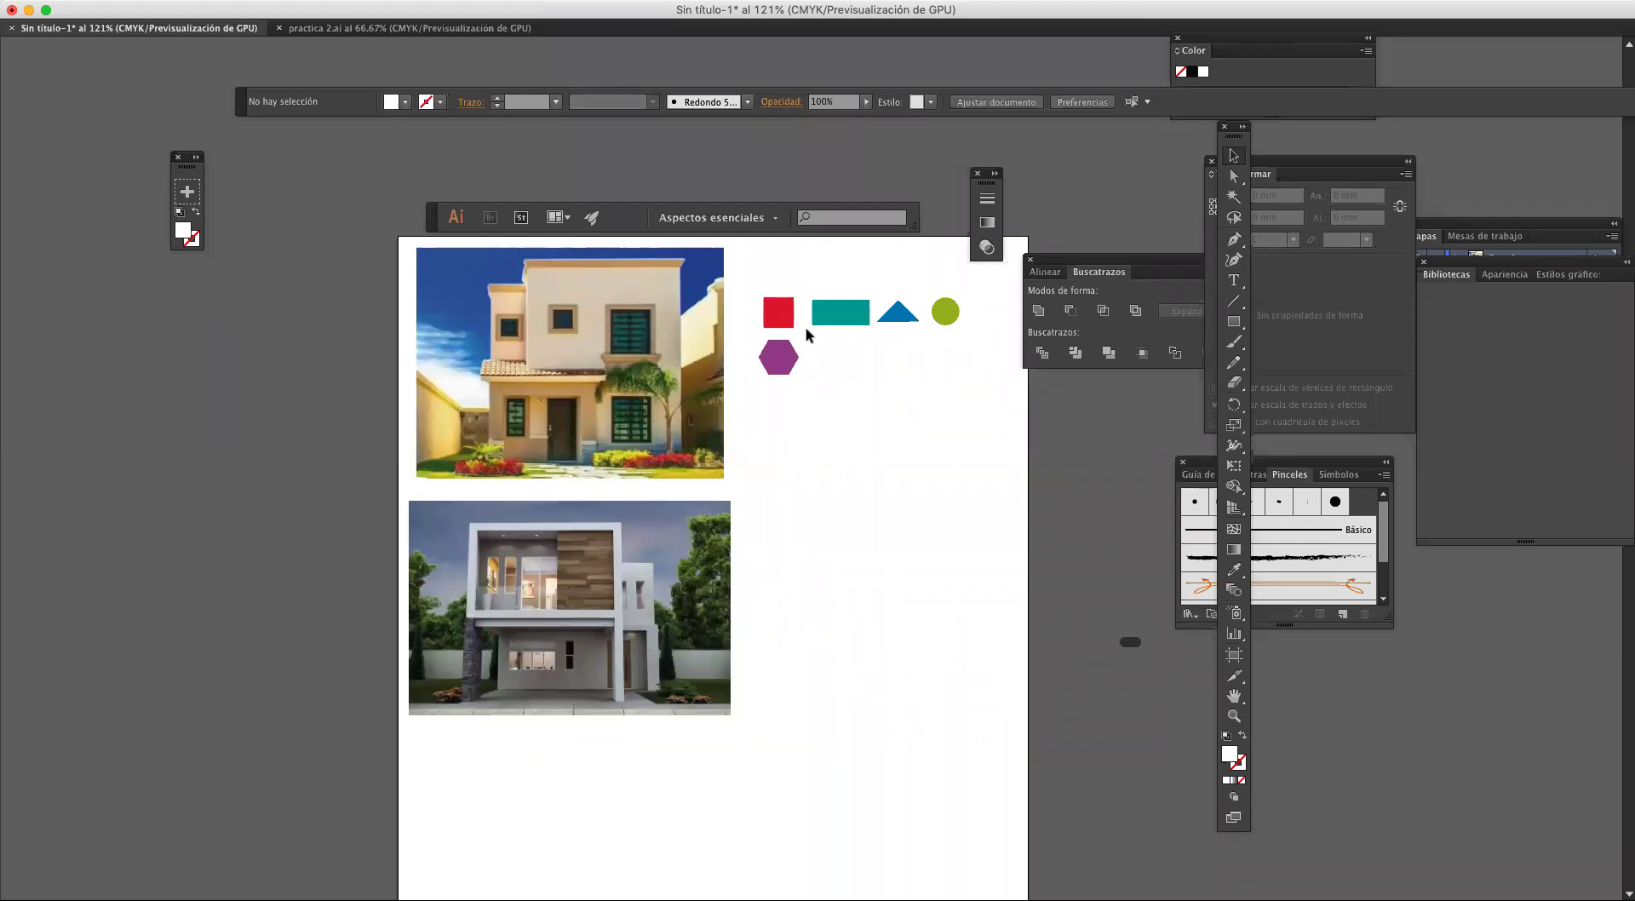
Step: Copy the teal sample rectangle below the second house photo and enlarge it to about 60.6 × 61.5 mm
{"action": "left_click", "coordinate": [848, 317]}
{"action": "left_click_drag", "start_coordinate": [804, 379], "coordinate": [869, 297]}
{"action": "left_click_drag", "start_coordinate": [891, 242], "coordinate": [554, 677]}
{"action": "scroll", "coordinate": [605, 741], "scroll_direction": "down", "scroll_amount": 3}
{"action": "scroll", "coordinate": [606, 741], "scroll_direction": "left", "scroll_amount": 2}
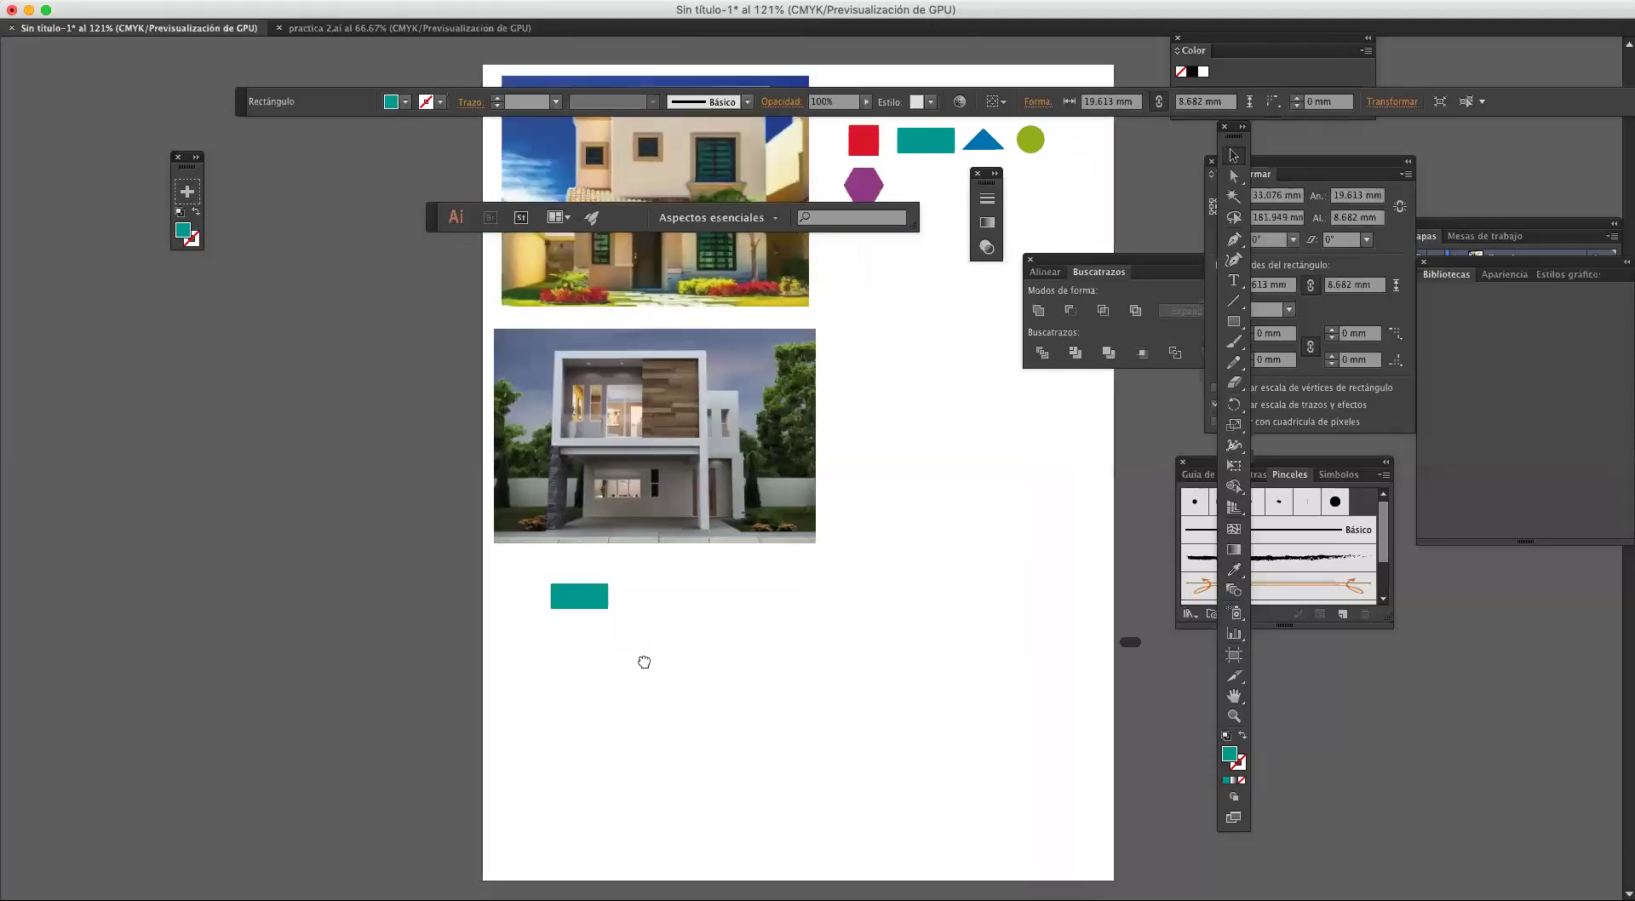
{"action": "left_click_drag", "start_coordinate": [633, 615], "coordinate": [755, 777]}
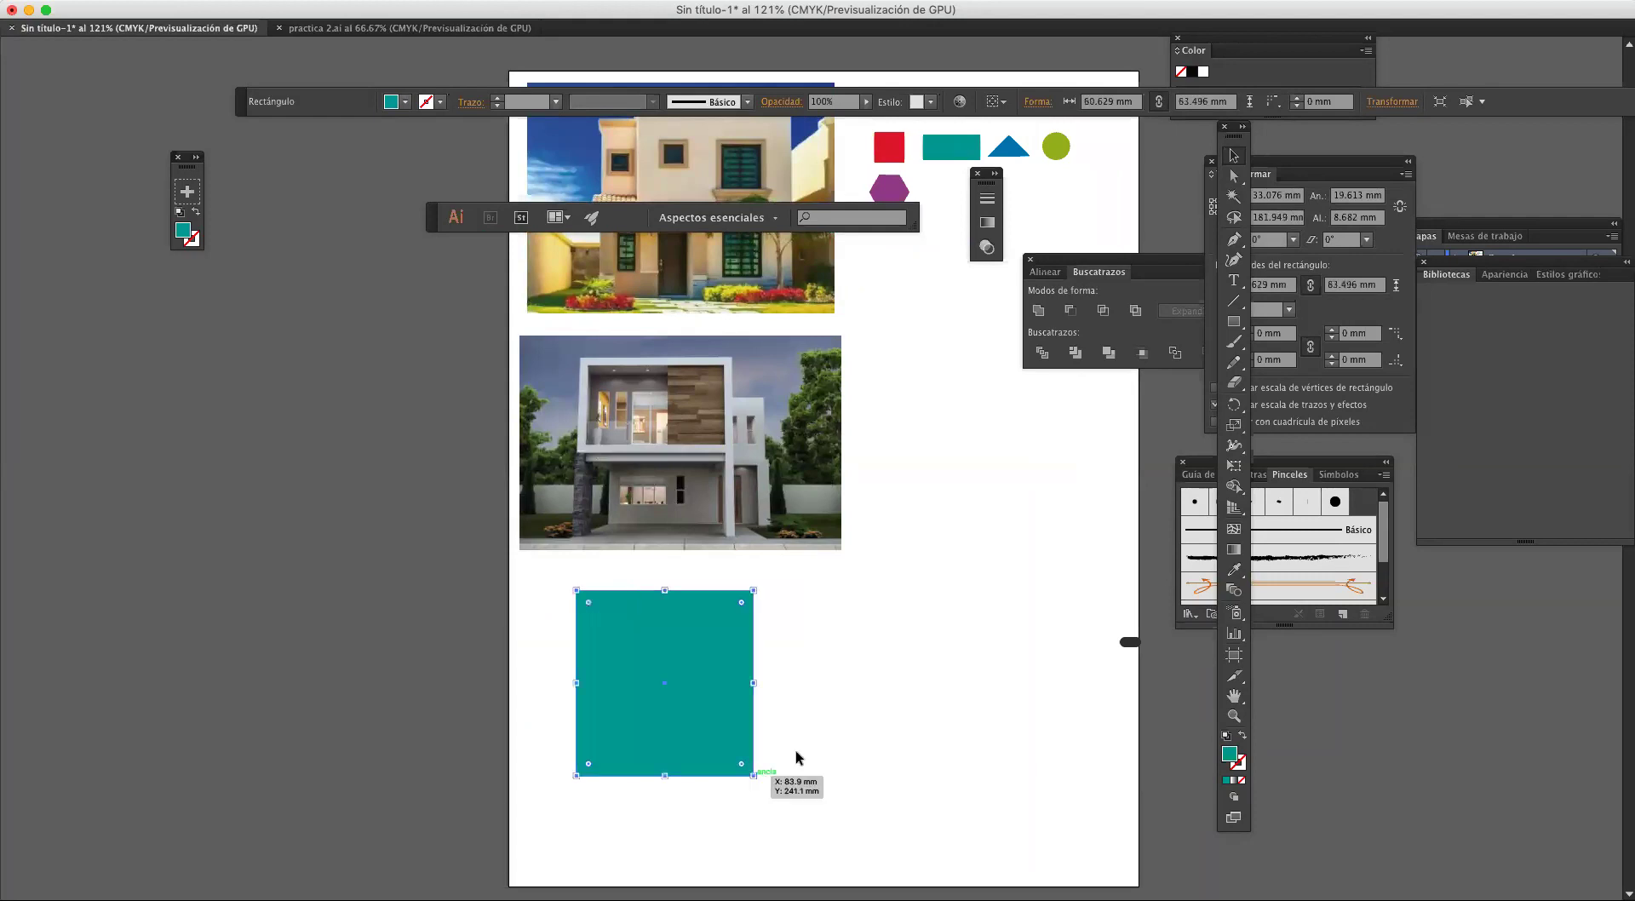
{"action": "left_click", "coordinate": [809, 681]}
{"action": "left_click_drag", "start_coordinate": [800, 671], "coordinate": [673, 682]}
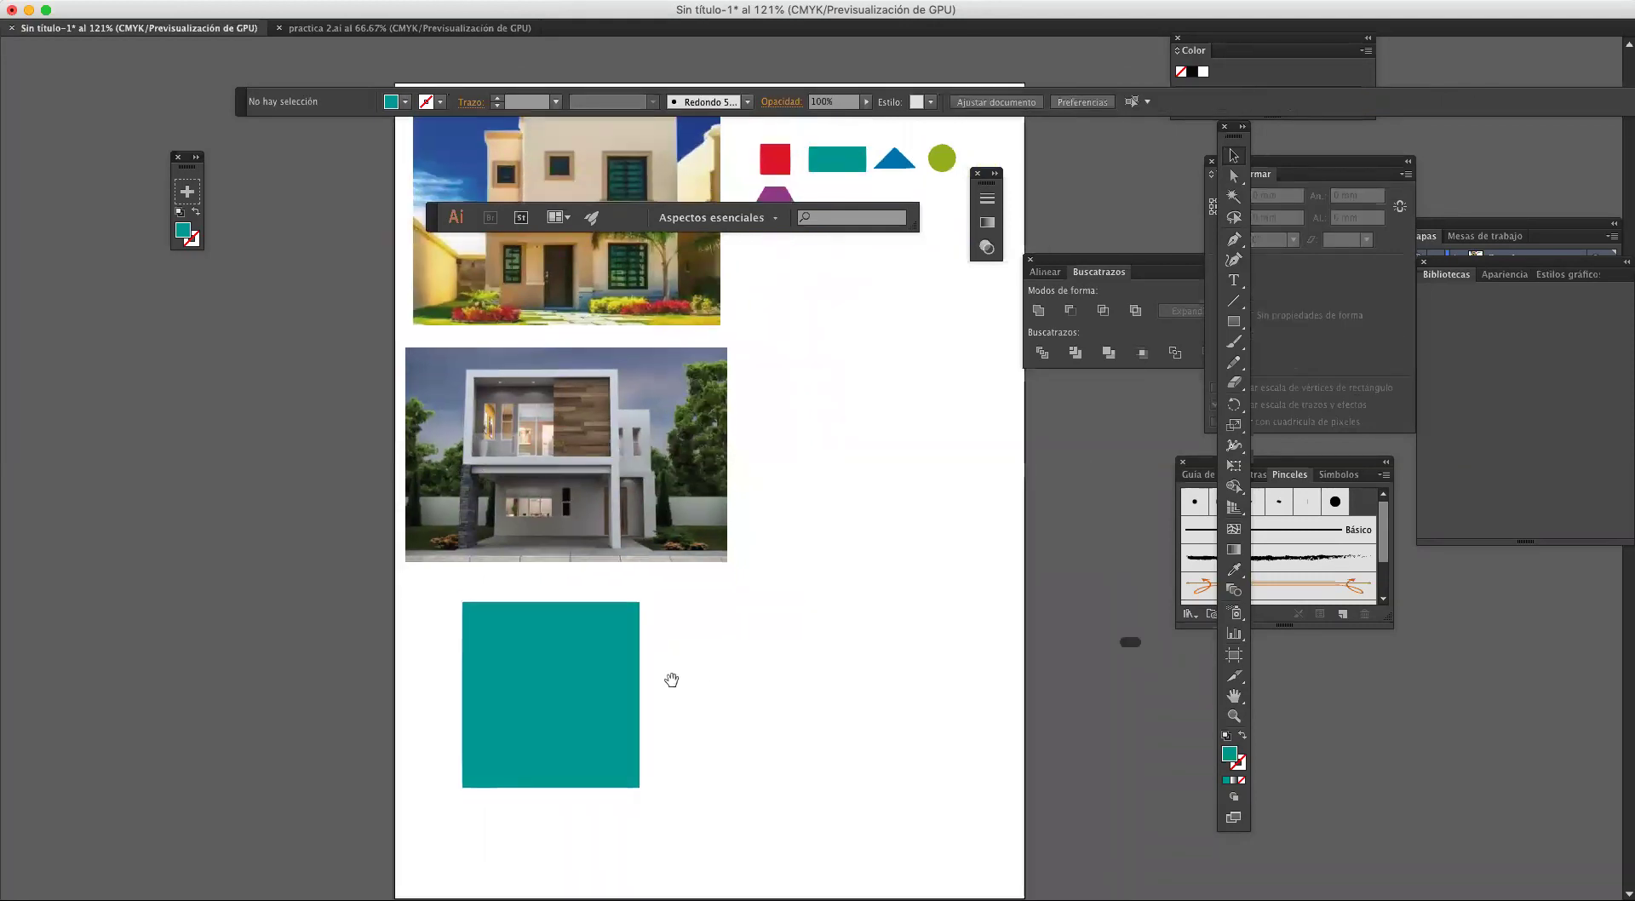
Step: Duplicate the large teal block against its left side and resize the copy to about 21.8 × 56.3 mm
{"action": "left_click_drag", "start_coordinate": [556, 705], "coordinate": [496, 710]}
{"action": "left_click_drag", "start_coordinate": [405, 603], "coordinate": [426, 624]}
{"action": "left_click", "coordinate": [489, 577]}
{"action": "left_click_drag", "start_coordinate": [528, 613], "coordinate": [654, 617]}
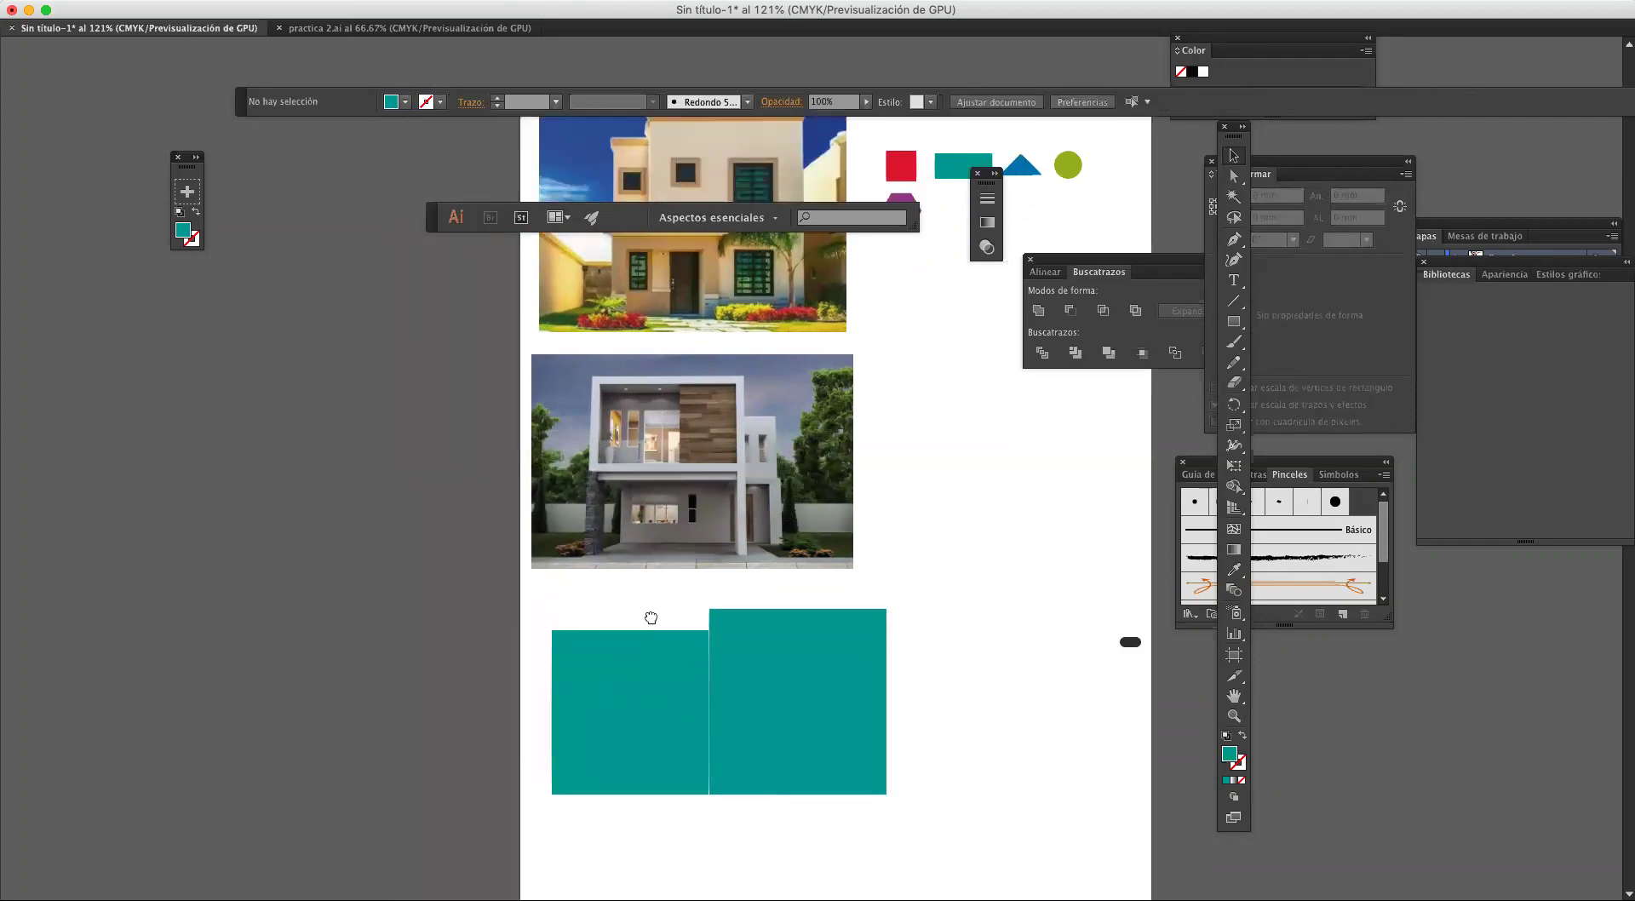
{"action": "left_click", "coordinate": [567, 705]}
{"action": "left_click_drag", "start_coordinate": [549, 714], "coordinate": [646, 713]}
{"action": "left_click", "coordinate": [946, 693]}
{"action": "mouse_move", "coordinate": [941, 699]}
{"action": "left_mouse_down"}
{"action": "mouse_move", "coordinate": [949, 795]}
{"action": "mouse_move", "coordinate": [952, 704]}
{"action": "left_mouse_up"}
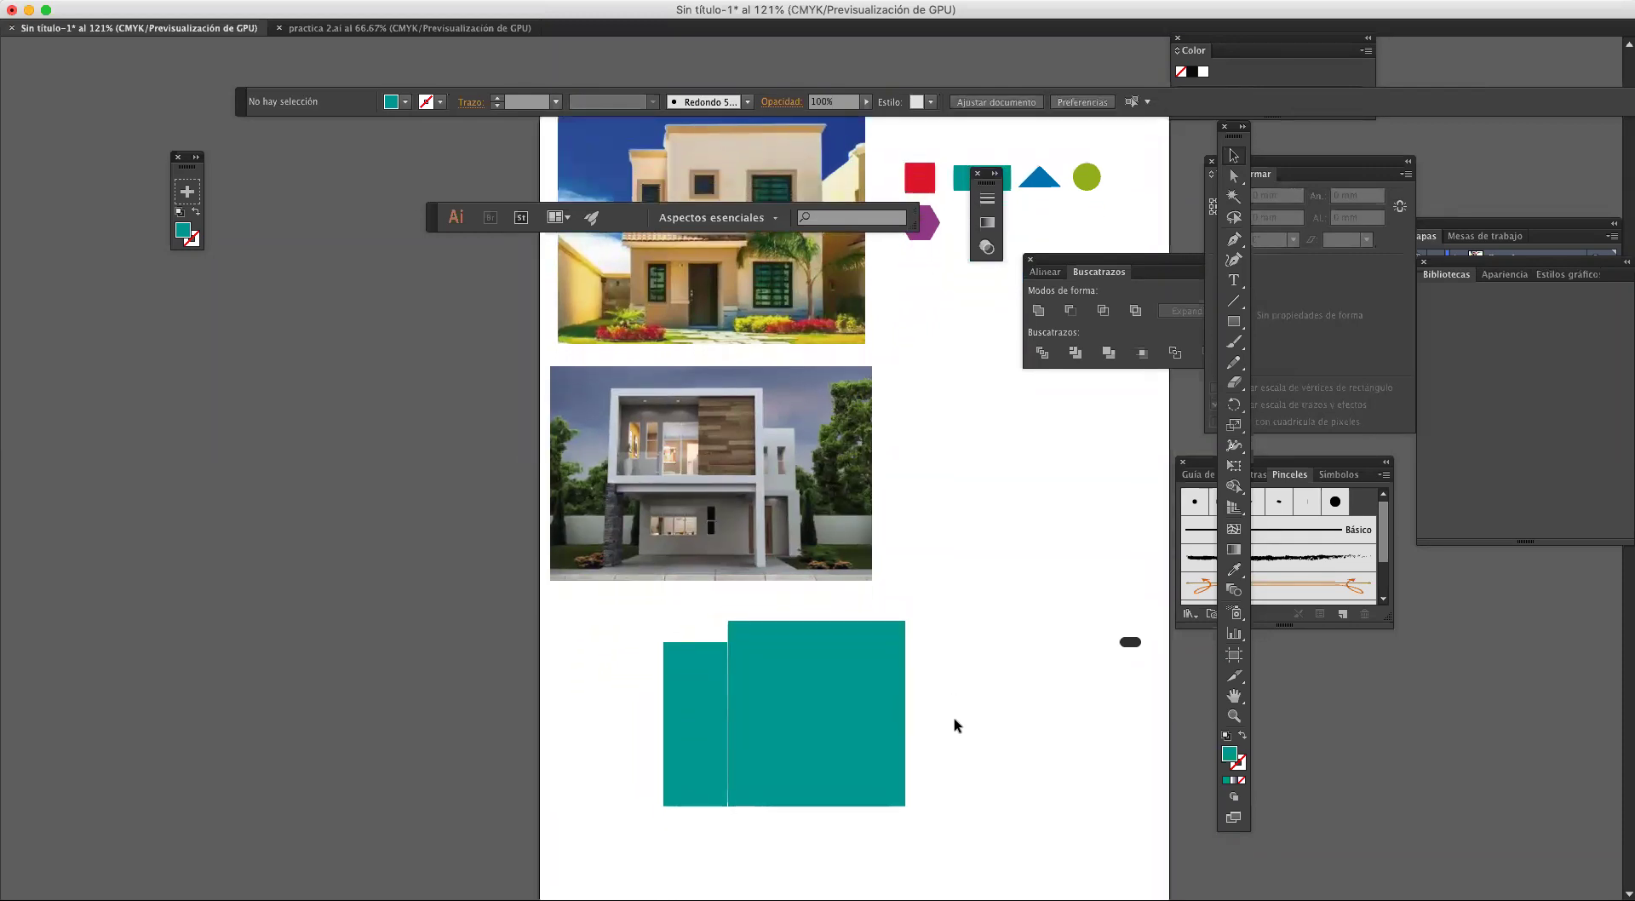
Step: Change the fill of the narrow left block to the lighter teal #75C9C1
{"action": "left_click", "coordinate": [695, 683]}
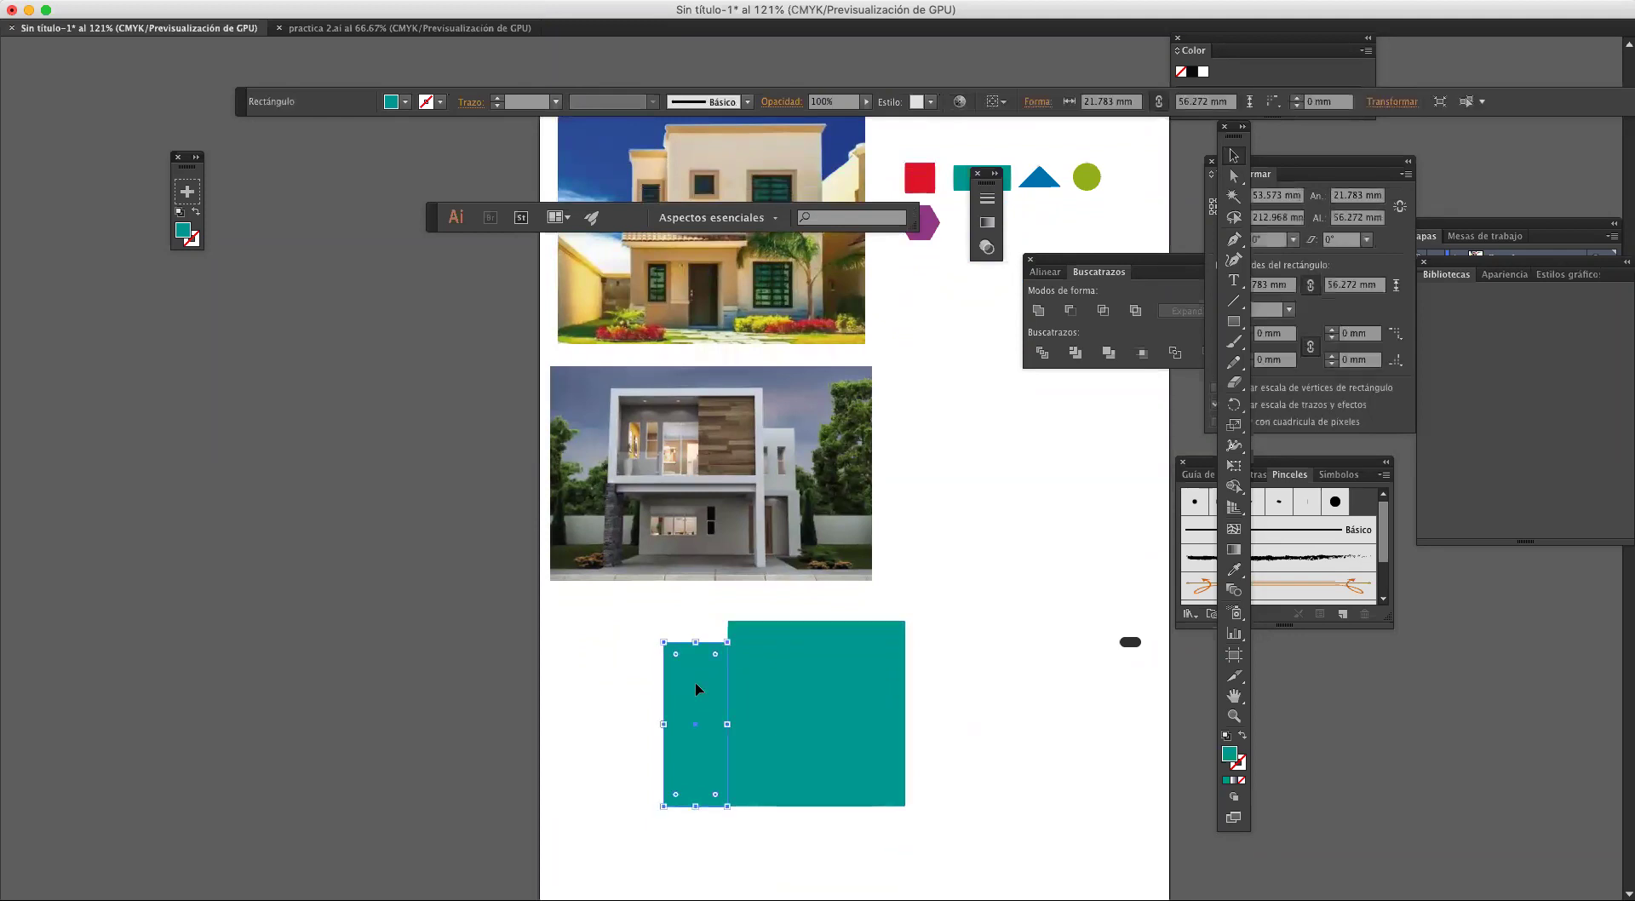
{"action": "double_click", "coordinate": [184, 231]}
{"action": "left_click", "coordinate": [438, 264]}
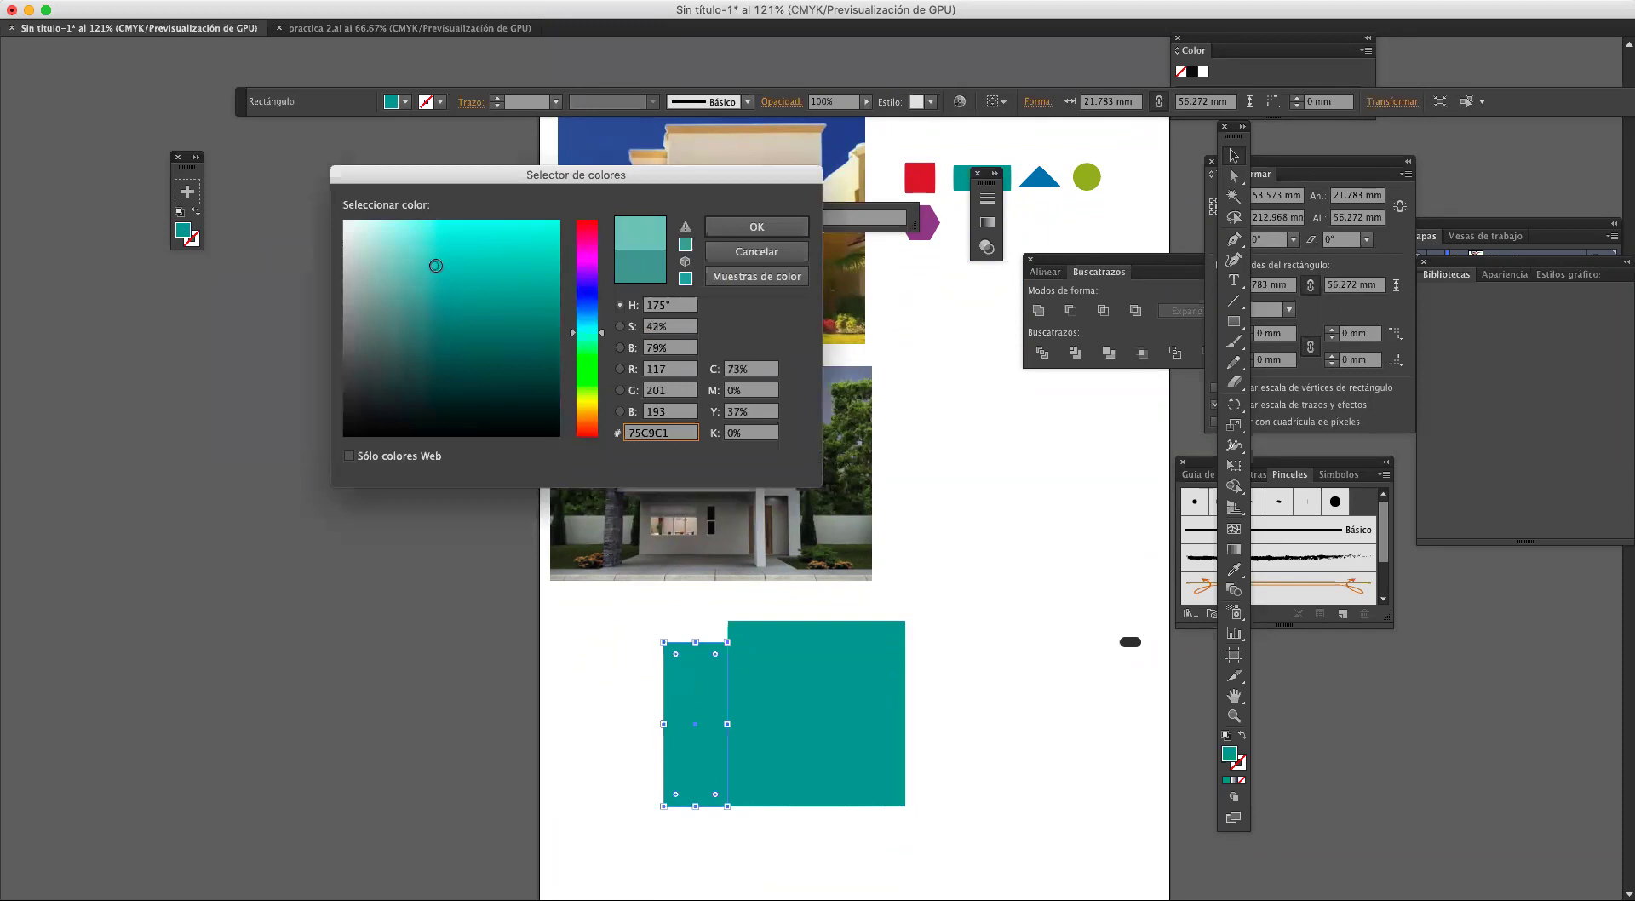
{"action": "left_click", "coordinate": [756, 226]}
{"action": "left_click", "coordinate": [973, 596]}
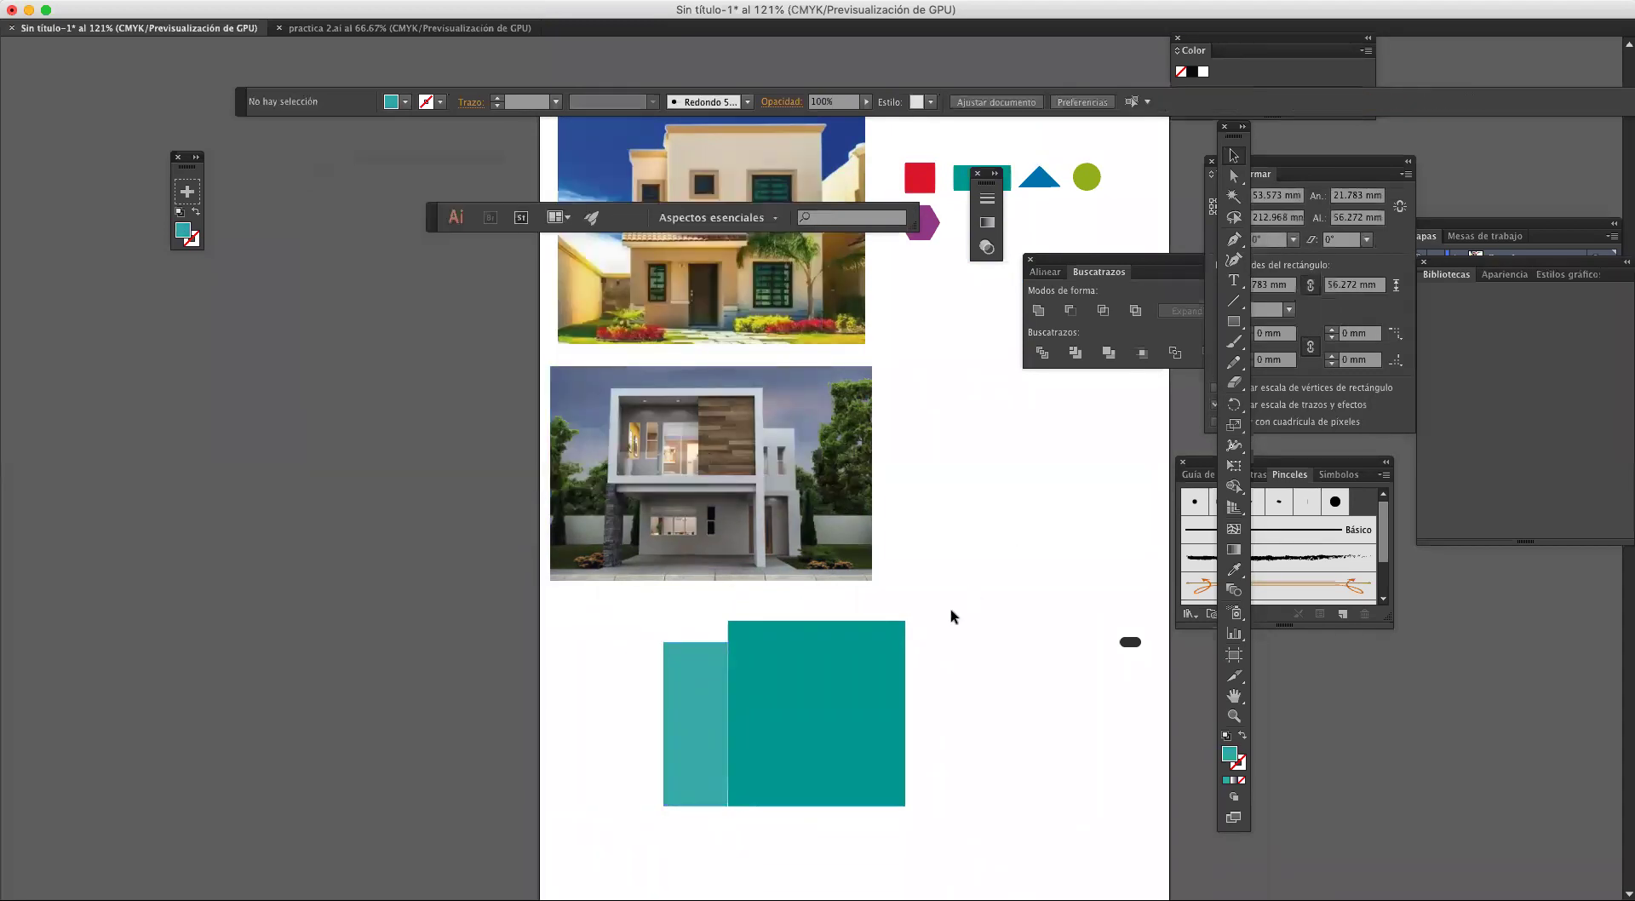
{"action": "scroll", "coordinate": [895, 536], "scroll_direction": "down", "scroll_amount": 5}
{"action": "scroll", "coordinate": [894, 536], "scroll_direction": "right", "scroll_amount": 2}
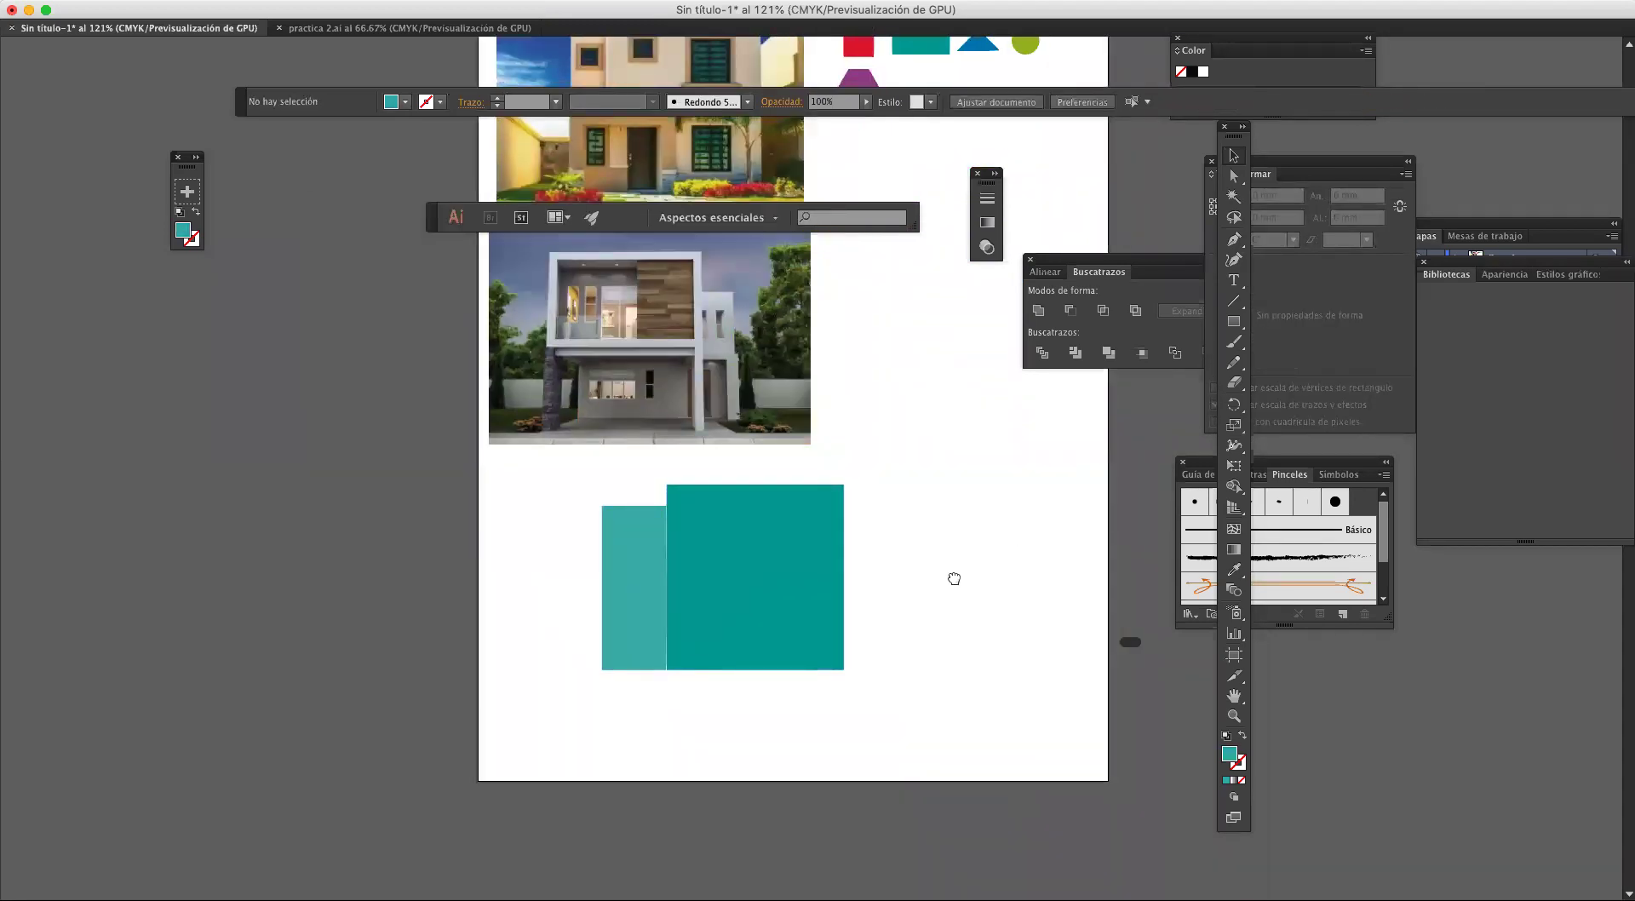
{"action": "scroll", "coordinate": [952, 577], "scroll_direction": "up", "scroll_amount": 2}
{"action": "scroll", "coordinate": [952, 577], "scroll_direction": "left", "scroll_amount": 1}
{"action": "left_click_drag", "start_coordinate": [937, 703], "coordinate": [814, 539]}
{"action": "left_click_drag", "start_coordinate": [1063, 423], "coordinate": [993, 610]}
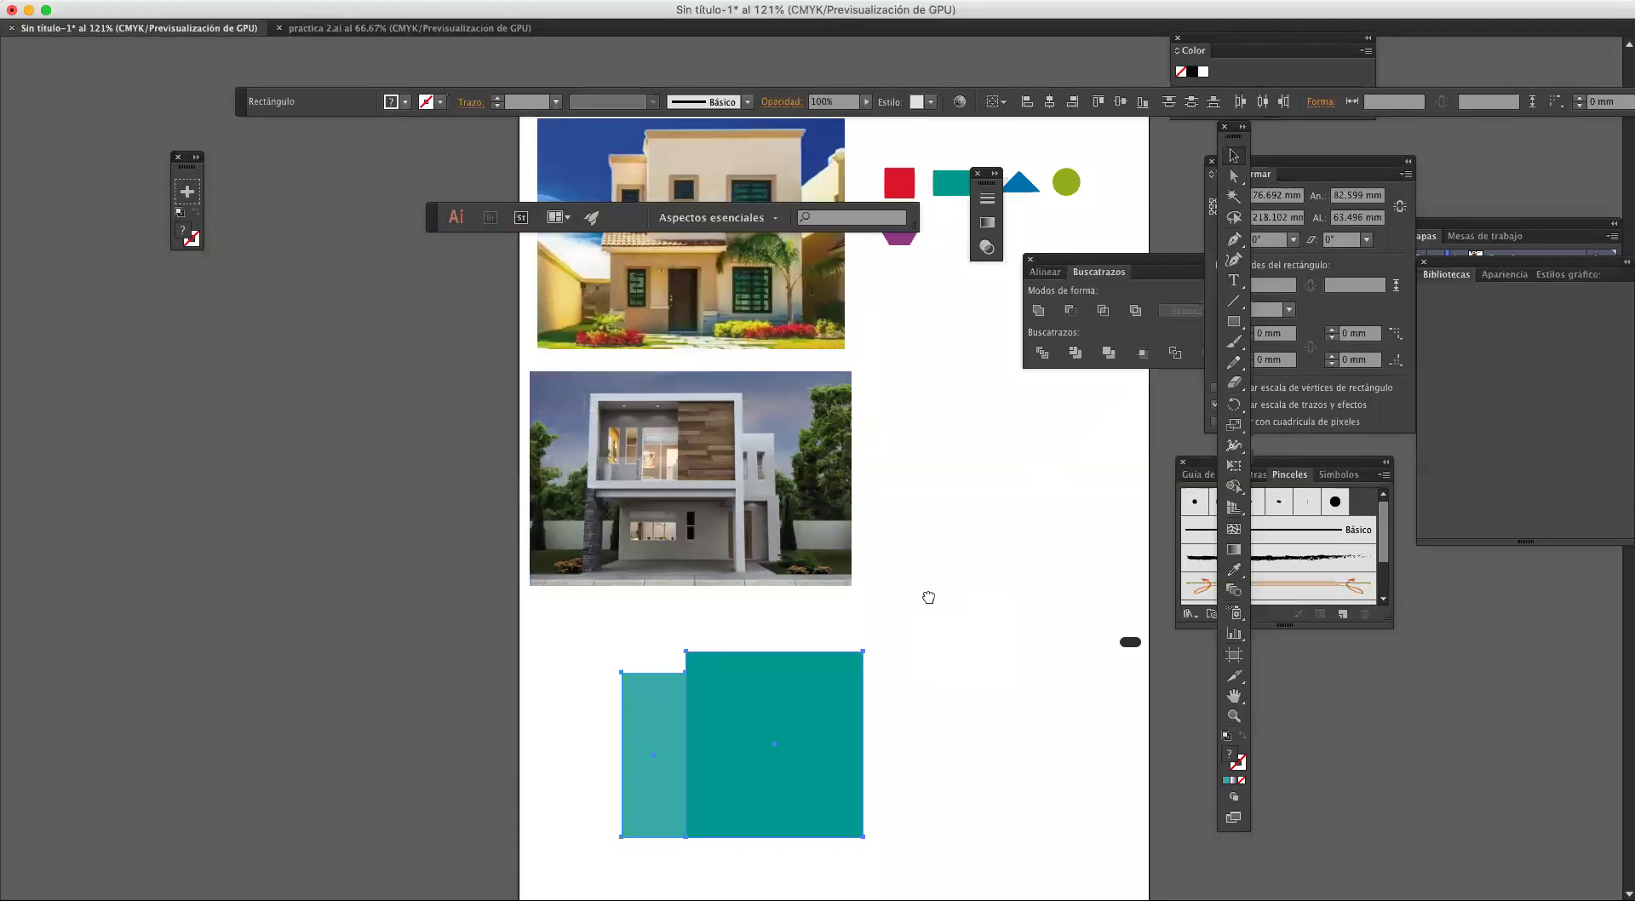
{"action": "scroll", "coordinate": [929, 588], "scroll_direction": "down", "scroll_amount": 2}
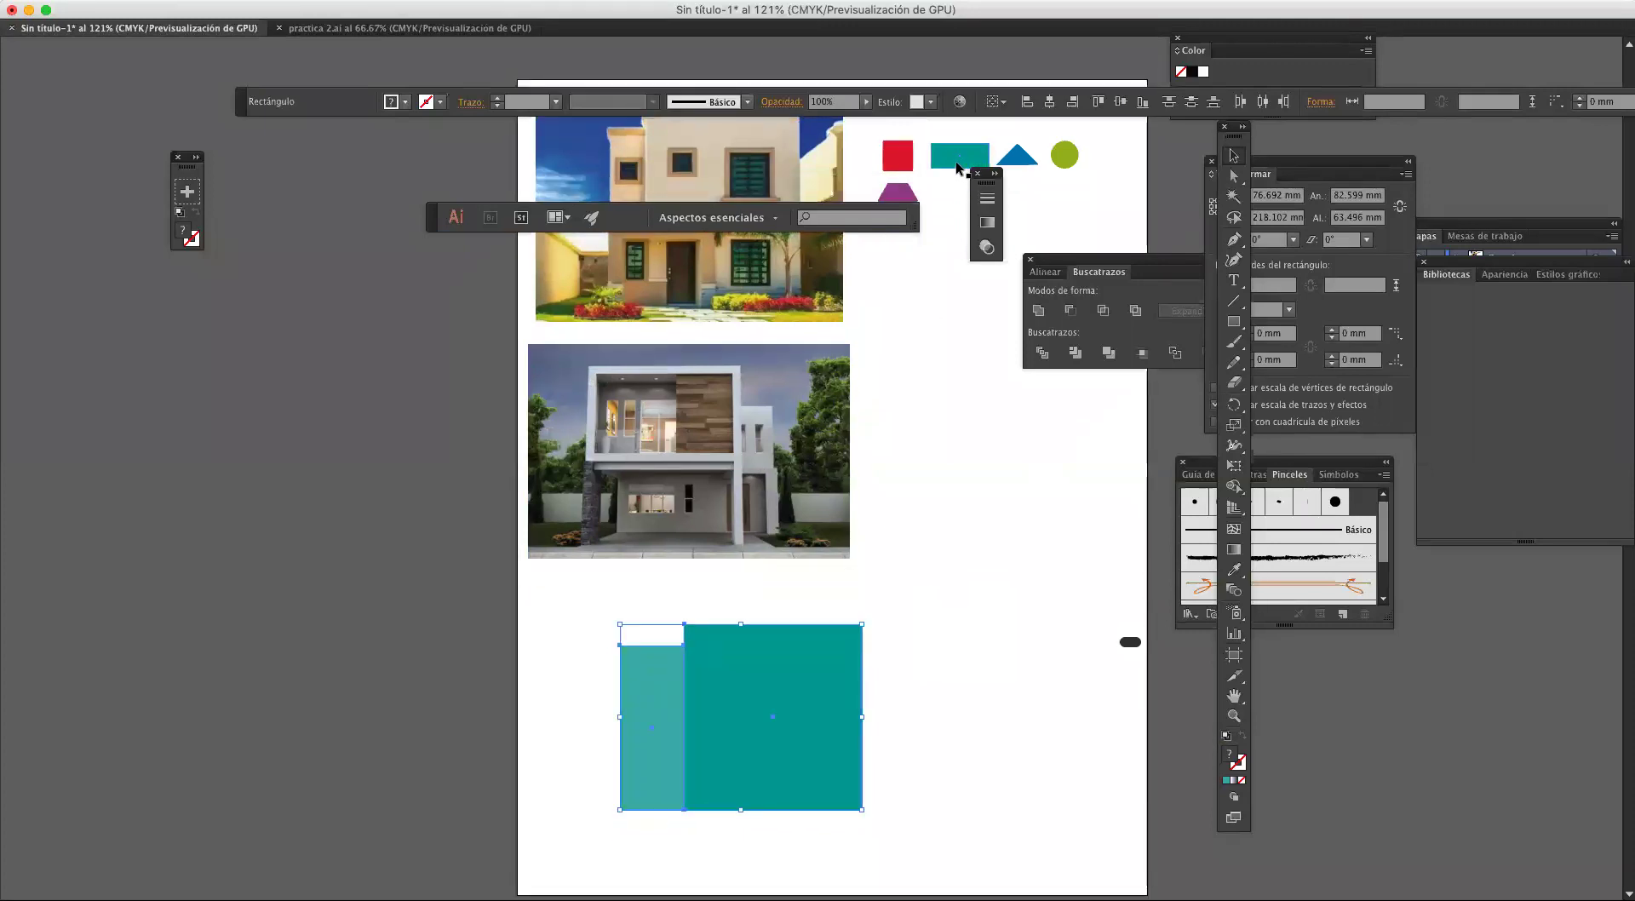
Step: Copy the red sample square onto the upper part of the large teal block and bring the copy to the front
{"action": "left_click", "coordinate": [906, 160]}
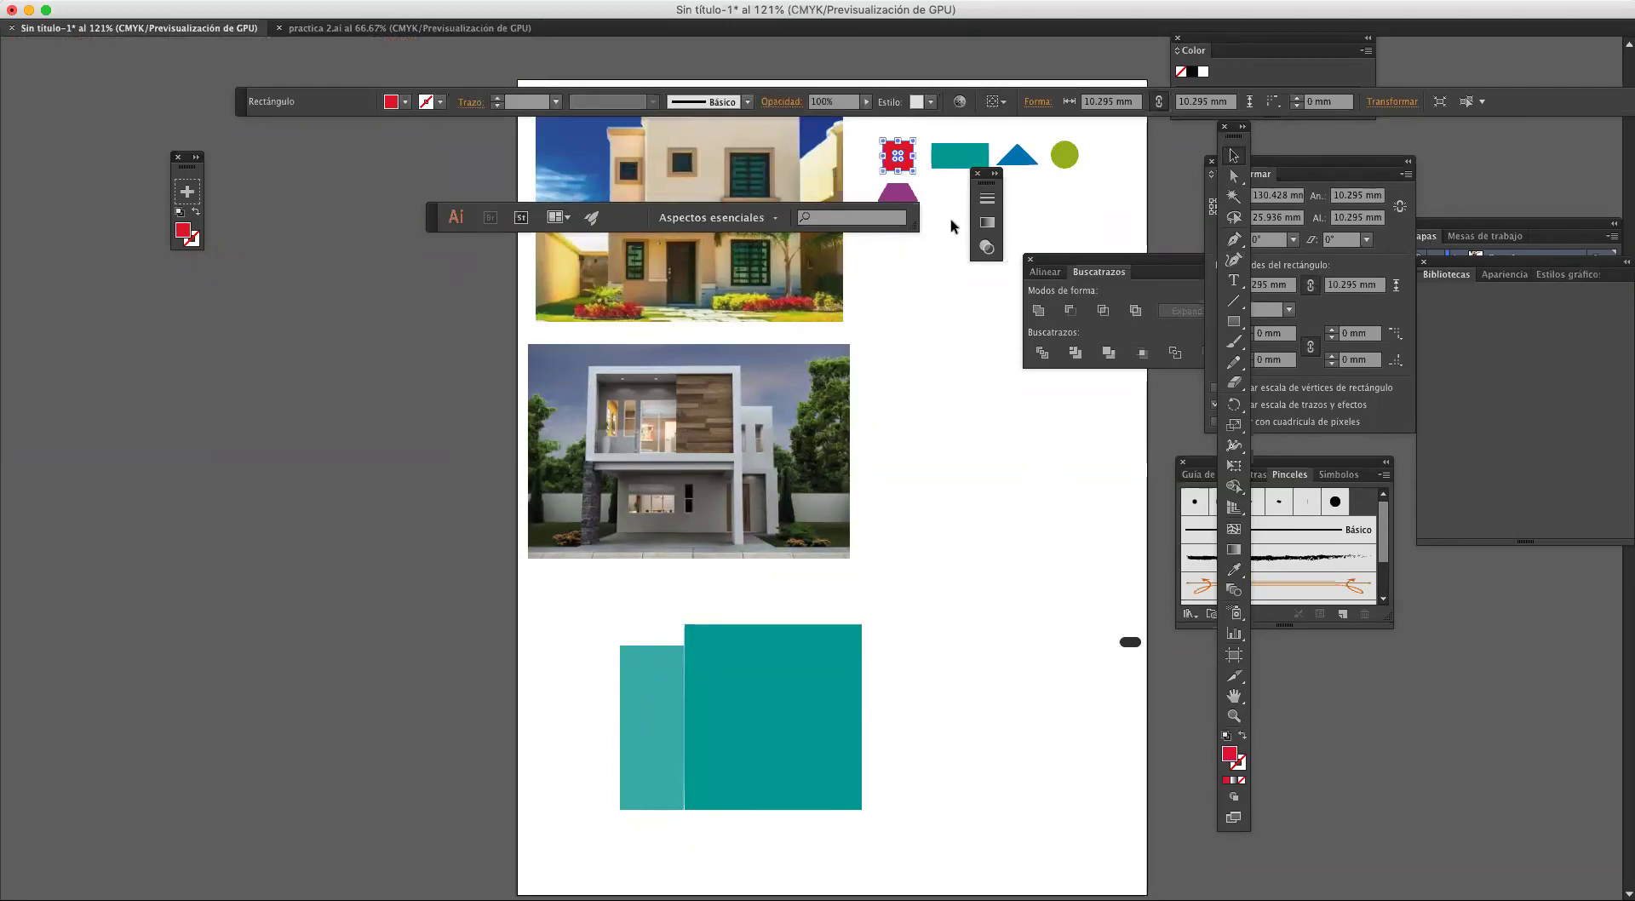
{"action": "left_click_drag", "start_coordinate": [911, 155], "coordinate": [738, 668]}
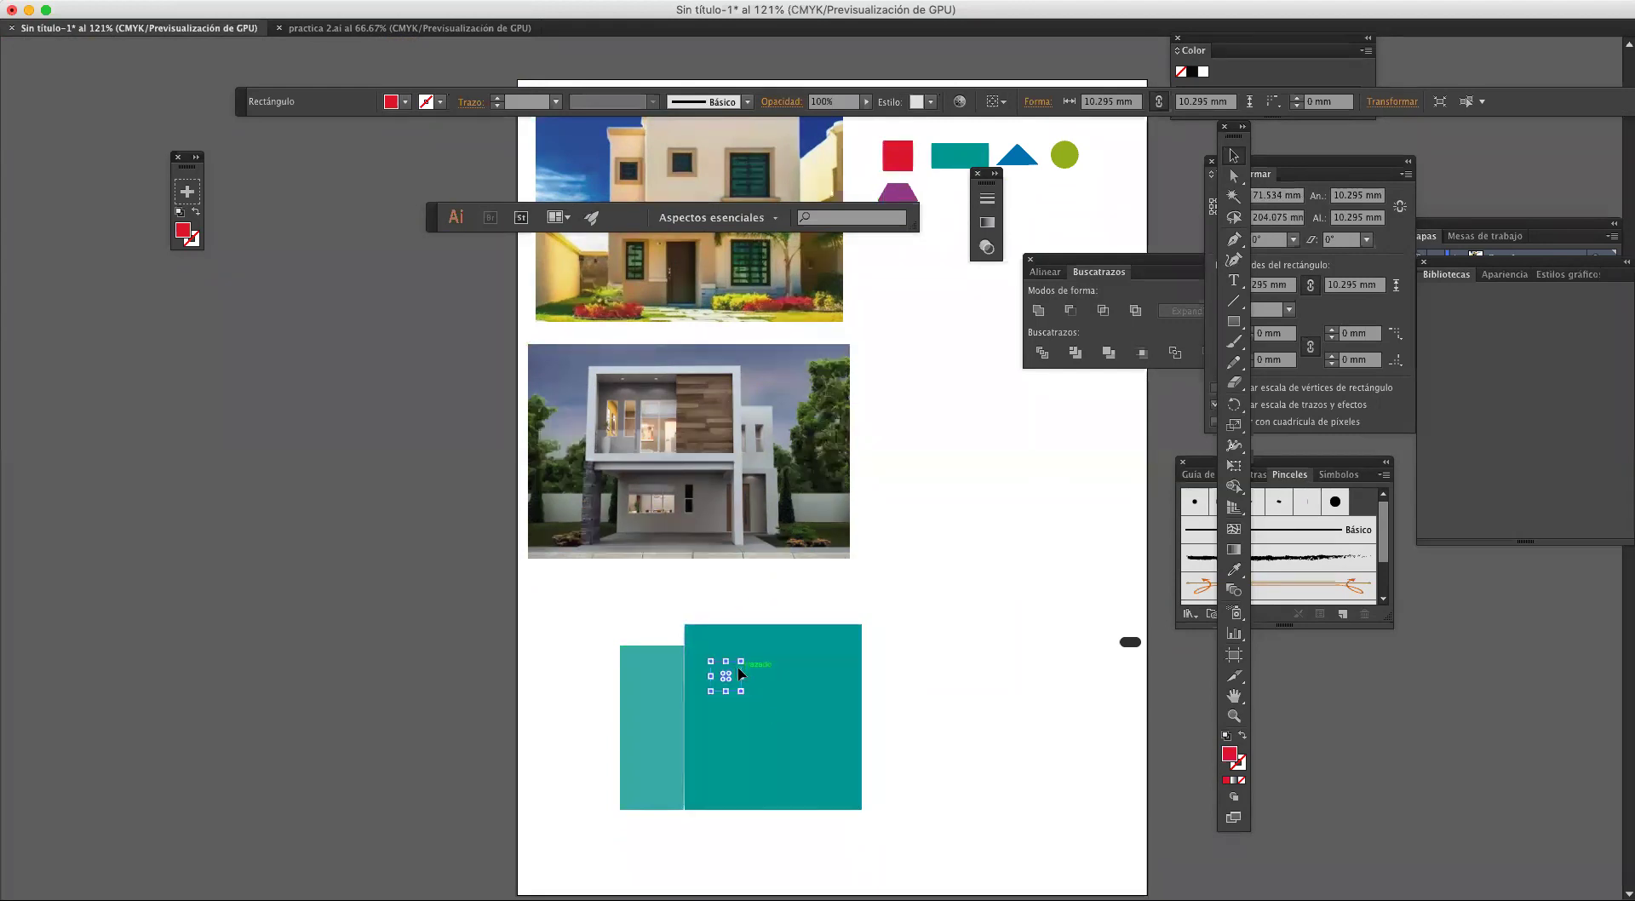
{"action": "right_click", "coordinate": [740, 673]}
{"action": "mouse_move", "coordinate": [872, 869]}
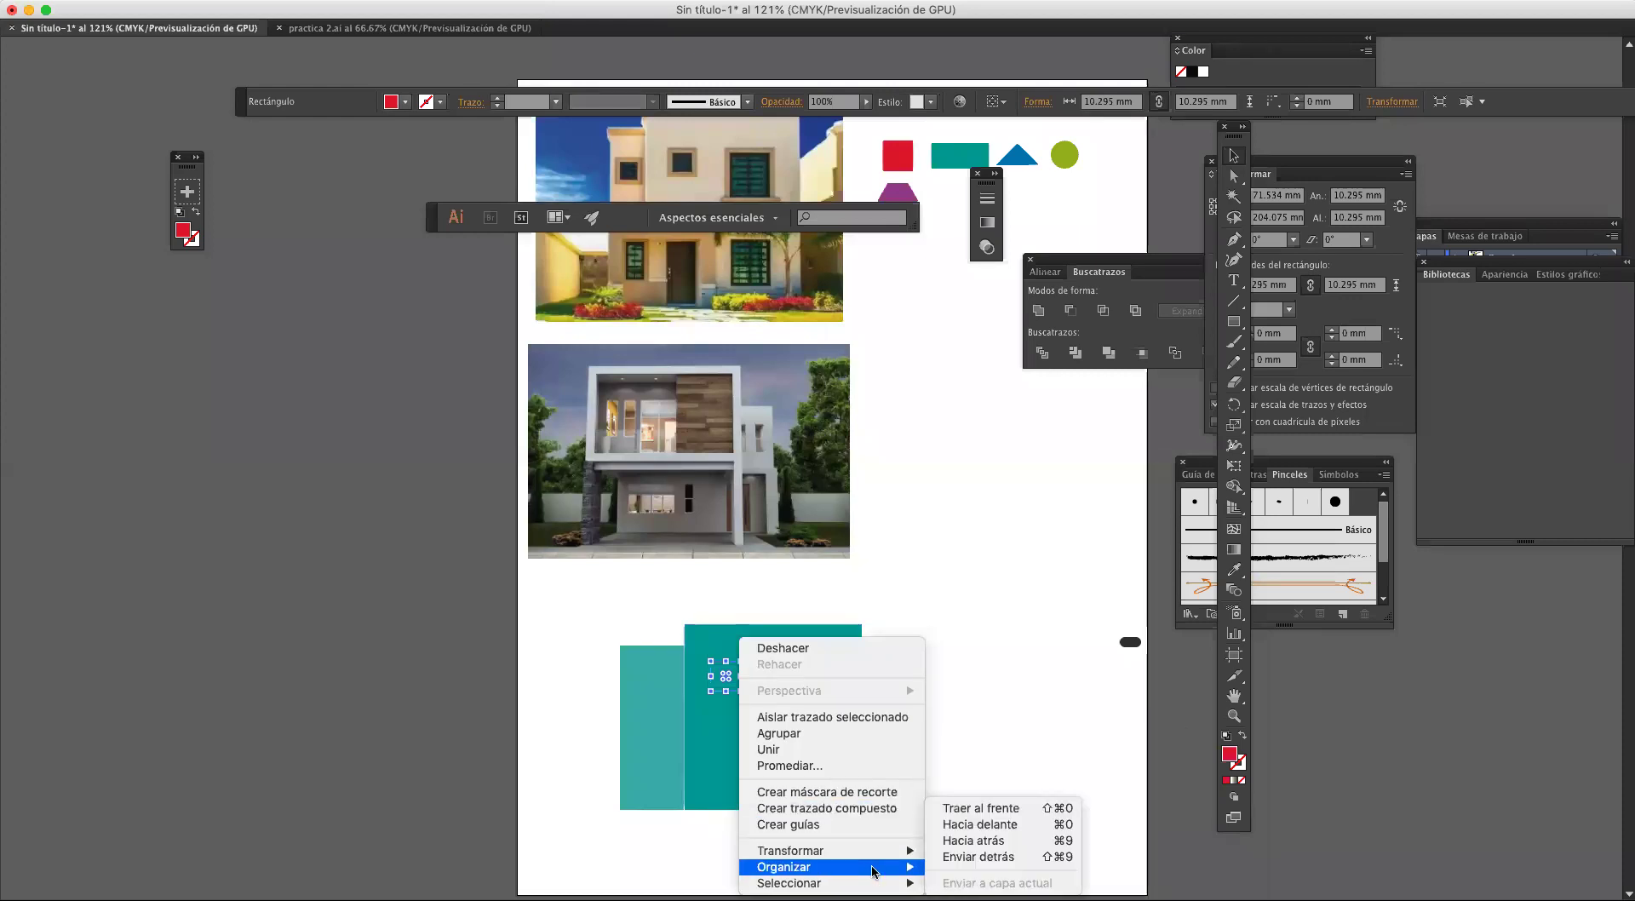
{"action": "left_click", "coordinate": [980, 807]}
{"action": "left_click", "coordinate": [979, 733]}
Step: Add an enlarged red square, about 19.2 mm per side, beside the small one on the large teal block
{"action": "left_click_drag", "start_coordinate": [734, 666], "coordinate": [665, 686]}
{"action": "left_click", "coordinate": [942, 694]}
{"action": "key", "text": "super+z"}
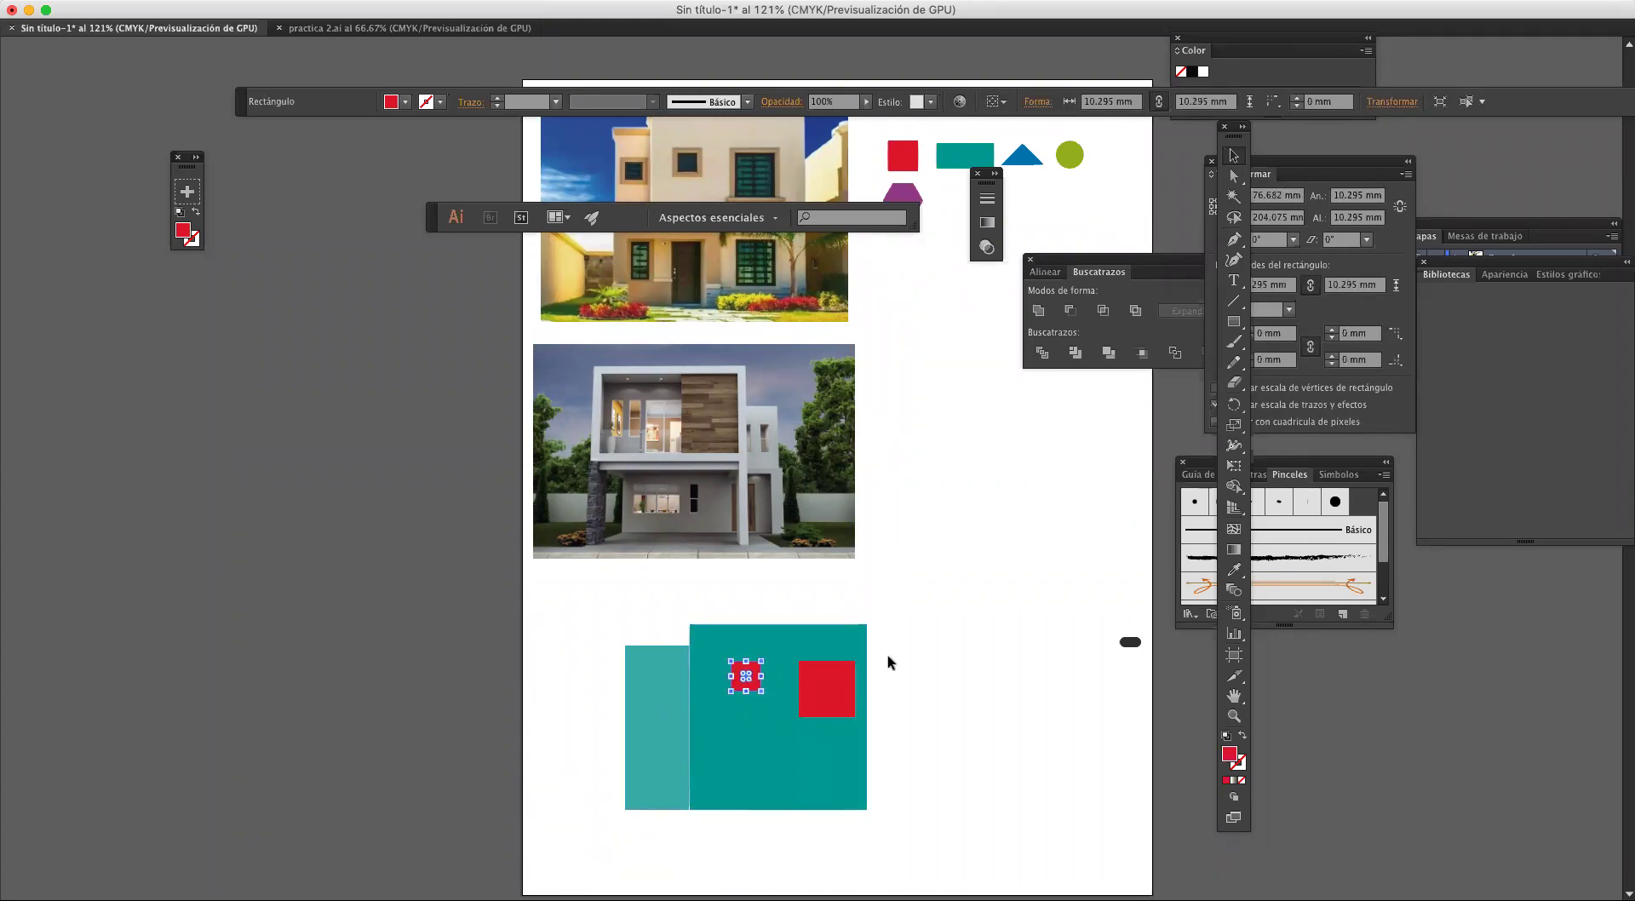
{"action": "left_click", "coordinate": [887, 663]}
Step: Copy the small red square onto the upper part of the narrow lighter block as a window
{"action": "left_click", "coordinate": [756, 675]}
{"action": "left_click_drag", "start_coordinate": [754, 676], "coordinate": [675, 686]}
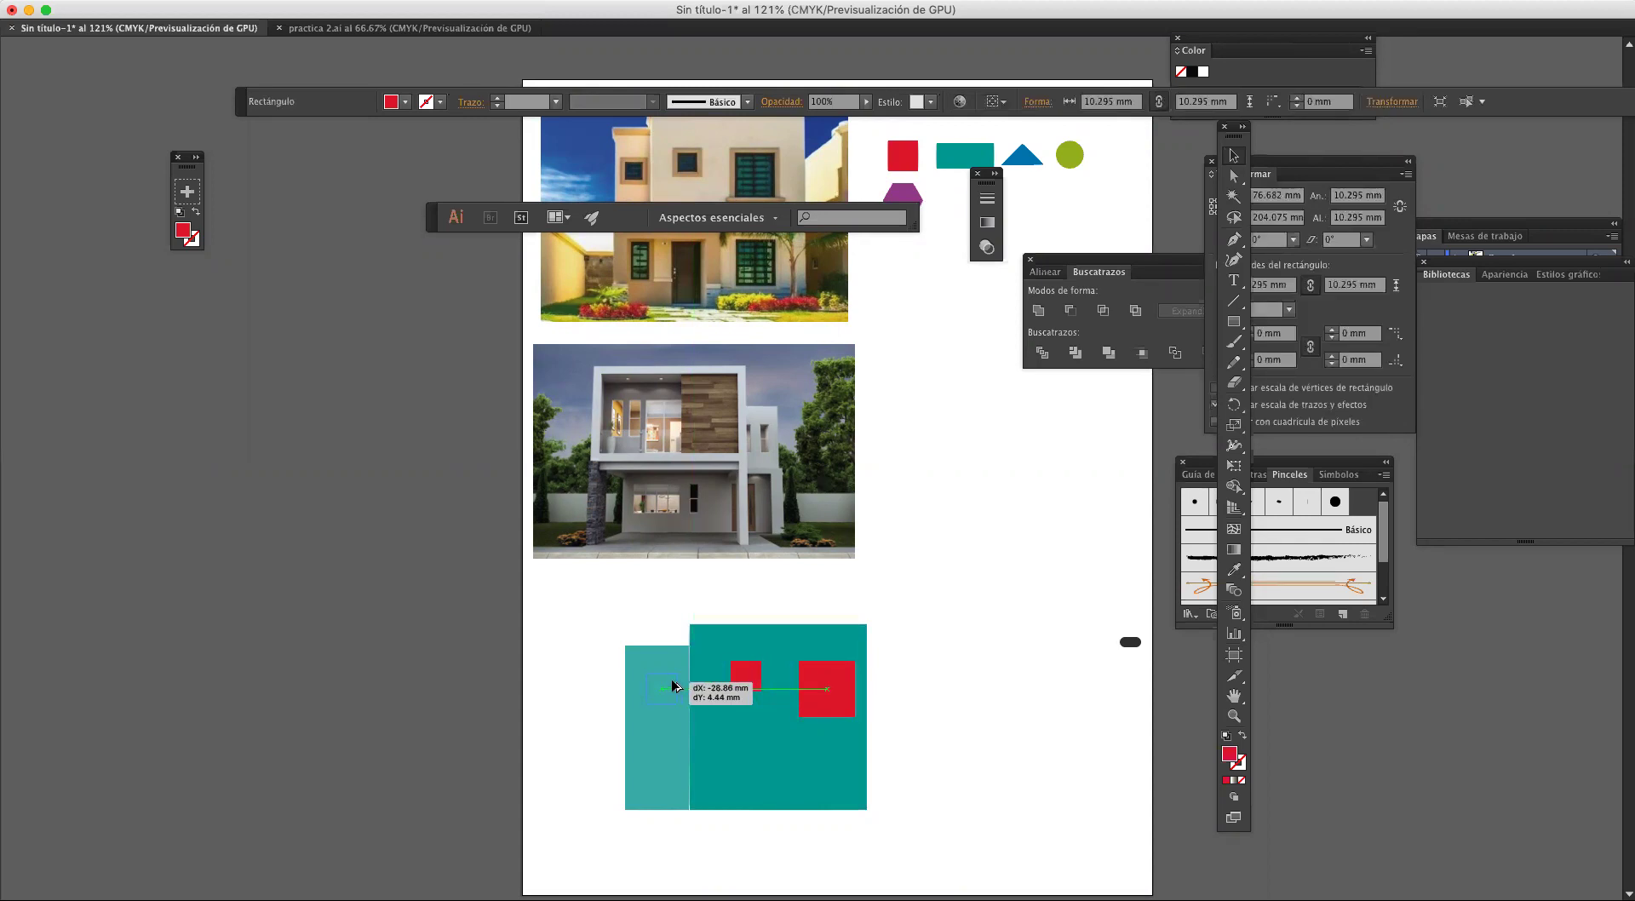
{"action": "left_click_drag", "start_coordinate": [674, 686], "coordinate": [661, 686]}
{"action": "left_click", "coordinate": [657, 617]}
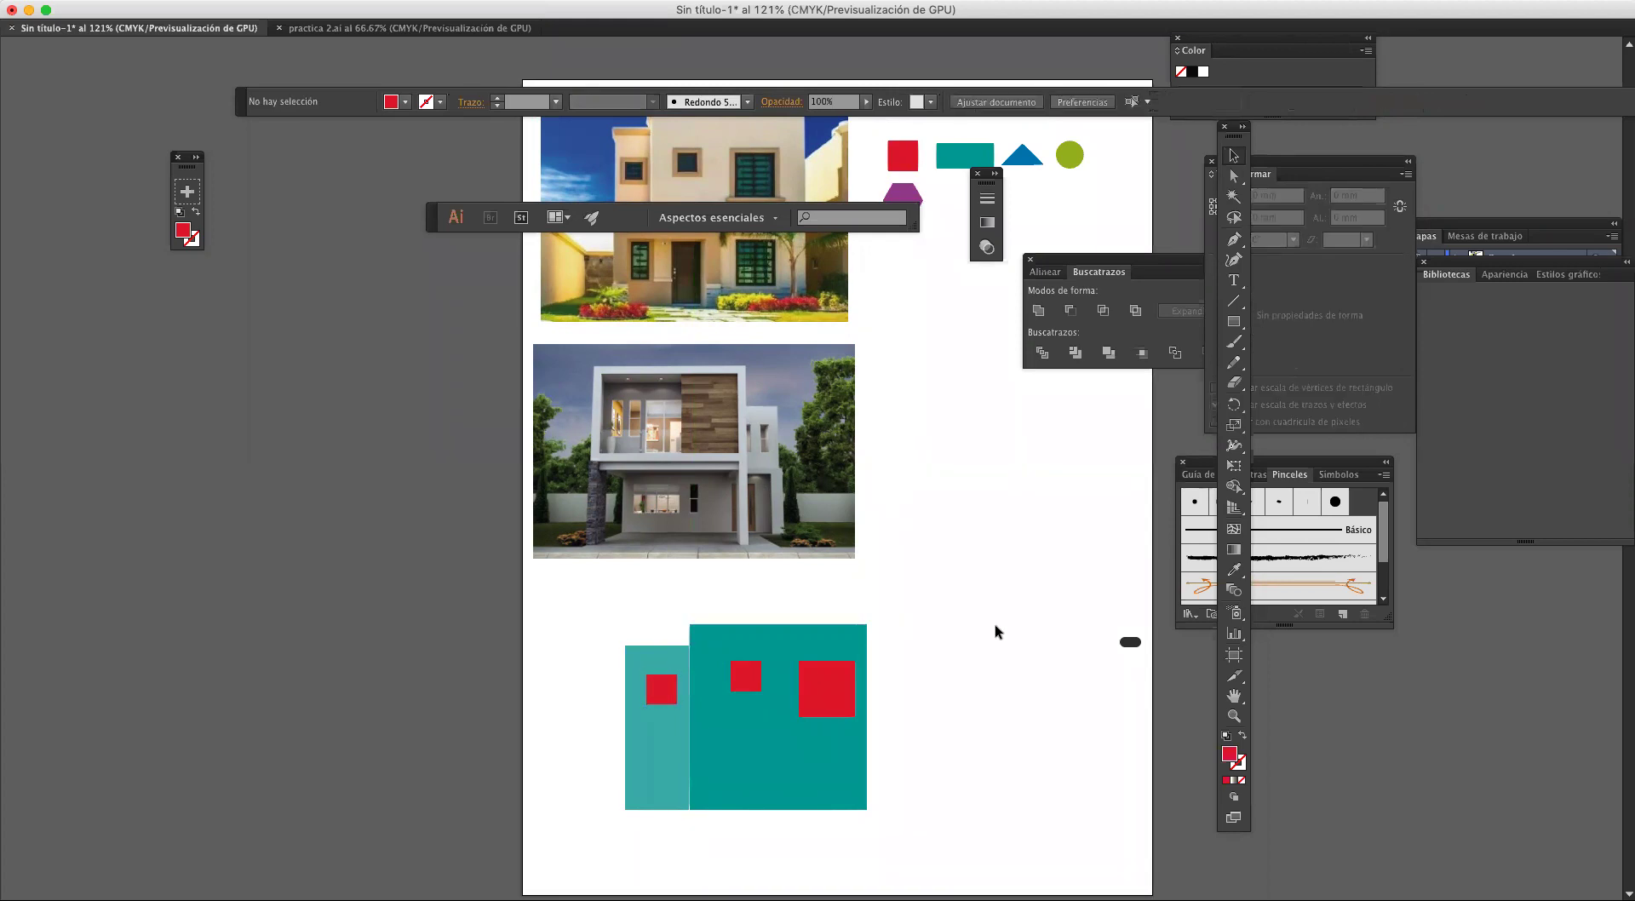
Step: Copy the small red square below the windows and stretch it into a bar about 53.5 × 14.3 mm crossing both blocks
{"action": "left_click_drag", "start_coordinate": [963, 615], "coordinate": [1037, 552]}
{"action": "left_click", "coordinate": [835, 595]}
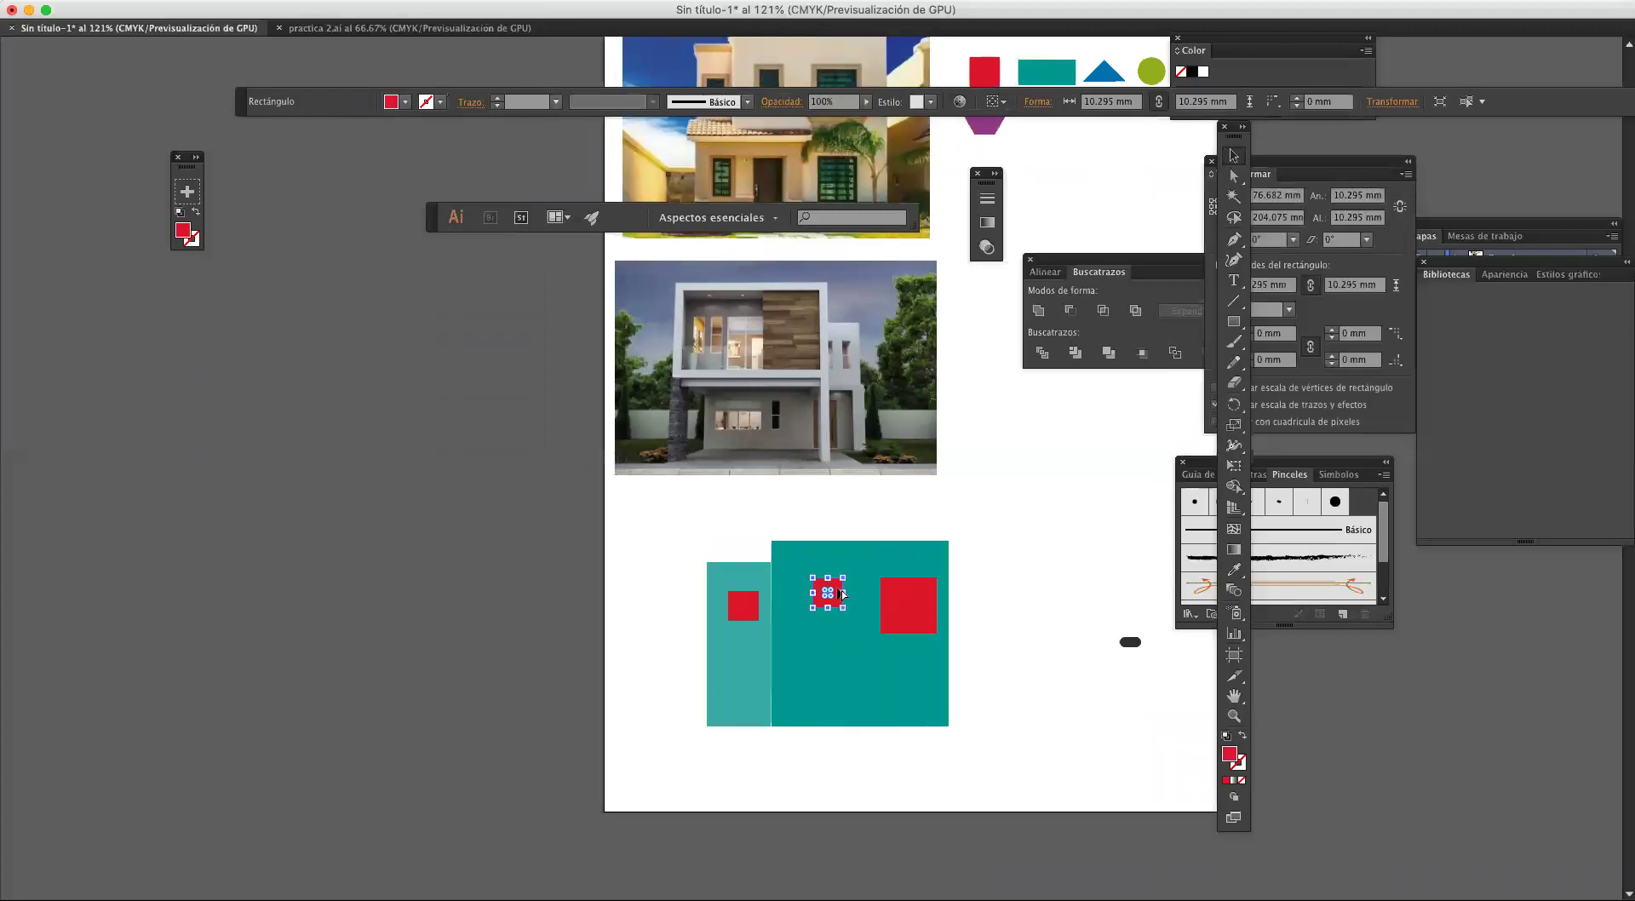
{"action": "left_click_drag", "start_coordinate": [844, 594], "coordinate": [888, 742]}
{"action": "left_click", "coordinate": [985, 704]}
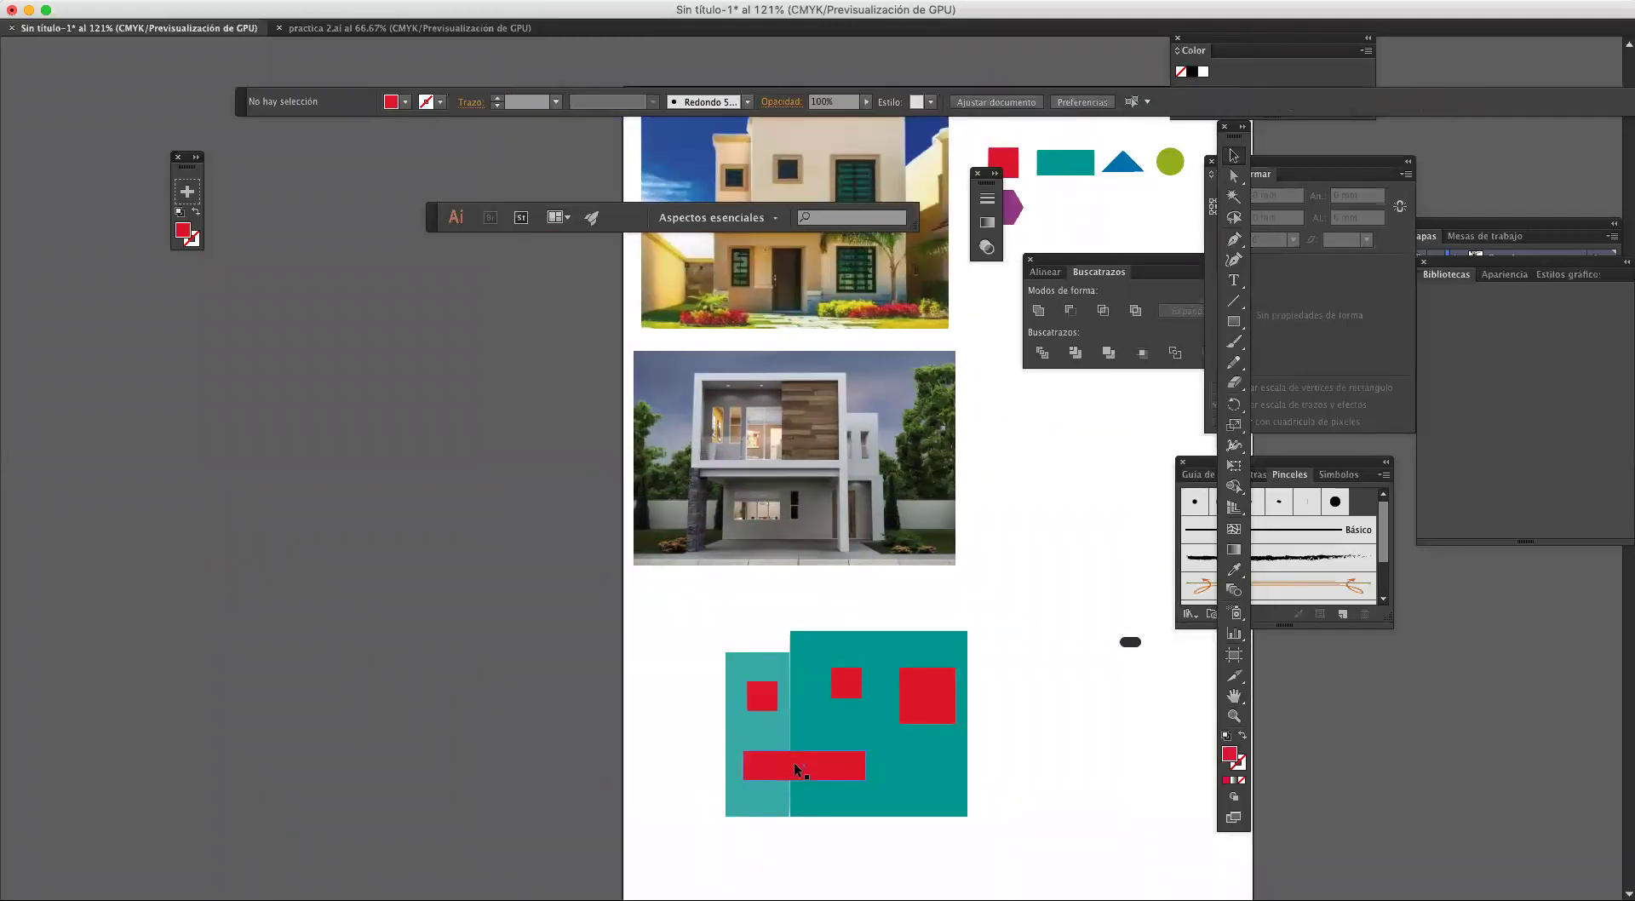
{"action": "left_click", "coordinate": [785, 758]}
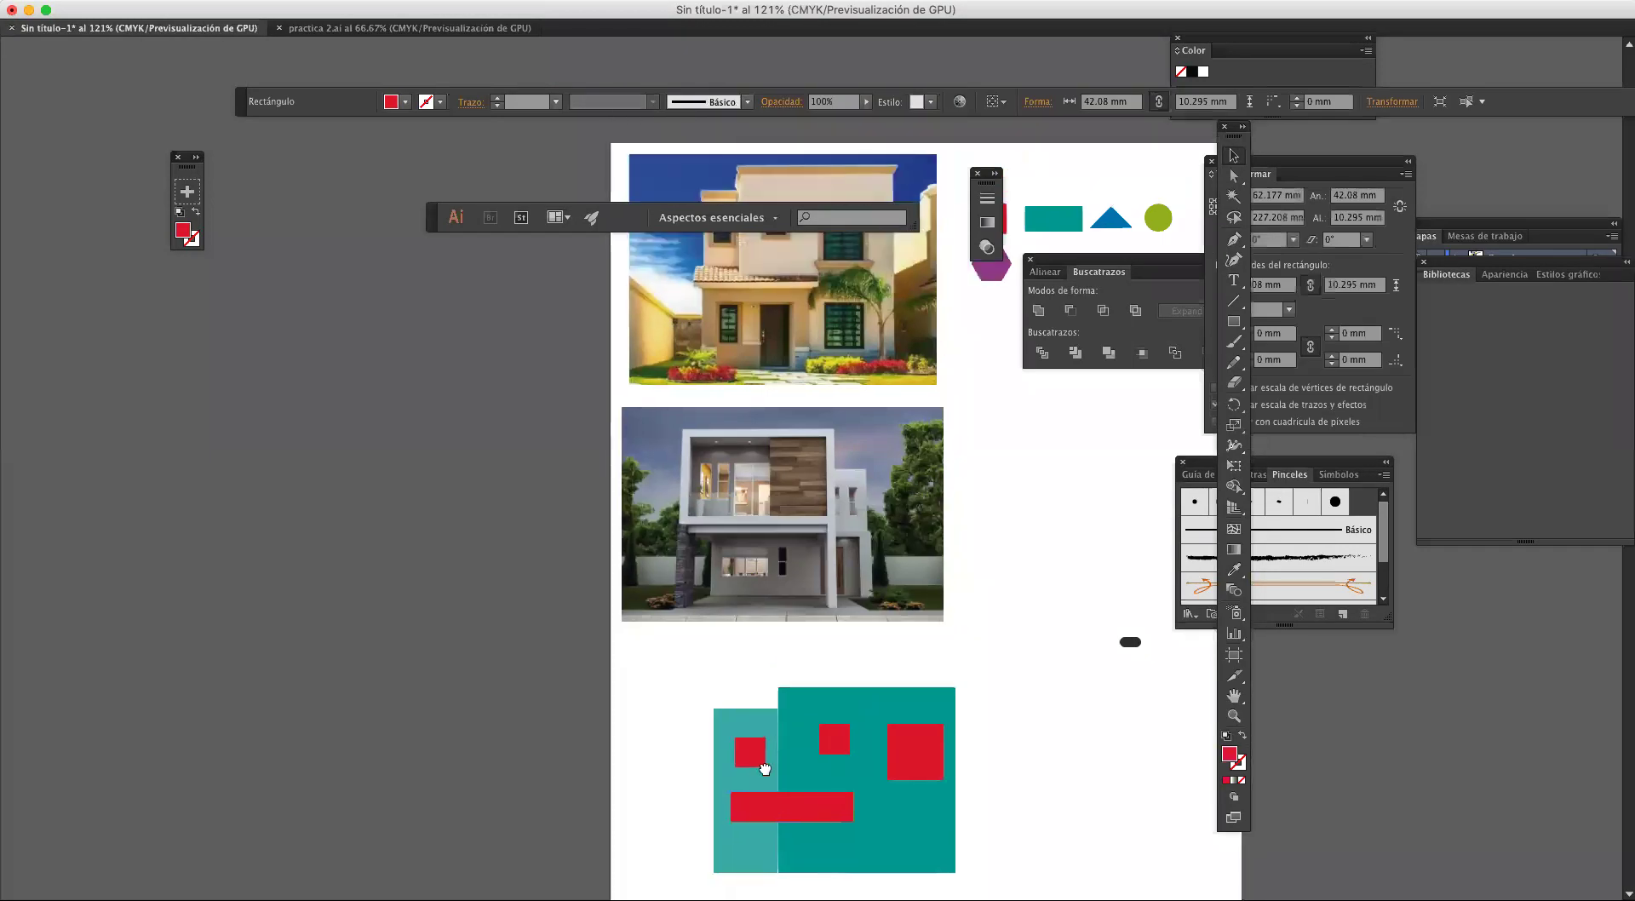
{"action": "left_click_drag", "start_coordinate": [713, 793], "coordinate": [804, 728]}
{"action": "left_click", "coordinate": [1020, 727]}
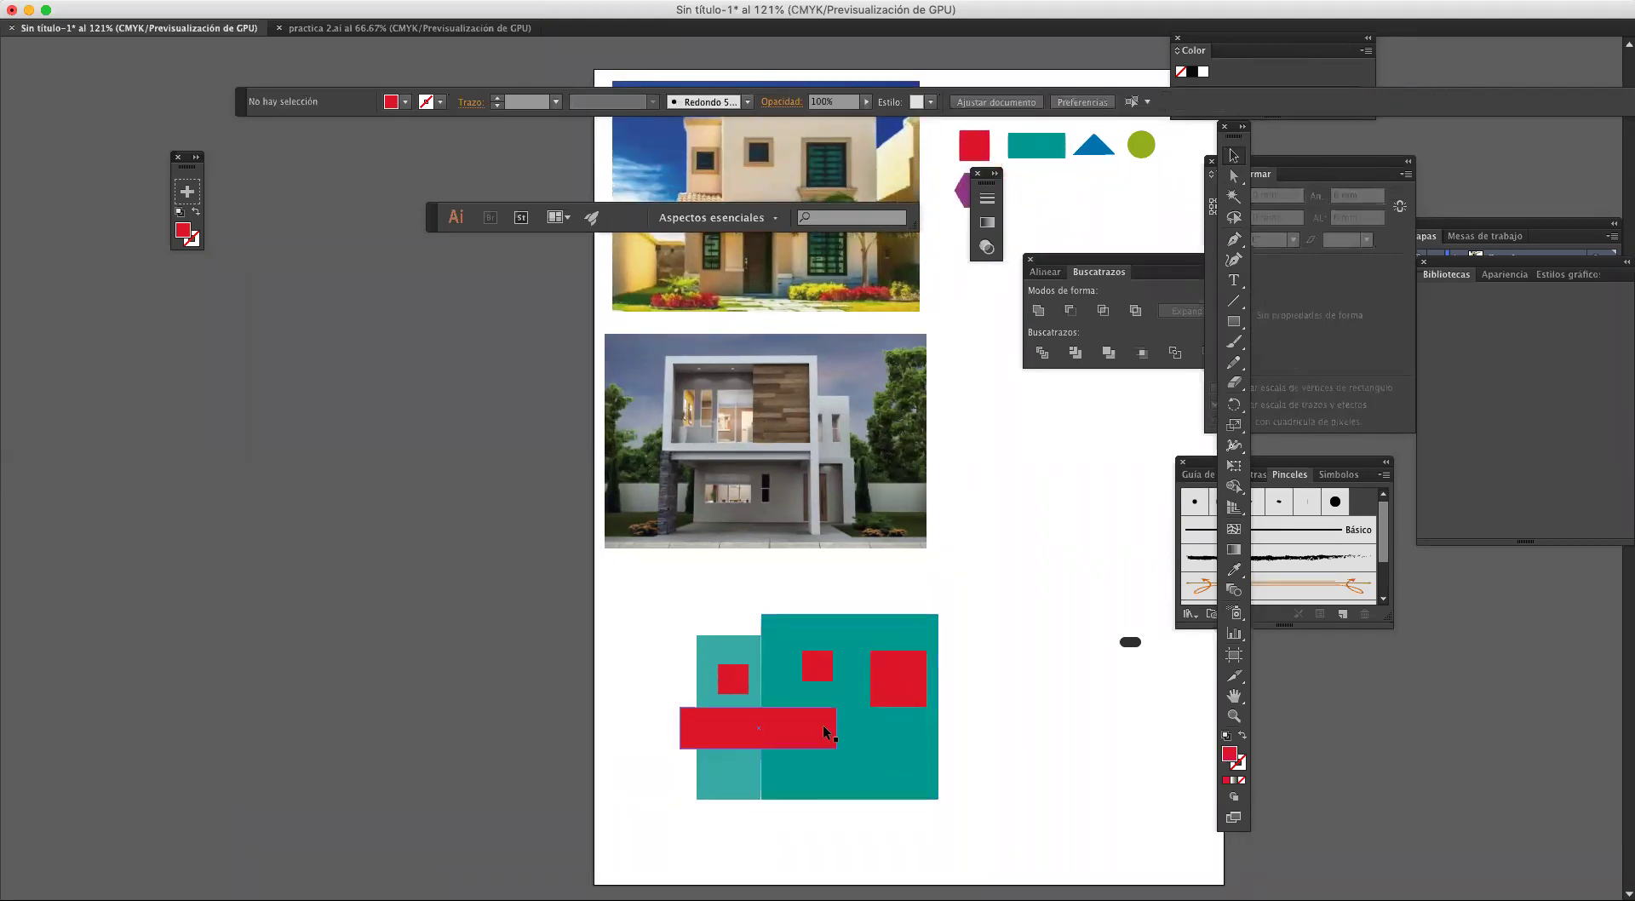
Step: Extend both teal blocks downward together and shift the red bar slightly lower
{"action": "left_click_drag", "start_coordinate": [996, 852], "coordinate": [677, 782]}
{"action": "left_click_drag", "start_coordinate": [820, 800], "coordinate": [832, 851]}
{"action": "left_click", "coordinate": [989, 764]}
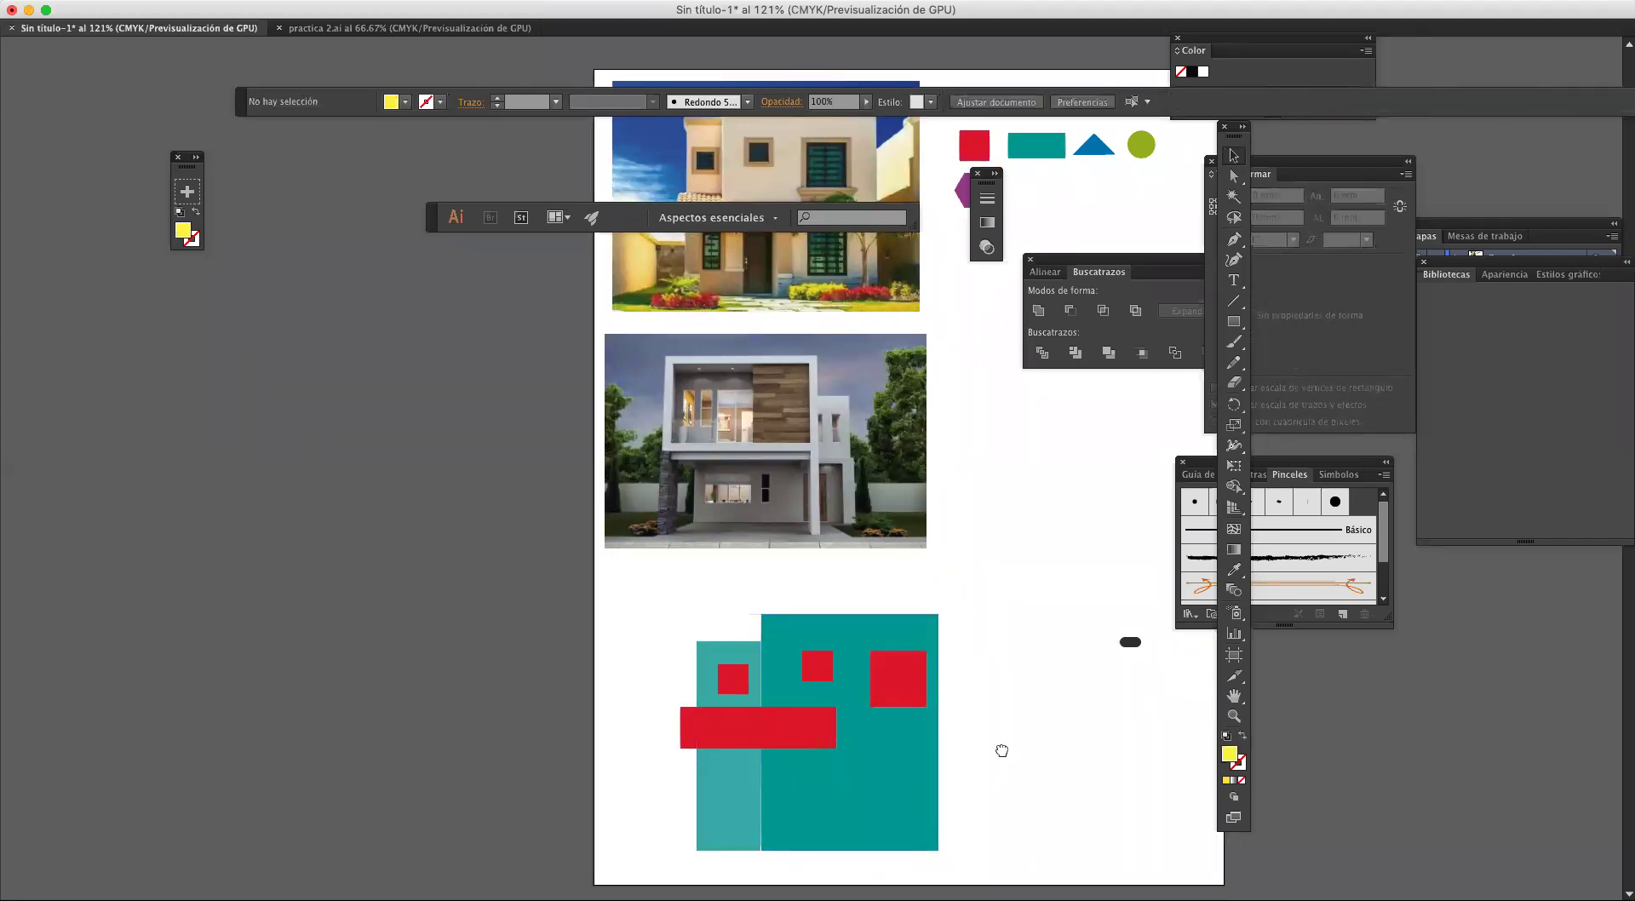
{"action": "scroll", "coordinate": [980, 681], "scroll_direction": "down", "scroll_amount": 4}
{"action": "left_click_drag", "start_coordinate": [771, 612], "coordinate": [774, 627]}
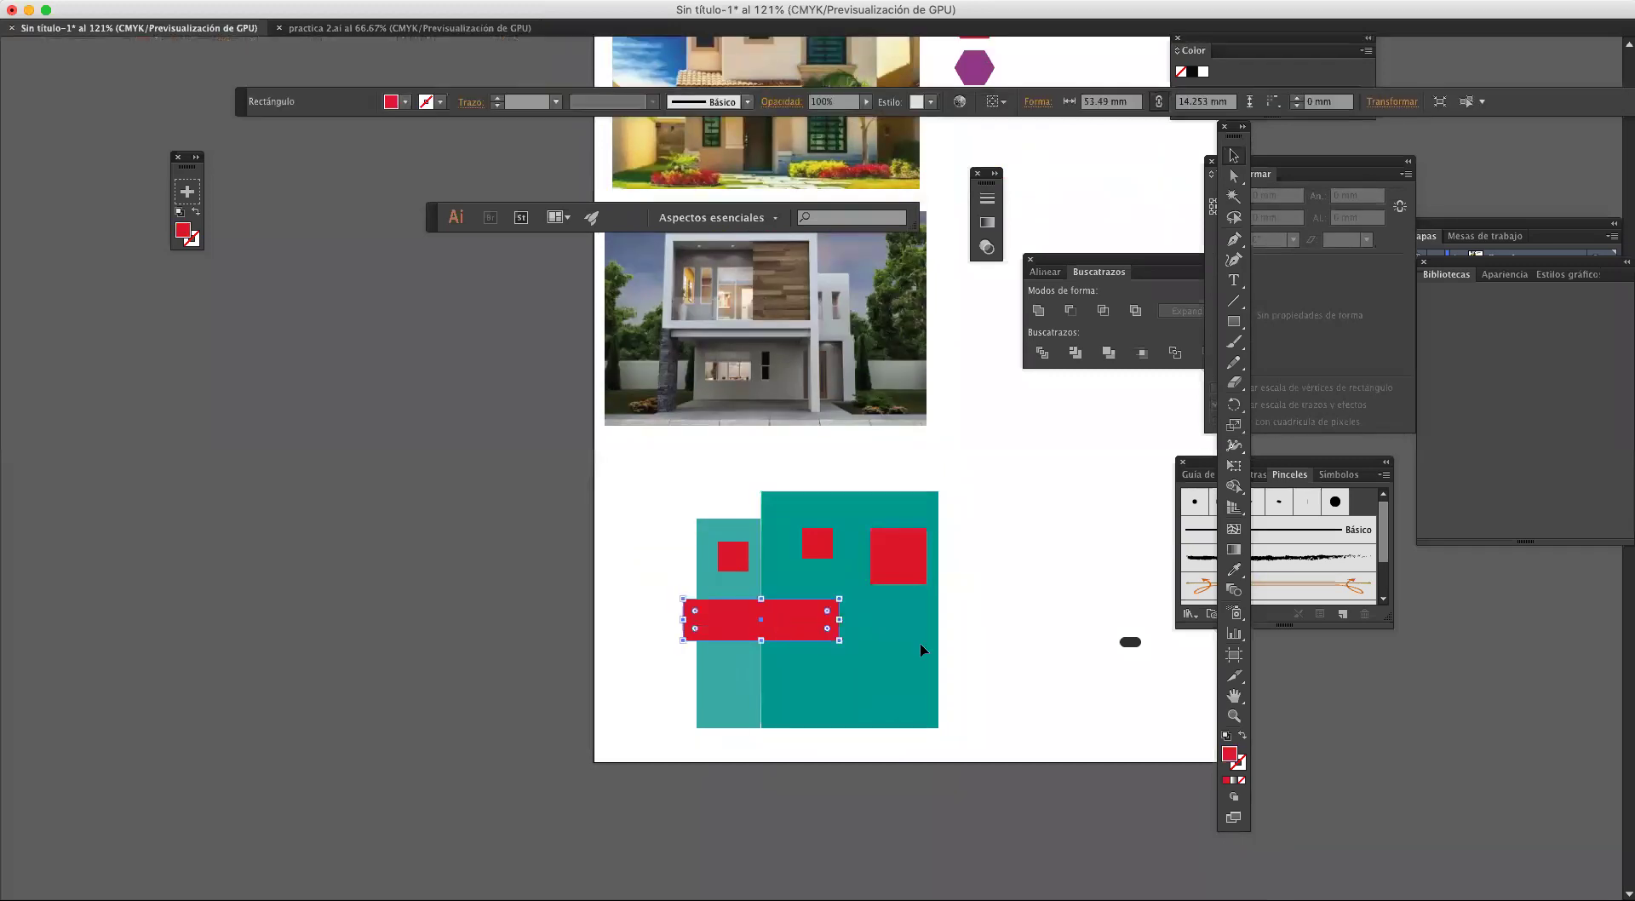
{"action": "left_click", "coordinate": [977, 637]}
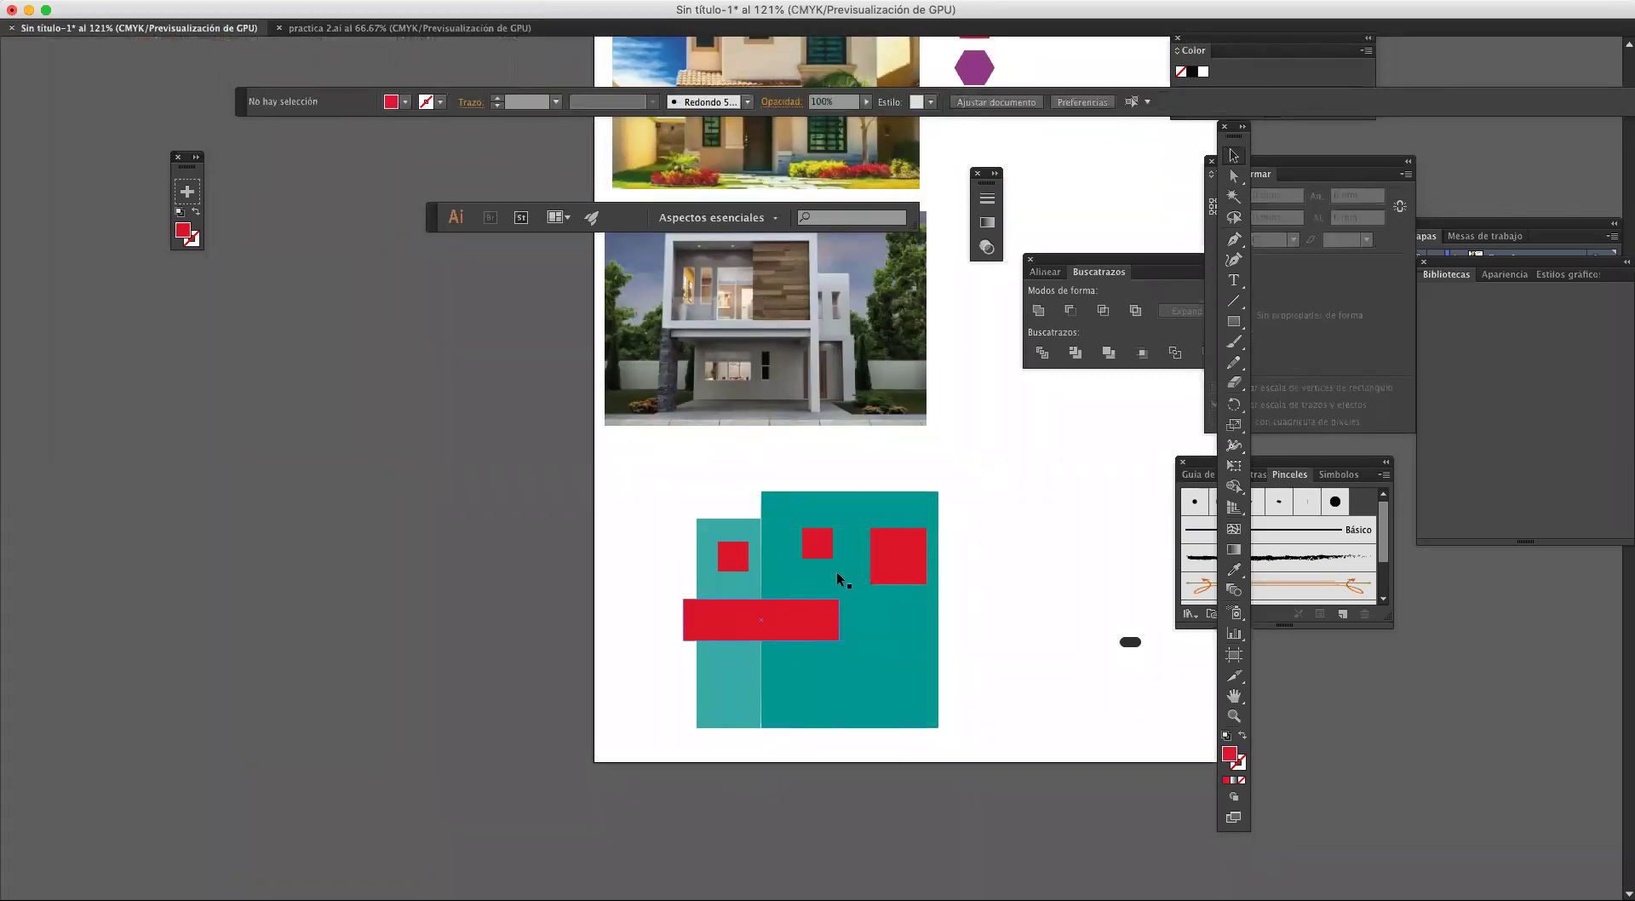
Step: Copy the small middle window below the red bar and stretch it down to the block's base as a door
{"action": "left_click", "coordinate": [826, 550]}
{"action": "left_click_drag", "start_coordinate": [831, 552], "coordinate": [819, 661]}
{"action": "left_click", "coordinate": [976, 658]}
Step: Copy the large red window to the lower part of the large block and line the upper window up with it
{"action": "left_click", "coordinate": [920, 577]}
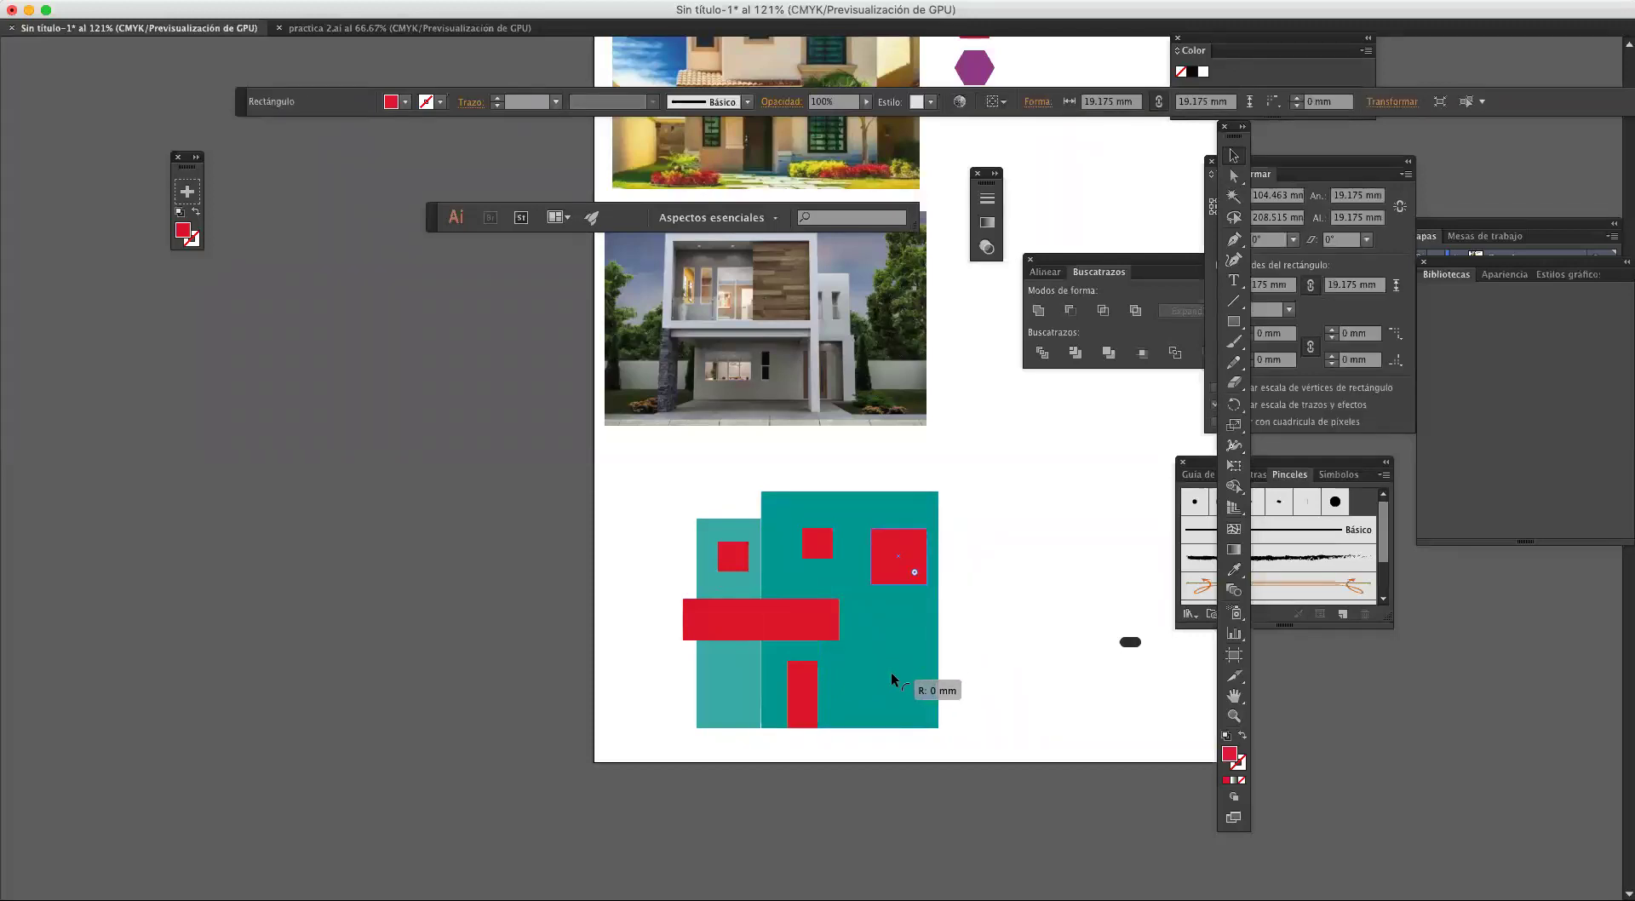
{"action": "left_click", "coordinate": [954, 596]}
{"action": "left_click", "coordinate": [907, 570]}
{"action": "left_click_drag", "start_coordinate": [903, 583], "coordinate": [903, 683]}
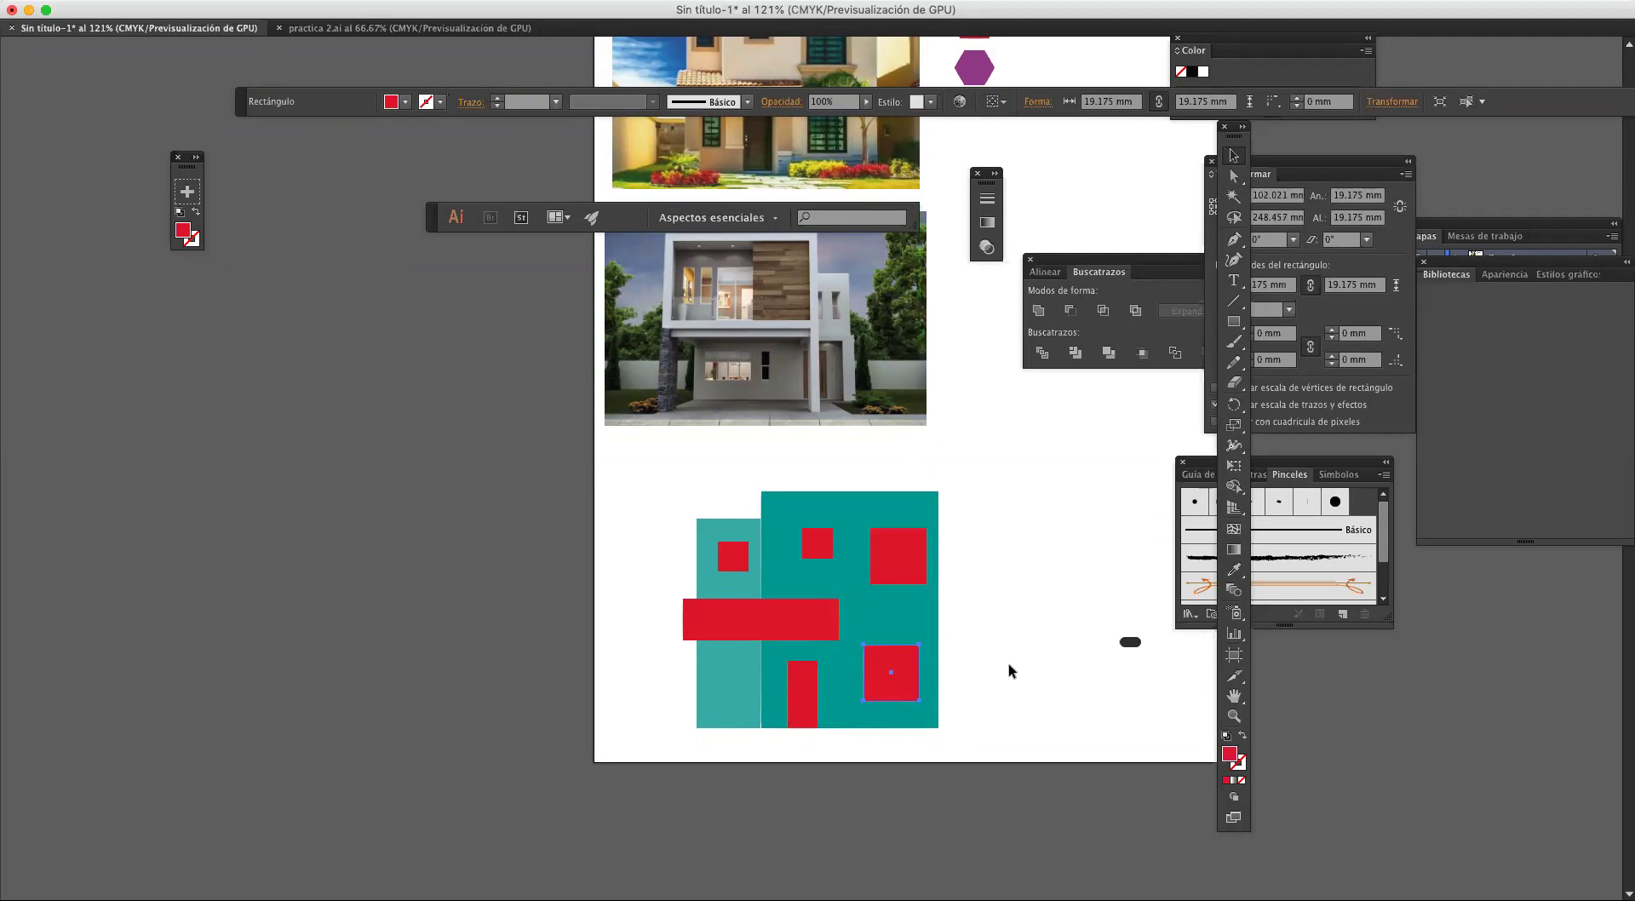
{"action": "left_click", "coordinate": [1011, 667]}
{"action": "left_click_drag", "start_coordinate": [913, 570], "coordinate": [904, 571]}
{"action": "left_click", "coordinate": [1009, 593]}
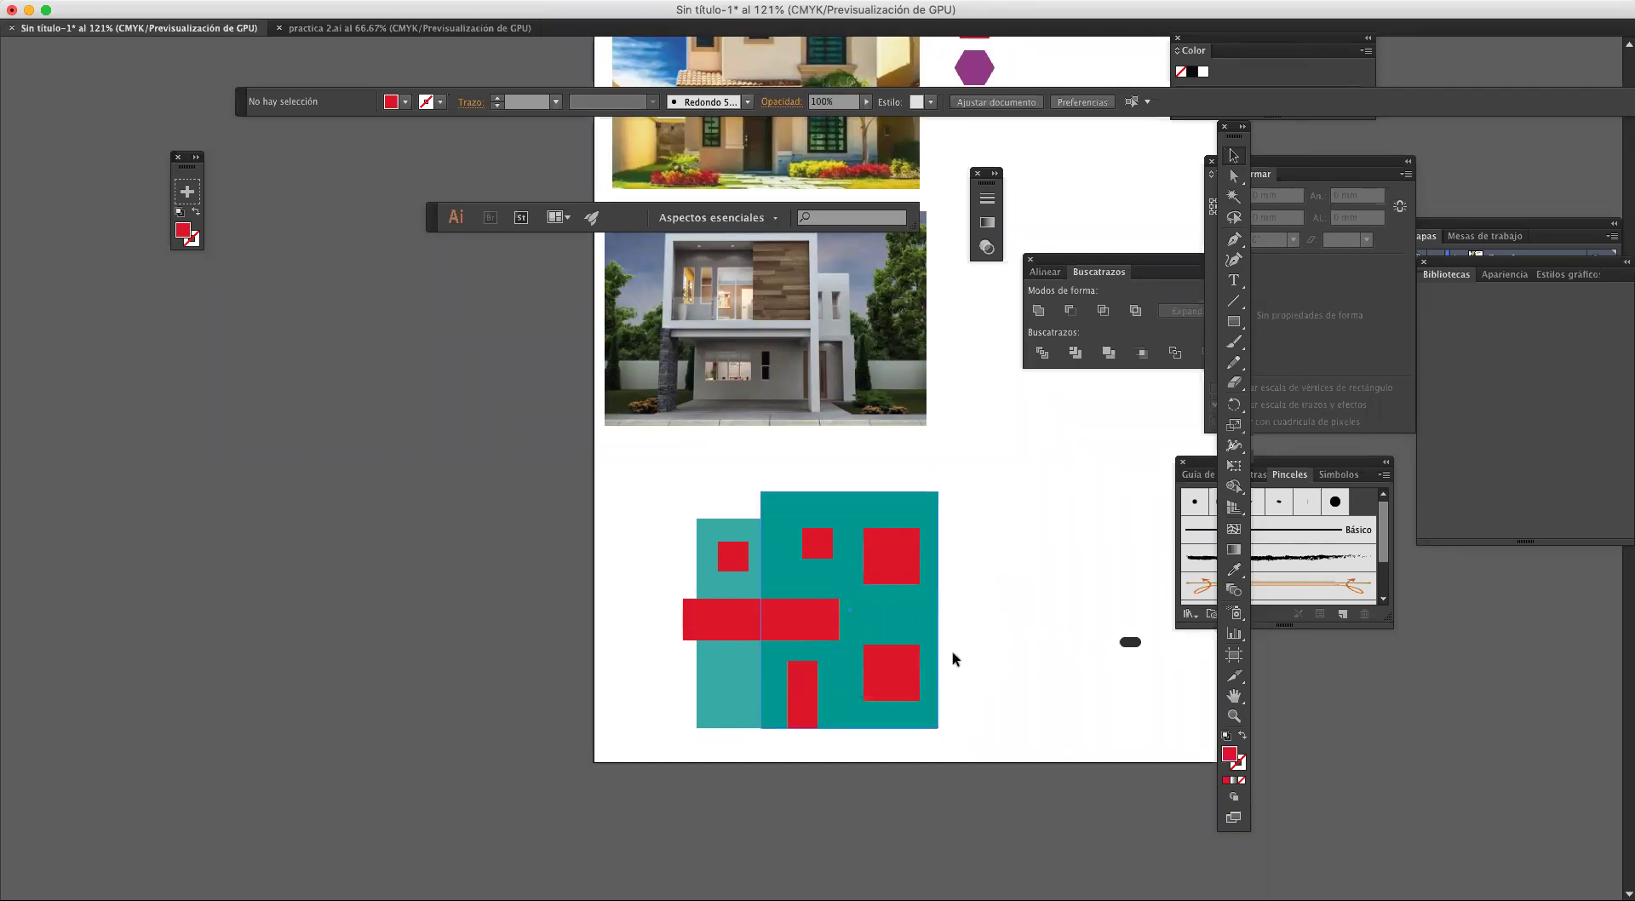
Step: Copy the narrow block's small window below the red bar and stretch the copy slightly taller
{"action": "left_click_drag", "start_coordinate": [979, 653], "coordinate": [1035, 674]}
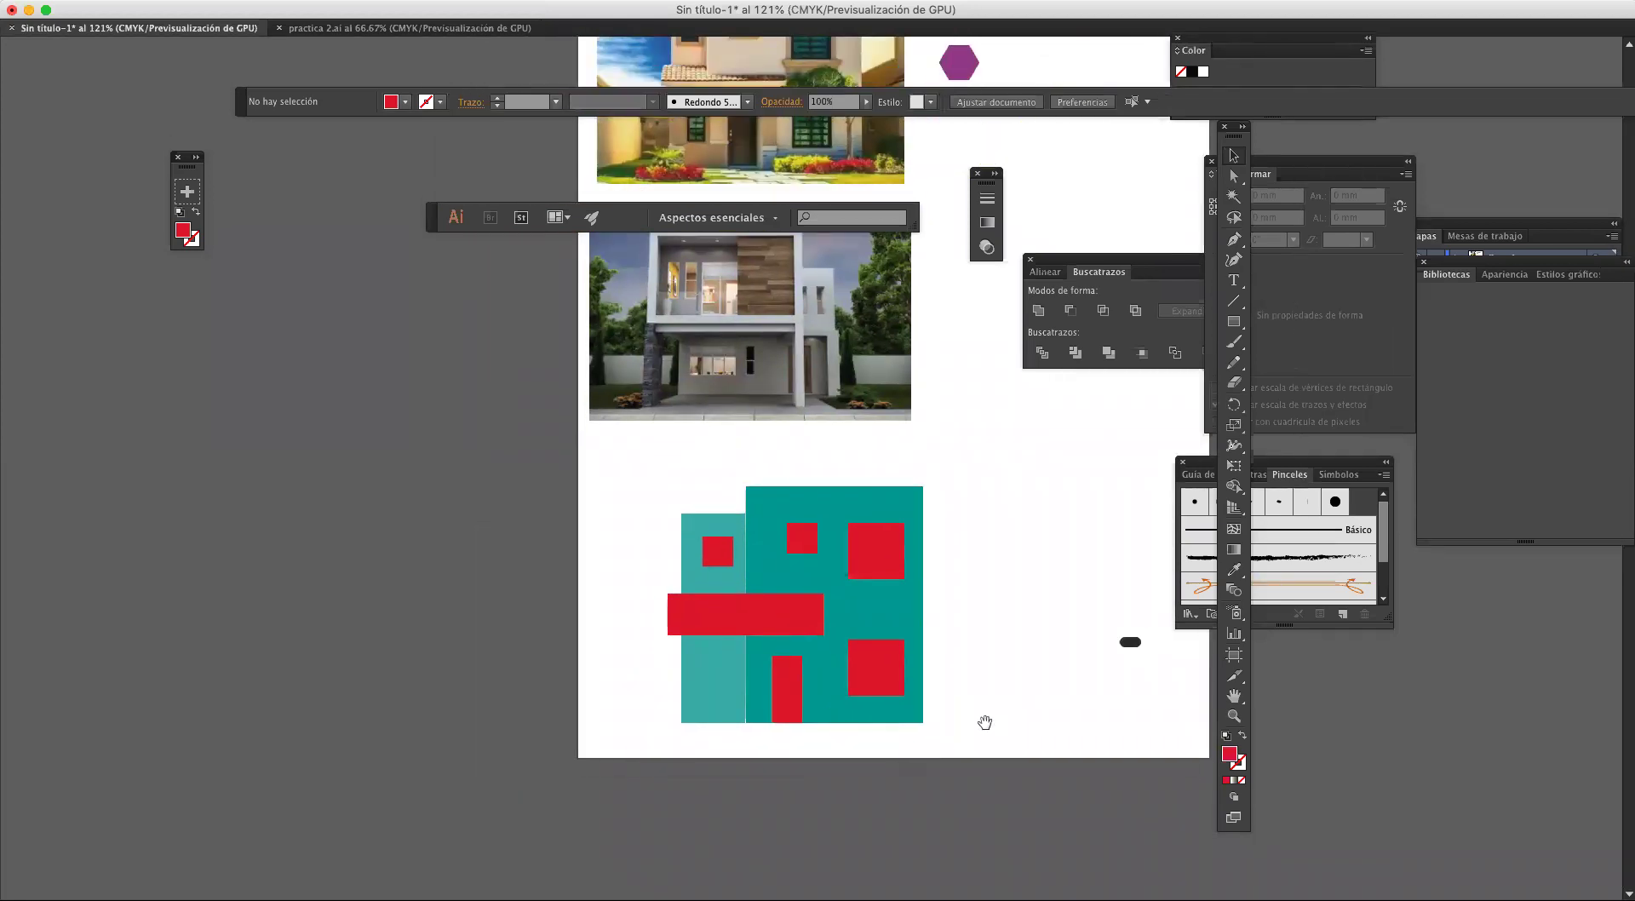
{"action": "left_click", "coordinate": [723, 550]}
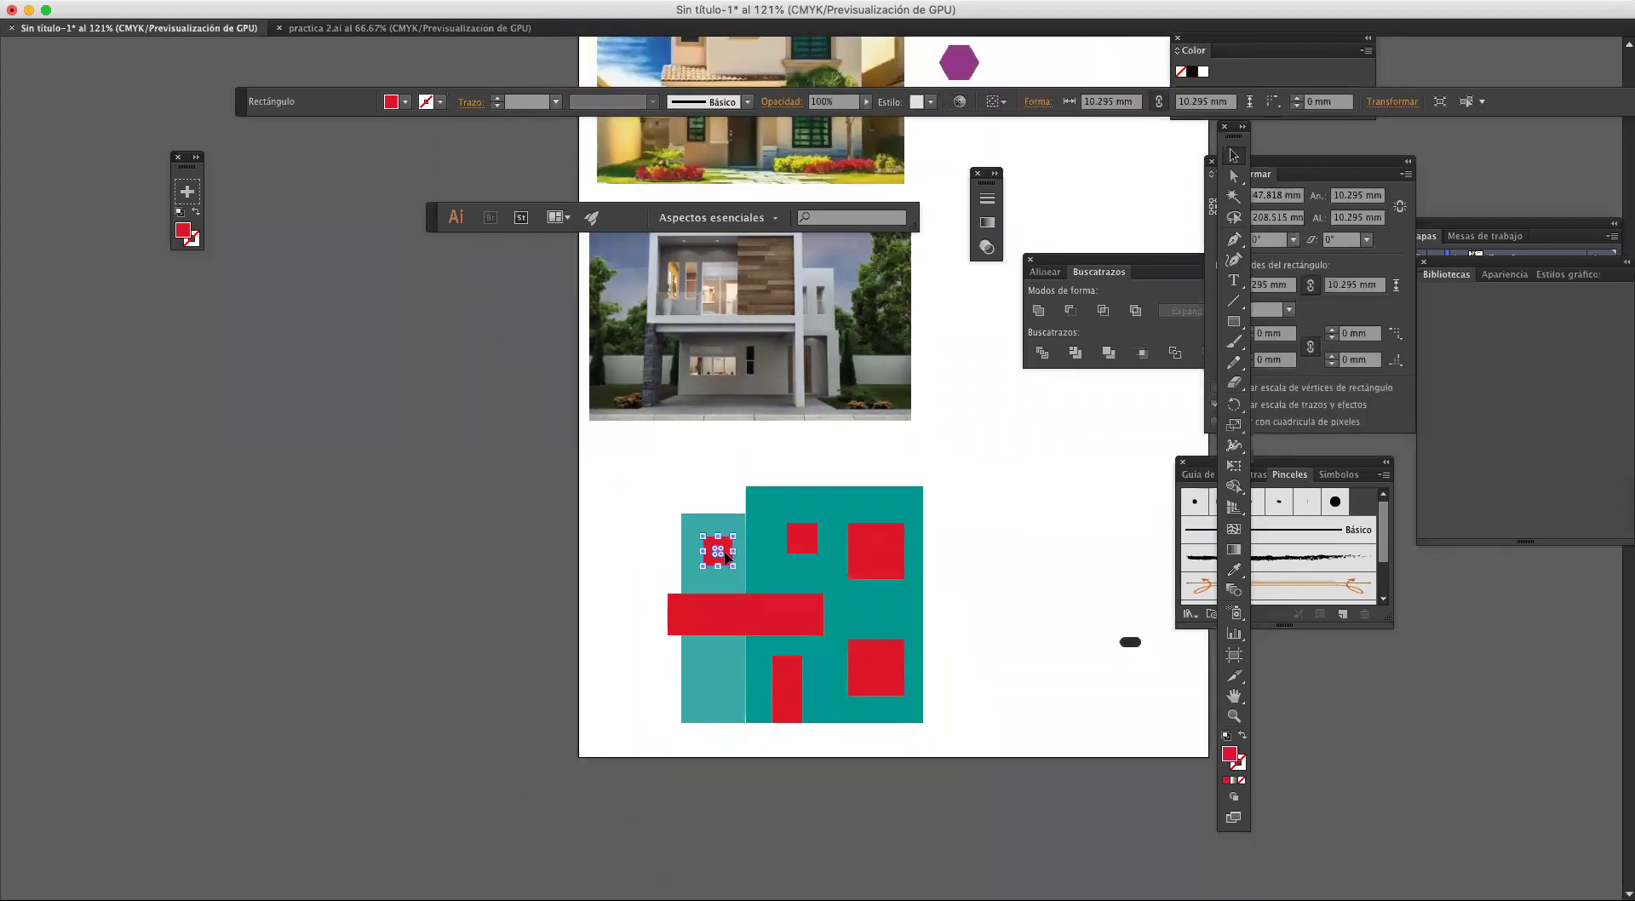
{"action": "left_click_drag", "start_coordinate": [732, 549], "coordinate": [721, 657]}
{"action": "left_click", "coordinate": [995, 641]}
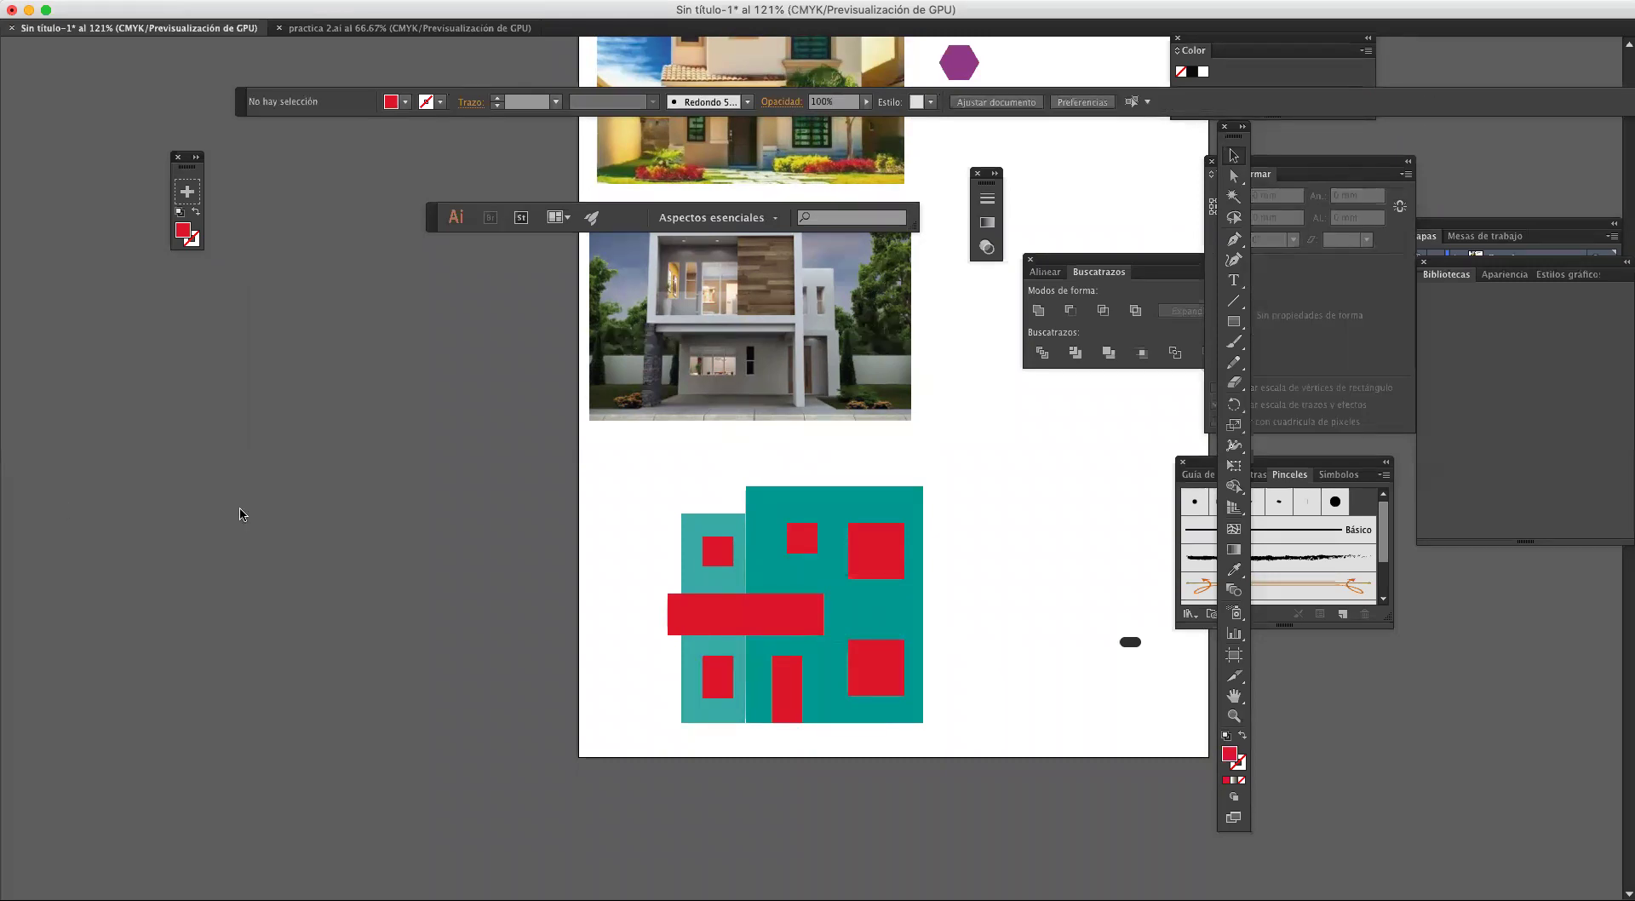
Step: Select the whole house composition and duplicate it, leaving one copy beside the second house photo
{"action": "left_click_drag", "start_coordinate": [1019, 602], "coordinate": [858, 577]}
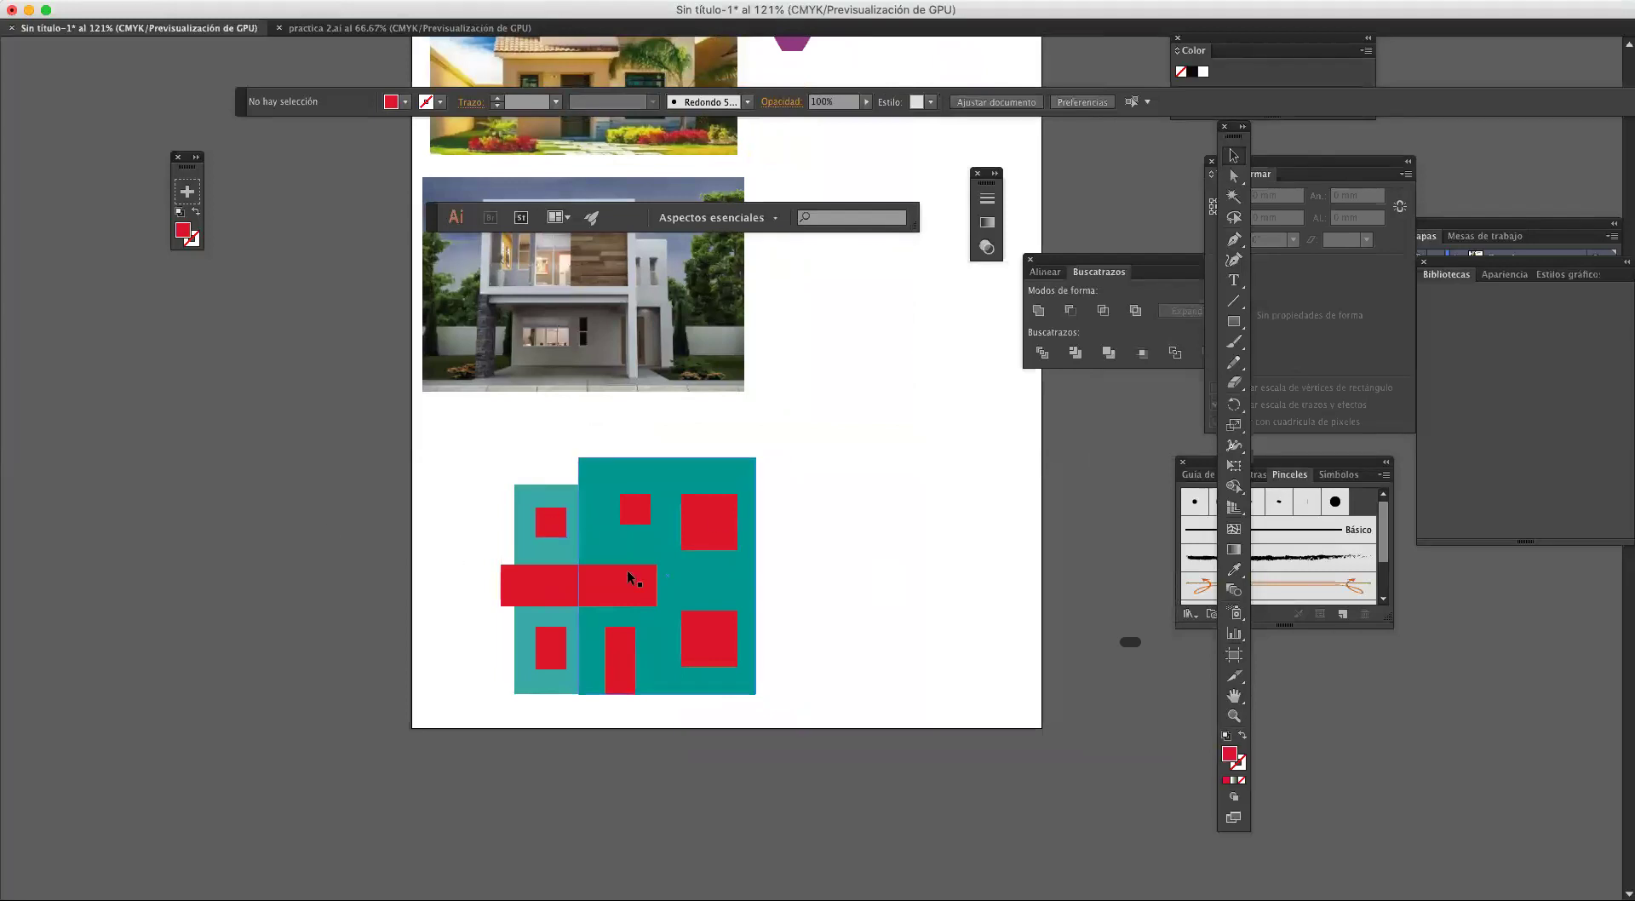
{"action": "scroll", "coordinate": [850, 545], "scroll_direction": "up", "scroll_amount": 10}
{"action": "scroll", "coordinate": [850, 545], "scroll_direction": "left", "scroll_amount": 2}
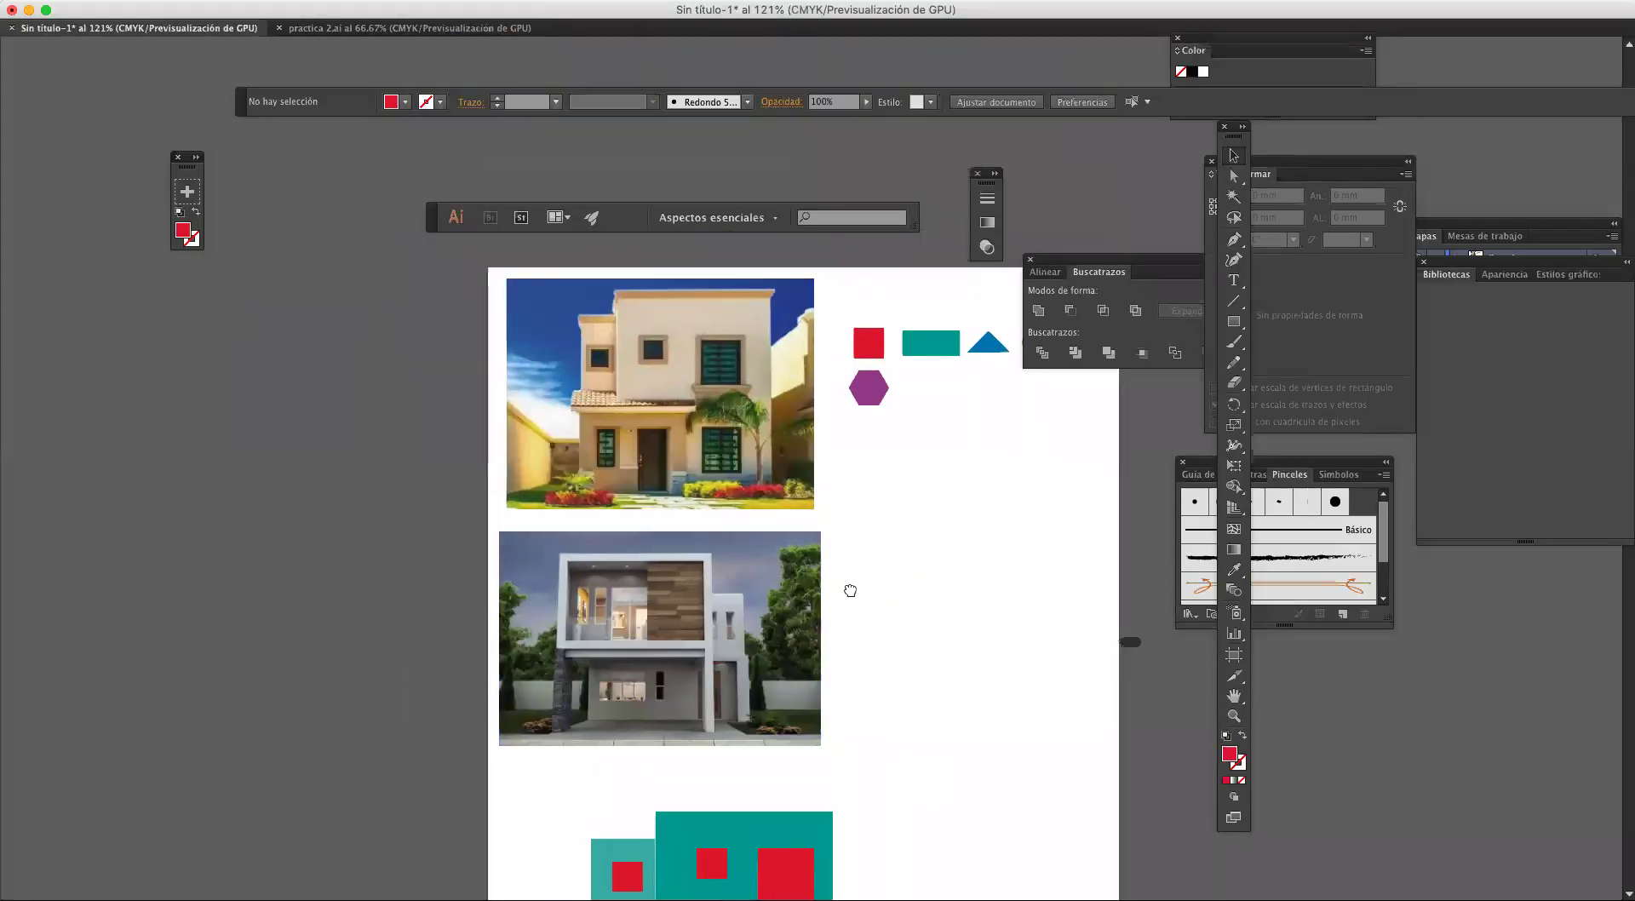
{"action": "scroll", "coordinate": [856, 579], "scroll_direction": "down", "scroll_amount": 8}
{"action": "scroll", "coordinate": [856, 580], "scroll_direction": "left", "scroll_amount": 1}
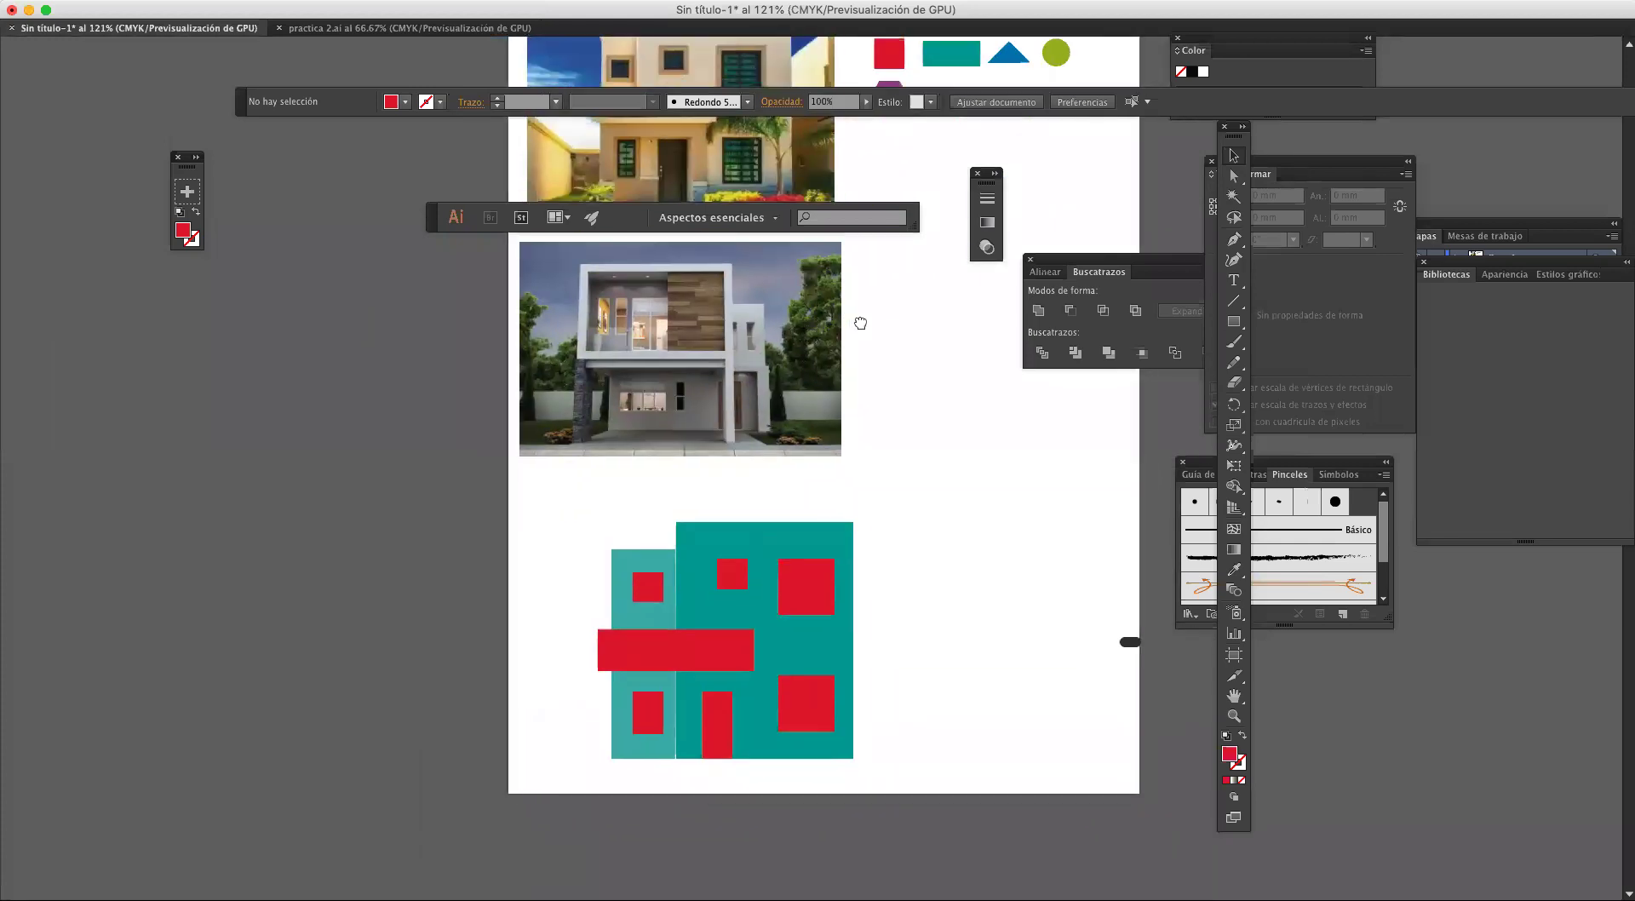
{"action": "scroll", "coordinate": [905, 683], "scroll_direction": "down", "scroll_amount": 2}
{"action": "scroll", "coordinate": [906, 682], "scroll_direction": "left", "scroll_amount": 1}
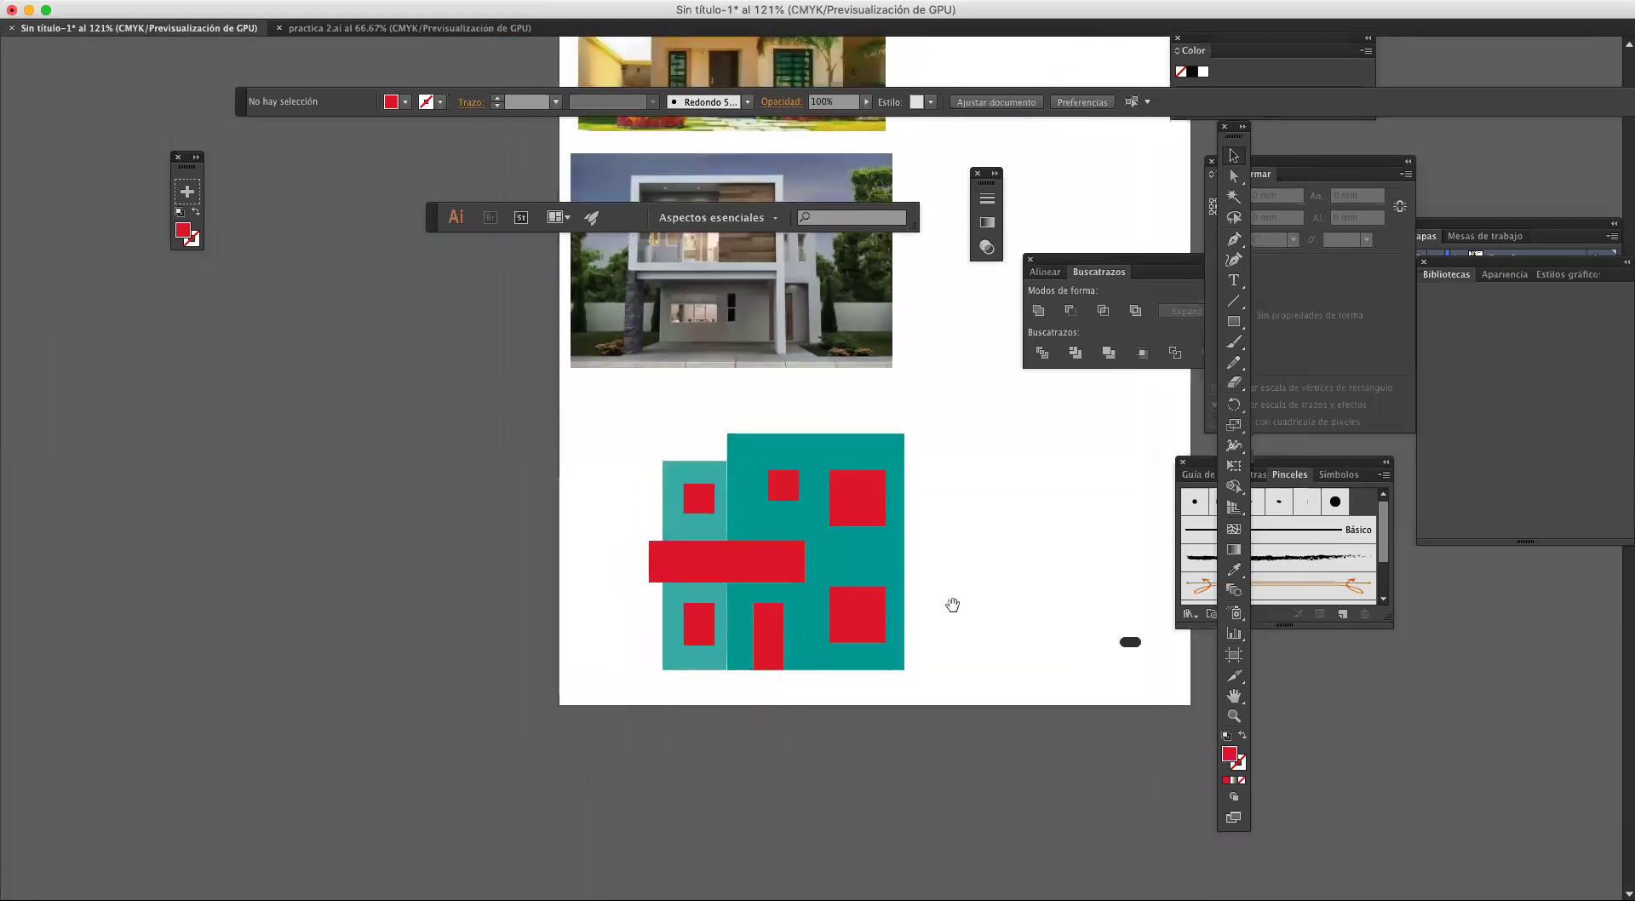
{"action": "left_click_drag", "start_coordinate": [945, 700], "coordinate": [624, 420]}
{"action": "left_click_drag", "start_coordinate": [770, 495], "coordinate": [487, 631]}
{"action": "left_click_drag", "start_coordinate": [615, 626], "coordinate": [817, 563]}
{"action": "left_click", "coordinate": [844, 509]}
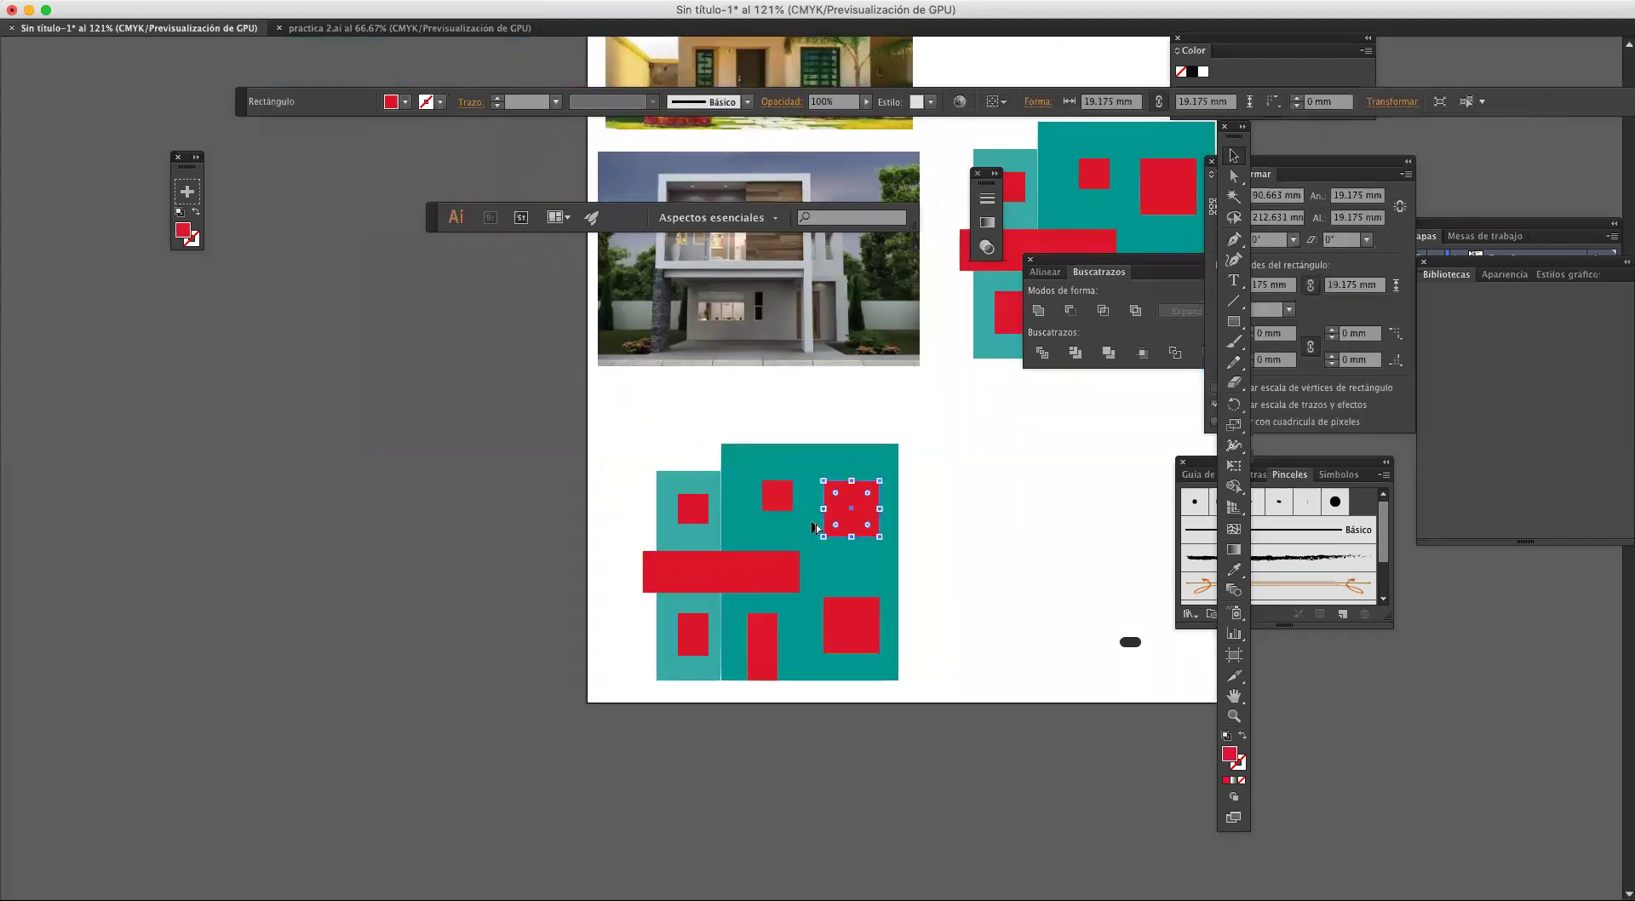
Step: Copy the large red window into a thin roof strip, about 63.2 by 6.5 mm, across the top of the large block
{"action": "left_click_drag", "start_coordinate": [833, 516], "coordinate": [927, 623]}
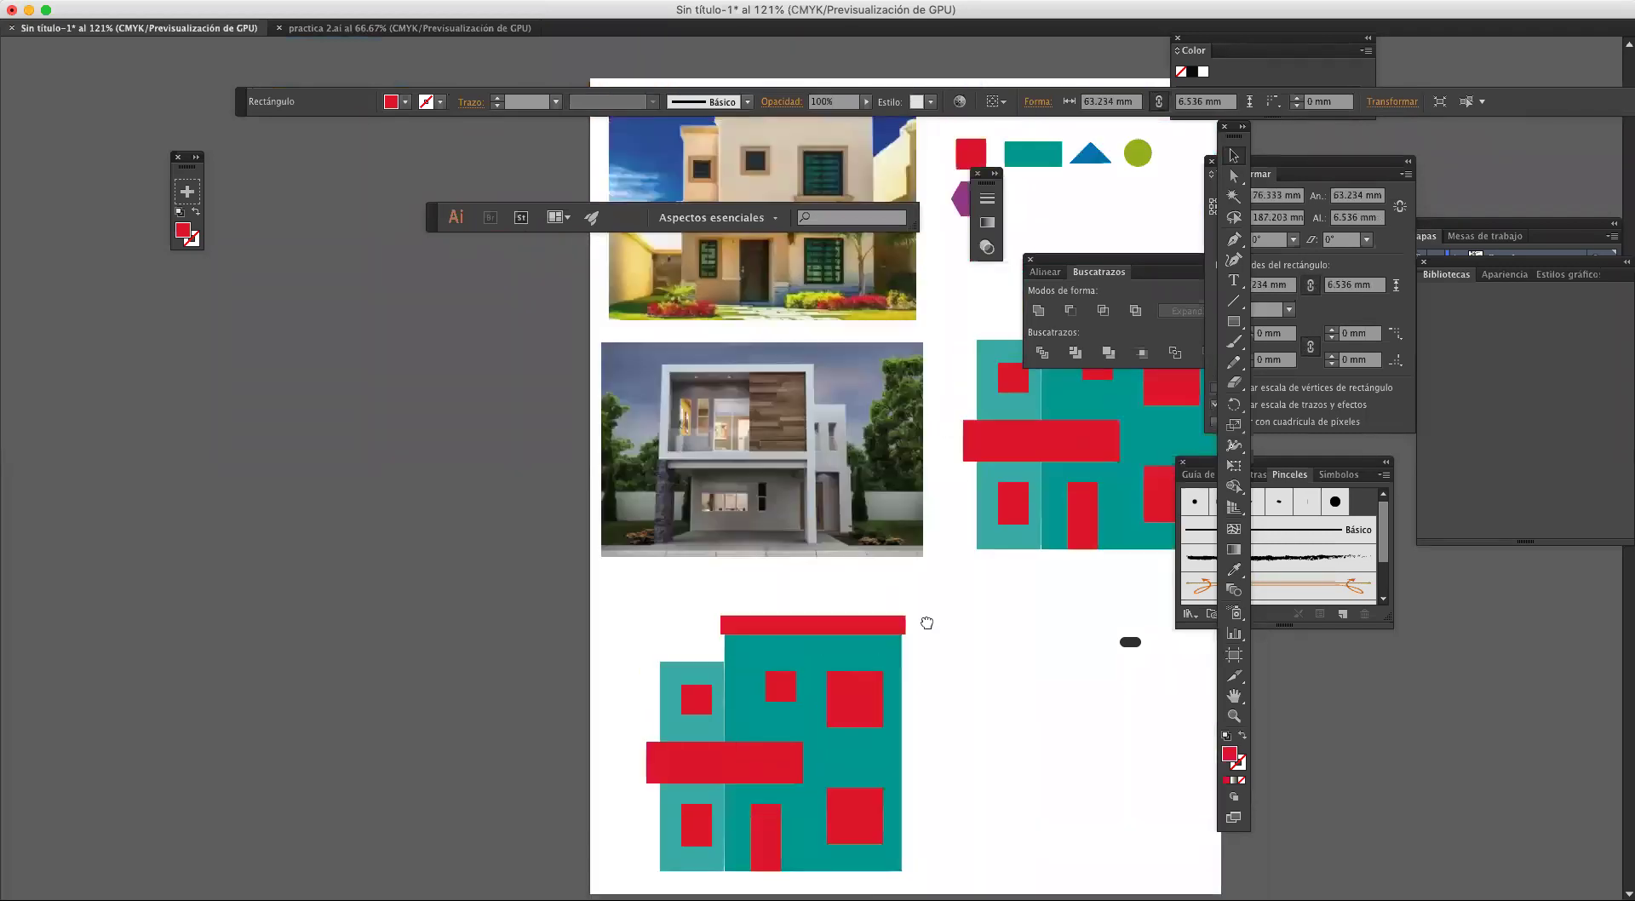
{"action": "left_click_drag", "start_coordinate": [899, 250], "coordinate": [910, 421]}
{"action": "scroll", "coordinate": [790, 528], "scroll_direction": "down", "scroll_amount": 5}
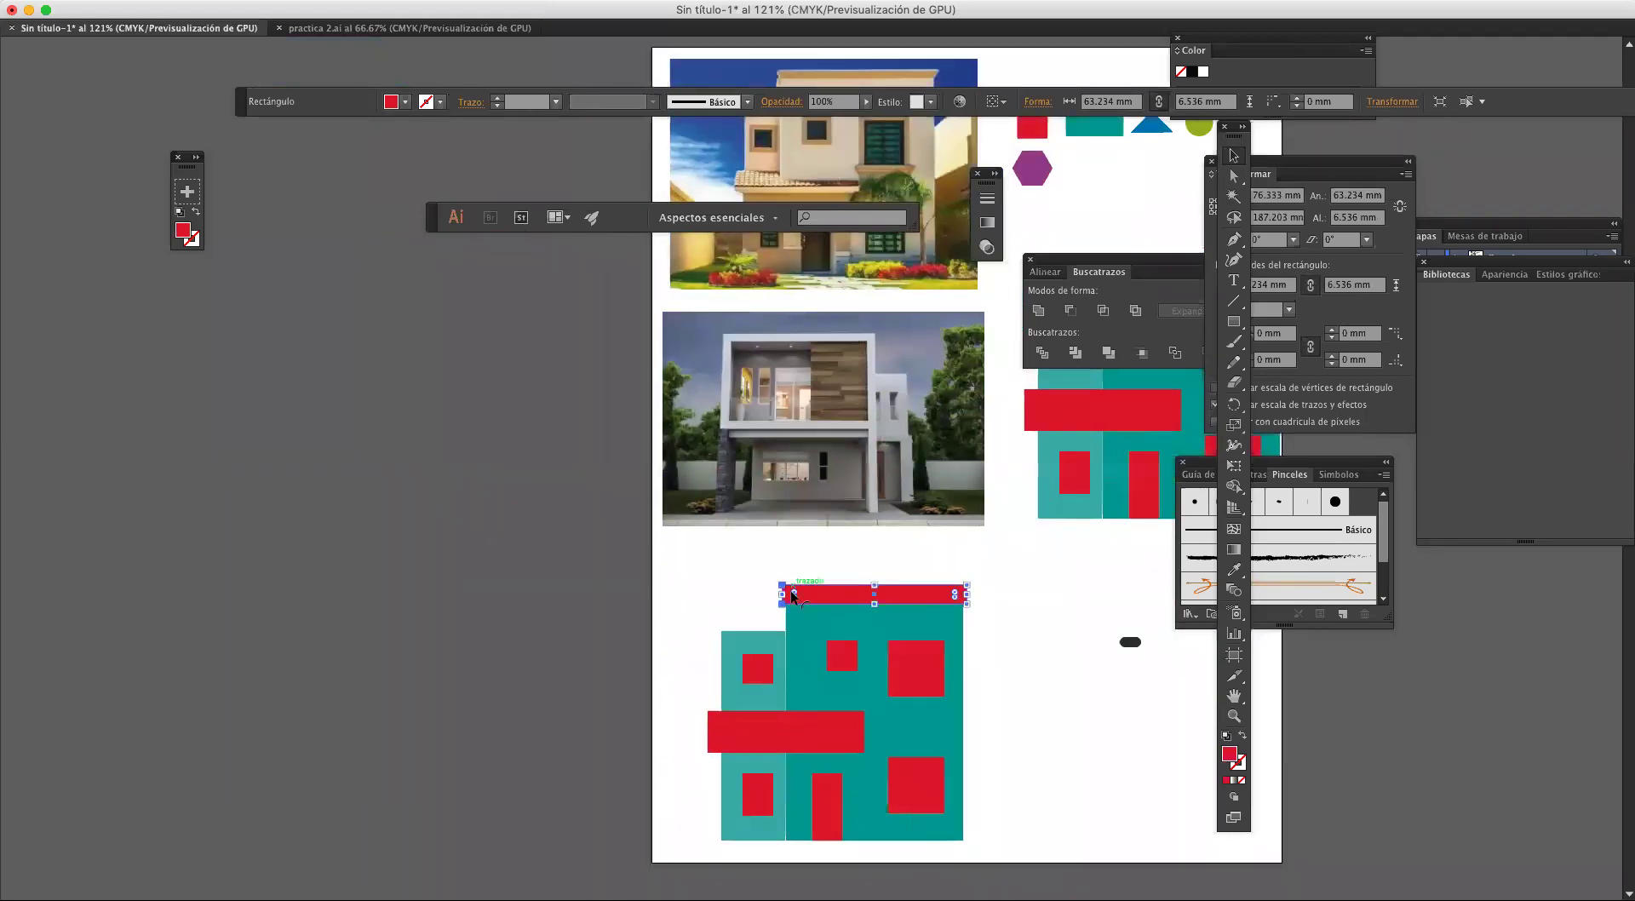
Step: Taper the roof strip by moving its two lower corners inward to the large block's edges
{"action": "scroll", "coordinate": [793, 594], "scroll_direction": "up", "scroll_amount": 3}
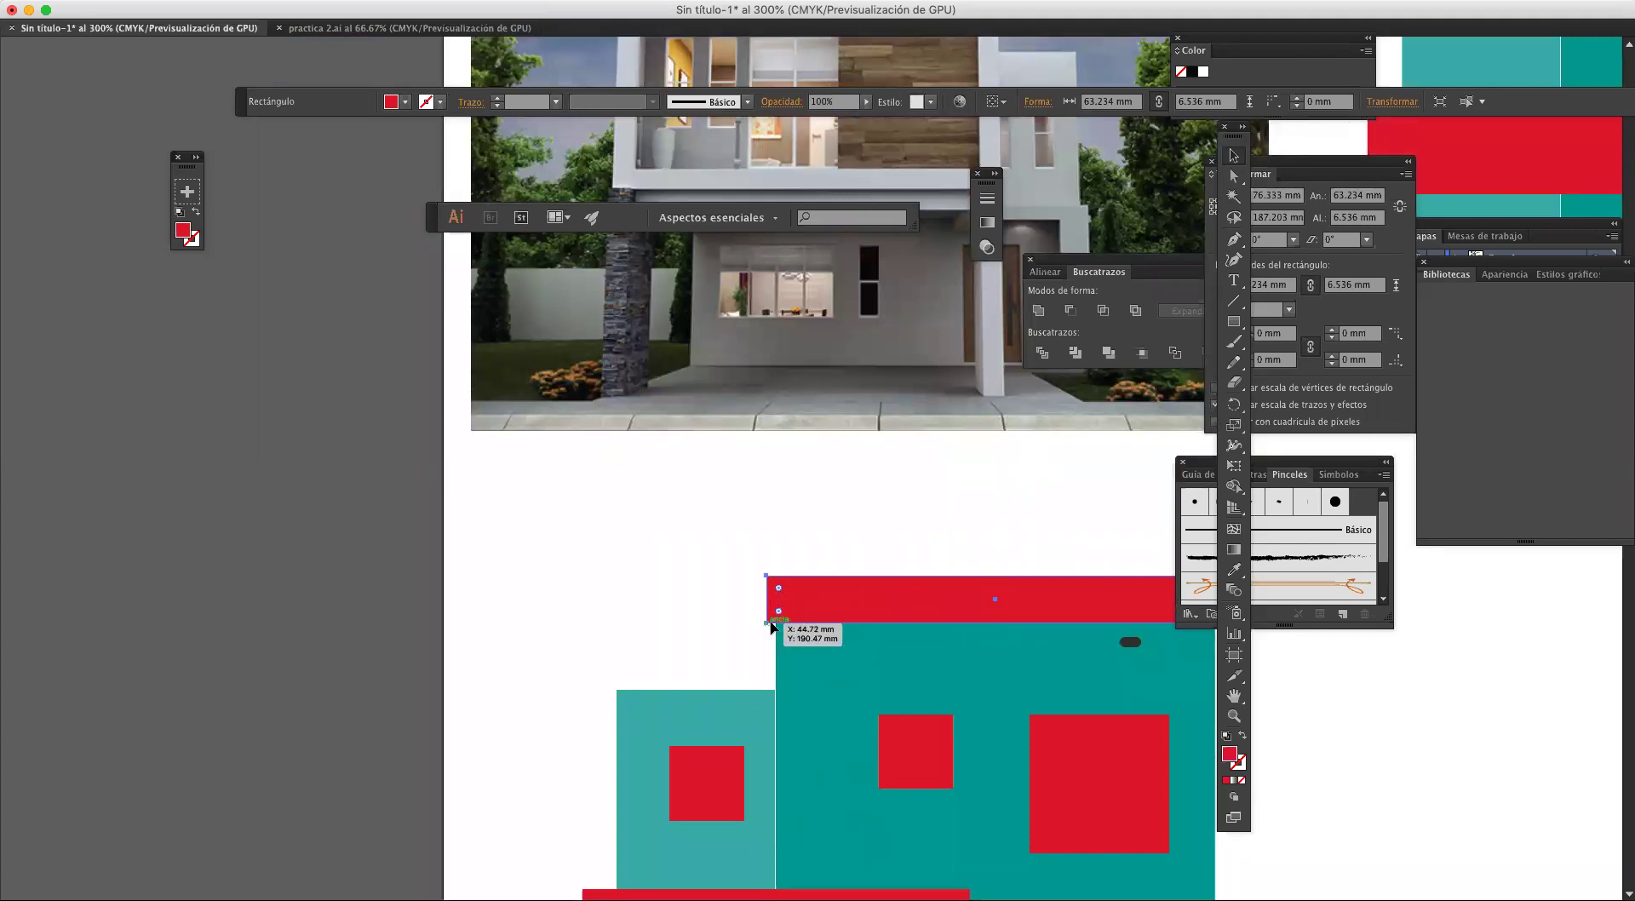
{"action": "left_click_drag", "start_coordinate": [769, 624], "coordinate": [776, 624]}
{"action": "left_click_drag", "start_coordinate": [995, 627], "coordinate": [816, 619]}
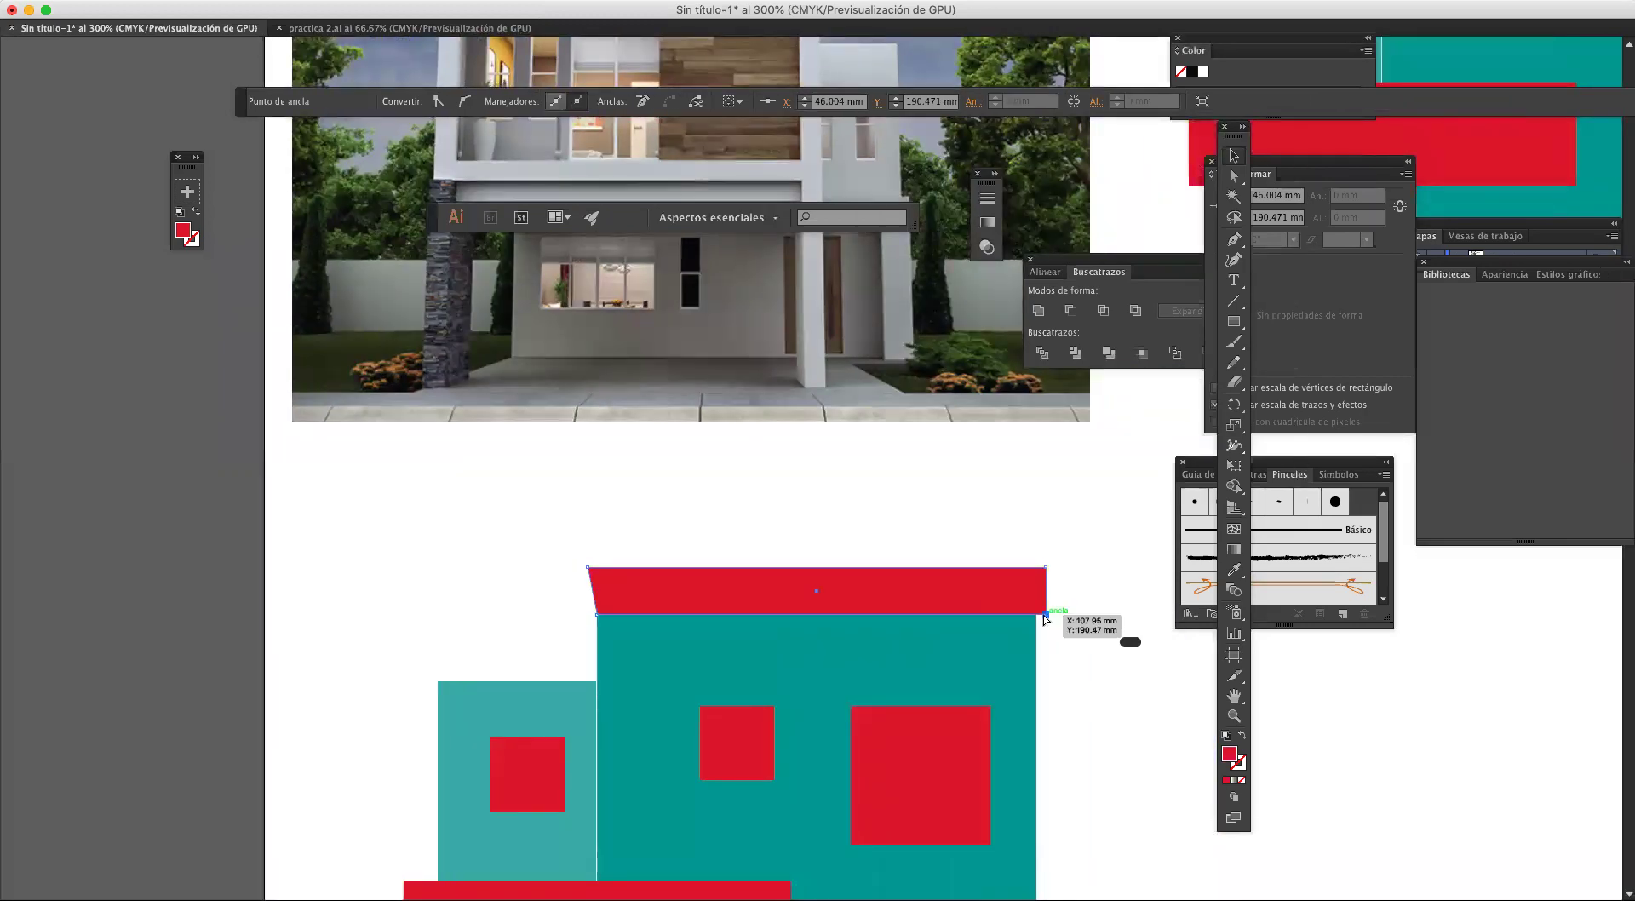
{"action": "left_click_drag", "start_coordinate": [1045, 617], "coordinate": [1036, 616]}
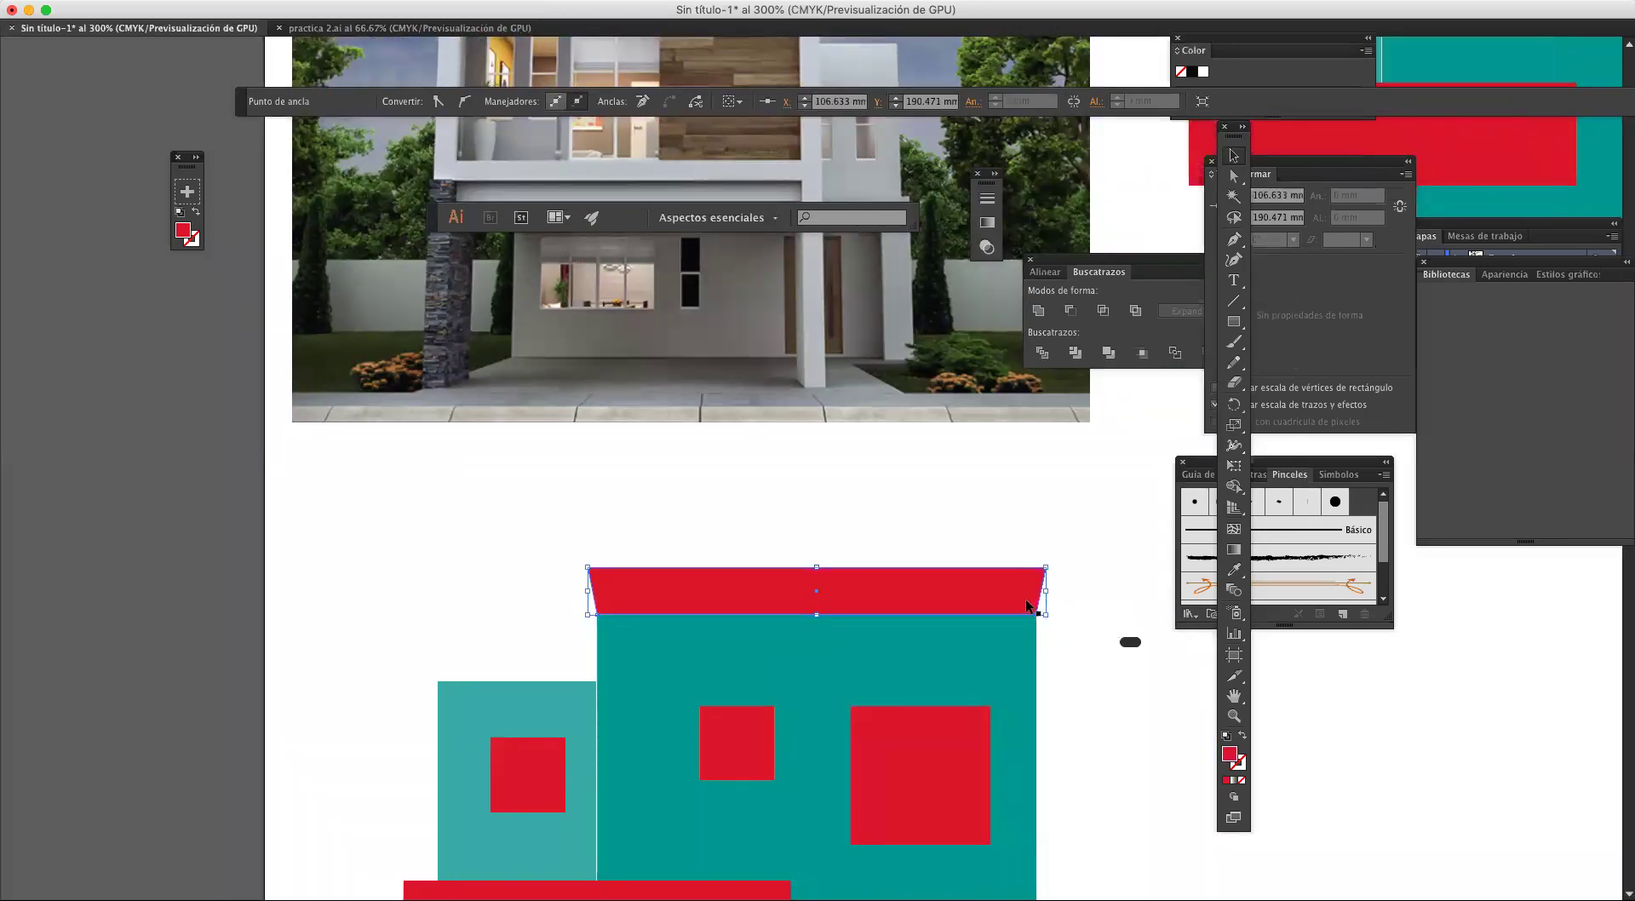
Step: Try to round the corners of the tapered roof strip
{"action": "left_click", "coordinate": [1025, 601]}
{"action": "left_click_drag", "start_coordinate": [1026, 601], "coordinate": [1020, 590]}
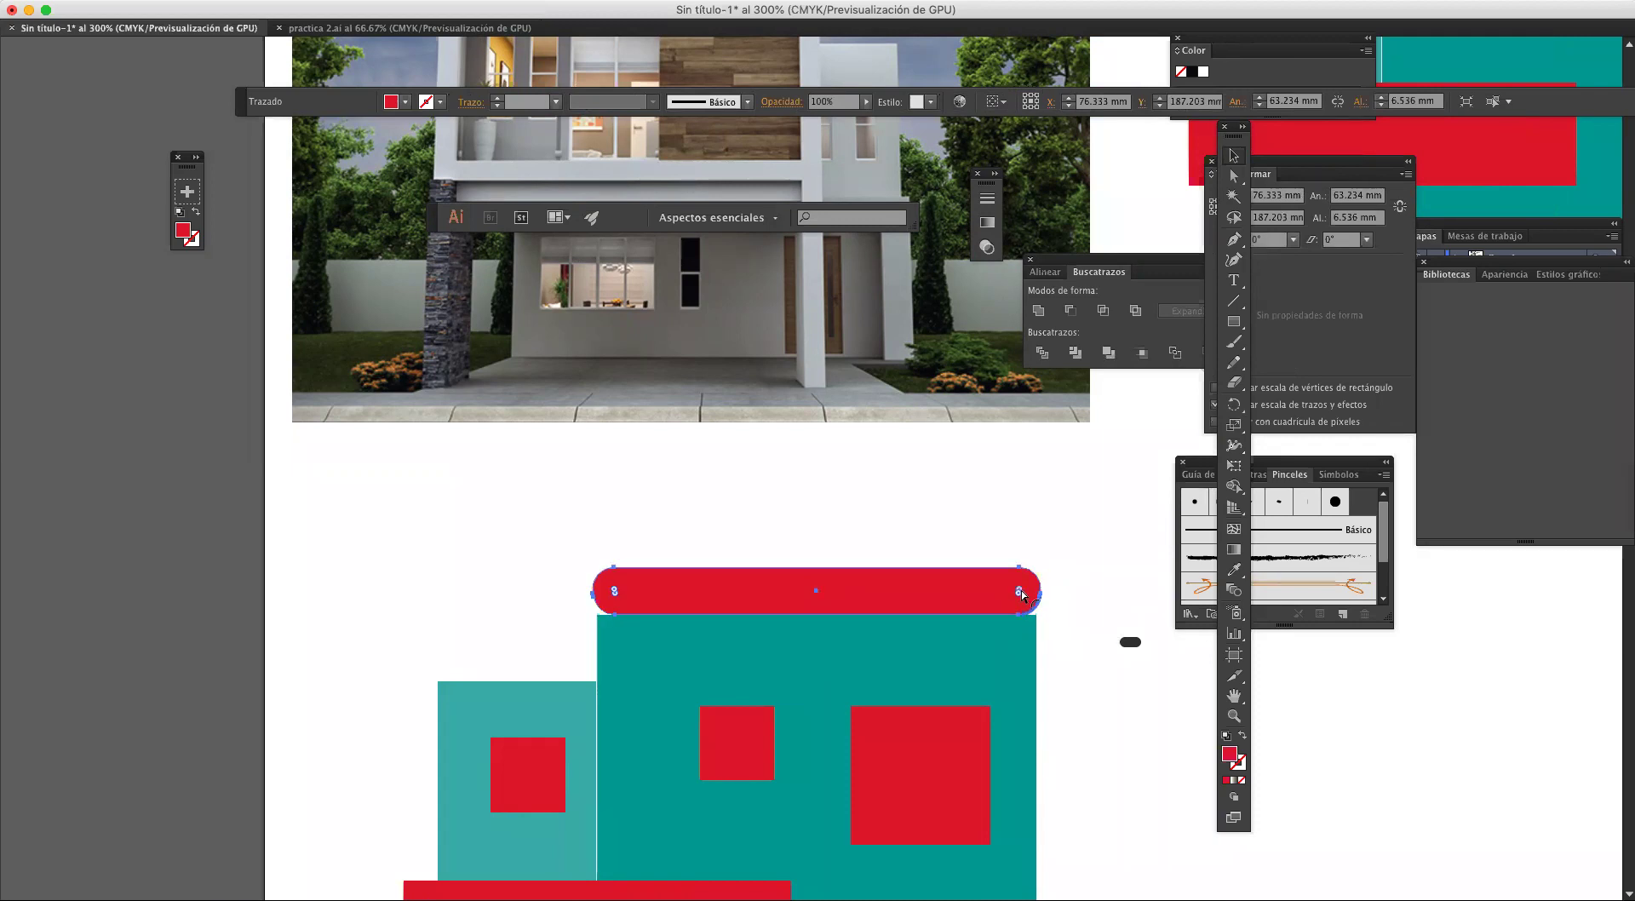
{"action": "left_click", "coordinate": [1081, 615]}
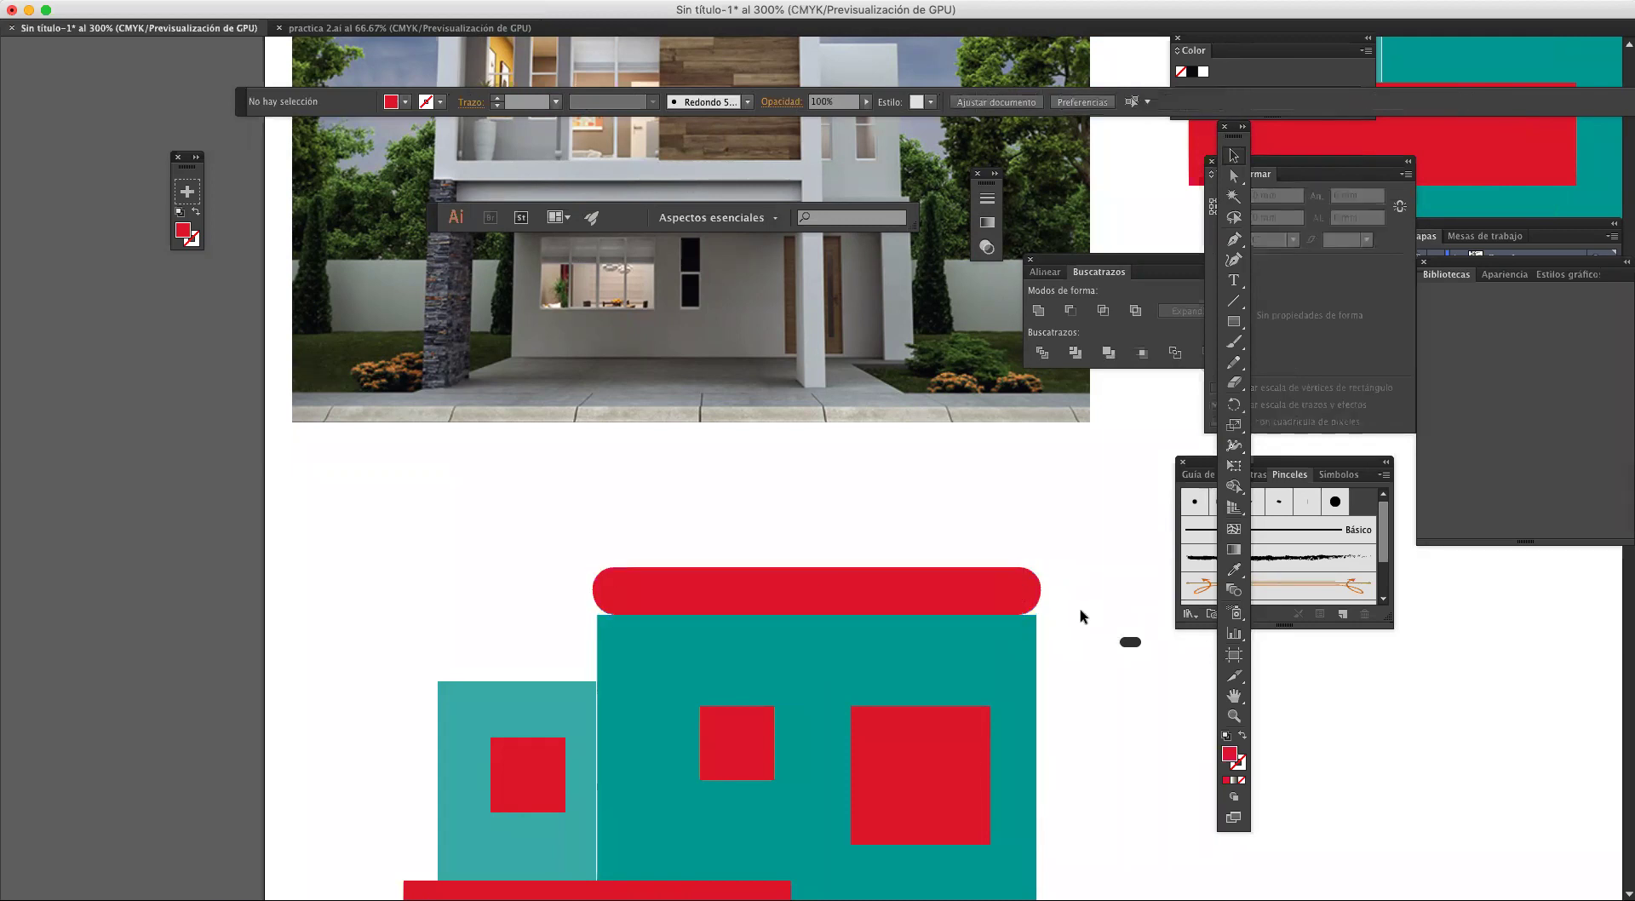
{"action": "left_click", "coordinate": [1000, 605]}
{"action": "left_click_drag", "start_coordinate": [1040, 591], "coordinate": [1051, 591]}
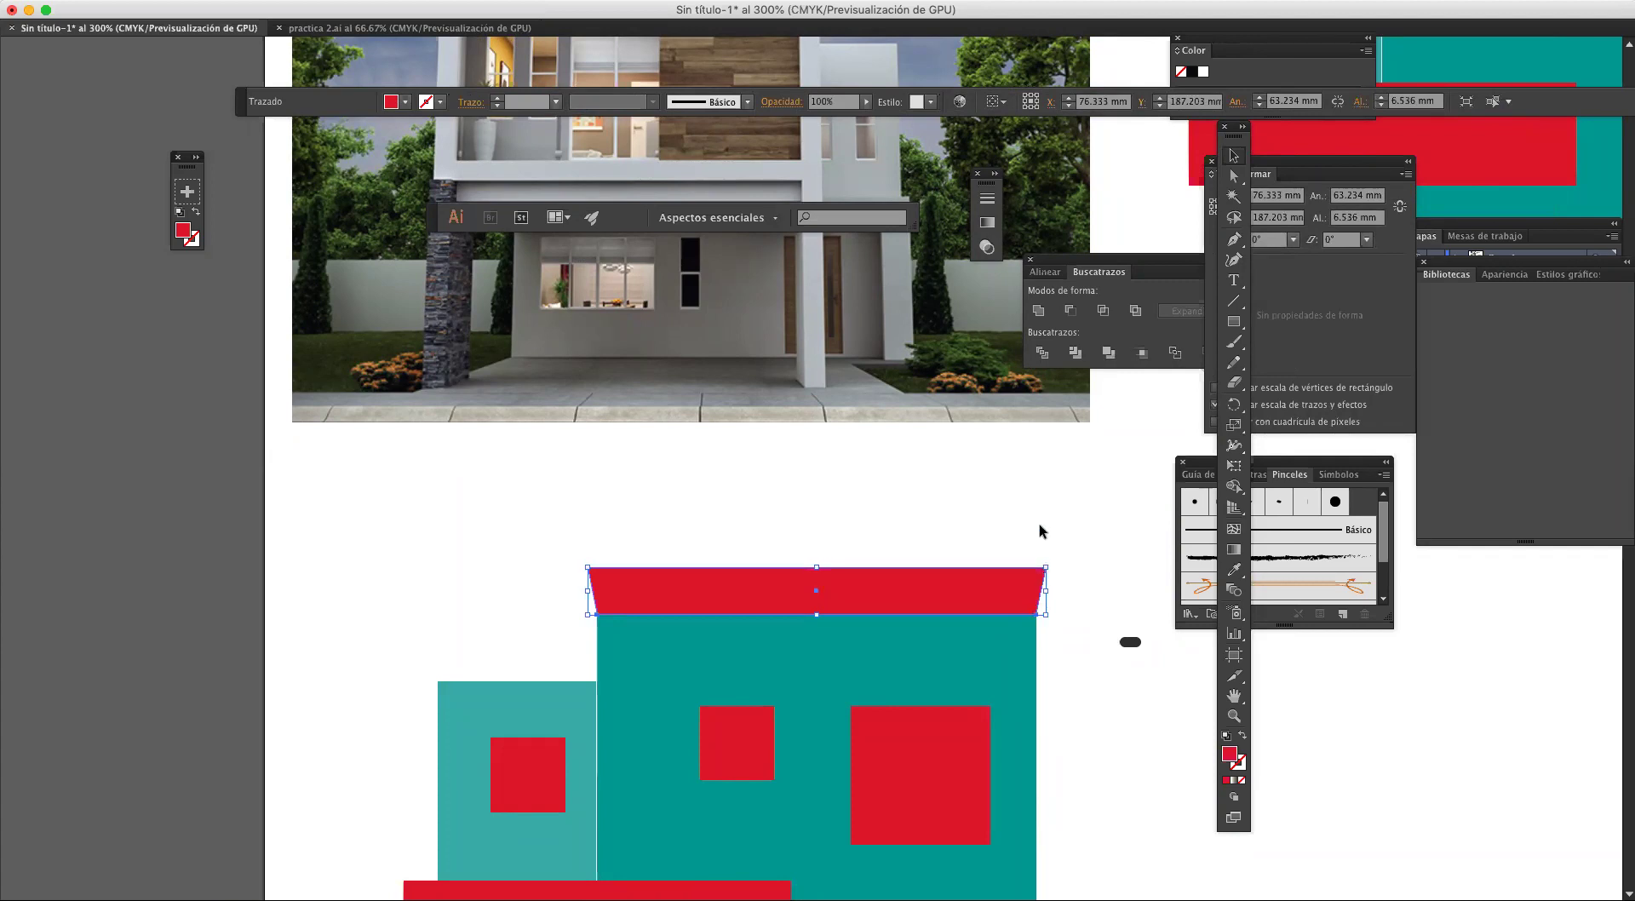
{"action": "left_click", "coordinate": [1041, 528]}
{"action": "left_click", "coordinate": [1028, 580]}
{"action": "left_click_drag", "start_coordinate": [1025, 603], "coordinate": [1019, 588]}
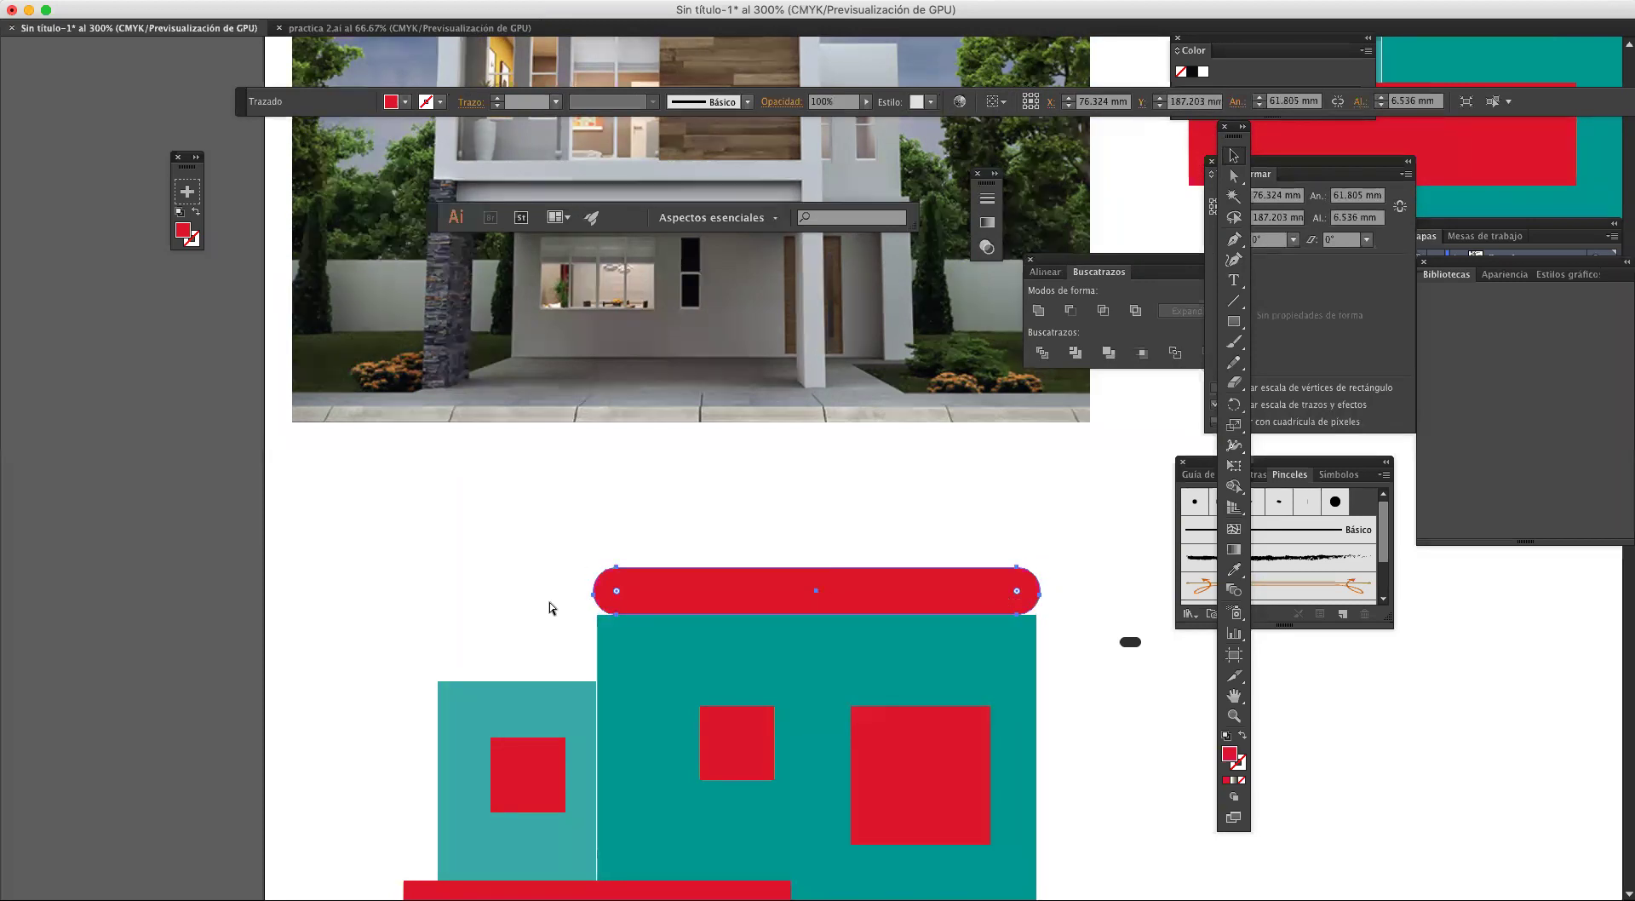
{"action": "key", "text": "super+z"}
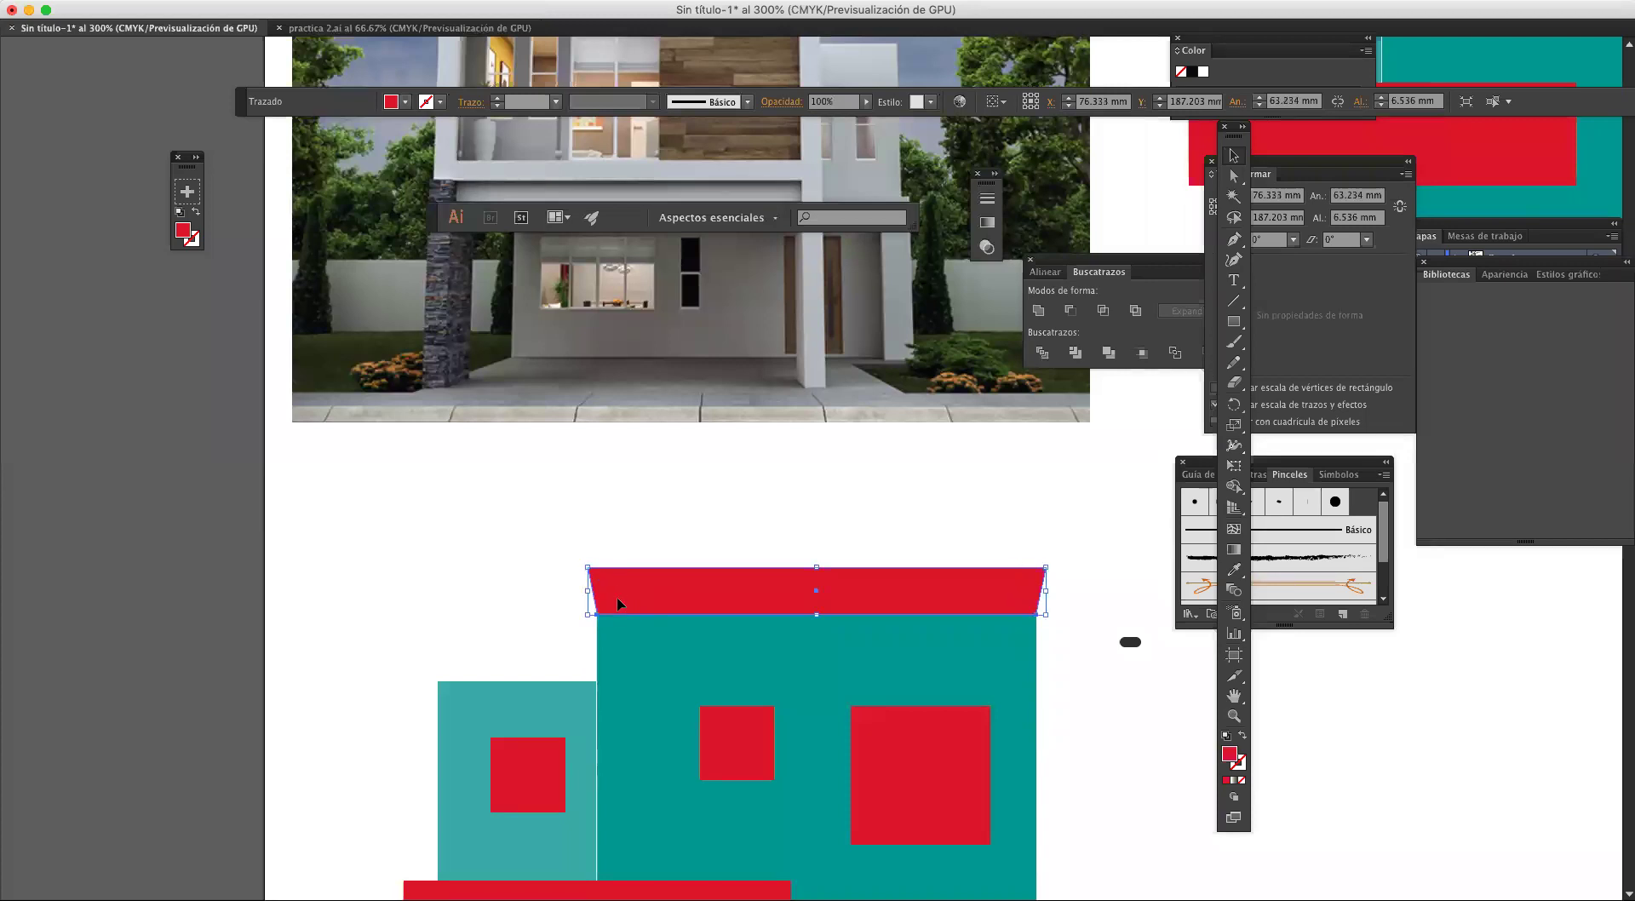
{"action": "scroll", "coordinate": [613, 600], "scroll_direction": "up", "scroll_amount": 3}
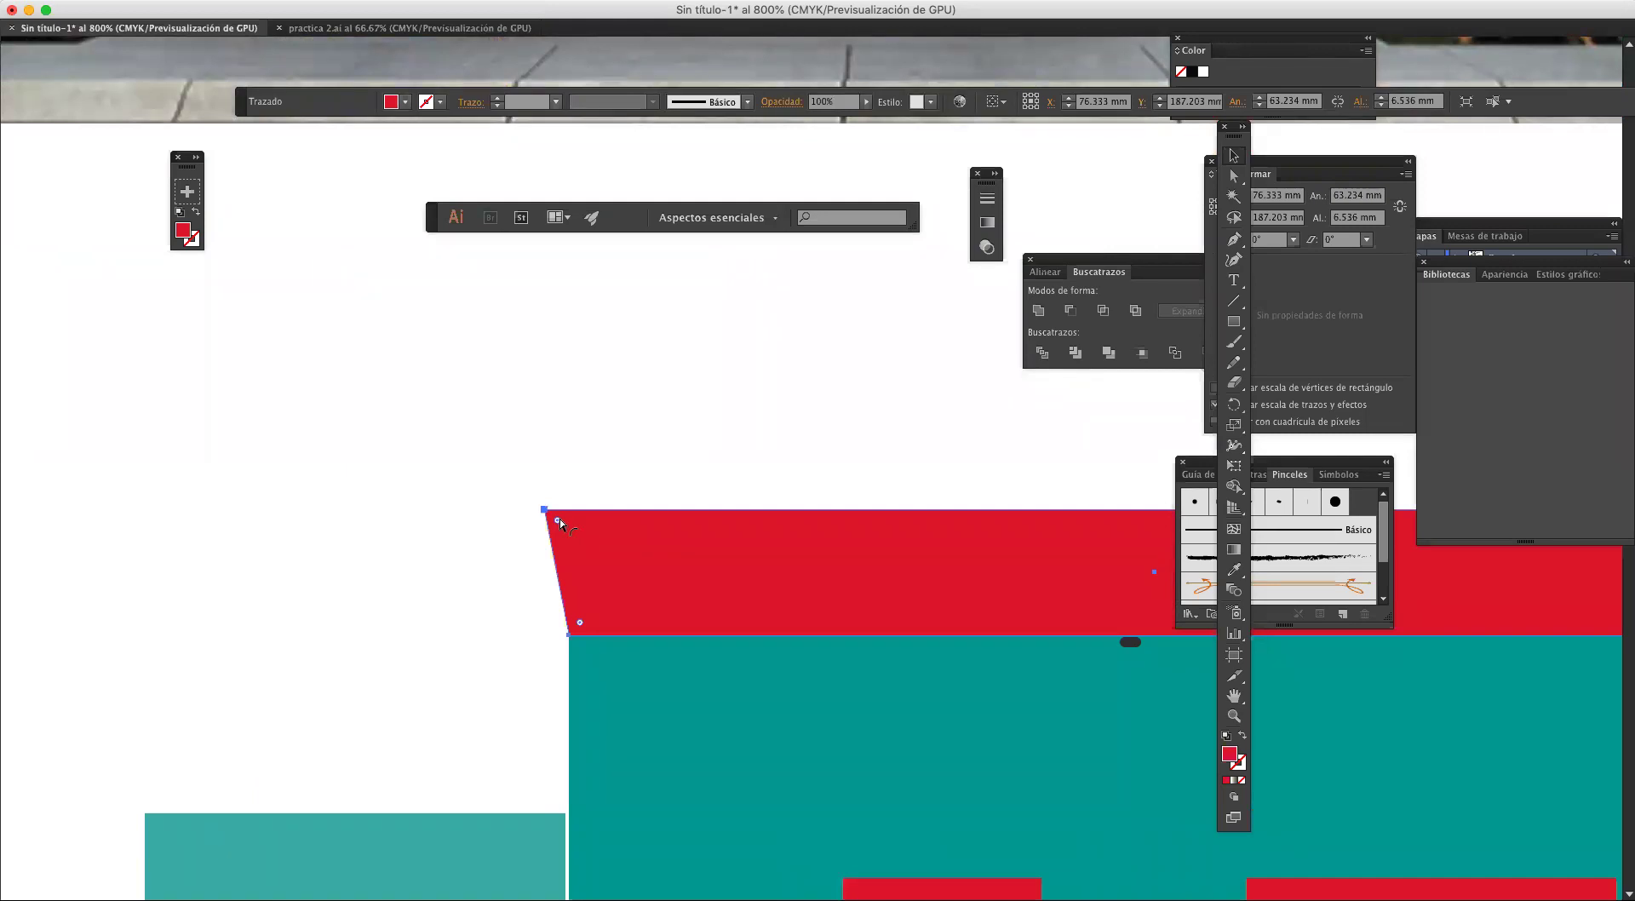
{"action": "left_click_drag", "start_coordinate": [560, 519], "coordinate": [595, 550]}
{"action": "key", "text": "super+z"}
Step: Widen the tapered roof strip on both sides so its lower corners also overhang the large block
{"action": "left_click_drag", "start_coordinate": [545, 575], "coordinate": [516, 575]}
{"action": "left_click_drag", "start_coordinate": [419, 539], "coordinate": [409, 539]}
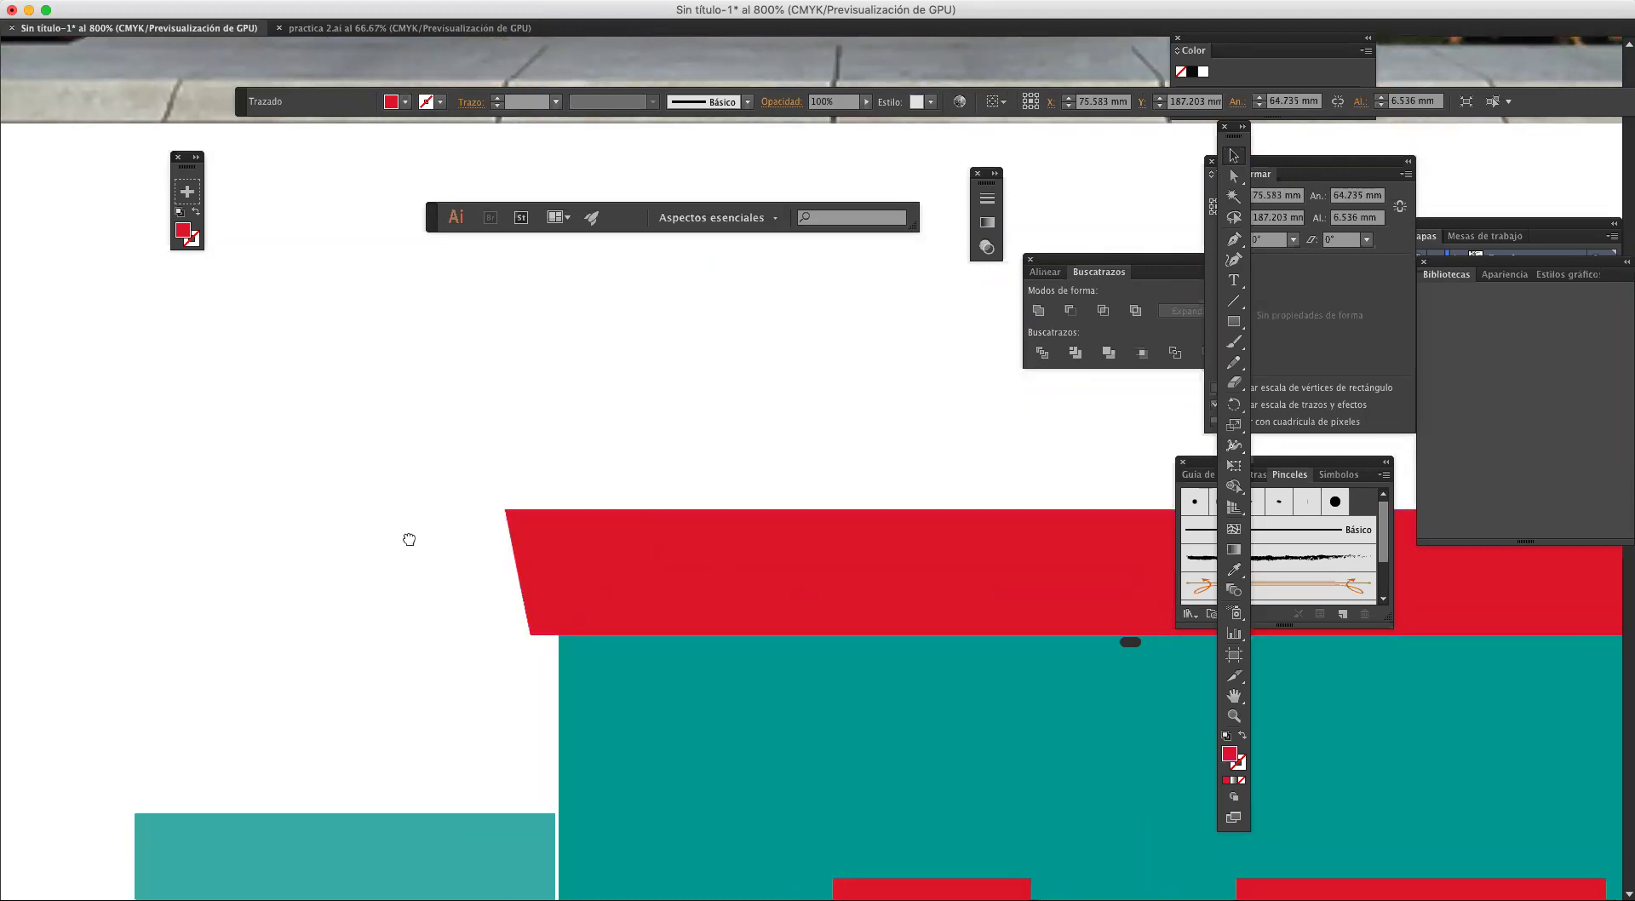
{"action": "scroll", "coordinate": [408, 539], "scroll_direction": "right", "scroll_amount": 10}
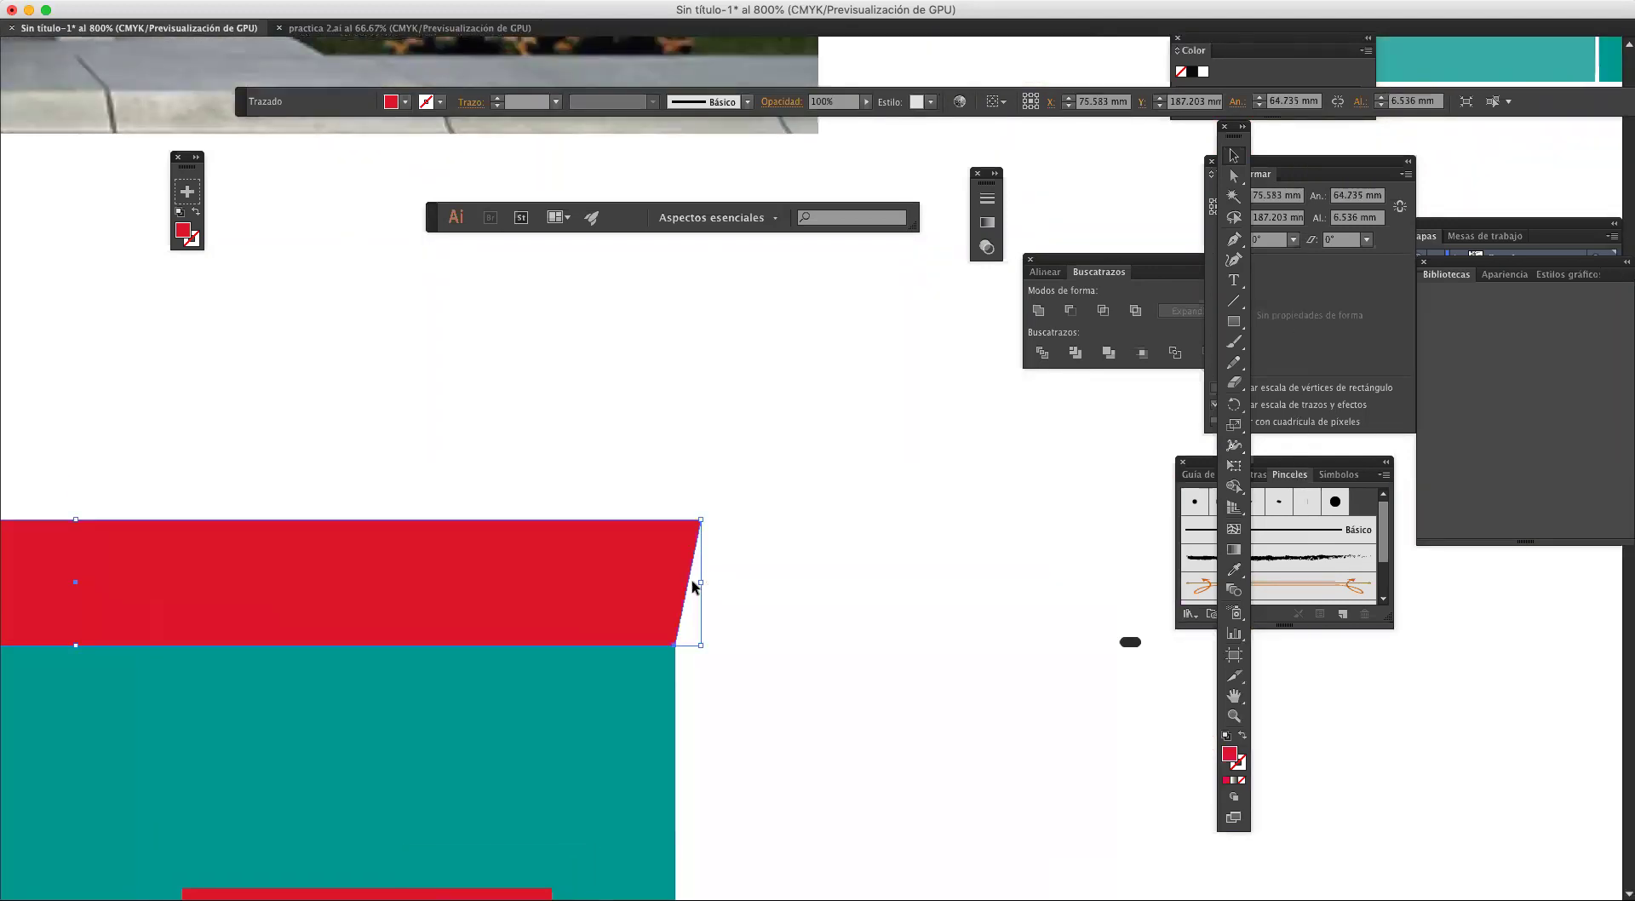
{"action": "left_click_drag", "start_coordinate": [705, 583], "coordinate": [730, 584]}
Step: Round all corners of the widened roof strip moderately, keeping its slanted ends
{"action": "key", "text": "a"}
{"action": "left_click_drag", "start_coordinate": [693, 635], "coordinate": [673, 611]}
{"action": "left_click", "coordinate": [760, 631]}
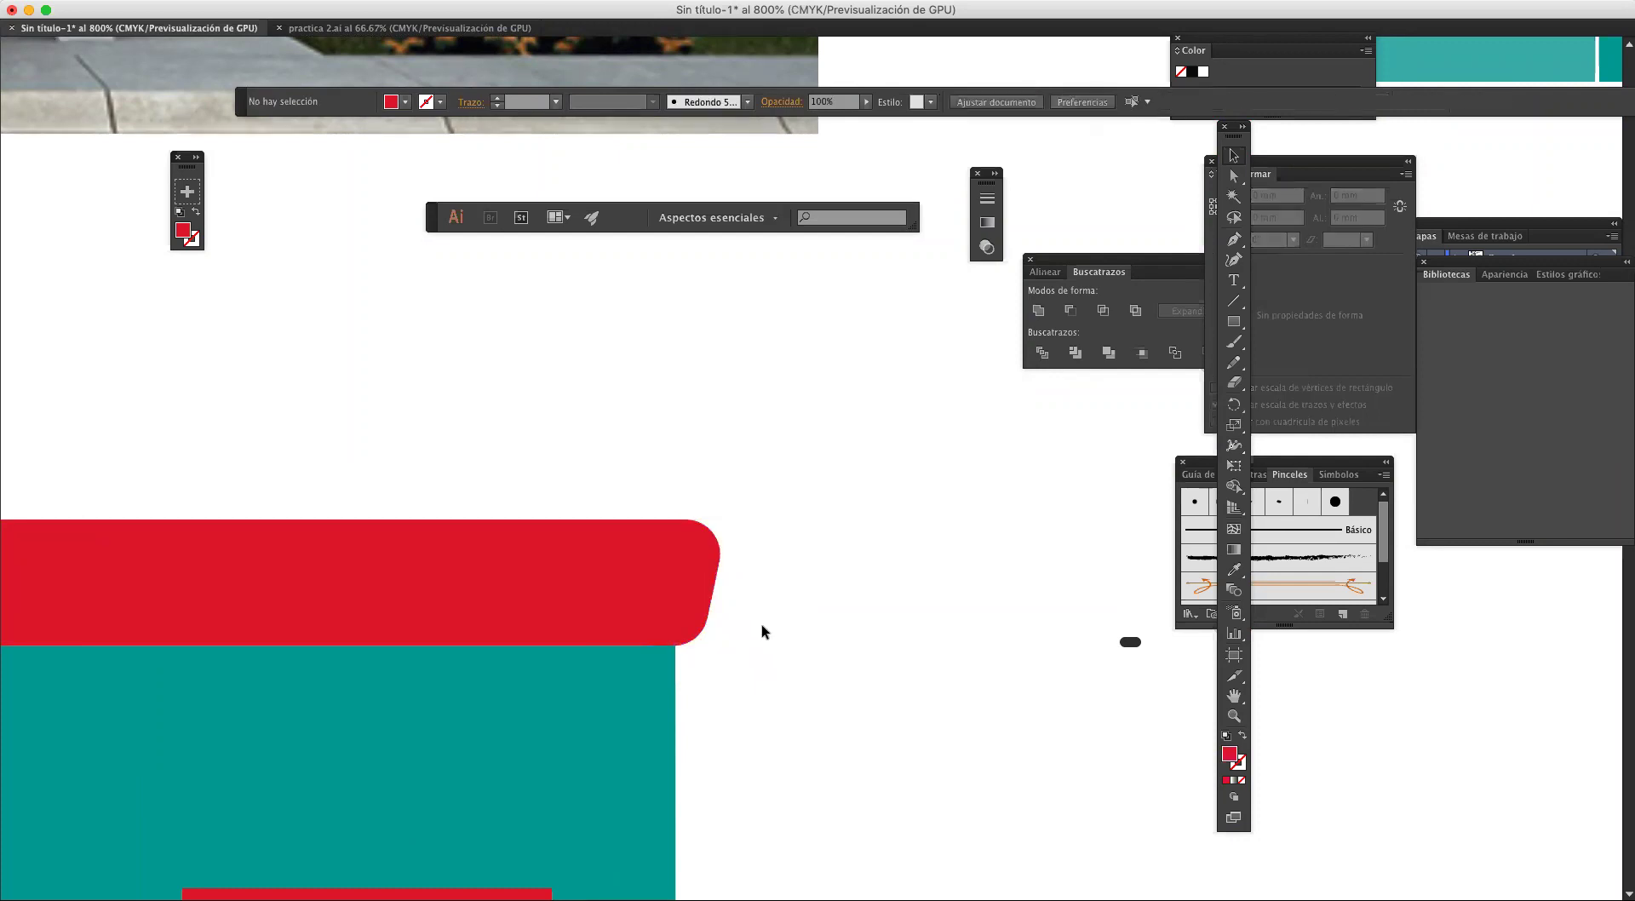
Step: Copy the rounded roof strip onto the top of the narrow block, with its slanted end overhanging the outer edge
{"action": "key", "text": "super+0"}
{"action": "scroll", "coordinate": [778, 515], "scroll_direction": "left", "scroll_amount": 2}
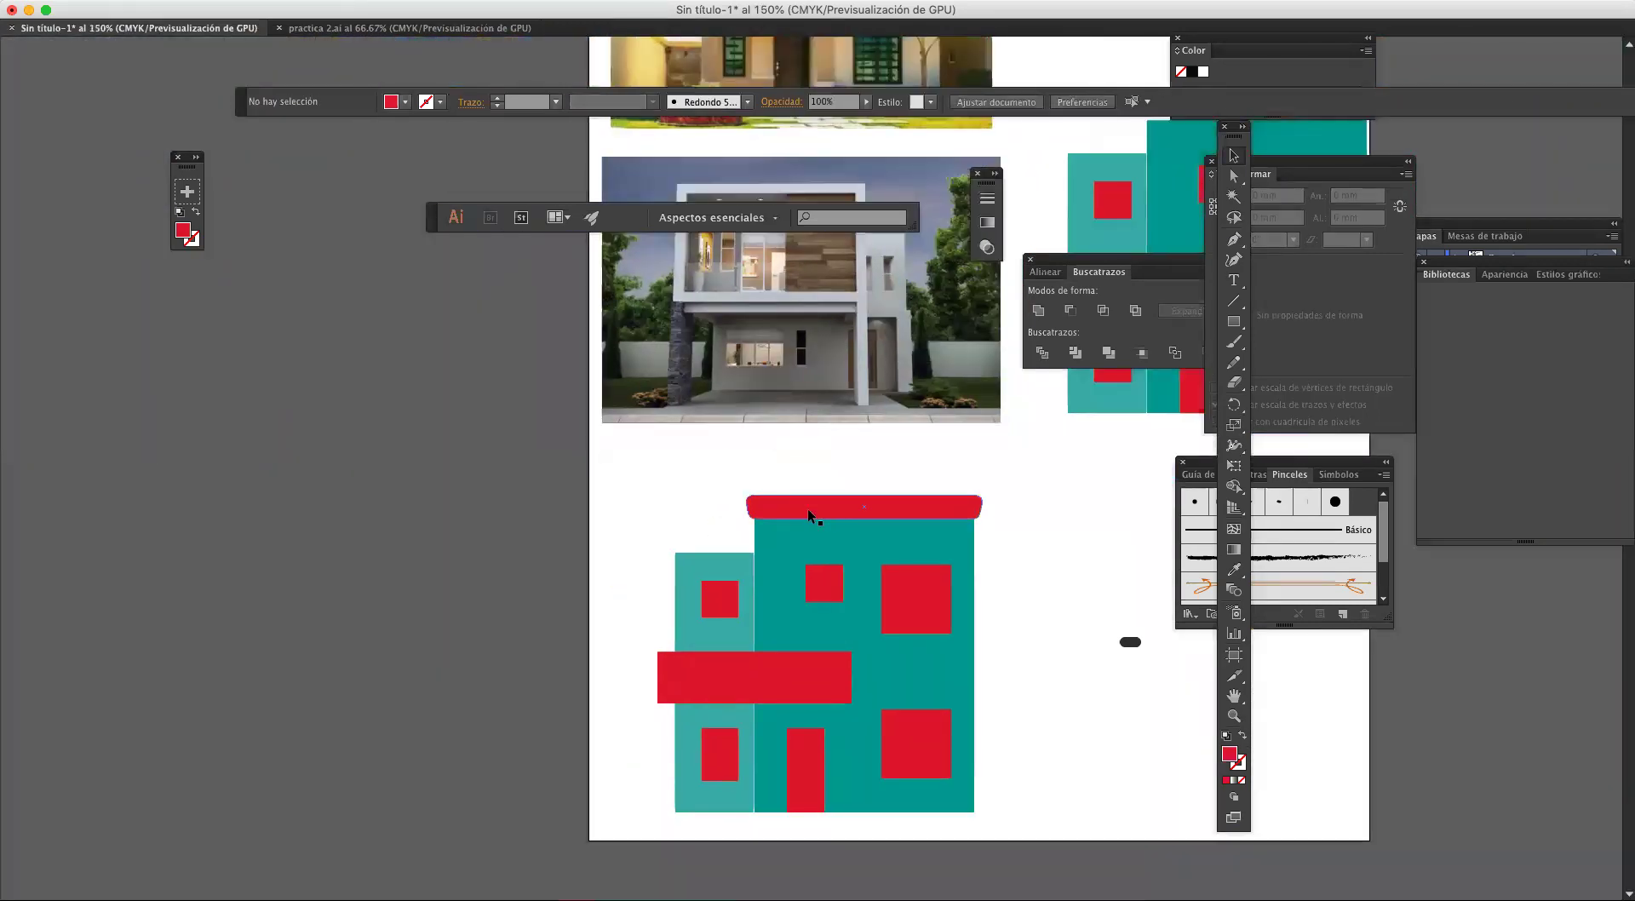
{"action": "left_click", "coordinate": [814, 512]}
{"action": "key", "text": "super+plus"}
{"action": "left_click_drag", "start_coordinate": [822, 421], "coordinate": [703, 720]}
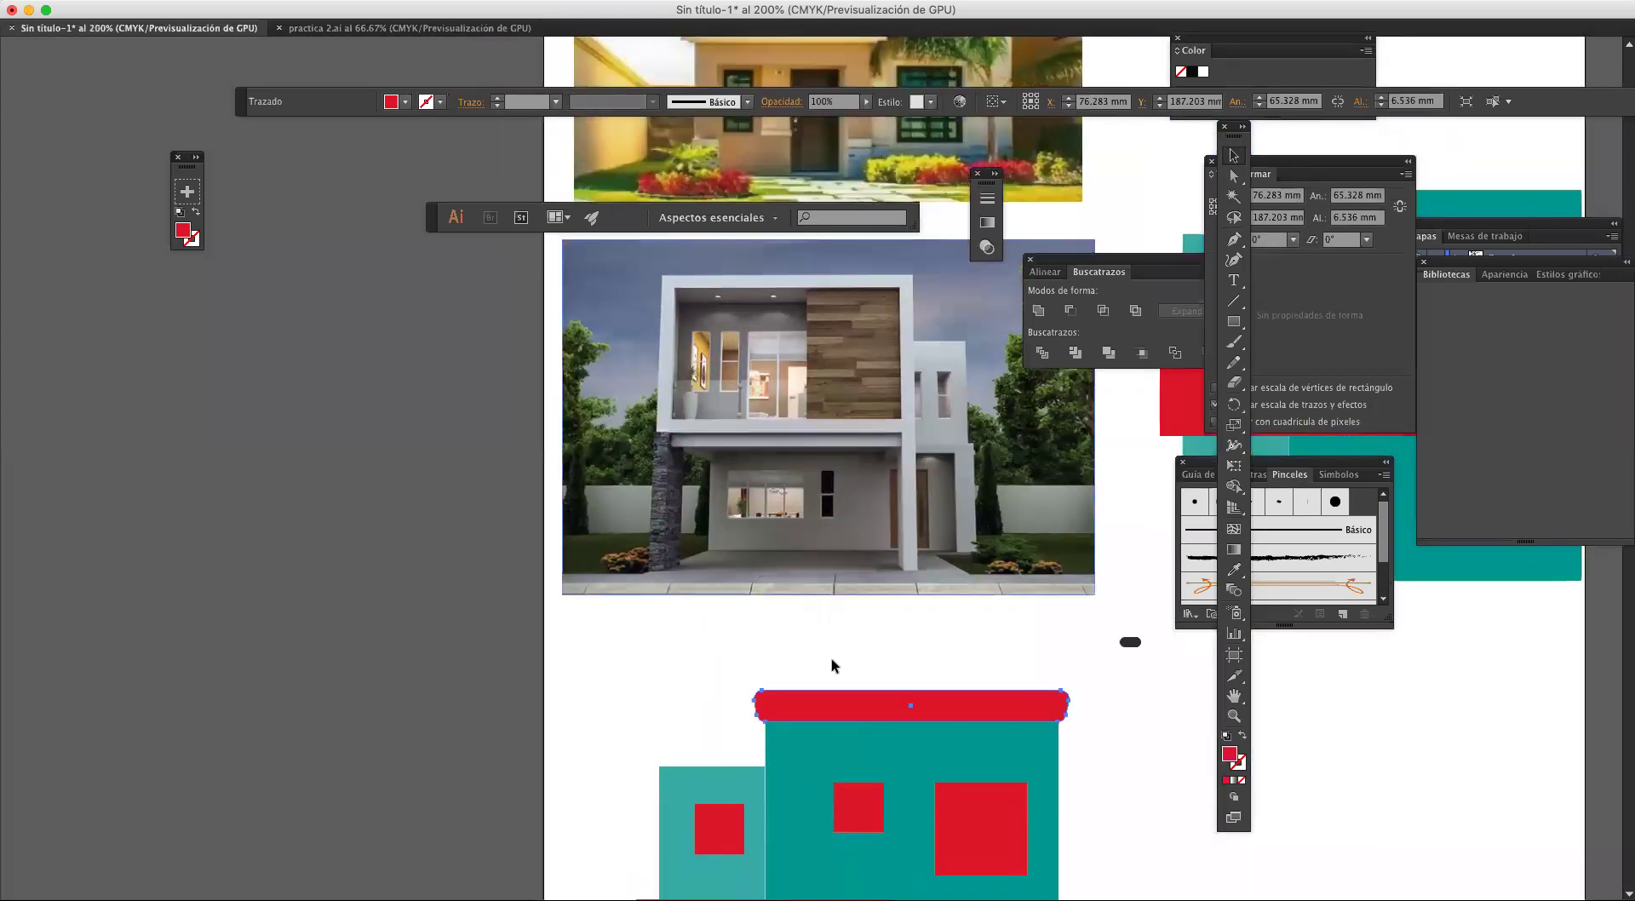
{"action": "scroll", "coordinate": [832, 665], "scroll_direction": "down", "scroll_amount": 3}
{"action": "left_click_drag", "start_coordinate": [830, 580], "coordinate": [732, 627]}
{"action": "left_click", "coordinate": [707, 574]}
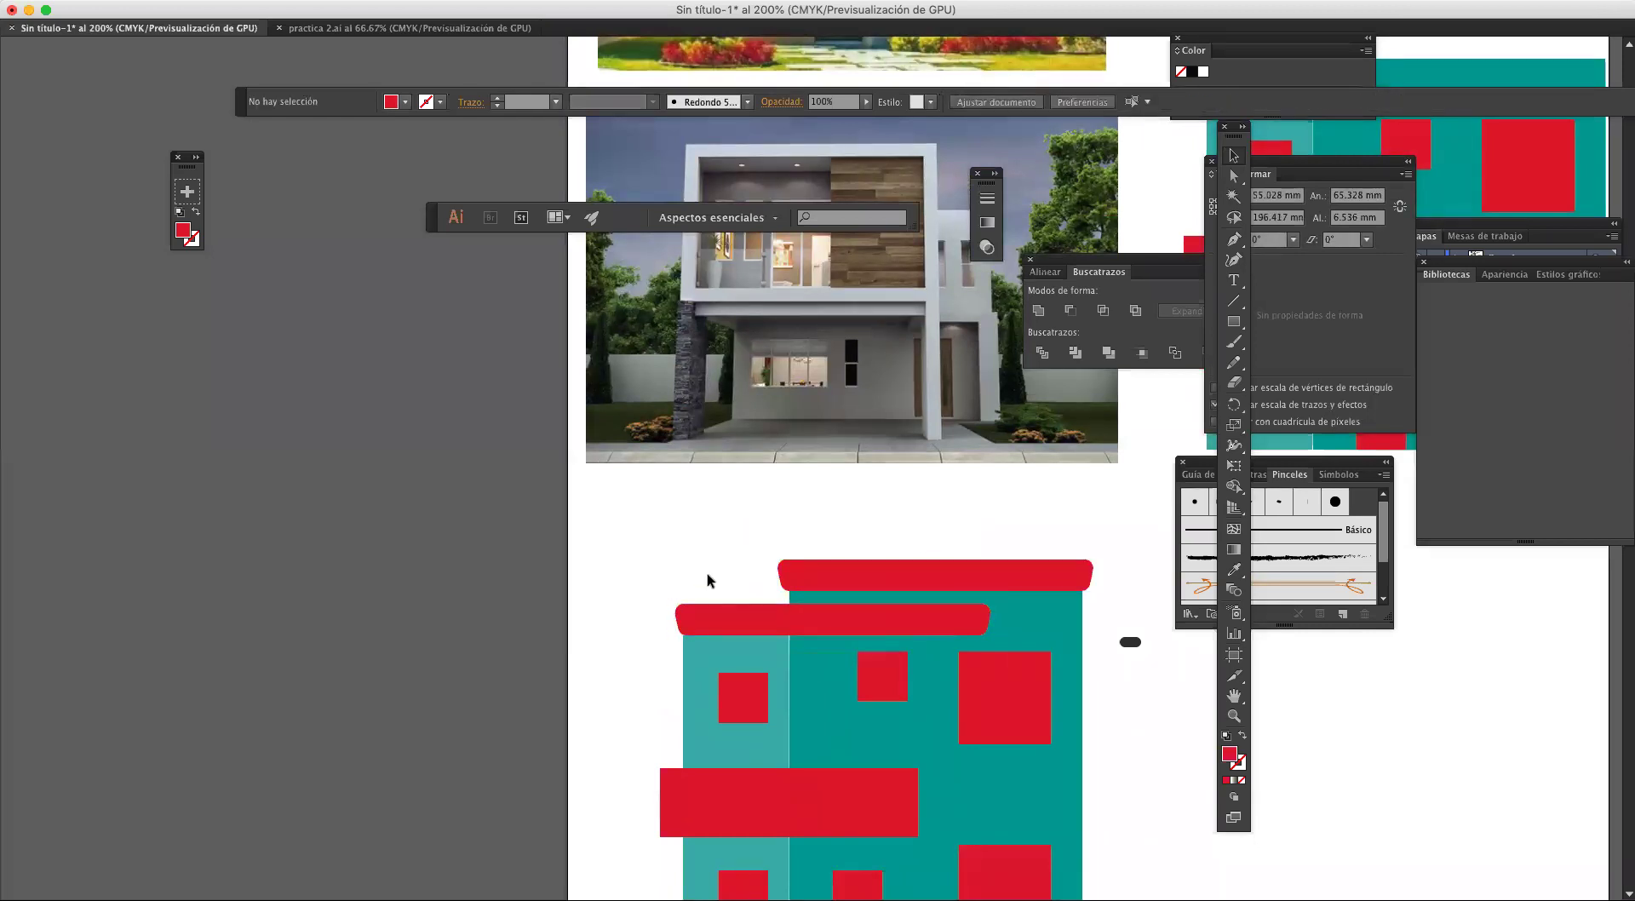
Step: Send the narrow block's roof strip to the back so the large block covers its excess length
{"action": "right_click", "coordinate": [786, 630]}
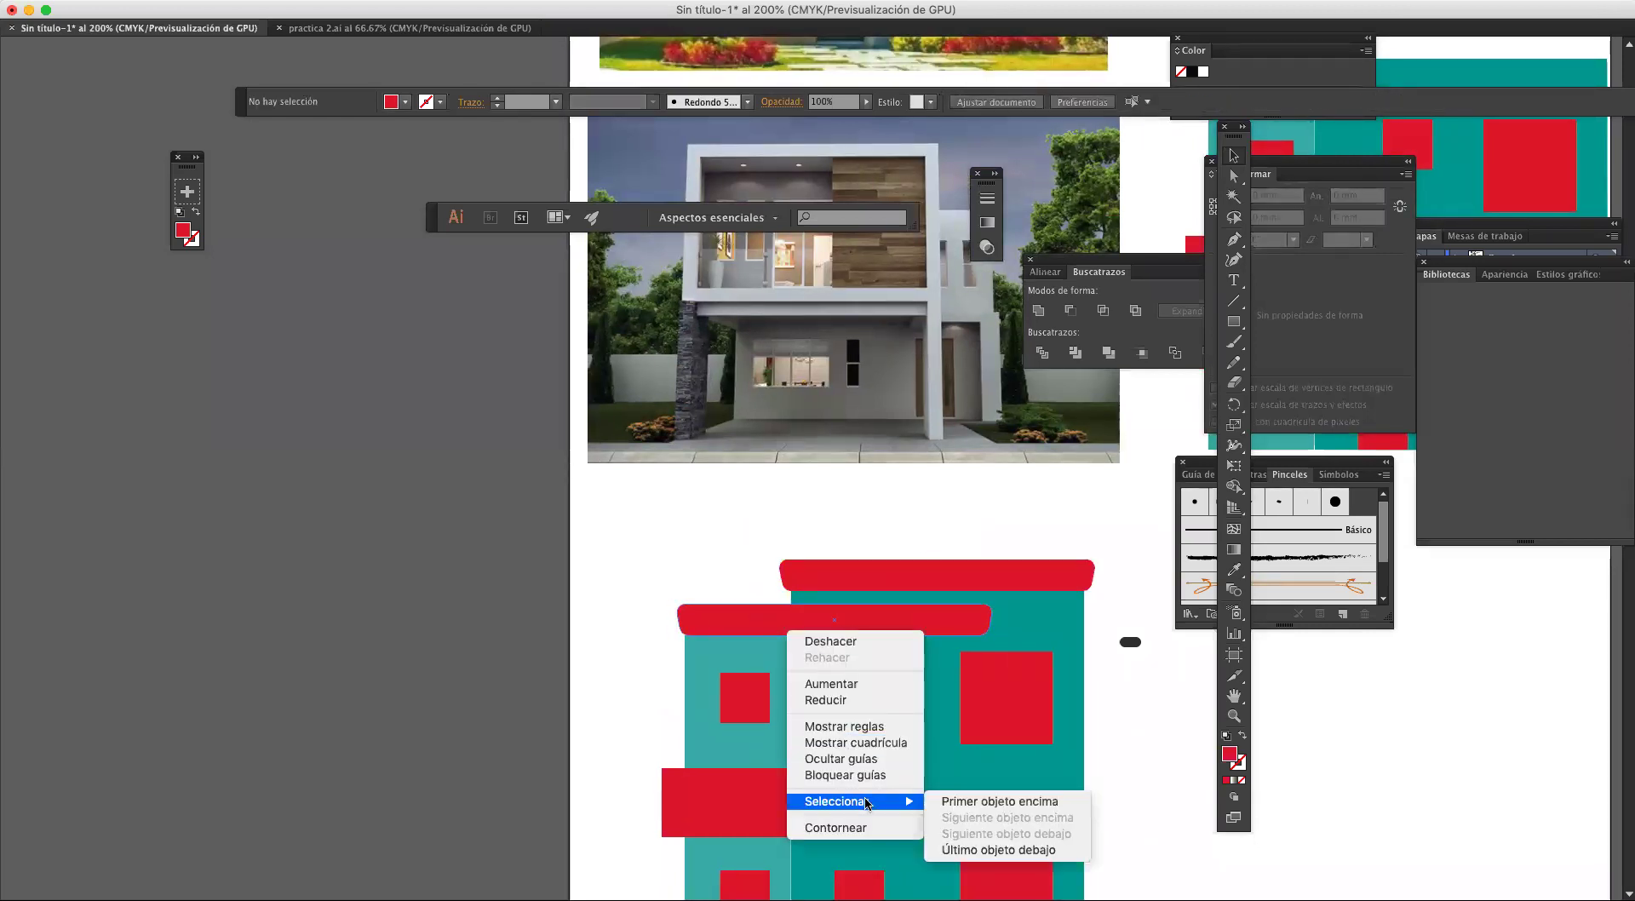
{"action": "right_click", "coordinate": [755, 628]}
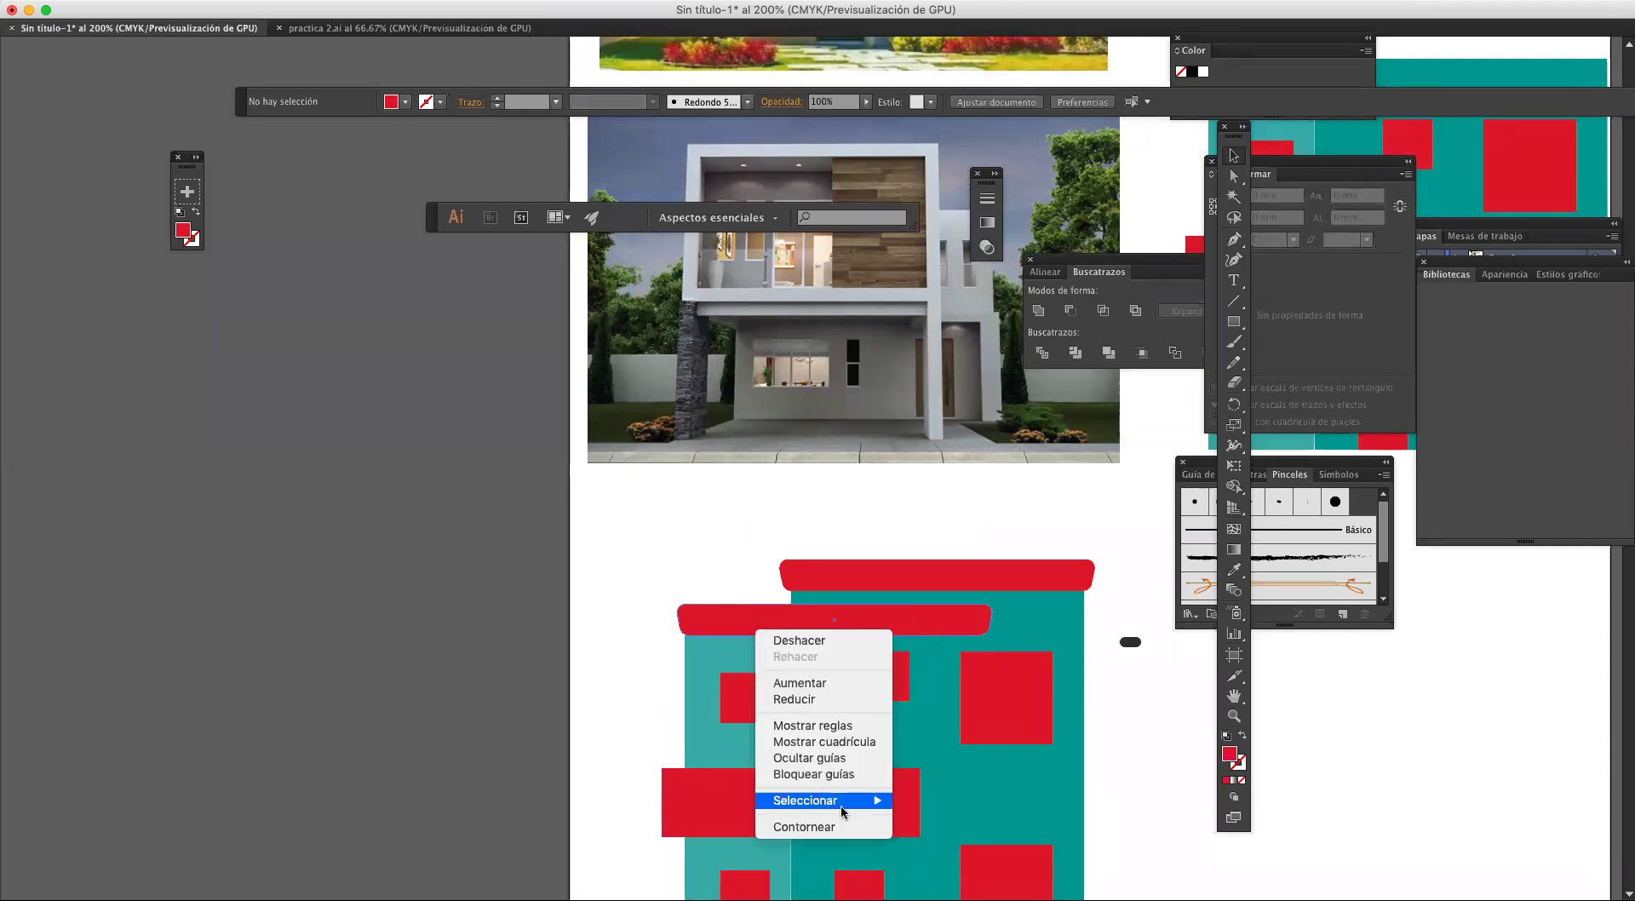
{"action": "right_click", "coordinate": [712, 628]}
{"action": "left_click", "coordinate": [697, 586]}
{"action": "right_click", "coordinate": [711, 622]}
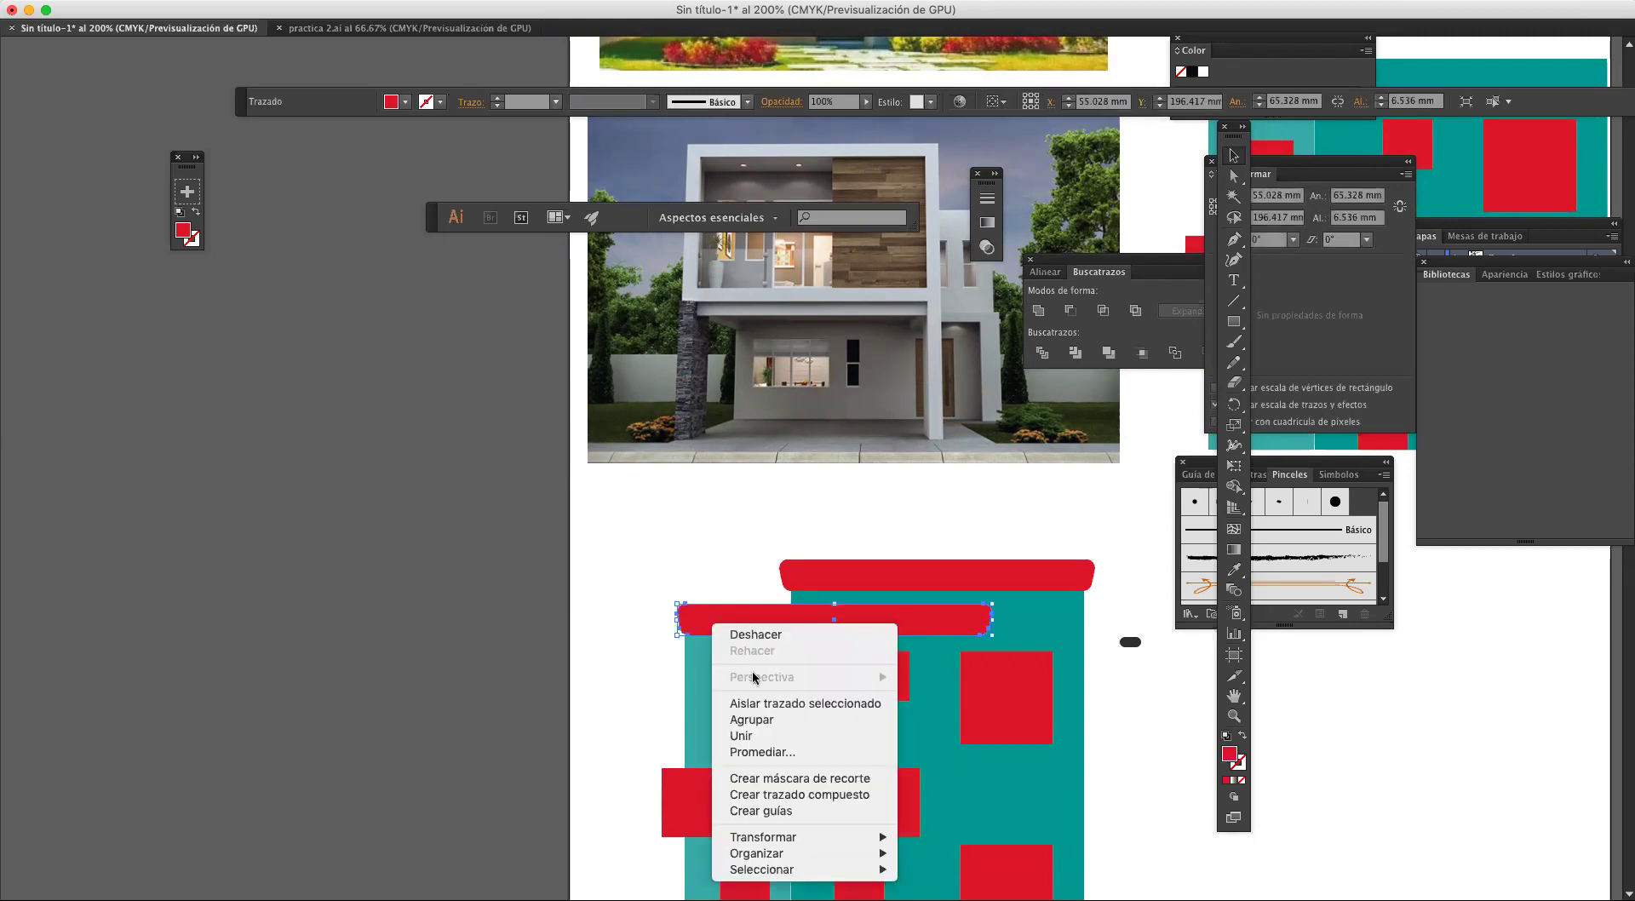
{"action": "mouse_move", "coordinate": [865, 854]}
{"action": "left_click", "coordinate": [937, 857]}
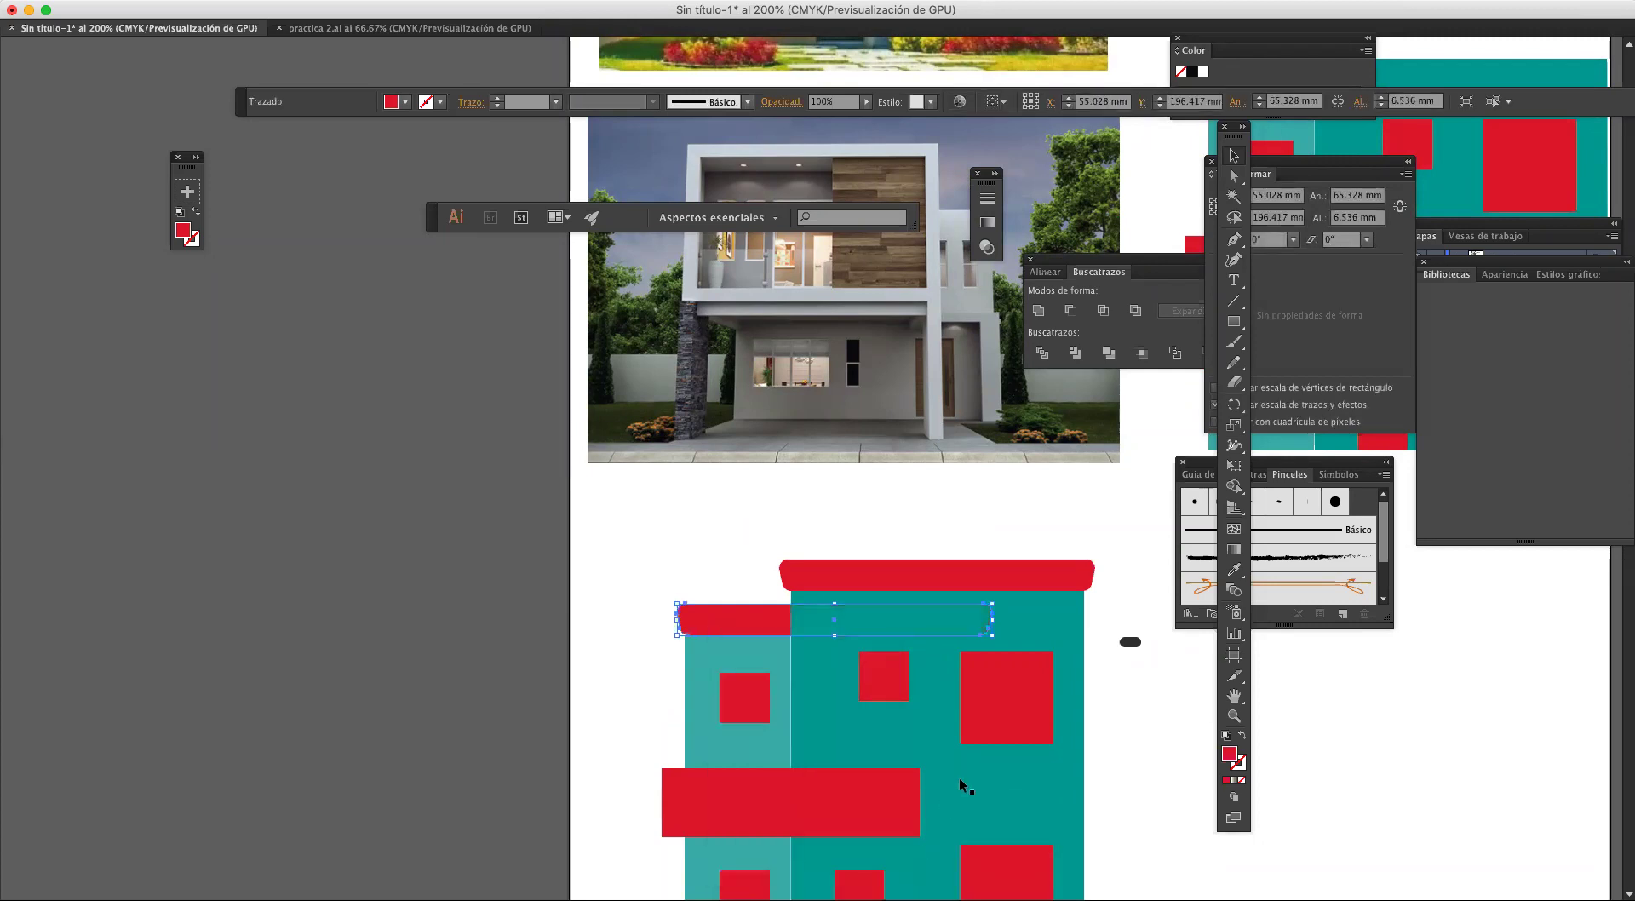
{"action": "left_click", "coordinate": [1152, 768]}
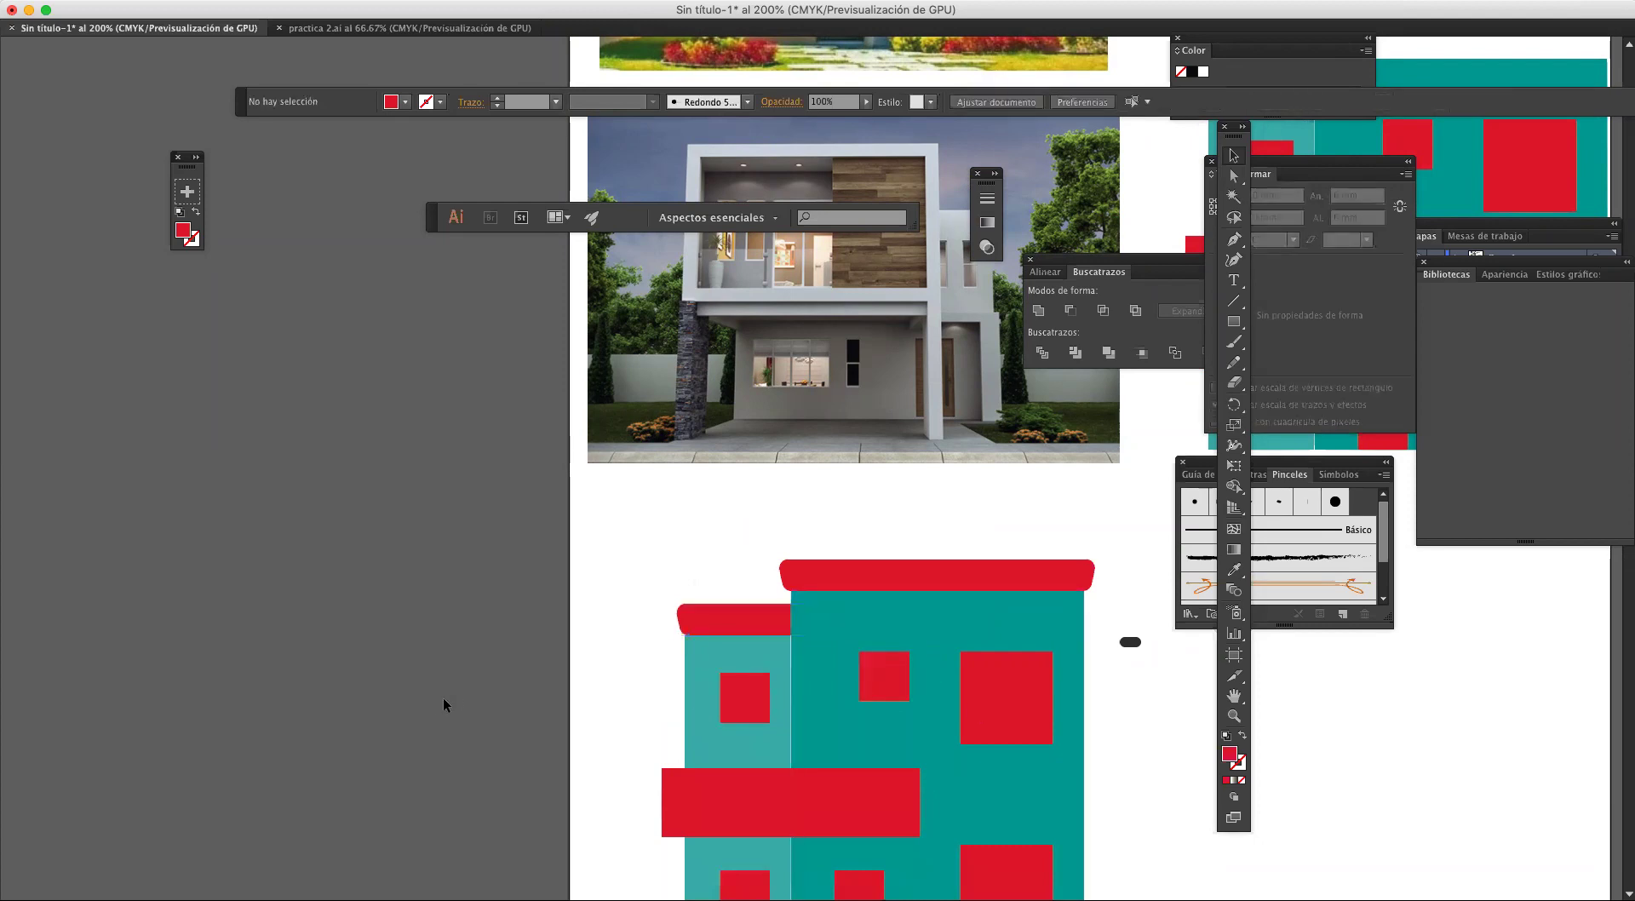
{"action": "scroll", "coordinate": [577, 701], "scroll_direction": "right", "scroll_amount": 3}
{"action": "scroll", "coordinate": [529, 778], "scroll_direction": "up", "scroll_amount": 5}
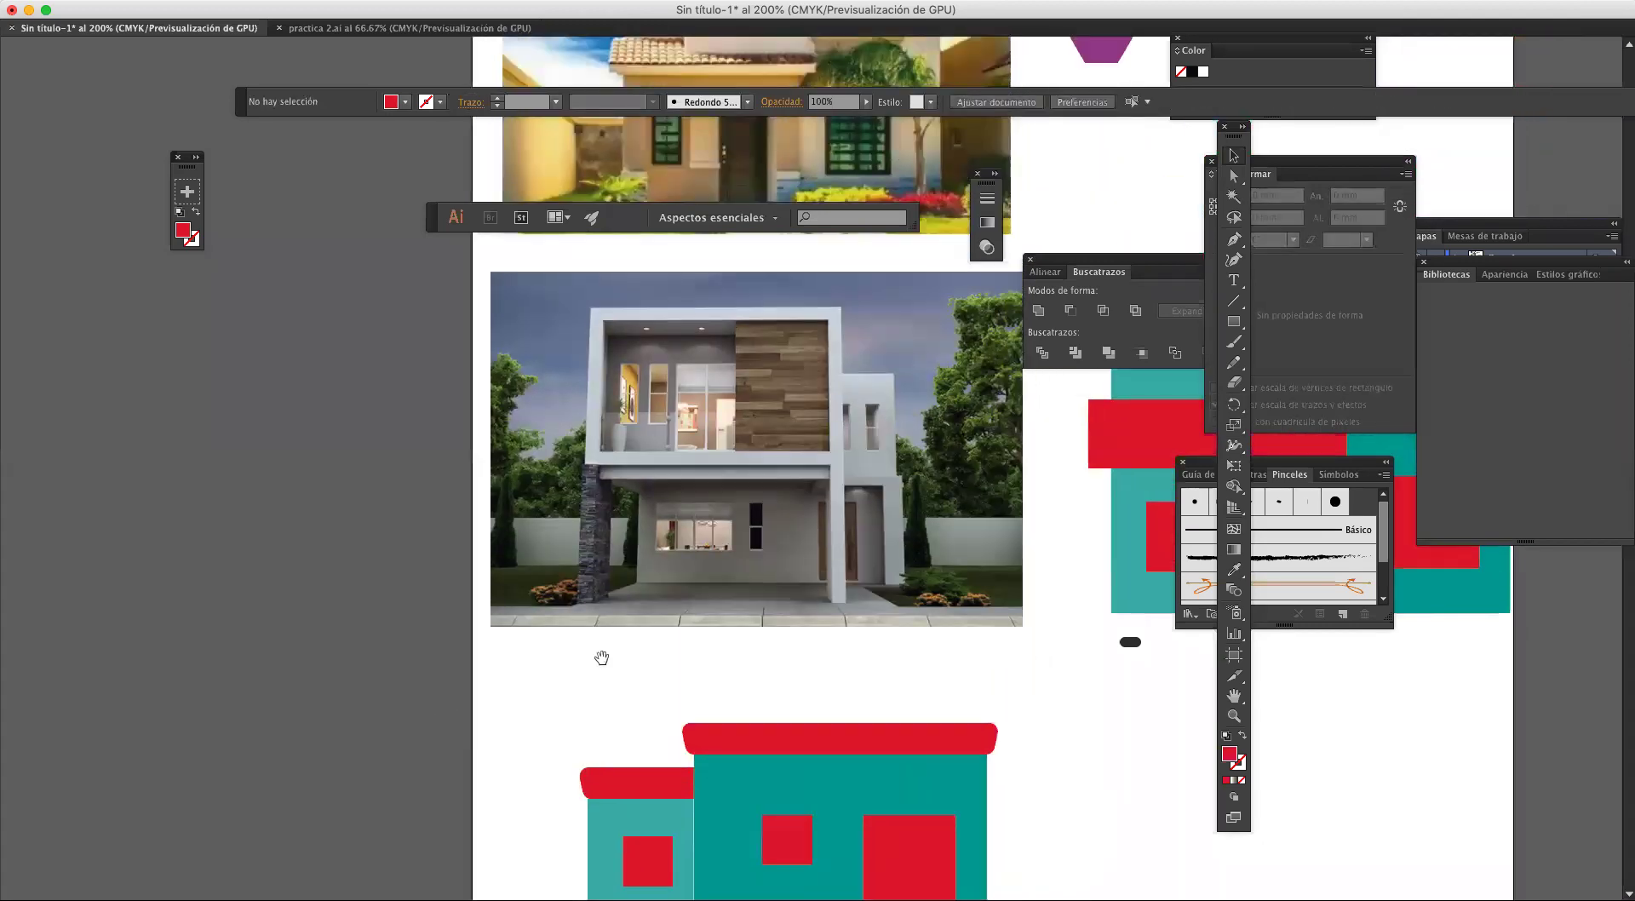
{"action": "left_click_drag", "start_coordinate": [596, 708], "coordinate": [640, 414]}
{"action": "scroll", "coordinate": [646, 506], "scroll_direction": "down", "scroll_amount": 3}
{"action": "left_click", "coordinate": [787, 471]}
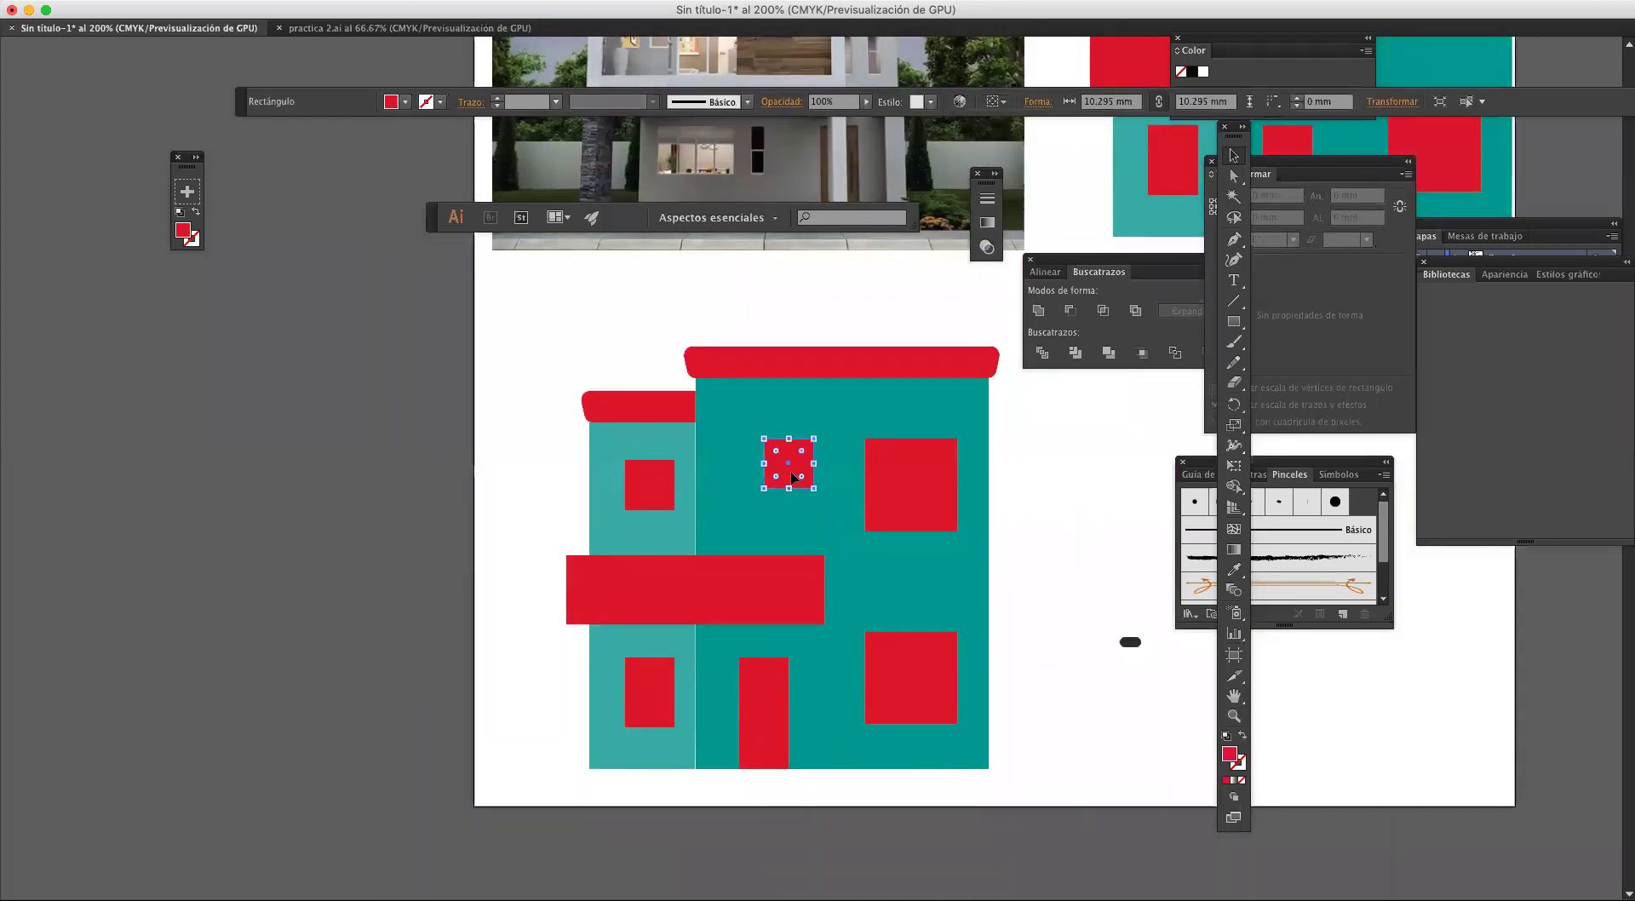
{"action": "left_click", "coordinate": [662, 489], "text": "shift"}
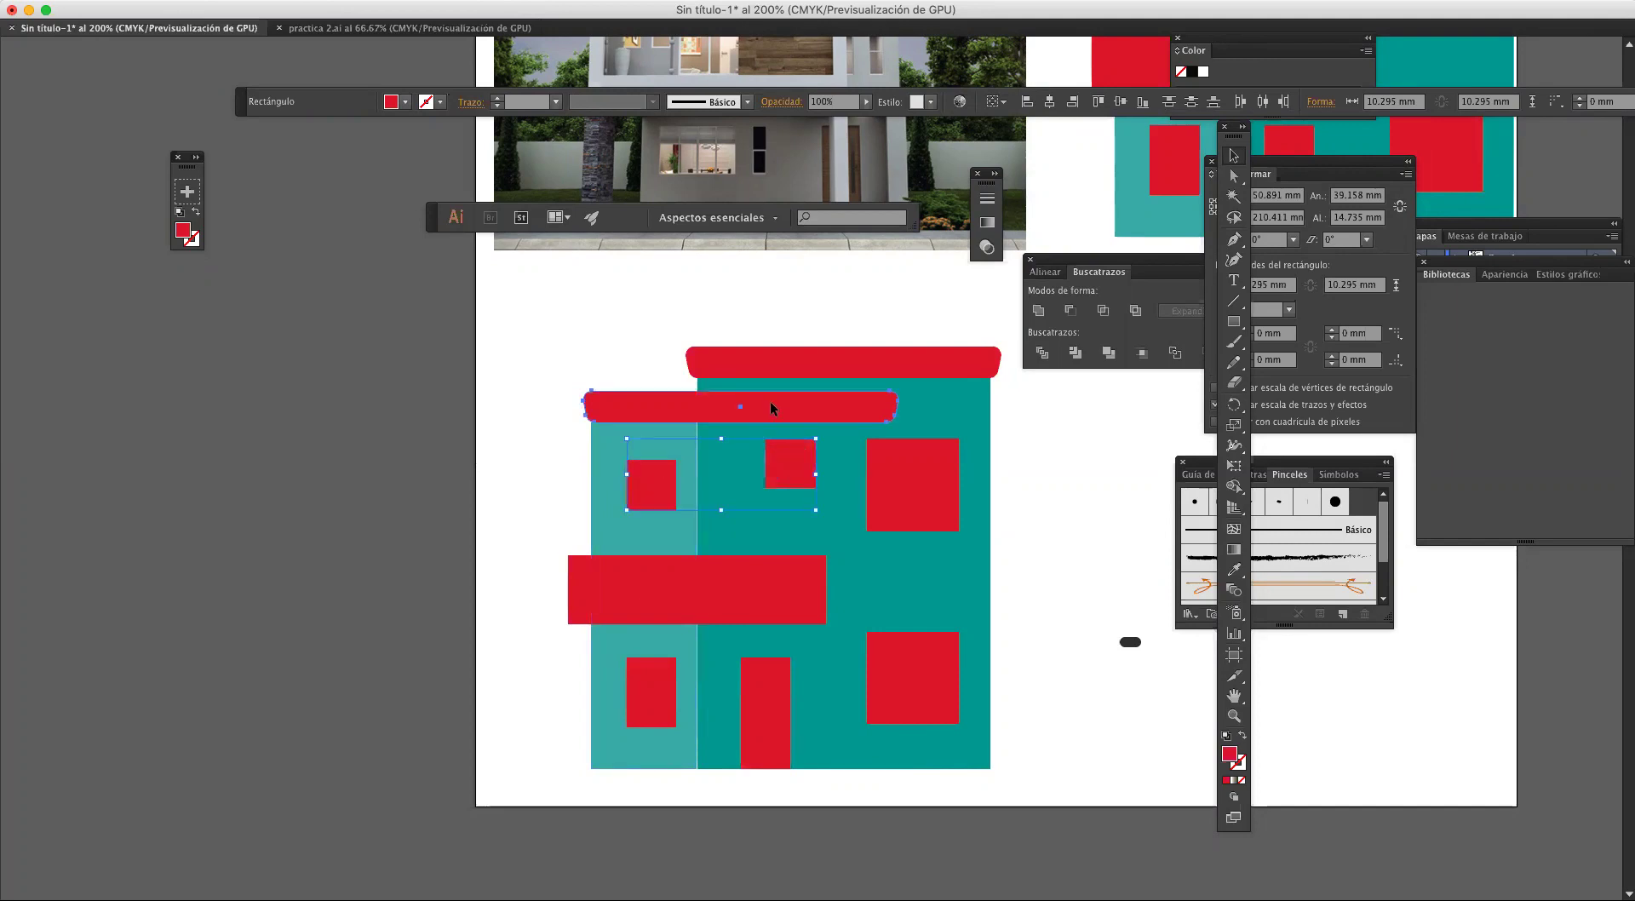
Step: Arrange the narrow block's roof strip at the very back, behind the large block
{"action": "left_click", "coordinate": [771, 403]}
{"action": "right_click", "coordinate": [771, 405]}
{"action": "mouse_move", "coordinate": [894, 641]}
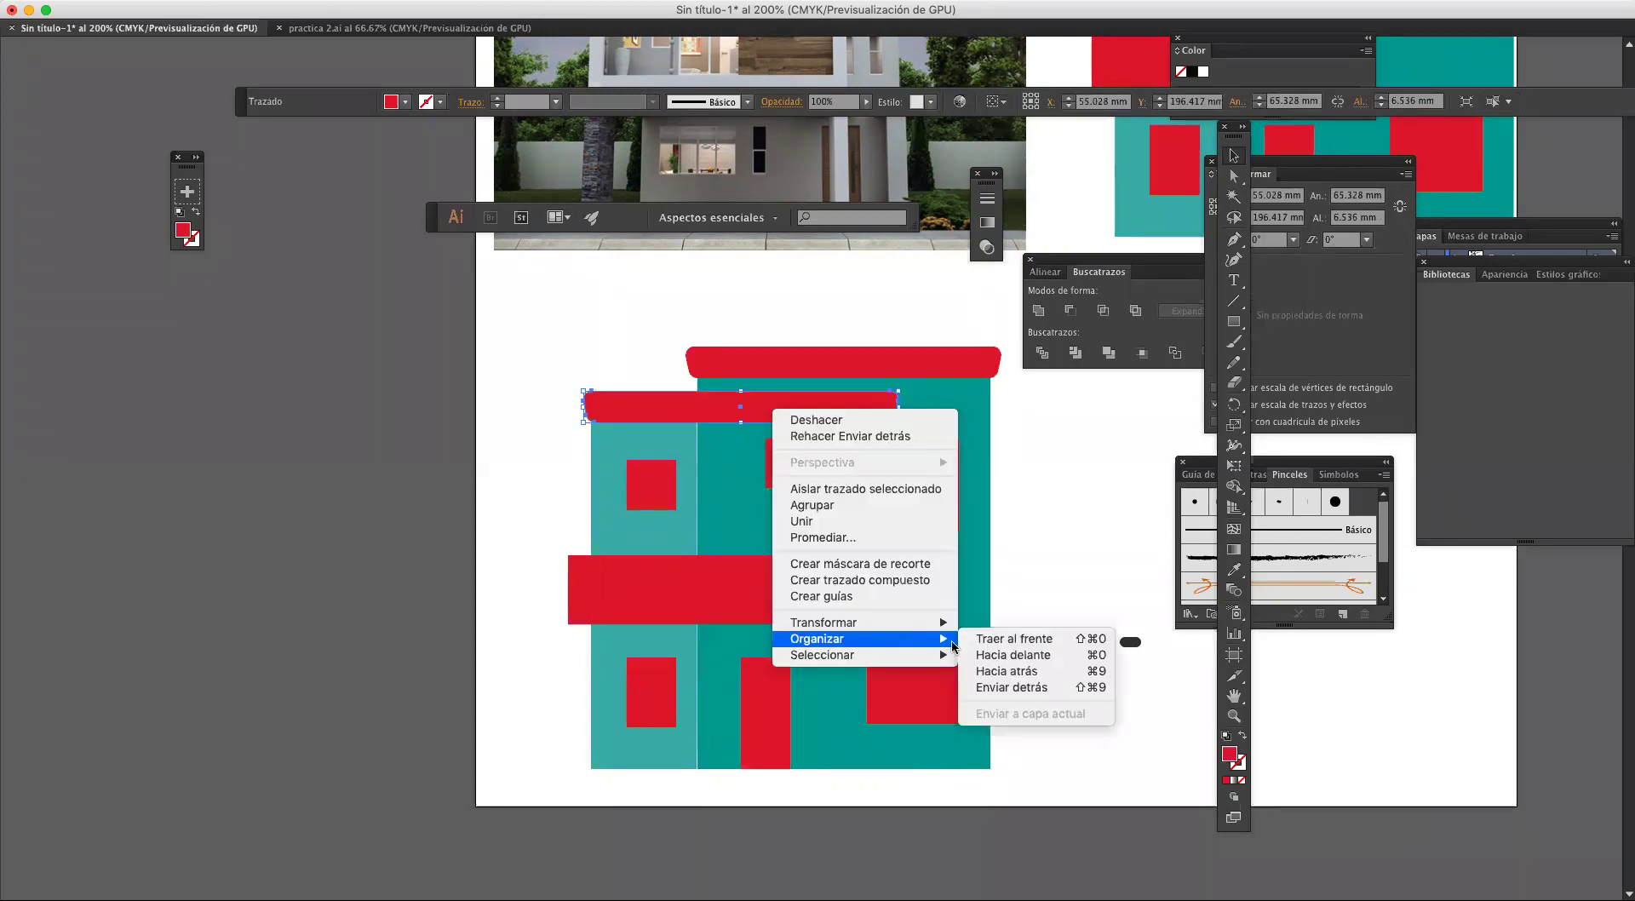
{"action": "left_click", "coordinate": [997, 688]}
Step: Enlarge the large block's small upper window about its centre to roughly 12.2 mm square
{"action": "left_click", "coordinate": [799, 474]}
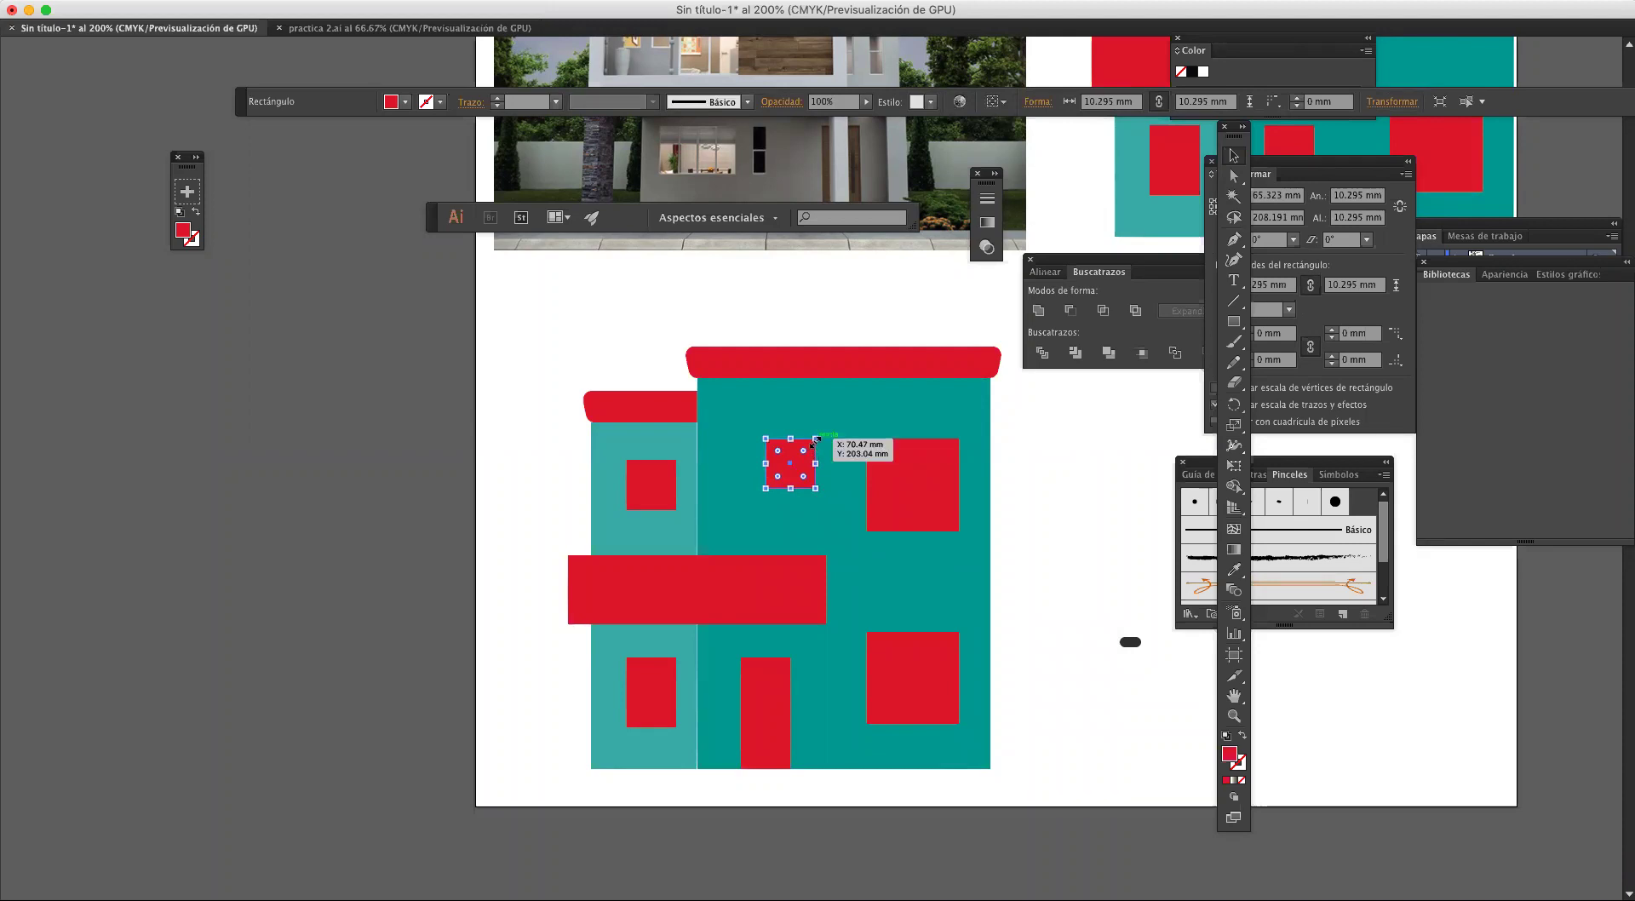
{"action": "left_click_drag", "start_coordinate": [815, 442], "coordinate": [821, 432]}
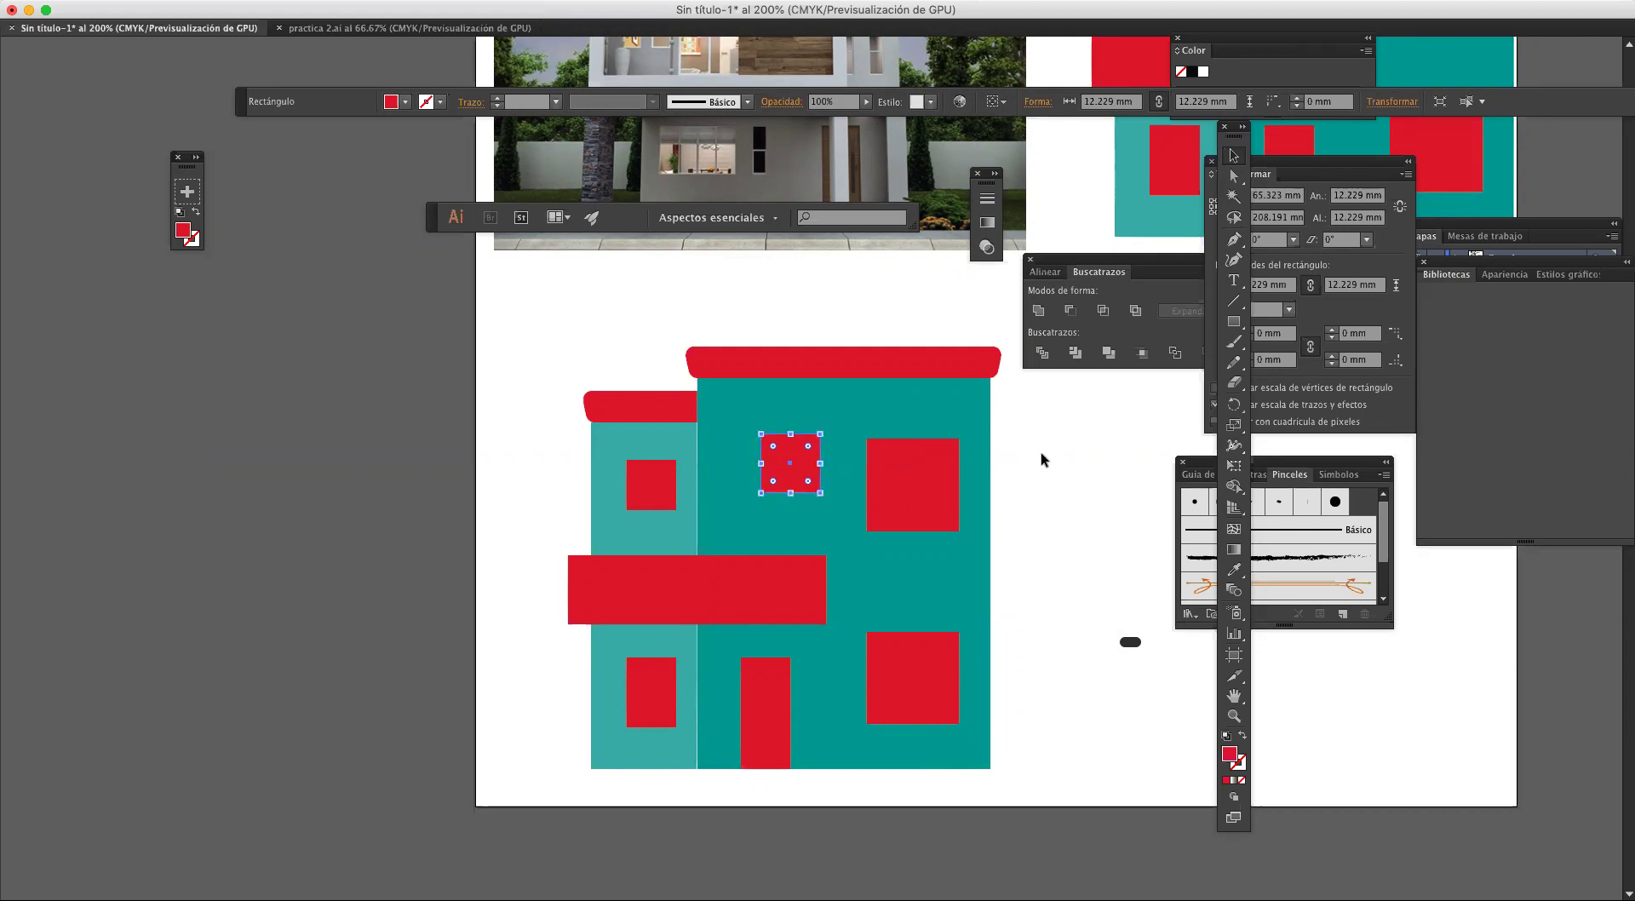
Step: Fill the enlarged square behind the large block's small upper window with 337770, a darker shade of the block's sampled teal
{"action": "scroll", "coordinate": [1039, 475], "scroll_direction": "up", "scroll_amount": 10}
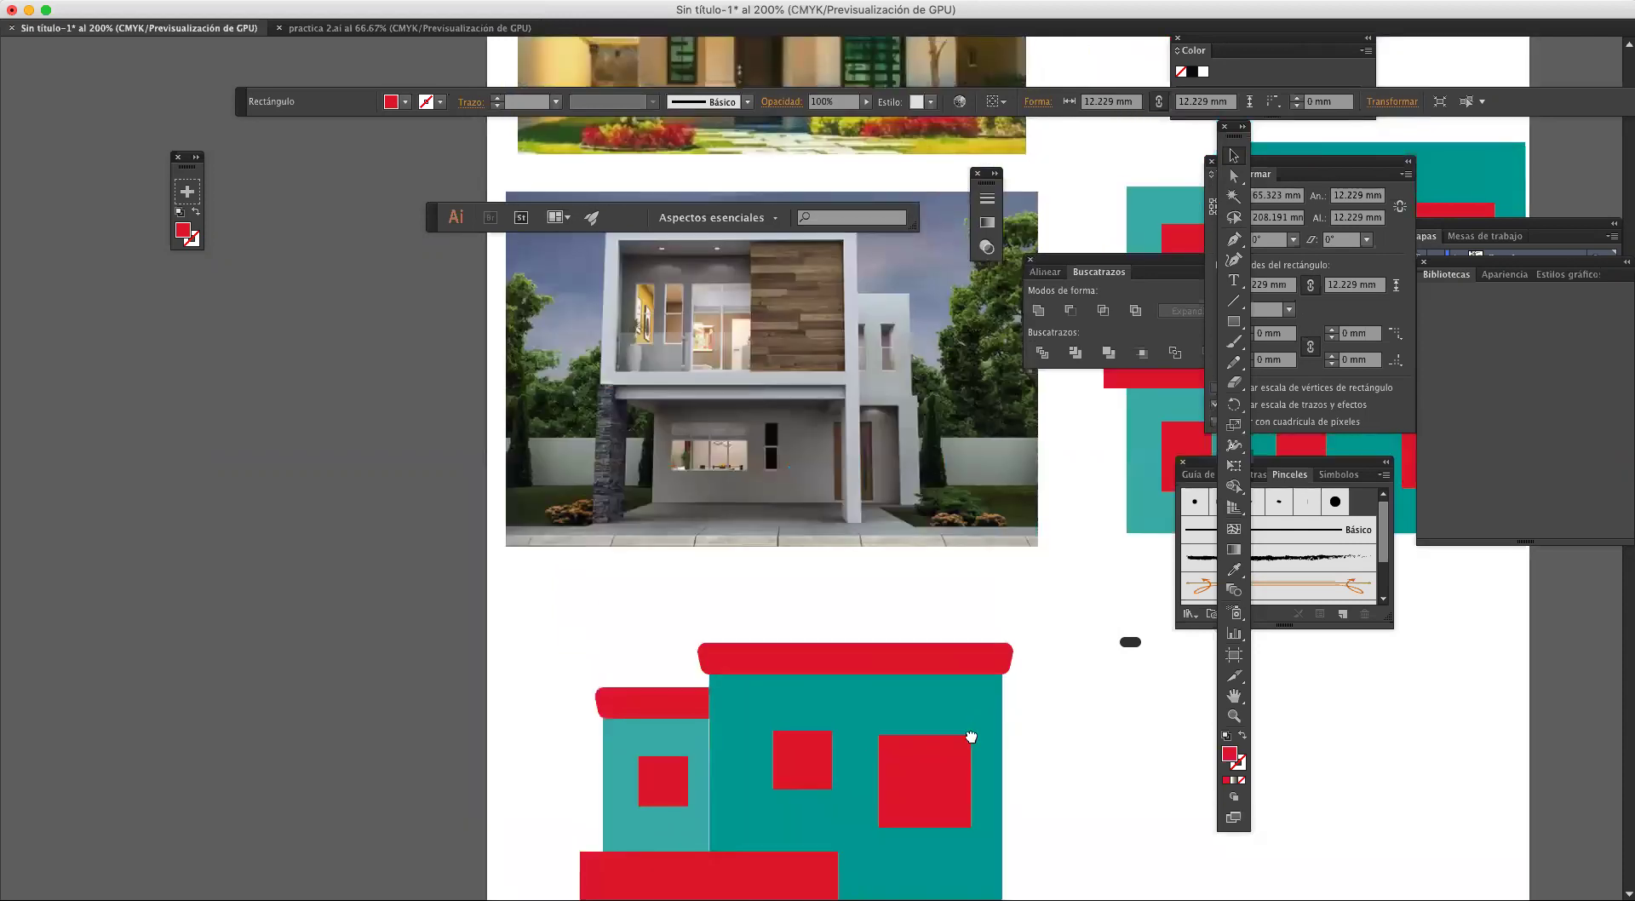
{"action": "scroll", "coordinate": [942, 869], "scroll_direction": "left", "scroll_amount": 2}
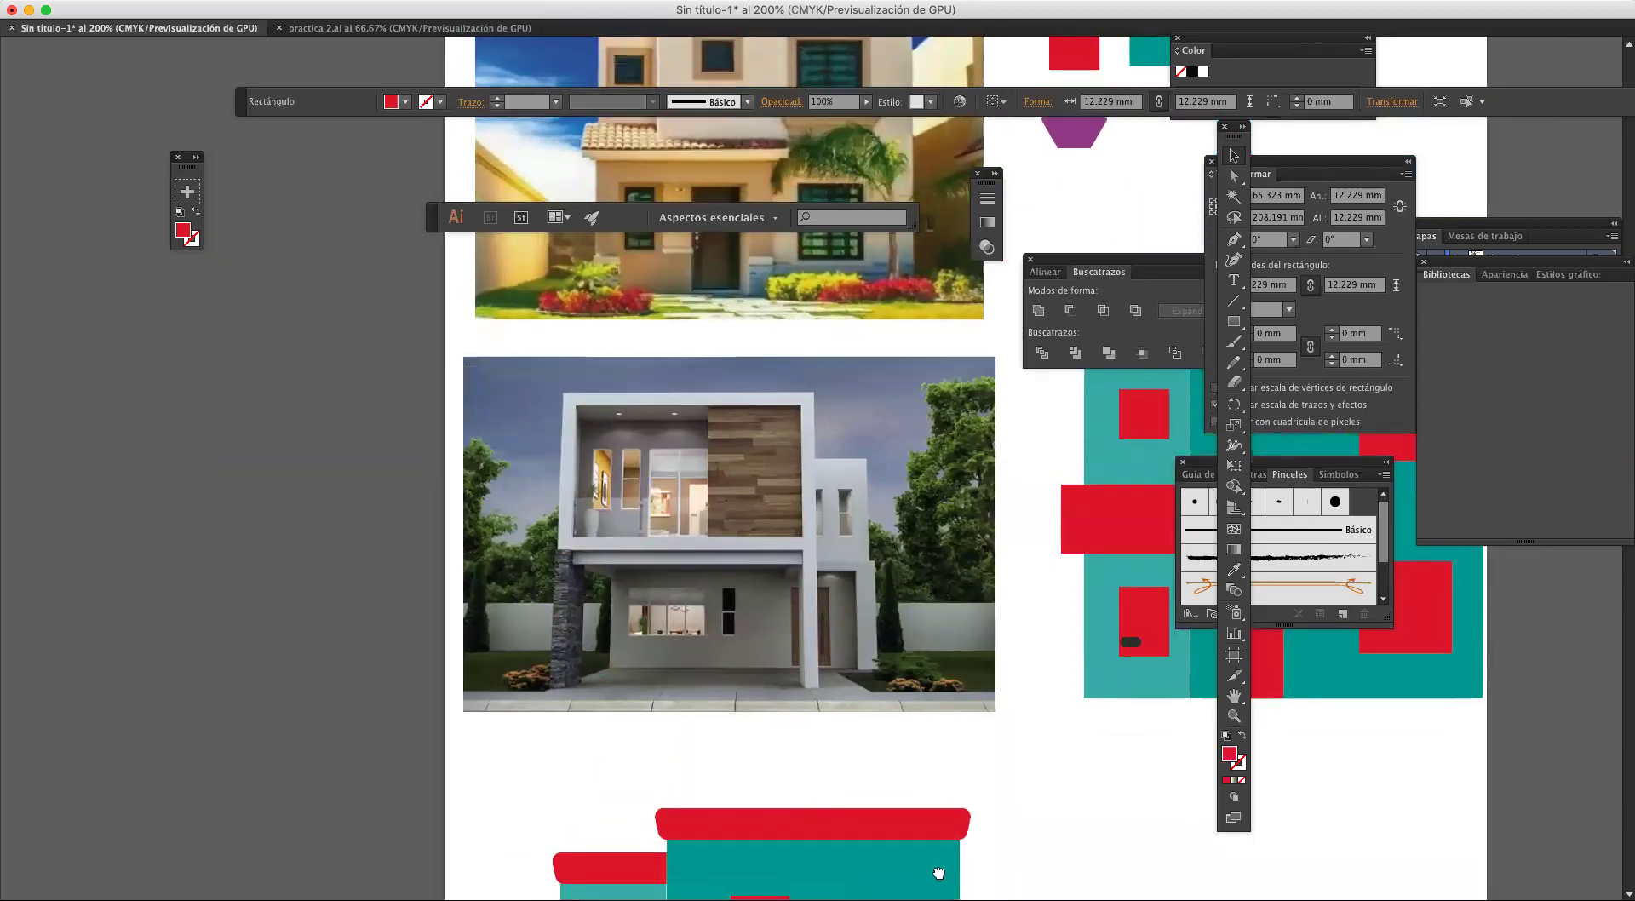
{"action": "scroll", "coordinate": [972, 466], "scroll_direction": "down", "scroll_amount": 9}
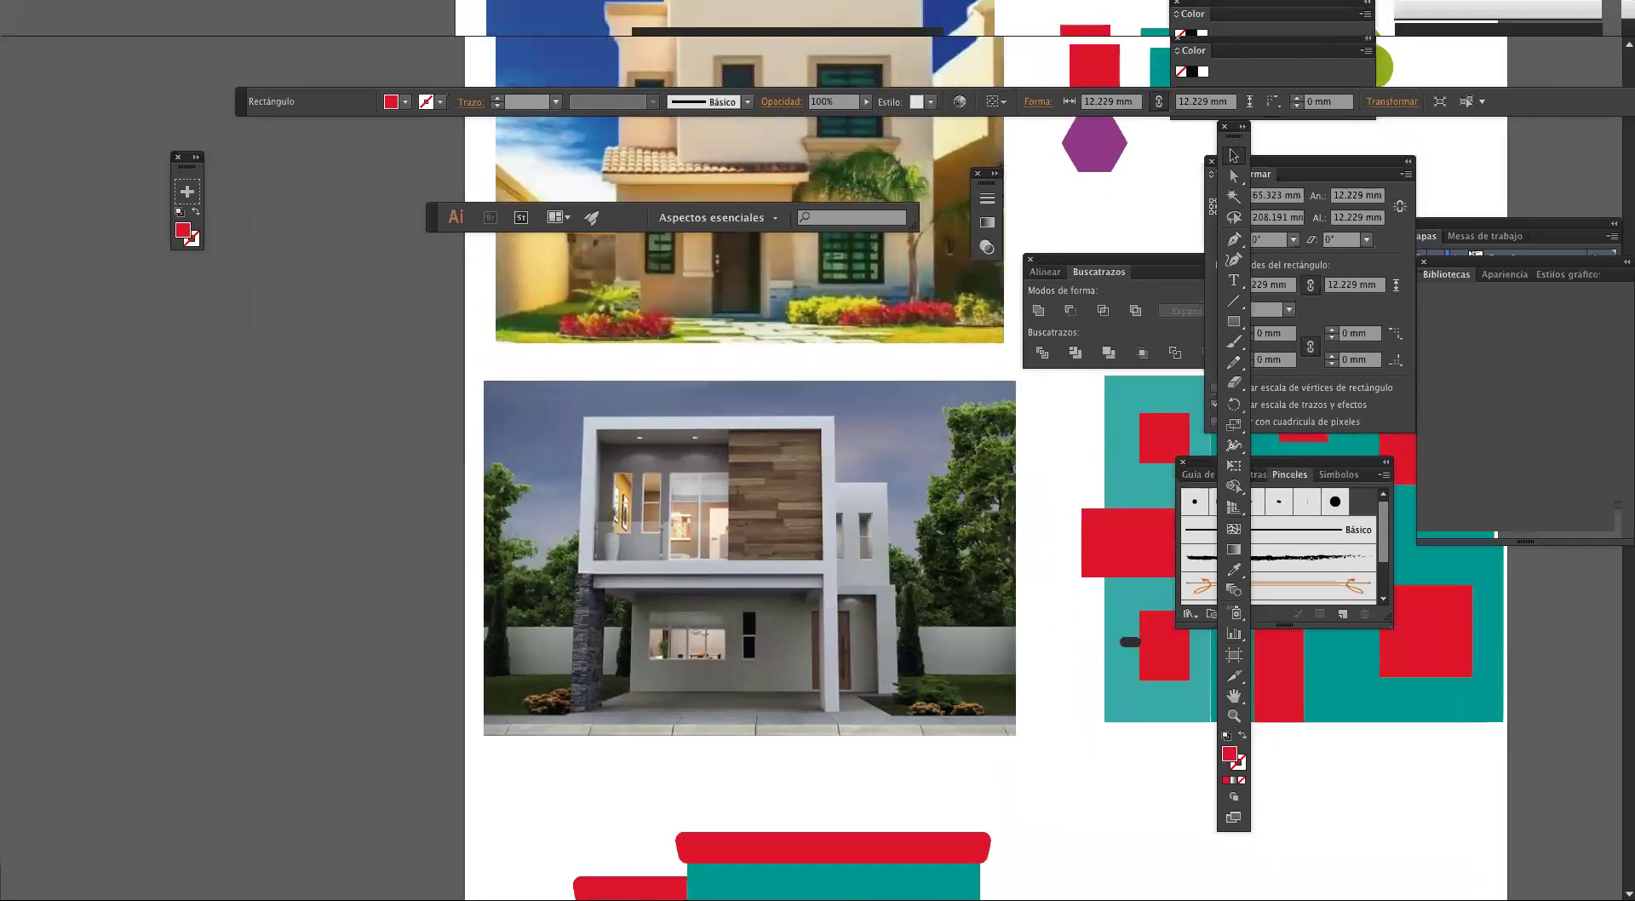
{"action": "key", "text": "i"}
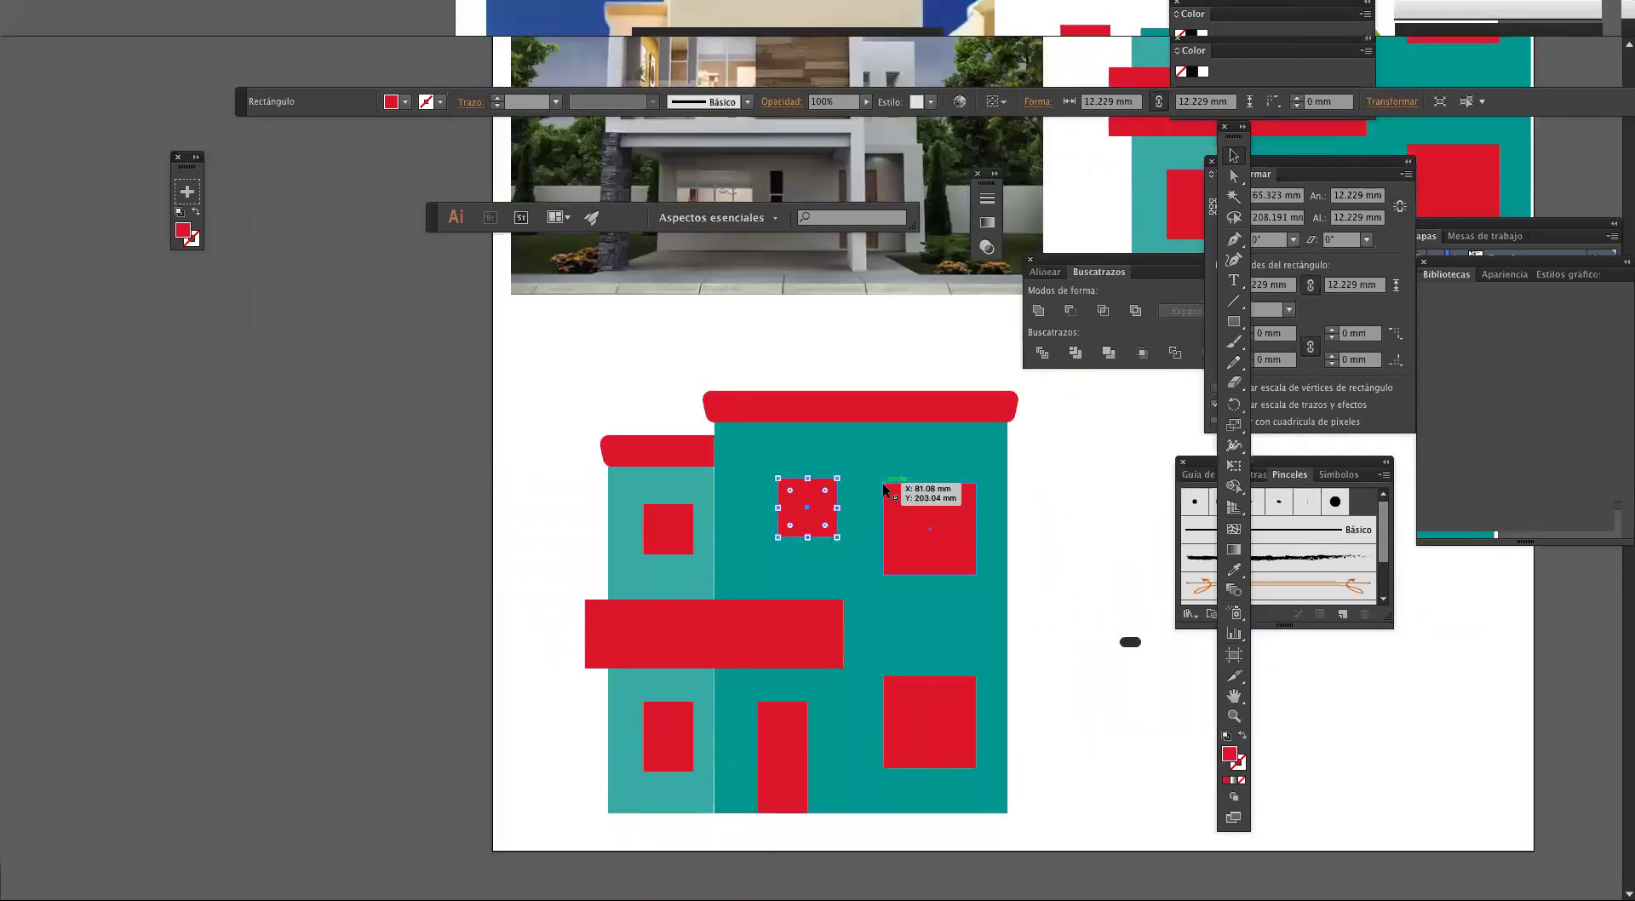
{"action": "left_click", "coordinate": [863, 469]}
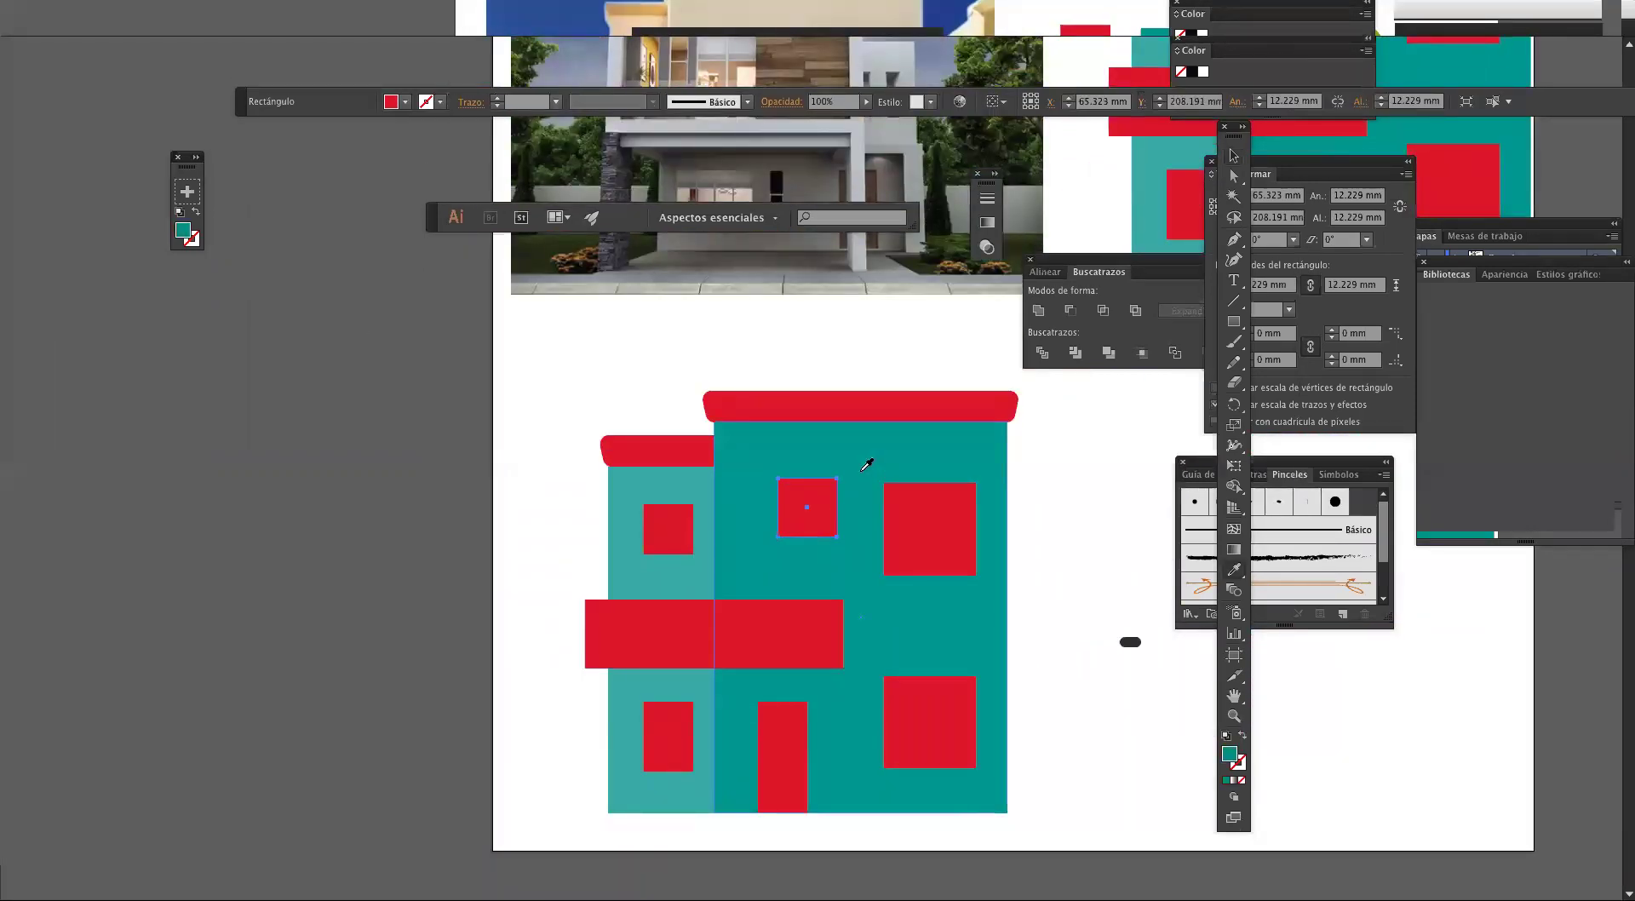
{"action": "double_click", "coordinate": [183, 238]}
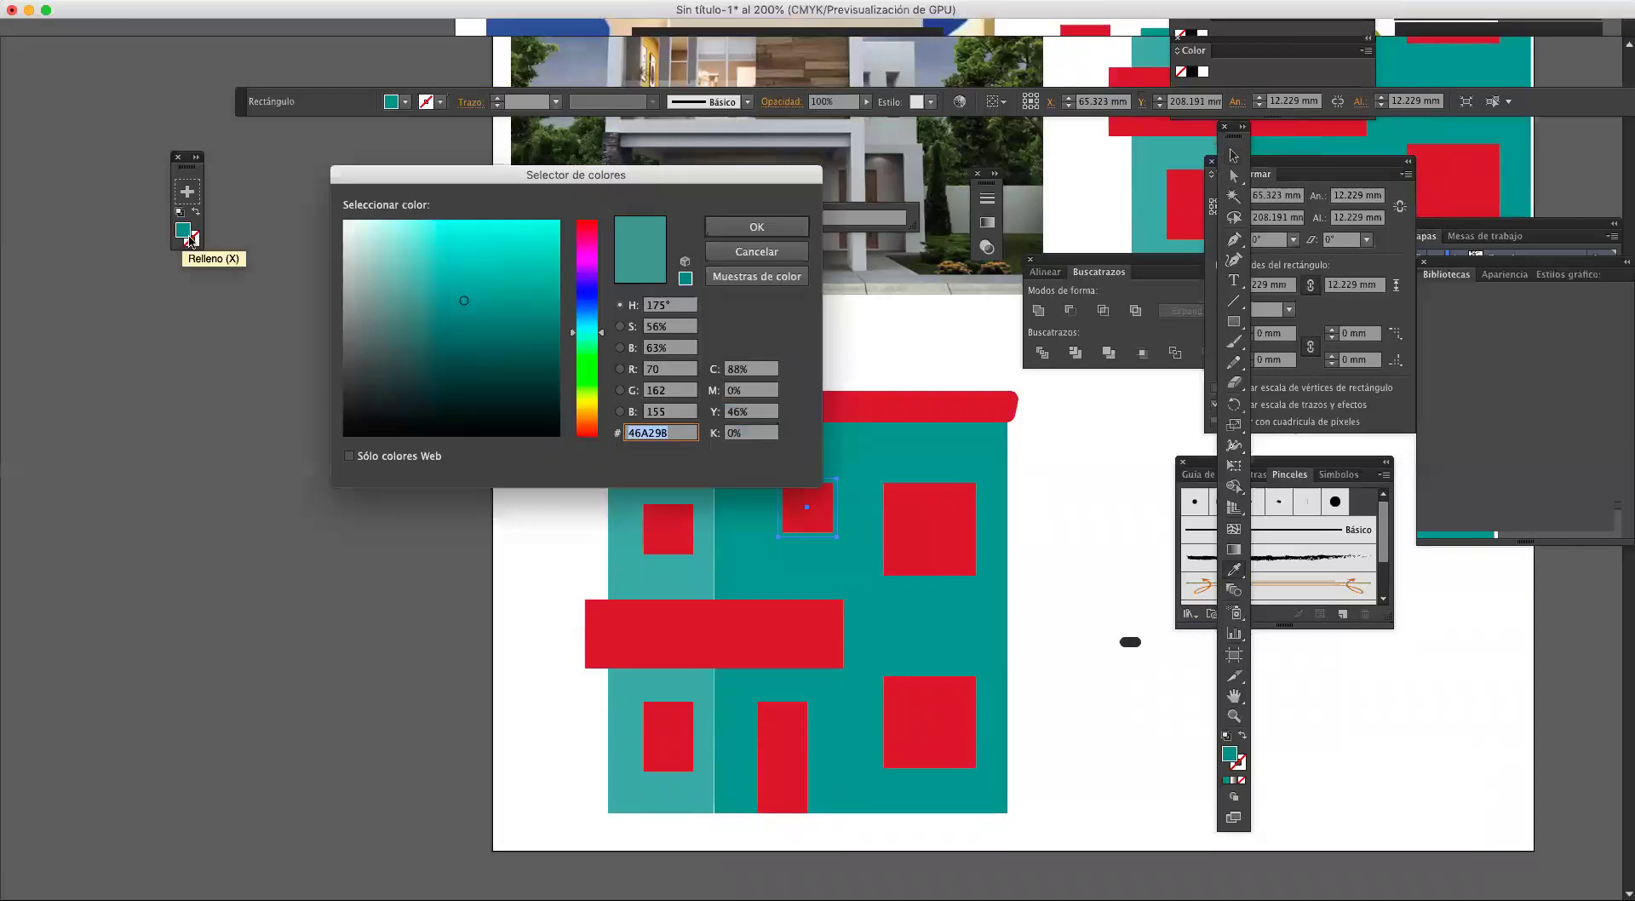
{"action": "left_click", "coordinate": [469, 334]}
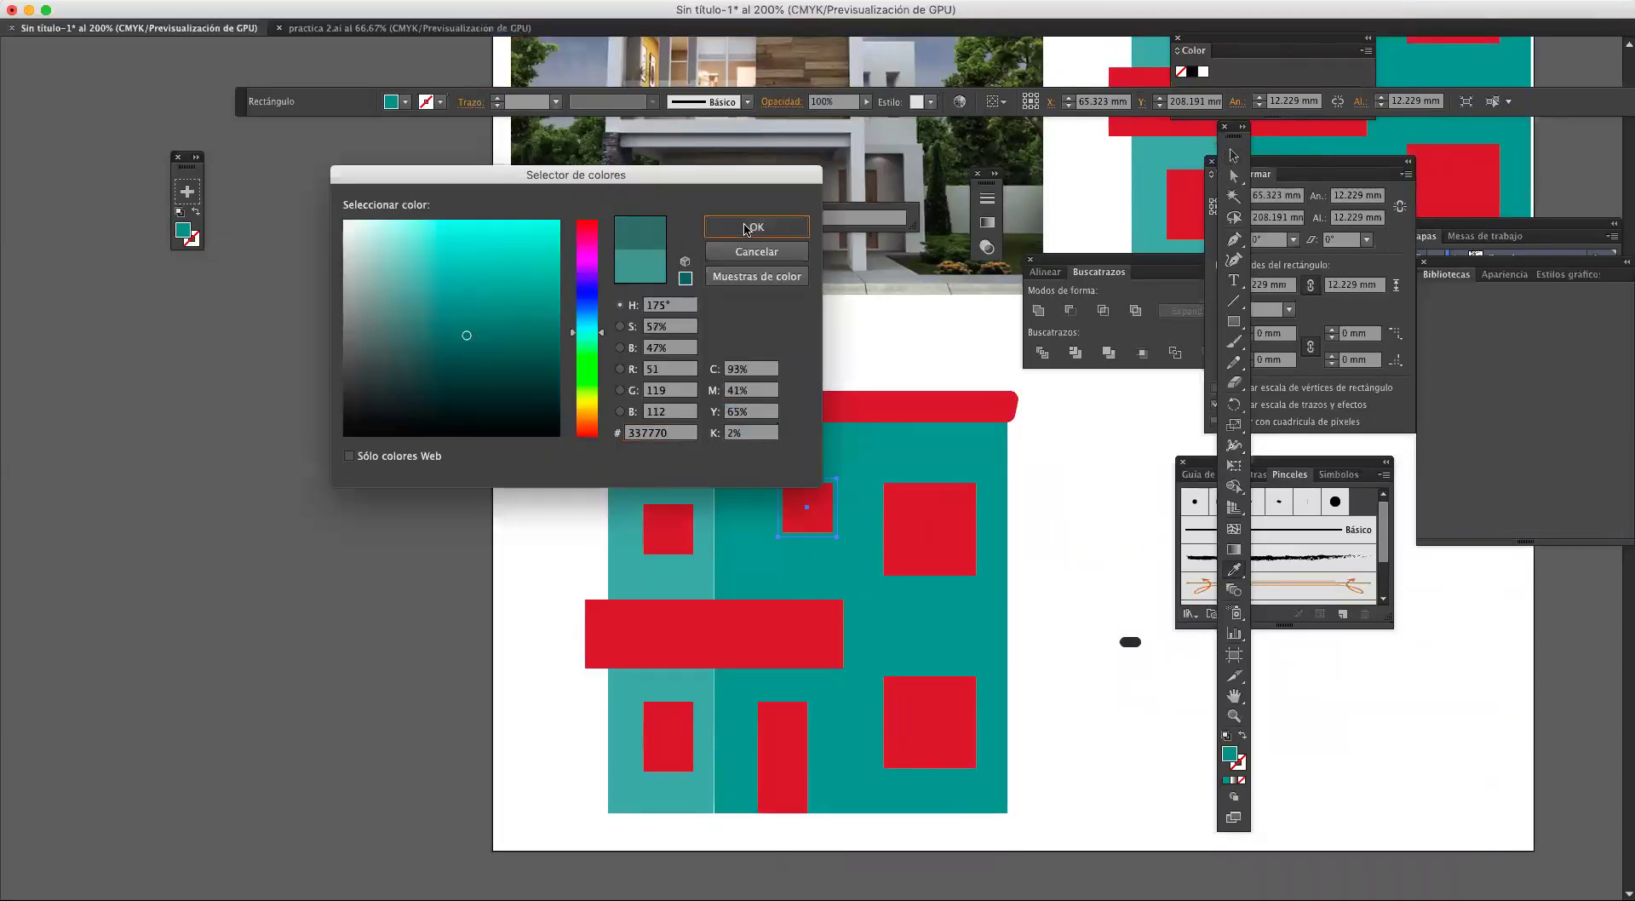
{"action": "left_click", "coordinate": [755, 227]}
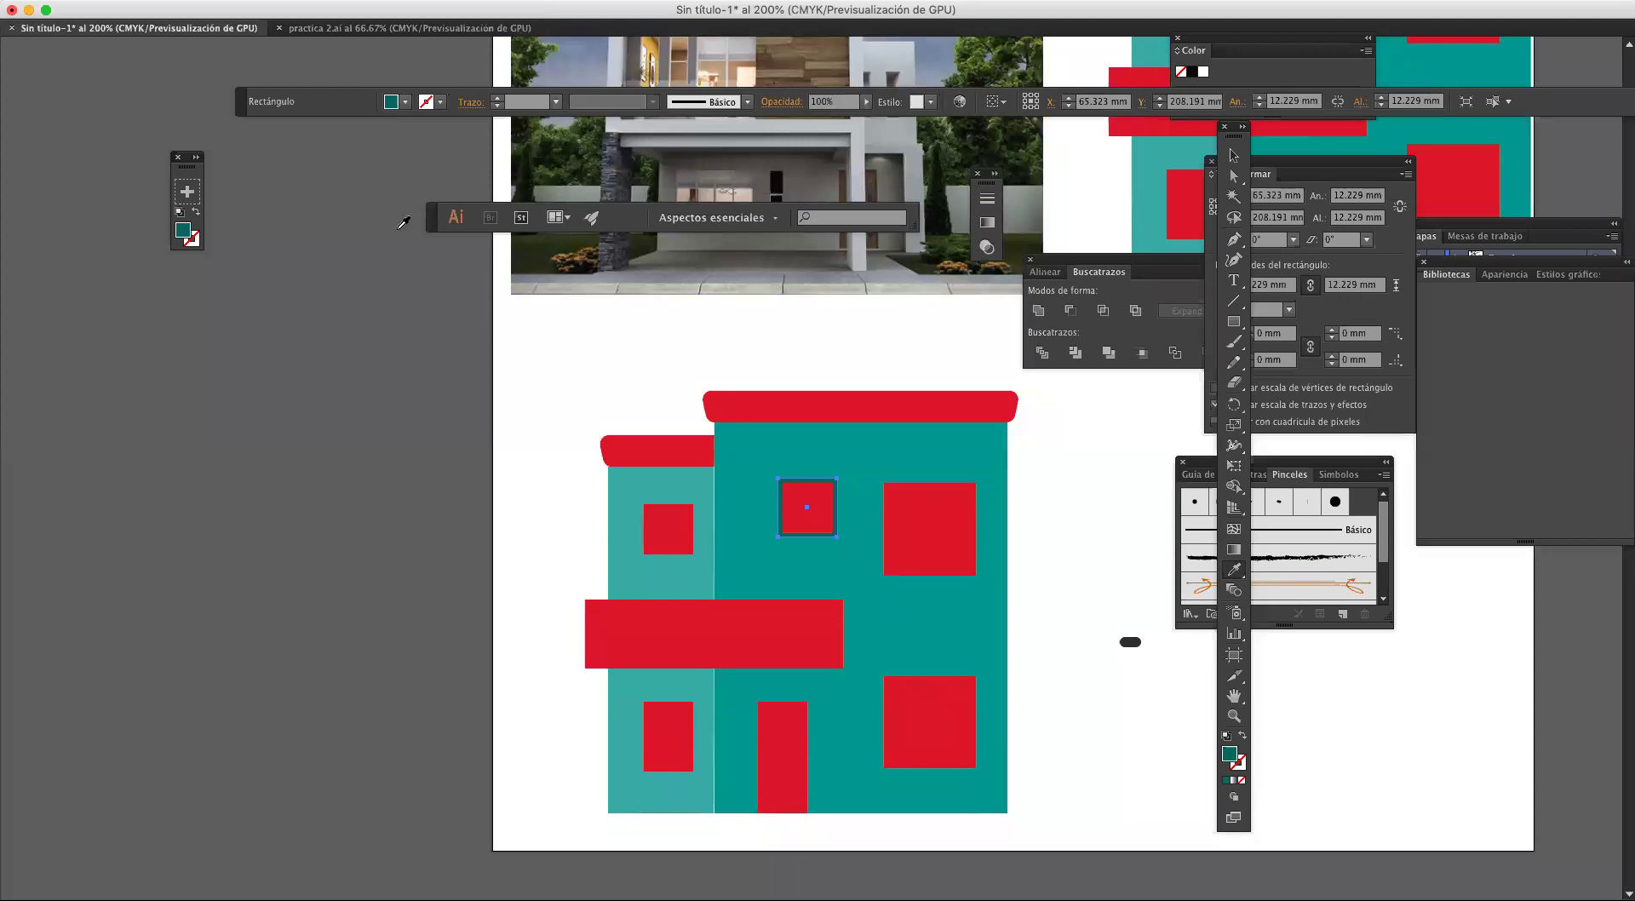
Step: Enlarge the dark teal frame about its centre to roughly 14.1 mm square
{"action": "left_click", "coordinate": [1233, 155]}
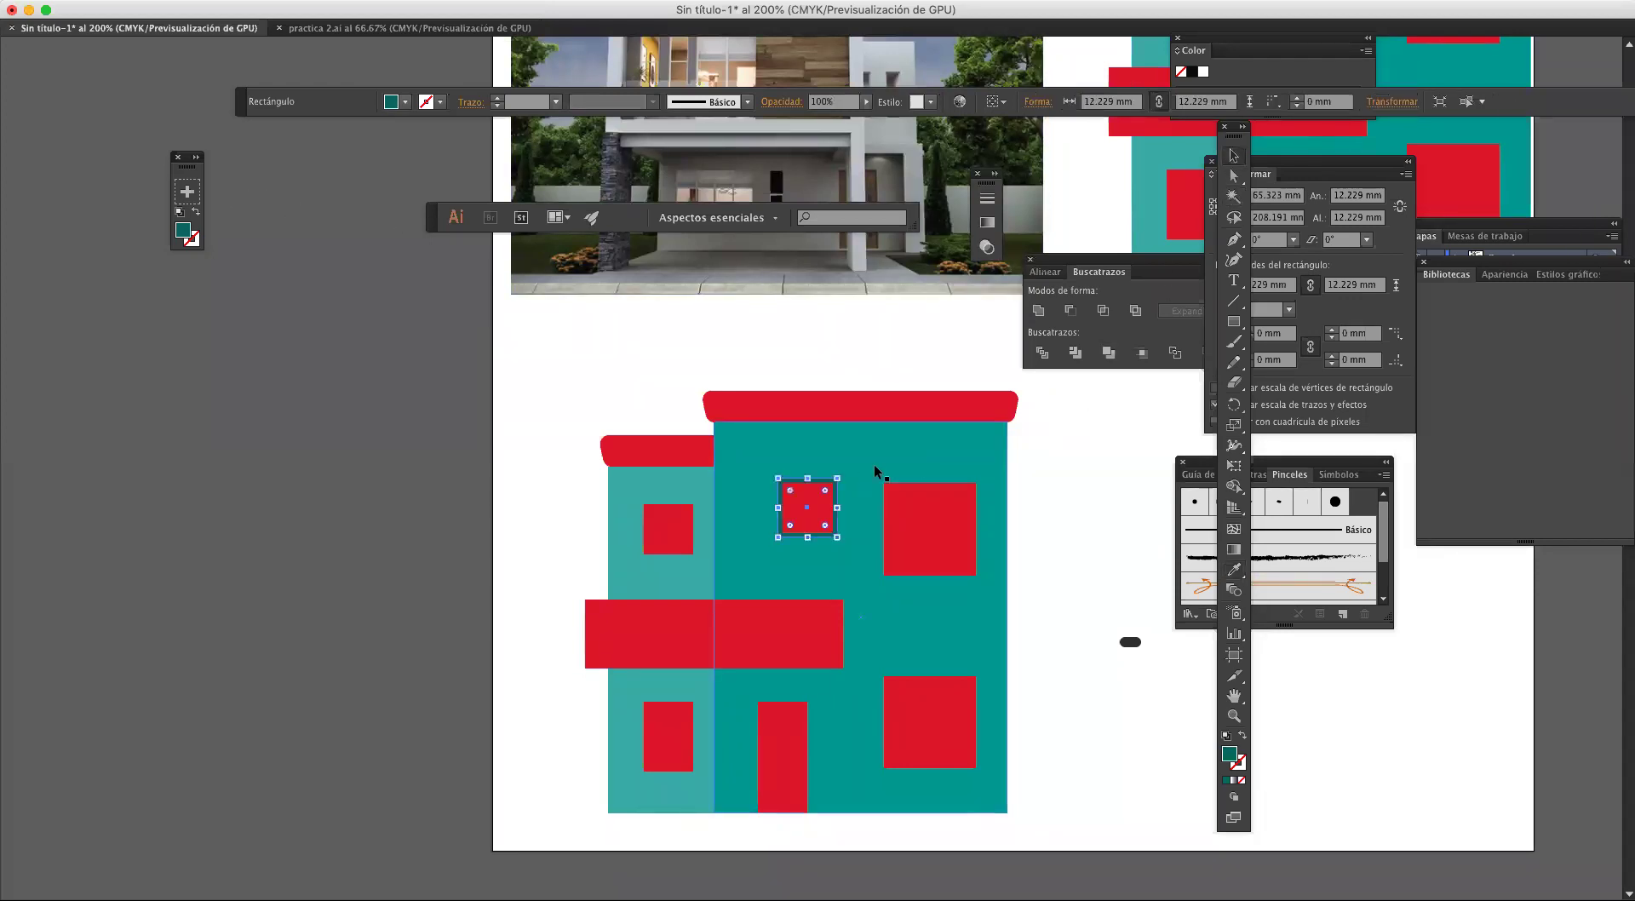
{"action": "left_click_drag", "start_coordinate": [837, 479], "coordinate": [844, 473]}
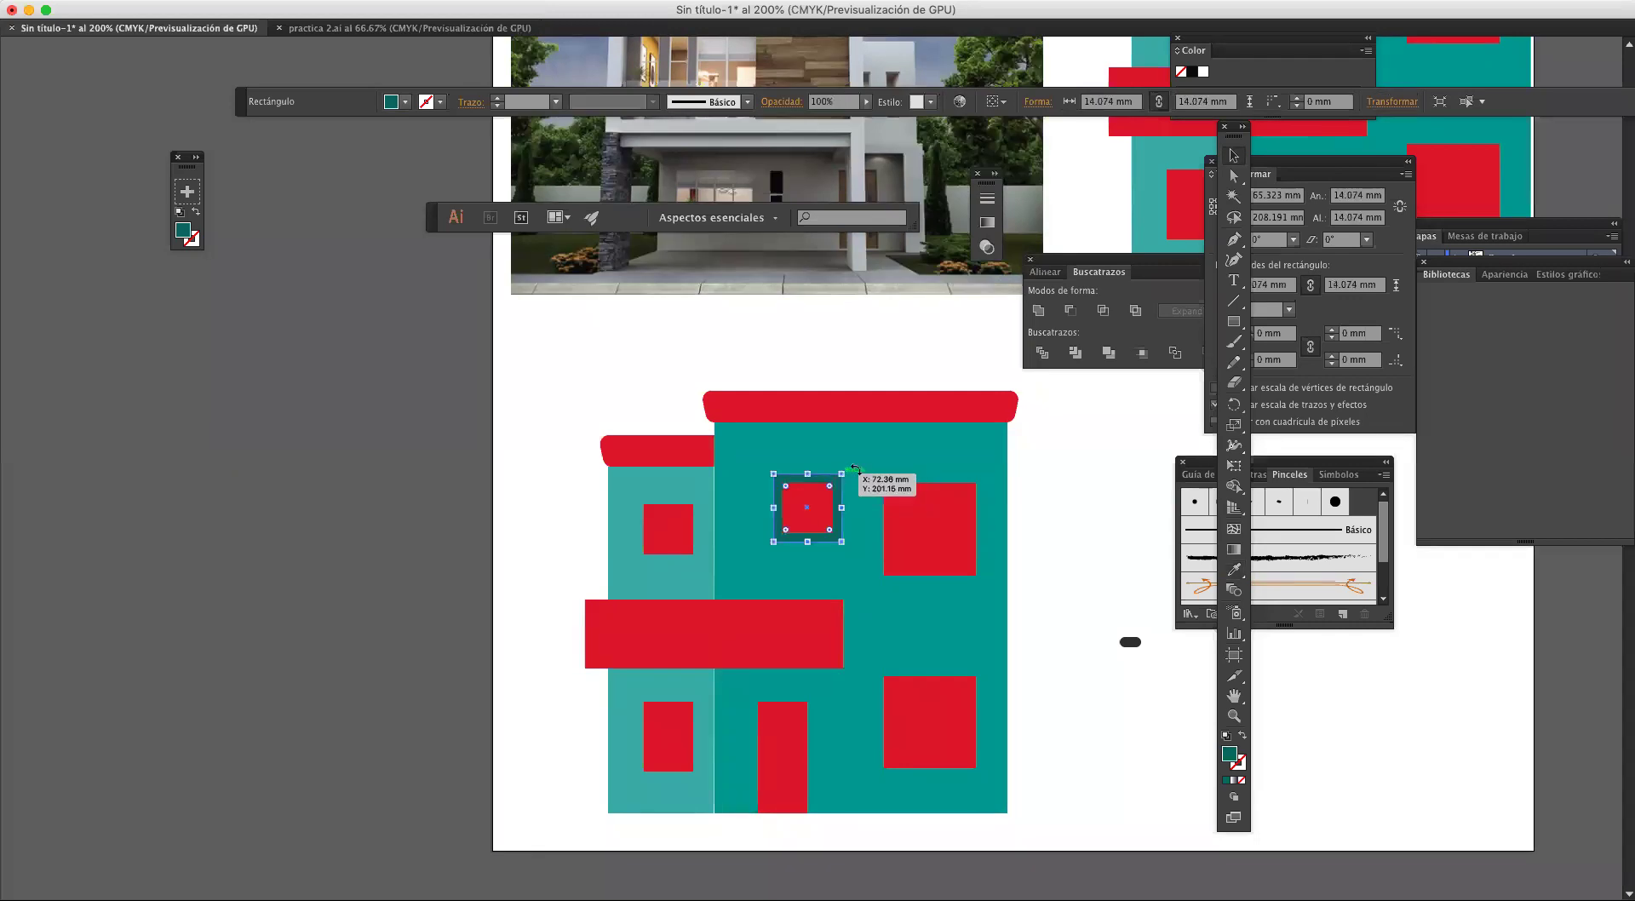
{"action": "left_click", "coordinate": [1066, 482]}
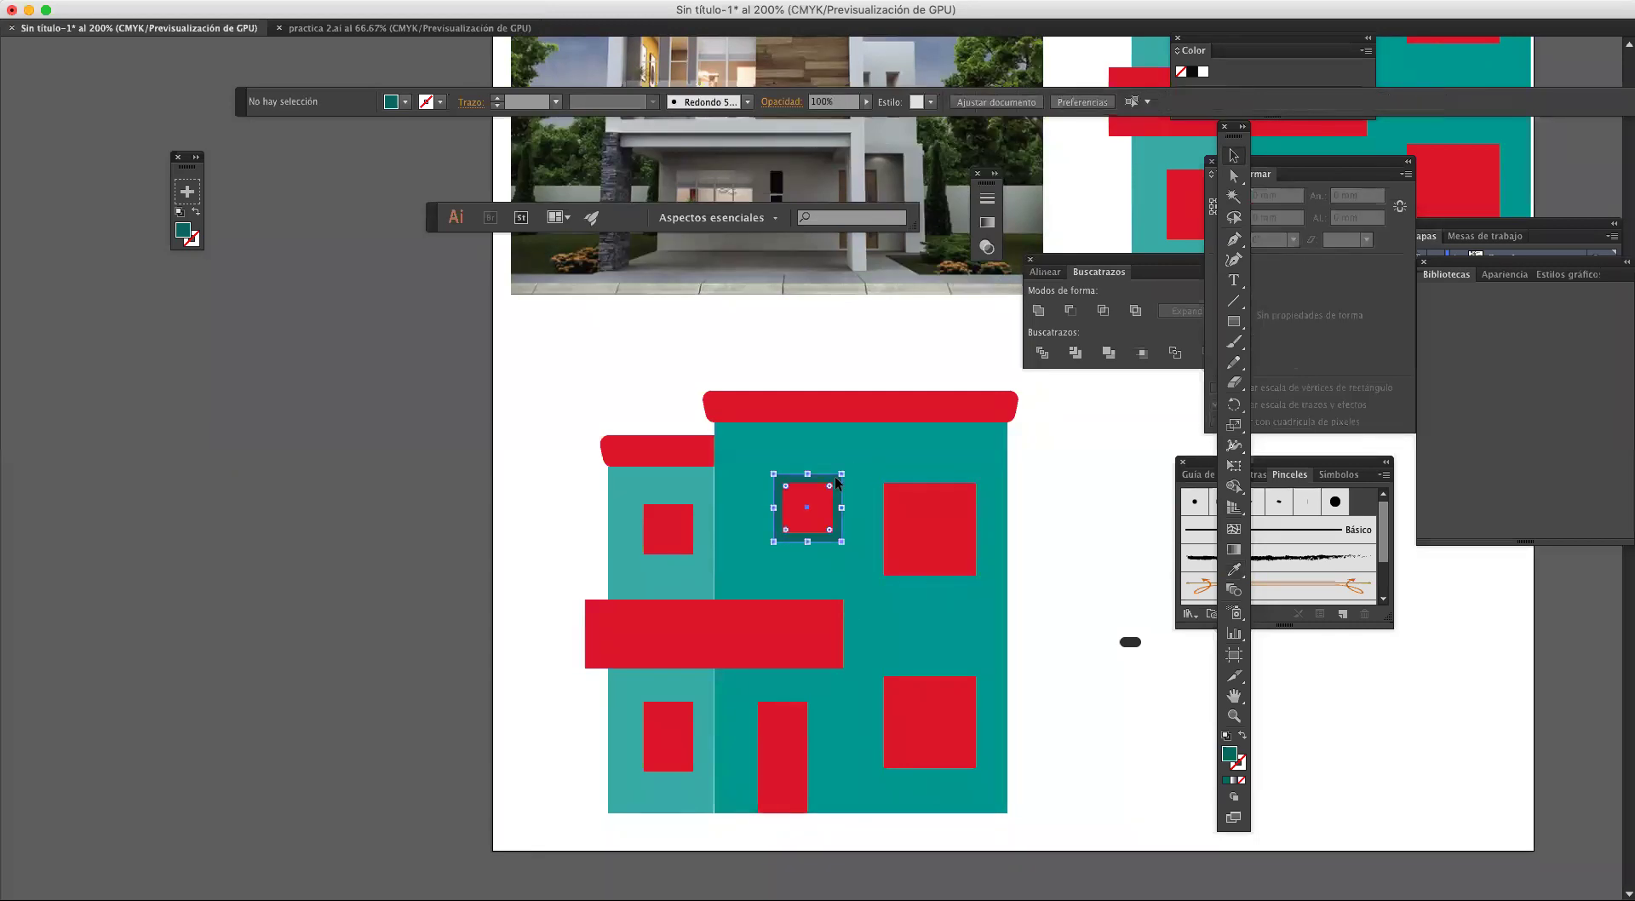
Step: Copy the dark teal frame behind the narrow block's upper and lower windows, stretching the lower copy to about 18.5 mm tall
{"action": "left_click_drag", "start_coordinate": [697, 513], "coordinate": [698, 501]}
{"action": "left_click", "coordinate": [1041, 496]}
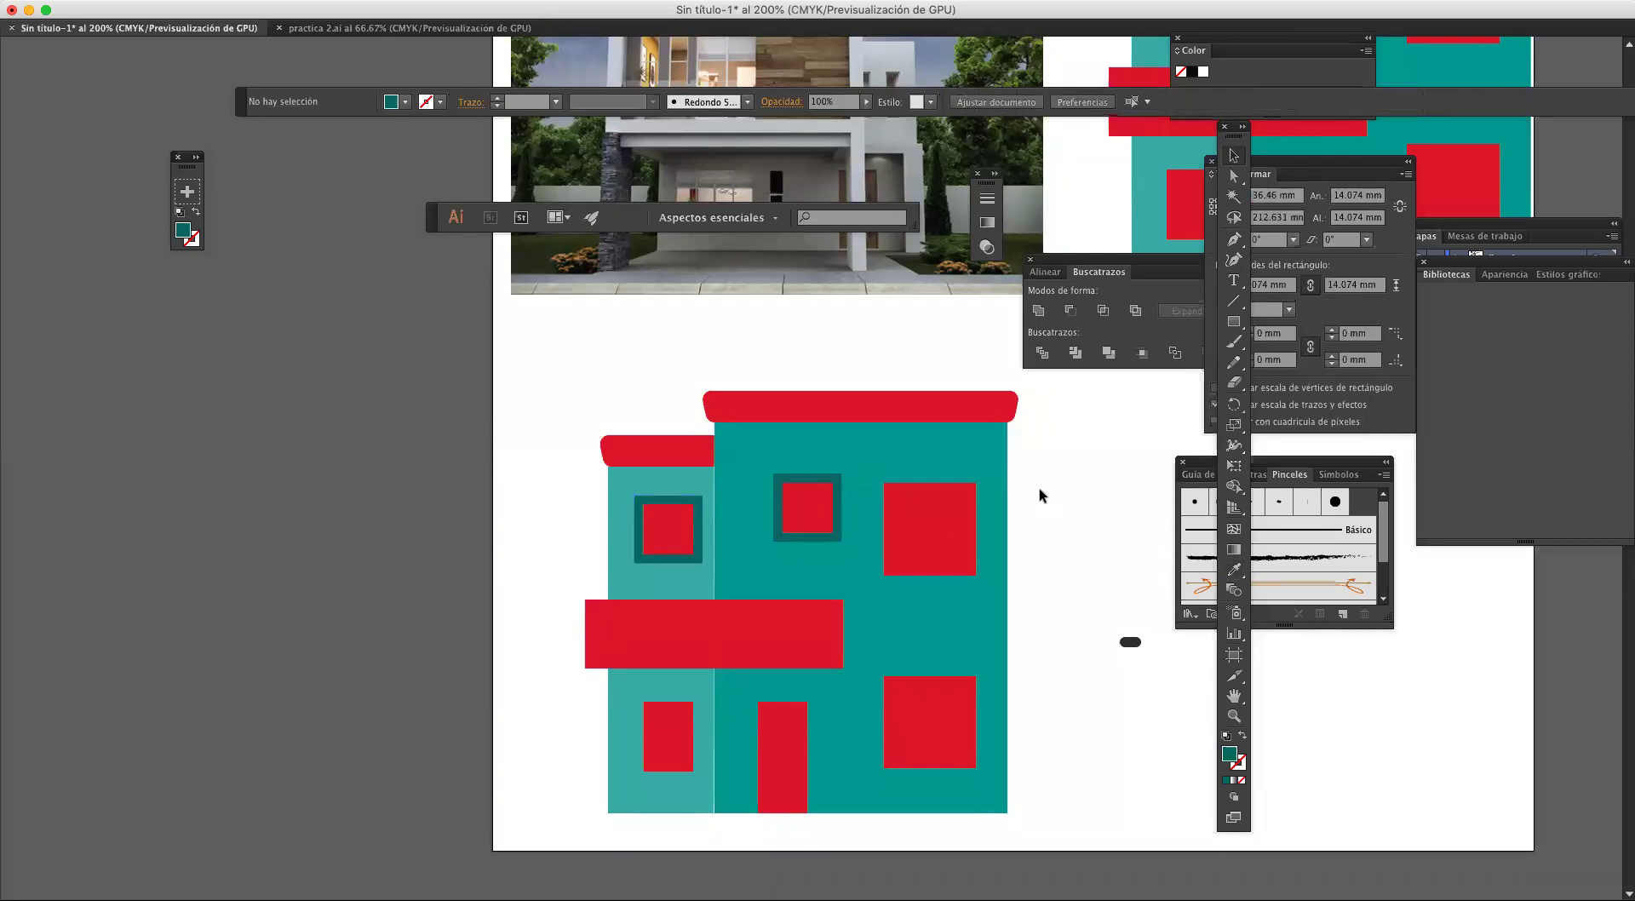
{"action": "left_click_drag", "start_coordinate": [445, 492], "coordinate": [448, 326]}
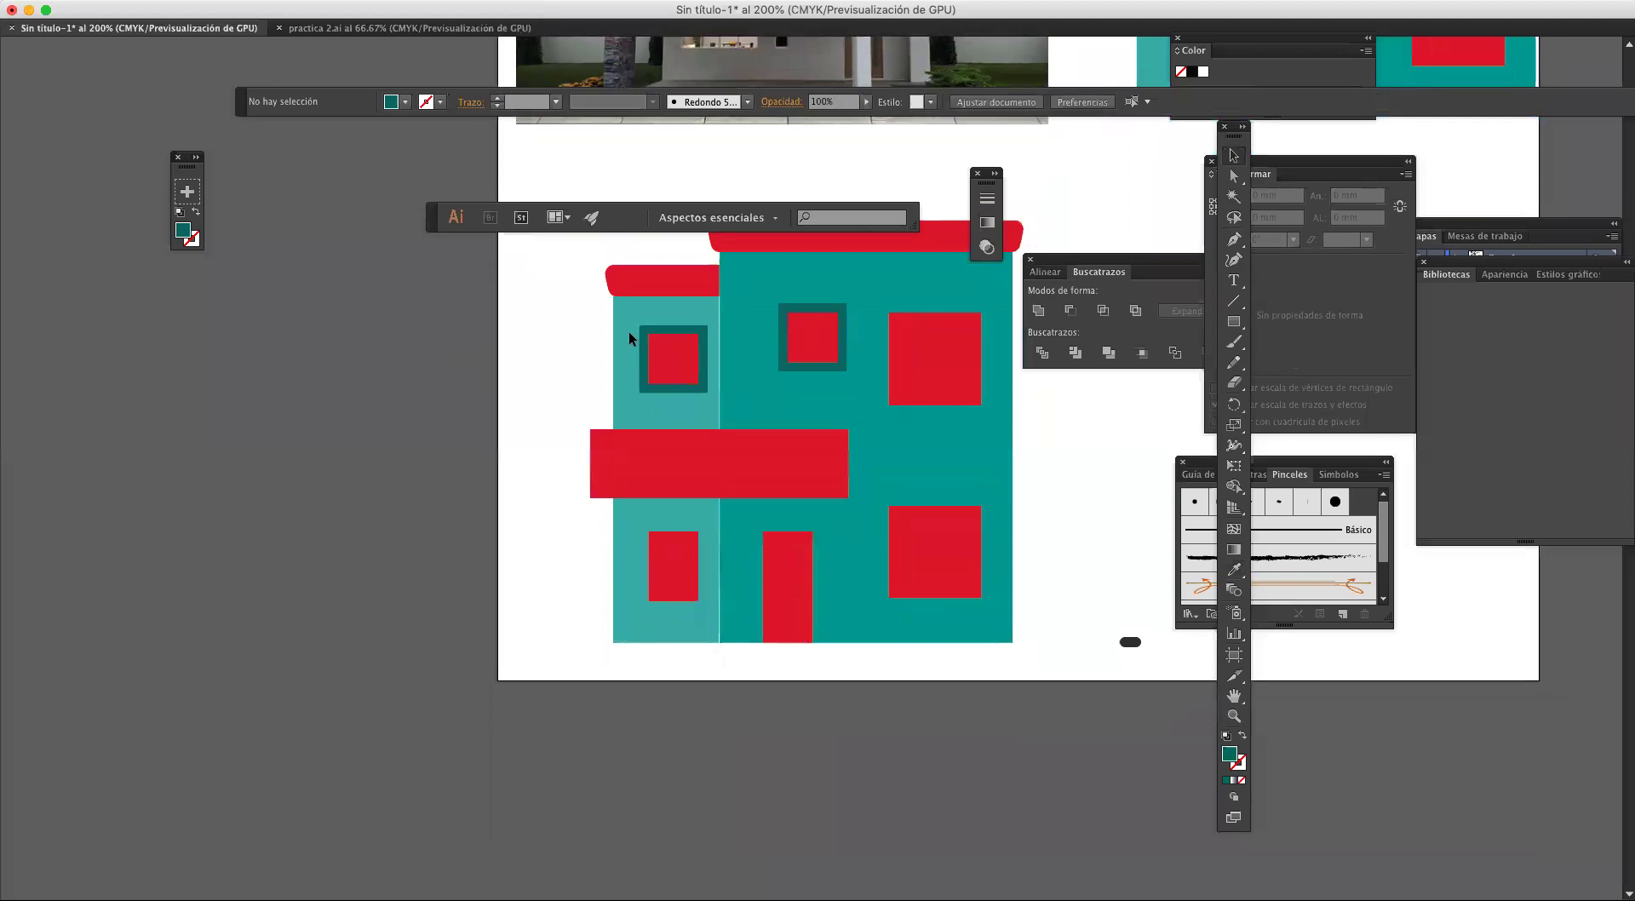
{"action": "left_click", "coordinate": [686, 326]}
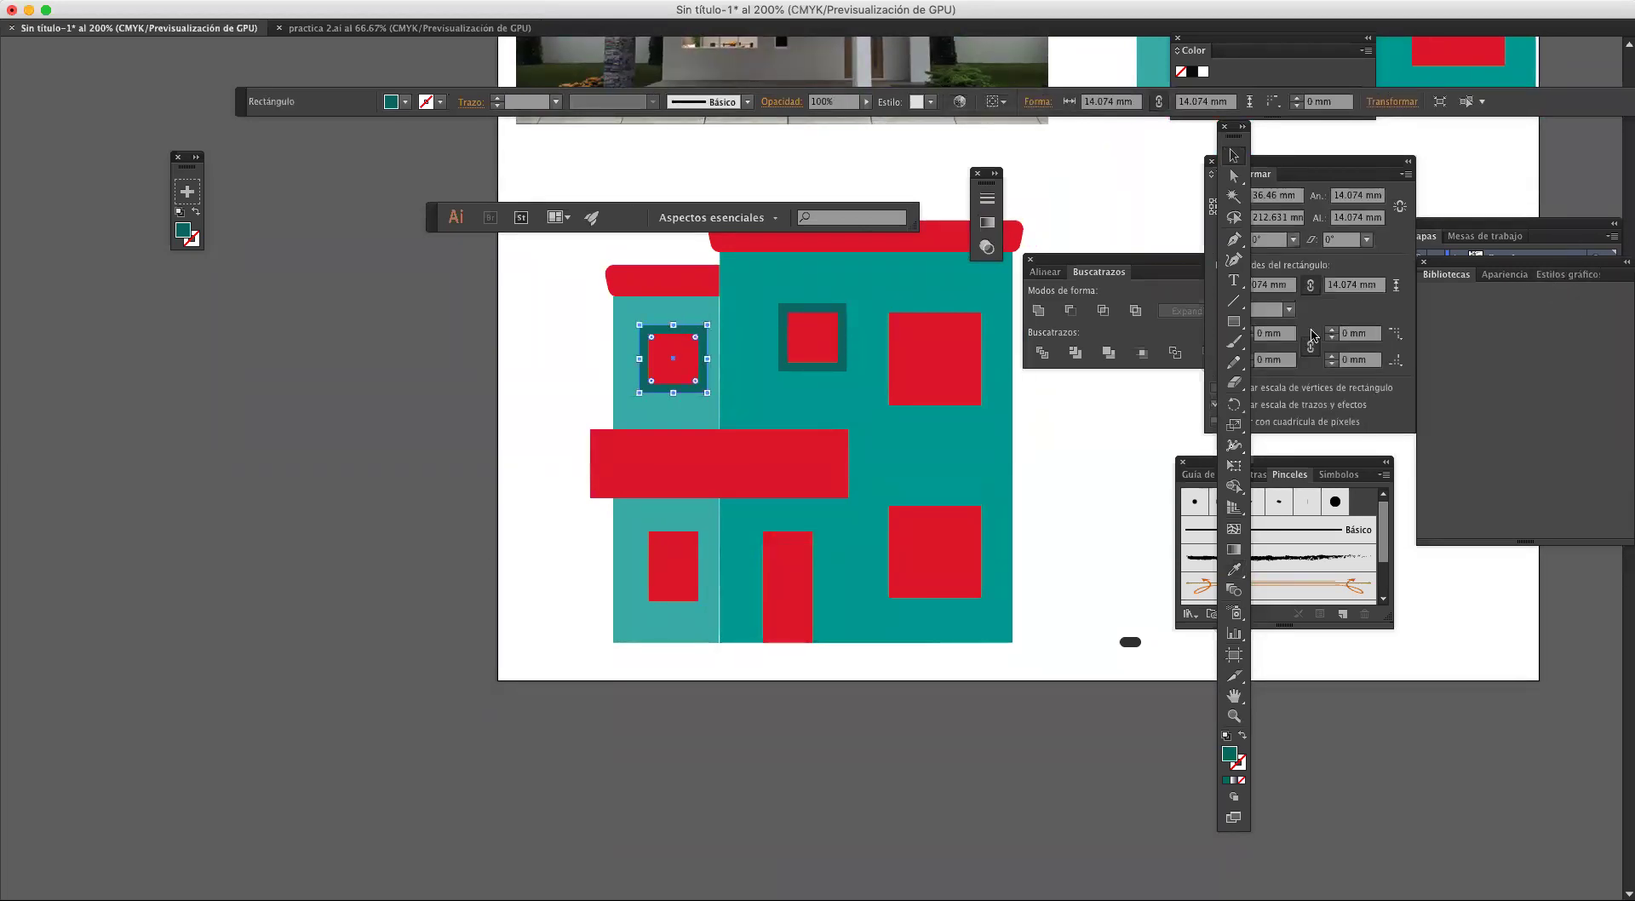
{"action": "left_click_drag", "start_coordinate": [696, 459], "coordinate": [697, 526]}
{"action": "left_click_drag", "start_coordinate": [673, 587], "coordinate": [673, 608]}
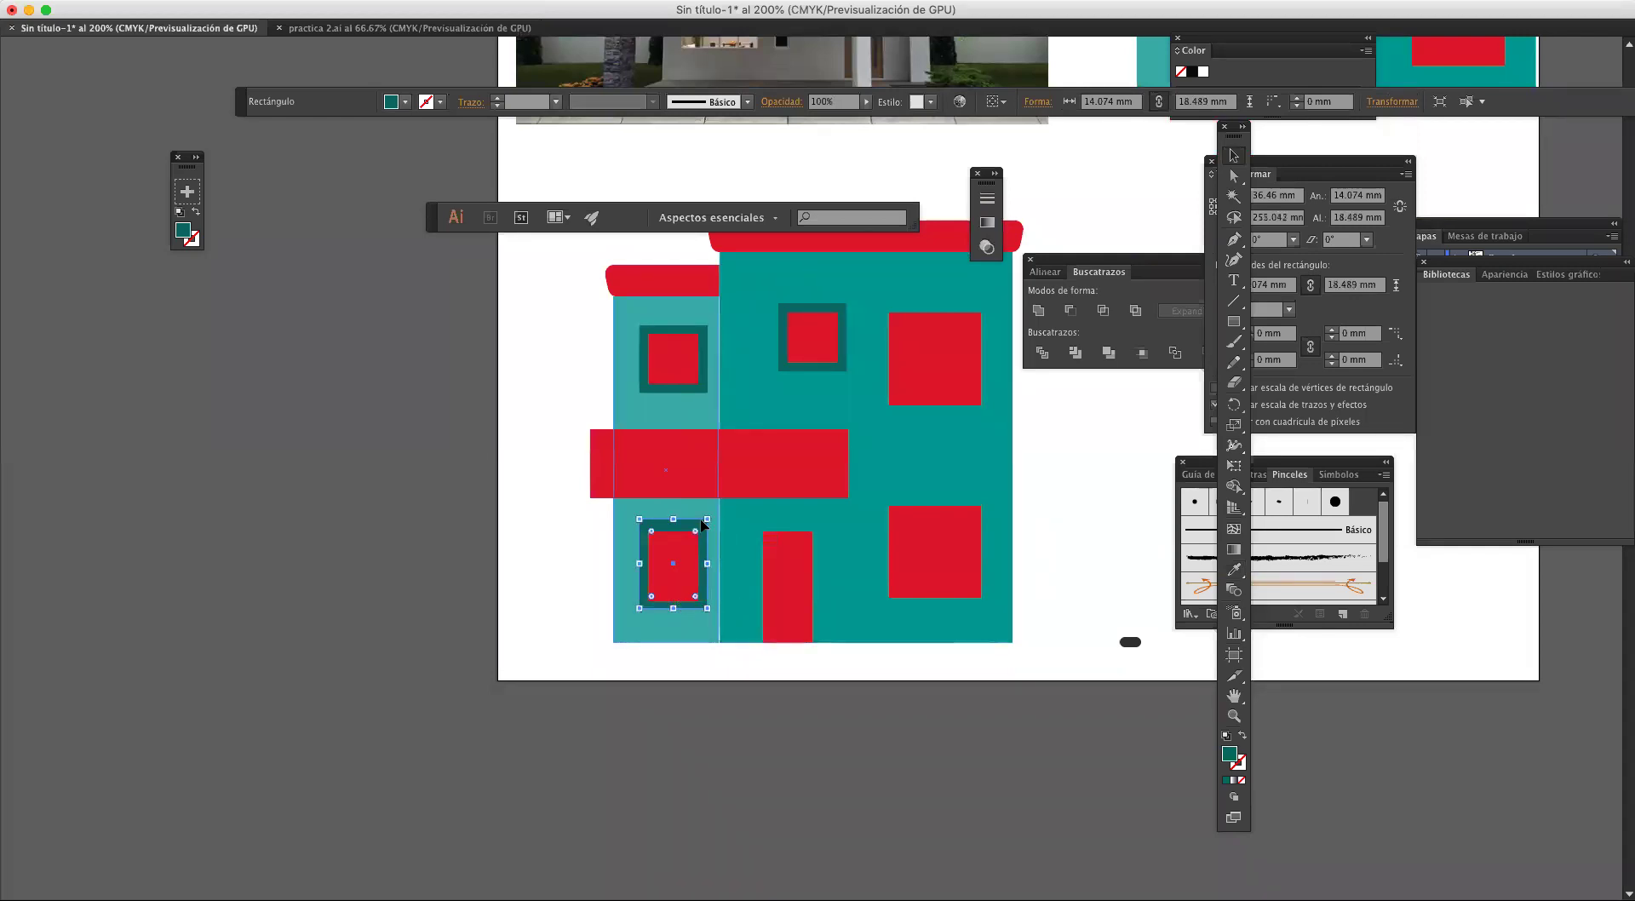
Step: Copy the small window's frame behind the large block's upper big window and enlarge it to about 23.3 mm square
{"action": "left_click", "coordinate": [792, 369]}
{"action": "left_click_drag", "start_coordinate": [792, 366], "coordinate": [794, 370]}
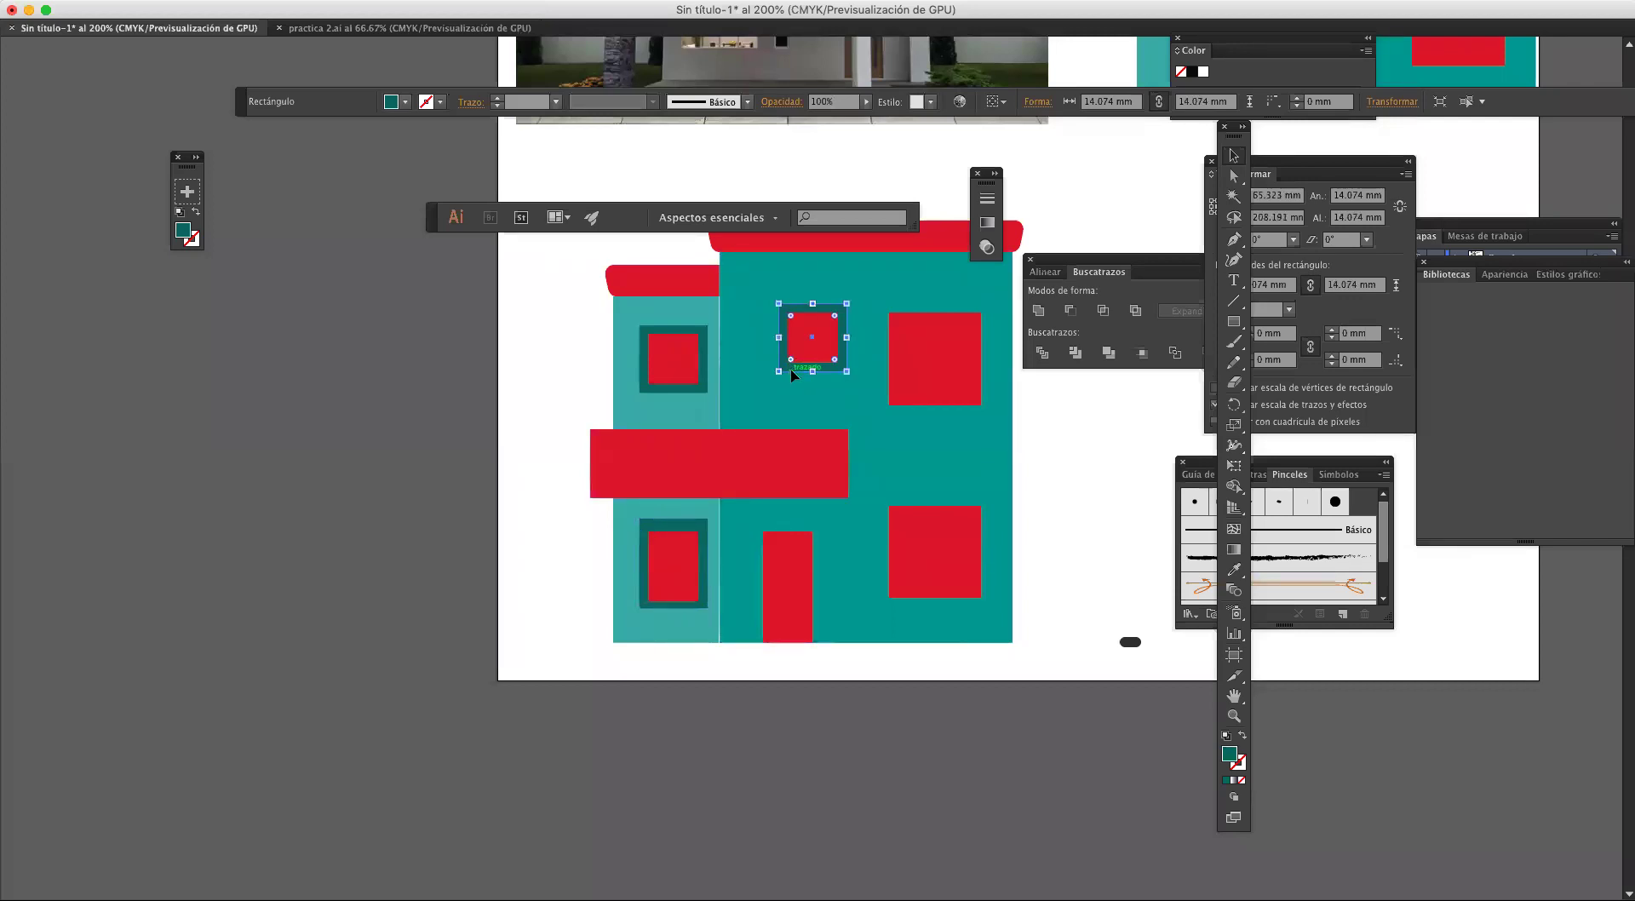
{"action": "left_click_drag", "start_coordinate": [799, 370], "coordinate": [921, 396]}
{"action": "left_click_drag", "start_coordinate": [964, 339], "coordinate": [994, 298]}
{"action": "left_click", "coordinate": [1051, 445]}
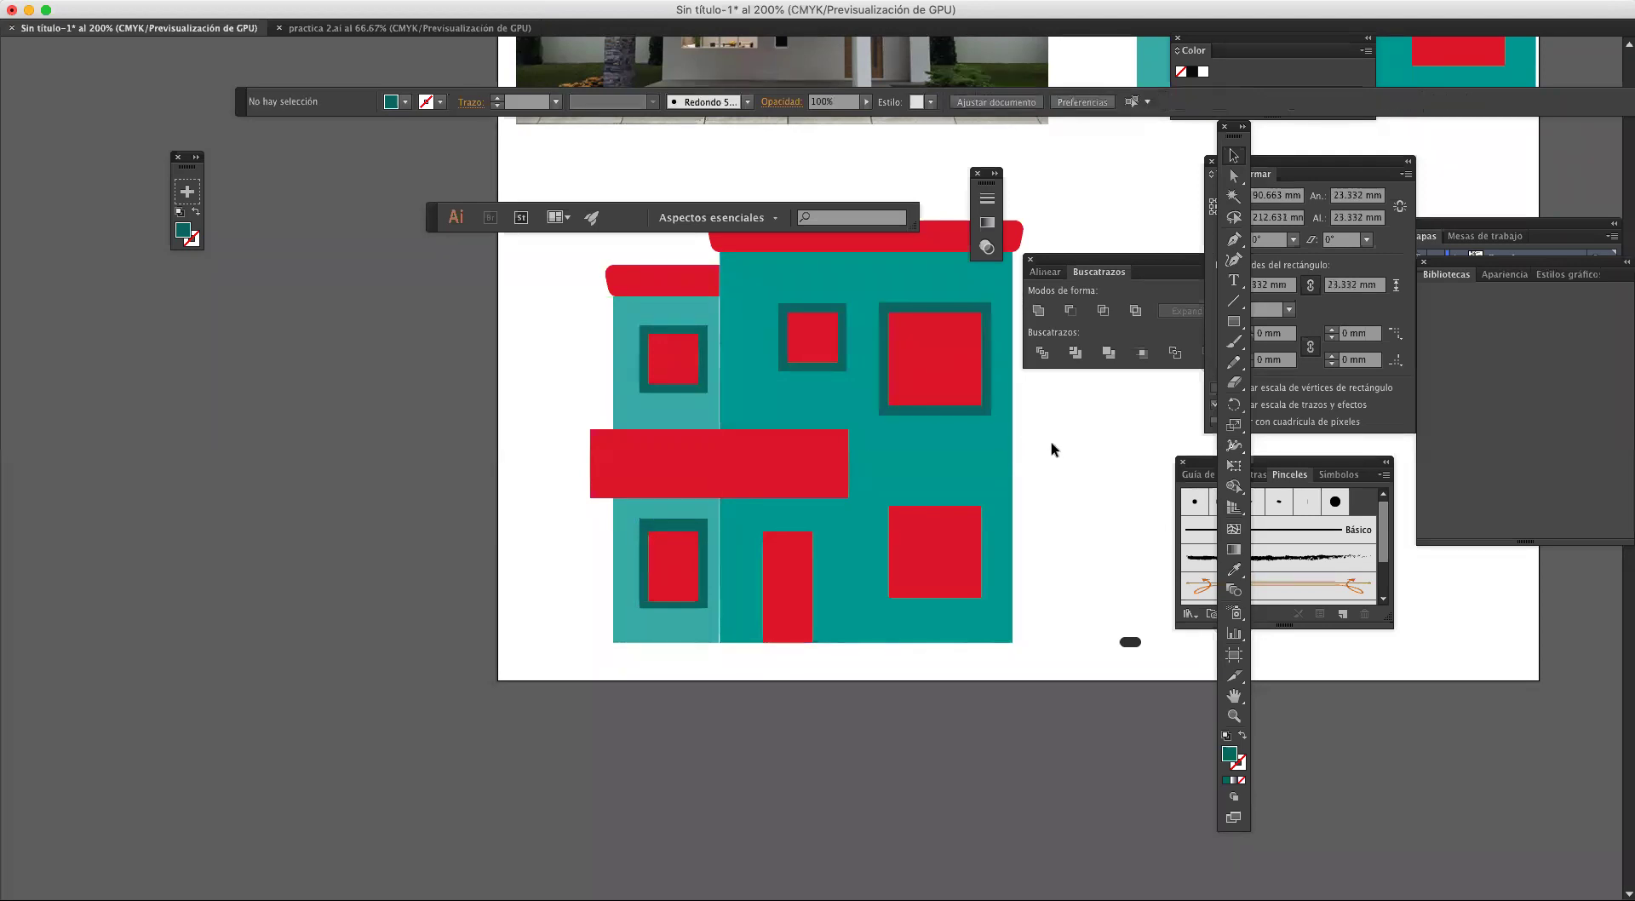
Step: Copy the big window's frame down behind the large block's lower window and nudge it sideways to centre it
{"action": "left_click", "coordinate": [990, 305]}
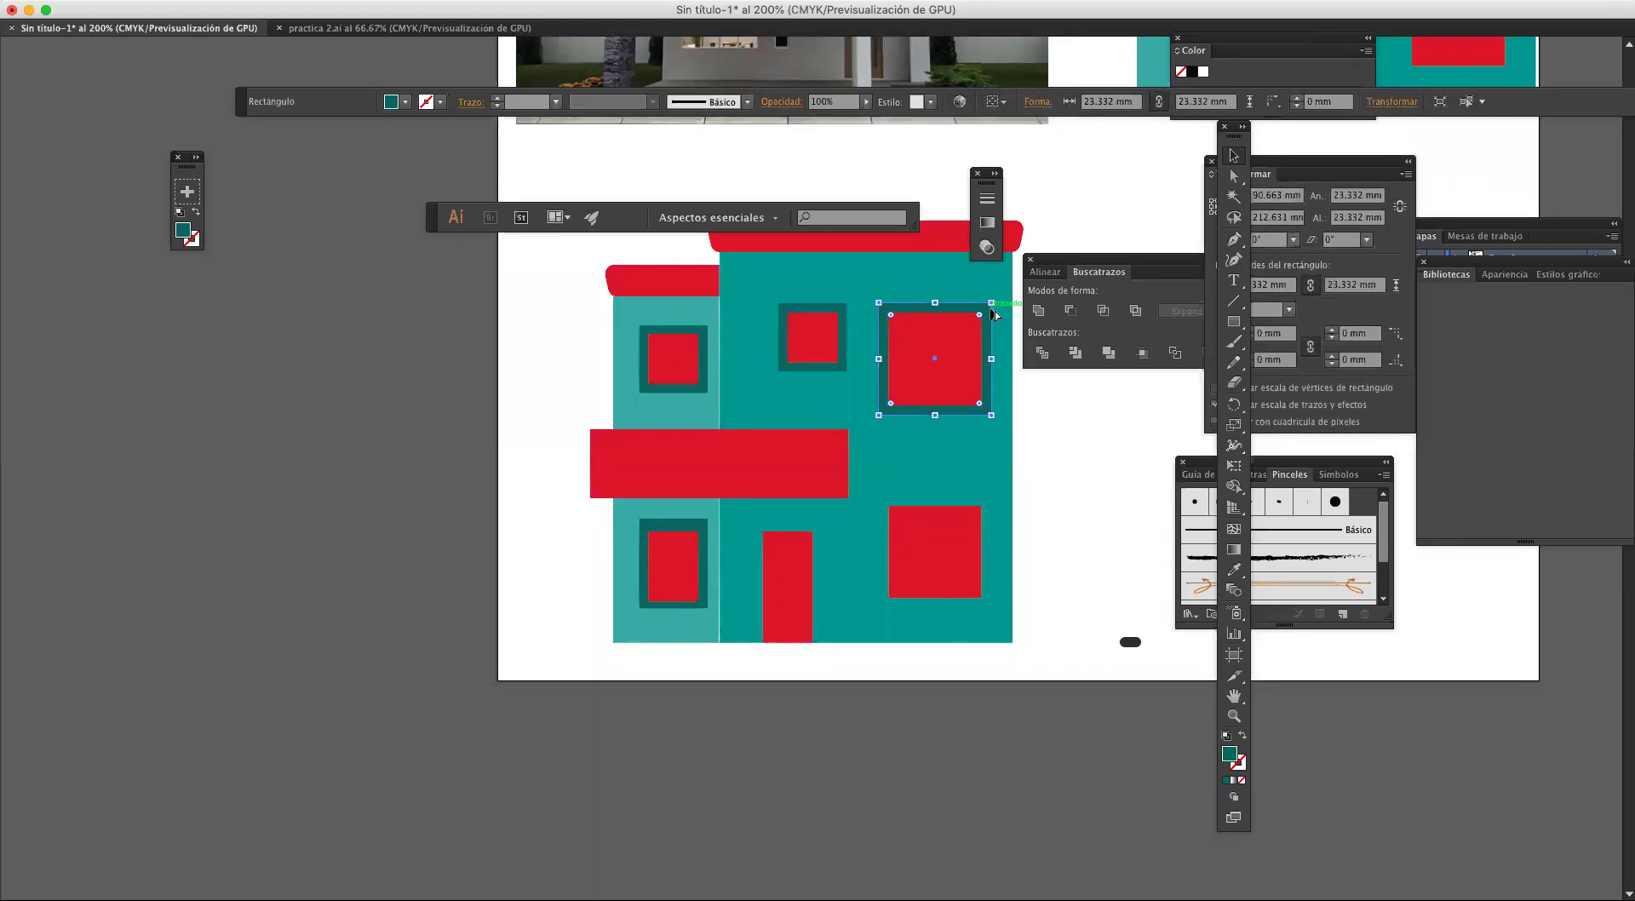
{"action": "left_click_drag", "start_coordinate": [990, 317], "coordinate": [988, 509]}
{"action": "key", "text": "super+minus"}
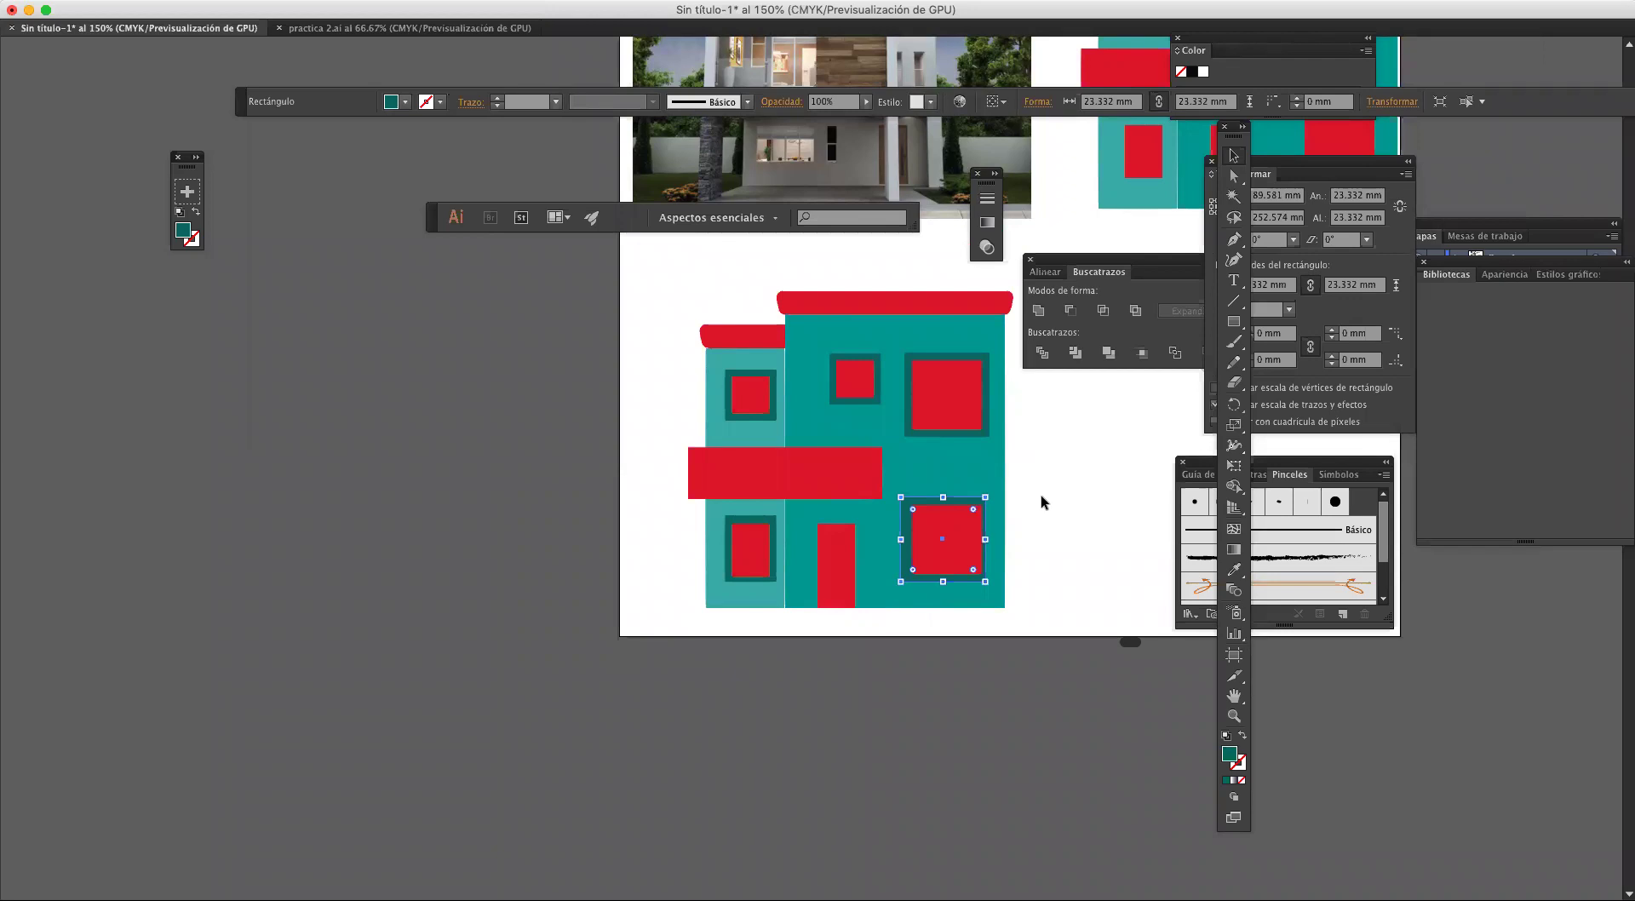
{"action": "scroll", "coordinate": [1042, 503], "scroll_direction": "up", "scroll_amount": 1}
{"action": "key", "text": "Right"}
{"action": "key", "text": "Right"}
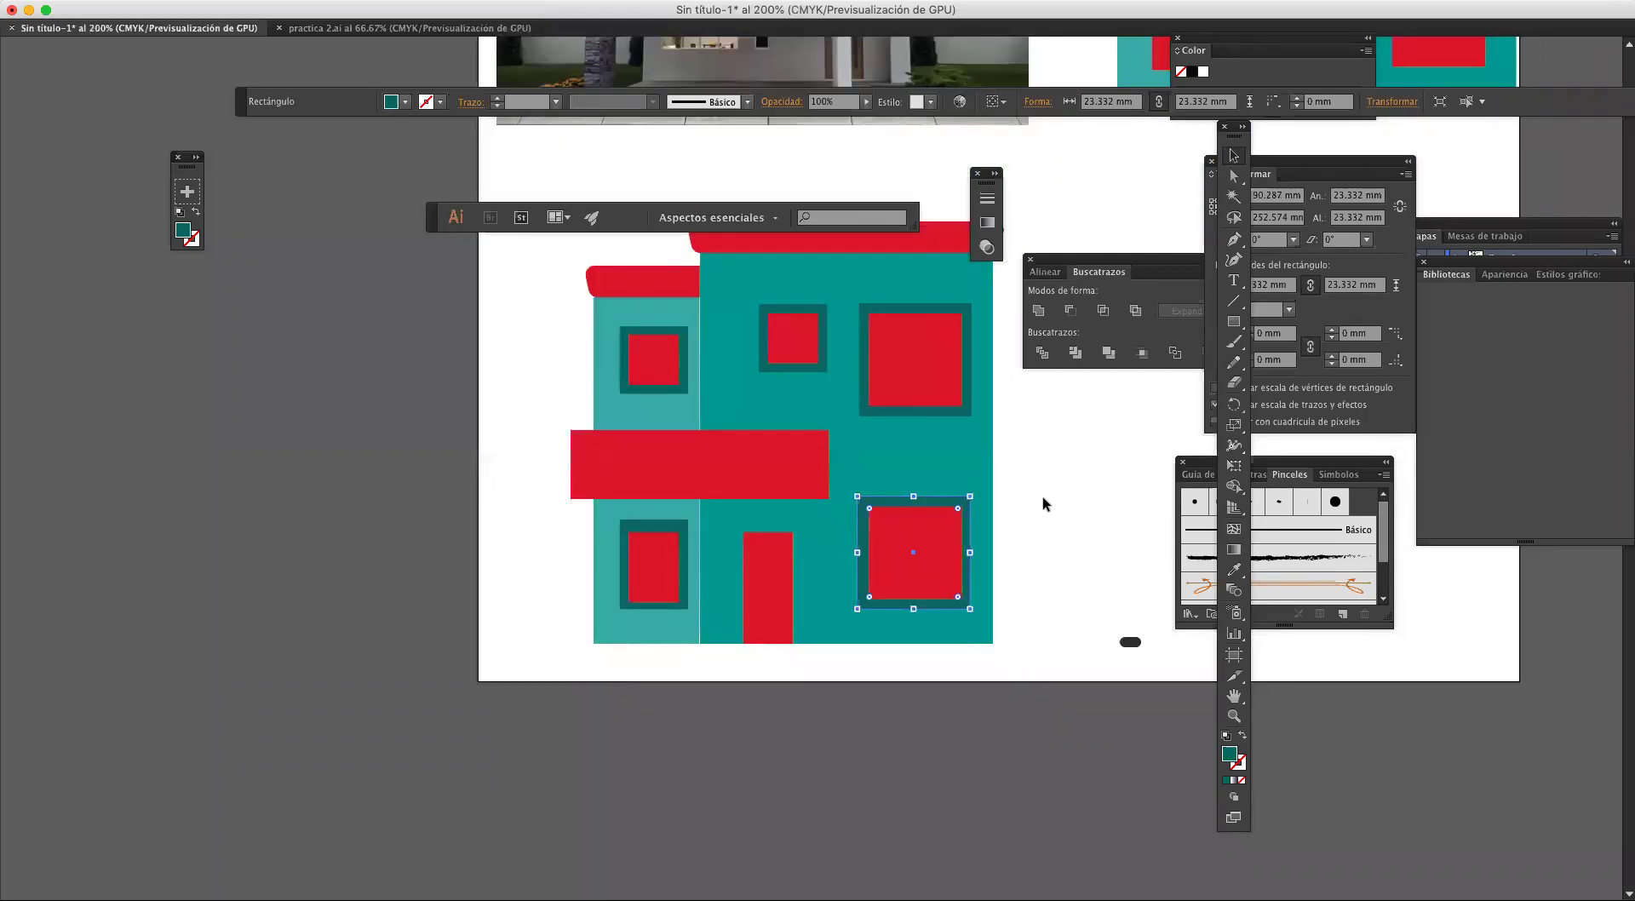
{"action": "left_click", "coordinate": [1045, 503]}
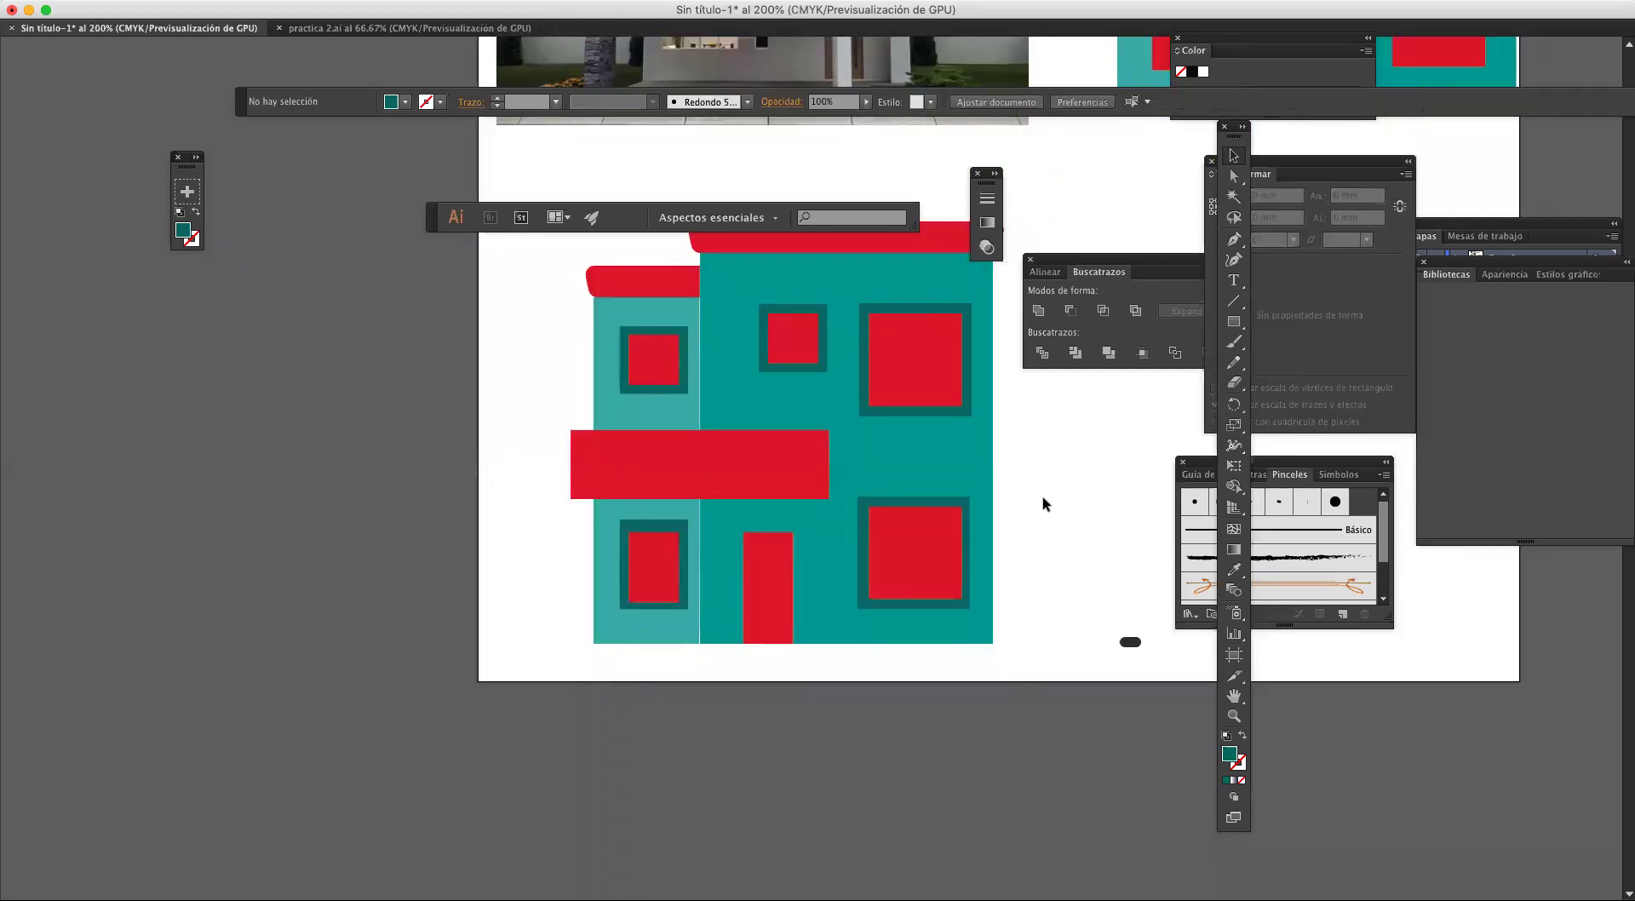
Step: Halve the red canopy's height and add a strip directly beneath it, about 51.2 mm wide and 2.8 mm tall
{"action": "mouse_move", "coordinate": [851, 379]}
{"action": "left_mouse_down"}
{"action": "mouse_move", "coordinate": [783, 721]}
{"action": "mouse_move", "coordinate": [805, 583]}
{"action": "mouse_move", "coordinate": [958, 635]}
{"action": "mouse_move", "coordinate": [900, 677]}
{"action": "mouse_move", "coordinate": [879, 734]}
{"action": "mouse_move", "coordinate": [885, 708]}
{"action": "mouse_move", "coordinate": [853, 703]}
{"action": "mouse_move", "coordinate": [853, 685]}
{"action": "mouse_move", "coordinate": [869, 341]}
{"action": "mouse_move", "coordinate": [852, 664]}
{"action": "mouse_move", "coordinate": [810, 777]}
{"action": "mouse_move", "coordinate": [838, 751]}
{"action": "mouse_move", "coordinate": [891, 449]}
{"action": "mouse_move", "coordinate": [885, 342]}
{"action": "left_mouse_up"}
{"action": "scroll", "coordinate": [784, 721], "scroll_direction": "up", "scroll_amount": 6}
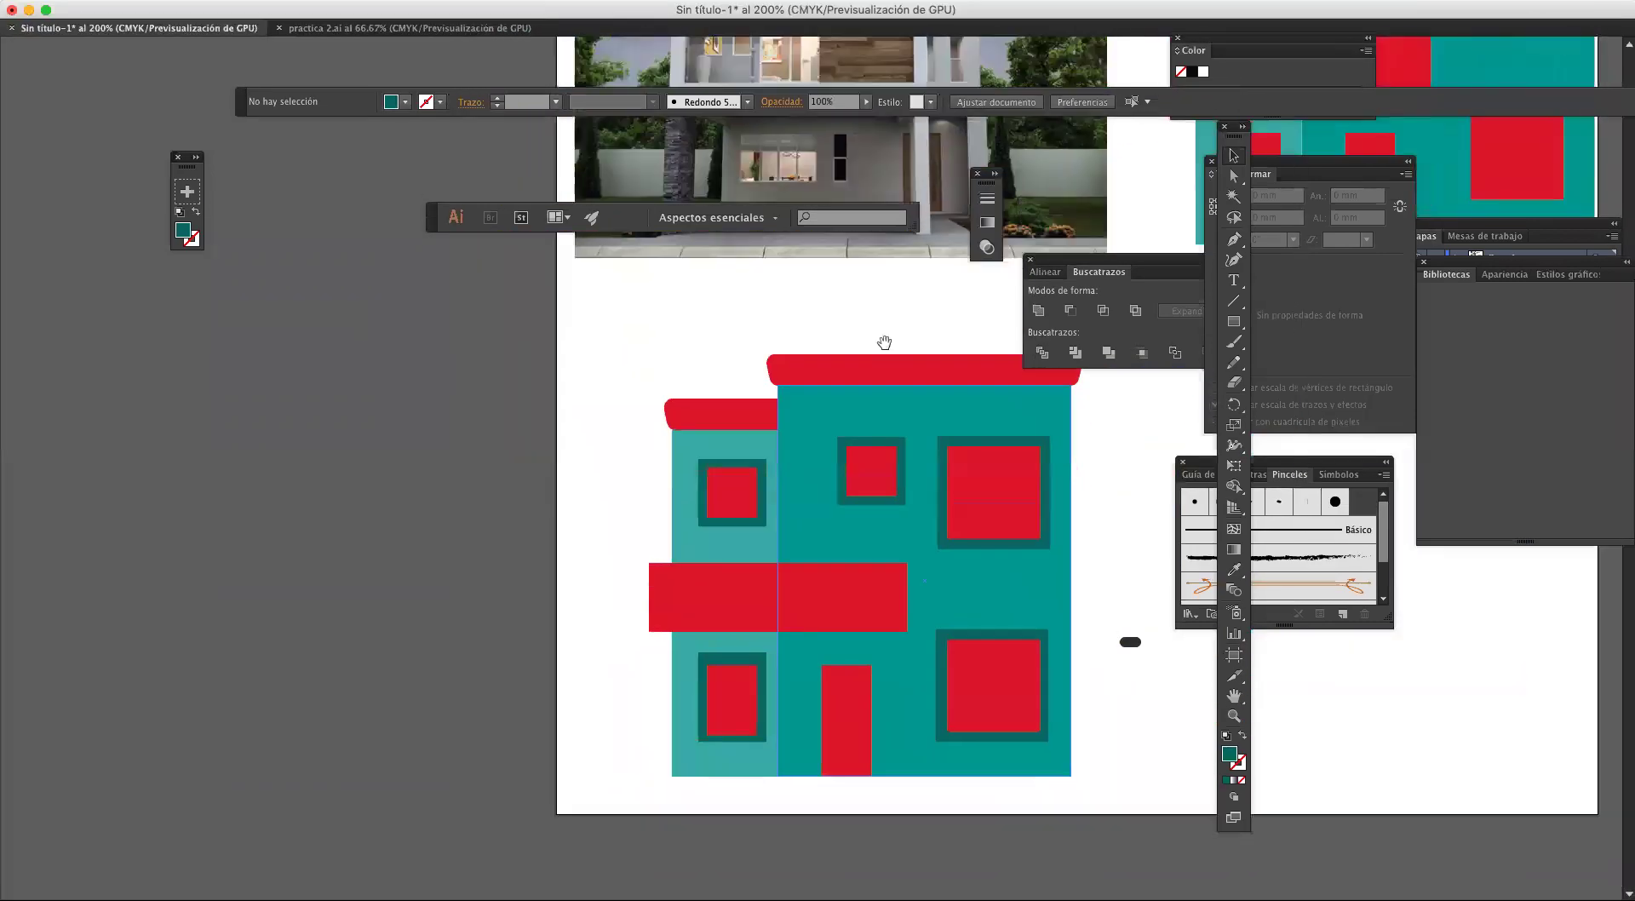
{"action": "left_click", "coordinate": [778, 632]}
{"action": "left_click_drag", "start_coordinate": [778, 631], "coordinate": [663, 614]}
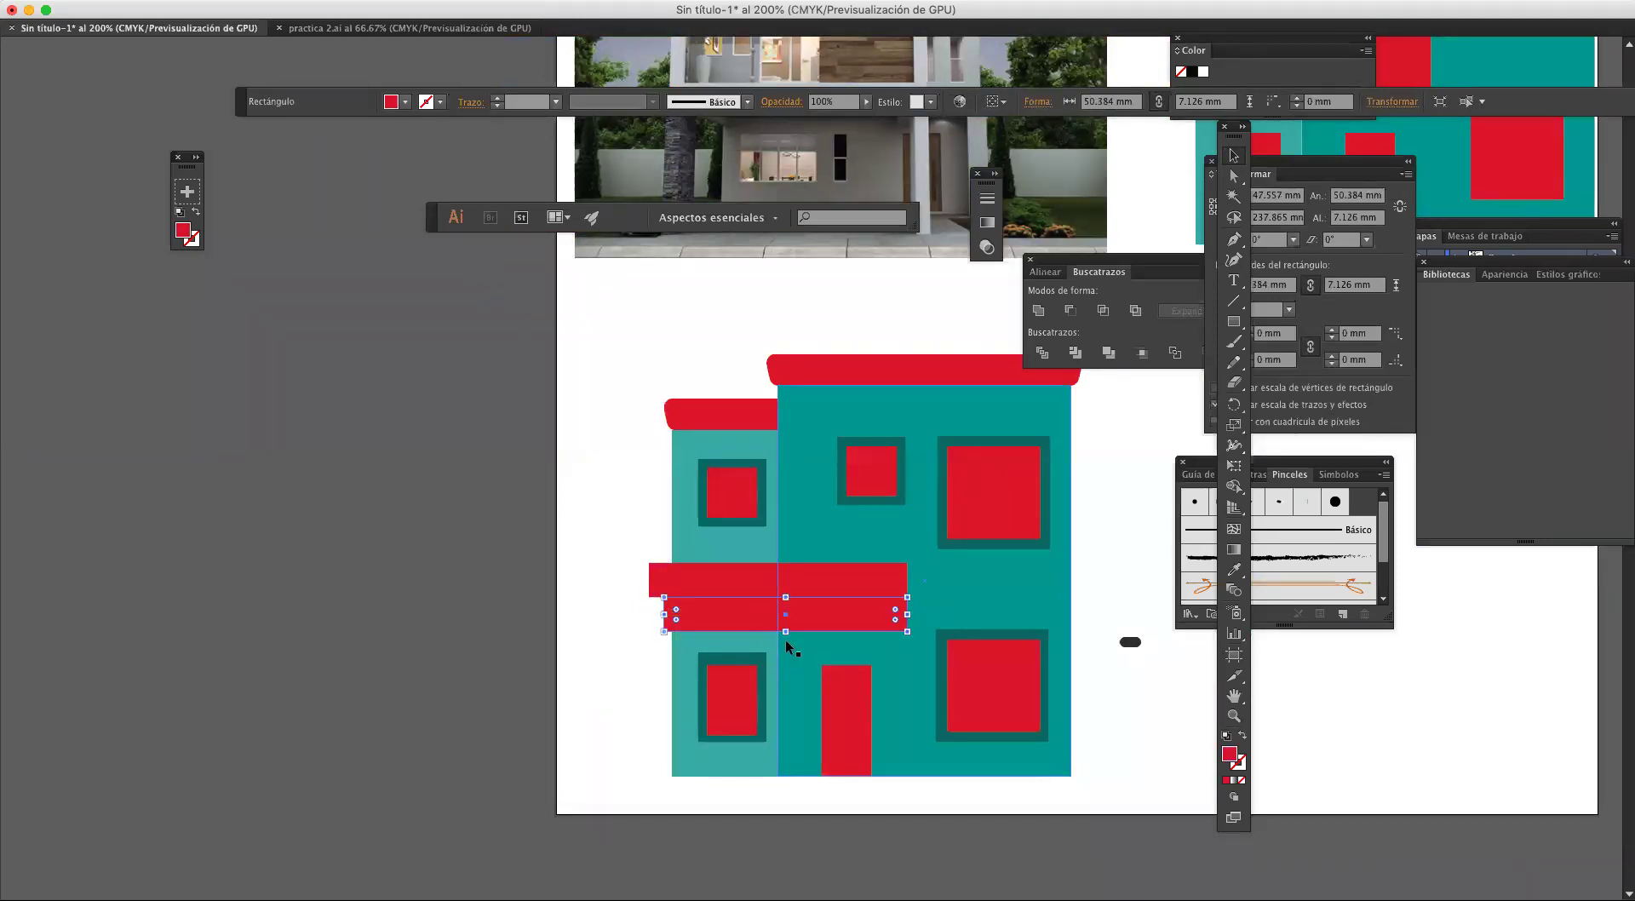
{"action": "left_click_drag", "start_coordinate": [785, 632], "coordinate": [789, 611]}
{"action": "left_click_drag", "start_coordinate": [667, 606], "coordinate": [663, 606]}
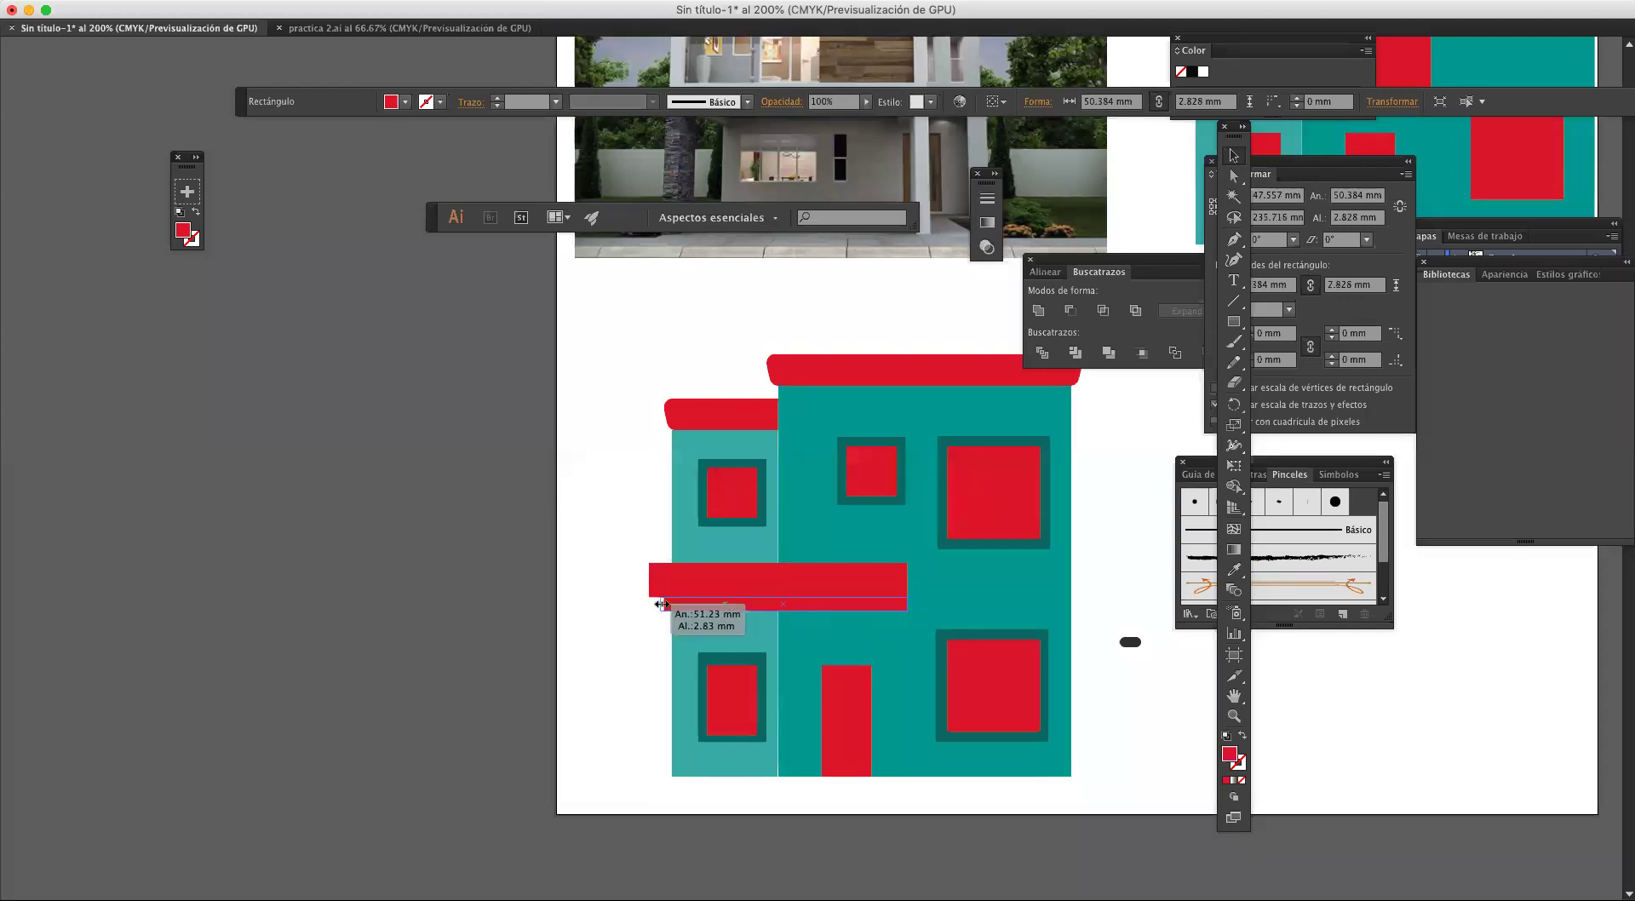
Step: Stack two more 2.8 mm tall strips beneath the canopy, the second about 48.7 mm wide and the third stepped in further
{"action": "mouse_move", "coordinate": [821, 532]}
{"action": "left_mouse_down"}
{"action": "mouse_move", "coordinate": [810, 861]}
{"action": "mouse_move", "coordinate": [787, 890]}
{"action": "mouse_move", "coordinate": [930, 502]}
{"action": "left_mouse_up"}
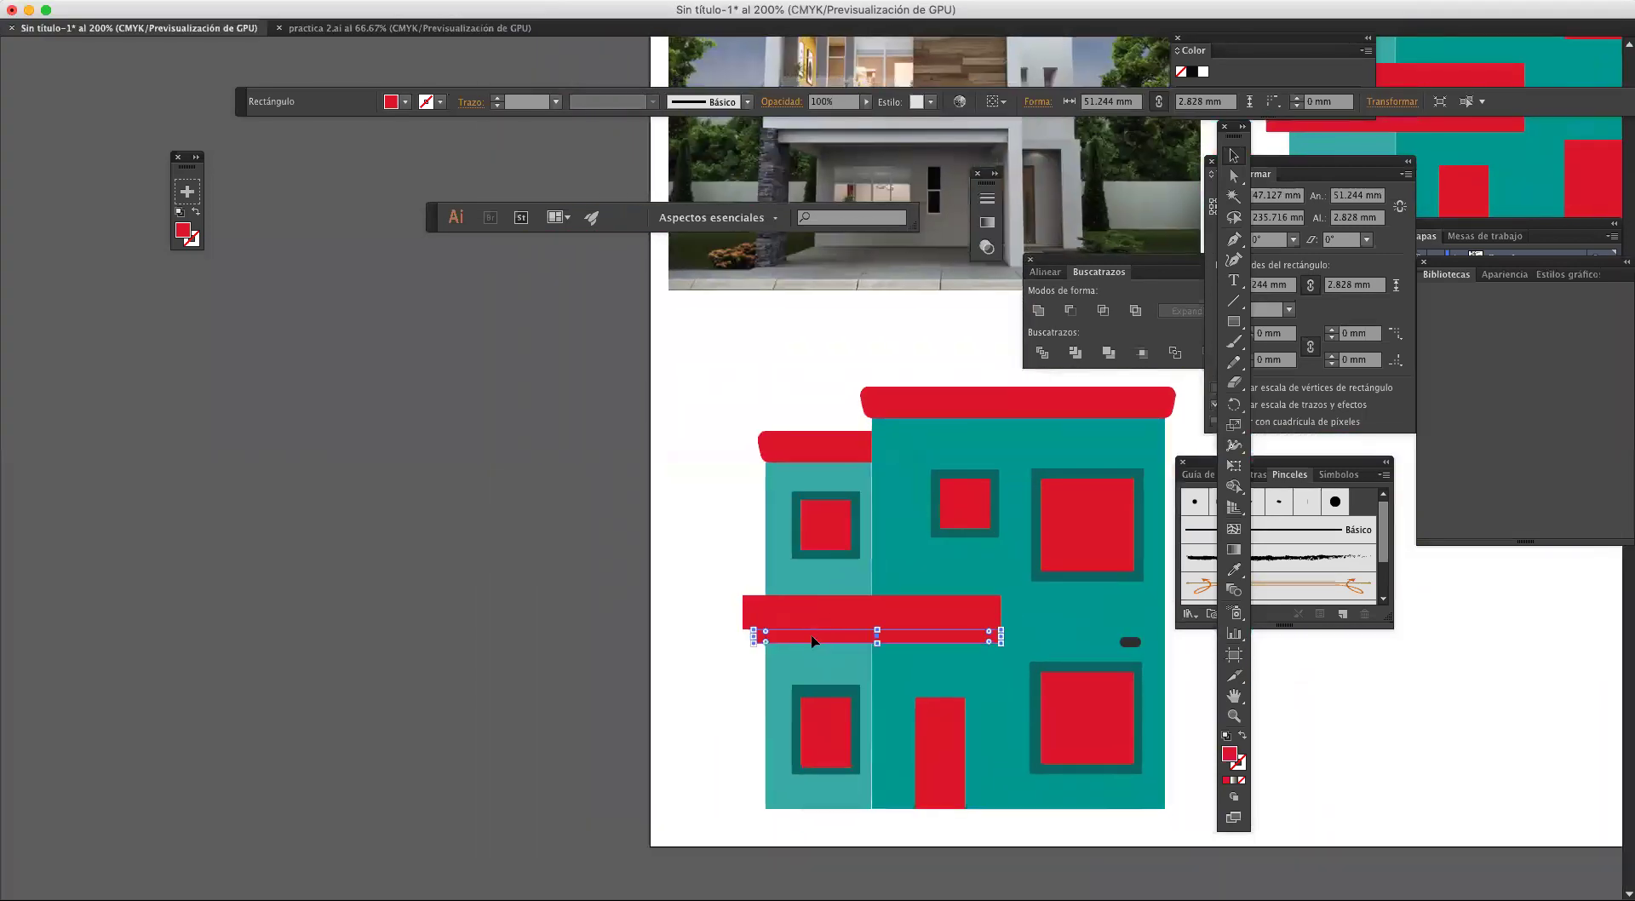
{"action": "left_click_drag", "start_coordinate": [816, 637], "coordinate": [767, 652]}
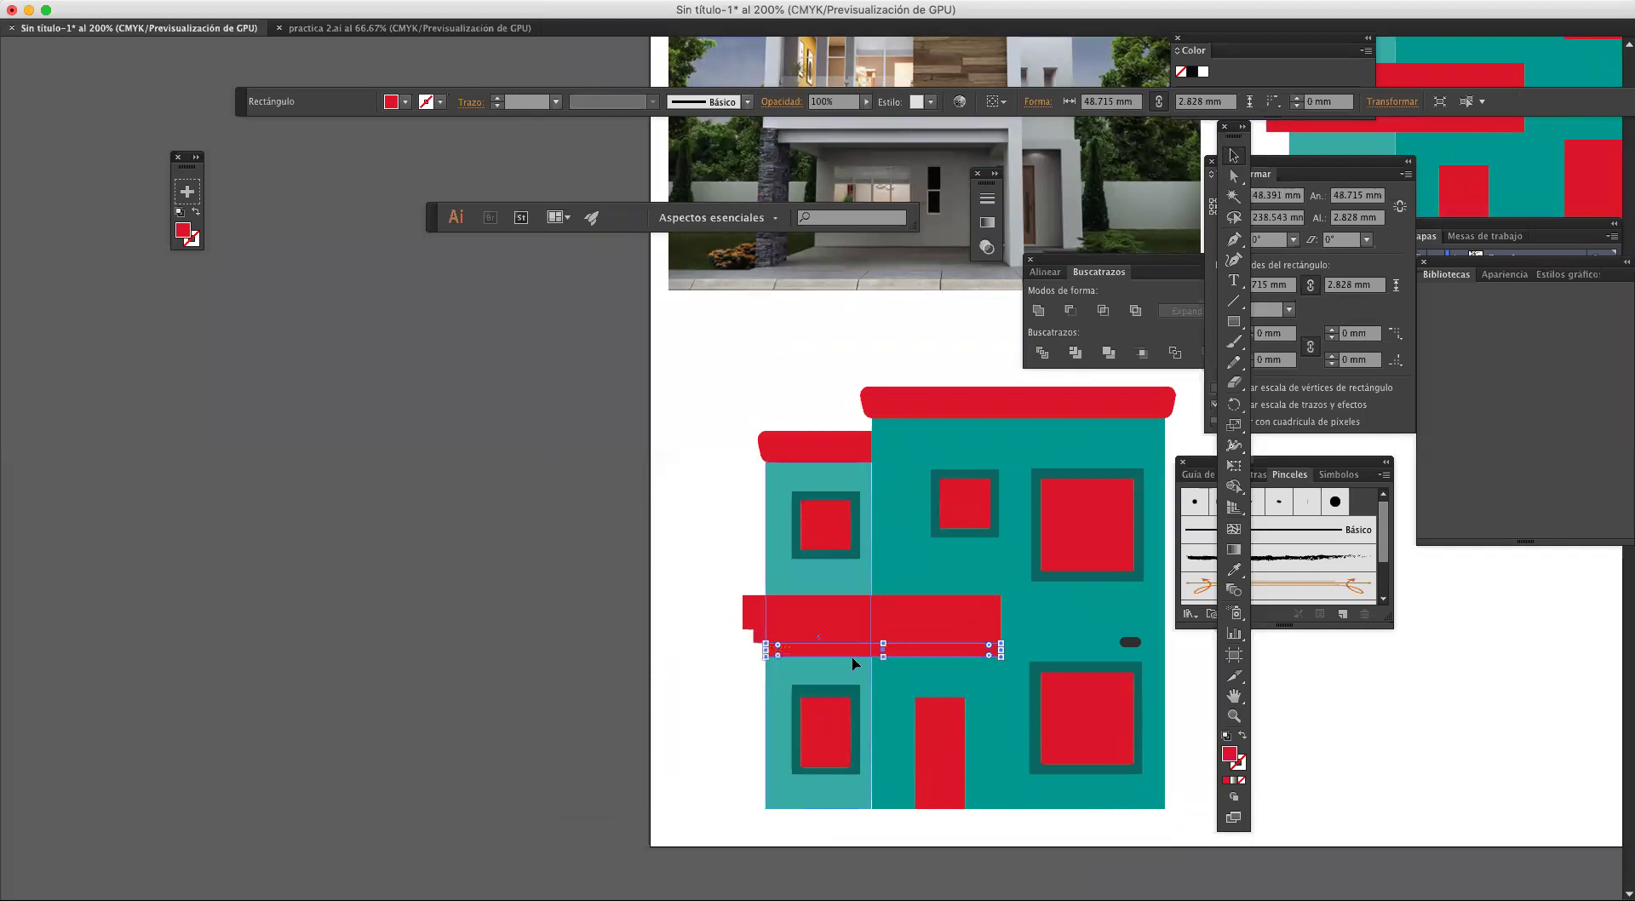
{"action": "left_click", "coordinate": [801, 652]}
{"action": "key", "text": "ctrl+v"}
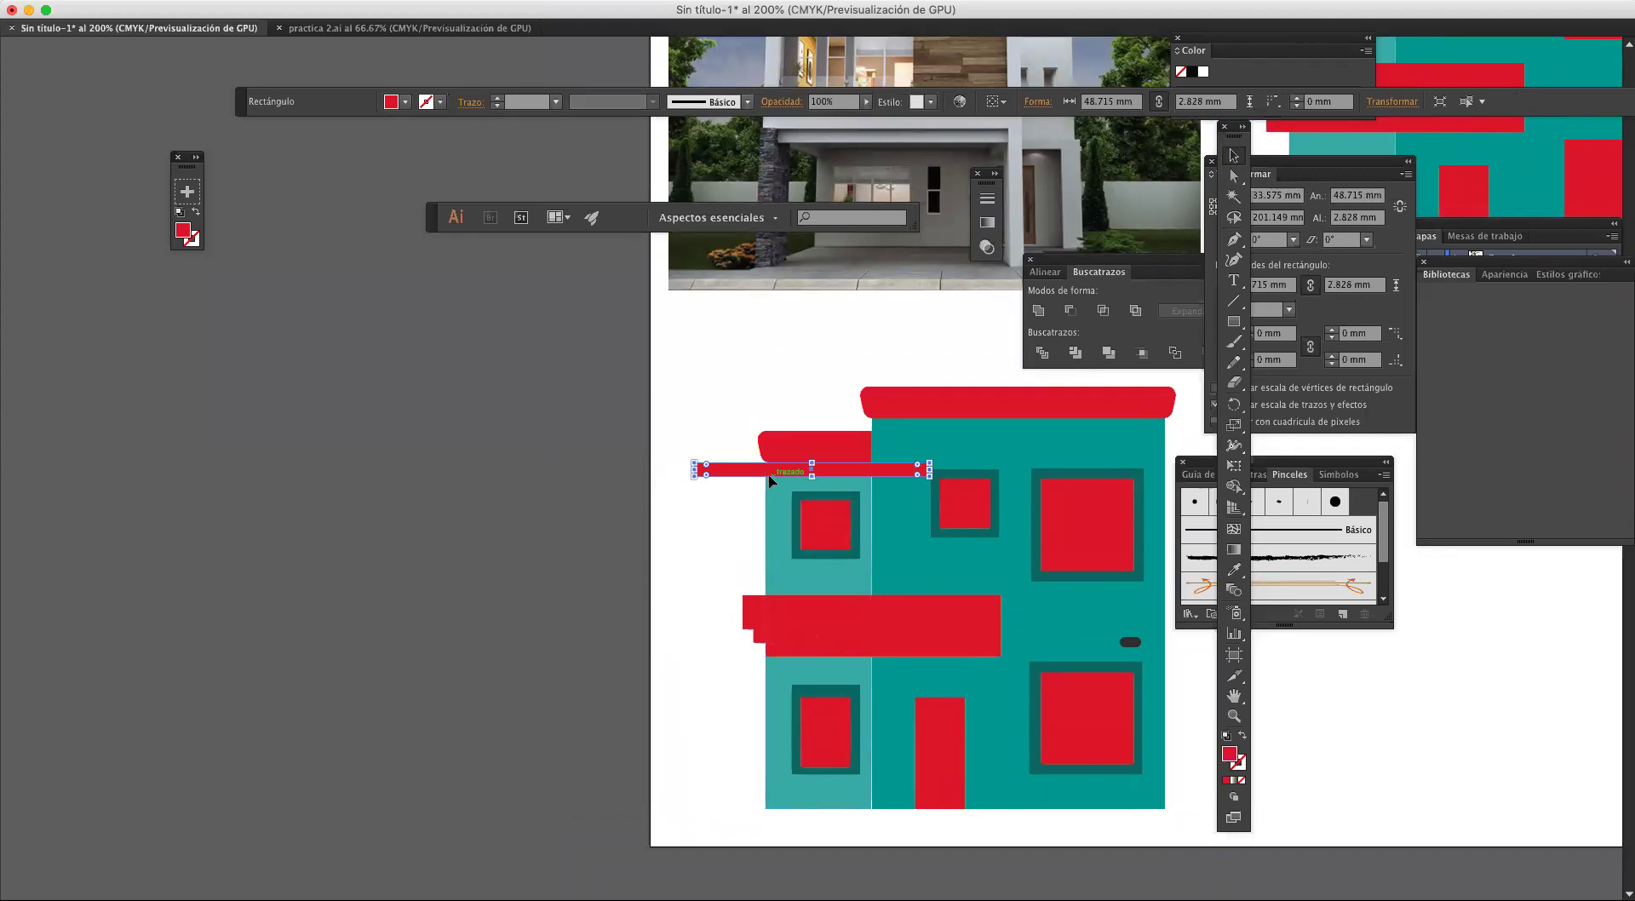
{"action": "left_click_drag", "start_coordinate": [770, 483], "coordinate": [766, 663]}
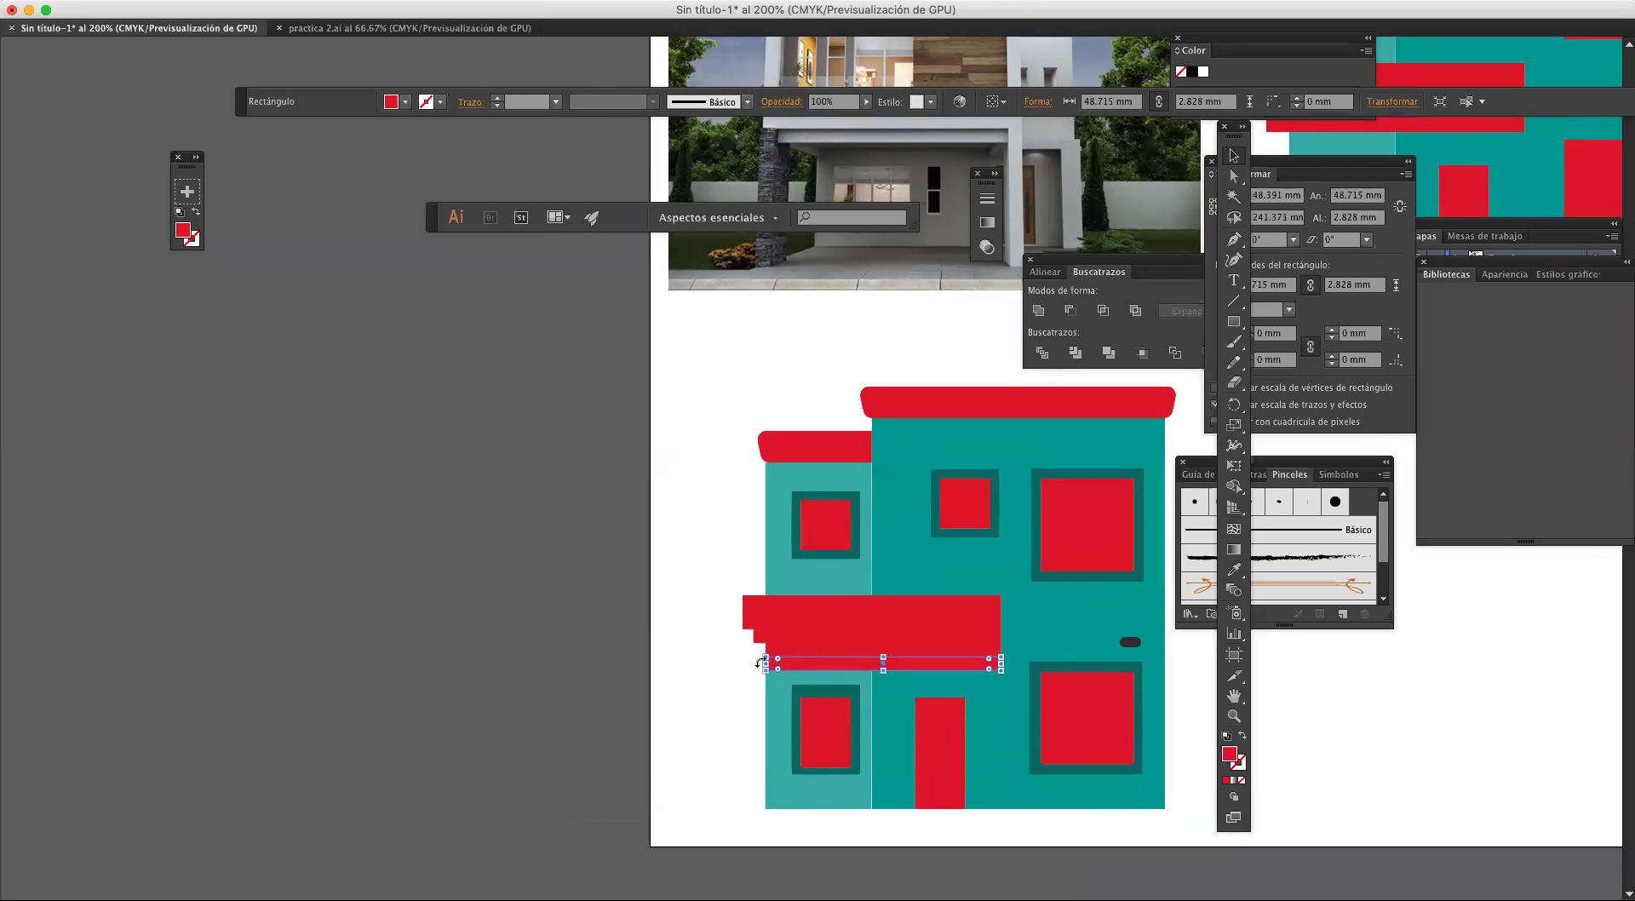
{"action": "left_click_drag", "start_coordinate": [766, 665], "coordinate": [776, 664]}
{"action": "left_click", "coordinate": [742, 669]}
Step: Recolor the three strips under the canopy with the dark teal sampled from the window frame
{"action": "left_click", "coordinate": [789, 642]}
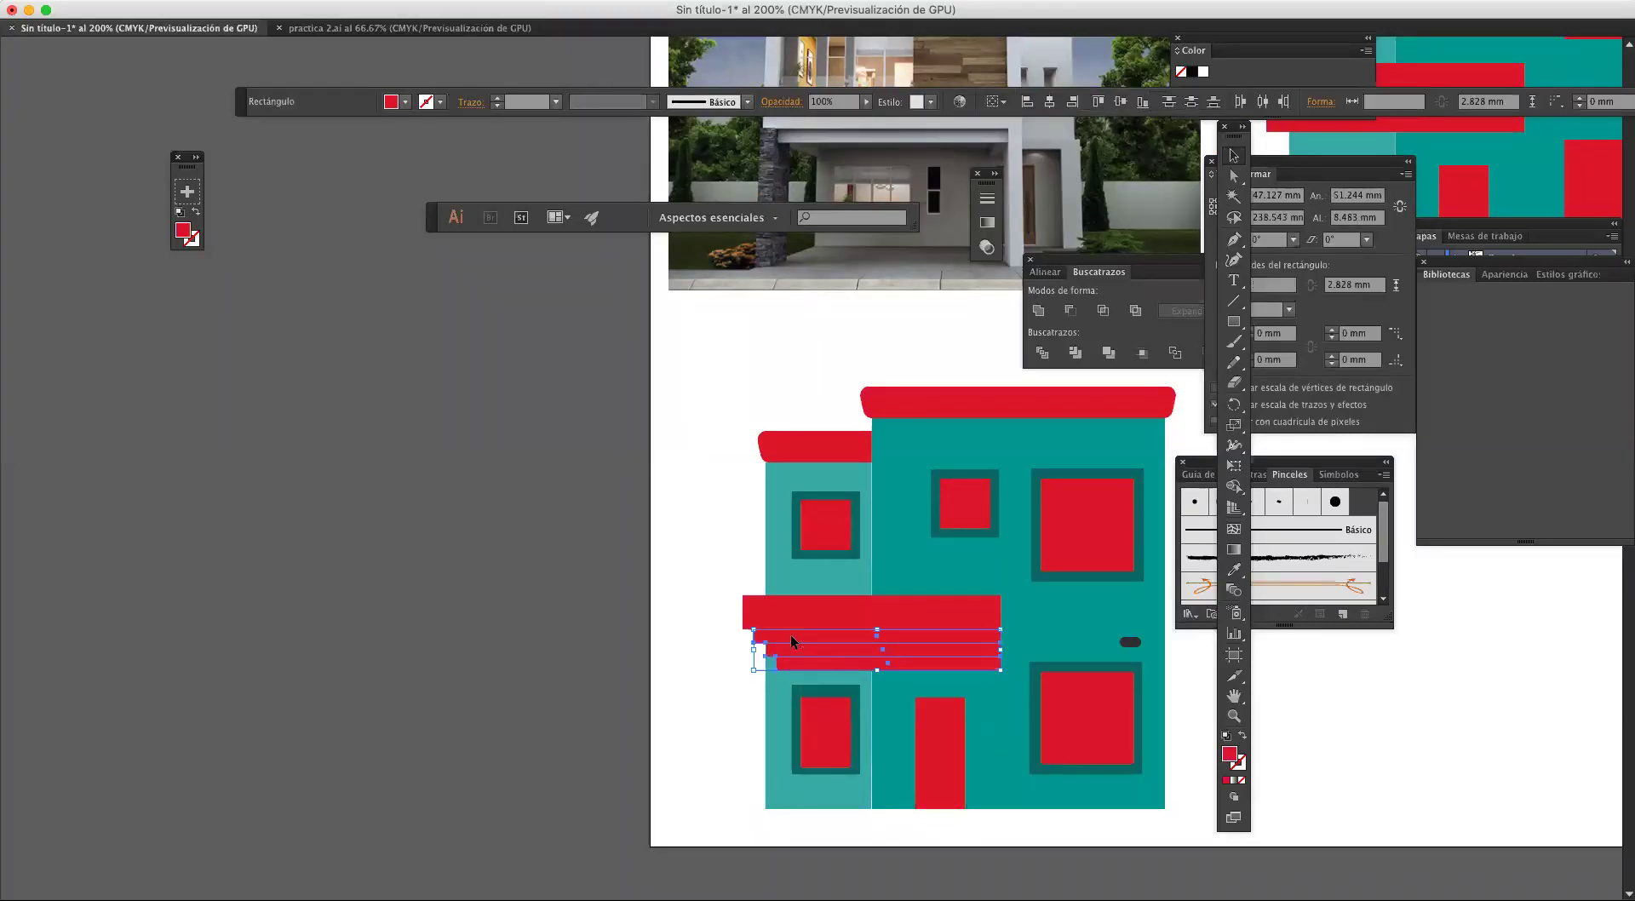
{"action": "key", "text": "i"}
{"action": "left_click", "coordinate": [826, 770]}
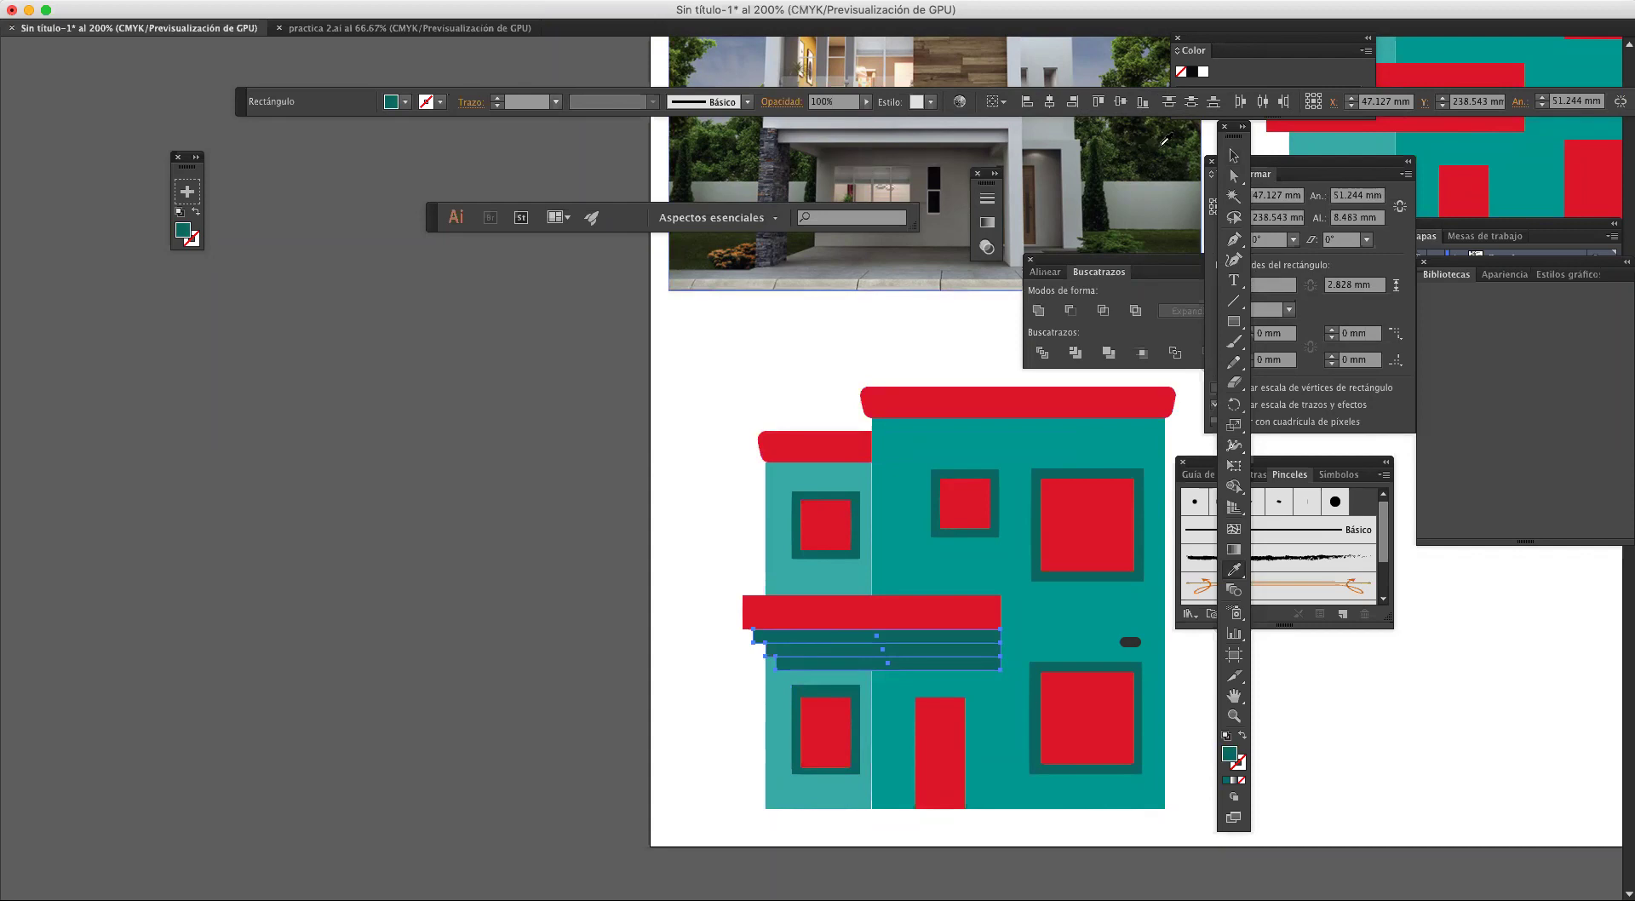
{"action": "left_click", "coordinate": [1235, 156]}
{"action": "left_click", "coordinate": [692, 560]}
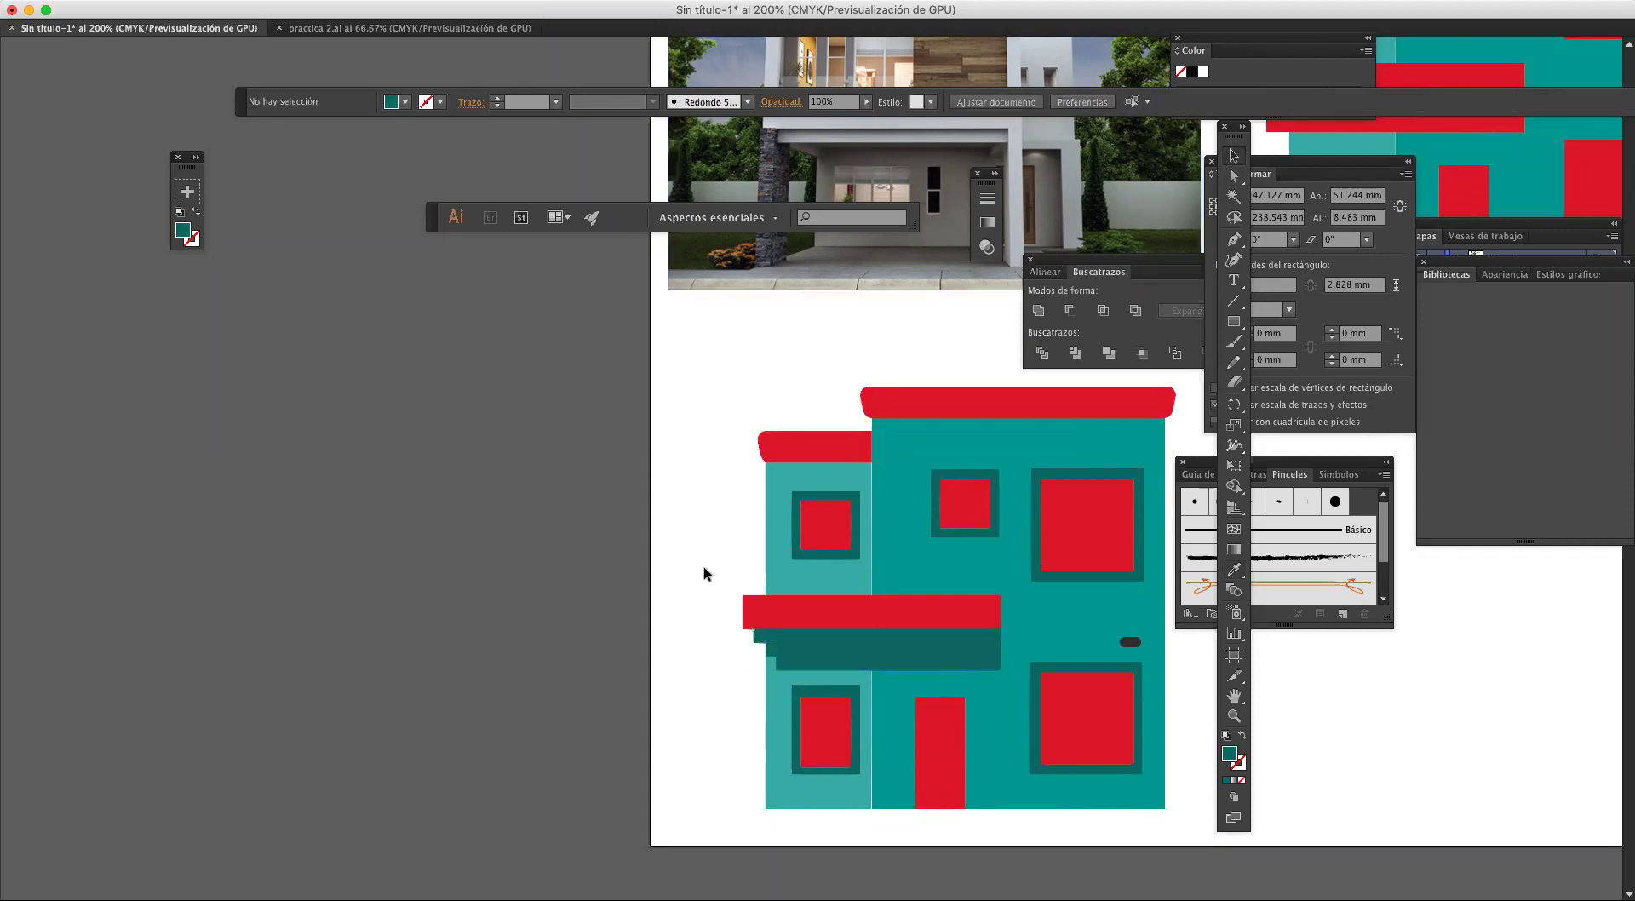
Step: Nudge the frame of the narrow block's lower window slightly down to centre it behind the window
{"action": "left_click", "coordinate": [850, 773]}
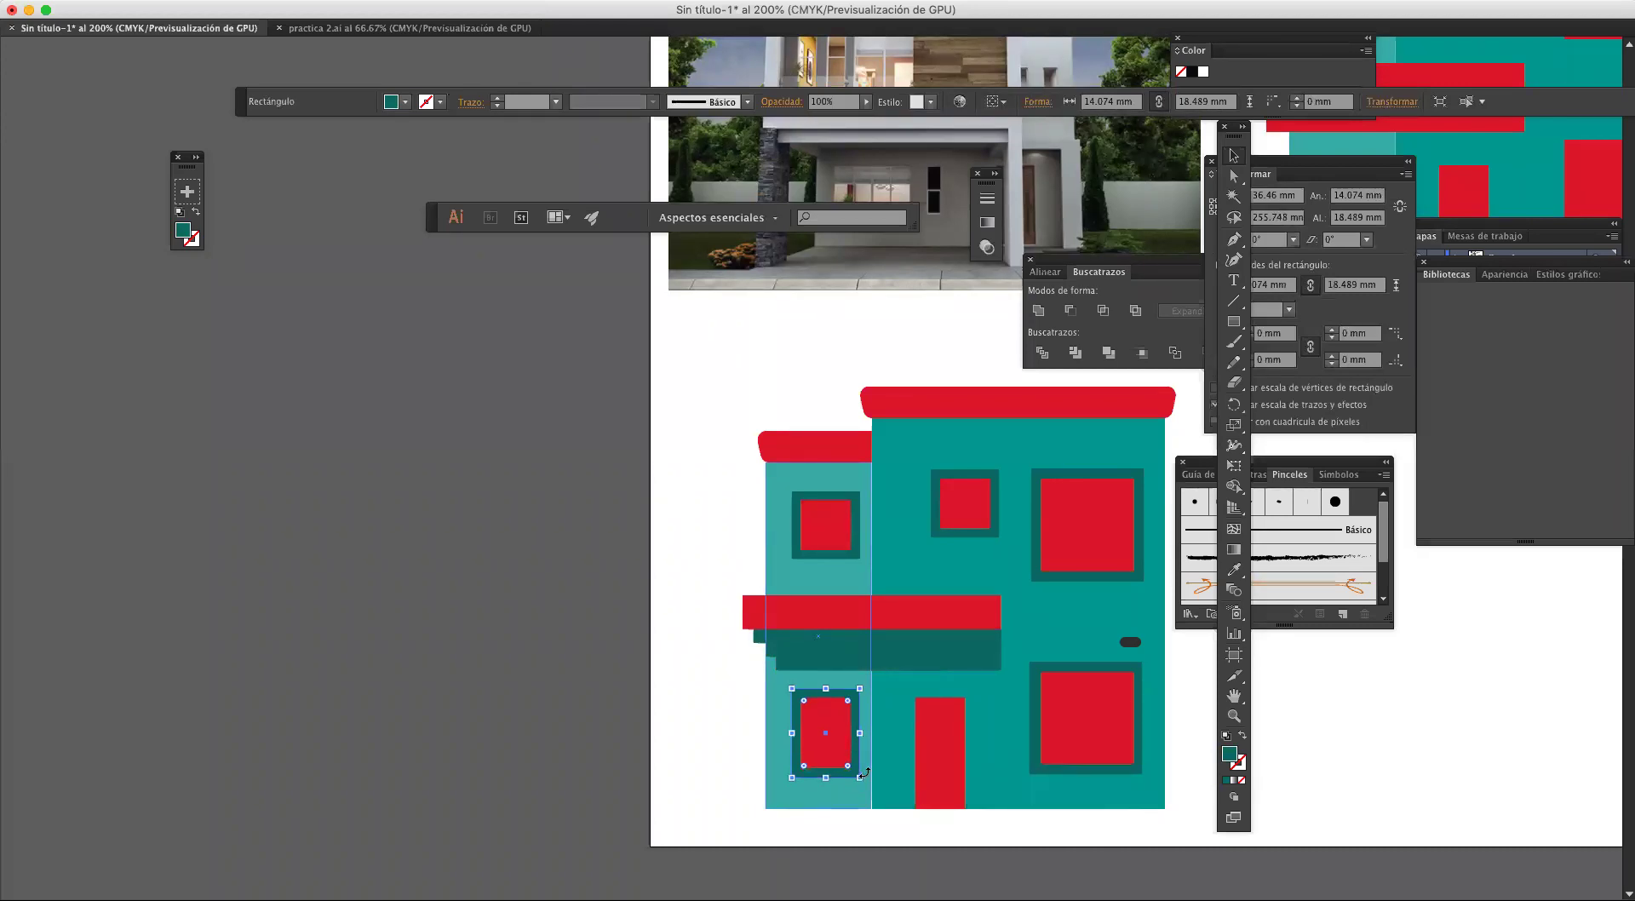
{"action": "left_click", "coordinate": [690, 700]}
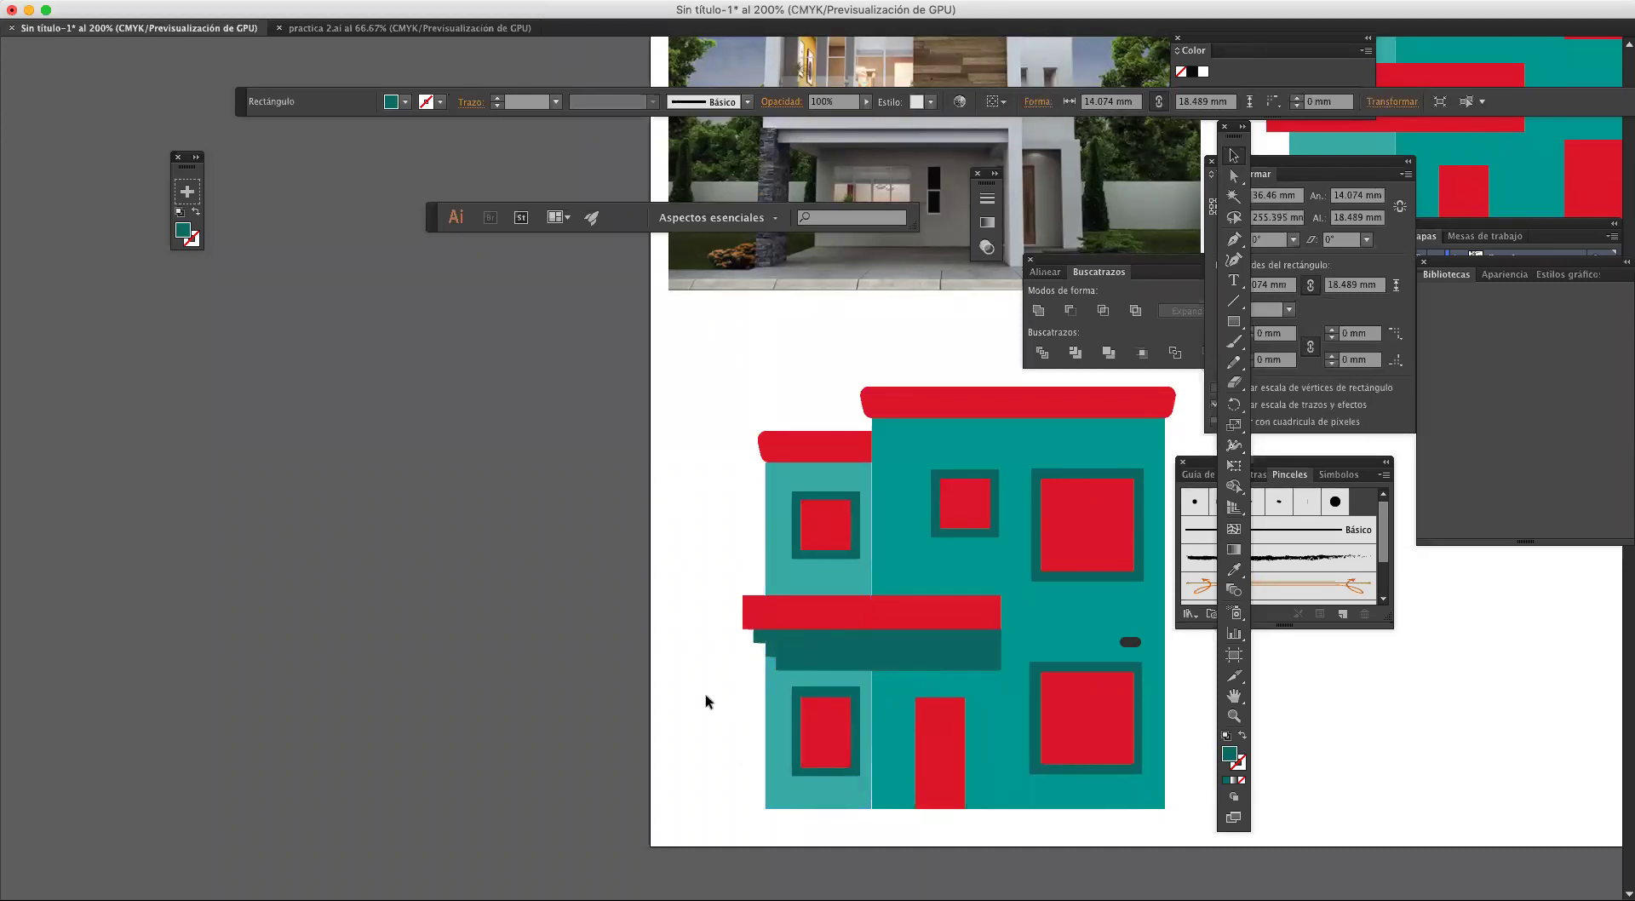
Step: Recolor the middle strip under the canopy with the main wall's teal, darkened to 3F8E86
{"action": "left_click", "coordinate": [871, 648]}
{"action": "left_click", "coordinate": [1061, 615]}
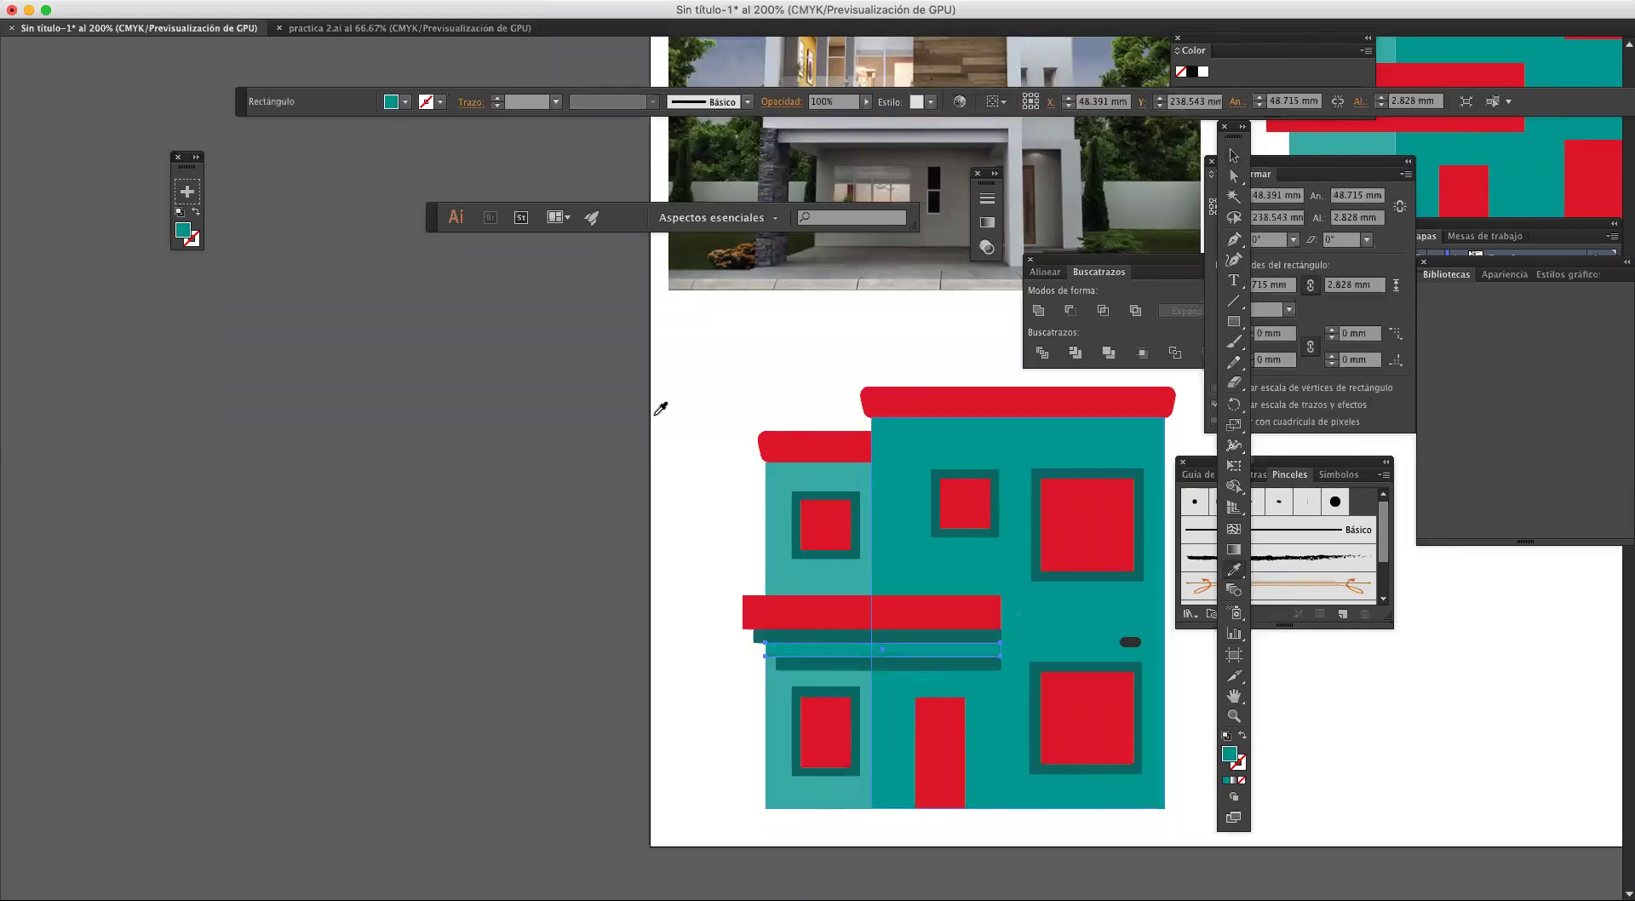
{"action": "double_click", "coordinate": [184, 230]}
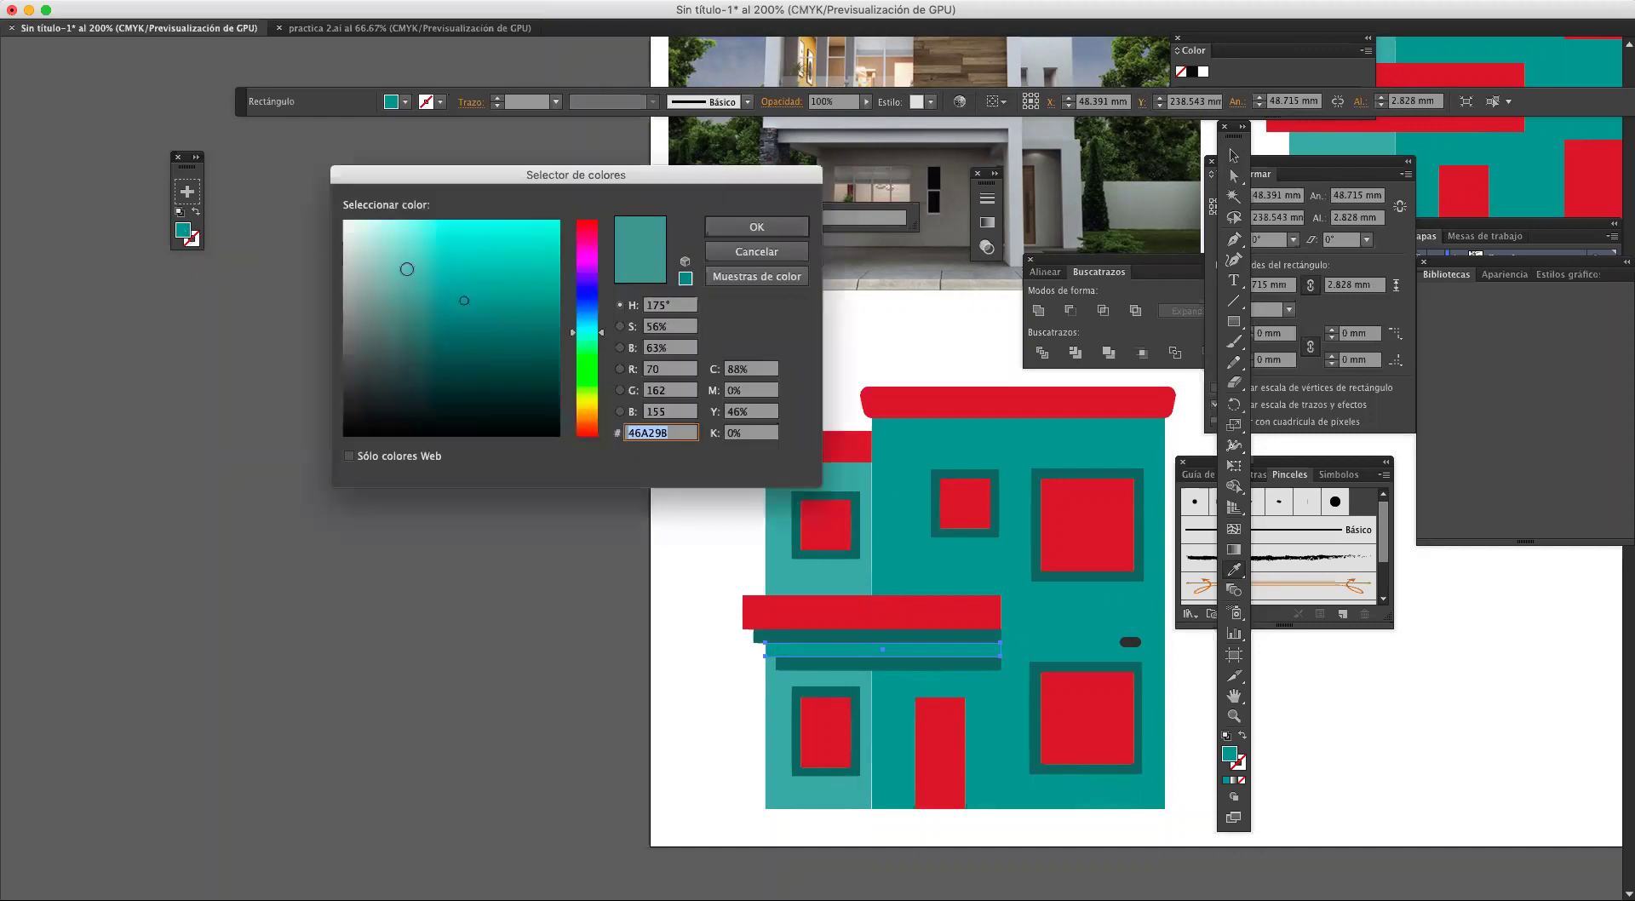
{"action": "left_click", "coordinate": [465, 315]}
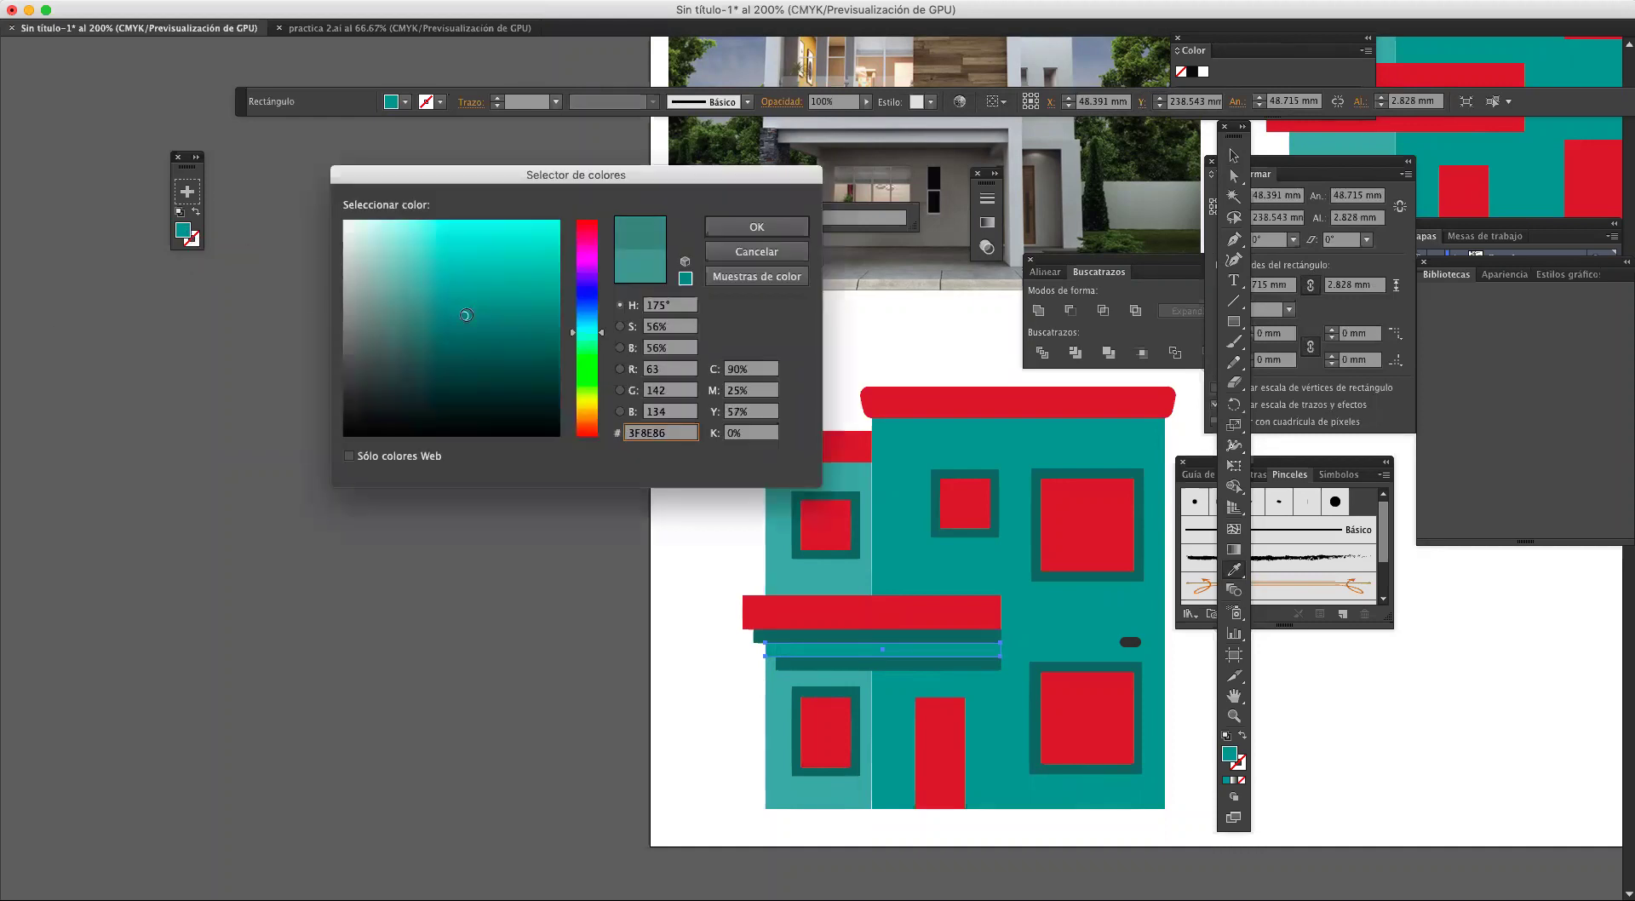
{"action": "left_click", "coordinate": [720, 230]}
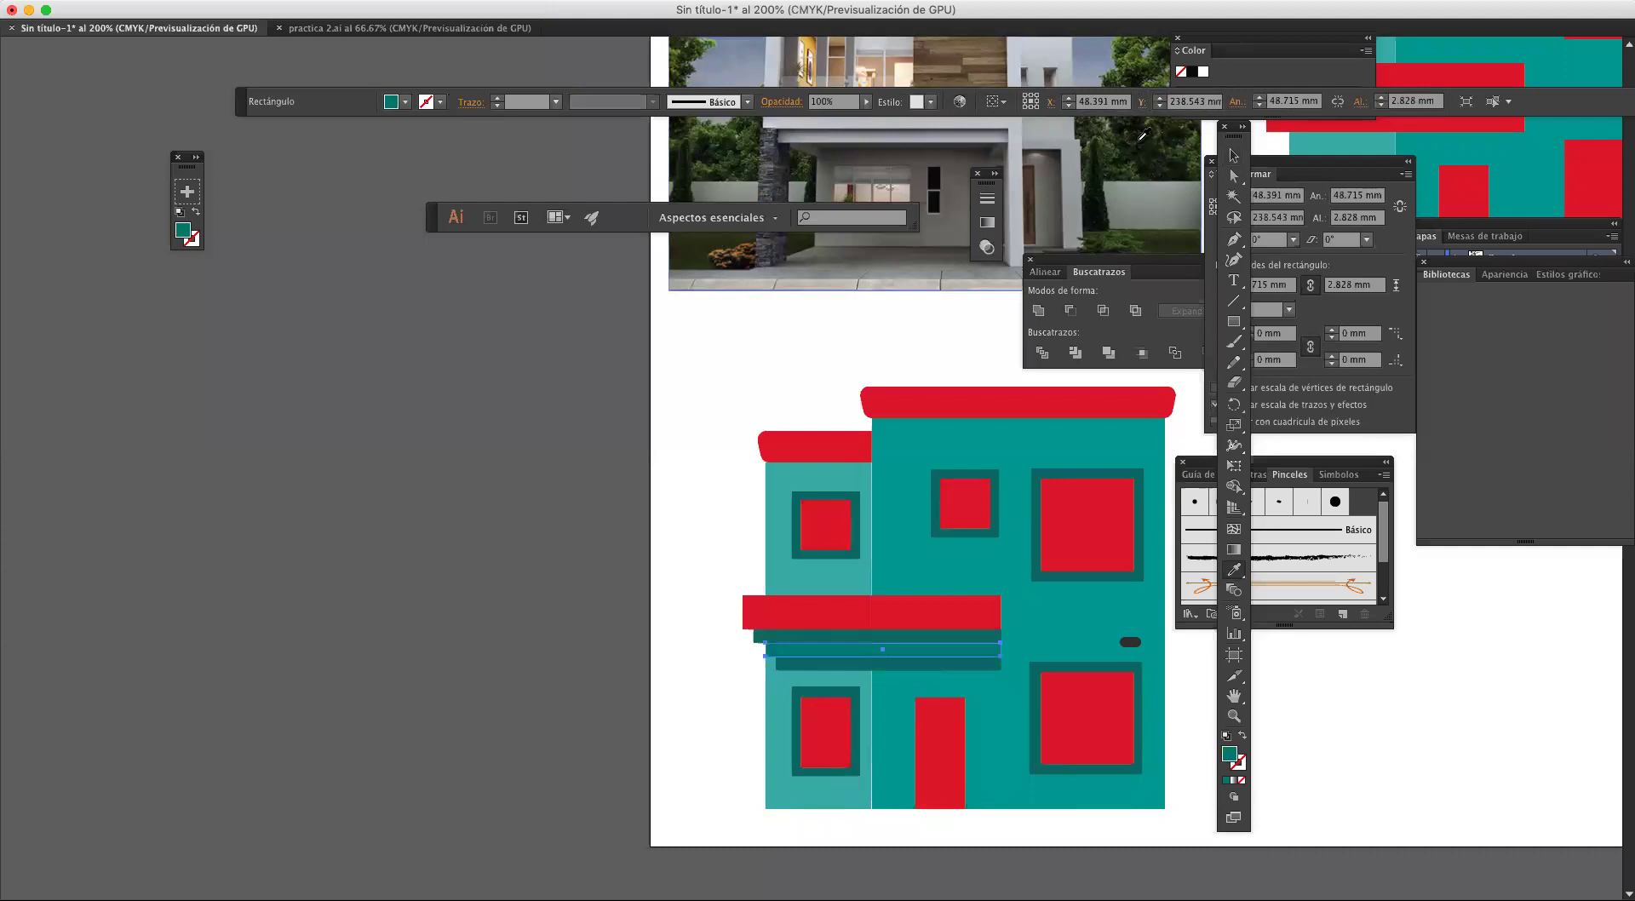
{"action": "left_click", "coordinate": [1233, 155]}
{"action": "left_click", "coordinate": [627, 383]}
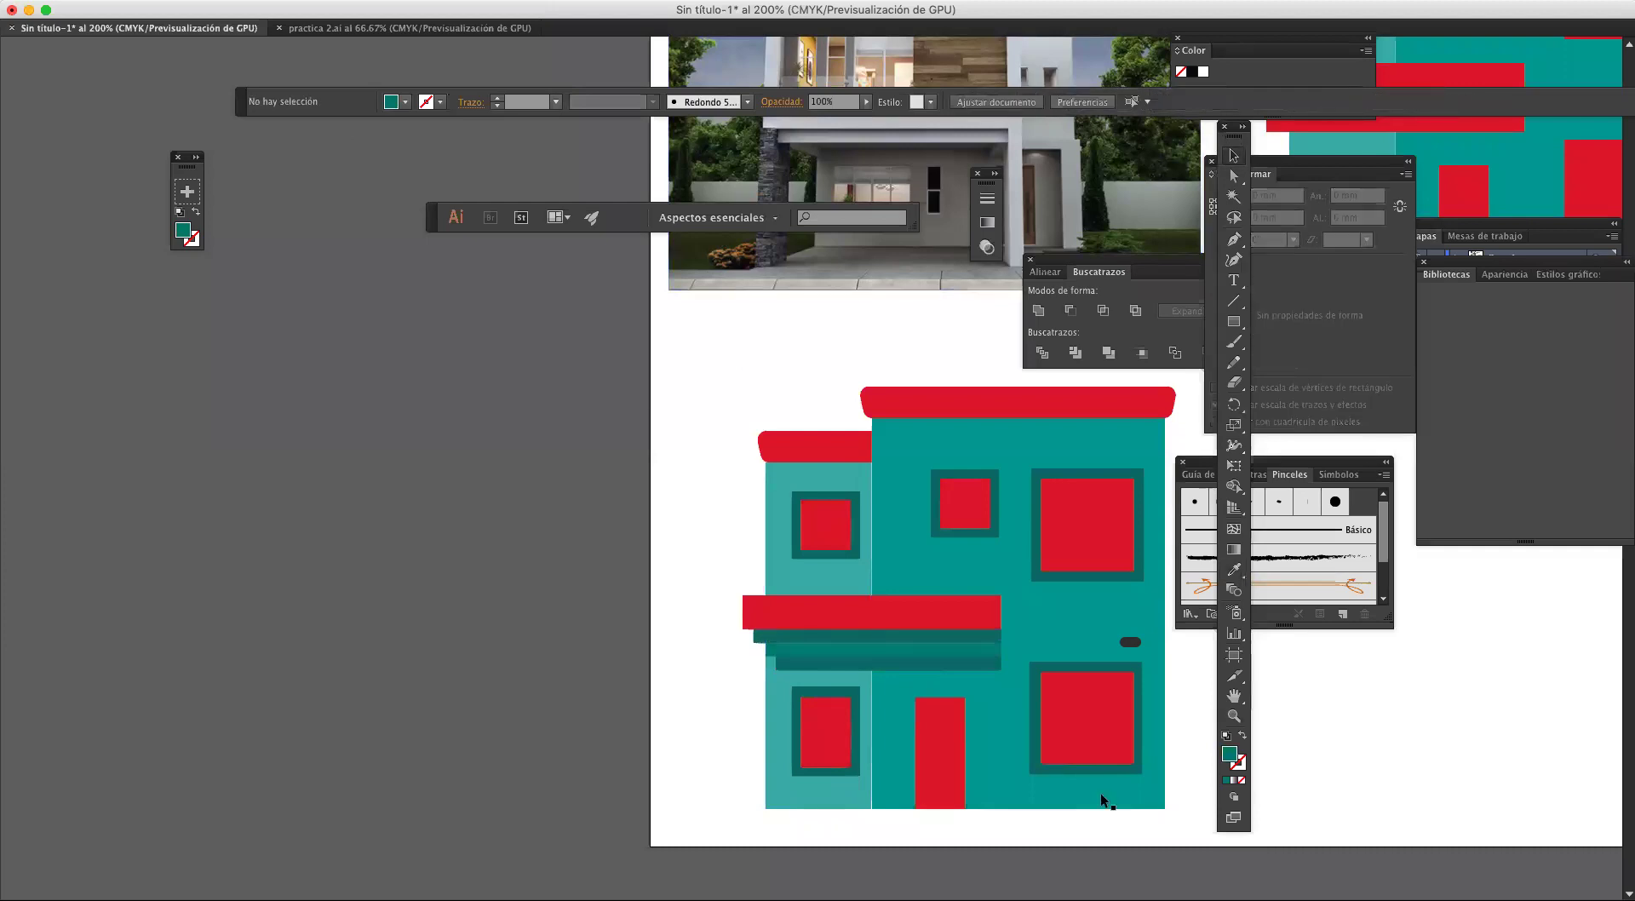
Step: Compress the three strips under the canopy together from below to about two thirds of their combined height
{"action": "left_click", "coordinate": [908, 662]}
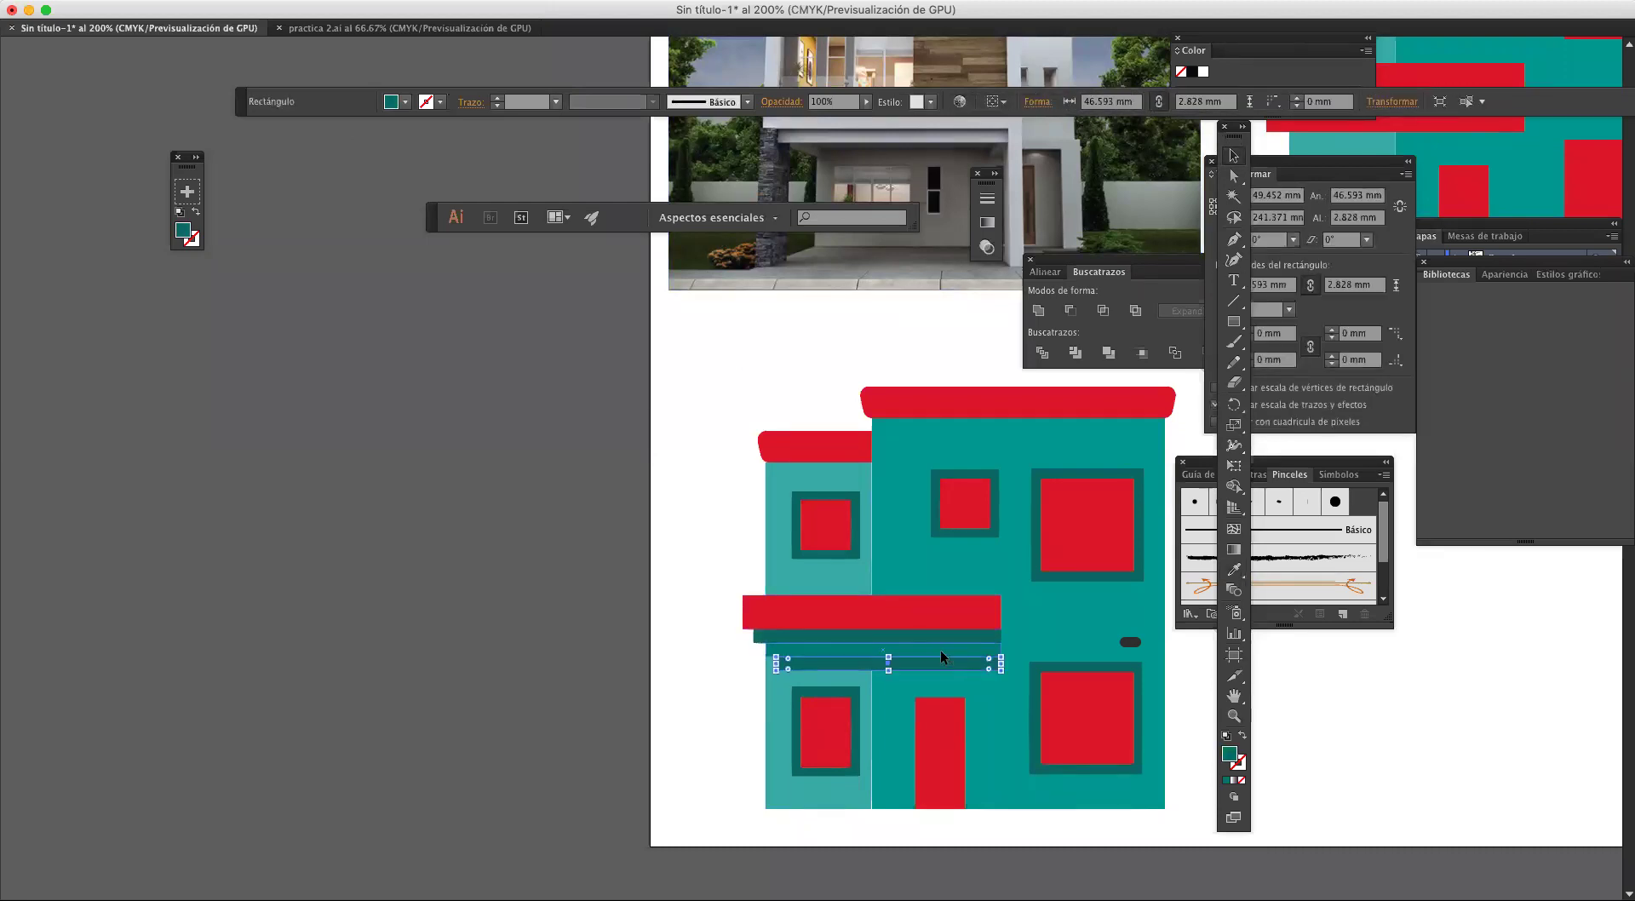
{"action": "left_click", "coordinate": [940, 651], "text": "shift"}
{"action": "left_click", "coordinate": [956, 631], "text": "shift"}
{"action": "left_click_drag", "start_coordinate": [877, 668], "coordinate": [818, 657]}
{"action": "left_click", "coordinate": [718, 649]}
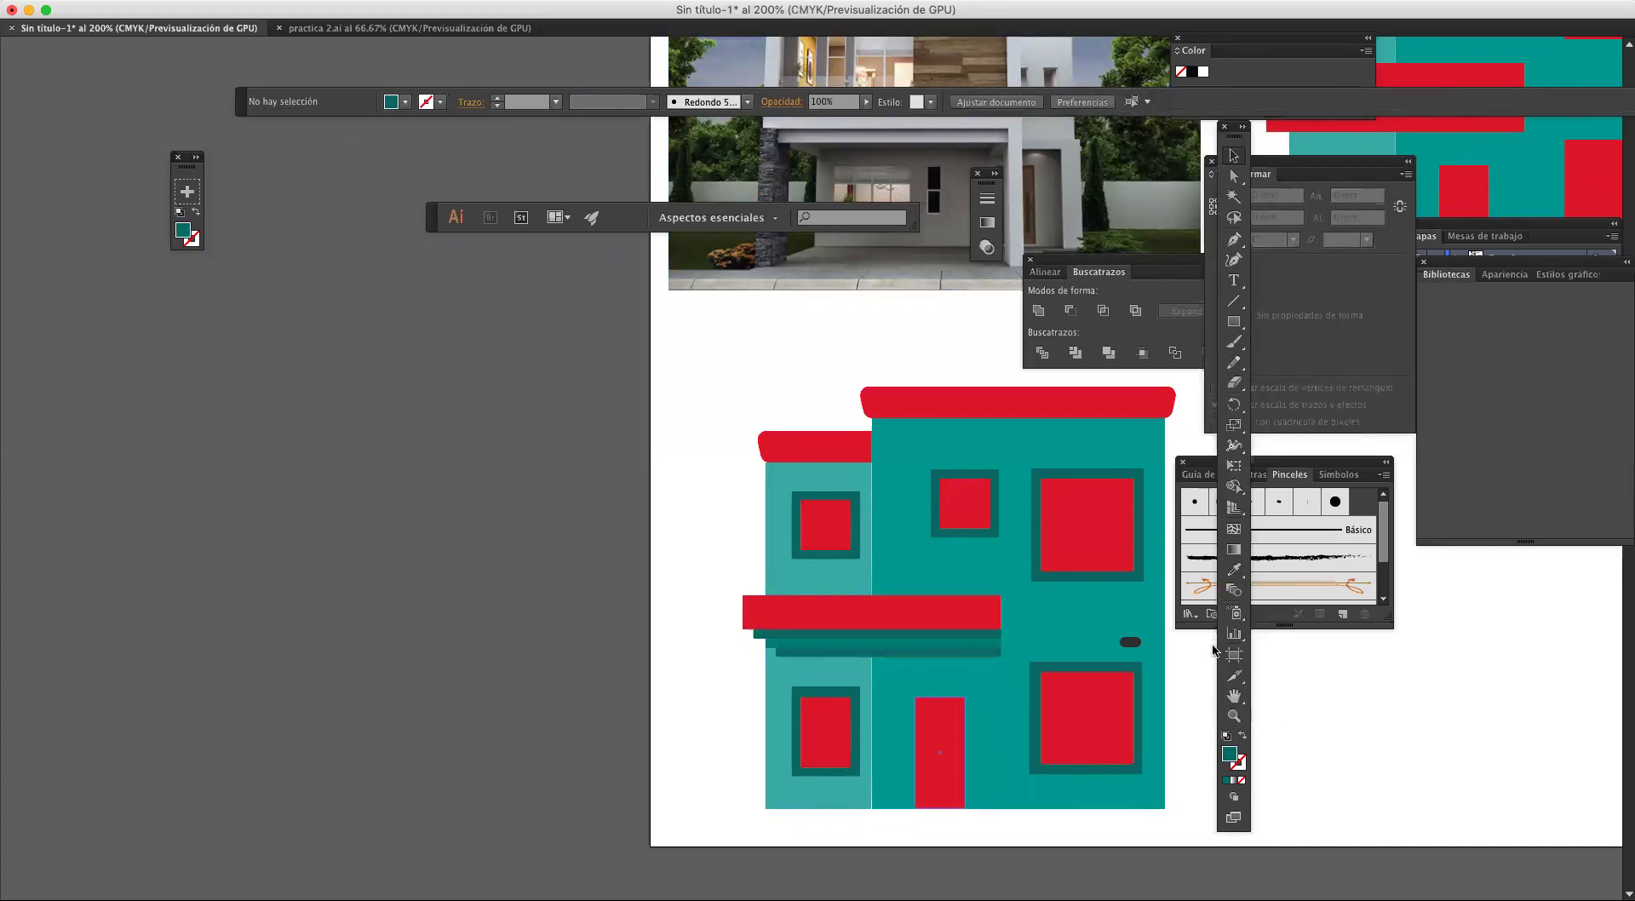
Step: Extend the red canopy upward to a height of about 9.05 mm
{"action": "scroll", "coordinate": [1211, 647], "scroll_direction": "right", "scroll_amount": 3}
{"action": "scroll", "coordinate": [1125, 643], "scroll_direction": "up", "scroll_amount": 10}
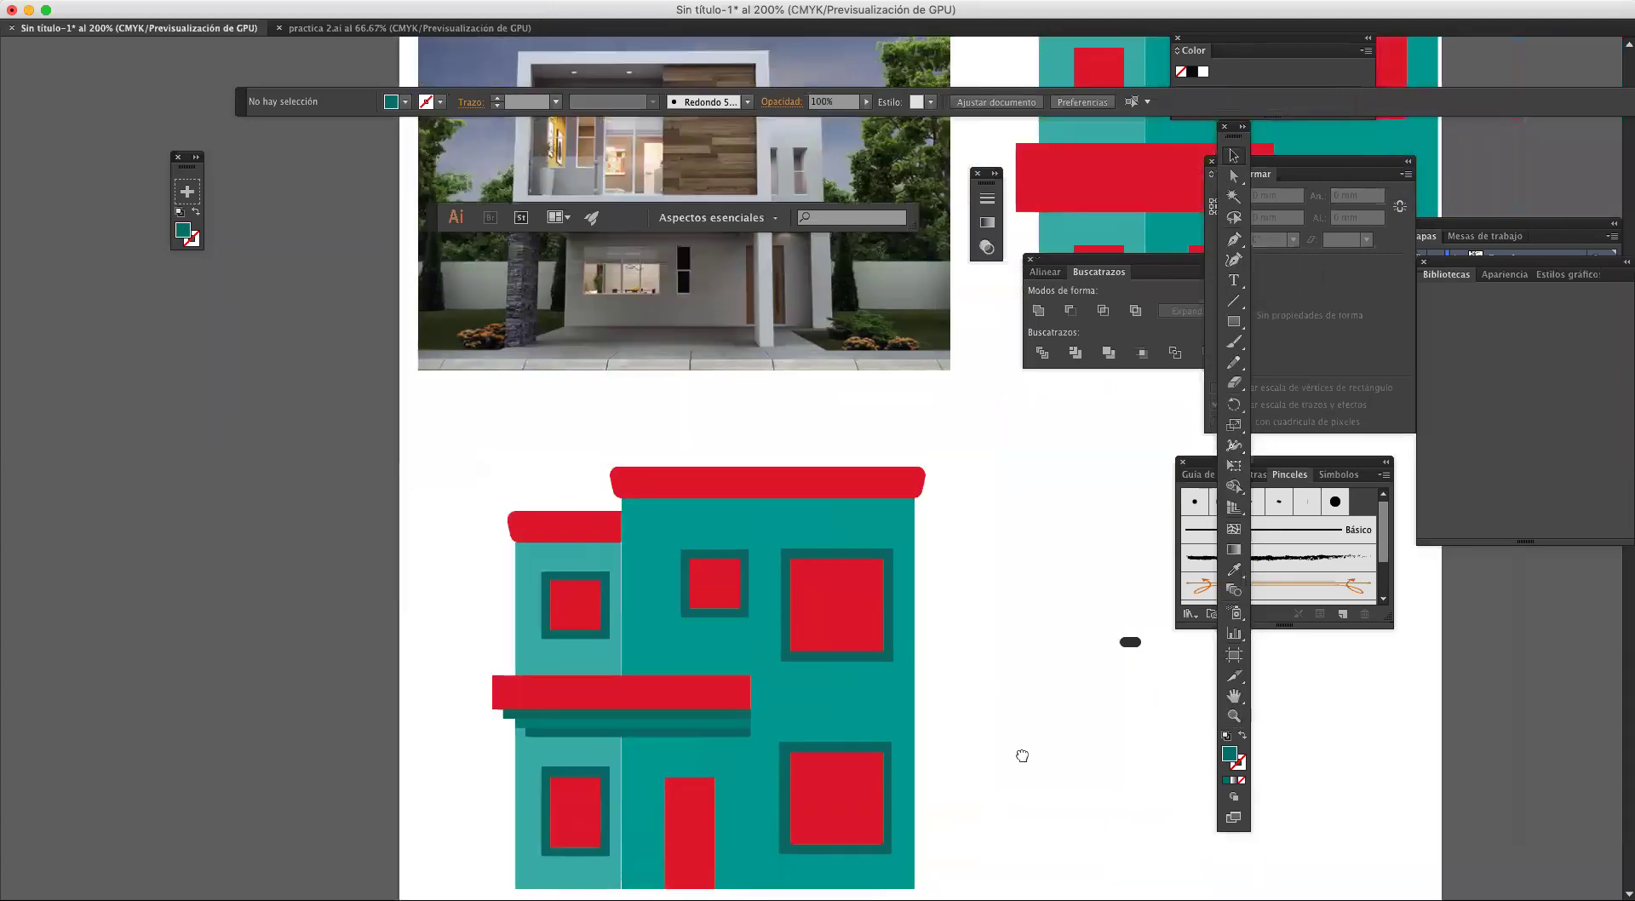
{"action": "scroll", "coordinate": [925, 701], "scroll_direction": "down", "scroll_amount": 2}
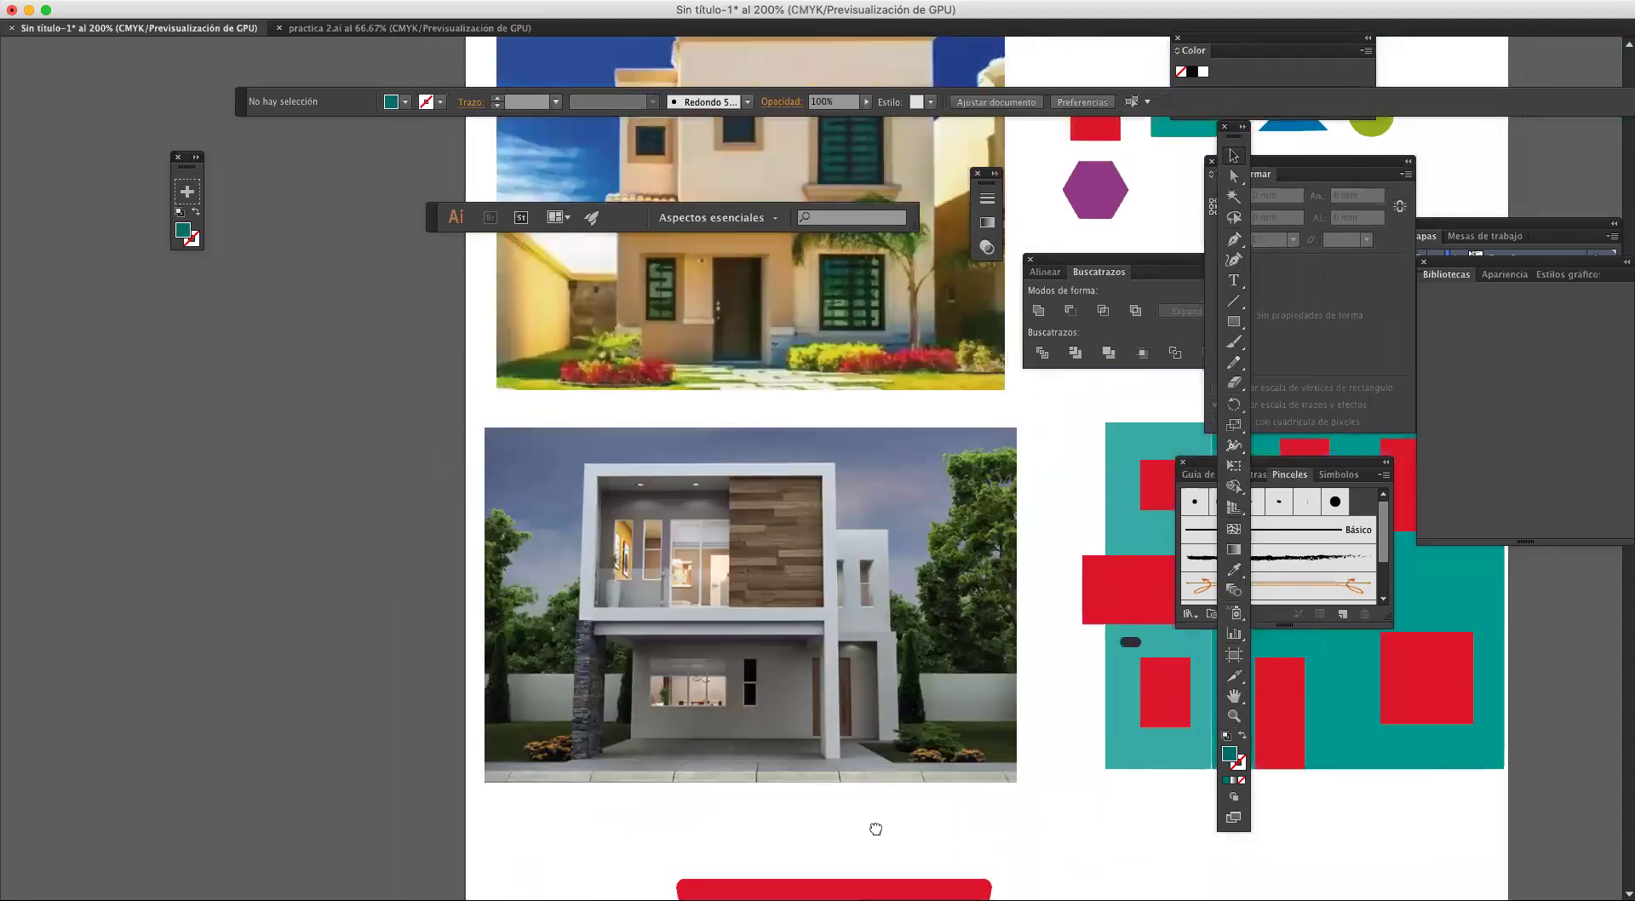
{"action": "scroll", "coordinate": [876, 818], "scroll_direction": "up", "scroll_amount": 5}
{"action": "scroll", "coordinate": [999, 857], "scroll_direction": "down", "scroll_amount": 5}
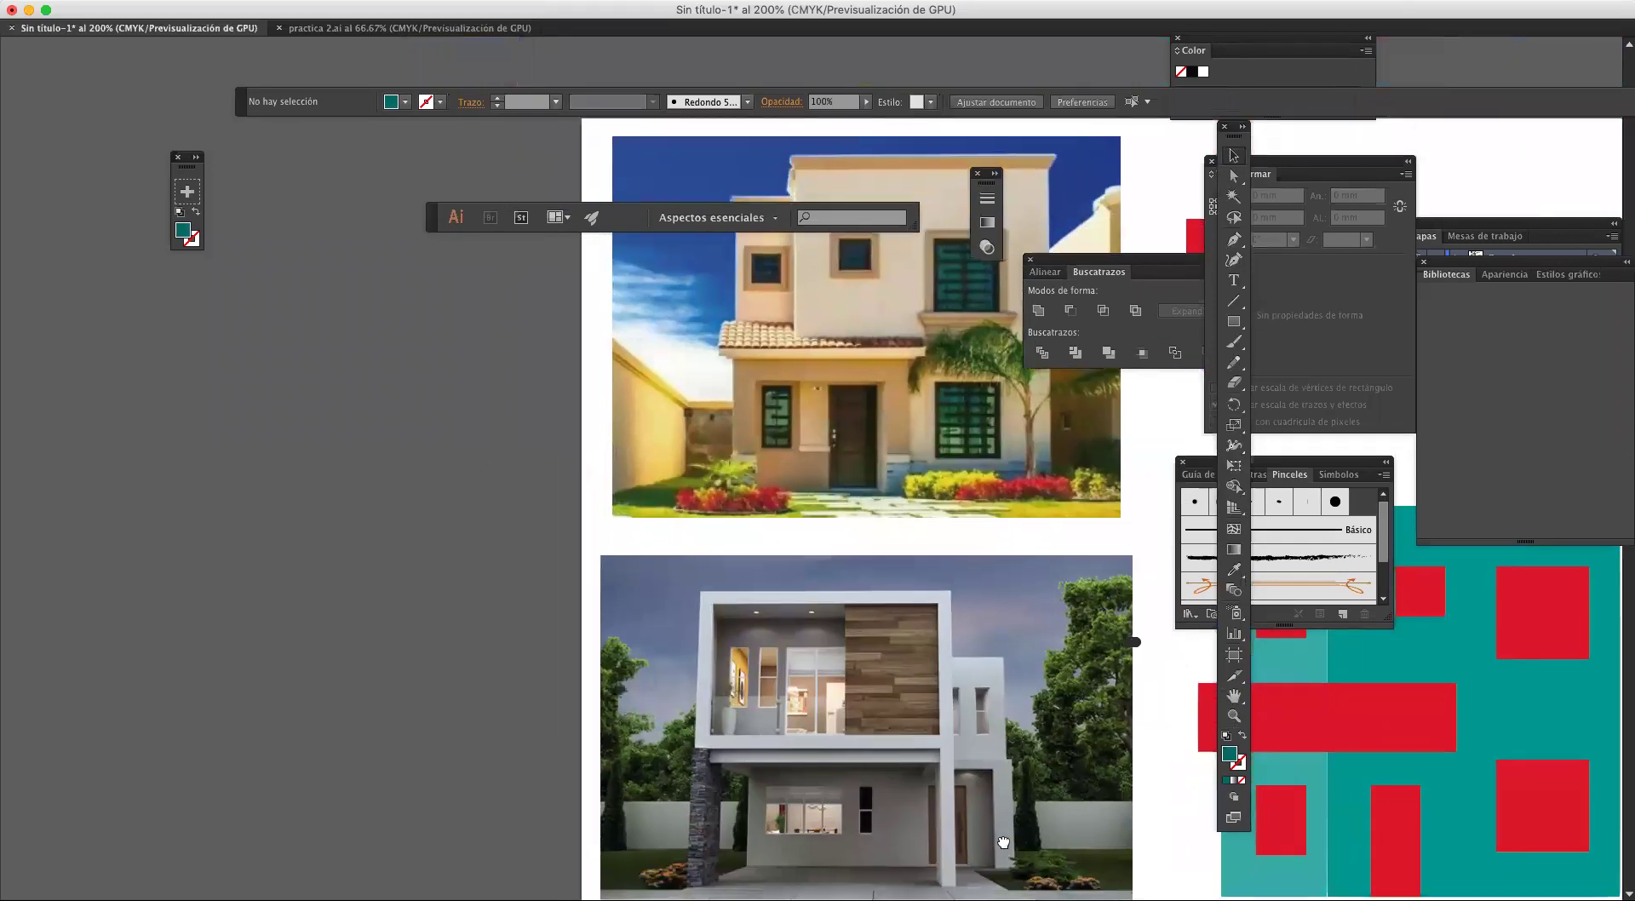
{"action": "scroll", "coordinate": [944, 587], "scroll_direction": "down", "scroll_amount": 9}
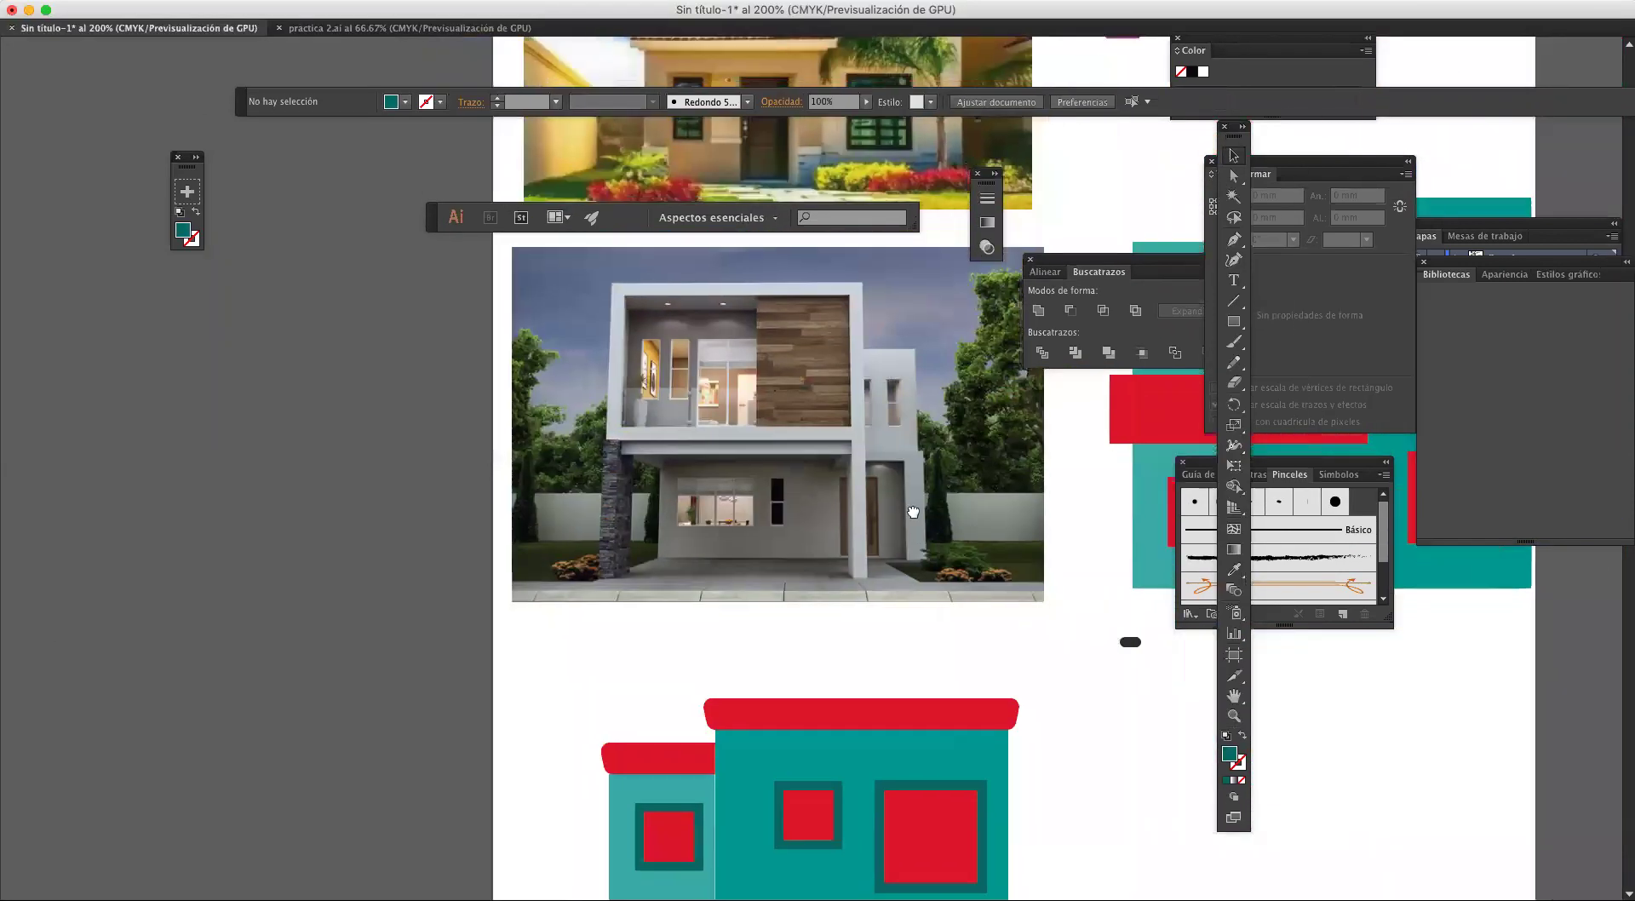
{"action": "left_click_drag", "start_coordinate": [1045, 664], "coordinate": [1084, 530]}
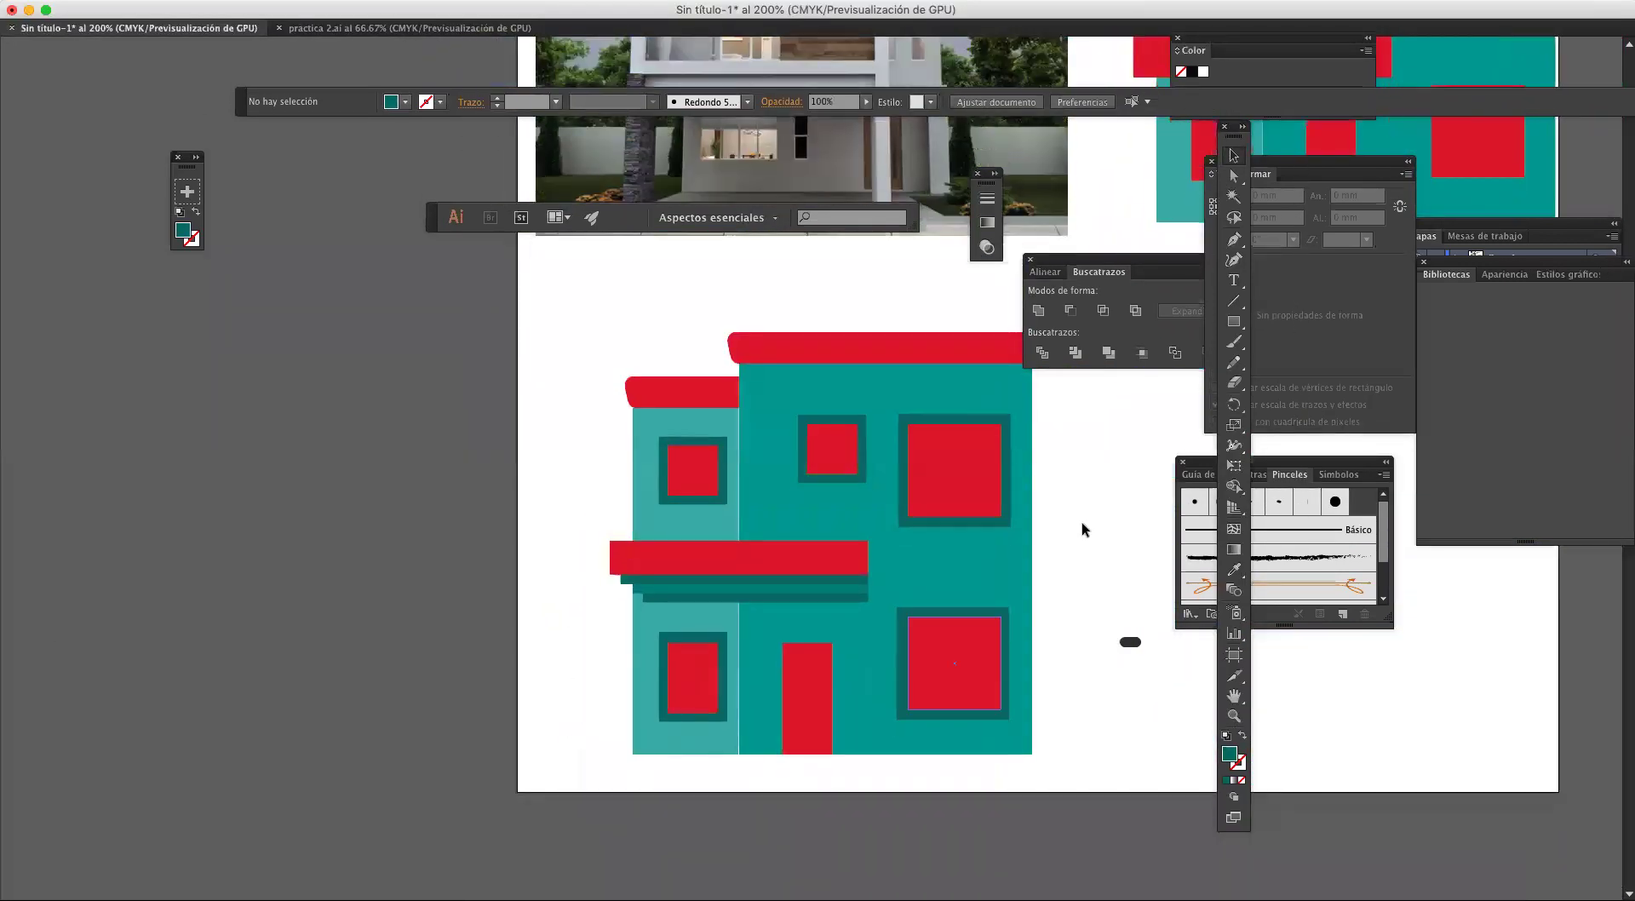
{"action": "left_click", "coordinate": [700, 550]}
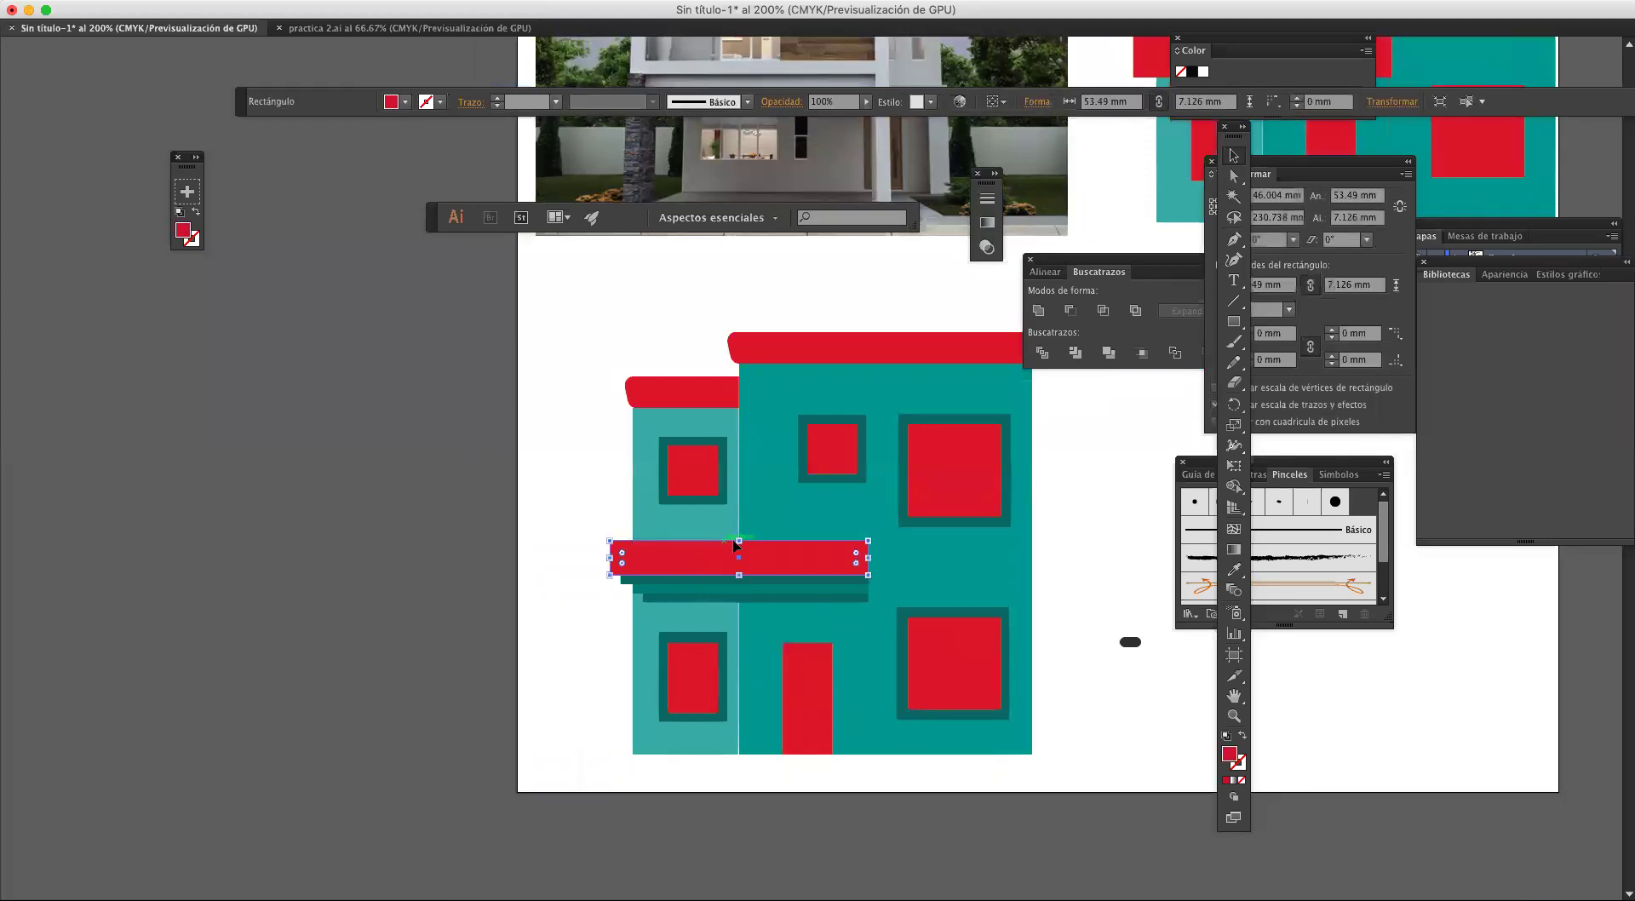
{"action": "left_click_drag", "start_coordinate": [739, 541], "coordinate": [742, 532]}
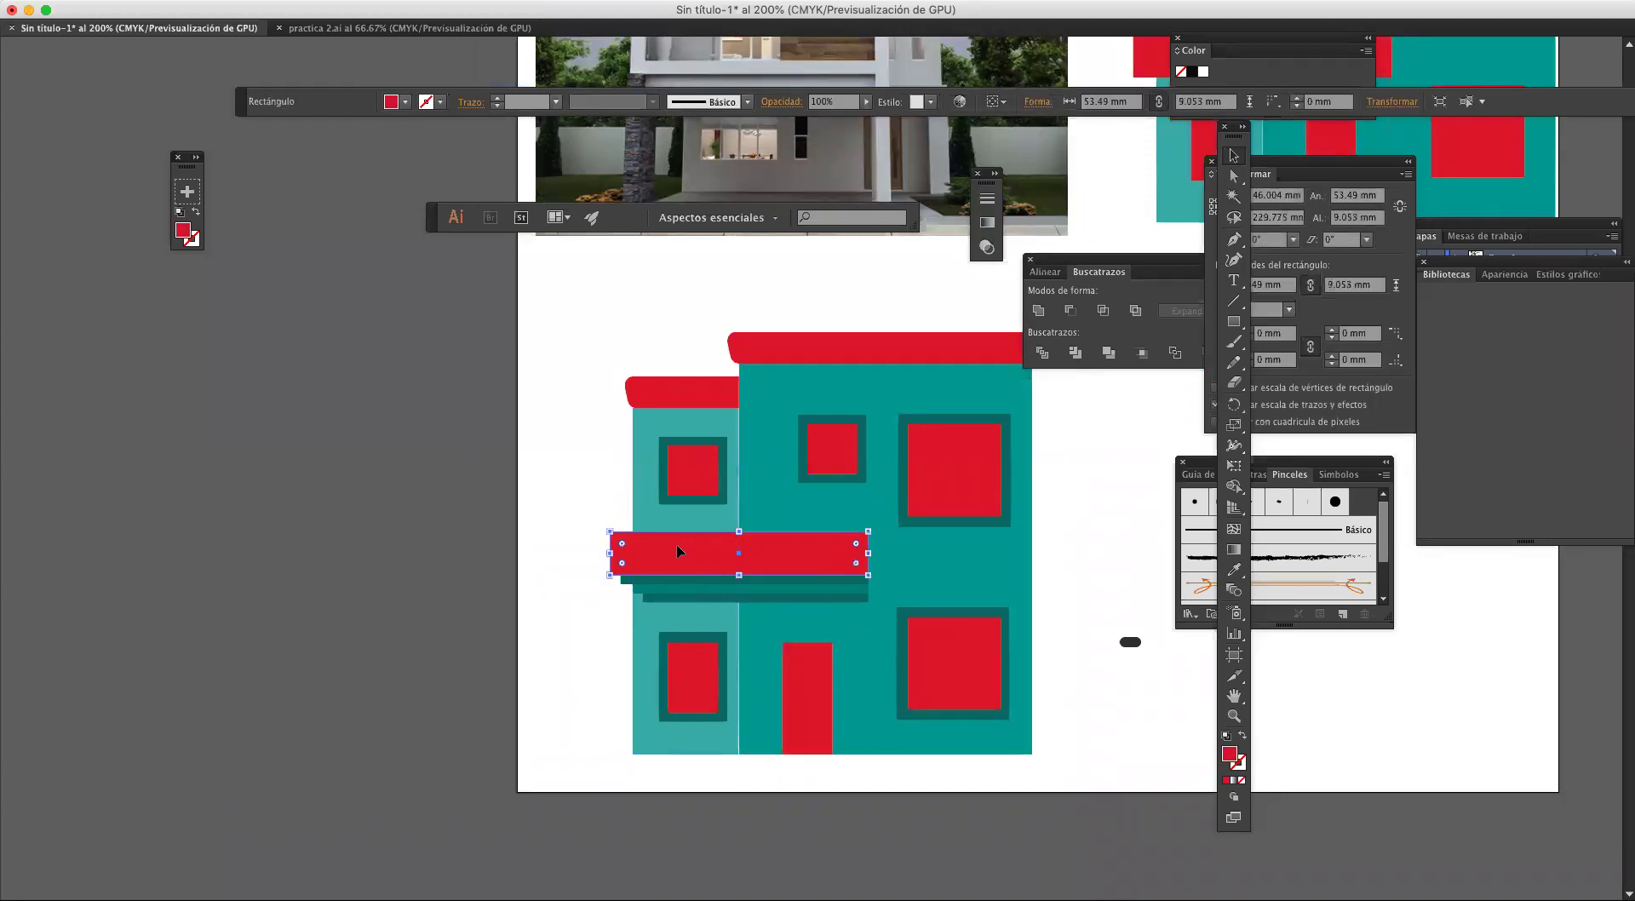
{"action": "left_click", "coordinate": [1070, 573]}
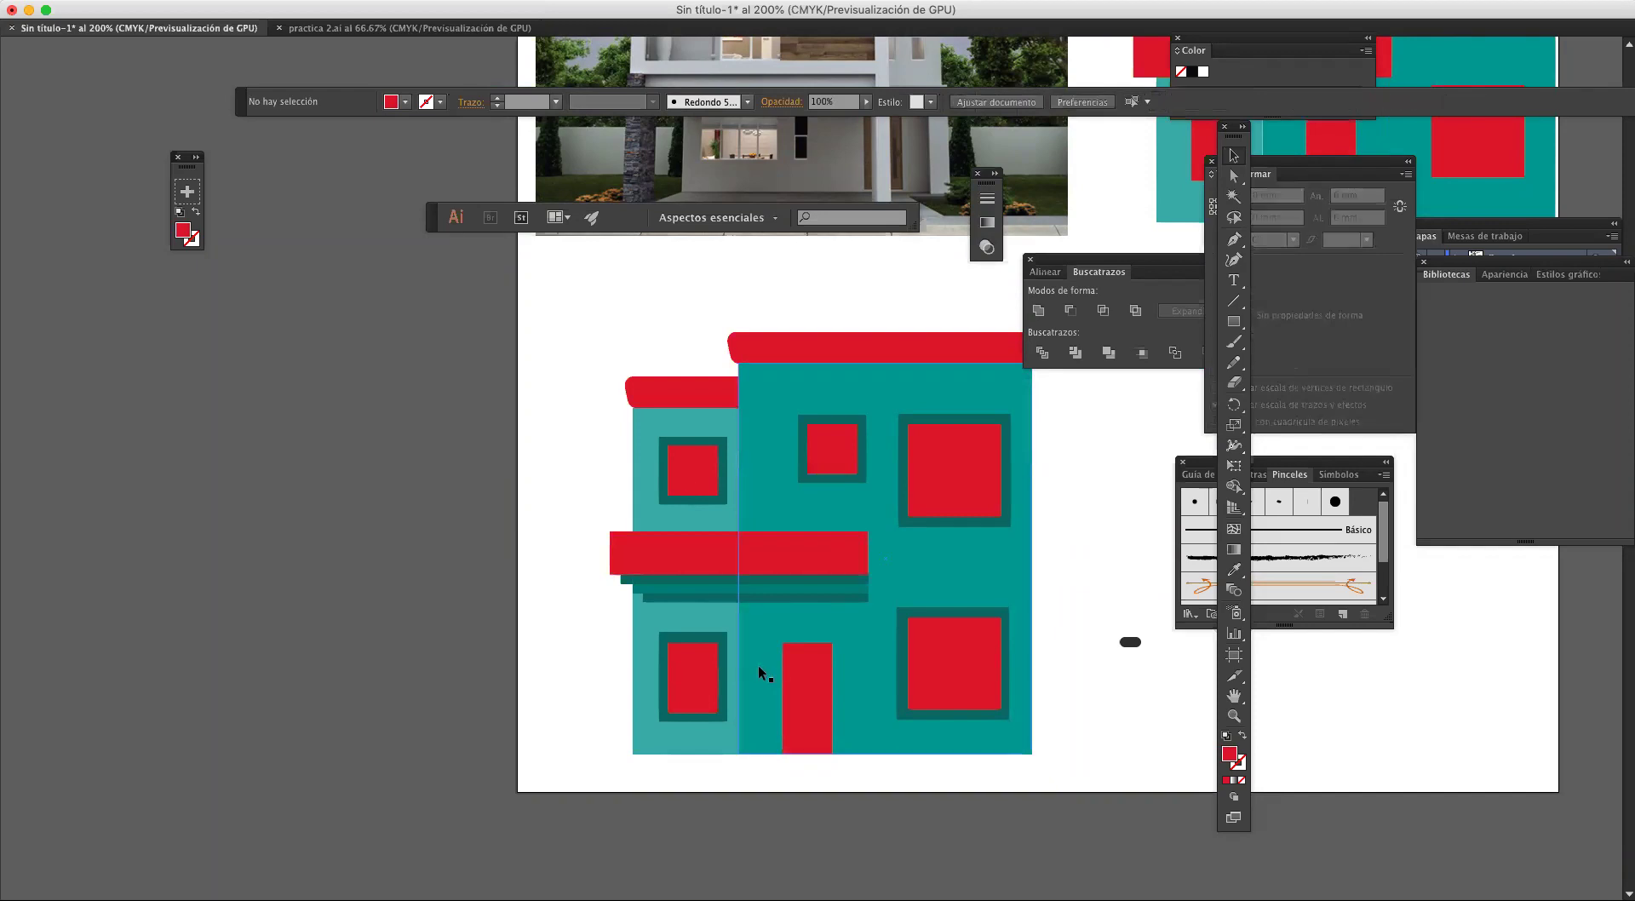
Step: Duplicate the complete refined house and place the copy outside the artboard, beside the original flat facade
{"action": "scroll", "coordinate": [818, 673], "scroll_direction": "down", "scroll_amount": 2}
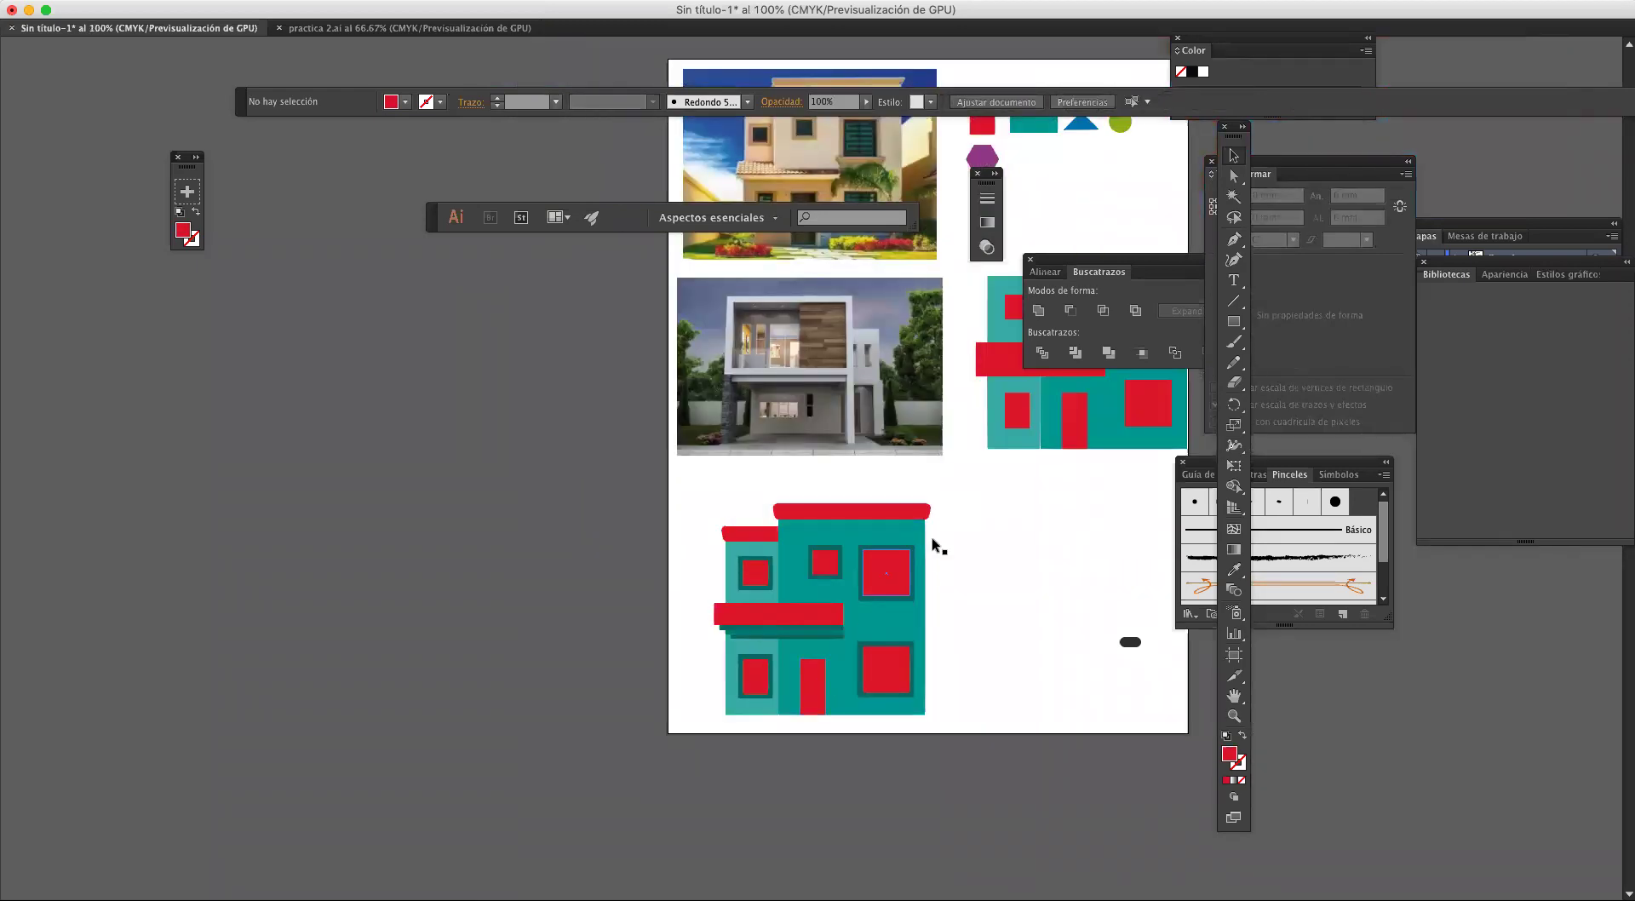
{"action": "left_click_drag", "start_coordinate": [644, 729], "coordinate": [942, 502]}
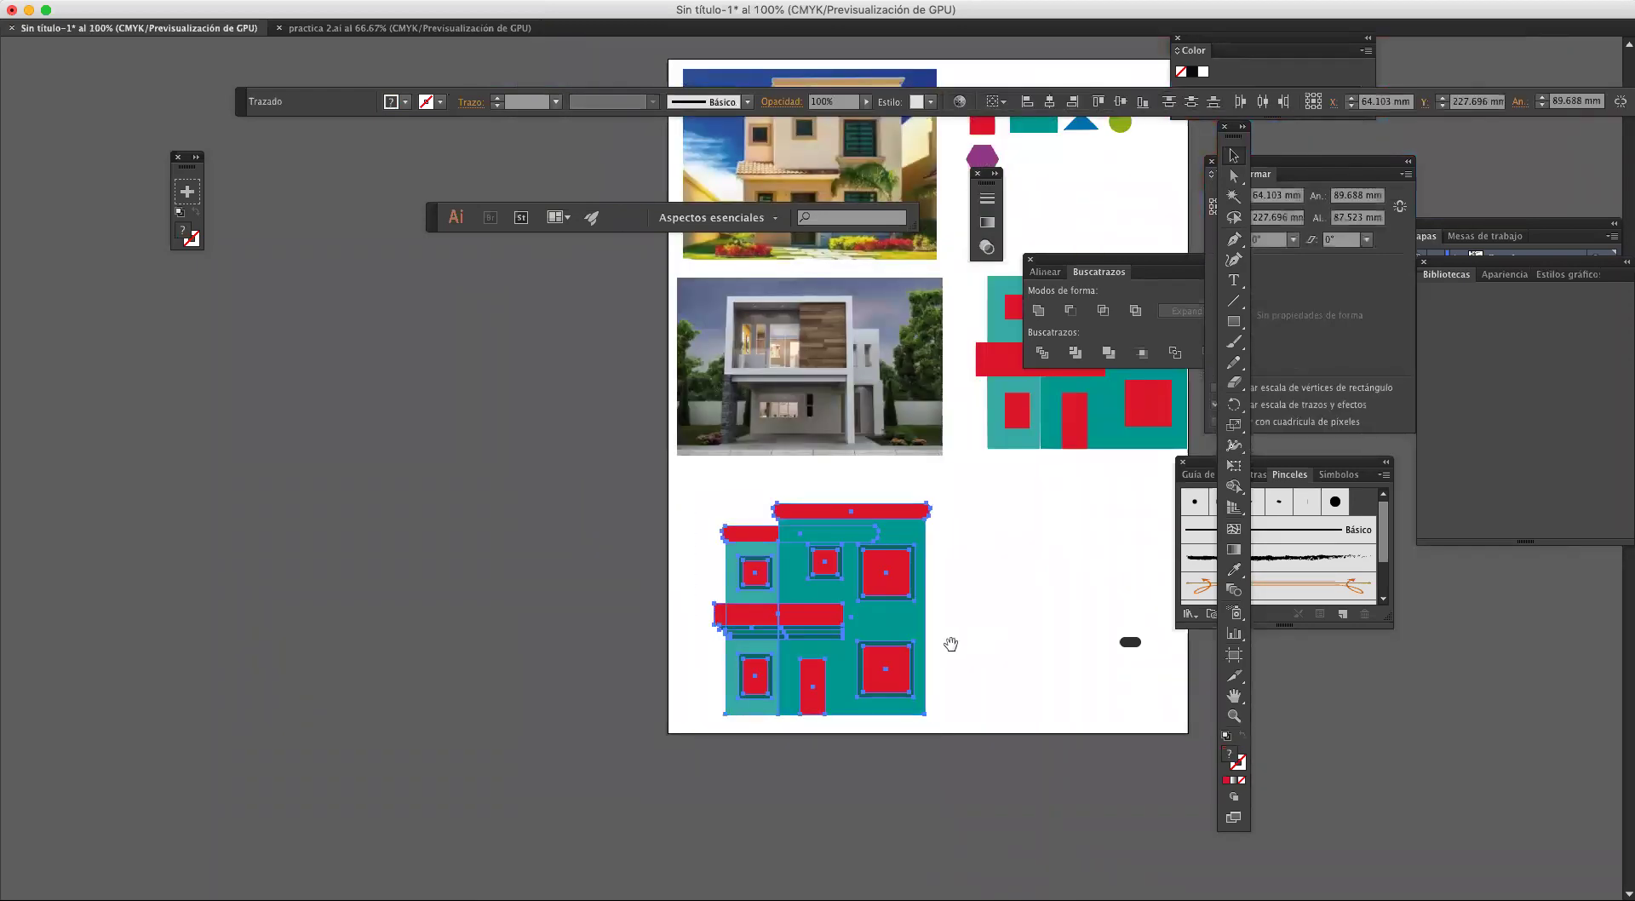
{"action": "left_click_drag", "start_coordinate": [949, 647], "coordinate": [722, 690]}
{"action": "left_click_drag", "start_coordinate": [599, 687], "coordinate": [1090, 427]}
{"action": "left_click", "coordinate": [986, 564]}
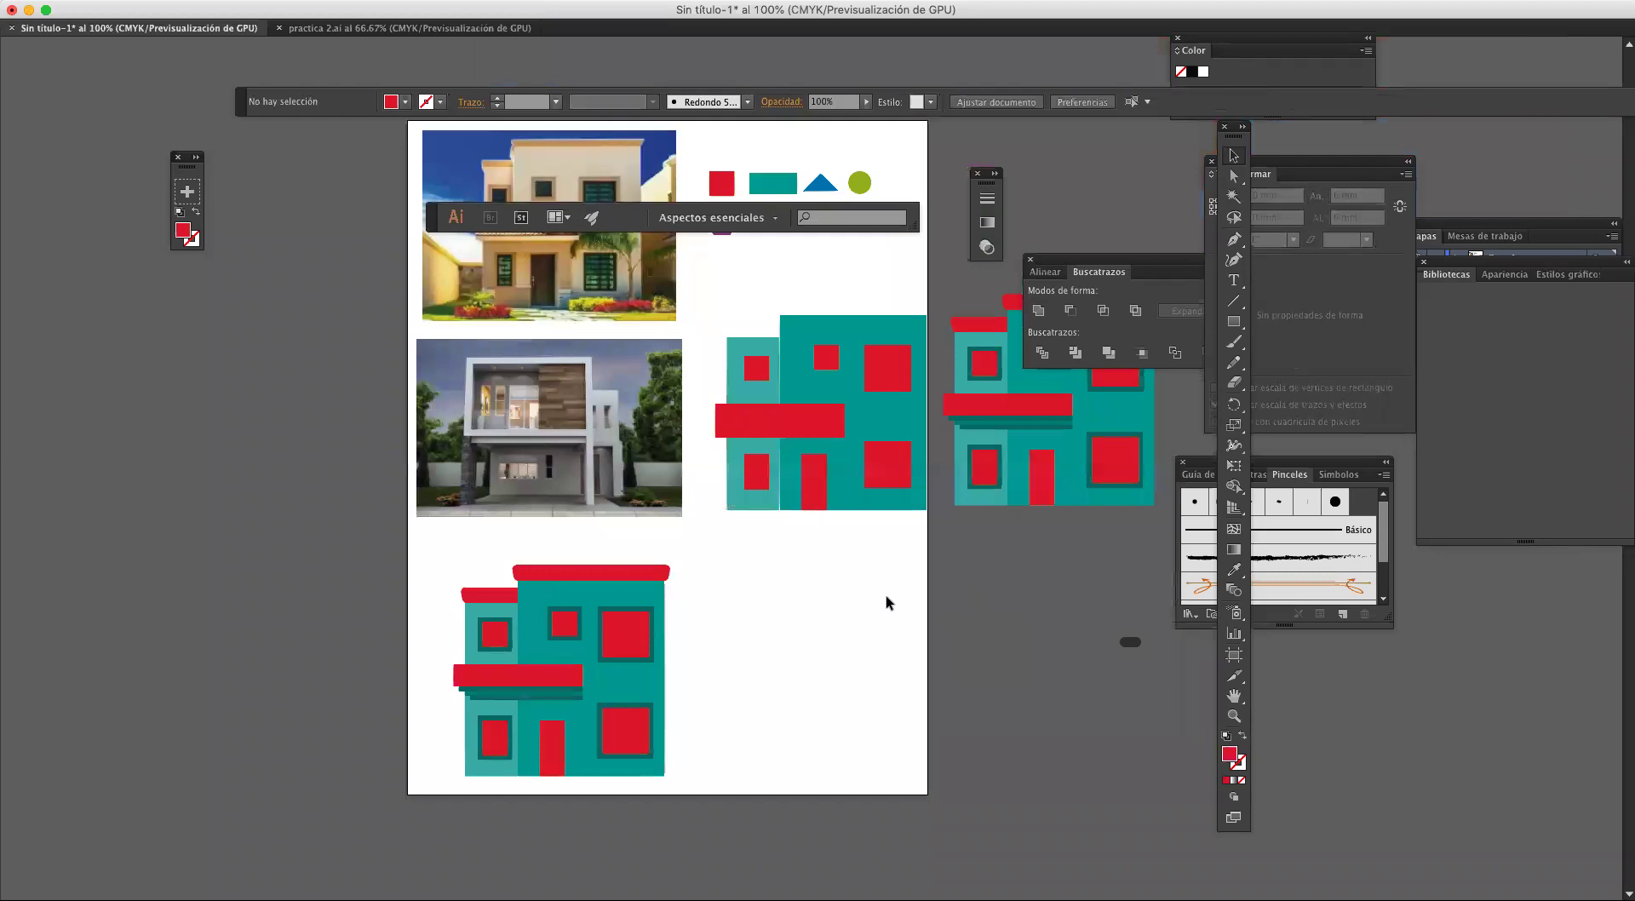
Step: Draw two thin crossing bars over the narrow block's lower window, one about 16.8 mm tall and one about 13.2 by 0.57 mm
{"action": "left_click_drag", "start_coordinate": [711, 601], "coordinate": [1004, 476]}
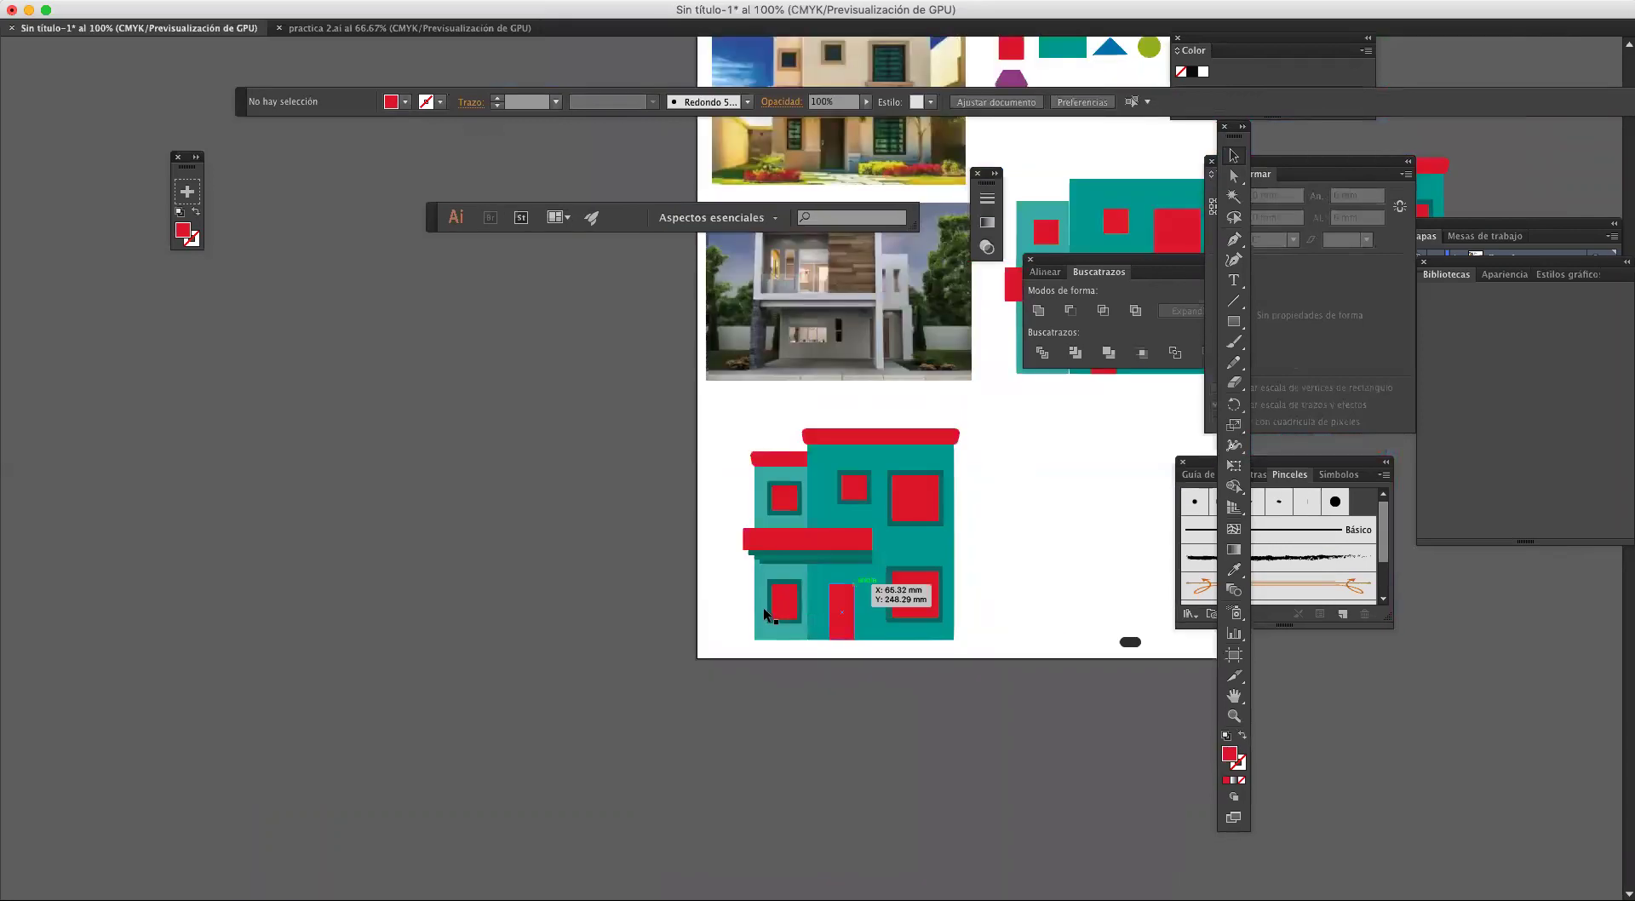
{"action": "scroll", "coordinate": [763, 611], "scroll_direction": "up", "scroll_amount": 3}
{"action": "scroll", "coordinate": [763, 611], "scroll_direction": "up", "scroll_amount": 3}
{"action": "scroll", "coordinate": [903, 536], "scroll_direction": "down", "scroll_amount": 2}
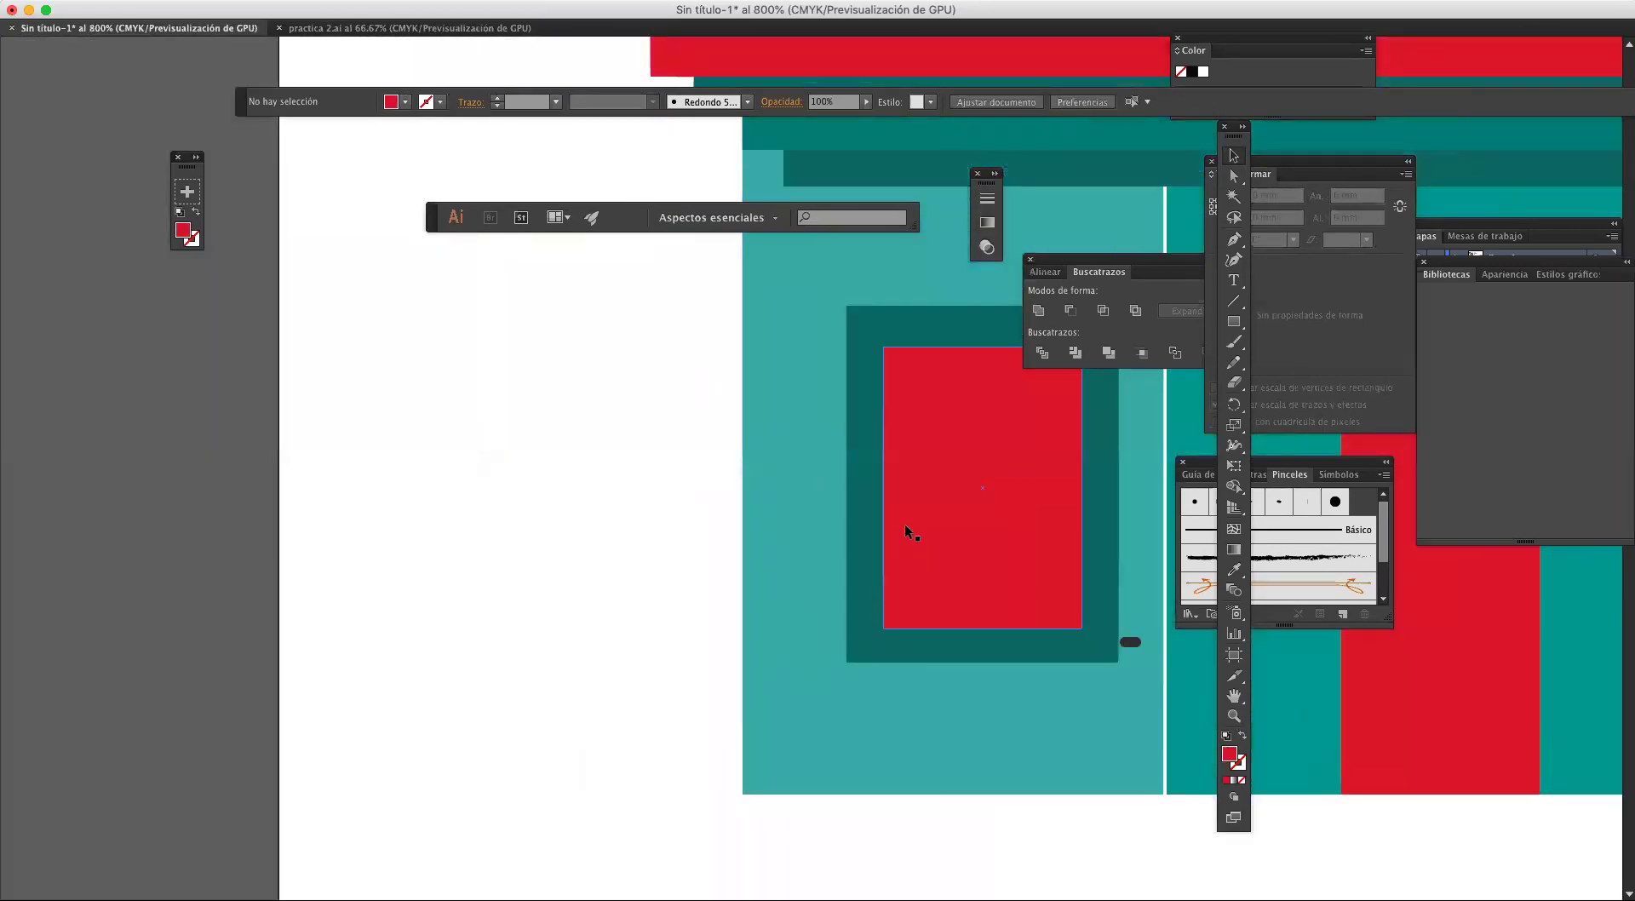
{"action": "scroll", "coordinate": [719, 507], "scroll_direction": "right", "scroll_amount": 5}
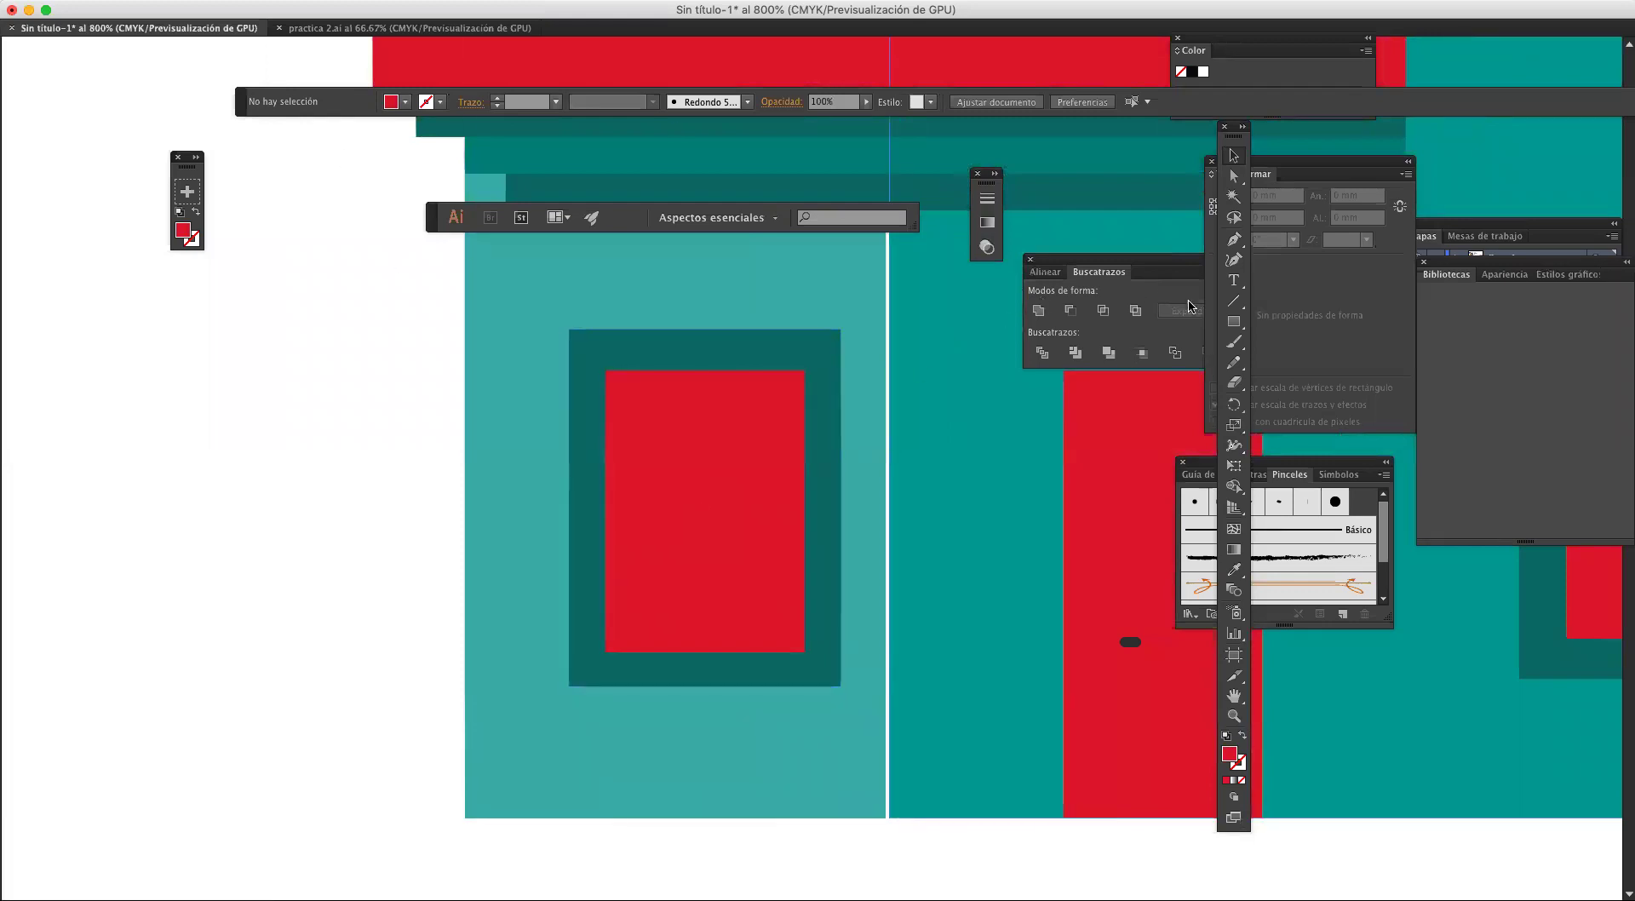
{"action": "left_click", "coordinate": [1227, 322]}
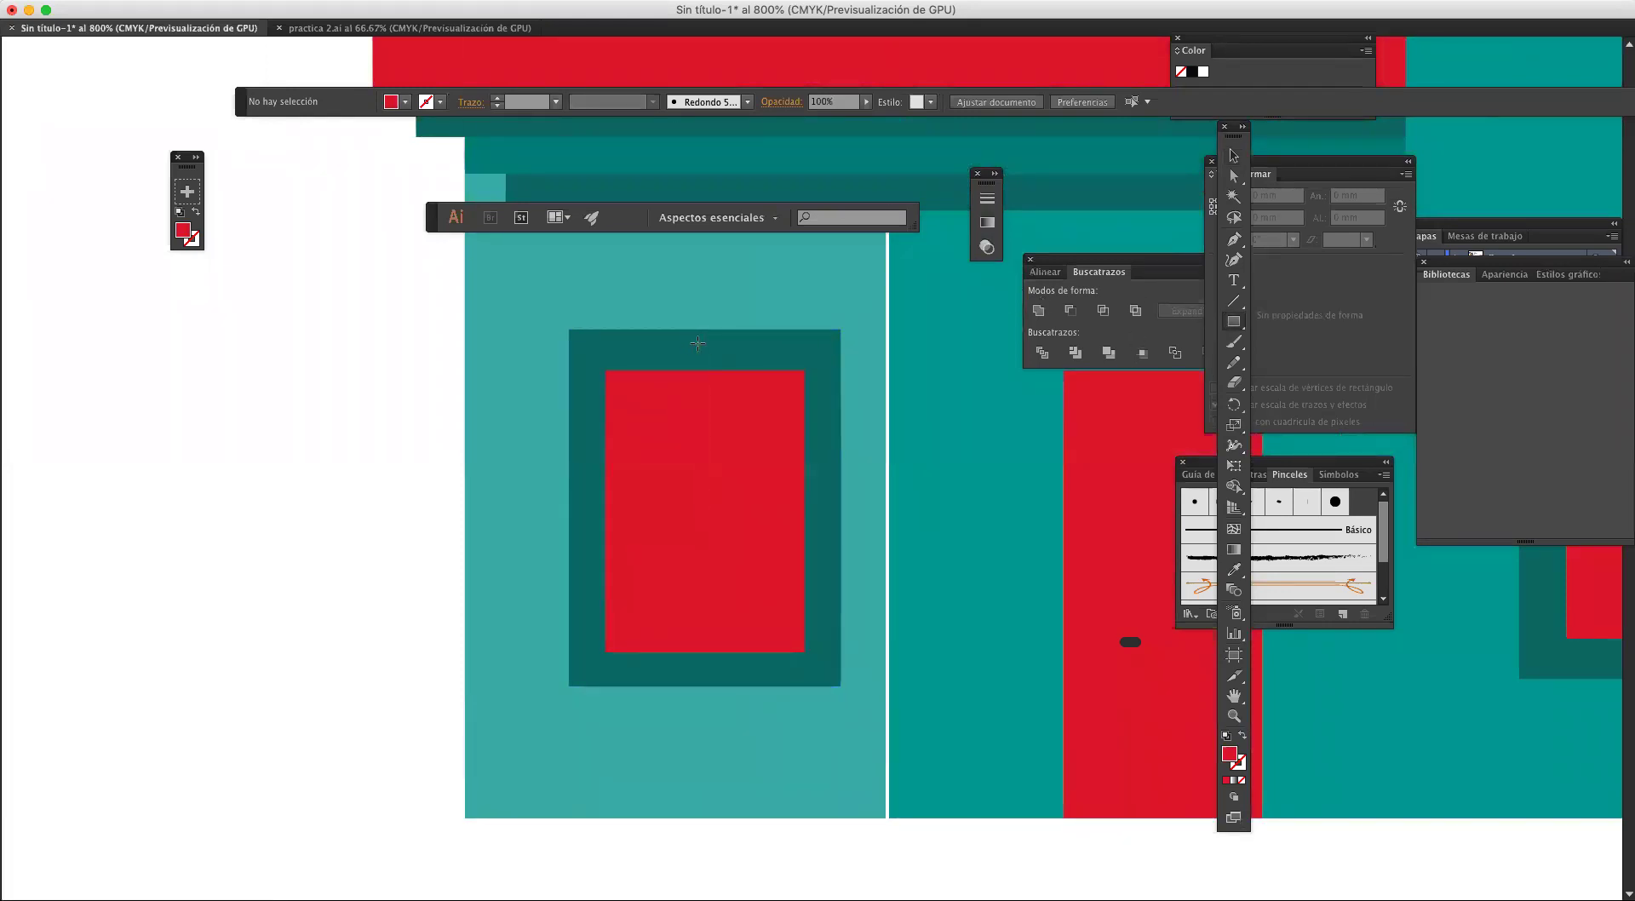
{"action": "left_click_drag", "start_coordinate": [701, 345], "coordinate": [711, 669]}
{"action": "left_click_drag", "start_coordinate": [582, 488], "coordinate": [837, 498]}
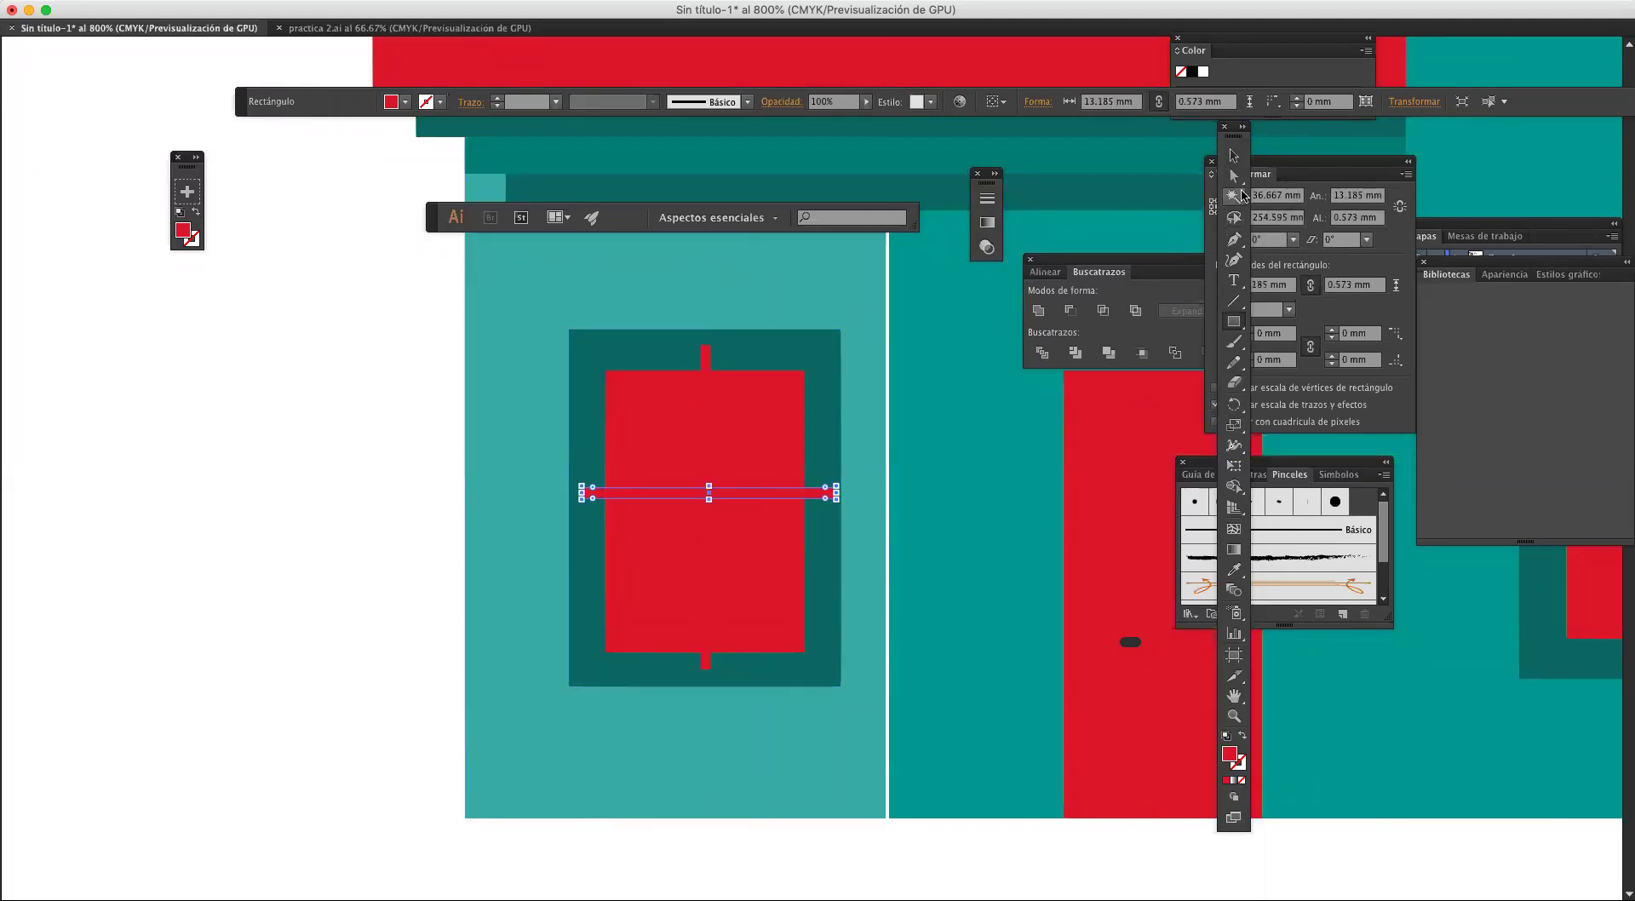
Step: Recolor both crossing bars with the dark teal sampled from the lower window's frame
{"action": "left_click", "coordinate": [1229, 156]}
{"action": "left_click", "coordinate": [710, 356], "text": "shift"}
{"action": "key", "text": "i"}
{"action": "left_click", "coordinate": [809, 356]}
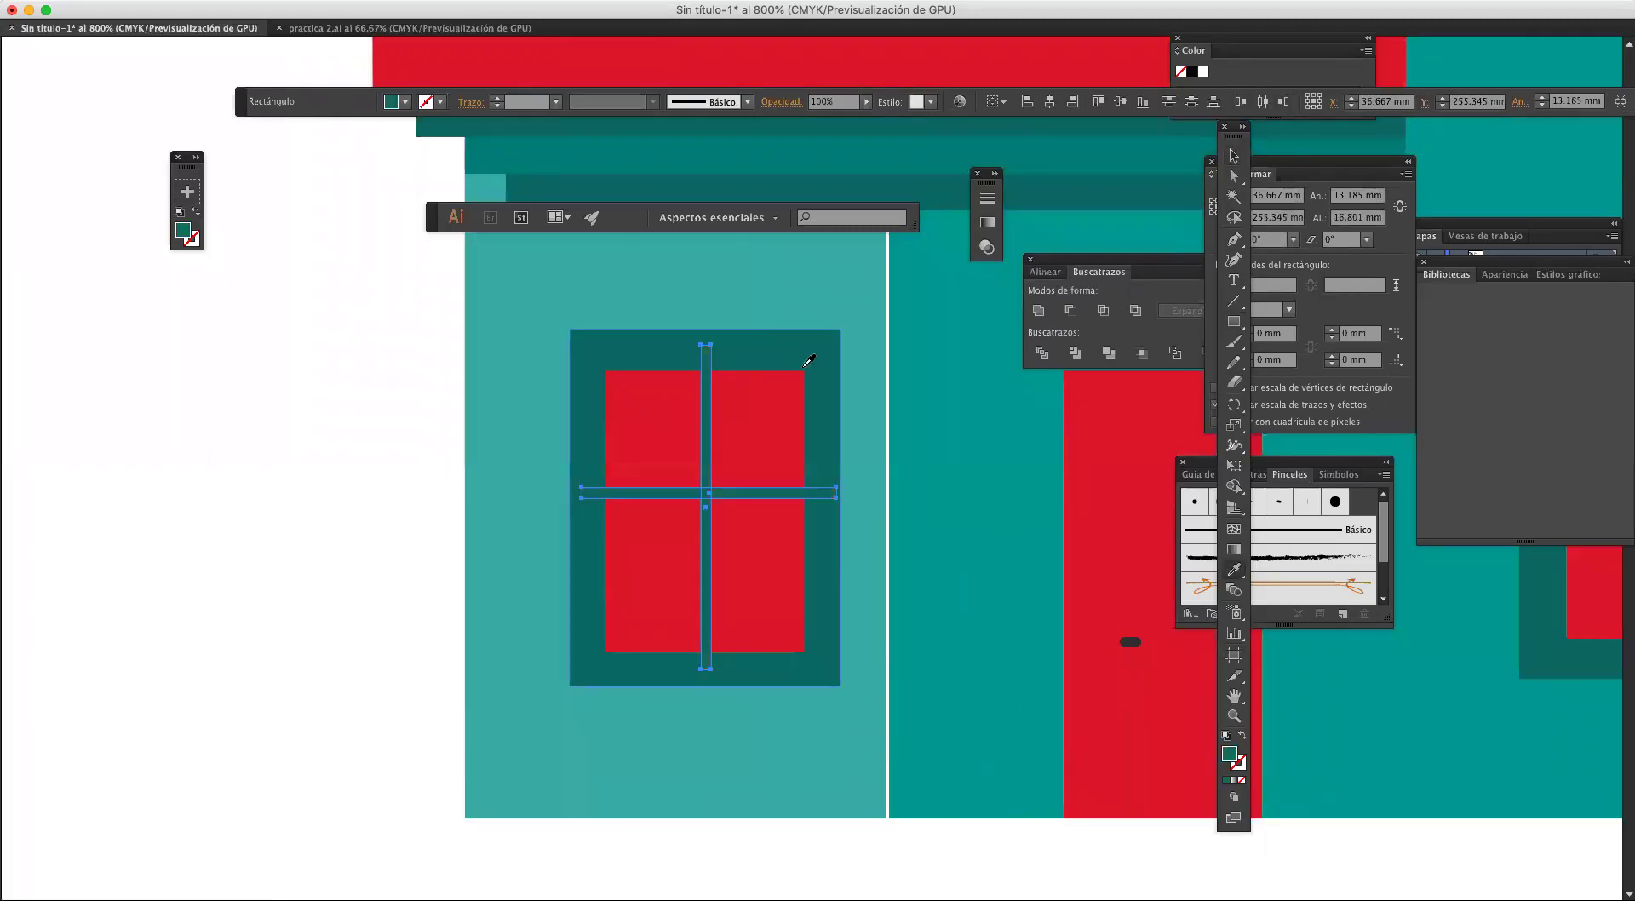
Step: Duplicate the horizontal bar and arrange three of them at even spacing across the lower window
{"action": "left_click", "coordinate": [1234, 156]}
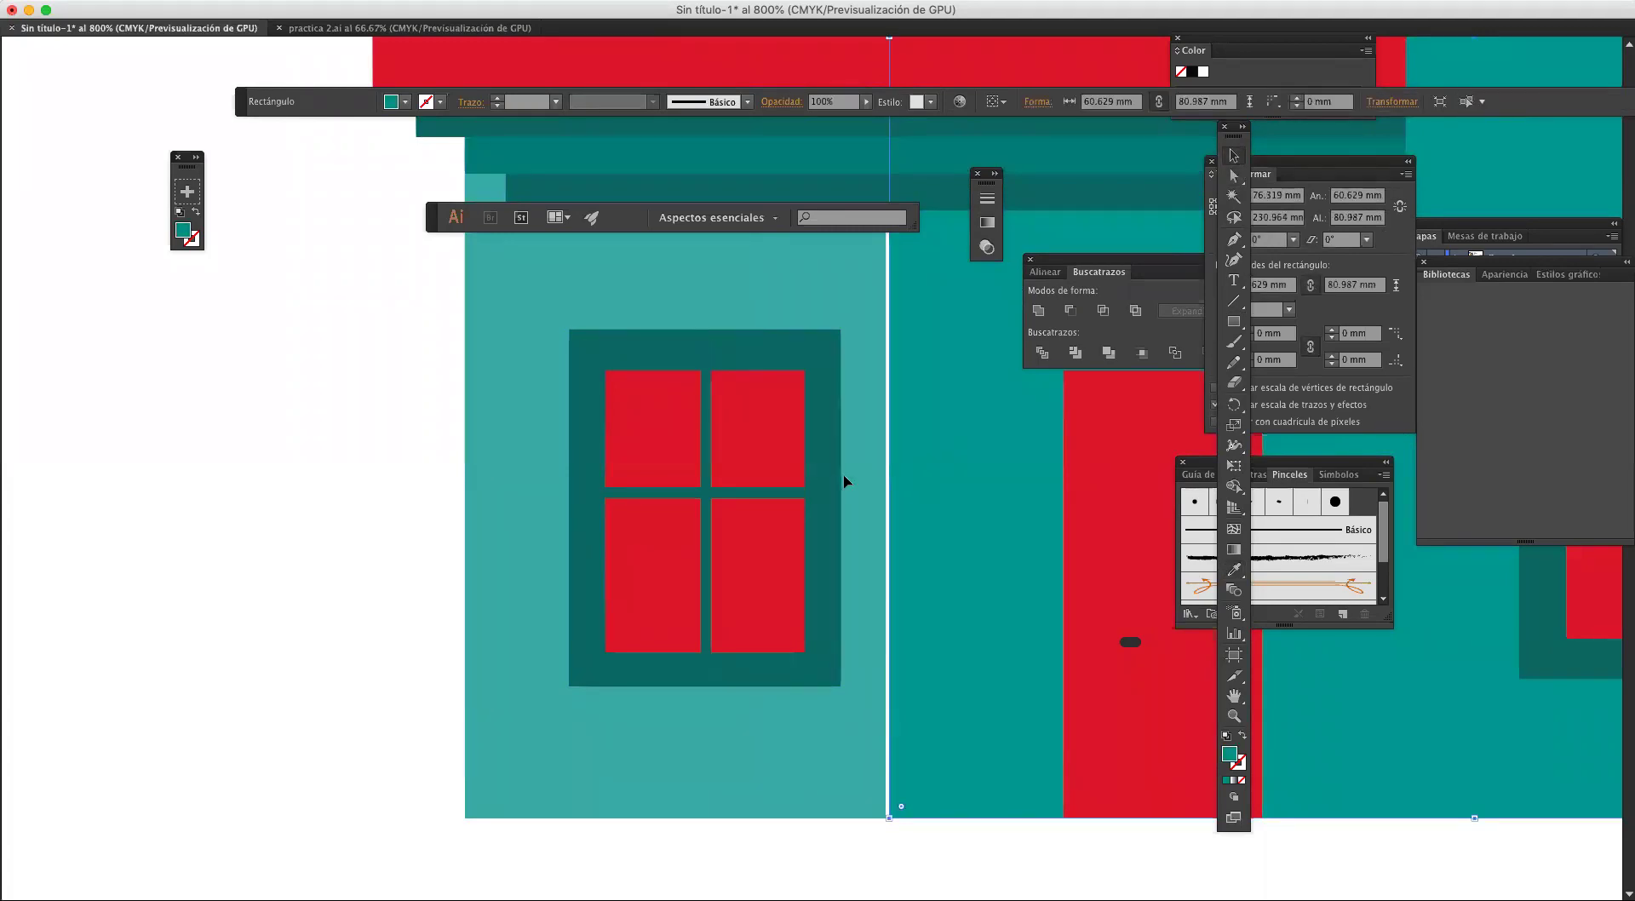
{"action": "mouse_move", "coordinate": [762, 488]}
{"action": "left_mouse_down"}
{"action": "mouse_move", "coordinate": [756, 594]}
{"action": "mouse_move", "coordinate": [756, 514]}
{"action": "left_mouse_up"}
{"action": "key", "text": "super+d"}
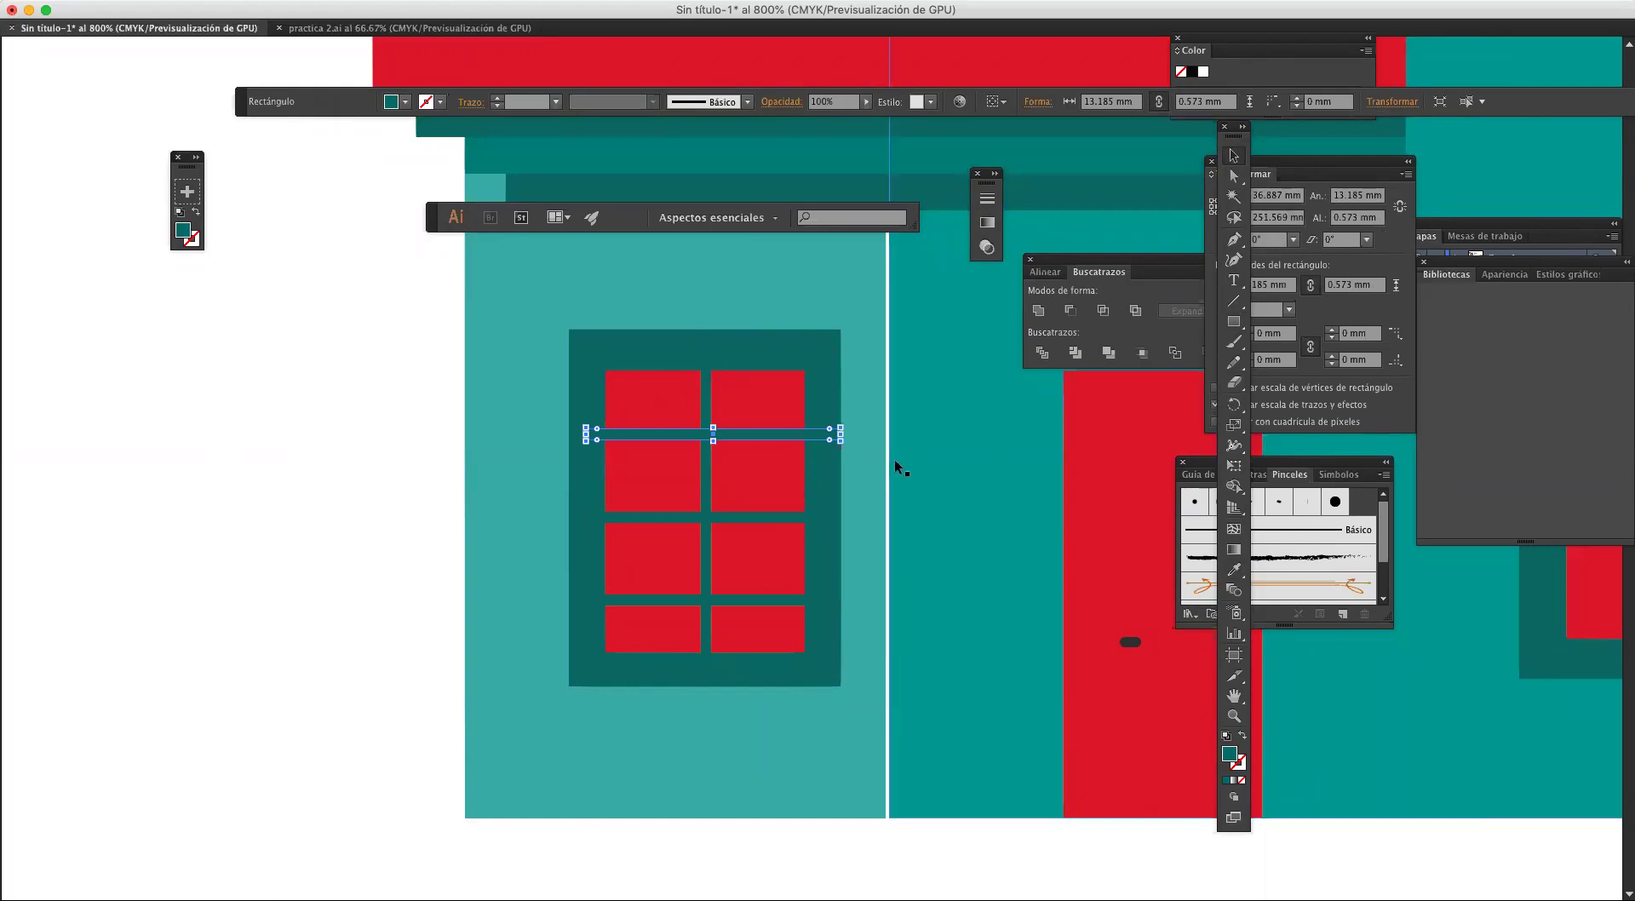
{"action": "left_click", "coordinate": [937, 483]}
Step: Copy the vertical bar and three horizontal bars onto the narrow block's upper window
{"action": "scroll", "coordinate": [944, 492], "scroll_direction": "down", "scroll_amount": 4}
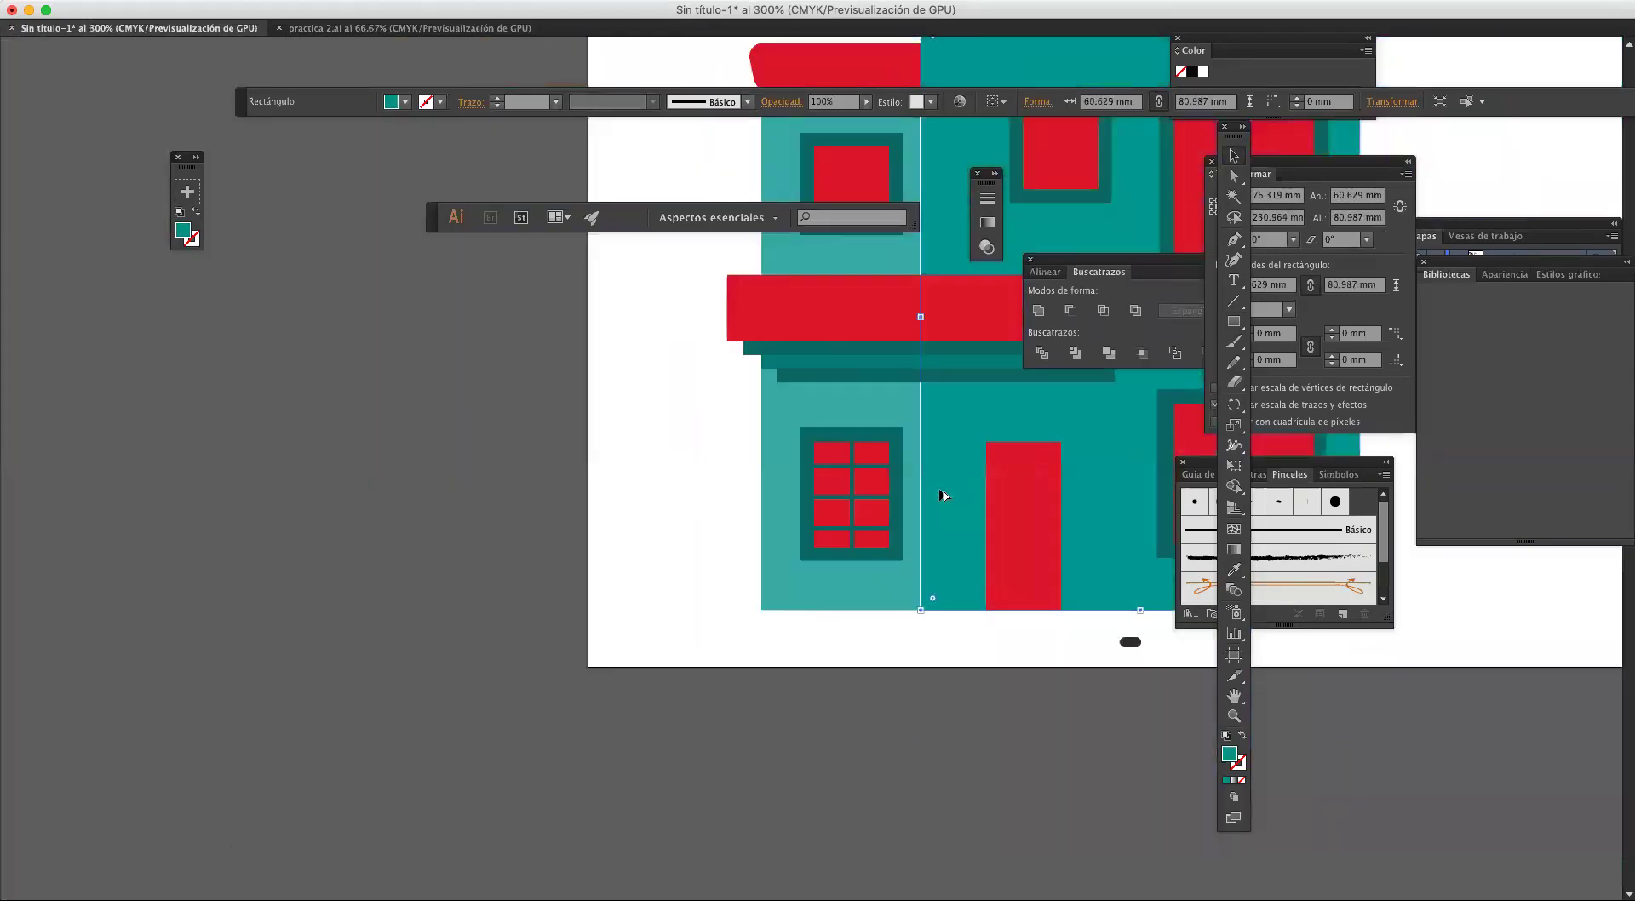
{"action": "left_click_drag", "start_coordinate": [1019, 430], "coordinate": [800, 498]}
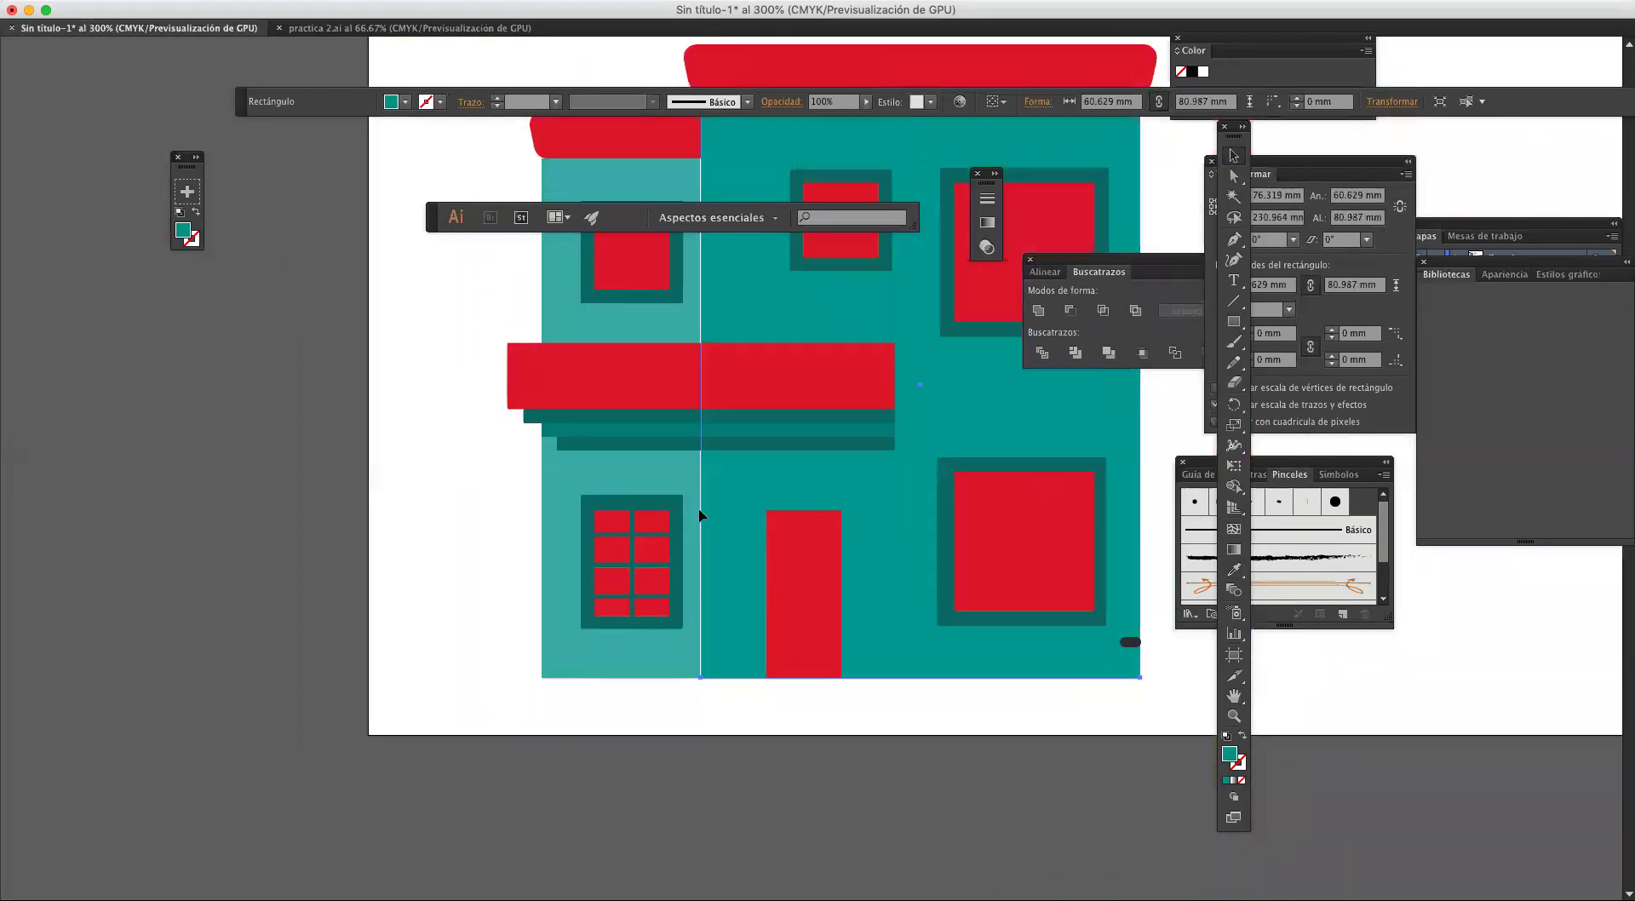
{"action": "left_click", "coordinate": [635, 528], "text": "shift"}
{"action": "left_click", "coordinate": [646, 535], "text": "shift"}
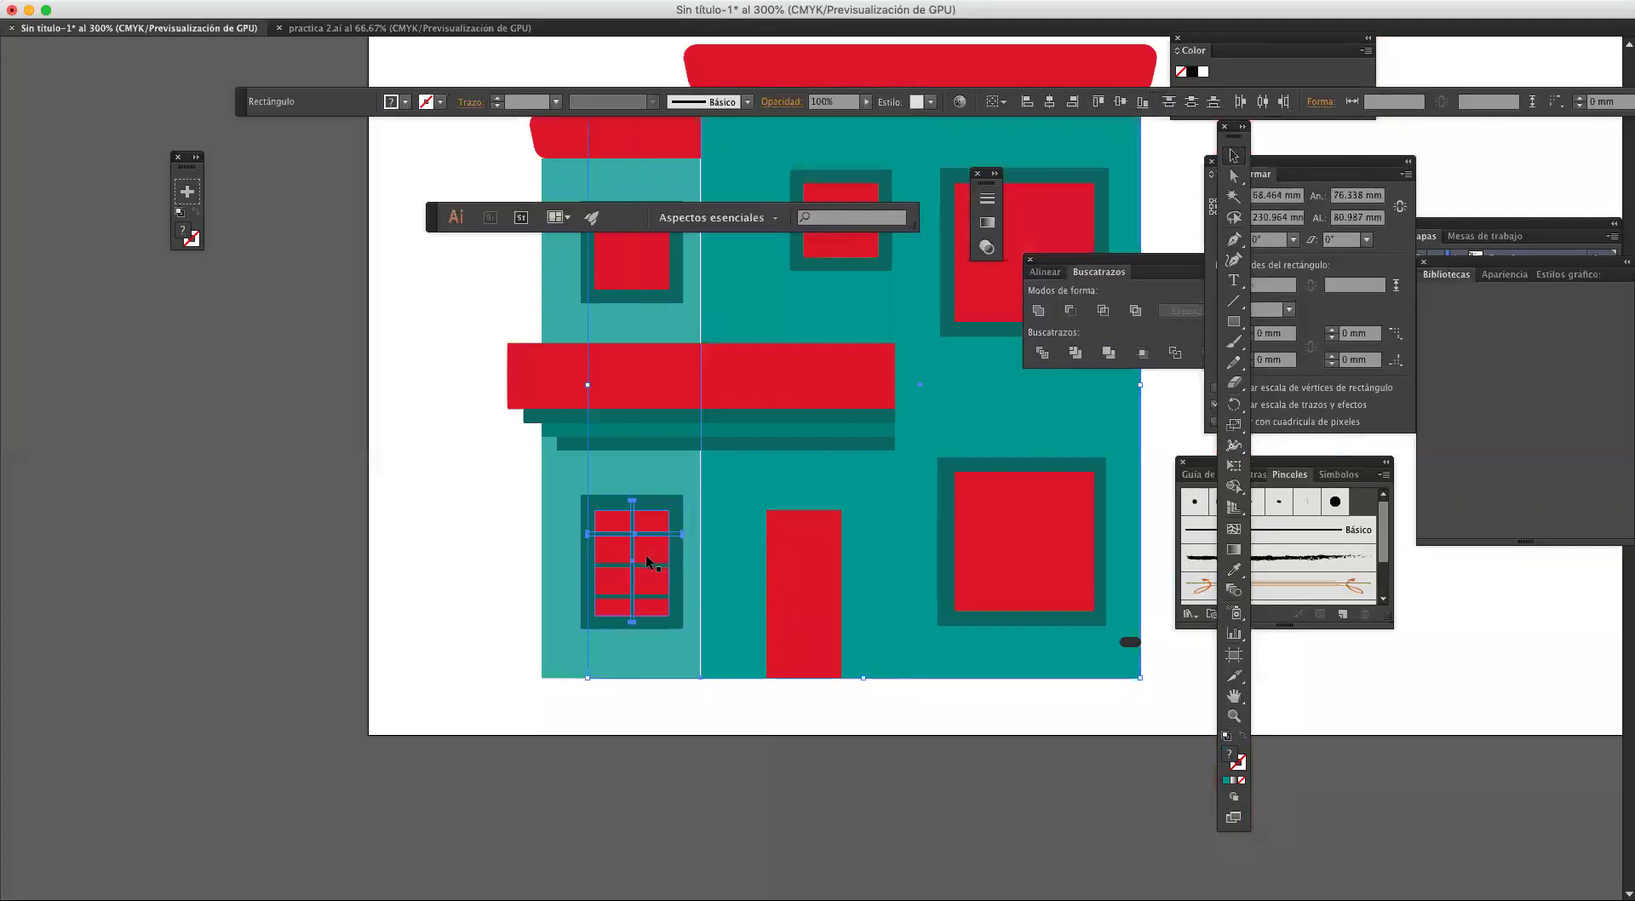
{"action": "left_click", "coordinate": [645, 565], "text": "shift"}
{"action": "left_click", "coordinate": [656, 596], "text": "shift"}
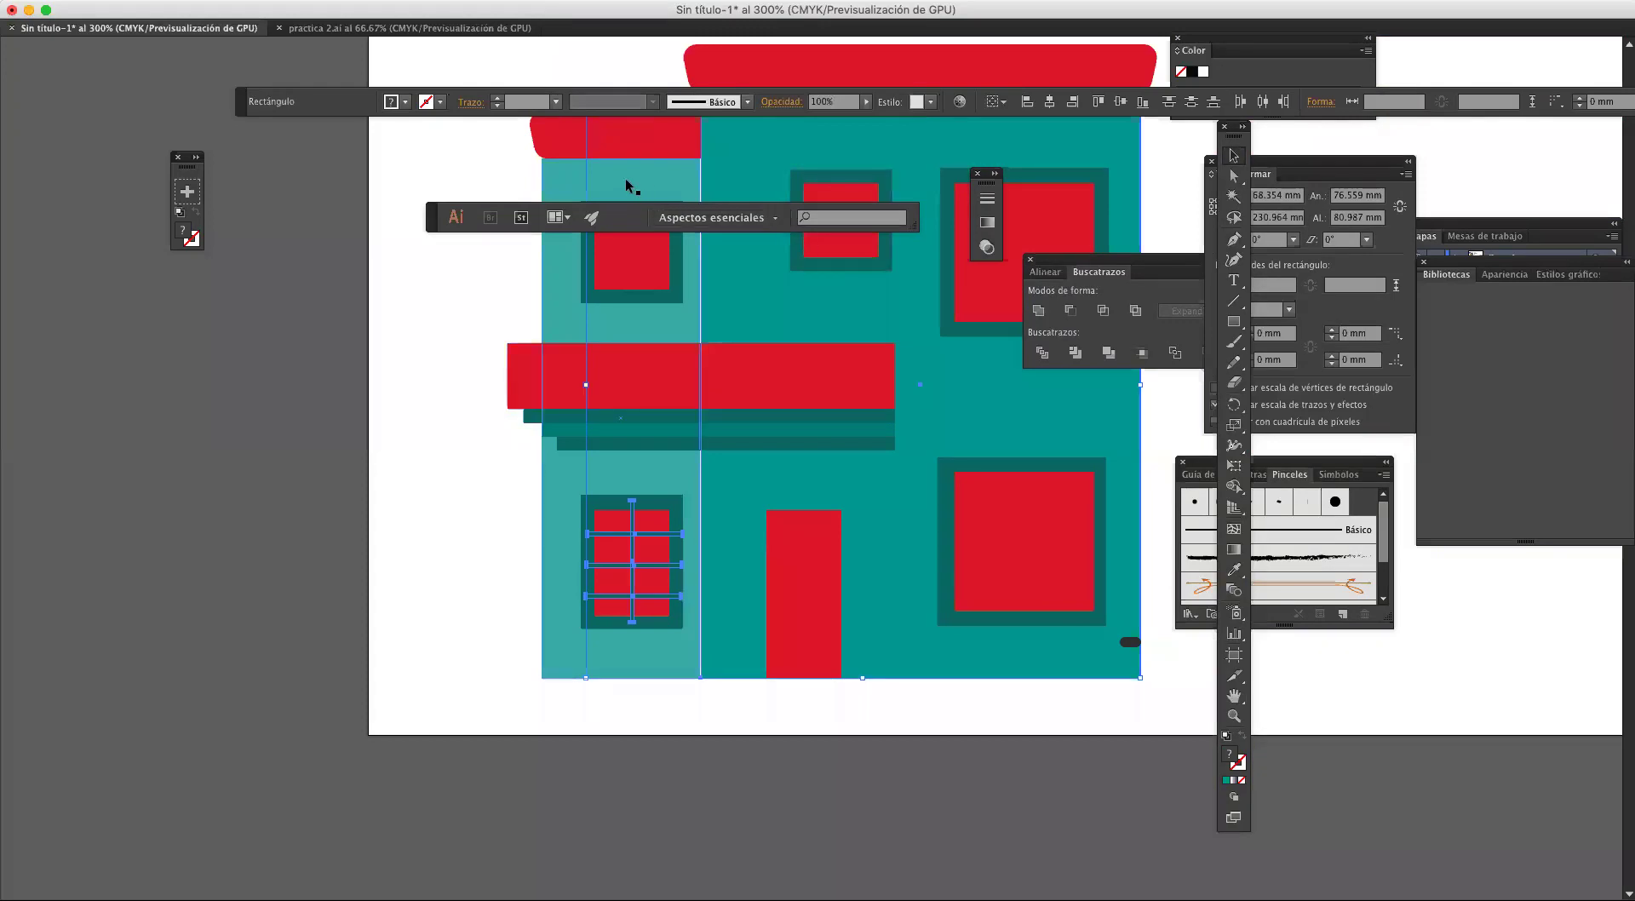
{"action": "left_click", "coordinate": [585, 458], "text": "shift"}
{"action": "left_click", "coordinate": [583, 463], "text": "shift"}
{"action": "left_click_drag", "start_coordinate": [656, 597], "coordinate": [529, 477]}
{"action": "key", "text": "super+z"}
{"action": "left_click", "coordinate": [608, 499]}
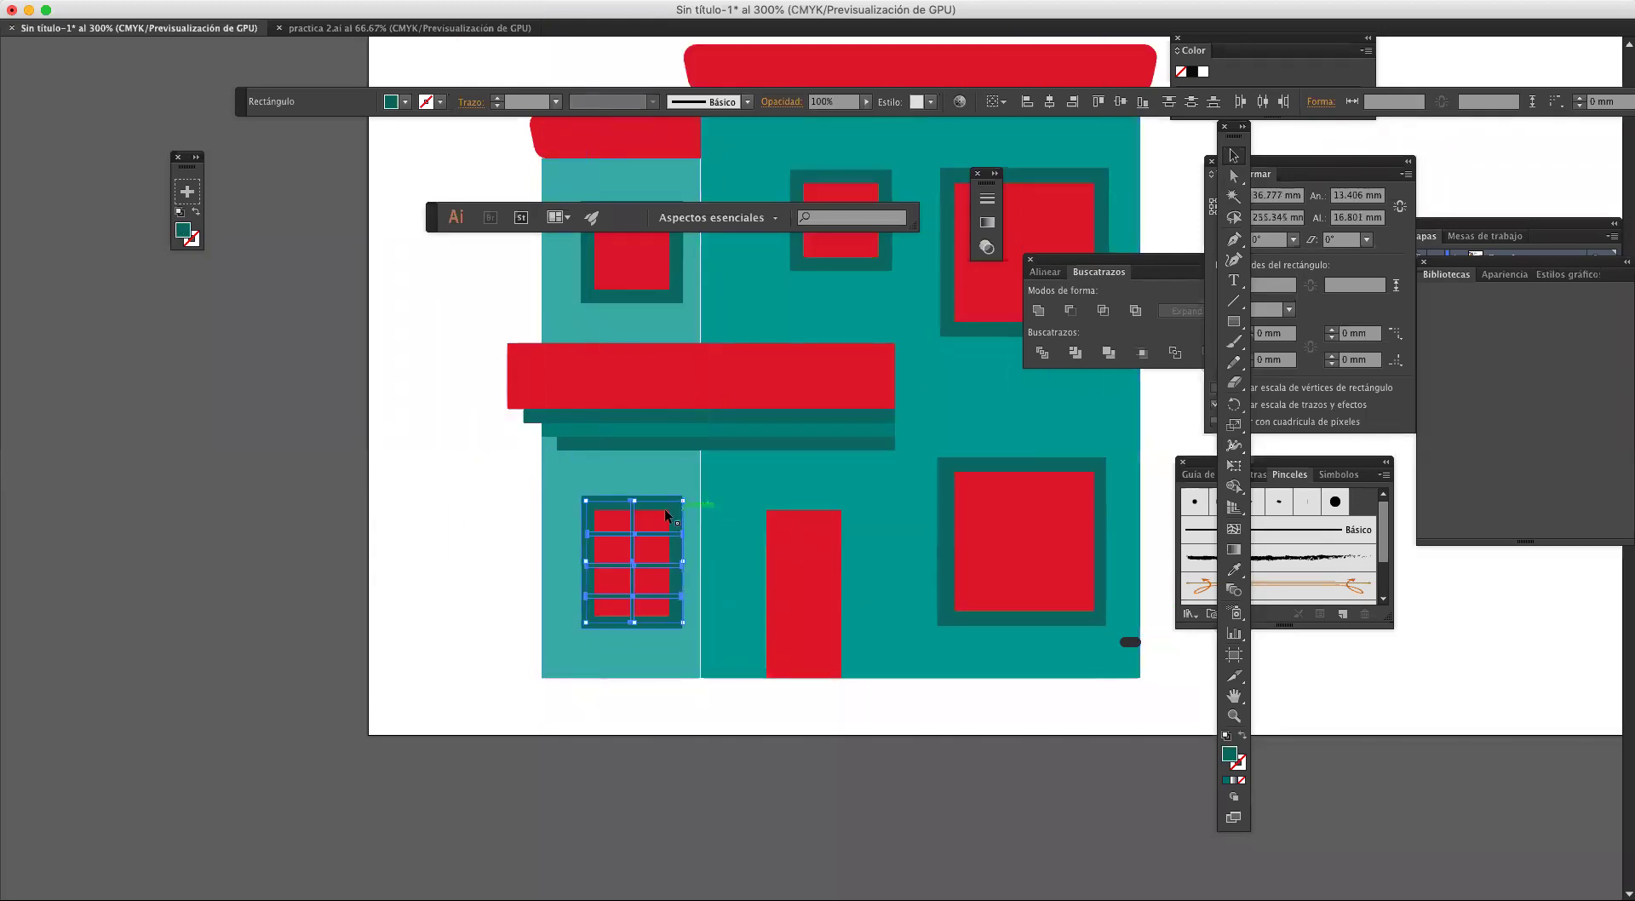
{"action": "left_click_drag", "start_coordinate": [649, 519], "coordinate": [652, 433]}
{"action": "scroll", "coordinate": [655, 437], "scroll_direction": "left", "scroll_amount": 2}
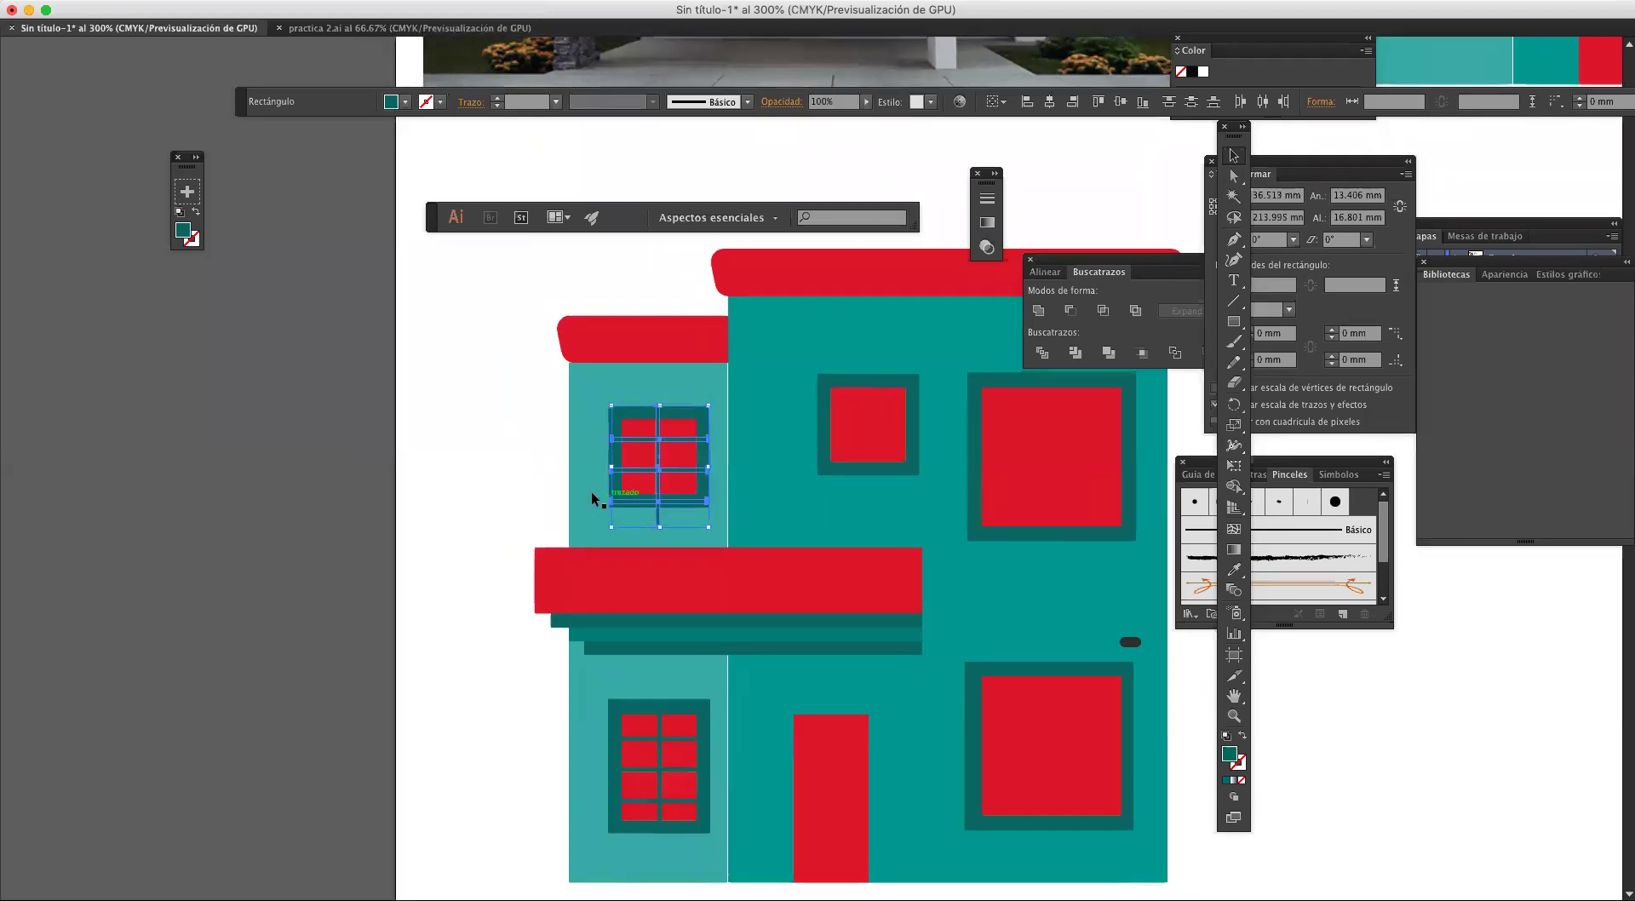
Step: Shrink the copied set of bars to about 12.18 mm high to fit the upper window
{"action": "left_click_drag", "start_coordinate": [660, 526], "coordinate": [660, 498]}
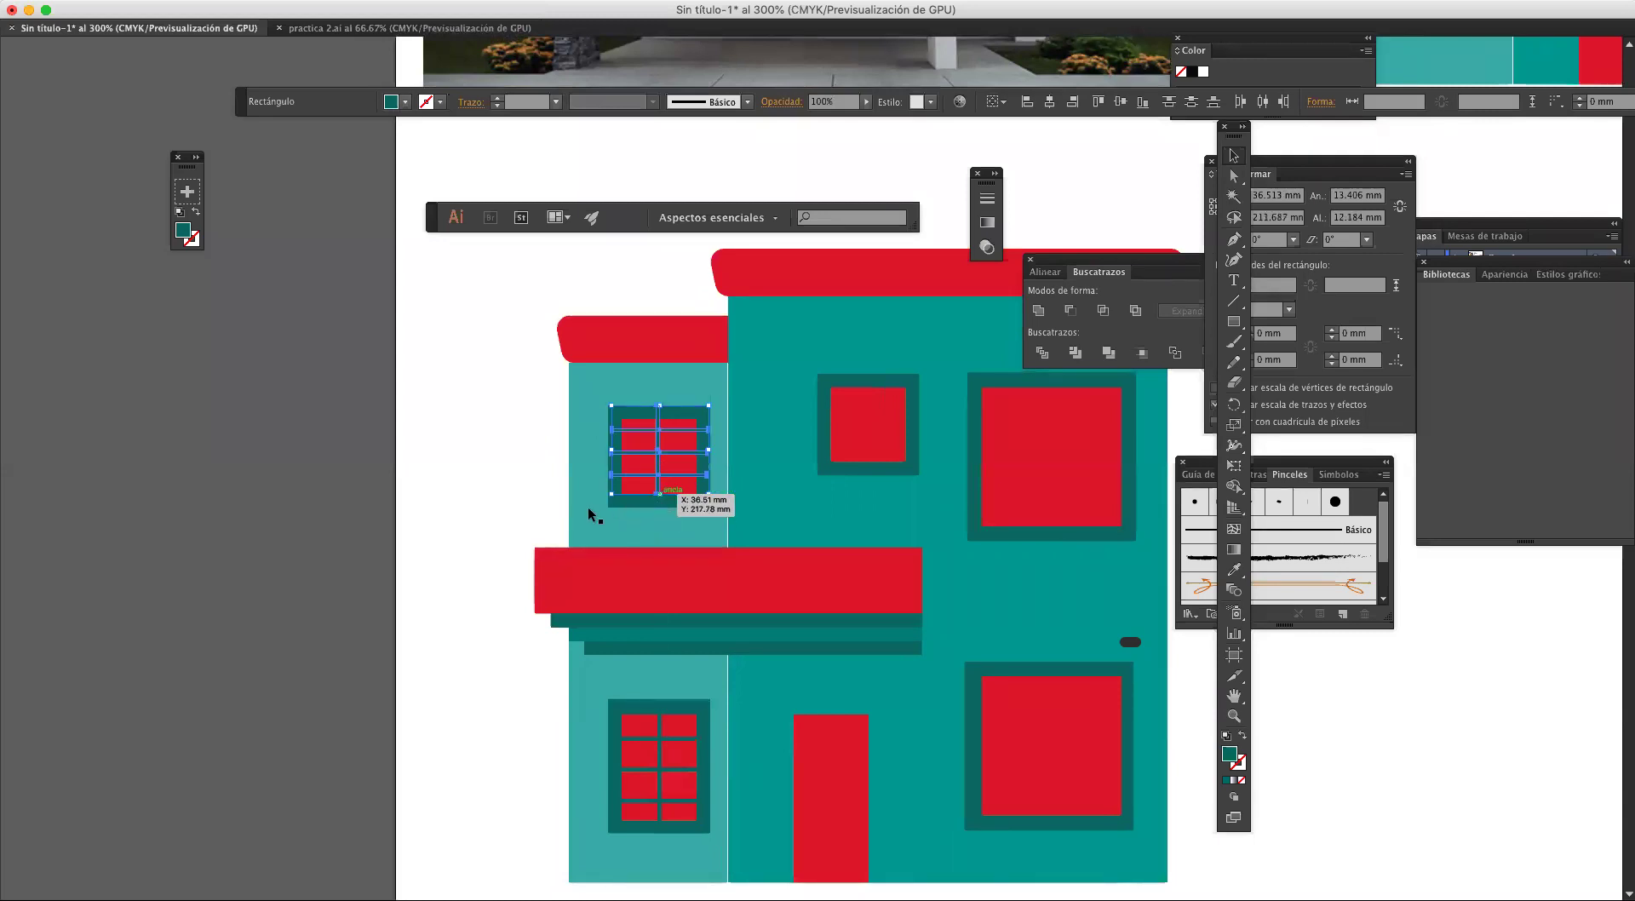
{"action": "left_click", "coordinate": [647, 453]}
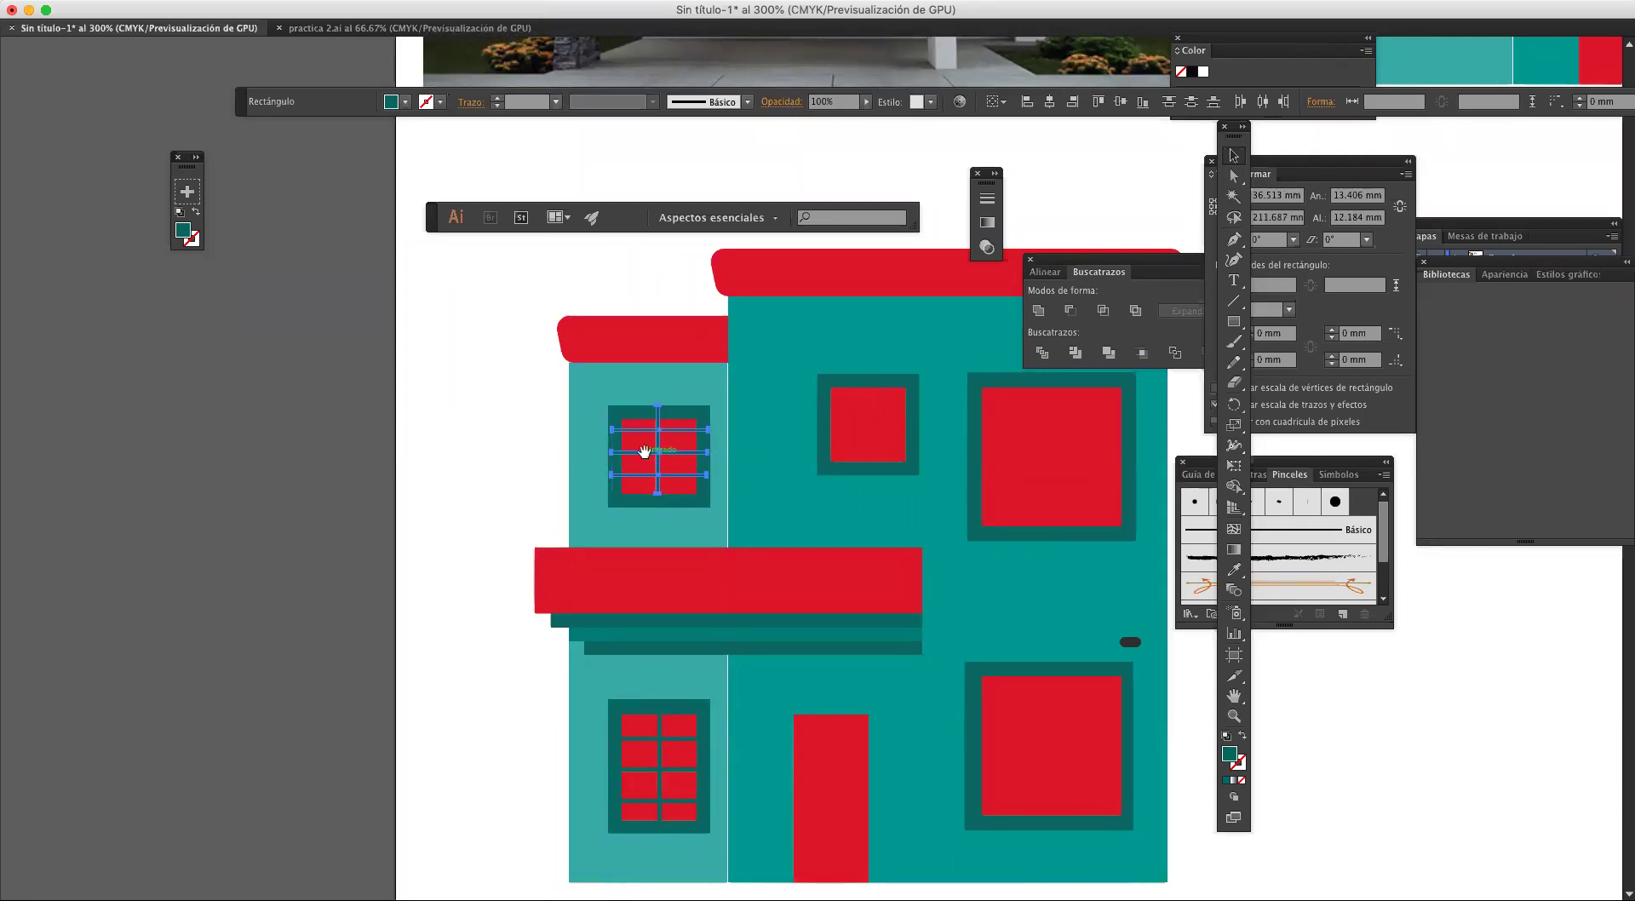
{"action": "left_click", "coordinate": [646, 454]}
Step: Delete the topmost horizontal bar from the narrow block's upper window
{"action": "left_click", "coordinate": [514, 434]}
{"action": "left_click", "coordinate": [679, 432]}
{"action": "key", "text": "Delete"}
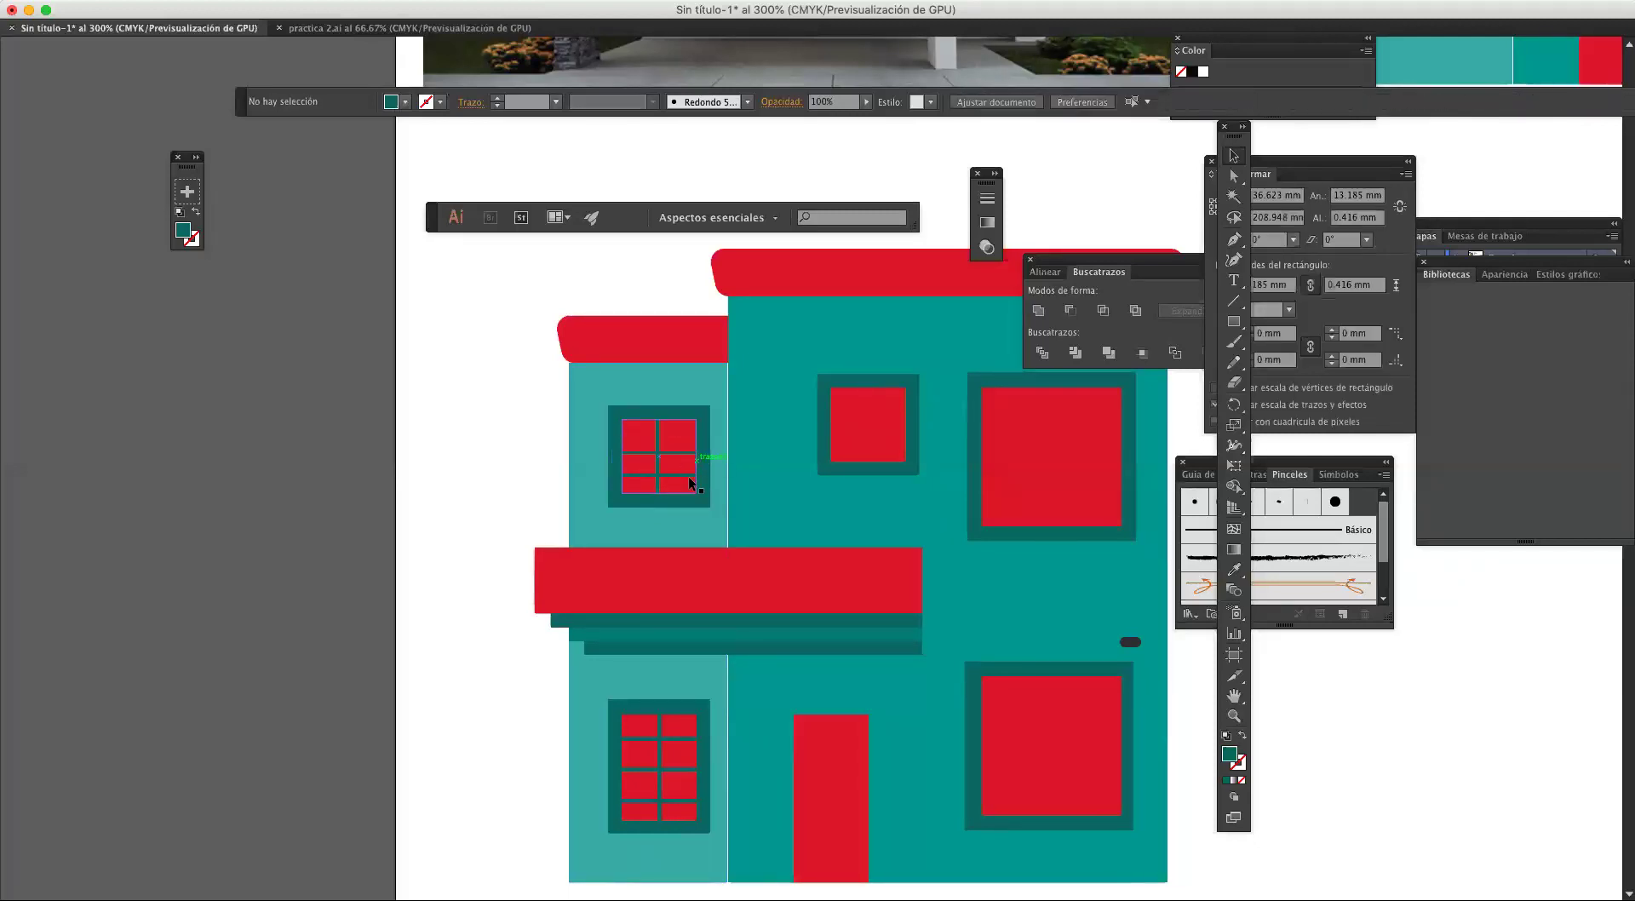
Step: Delete the lowest horizontal bar from the narrow block's upper window and centre the remaining one vertically
{"action": "left_click", "coordinate": [688, 477]}
{"action": "key", "text": "Delete"}
{"action": "left_click_drag", "start_coordinate": [692, 457], "coordinate": [685, 455]}
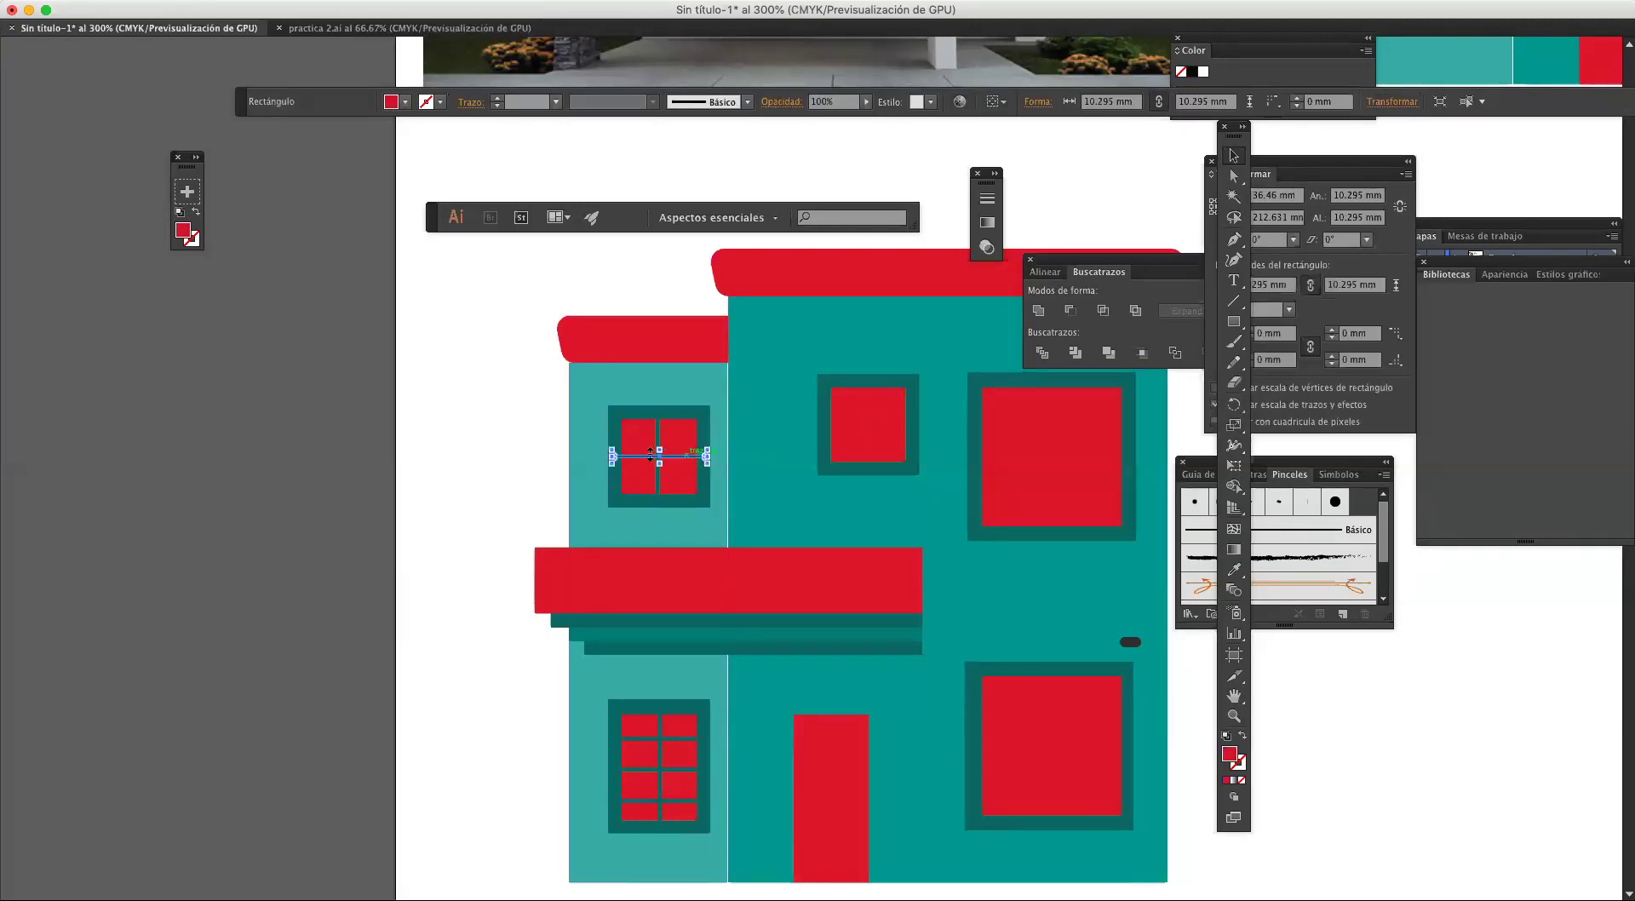
{"action": "left_click", "coordinate": [397, 370]}
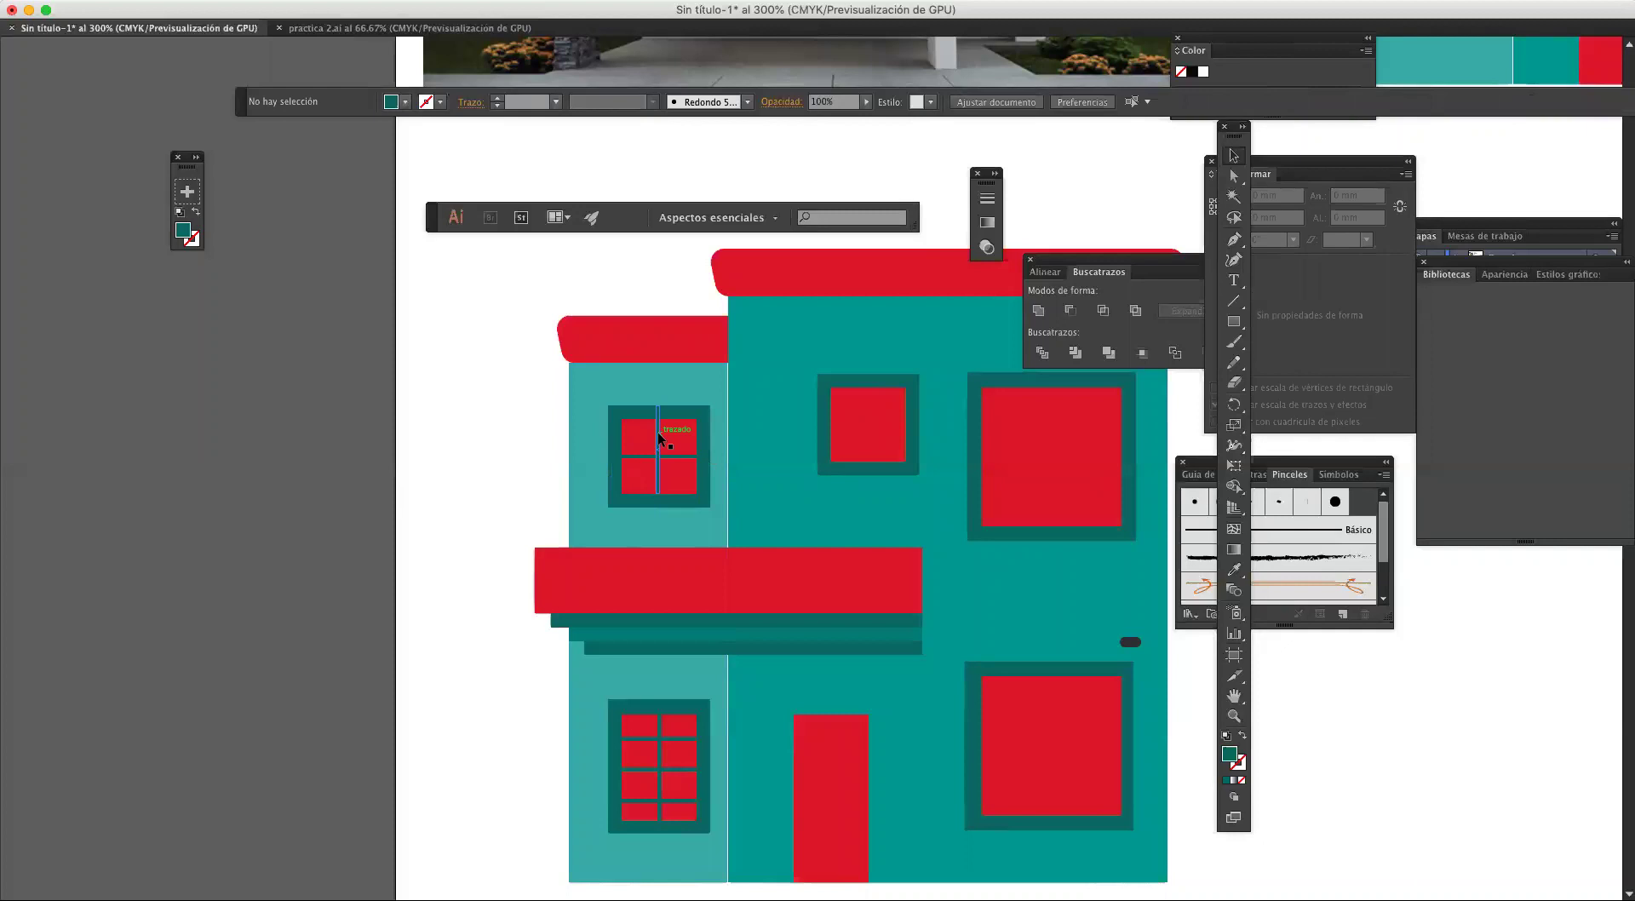
Step: Copy the crossed bars onto the wide block's small upper window and centre the horizontal bar vertically
{"action": "left_click", "coordinate": [658, 432]}
{"action": "left_click", "coordinate": [680, 455], "text": "shift"}
{"action": "left_click_drag", "start_coordinate": [685, 456], "coordinate": [891, 428]}
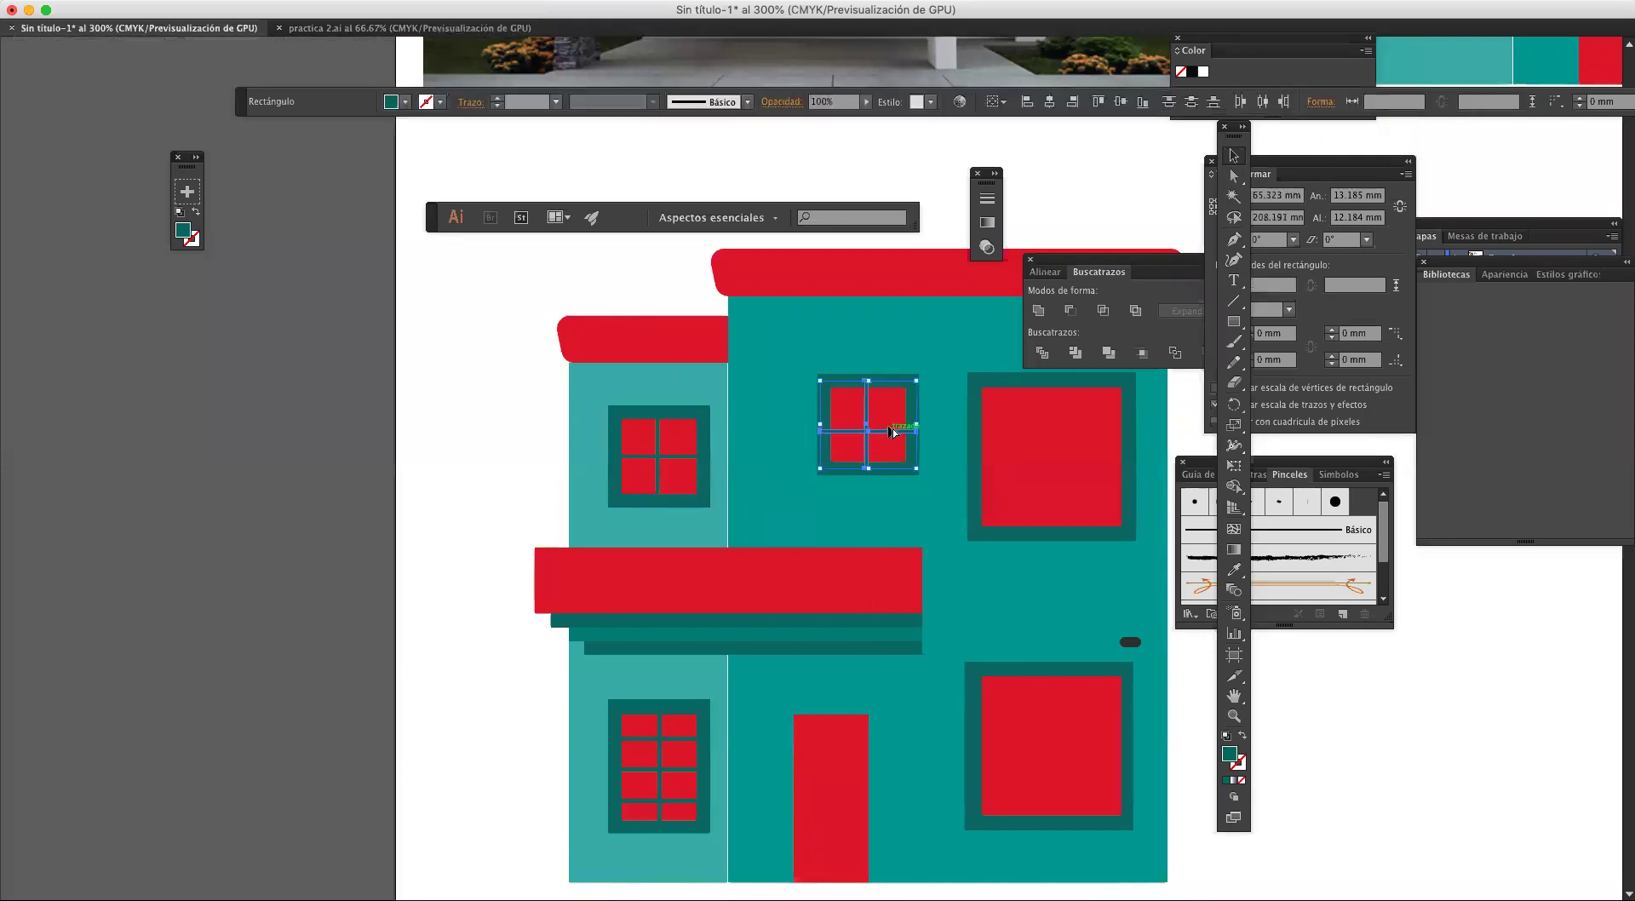
{"action": "left_click", "coordinate": [932, 498]}
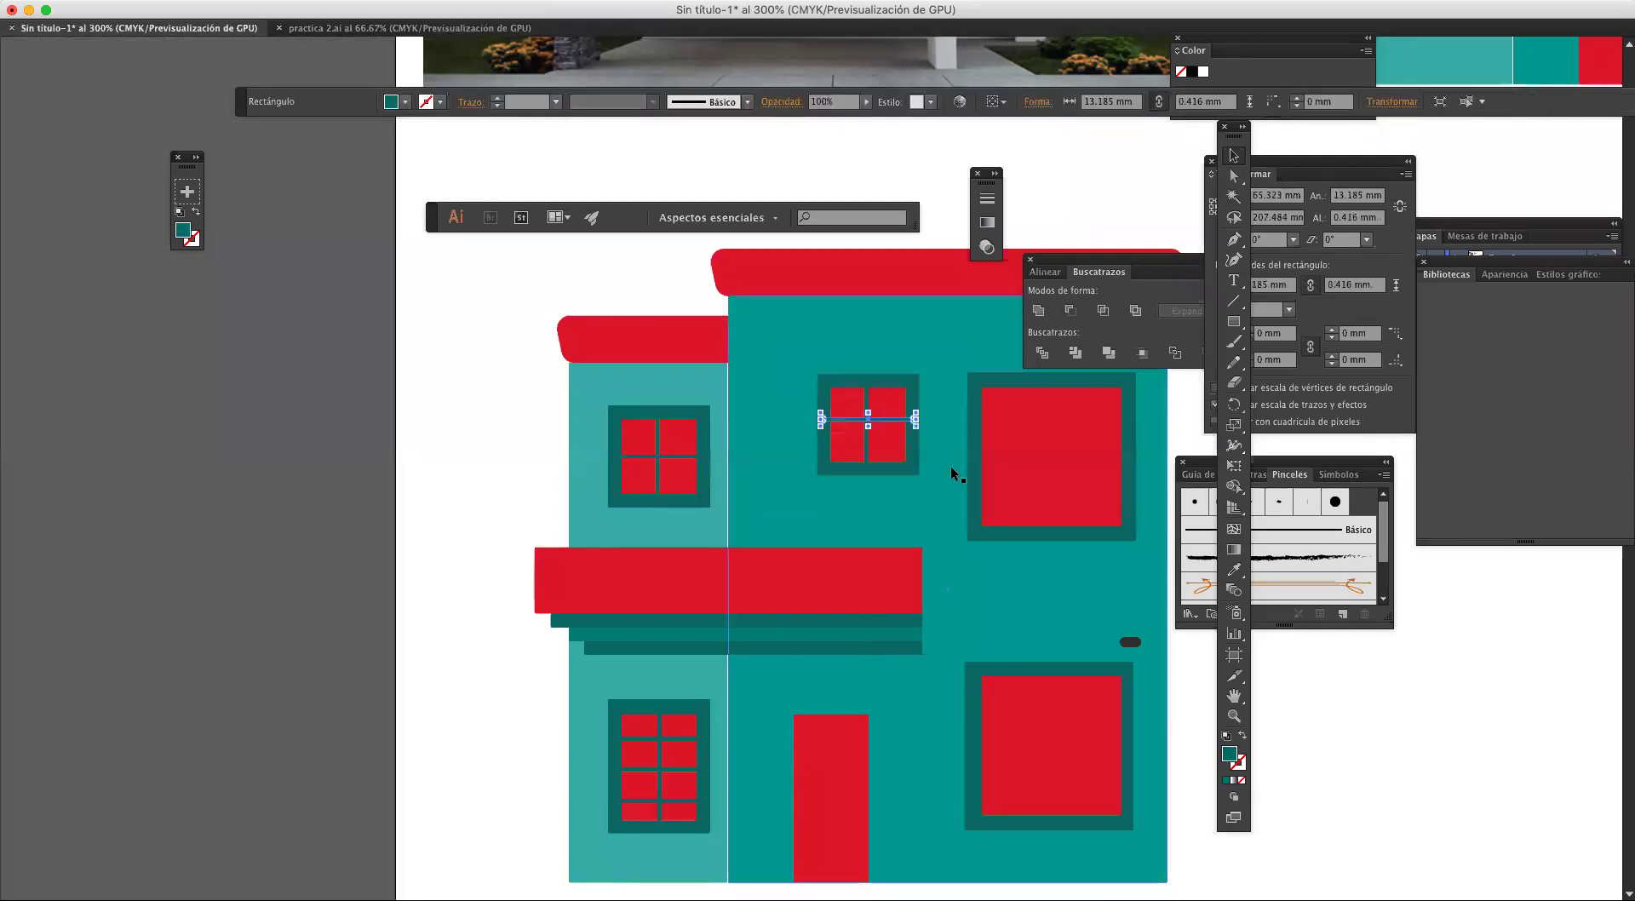
{"action": "left_click", "coordinate": [881, 421]}
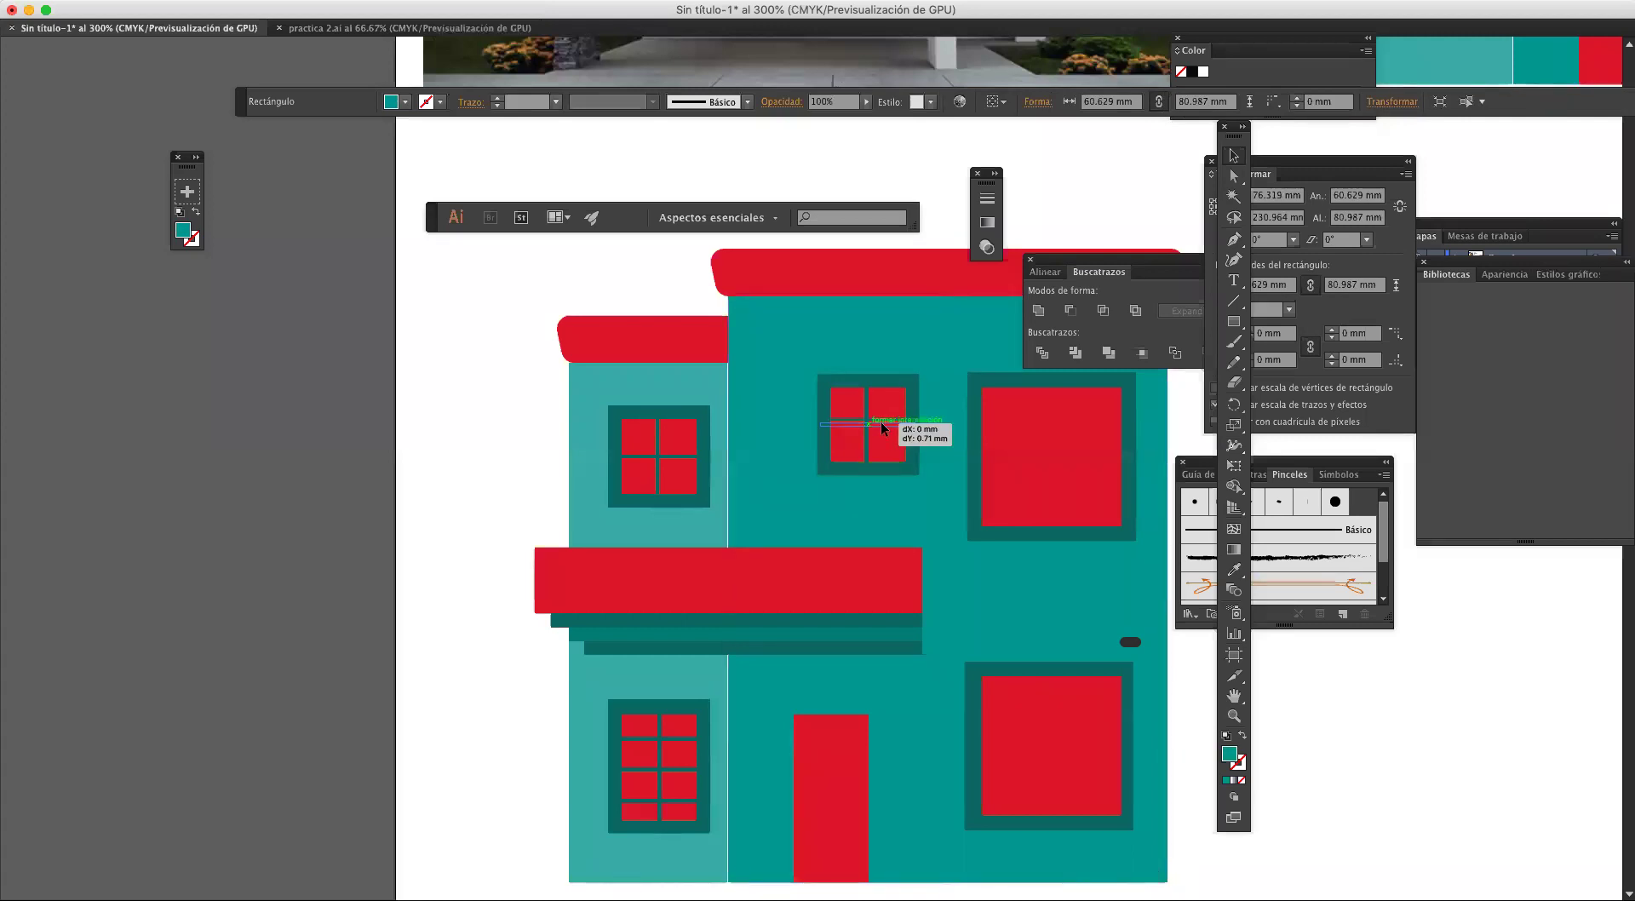
{"action": "left_click", "coordinate": [944, 477]}
Step: Examine the reference house photos and compare them with the drawn facade
{"action": "key", "text": "super+minus"}
{"action": "key", "text": "super+minus"}
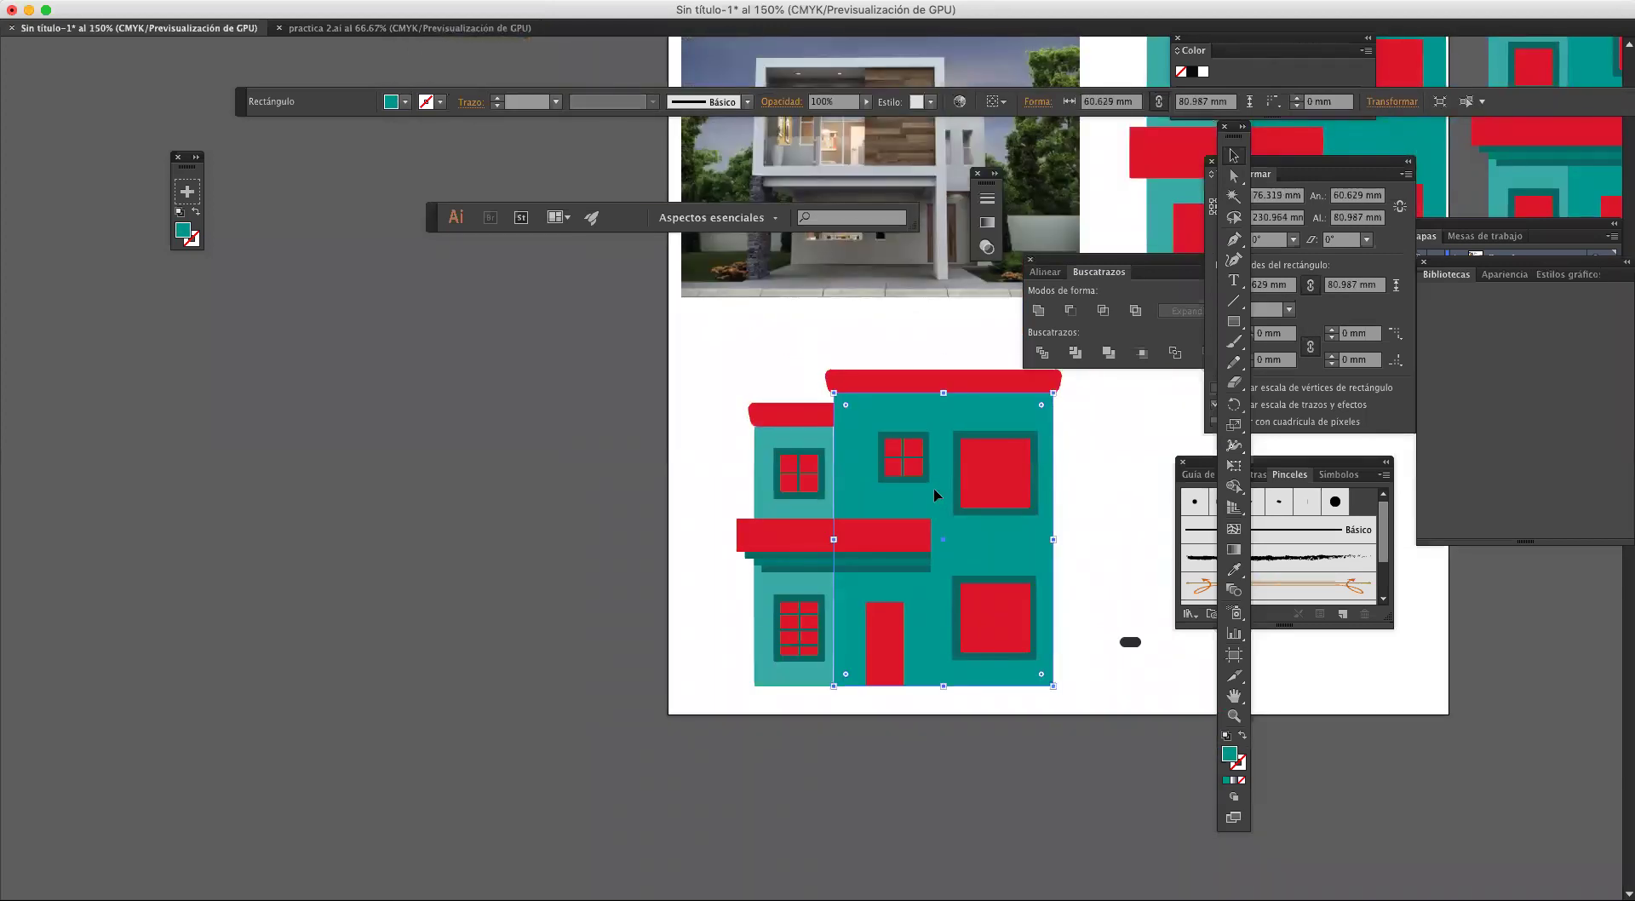
{"action": "scroll", "coordinate": [822, 761], "scroll_direction": "up", "scroll_amount": 10}
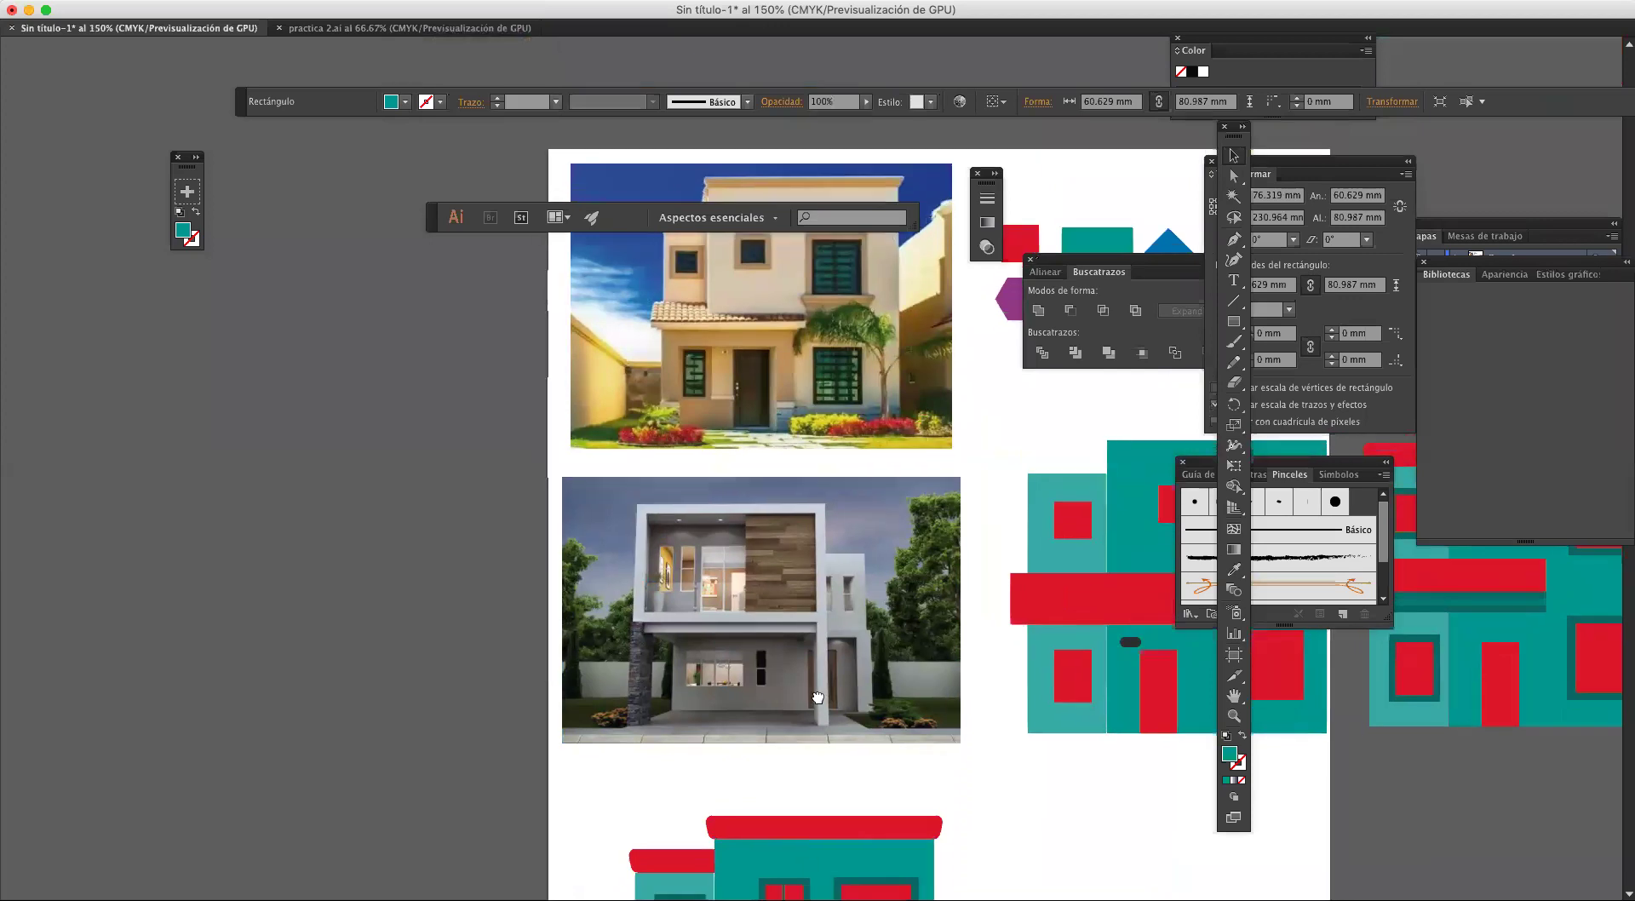
{"action": "scroll", "coordinate": [859, 529], "scroll_direction": "down", "scroll_amount": 4}
{"action": "scroll", "coordinate": [852, 545], "scroll_direction": "down", "scroll_amount": 3}
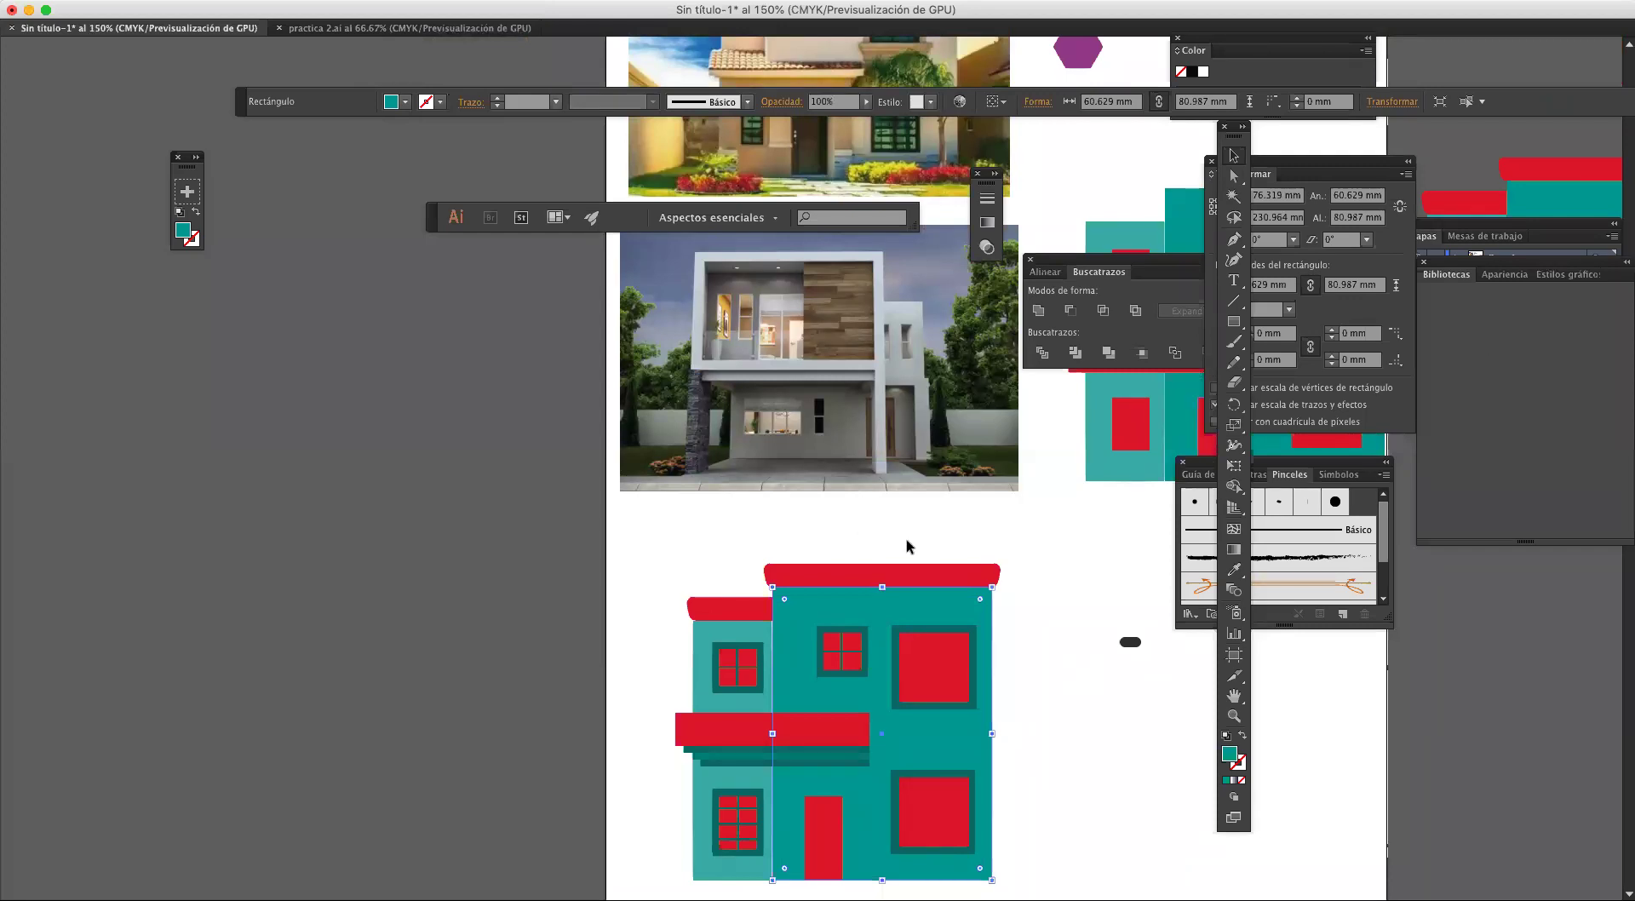
{"action": "scroll", "coordinate": [951, 554], "scroll_direction": "down", "scroll_amount": 5}
{"action": "scroll", "coordinate": [951, 553], "scroll_direction": "right", "scroll_amount": 2}
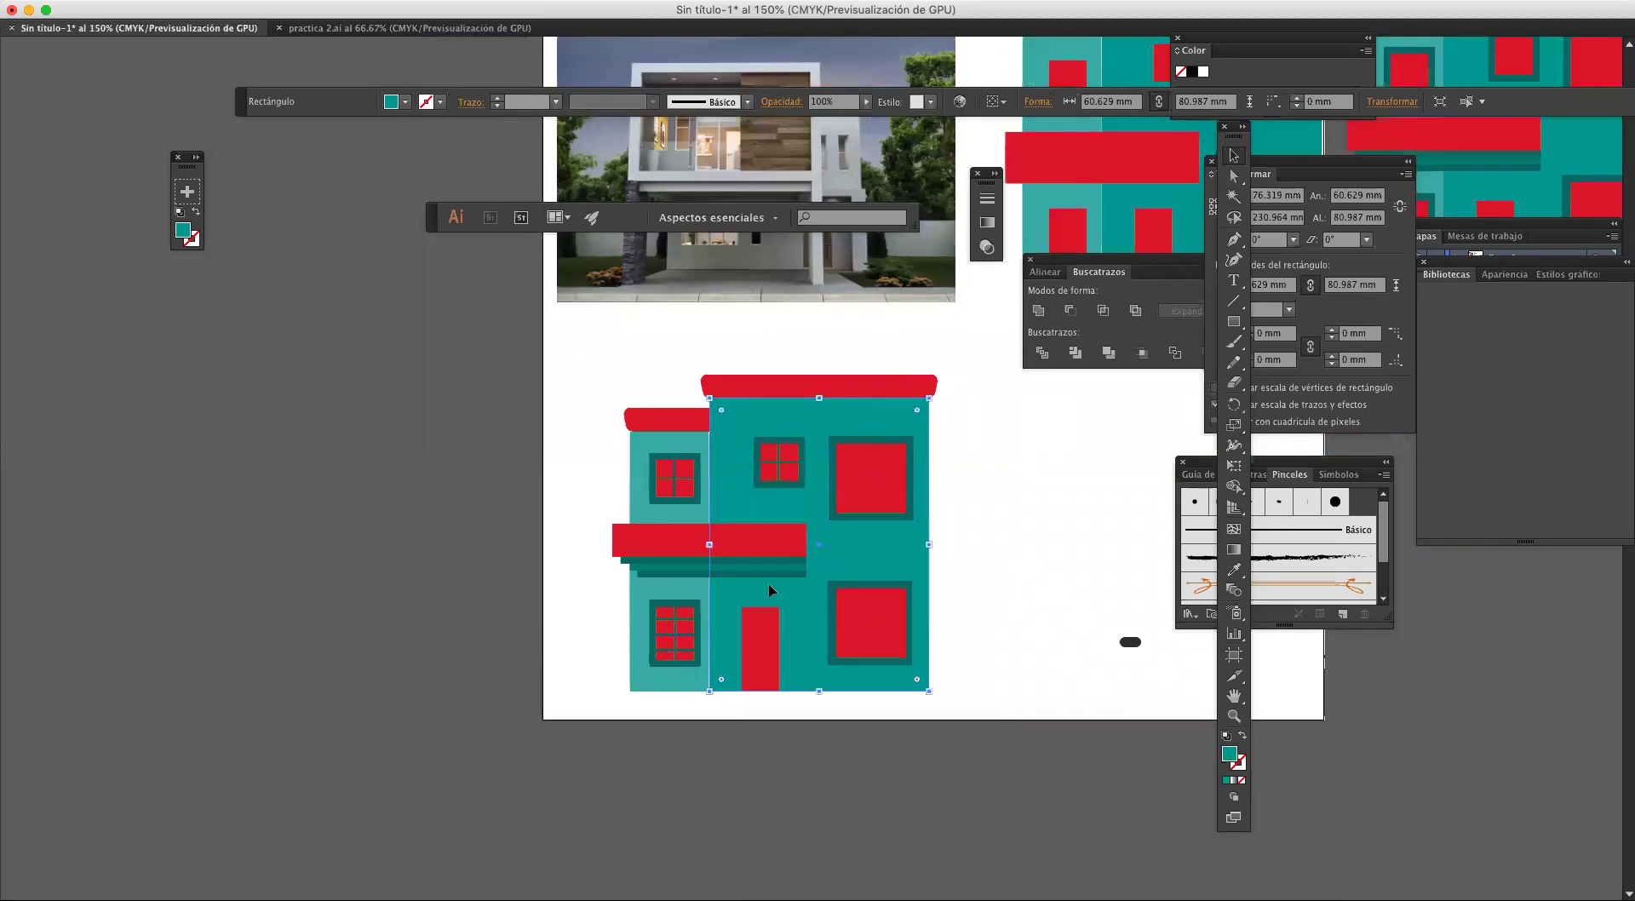
{"action": "scroll", "coordinate": [854, 609], "scroll_direction": "up", "scroll_amount": 1}
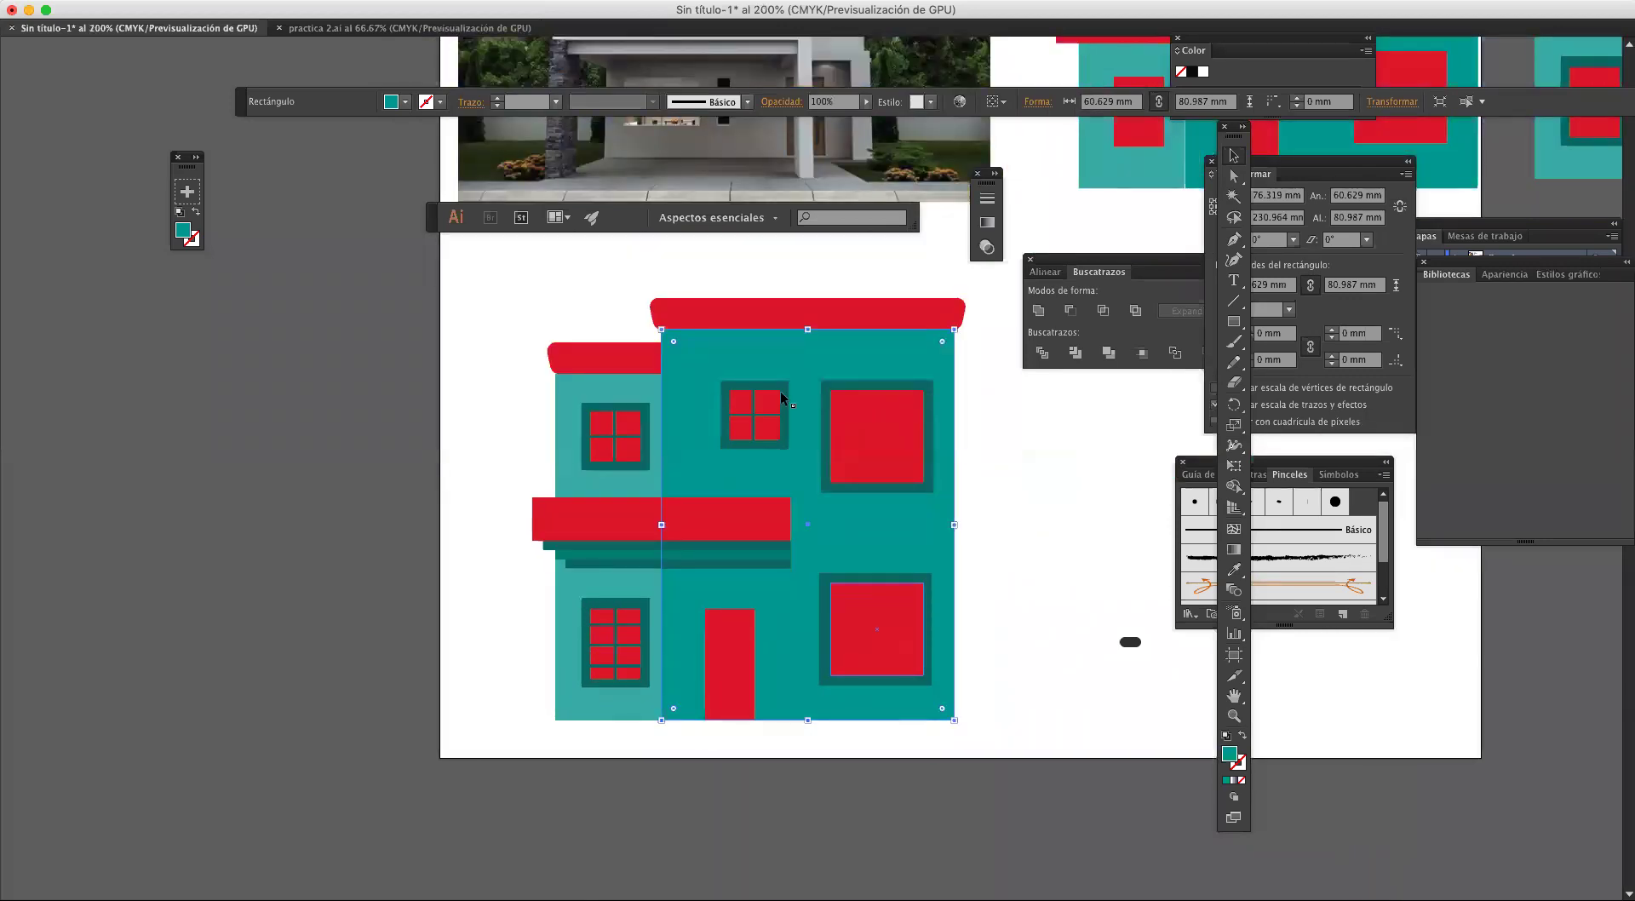
Step: Copy the small window's crossed bars onto the large upper window and enlarge them to about 20.8 × 19.2 mm
{"action": "left_click", "coordinate": [755, 415]}
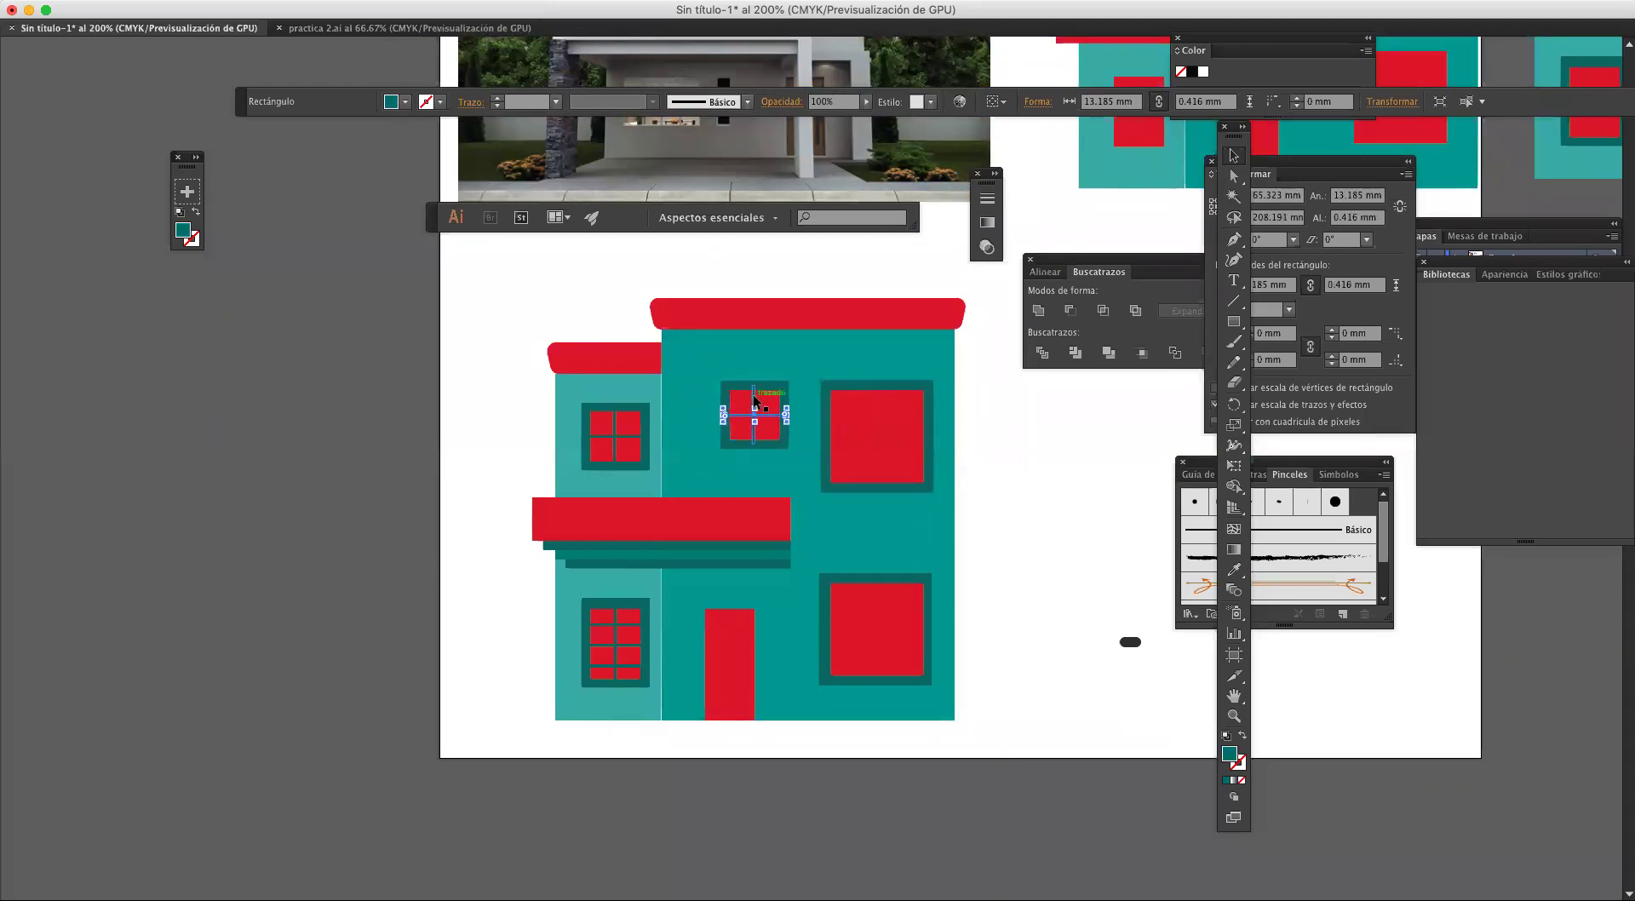
{"action": "left_click", "coordinate": [755, 399], "text": "shift"}
{"action": "left_click_drag", "start_coordinate": [758, 401], "coordinate": [882, 421]}
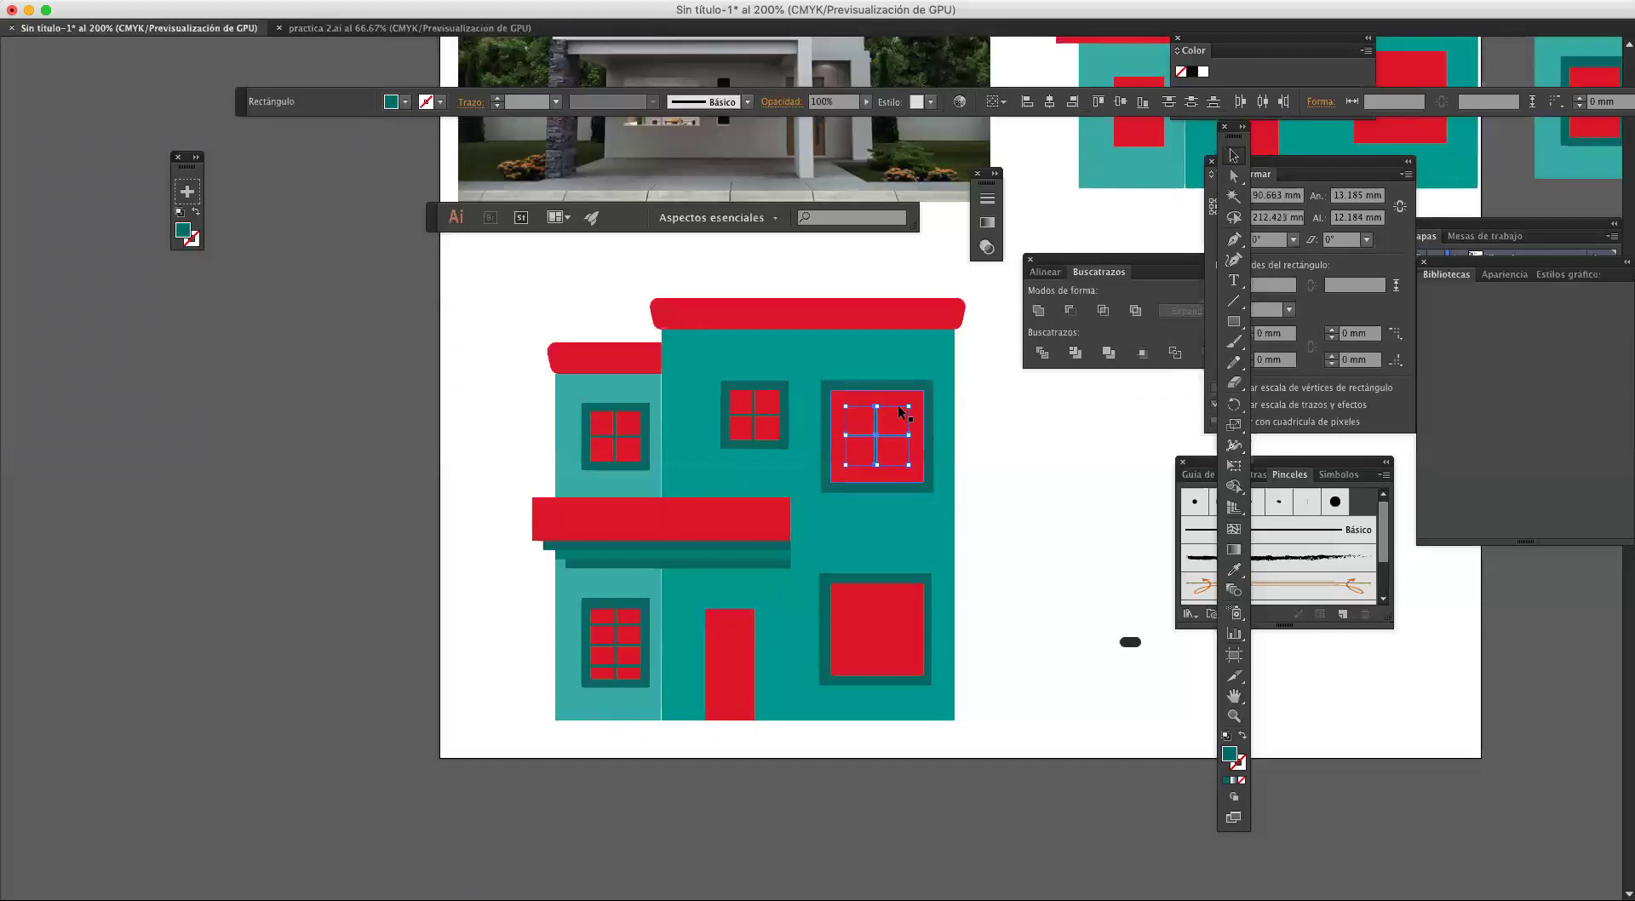
{"action": "left_click", "coordinate": [905, 414], "text": "shift"}
{"action": "left_click", "coordinate": [908, 417], "text": "shift"}
{"action": "left_click_drag", "start_coordinate": [909, 410], "coordinate": [930, 385]}
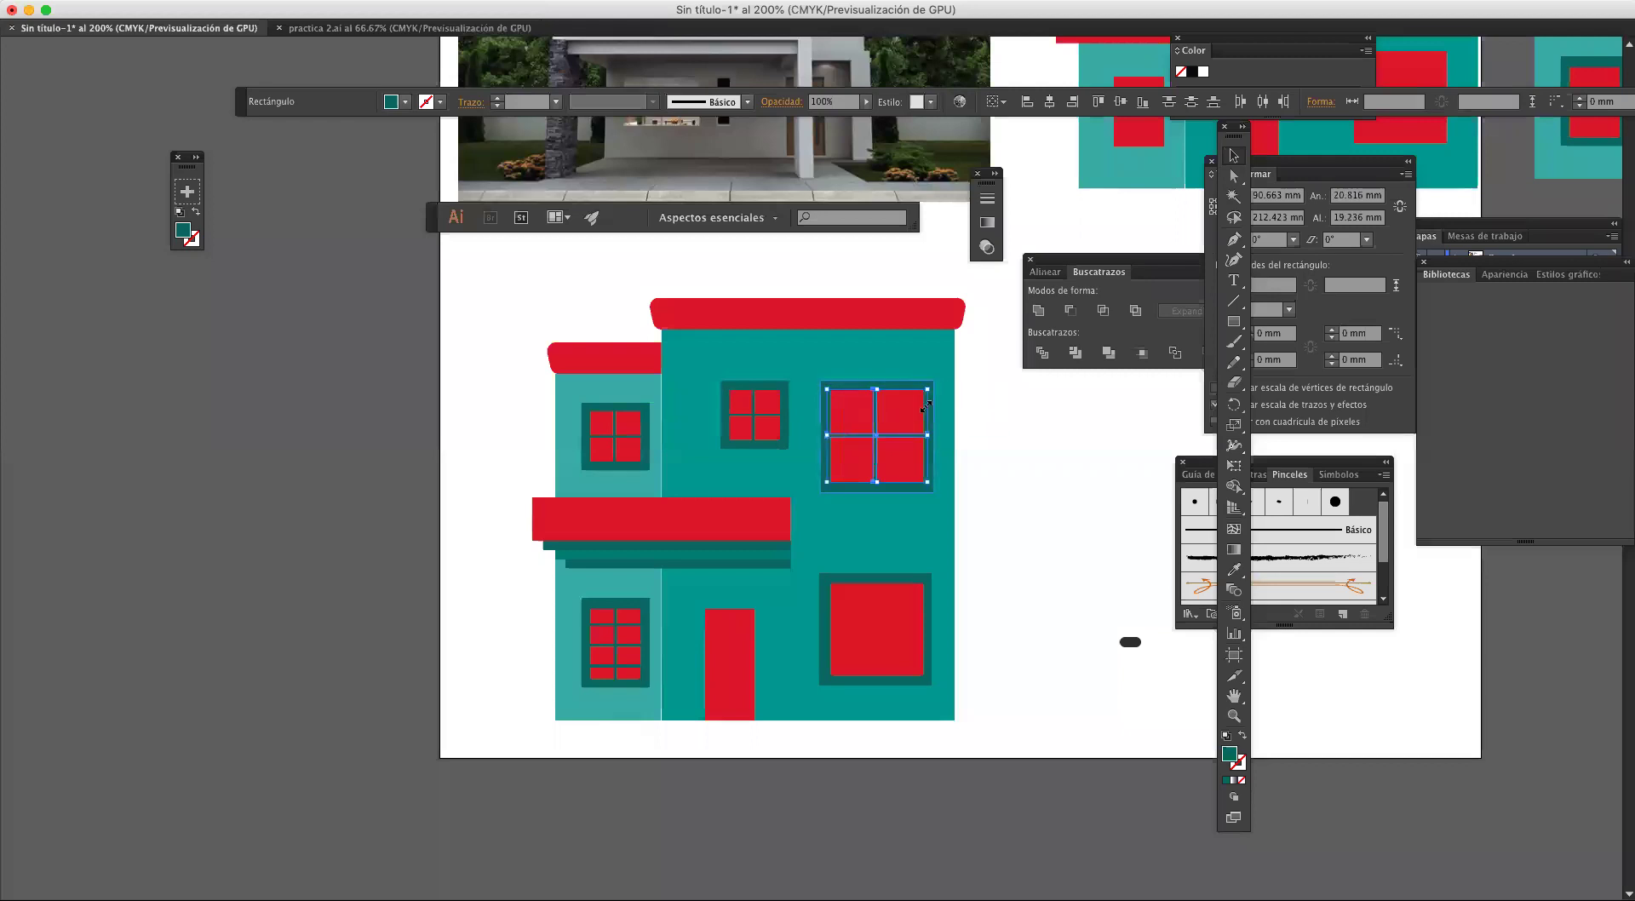
Step: Duplicate the large upper window's crossed bars onto the large lower window
{"action": "left_click", "coordinate": [970, 426]}
{"action": "left_click", "coordinate": [911, 437]}
{"action": "left_click_drag", "start_coordinate": [877, 417], "coordinate": [877, 614]}
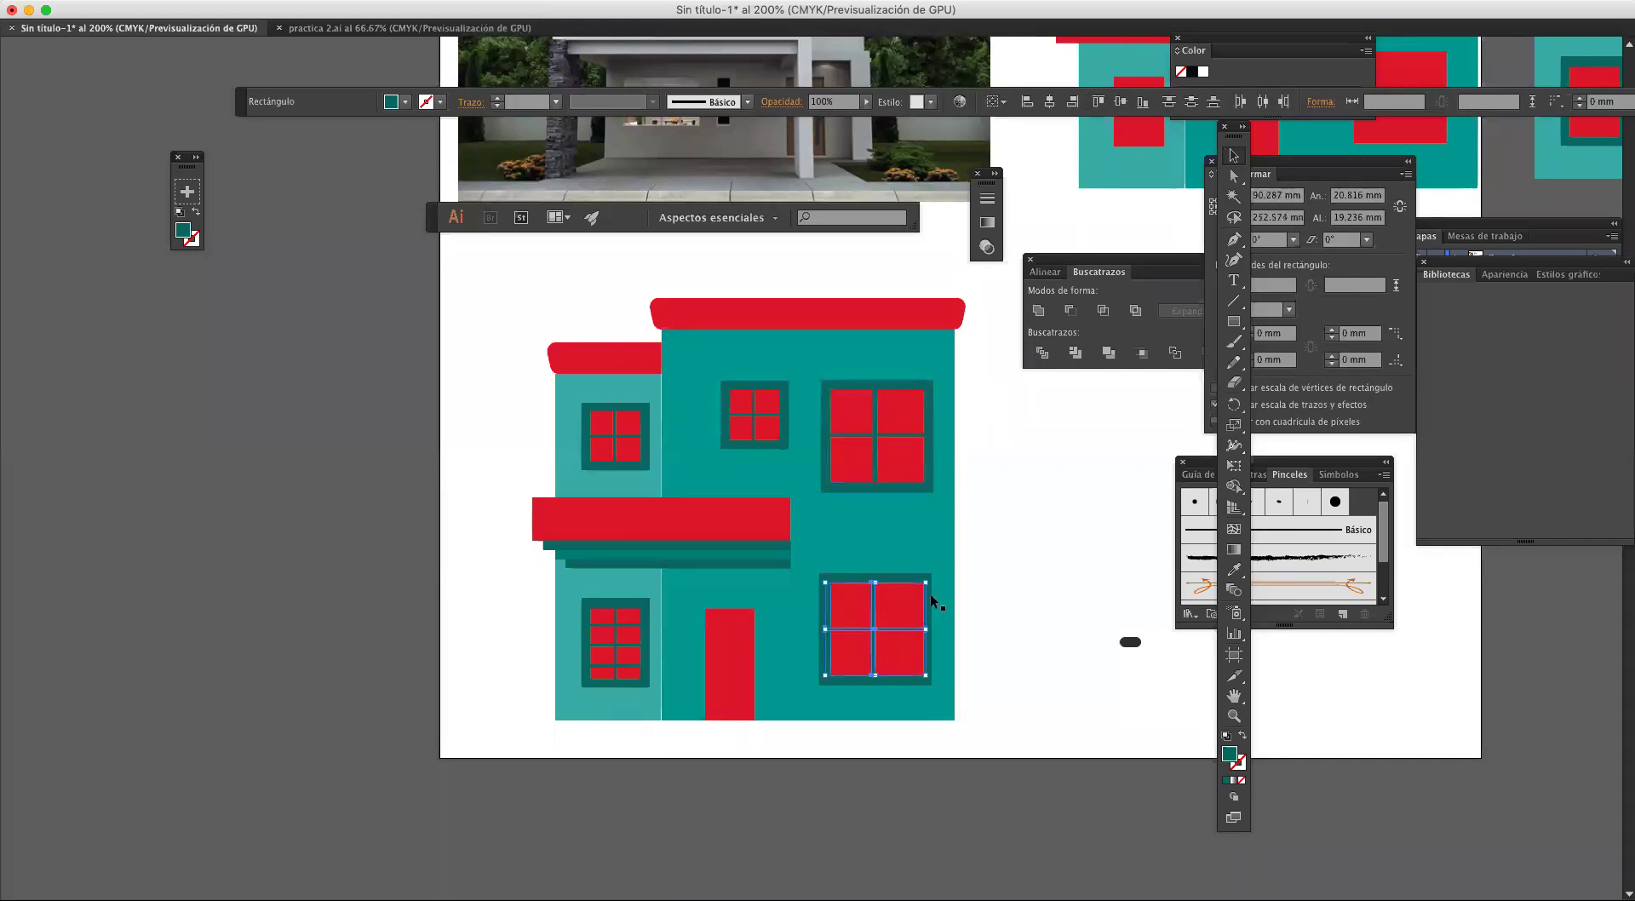
{"action": "left_click", "coordinate": [997, 577]}
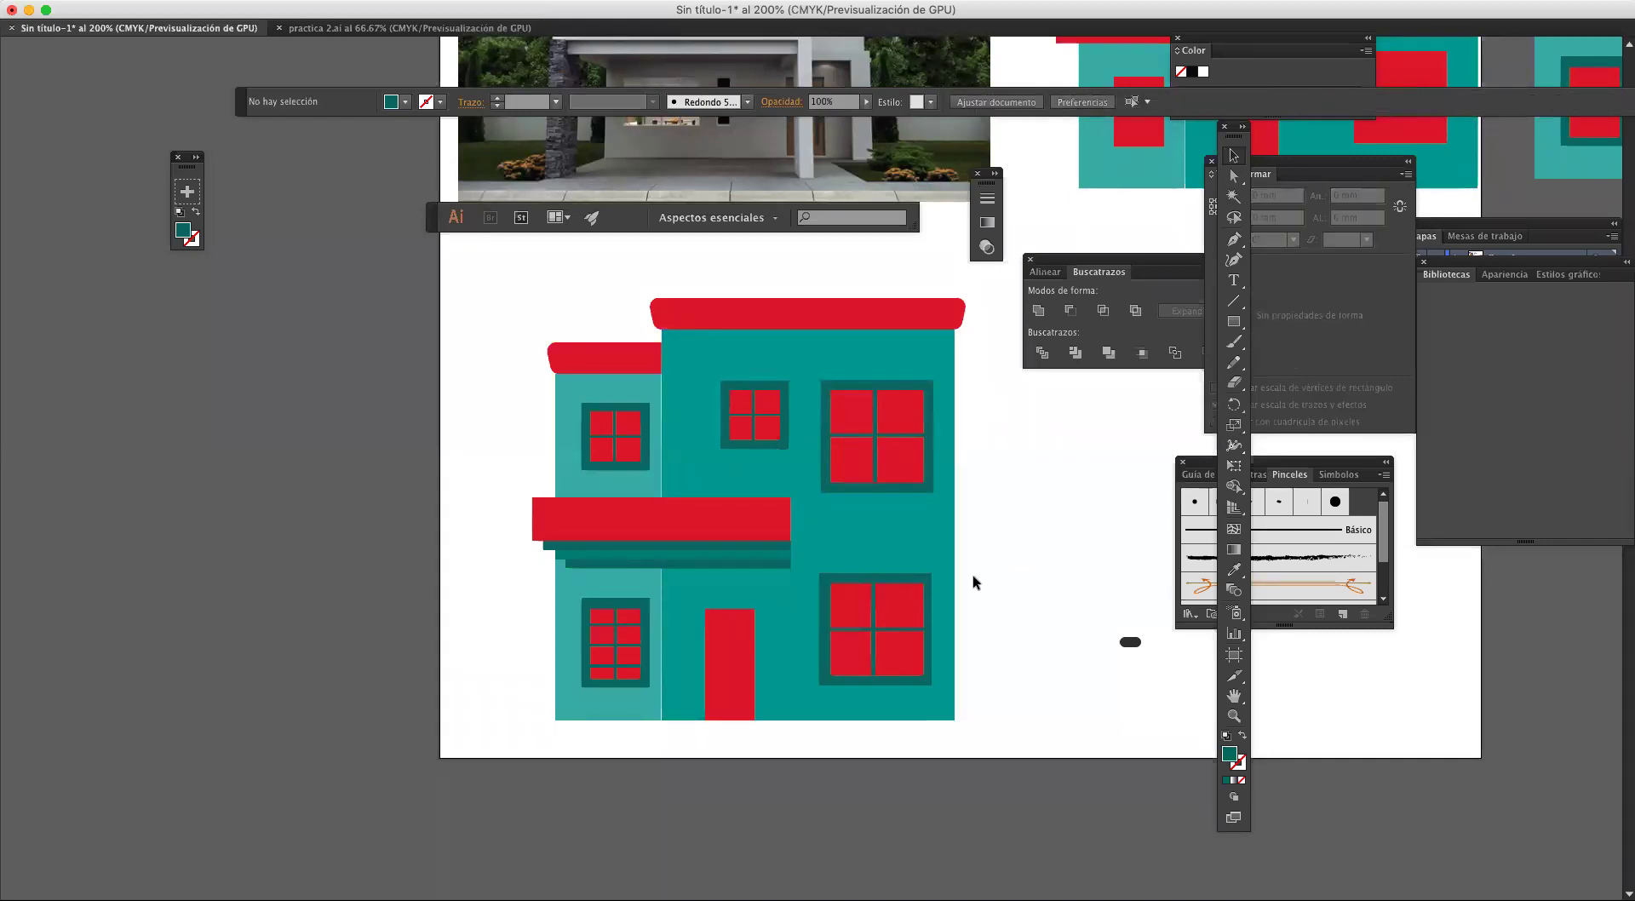
Step: Examine the first reference house photo, including its tiled canopy roof, and return to the drawn facade
{"action": "left_click", "coordinate": [945, 597]}
{"action": "left_click", "coordinate": [1021, 579]}
{"action": "left_click_drag", "start_coordinate": [978, 500], "coordinate": [866, 778]}
{"action": "left_click_drag", "start_coordinate": [877, 613], "coordinate": [852, 778]}
{"action": "left_click_drag", "start_coordinate": [858, 504], "coordinate": [852, 731]}
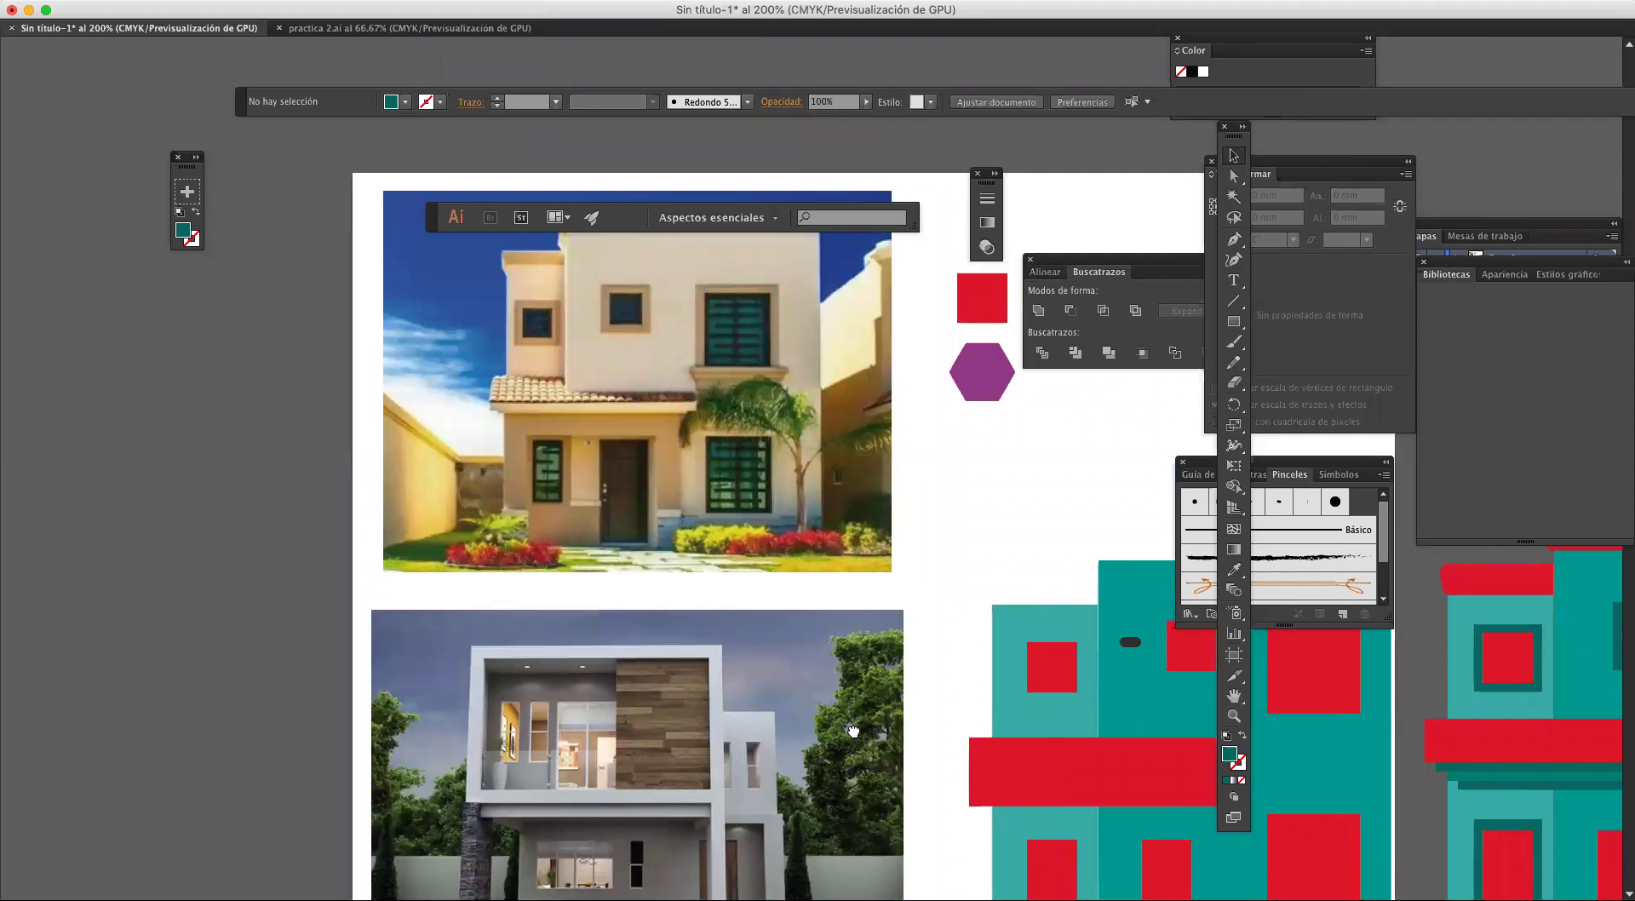
{"action": "left_click_drag", "start_coordinate": [853, 731], "coordinate": [857, 771]}
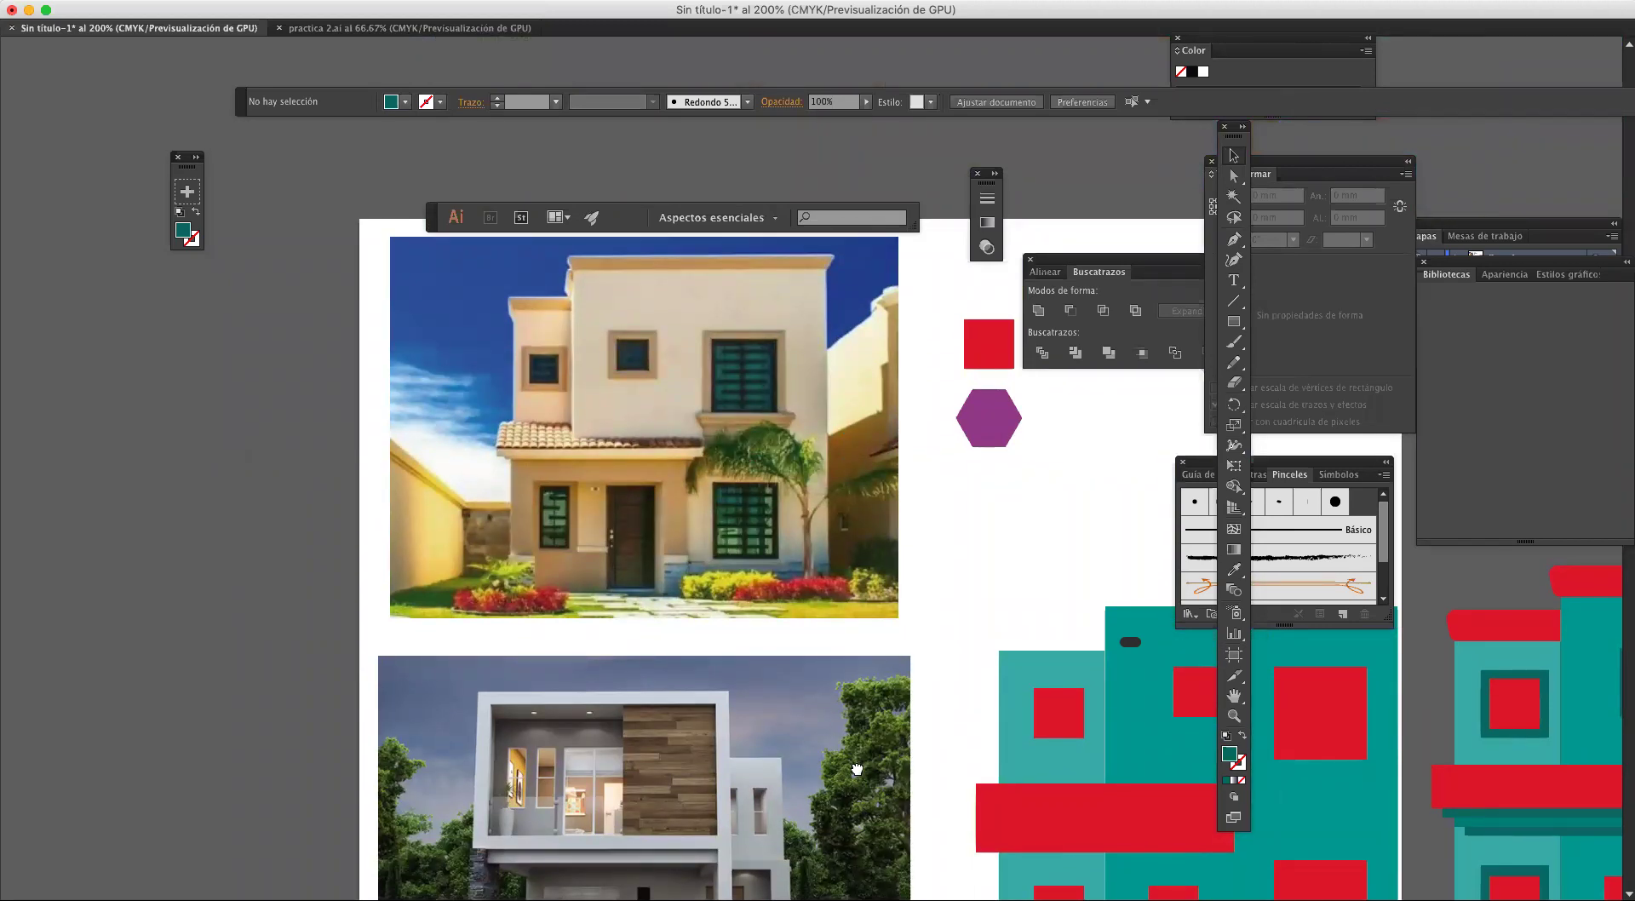
{"action": "scroll", "coordinate": [857, 771], "scroll_direction": "down", "scroll_amount": 10}
{"action": "scroll", "coordinate": [857, 771], "scroll_direction": "left", "scroll_amount": 4}
{"action": "scroll", "coordinate": [813, 648], "scroll_direction": "down", "scroll_amount": 6}
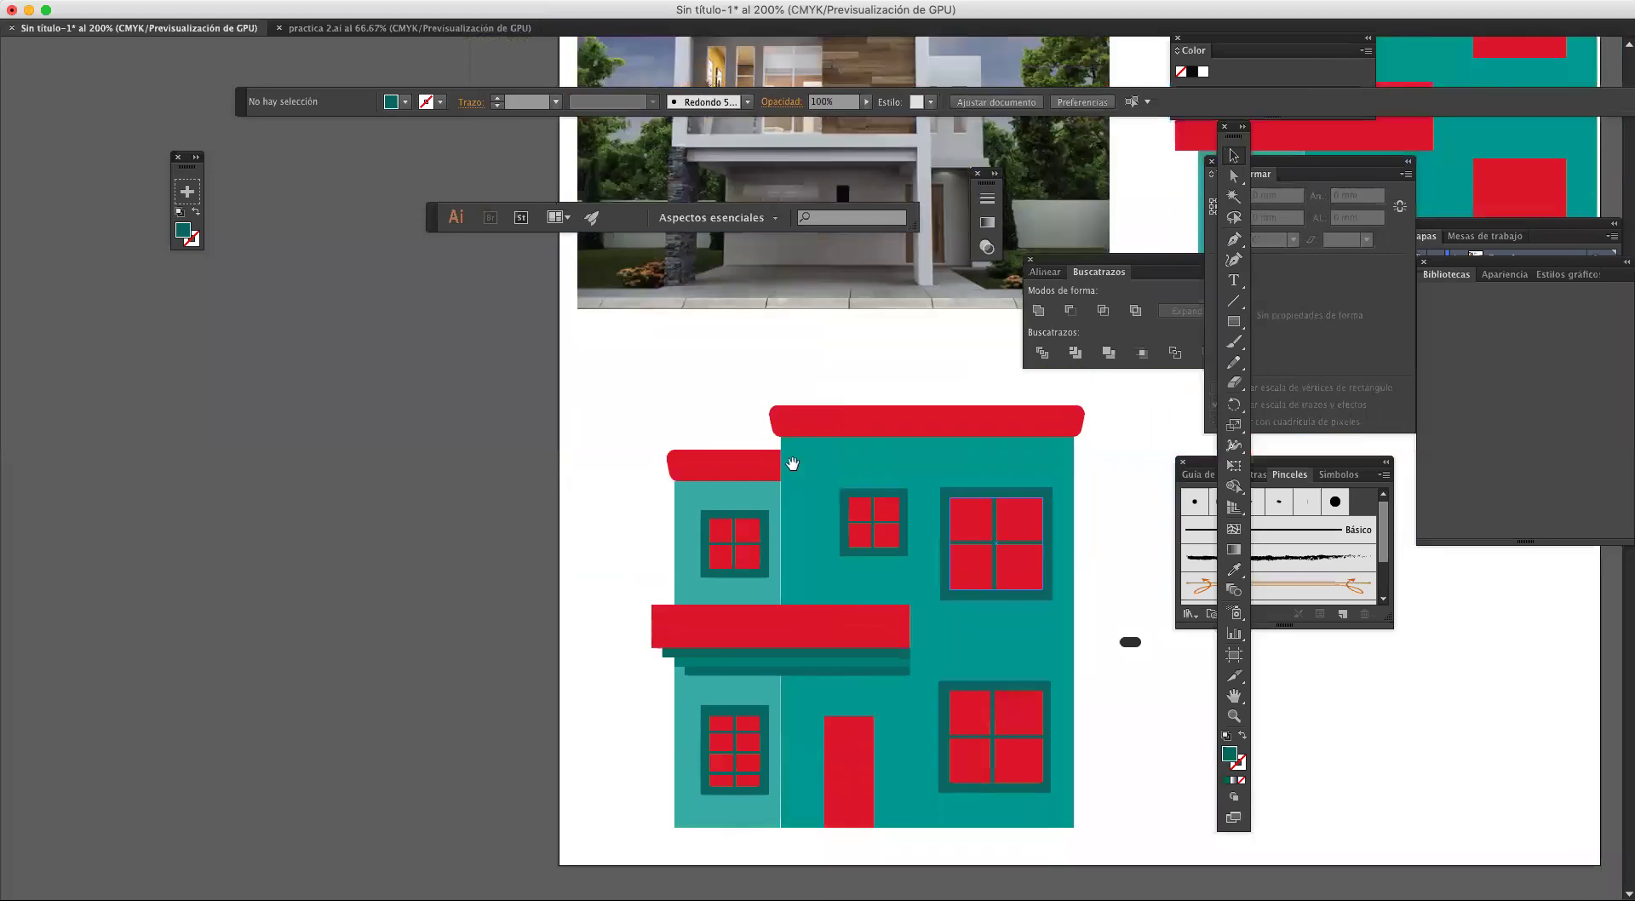
Step: Isolate the red canopy and add a rounded rectangle about 2.01 × 3.70 mm with 0.98 mm corners at its upper-left corner
{"action": "double_click", "coordinate": [746, 638]}
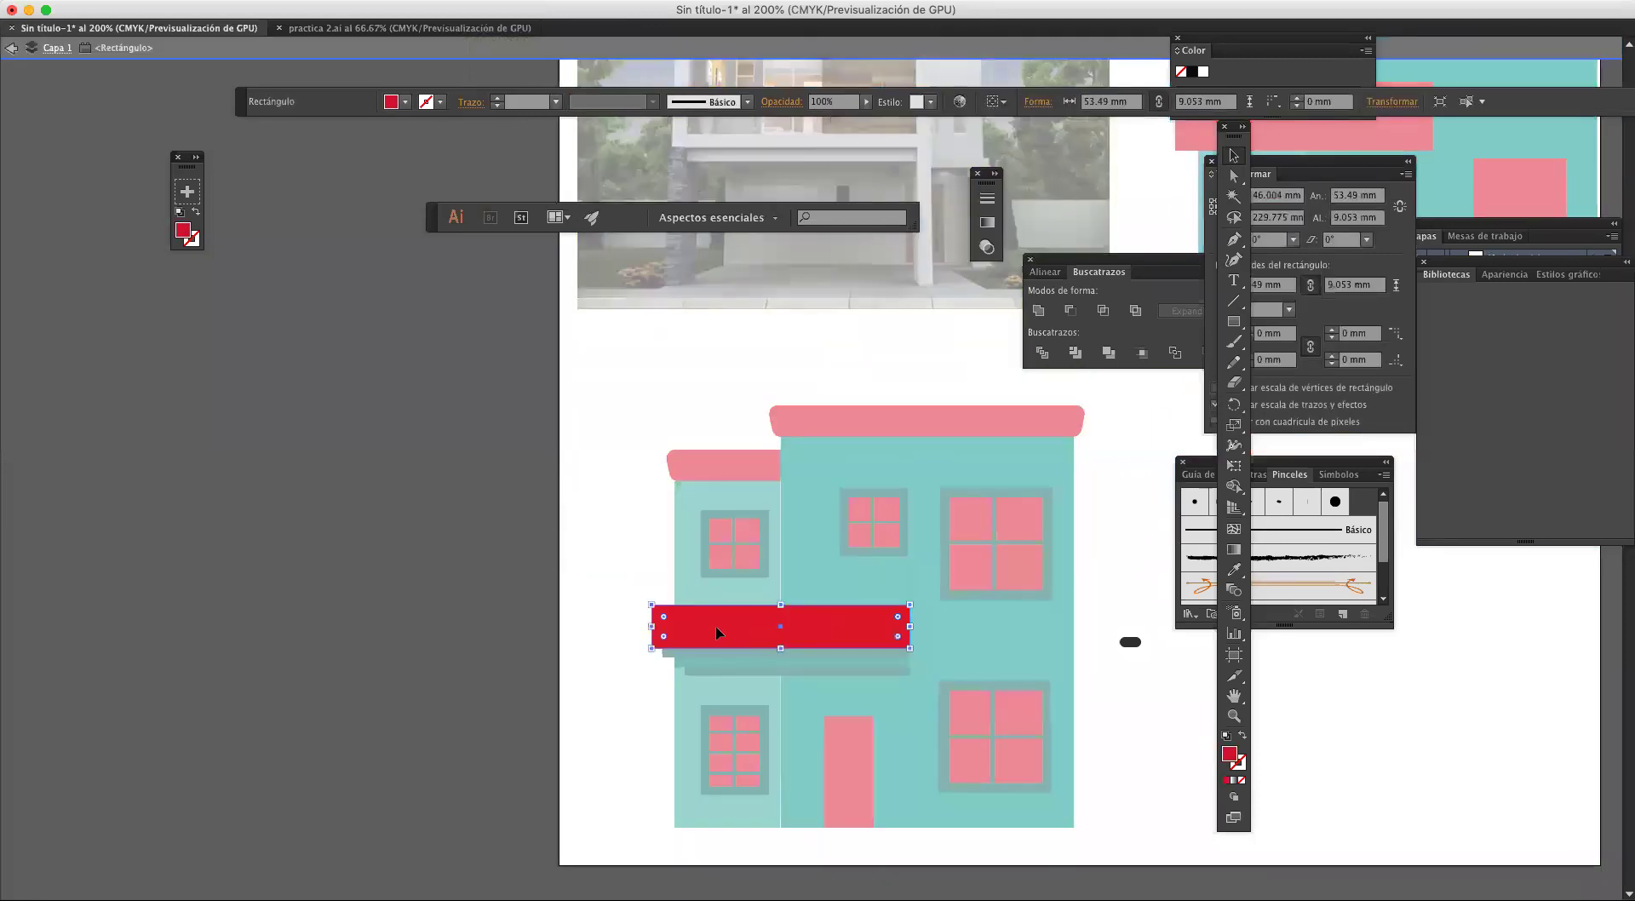
{"action": "scroll", "coordinate": [724, 630], "scroll_direction": "up", "scroll_amount": 3}
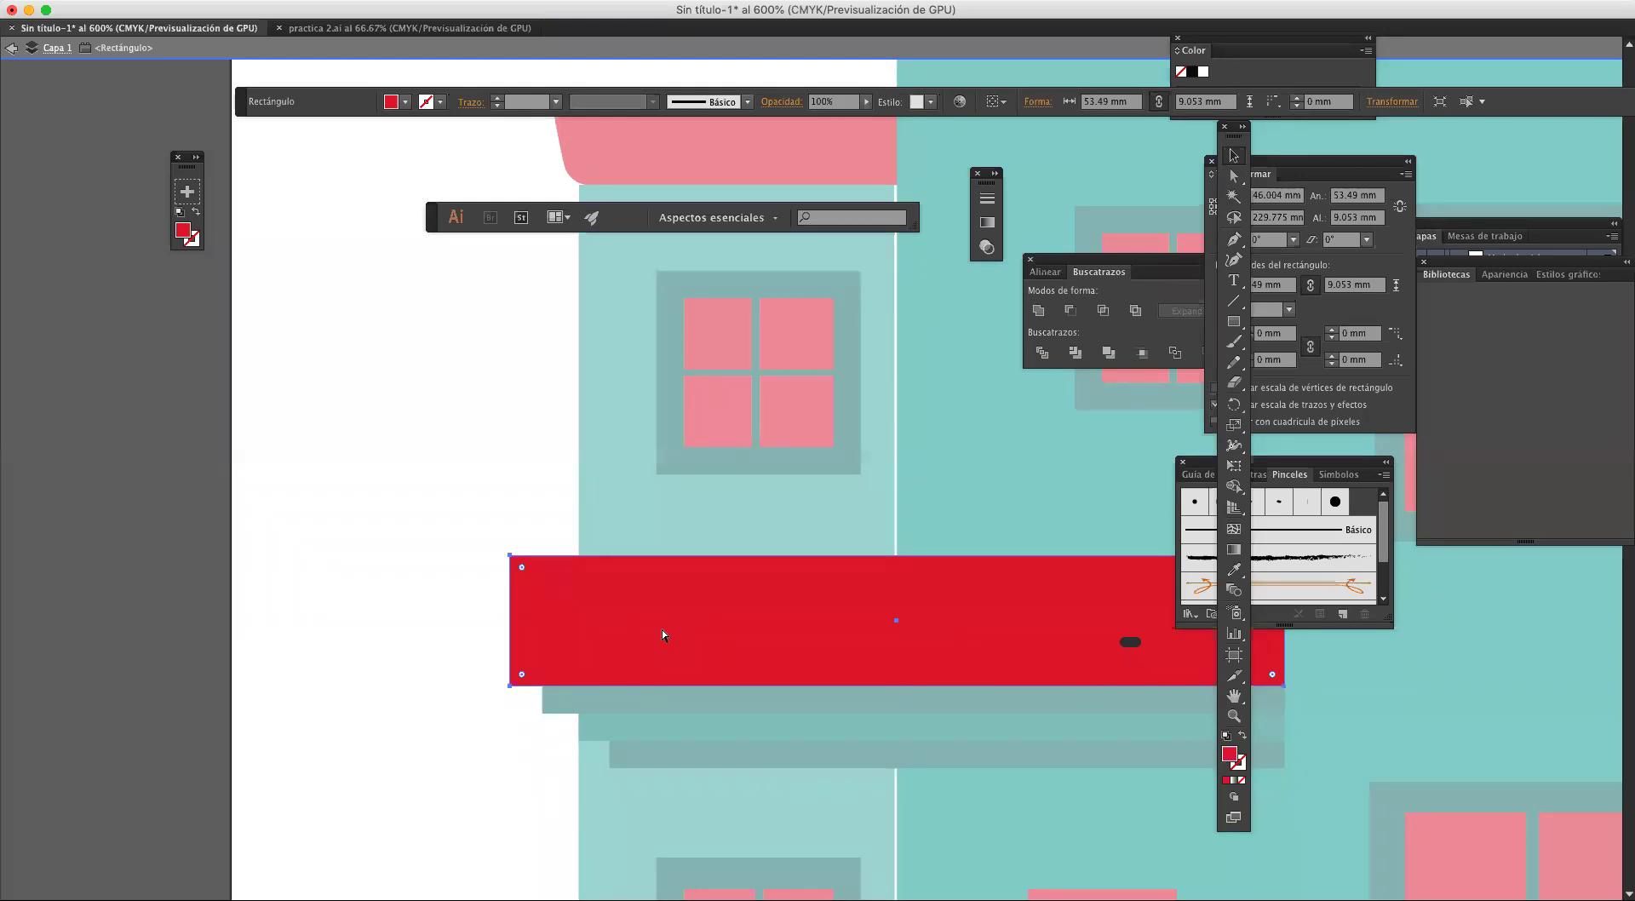
{"action": "key", "text": "super+v"}
{"action": "mouse_move", "coordinate": [424, 531]}
{"action": "left_mouse_down"}
{"action": "mouse_move", "coordinate": [881, 454]}
{"action": "mouse_move", "coordinate": [1157, 467]}
{"action": "mouse_move", "coordinate": [1172, 452]}
{"action": "mouse_move", "coordinate": [720, 479]}
{"action": "mouse_move", "coordinate": [749, 463]}
{"action": "mouse_move", "coordinate": [720, 452]}
{"action": "mouse_move", "coordinate": [725, 464]}
{"action": "mouse_move", "coordinate": [523, 589]}
{"action": "mouse_move", "coordinate": [534, 604]}
{"action": "left_mouse_up"}
{"action": "left_click", "coordinate": [729, 493]}
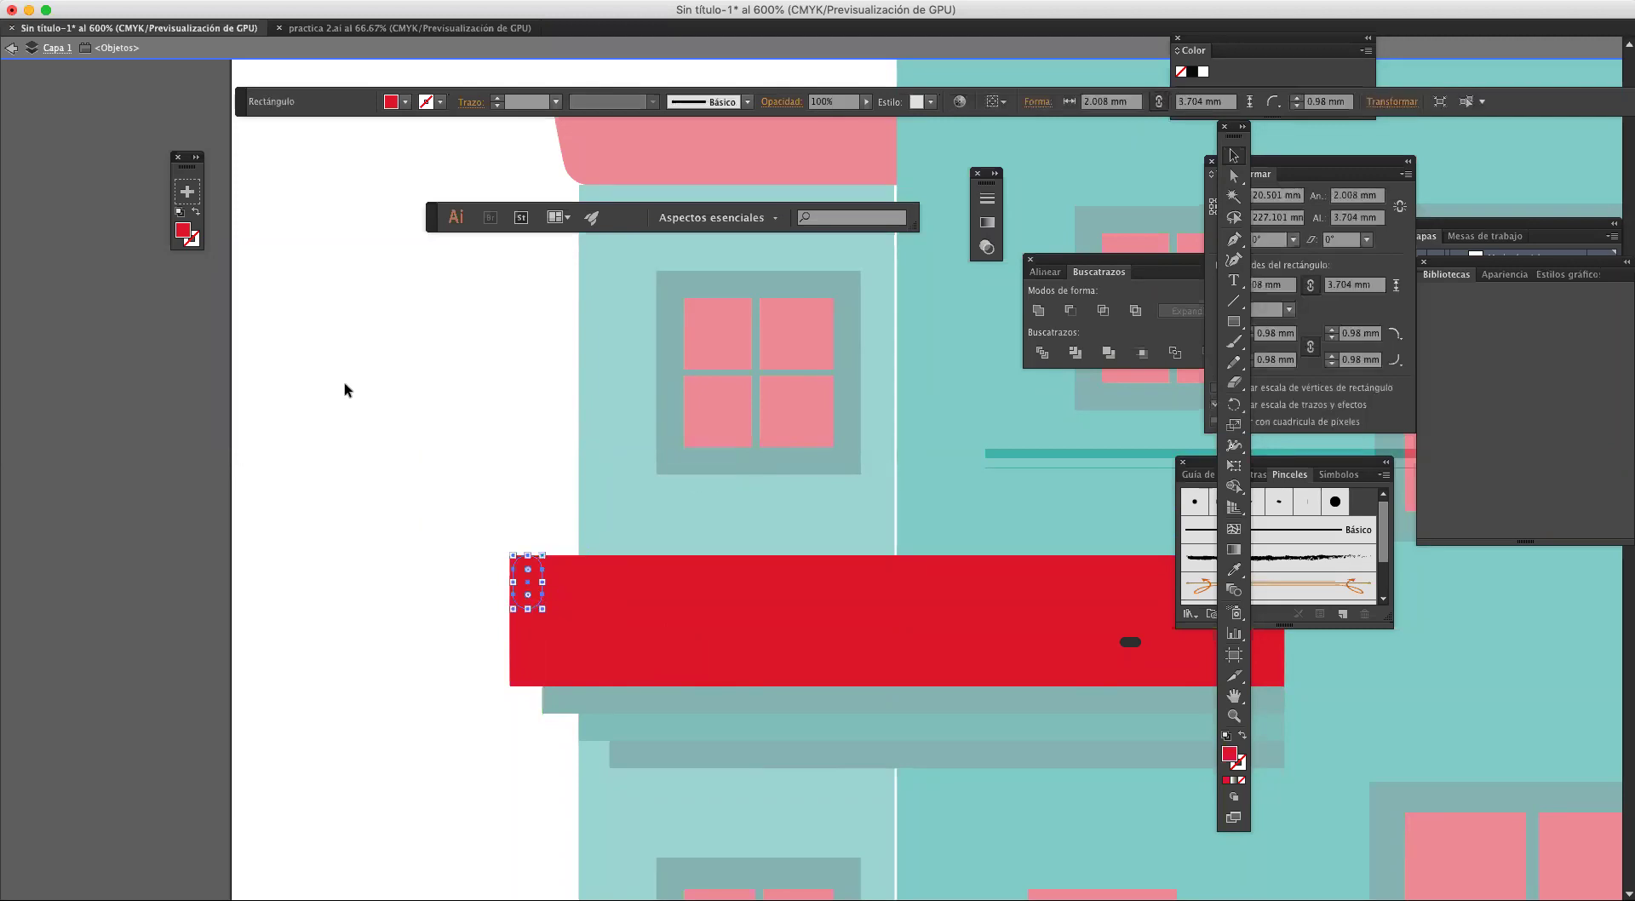
Step: Fill the small rounded tile with dark red 99282E
{"action": "double_click", "coordinate": [183, 230]}
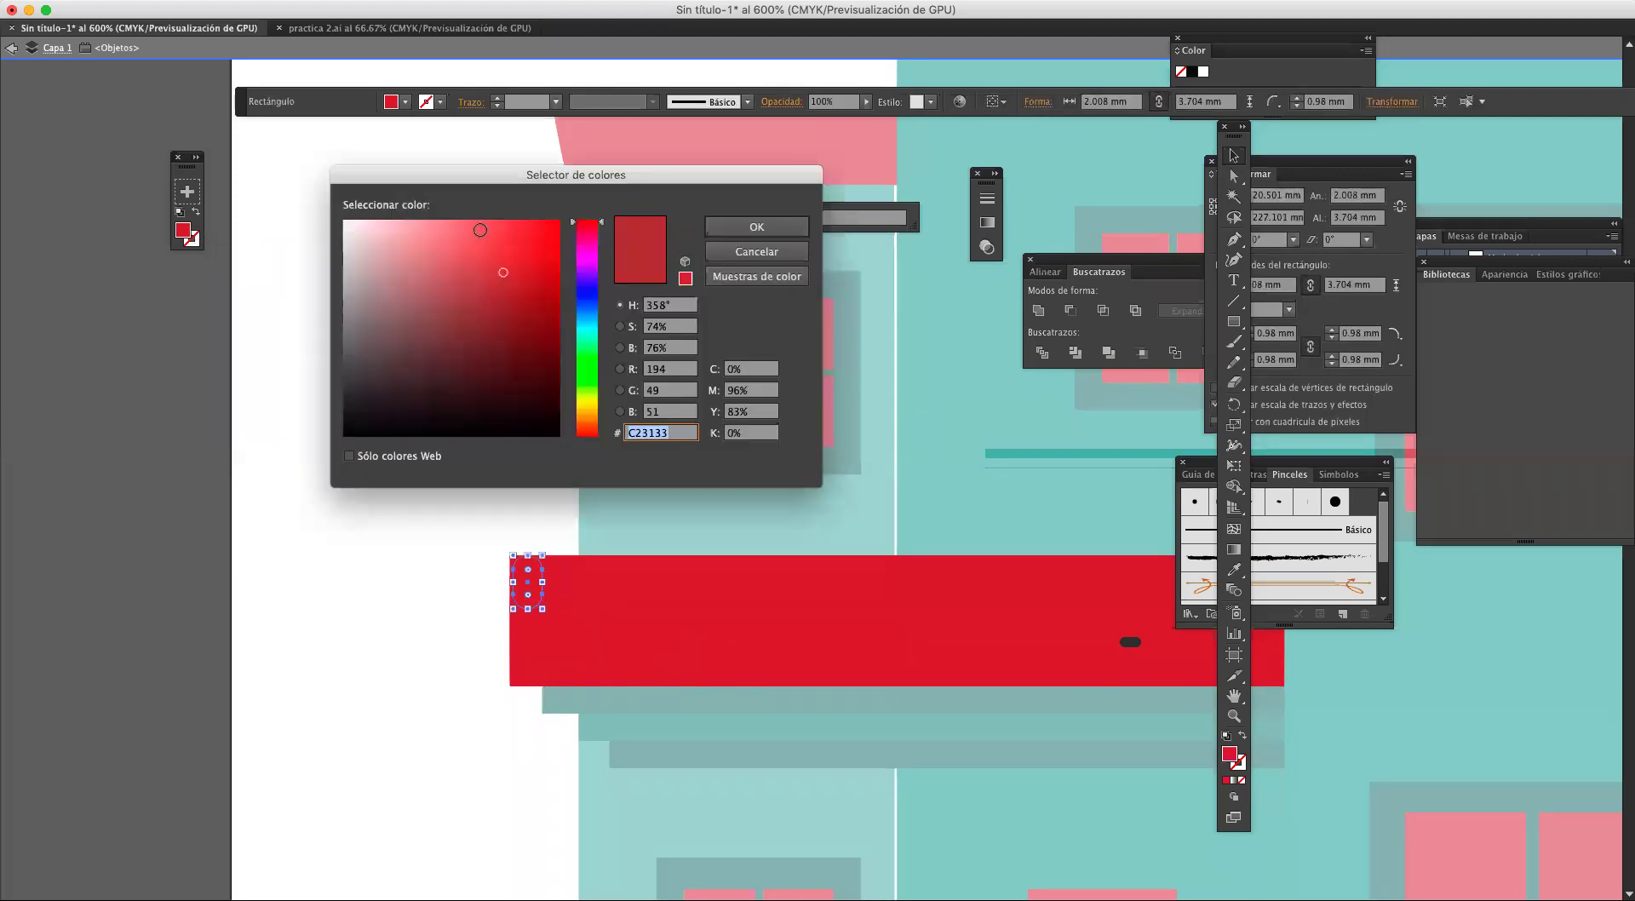
{"action": "left_click_drag", "start_coordinate": [504, 274], "coordinate": [505, 306]}
{"action": "left_click", "coordinate": [757, 227]}
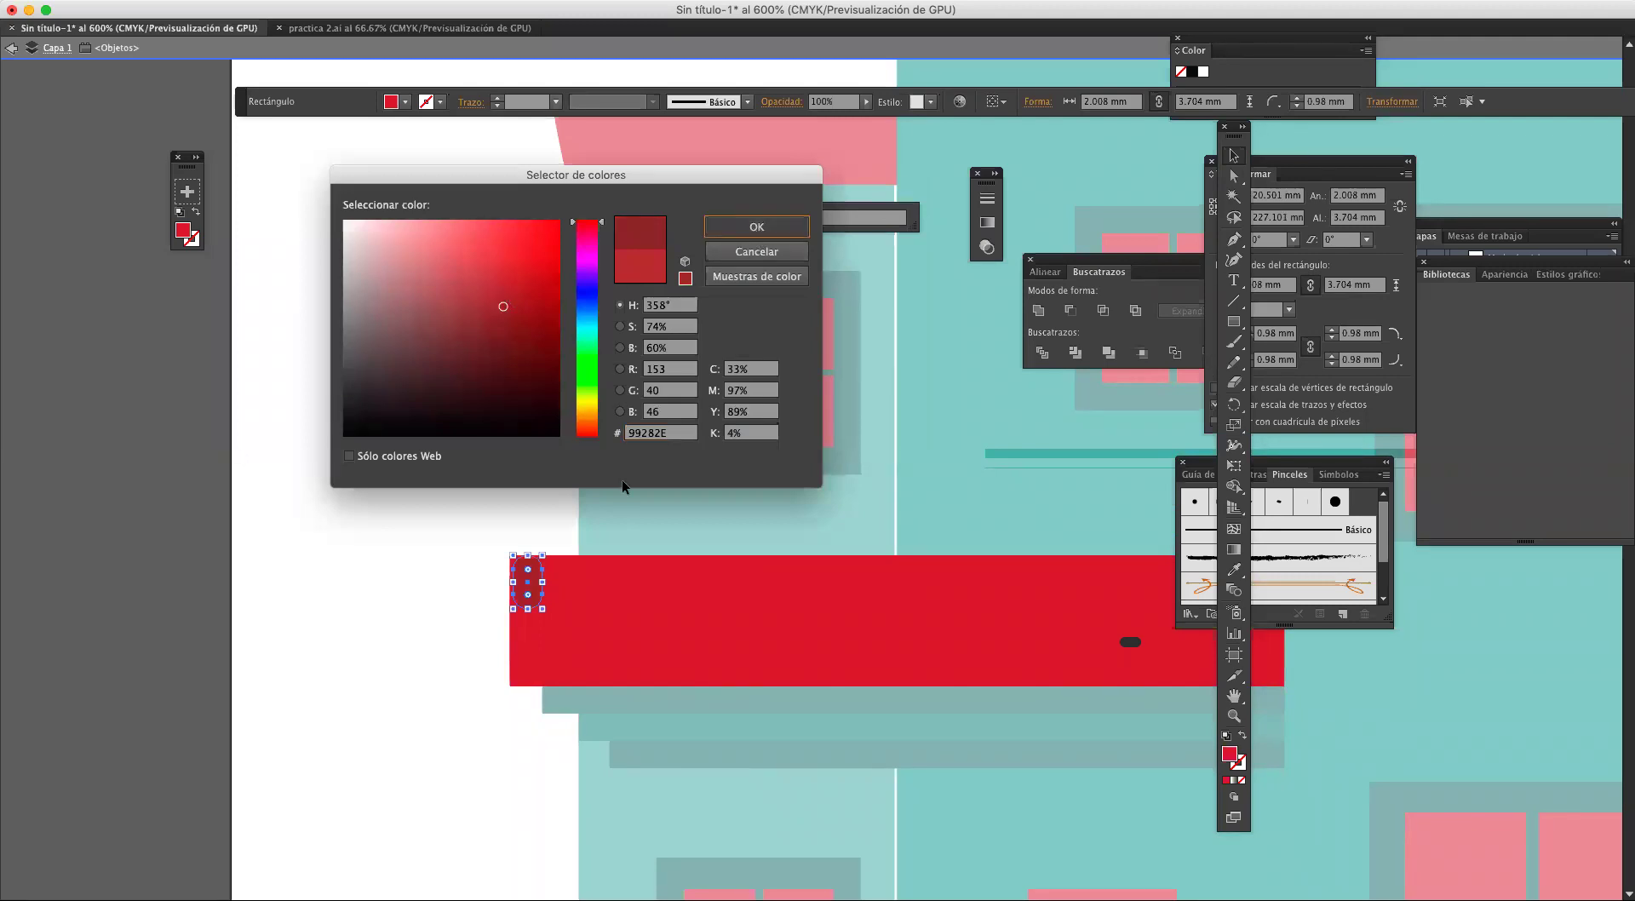
{"action": "left_click", "coordinate": [605, 504]}
Step: Copy the dark red tile directly beside itself and repeat the copy until the row spans the canopy's full width
{"action": "left_click_drag", "start_coordinate": [540, 579], "coordinate": [568, 582]}
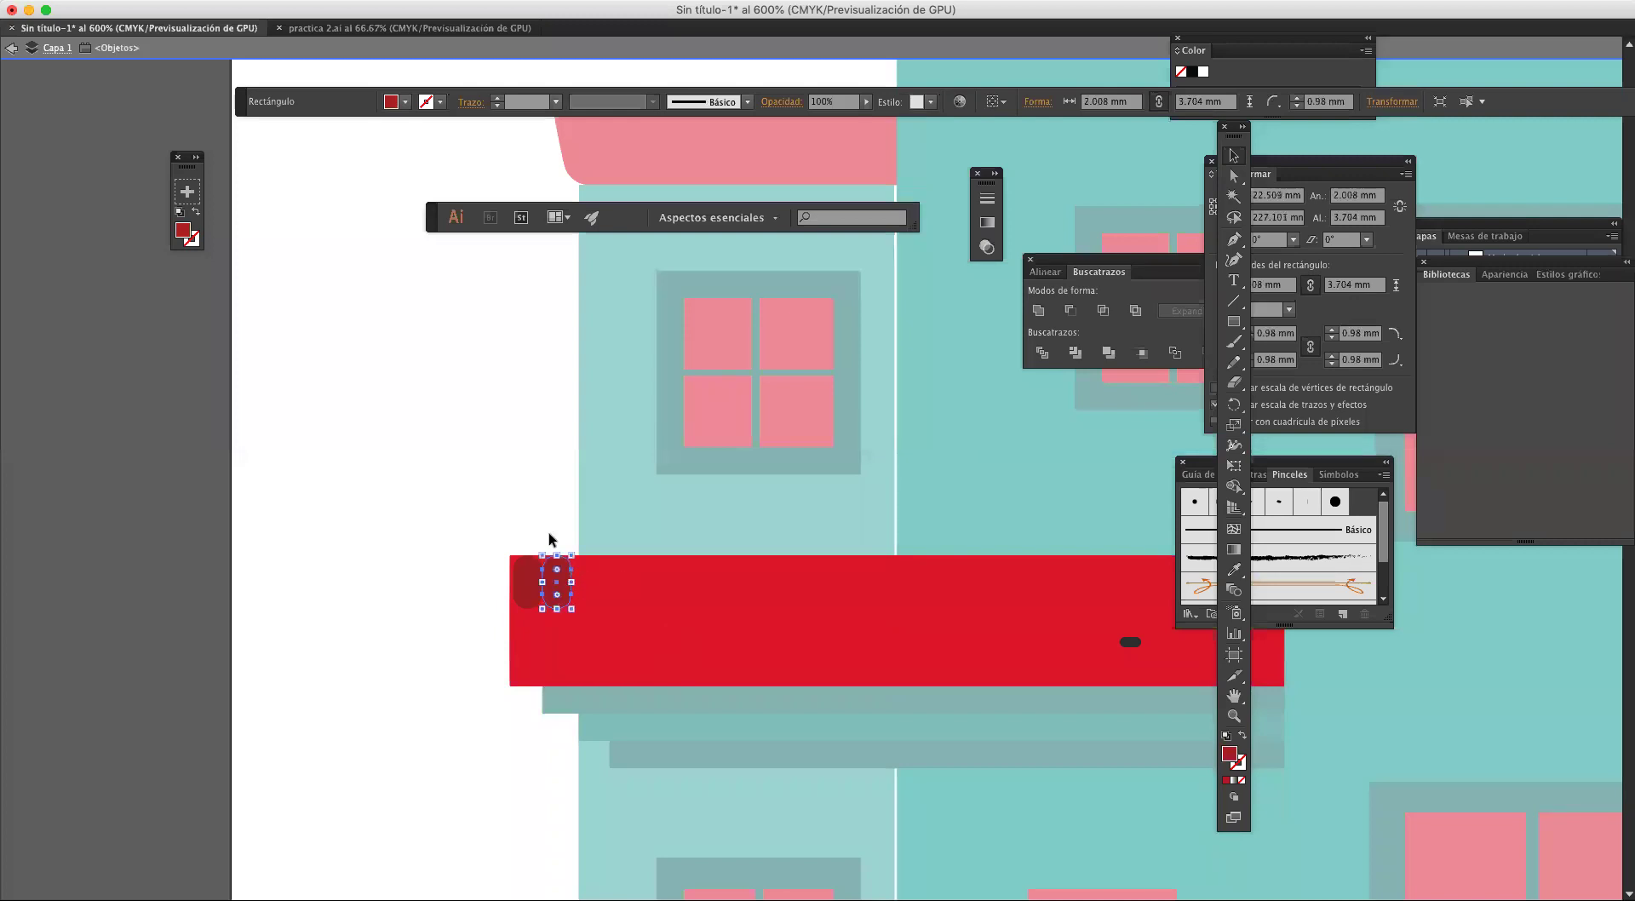
{"action": "key", "text": "super+d"}
{"action": "key", "text": "super+d"}
{"action": "key", "text": "super+d"}
{"action": "key", "text": "super+d"}
{"action": "key", "text": "super+d"}
{"action": "key", "text": "super+d"}
{"action": "key", "text": "super+d"}
{"action": "key", "text": "super+d"}
{"action": "key", "text": "super+d"}
{"action": "key", "text": "super+d"}
{"action": "key", "text": "super+d"}
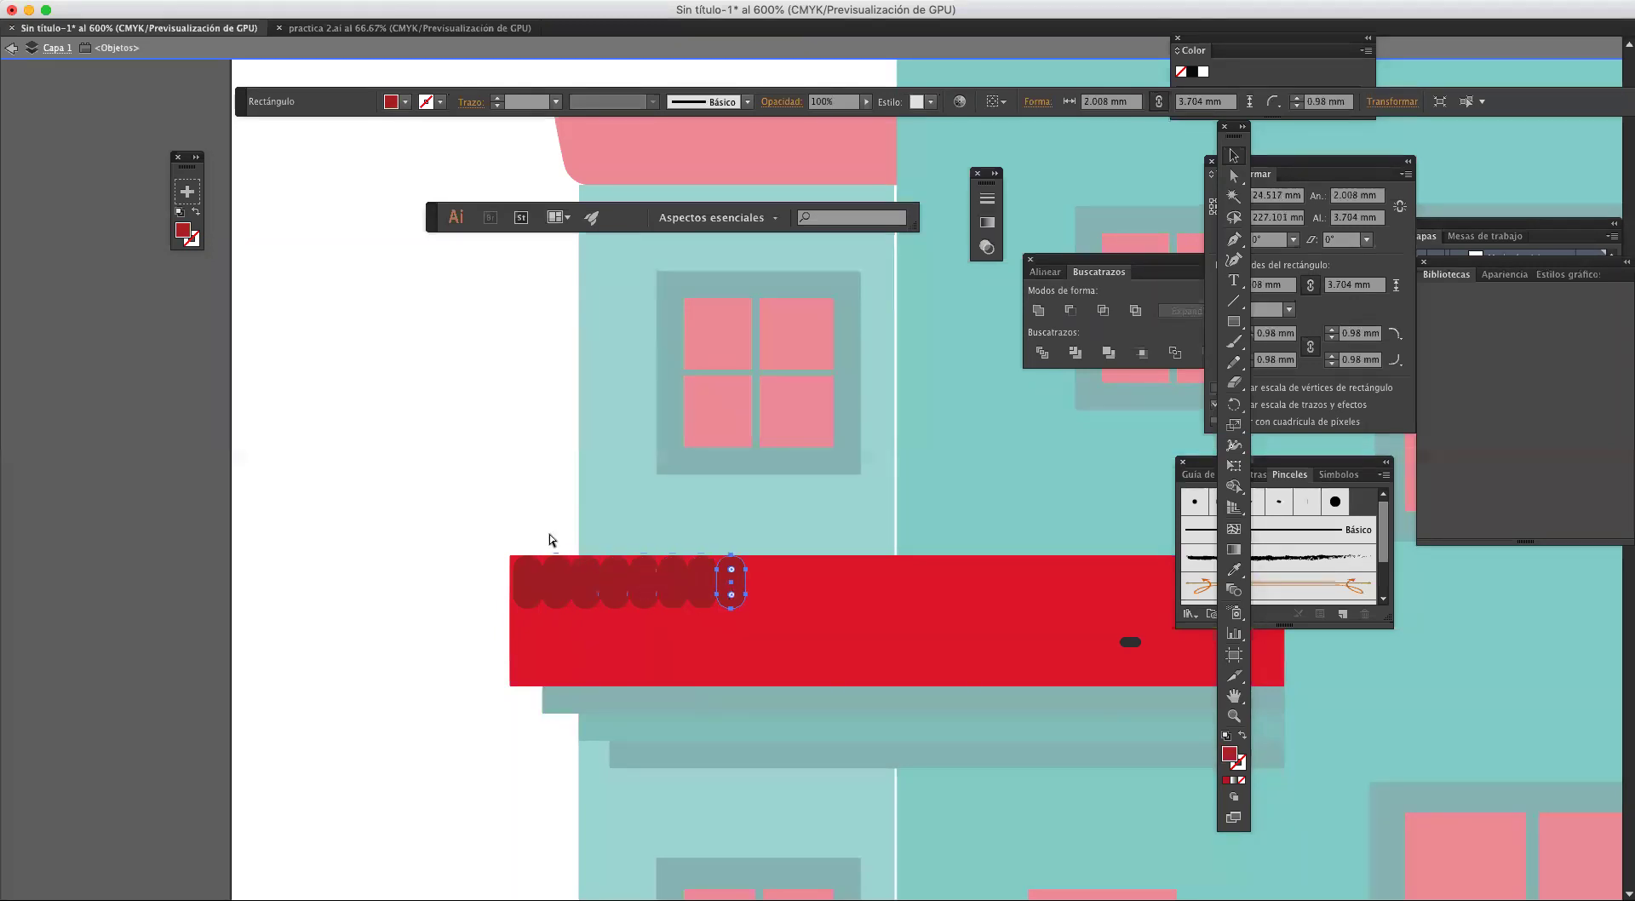
{"action": "key", "text": "super+d"}
{"action": "key", "text": "super+d"}
{"action": "key", "text": "super+d"}
{"action": "key", "text": "super+d"}
{"action": "key", "text": "super+d"}
{"action": "key", "text": "super+d"}
{"action": "key", "text": "super+d"}
{"action": "key", "text": "super+d"}
{"action": "key", "text": "super+d"}
{"action": "key", "text": "super+d"}
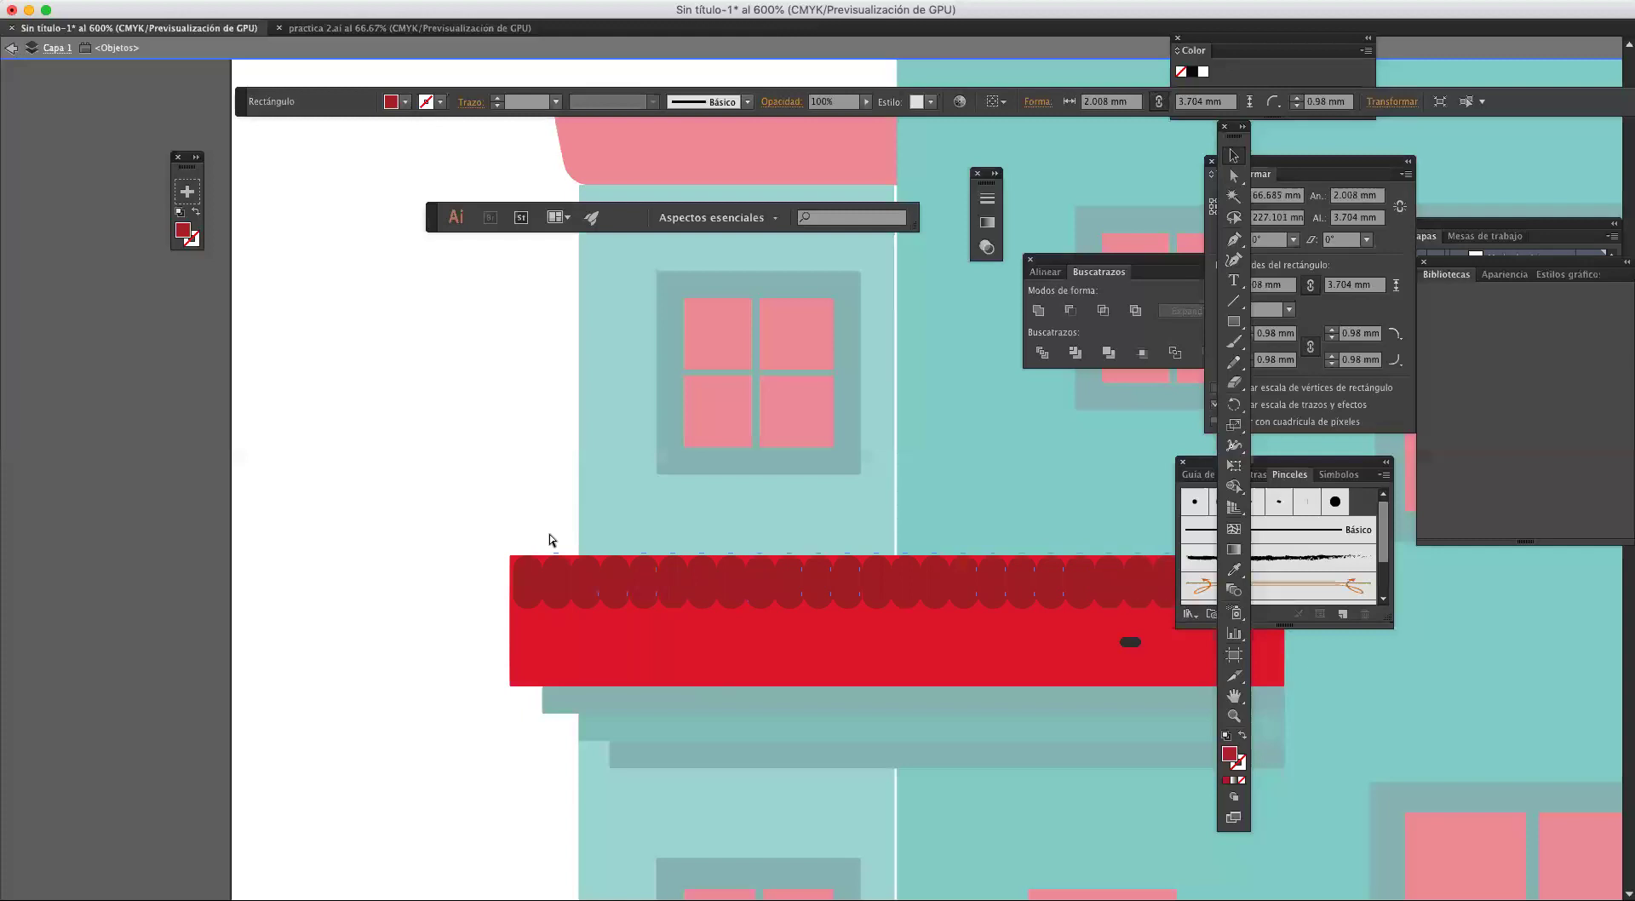
{"action": "key", "text": "super+d"}
{"action": "scroll", "coordinate": [515, 521], "scroll_direction": "right", "scroll_amount": 5}
{"action": "key", "text": "super+d"}
{"action": "key", "text": "super+d"}
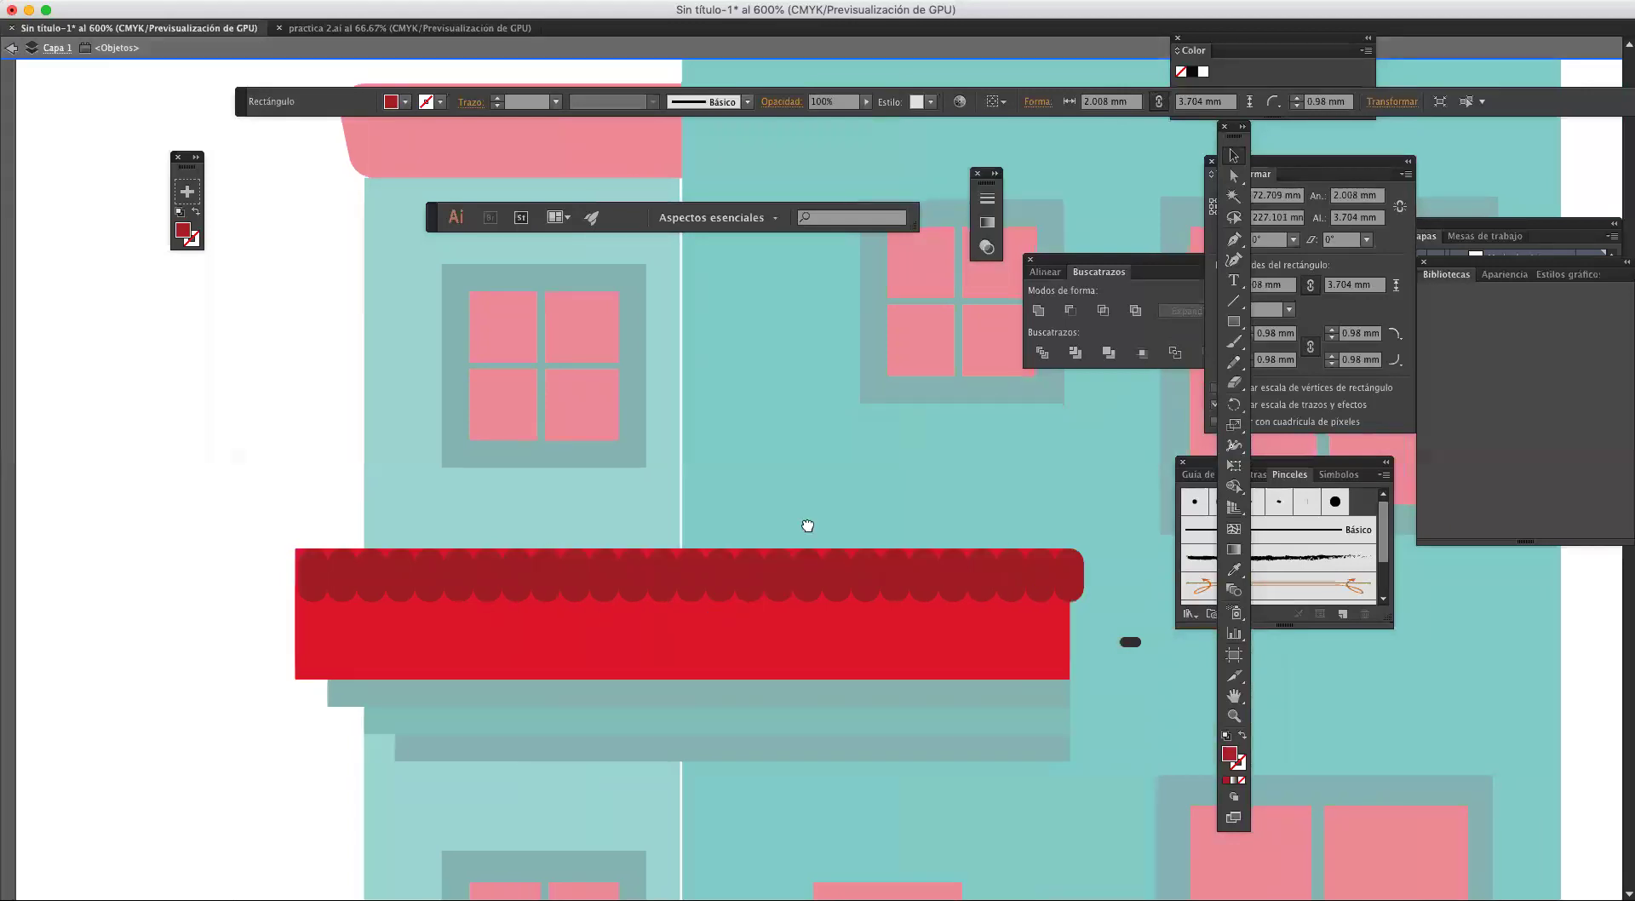
Step: Select the whole tile row, shift it slightly left to overhang both canopy ends, and move it down to the canopy's lower edge
{"action": "scroll", "coordinate": [807, 525], "scroll_direction": "left", "scroll_amount": 4}
{"action": "left_click_drag", "start_coordinate": [439, 504], "coordinate": [763, 619]}
{"action": "left_click", "coordinate": [559, 625], "text": "shift"}
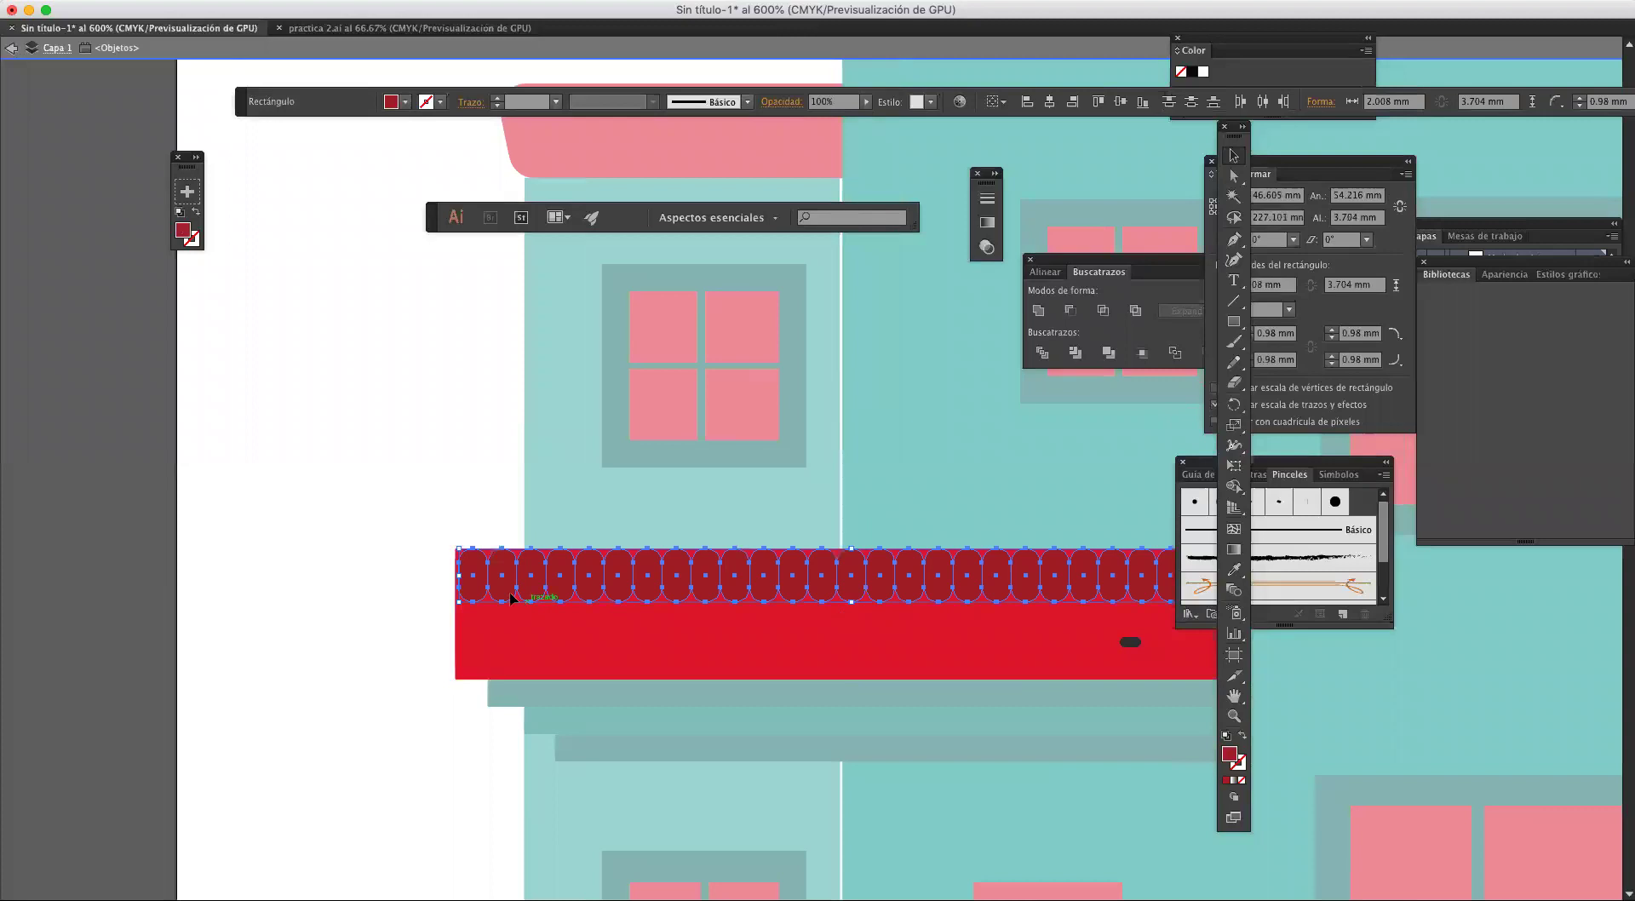
{"action": "left_click_drag", "start_coordinate": [483, 587], "coordinate": [474, 587]}
{"action": "scroll", "coordinate": [555, 463], "scroll_direction": "right", "scroll_amount": 5}
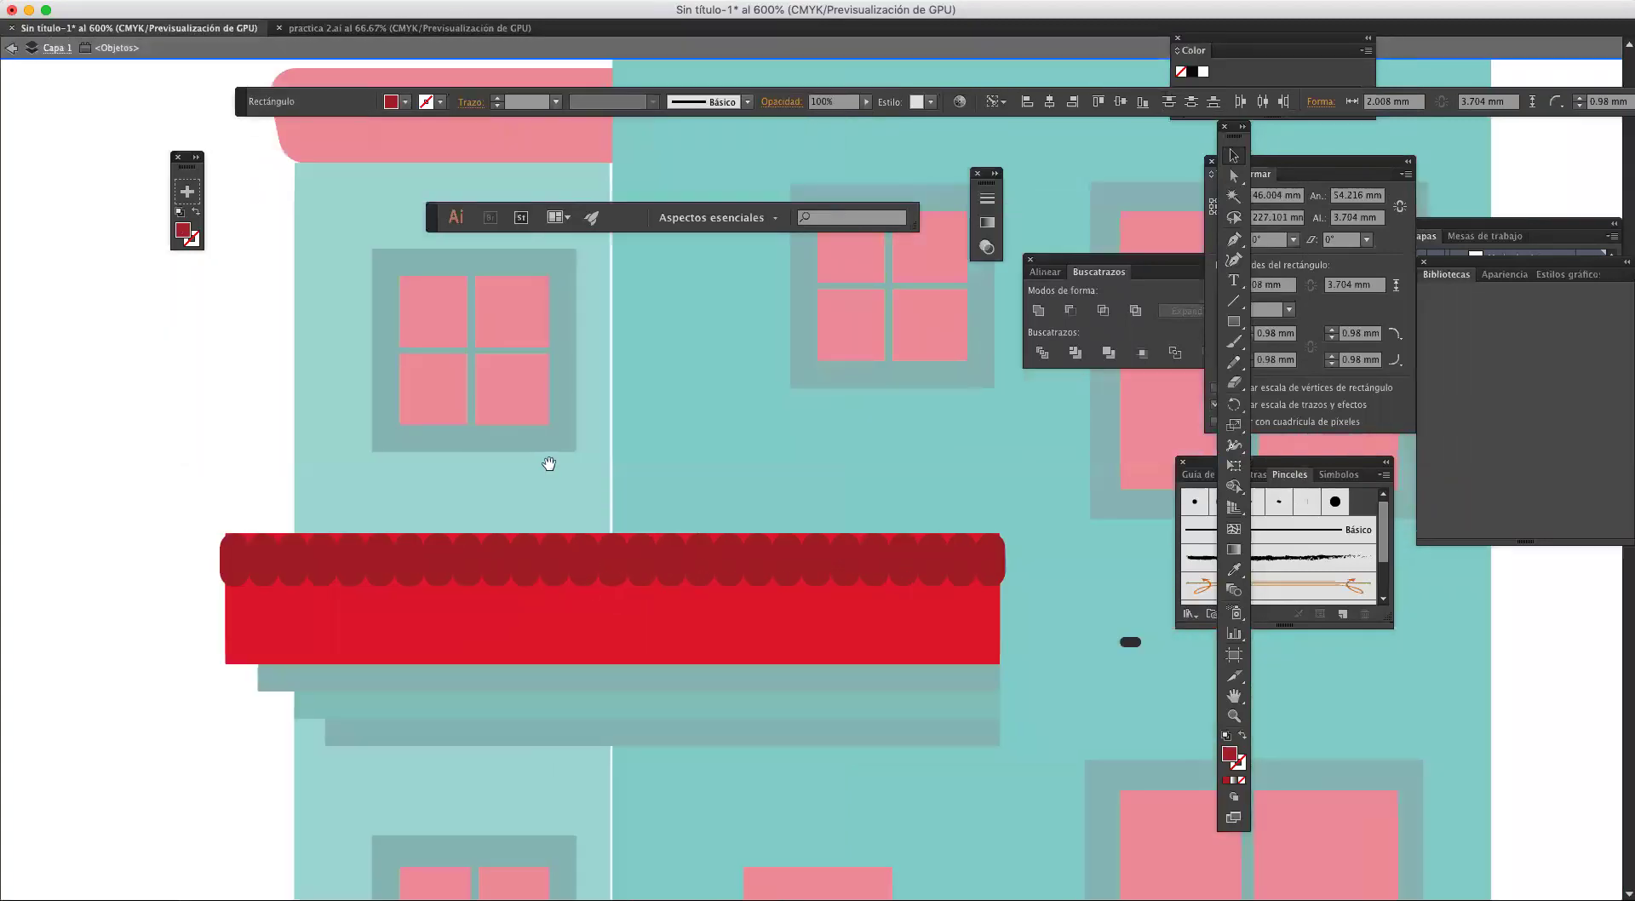
{"action": "left_click_drag", "start_coordinate": [620, 467], "coordinate": [792, 445]}
{"action": "scroll", "coordinate": [805, 477], "scroll_direction": "left", "scroll_amount": 2}
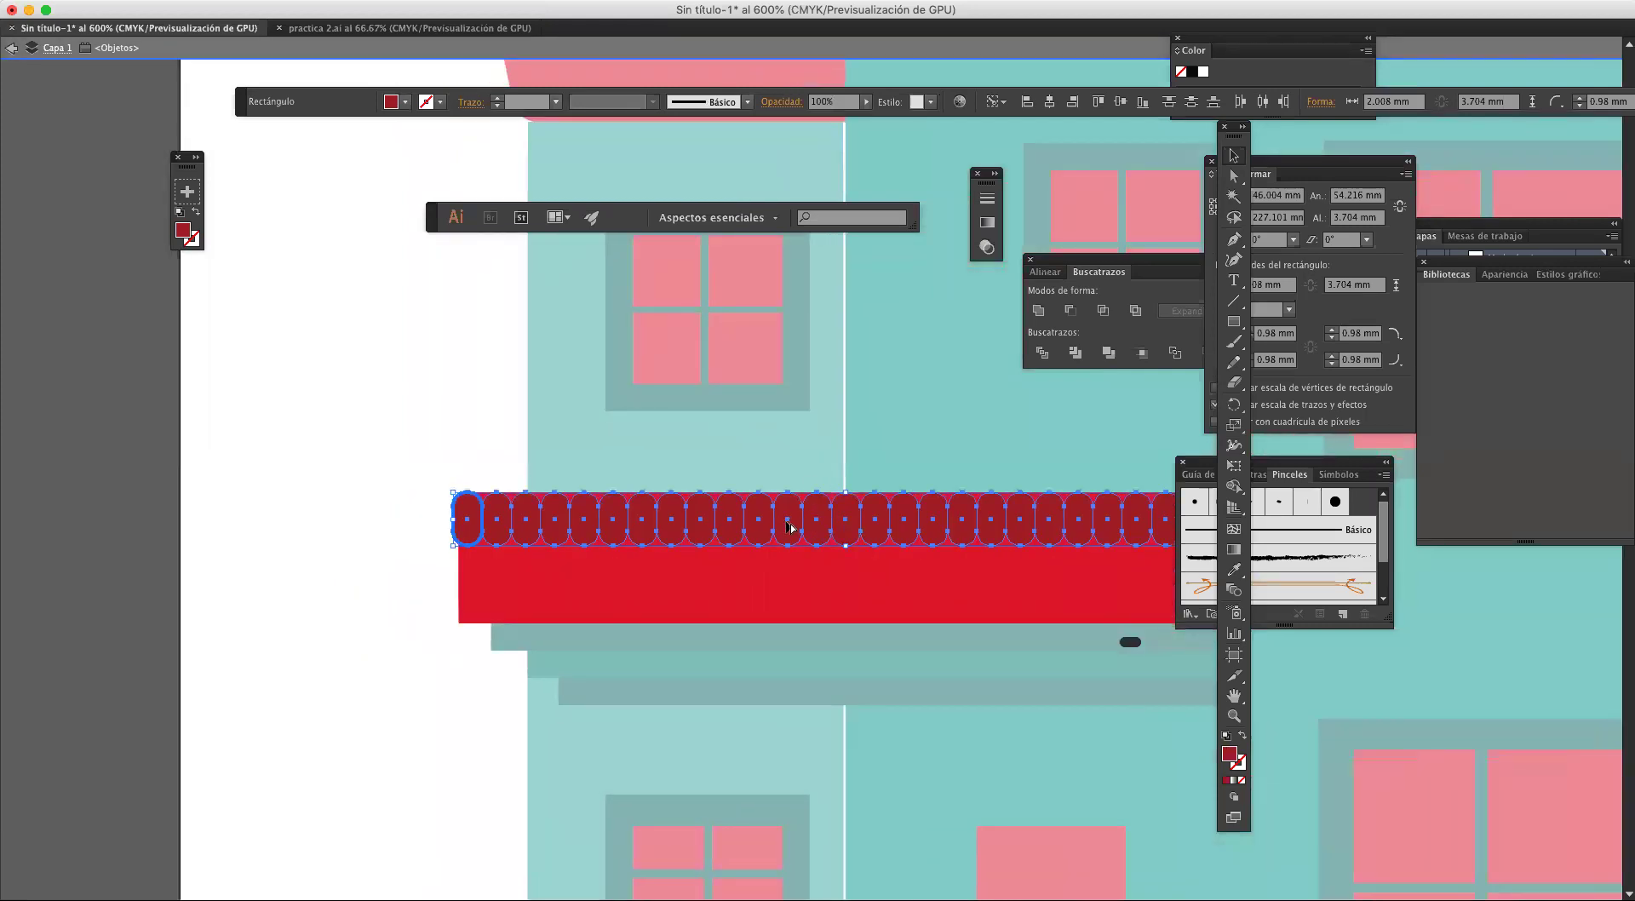
{"action": "left_click_drag", "start_coordinate": [787, 540], "coordinate": [782, 622]}
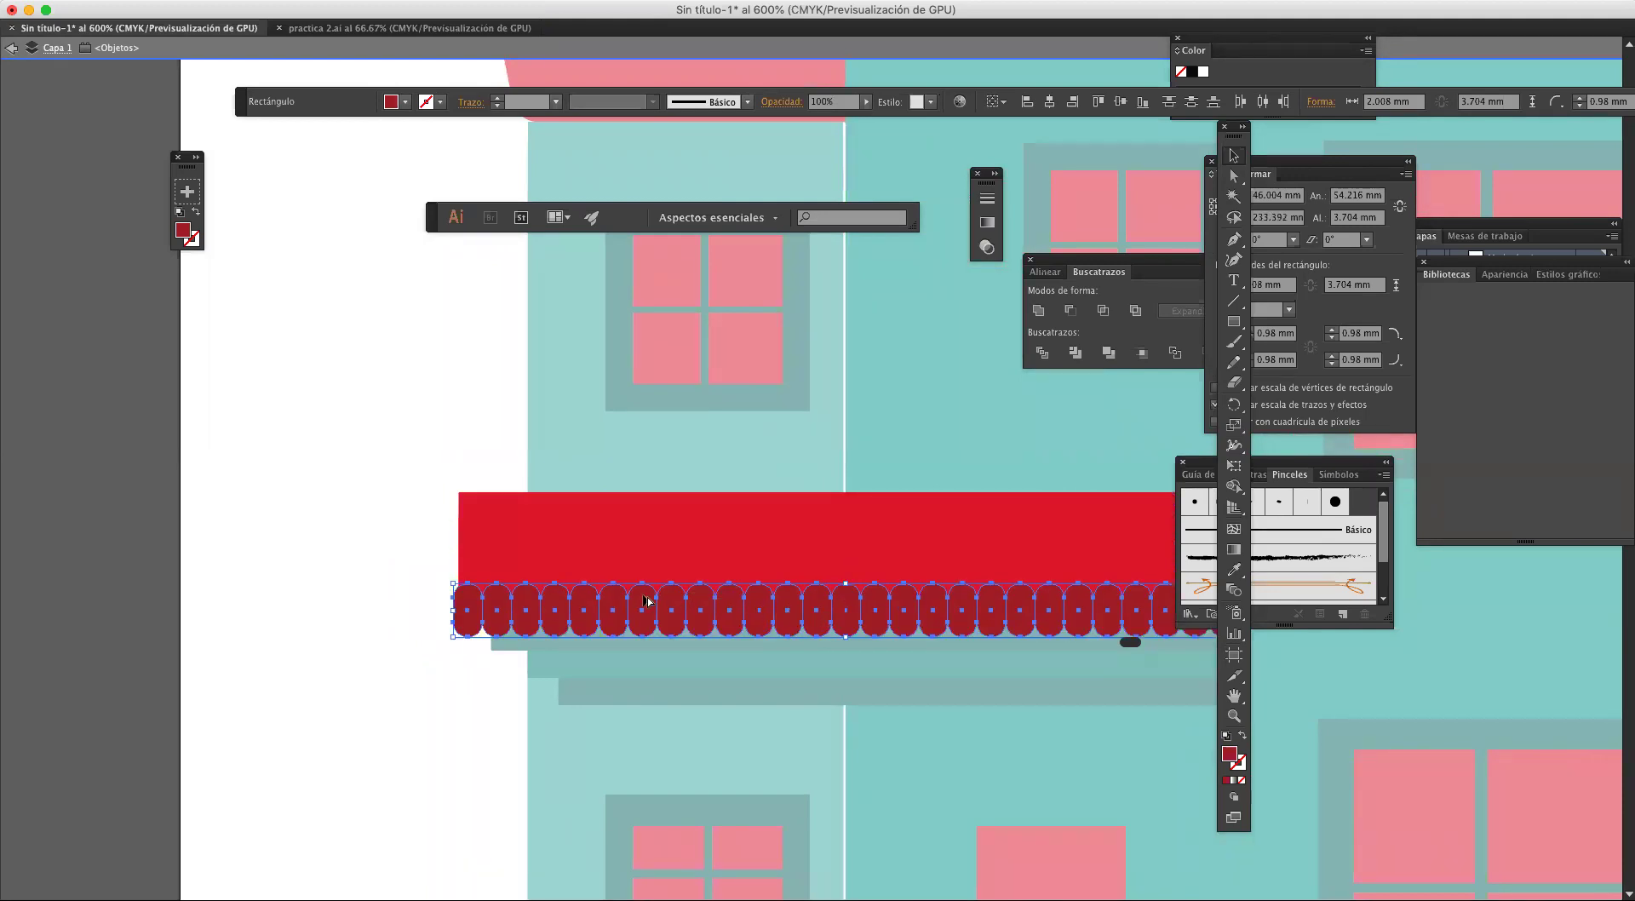
Step: Try a second tile row by copying the first one upward with a half-tile offset, and undo the copy
{"action": "left_click_drag", "start_coordinate": [645, 600], "coordinate": [637, 567]}
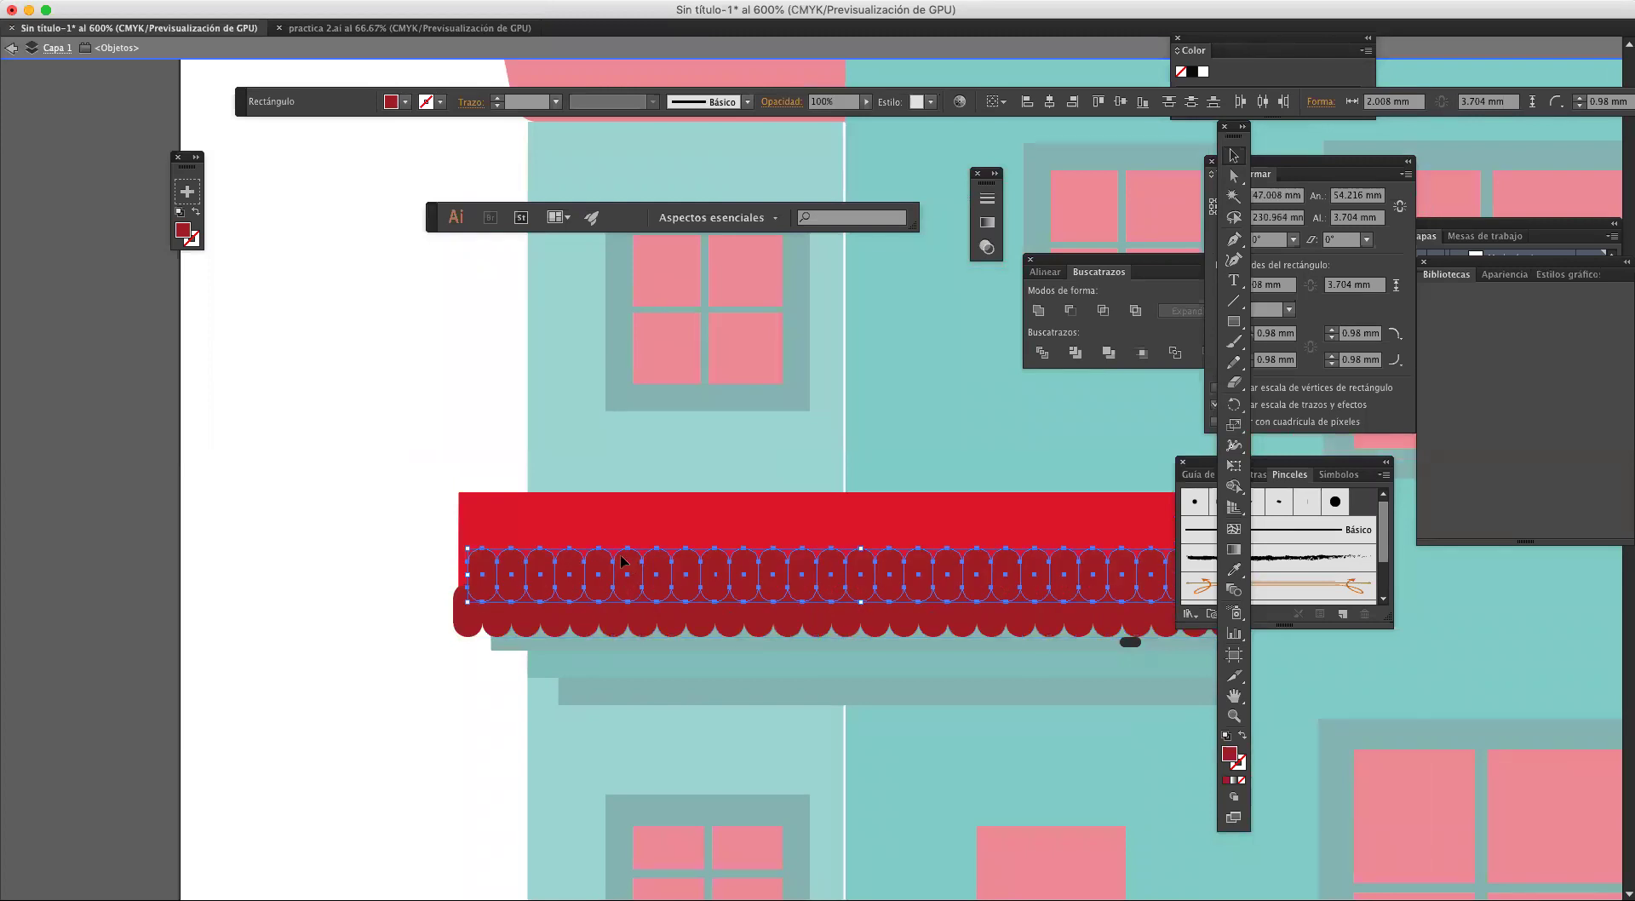
{"action": "left_click_drag", "start_coordinate": [679, 486], "coordinate": [544, 467]}
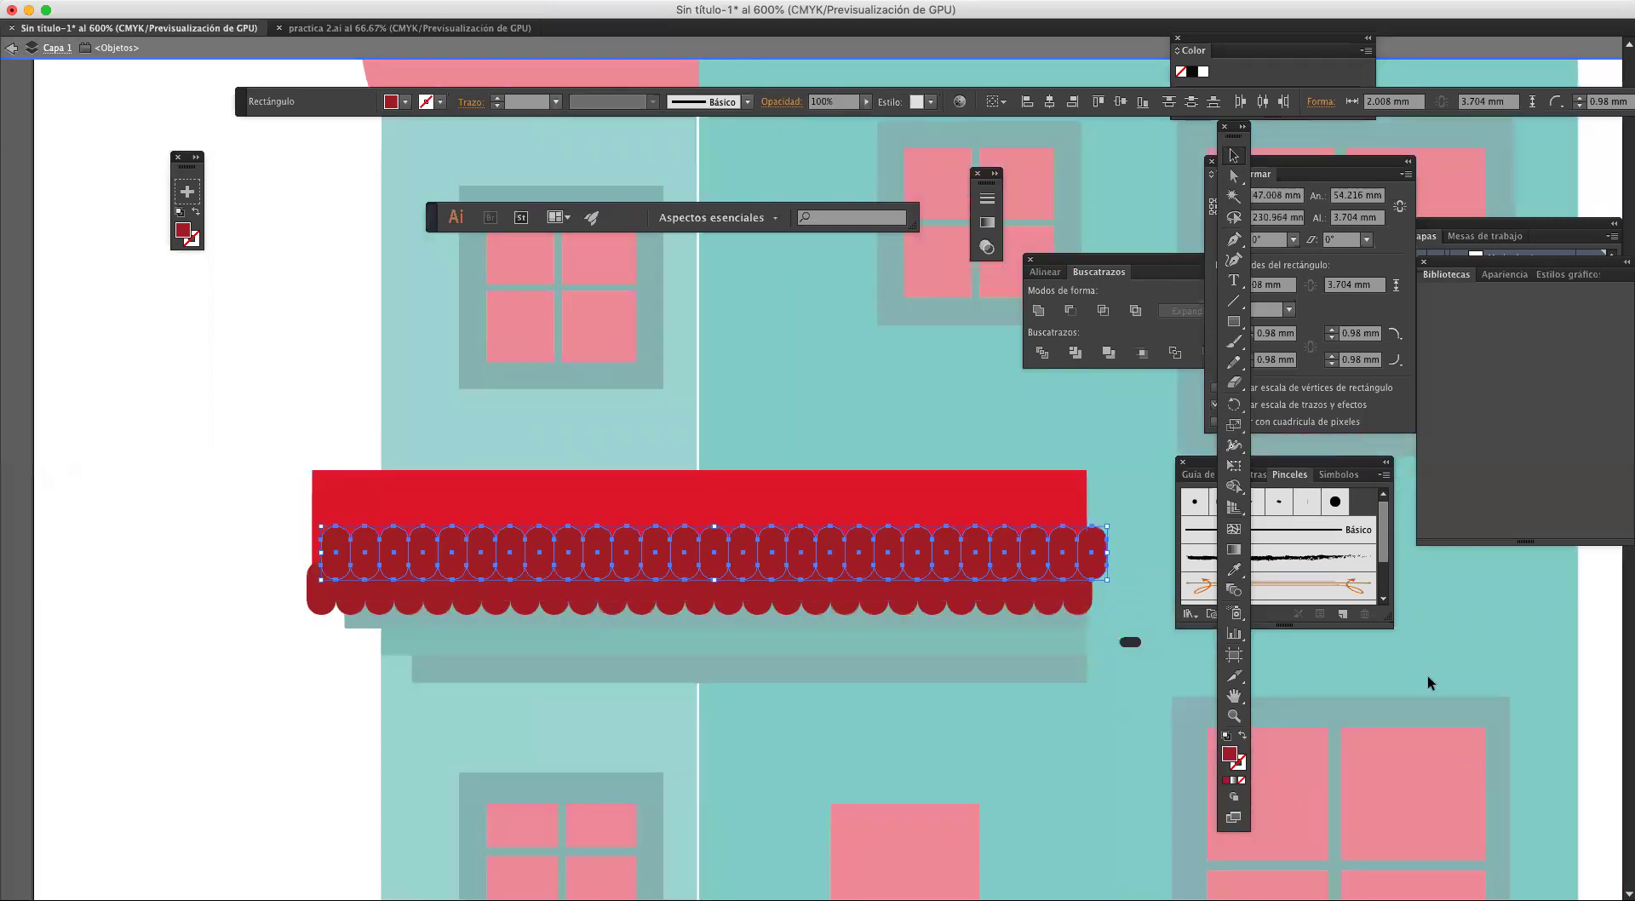
{"action": "left_click", "coordinate": [1016, 688]}
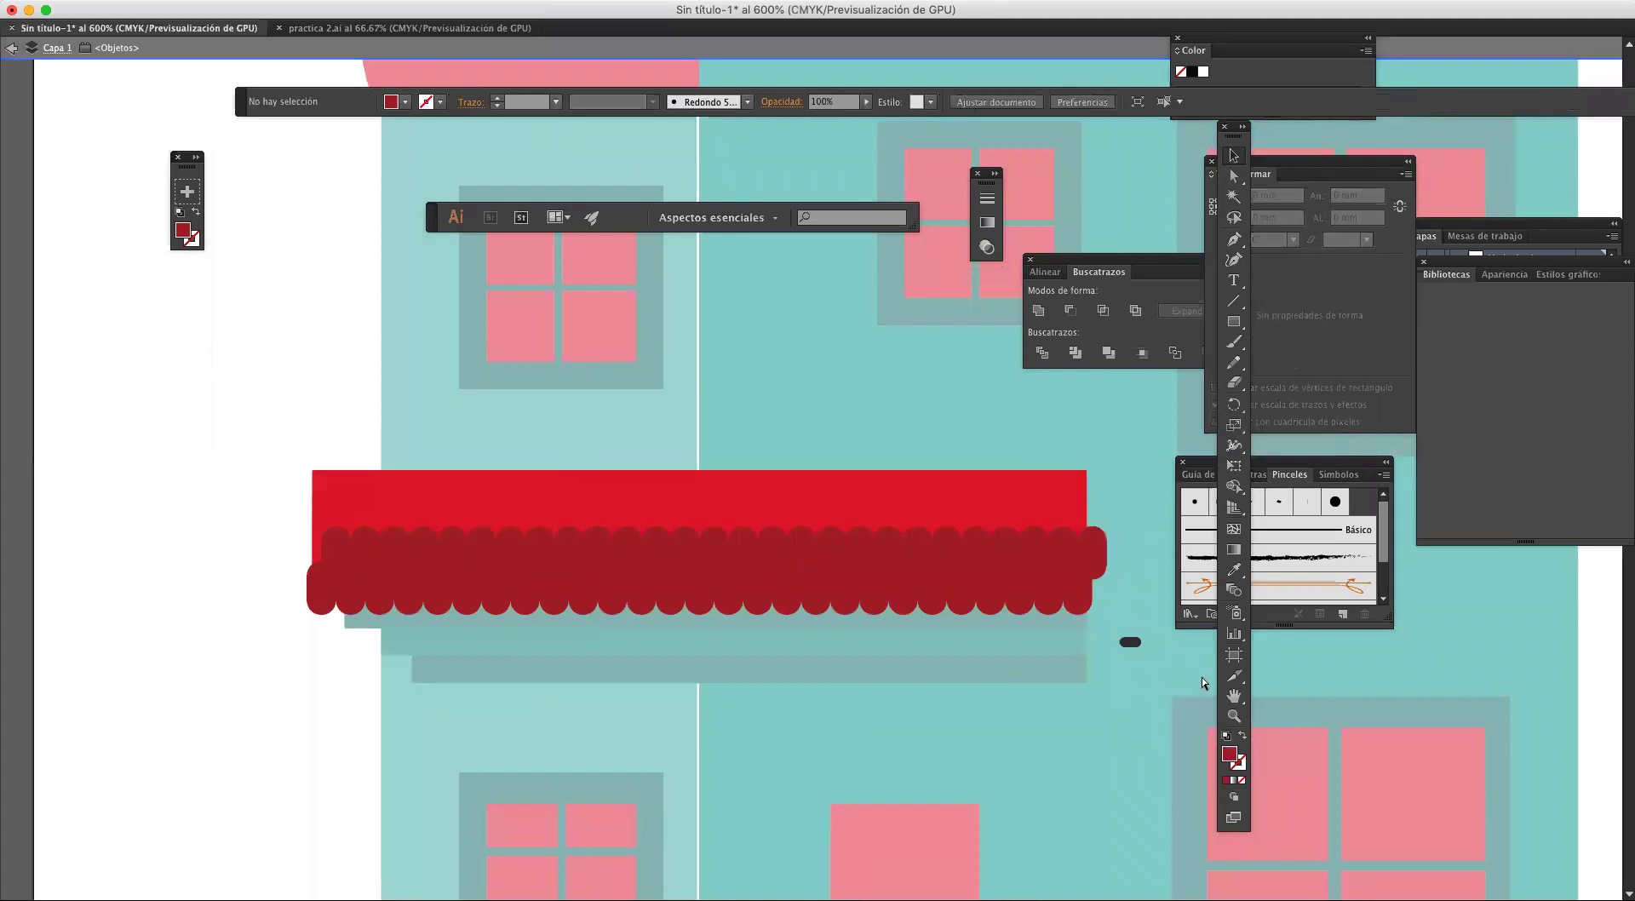
{"action": "key", "text": "super+z"}
{"action": "scroll", "coordinate": [1201, 677], "scroll_direction": "left", "scroll_amount": 10}
{"action": "scroll", "coordinate": [1201, 677], "scroll_direction": "up", "scroll_amount": 2}
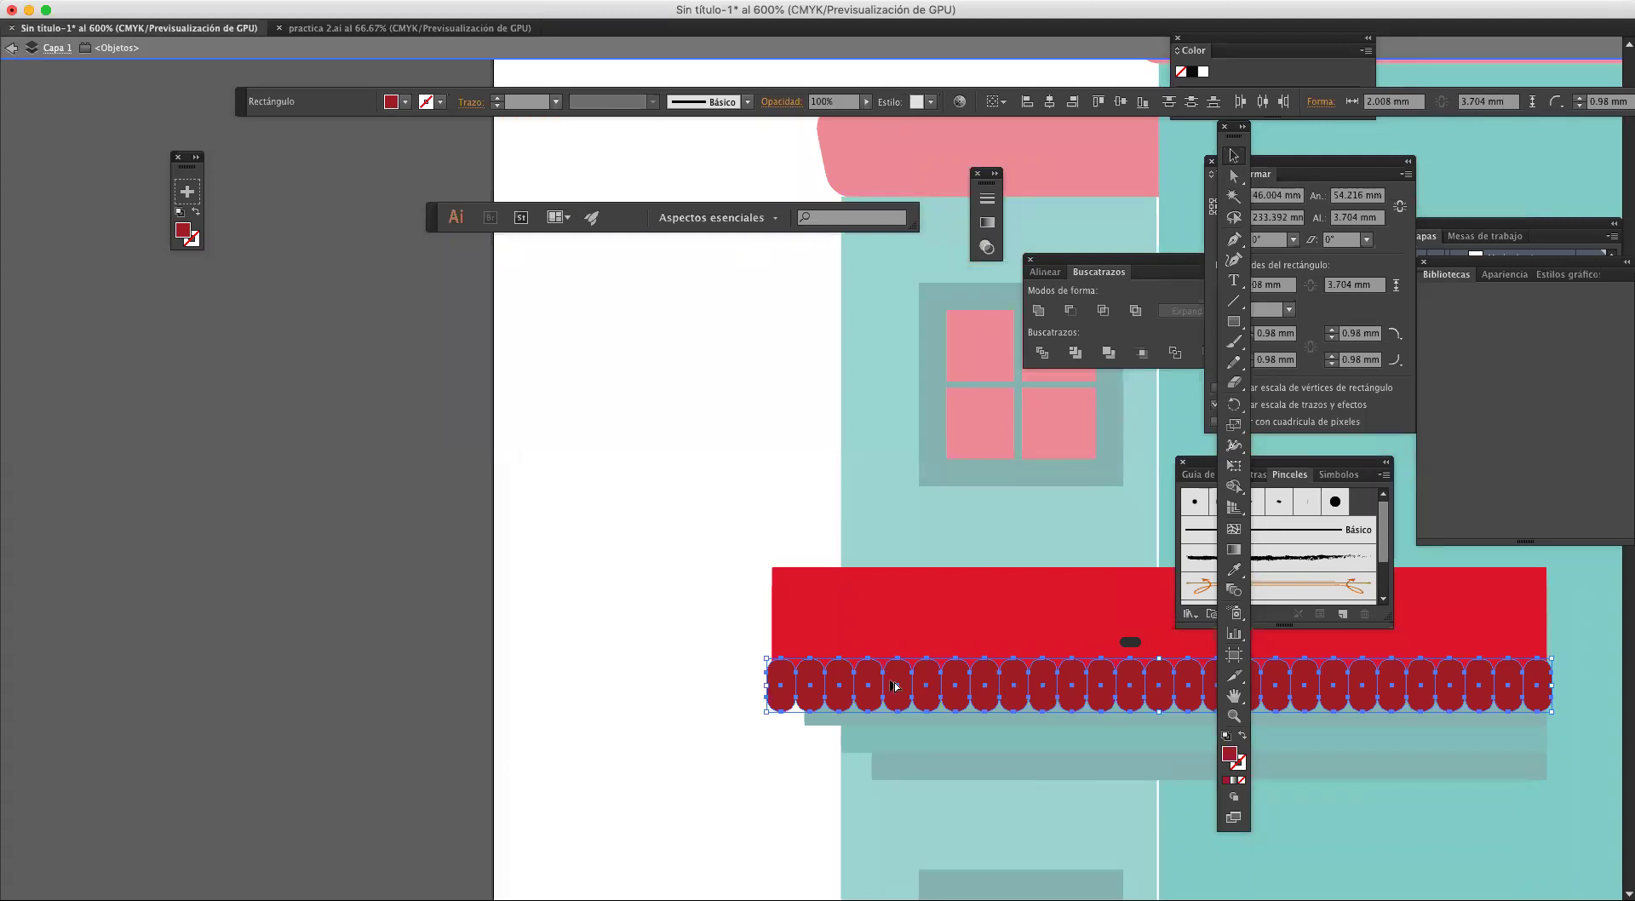
Step: Copy the tile row upward with a half-tile offset and fill the copy with a slightly darker red
{"action": "left_click_drag", "start_coordinate": [841, 677], "coordinate": [850, 656]}
{"action": "scroll", "coordinate": [850, 657], "scroll_direction": "up", "scroll_amount": 2}
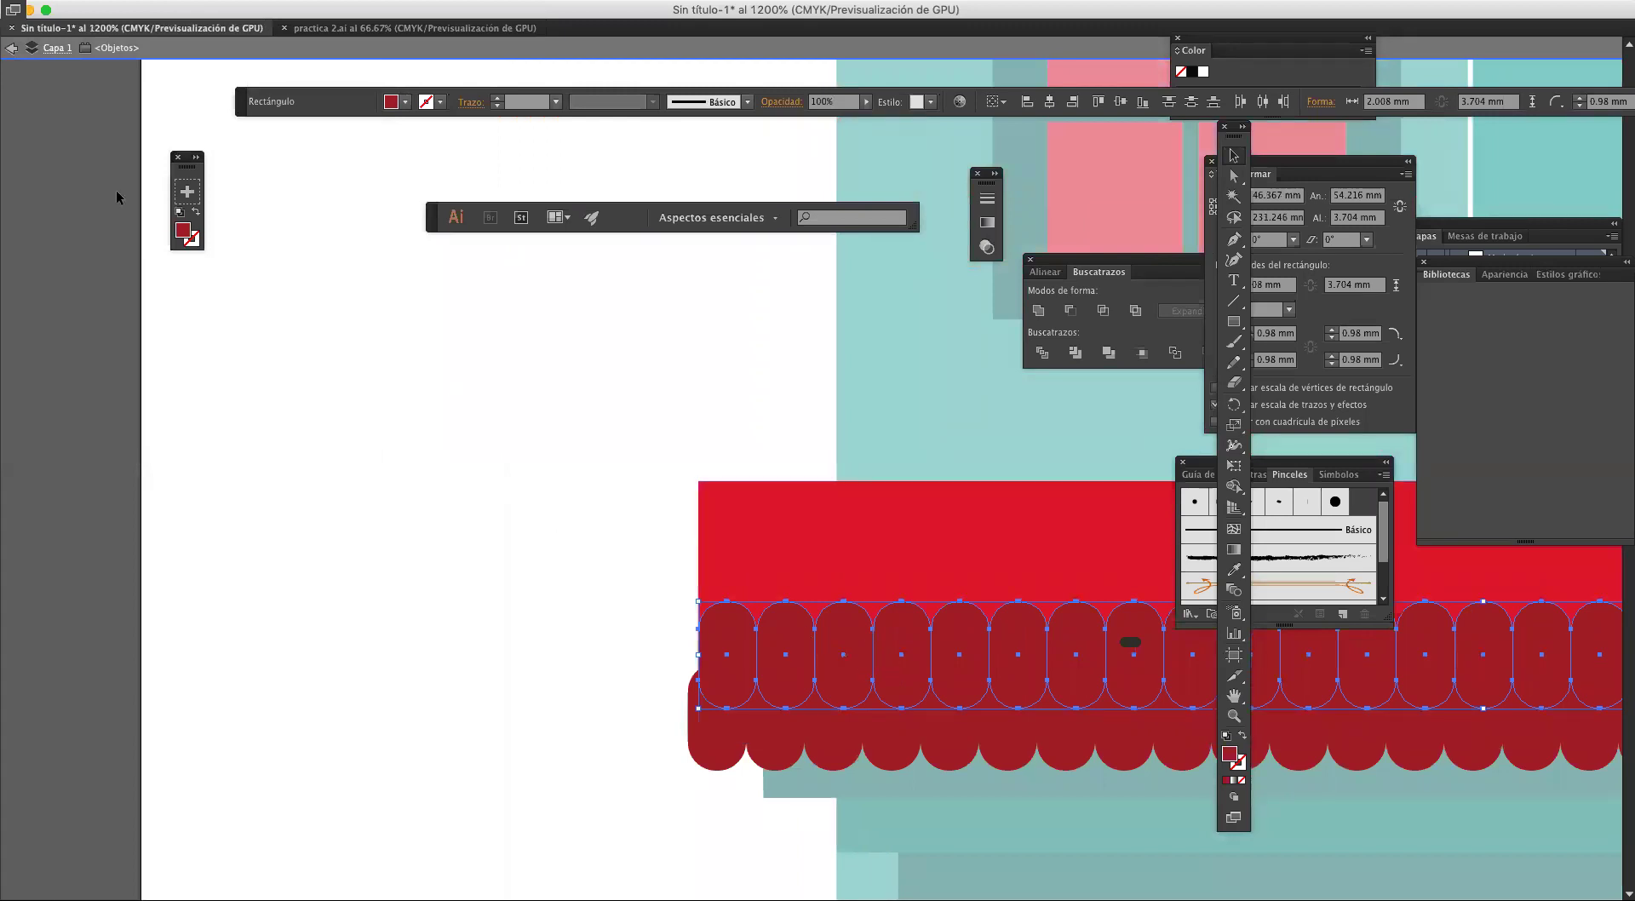
{"action": "double_click", "coordinate": [183, 230]}
{"action": "left_click", "coordinate": [495, 319]}
{"action": "left_click", "coordinate": [731, 227]}
{"action": "left_click", "coordinate": [587, 445]}
{"action": "left_click_drag", "start_coordinate": [601, 445], "coordinate": [468, 408]}
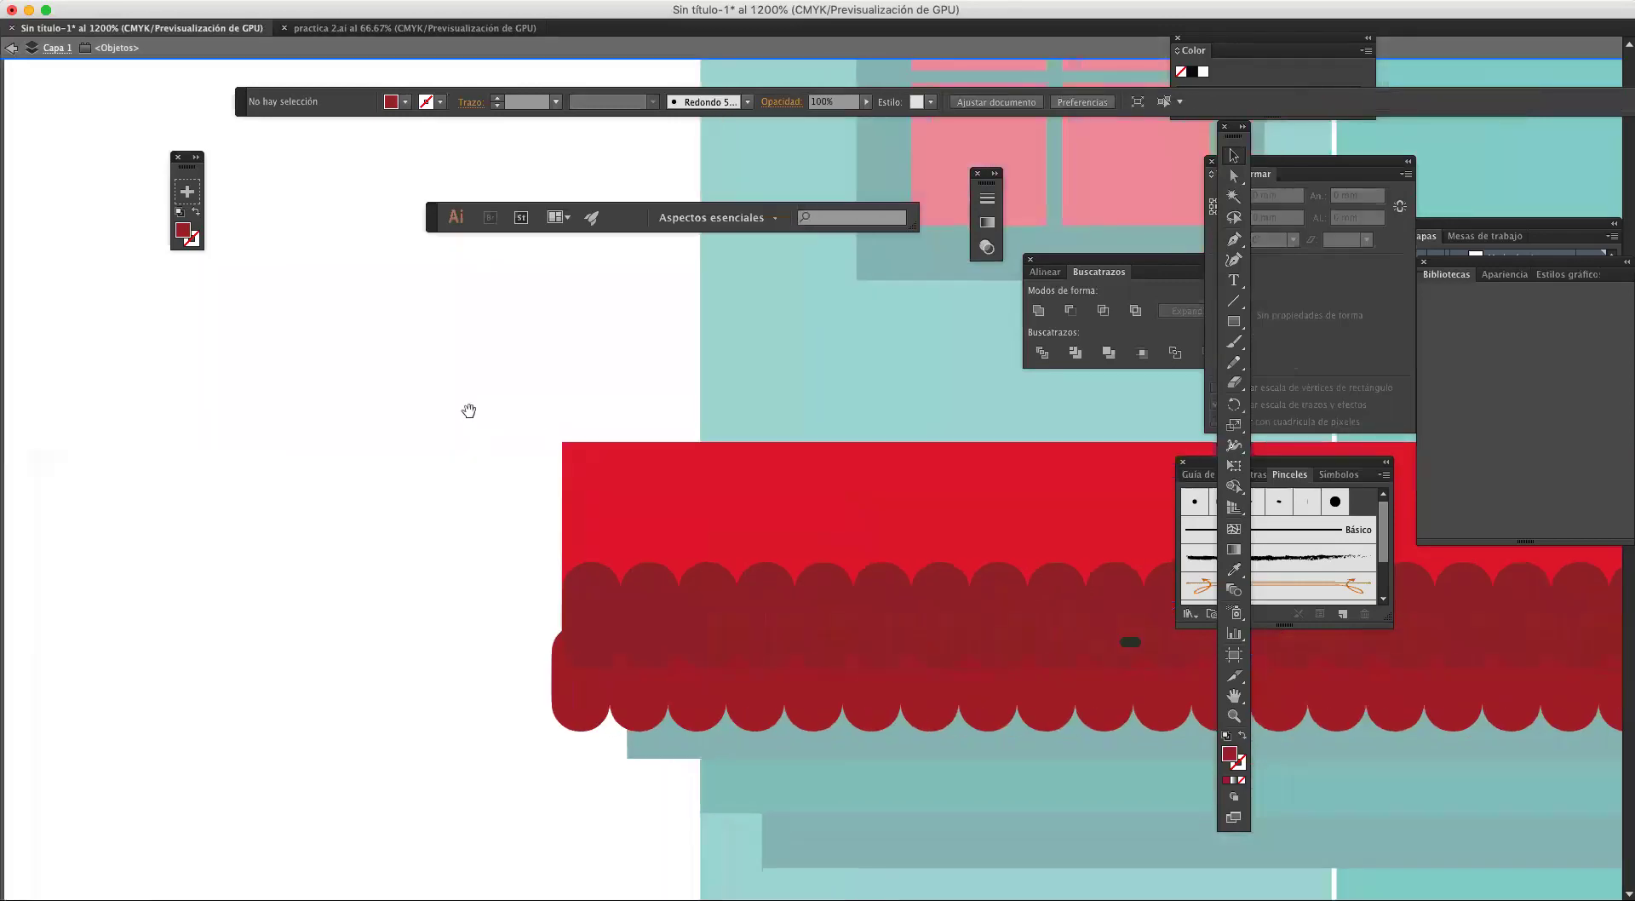
Step: Copy the leftmost tile of the darker row to its left so the row overhangs the canopy's end
{"action": "left_click", "coordinate": [591, 589]}
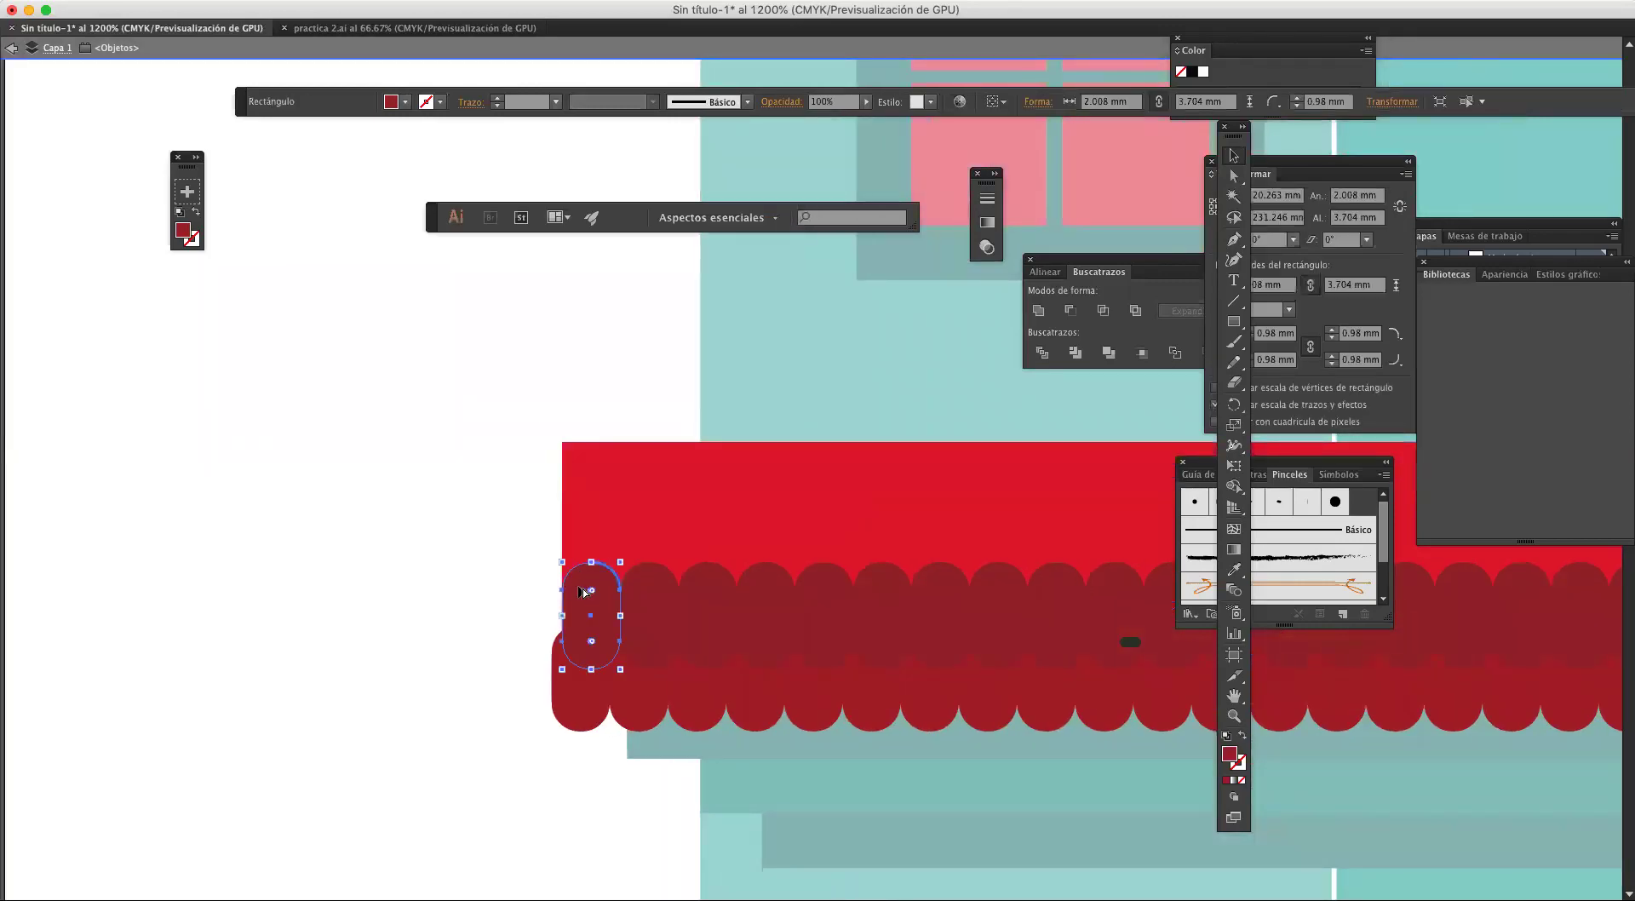
{"action": "left_click_drag", "start_coordinate": [574, 590], "coordinate": [529, 588]}
{"action": "left_click", "coordinate": [546, 495]}
{"action": "scroll", "coordinate": [552, 497], "scroll_direction": "down", "scroll_amount": 2}
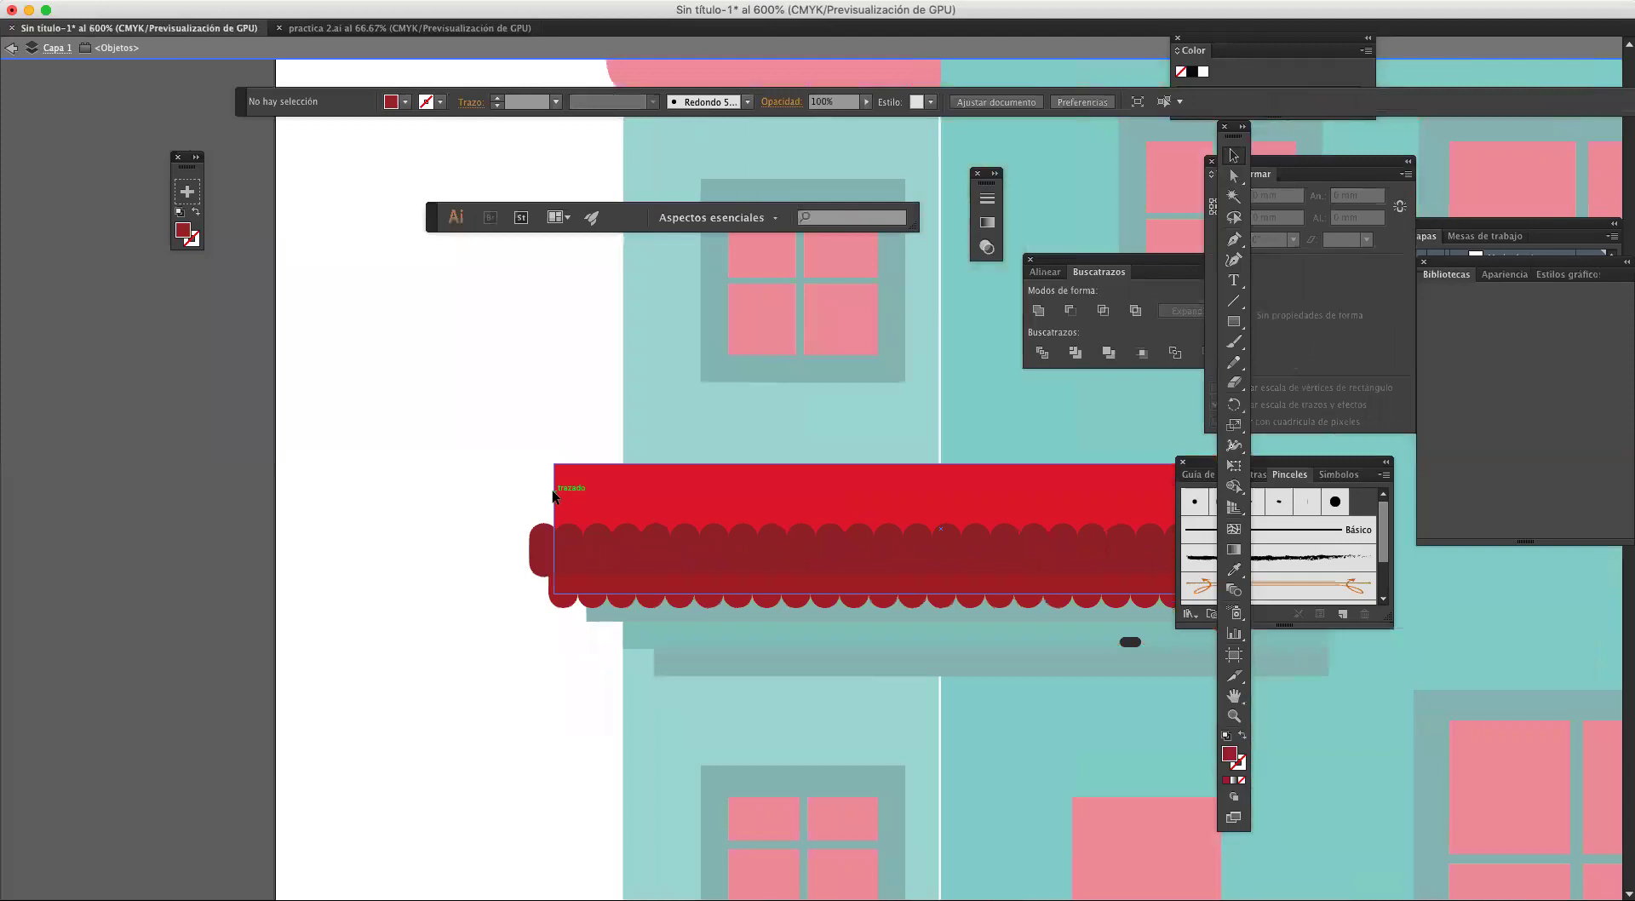
{"action": "left_click_drag", "start_coordinate": [635, 453], "coordinate": [446, 459]}
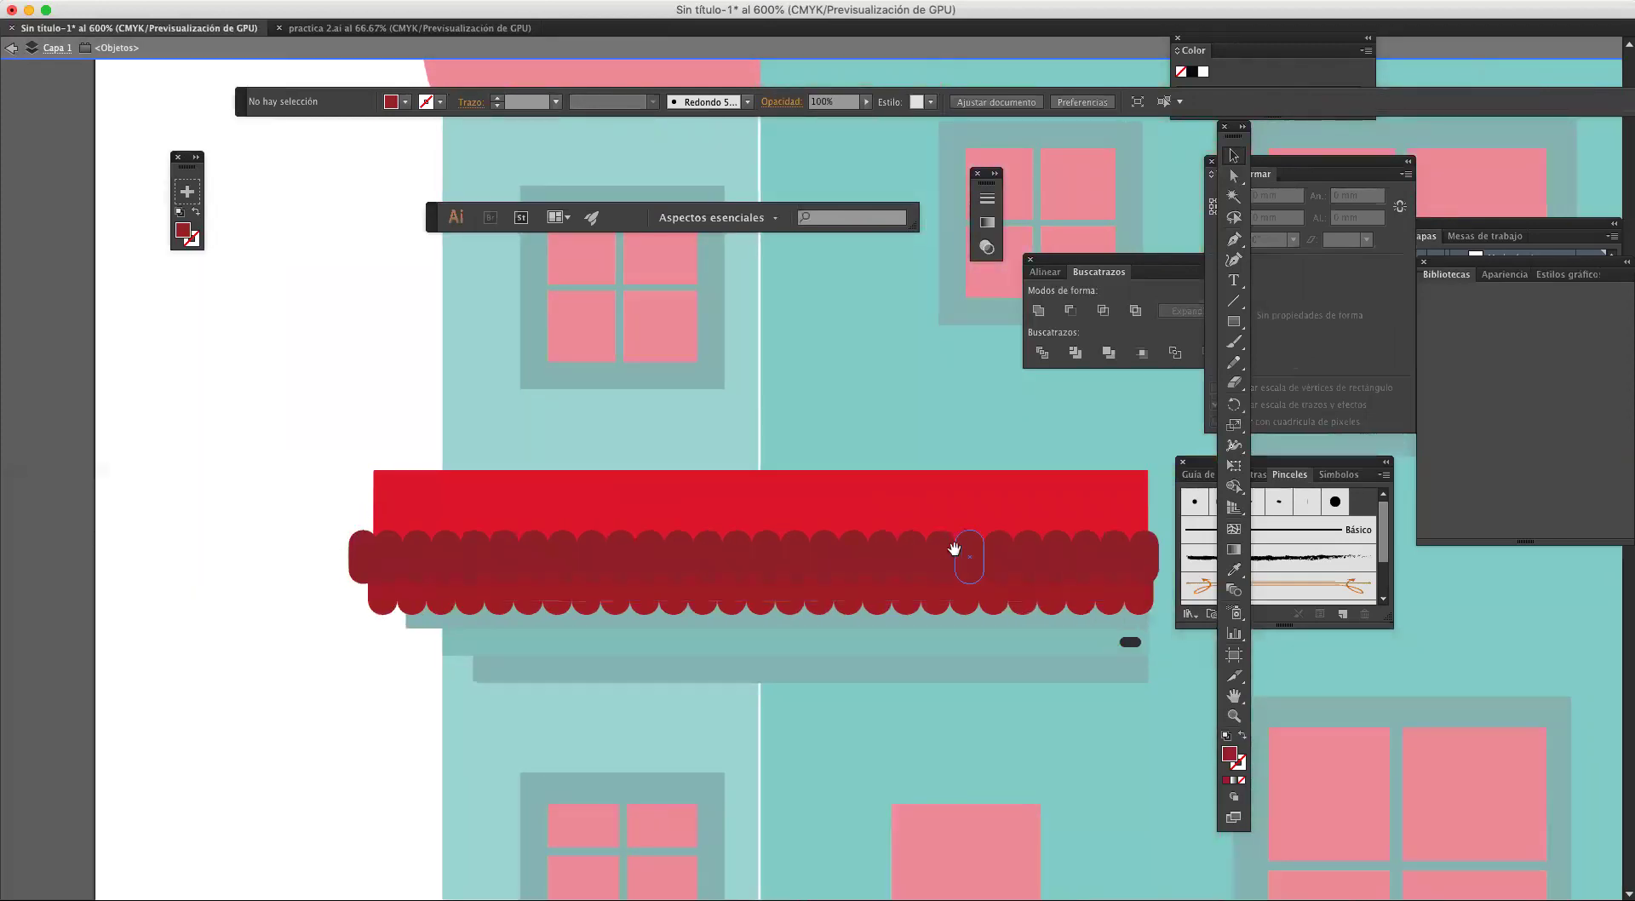
Step: Select both tile rows, copy them upward over the rest of the red canopy, and align the copy with the lower rows
{"action": "left_click_drag", "start_coordinate": [1171, 638], "coordinate": [361, 534]}
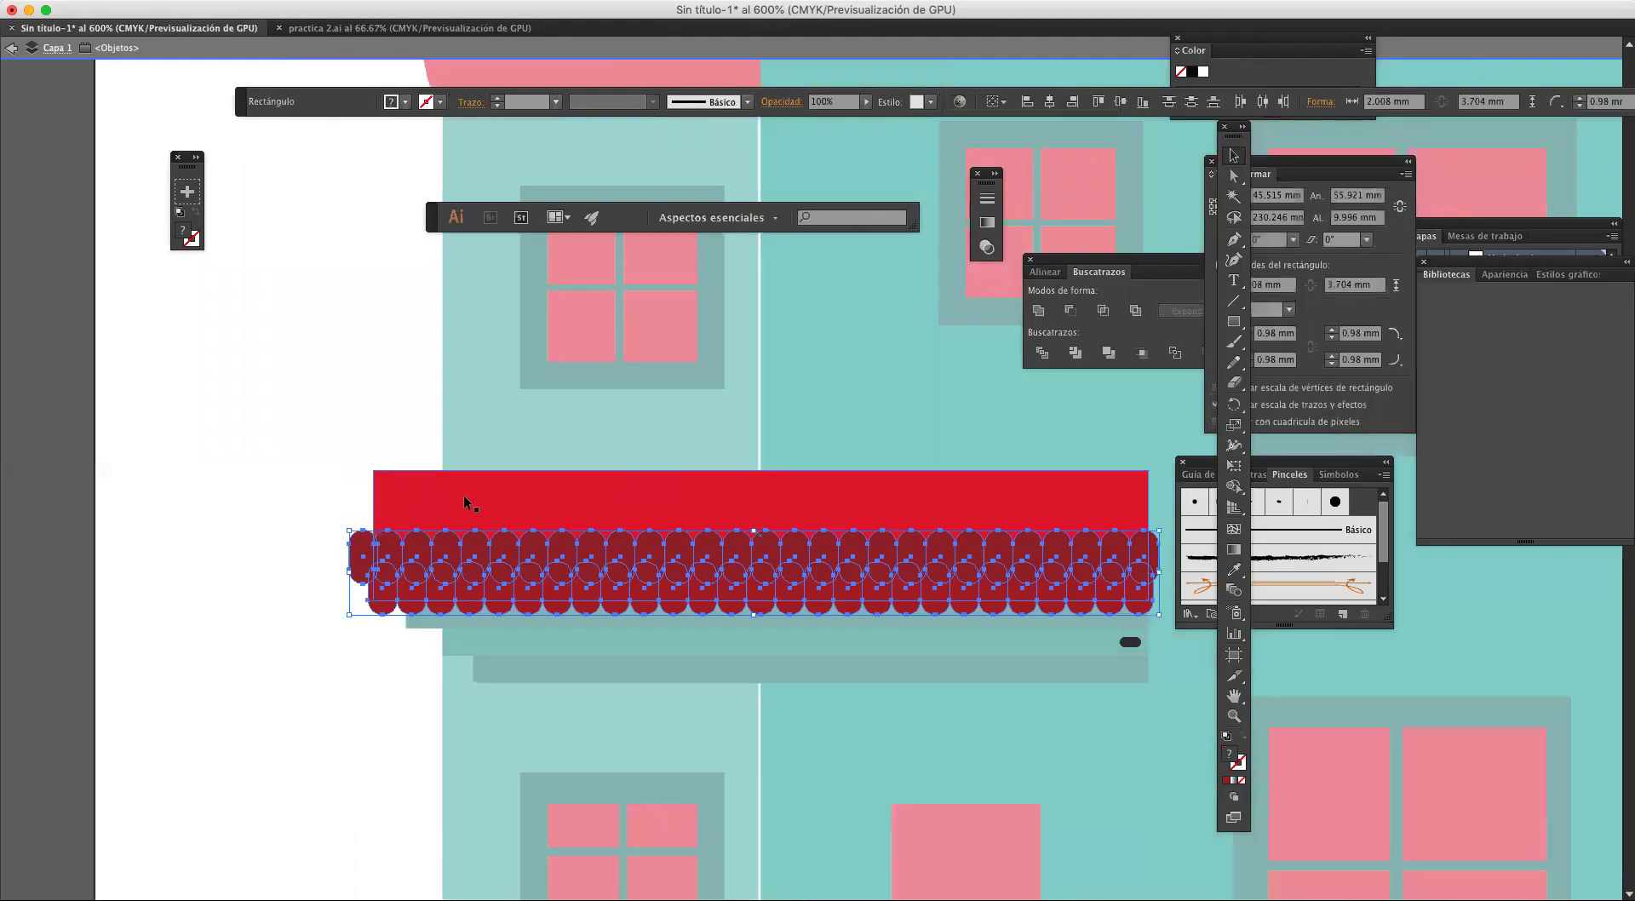
{"action": "scroll", "coordinate": [703, 550], "scroll_direction": "left", "scroll_amount": 5}
{"action": "scroll", "coordinate": [703, 551], "scroll_direction": "up", "scroll_amount": 1}
{"action": "left_click_drag", "start_coordinate": [690, 579], "coordinate": [683, 520]}
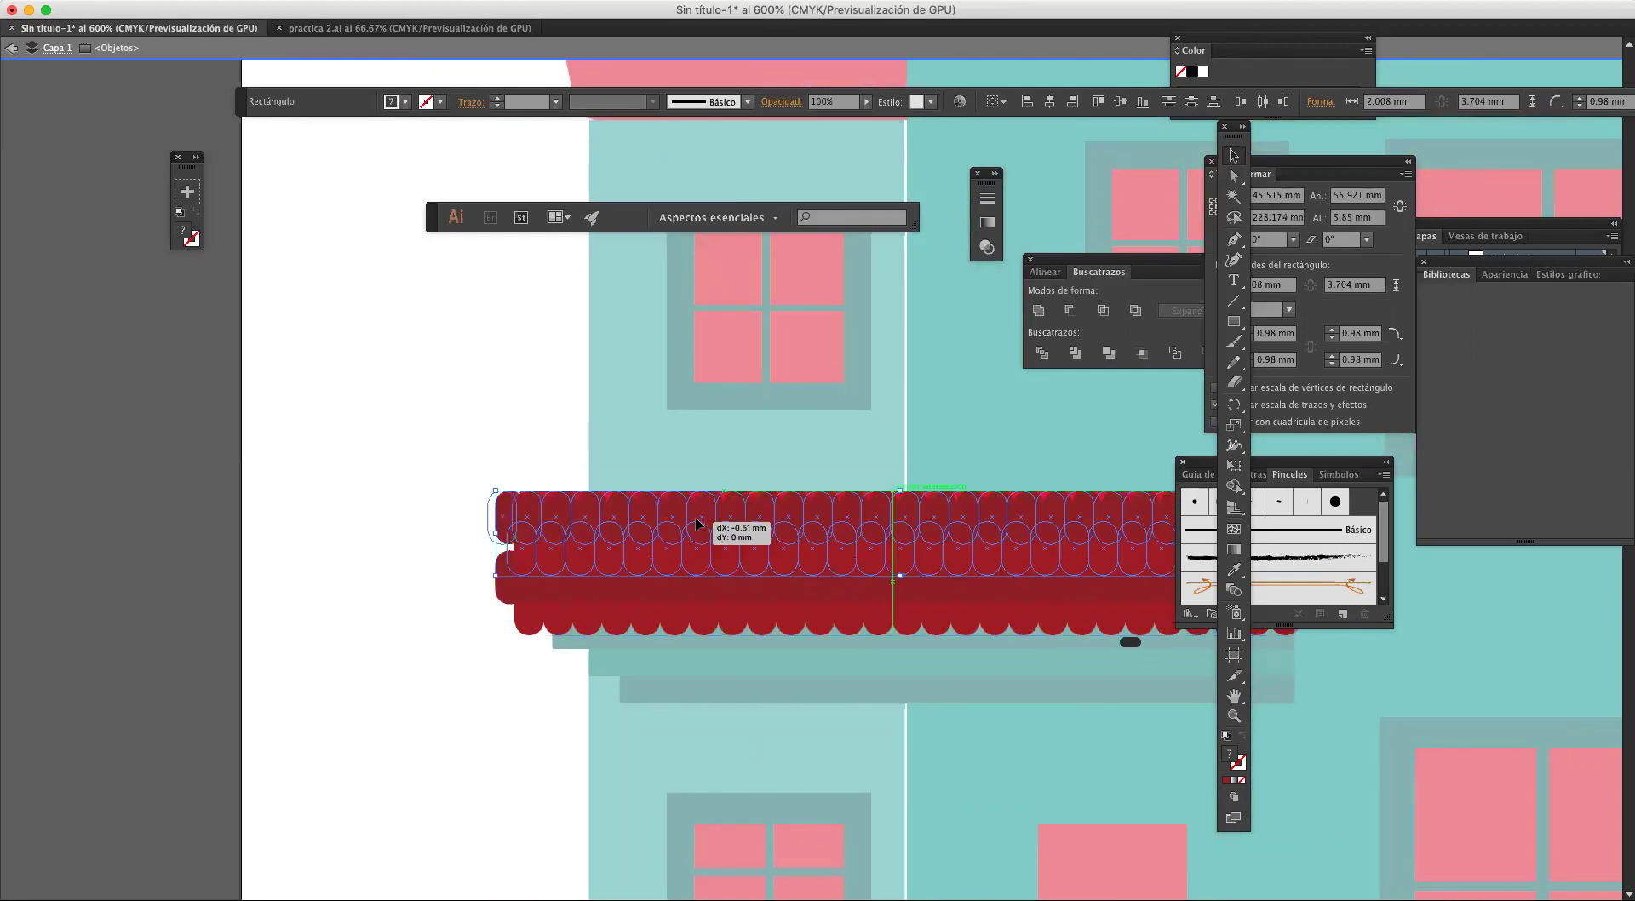
{"action": "left_click_drag", "start_coordinate": [621, 512], "coordinate": [586, 508]}
{"action": "scroll", "coordinate": [586, 508], "scroll_direction": "right", "scroll_amount": 5}
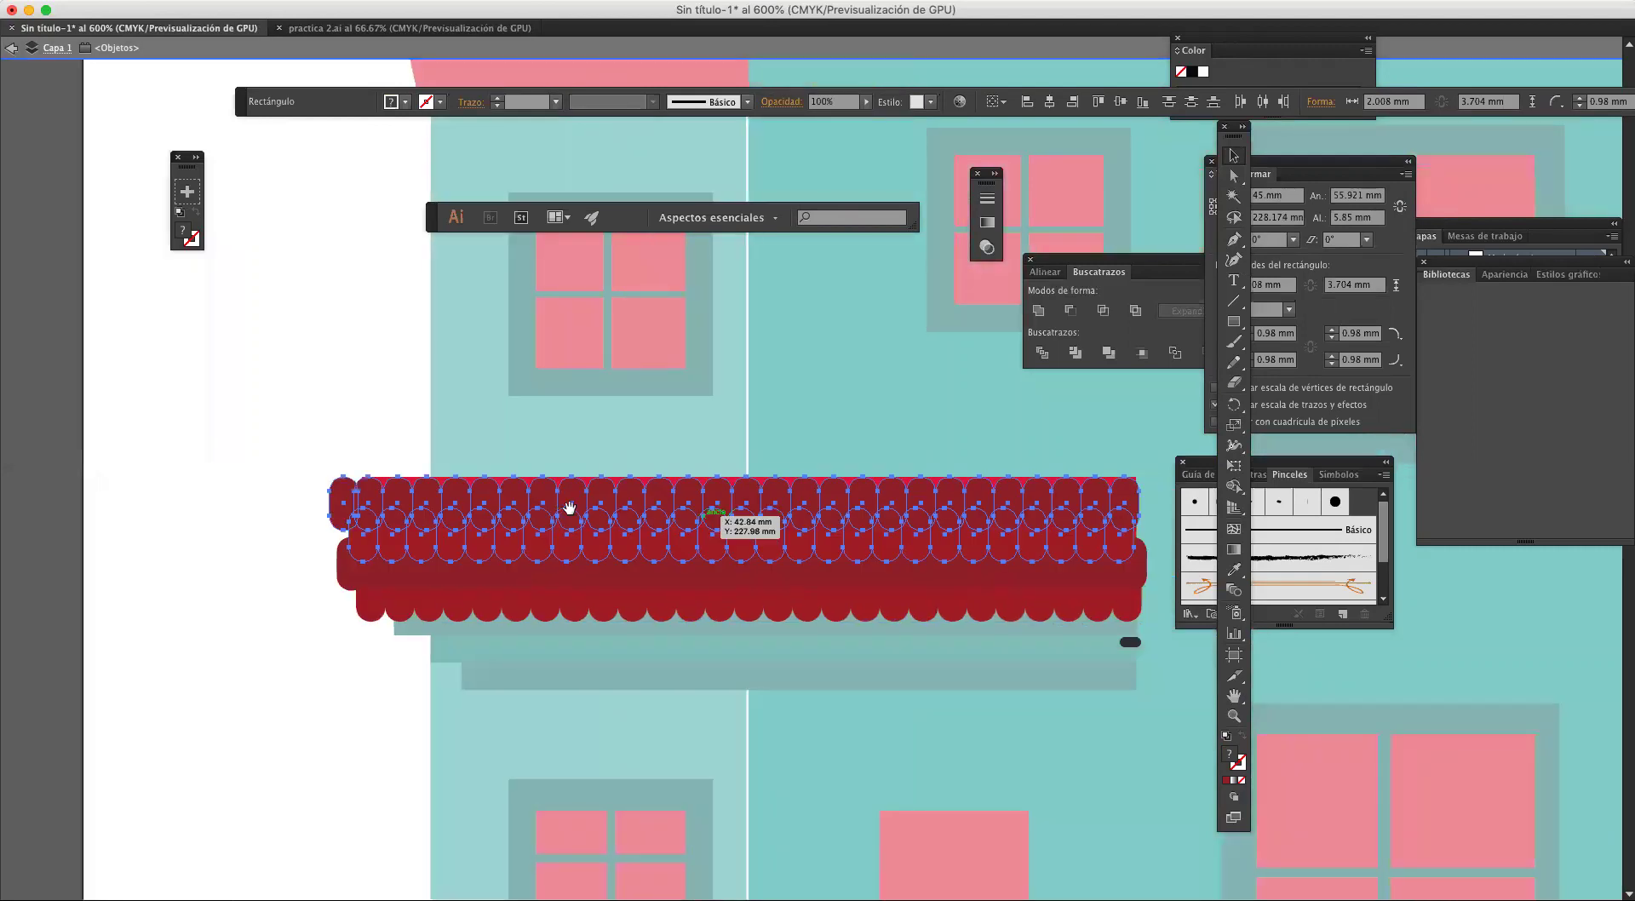
{"action": "left_click_drag", "start_coordinate": [949, 509], "coordinate": [957, 497]}
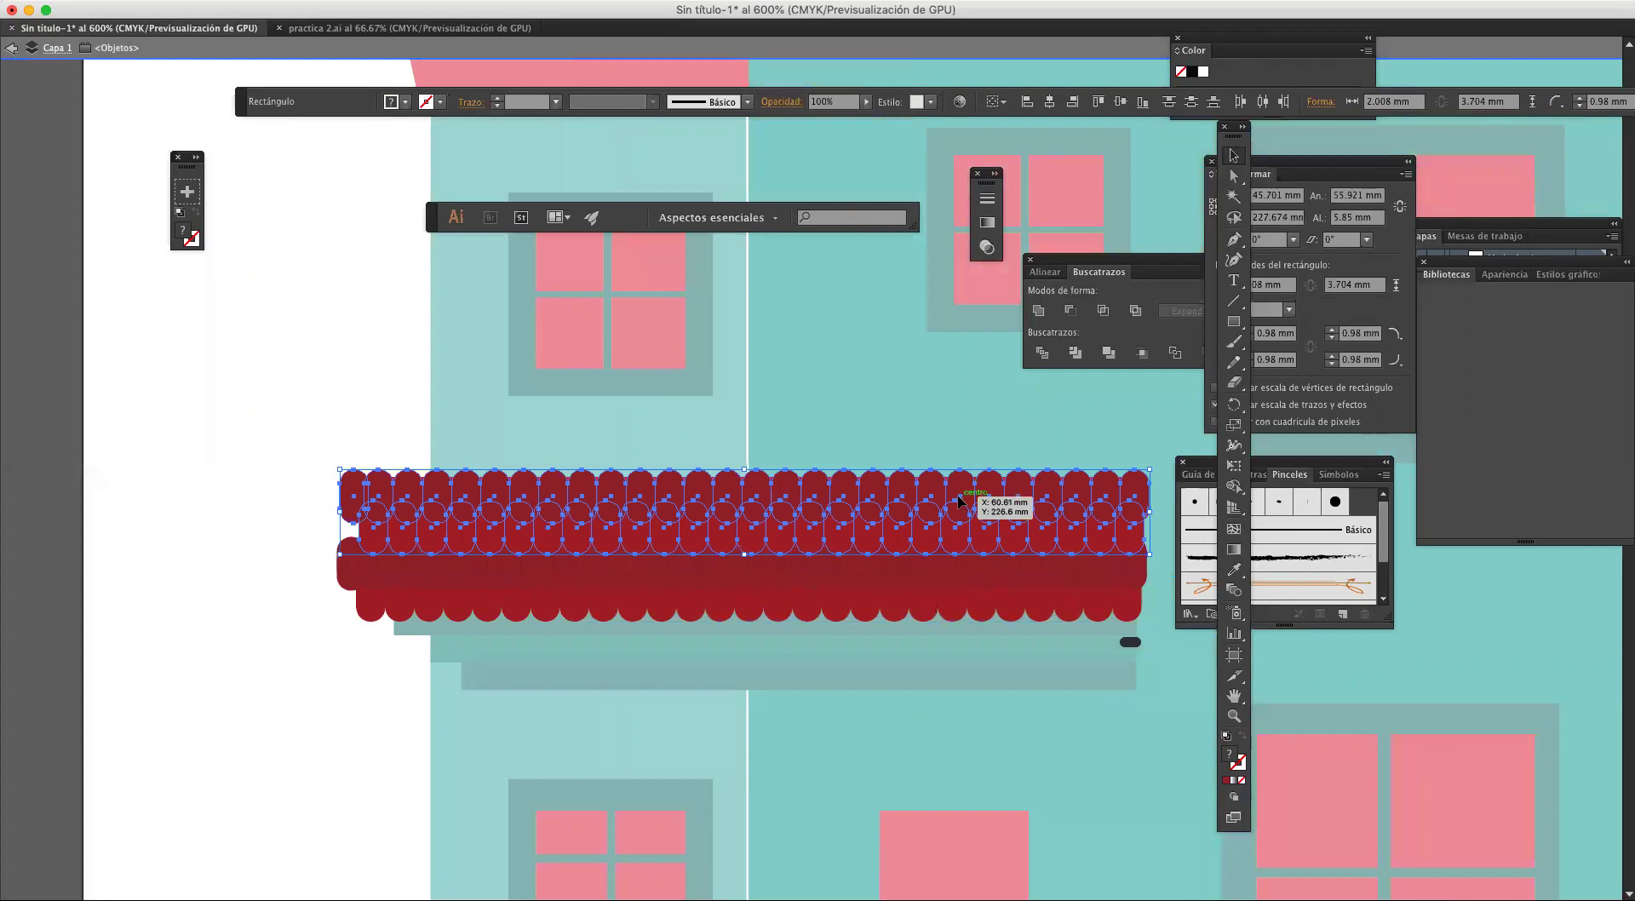
Step: Extend the third tile row from the bottom with a copy of its leftmost tile placed to its left
{"action": "left_click", "coordinate": [1080, 713]}
{"action": "left_click_drag", "start_coordinate": [1092, 716], "coordinate": [1184, 693]}
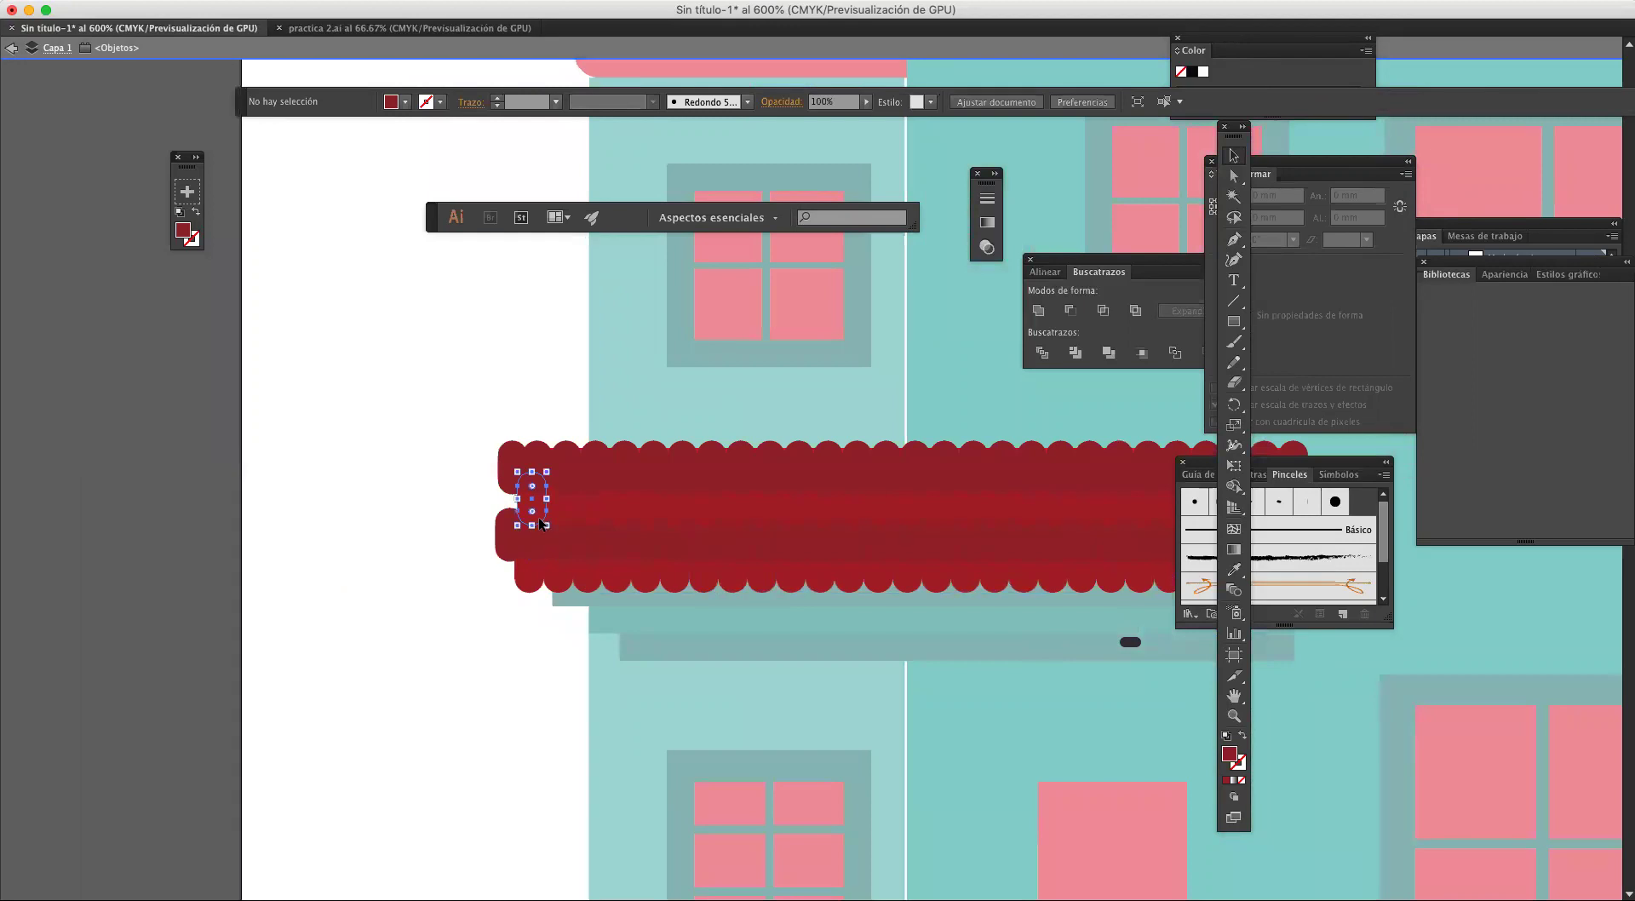
{"action": "left_click", "coordinate": [541, 523]}
{"action": "left_click_drag", "start_coordinate": [543, 512], "coordinate": [514, 510]}
Step: Try to extend the bottom tile row with a copy of its leftmost tile, and undo the copy
{"action": "left_click", "coordinate": [504, 620]}
{"action": "left_click", "coordinate": [524, 586]}
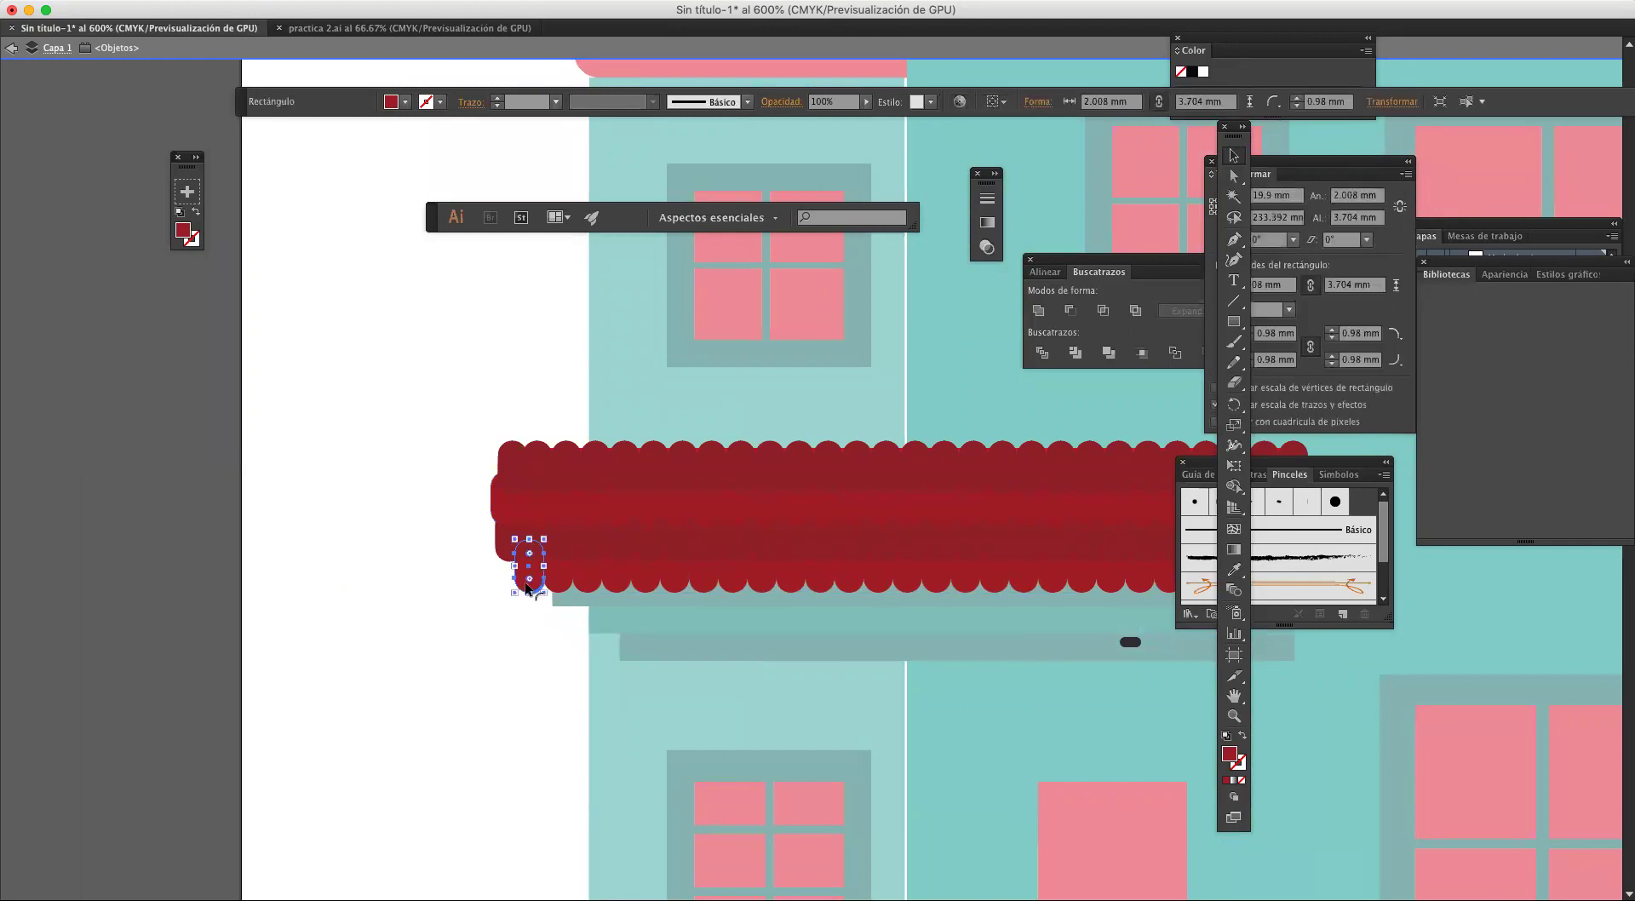
{"action": "left_click_drag", "start_coordinate": [540, 579], "coordinate": [512, 578]}
{"action": "left_click", "coordinate": [540, 661]}
{"action": "left_click_drag", "start_coordinate": [540, 661], "coordinate": [299, 682]}
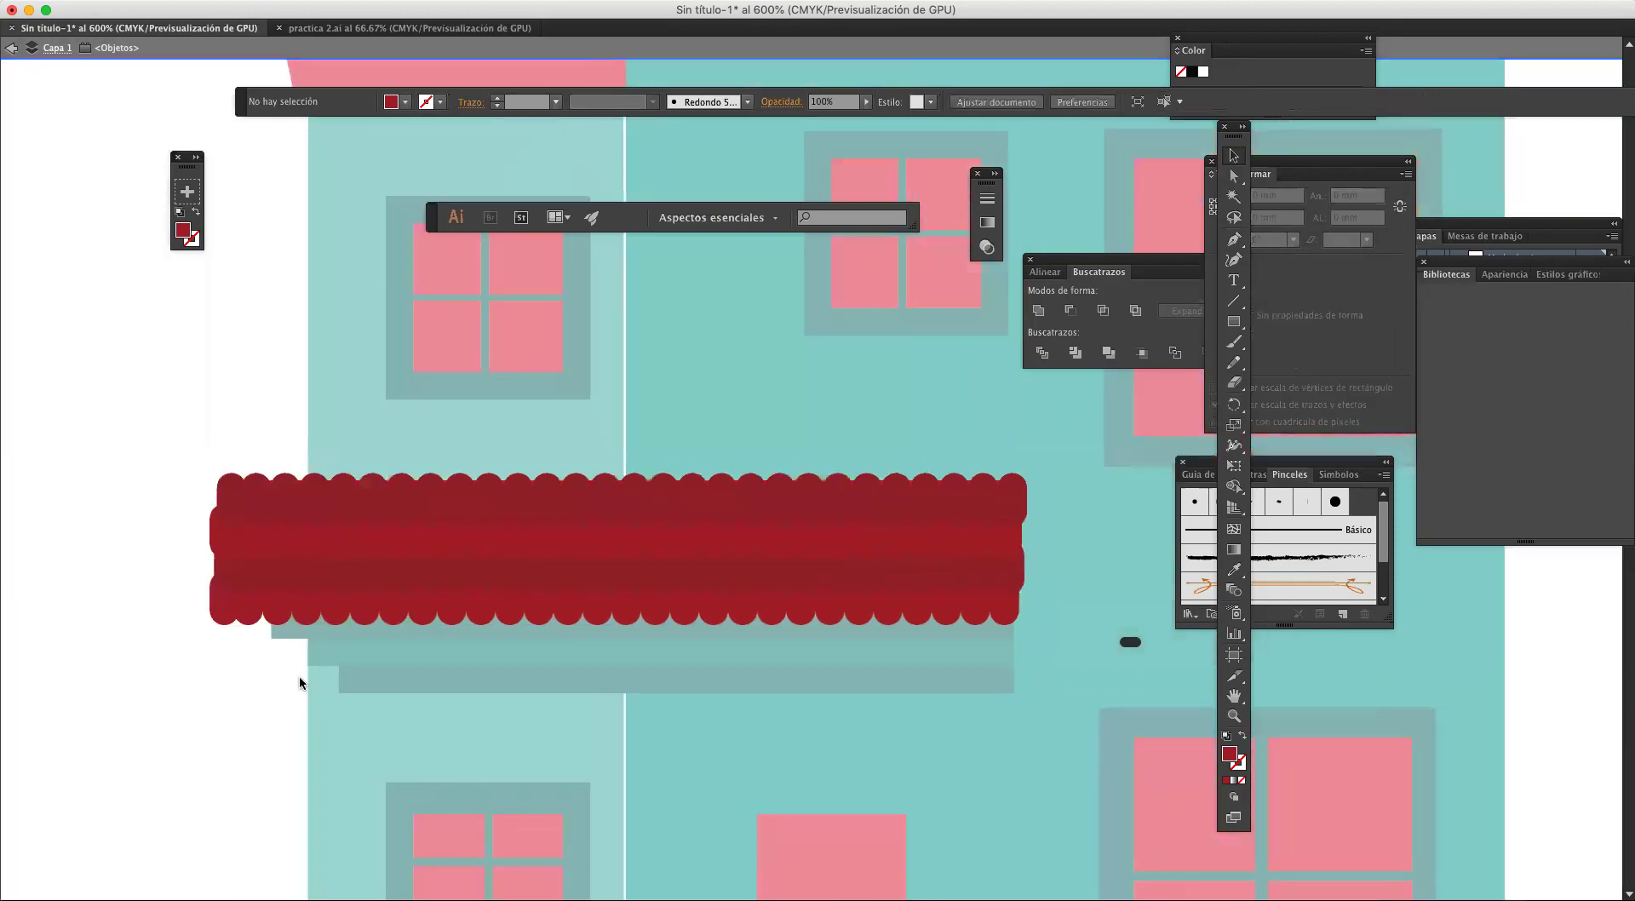
{"action": "double_click", "coordinate": [636, 709]}
{"action": "key", "text": "ctrl+z"}
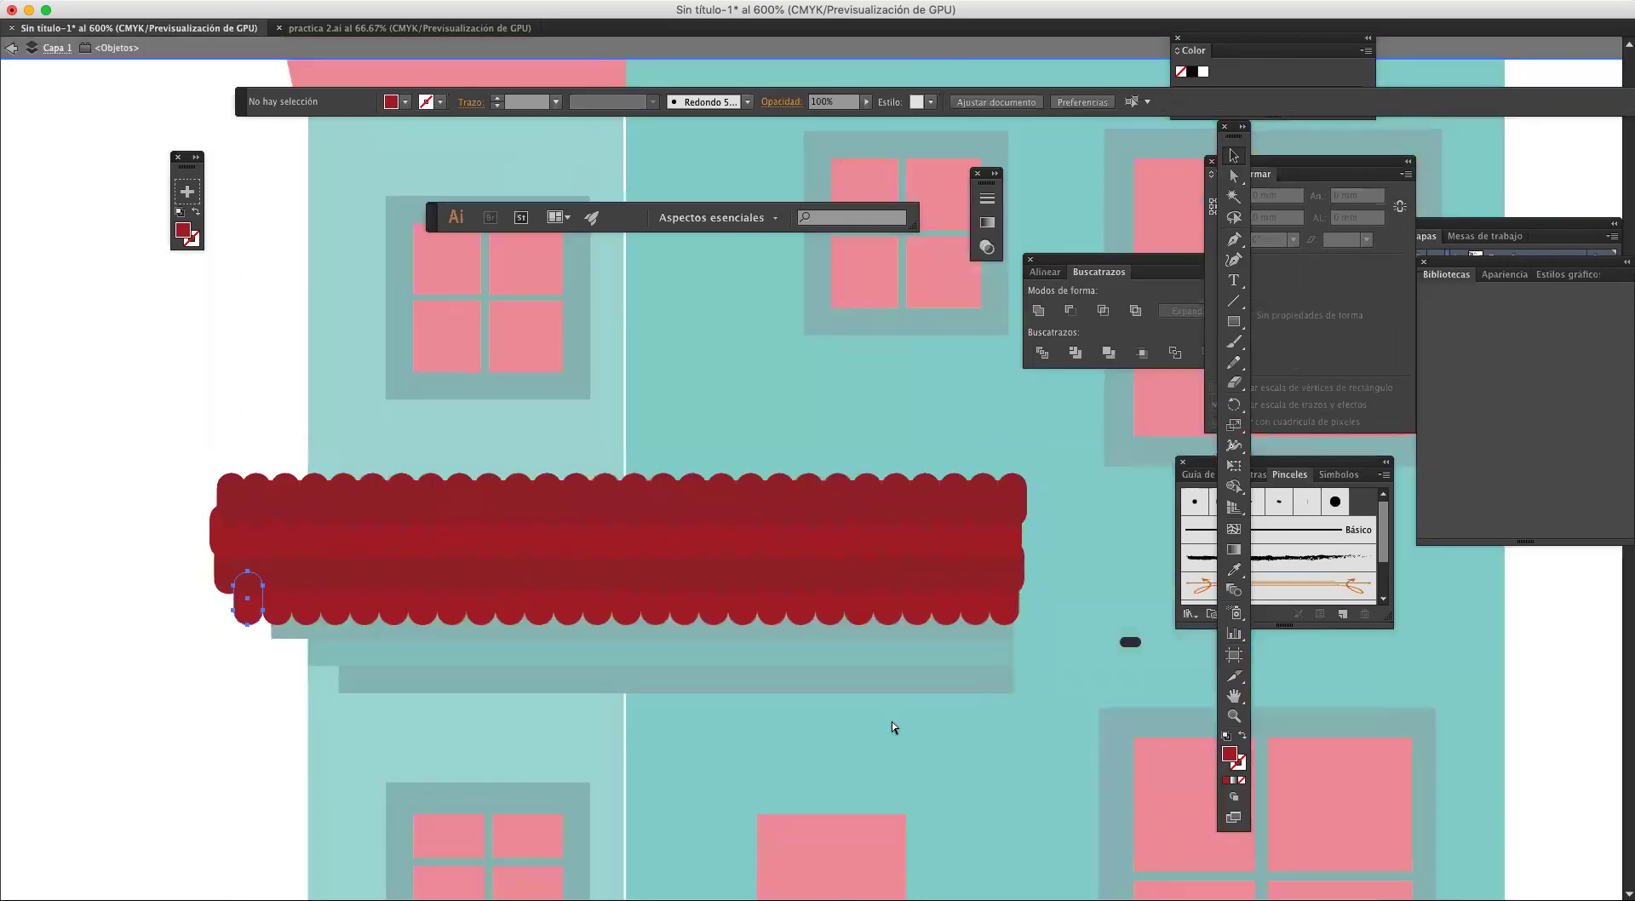
{"action": "double_click", "coordinate": [891, 687]}
{"action": "left_click_drag", "start_coordinate": [896, 625], "coordinate": [900, 593]}
{"action": "key", "text": "ctrl+z"}
{"action": "key", "text": "ctrl+z"}
Step: Select all the canopy's roof tiles, group them, and leave isolation mode
{"action": "left_click_drag", "start_coordinate": [708, 691], "coordinate": [1020, 715]}
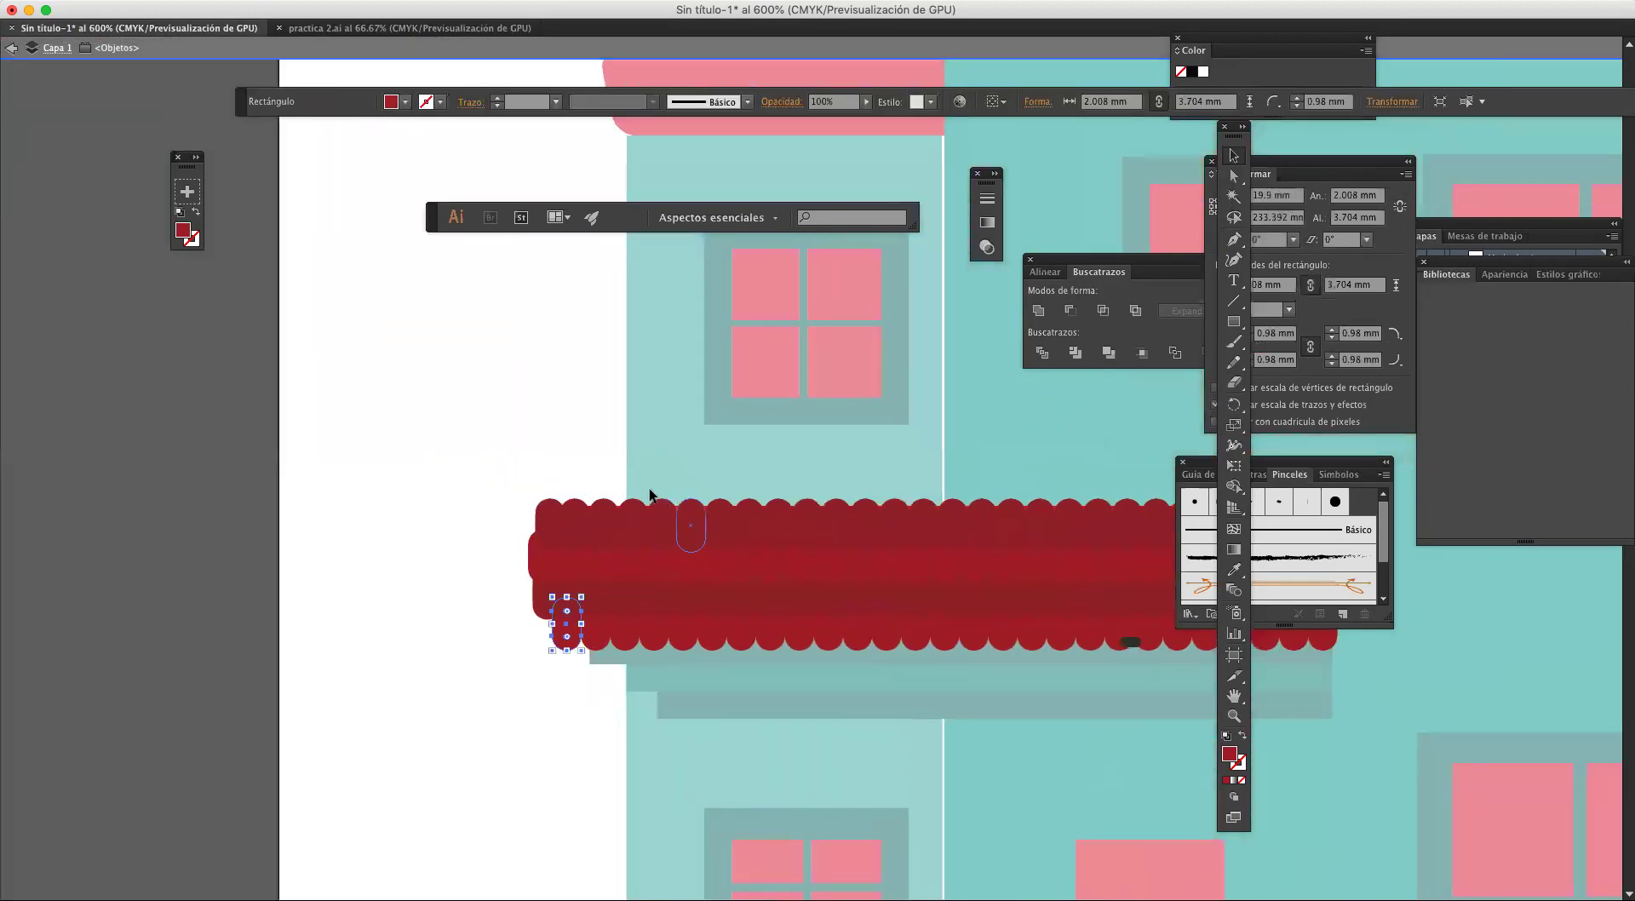
{"action": "mouse_move", "coordinate": [500, 460]}
{"action": "left_mouse_down"}
{"action": "mouse_move", "coordinate": [1375, 672]}
{"action": "mouse_move", "coordinate": [1188, 646]}
{"action": "left_mouse_up"}
{"action": "right_click", "coordinate": [1003, 600]}
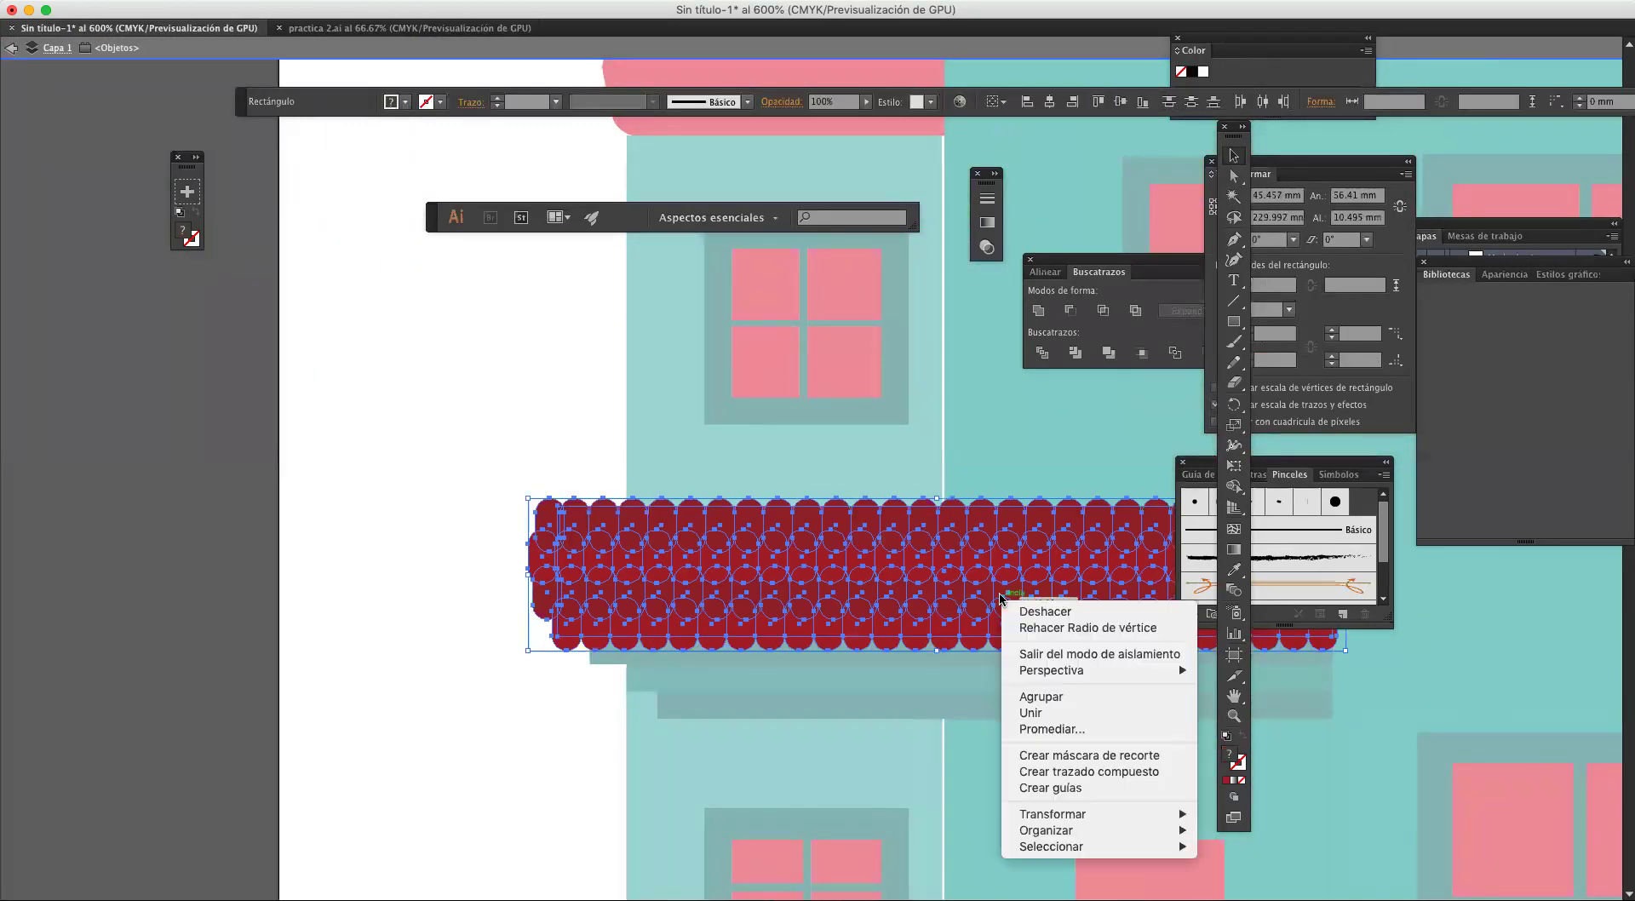
{"action": "left_click", "coordinate": [1055, 698]}
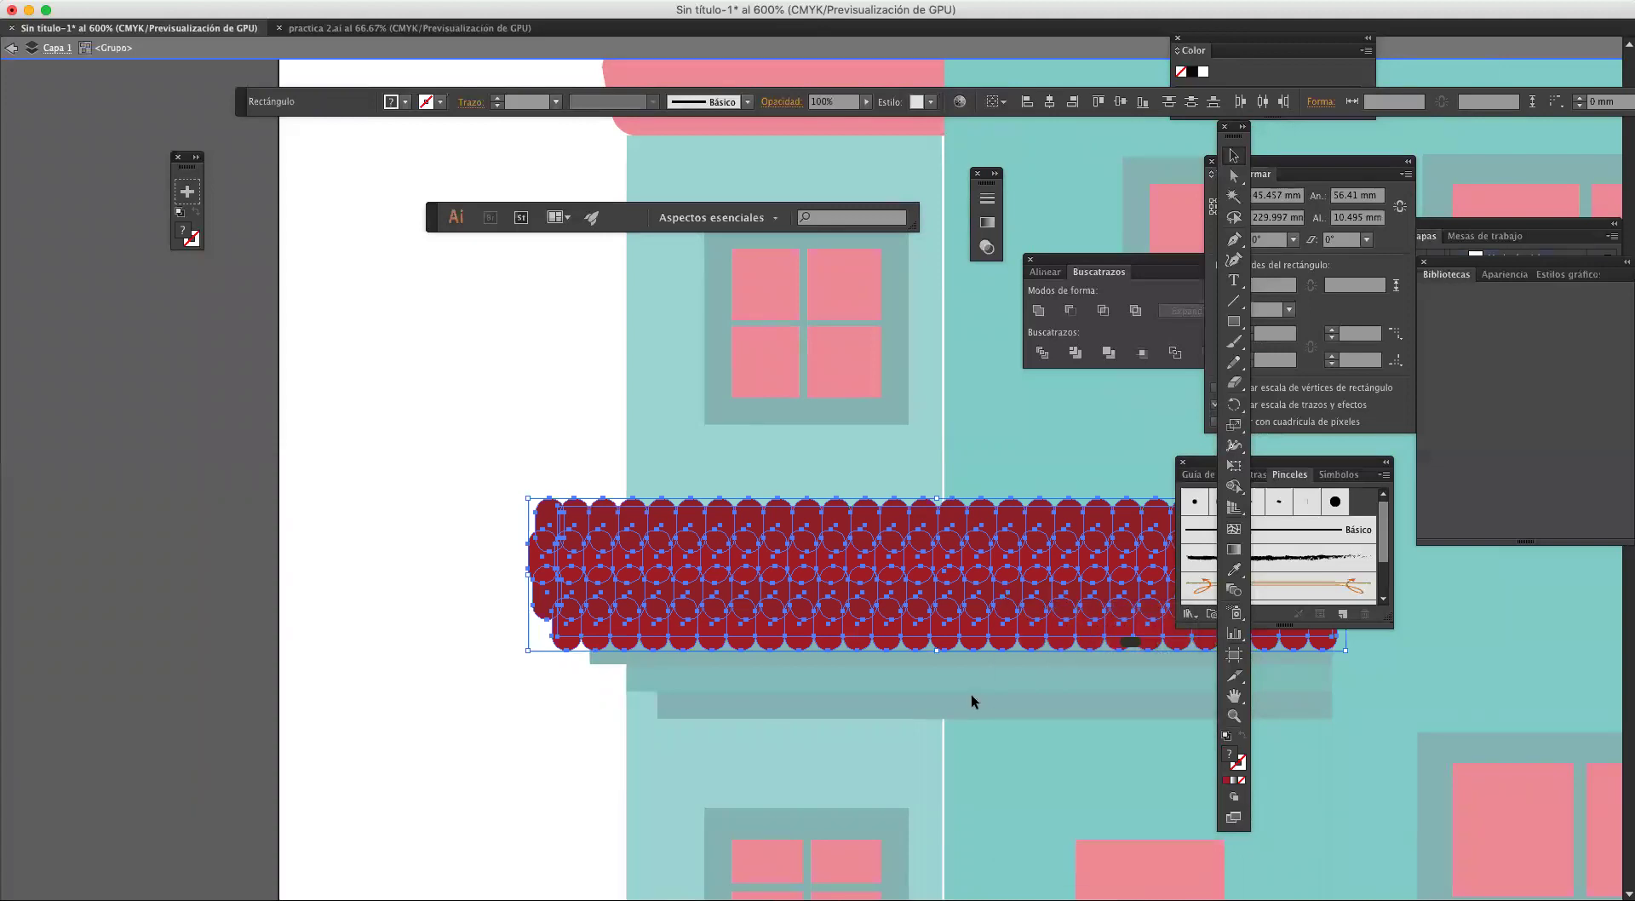
{"action": "left_click", "coordinate": [971, 693]}
{"action": "double_click", "coordinate": [971, 693]}
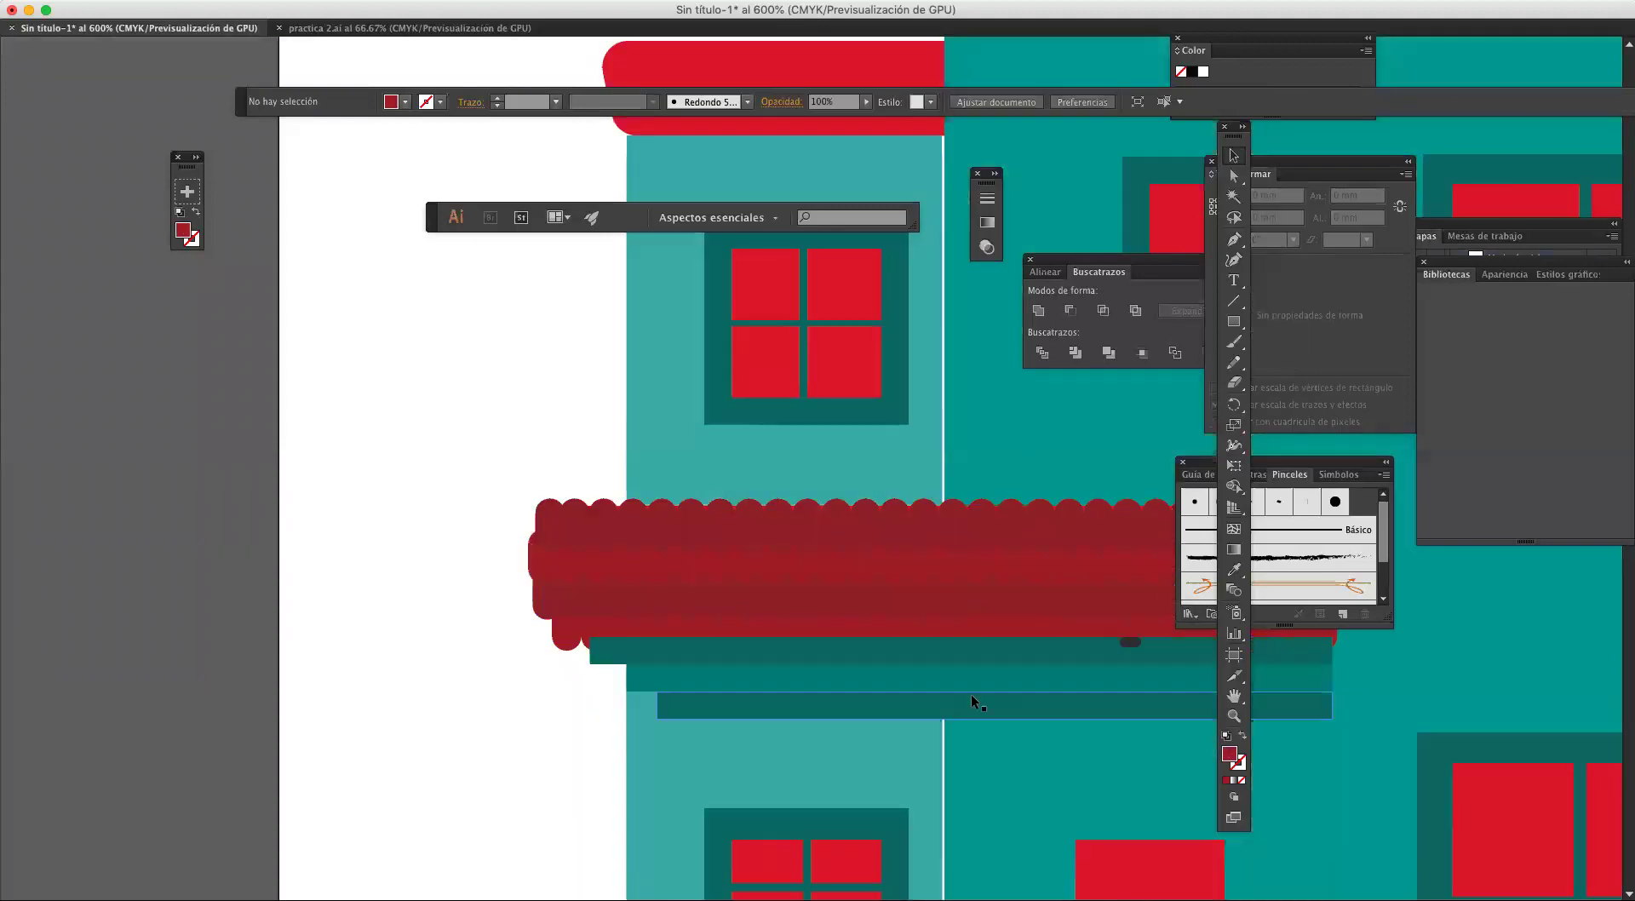
Step: Bring the grouped roof tiles in front of the teal trim strips beneath the canopy
{"action": "left_click", "coordinate": [1130, 646]}
{"action": "mouse_move", "coordinate": [1131, 649]}
{"action": "left_mouse_down"}
{"action": "mouse_move", "coordinate": [1131, 667]}
{"action": "mouse_move", "coordinate": [1131, 654]}
{"action": "left_mouse_up"}
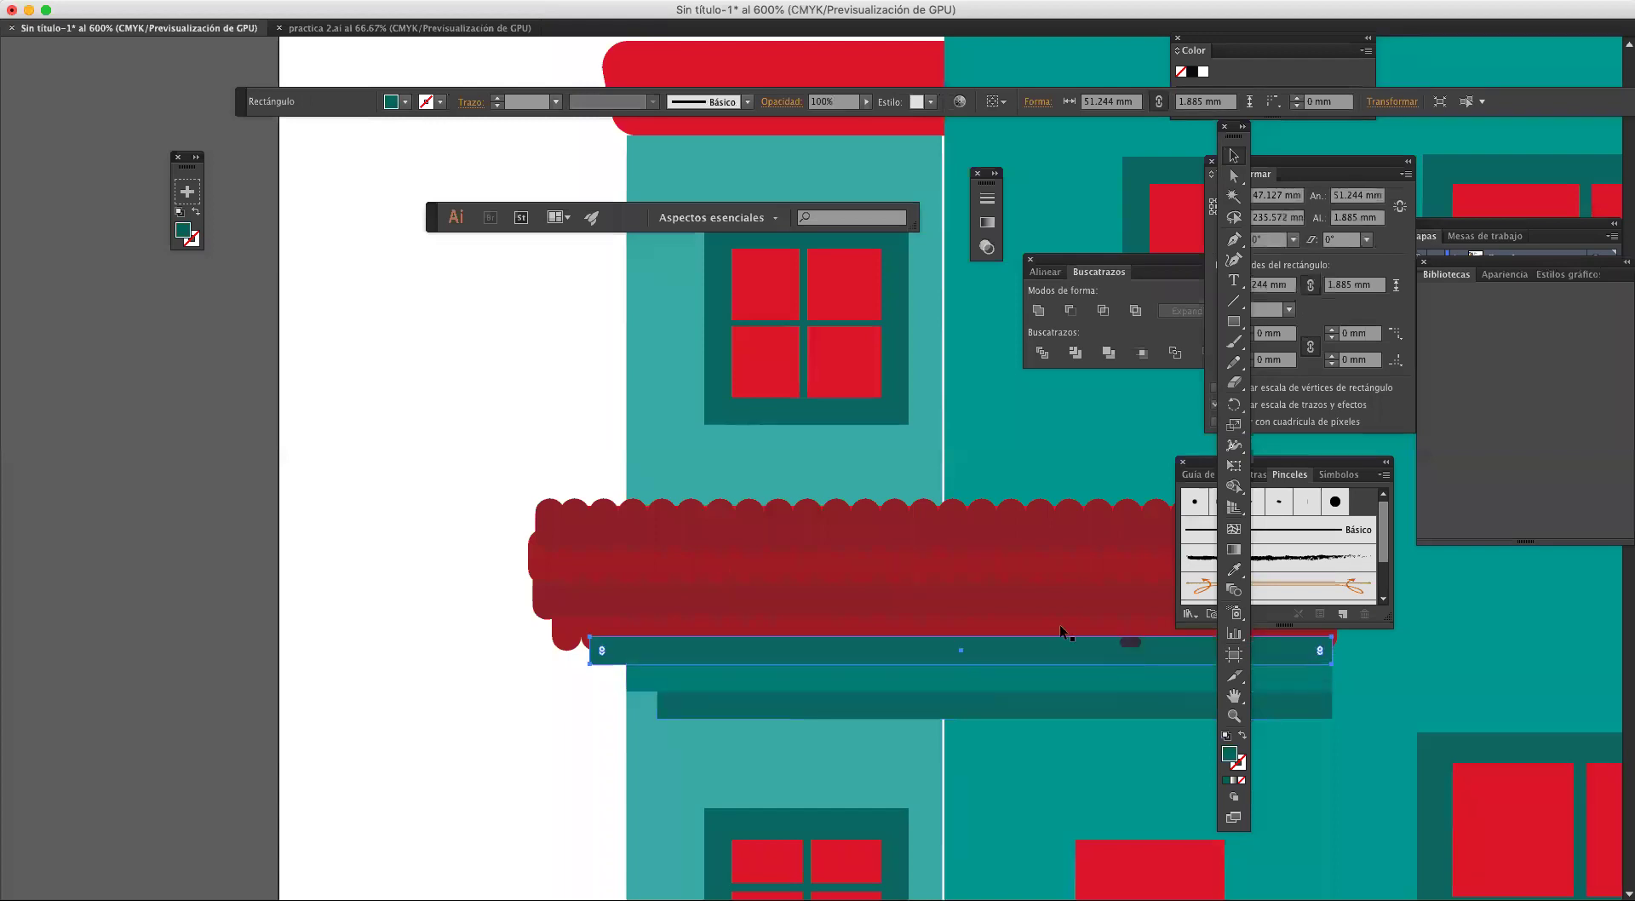
{"action": "left_click", "coordinate": [952, 579]}
{"action": "right_click", "coordinate": [952, 581]}
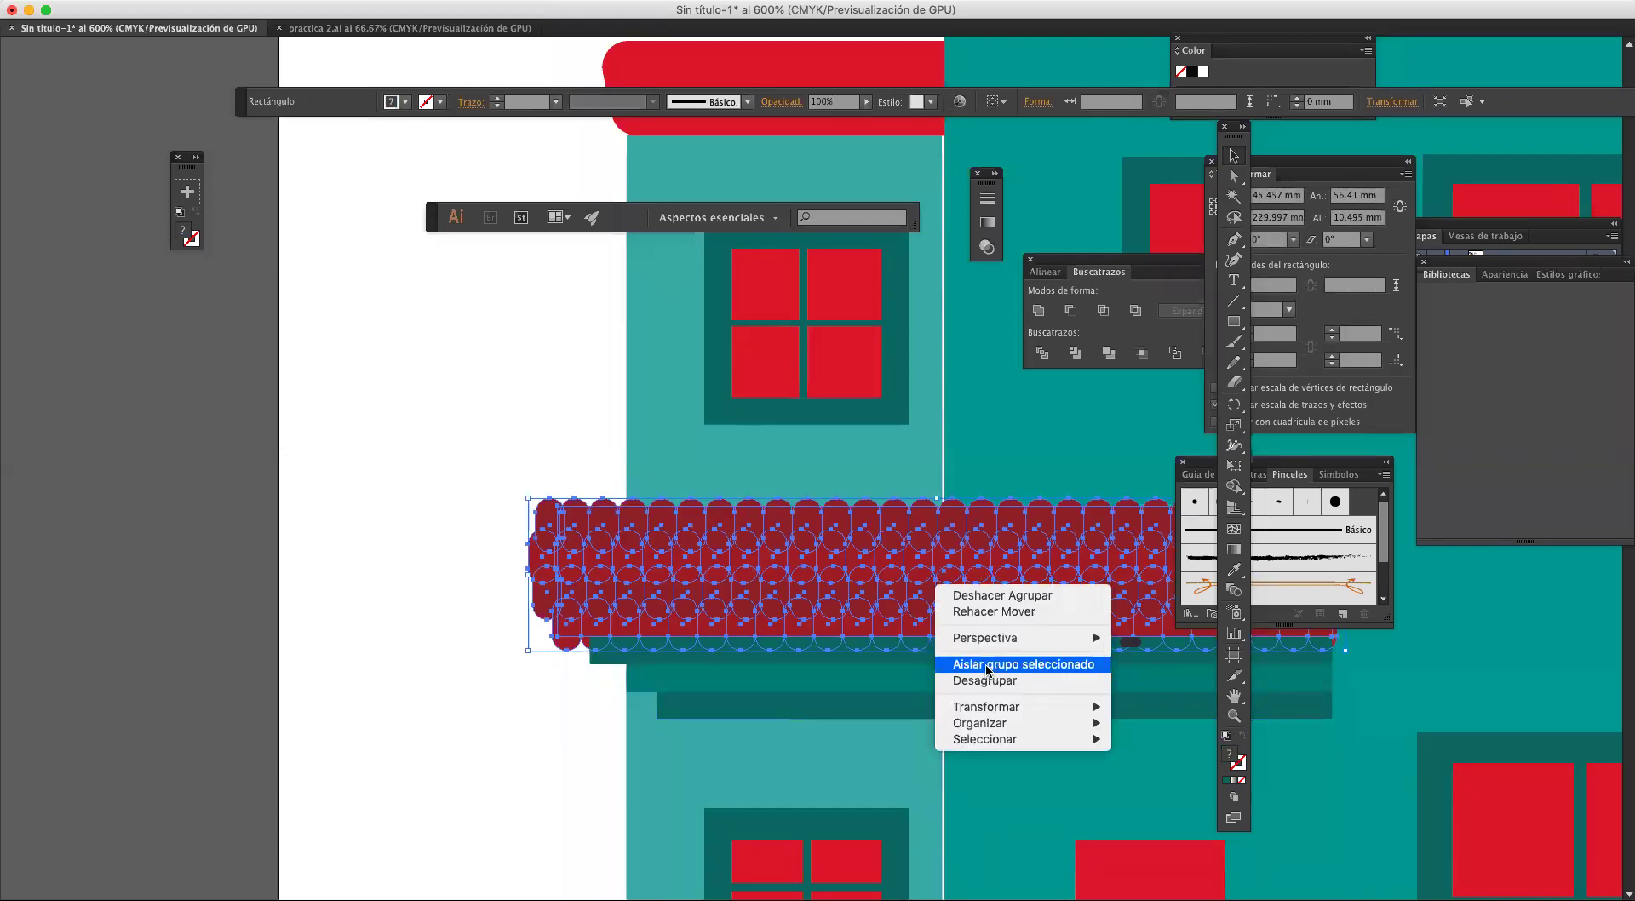
{"action": "mouse_move", "coordinate": [1047, 723]}
{"action": "left_click", "coordinate": [1163, 724]}
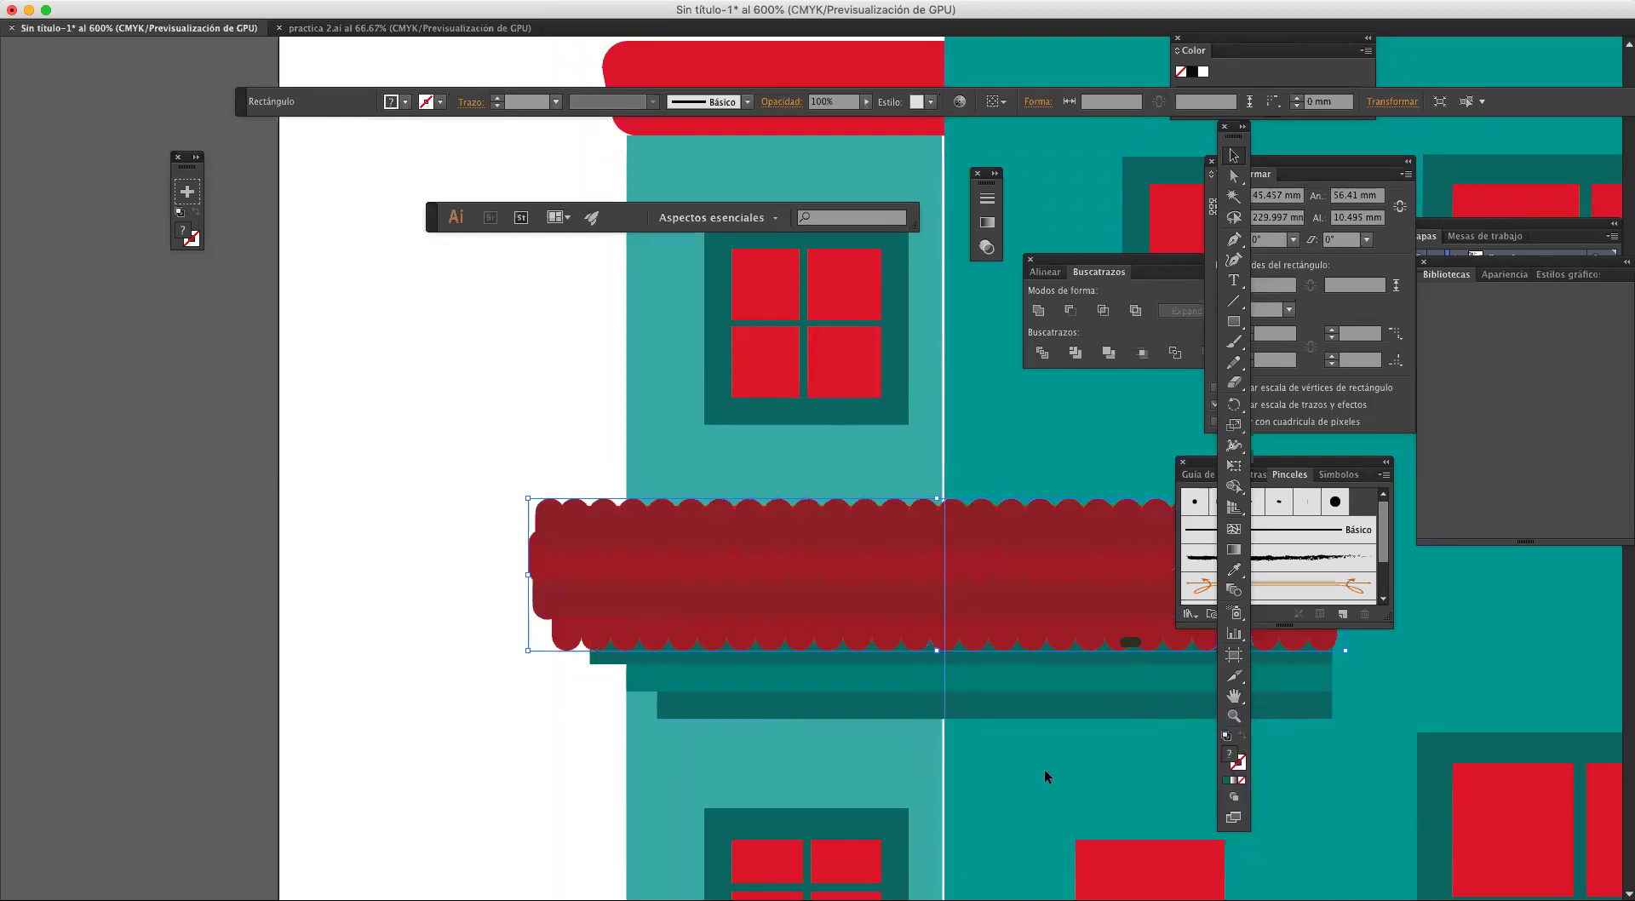
Step: Examine the small dark mark near the lower edge of the roof tiles up close
{"action": "left_click", "coordinate": [1134, 649]}
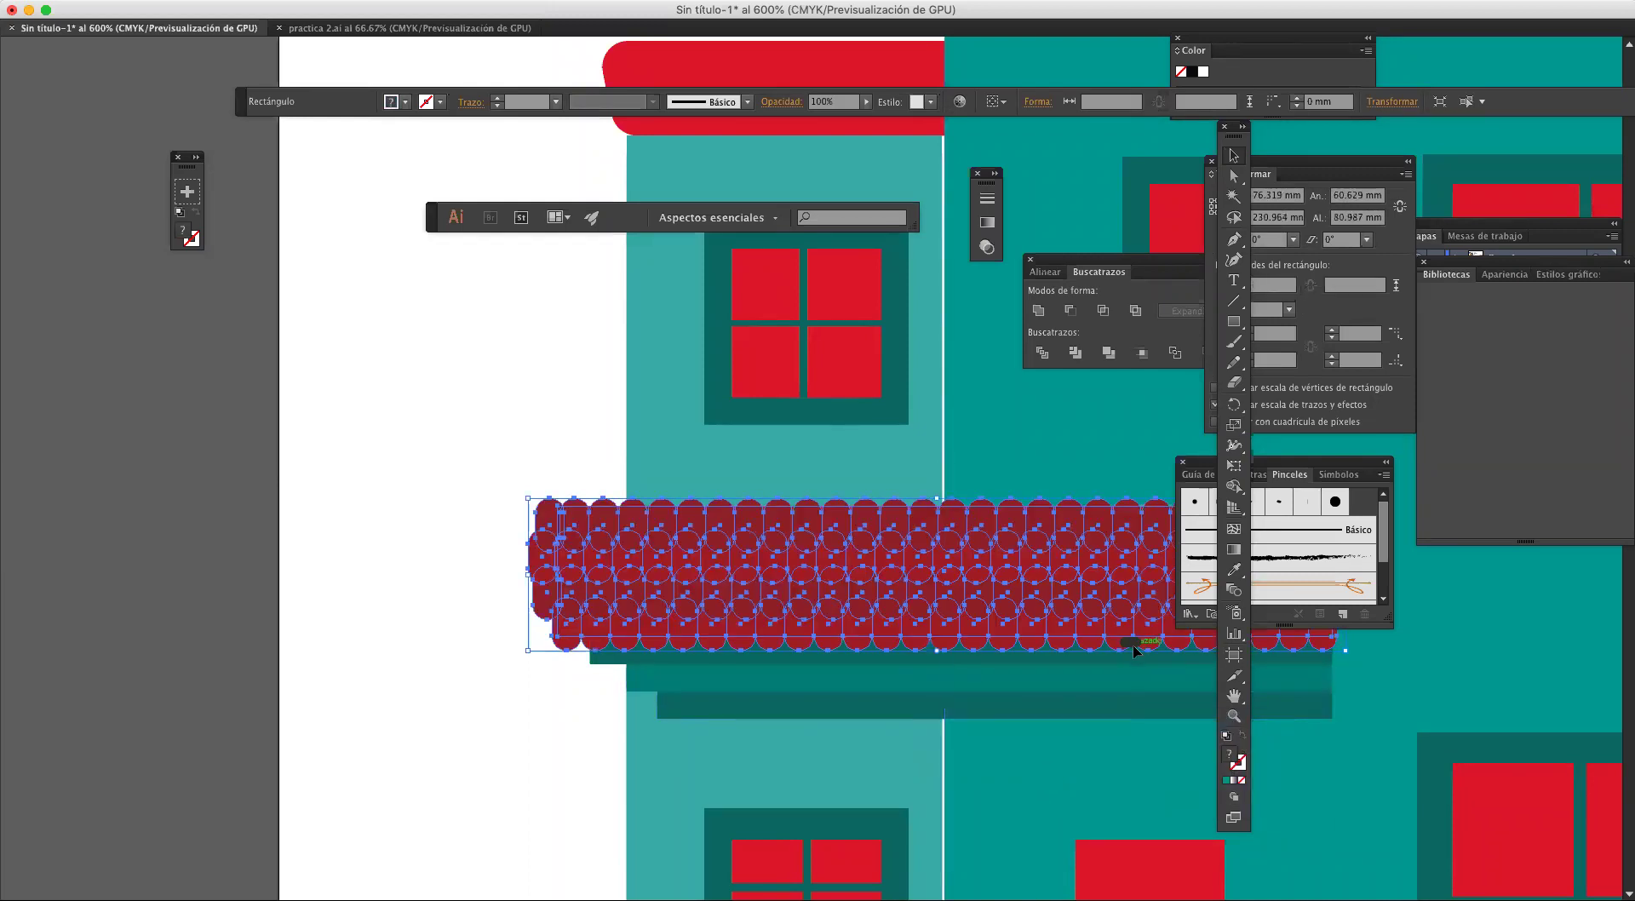
{"action": "scroll", "coordinate": [1134, 650], "scroll_direction": "up", "scroll_amount": 5}
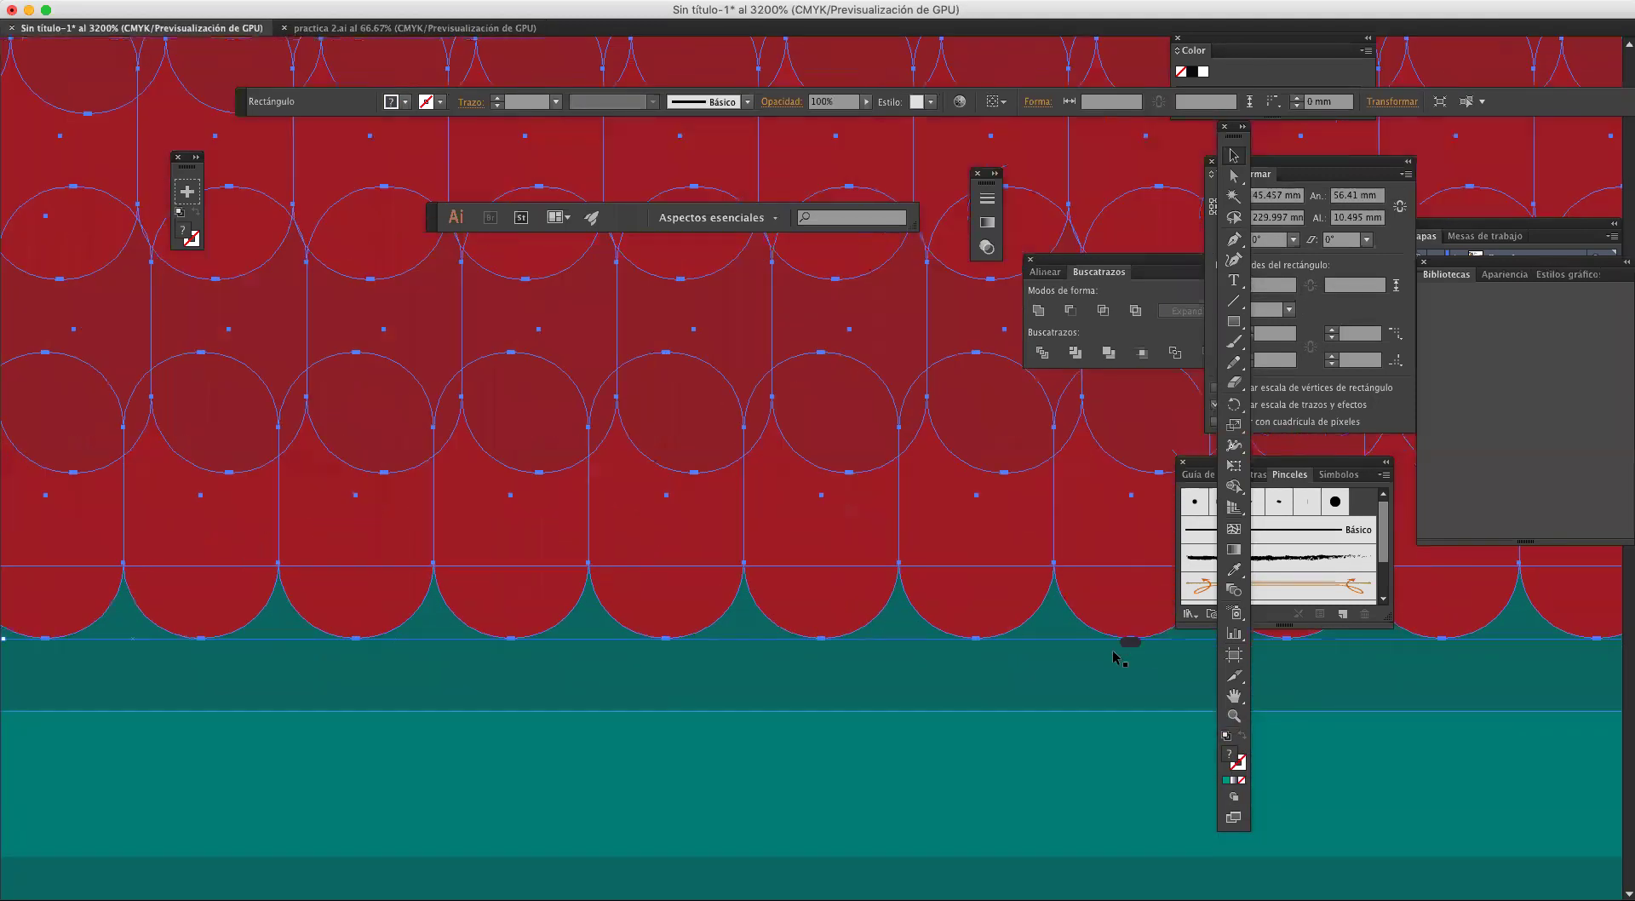
{"action": "scroll", "coordinate": [949, 489], "scroll_direction": "down", "scroll_amount": 3}
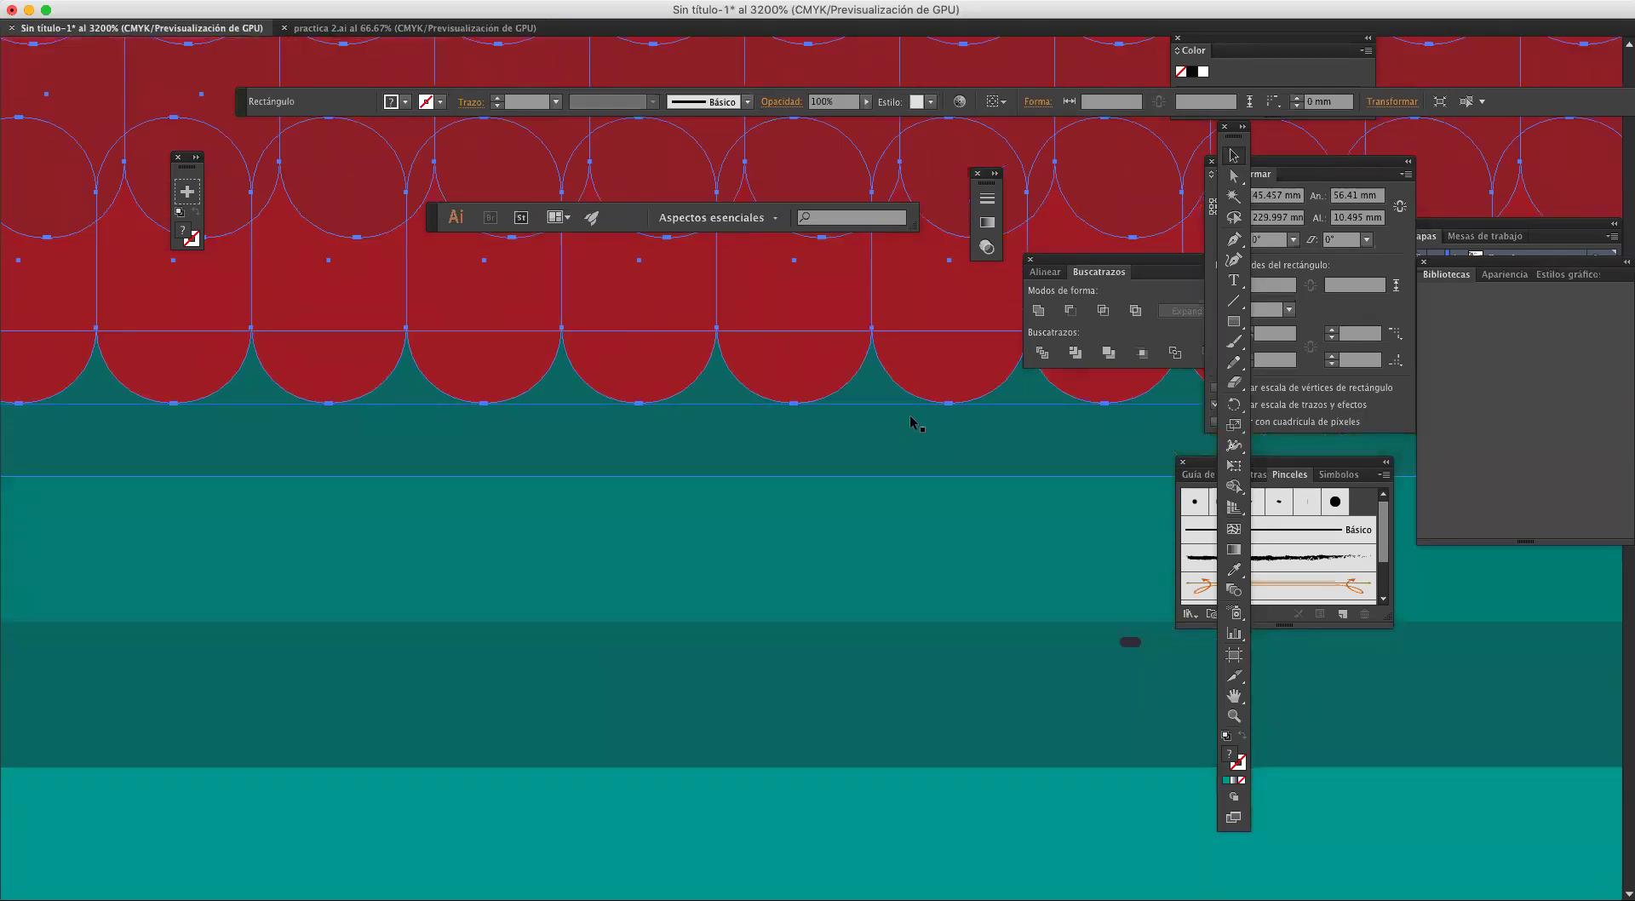
{"action": "mouse_move", "coordinate": [1114, 645]}
{"action": "left_mouse_down"}
{"action": "mouse_move", "coordinate": [741, 547]}
{"action": "mouse_move", "coordinate": [1090, 618]}
{"action": "mouse_move", "coordinate": [1135, 654]}
{"action": "left_mouse_up"}
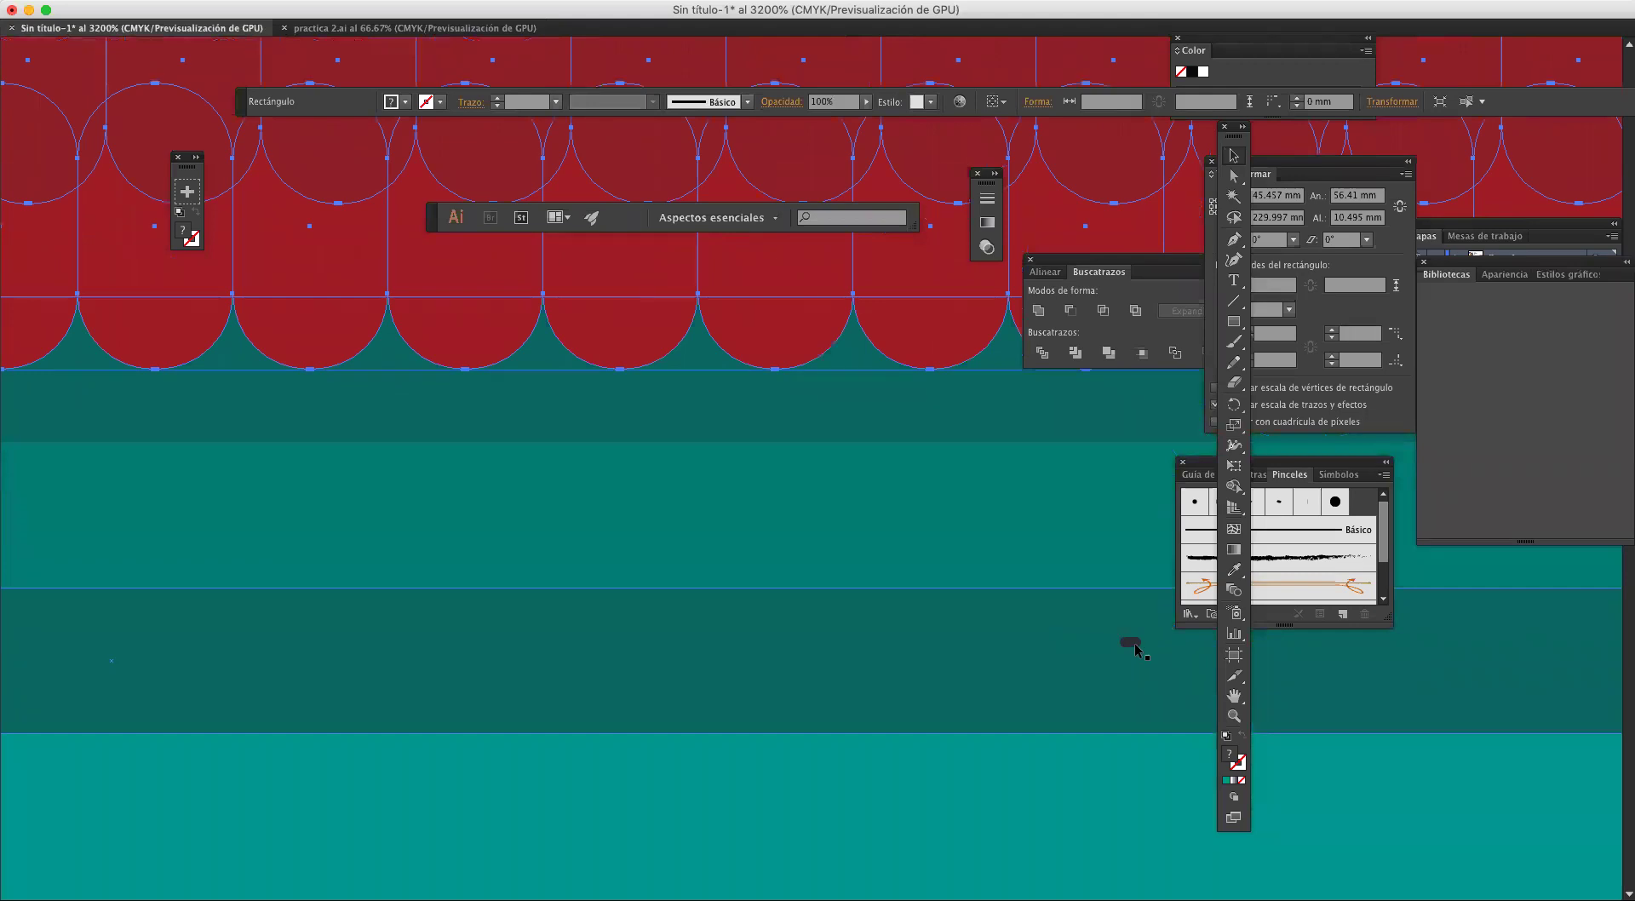
{"action": "scroll", "coordinate": [1128, 643], "scroll_direction": "down", "scroll_amount": 9}
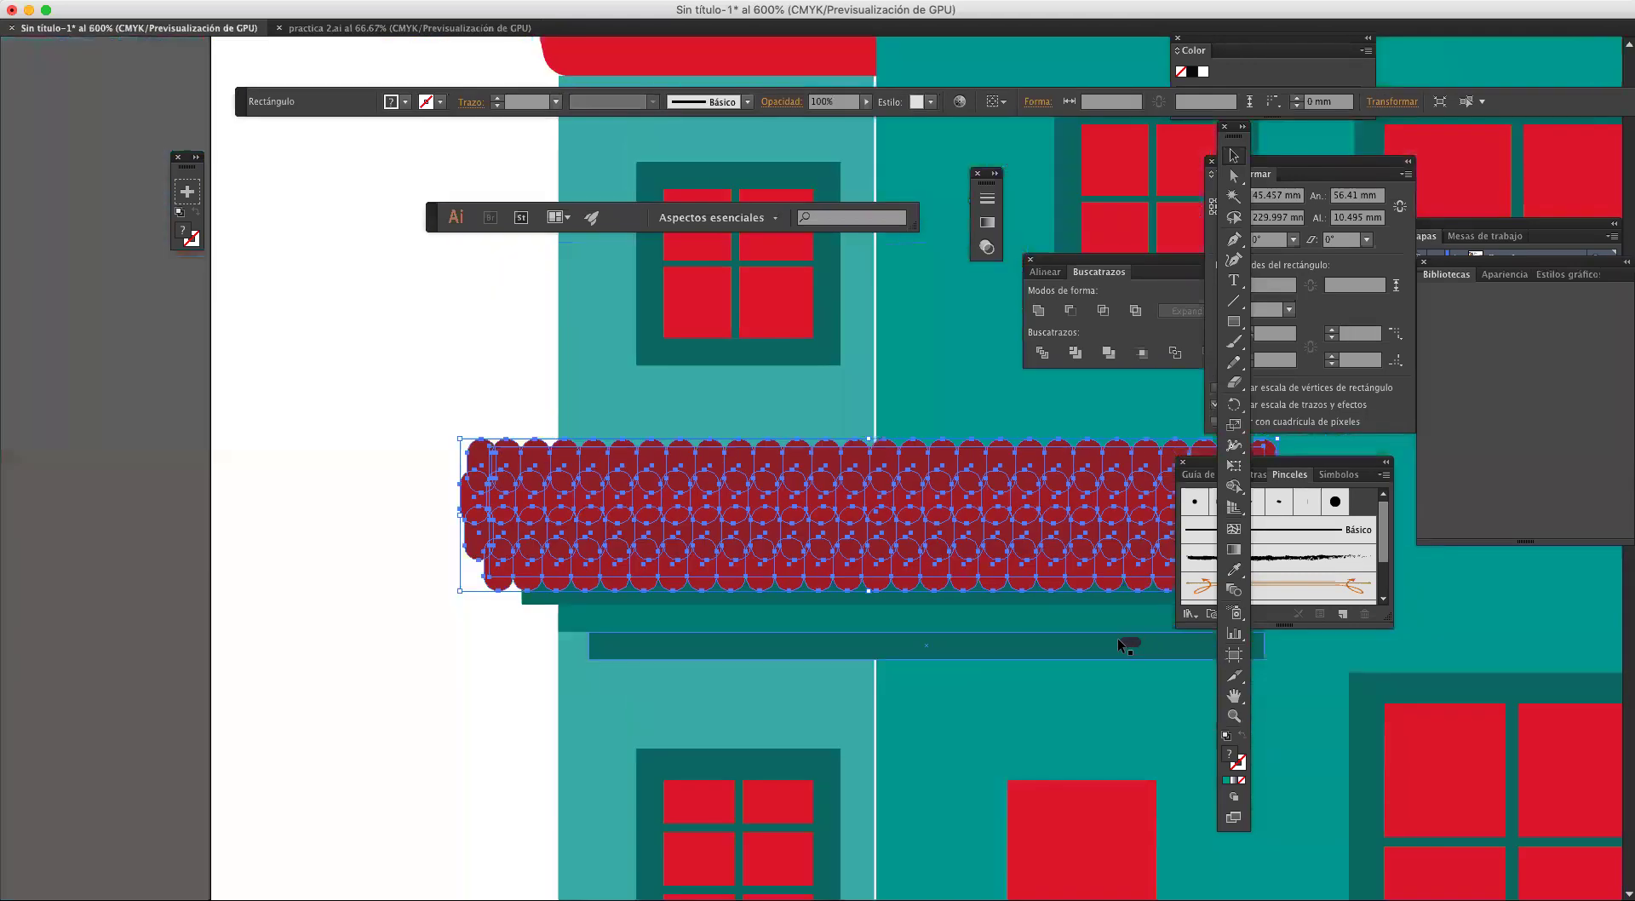
Step: Deselect the tiles and compare the drawn house with the reference photo of the tiled-canopy house
{"action": "mouse_move", "coordinate": [942, 576]}
{"action": "left_mouse_down"}
{"action": "mouse_move", "coordinate": [536, 493]}
{"action": "mouse_move", "coordinate": [501, 543]}
{"action": "left_mouse_up"}
{"action": "left_click", "coordinate": [882, 524]}
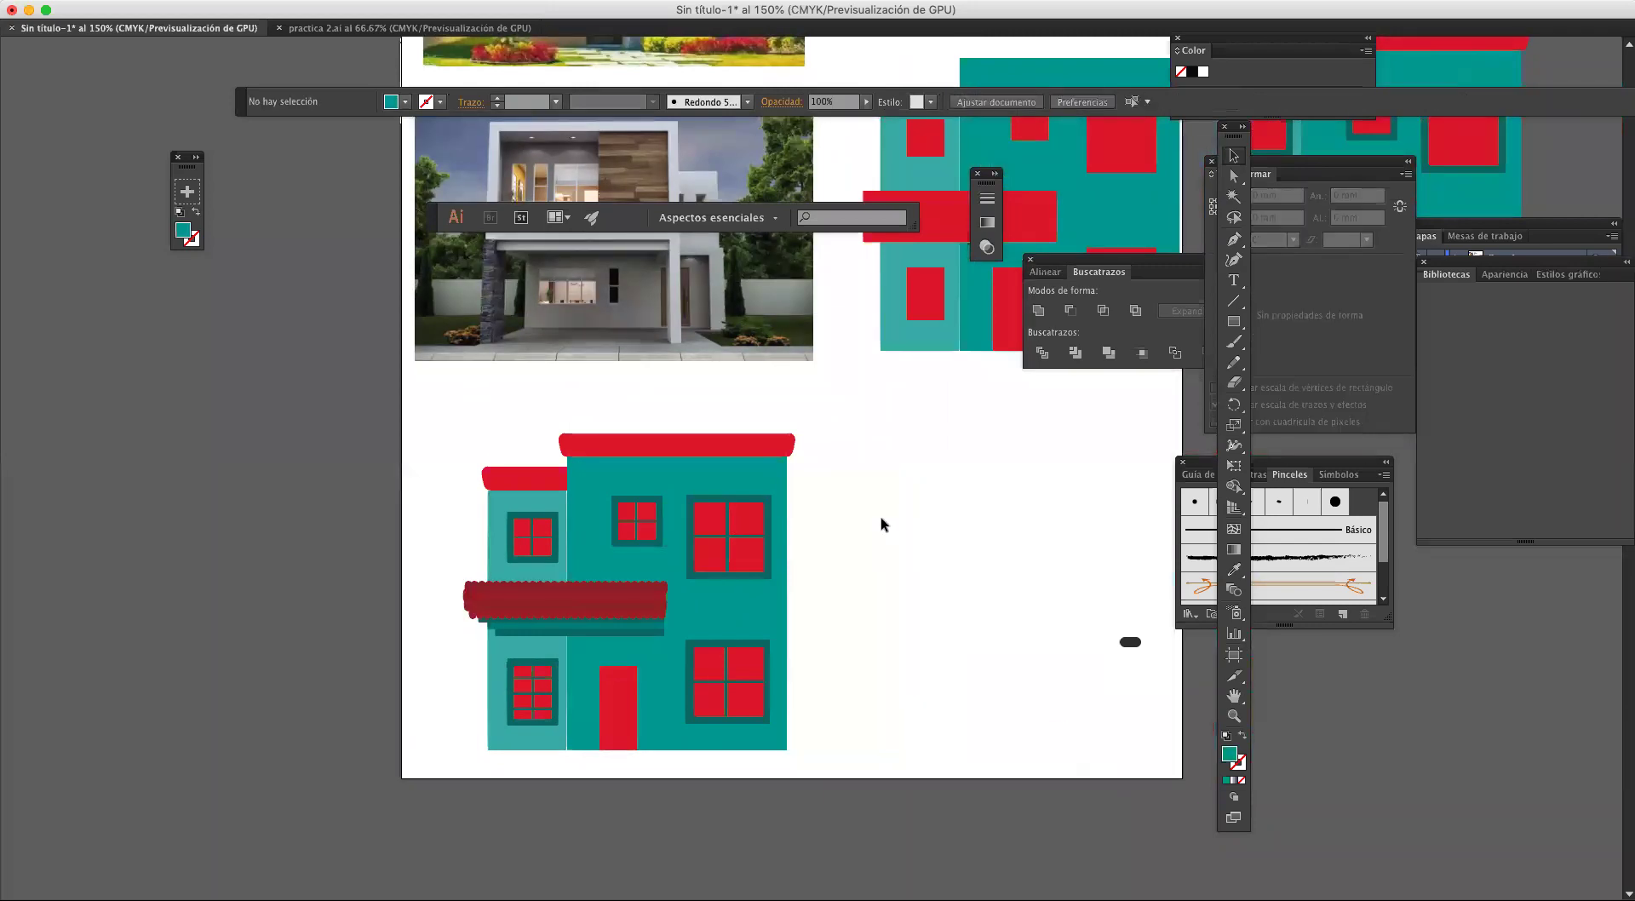
{"action": "scroll", "coordinate": [546, 582], "scroll_direction": "up", "scroll_amount": 1}
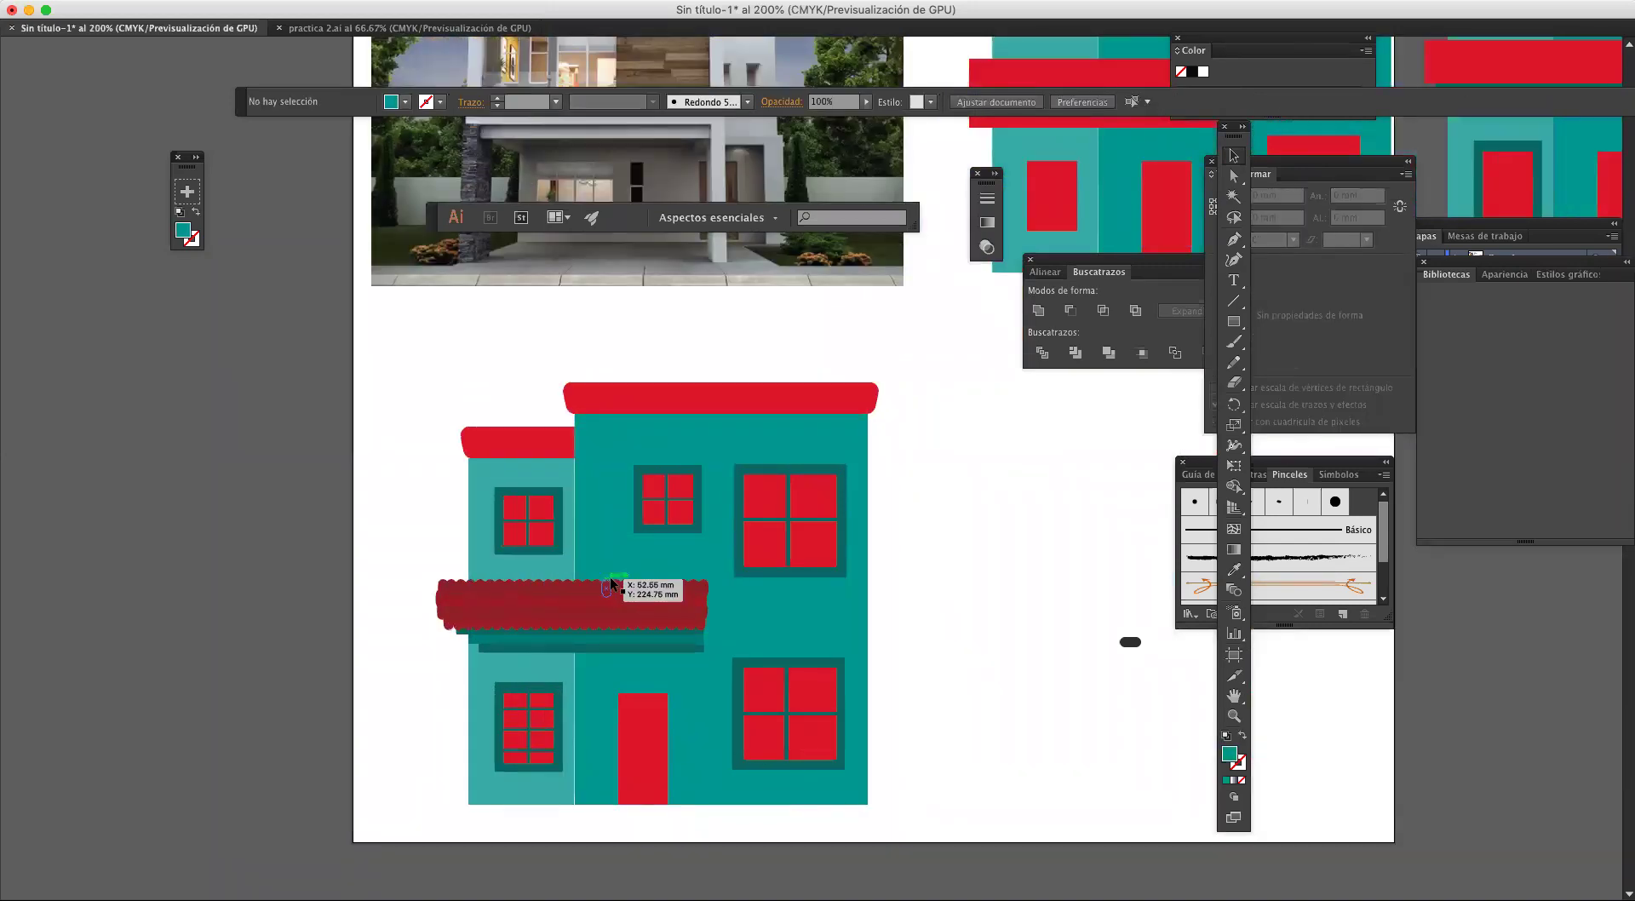
{"action": "scroll", "coordinate": [611, 576], "scroll_direction": "up", "scroll_amount": 1}
{"action": "mouse_move", "coordinate": [738, 555]}
{"action": "left_mouse_down"}
{"action": "mouse_move", "coordinate": [803, 522]}
{"action": "mouse_move", "coordinate": [806, 466]}
{"action": "mouse_move", "coordinate": [749, 394]}
{"action": "mouse_move", "coordinate": [767, 478]}
{"action": "mouse_move", "coordinate": [895, 496]}
{"action": "mouse_move", "coordinate": [690, 646]}
{"action": "mouse_move", "coordinate": [701, 858]}
{"action": "left_mouse_up"}
{"action": "left_click_drag", "start_coordinate": [697, 629], "coordinate": [693, 719]}
{"action": "left_click_drag", "start_coordinate": [707, 399], "coordinate": [698, 868]}
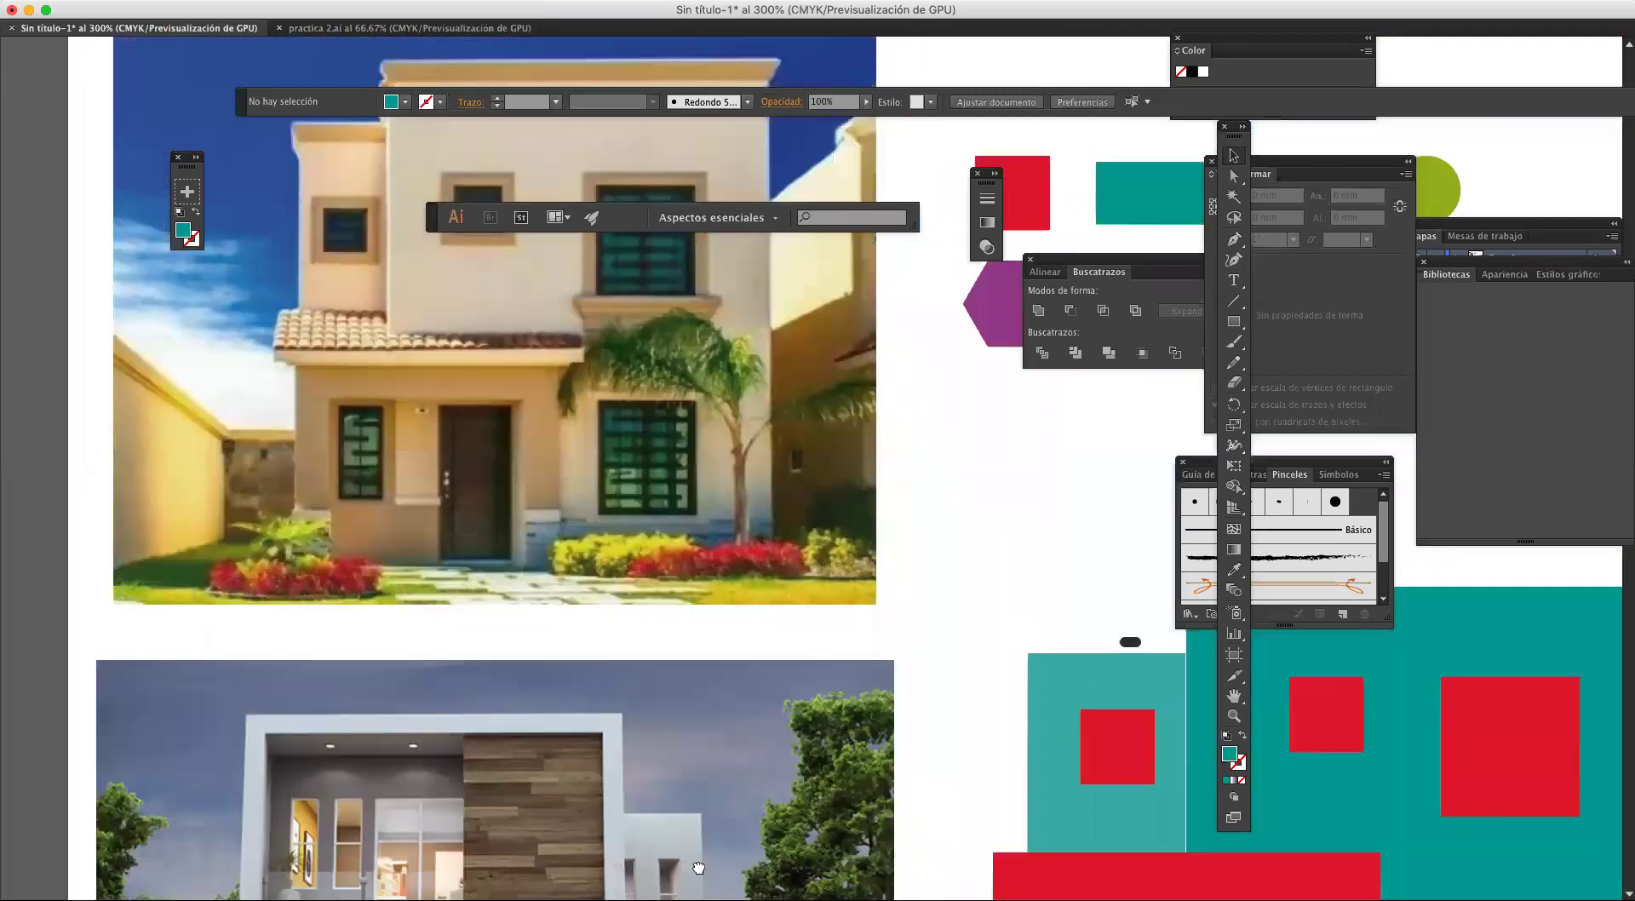
{"action": "left_click_drag", "start_coordinate": [766, 719], "coordinate": [911, 298]}
{"action": "mouse_move", "coordinate": [732, 878]}
{"action": "left_mouse_down"}
{"action": "mouse_move", "coordinate": [745, 551]}
{"action": "mouse_move", "coordinate": [791, 307]}
{"action": "left_mouse_up"}
{"action": "scroll", "coordinate": [789, 511], "scroll_direction": "down", "scroll_amount": 4}
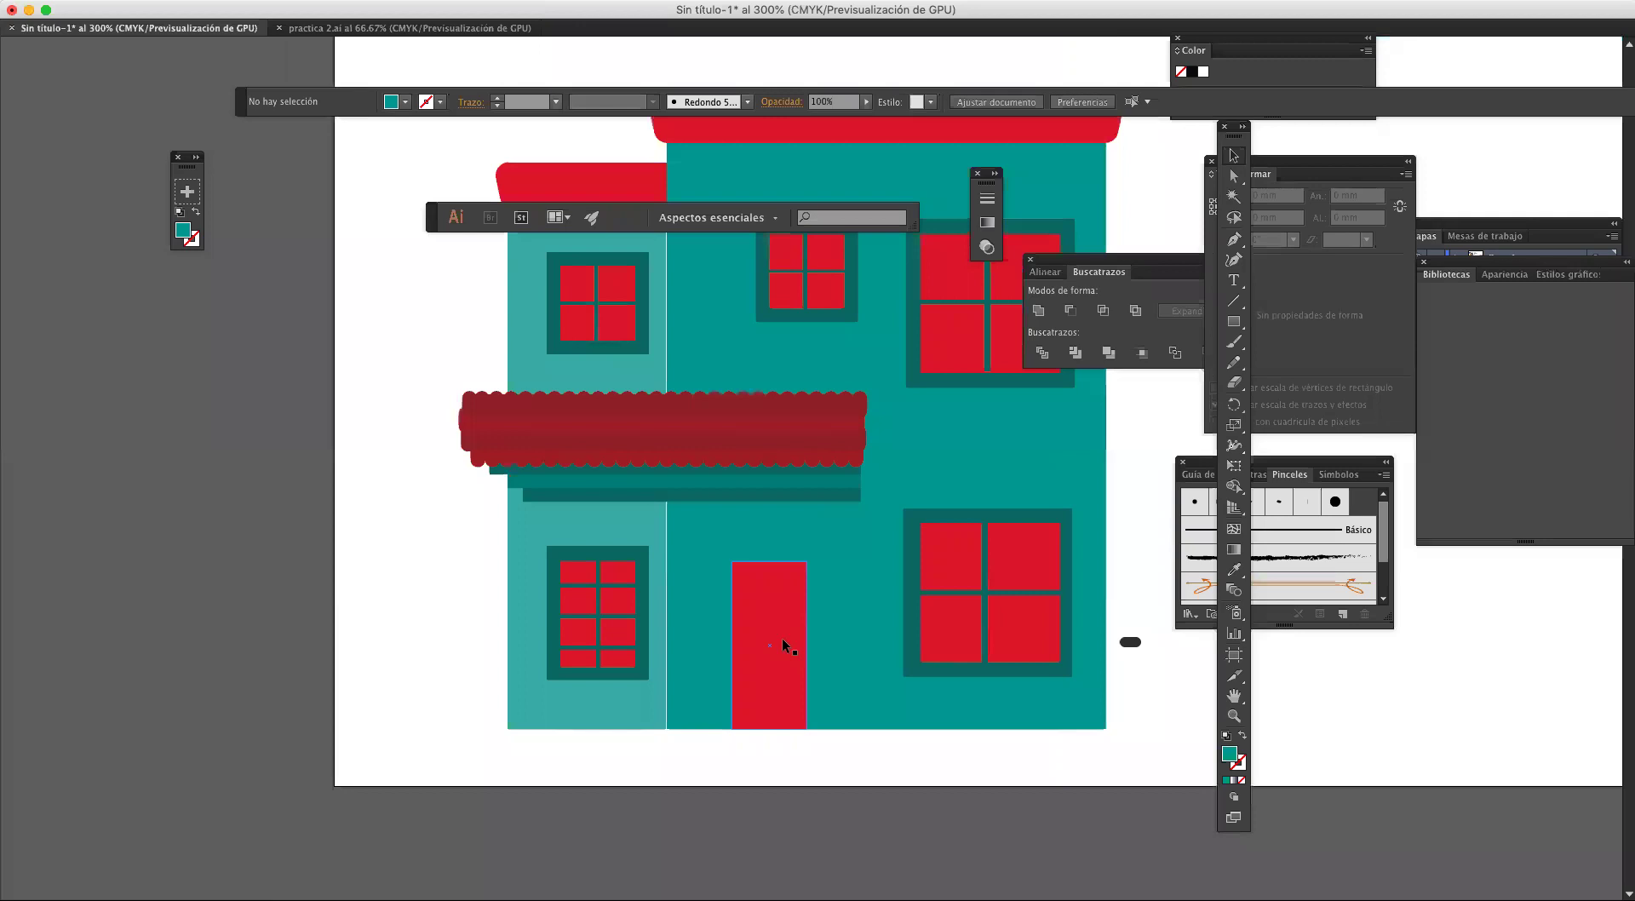
Step: Widen the door to about 12.6 mm and add a copy of it reduced to a top strip about 1.9 mm high
{"action": "left_click", "coordinate": [782, 637]}
{"action": "left_click_drag", "start_coordinate": [807, 644], "coordinate": [824, 646]}
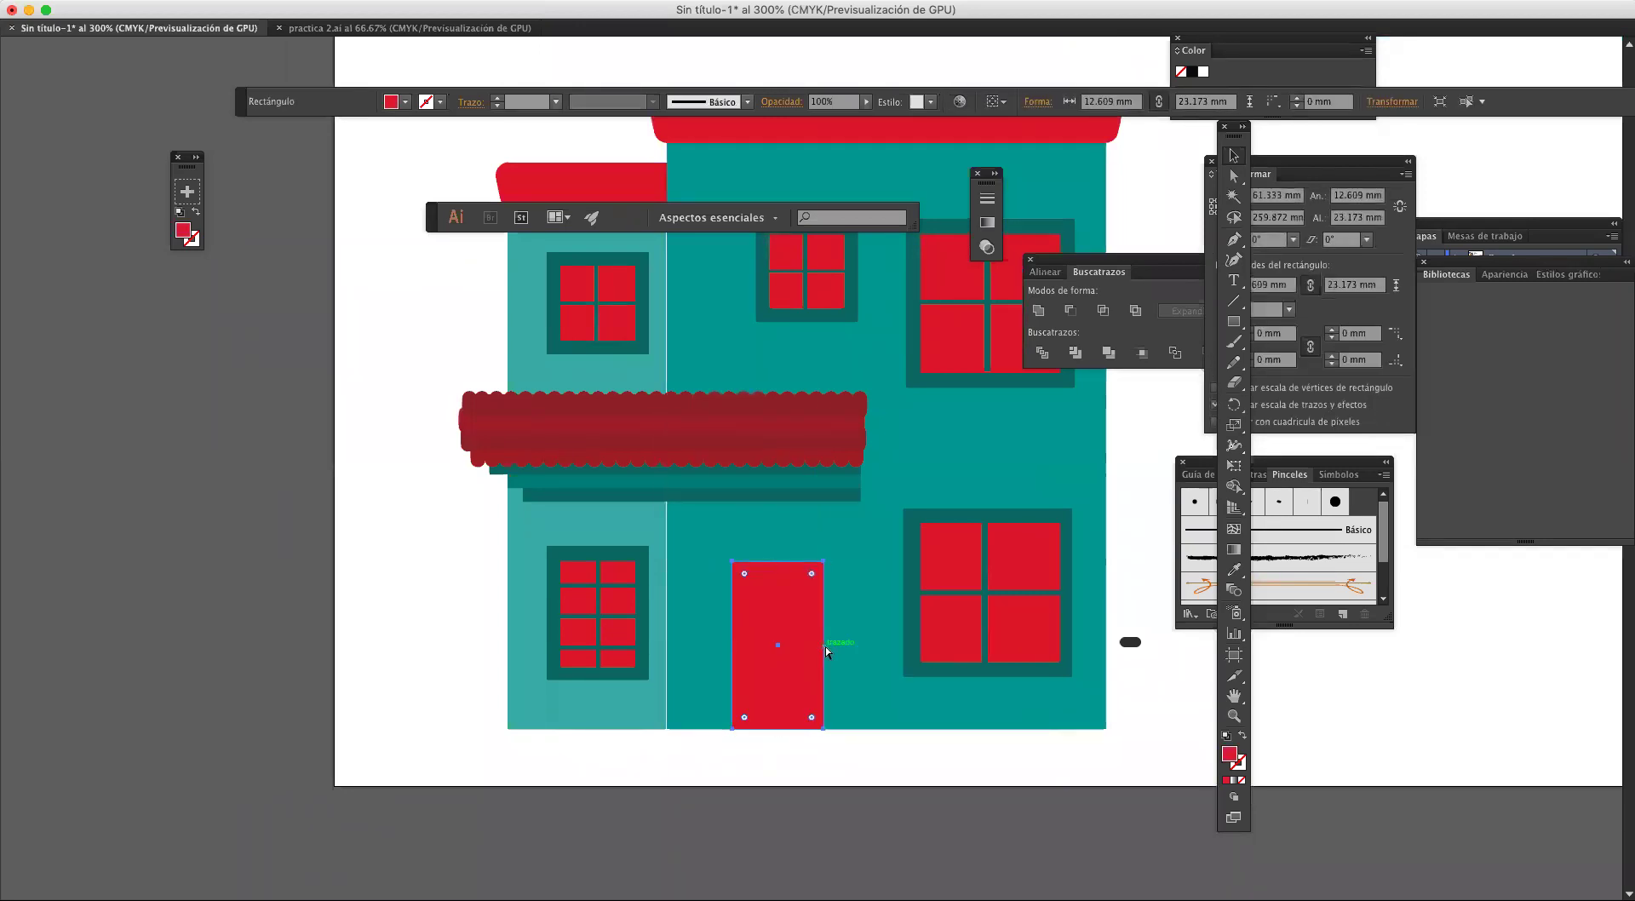
{"action": "double_click", "coordinate": [801, 611]}
{"action": "left_click", "coordinate": [830, 630]}
{"action": "left_click", "coordinate": [795, 631]}
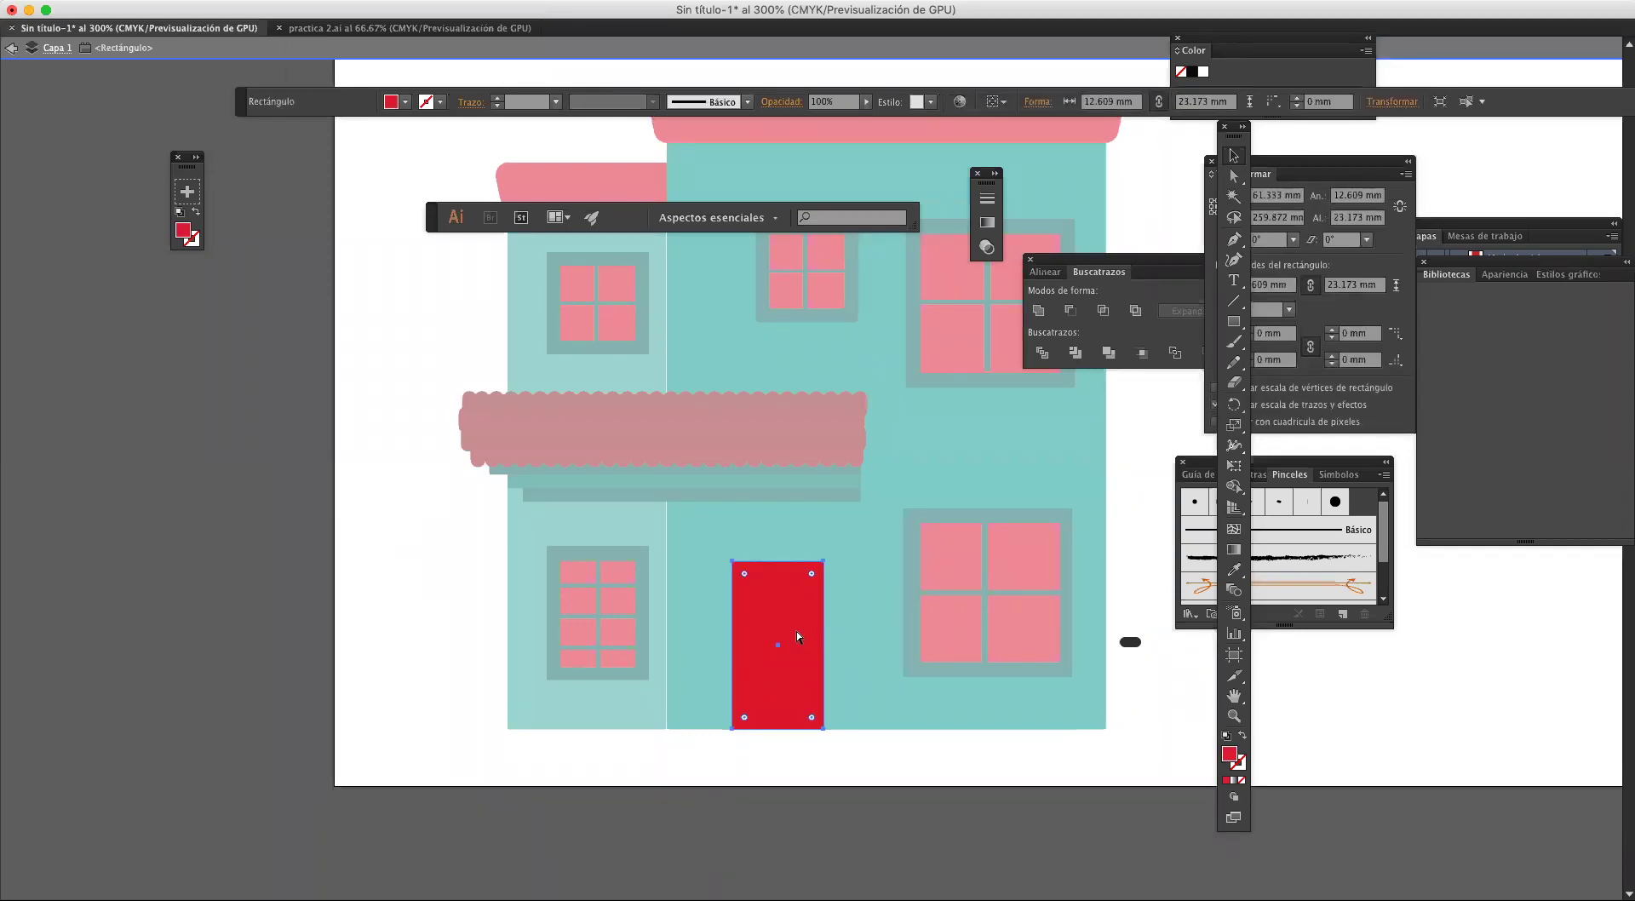
{"action": "key", "text": "ctrl+v"}
{"action": "left_click_drag", "start_coordinate": [811, 553], "coordinate": [762, 569]}
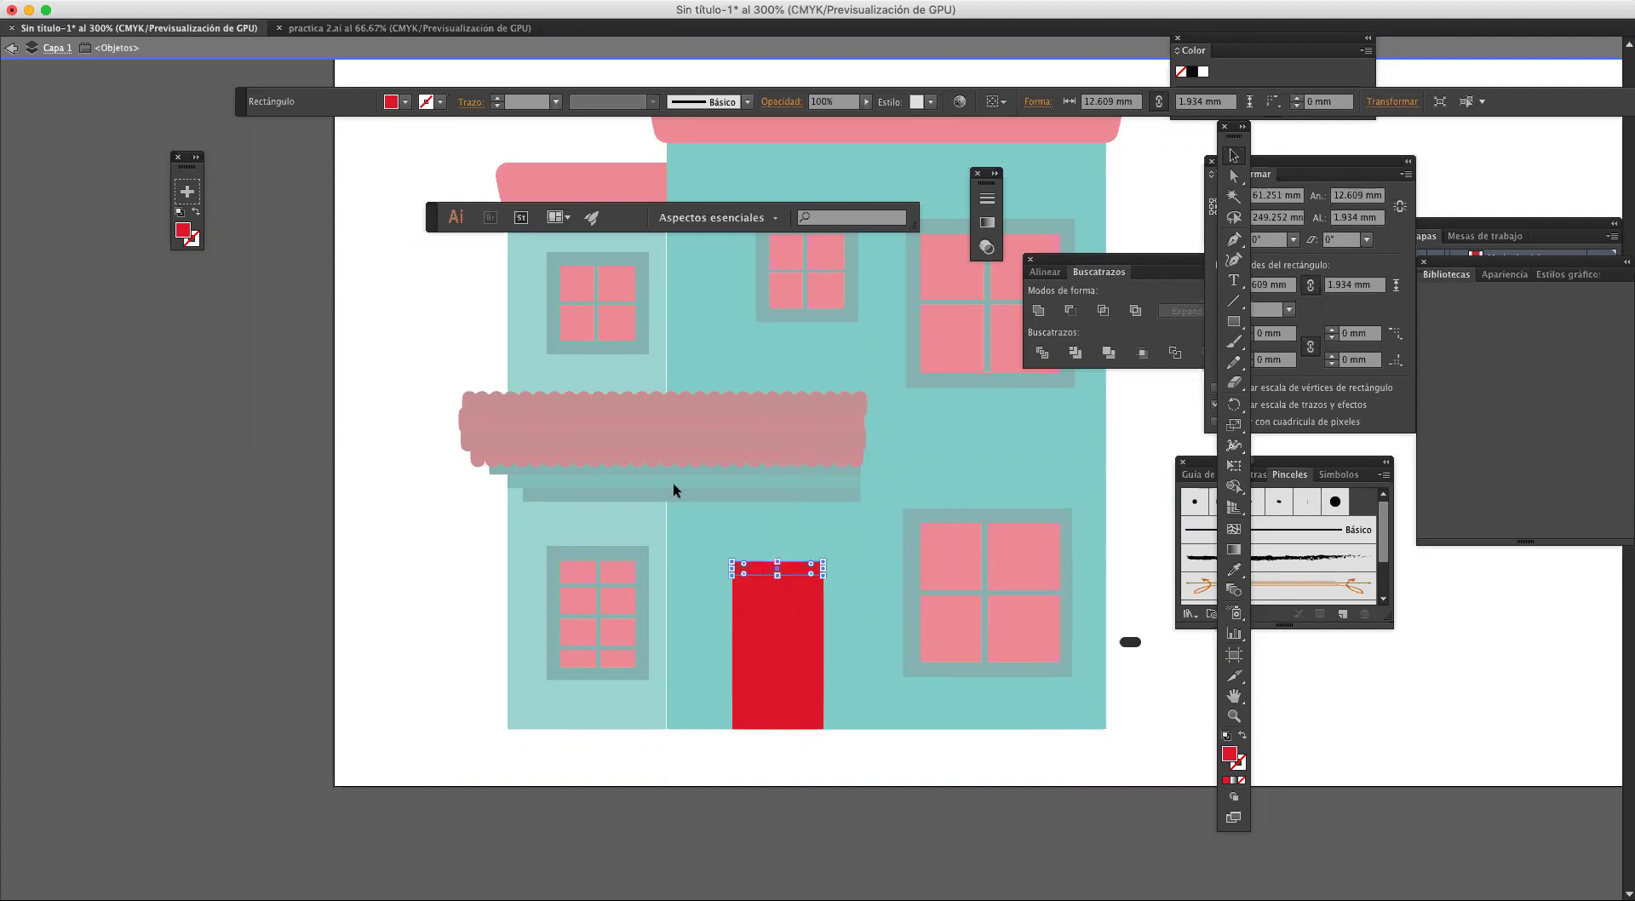
Step: Fill the strip across the top of the door with orange-brown BC7748
{"action": "double_click", "coordinate": [183, 231]}
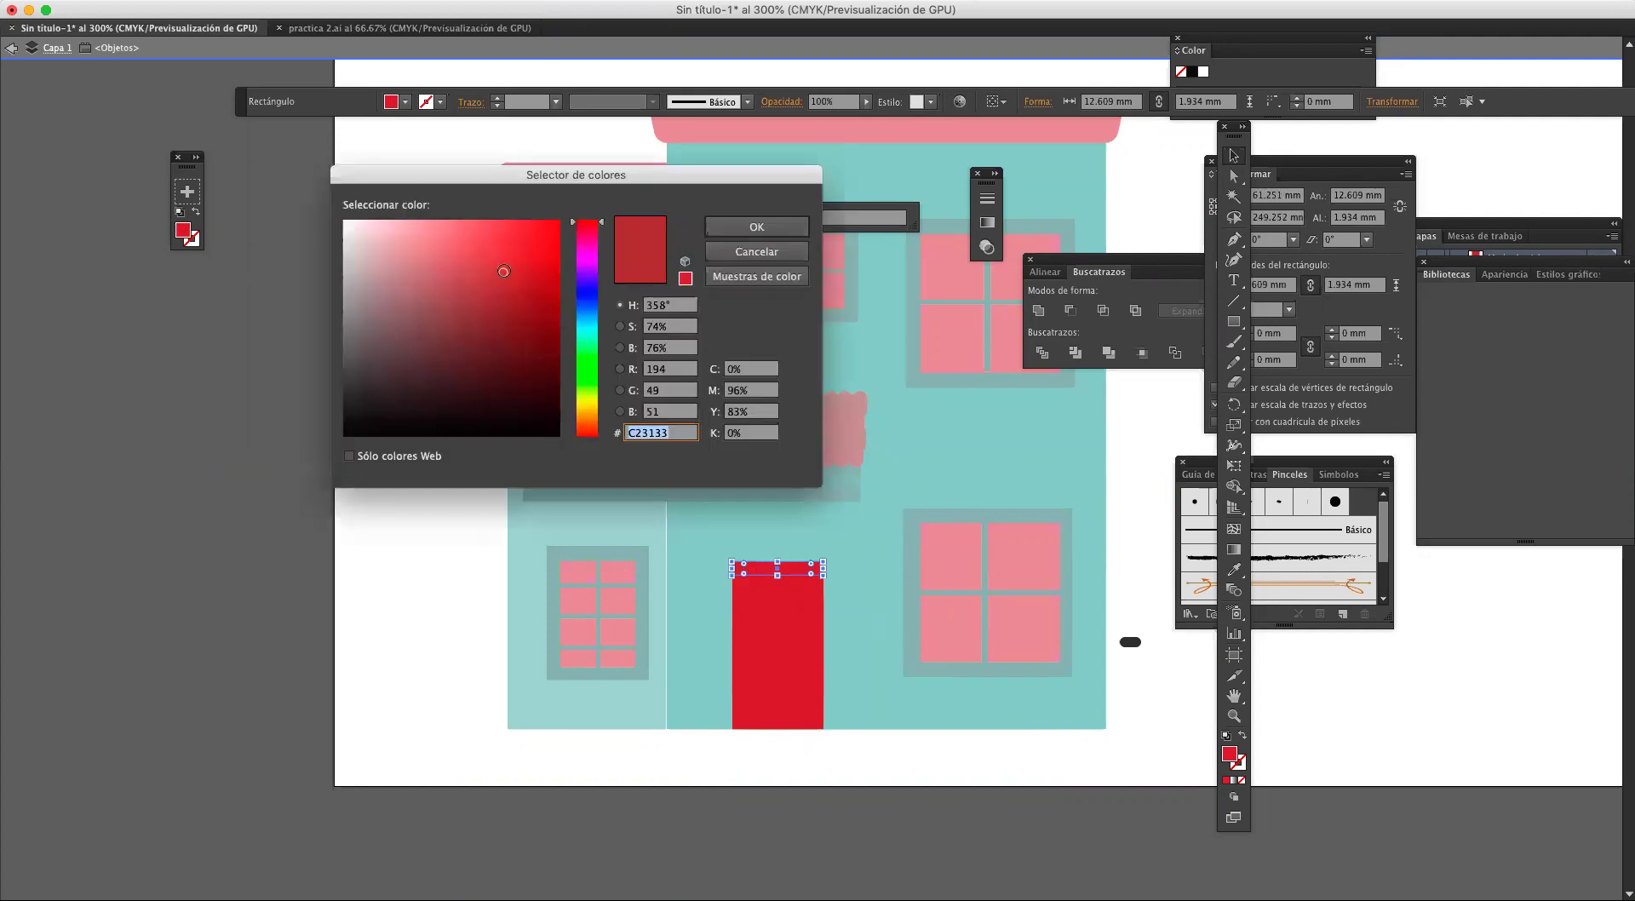
{"action": "left_click", "coordinate": [479, 276]}
{"action": "left_click_drag", "start_coordinate": [594, 438], "coordinate": [594, 421]}
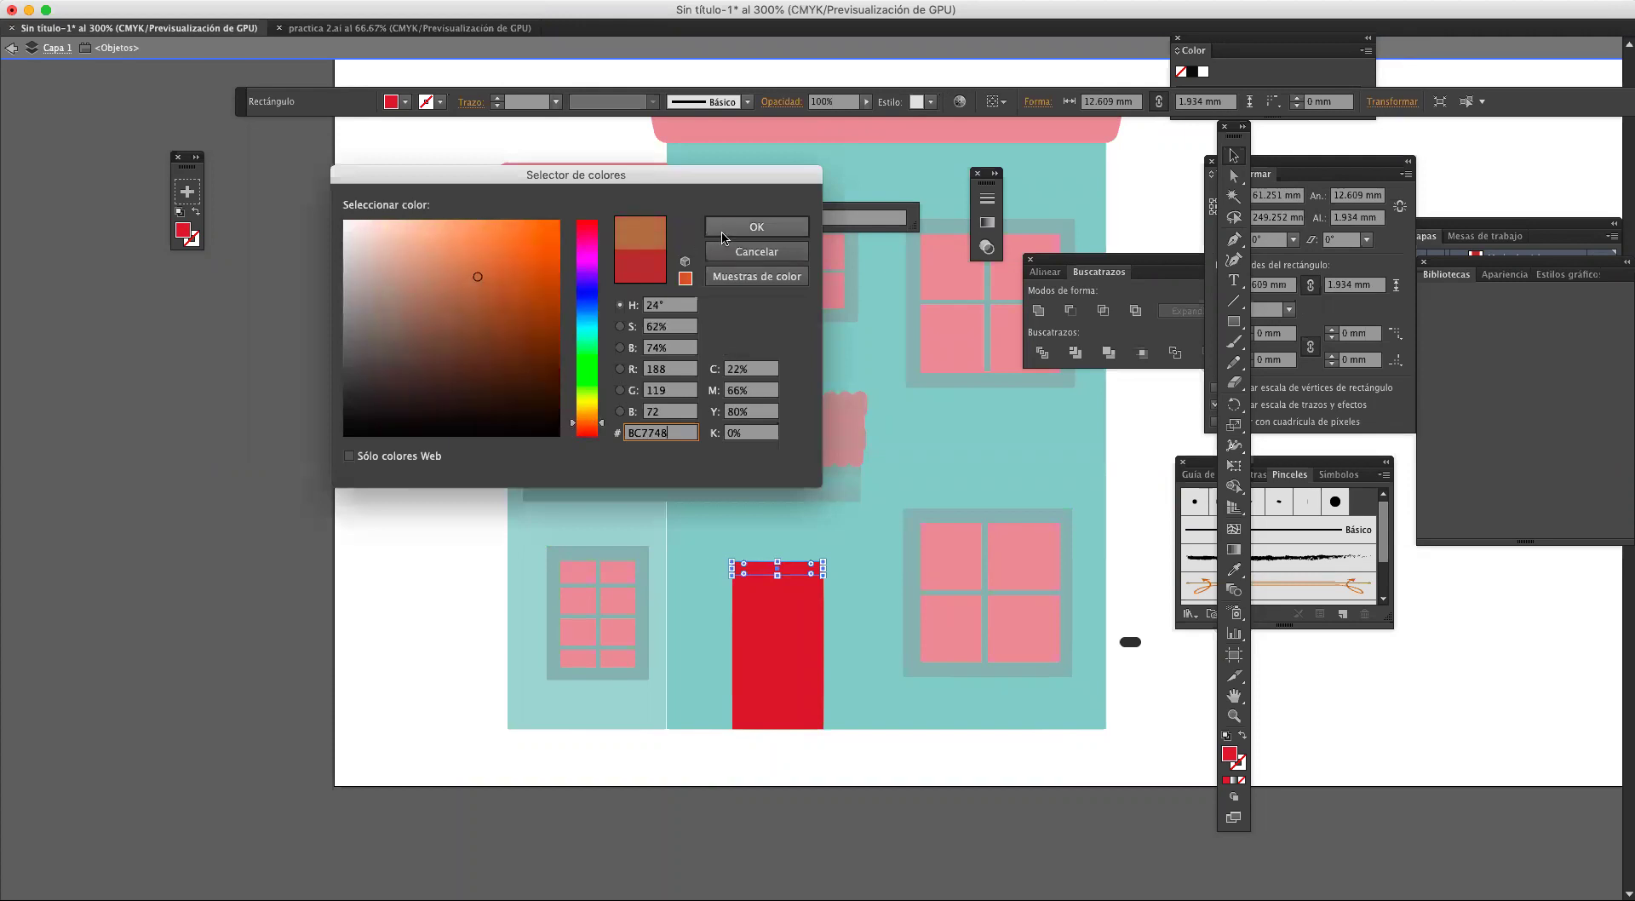
{"action": "left_click", "coordinate": [756, 226]}
{"action": "left_click", "coordinate": [843, 571]}
{"action": "scroll", "coordinate": [830, 574], "scroll_direction": "up", "scroll_amount": 1}
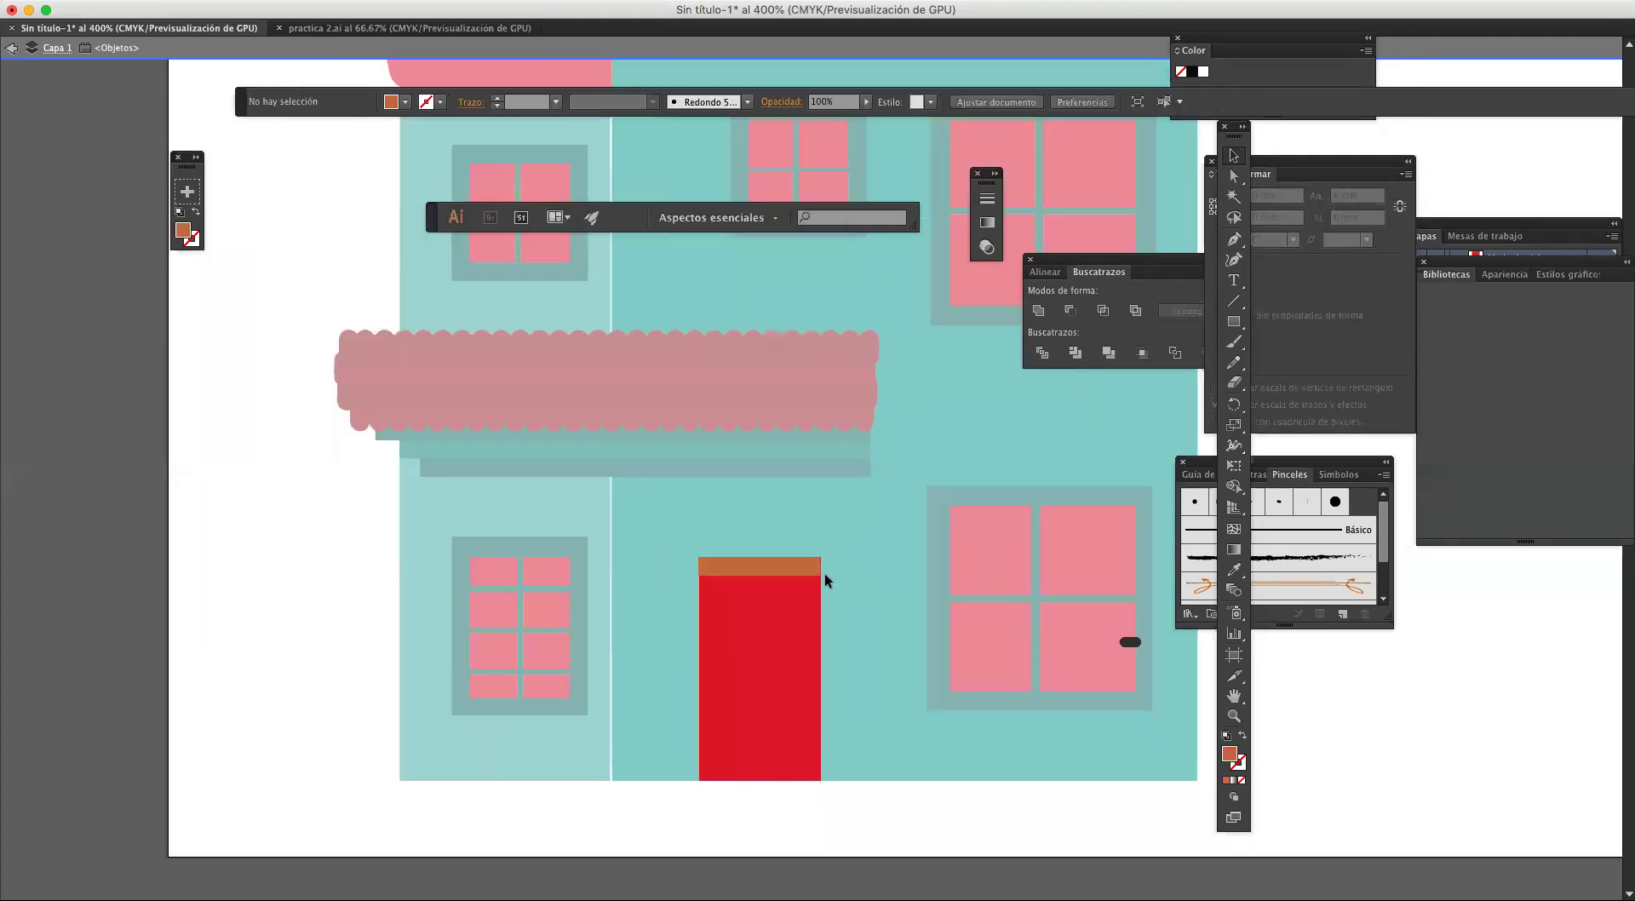
Step: Copy the orange-brown strip a short distance down the door and repeat the evenly spaced copy six more times
{"action": "left_click", "coordinate": [792, 574]}
{"action": "left_click_drag", "start_coordinate": [787, 582], "coordinate": [787, 602]}
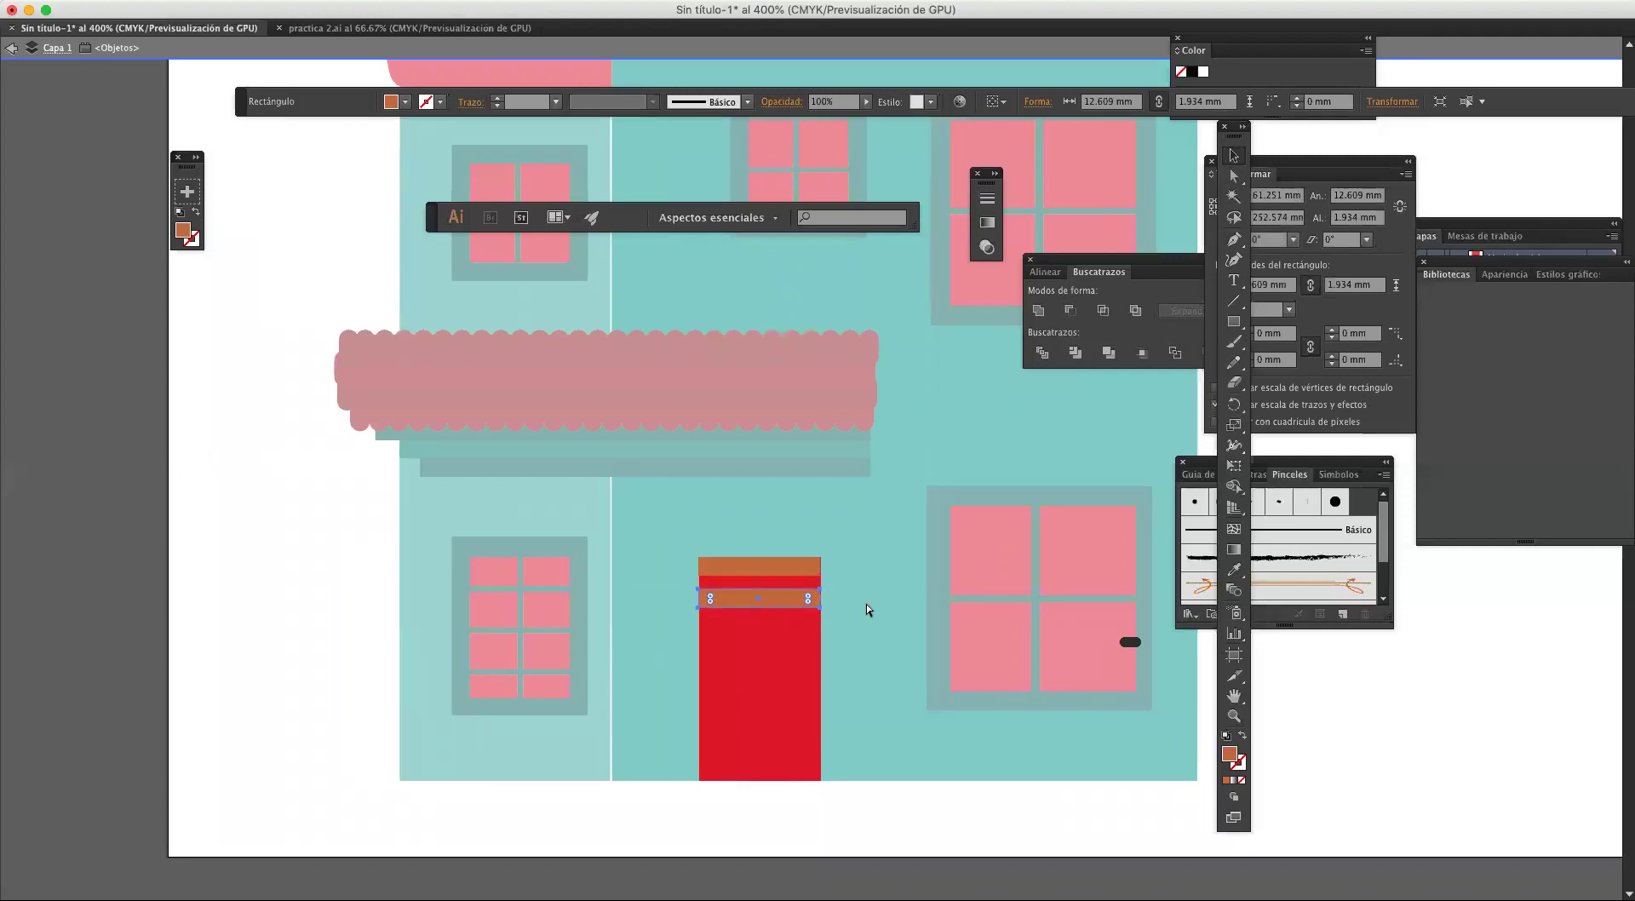
{"action": "key", "text": "super+d"}
{"action": "key", "text": "super+d"}
{"action": "key", "text": "super+d"}
{"action": "key", "text": "super+d"}
{"action": "key", "text": "super+d"}
{"action": "key", "text": "super+d"}
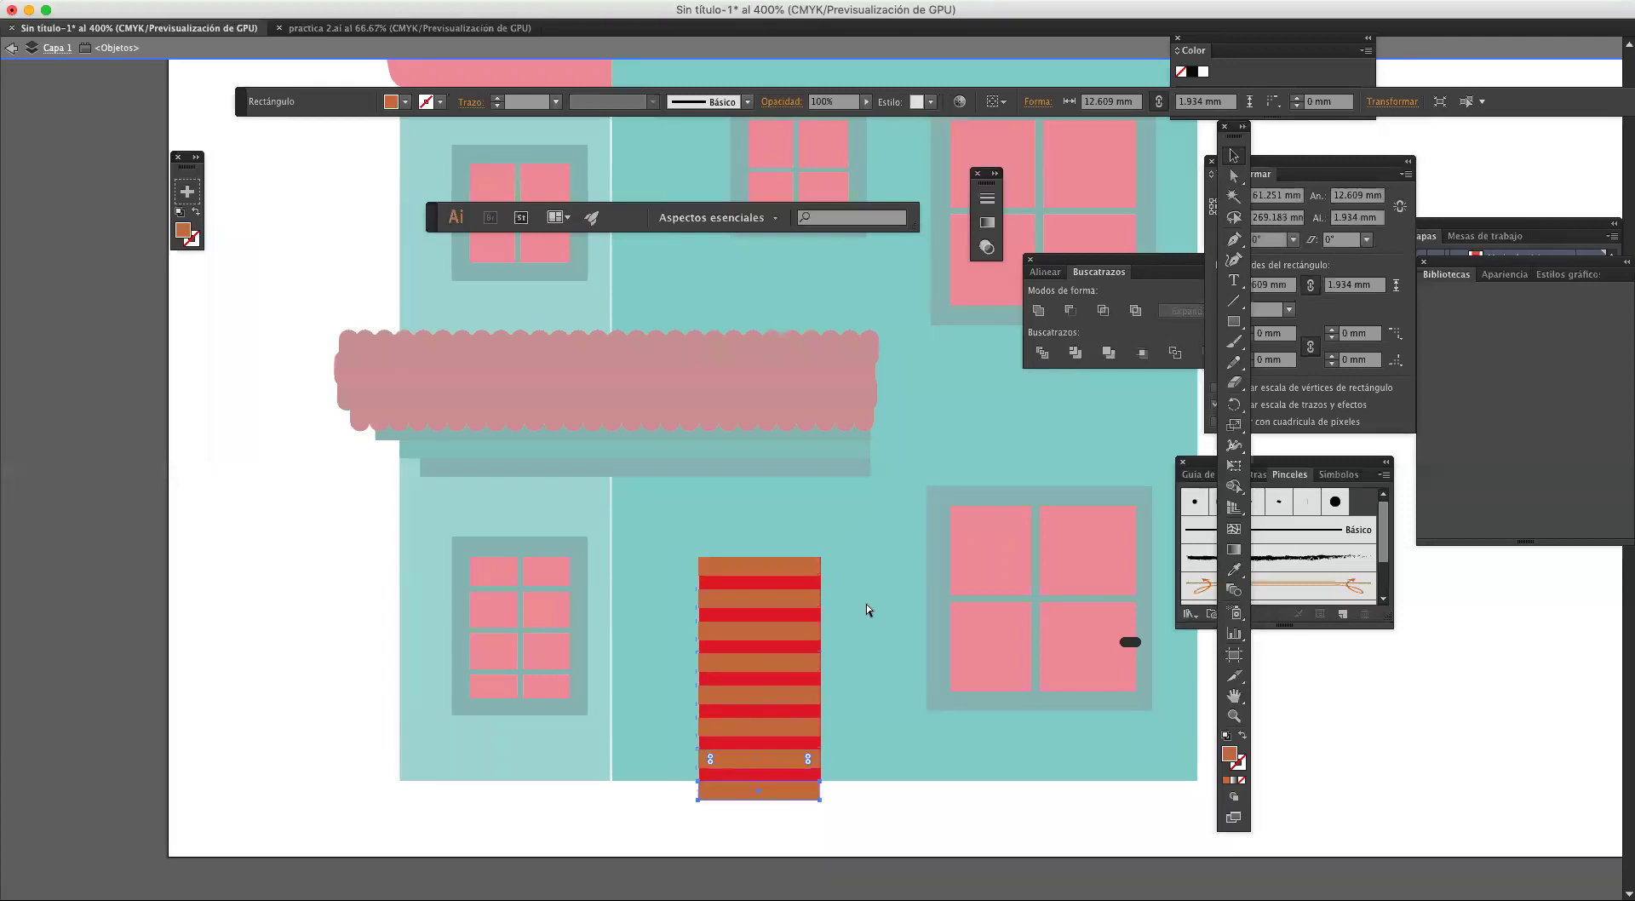
Step: Reduce the lowest strip to about 0.9 mm high and repeat closely spaced copies of it downward below the door
{"action": "left_click_drag", "start_coordinate": [759, 802], "coordinate": [758, 784]}
{"action": "left_click", "coordinate": [805, 821]}
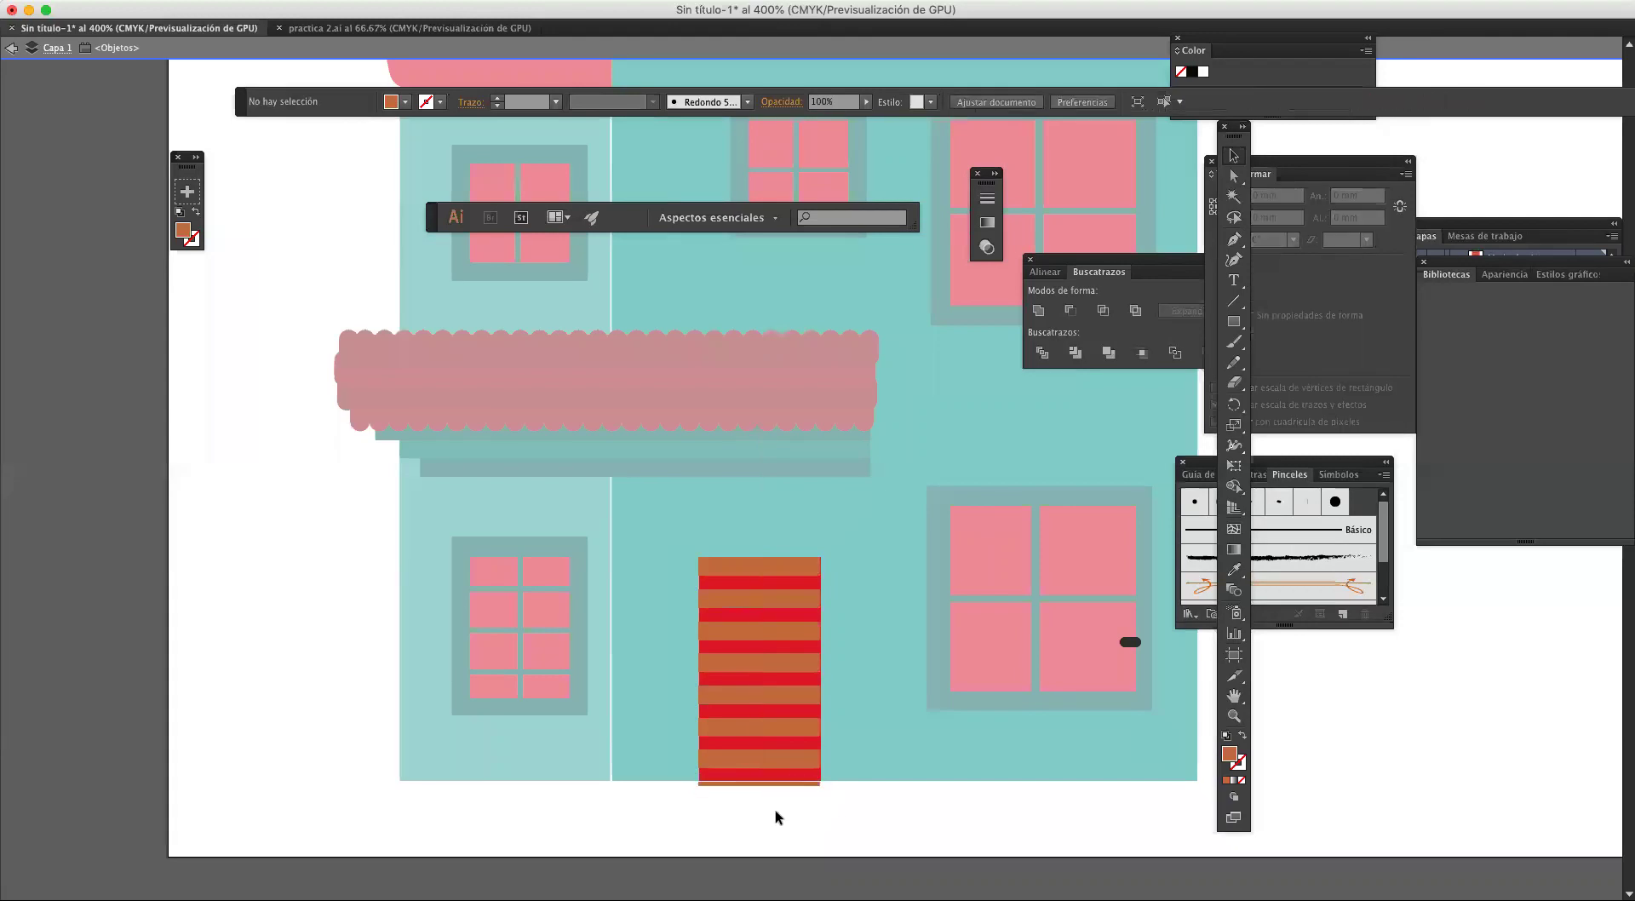
{"action": "left_click", "coordinate": [759, 784]}
{"action": "left_click_drag", "start_coordinate": [757, 786], "coordinate": [738, 811]}
{"action": "key", "text": "super+d"}
{"action": "key", "text": "super+d"}
{"action": "key", "text": "super+d"}
{"action": "key", "text": "super+d"}
{"action": "key", "text": "super+d"}
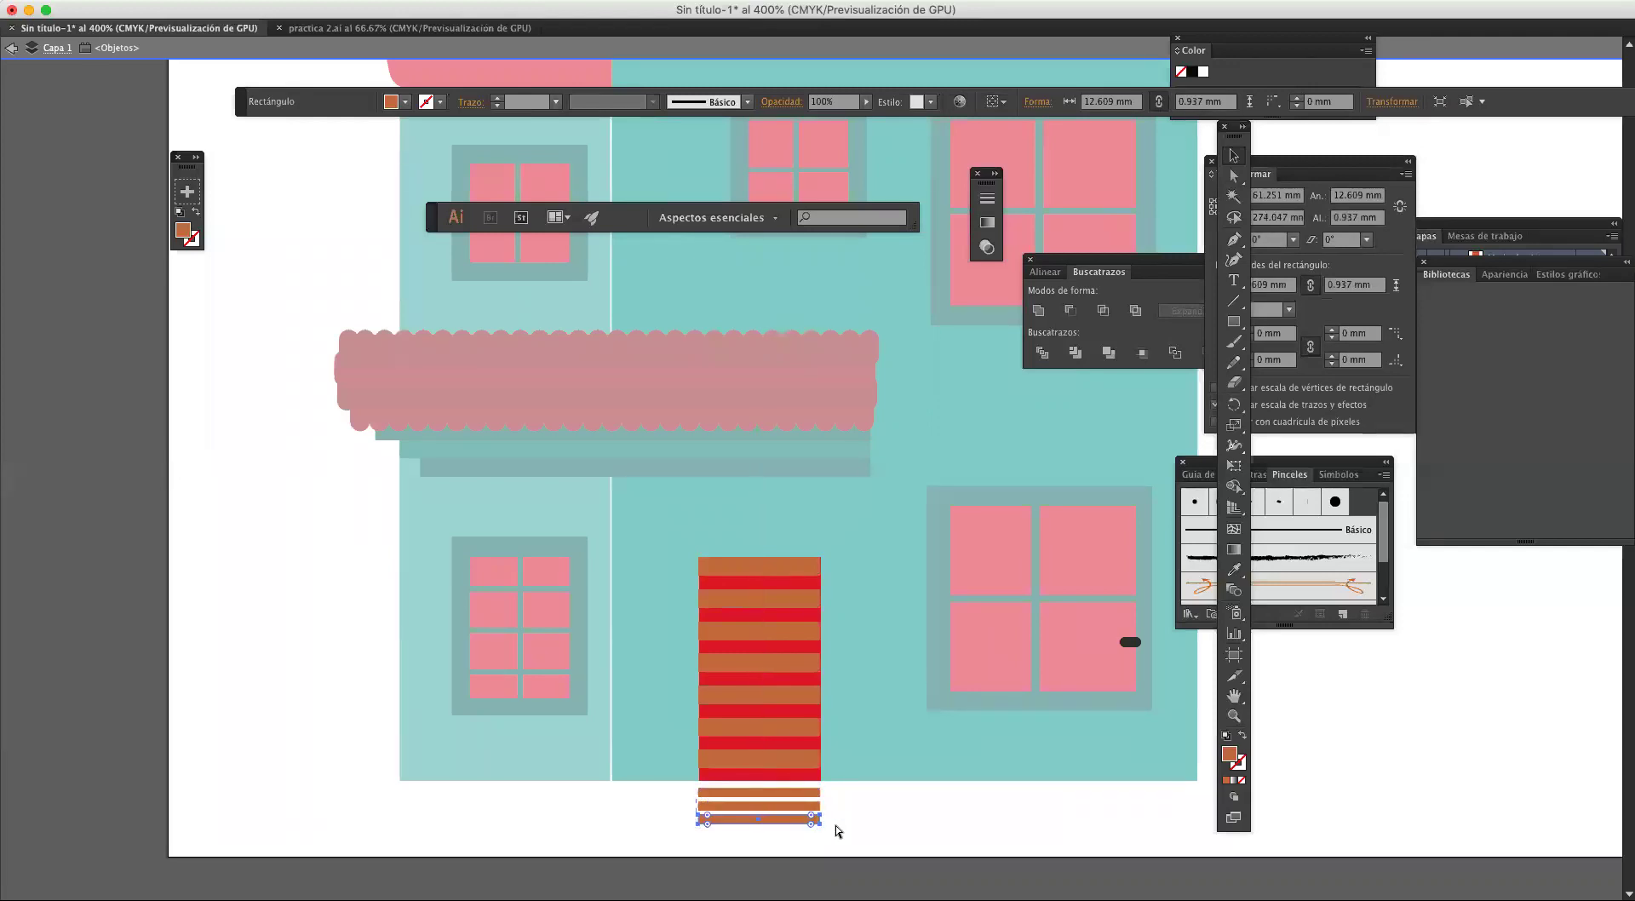
{"action": "key", "text": "super+d"}
{"action": "key", "text": "super+d"}
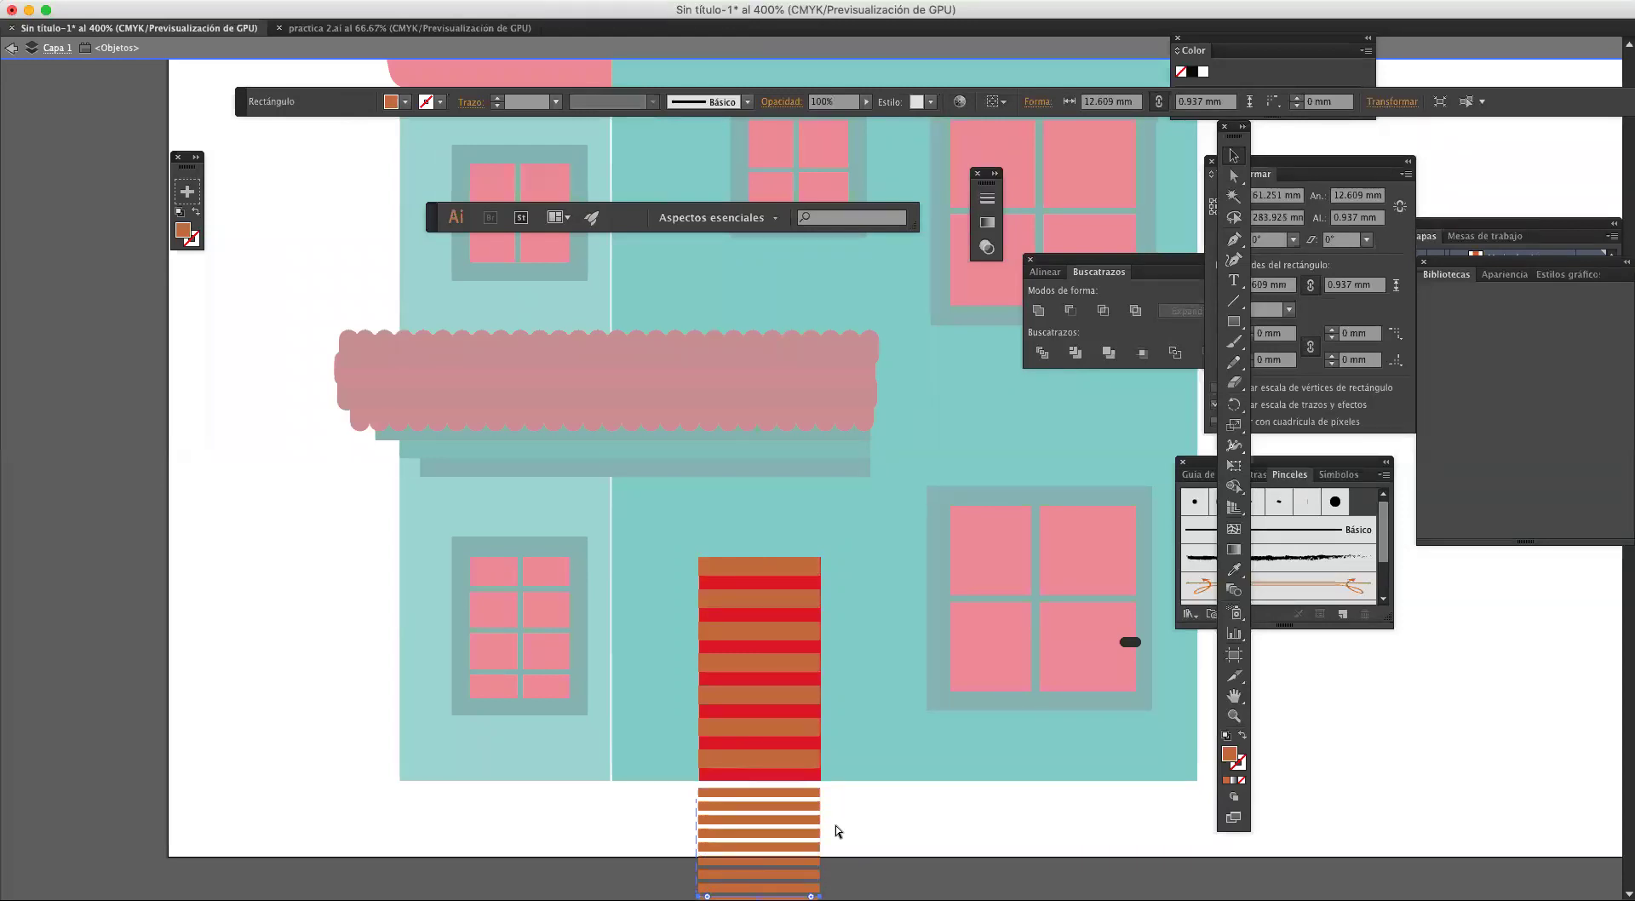
{"action": "scroll", "coordinate": [860, 824], "scroll_direction": "down", "scroll_amount": 5}
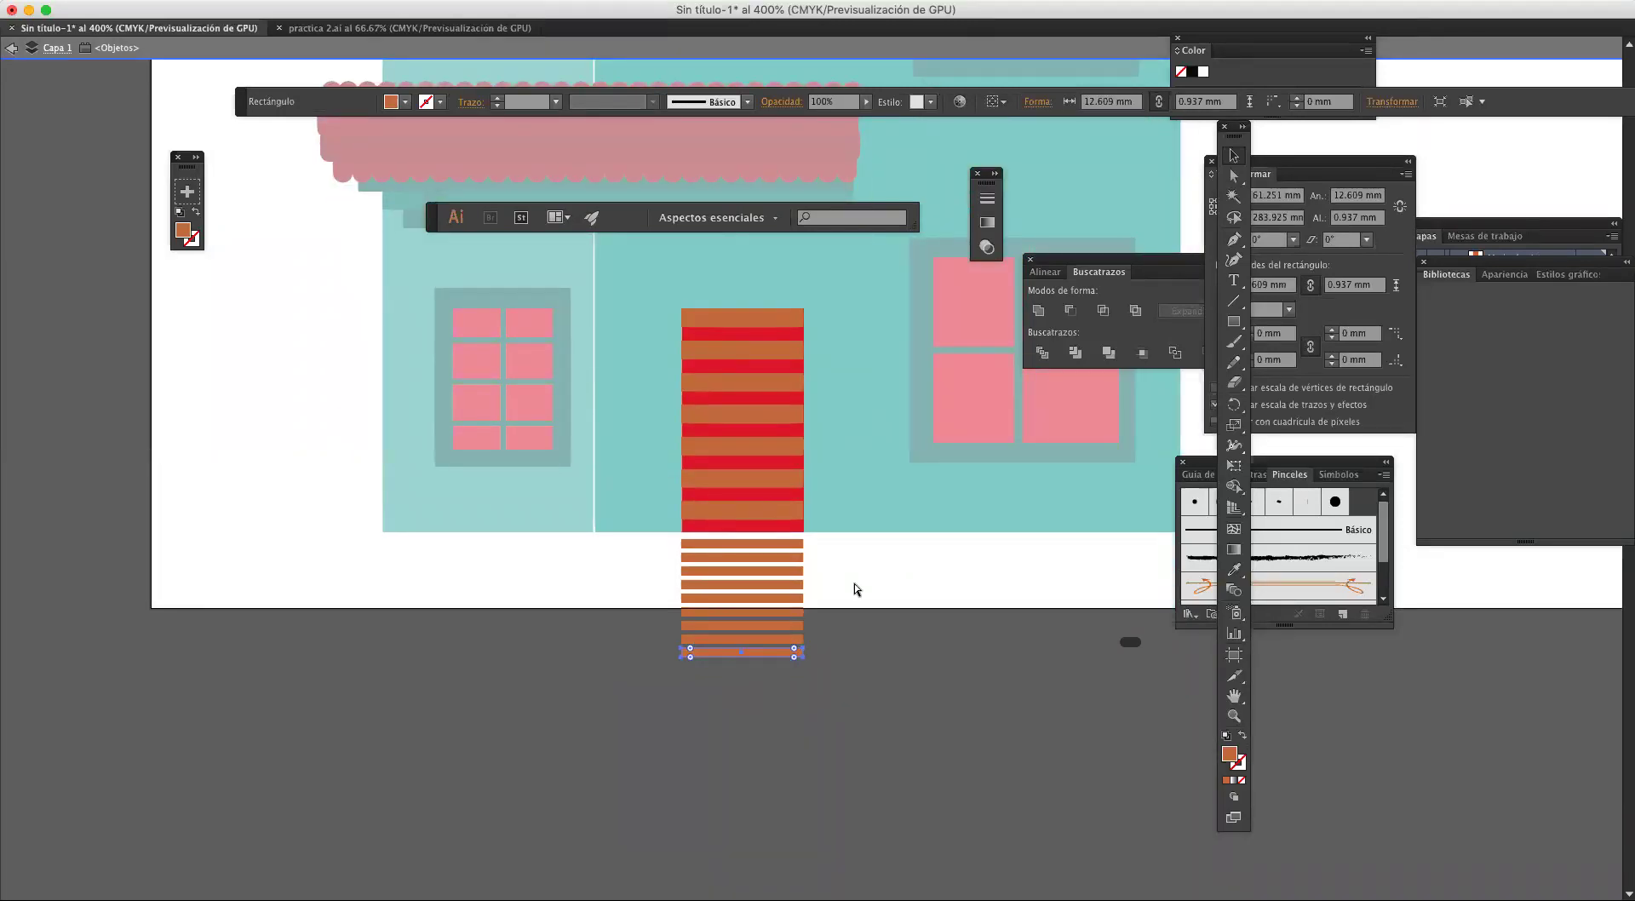
{"action": "left_click", "coordinate": [896, 584]}
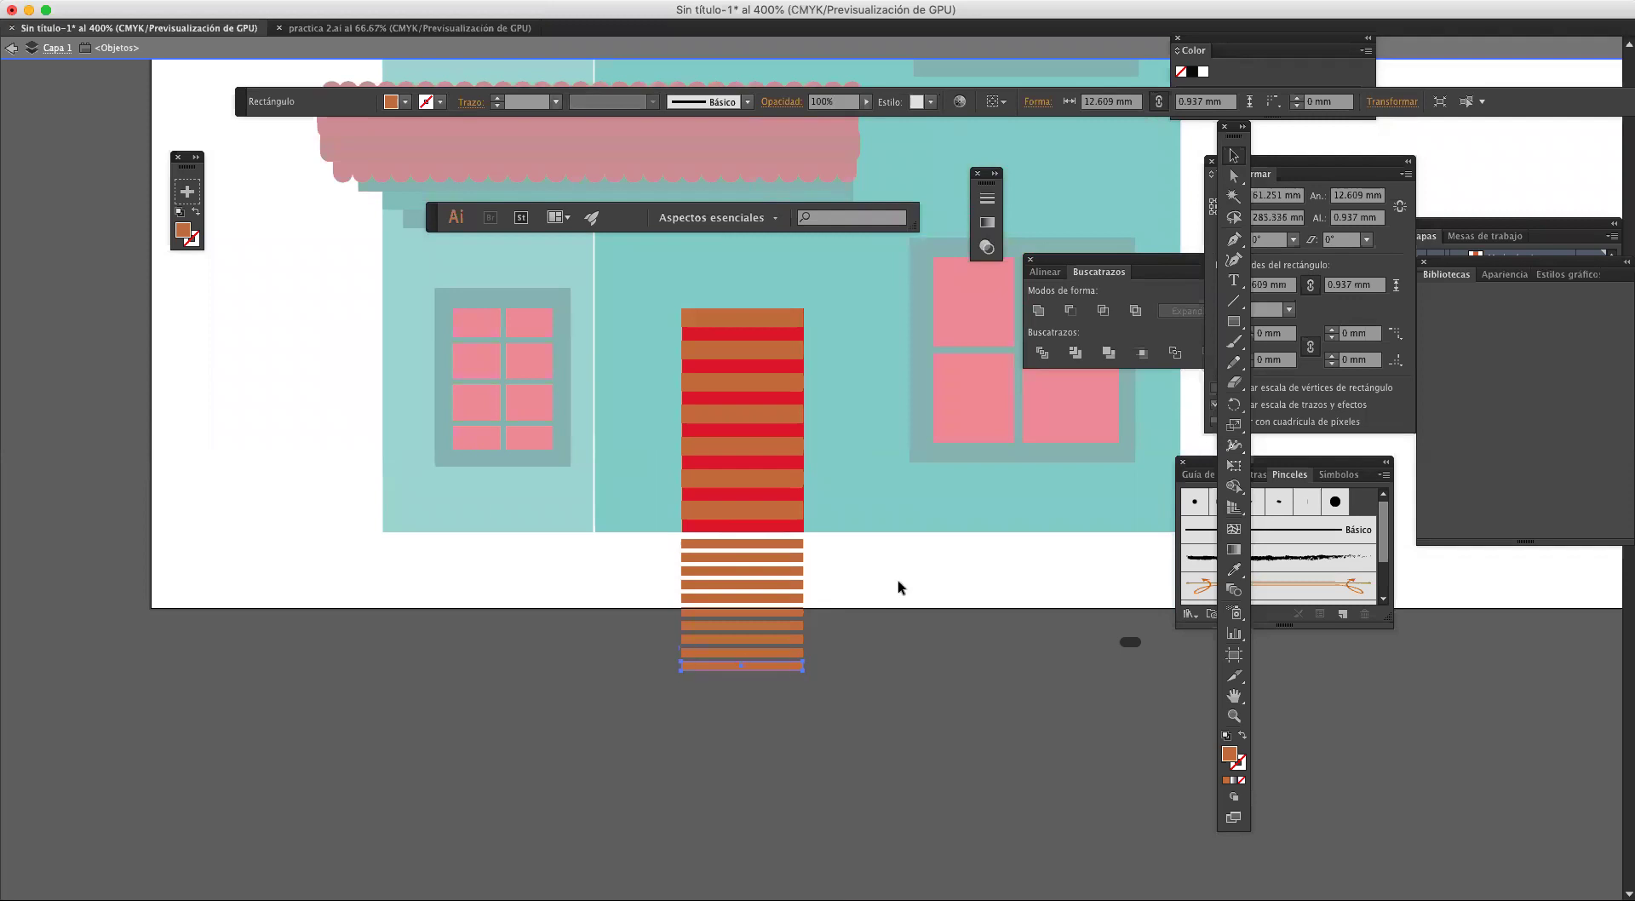
Step: Fill the door rectangle behind the strips with dark brown 753721 and leave isolation mode
{"action": "left_click_drag", "start_coordinate": [869, 565], "coordinate": [924, 638]}
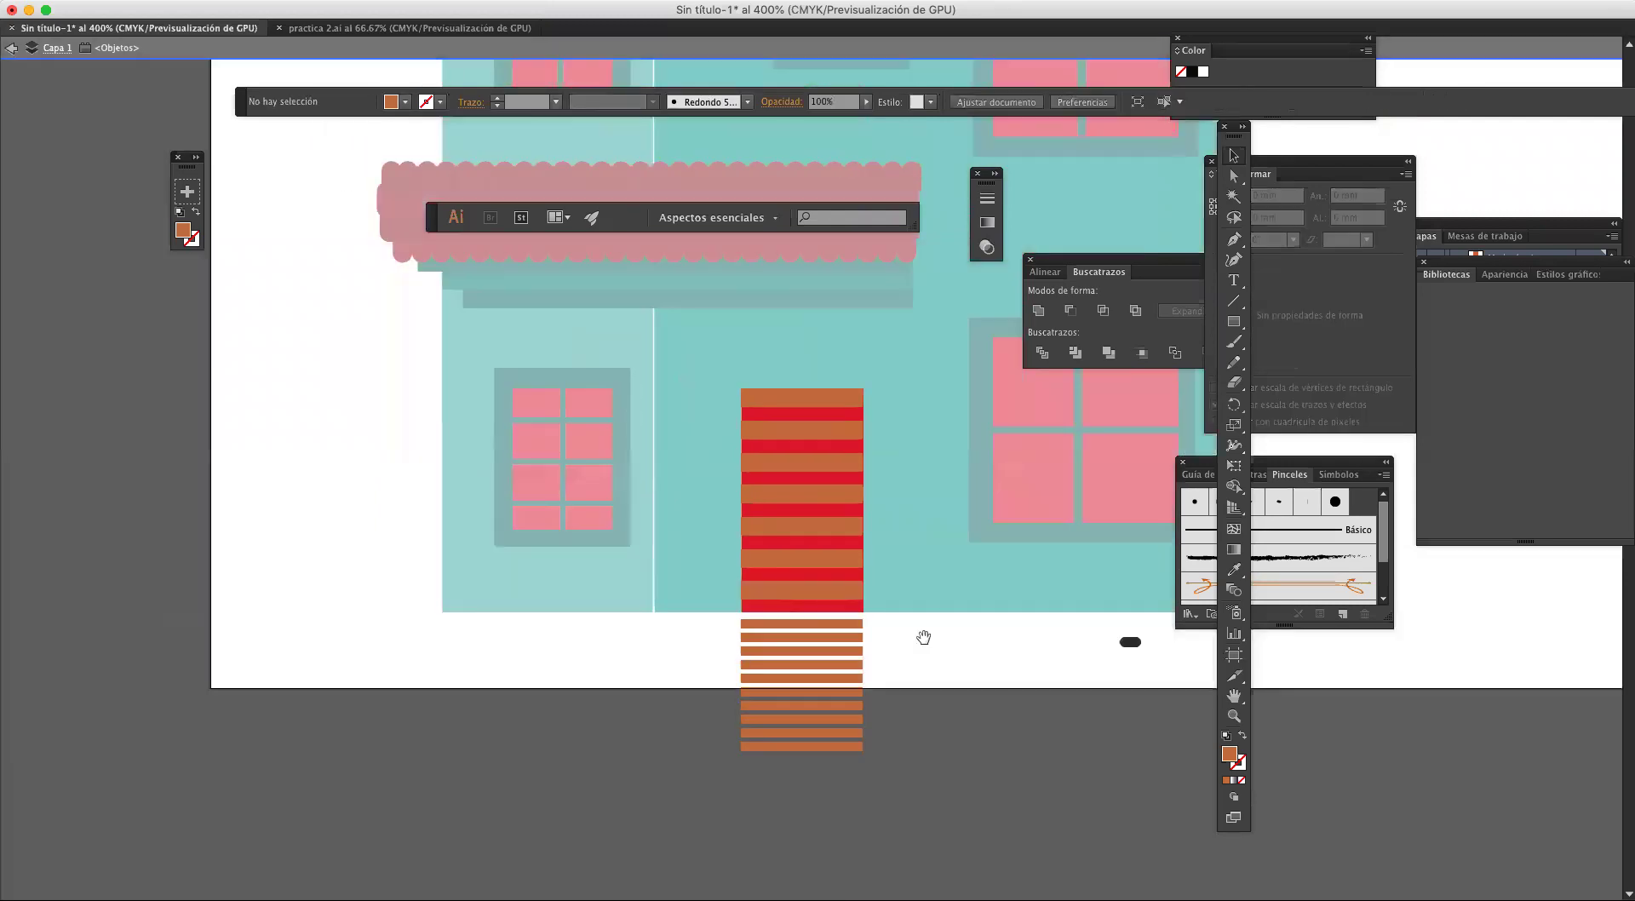
{"action": "left_click", "coordinate": [848, 570]}
{"action": "double_click", "coordinate": [190, 236]}
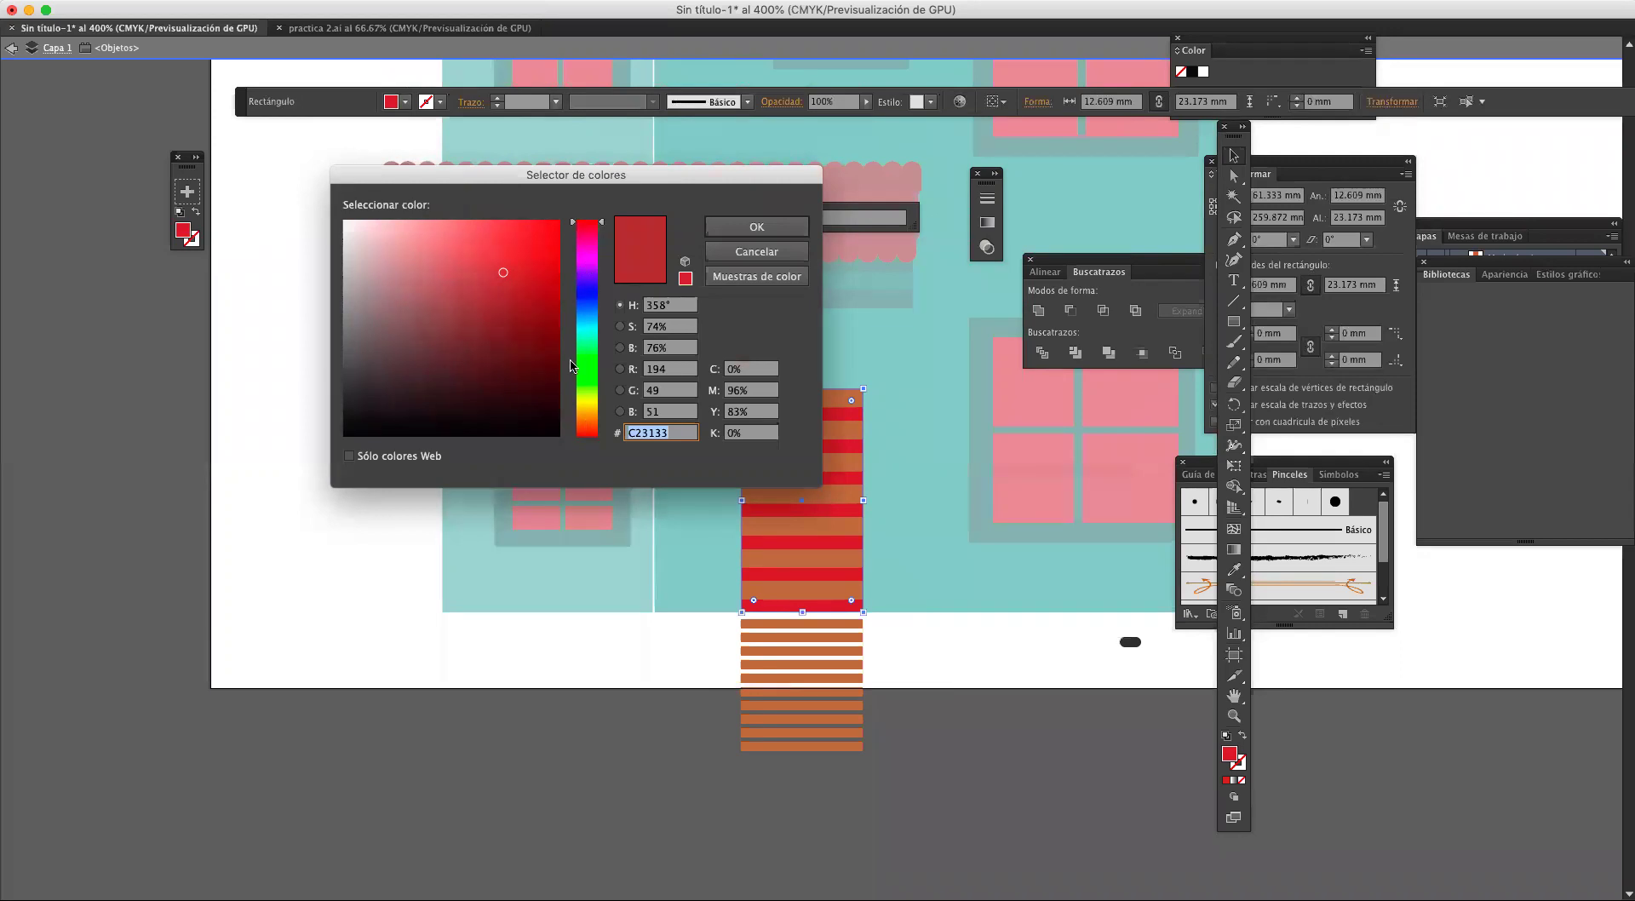
{"action": "left_click", "coordinate": [584, 427]}
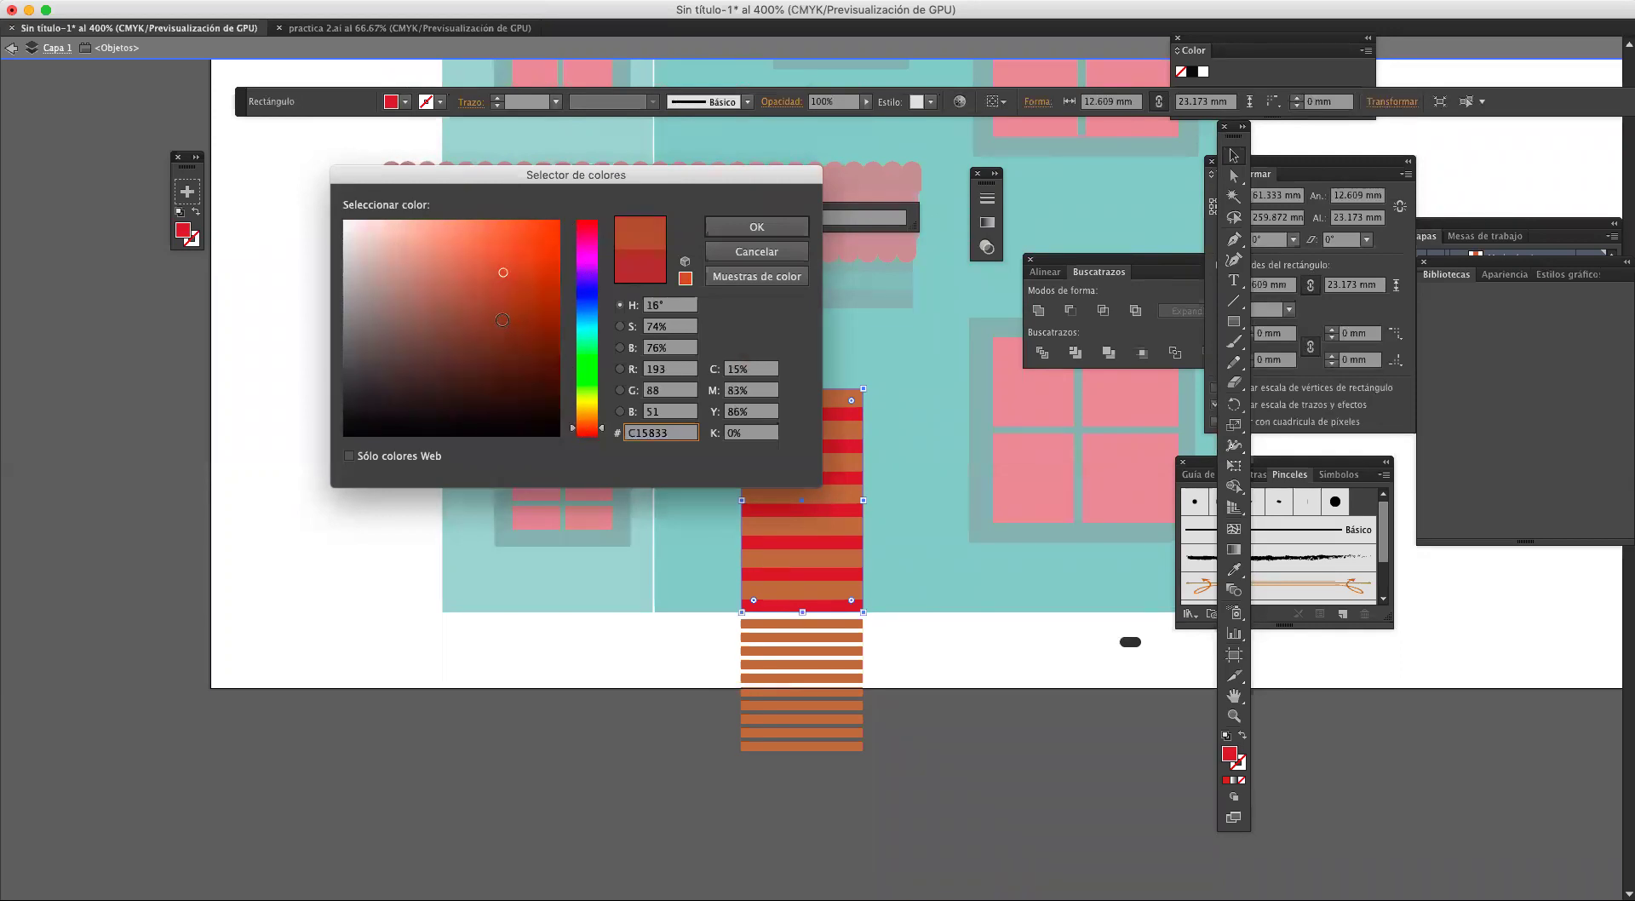
{"action": "left_click", "coordinate": [499, 338]}
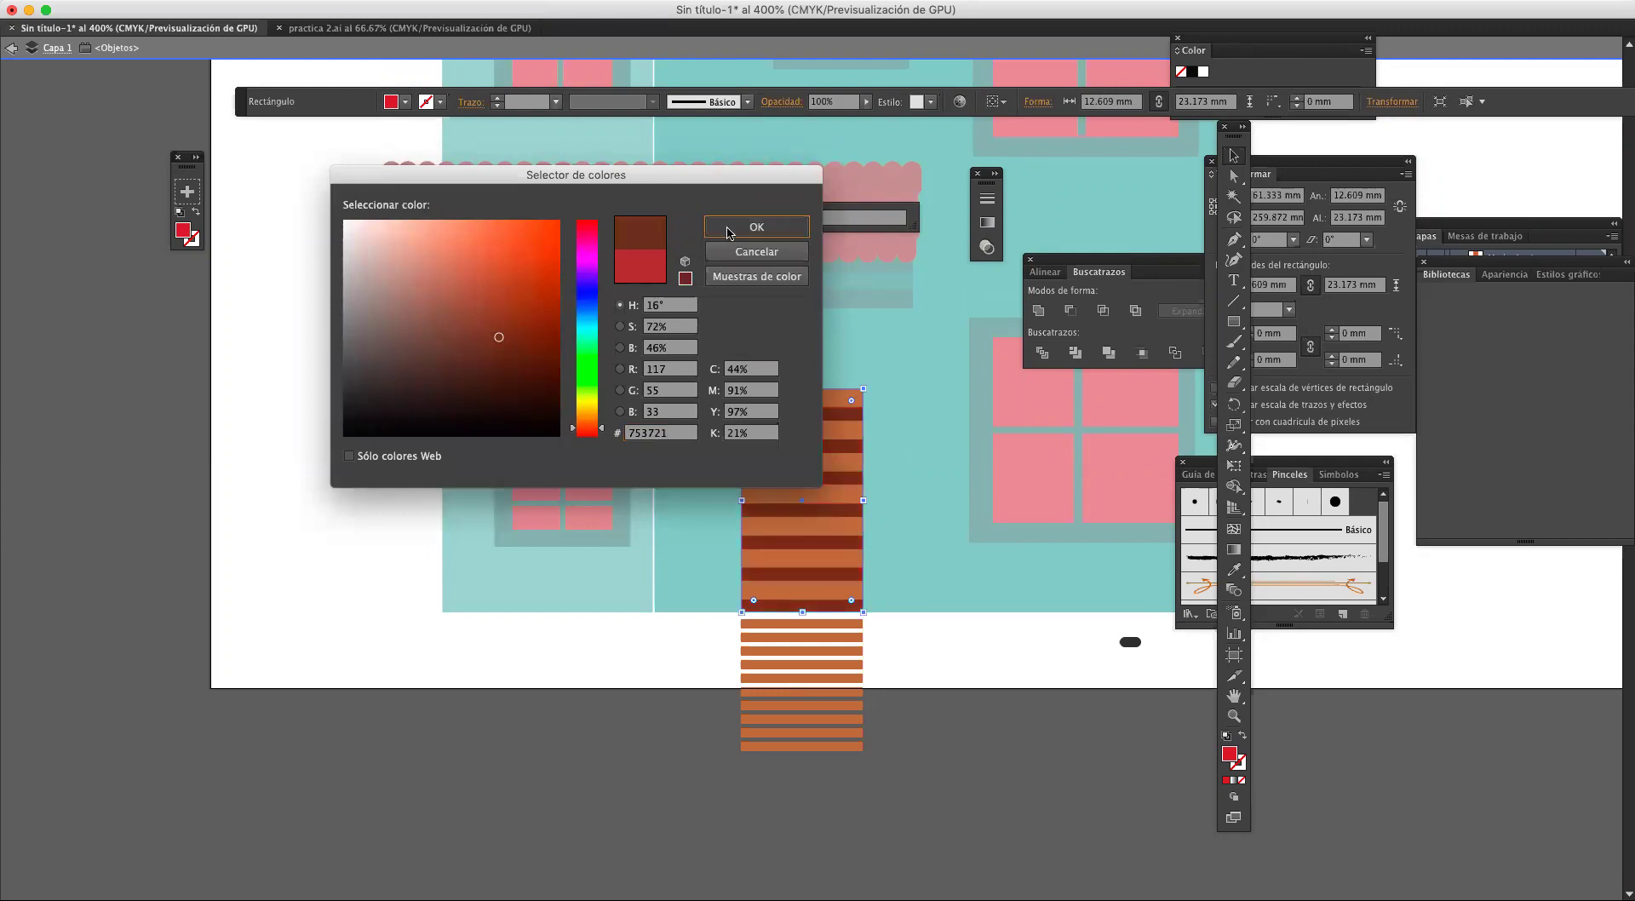
{"action": "left_click", "coordinate": [727, 229]}
{"action": "double_click", "coordinate": [937, 652]}
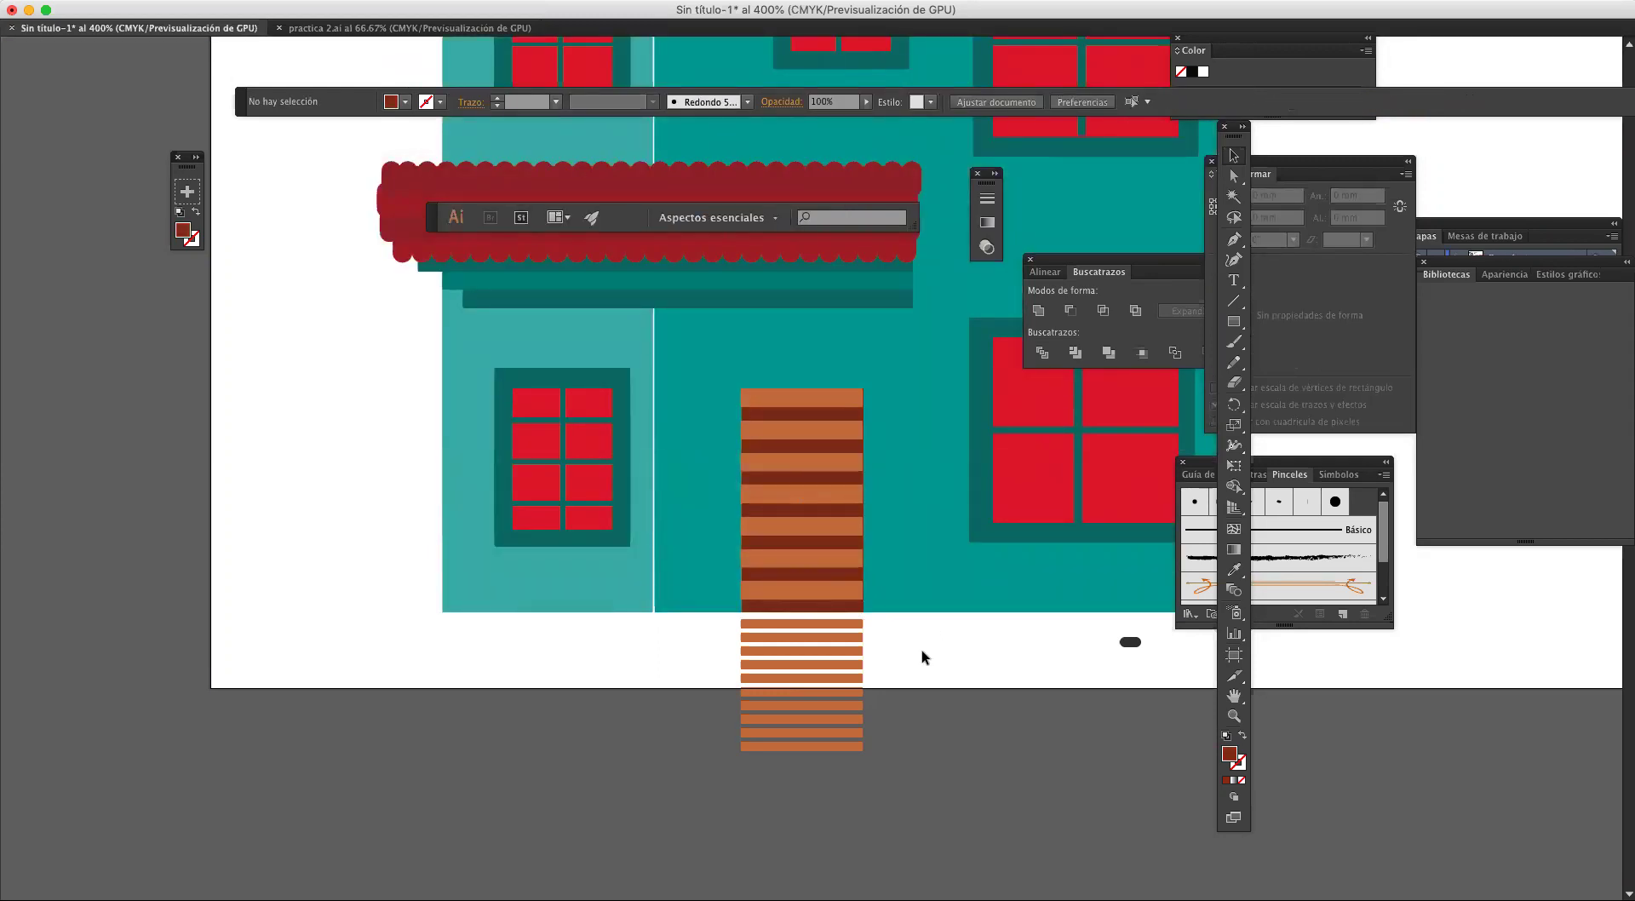
Step: Fill the wall of the house's narrow left wing with muted teal 51938E
{"action": "scroll", "coordinate": [954, 638], "scroll_direction": "down", "scroll_amount": 1}
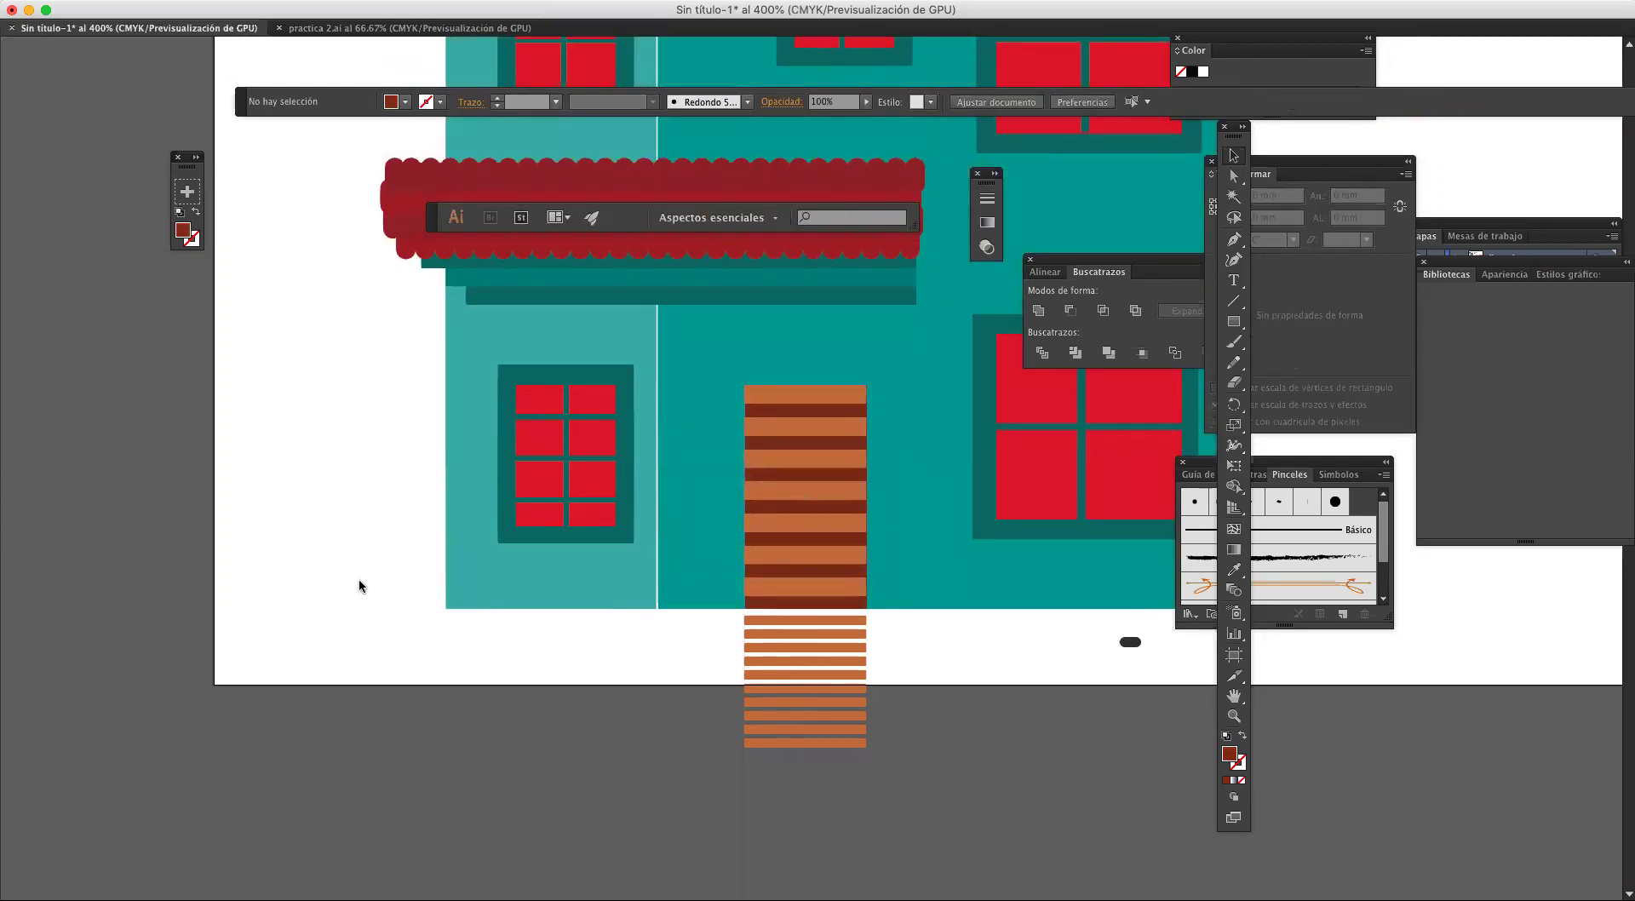
{"action": "scroll", "coordinate": [527, 619], "scroll_direction": "down", "scroll_amount": 5}
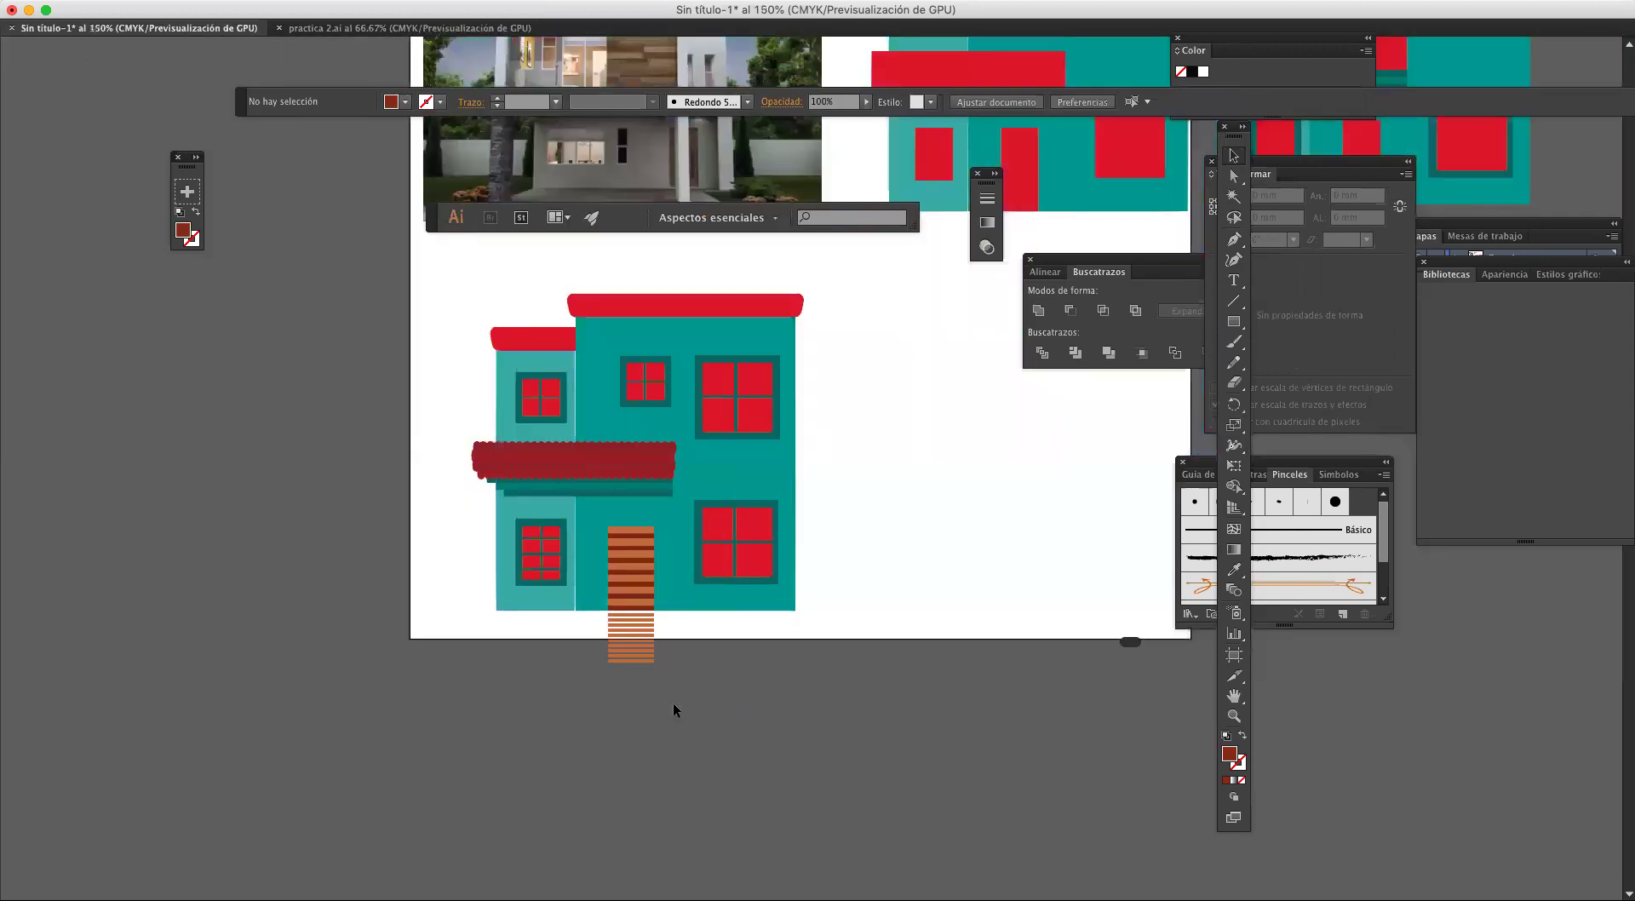
{"action": "left_click", "coordinate": [501, 431]}
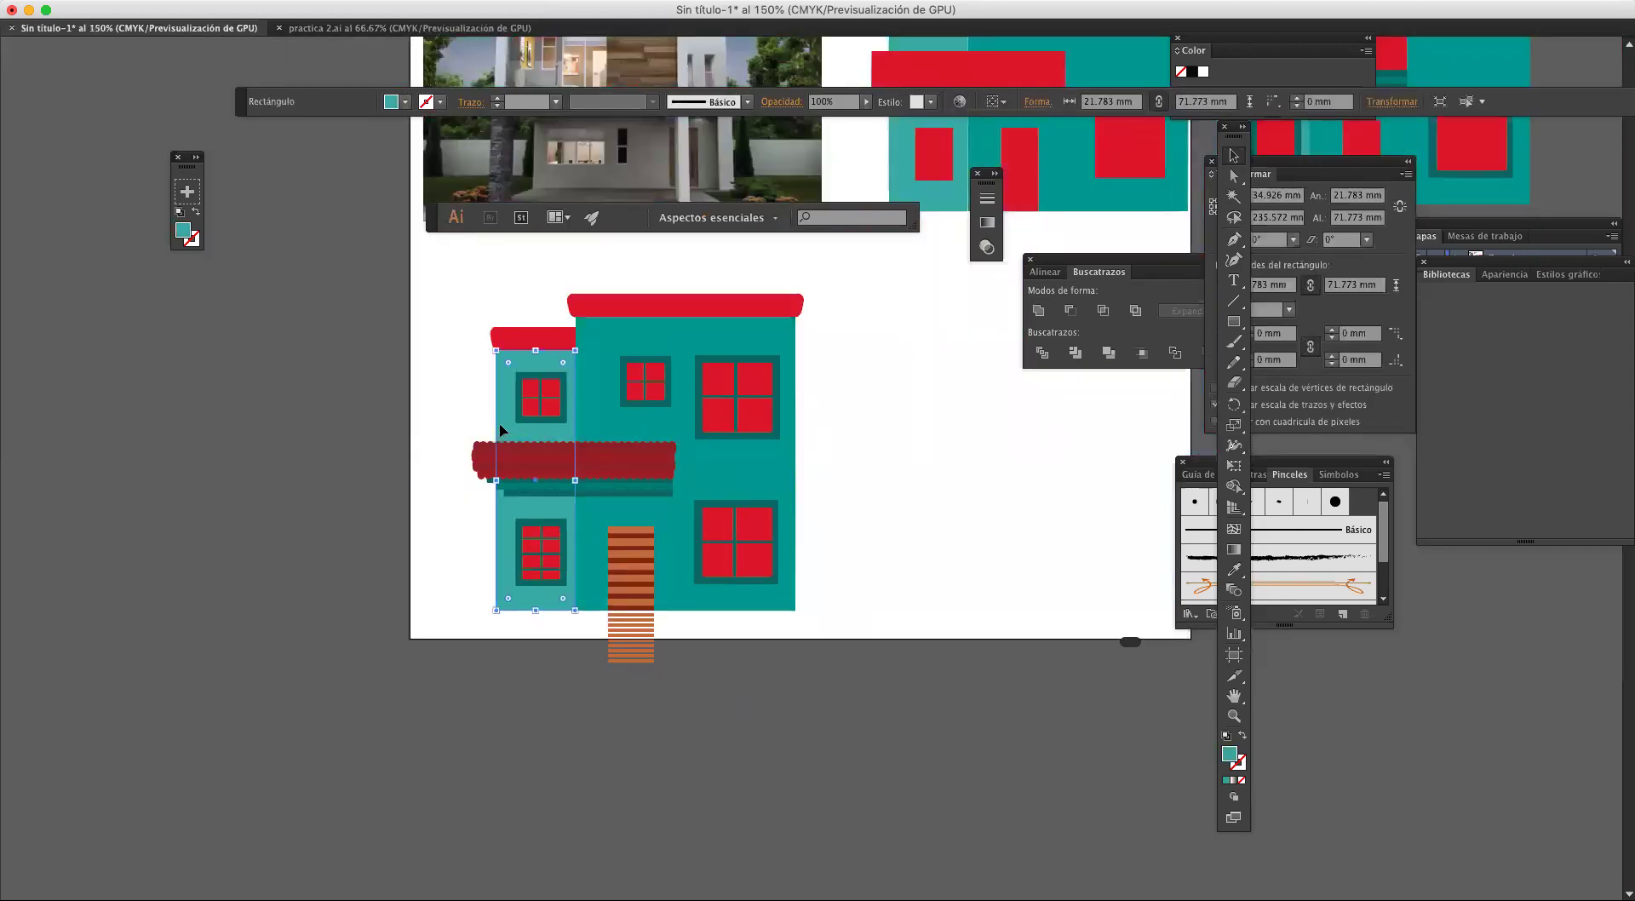
{"action": "double_click", "coordinate": [184, 230]}
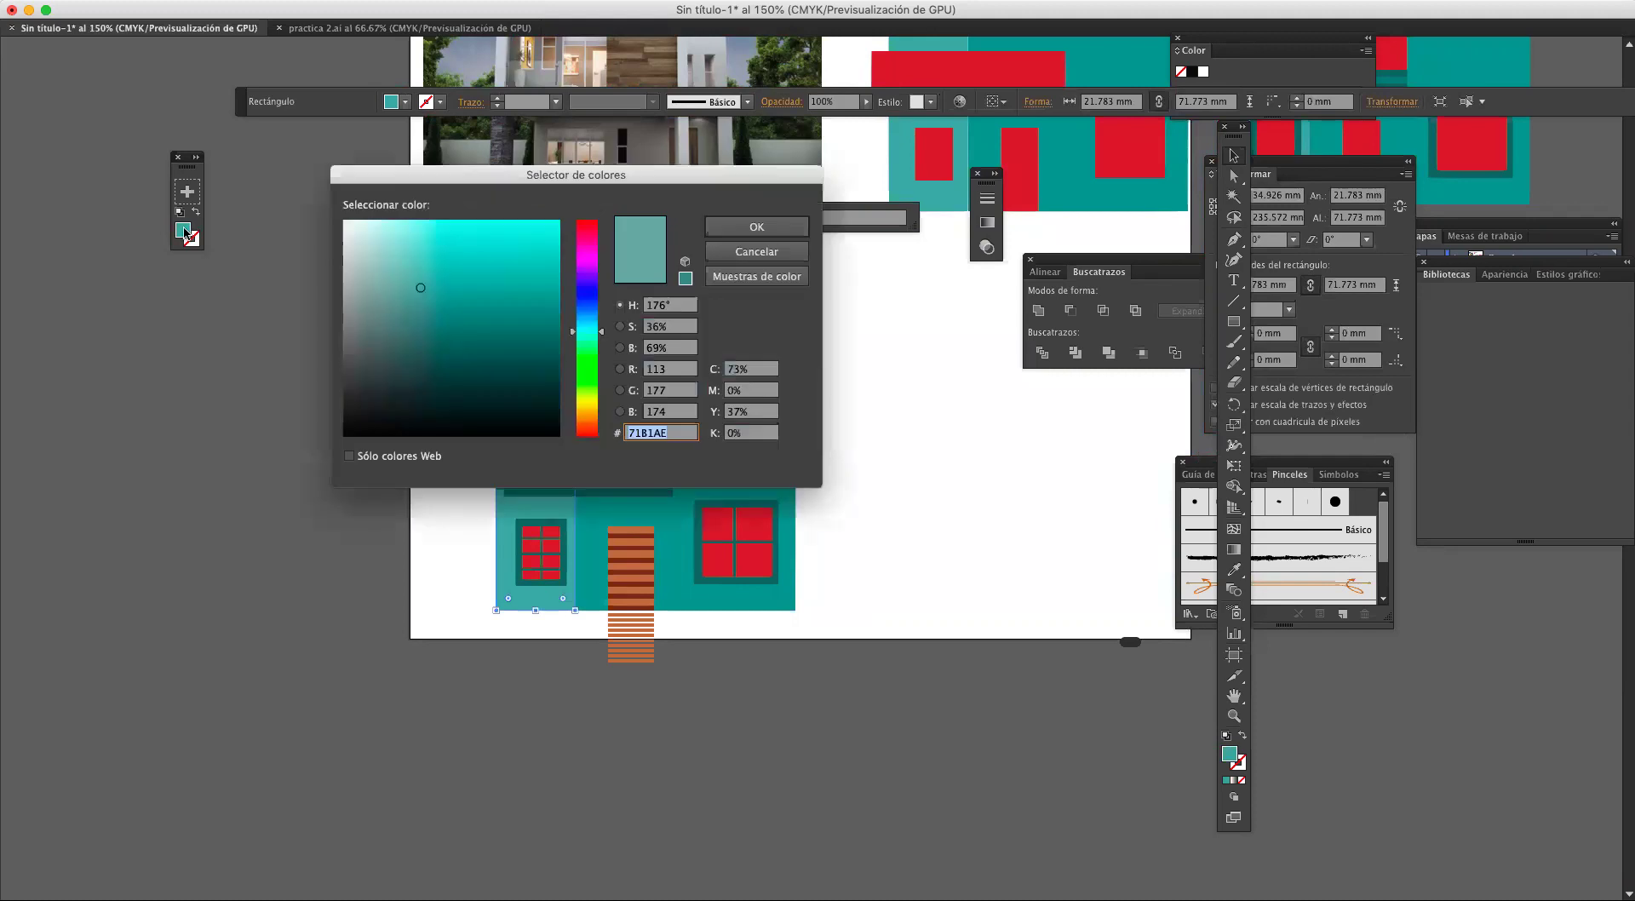
{"action": "left_click", "coordinate": [754, 229]}
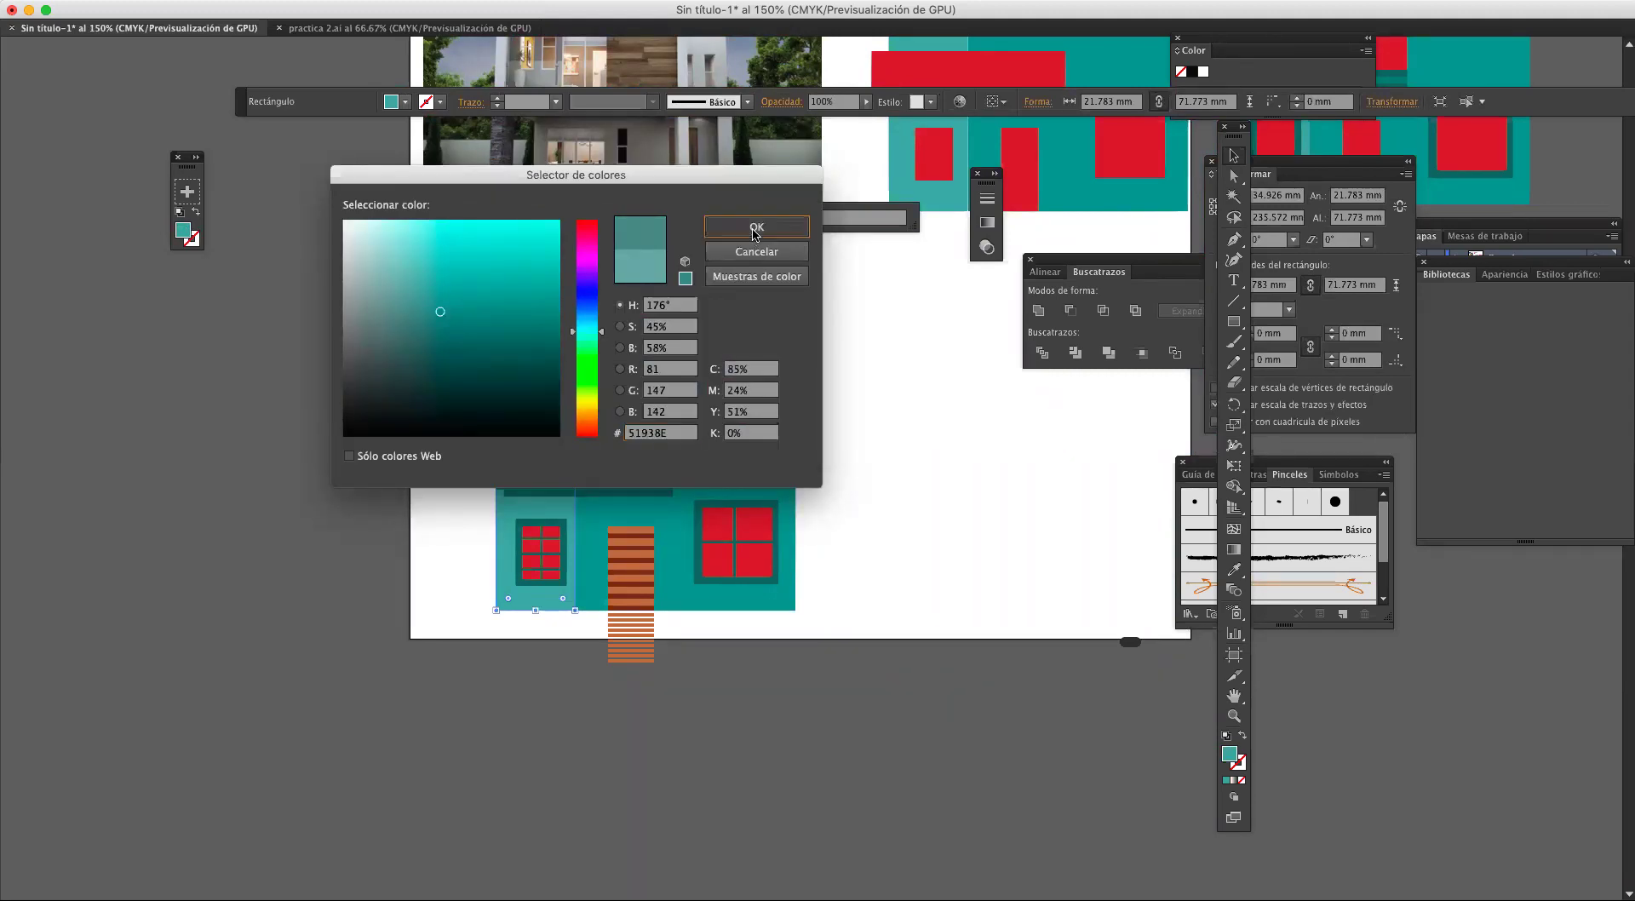
{"action": "left_click", "coordinate": [899, 432]}
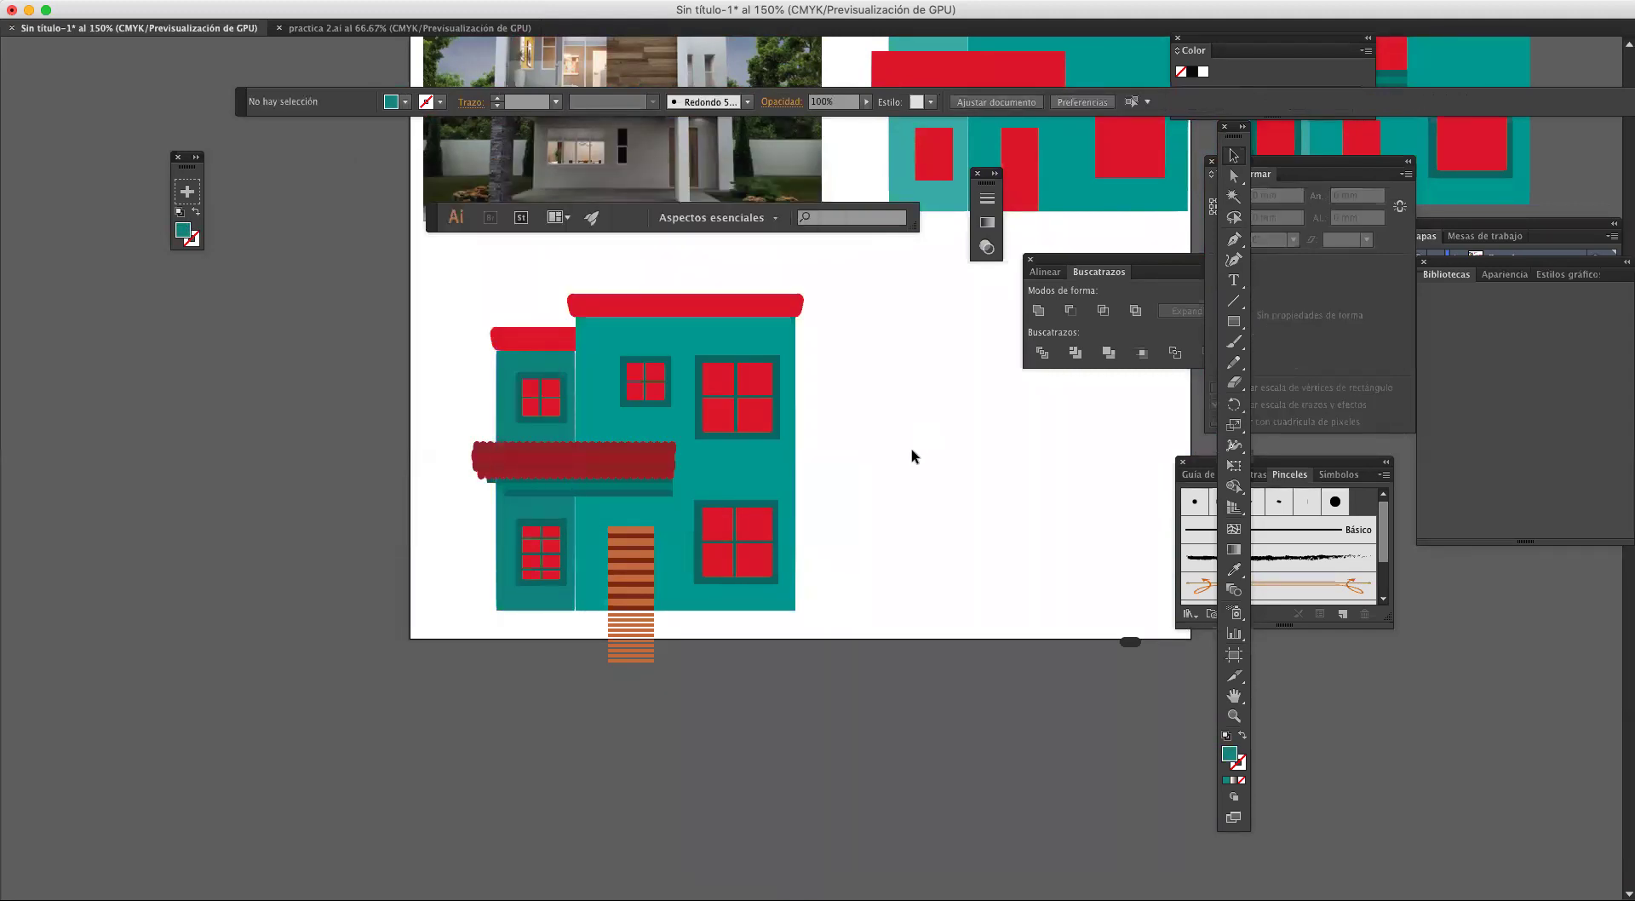
Step: Change the left wing wall's fill to purple
{"action": "left_click", "coordinate": [508, 356]}
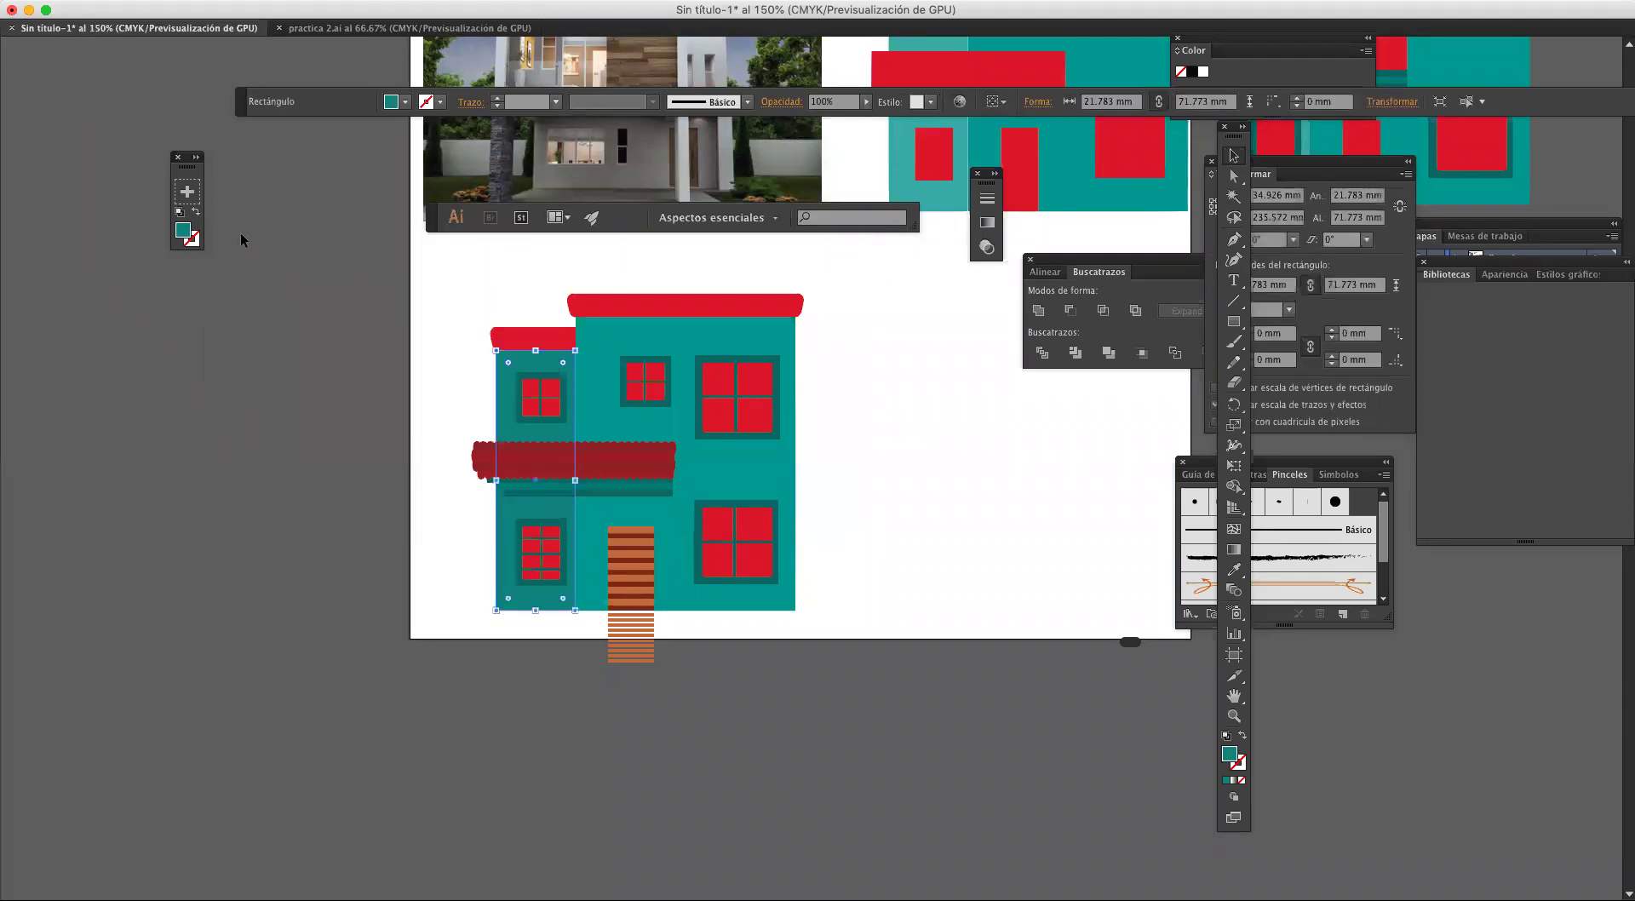
{"action": "double_click", "coordinate": [186, 232]}
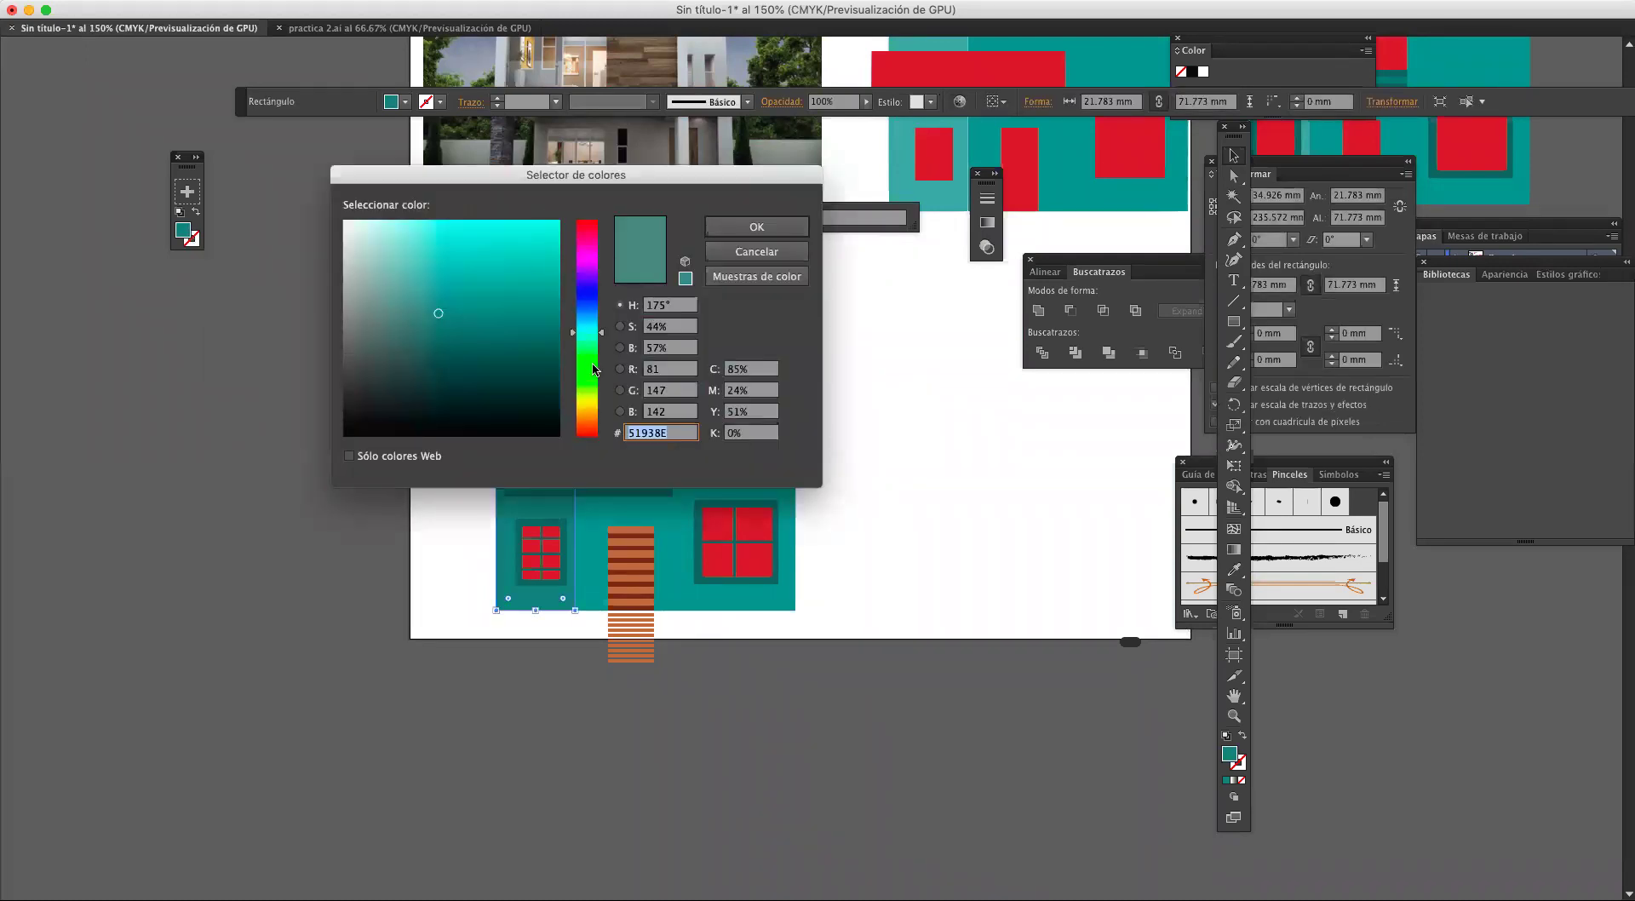
{"action": "left_click", "coordinate": [589, 273]}
{"action": "left_click", "coordinate": [446, 238]}
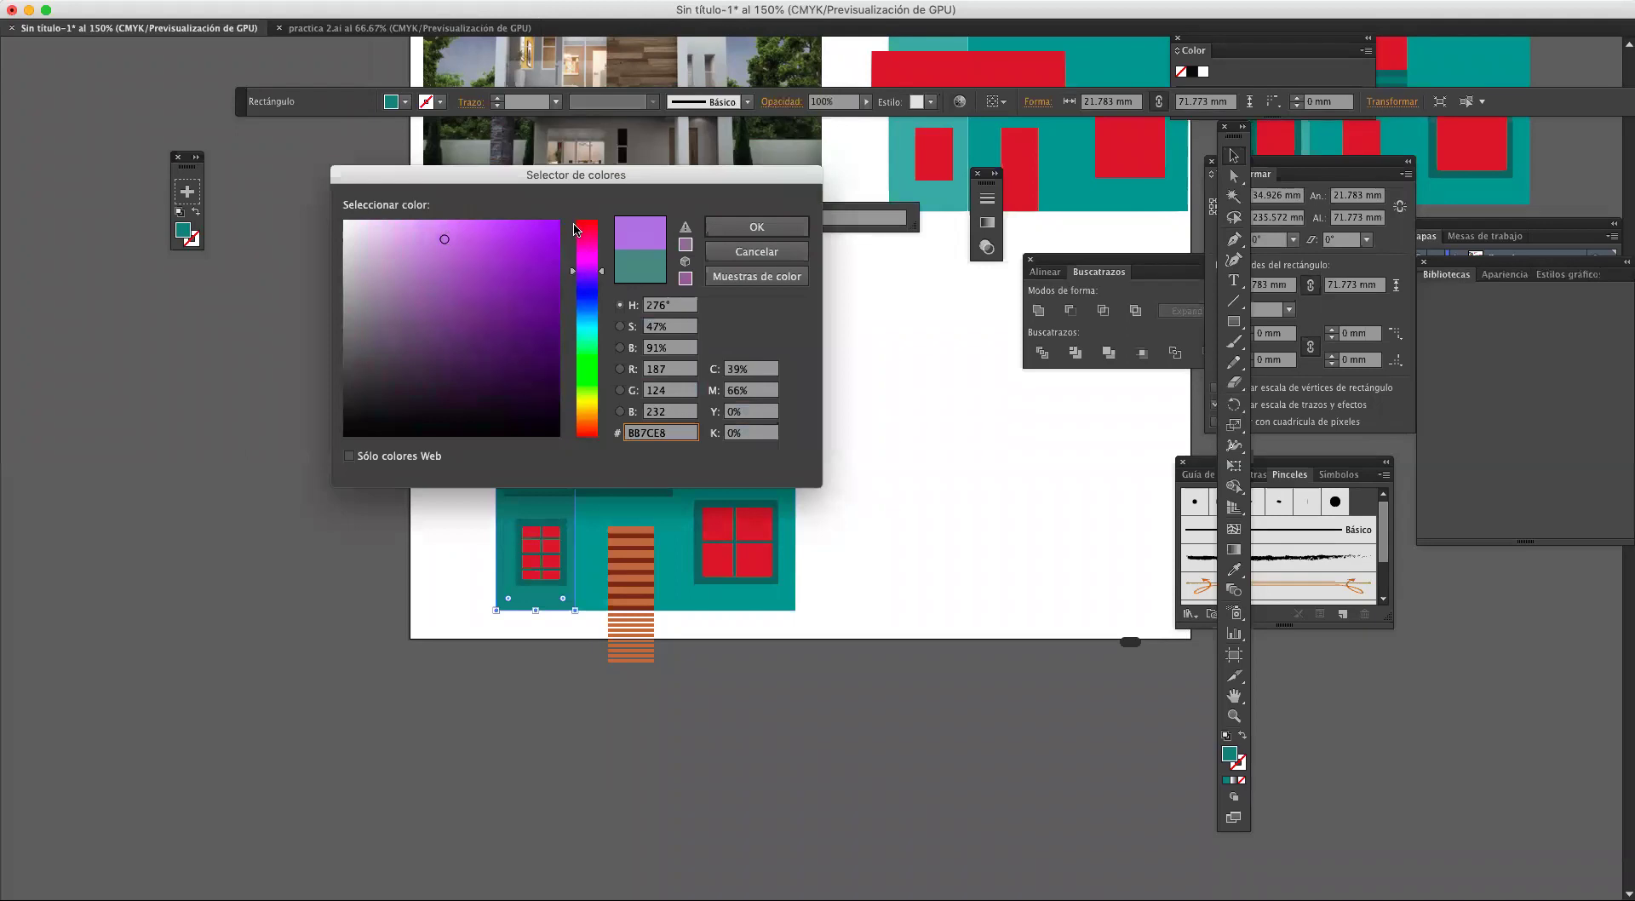
{"action": "left_click_drag", "start_coordinate": [589, 271], "coordinate": [592, 264]}
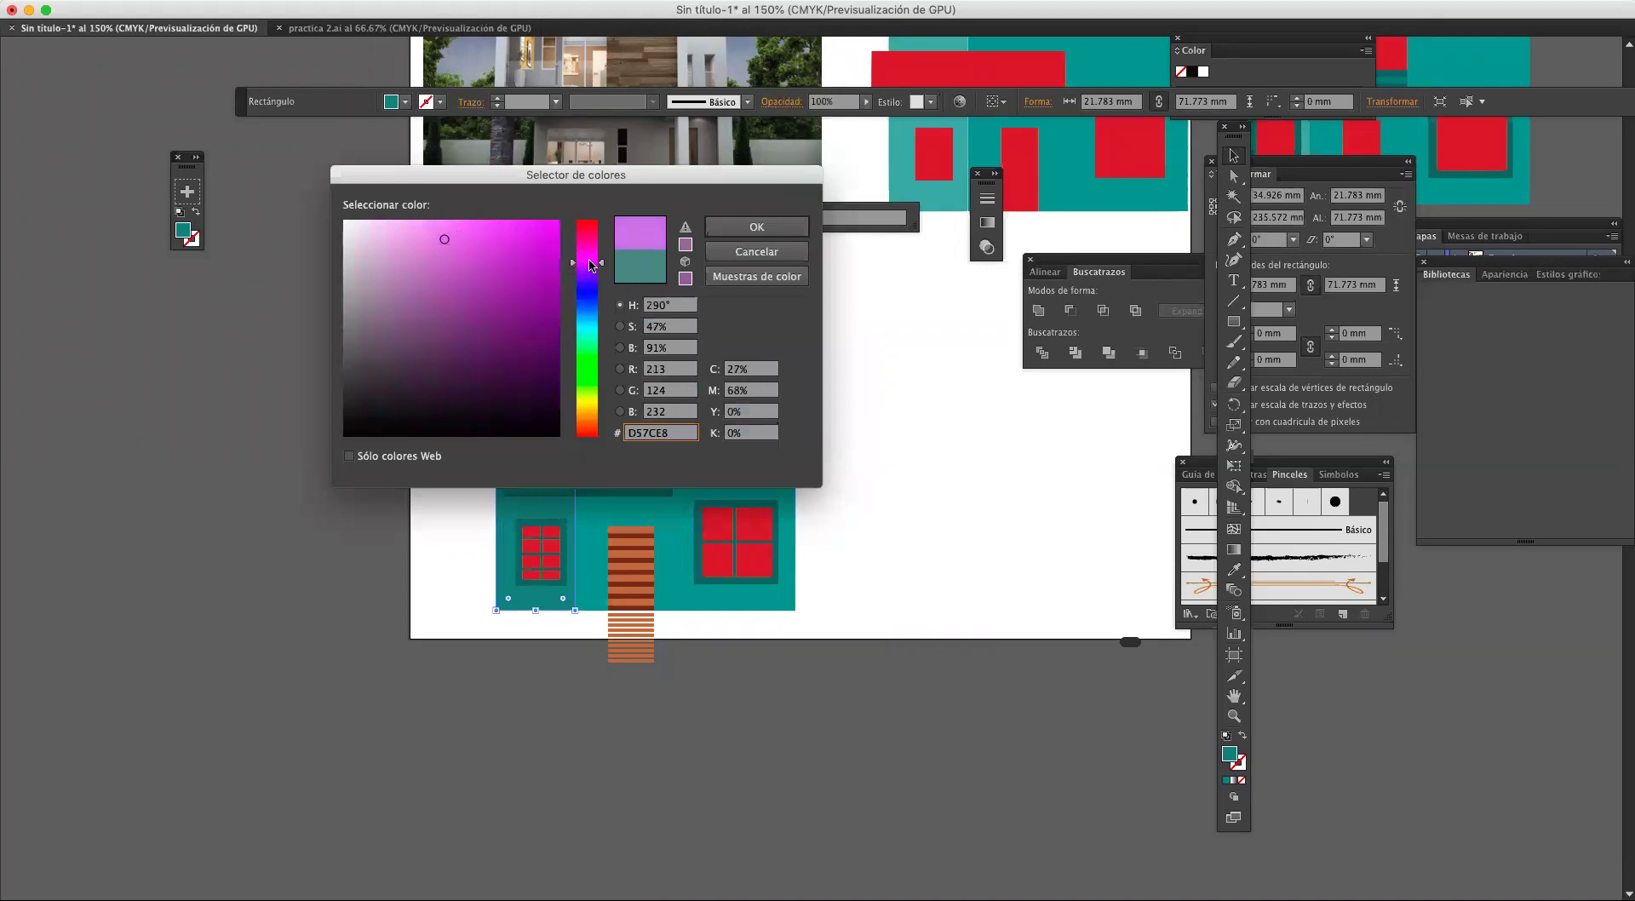
{"action": "left_click", "coordinate": [527, 252]}
{"action": "left_click", "coordinate": [756, 227]}
{"action": "left_click", "coordinate": [875, 384]}
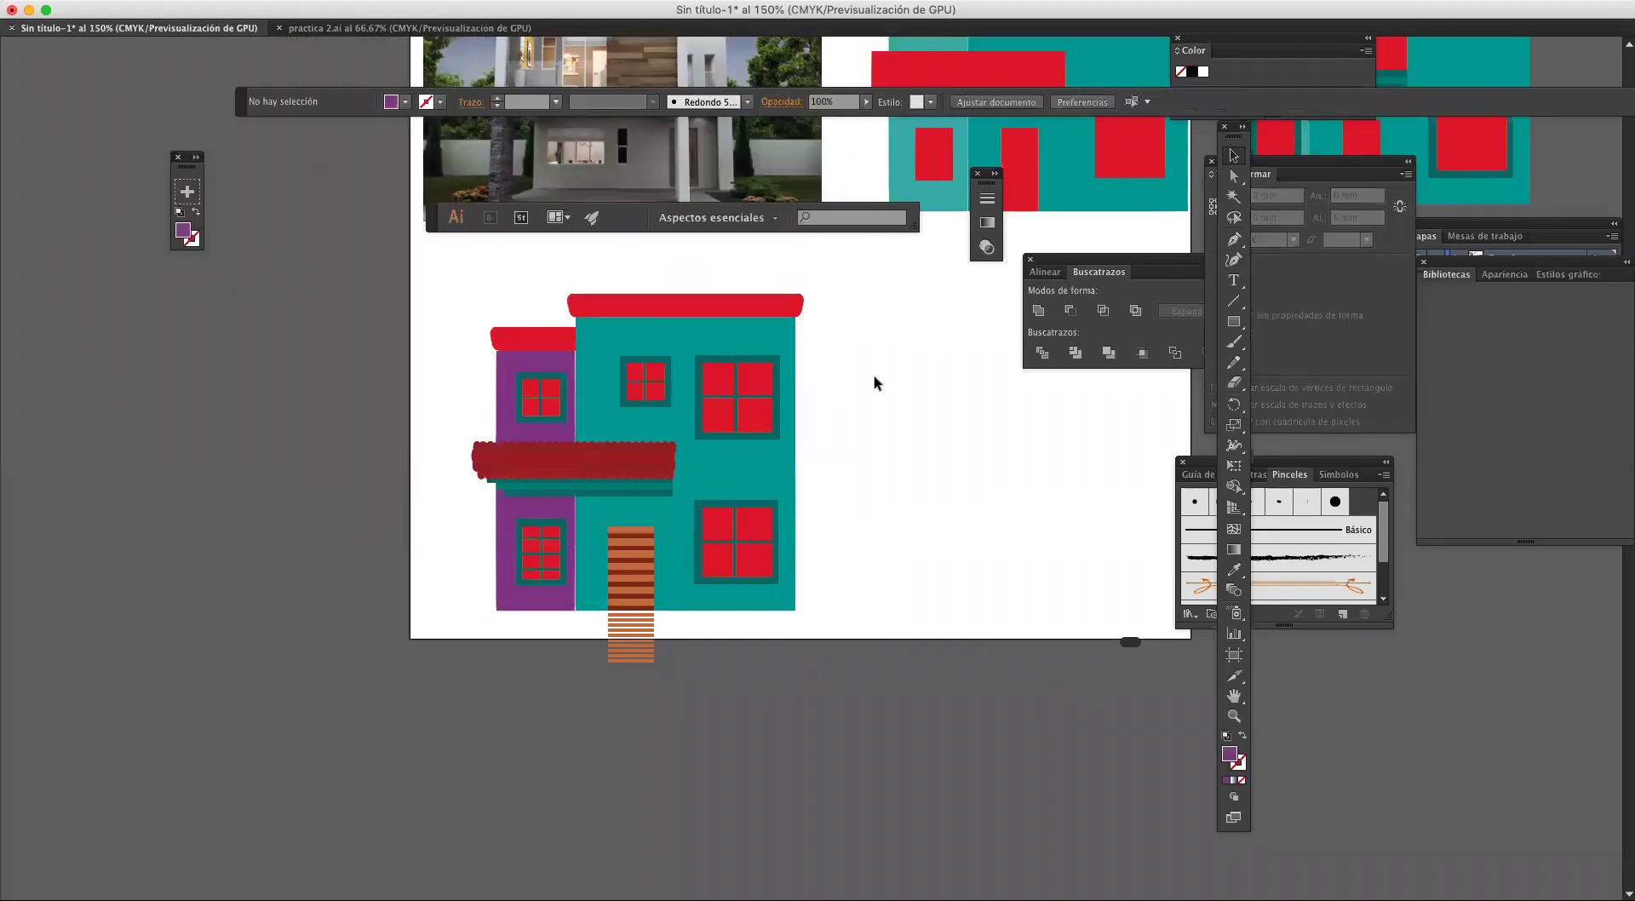
Step: Change the left wing wall's fill to blue 257AD6
{"action": "left_click", "coordinate": [501, 416]}
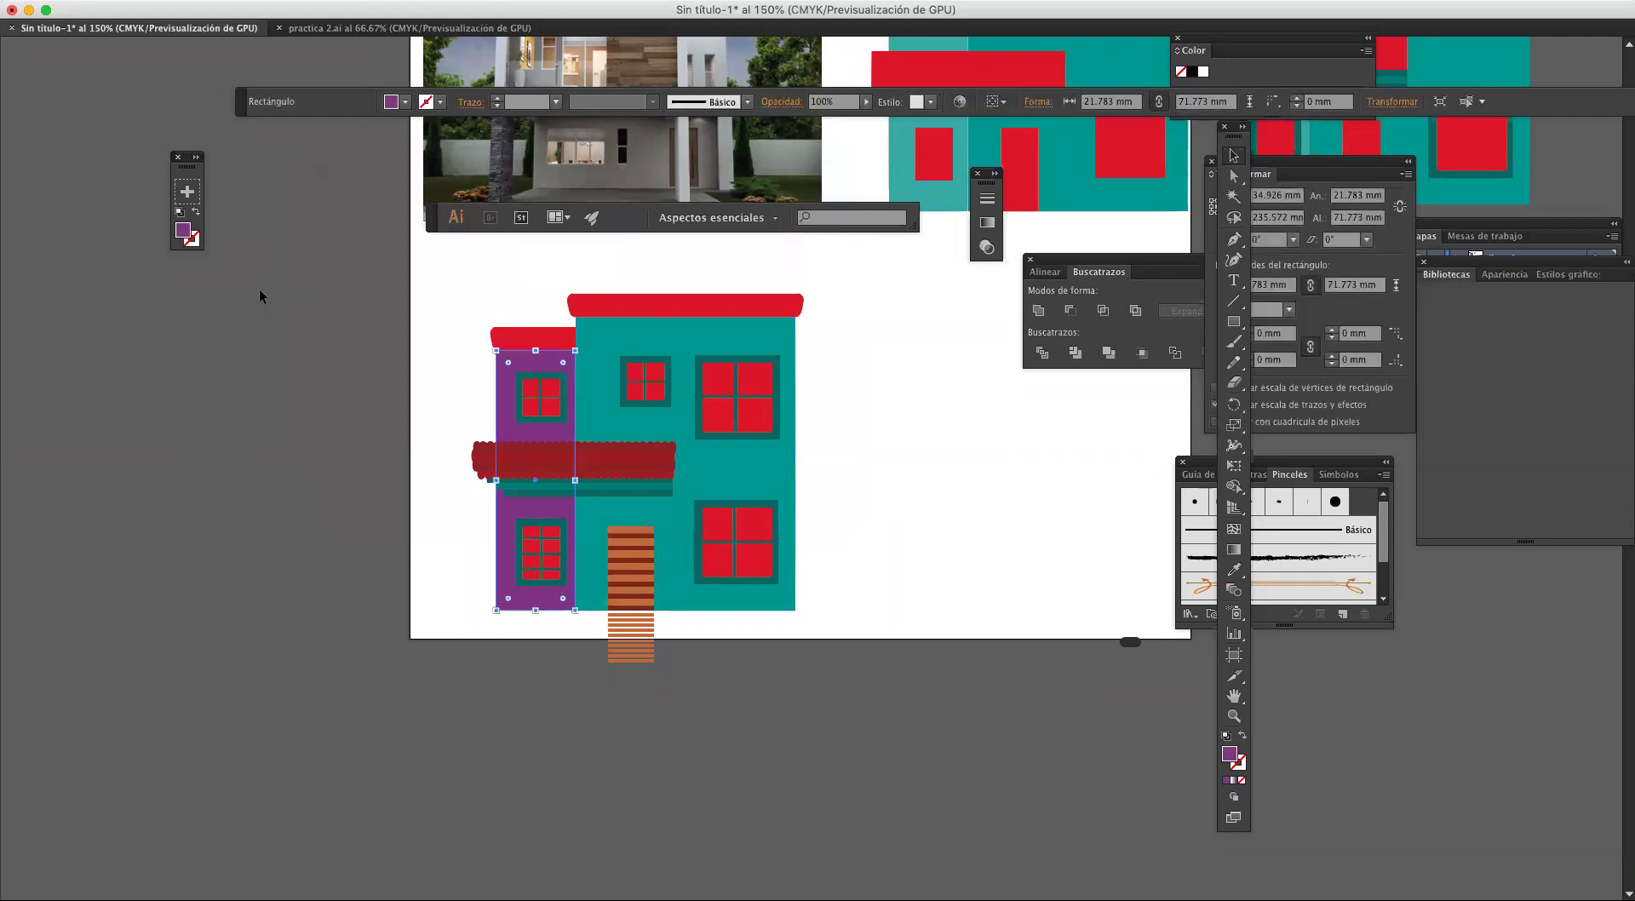
{"action": "double_click", "coordinate": [183, 233]}
{"action": "left_click", "coordinate": [588, 311]}
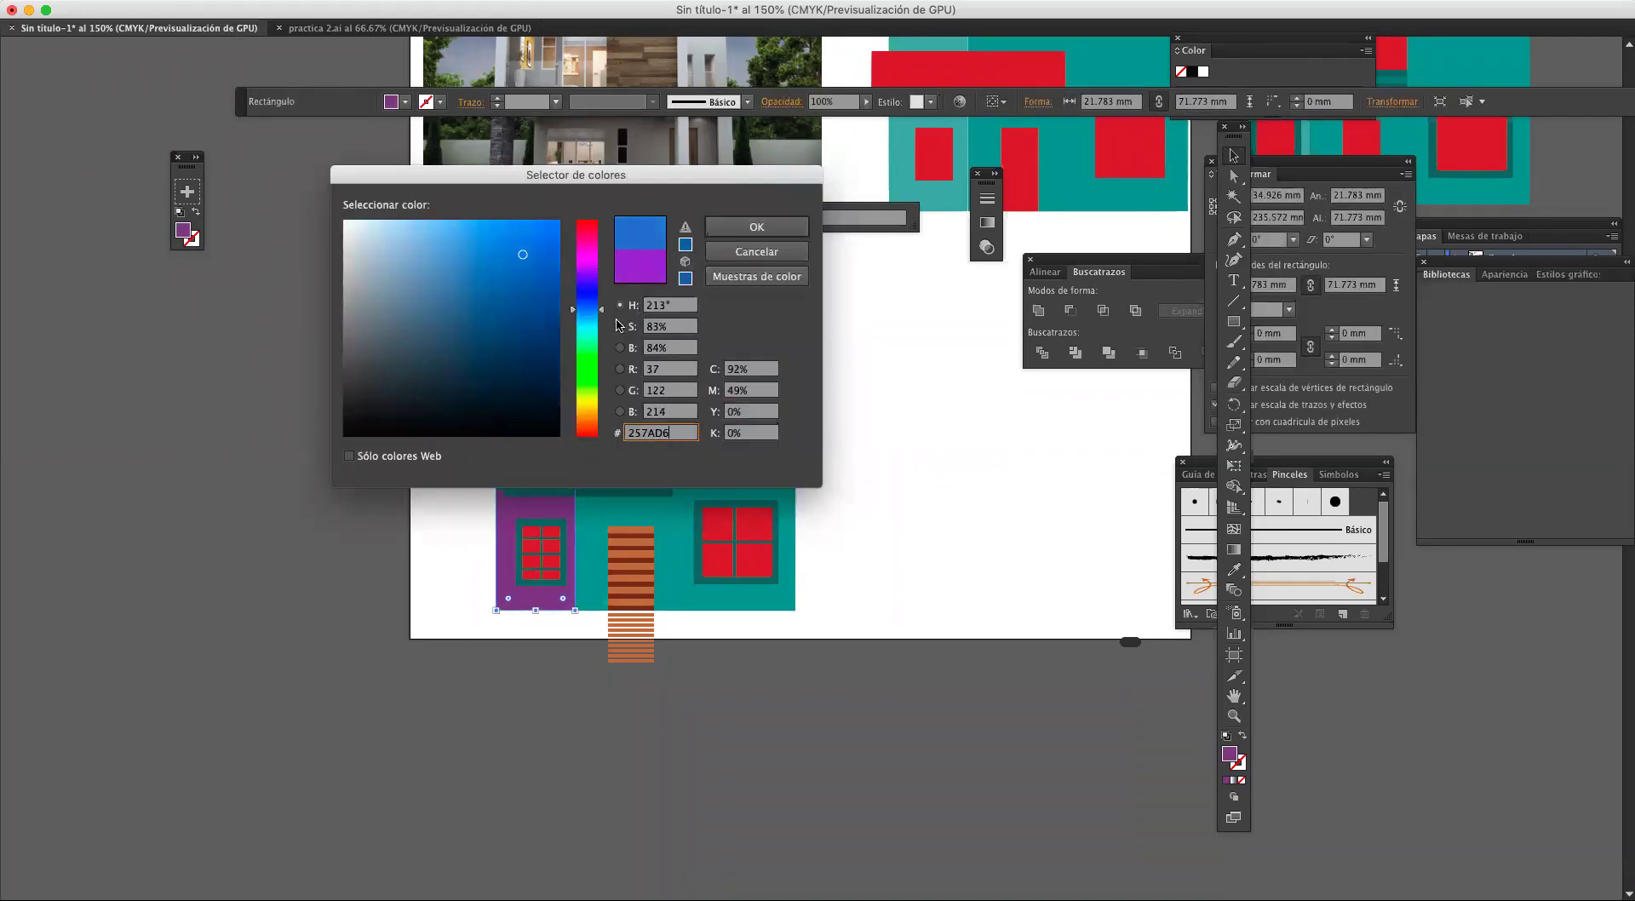
{"action": "left_click", "coordinate": [734, 228]}
{"action": "left_click", "coordinate": [877, 393]}
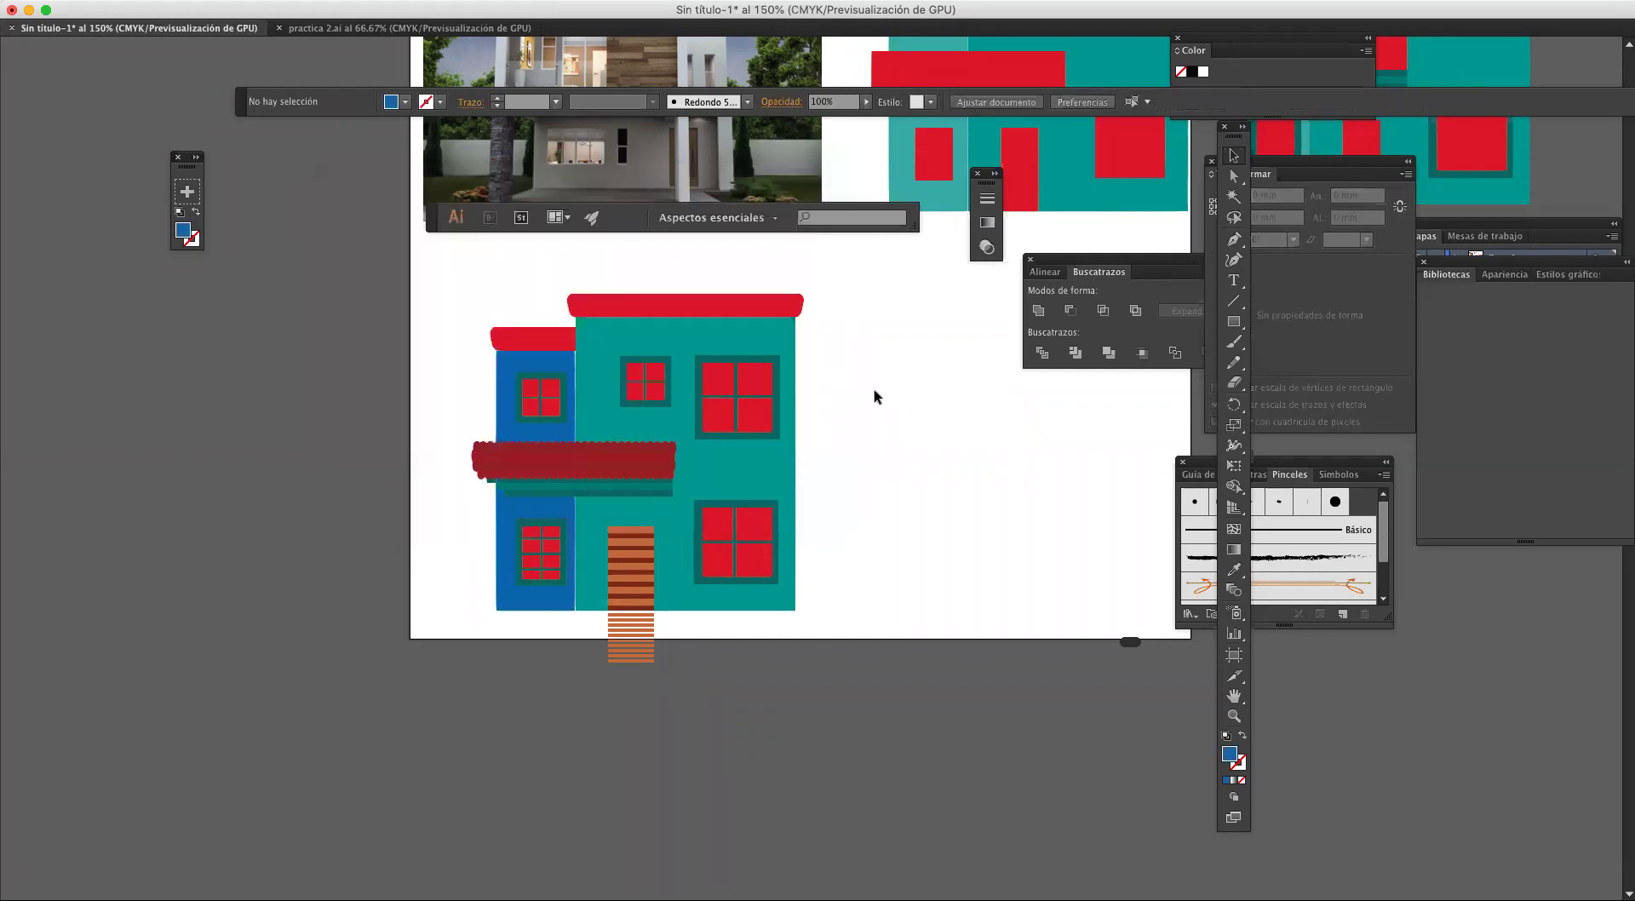
Step: Fill the left wing wall with dark blue-green 1B5866 and deselect it
{"action": "left_click", "coordinate": [504, 401]}
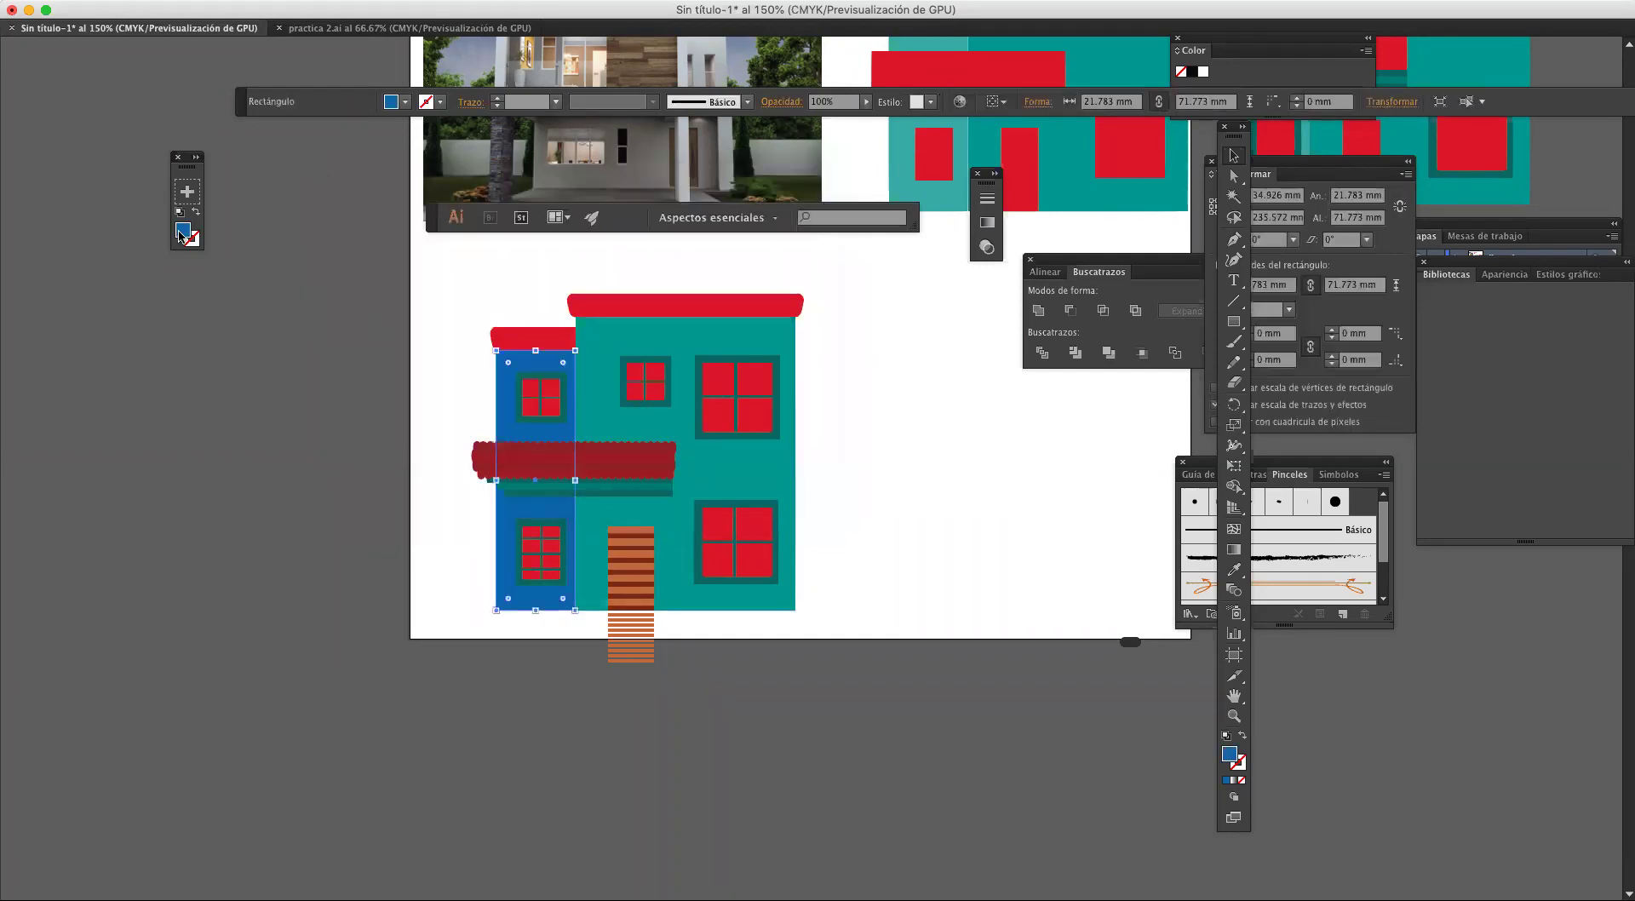
{"action": "double_click", "coordinate": [182, 231]}
{"action": "left_click_drag", "start_coordinate": [598, 313], "coordinate": [601, 324]}
{"action": "left_click_drag", "start_coordinate": [504, 375], "coordinate": [504, 350]}
{"action": "left_click", "coordinate": [720, 233]}
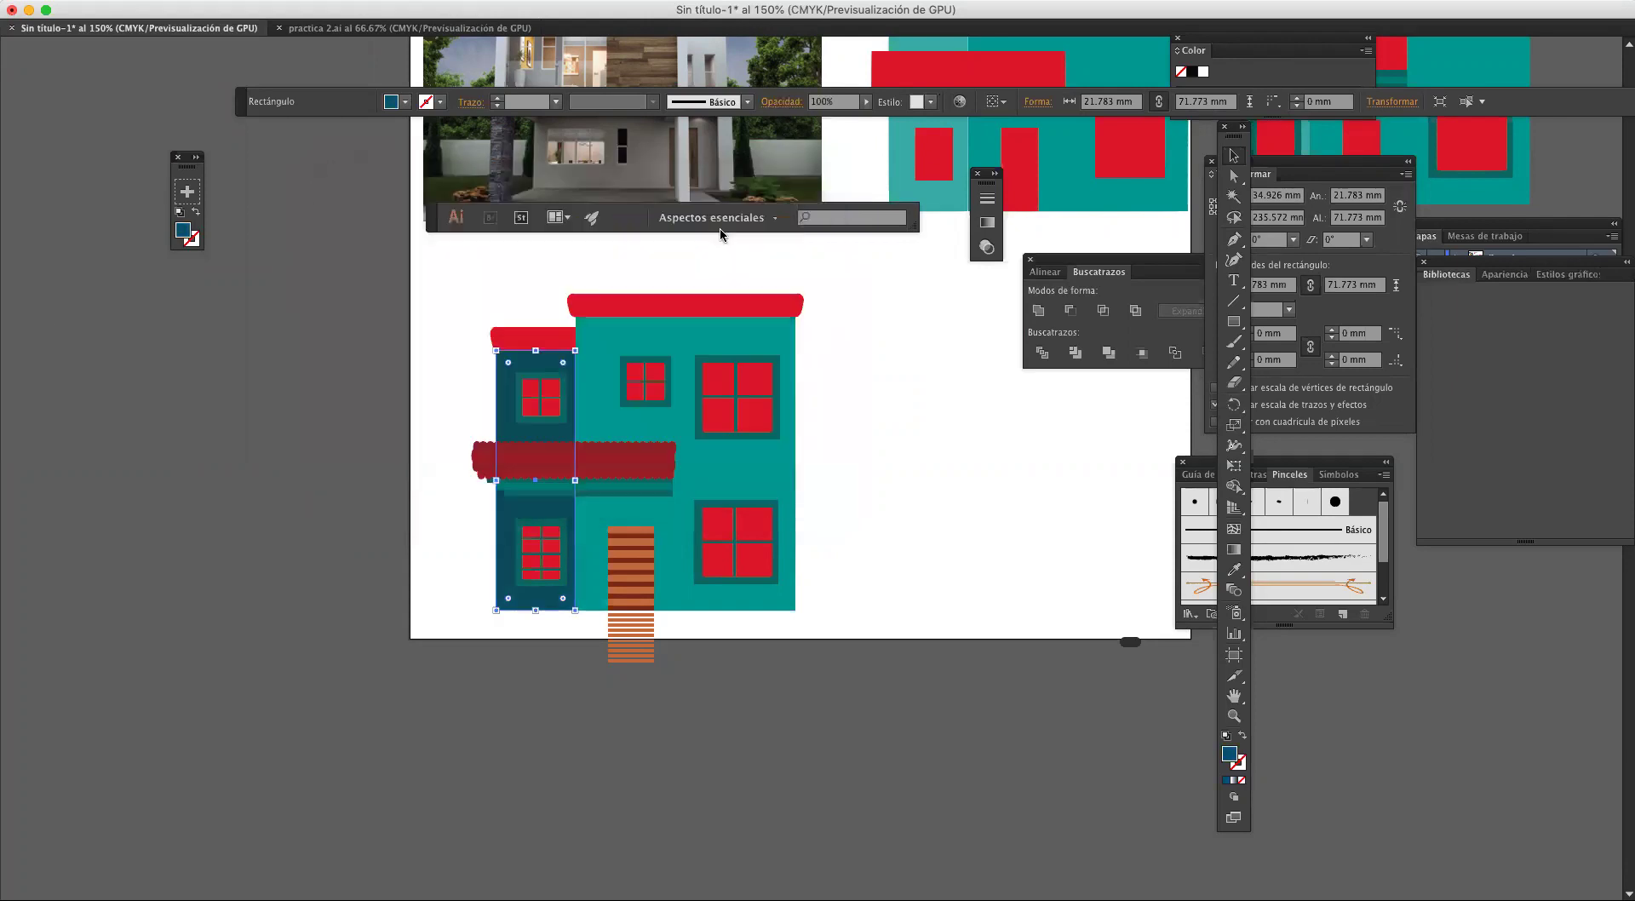
{"action": "left_click", "coordinate": [890, 400]}
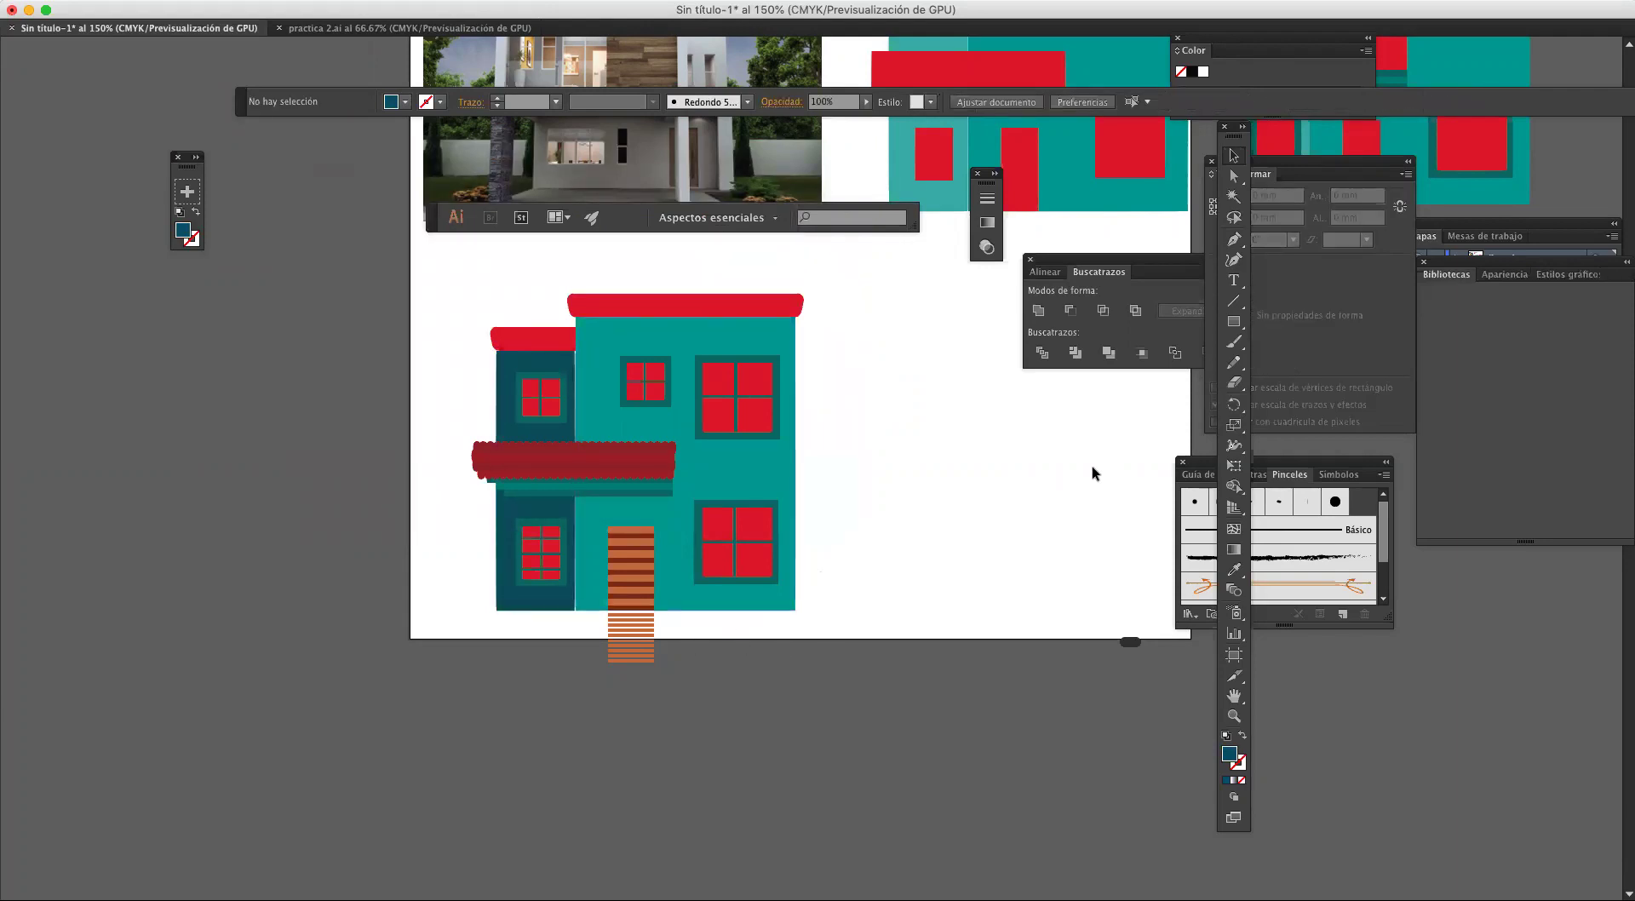
Step: Draw a ground rectangle about 102.5 × 18.2 mm along the base of the house and fill it with green 48AA5D
{"action": "left_click", "coordinate": [1234, 322]}
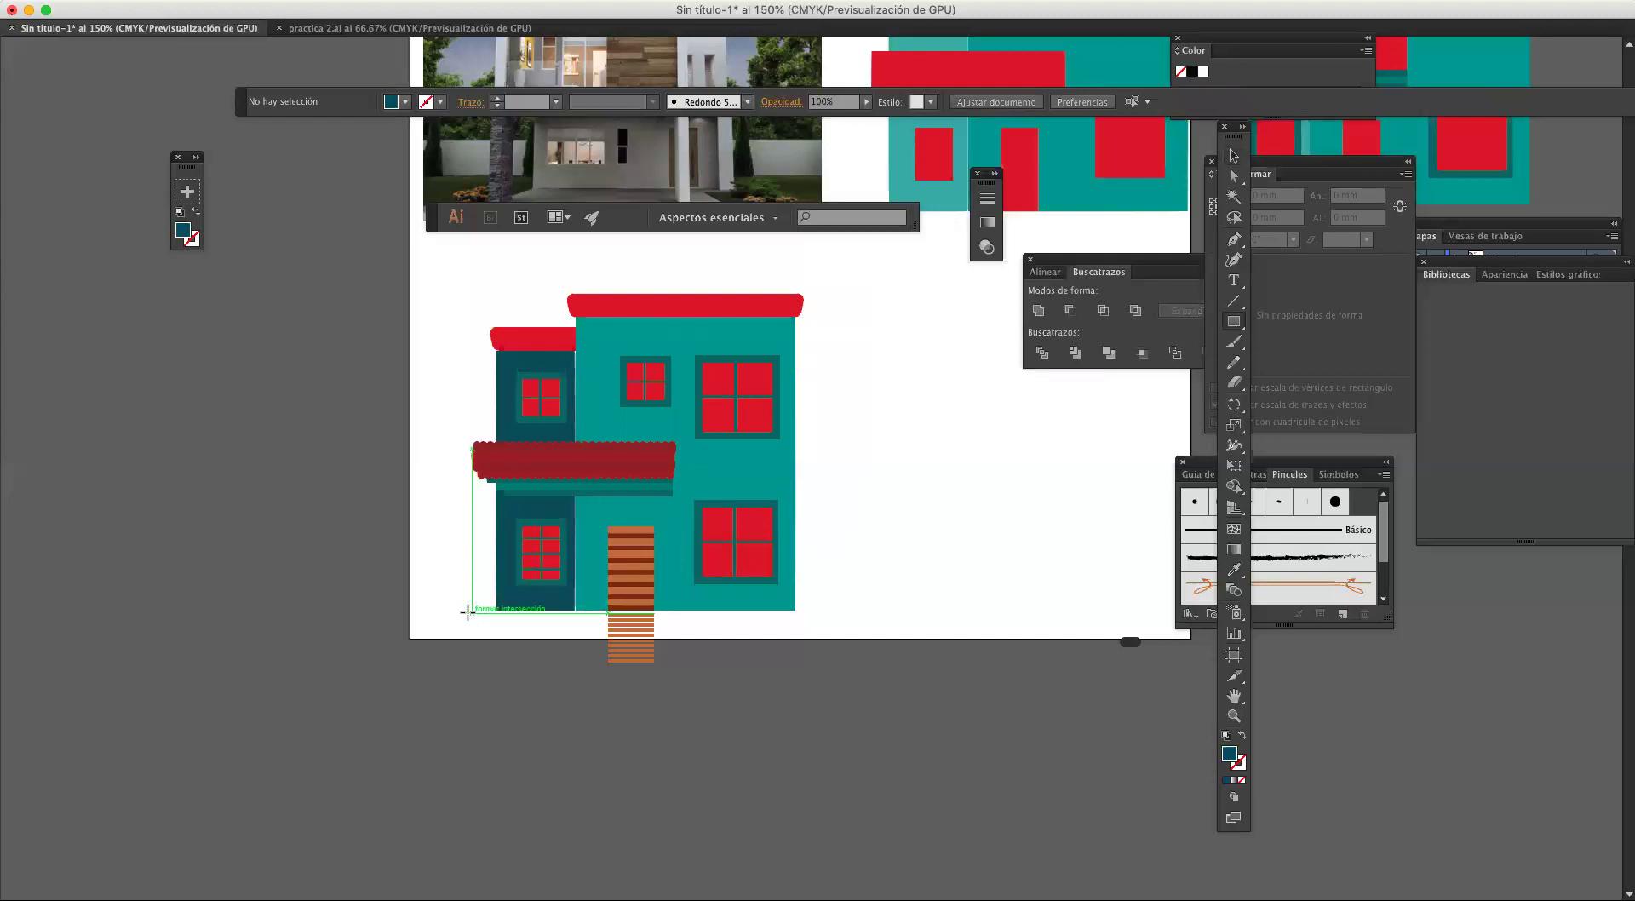
{"action": "left_click_drag", "start_coordinate": [458, 610], "coordinate": [829, 676]}
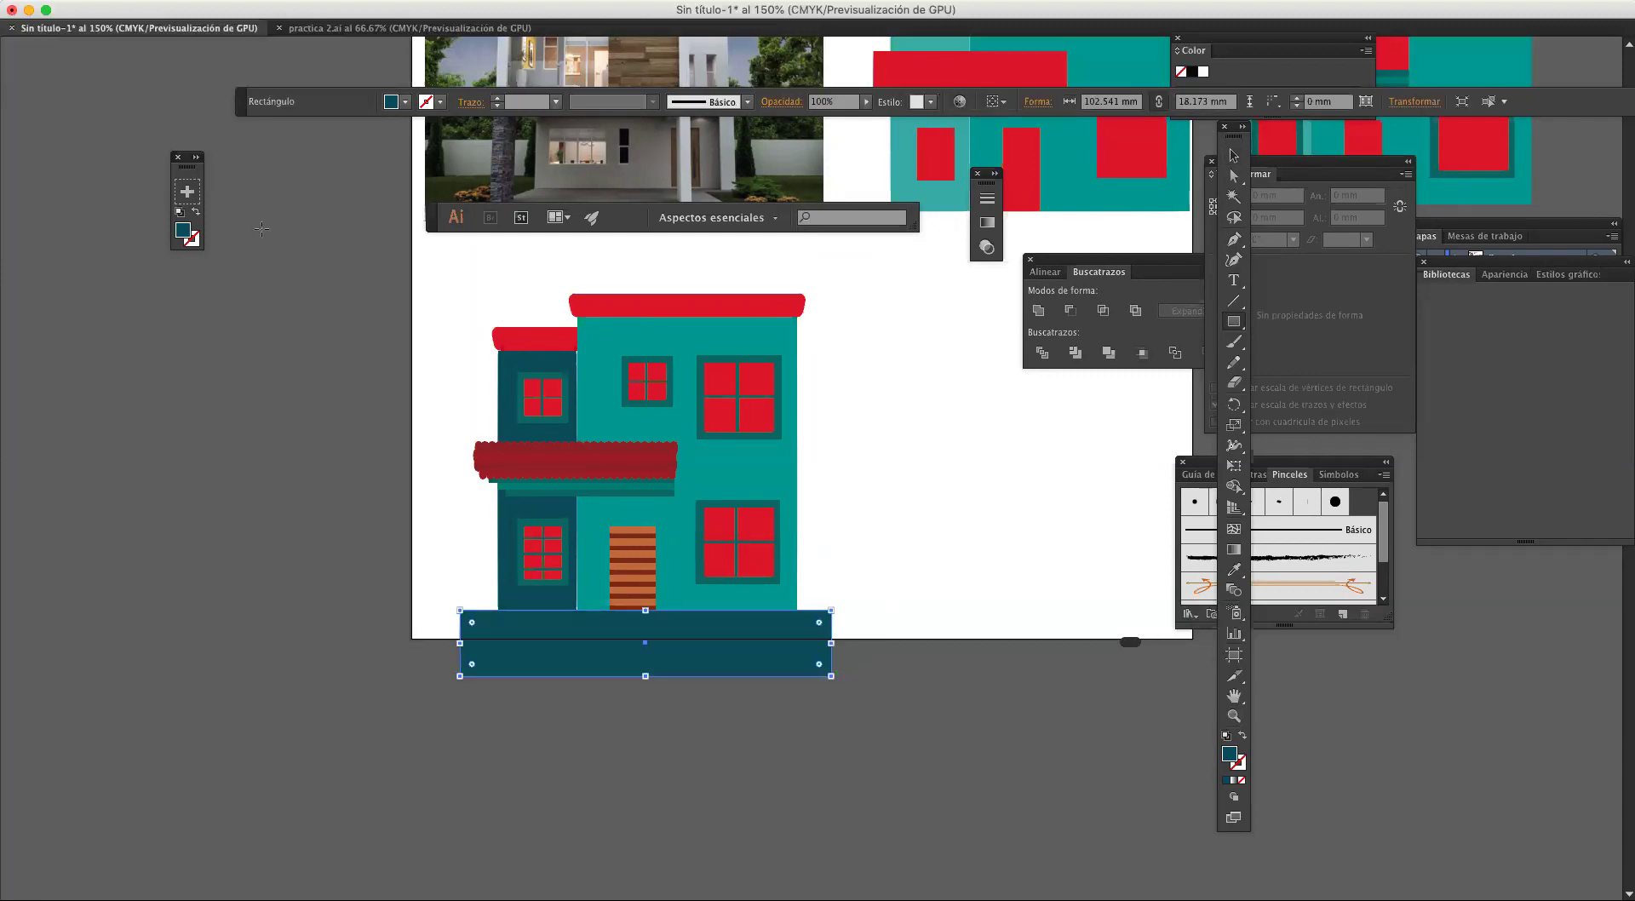
{"action": "double_click", "coordinate": [184, 232]}
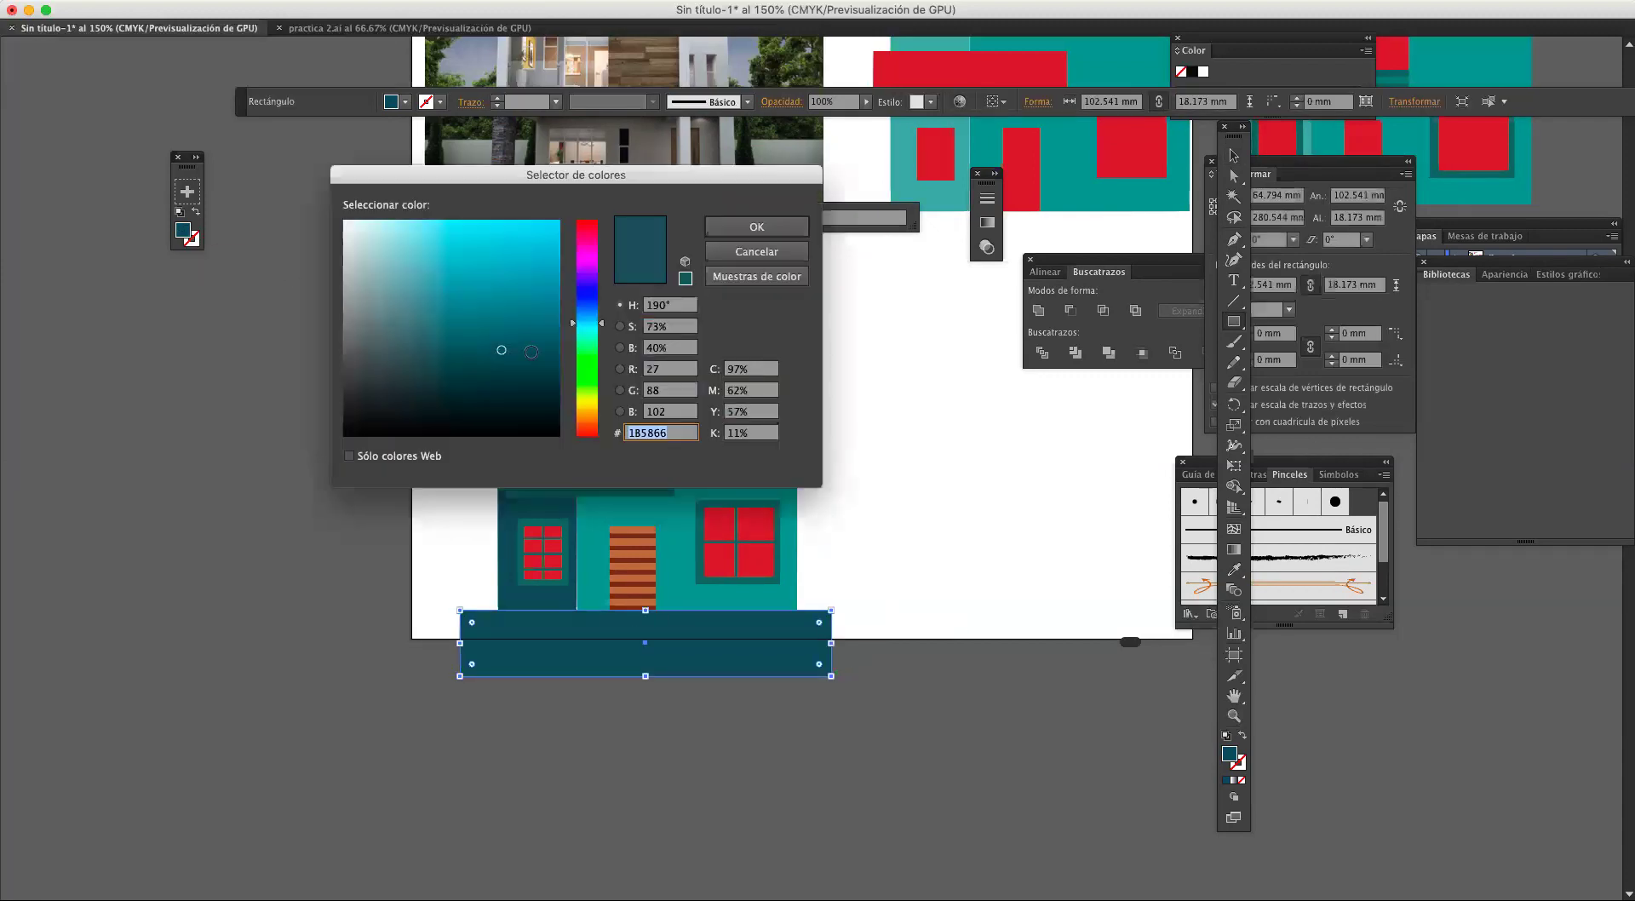
{"action": "left_click", "coordinate": [587, 359]}
{"action": "left_click", "coordinate": [469, 291]}
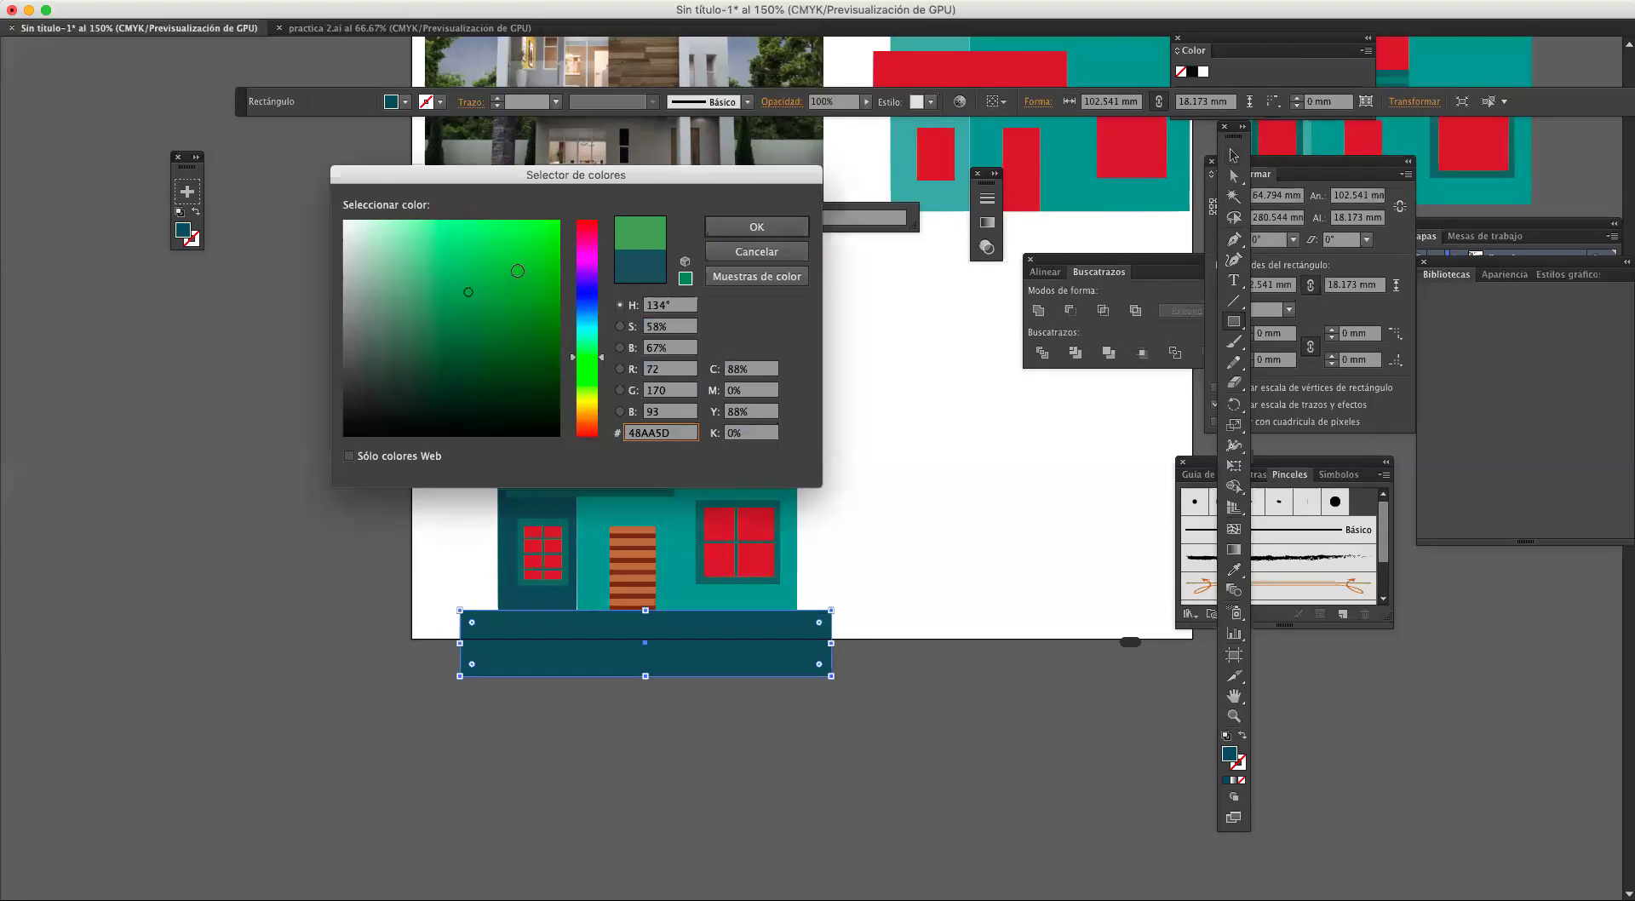
{"action": "left_click", "coordinate": [757, 227]}
{"action": "left_click", "coordinate": [922, 454]}
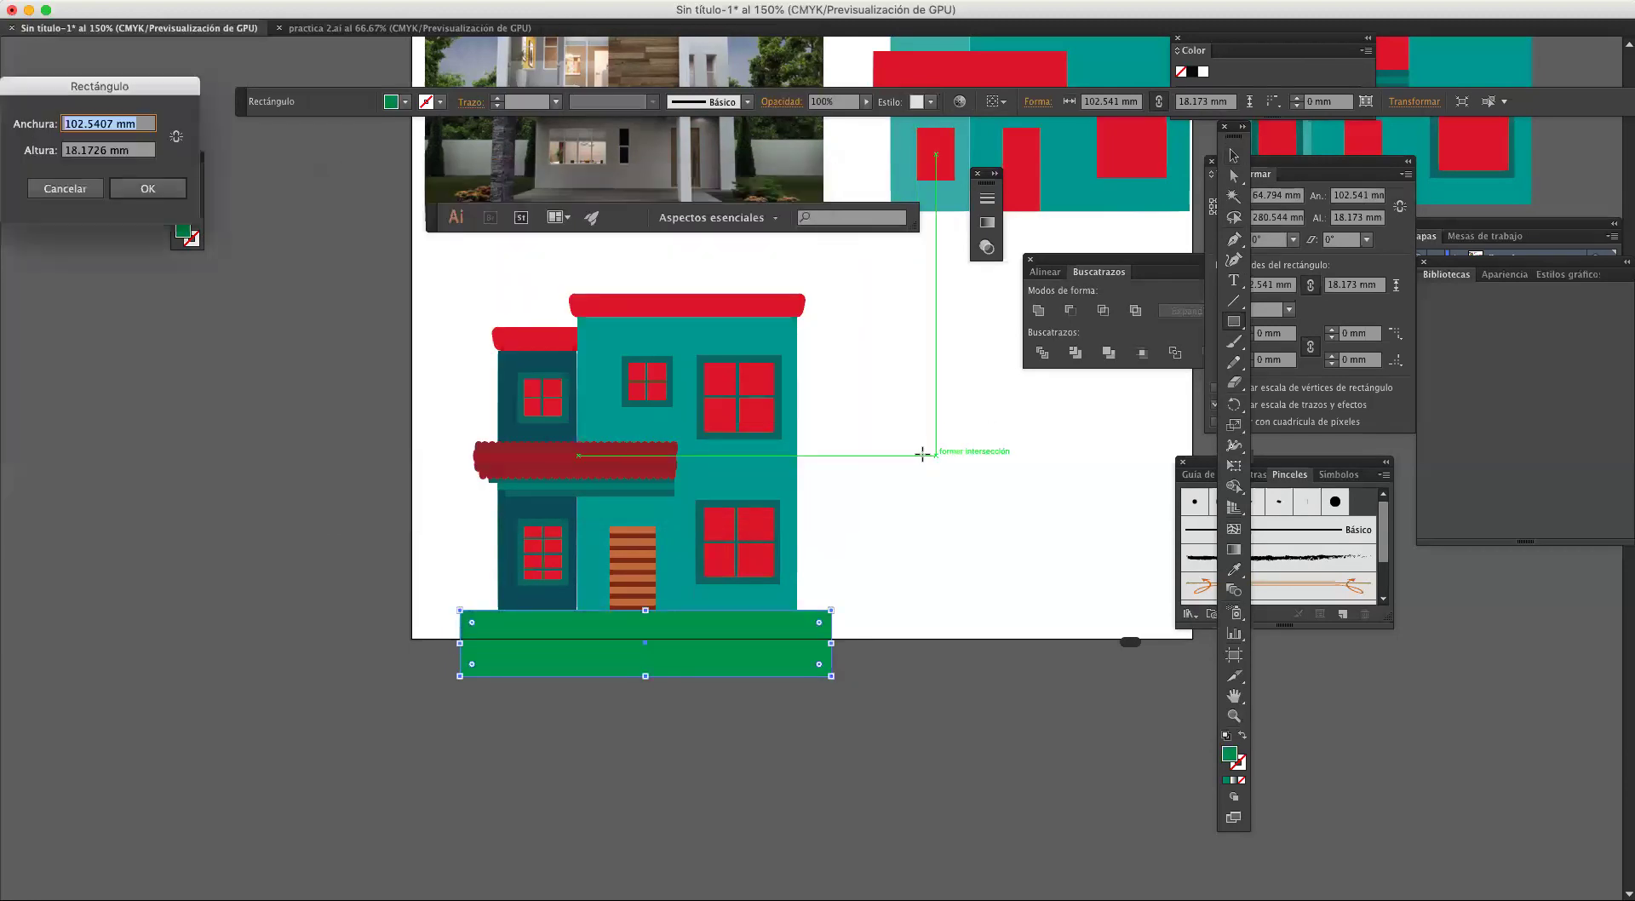
{"action": "key", "text": "Escape"}
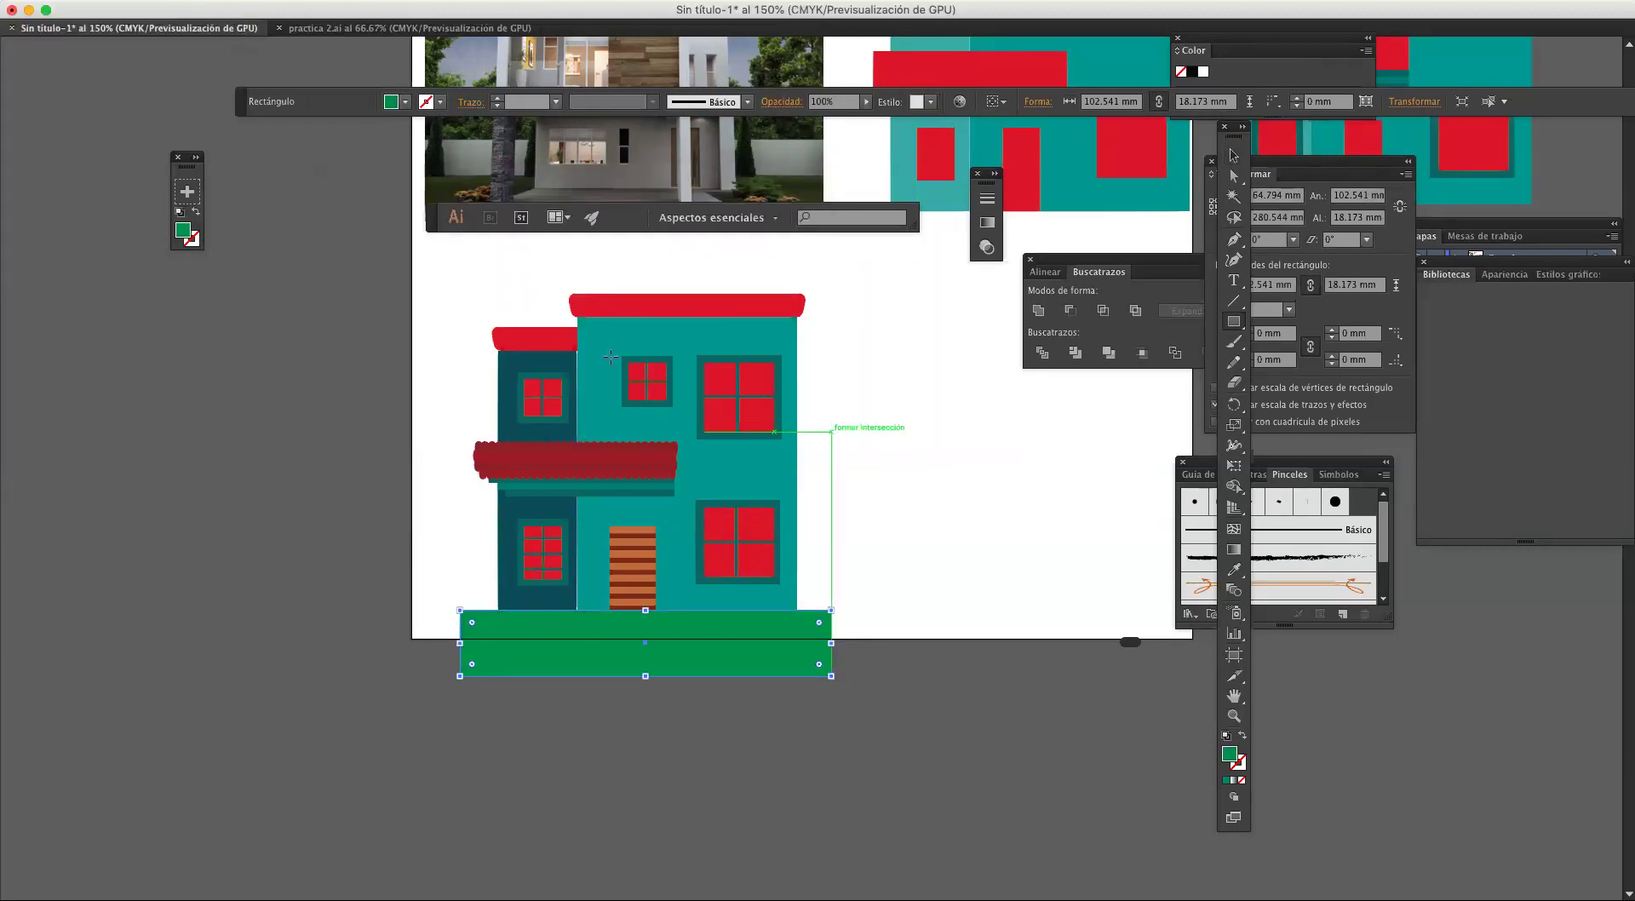
Step: Change the ground rectangle's fill to the lighter green 75EF8C
{"action": "double_click", "coordinate": [189, 236]}
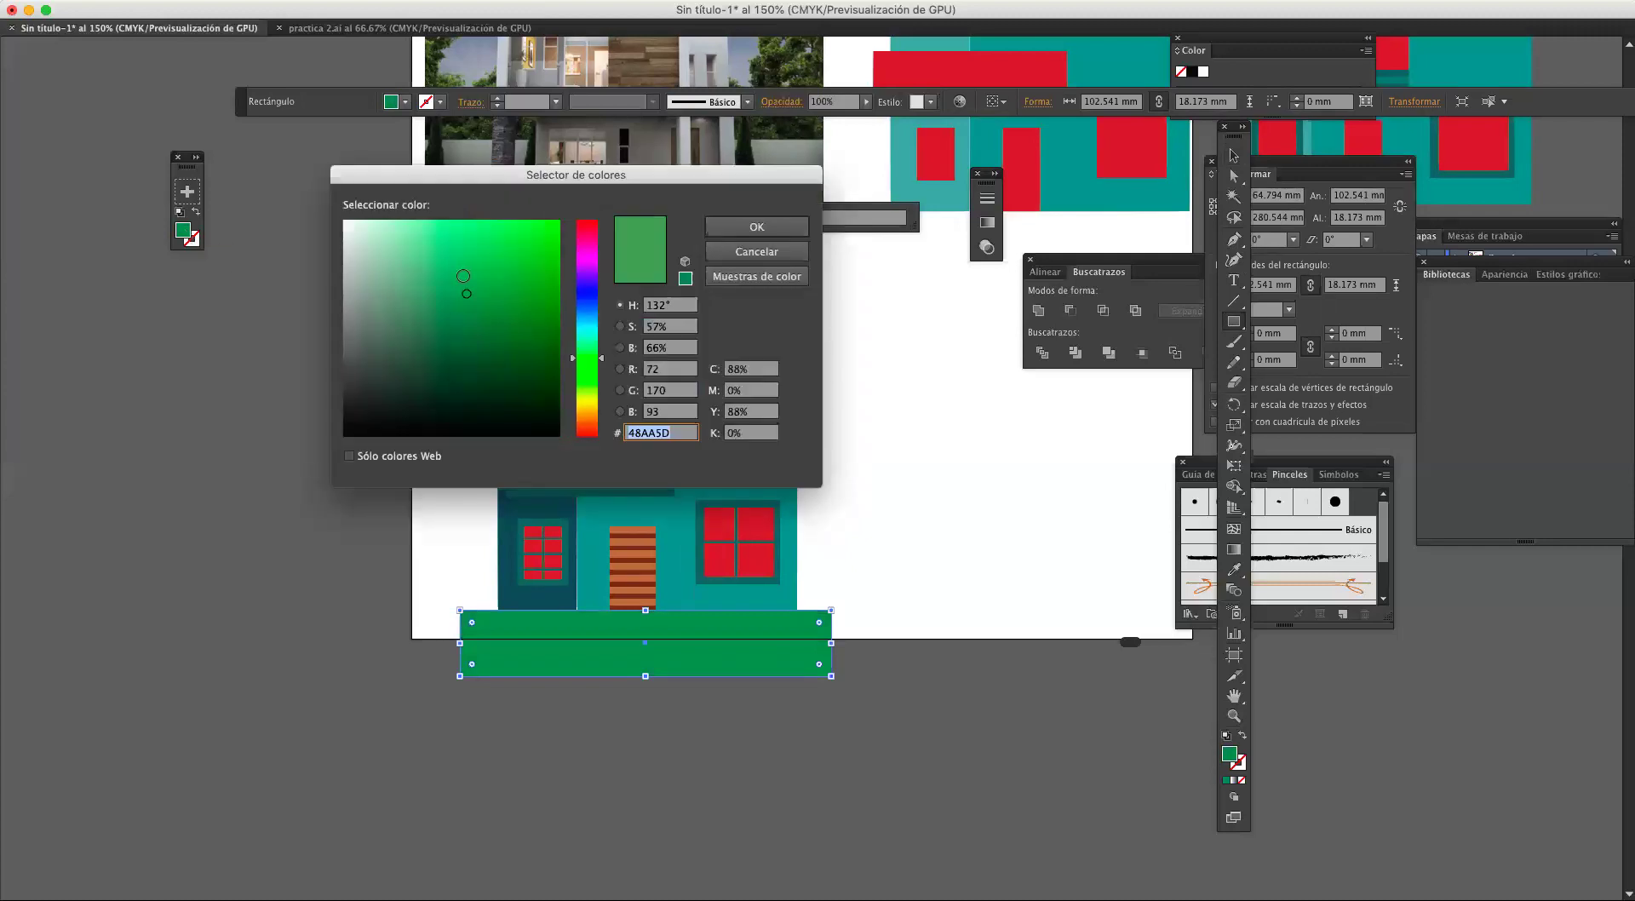
{"action": "left_click_drag", "start_coordinate": [483, 256], "coordinate": [454, 232]}
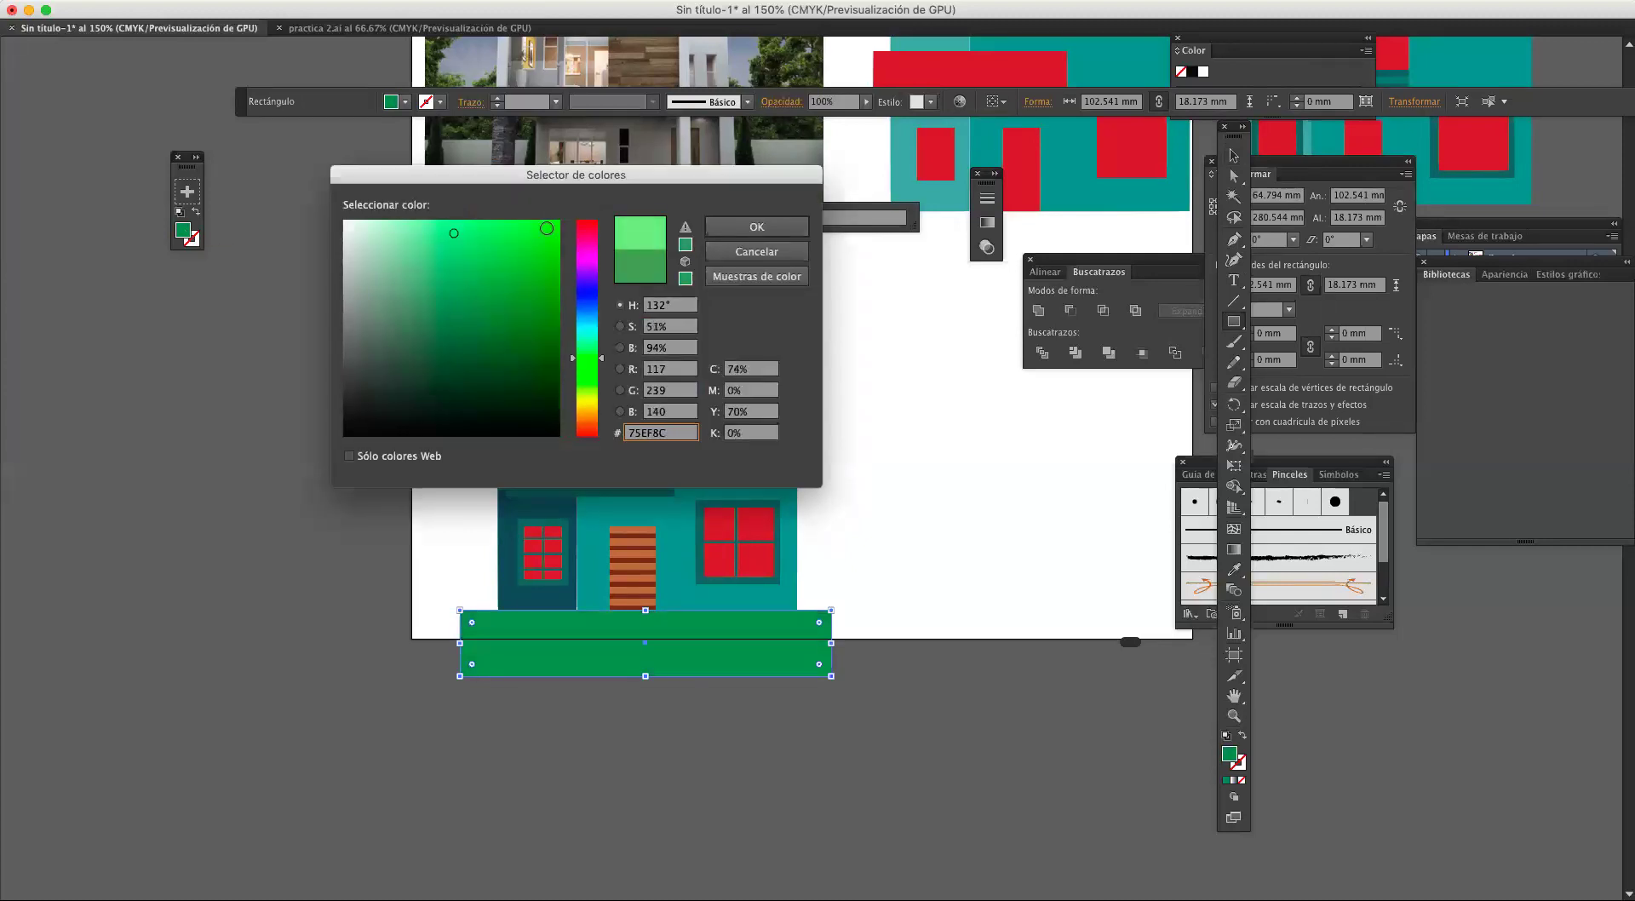
{"action": "left_click", "coordinate": [757, 227]}
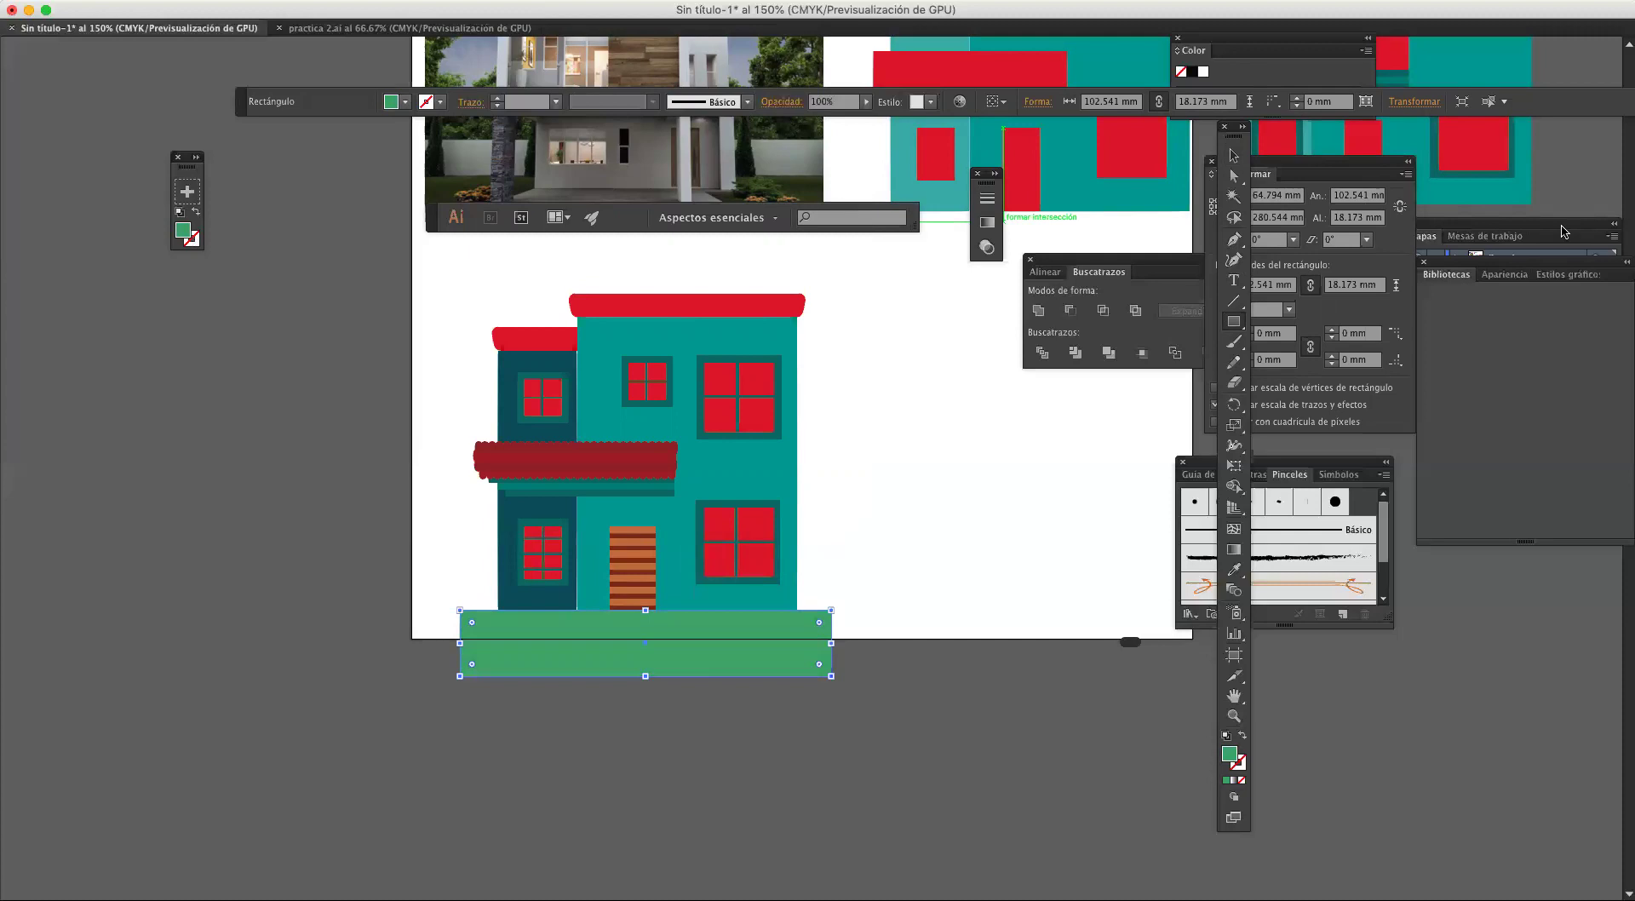
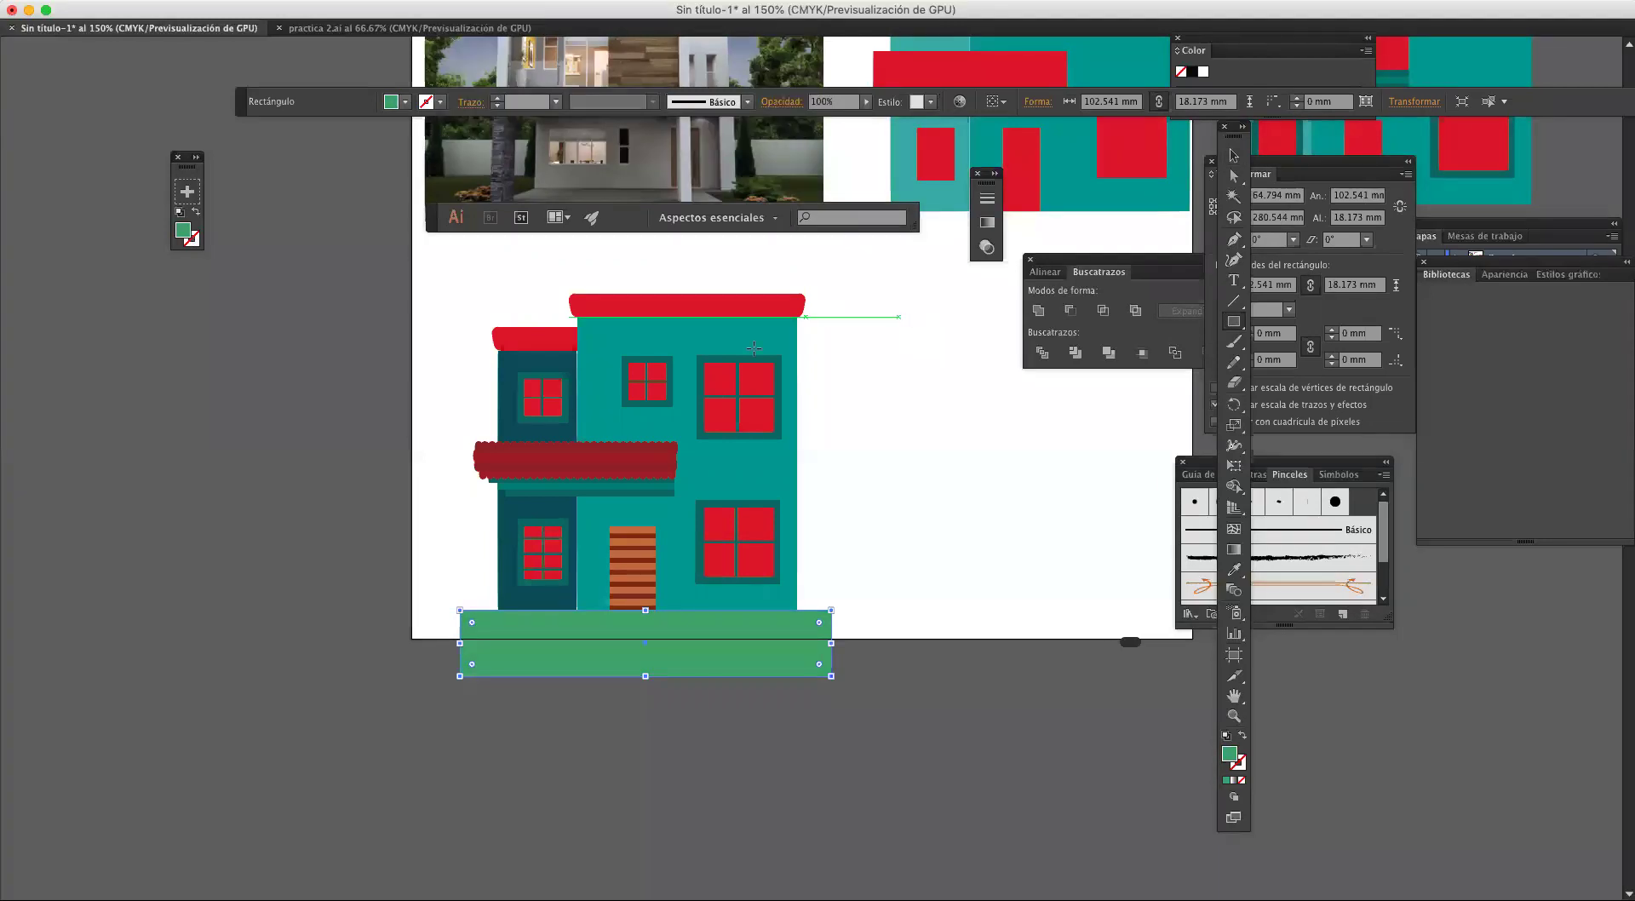
Step: Send the ground rectangle to the back, behind the house and the slatted door, and deselect it
{"action": "left_click", "coordinate": [1236, 157]}
{"action": "left_click_drag", "start_coordinate": [743, 667], "coordinate": [743, 667]}
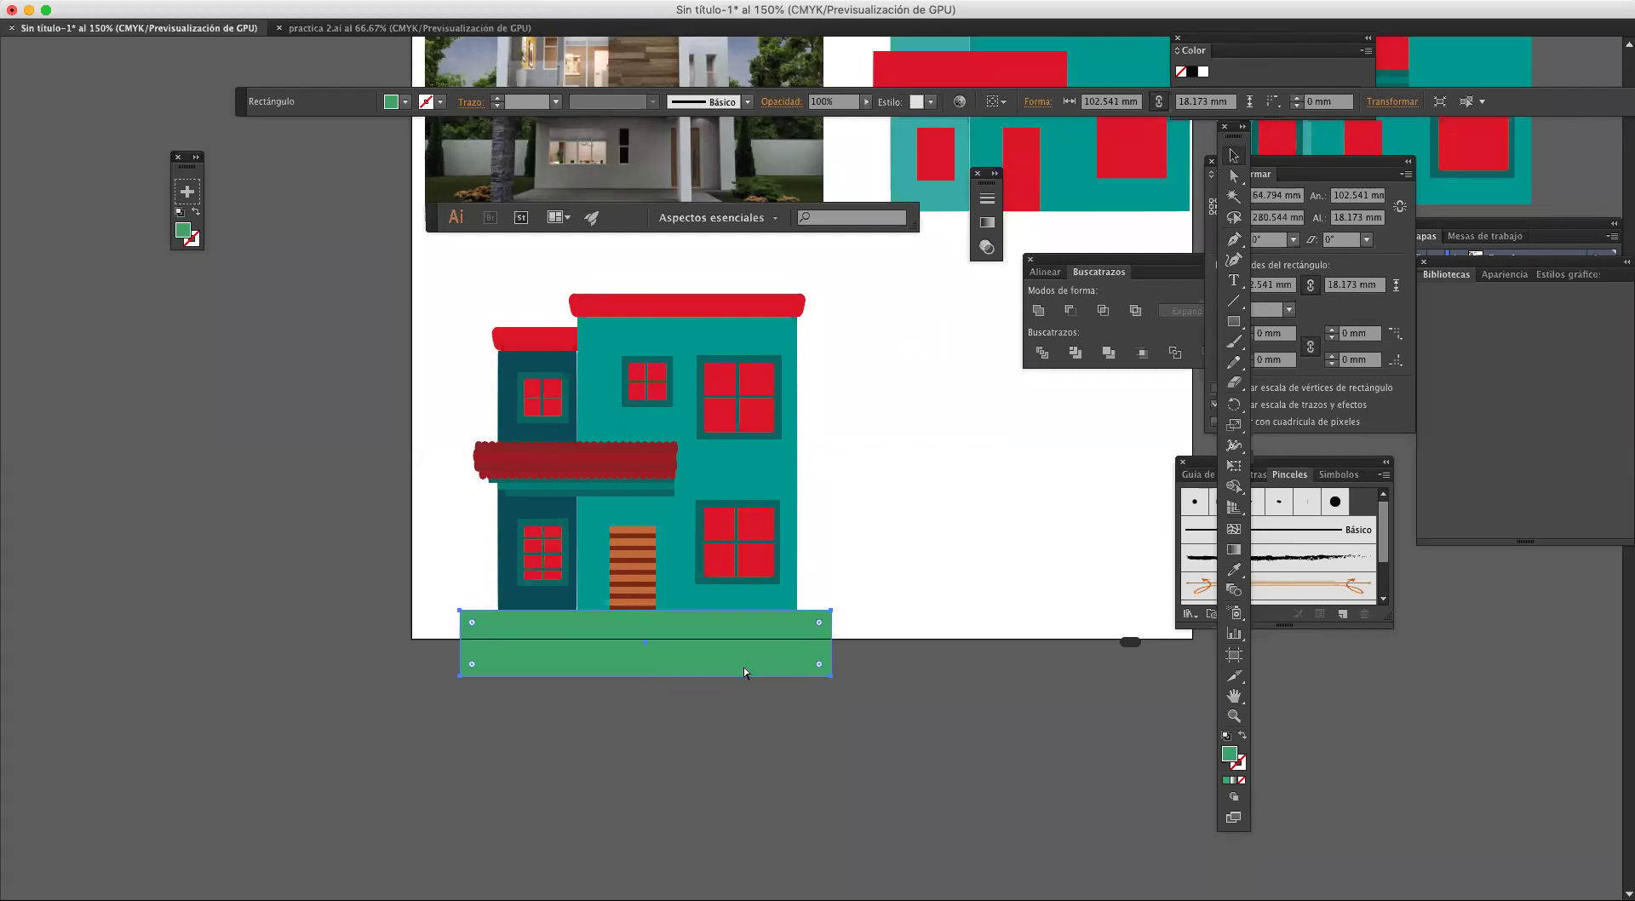
{"action": "right_click", "coordinate": [745, 670]}
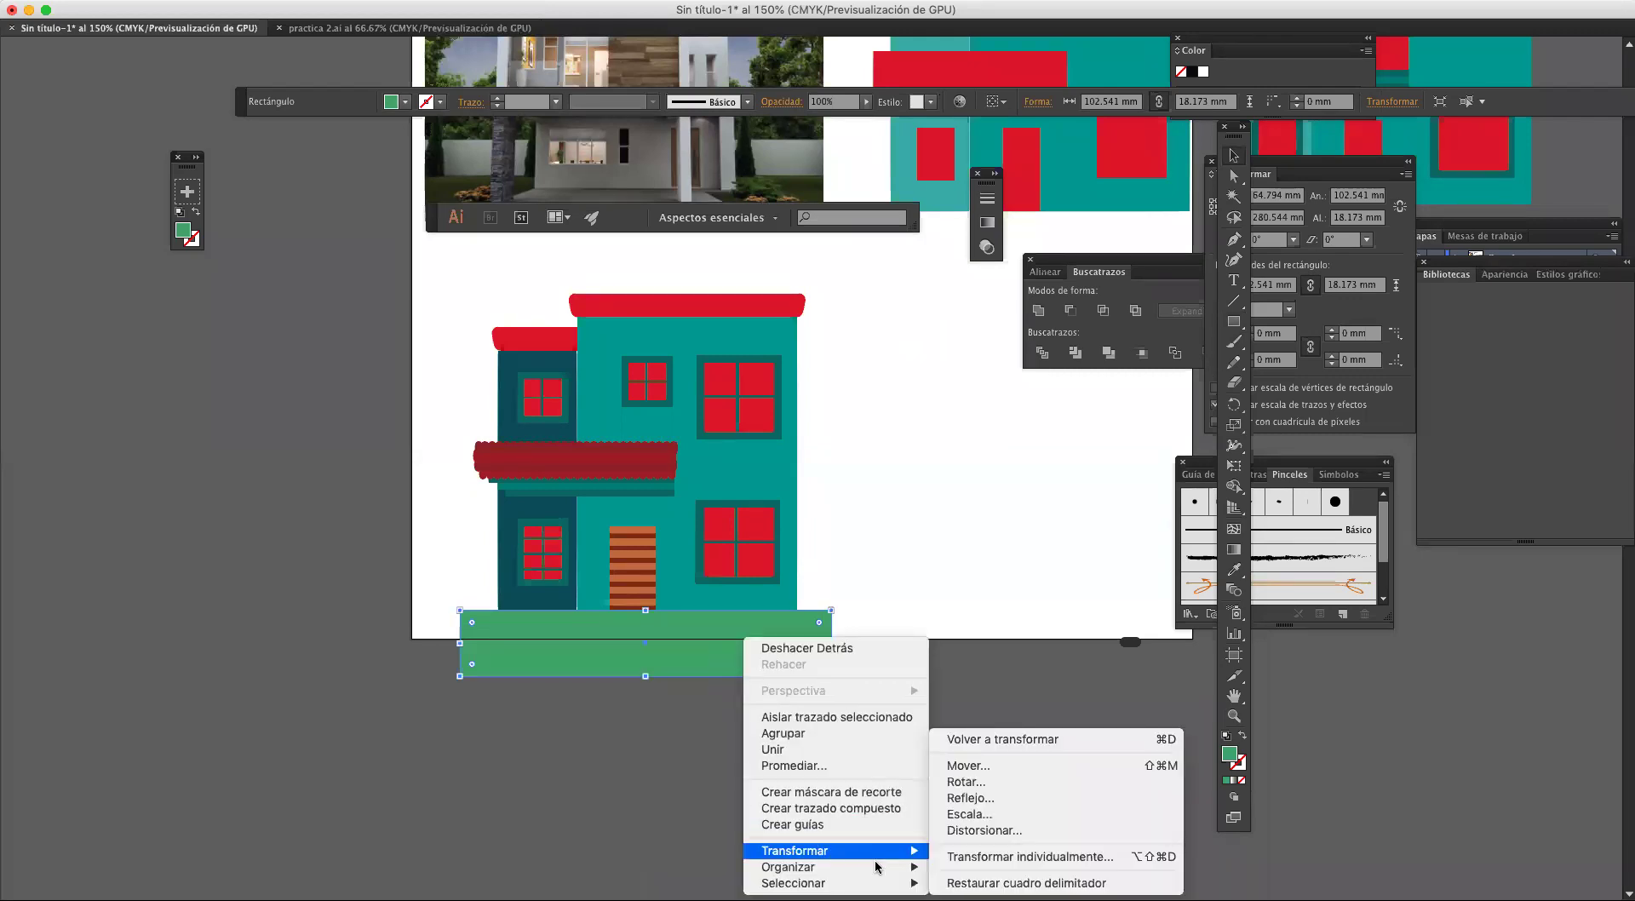
{"action": "mouse_move", "coordinate": [876, 865]}
{"action": "left_click", "coordinate": [980, 859]}
{"action": "left_click", "coordinate": [975, 796]}
{"action": "left_click_drag", "start_coordinate": [719, 705], "coordinate": [914, 694]}
{"action": "left_click", "coordinate": [971, 693]}
{"action": "left_click", "coordinate": [978, 758]}
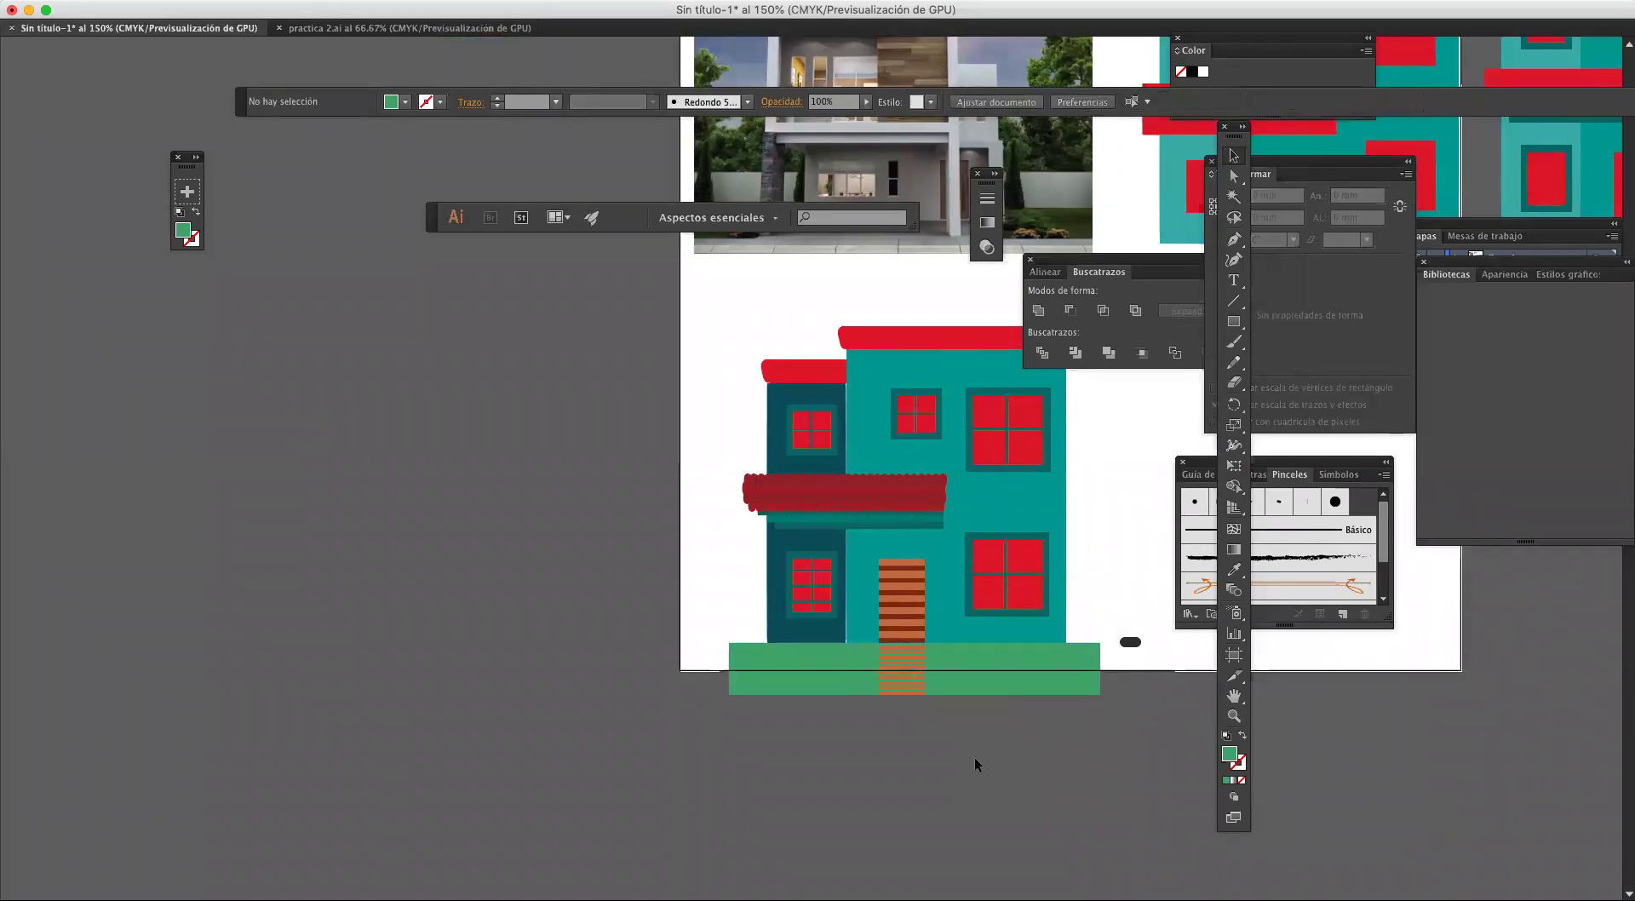
Step: Compare the drawn facade with the two reference house photos, checking the canopy and remaining facade details
{"action": "left_click_drag", "start_coordinate": [906, 574], "coordinate": [901, 578]}
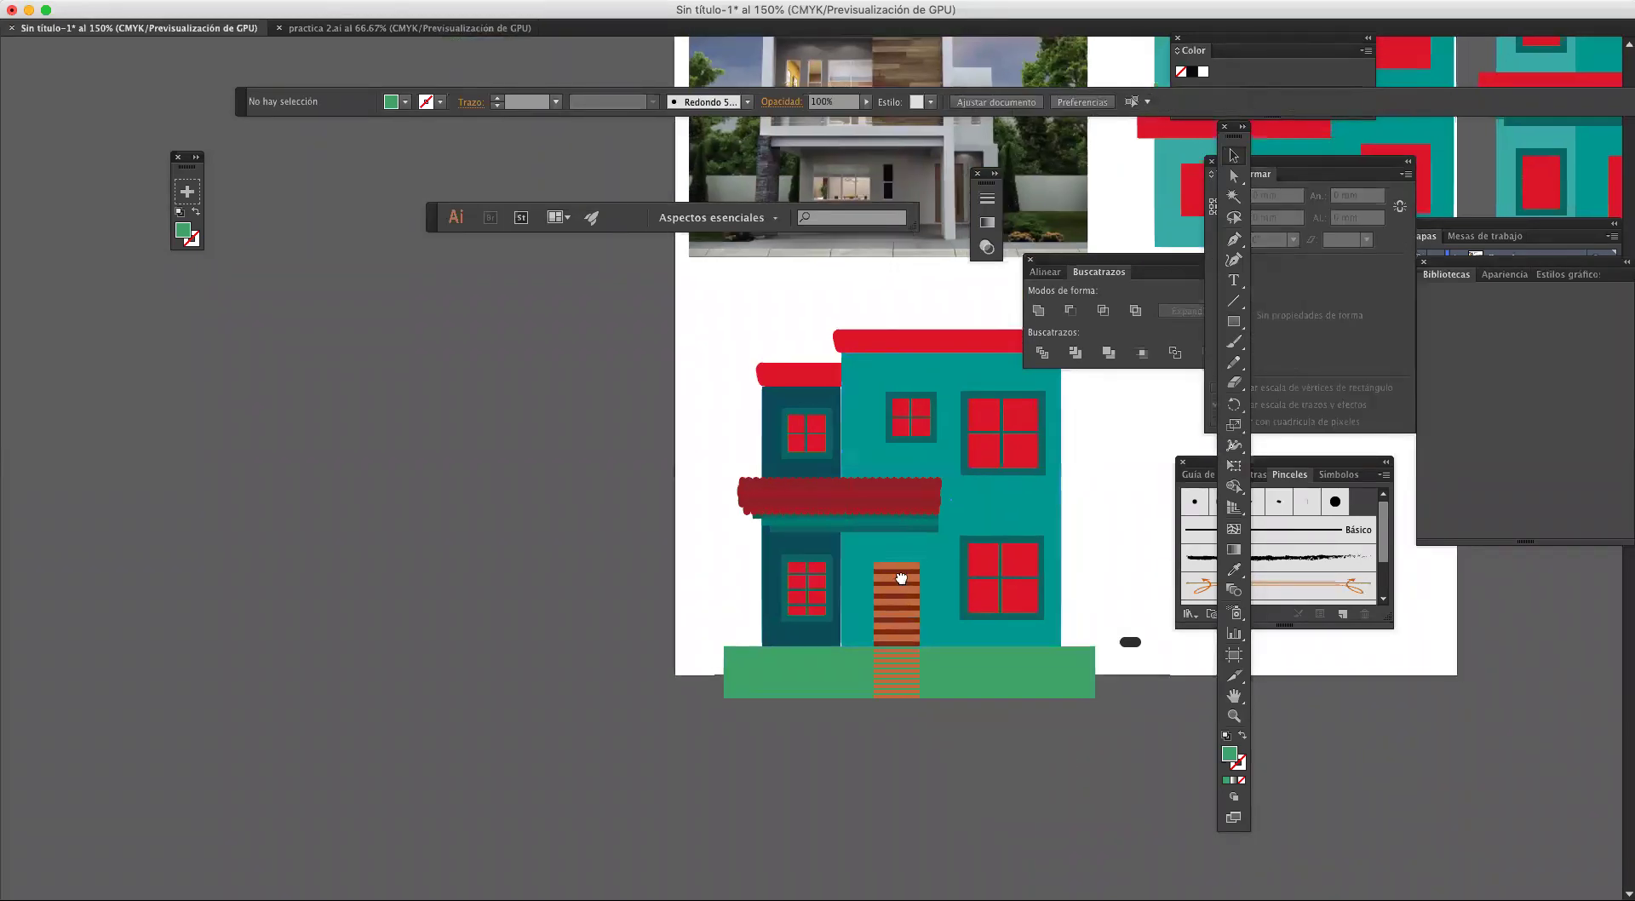
{"action": "scroll", "coordinate": [902, 578], "scroll_direction": "up", "scroll_amount": 10}
{"action": "scroll", "coordinate": [901, 578], "scroll_direction": "right", "scroll_amount": 5}
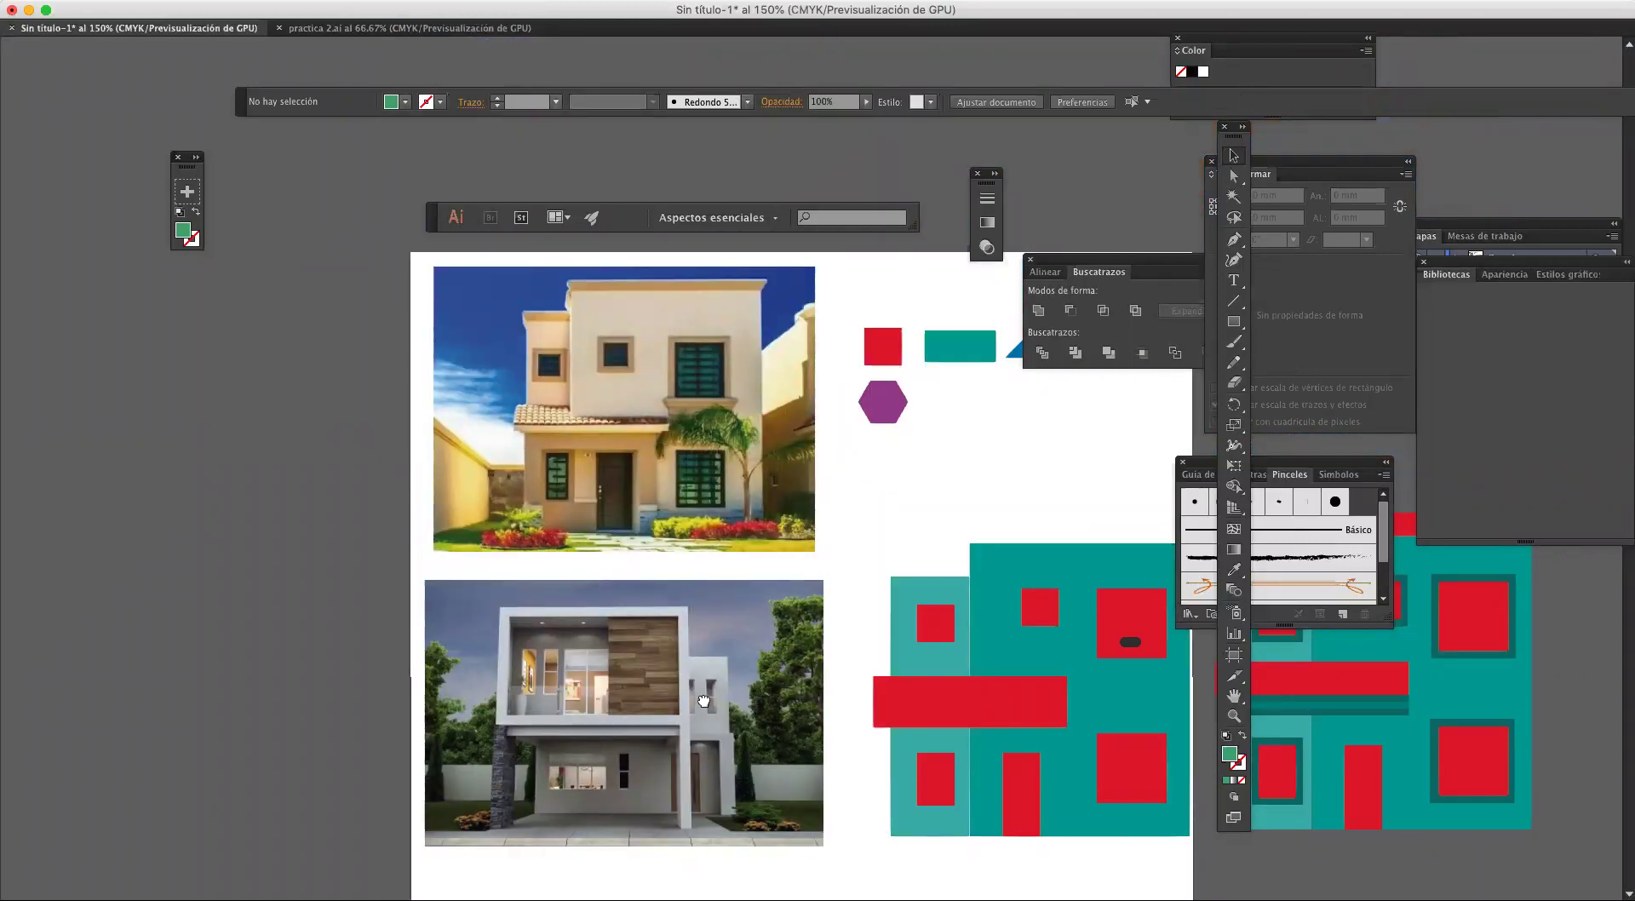
{"action": "left_click_drag", "start_coordinate": [703, 701], "coordinate": [705, 698]}
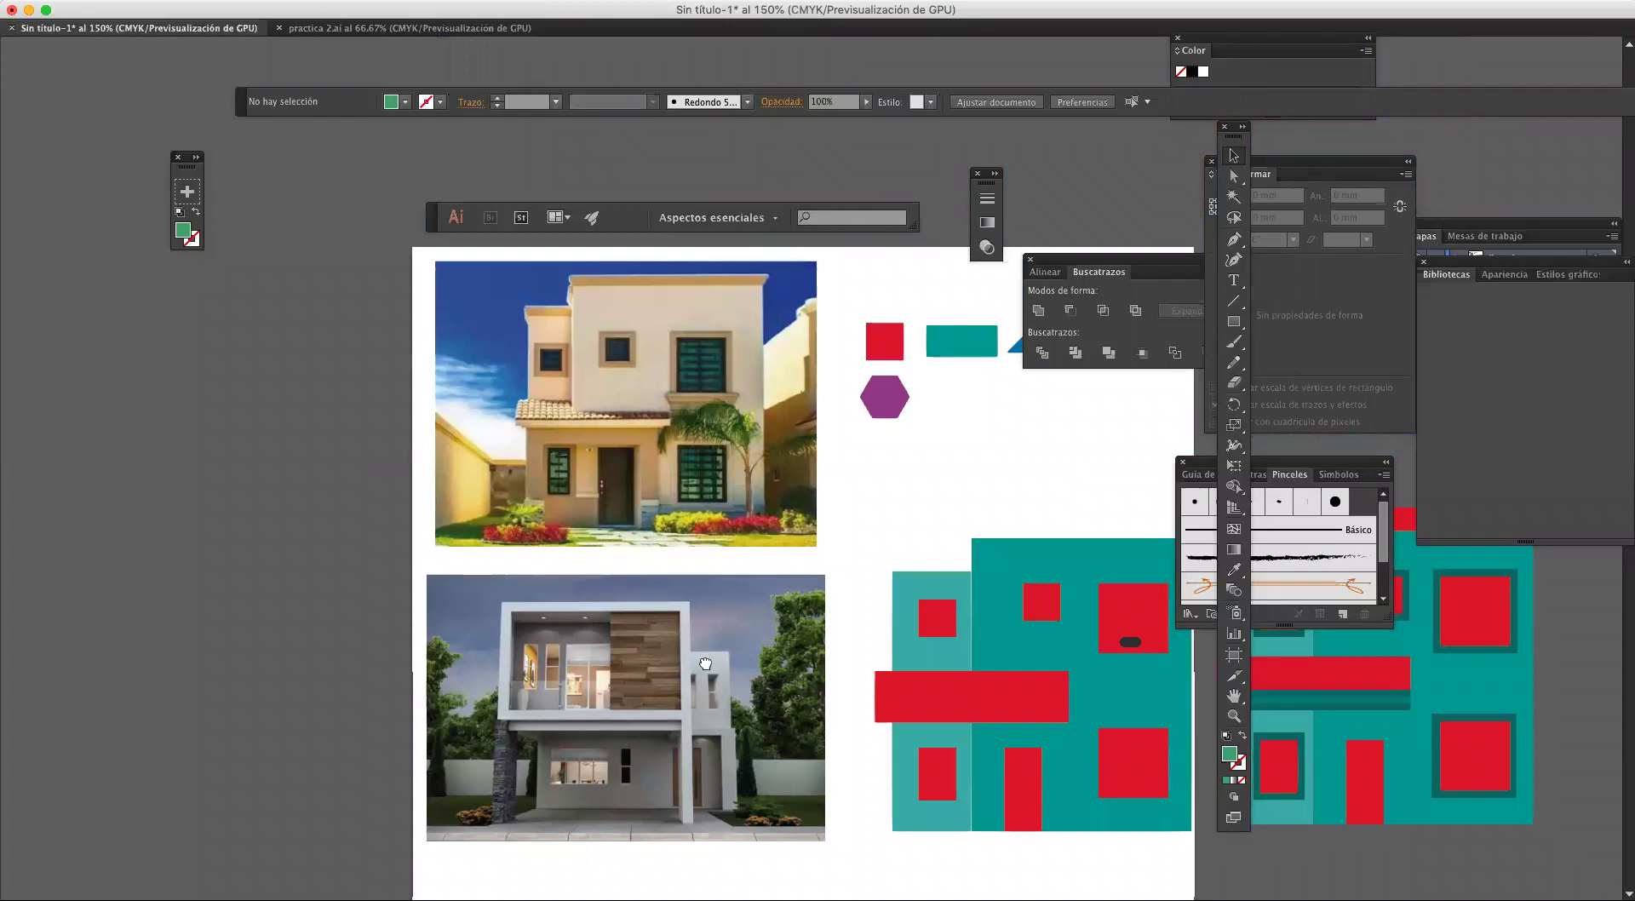
{"action": "scroll", "coordinate": [711, 631], "scroll_direction": "down", "scroll_amount": 7}
{"action": "scroll", "coordinate": [711, 630], "scroll_direction": "left", "scroll_amount": 1}
{"action": "scroll", "coordinate": [738, 481], "scroll_direction": "down", "scroll_amount": 4}
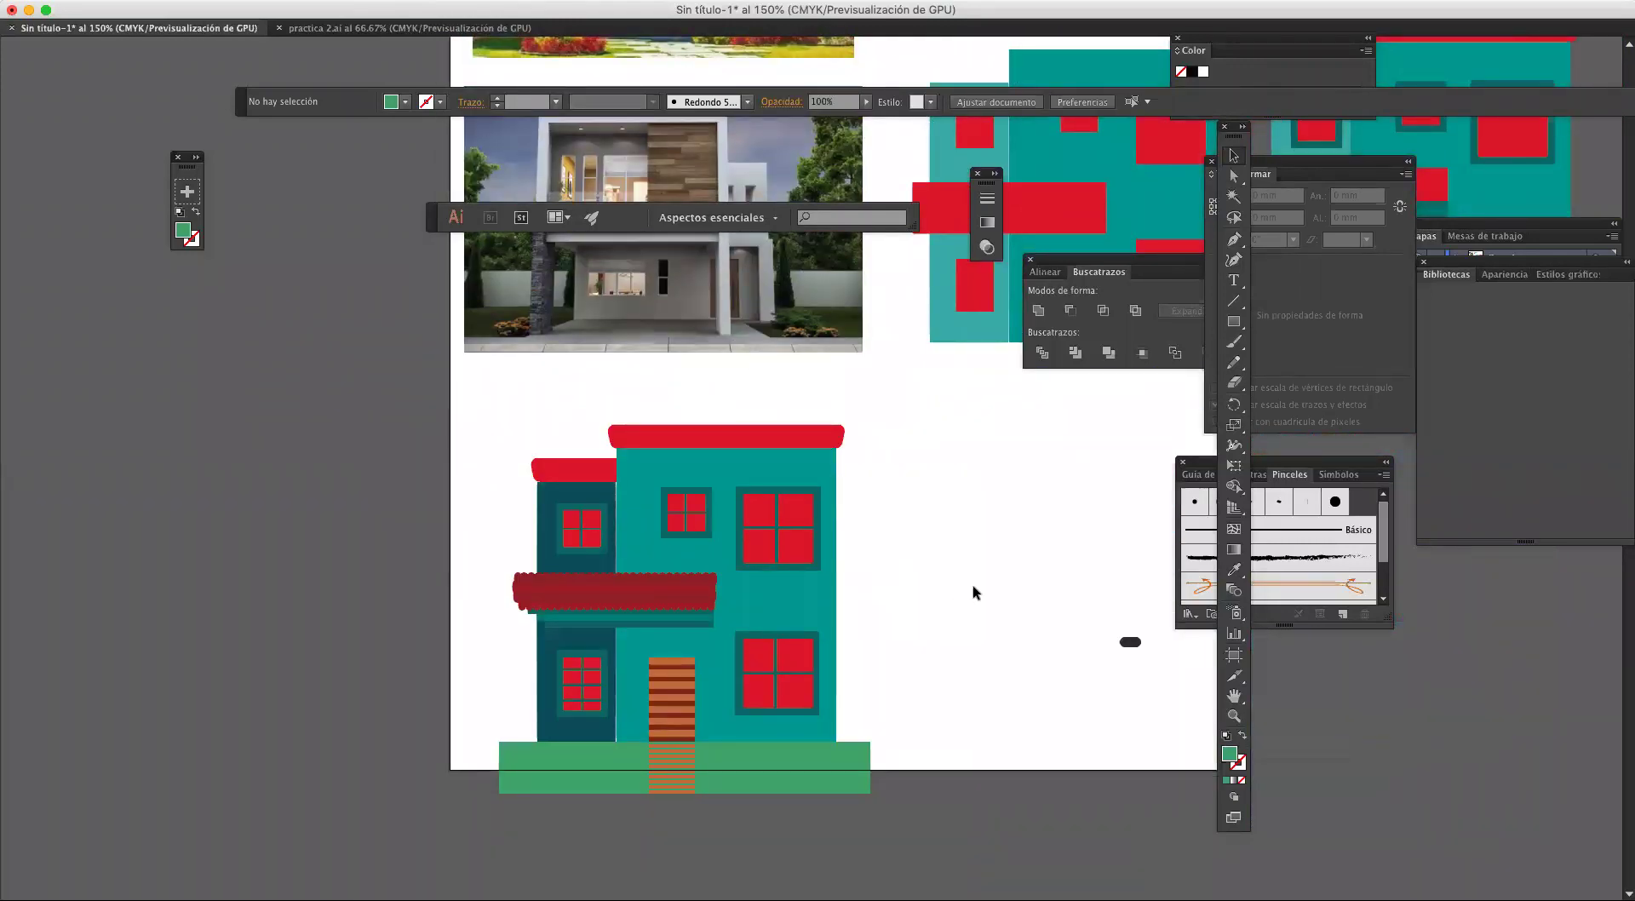
{"action": "scroll", "coordinate": [642, 626], "scroll_direction": "up", "scroll_amount": 1}
Step: Duplicate the three stepped bars under the canopy into the empty space beside the house's right wall
{"action": "left_click", "coordinate": [641, 620]}
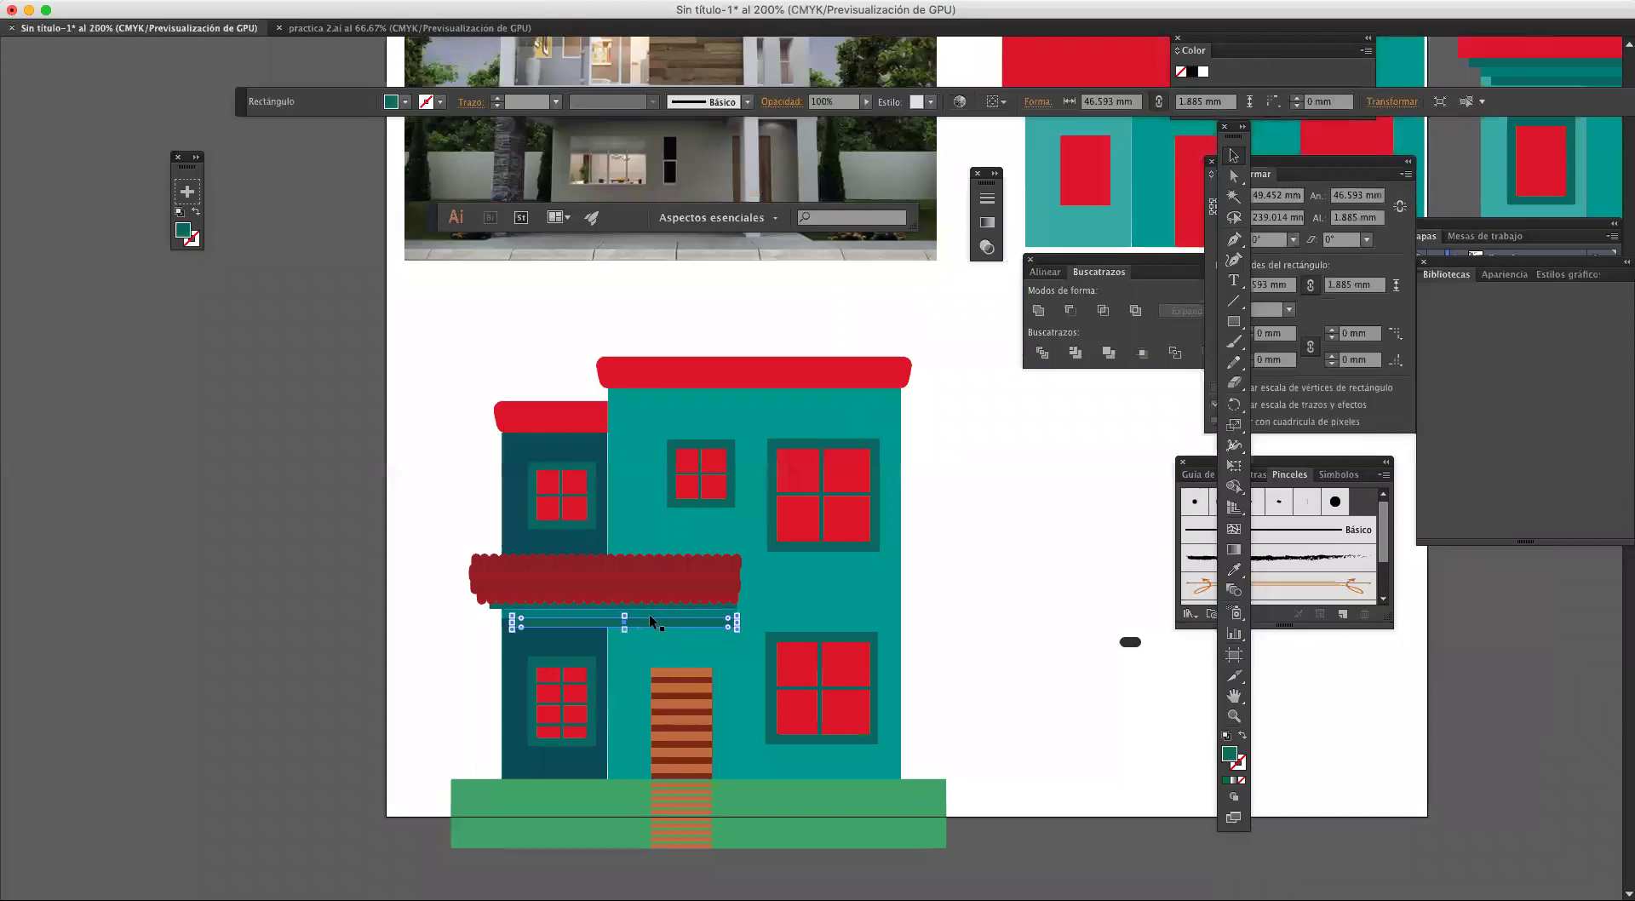
{"action": "left_click", "coordinate": [661, 605]}
{"action": "scroll", "coordinate": [501, 611], "scroll_direction": "up", "scroll_amount": 1}
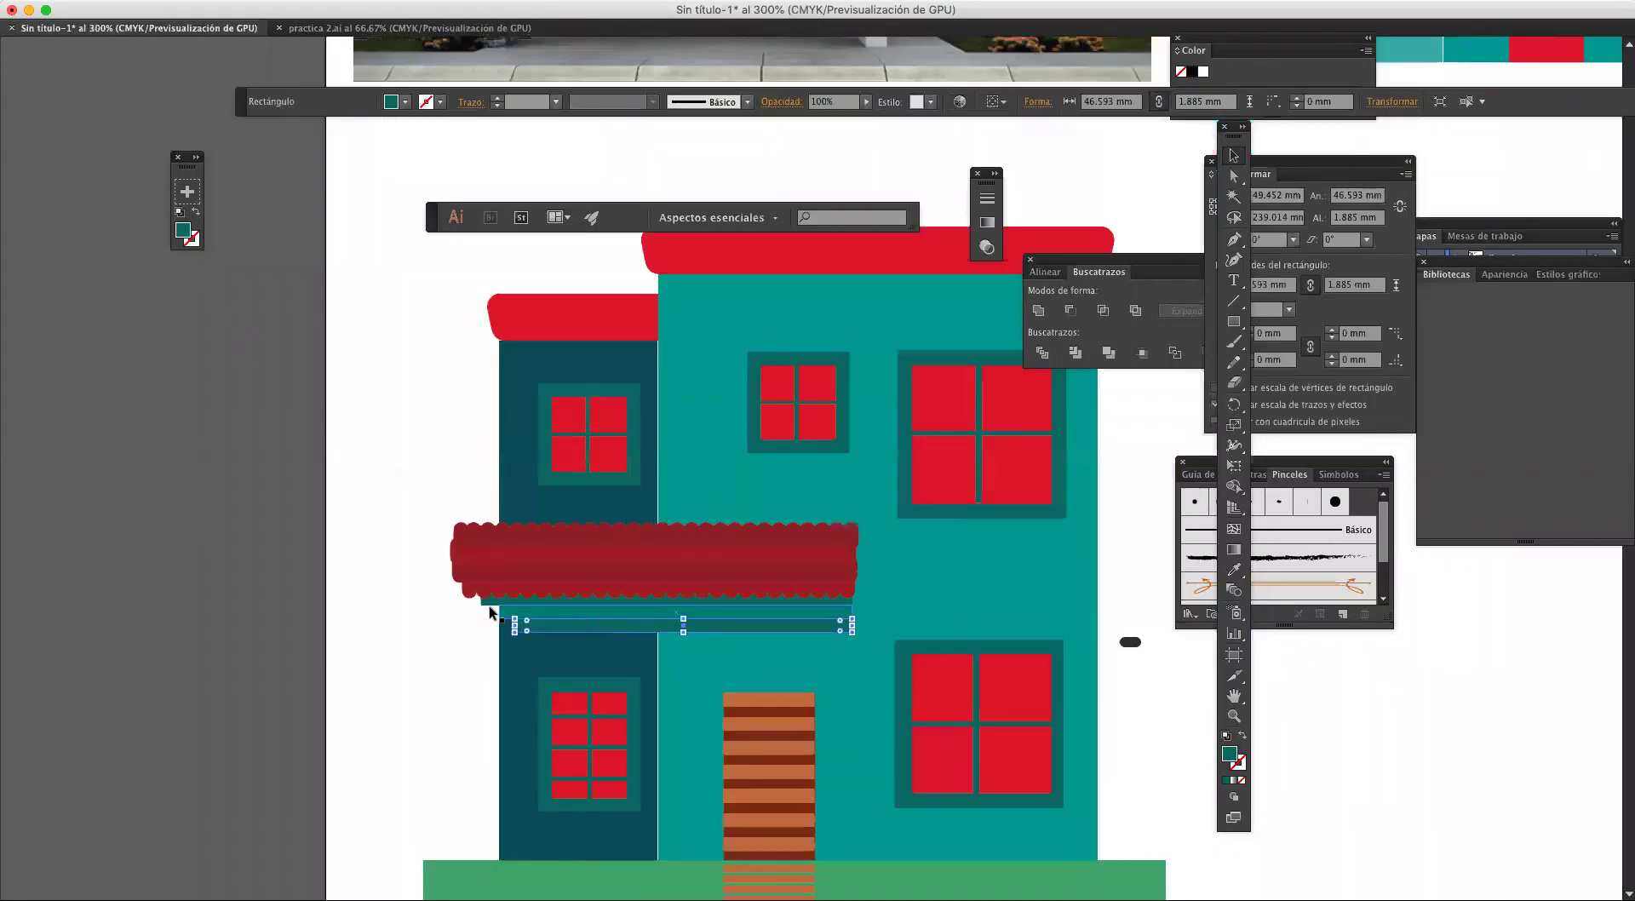
{"action": "left_click", "coordinate": [493, 607], "text": "shift"}
{"action": "left_click", "coordinate": [526, 611], "text": "shift"}
{"action": "left_click_drag", "start_coordinate": [543, 612], "coordinate": [1207, 516]}
{"action": "scroll", "coordinate": [960, 528], "scroll_direction": "right", "scroll_amount": 5}
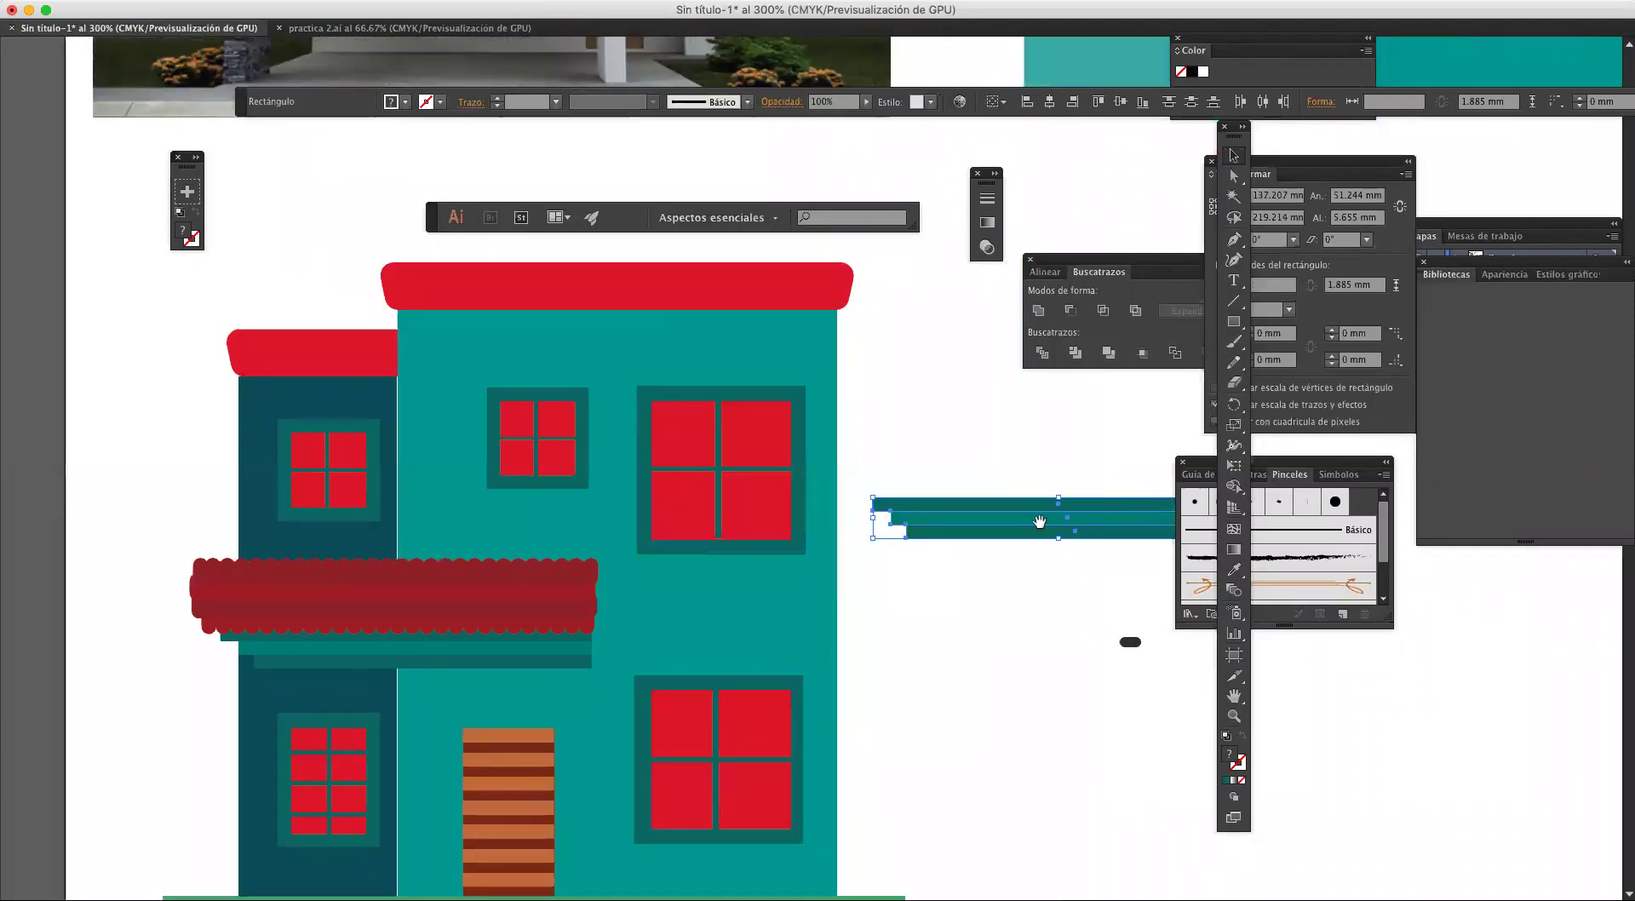
{"action": "scroll", "coordinate": [856, 552], "scroll_direction": "right", "scroll_amount": 5}
{"action": "left_click", "coordinate": [945, 583]}
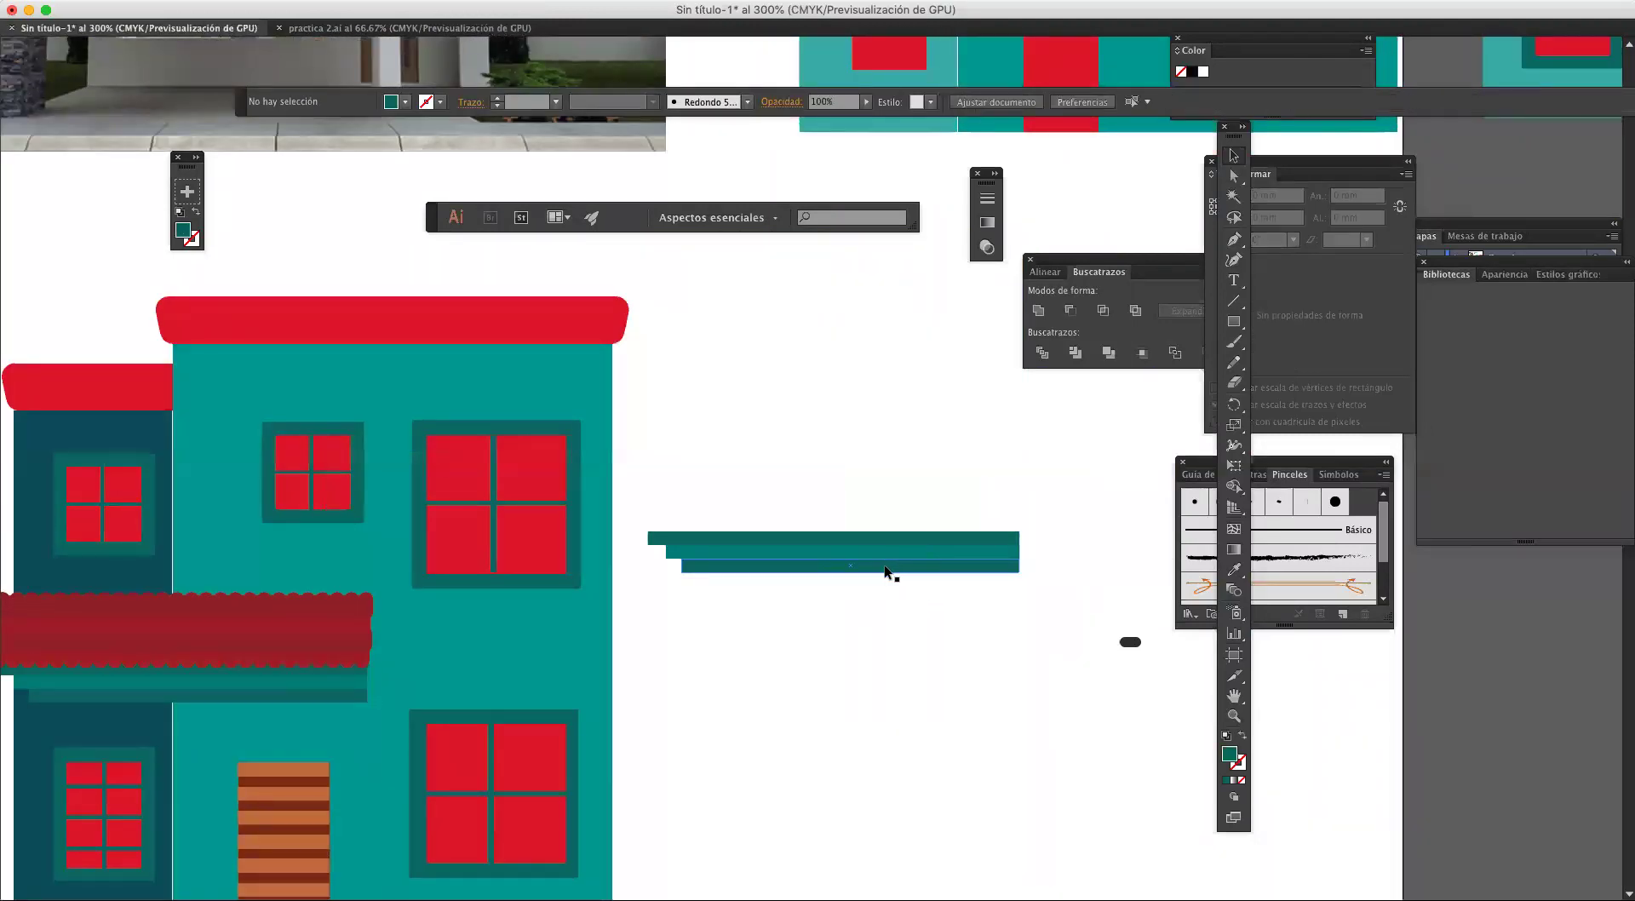
Step: Place a vertically reflected copy of the three bars in front of them, offset about 7.71 mm to the right
{"action": "left_click_drag", "start_coordinate": [912, 608], "coordinate": [795, 487]}
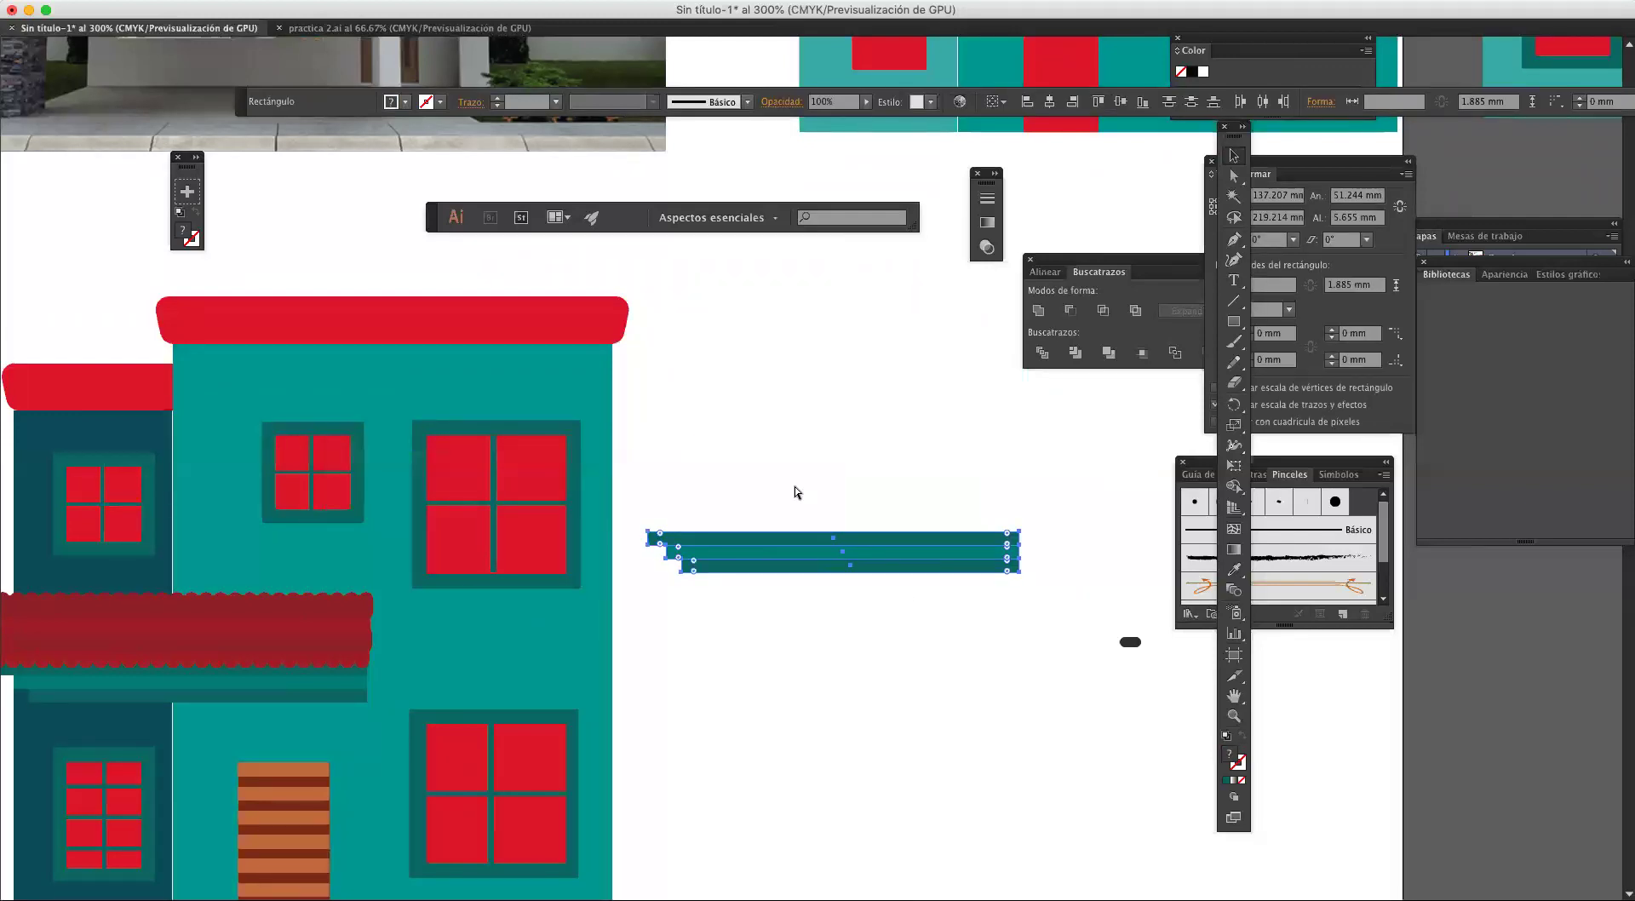
{"action": "right_click", "coordinate": [803, 539]}
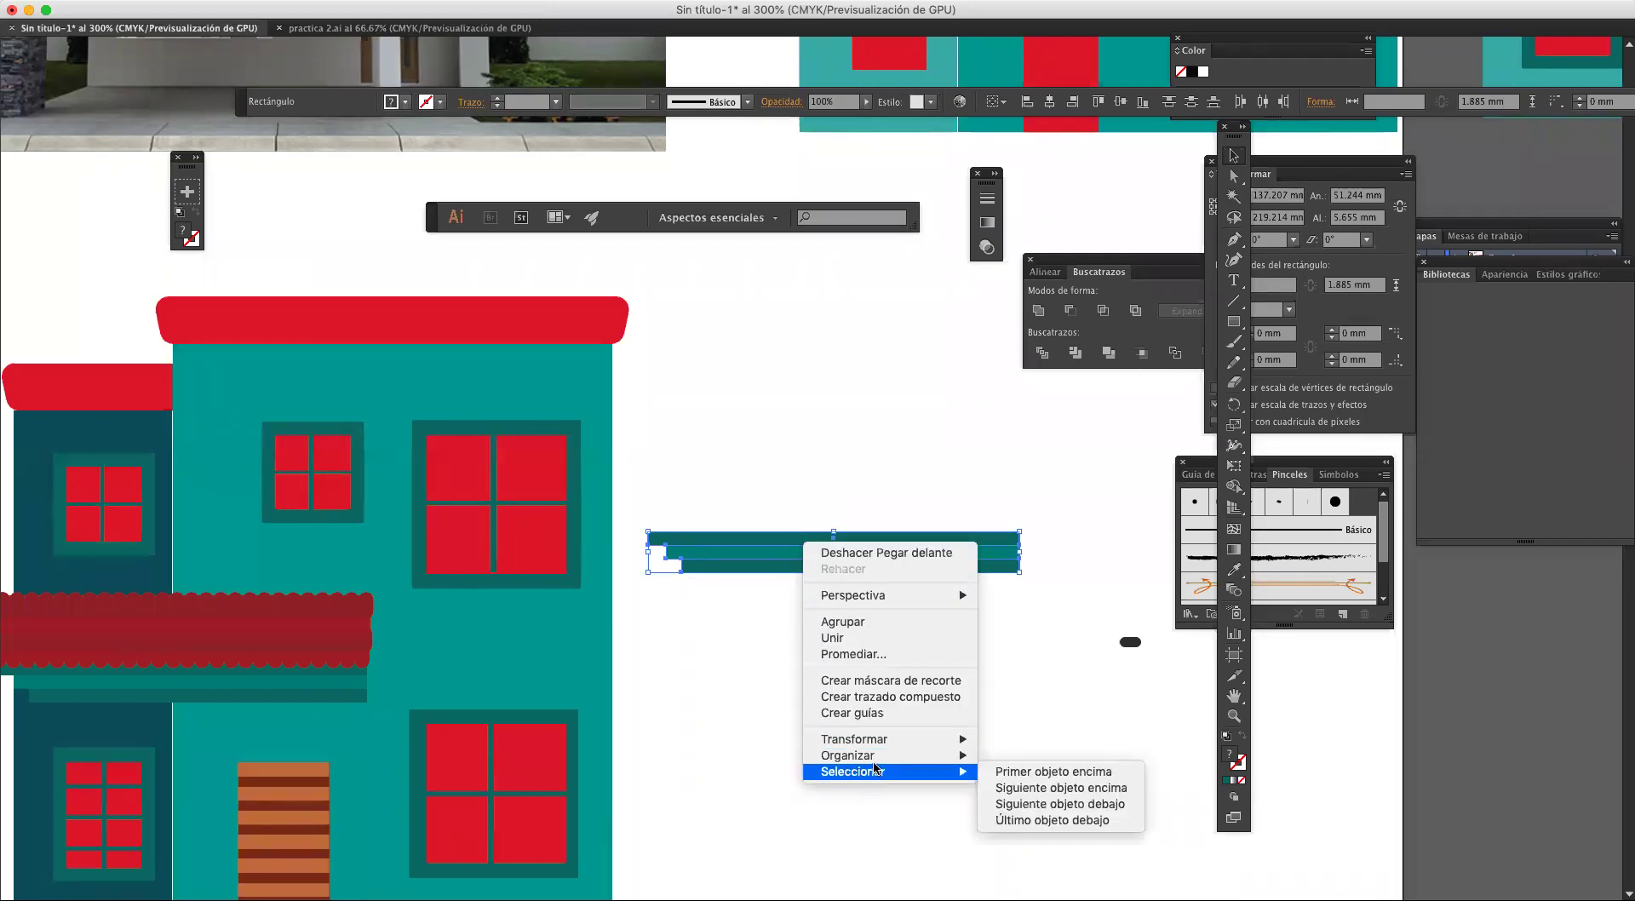
{"action": "mouse_move", "coordinate": [874, 762]}
{"action": "mouse_move", "coordinate": [912, 743]}
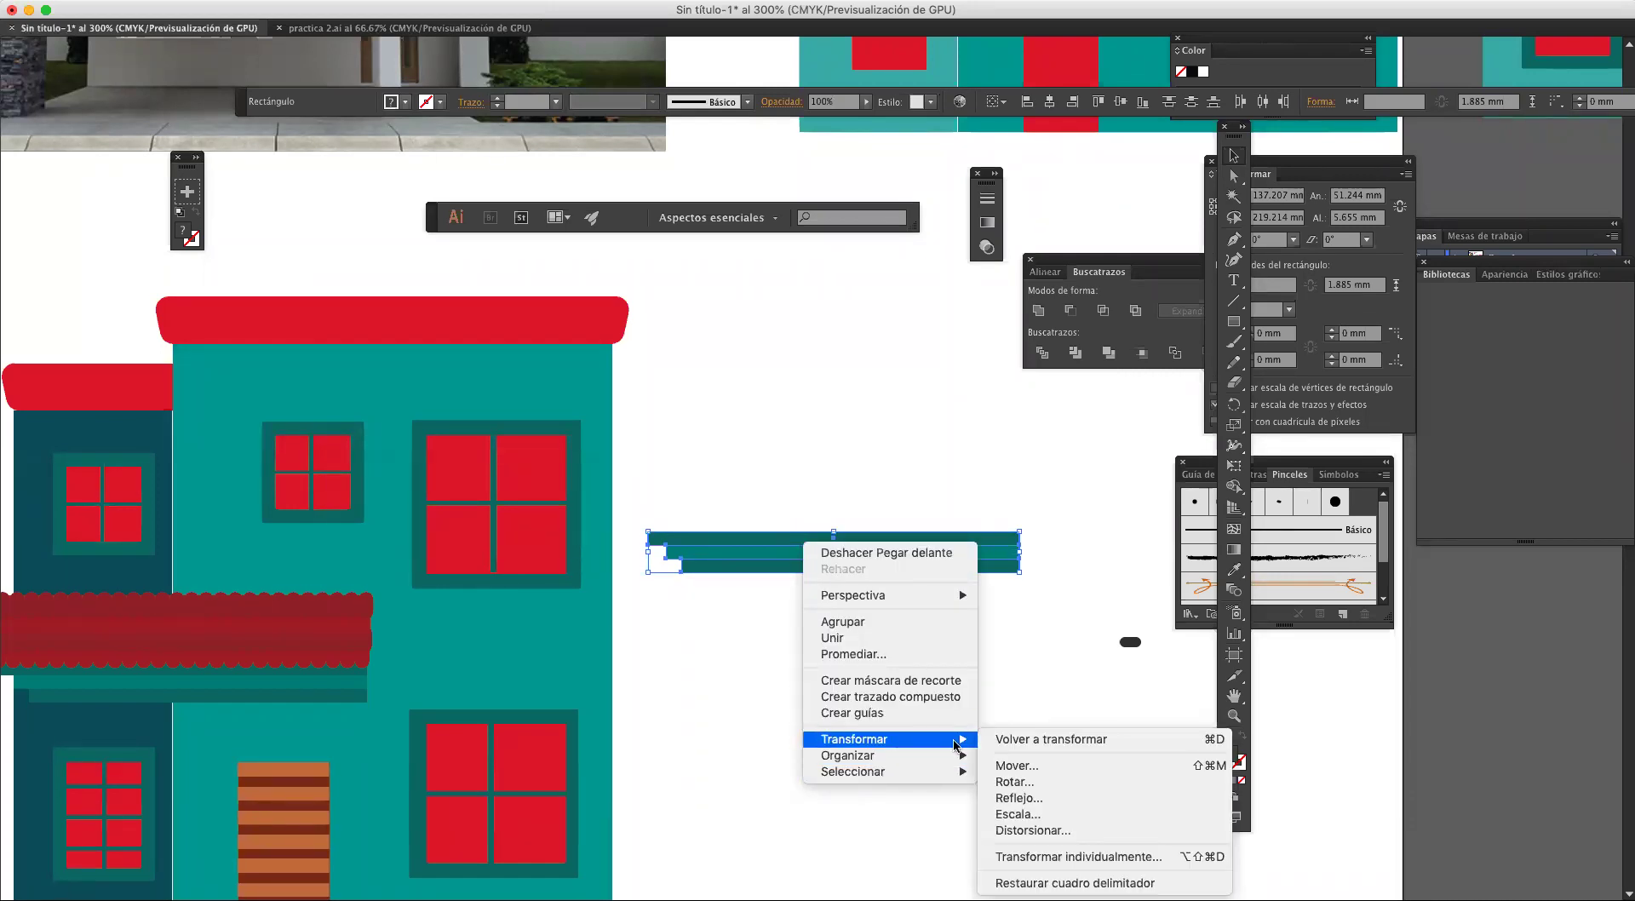
{"action": "left_click", "coordinate": [1078, 798]}
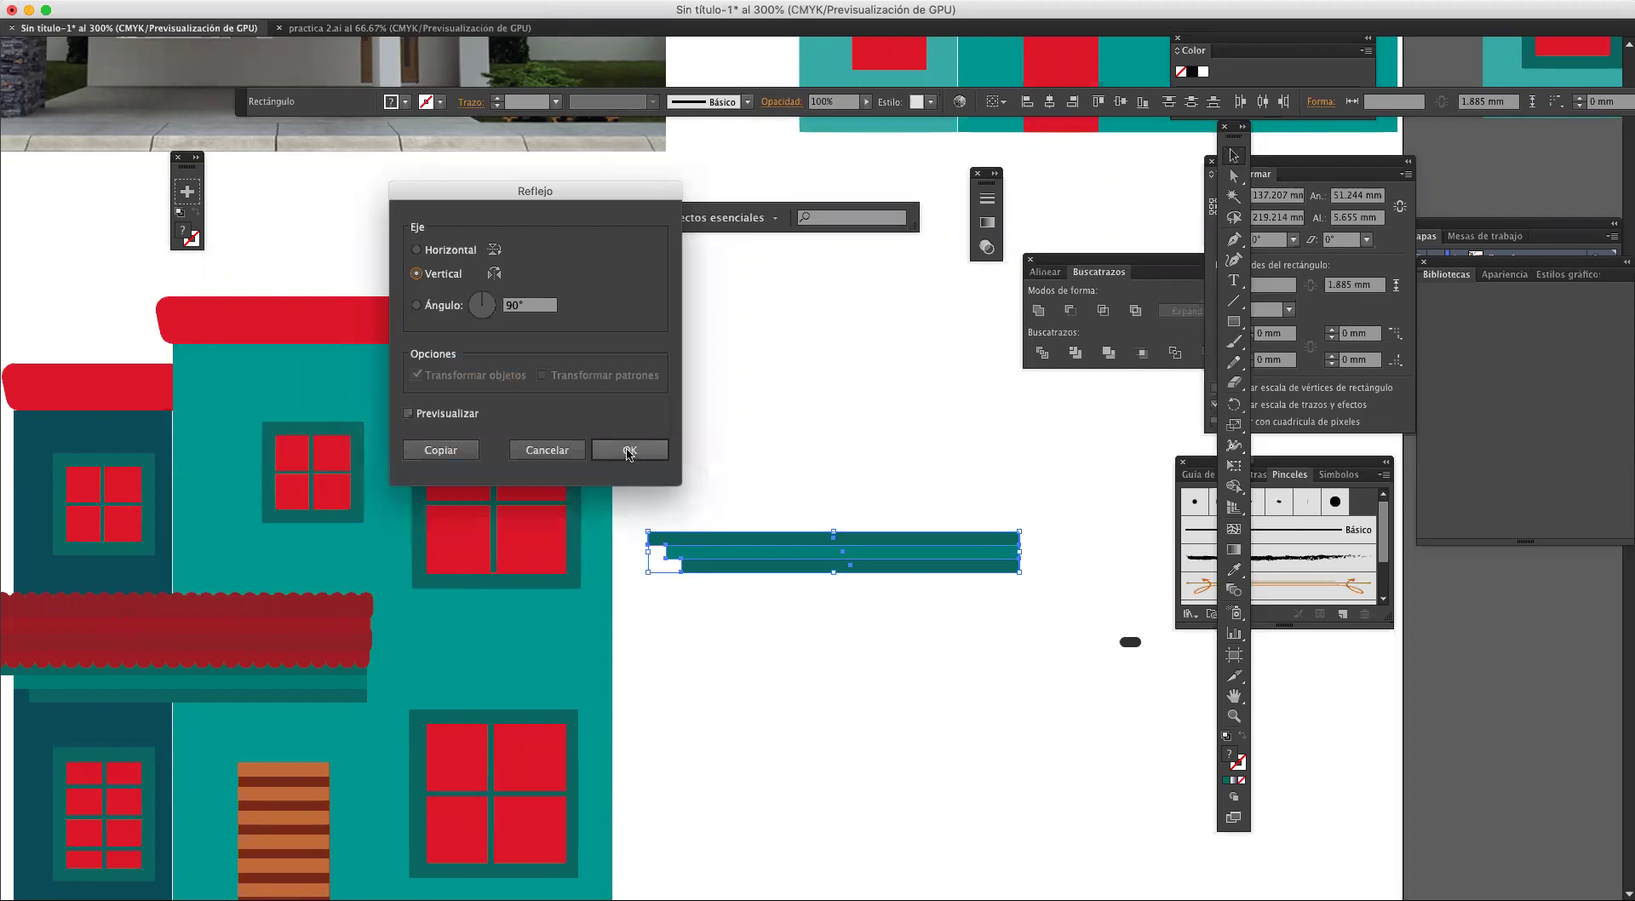
{"action": "left_click", "coordinate": [627, 453]}
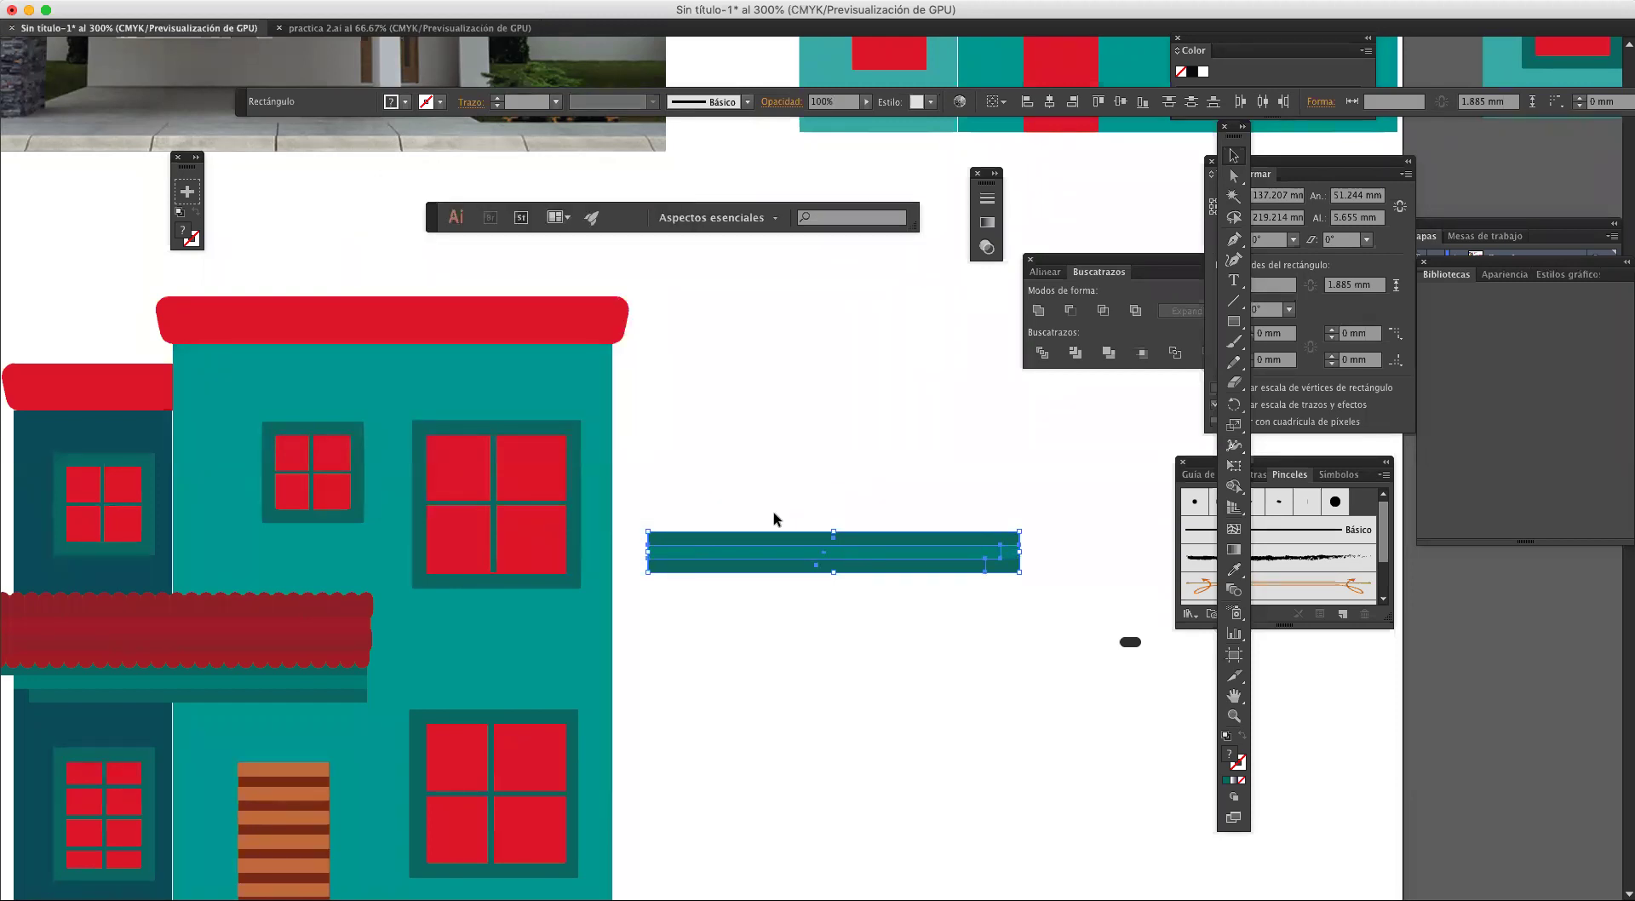
{"action": "left_click_drag", "start_coordinate": [718, 543], "coordinate": [776, 538]}
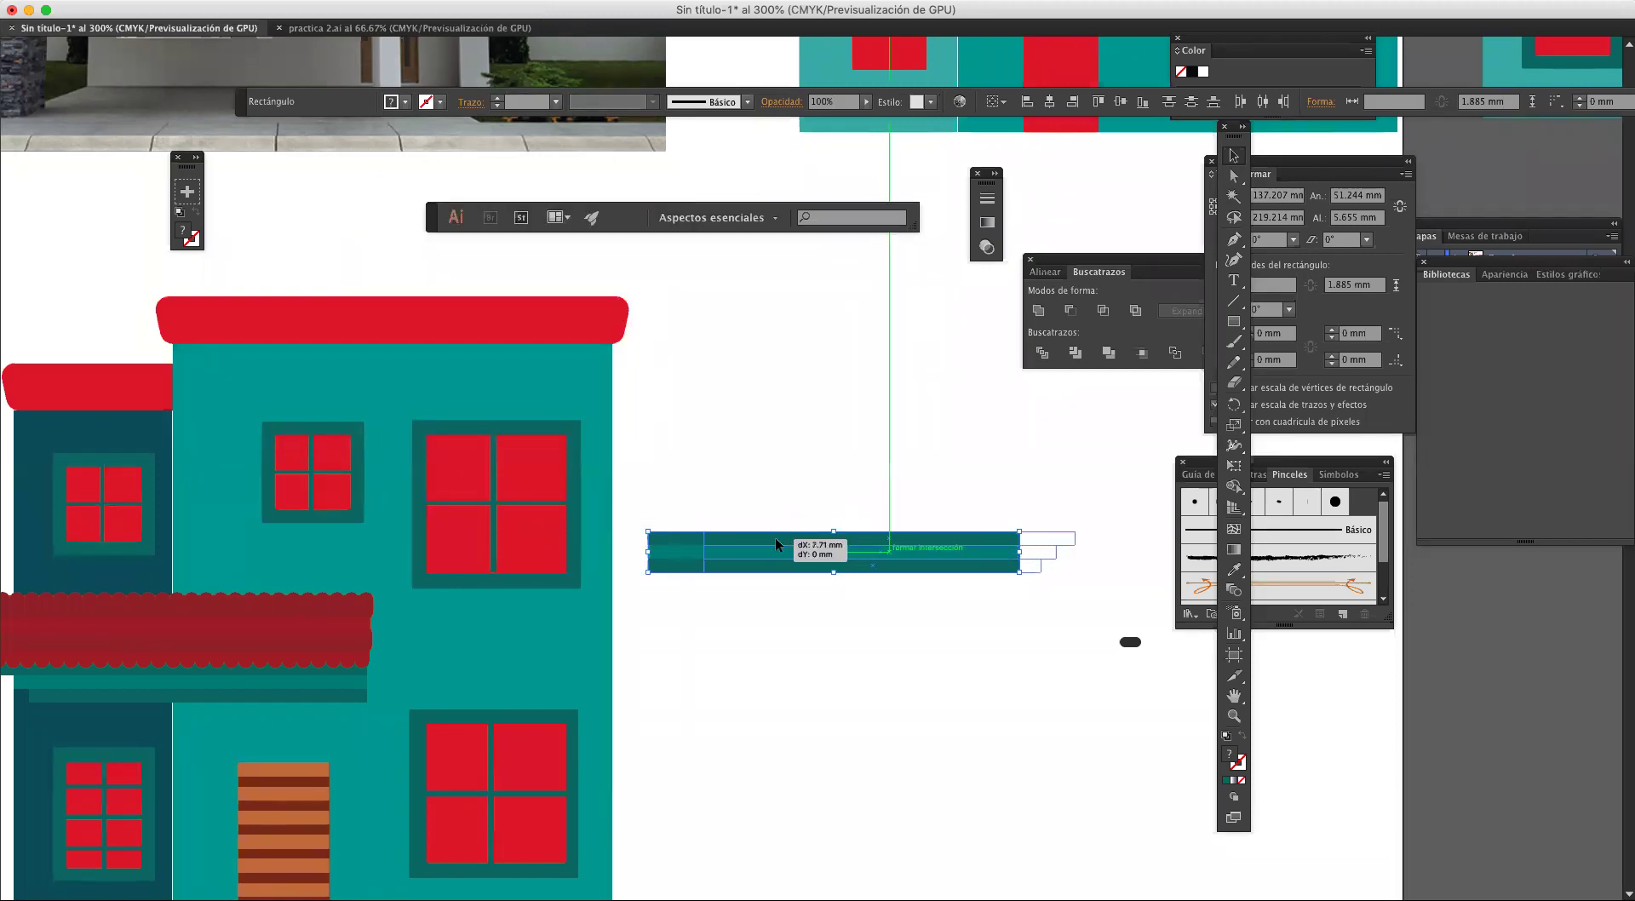
{"action": "left_click", "coordinate": [846, 653]}
Step: Try to unite all the original and reflected bars into one shape
{"action": "left_click_drag", "start_coordinate": [1046, 640], "coordinate": [711, 488]}
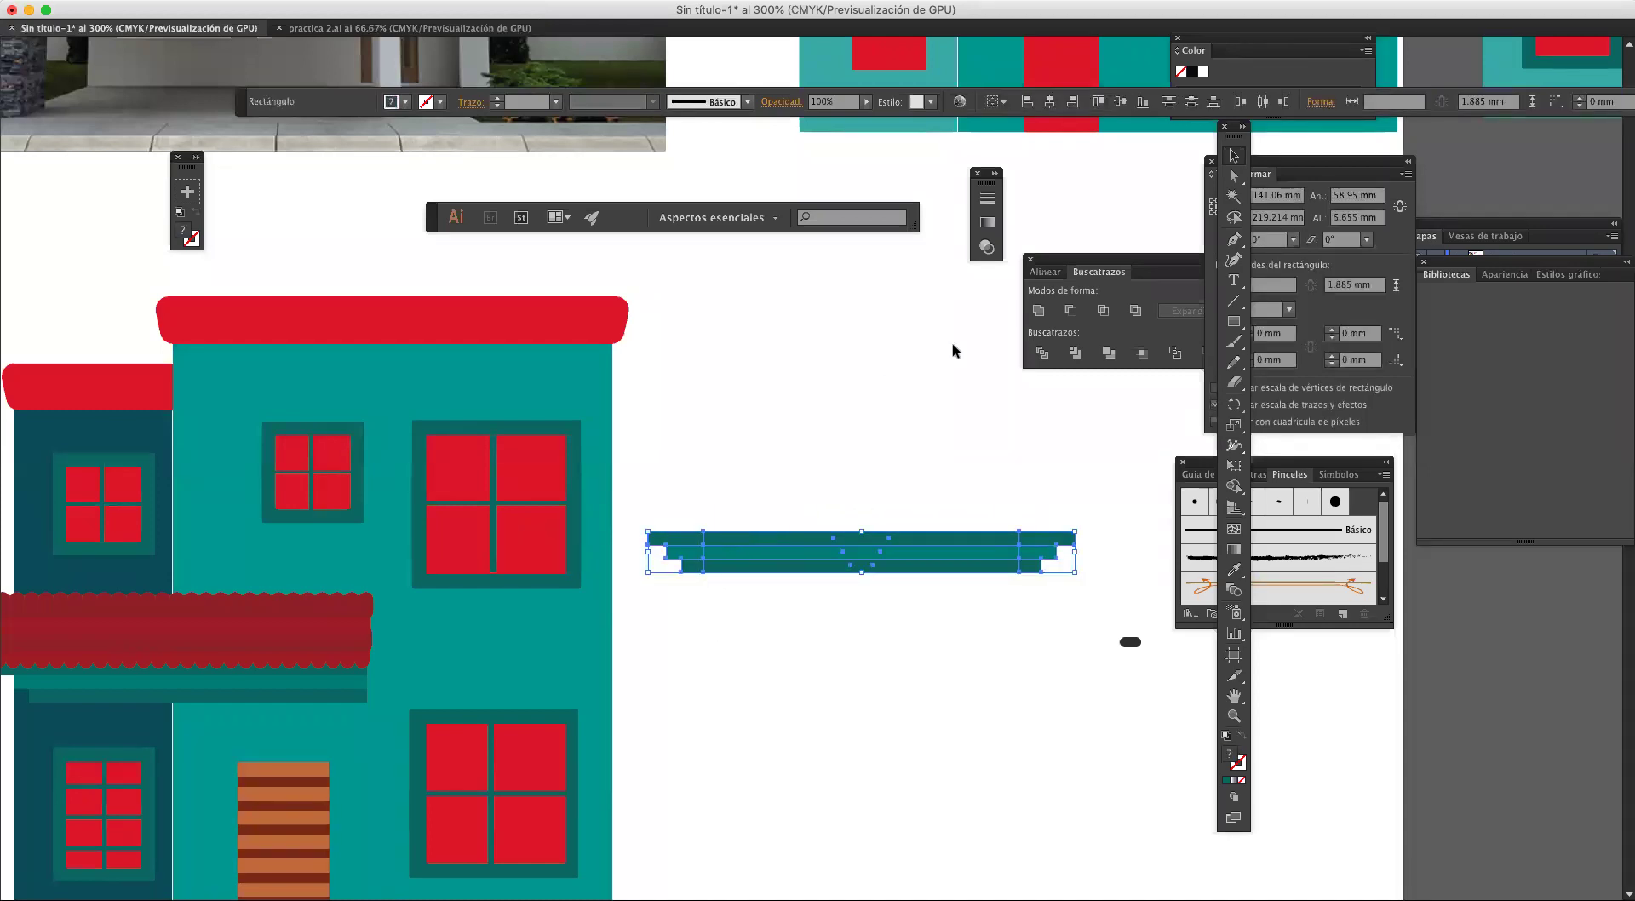
{"action": "left_click", "coordinate": [1042, 313]}
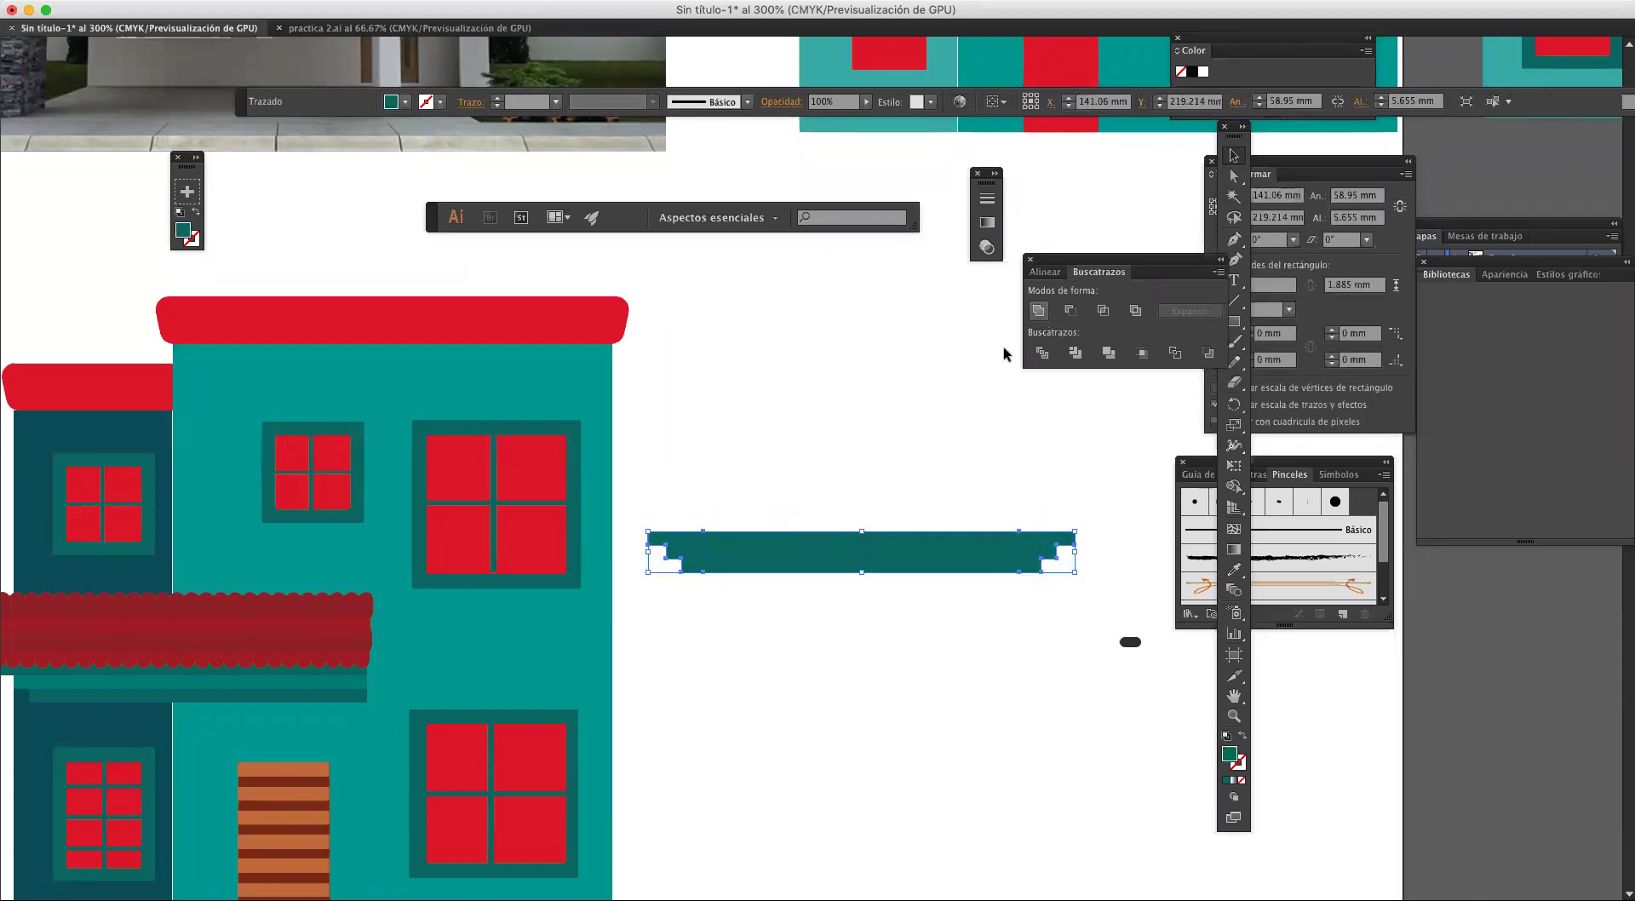
Step: Unite only the two overlapping top bars into a single bar
{"action": "left_click", "coordinate": [922, 408]}
{"action": "left_click_drag", "start_coordinate": [768, 470], "coordinate": [899, 538]}
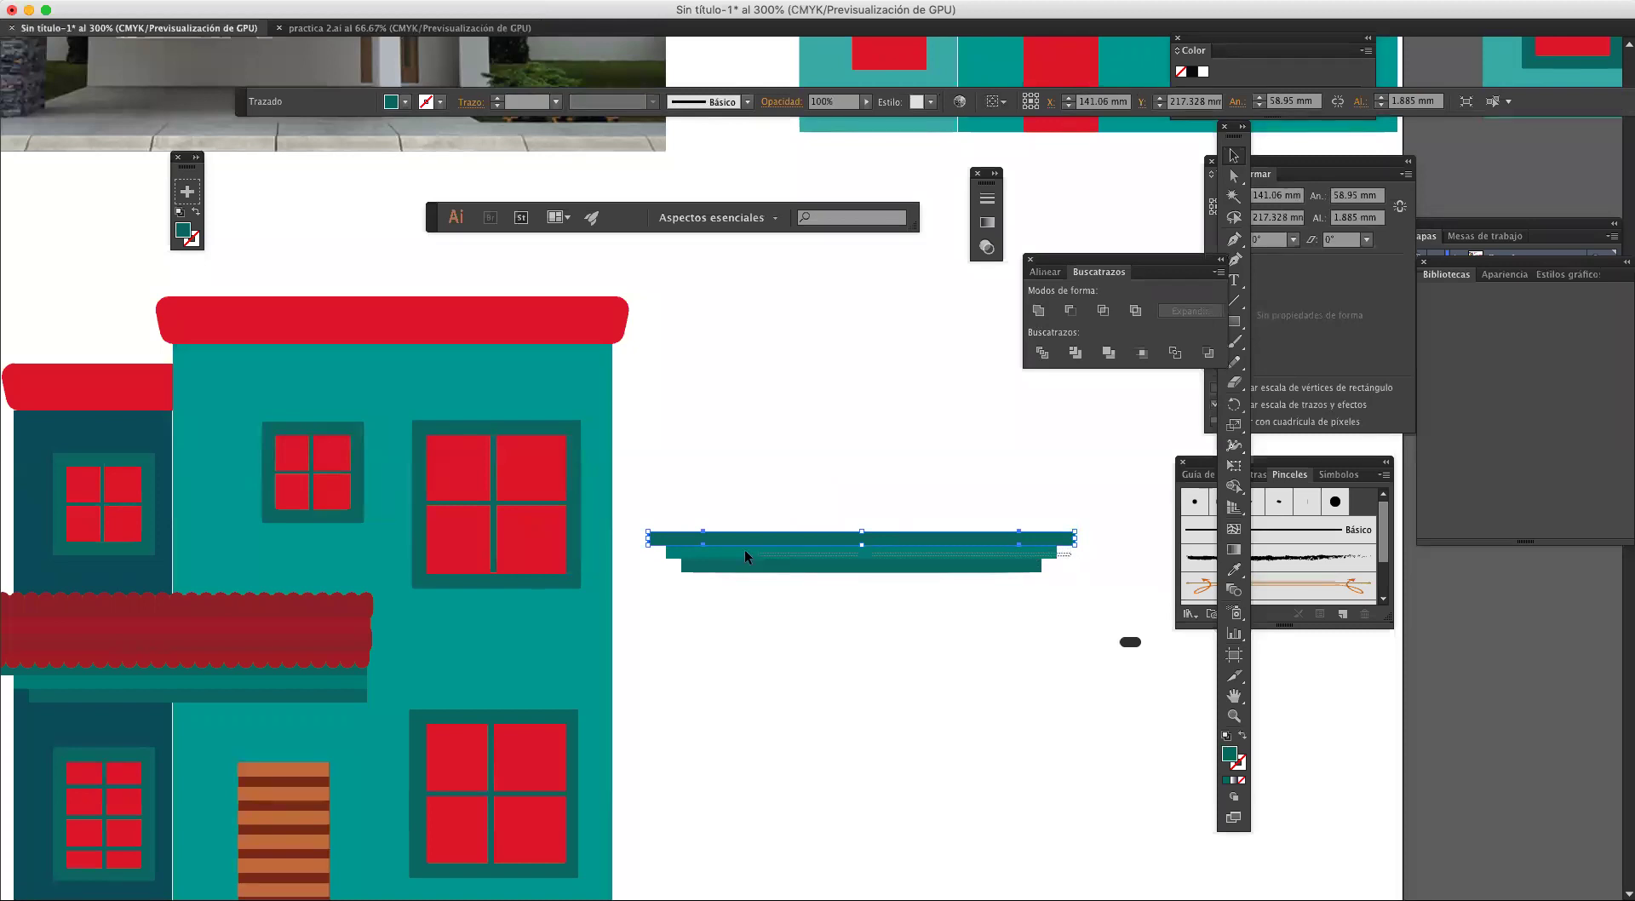
Step: Apply the Pathfinder Unite shape mode separately to the middle and lower bars of the three-bar ledge
{"action": "left_click", "coordinate": [705, 552]}
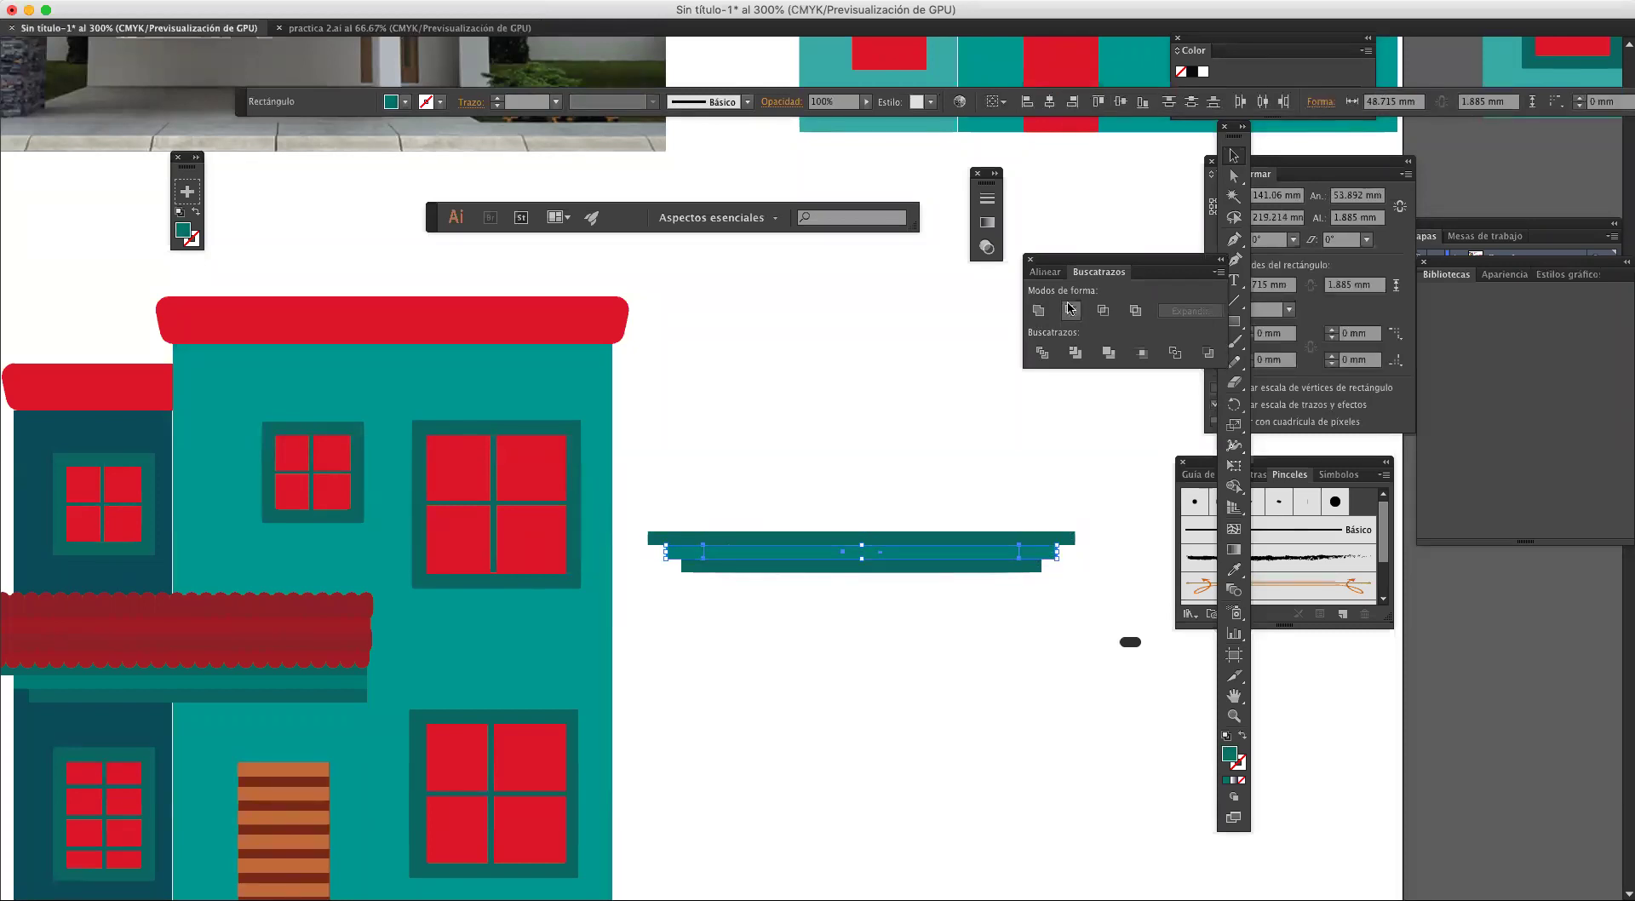
{"action": "left_click", "coordinate": [1044, 319]}
{"action": "left_click", "coordinate": [1051, 577]}
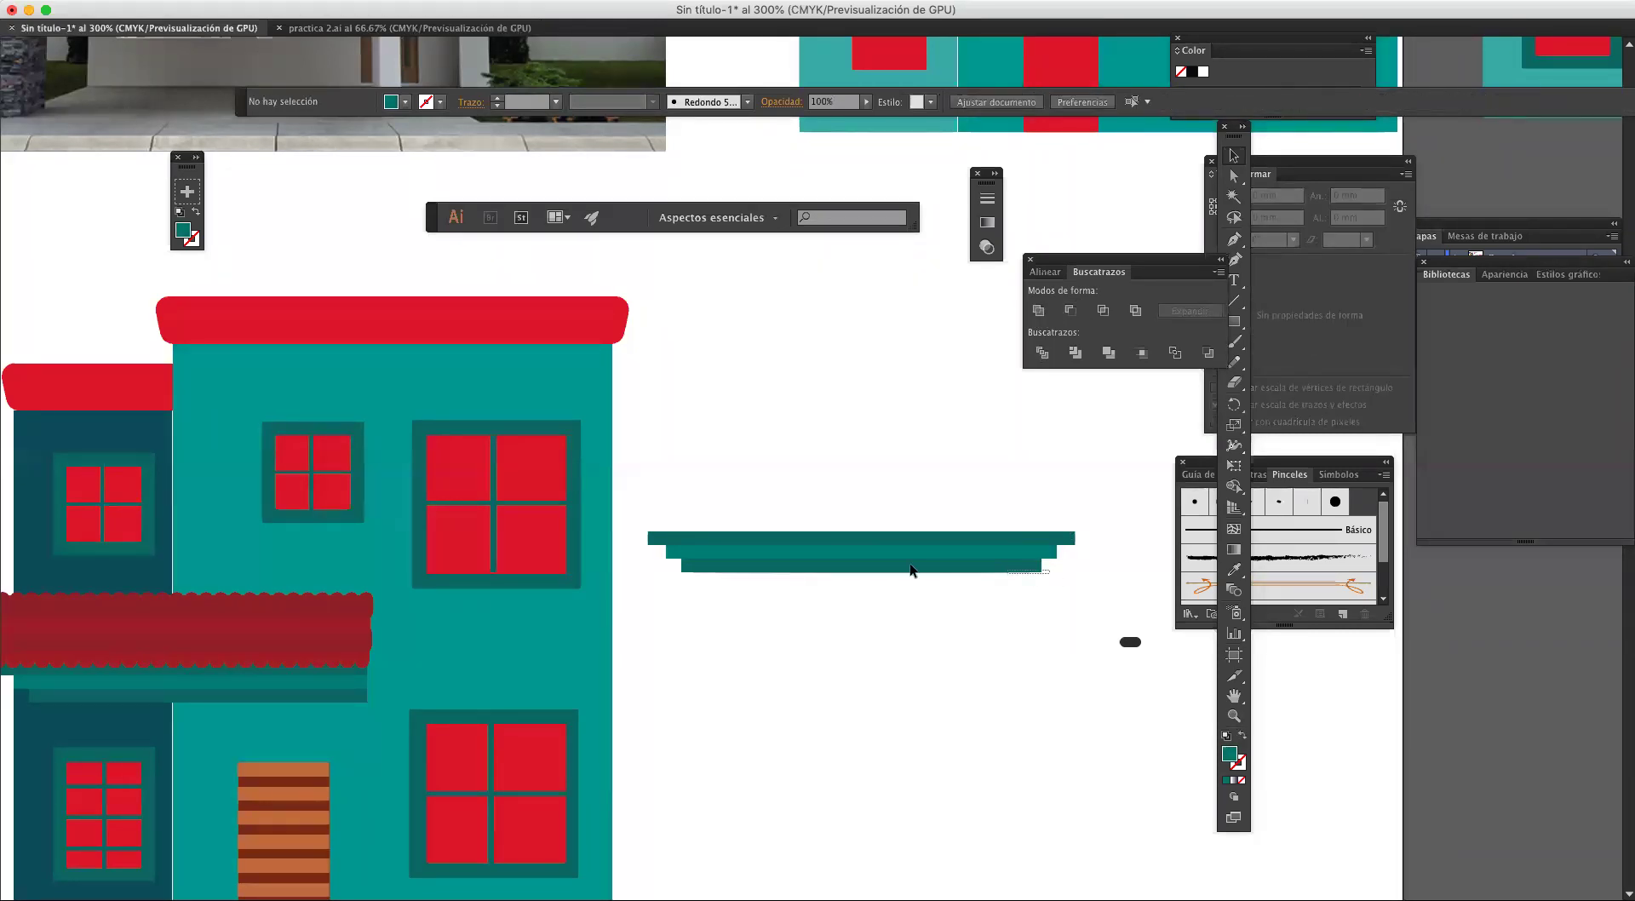
{"action": "left_click", "coordinate": [805, 571]}
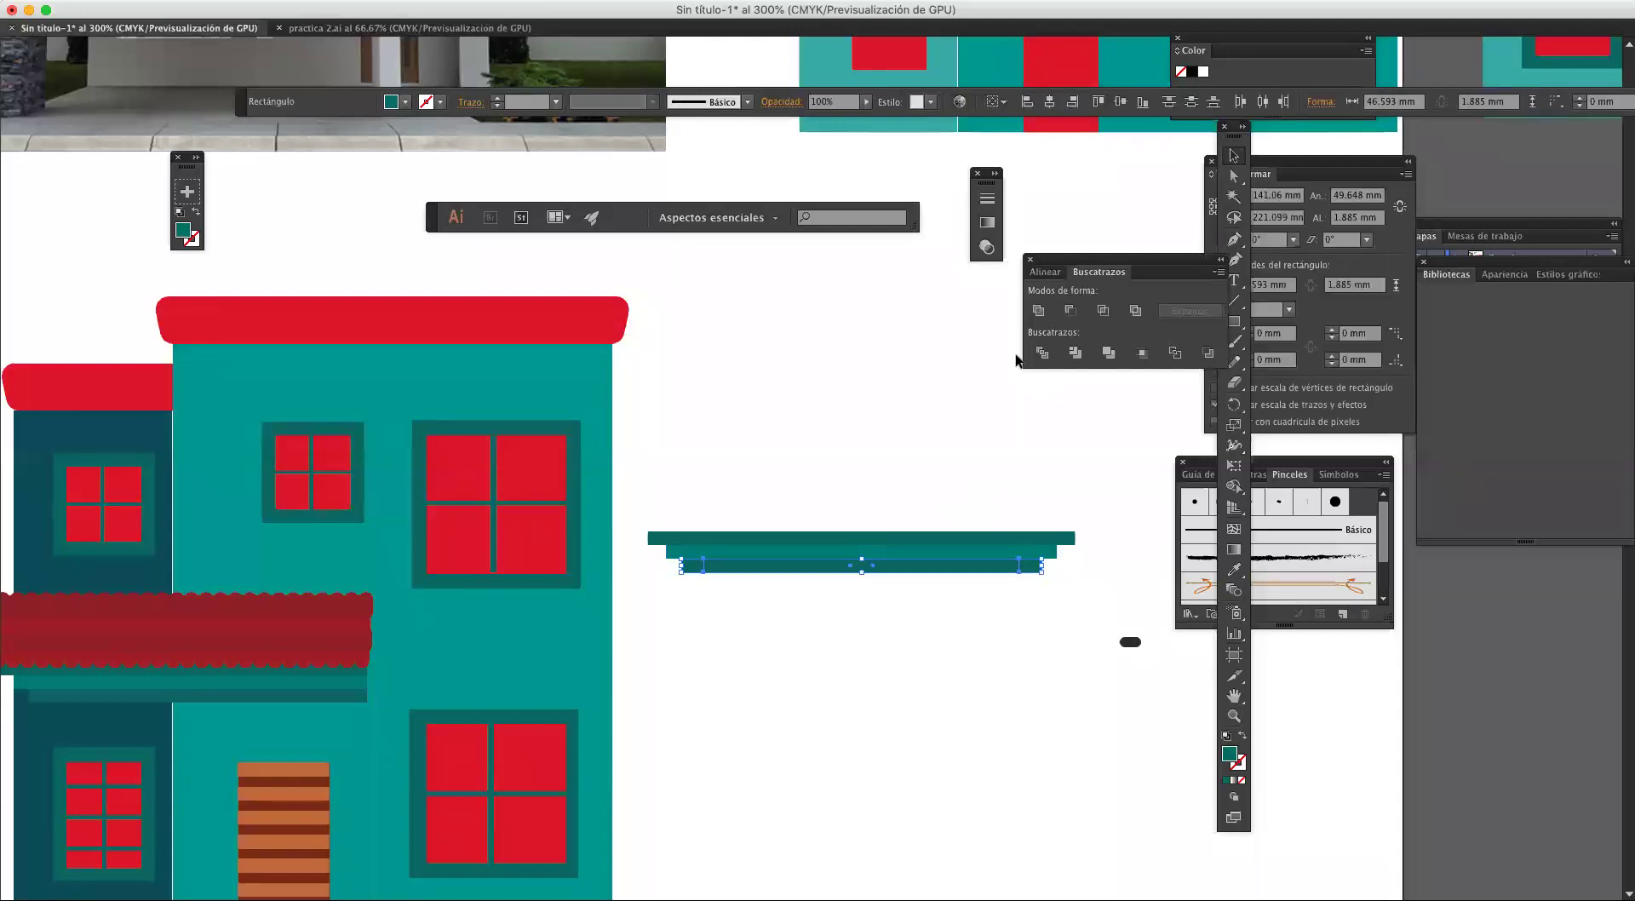
{"action": "left_click", "coordinate": [1038, 310]}
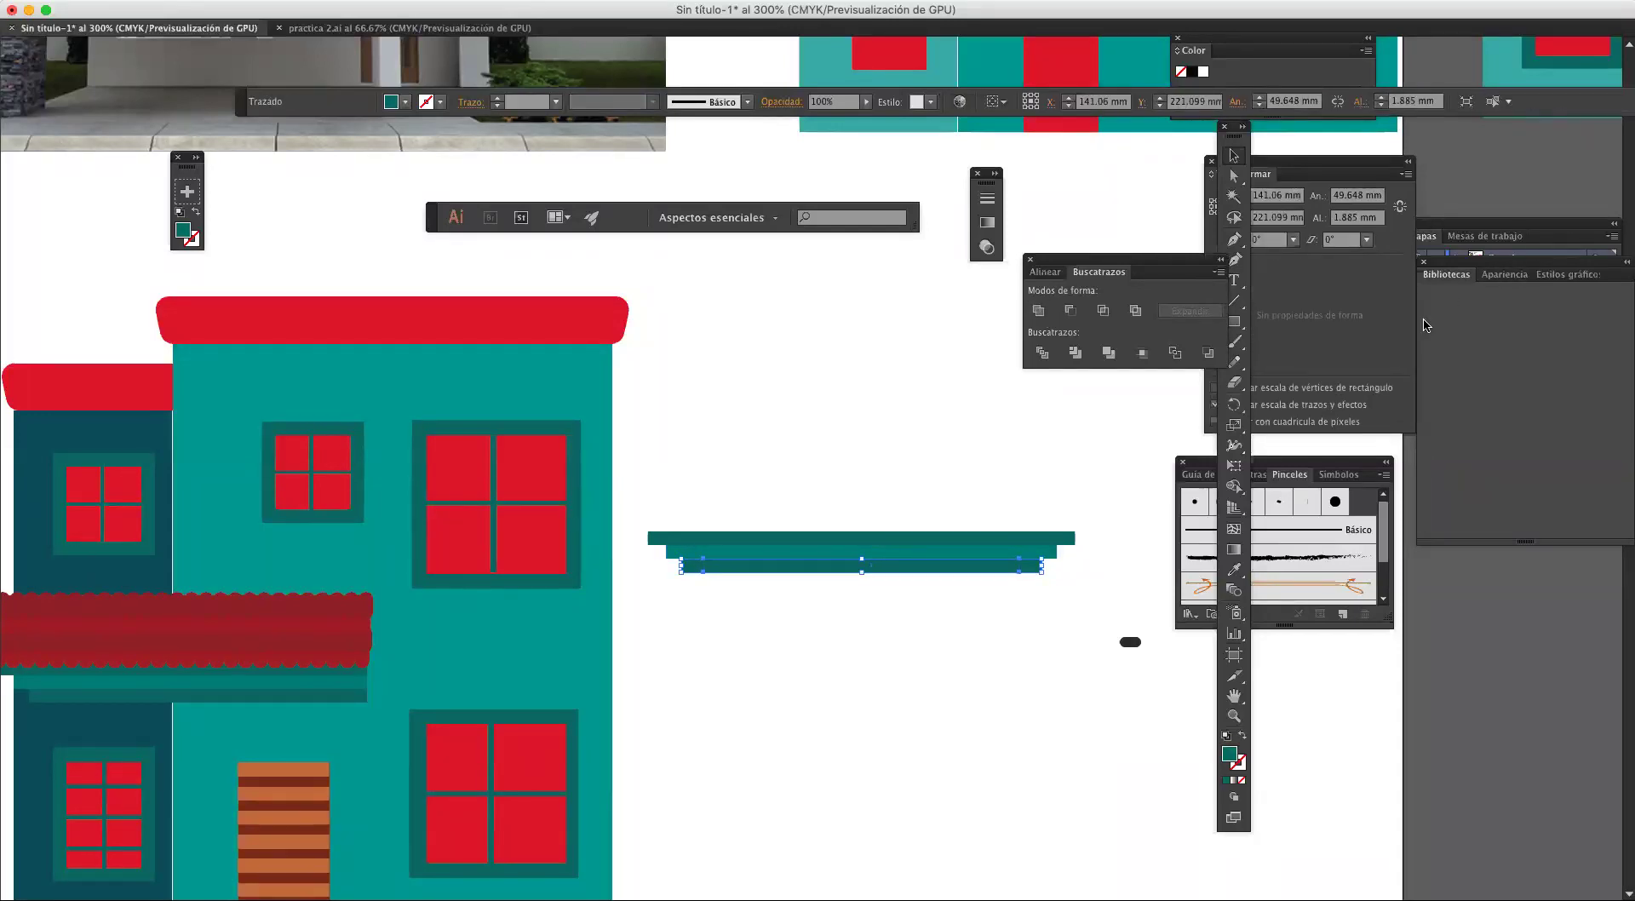
Step: Scale the three-bar ledge to about 26.94 mm wide and place it directly beneath the house's upper large window
{"action": "left_click_drag", "start_coordinate": [632, 495], "coordinate": [851, 554]}
{"action": "left_click_drag", "start_coordinate": [806, 498], "coordinate": [1087, 626]}
{"action": "scroll", "coordinate": [1087, 626], "scroll_direction": "up", "scroll_amount": 20}
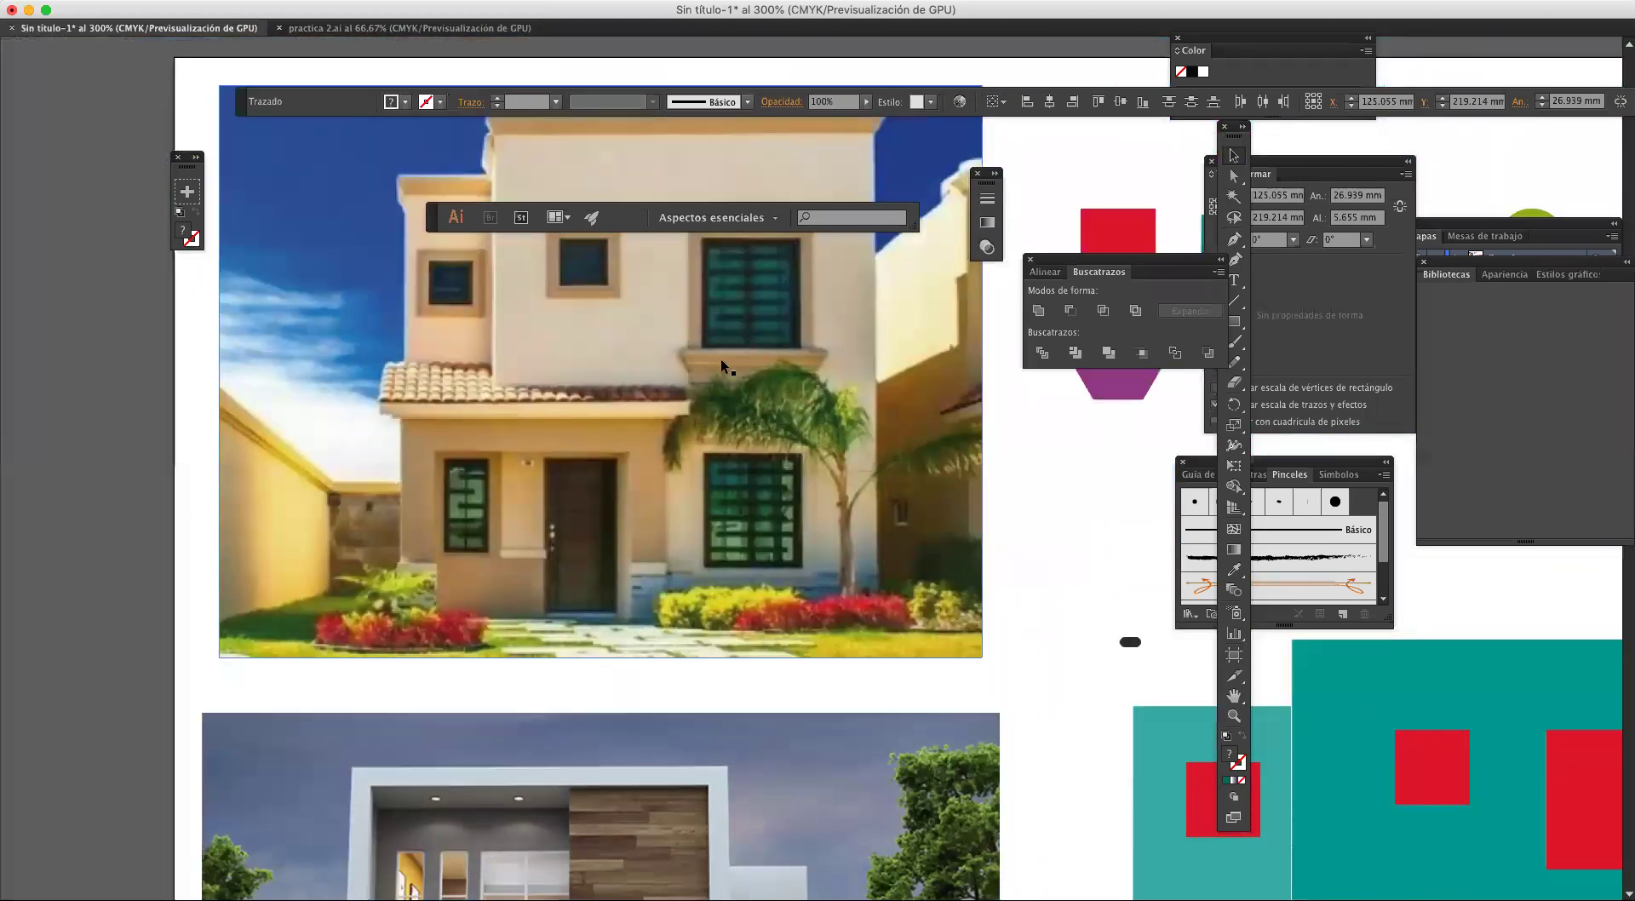
{"action": "scroll", "coordinate": [773, 492], "scroll_direction": "down", "scroll_amount": 15}
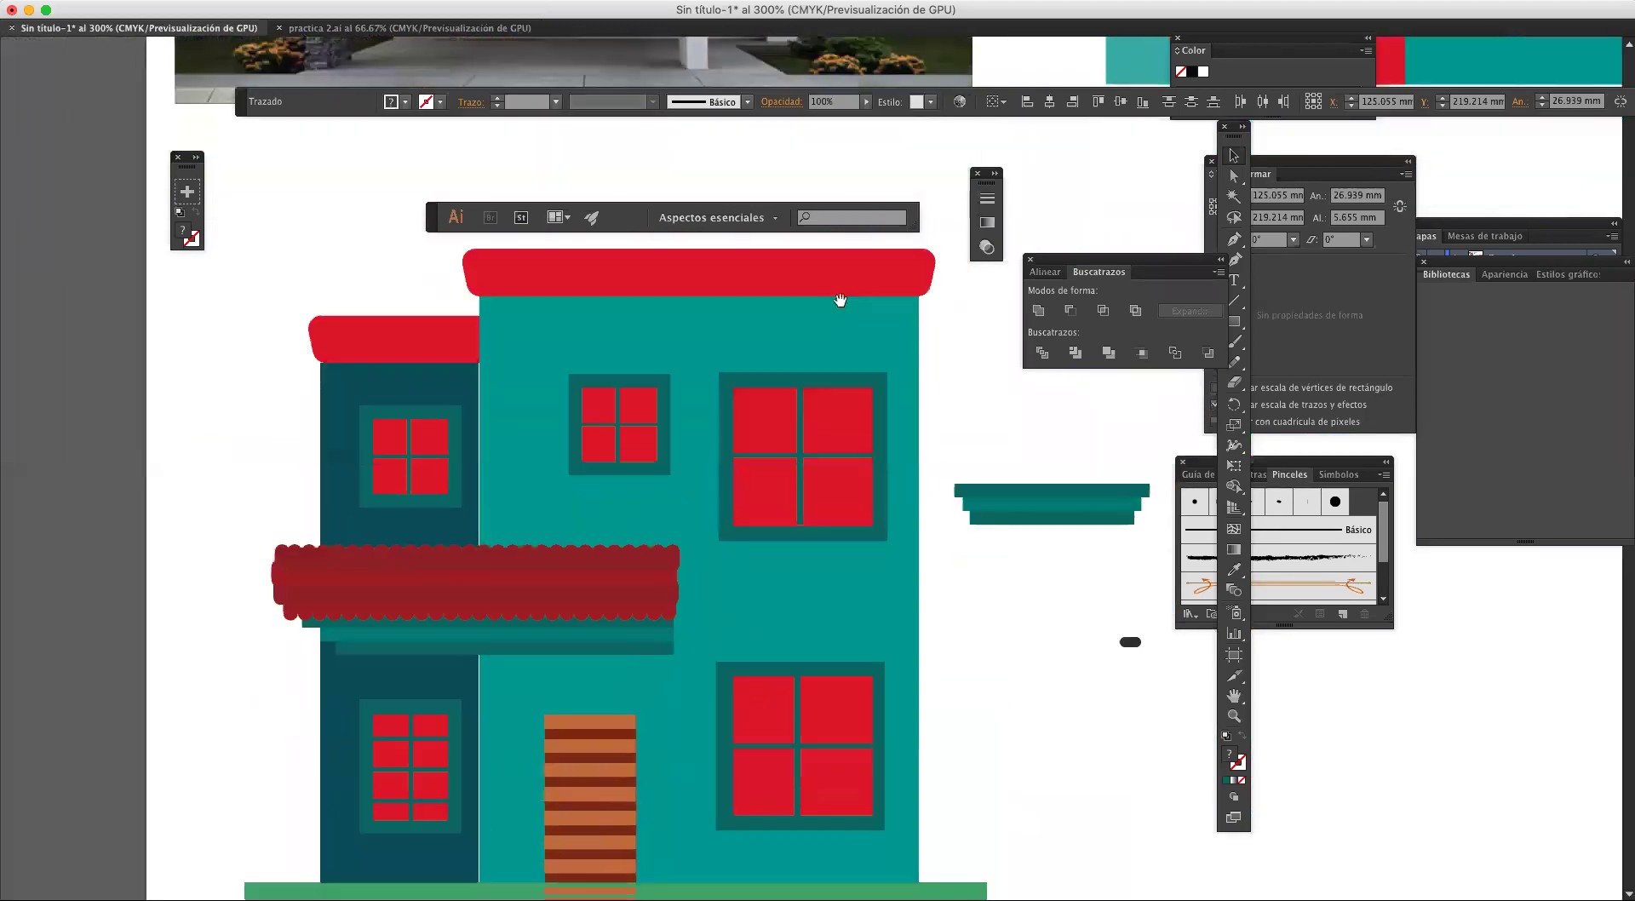
{"action": "scroll", "coordinate": [840, 299], "scroll_direction": "down", "scroll_amount": 3}
{"action": "left_click_drag", "start_coordinate": [1096, 510], "coordinate": [759, 478]}
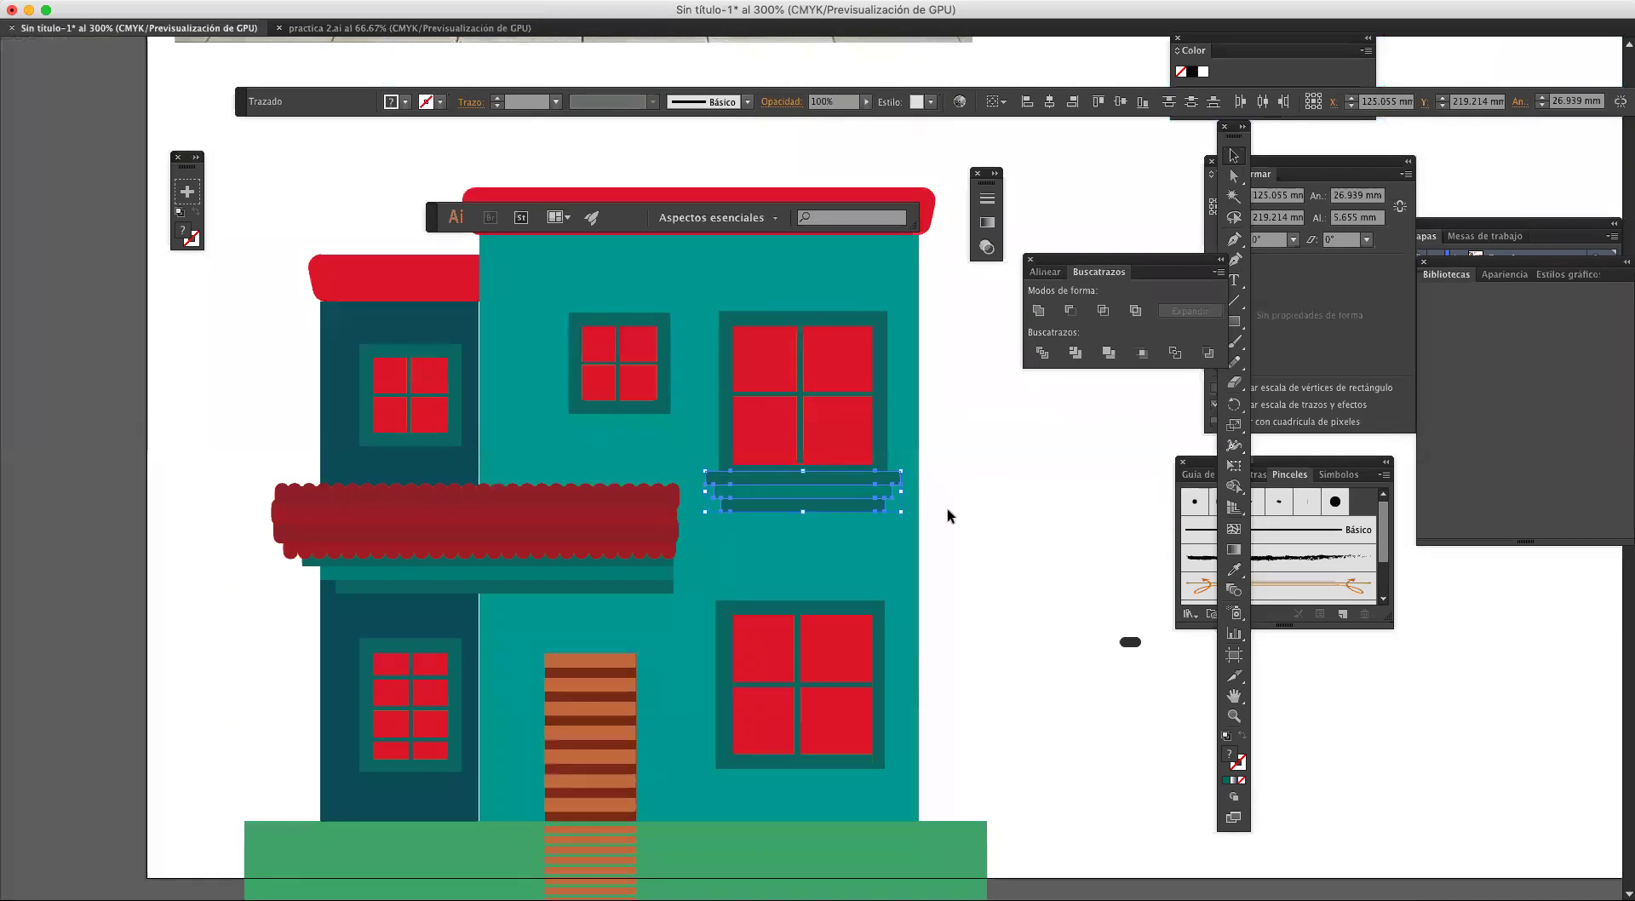
{"action": "left_click", "coordinate": [954, 513]}
Step: Fully round all corners of the three bars in the ledge under the upper large window
{"action": "scroll", "coordinate": [673, 477], "scroll_direction": "up", "scroll_amount": 6}
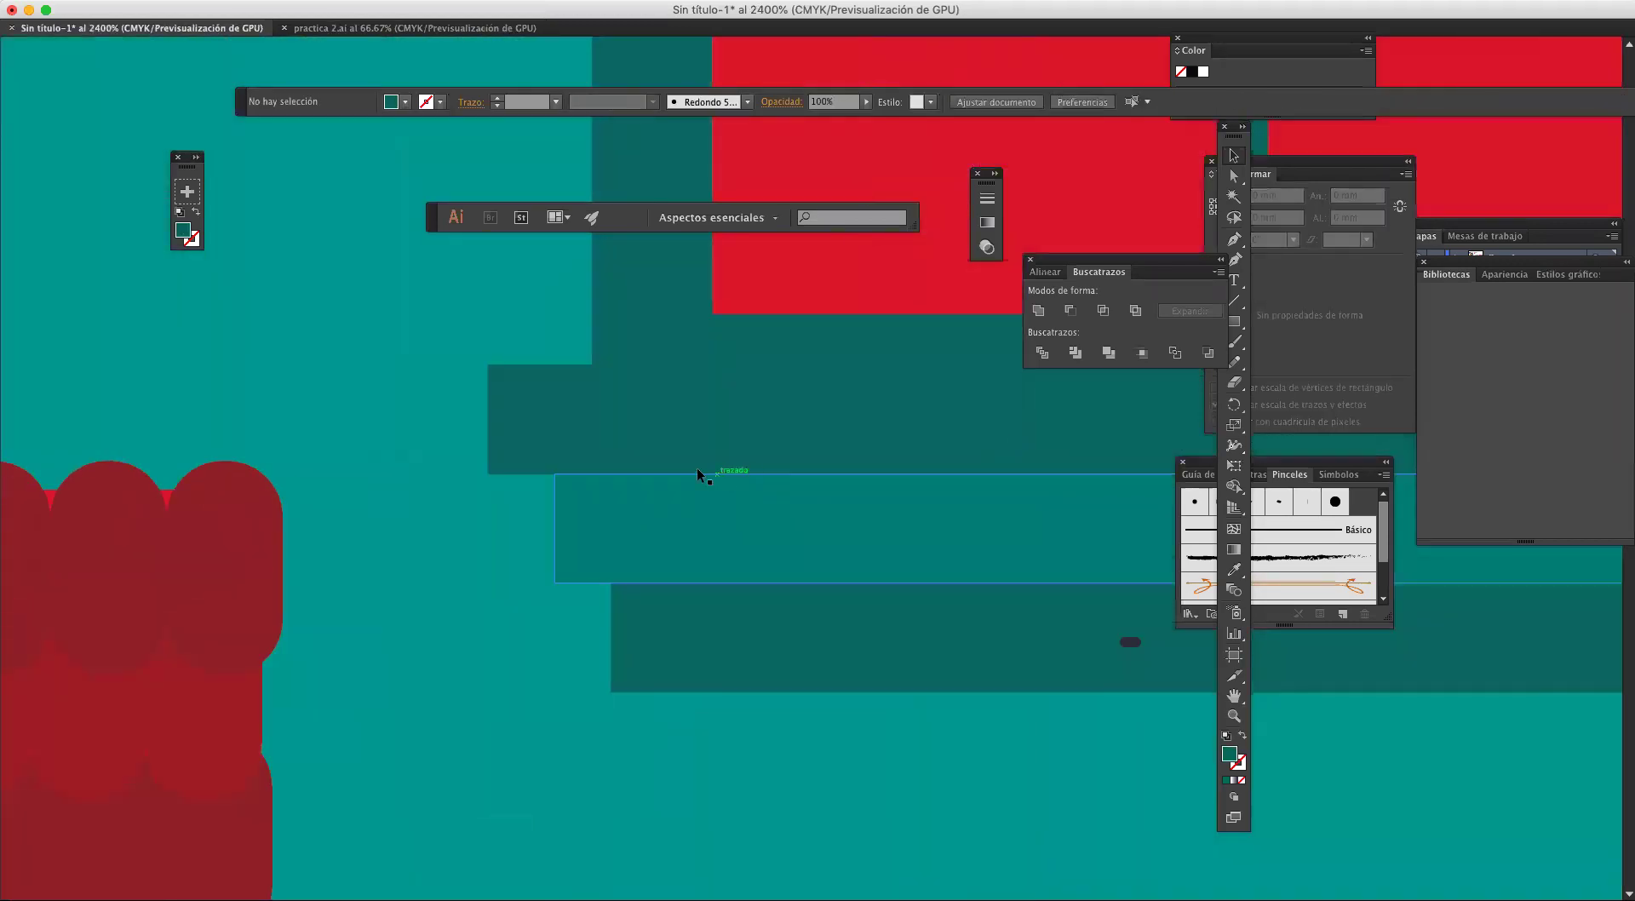
{"action": "left_click", "coordinate": [608, 437]}
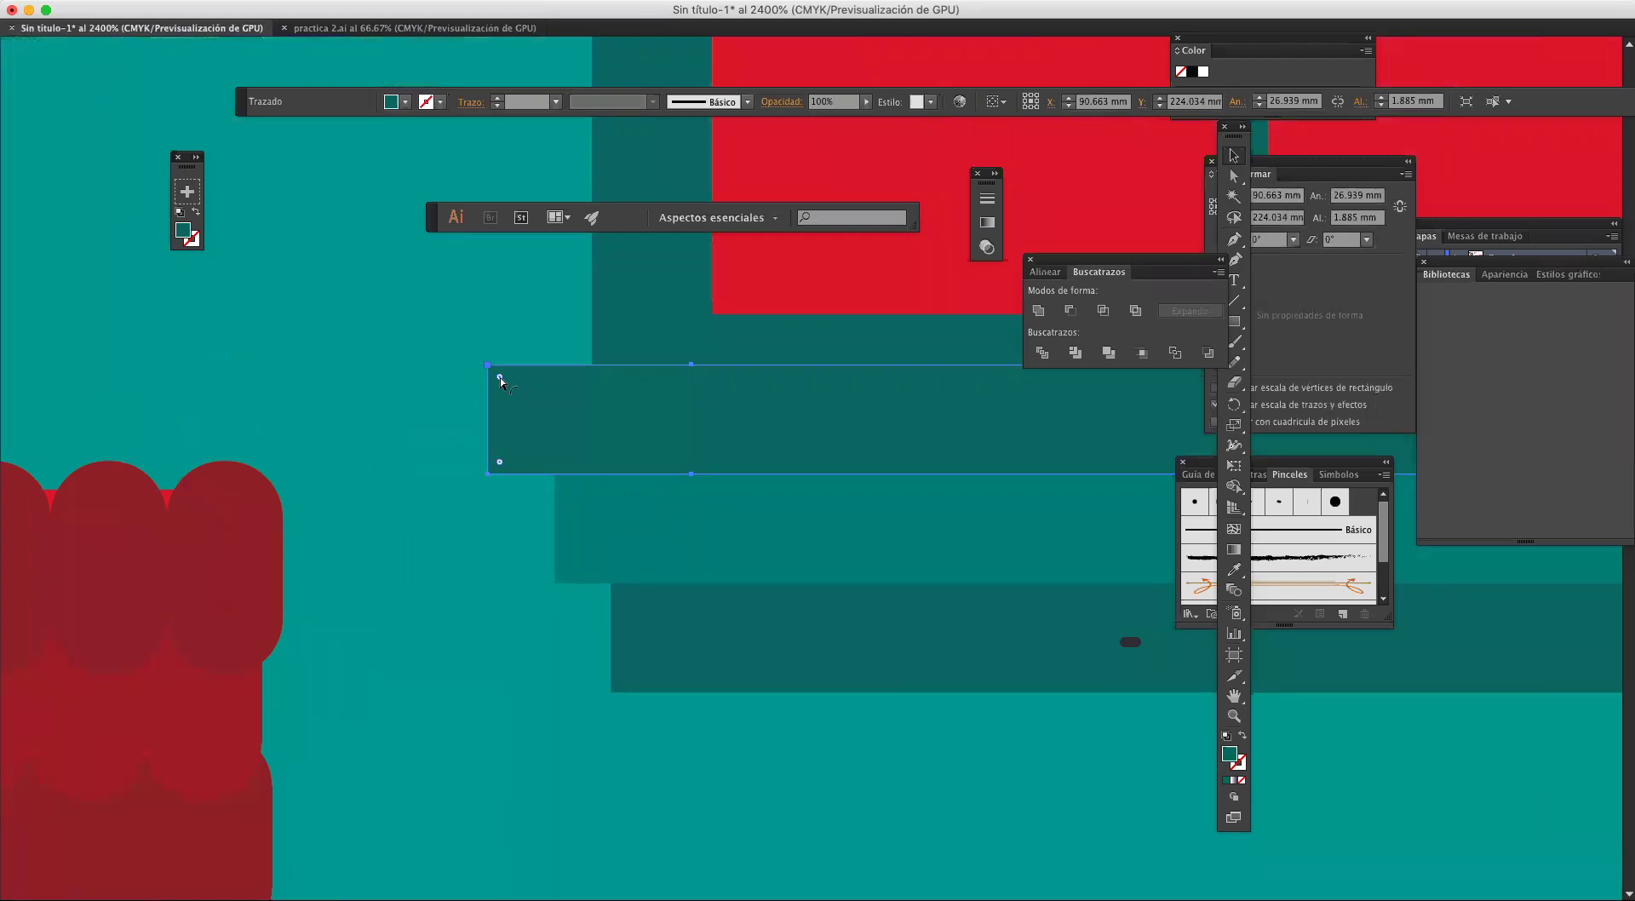
{"action": "left_click_drag", "start_coordinate": [499, 377], "coordinate": [540, 413]}
{"action": "left_click", "coordinate": [619, 519]}
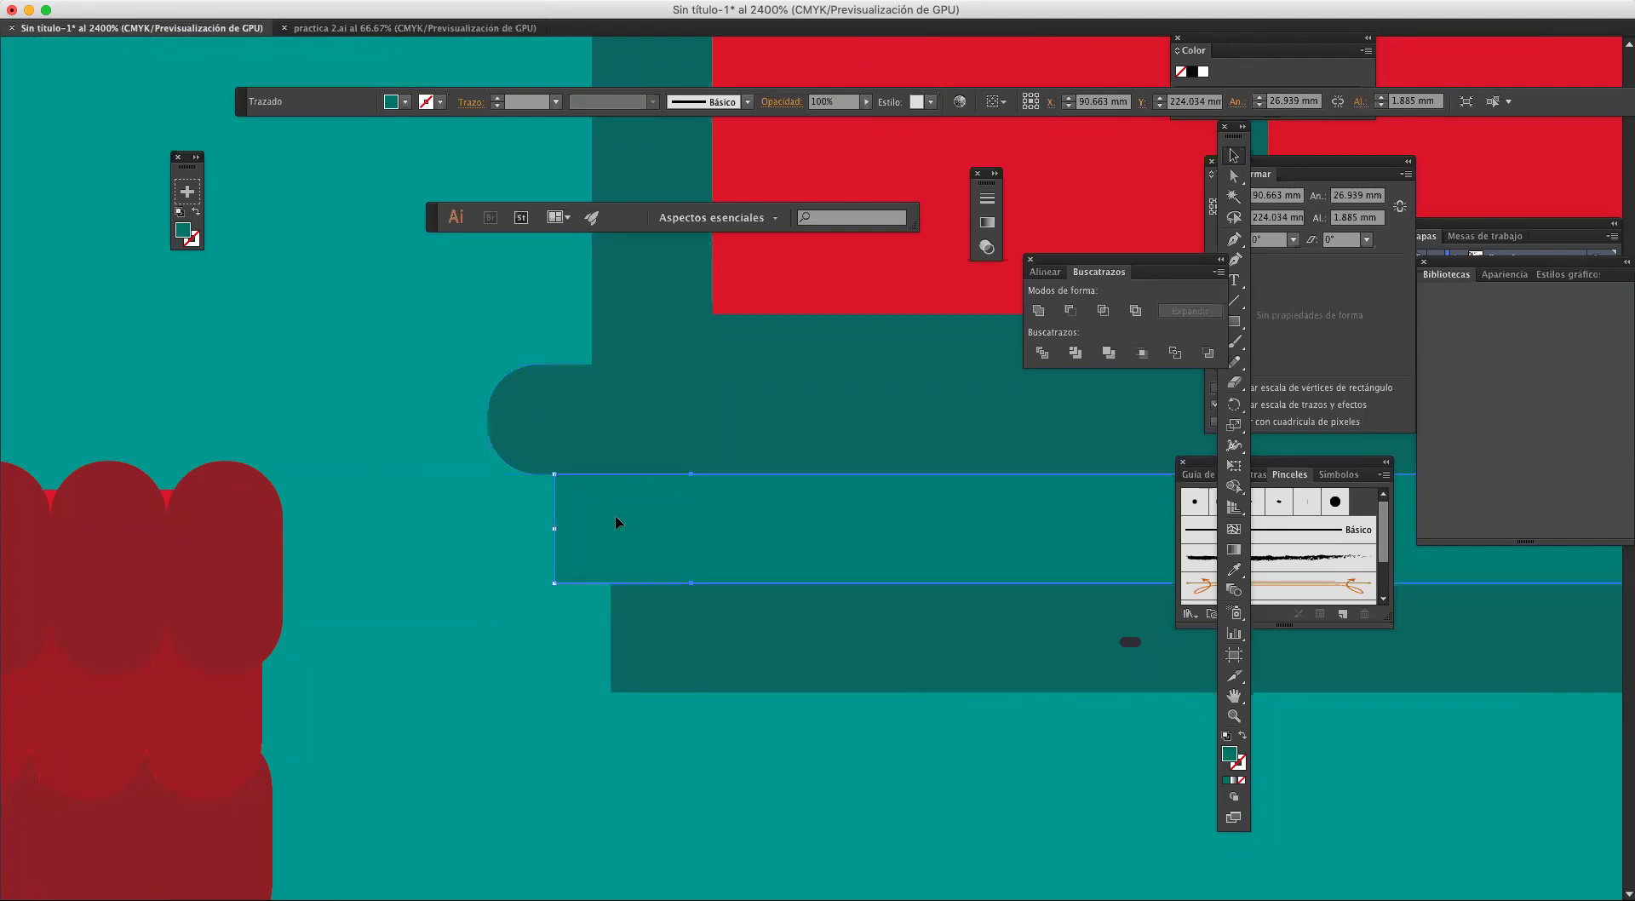
{"action": "left_click_drag", "start_coordinate": [567, 489], "coordinate": [672, 641]}
{"action": "left_click", "coordinate": [659, 620]}
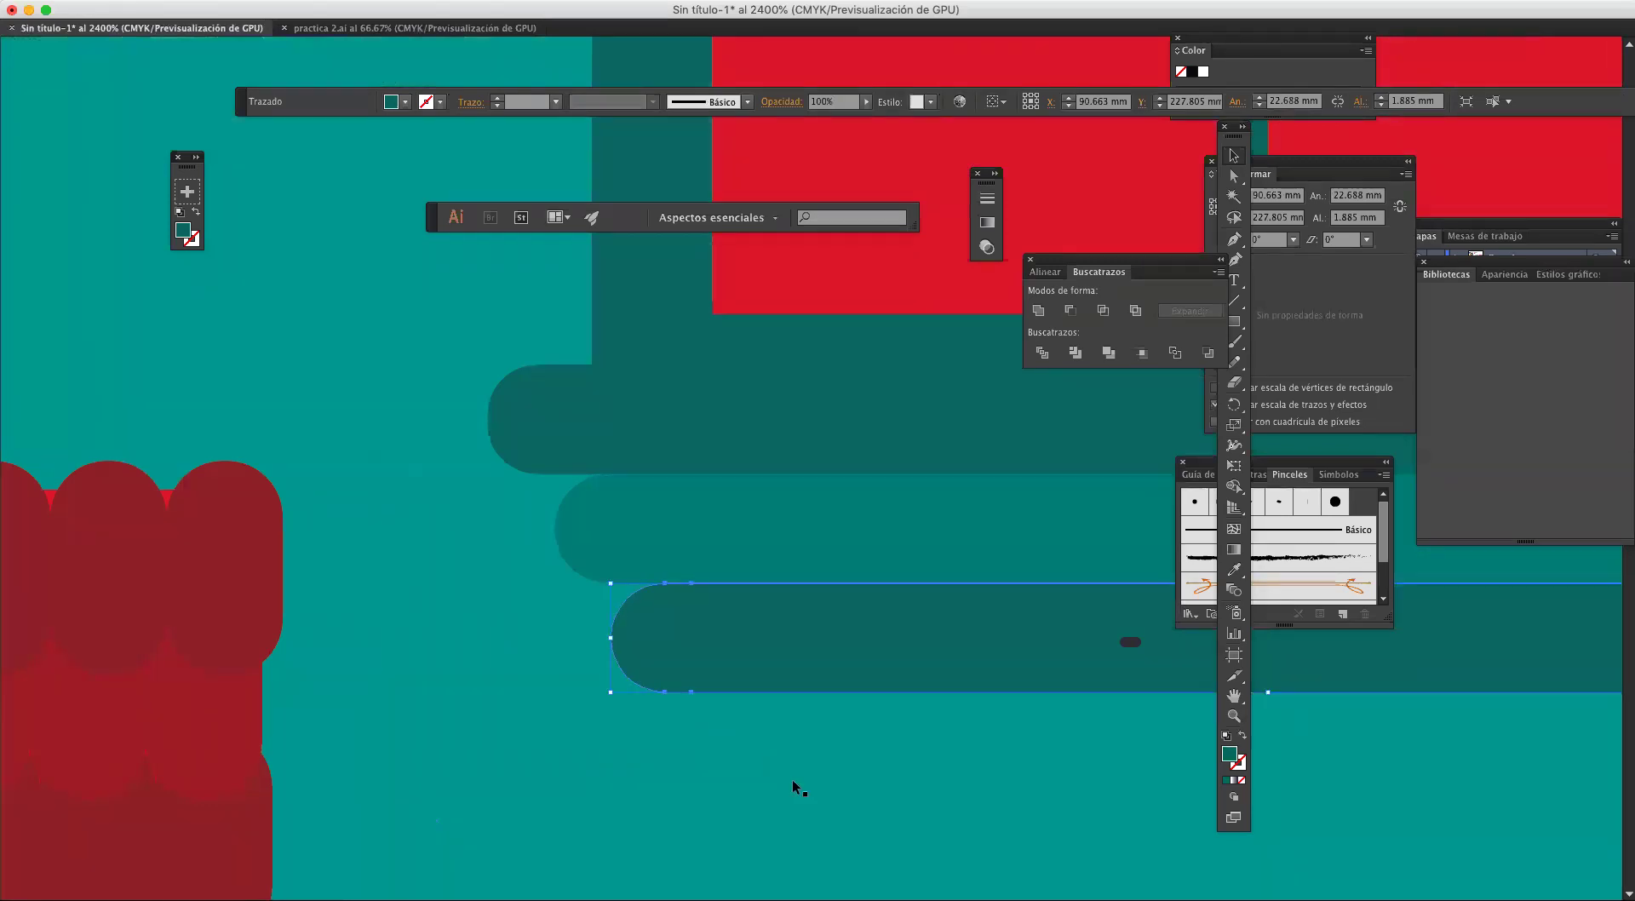
{"action": "left_click", "coordinate": [796, 781]}
Step: Try to round the lower-left corners of the middle and lower bars beneath the tiled roof
{"action": "scroll", "coordinate": [801, 779], "scroll_direction": "down", "scroll_amount": 4}
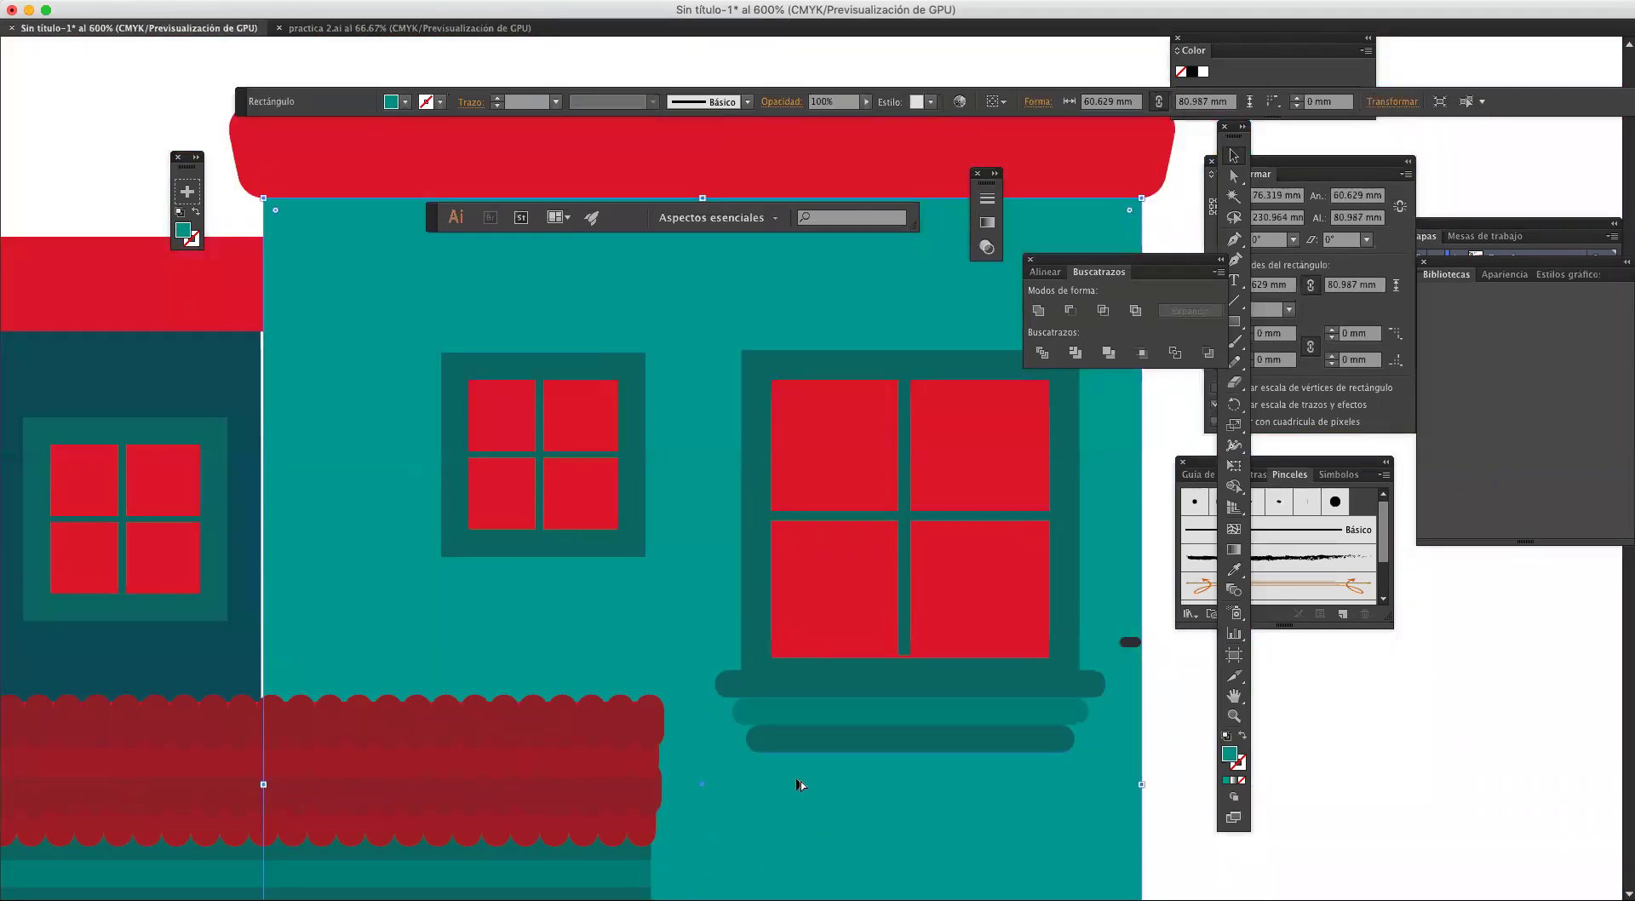
{"action": "scroll", "coordinate": [801, 780], "scroll_direction": "down", "scroll_amount": 2}
{"action": "scroll", "coordinate": [1081, 759], "scroll_direction": "down", "scroll_amount": 5}
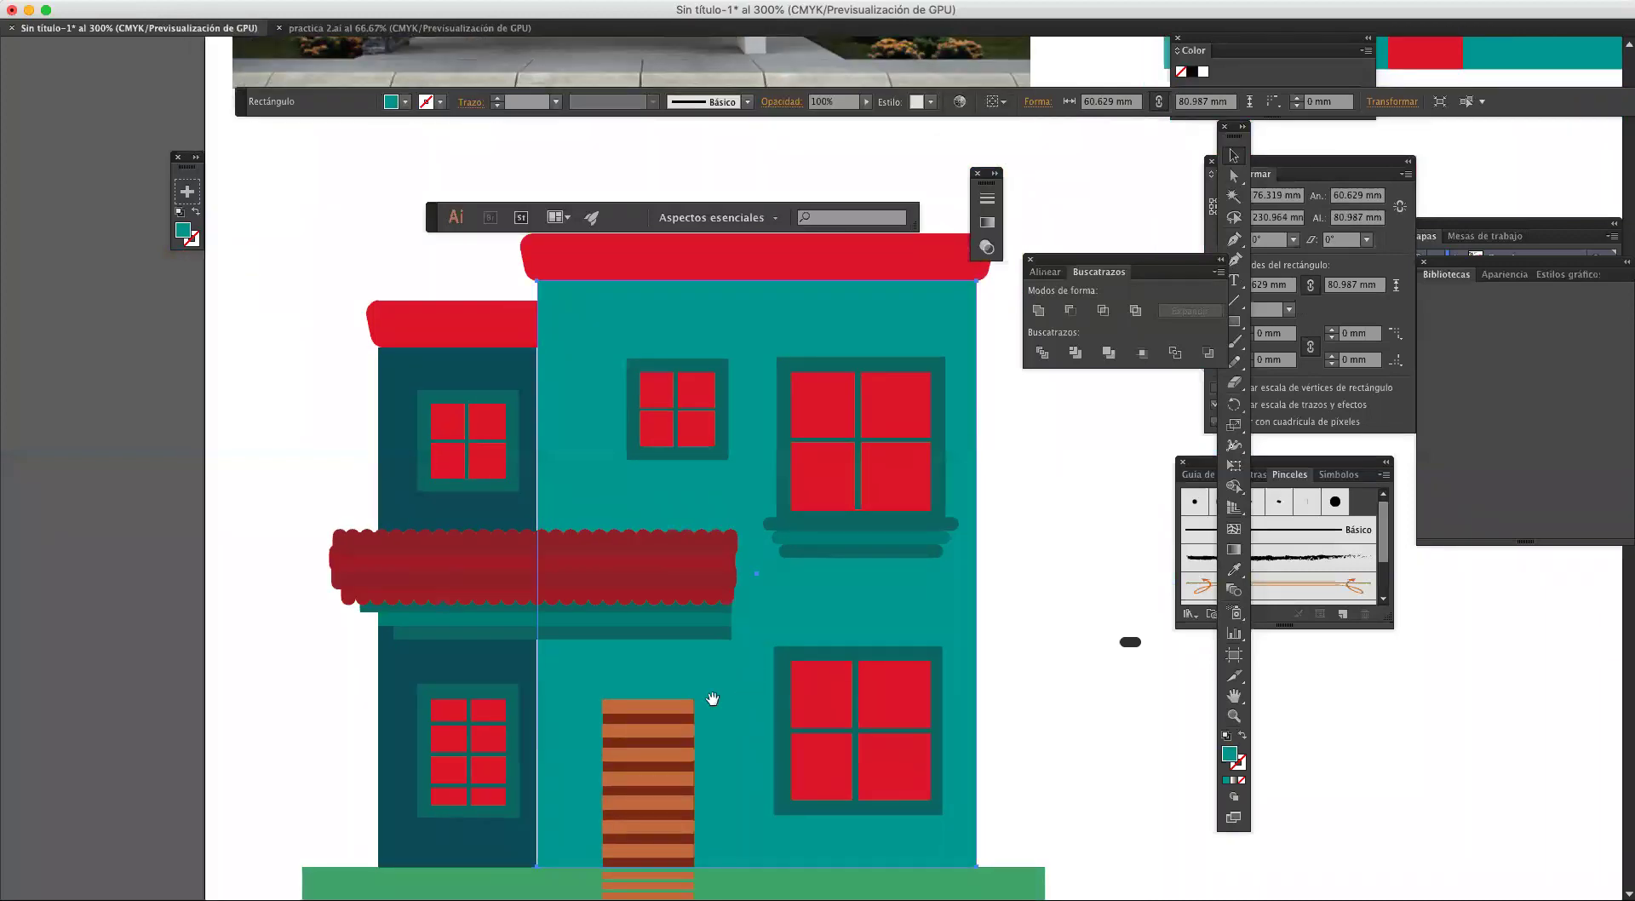
{"action": "left_click_drag", "start_coordinate": [712, 698], "coordinate": [949, 613]}
{"action": "left_click", "coordinate": [630, 528]}
{"action": "scroll", "coordinate": [629, 529], "scroll_direction": "up", "scroll_amount": 4}
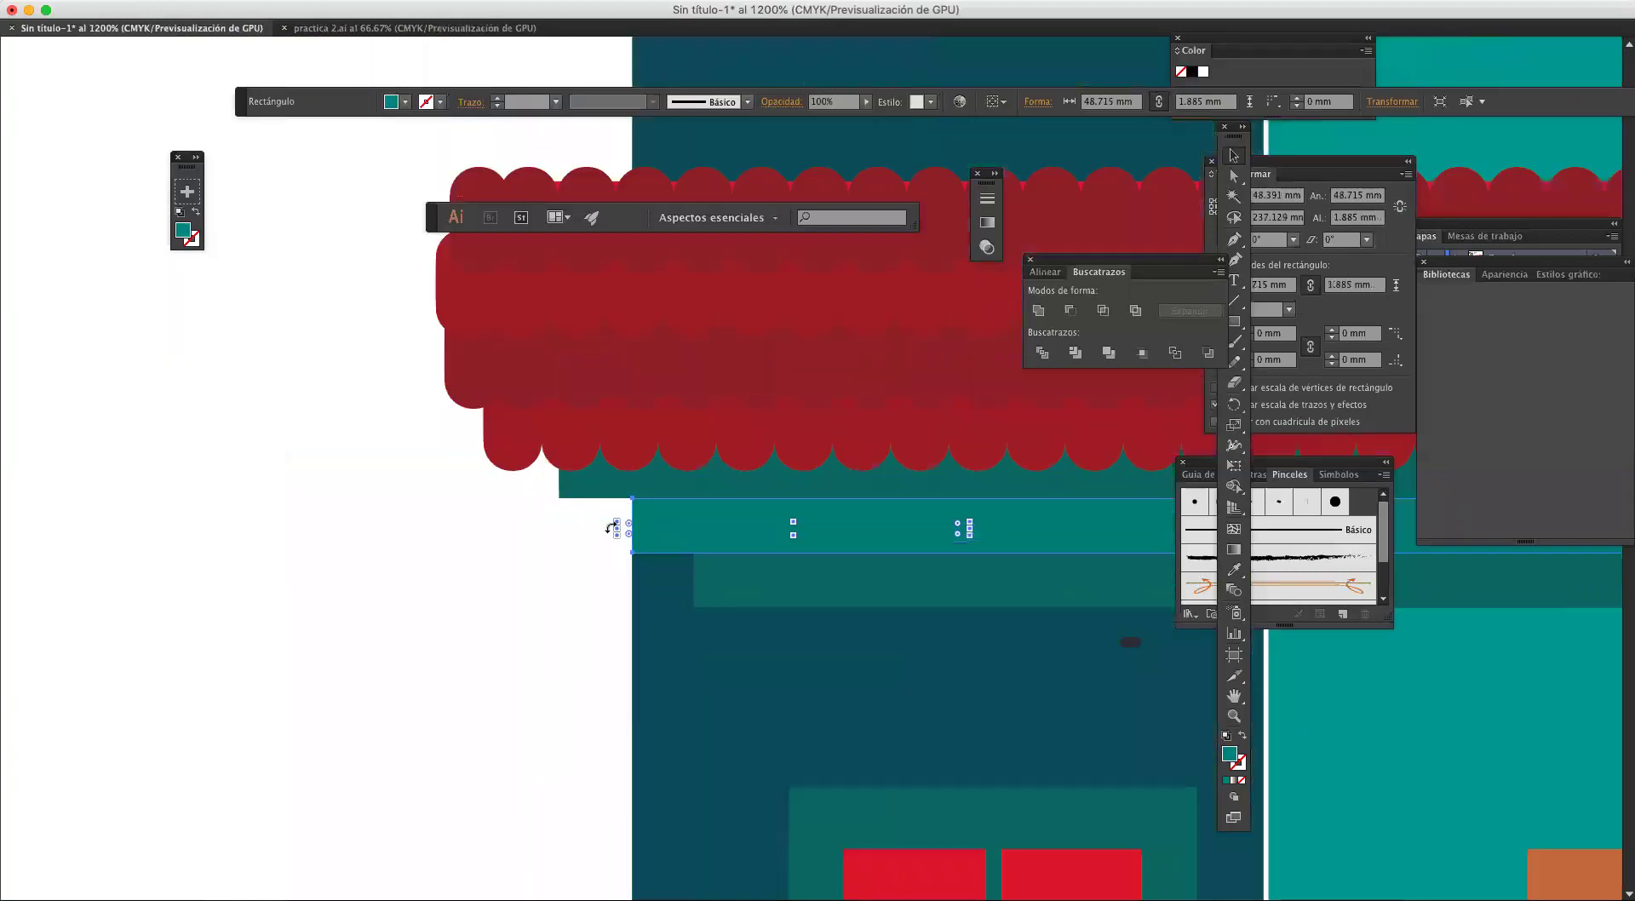
{"action": "scroll", "coordinate": [613, 527], "scroll_direction": "up", "scroll_amount": 2}
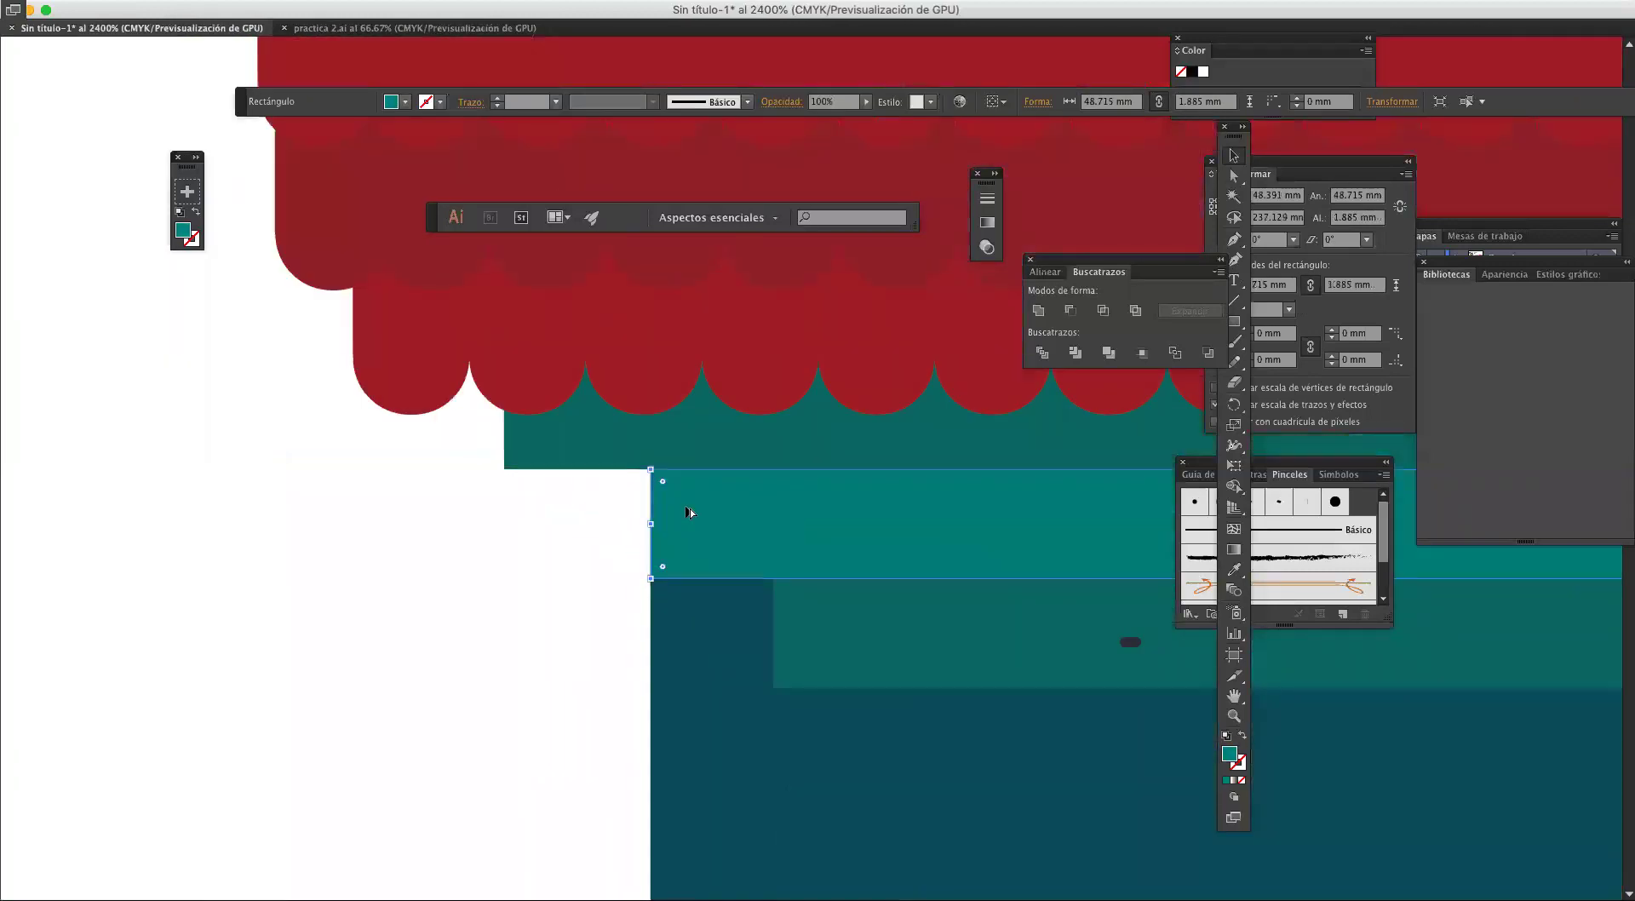
{"action": "left_click", "coordinate": [650, 468]}
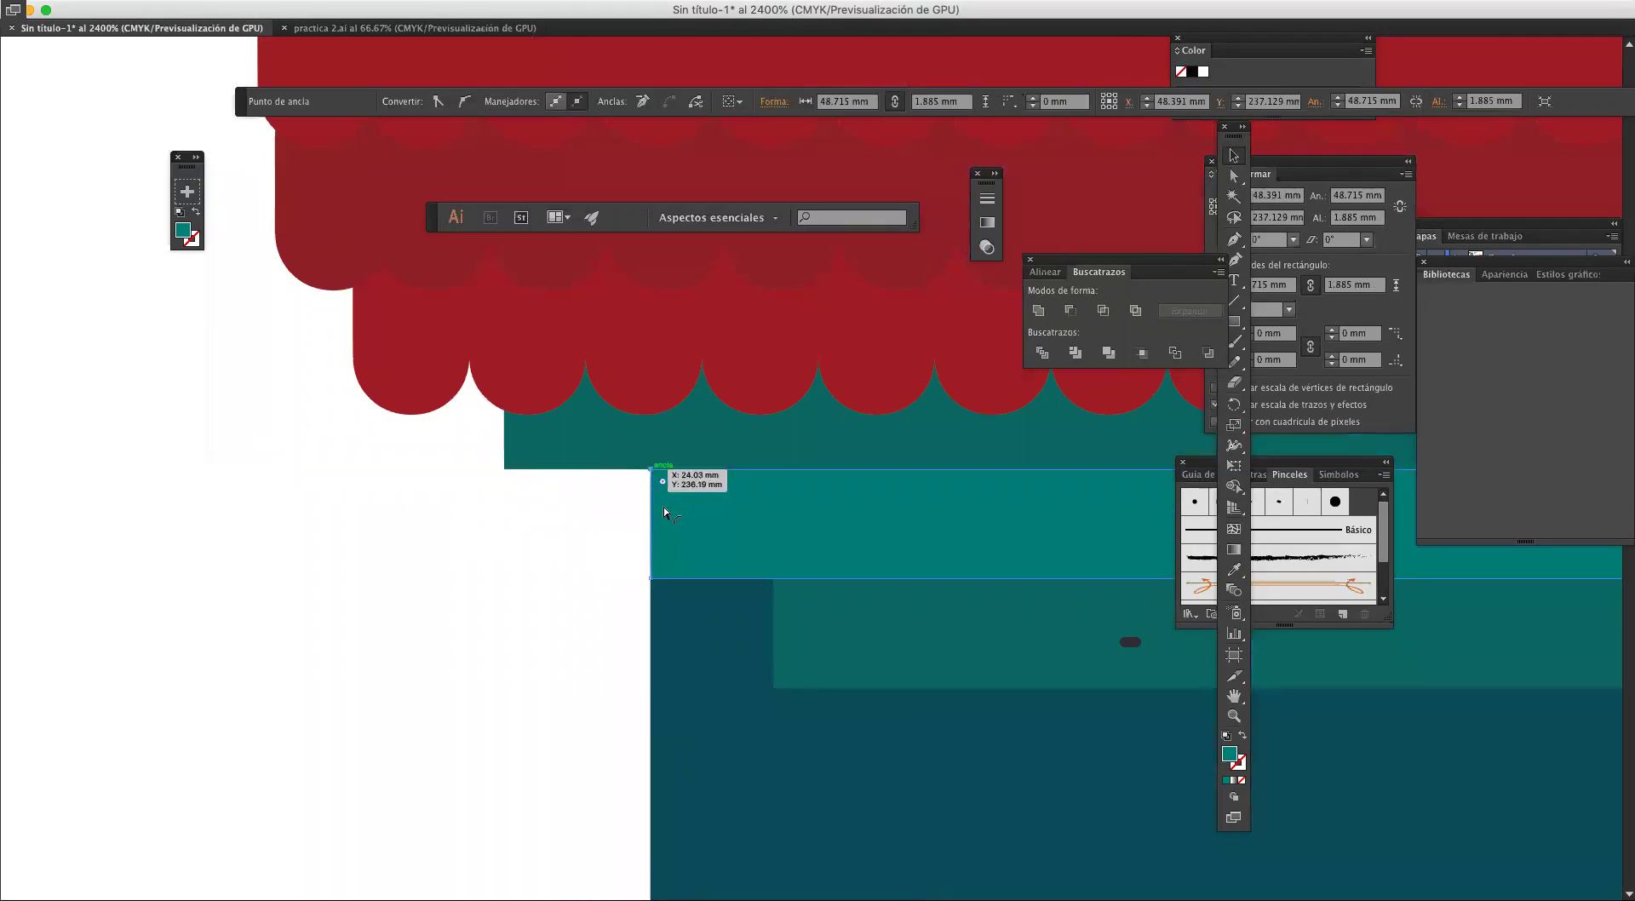
{"action": "left_click", "coordinate": [651, 580]}
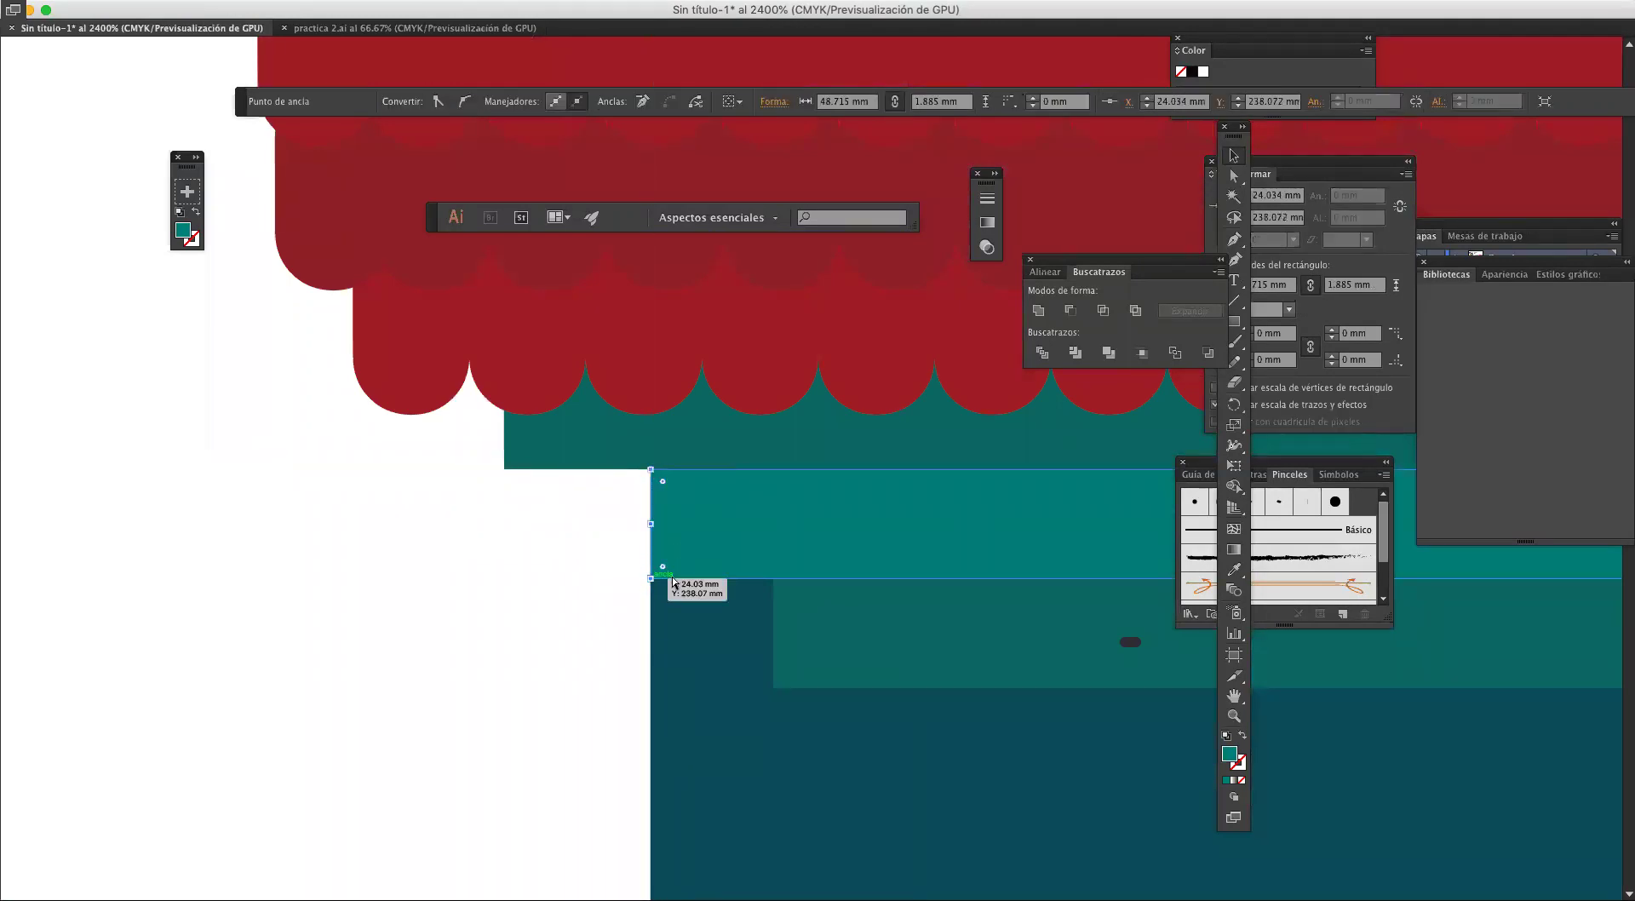
{"action": "left_click_drag", "start_coordinate": [663, 568], "coordinate": [756, 526]}
{"action": "left_click", "coordinate": [784, 635]}
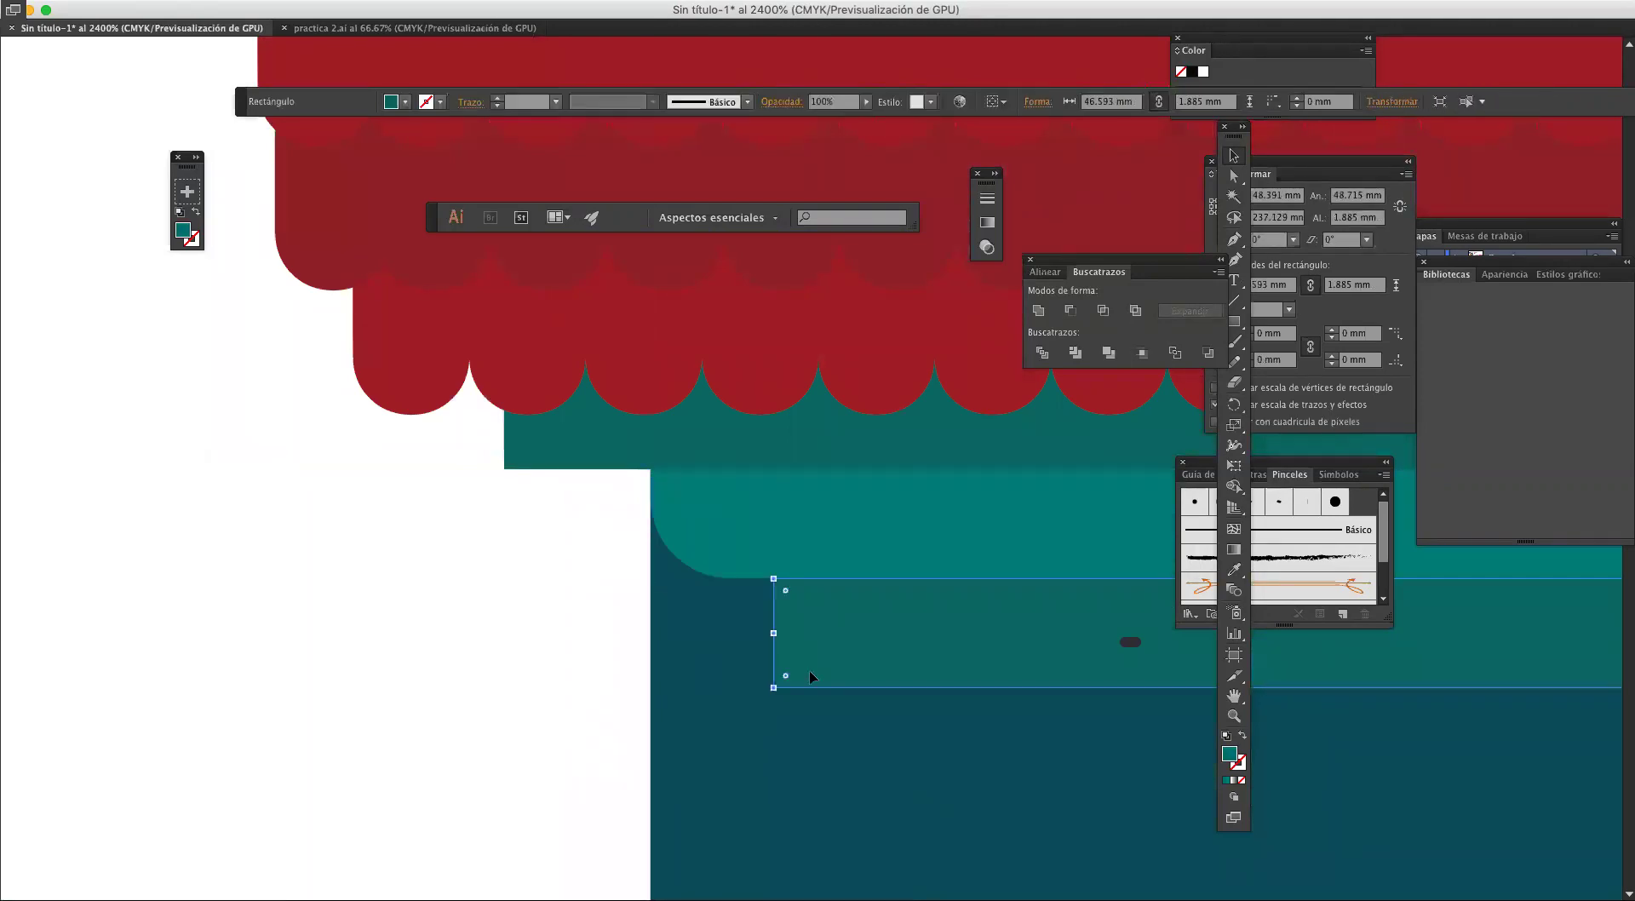
{"action": "left_click_drag", "start_coordinate": [786, 677], "coordinate": [825, 657]}
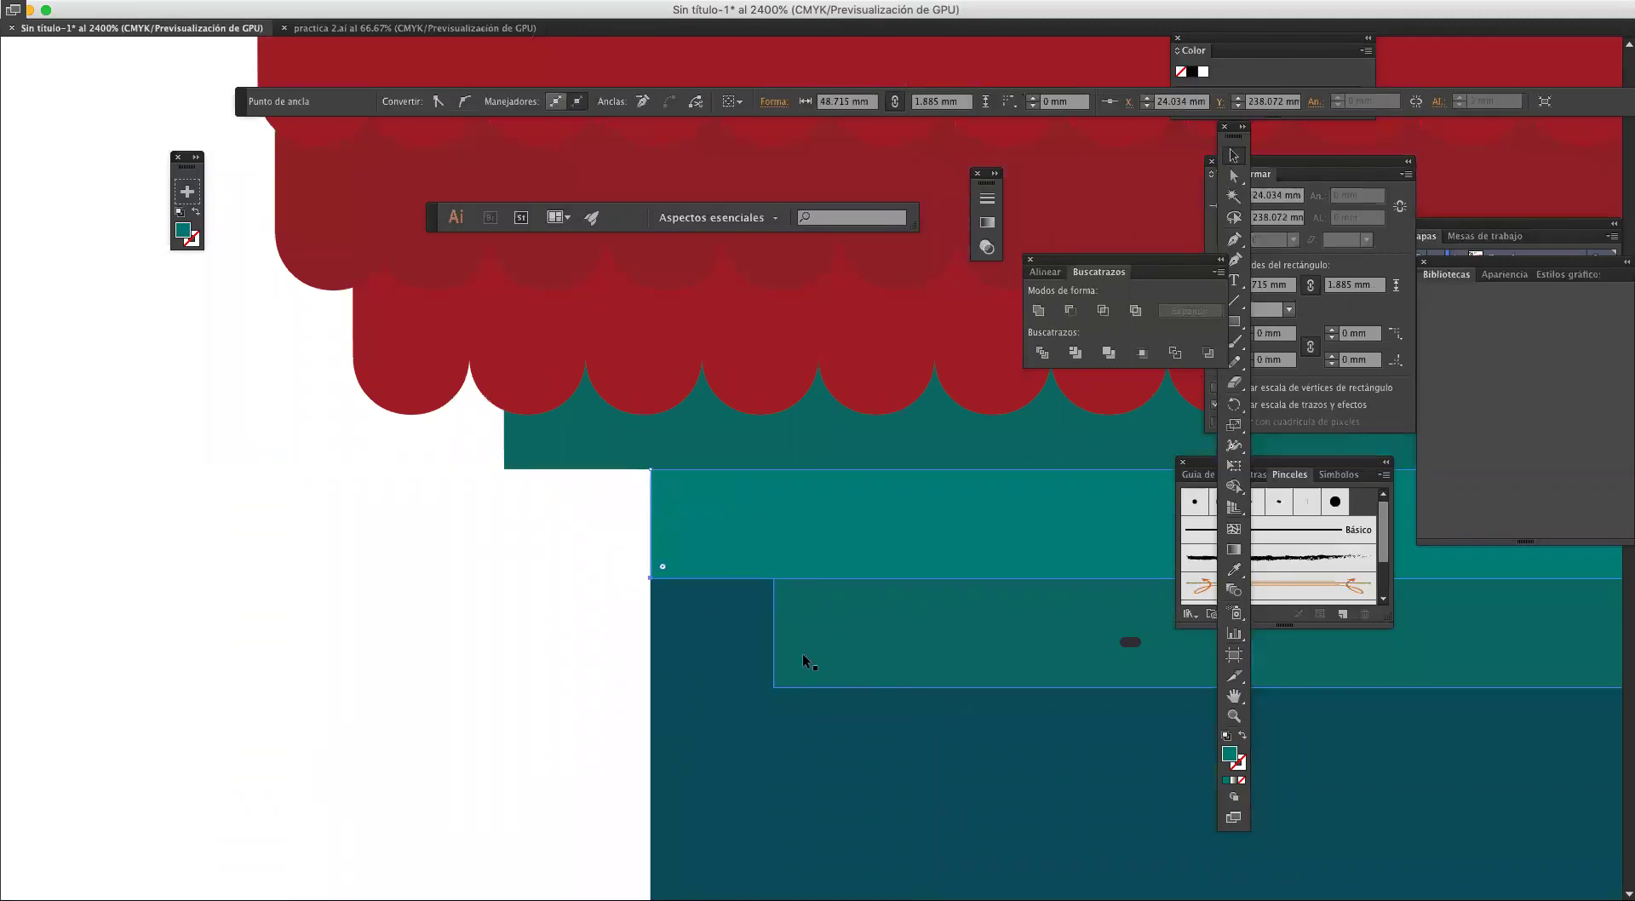
Step: Round only the lower-left corners of the lower and middle teal bars beneath the tiled roof
{"action": "left_click", "coordinate": [842, 639]}
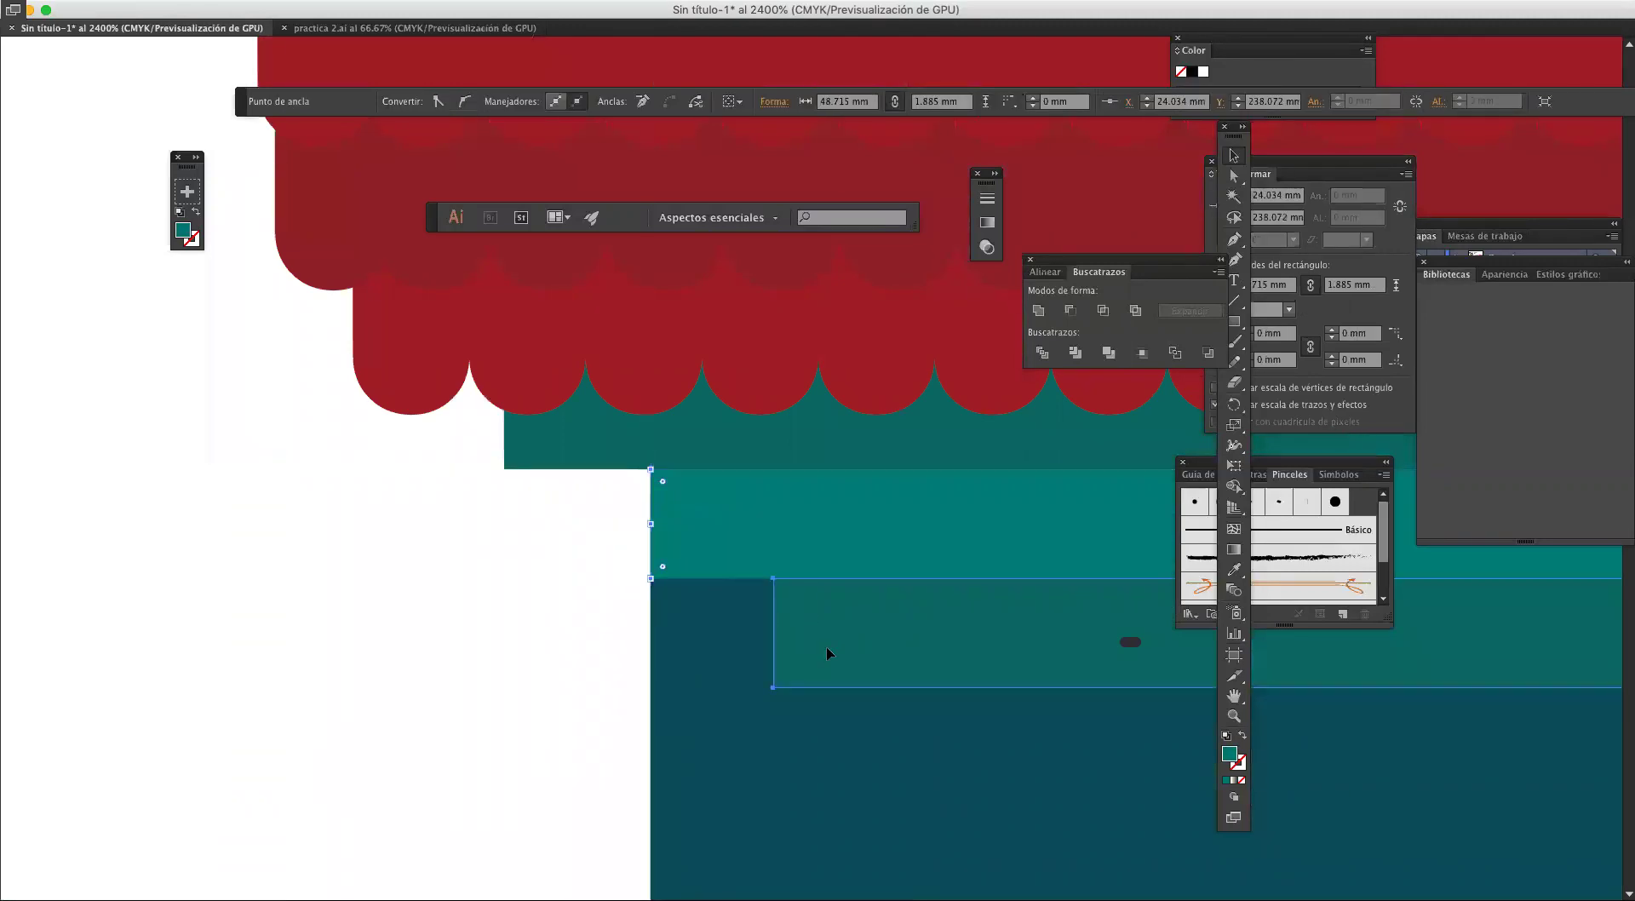
{"action": "left_click", "coordinate": [774, 686]}
{"action": "left_click_drag", "start_coordinate": [785, 676], "coordinate": [862, 621]}
{"action": "left_click", "coordinate": [666, 554]}
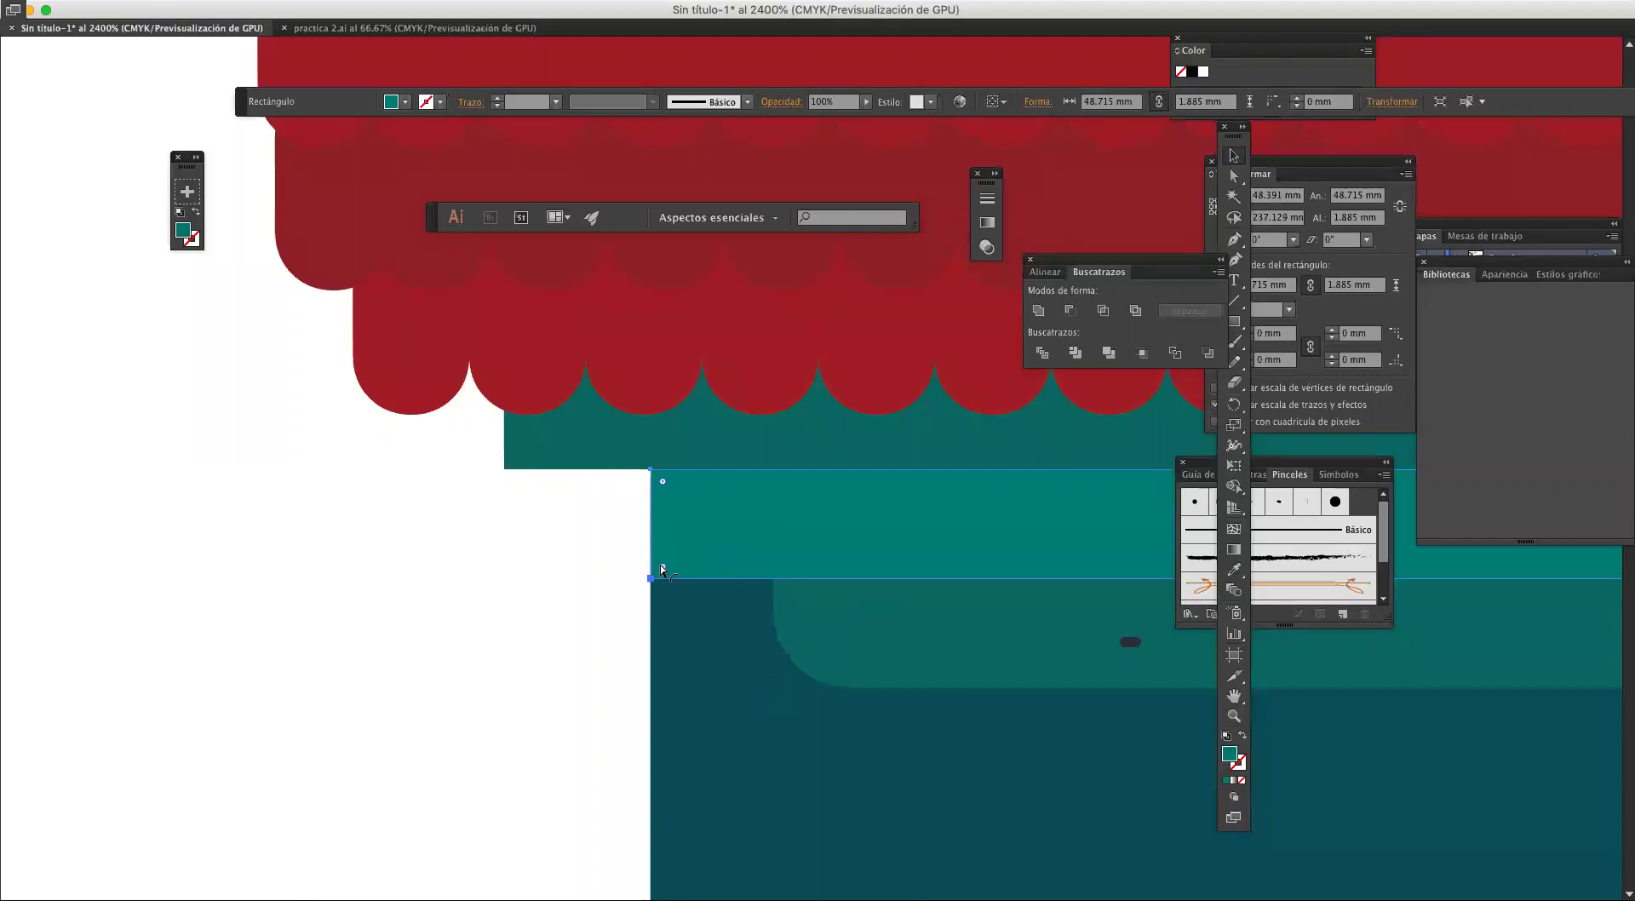
{"action": "left_click", "coordinate": [651, 579]}
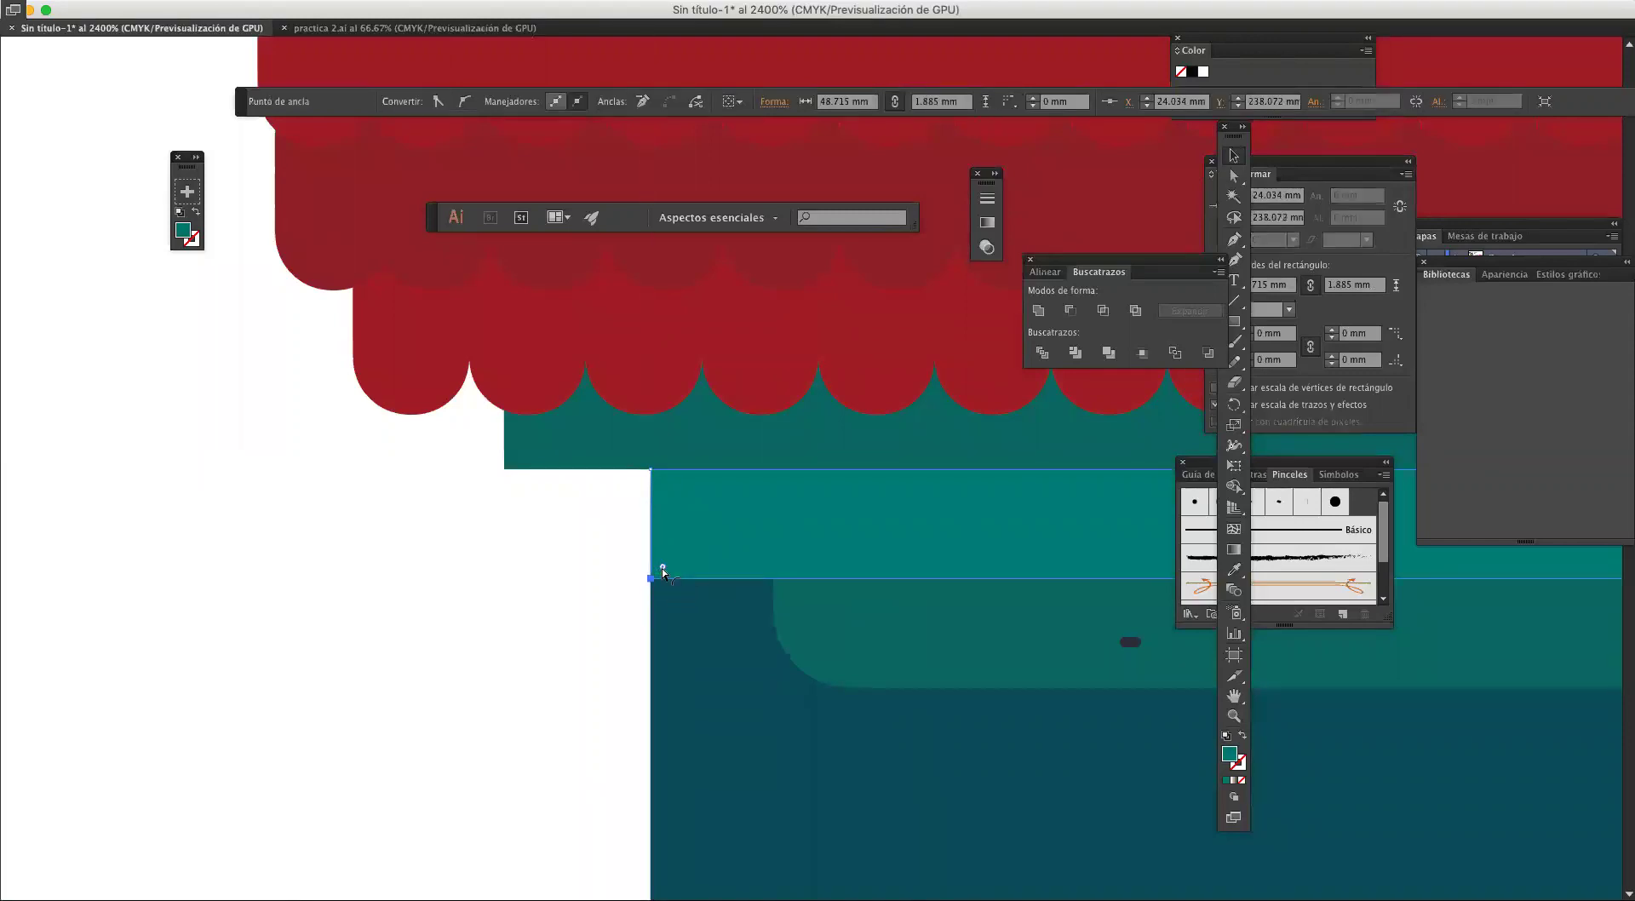
{"action": "left_click_drag", "start_coordinate": [703, 544], "coordinate": [775, 515]}
Step: Round the lower-left corner of the upper teal bar beneath the tiled roof to a radius of about 1.24 mm
{"action": "left_click", "coordinate": [508, 468]}
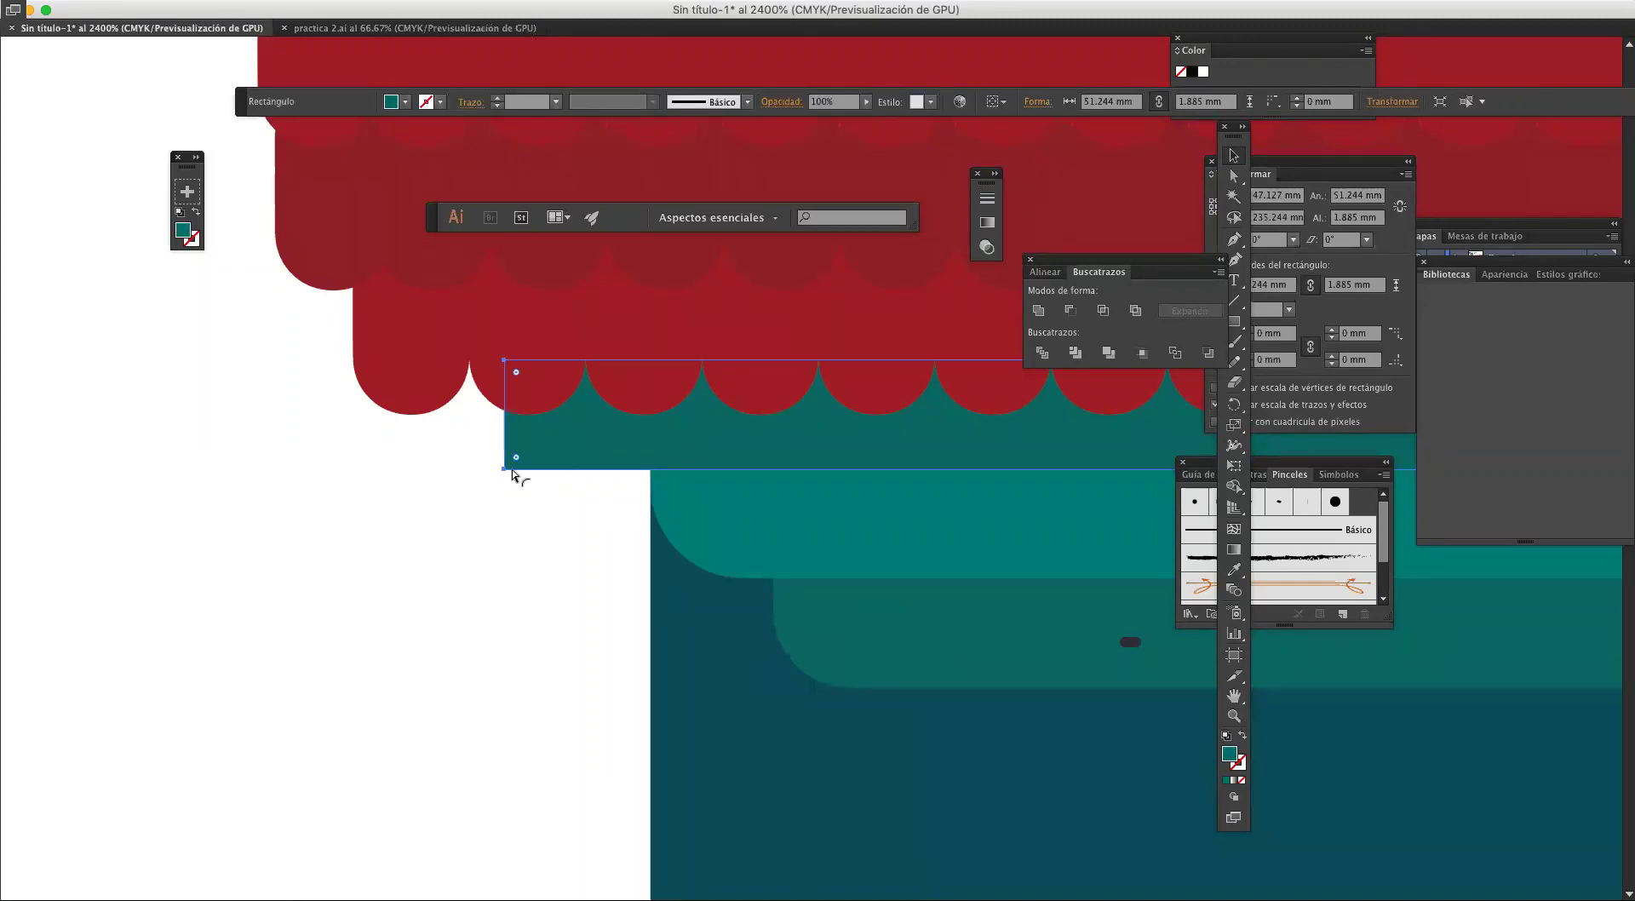
{"action": "left_click_drag", "start_coordinate": [508, 474], "coordinate": [606, 433]}
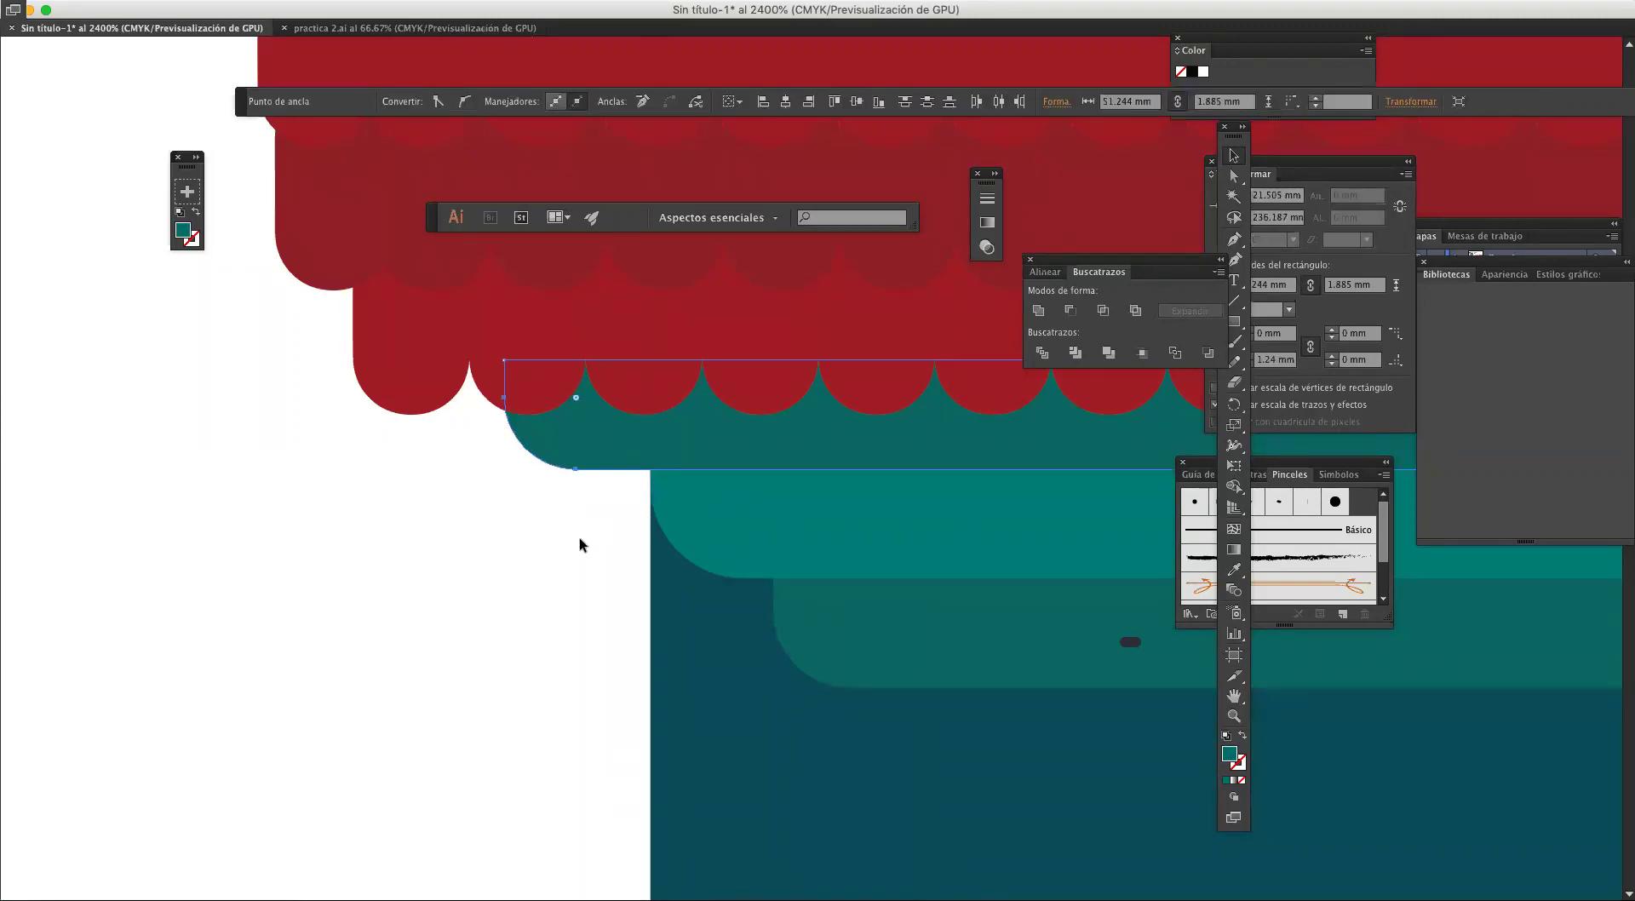
{"action": "left_click", "coordinate": [577, 588]}
Step: Remove the corner rounding from all three bars of the ledge under the upper large window
{"action": "key", "text": "super+minus"}
{"action": "key", "text": "super+minus"}
{"action": "key", "text": "super+minus"}
{"action": "key", "text": "super+minus"}
{"action": "key", "text": "super+minus"}
{"action": "key", "text": "super+minus"}
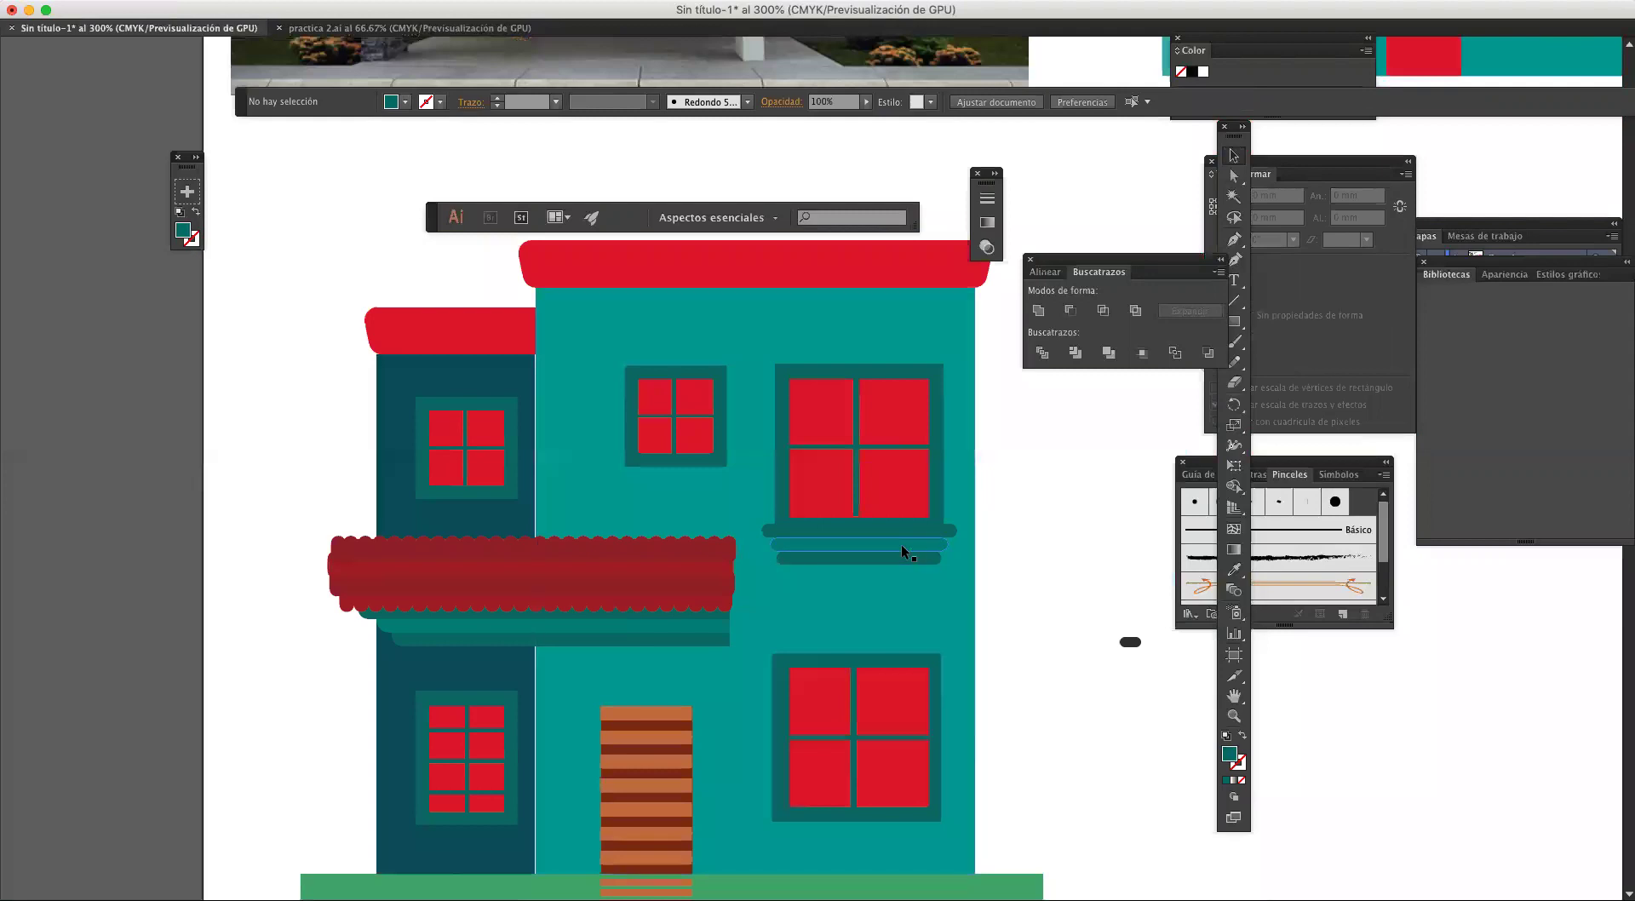
{"action": "key", "text": "super+plus"}
{"action": "key", "text": "super+plus"}
{"action": "key", "text": "super+plus"}
{"action": "key", "text": "super+plus"}
{"action": "key", "text": "super+plus"}
{"action": "left_click", "coordinate": [810, 540]}
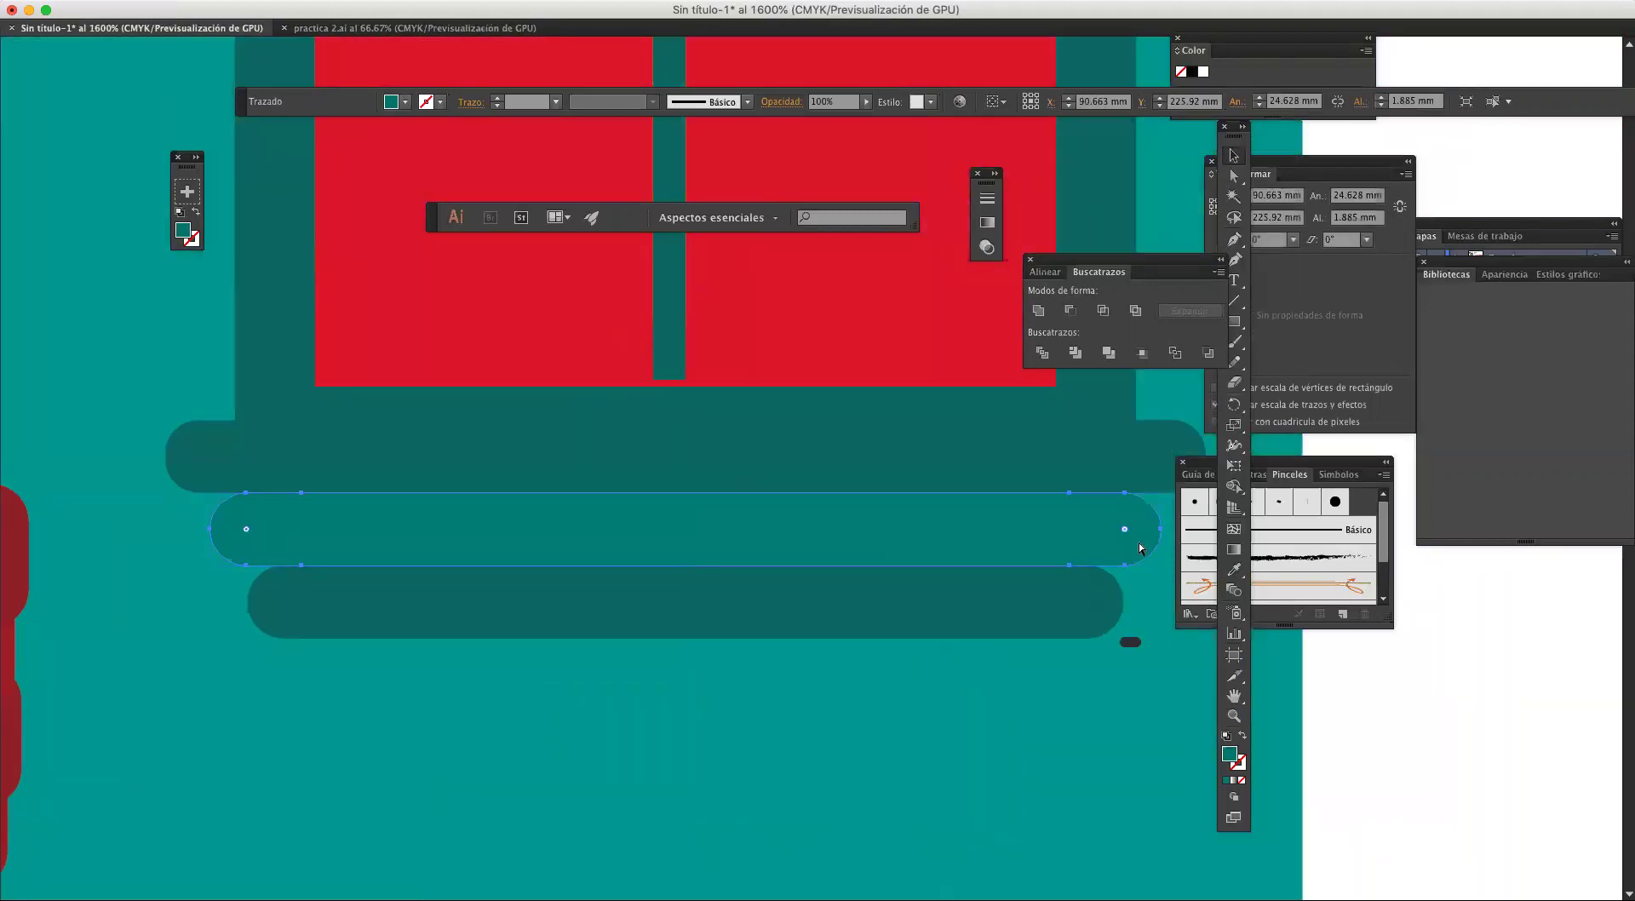
{"action": "left_click_drag", "start_coordinate": [1126, 529], "coordinate": [1217, 534]}
{"action": "left_click", "coordinate": [1095, 607]}
{"action": "left_click_drag", "start_coordinate": [1086, 601], "coordinate": [1137, 601]}
{"action": "left_click", "coordinate": [1155, 474]}
{"action": "left_click", "coordinate": [1143, 461]}
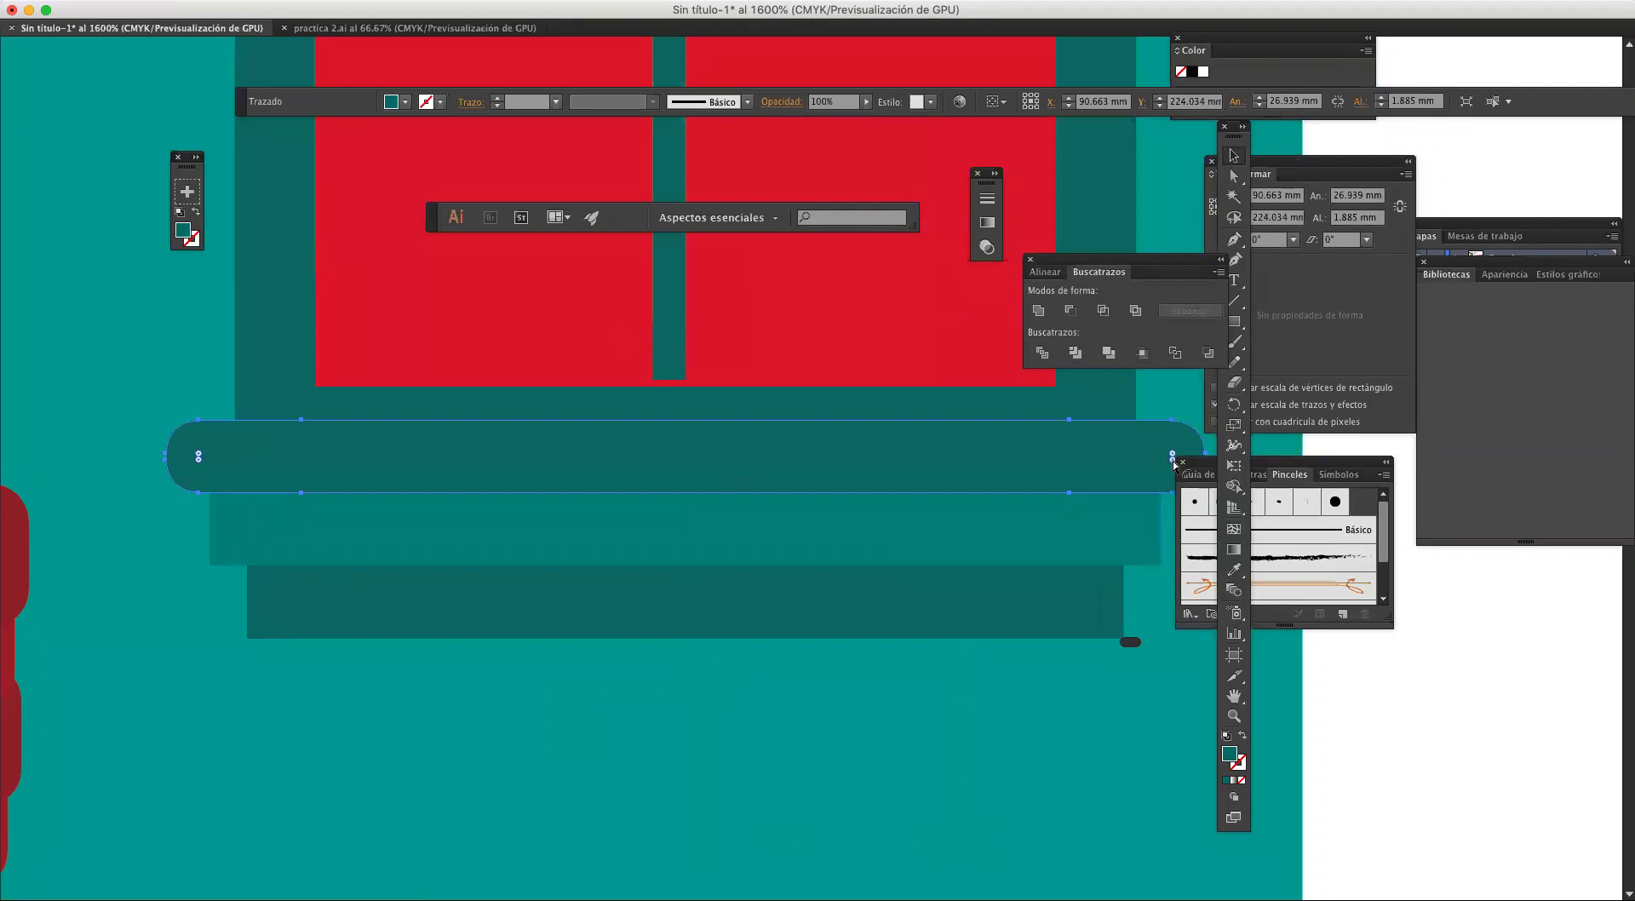
{"action": "key", "text": "ctrl+z"}
Step: Round only the lower-right corner of each of the three bars in the ledge under the upper large window
{"action": "left_click_drag", "start_coordinate": [1024, 492], "coordinate": [851, 463]}
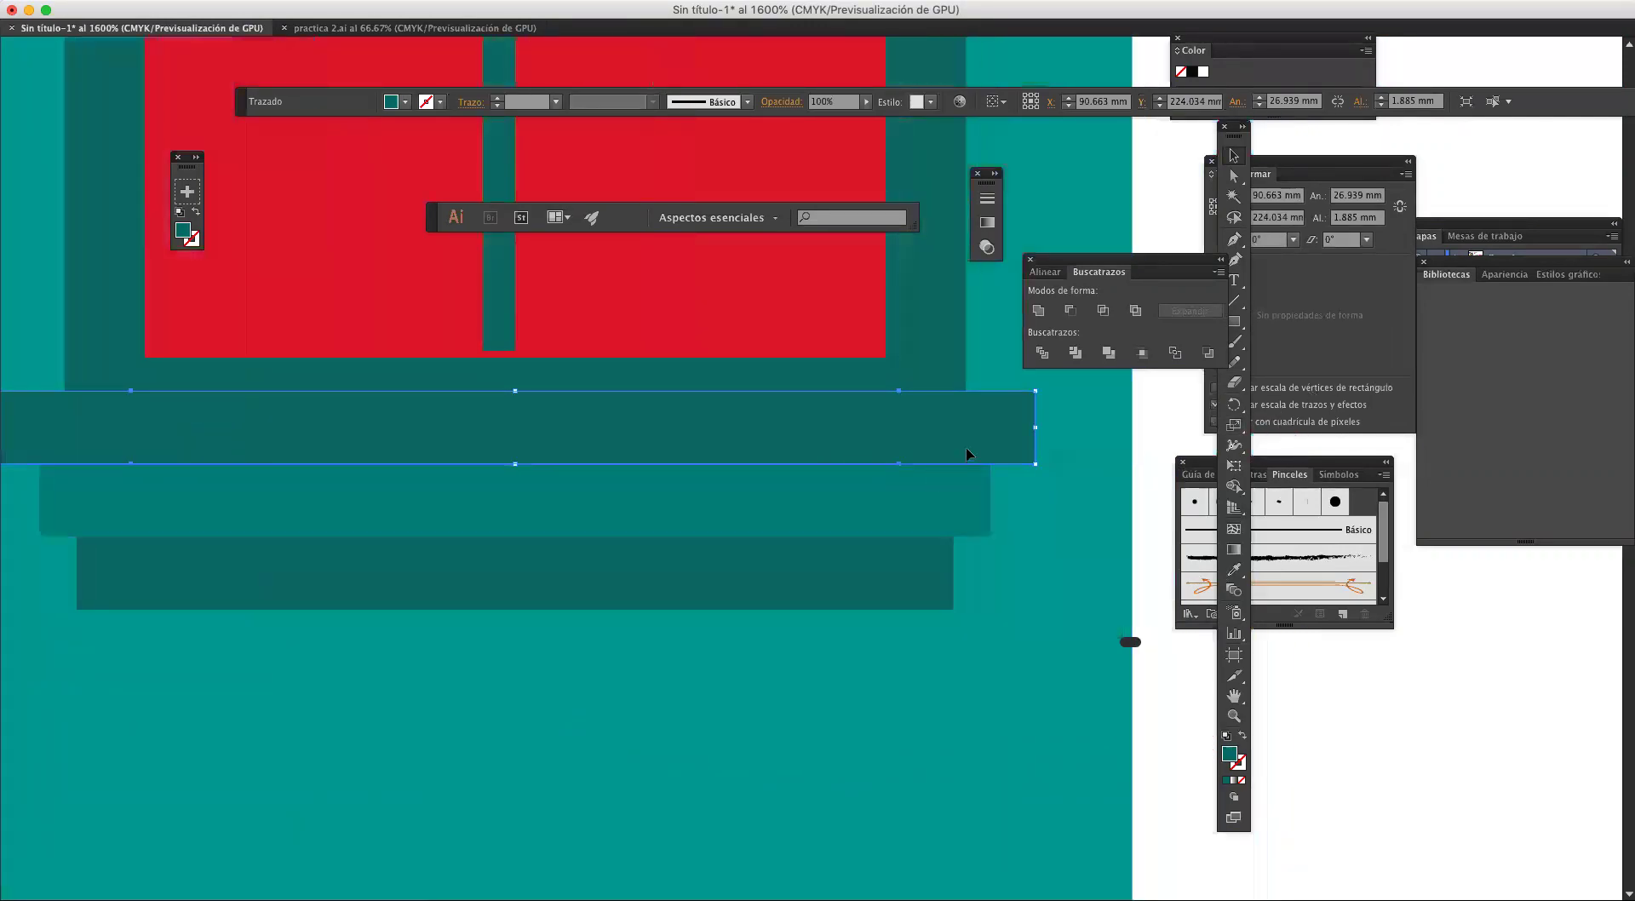
{"action": "scroll", "coordinate": [1005, 494], "scroll_direction": "up", "scroll_amount": 2}
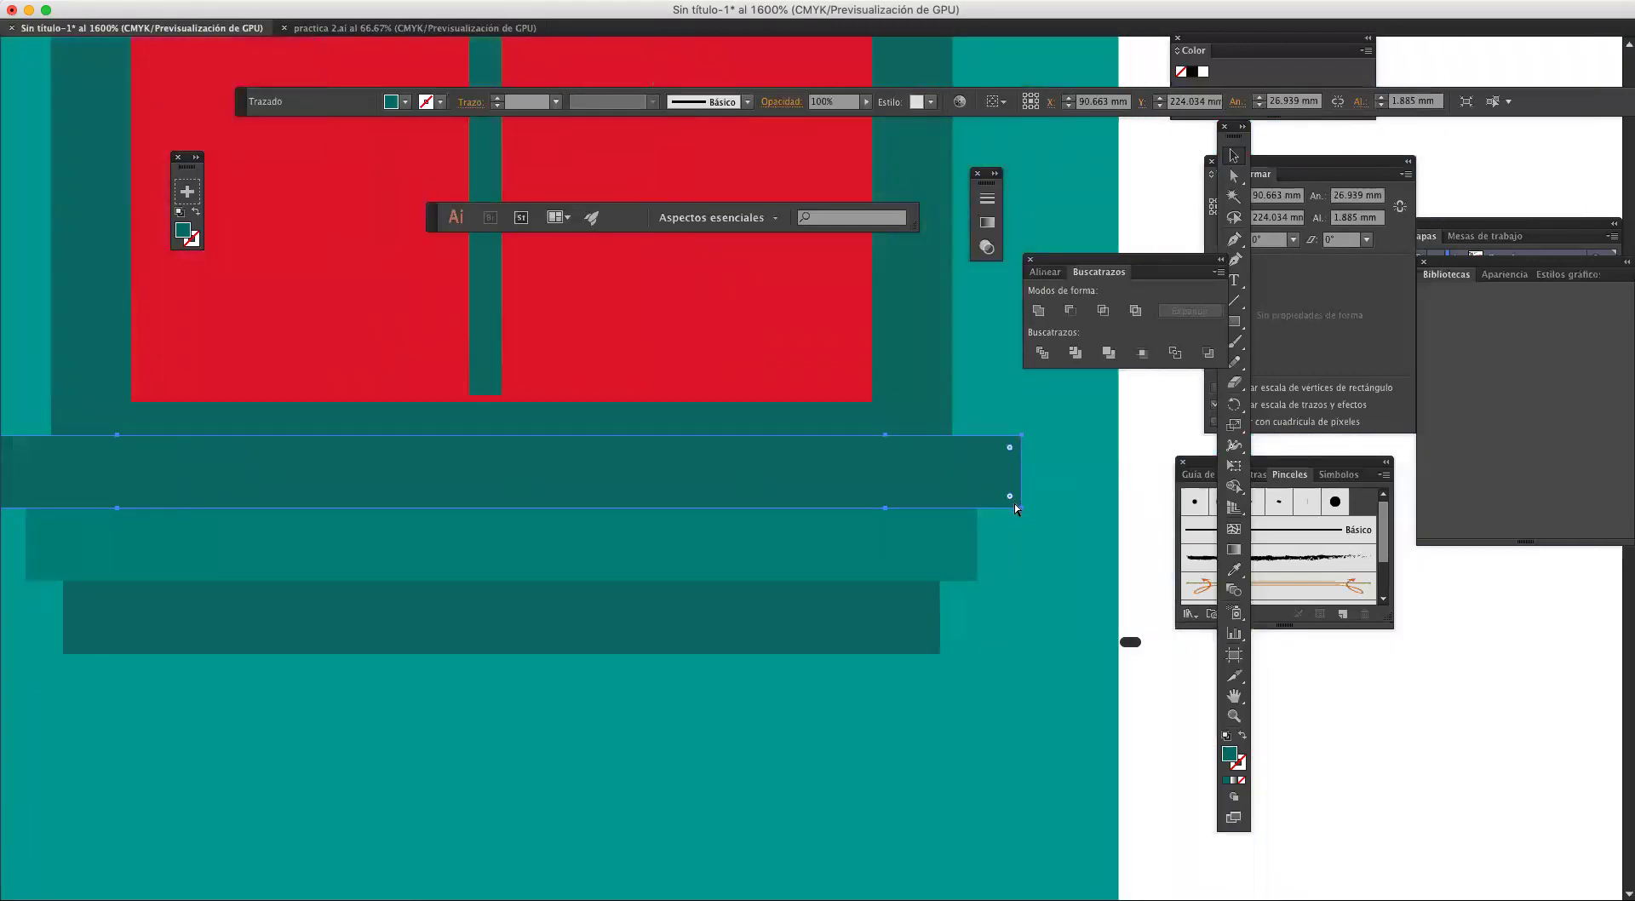
{"action": "left_click", "coordinate": [1021, 506]}
{"action": "left_click_drag", "start_coordinate": [1025, 508], "coordinate": [973, 462]}
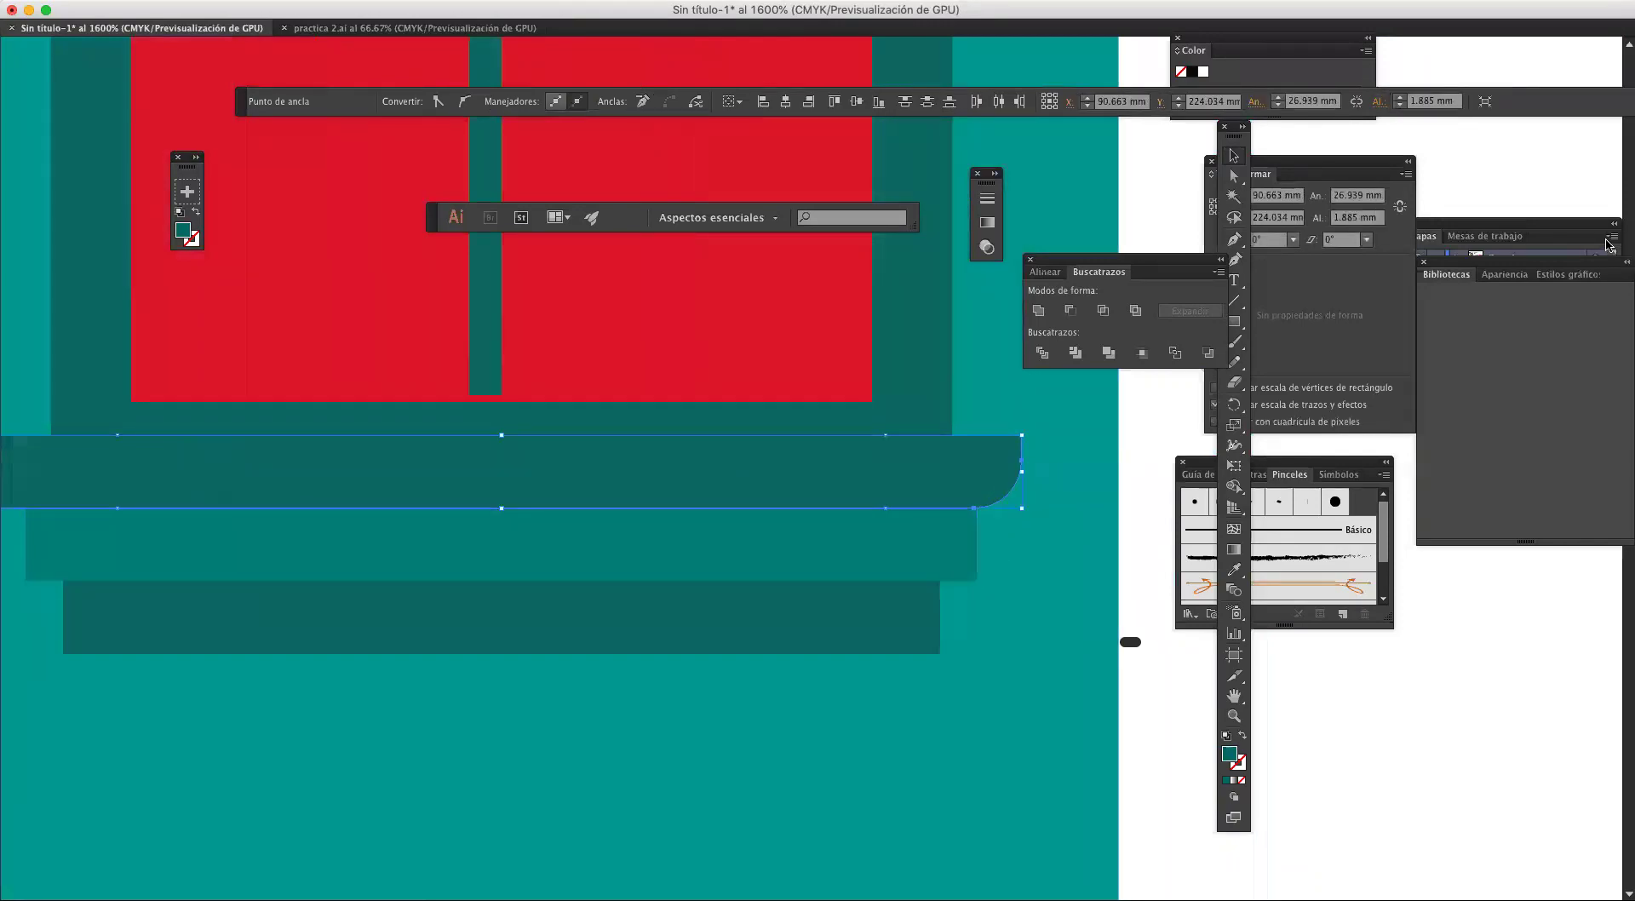
{"action": "left_click", "coordinate": [969, 554]}
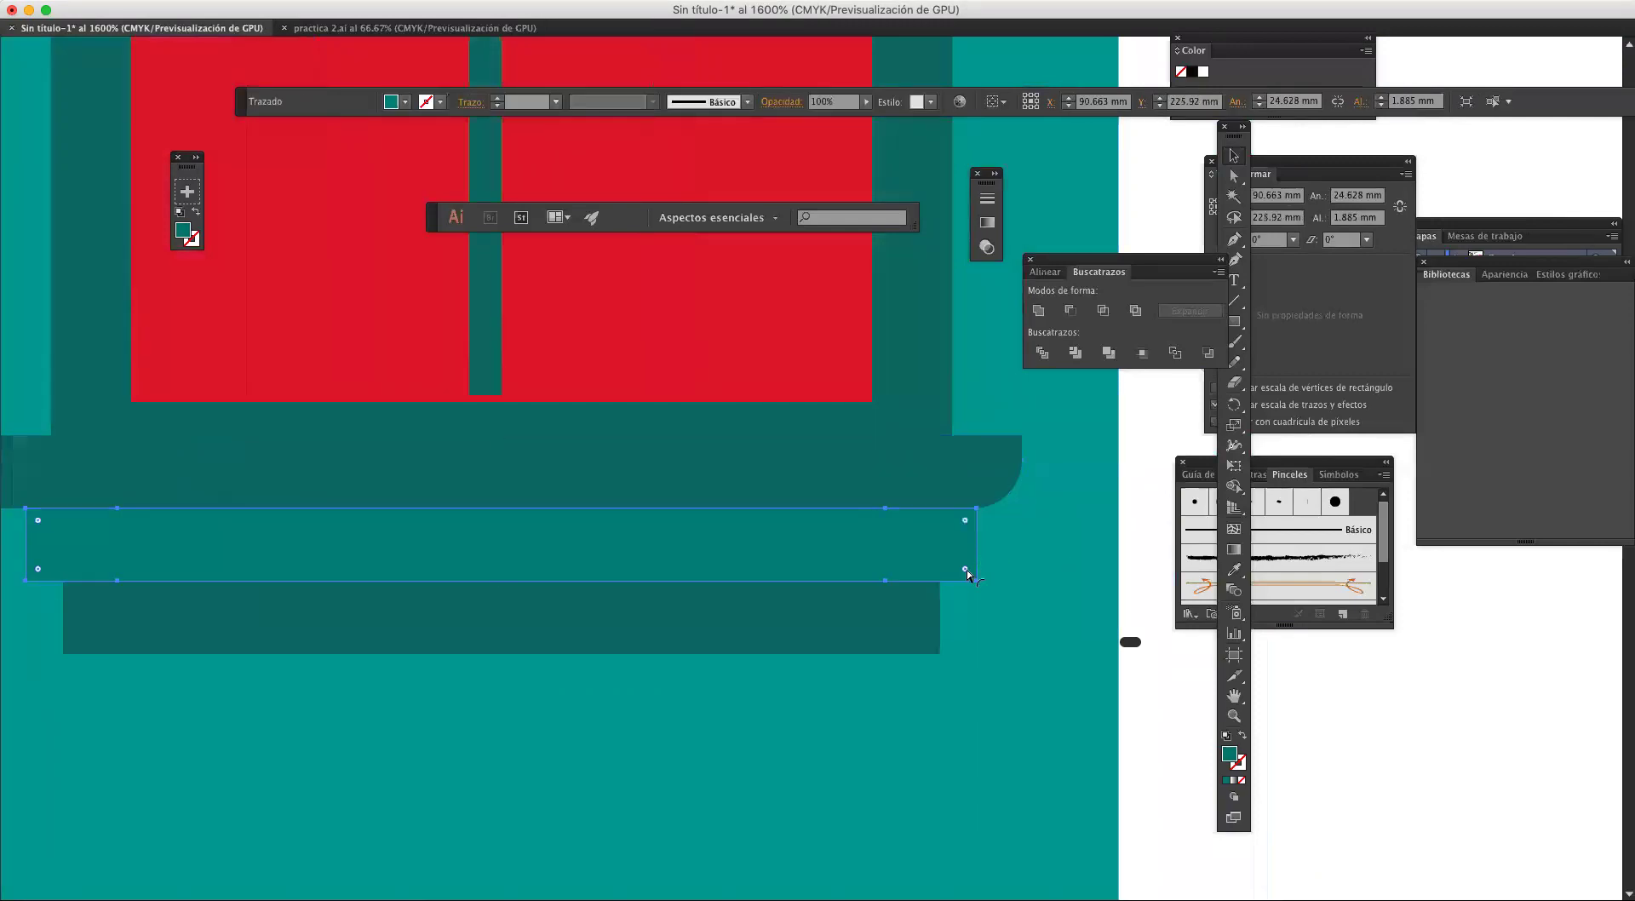
{"action": "mouse_move", "coordinate": [967, 569]}
{"action": "left_mouse_down"}
{"action": "mouse_move", "coordinate": [937, 544]}
{"action": "mouse_move", "coordinate": [963, 569]}
{"action": "left_mouse_up"}
{"action": "left_click", "coordinate": [964, 570]}
{"action": "left_click_drag", "start_coordinate": [963, 569], "coordinate": [920, 525]}
{"action": "left_click", "coordinate": [937, 605]}
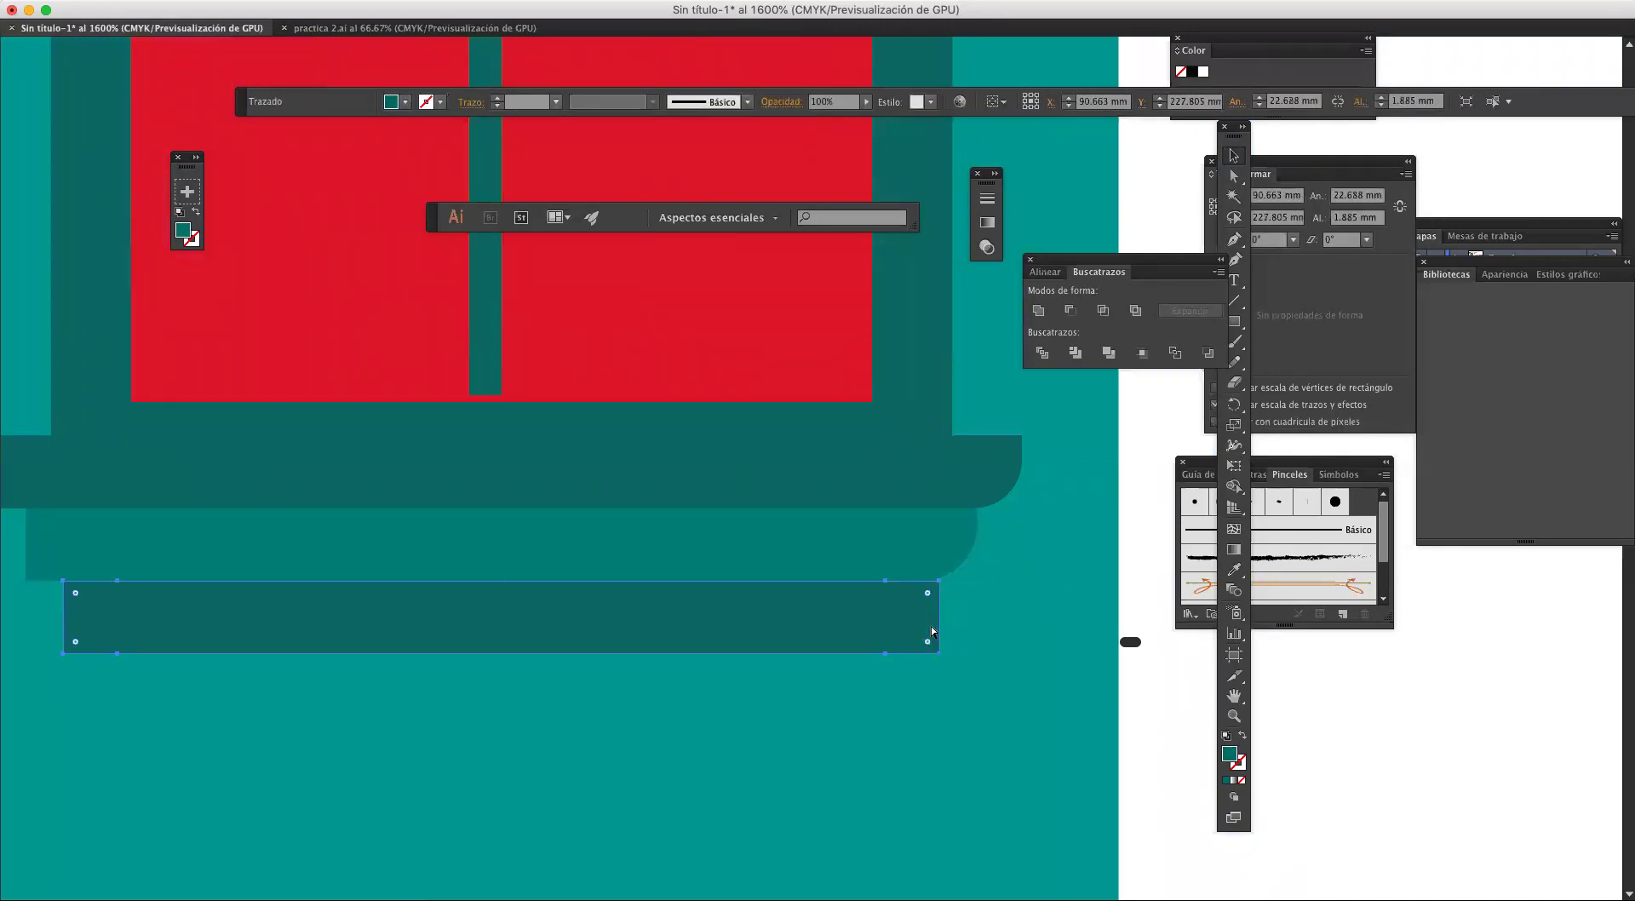
{"action": "left_click", "coordinate": [939, 653]}
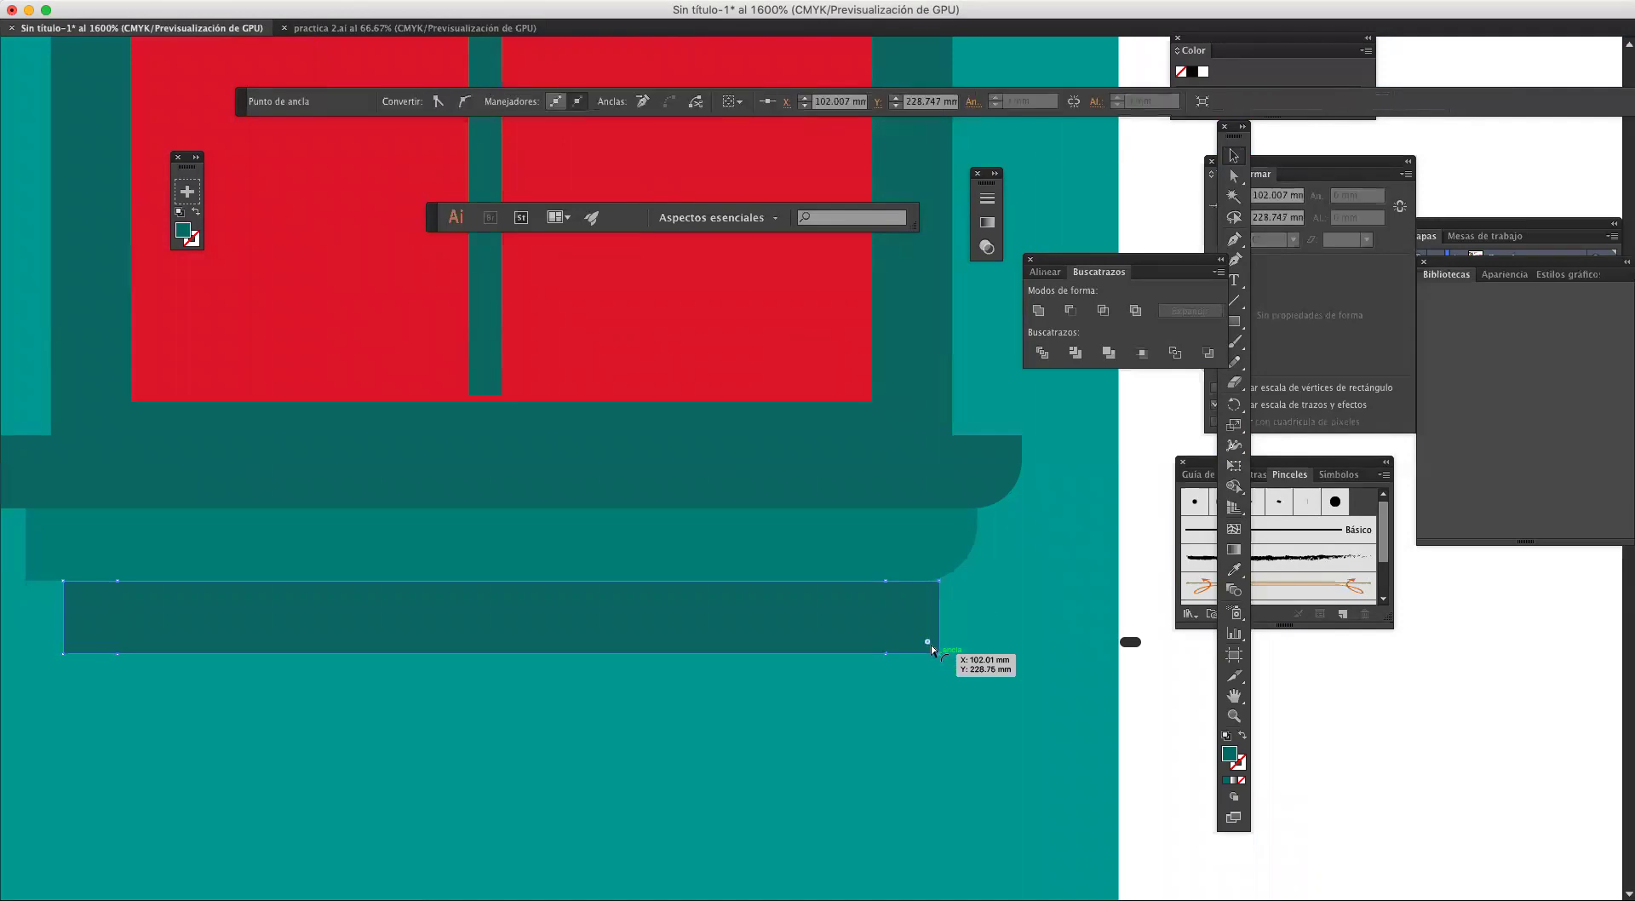
{"action": "left_click_drag", "start_coordinate": [927, 641], "coordinate": [886, 596]}
{"action": "left_click", "coordinate": [888, 722]}
Step: Round the lower-left corner of each of the three bars in the ledge under the upper large window
{"action": "scroll", "coordinate": [887, 723], "scroll_direction": "left", "scroll_amount": 5}
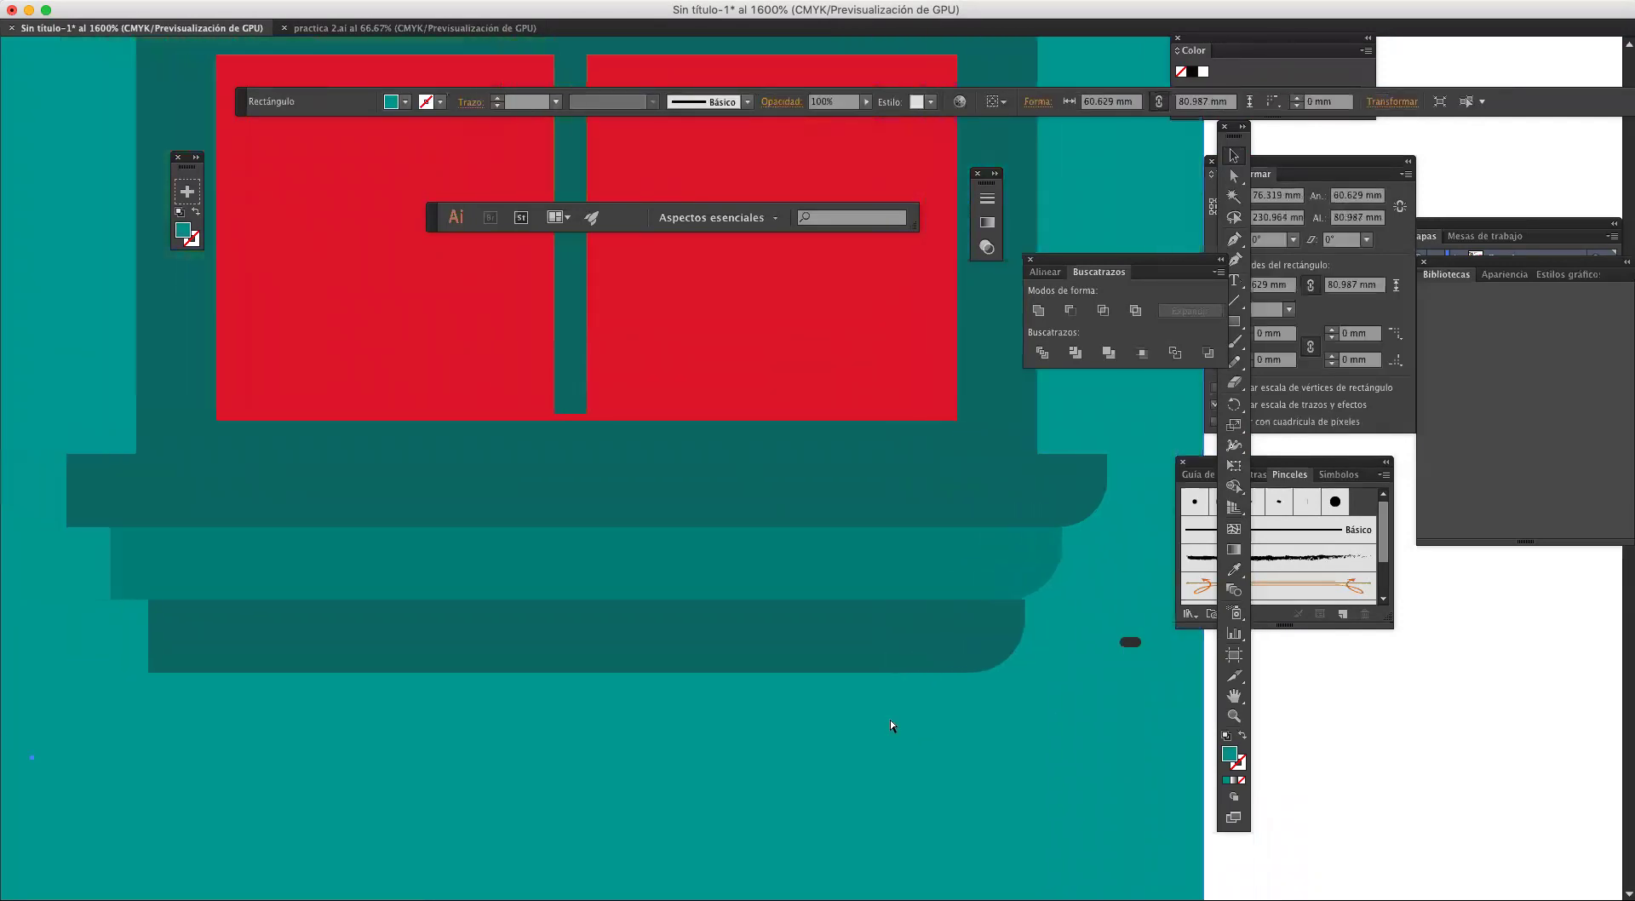
{"action": "scroll", "coordinate": [891, 726], "scroll_direction": "left", "scroll_amount": 12}
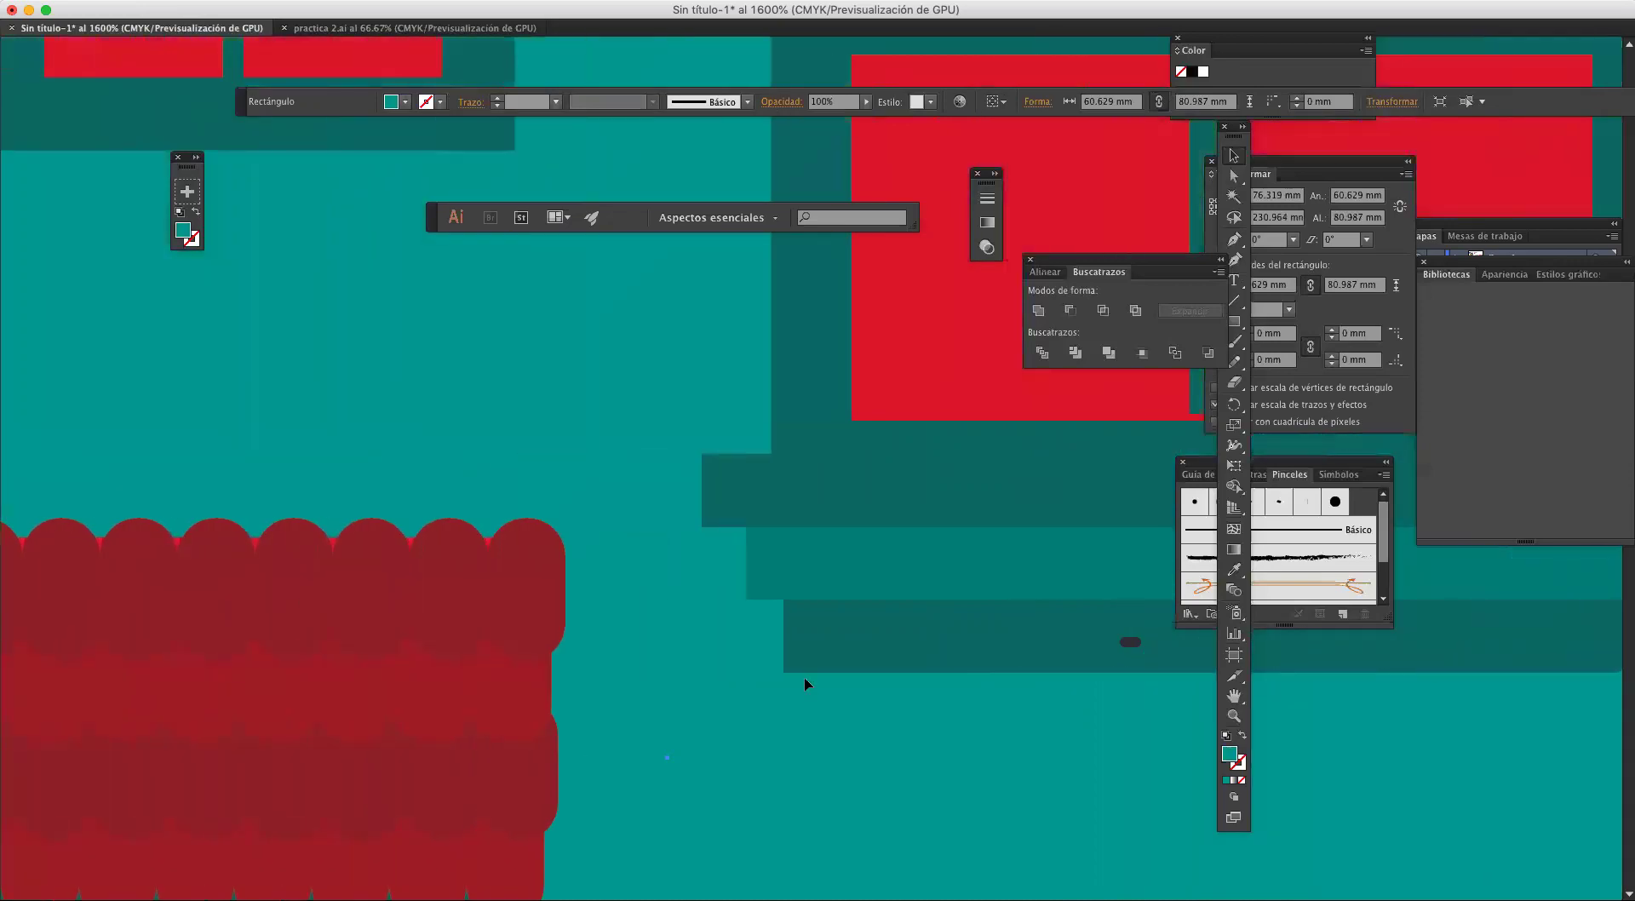
{"action": "left_click", "coordinate": [790, 666]}
{"action": "left_click", "coordinate": [786, 670]}
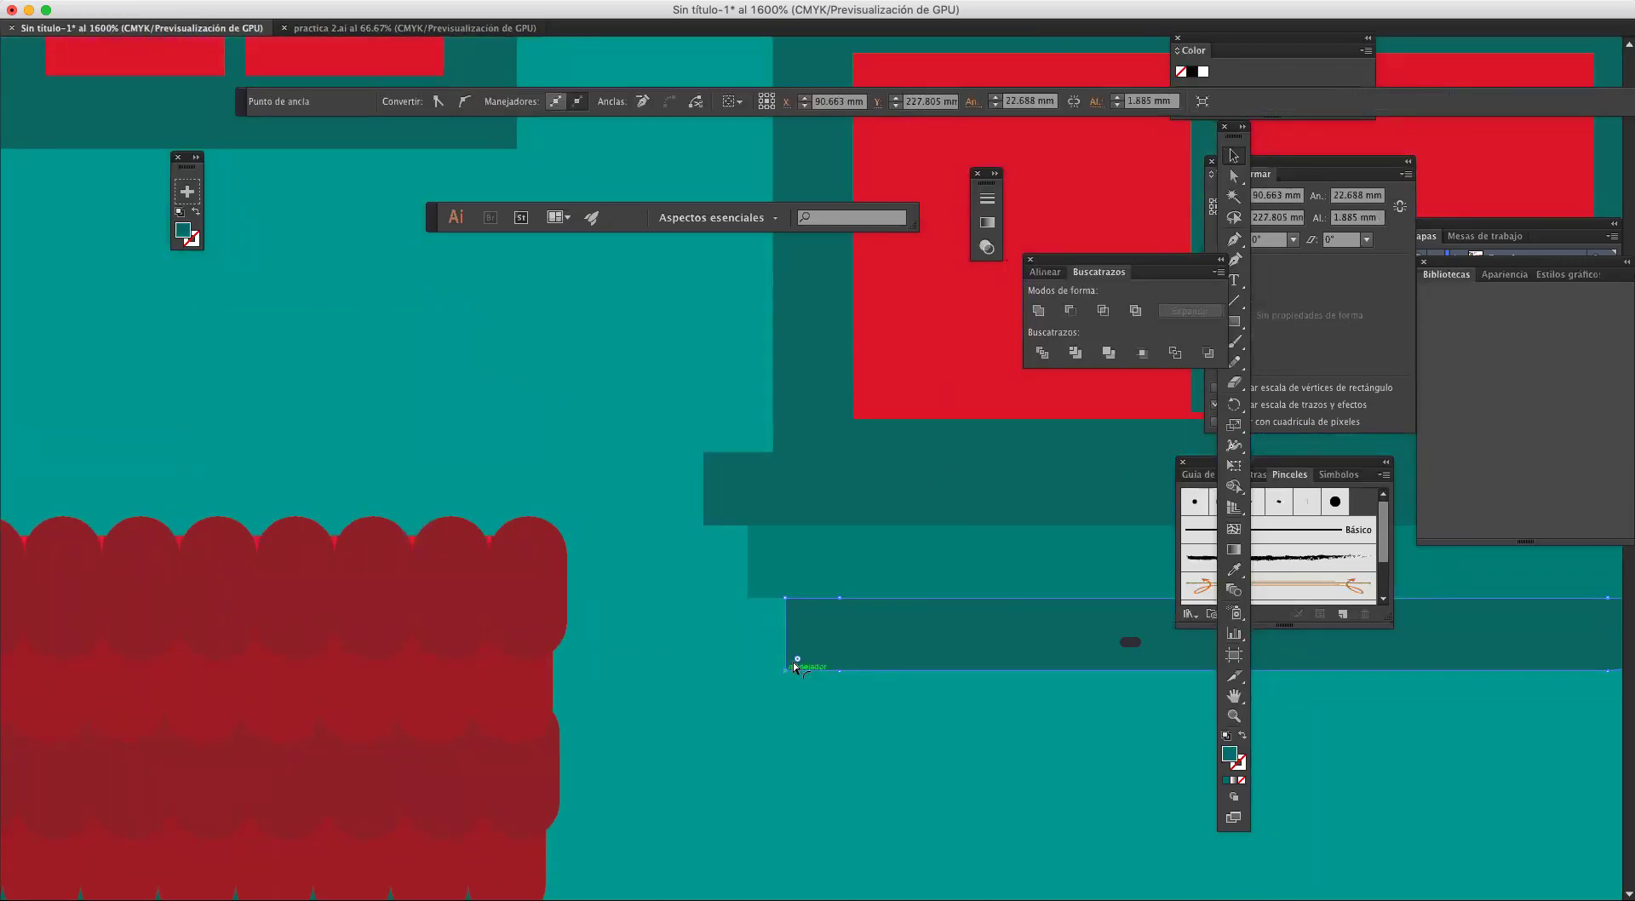
{"action": "left_click_drag", "start_coordinate": [795, 657], "coordinate": [840, 617]}
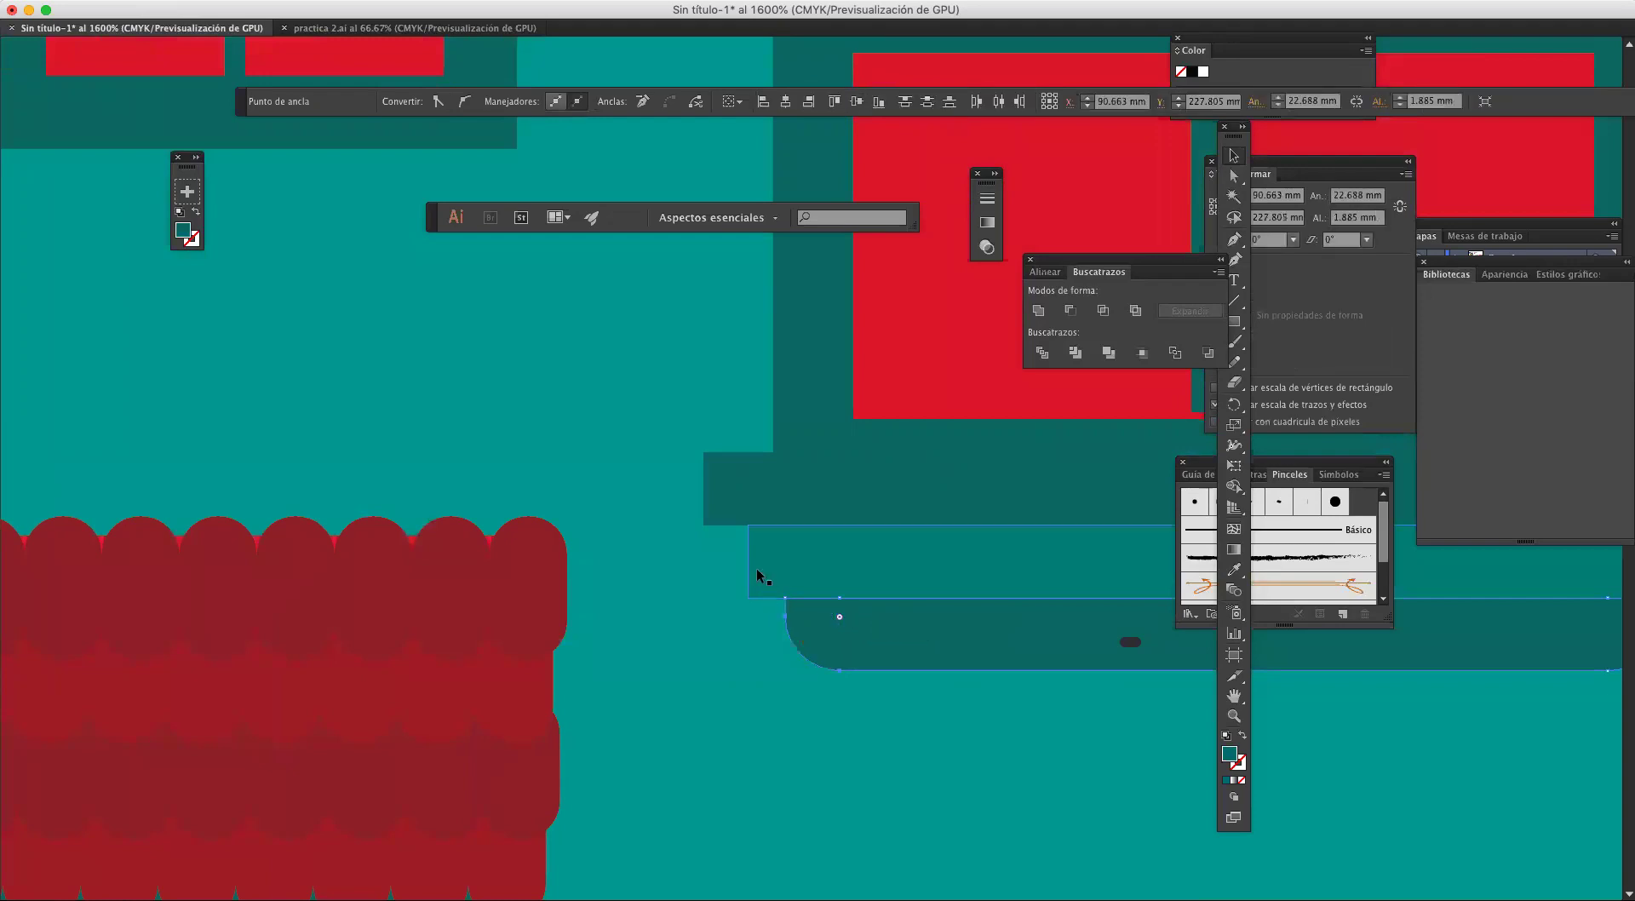
{"action": "left_click", "coordinate": [748, 598]}
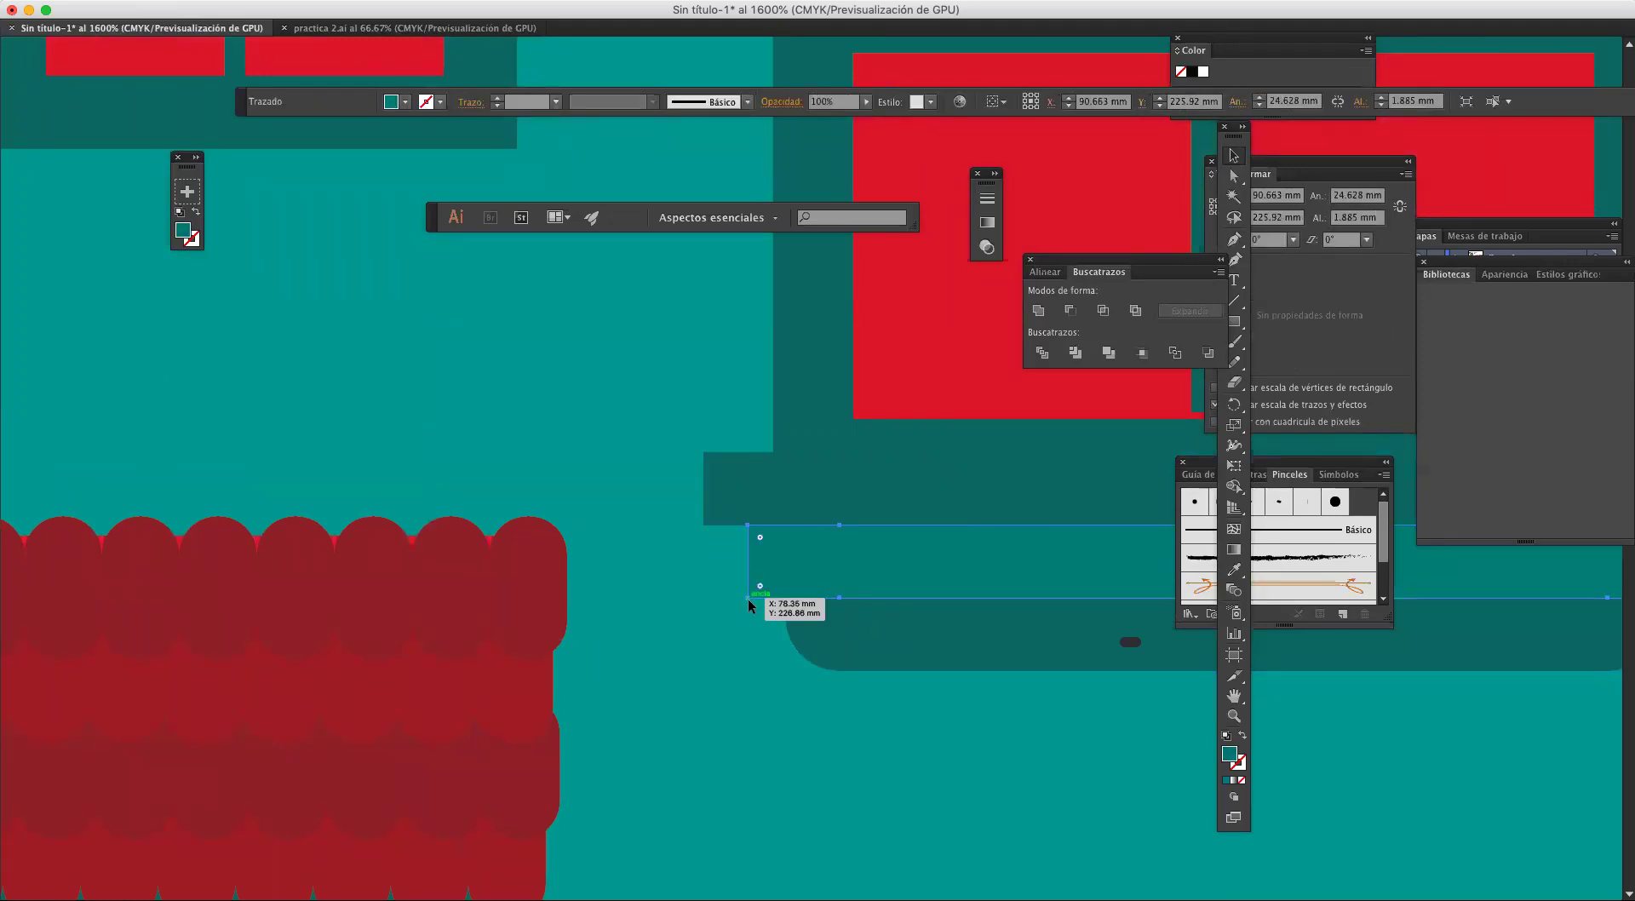
{"action": "left_click_drag", "start_coordinate": [761, 587], "coordinate": [806, 549]}
{"action": "left_click", "coordinate": [724, 514]}
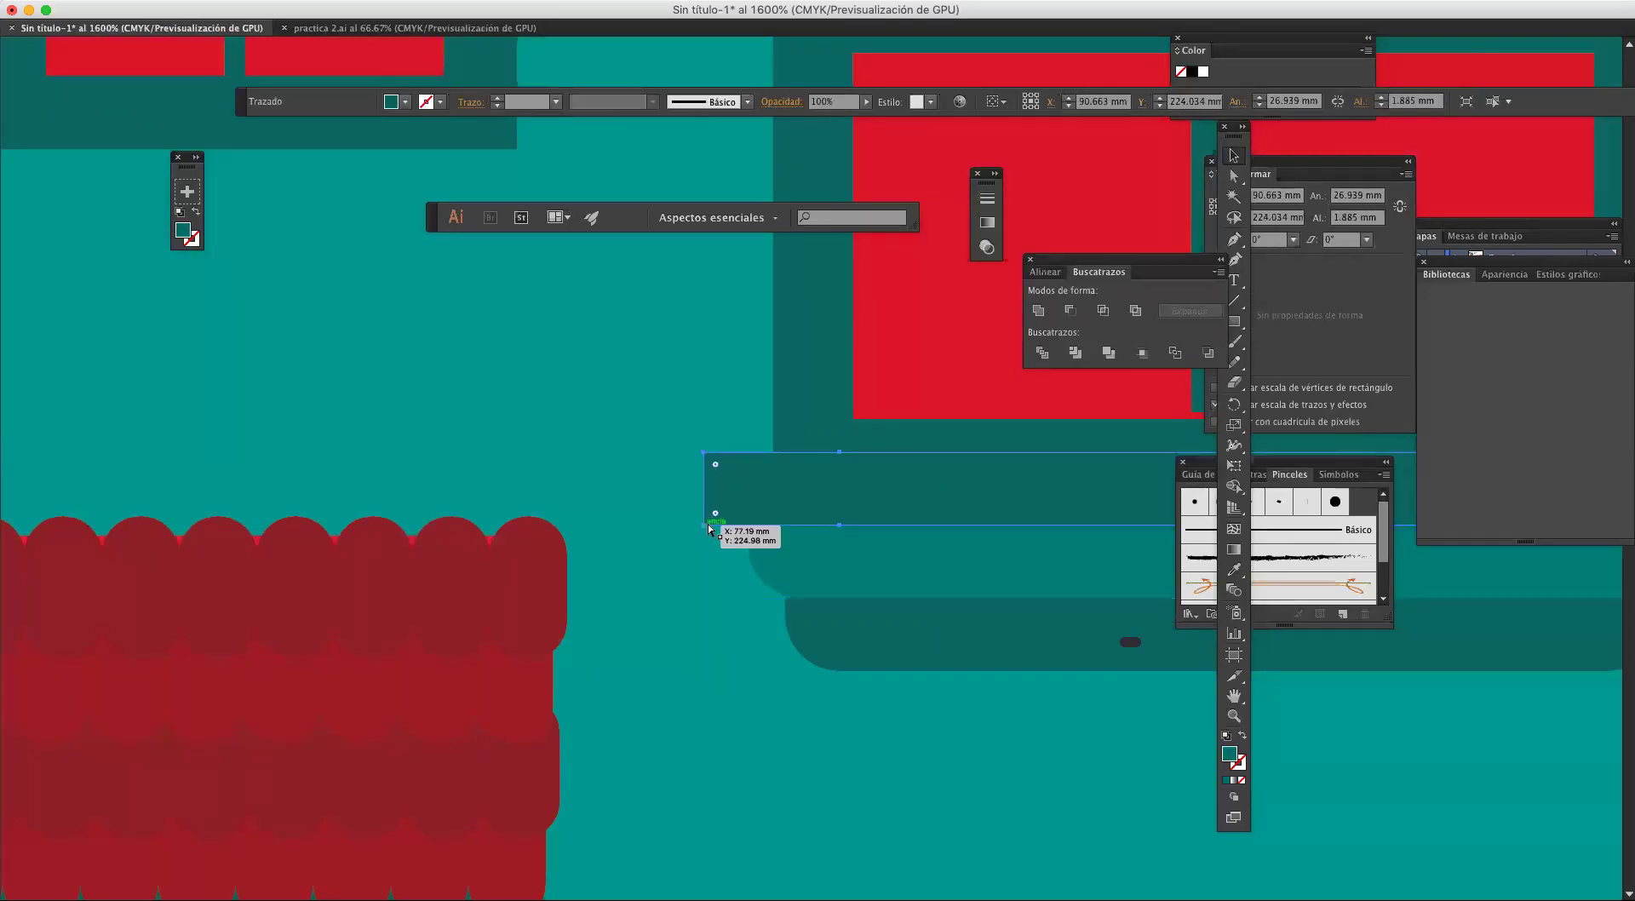
{"action": "left_click_drag", "start_coordinate": [702, 528], "coordinate": [720, 517]}
{"action": "left_click", "coordinate": [703, 524]}
{"action": "left_click_drag", "start_coordinate": [714, 514], "coordinate": [759, 509]}
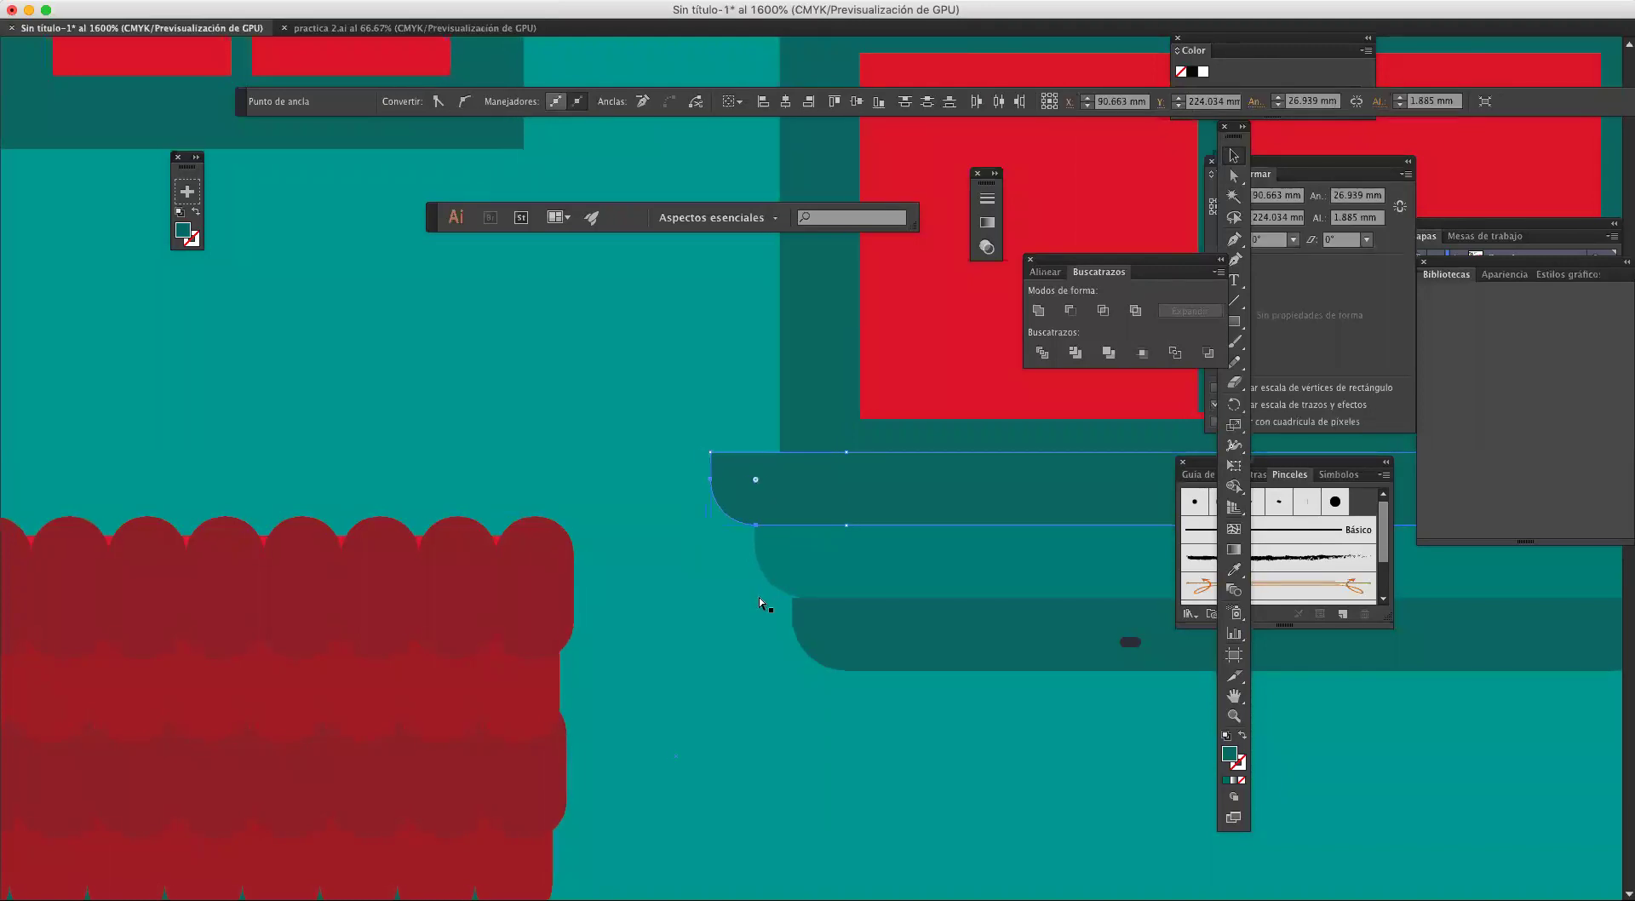
Step: Duplicate the entire detailed house illustration and place the copy to the right of the earlier facade versions, outside the artboard
{"action": "scroll", "coordinate": [754, 600], "scroll_direction": "down", "scroll_amount": 4}
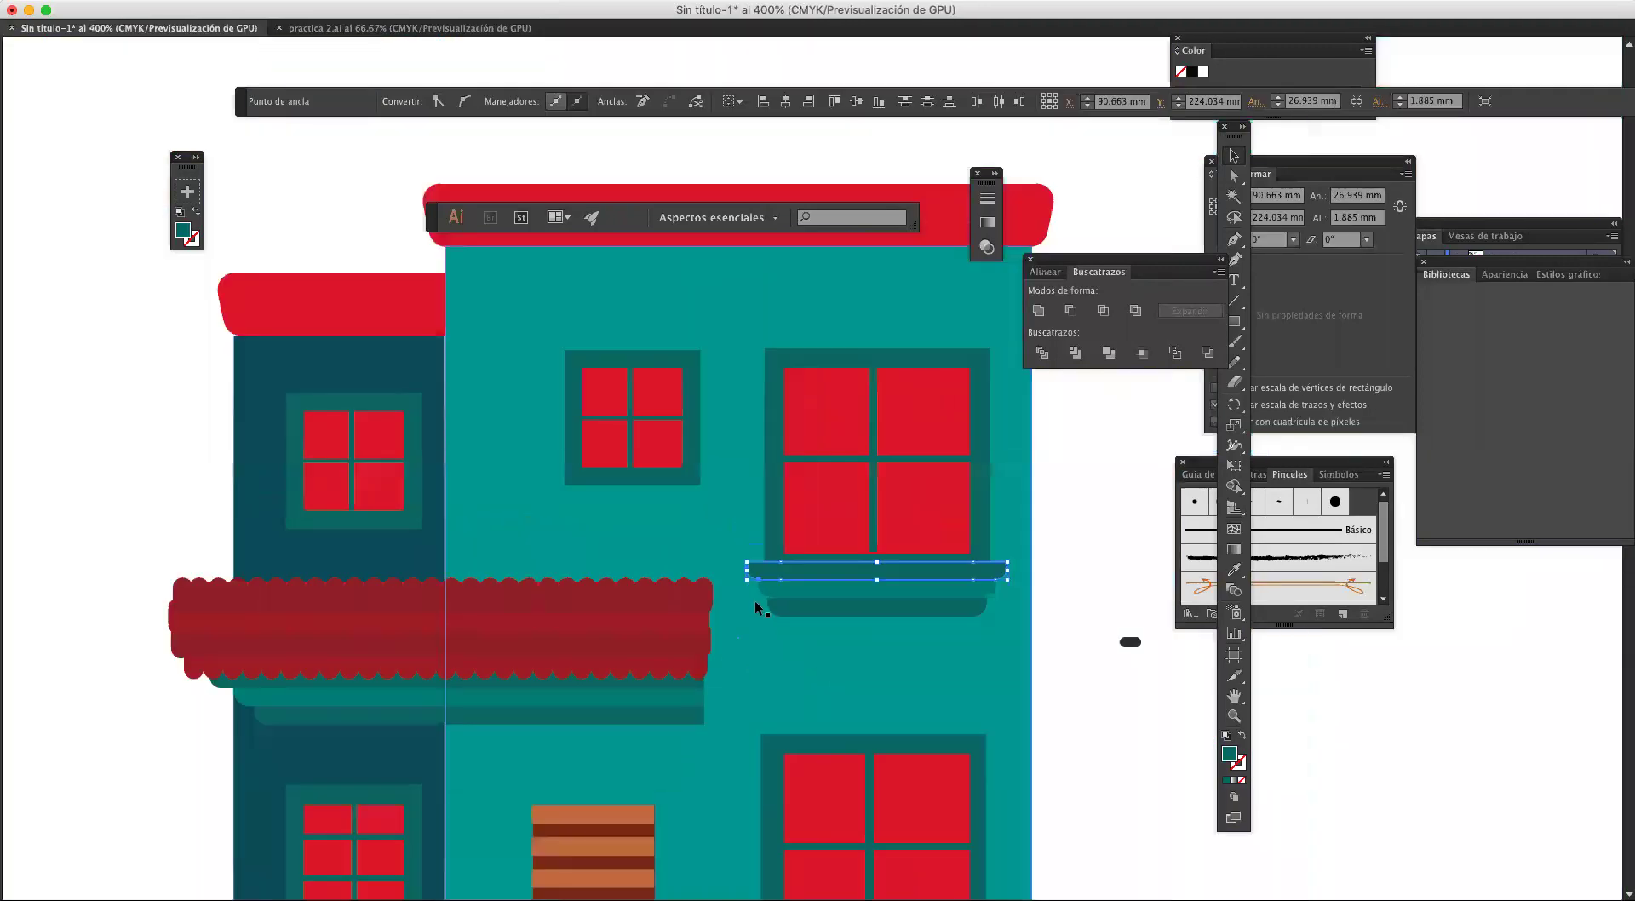
{"action": "left_click", "coordinate": [1077, 668]}
{"action": "left_click_drag", "start_coordinate": [691, 708], "coordinate": [920, 438]}
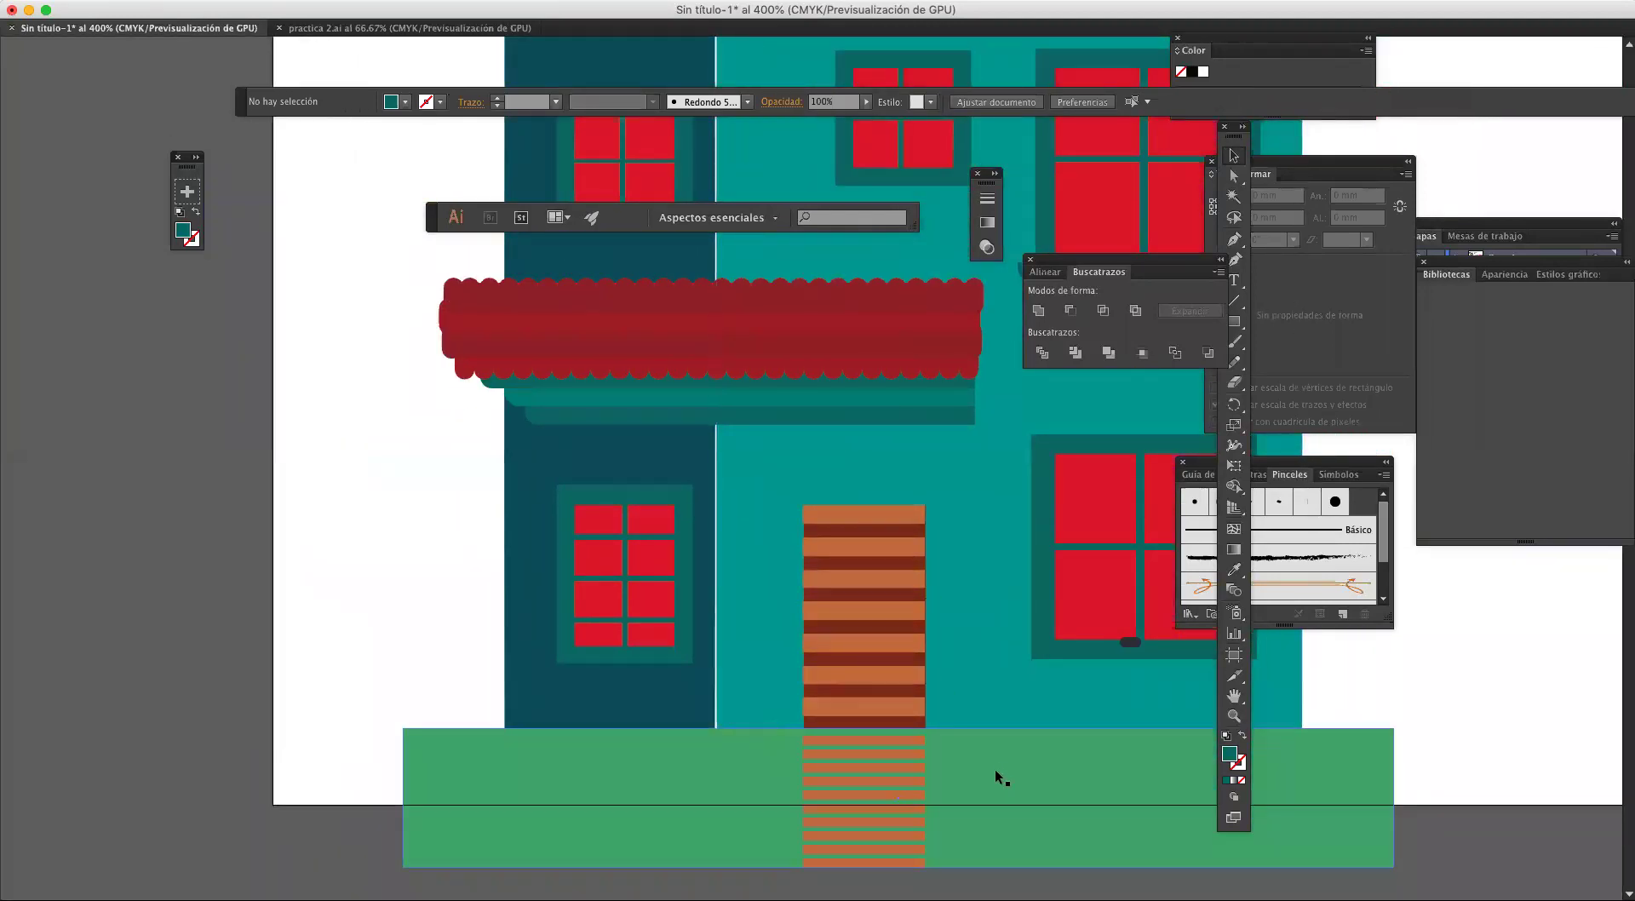
{"action": "scroll", "coordinate": [995, 769], "scroll_direction": "down", "scroll_amount": 4}
{"action": "left_click_drag", "start_coordinate": [1087, 749], "coordinate": [408, 523]}
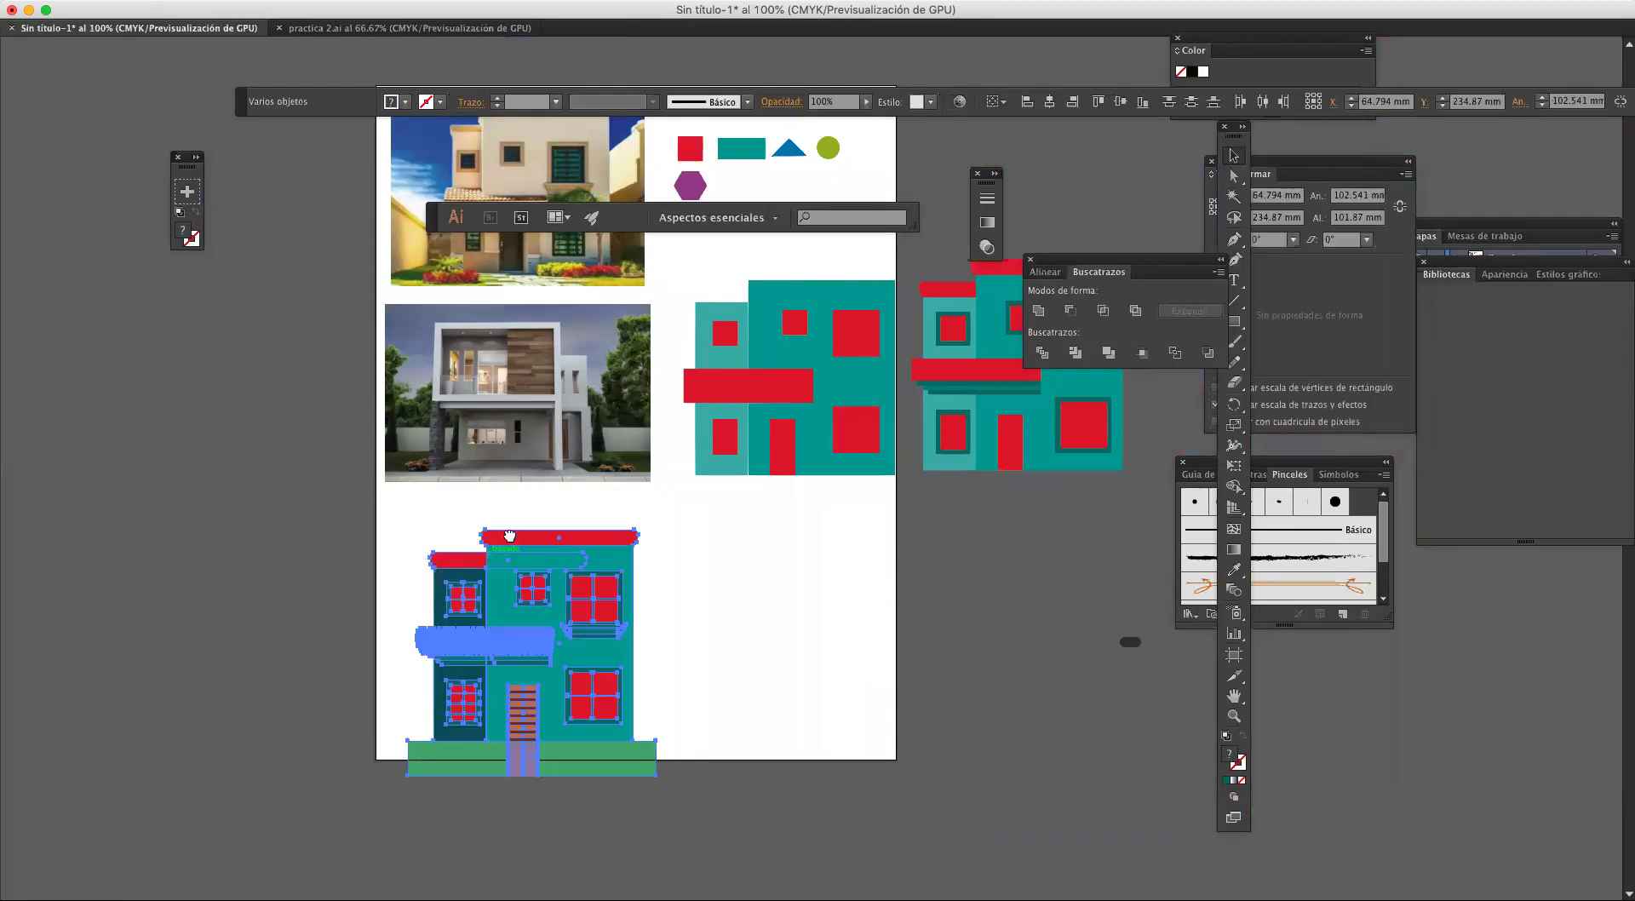
{"action": "scroll", "coordinate": [451, 596], "scroll_direction": "up", "scroll_amount": 3}
{"action": "left_click_drag", "start_coordinate": [454, 647], "coordinate": [737, 449]}
{"action": "left_click_drag", "start_coordinate": [874, 456], "coordinate": [981, 412]}
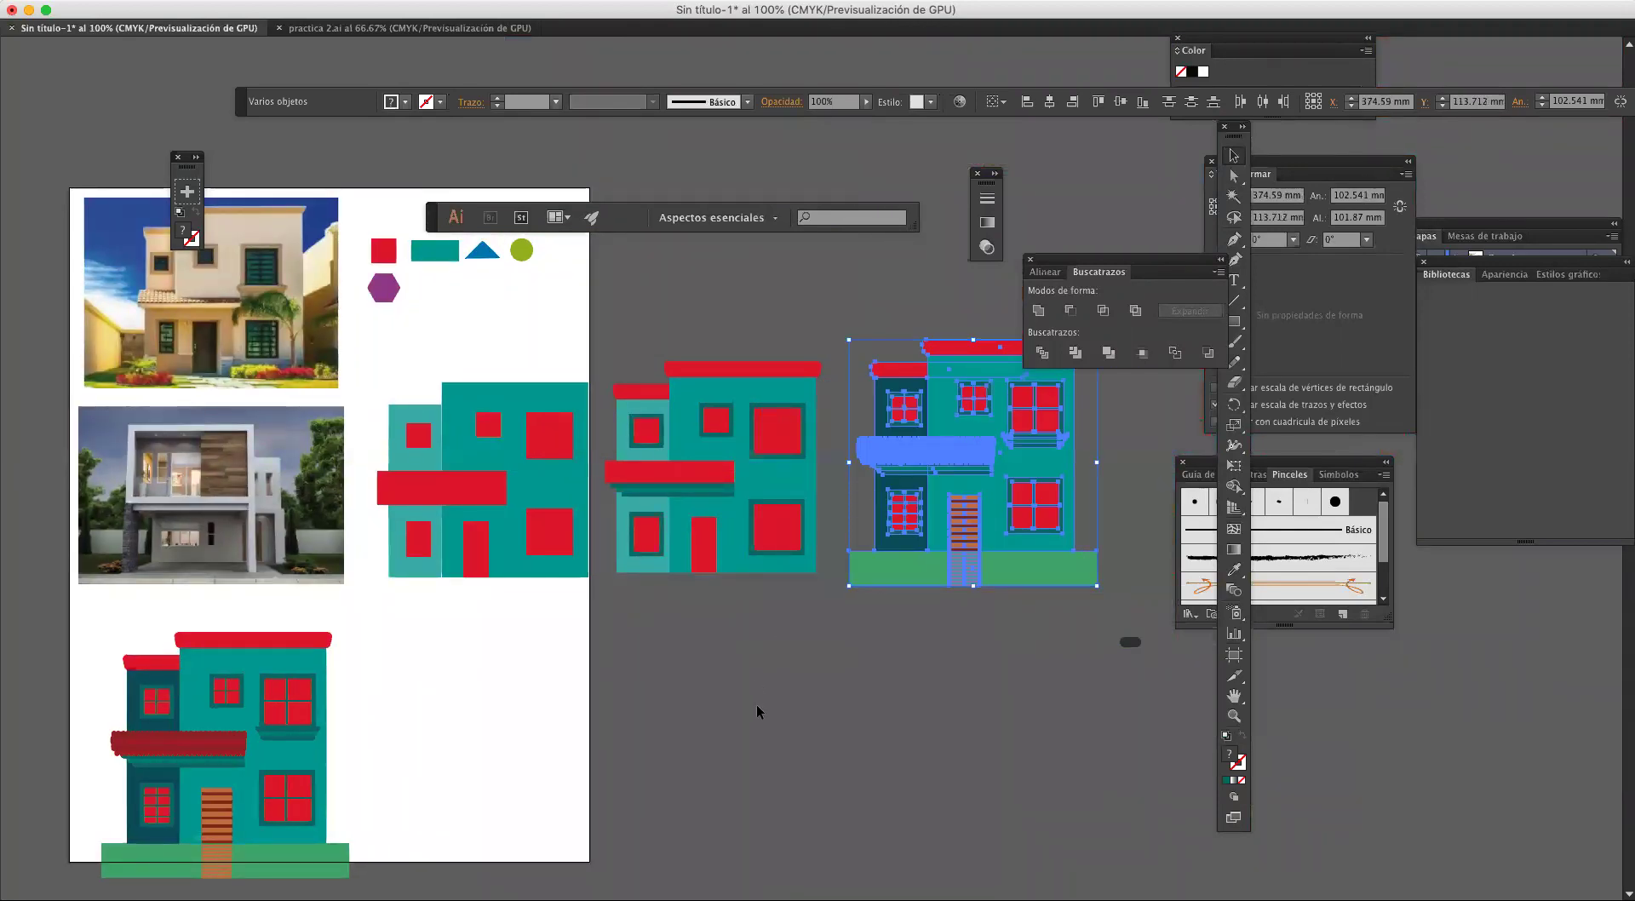
{"action": "left_click", "coordinate": [757, 703]}
Step: Examine the reference house photos, the facade's upper windows and the bottom of the dark side wall
{"action": "scroll", "coordinate": [741, 678], "scroll_direction": "left", "scroll_amount": 10}
{"action": "scroll", "coordinate": [741, 679], "scroll_direction": "down", "scroll_amount": 5}
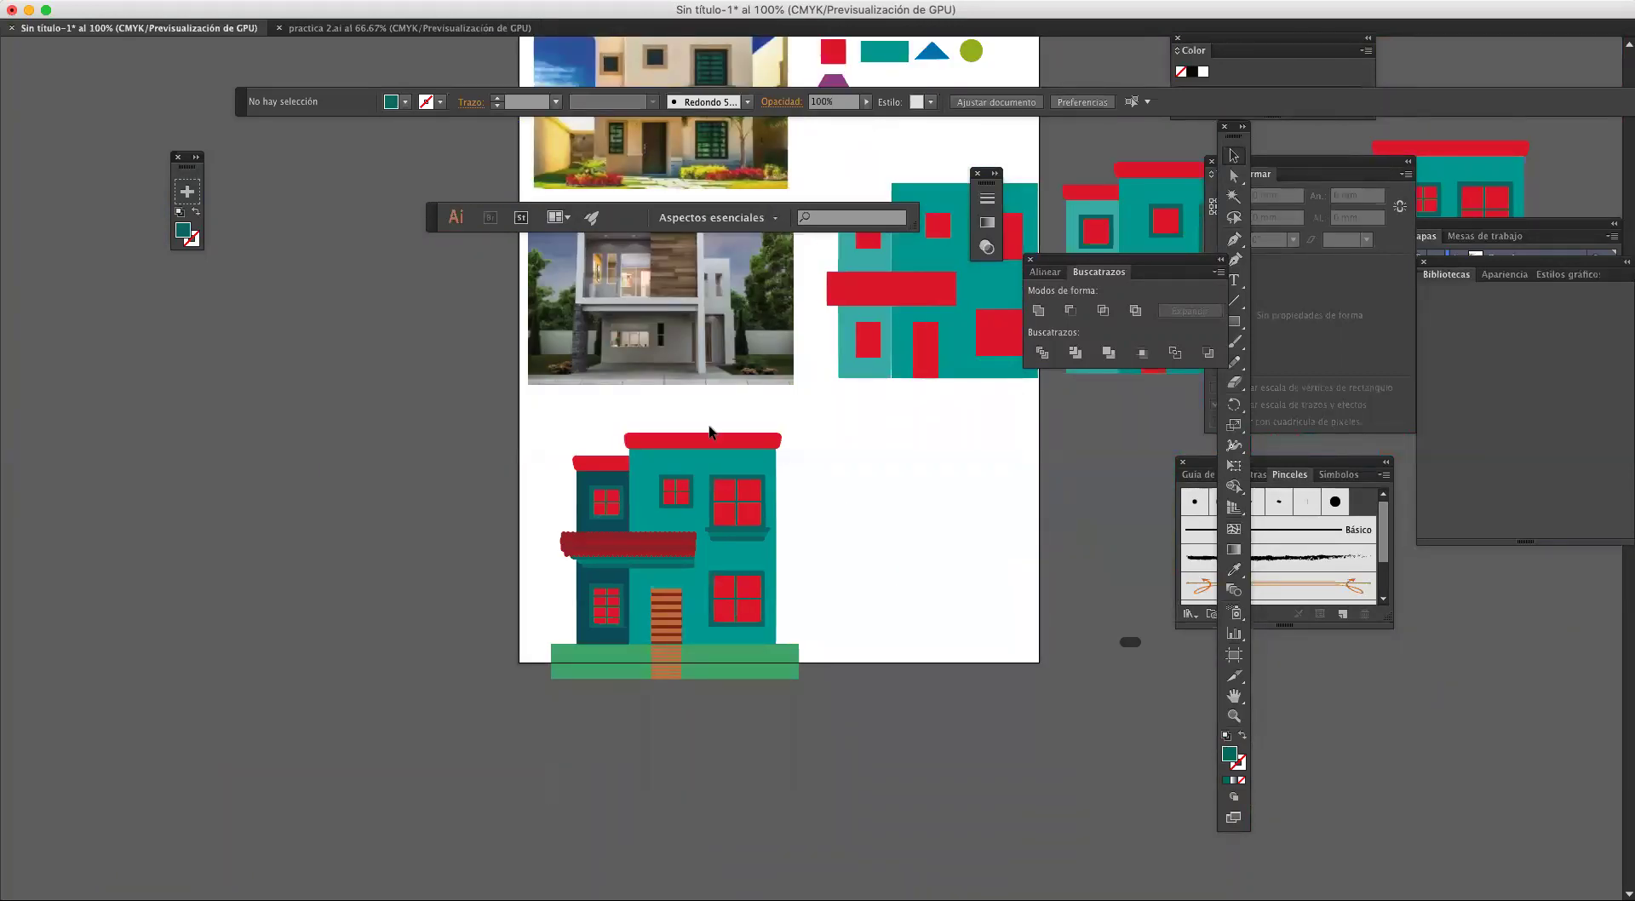
{"action": "scroll", "coordinate": [652, 402], "scroll_direction": "up", "scroll_amount": 3}
{"action": "scroll", "coordinate": [632, 268], "scroll_direction": "up", "scroll_amount": 5}
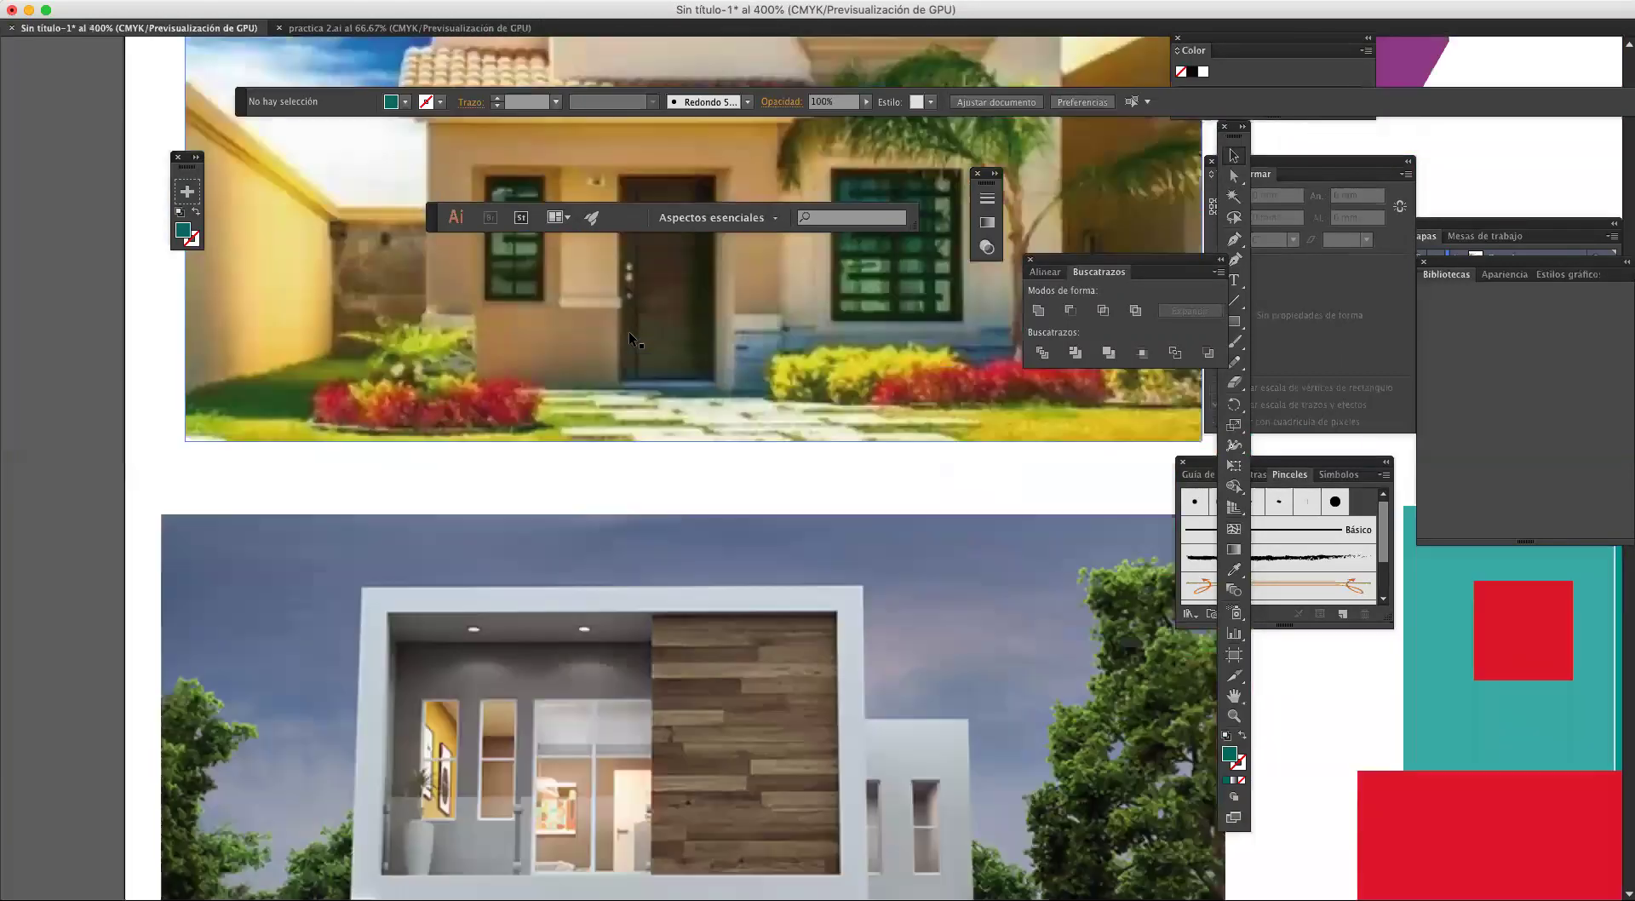
{"action": "scroll", "coordinate": [584, 521], "scroll_direction": "down", "scroll_amount": 15}
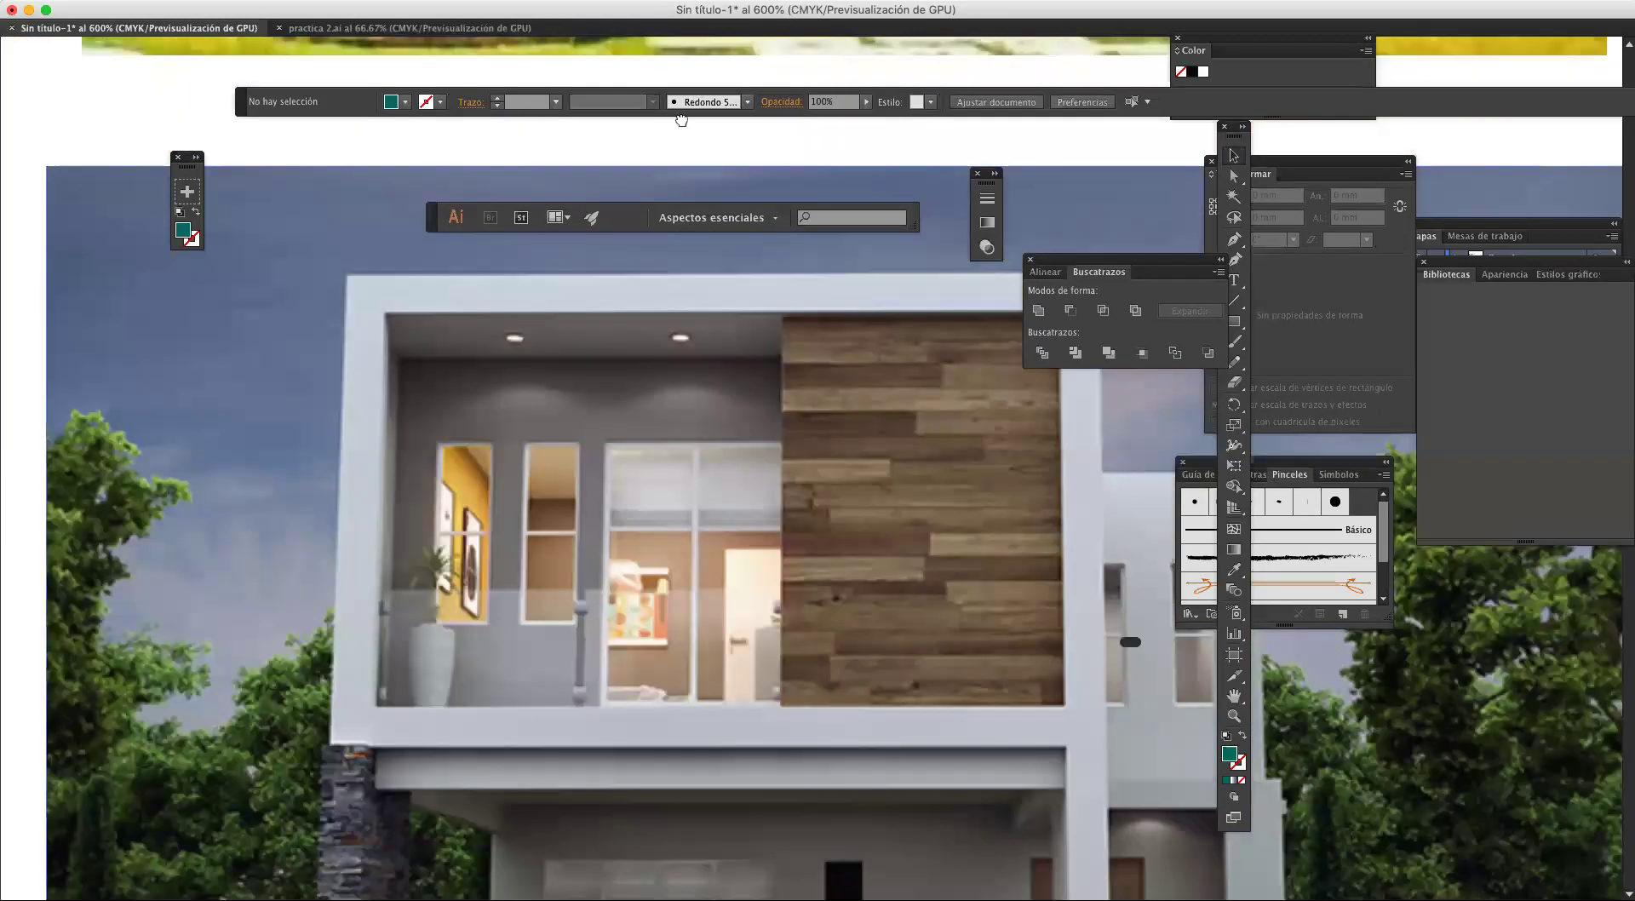
{"action": "scroll", "coordinate": [746, 473], "scroll_direction": "down", "scroll_amount": 5}
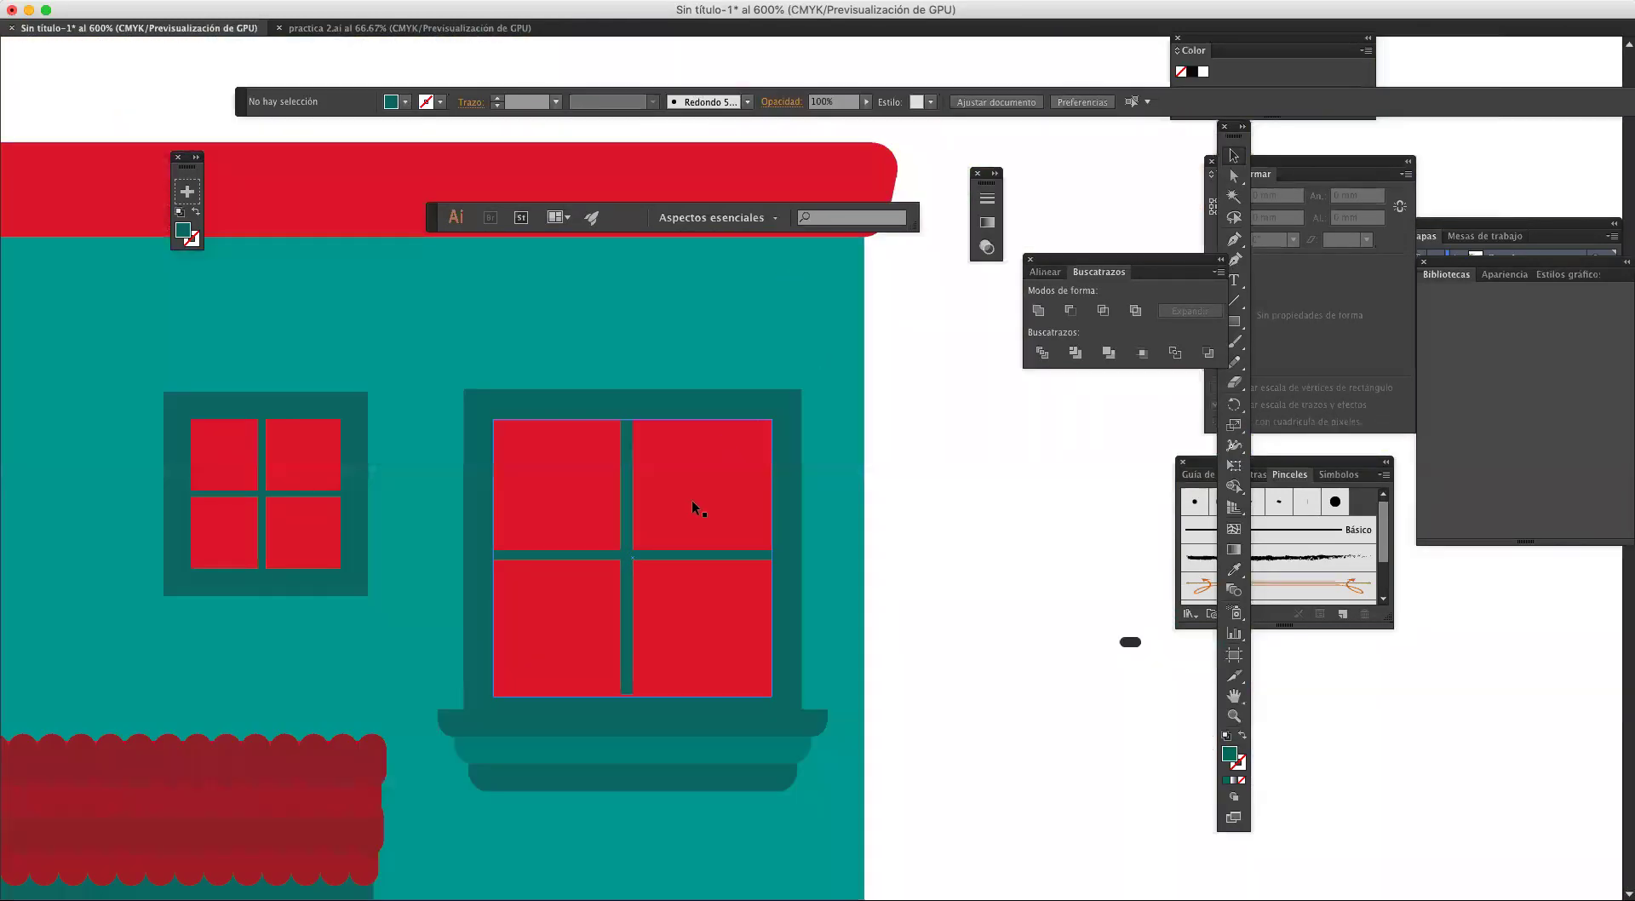
{"action": "scroll", "coordinate": [693, 508], "scroll_direction": "down", "scroll_amount": 15}
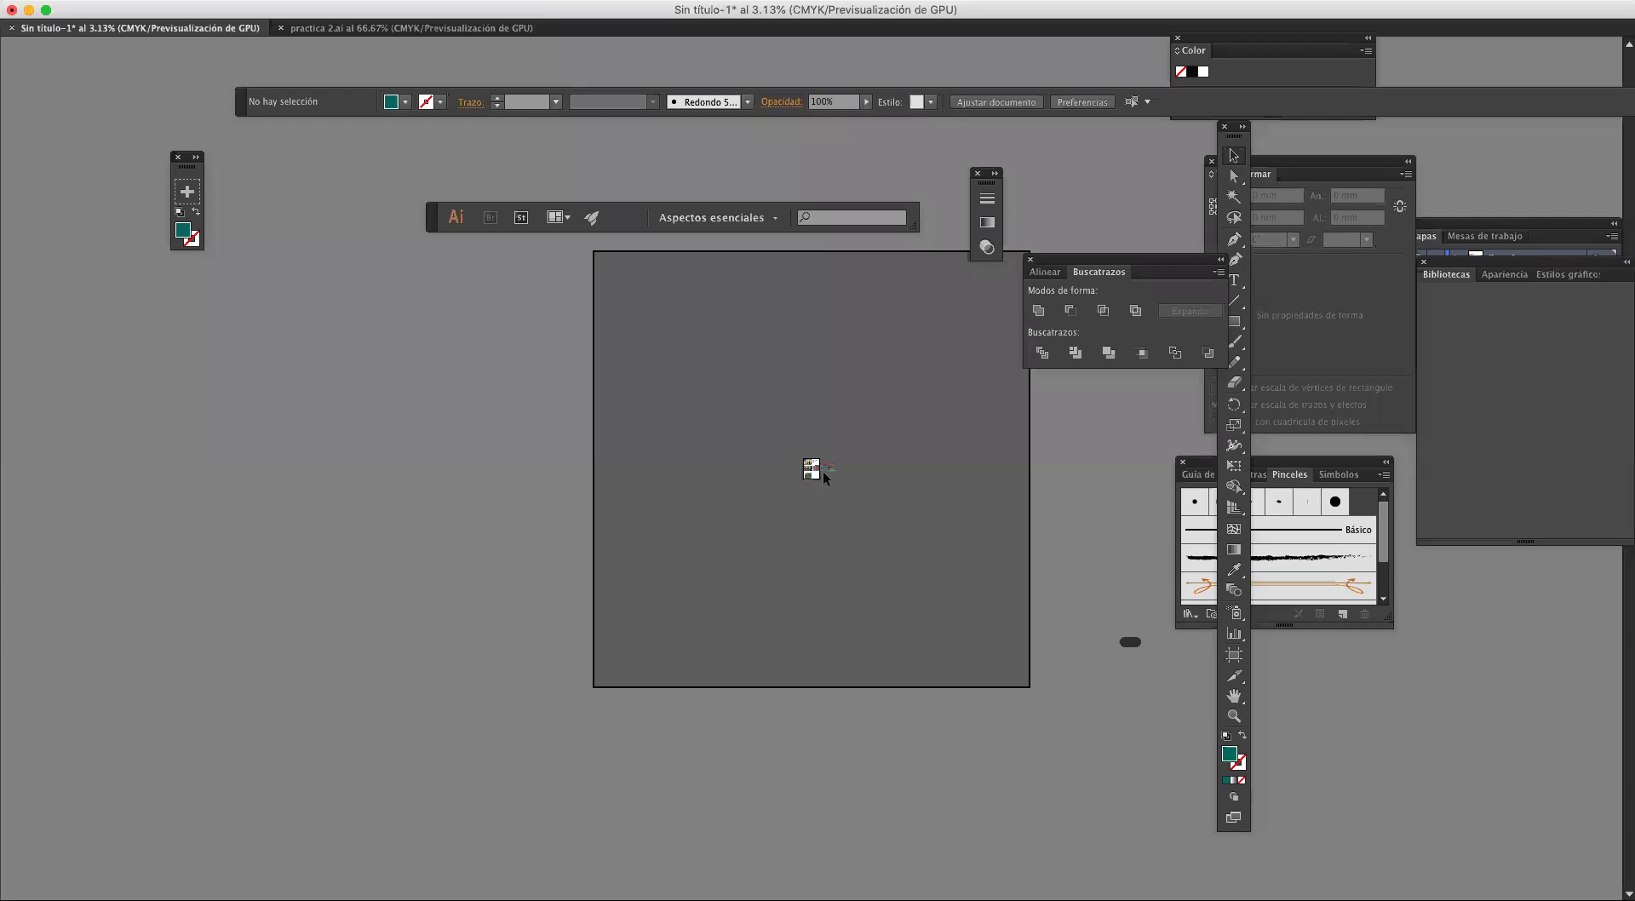
{"action": "scroll", "coordinate": [823, 471], "scroll_direction": "up", "scroll_amount": 15}
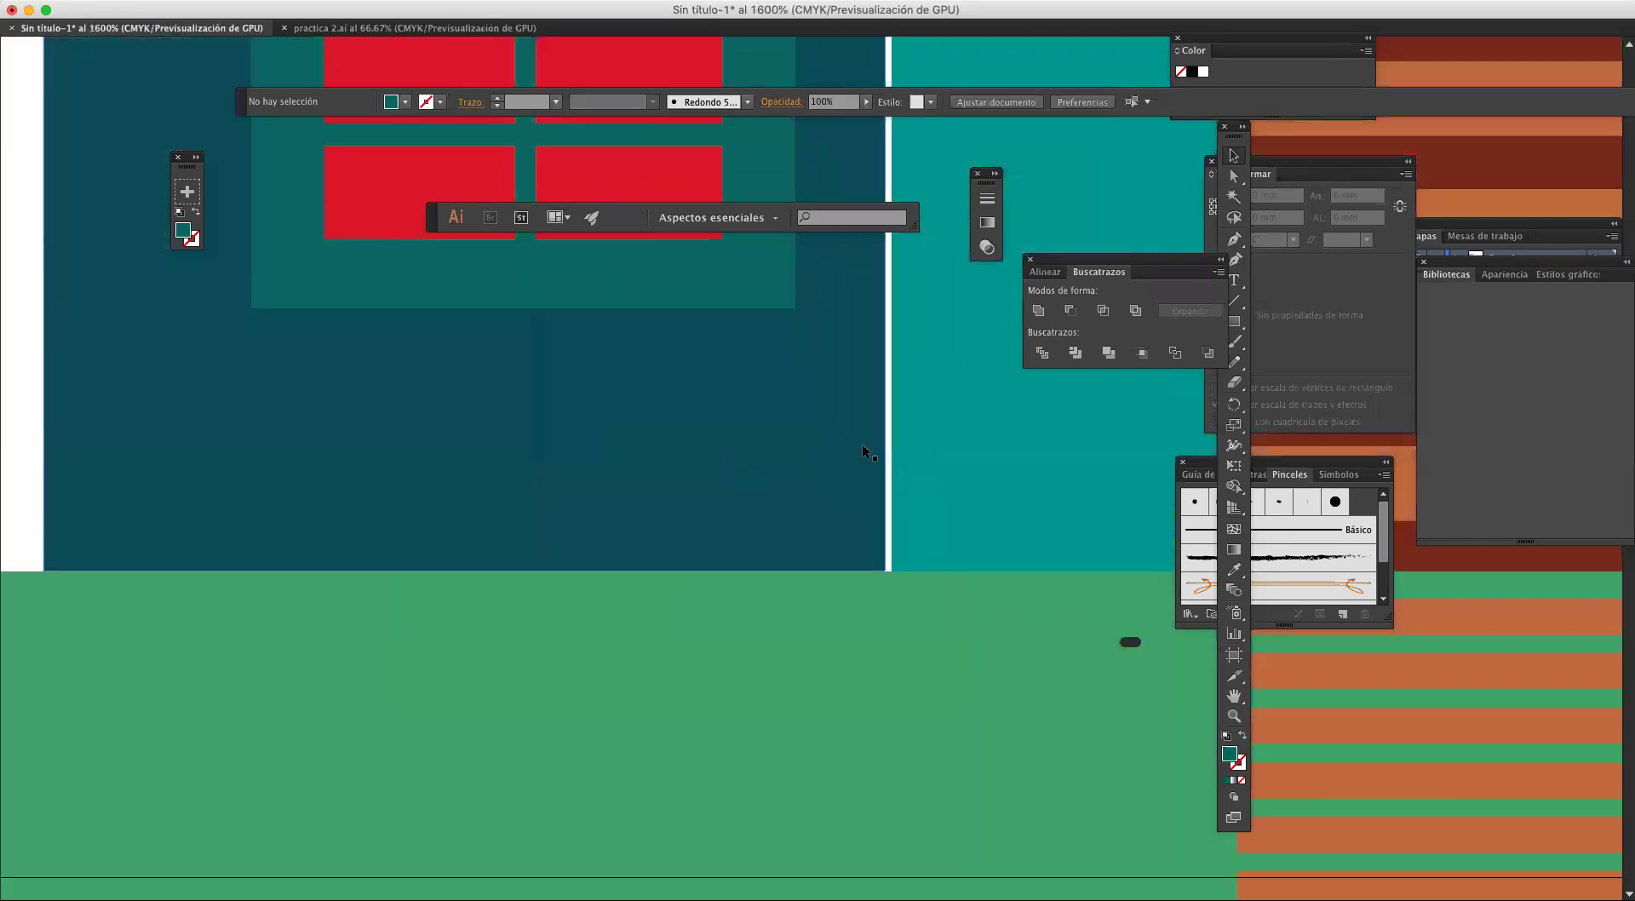
{"action": "scroll", "coordinate": [862, 443], "scroll_direction": "up", "scroll_amount": 10}
{"action": "left_click", "coordinate": [768, 482]}
{"action": "scroll", "coordinate": [770, 483], "scroll_direction": "down", "scroll_amount": 10}
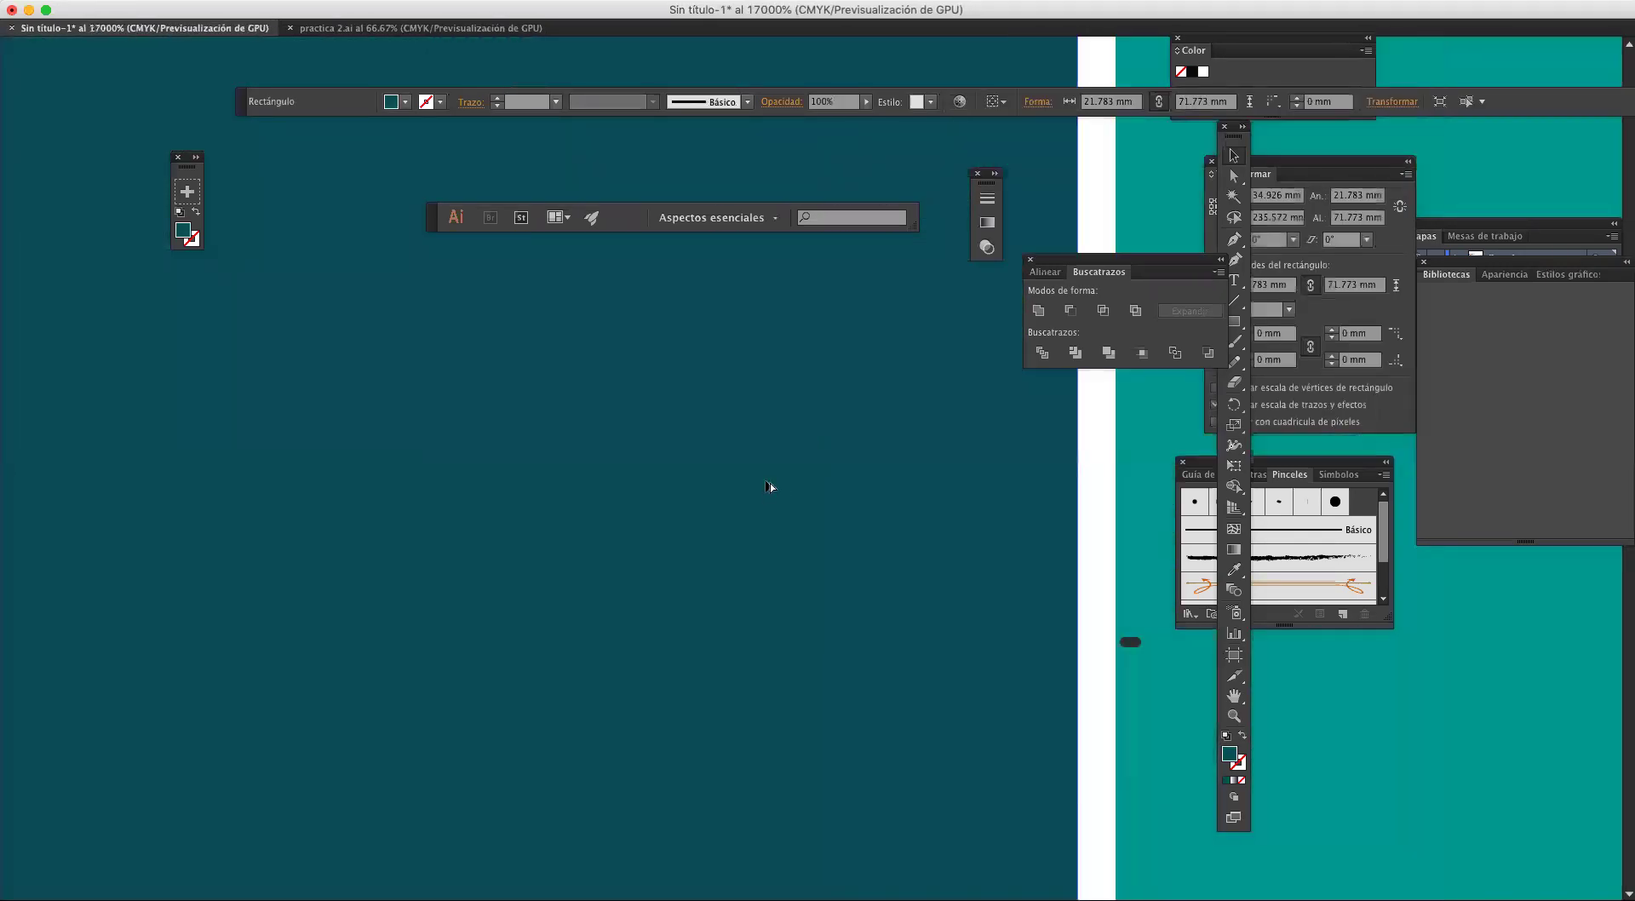
{"action": "scroll", "coordinate": [769, 484], "scroll_direction": "down", "scroll_amount": 6}
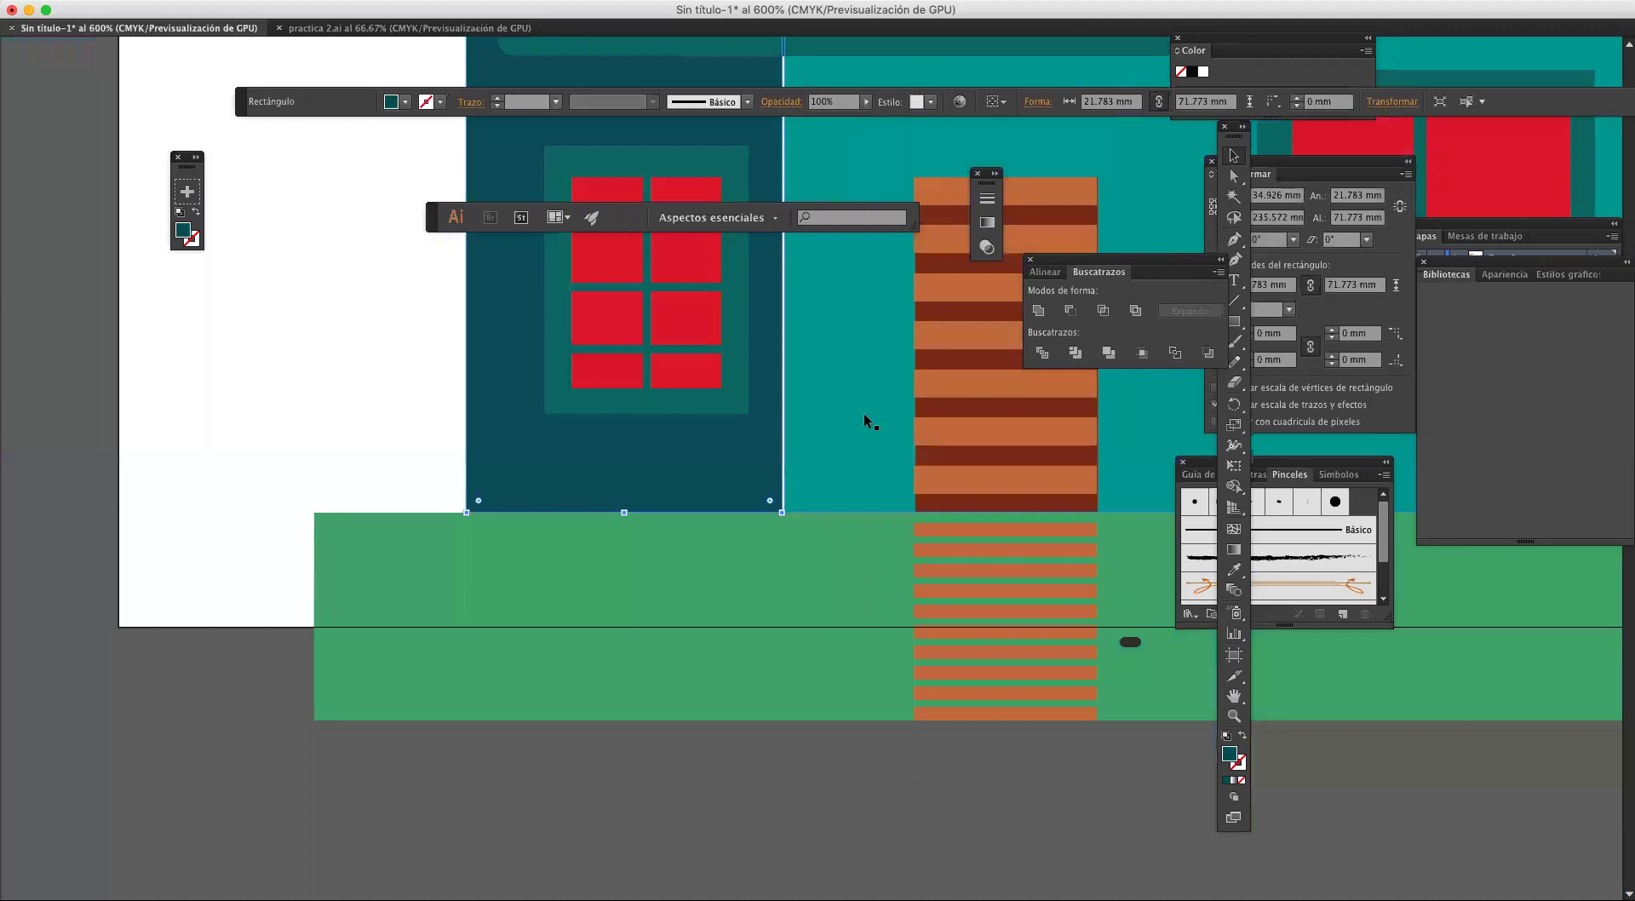
Step: Make a vertical door handle about 1.4 × 6.6 mm with 0.7 mm rounded corners near the striped door's left edge
{"action": "left_click_drag", "start_coordinate": [876, 371], "coordinate": [680, 540]}
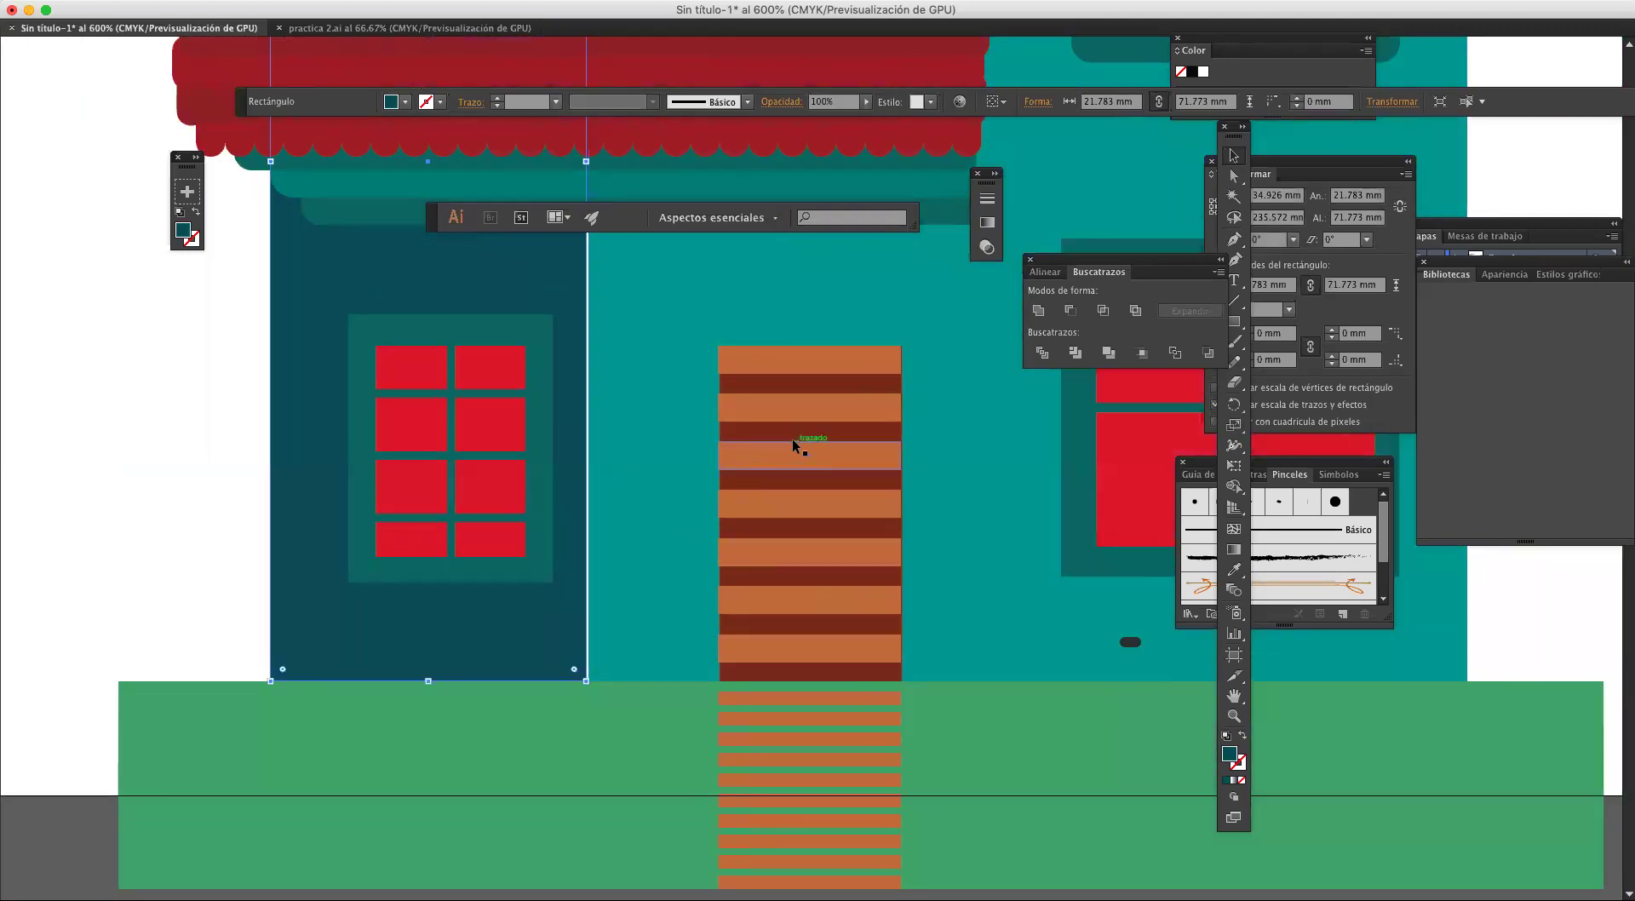
{"action": "left_click_drag", "start_coordinate": [733, 456], "coordinate": [423, 529]}
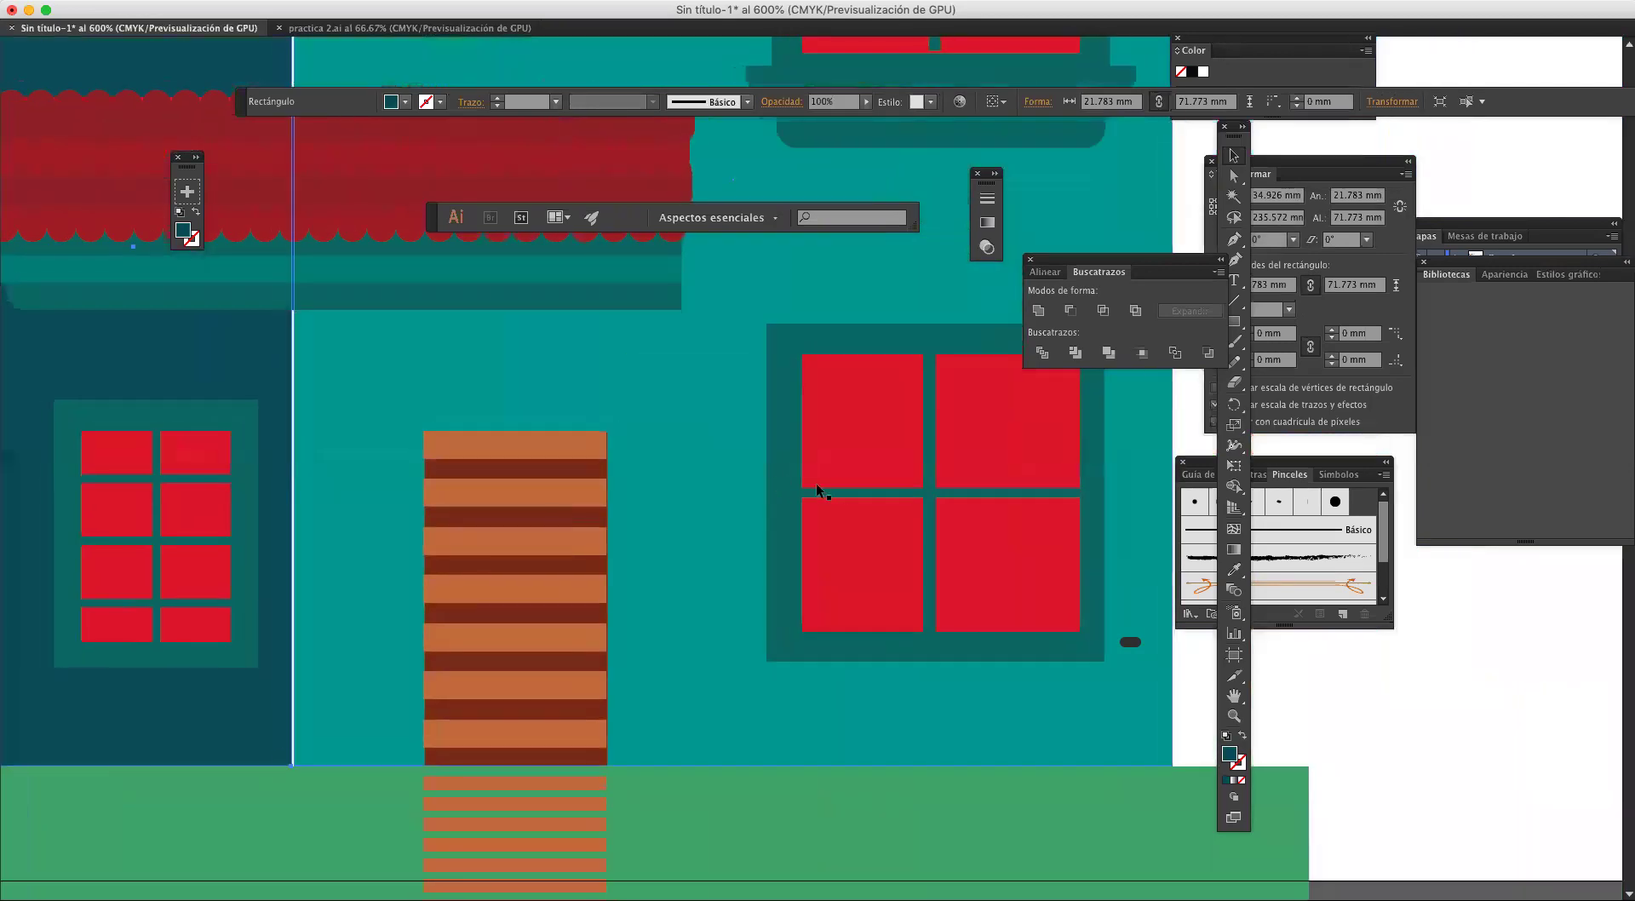
{"action": "left_click_drag", "start_coordinate": [611, 553], "coordinate": [810, 505]}
{"action": "left_click", "coordinate": [729, 498]}
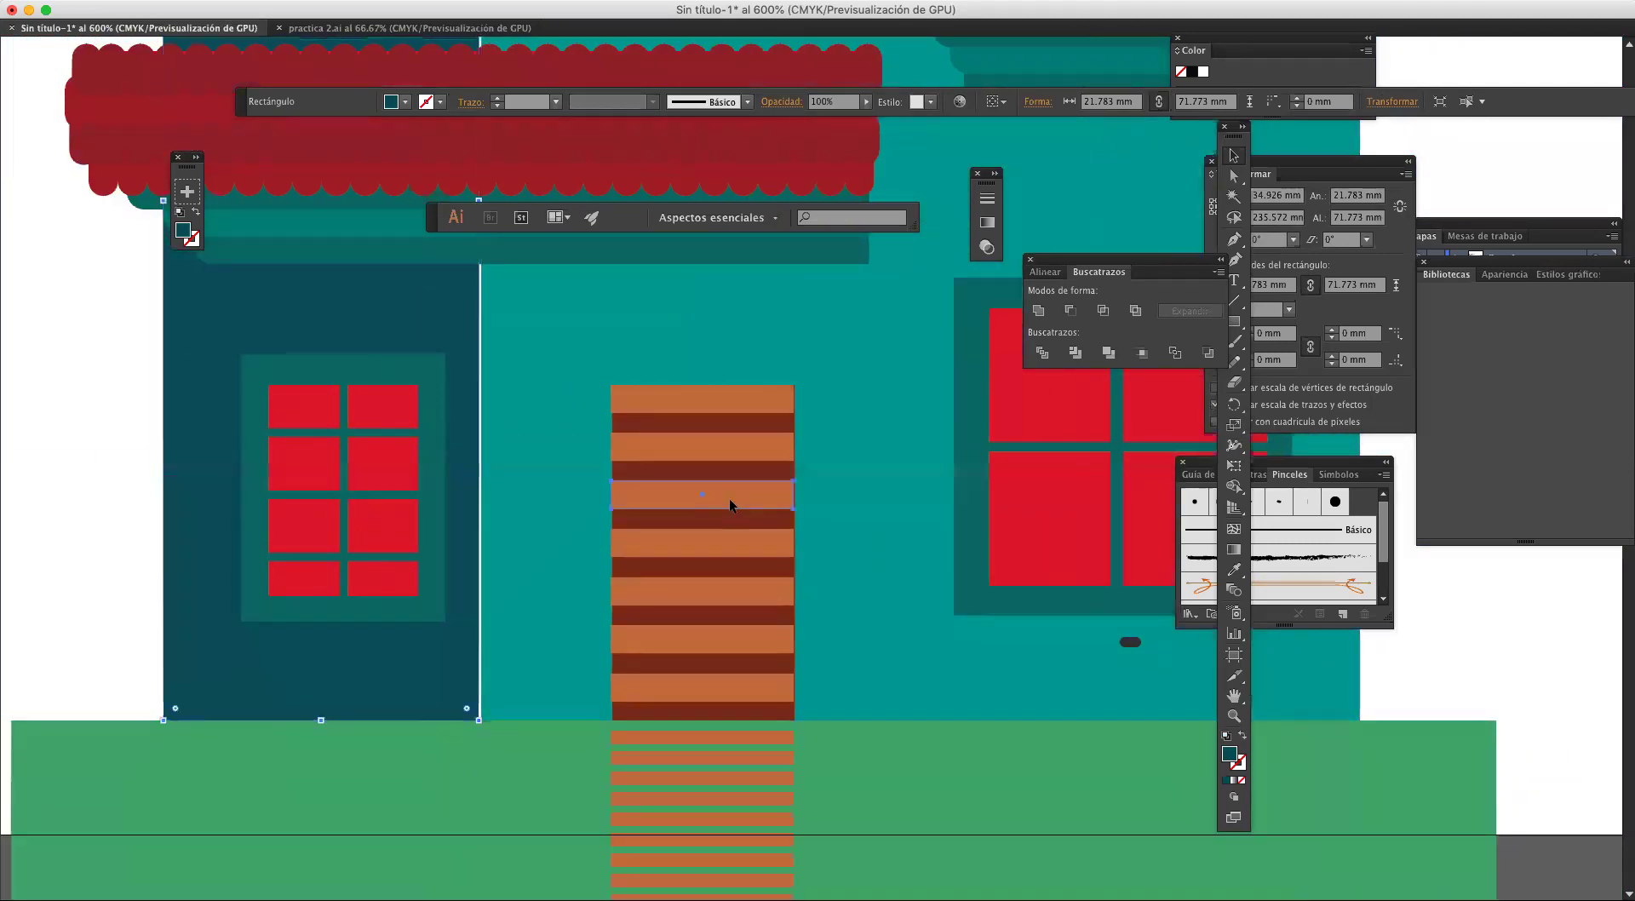
{"action": "left_click_drag", "start_coordinate": [729, 499], "coordinate": [796, 571]}
{"action": "left_click_drag", "start_coordinate": [824, 376], "coordinate": [815, 465]}
{"action": "mouse_move", "coordinate": [659, 514]}
{"action": "left_mouse_down"}
{"action": "mouse_move", "coordinate": [809, 491]}
{"action": "mouse_move", "coordinate": [642, 534]}
{"action": "left_mouse_up"}
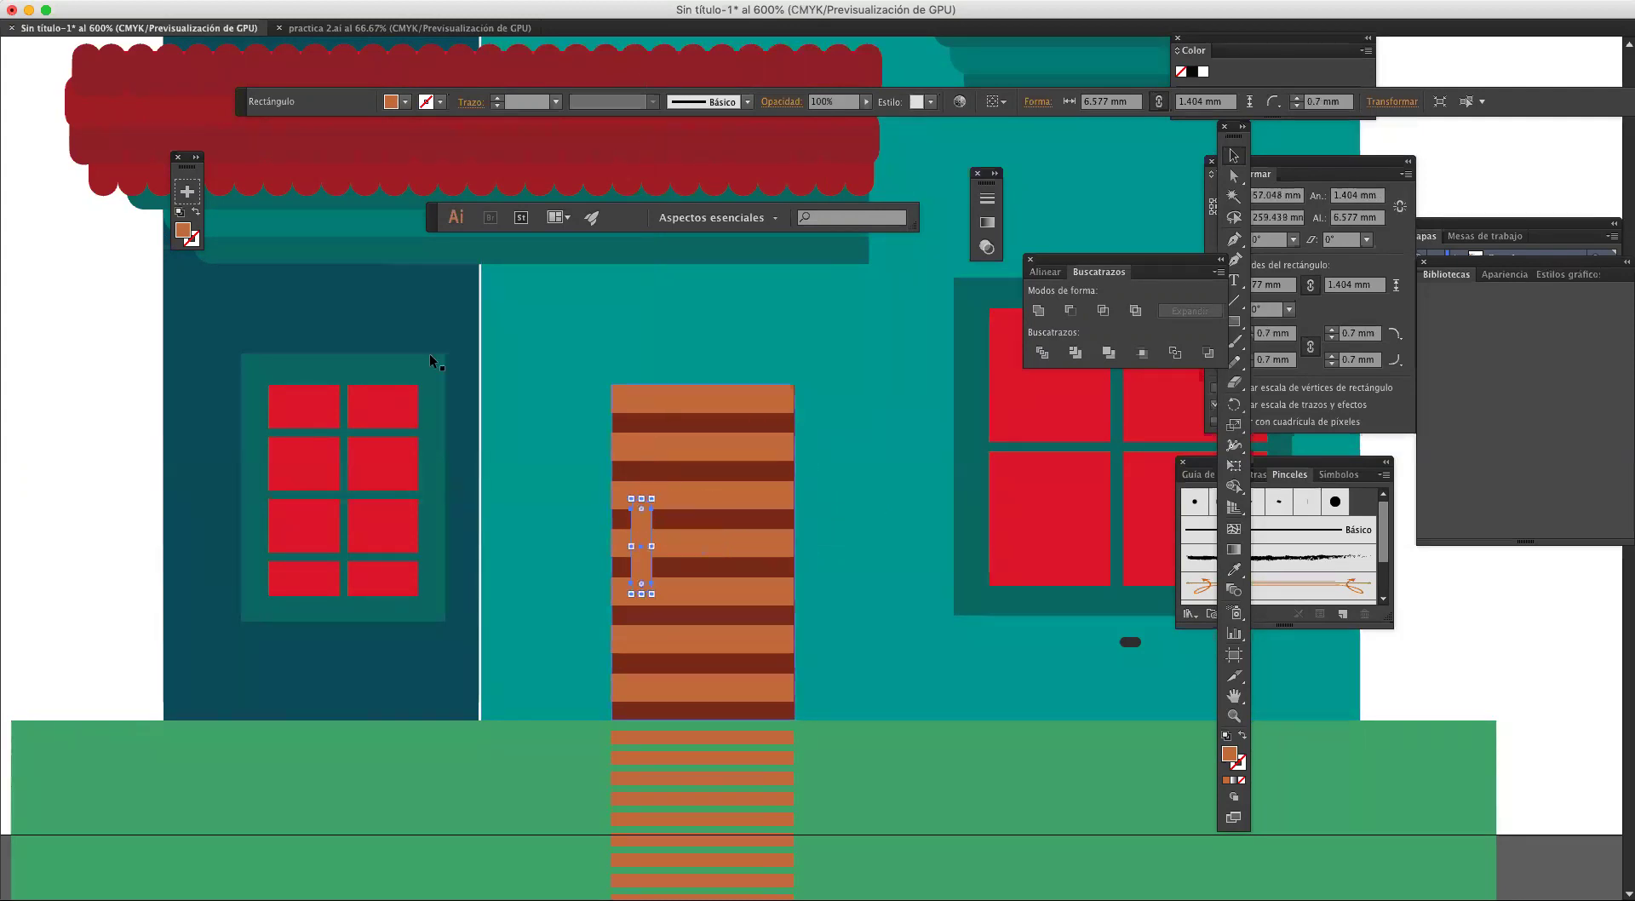
Step: Fill the door handle with olive green 7F781B and deselect it
{"action": "double_click", "coordinate": [182, 230]}
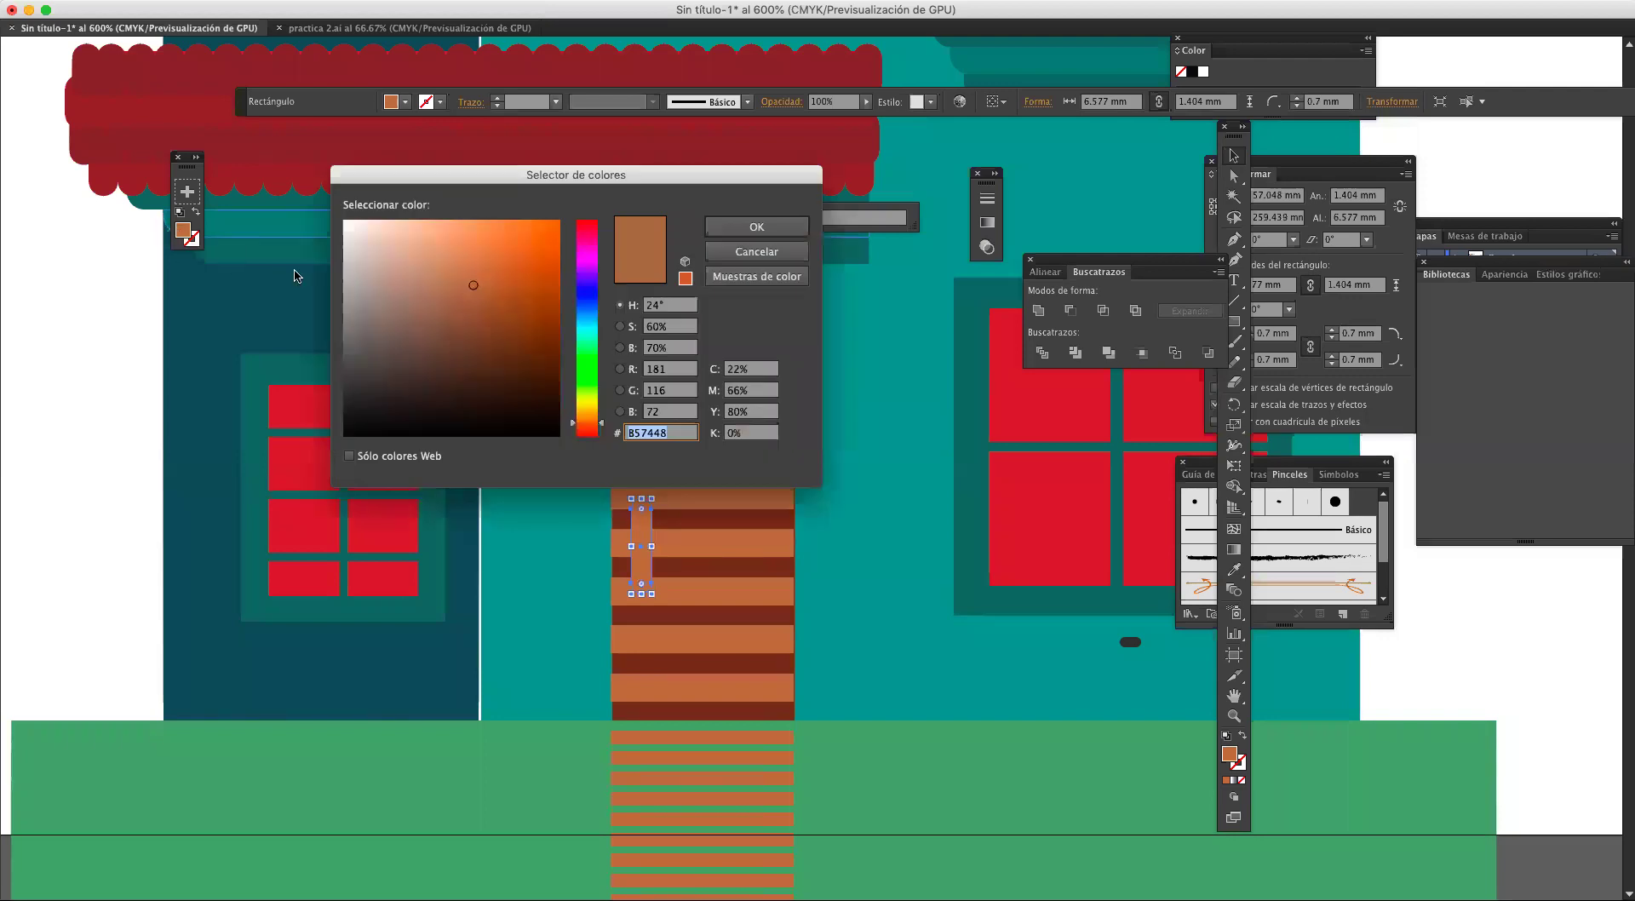
{"action": "left_click", "coordinate": [582, 406]}
{"action": "left_click_drag", "start_coordinate": [526, 391], "coordinate": [516, 322]}
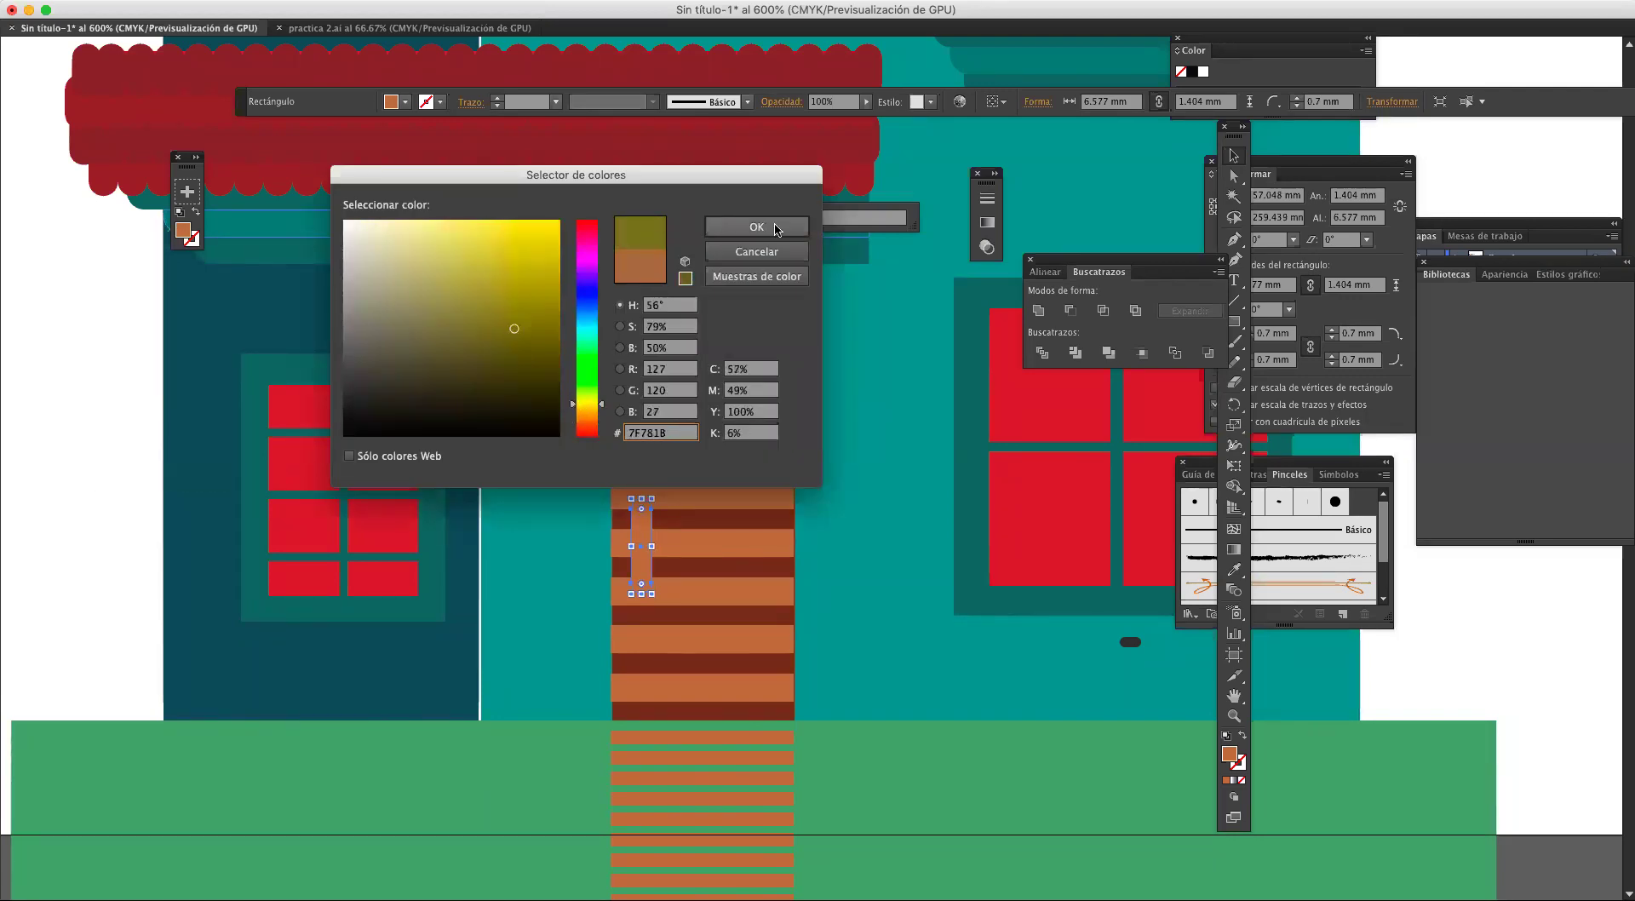
{"action": "left_click", "coordinate": [757, 226]}
{"action": "left_click", "coordinate": [844, 432]}
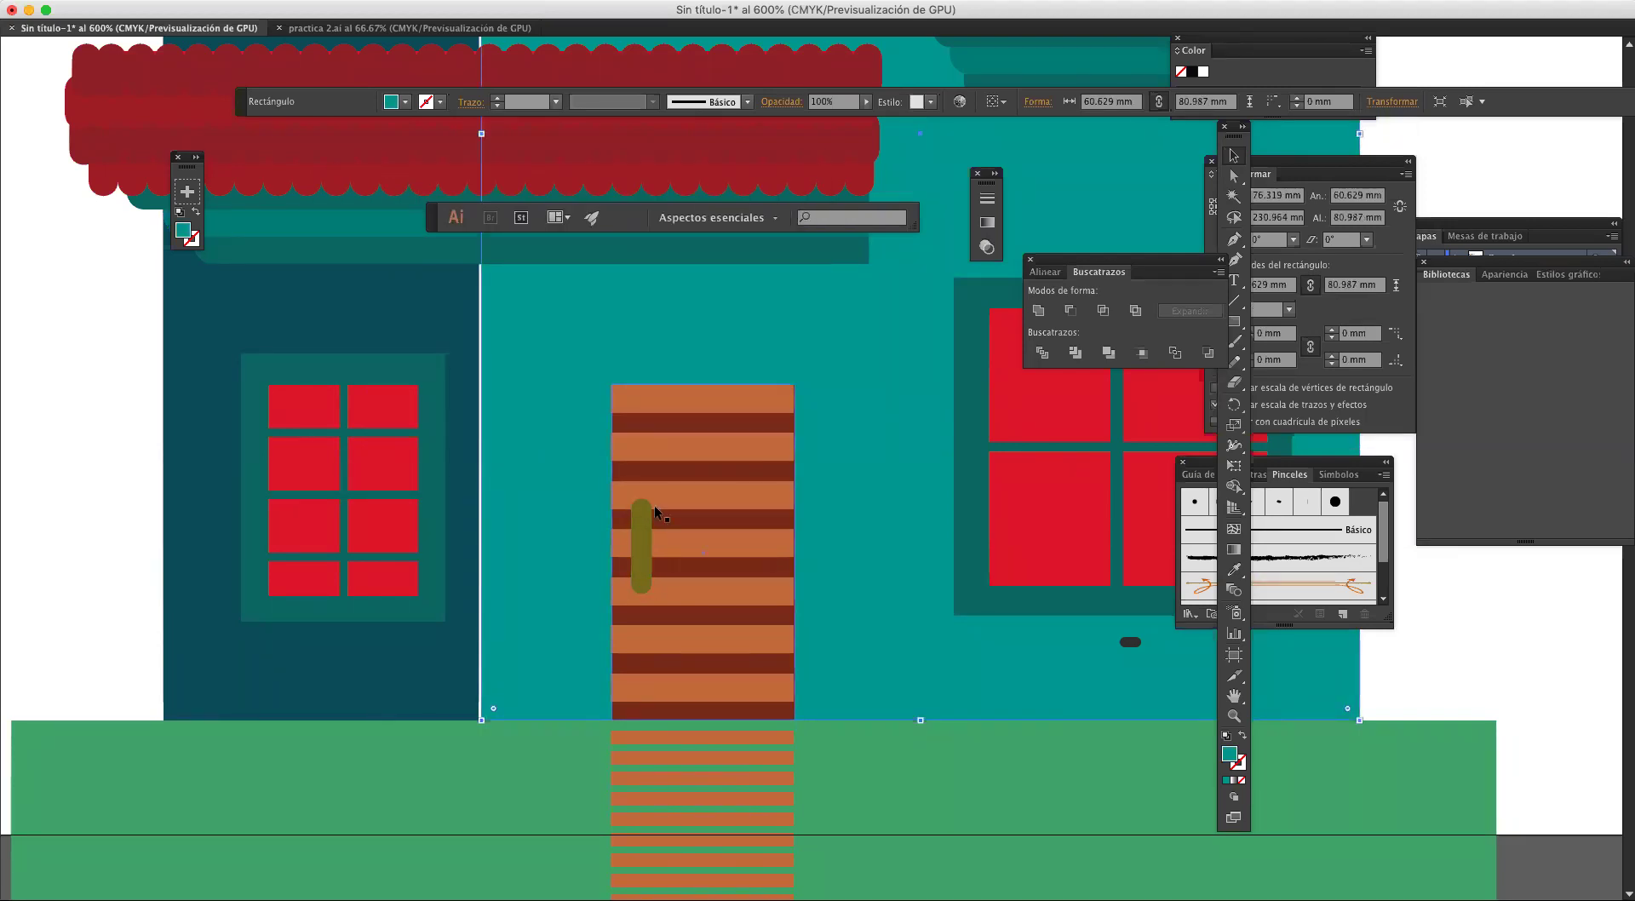
{"action": "left_click", "coordinate": [640, 530]}
{"action": "left_click", "coordinate": [932, 407]}
{"action": "left_click", "coordinate": [1437, 590]}
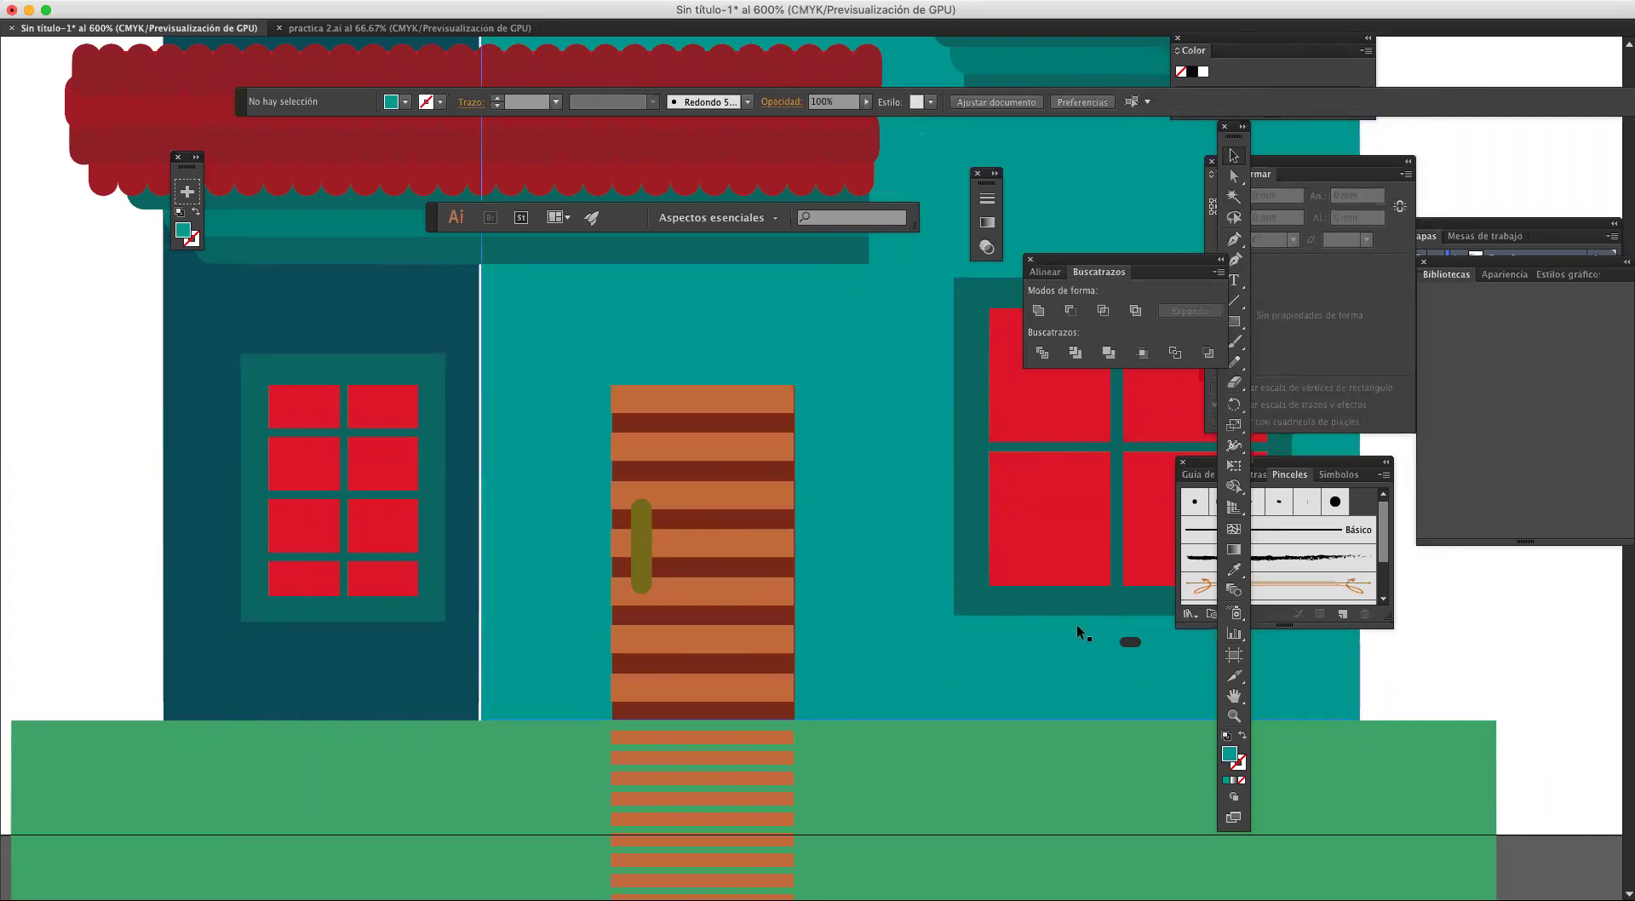
Step: Add a teal vertical strip about 9.1 × 81.4 mm along the main wall's right edge, reaching down to the green ground
{"action": "scroll", "coordinate": [1077, 626], "scroll_direction": "down", "scroll_amount": 3}
{"action": "scroll", "coordinate": [1023, 581], "scroll_direction": "down", "scroll_amount": 3}
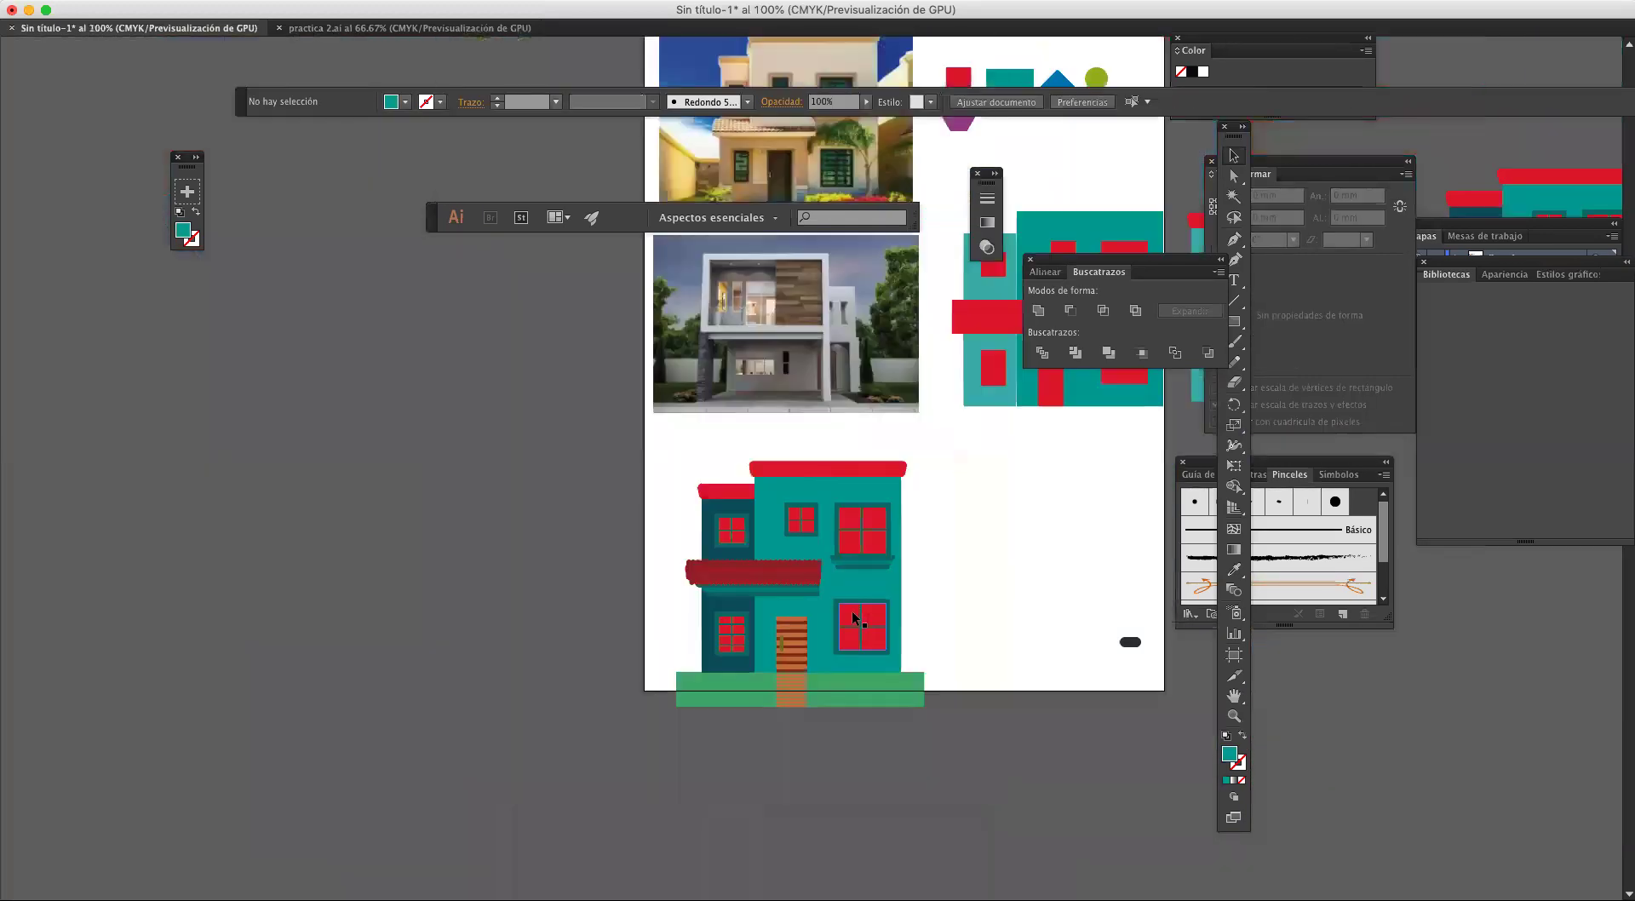
{"action": "left_click_drag", "start_coordinate": [777, 486], "coordinate": [745, 438]}
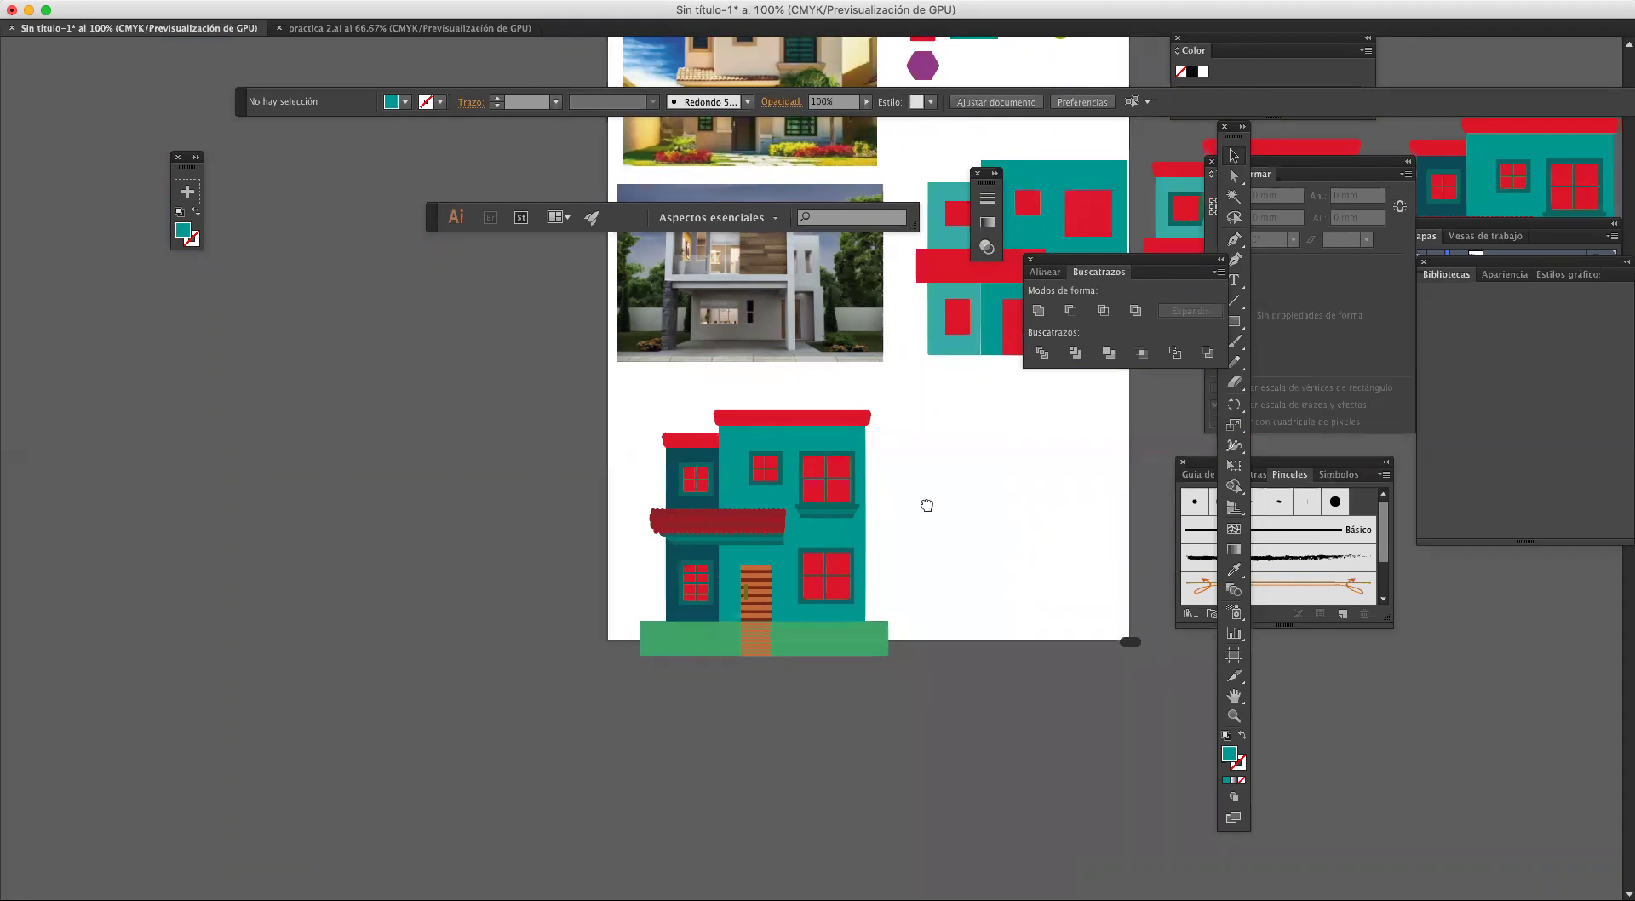
{"action": "scroll", "coordinate": [921, 507], "scroll_direction": "right", "scroll_amount": 3}
{"action": "left_click_drag", "start_coordinate": [720, 524], "coordinate": [755, 529]}
{"action": "scroll", "coordinate": [792, 513], "scroll_direction": "up", "scroll_amount": 2}
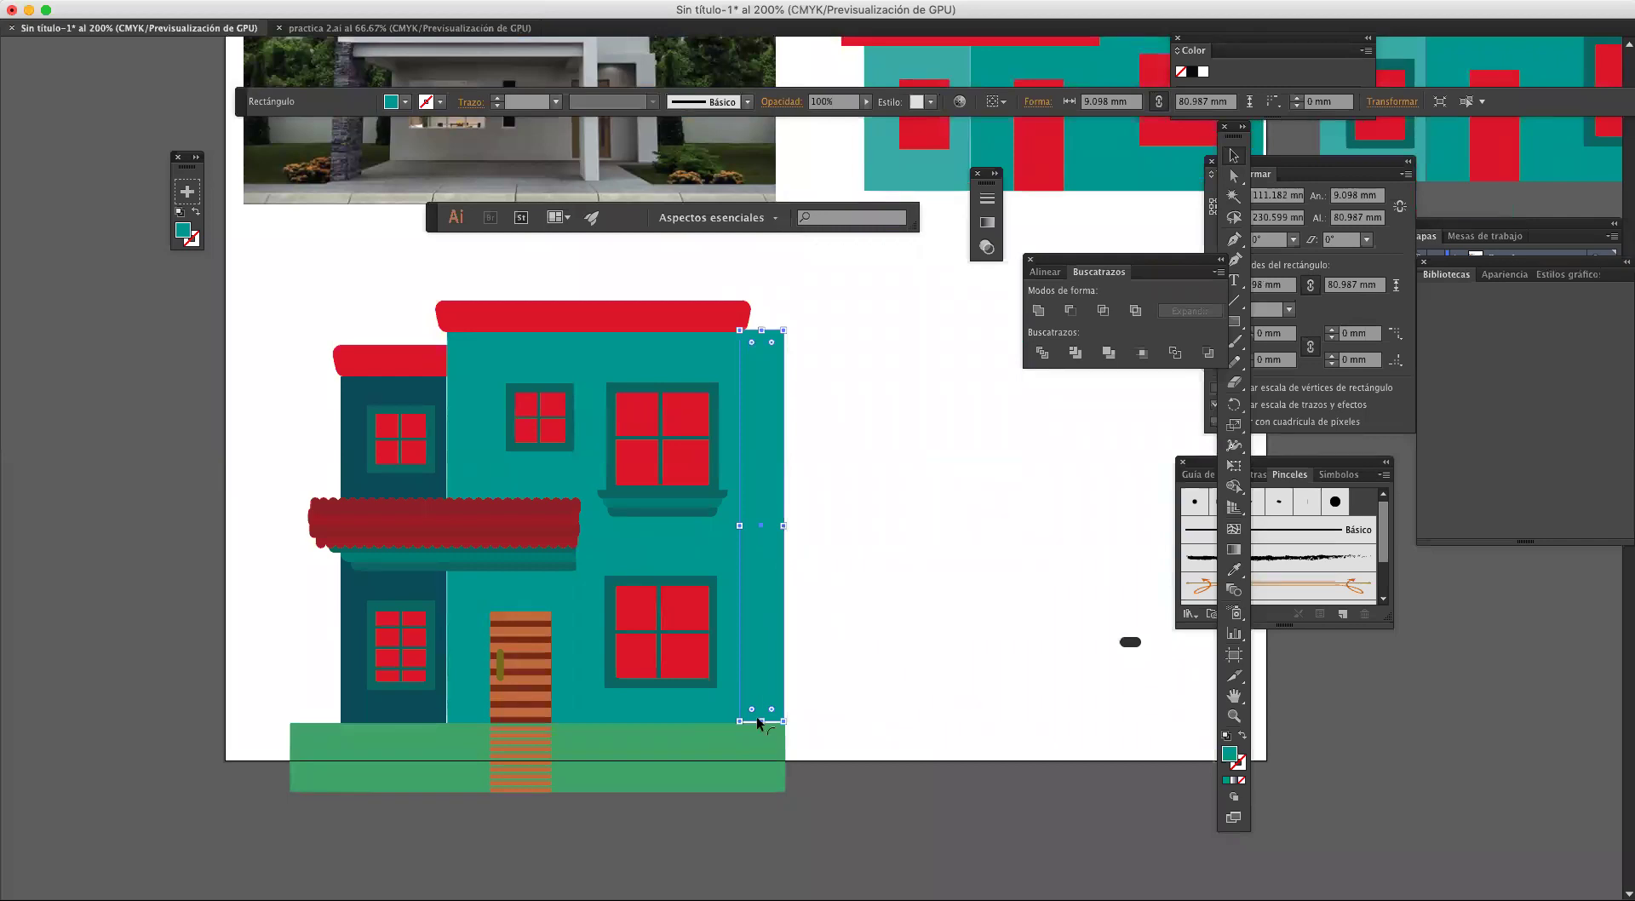
{"action": "left_click_drag", "start_coordinate": [762, 722], "coordinate": [761, 723]}
Step: Isolate the strip beside the main wall, narrow it from its outer side to about 3.8 mm, and leave isolation
{"action": "double_click", "coordinate": [780, 605]}
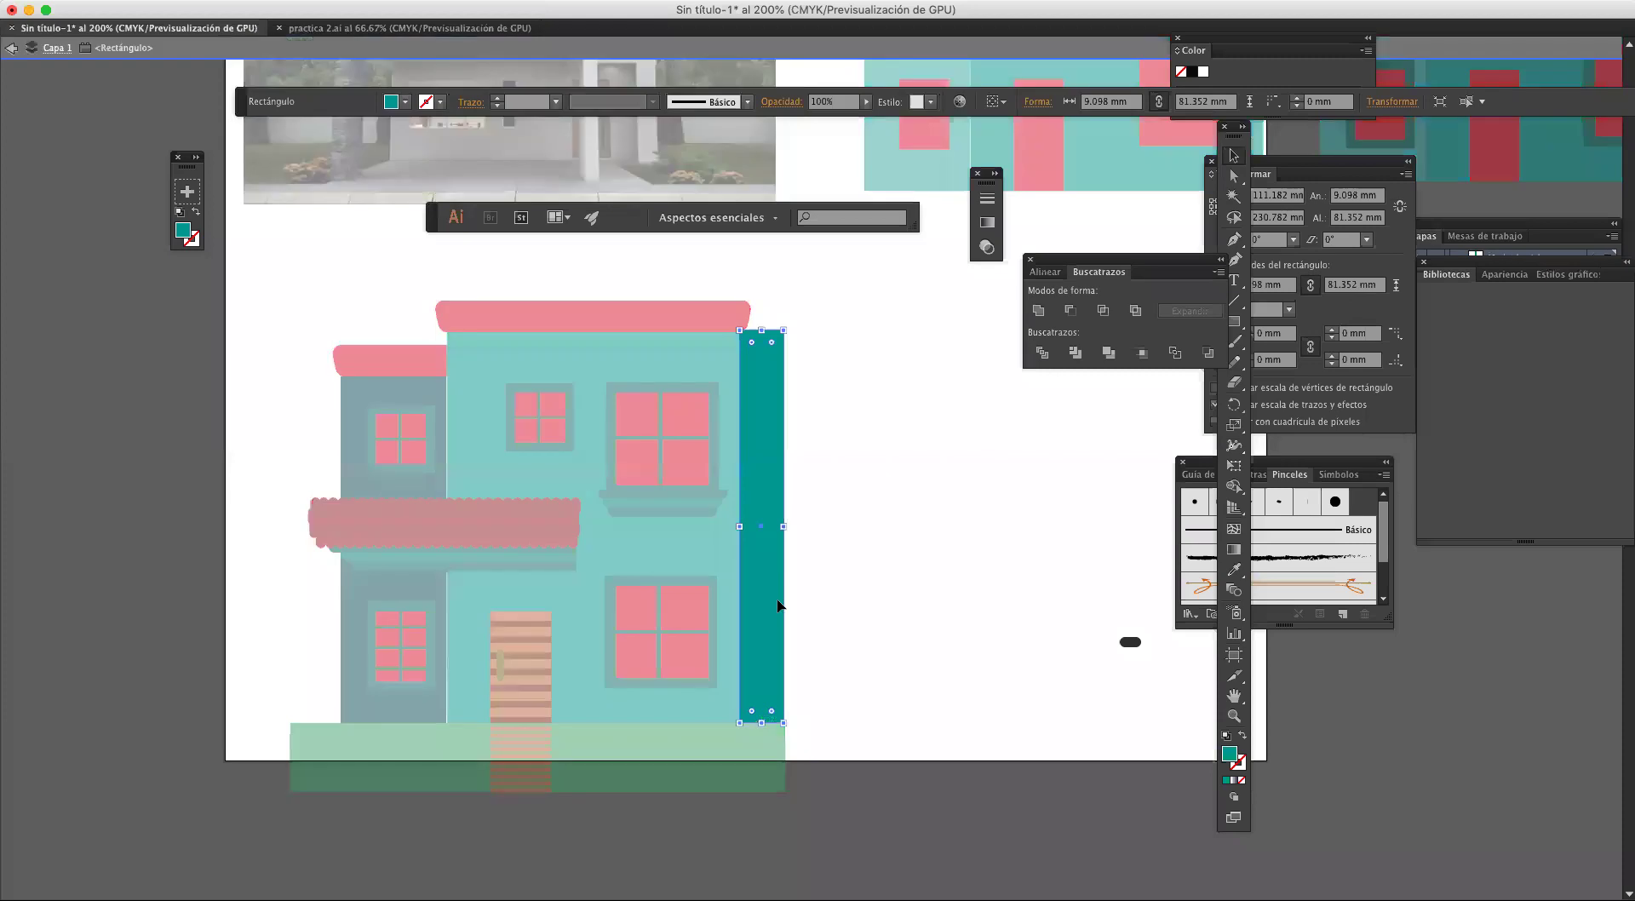
{"action": "left_click_drag", "start_coordinate": [856, 754], "coordinate": [761, 335]}
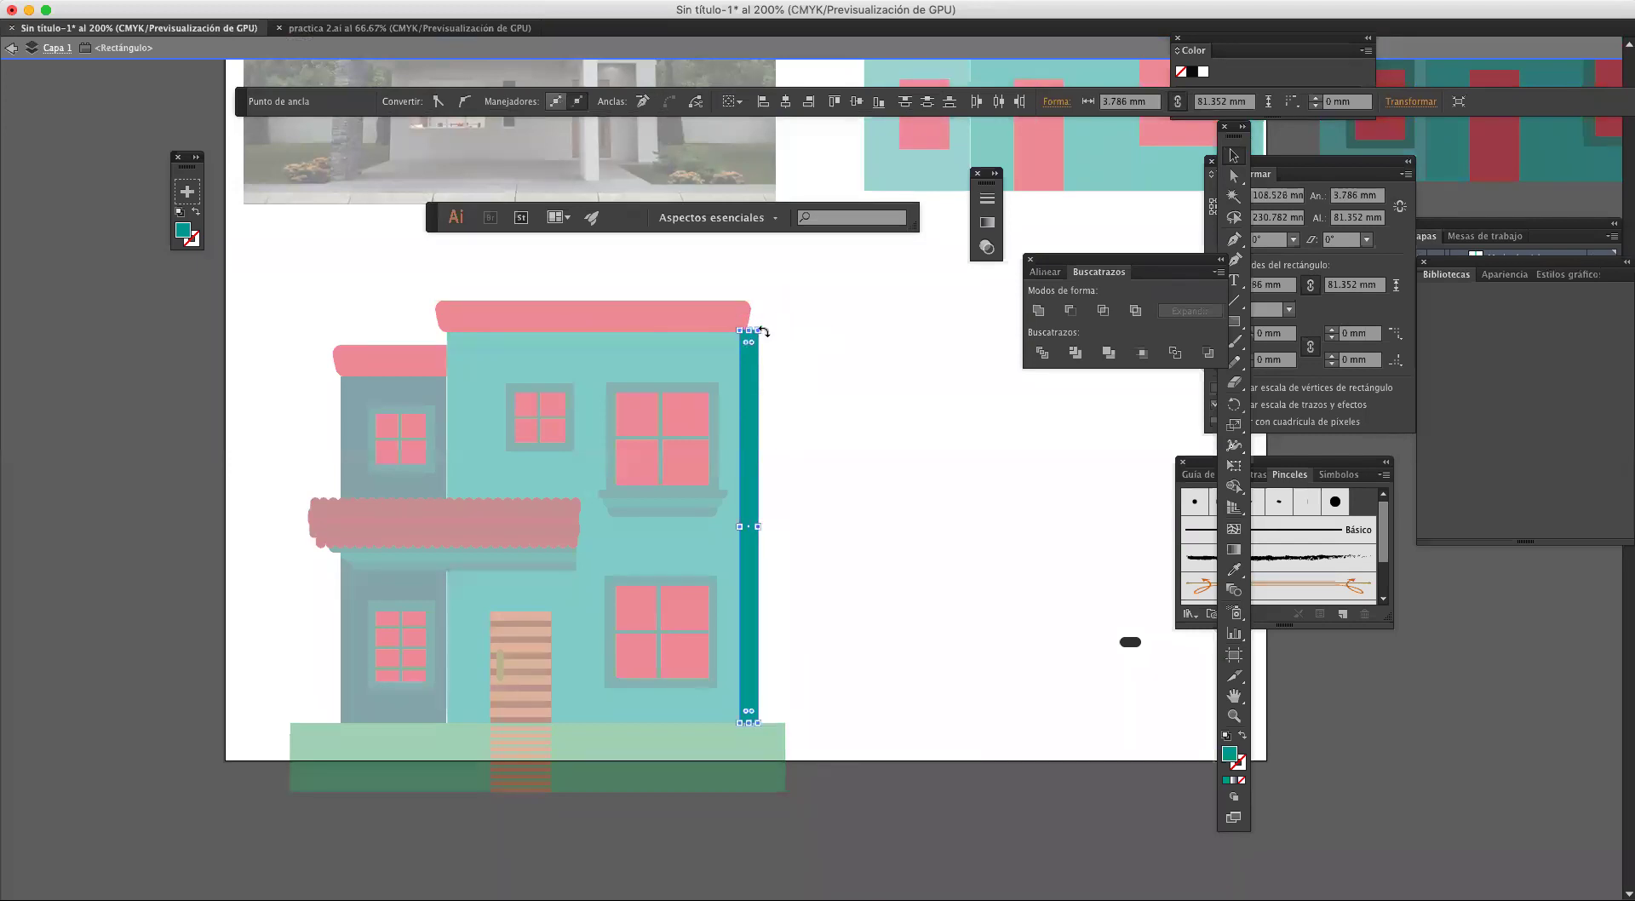
{"action": "left_click", "coordinate": [814, 344]}
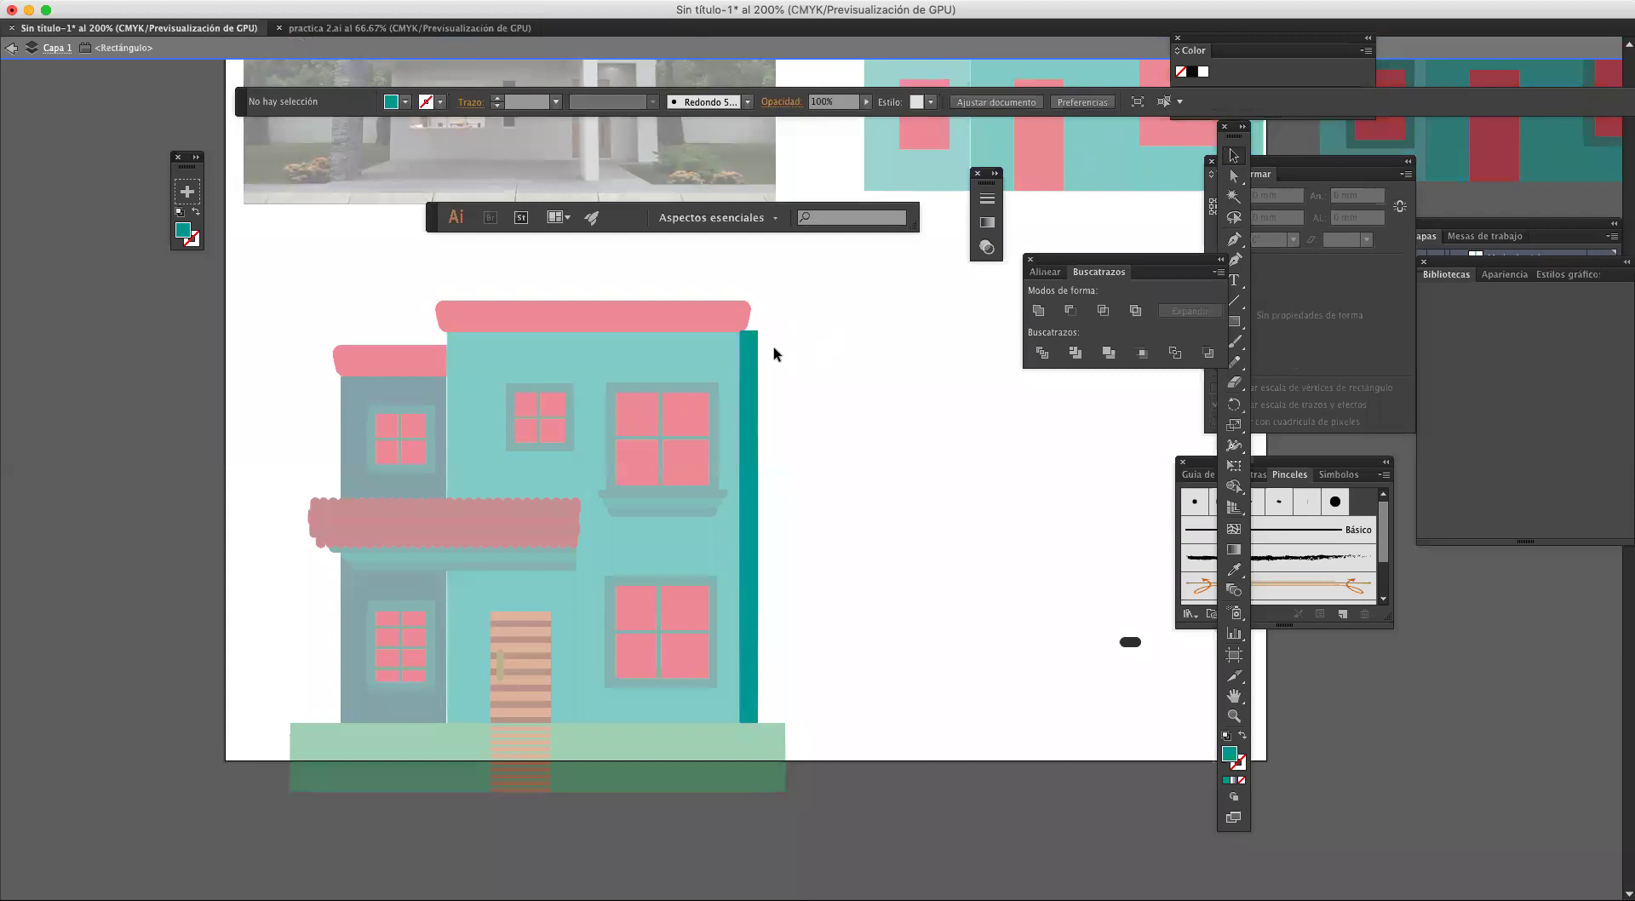
{"action": "double_click", "coordinate": [801, 356]}
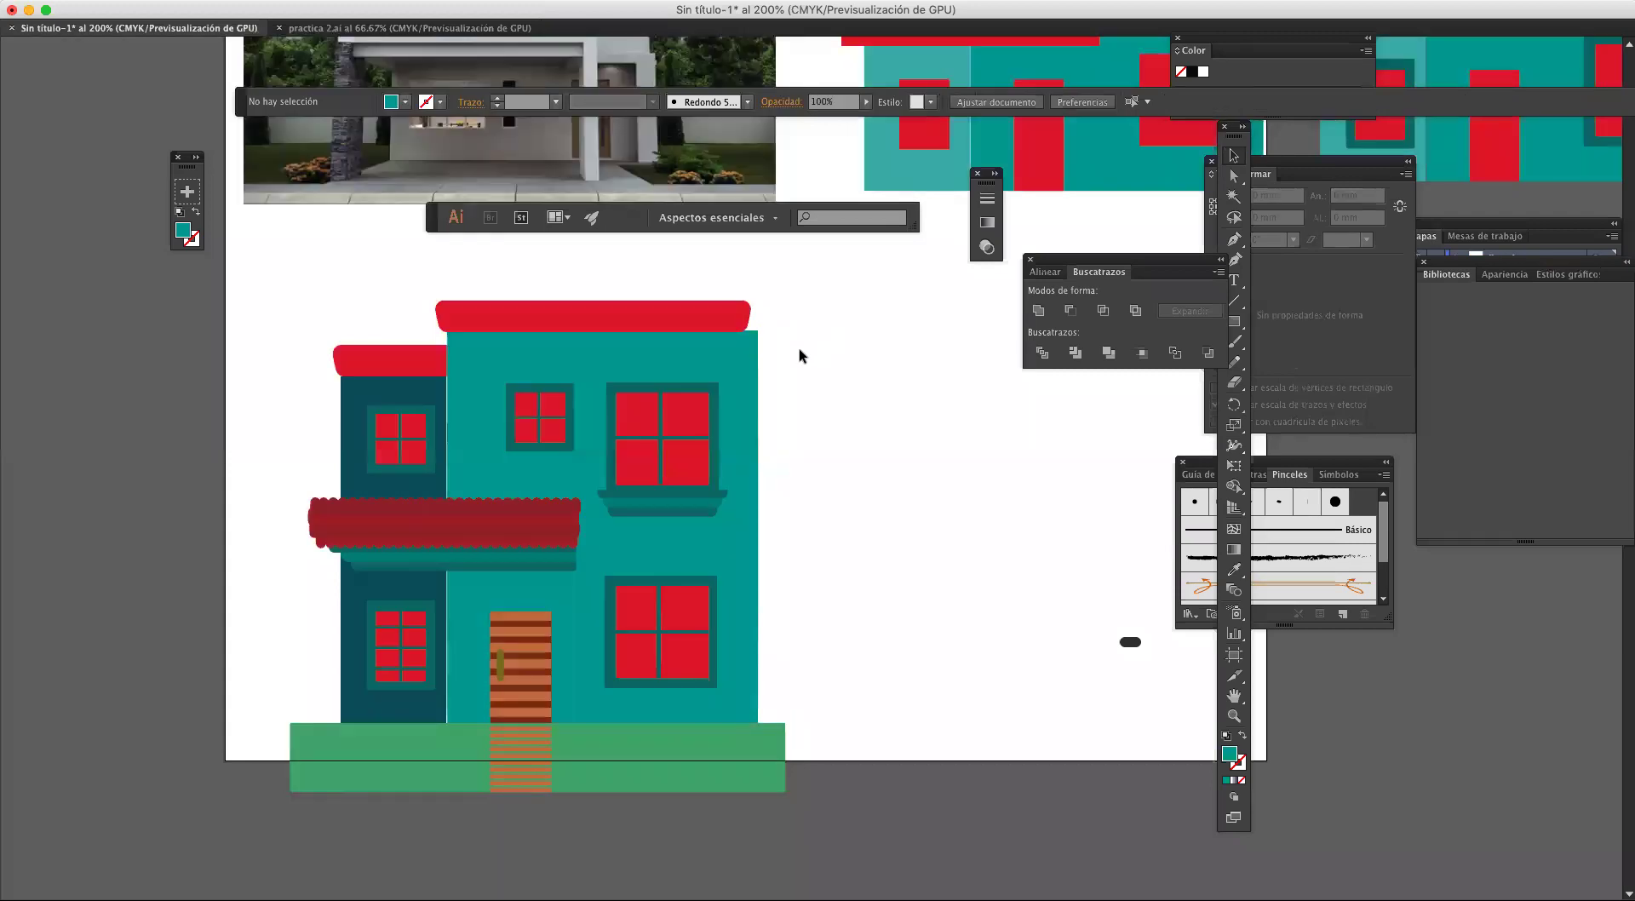
Step: Recolor the narrow strip along the main wall's right edge with the dark teal sampled from the upper window frame, and deselect it
{"action": "left_click", "coordinate": [749, 364]}
{"action": "key", "text": "i"}
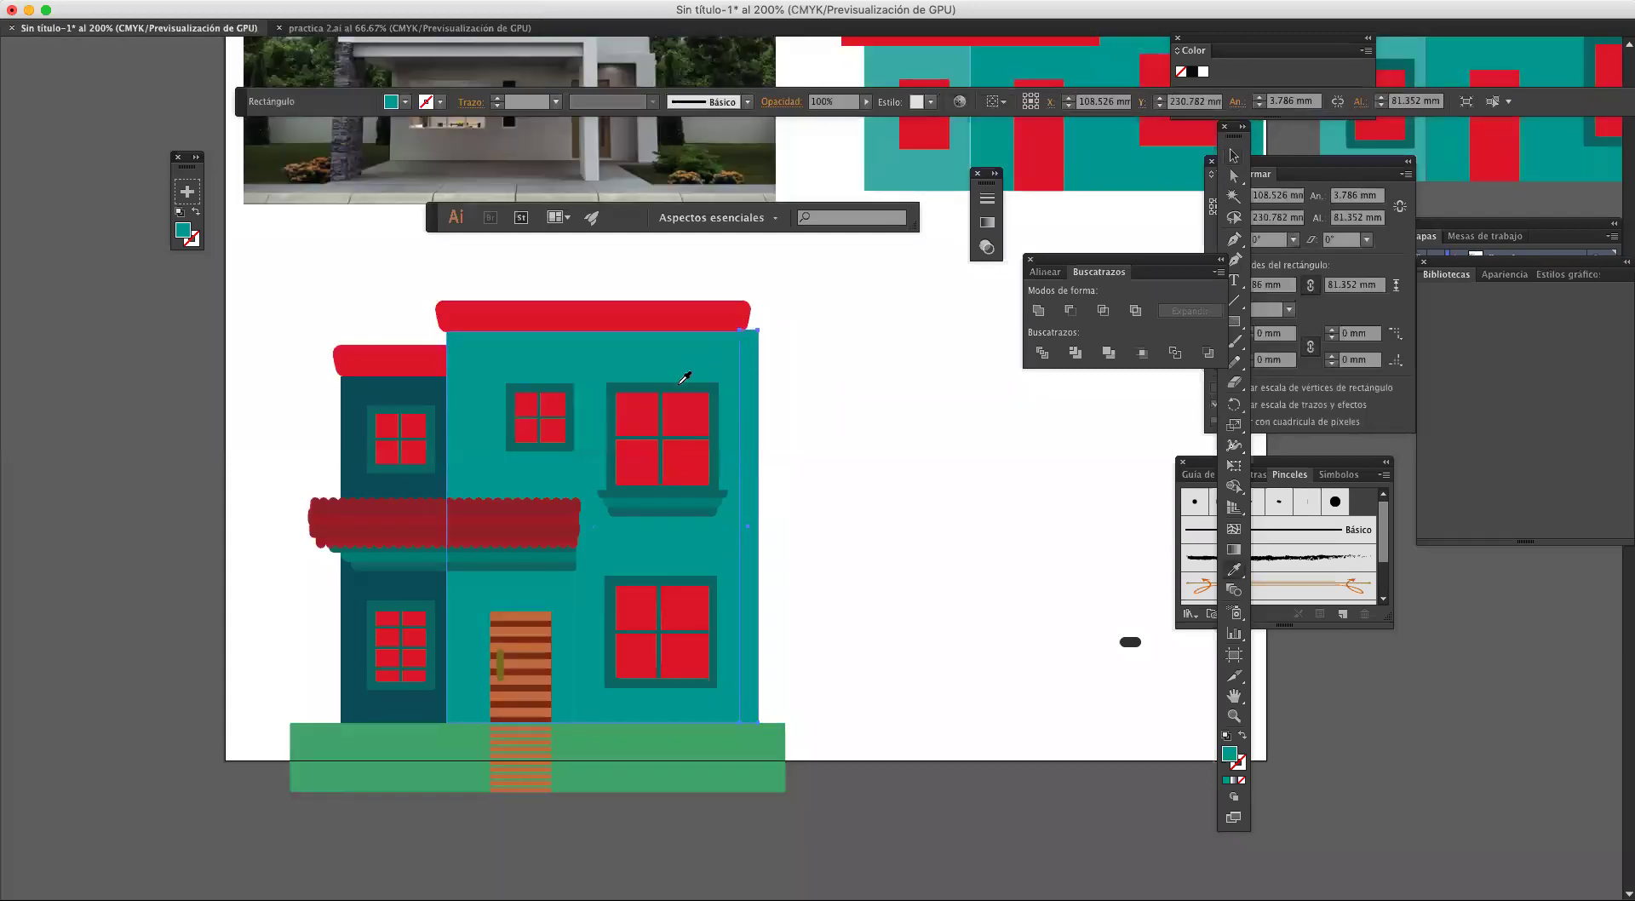
{"action": "left_click", "coordinate": [679, 383]}
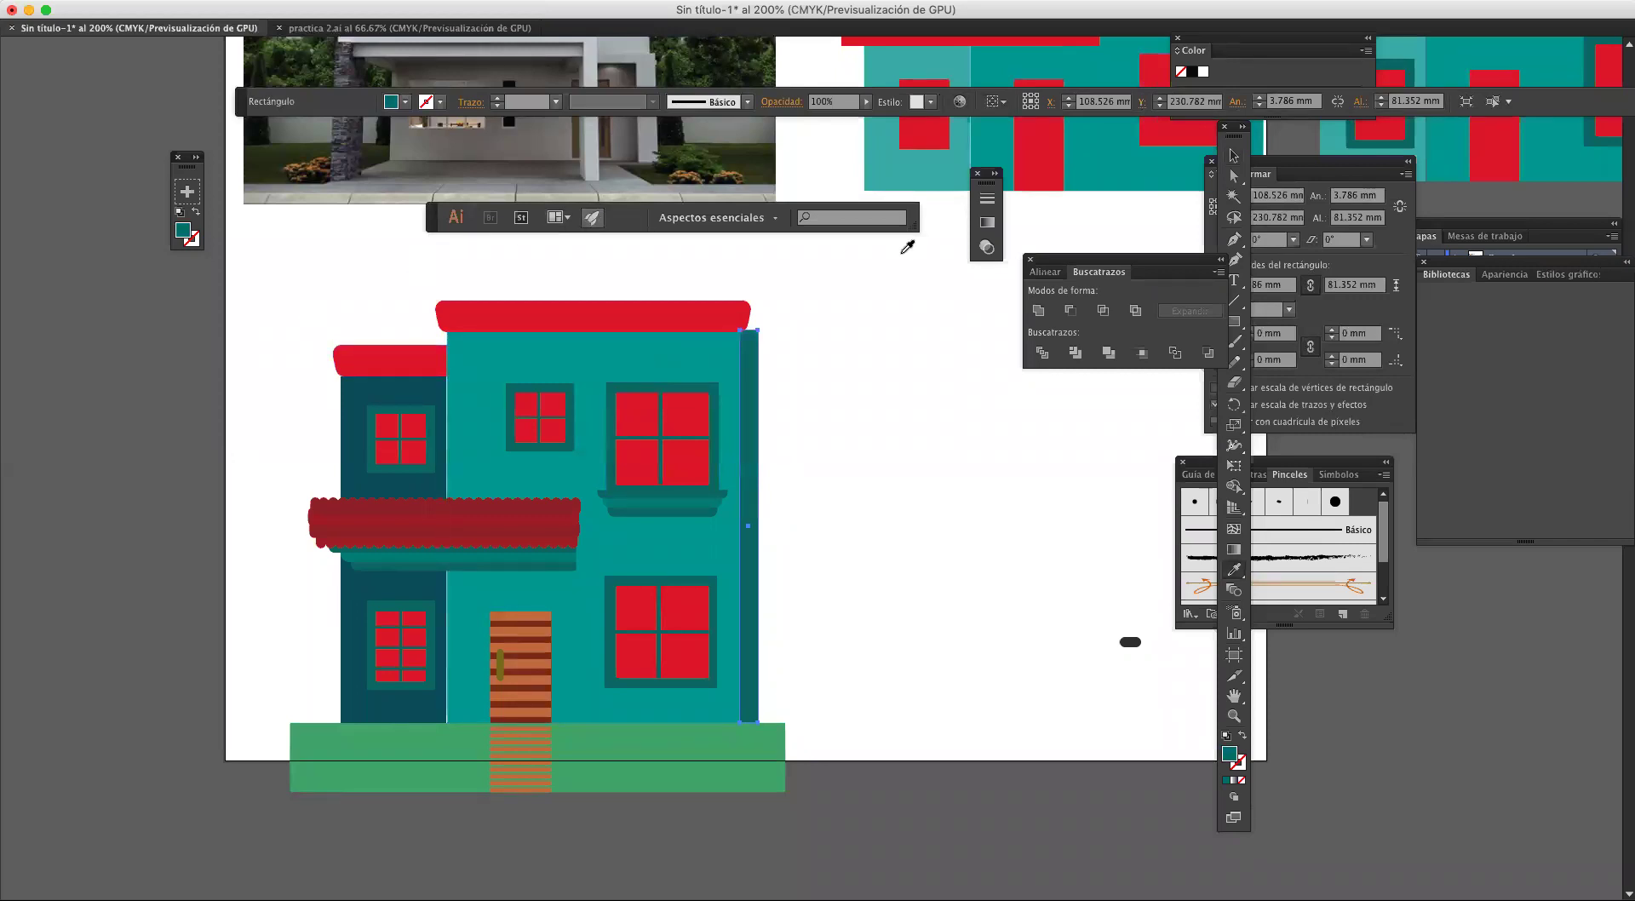
{"action": "left_click", "coordinate": [1234, 156]}
{"action": "left_click", "coordinate": [904, 390]}
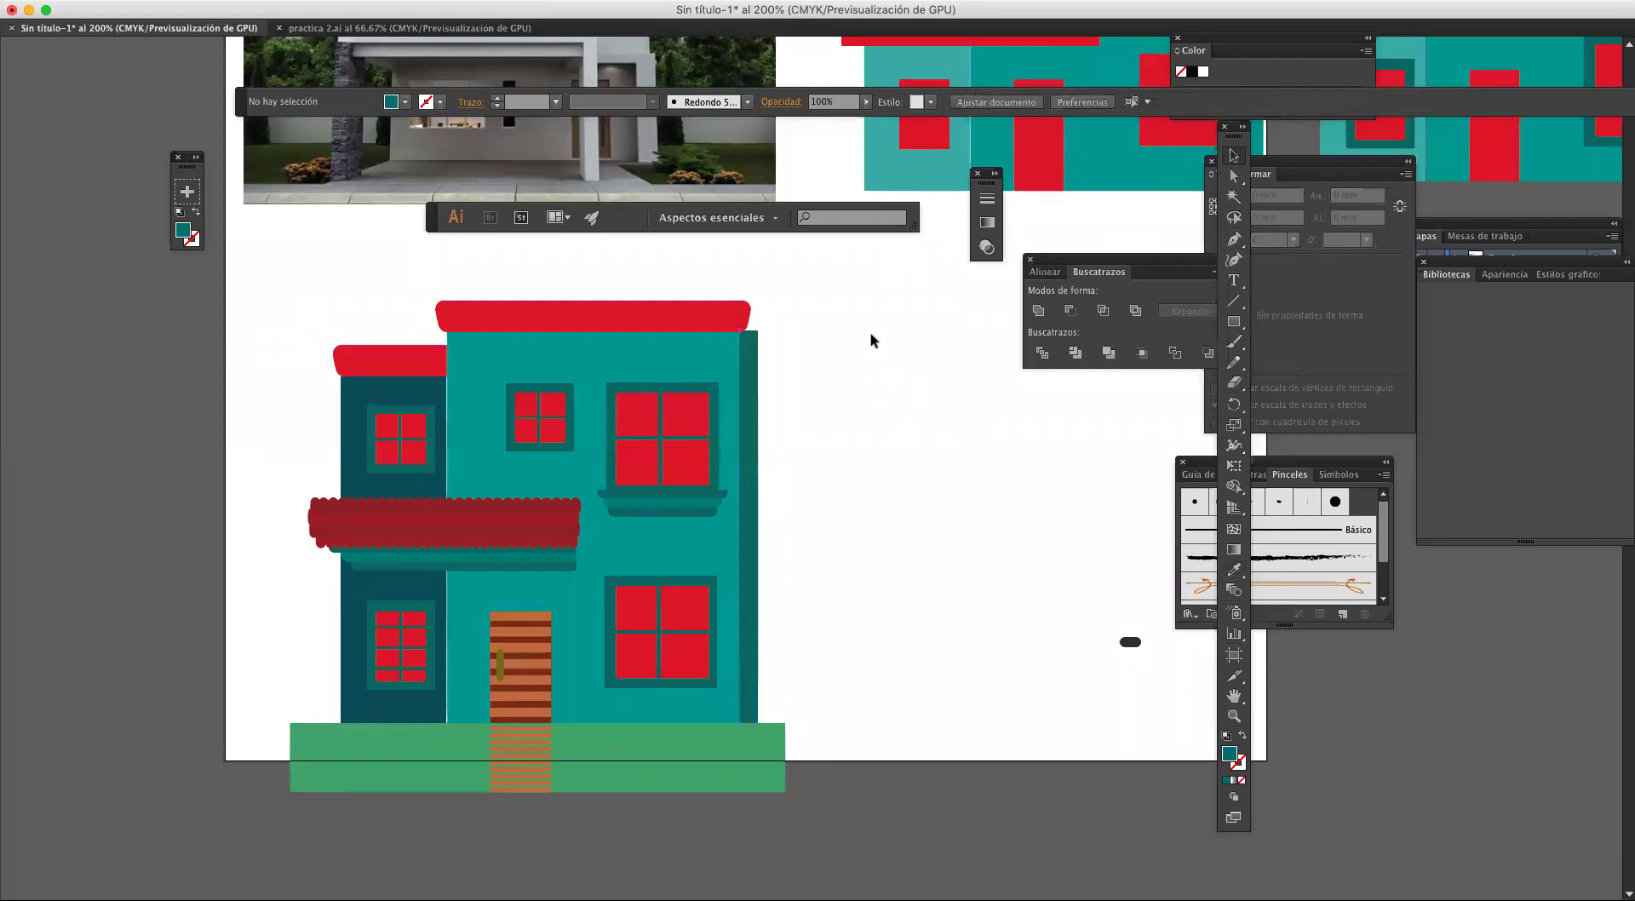
Step: Duplicate the main roof's red cap about 3 mm to the right and fill the copy with the awning's dark red
{"action": "left_click", "coordinate": [674, 313]}
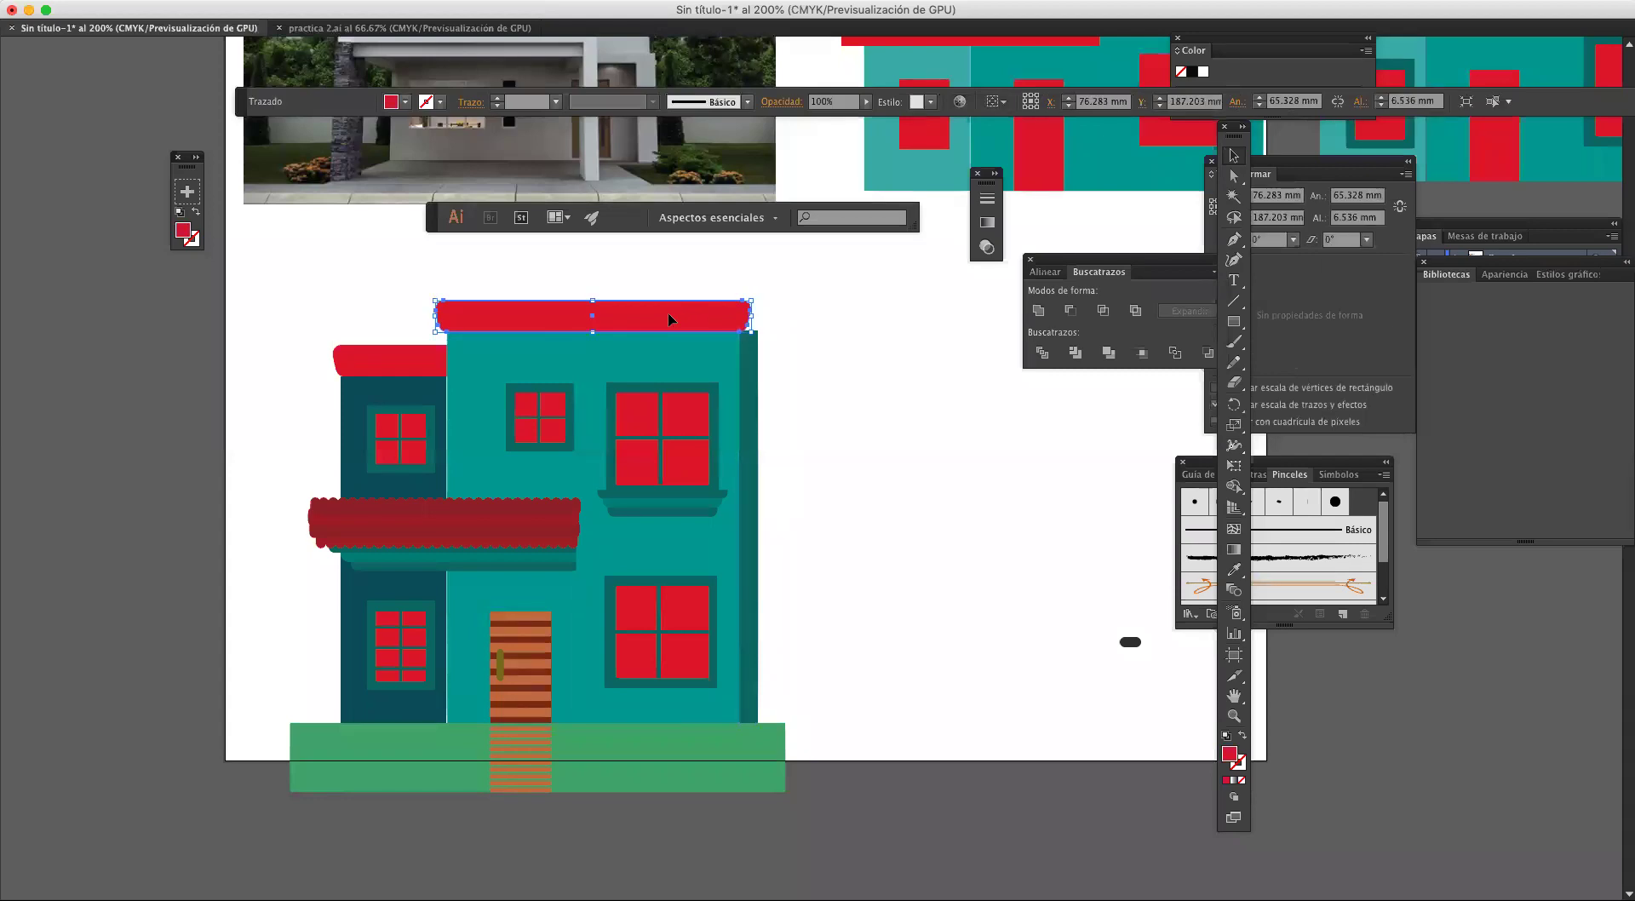
{"action": "left_click_drag", "start_coordinate": [669, 319], "coordinate": [706, 316]}
{"action": "key", "text": "i"}
{"action": "left_click", "coordinate": [524, 502]}
{"action": "key", "text": "v"}
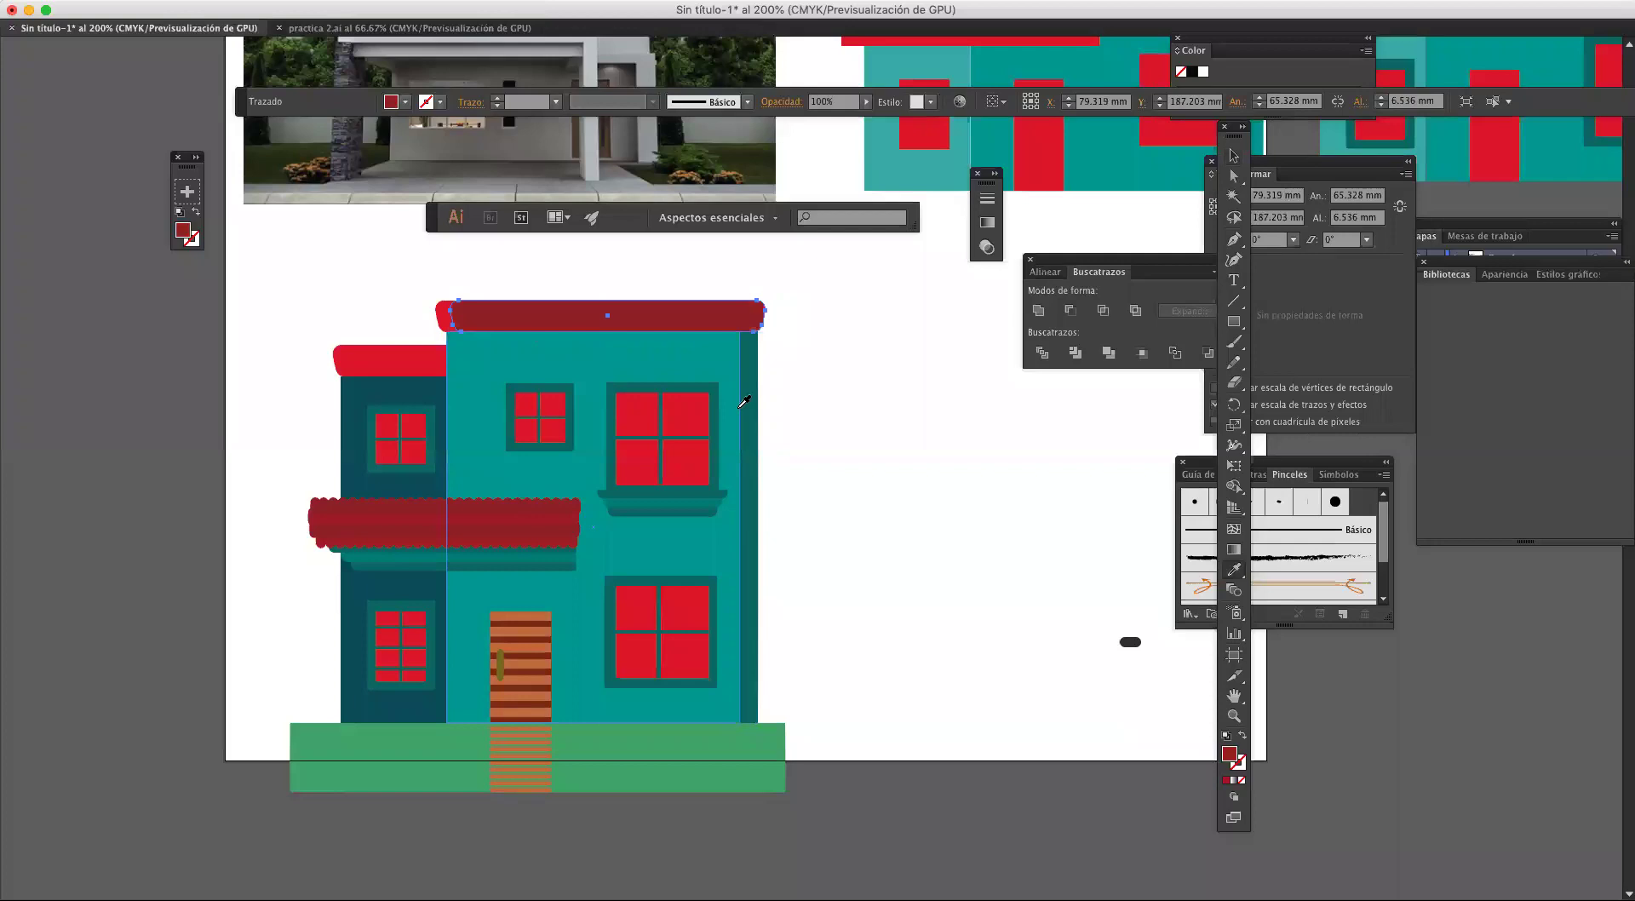
Step: Send the dark red roof copy behind the bright red cap and shift it about 1 mm further right as a side edge
{"action": "left_click", "coordinate": [1234, 156]}
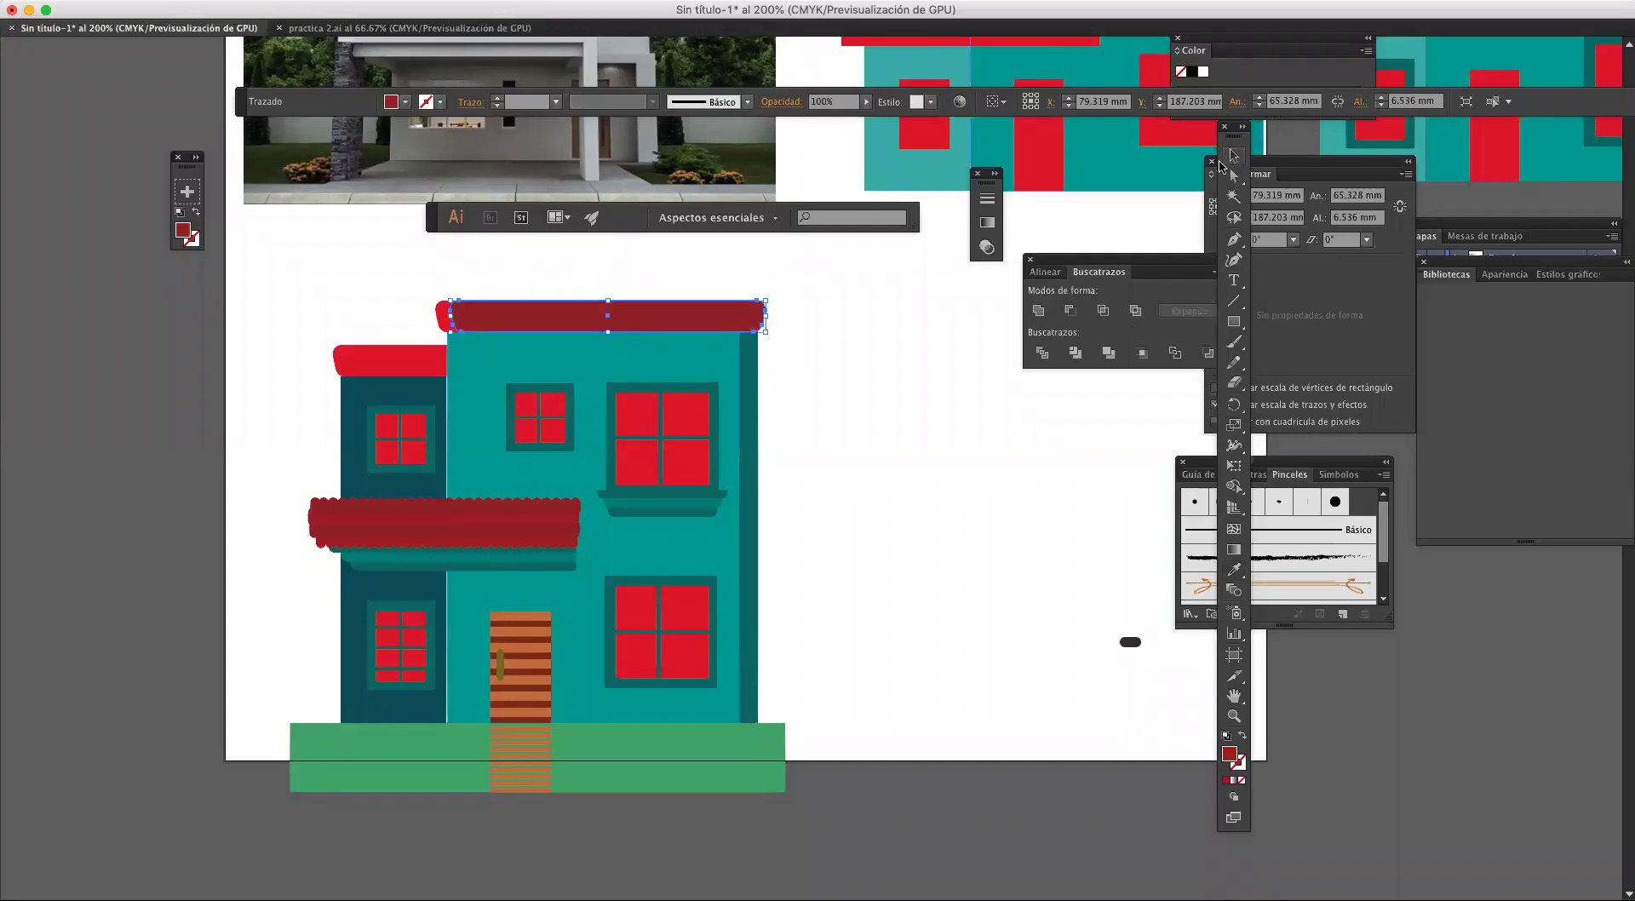
{"action": "key", "text": "super+z"}
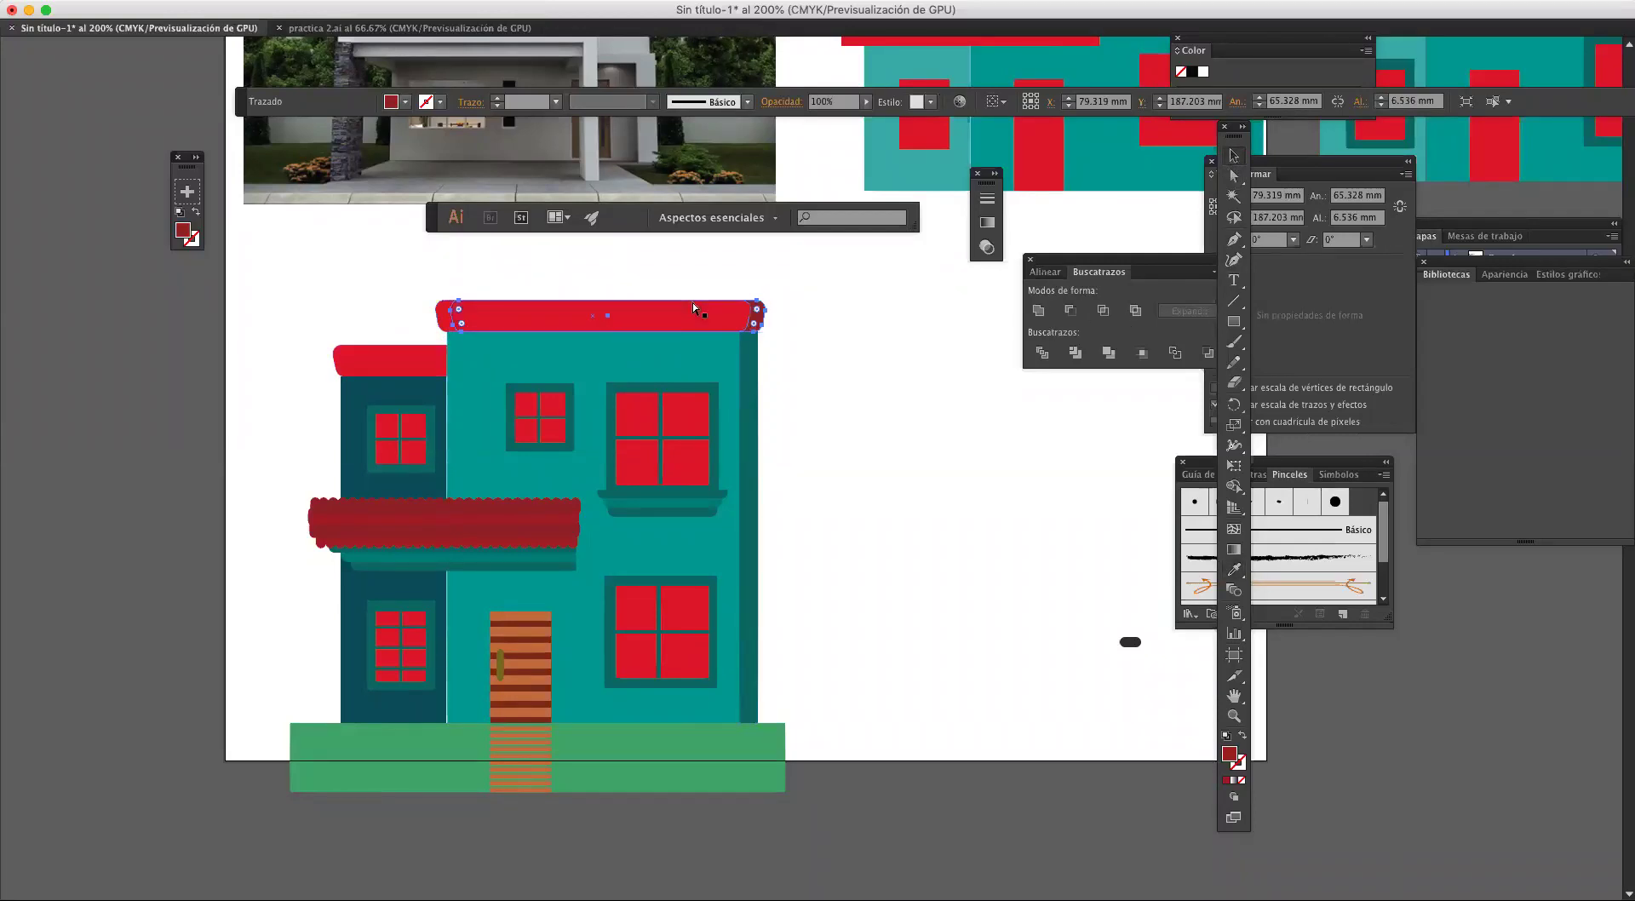
{"action": "left_click", "coordinate": [837, 380]}
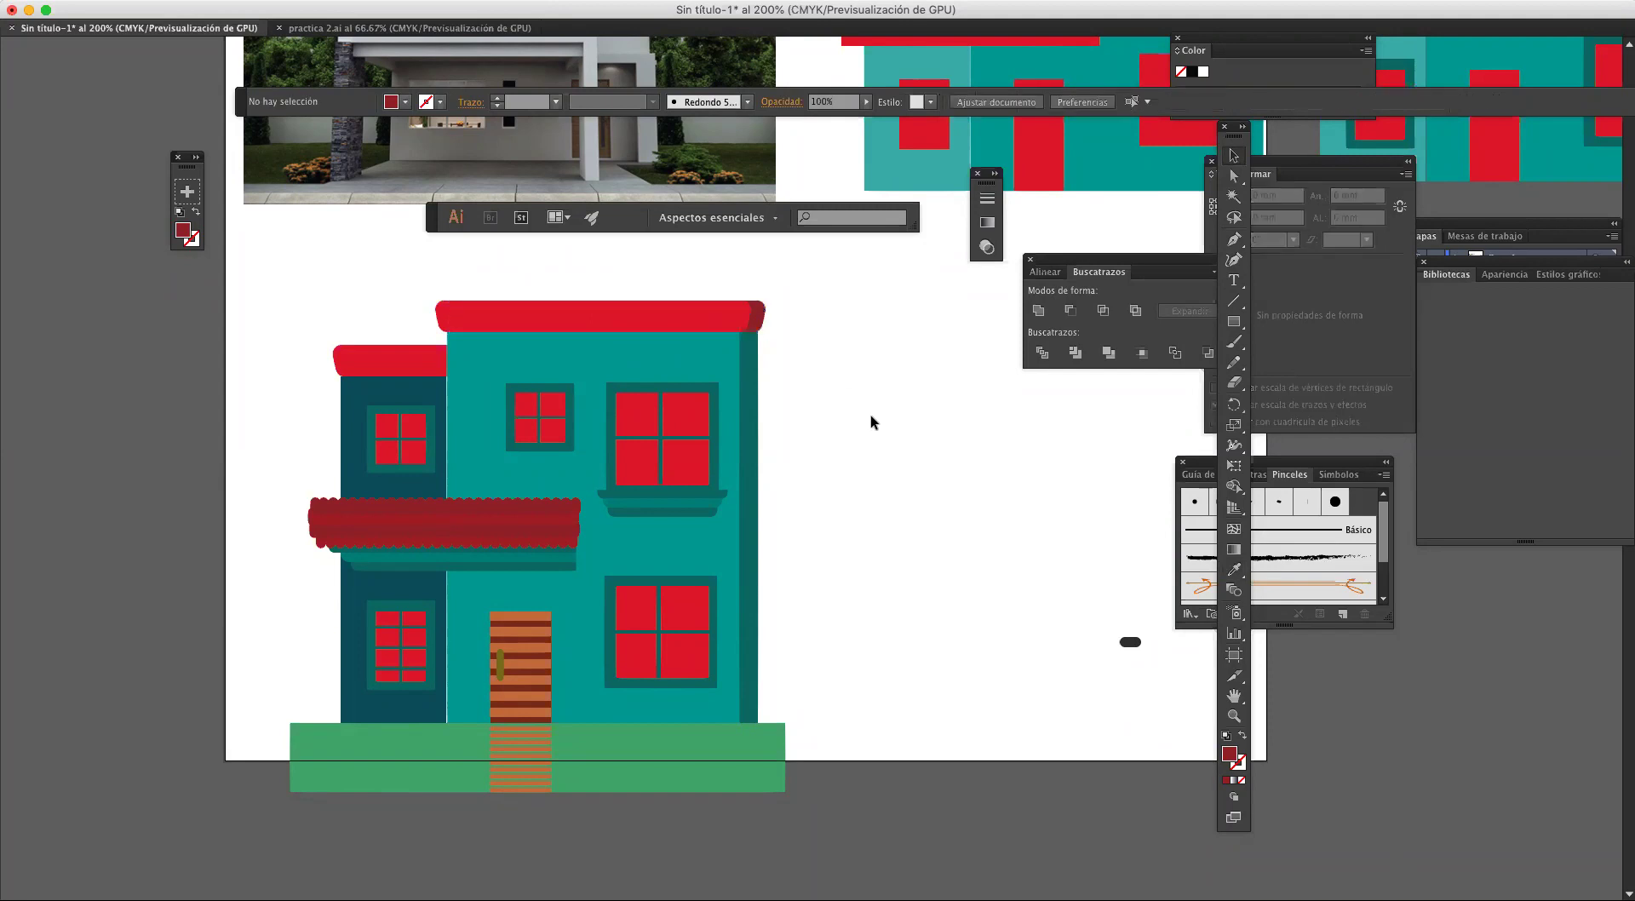
{"action": "left_click", "coordinate": [763, 324]}
{"action": "left_click", "coordinate": [834, 371]}
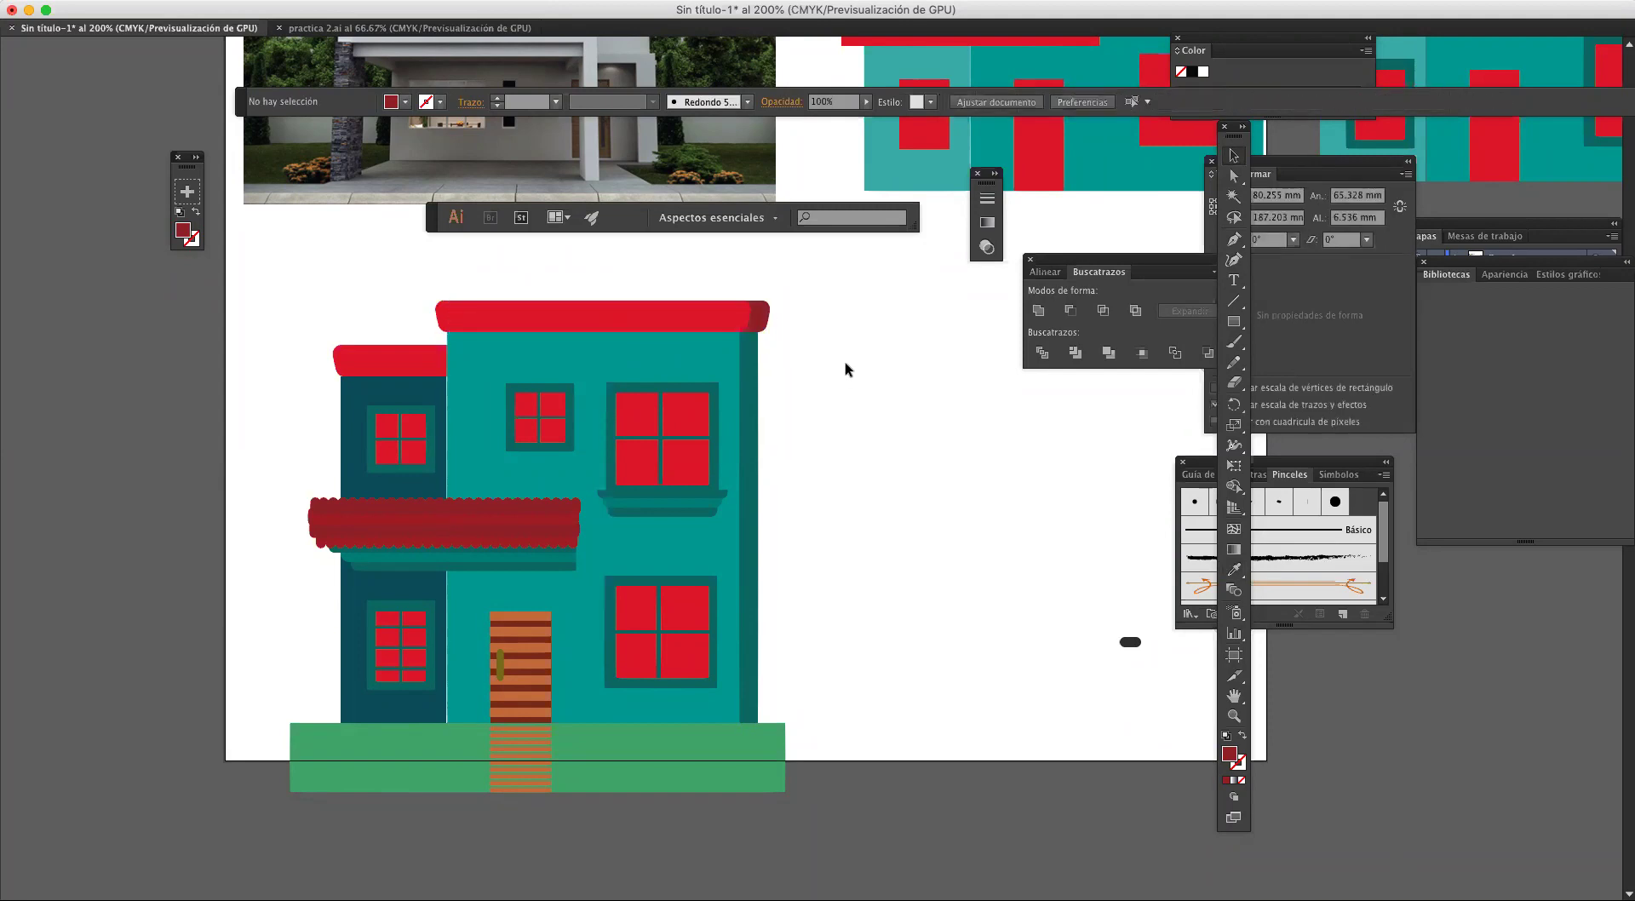
Step: Switch to practica 2.ai and copy the whole palm tree from the lowest row of trees
{"action": "scroll", "coordinate": [961, 566], "scroll_direction": "left", "scroll_amount": 5}
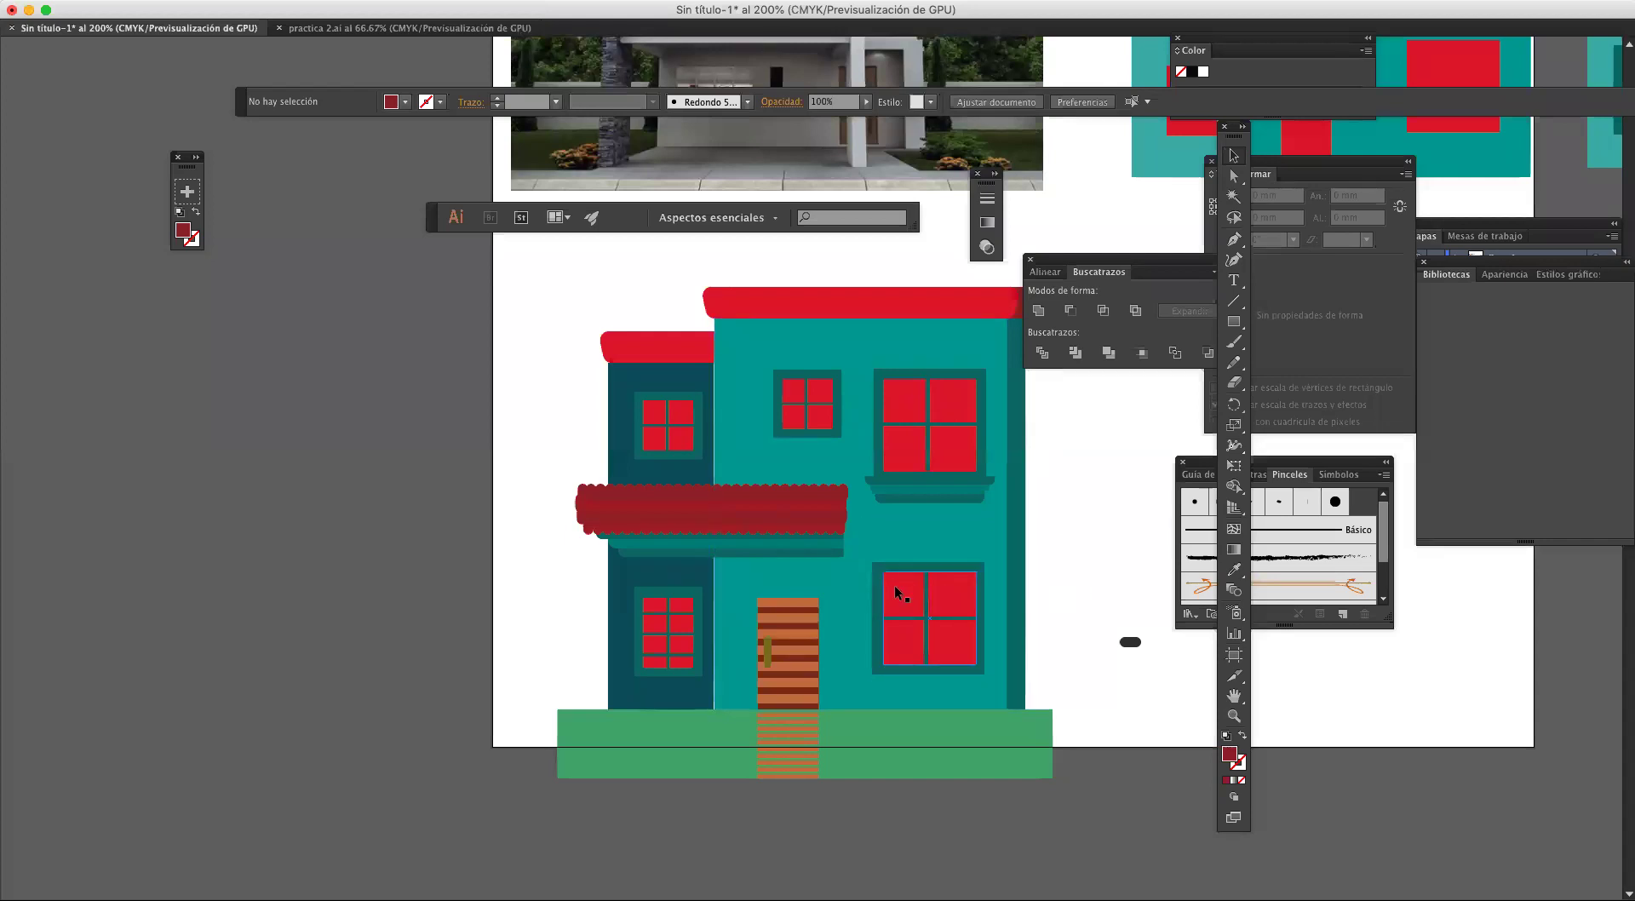
{"action": "left_click_drag", "start_coordinate": [767, 556], "coordinate": [877, 392]}
{"action": "left_click", "coordinate": [356, 32]}
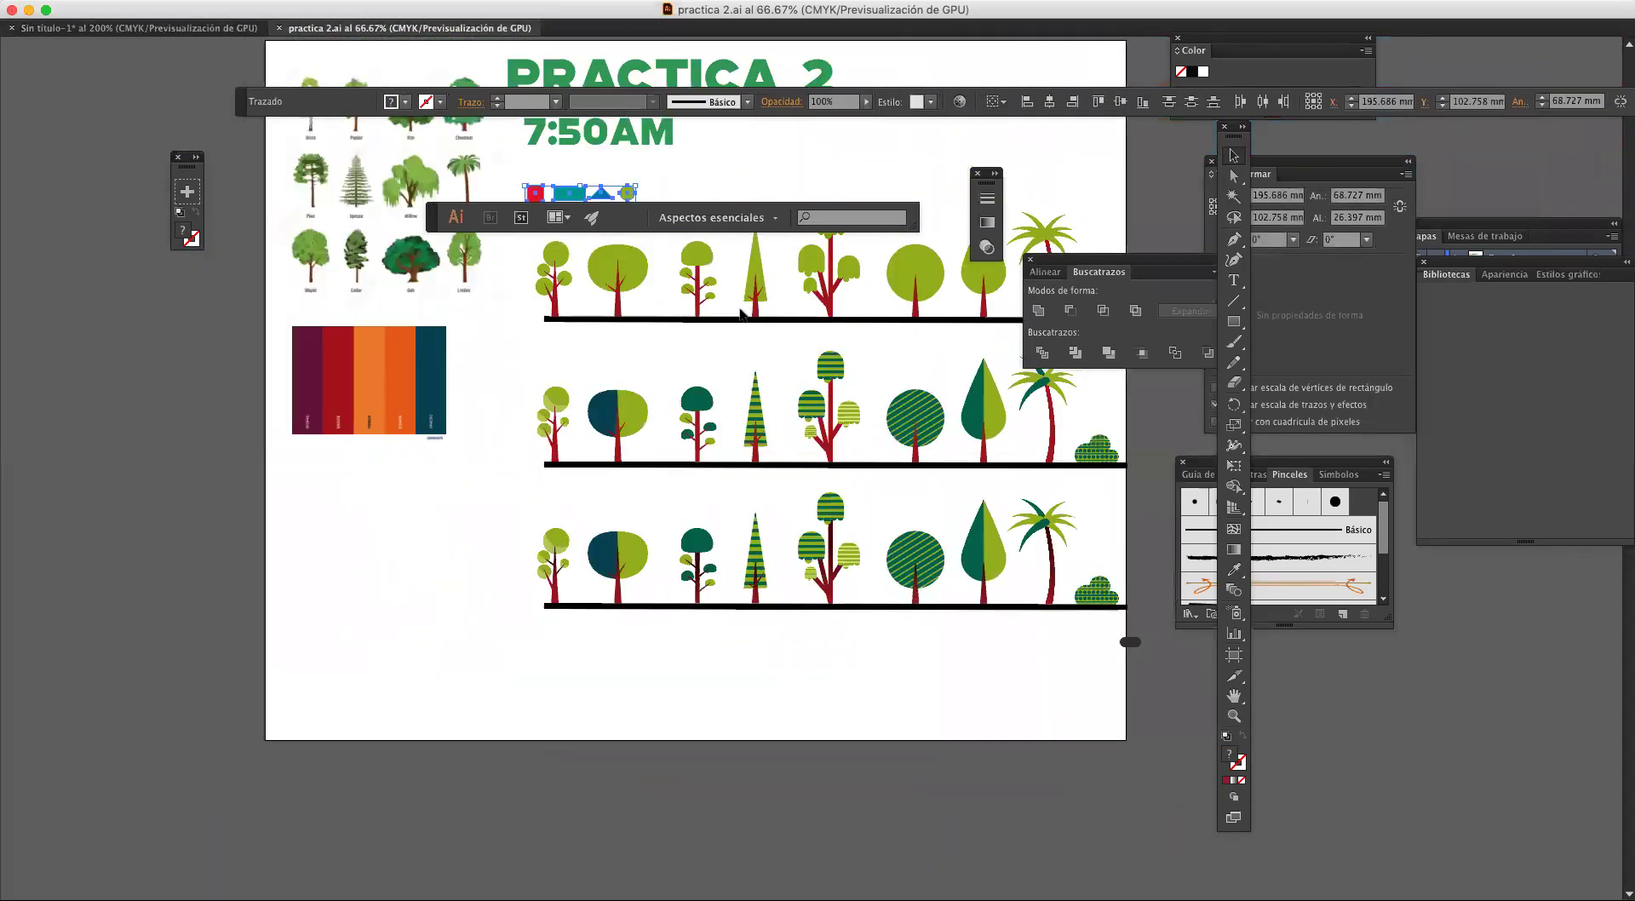
{"action": "scroll", "coordinate": [741, 315], "scroll_direction": "right", "scroll_amount": 5}
{"action": "scroll", "coordinate": [741, 315], "scroll_direction": "up", "scroll_amount": 1}
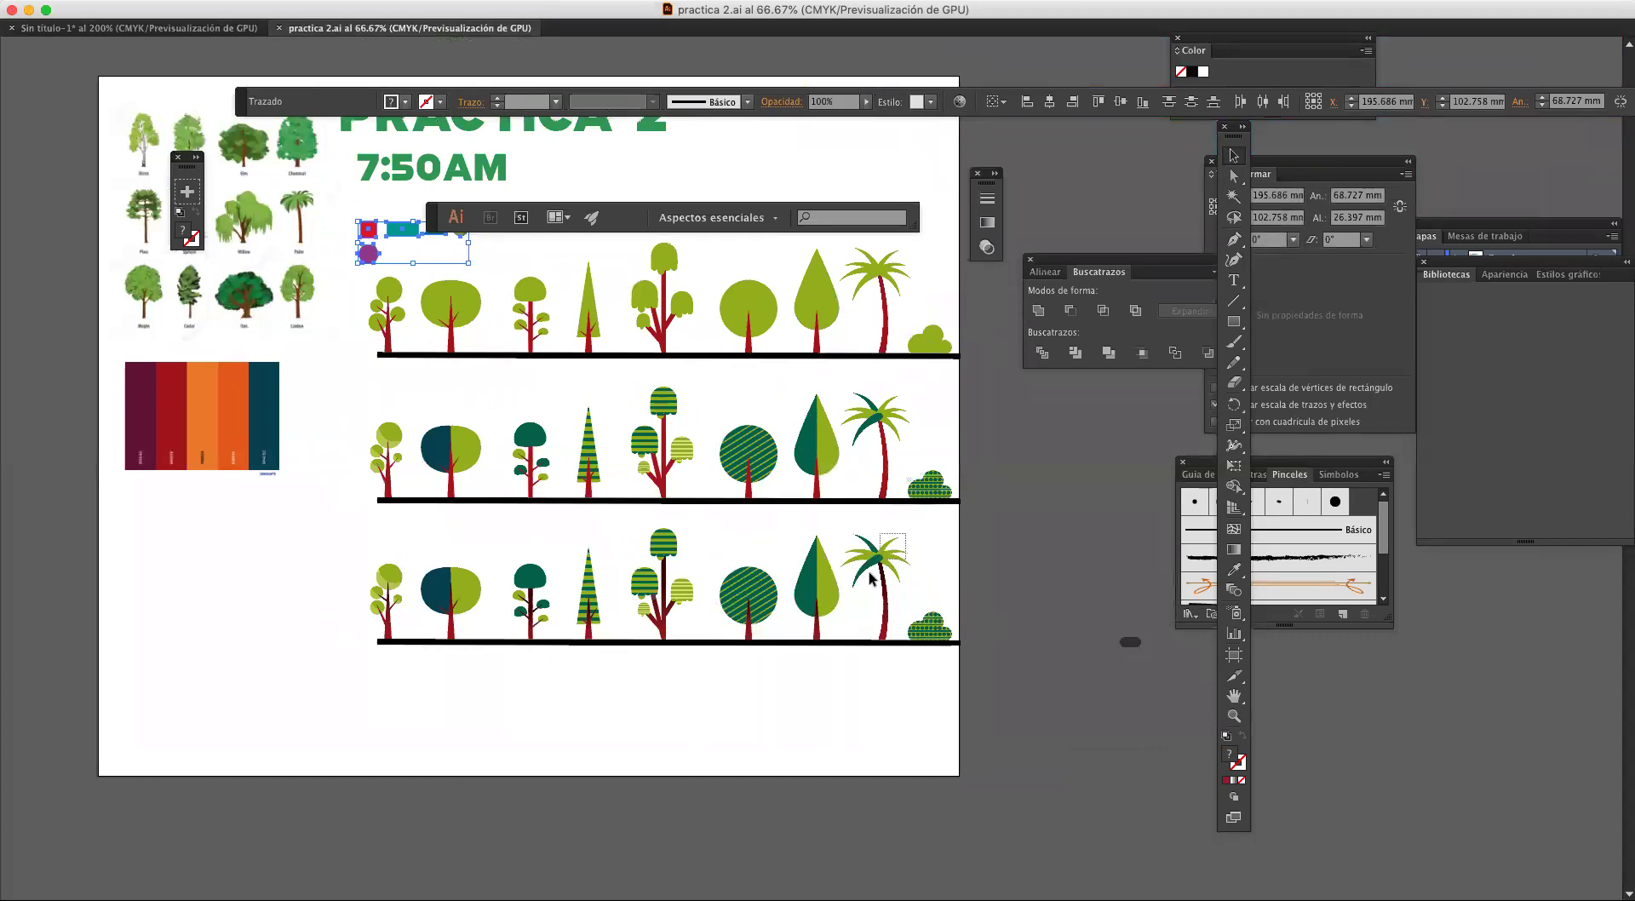
{"action": "left_click", "coordinate": [882, 620]}
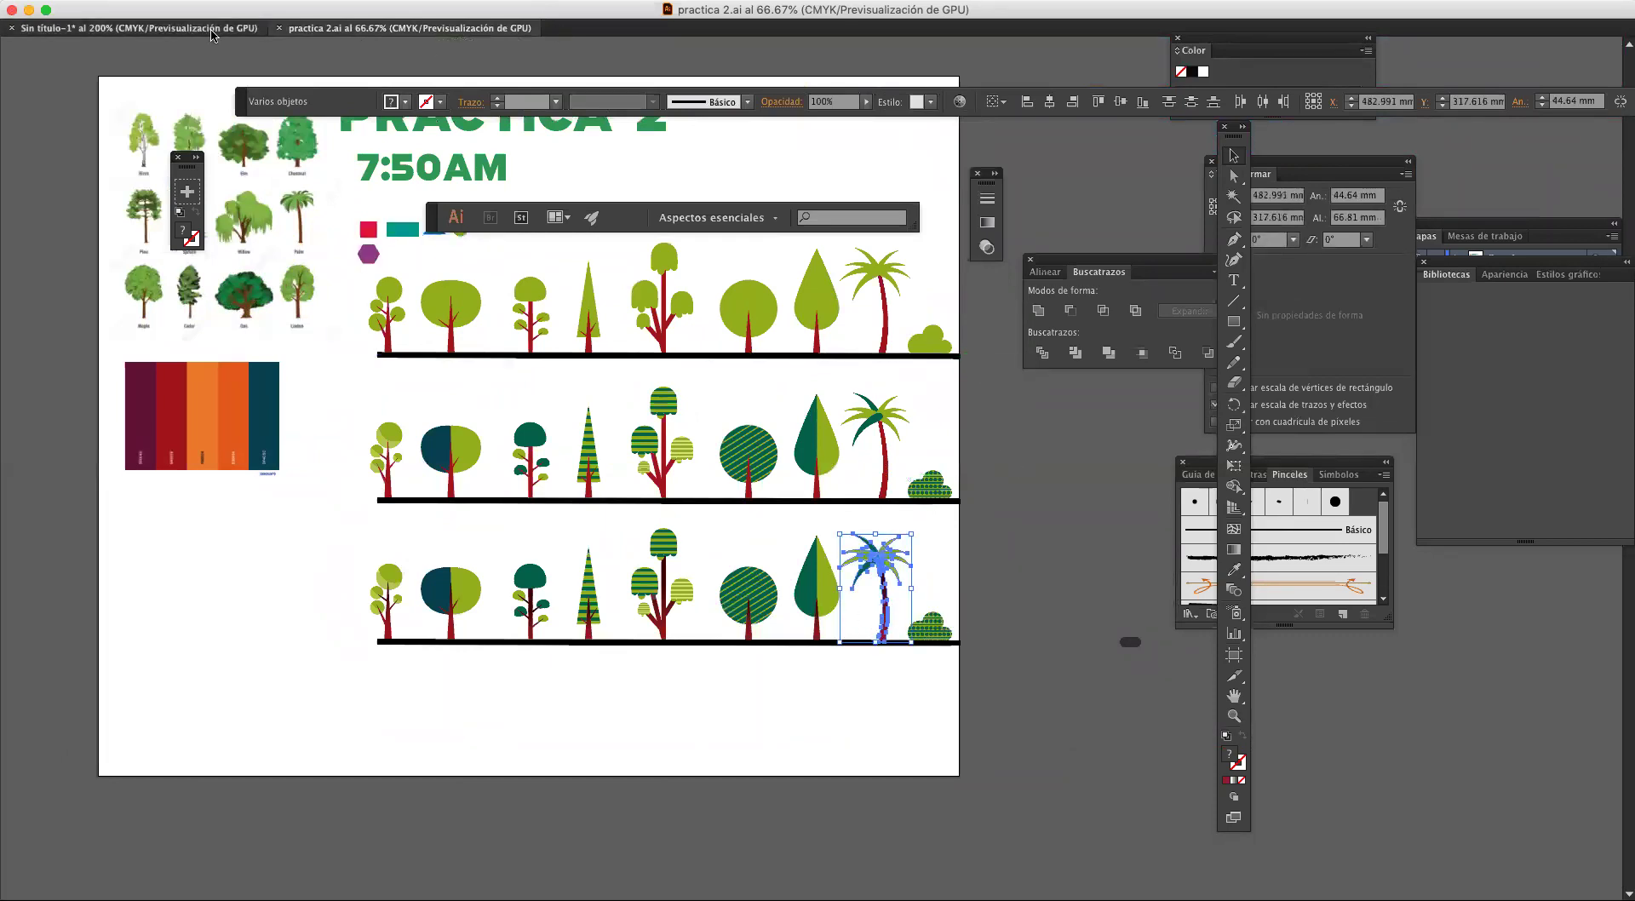
Step: Paste the palm tree into the house document and stand it on the grass in front of the main wall's right-hand windows
{"action": "left_click", "coordinate": [141, 28]}
{"action": "key", "text": "ctrl+v"}
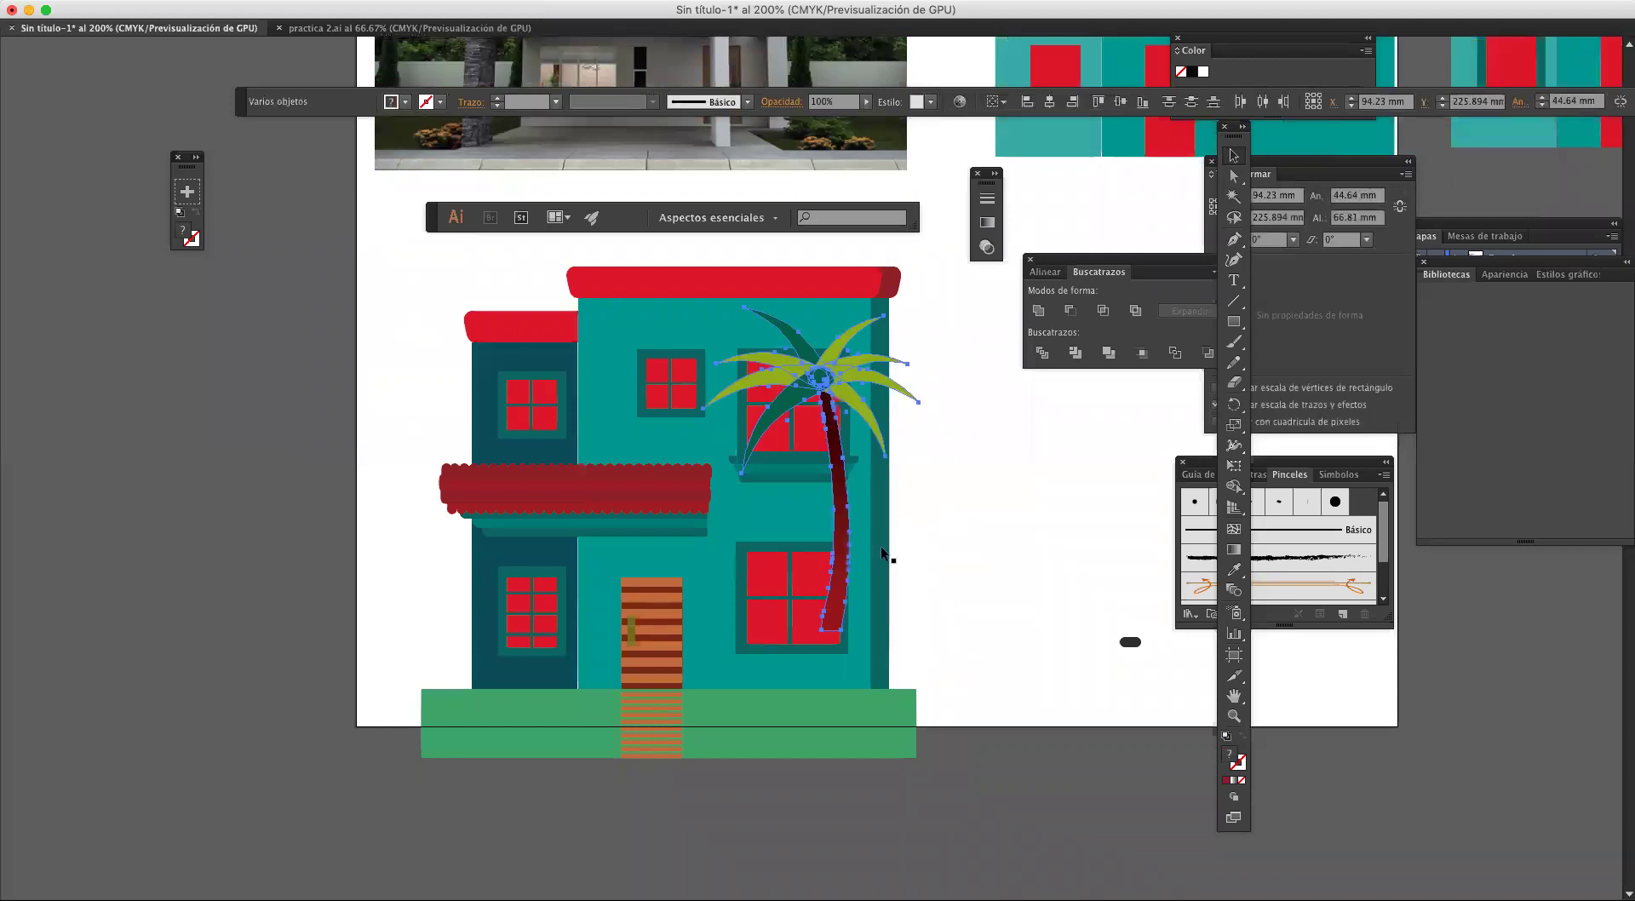
{"action": "left_click_drag", "start_coordinate": [839, 551], "coordinate": [861, 631]}
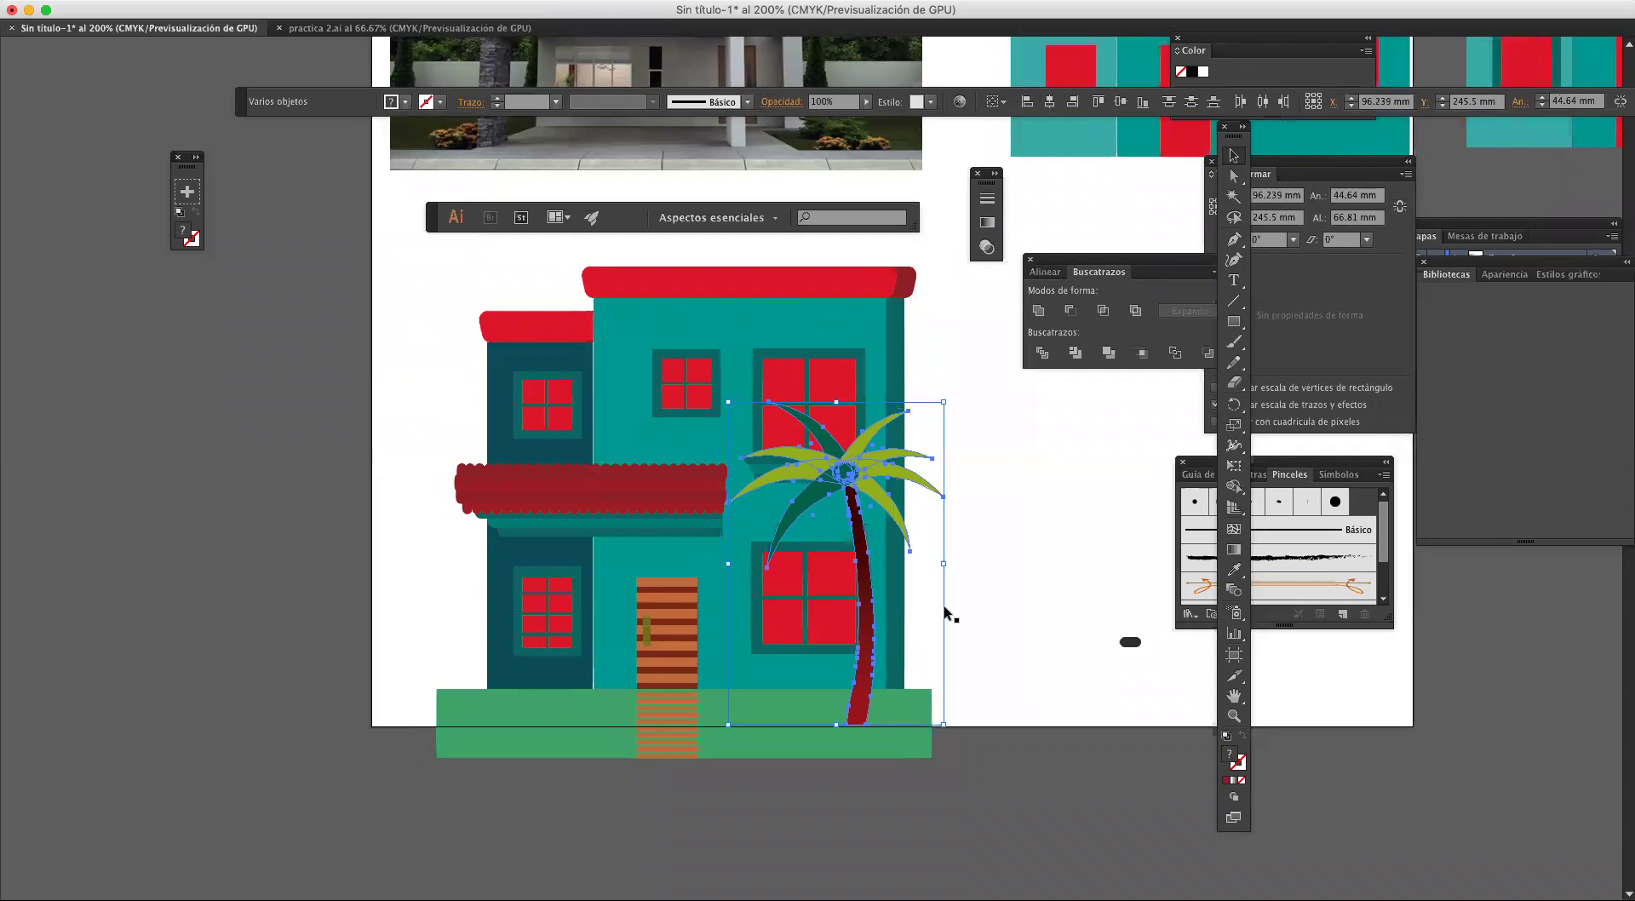
{"action": "left_click", "coordinate": [1037, 559]}
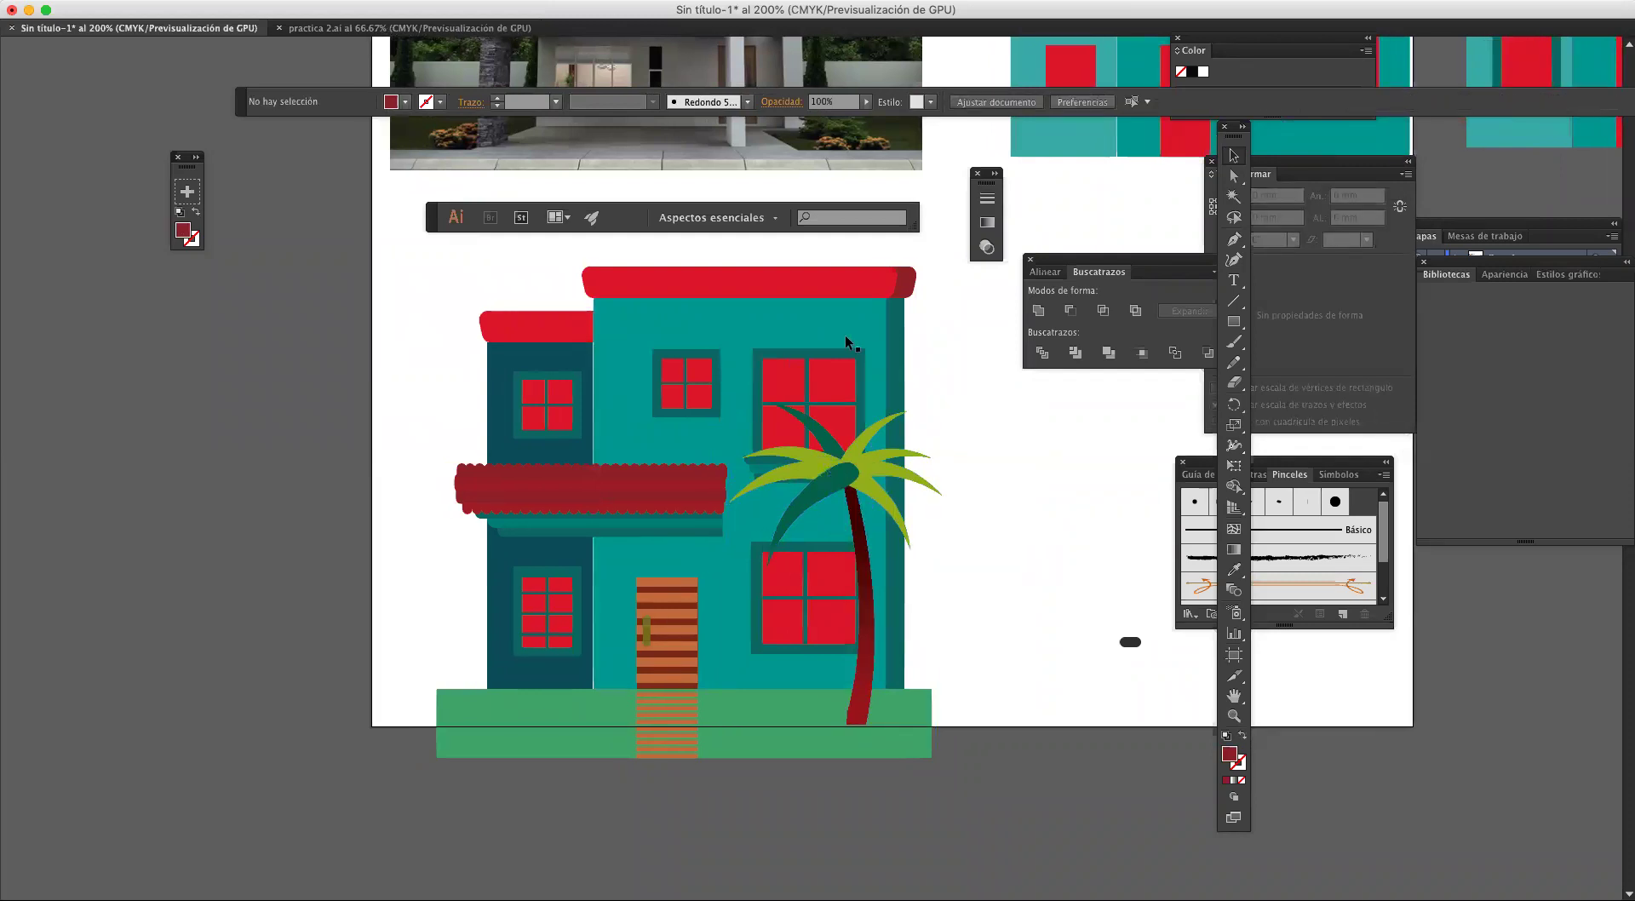
Step: Fill the main wall's large lower window with the palm trunk's dark red gradient, running it upward from the pane's base to the upper window
{"action": "left_click", "coordinate": [674, 441]}
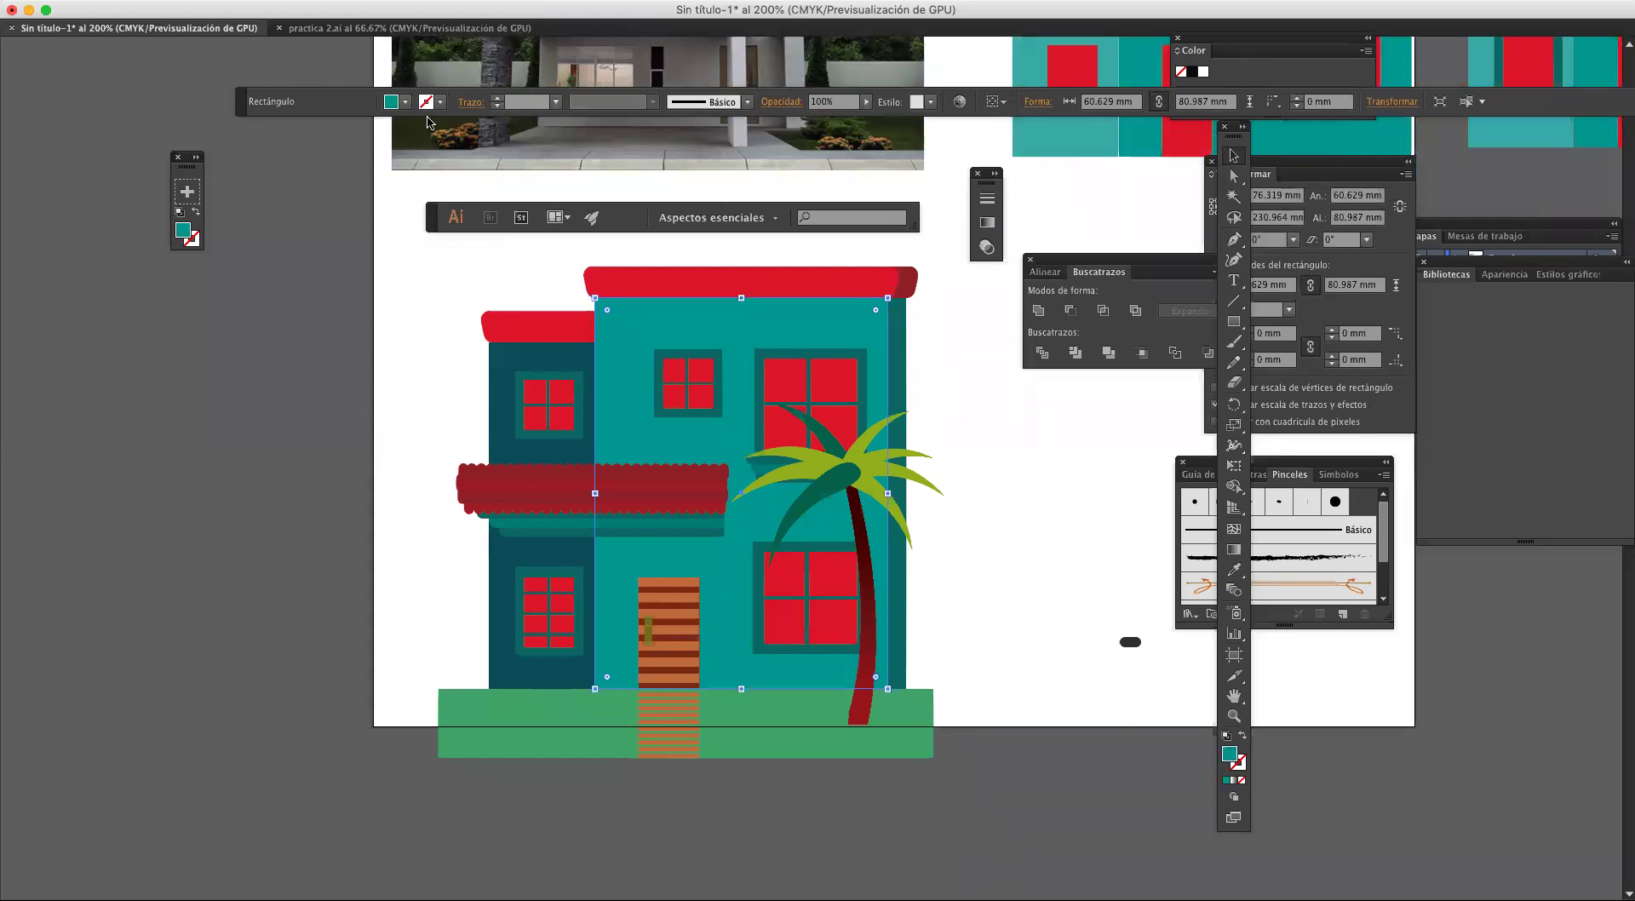
{"action": "left_click", "coordinate": [822, 628]}
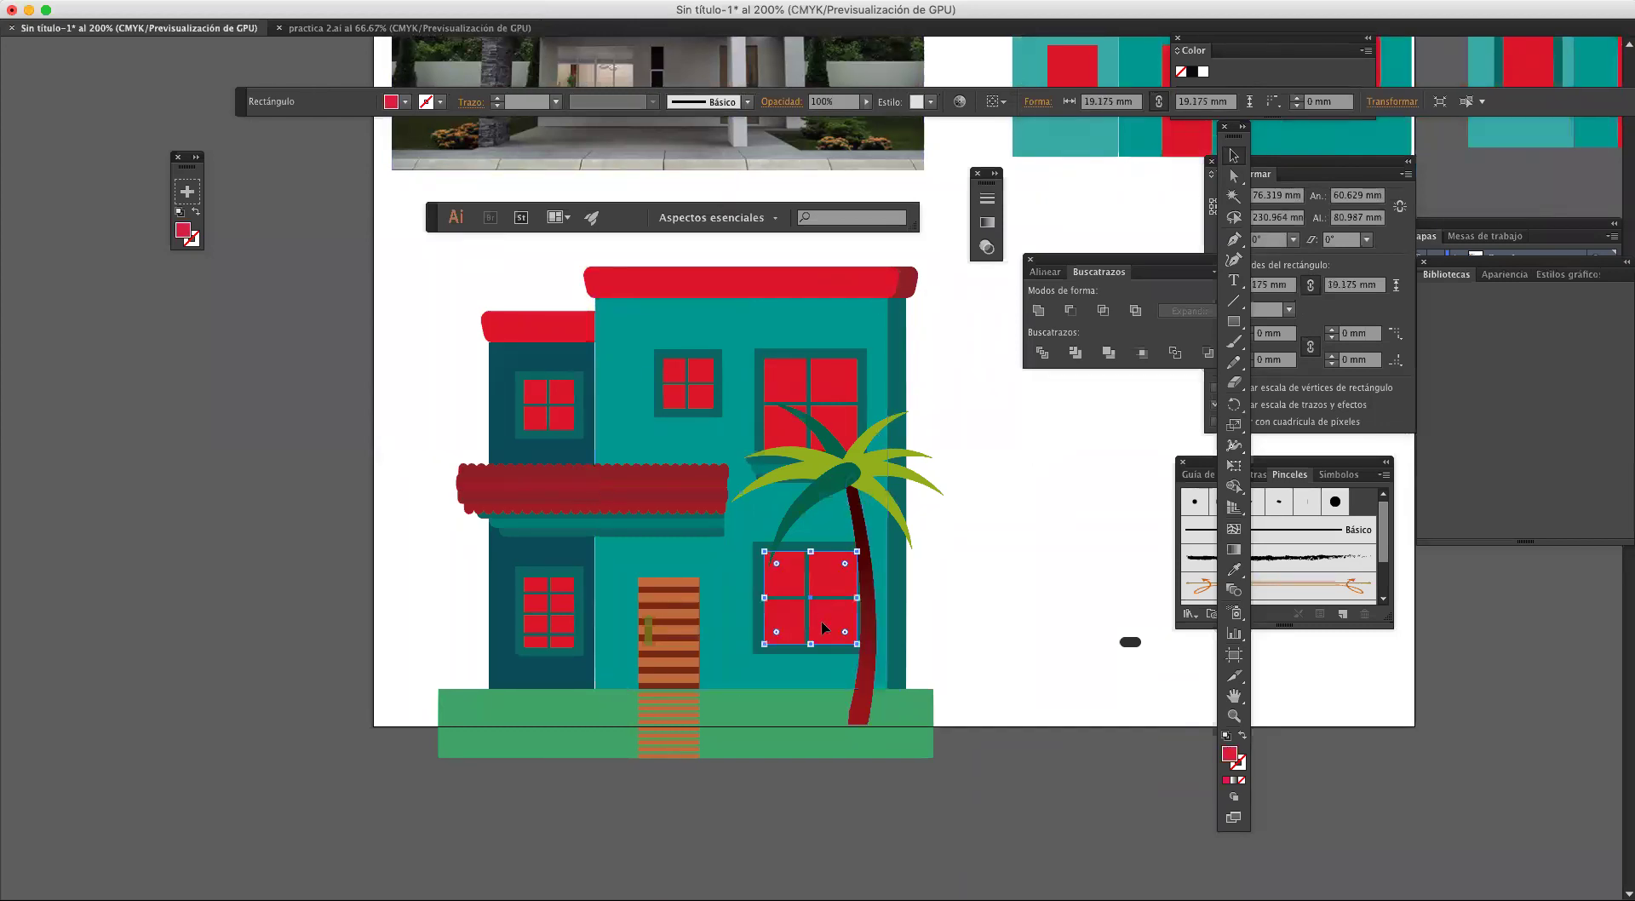
{"action": "key", "text": "i"}
{"action": "left_click", "coordinate": [872, 628]}
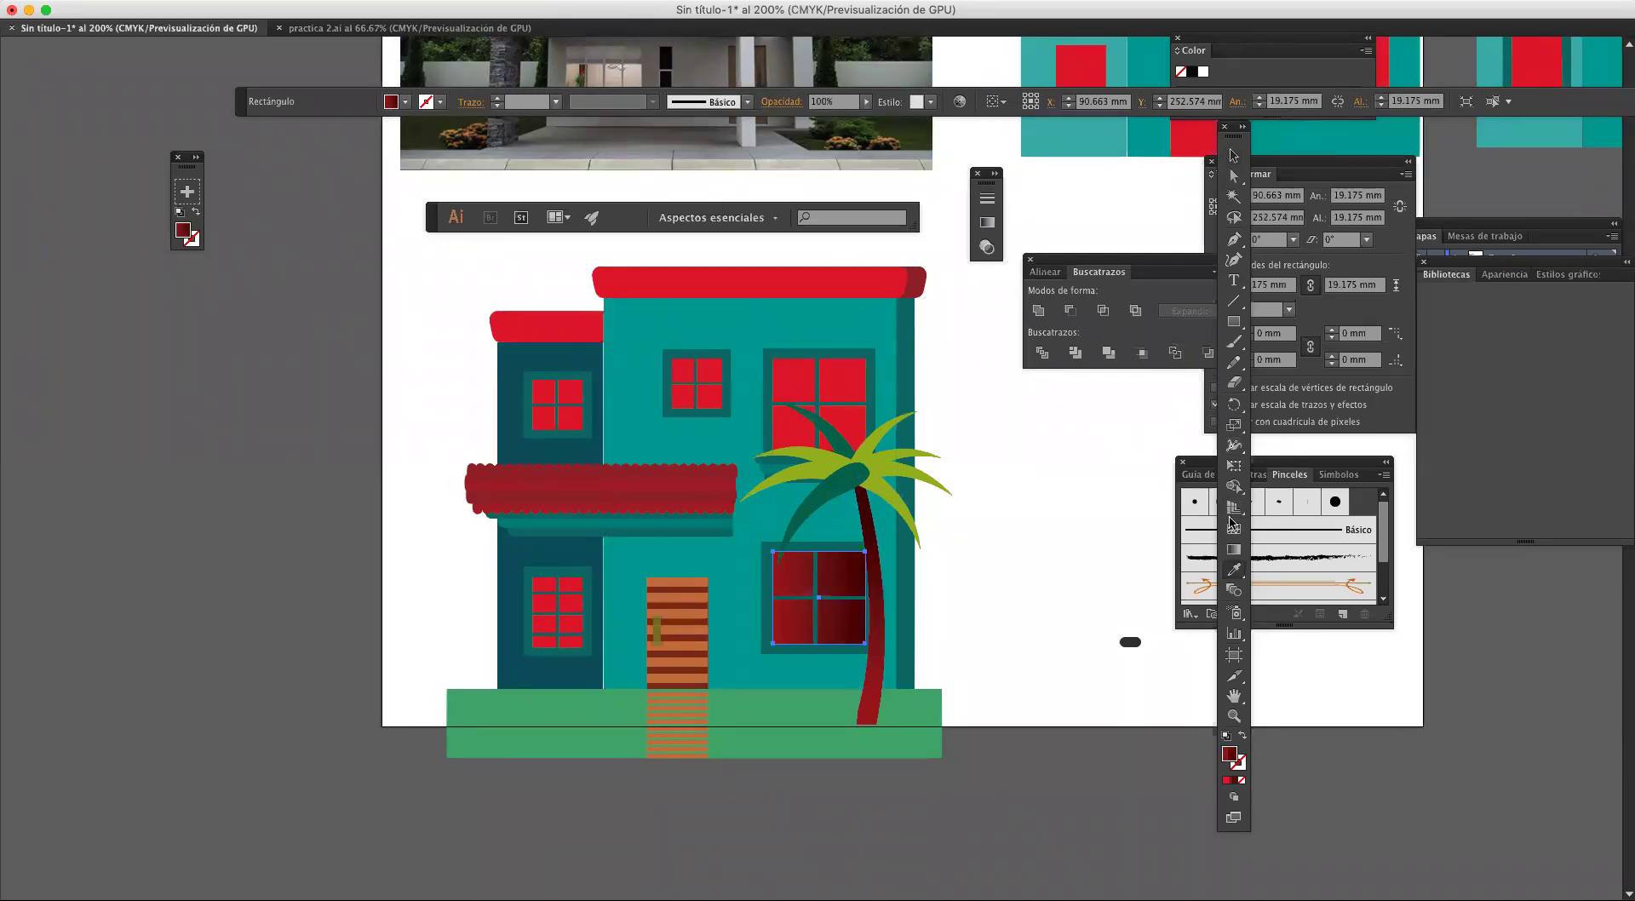
{"action": "left_click", "coordinate": [1233, 551]}
{"action": "mouse_move", "coordinate": [820, 631]}
{"action": "left_mouse_down"}
{"action": "mouse_move", "coordinate": [833, 507]}
{"action": "mouse_move", "coordinate": [812, 495]}
{"action": "left_mouse_up"}
{"action": "mouse_move", "coordinate": [820, 634]}
{"action": "left_mouse_down"}
{"action": "mouse_move", "coordinate": [839, 609]}
{"action": "mouse_move", "coordinate": [806, 356]}
{"action": "left_mouse_up"}
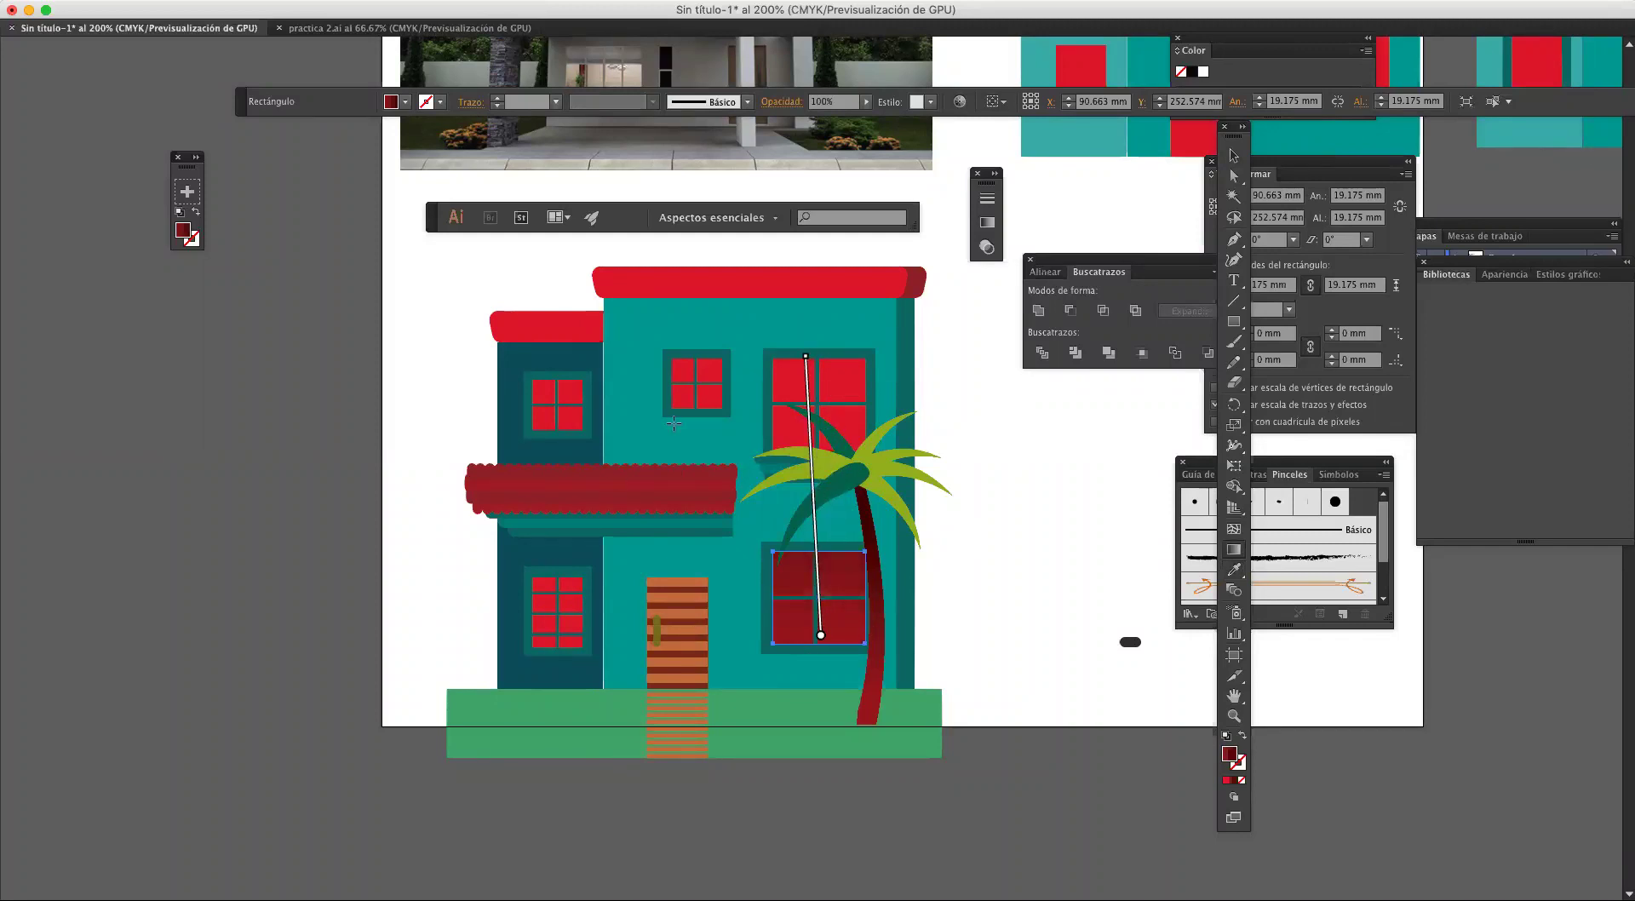
{"action": "left_click", "coordinate": [1234, 155]}
Step: Apply the lower window's dark red gradient to the large upper window and run it upward from near its base to the roof
{"action": "left_click", "coordinate": [843, 379]}
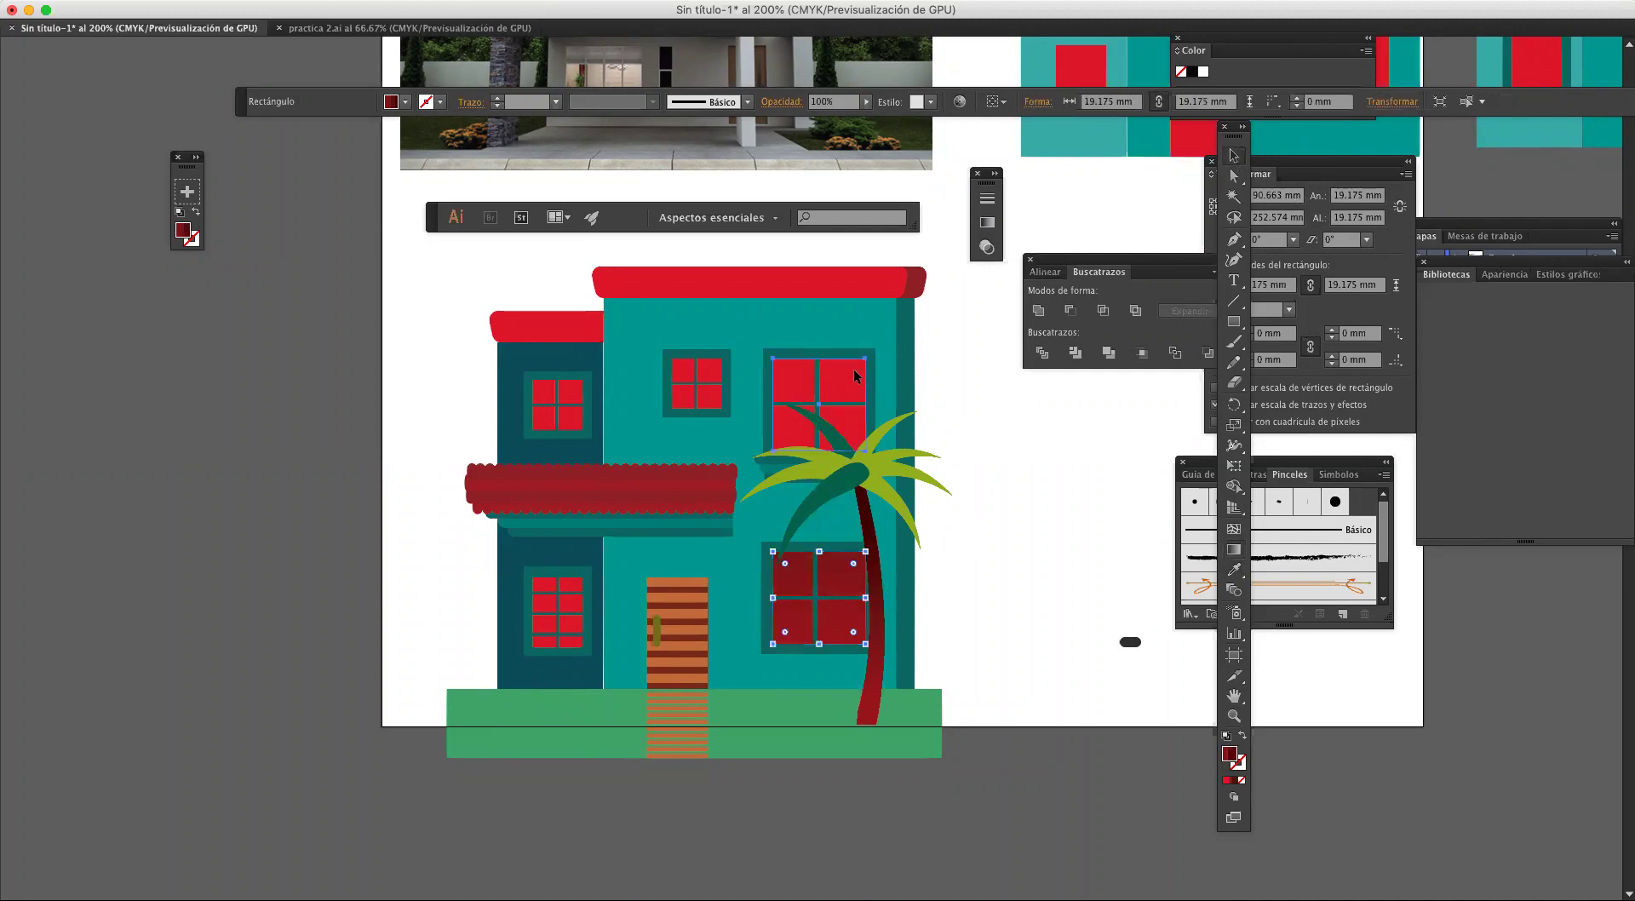
{"action": "key", "text": "i"}
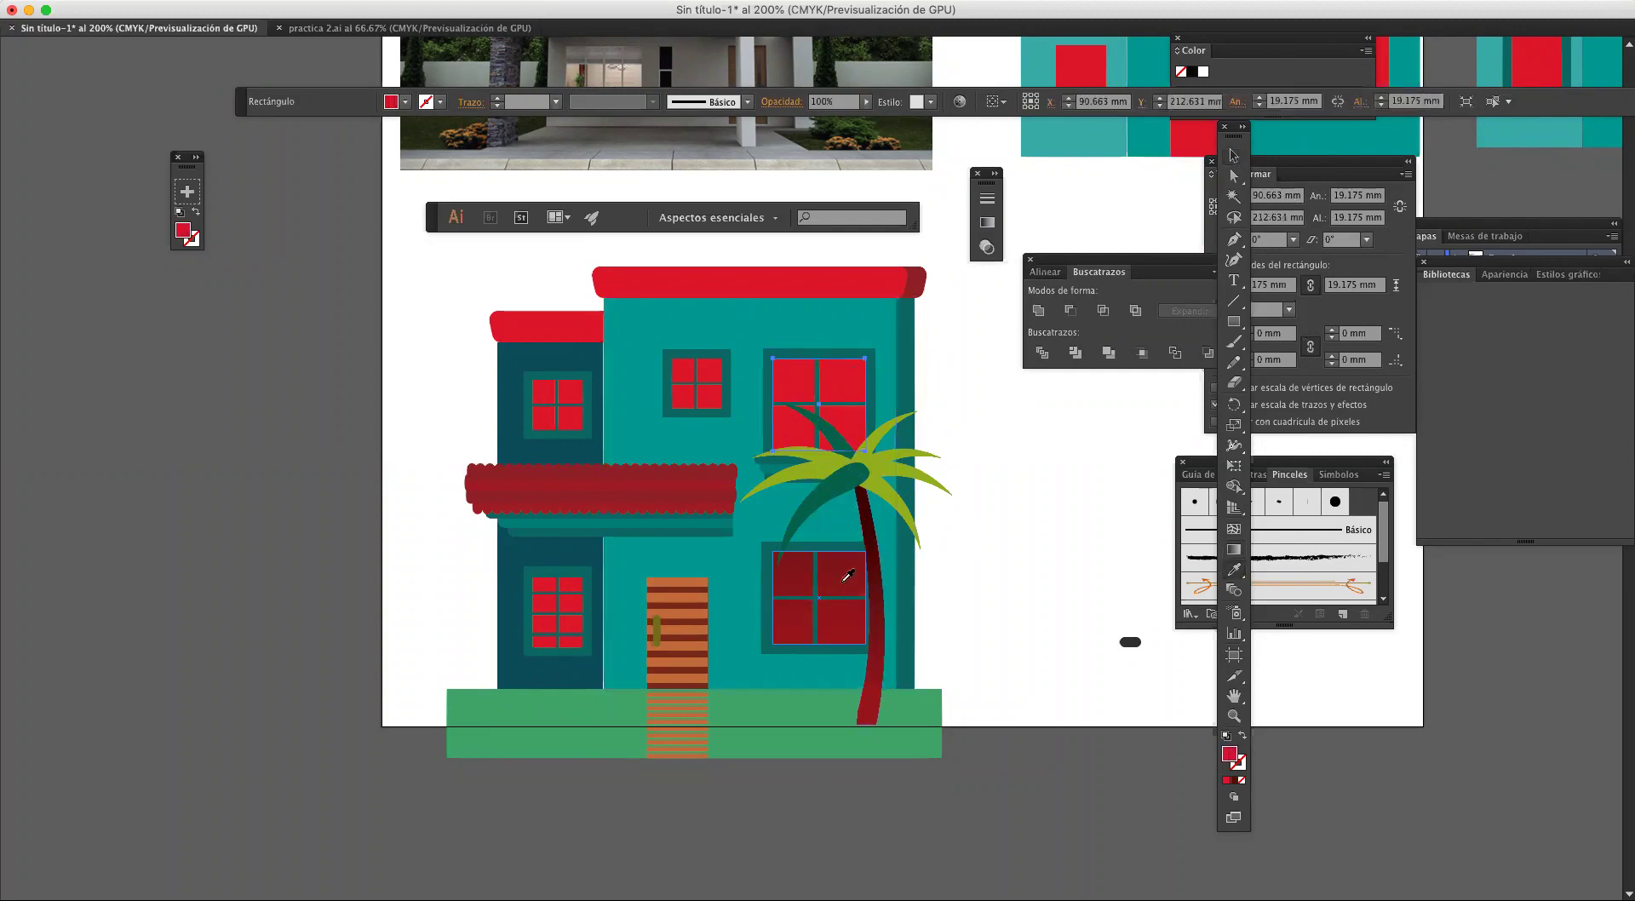
{"action": "left_click", "coordinate": [847, 575]}
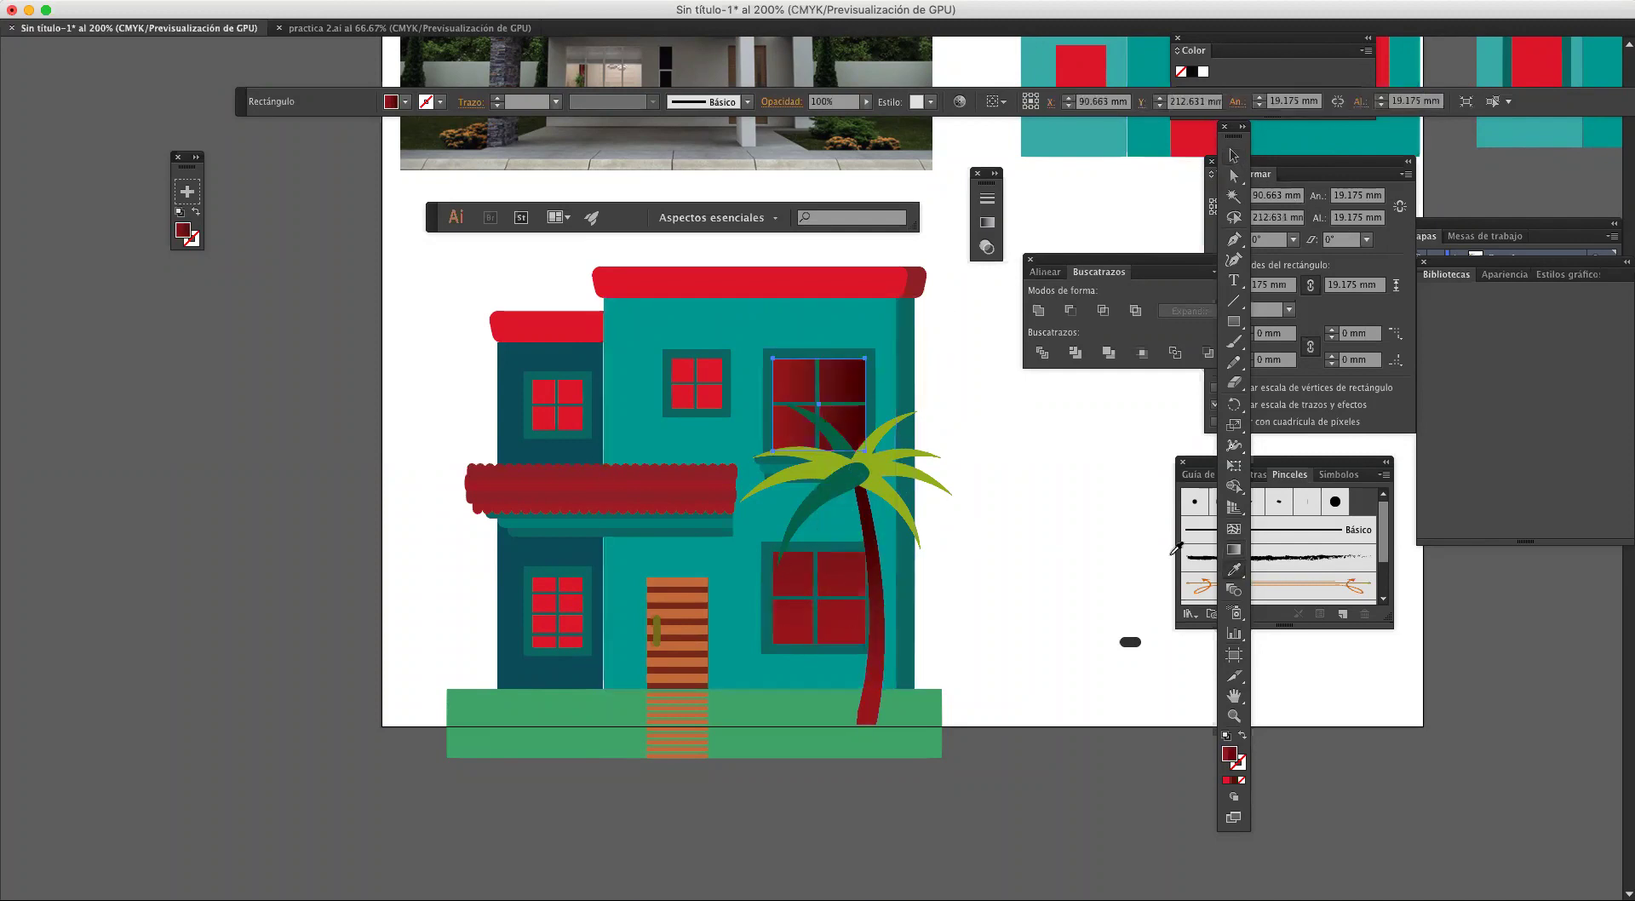
{"action": "left_click", "coordinate": [1232, 551]}
{"action": "mouse_move", "coordinate": [821, 428]}
{"action": "left_mouse_down"}
{"action": "mouse_move", "coordinate": [847, 311]}
{"action": "mouse_move", "coordinate": [813, 304]}
{"action": "left_mouse_up"}
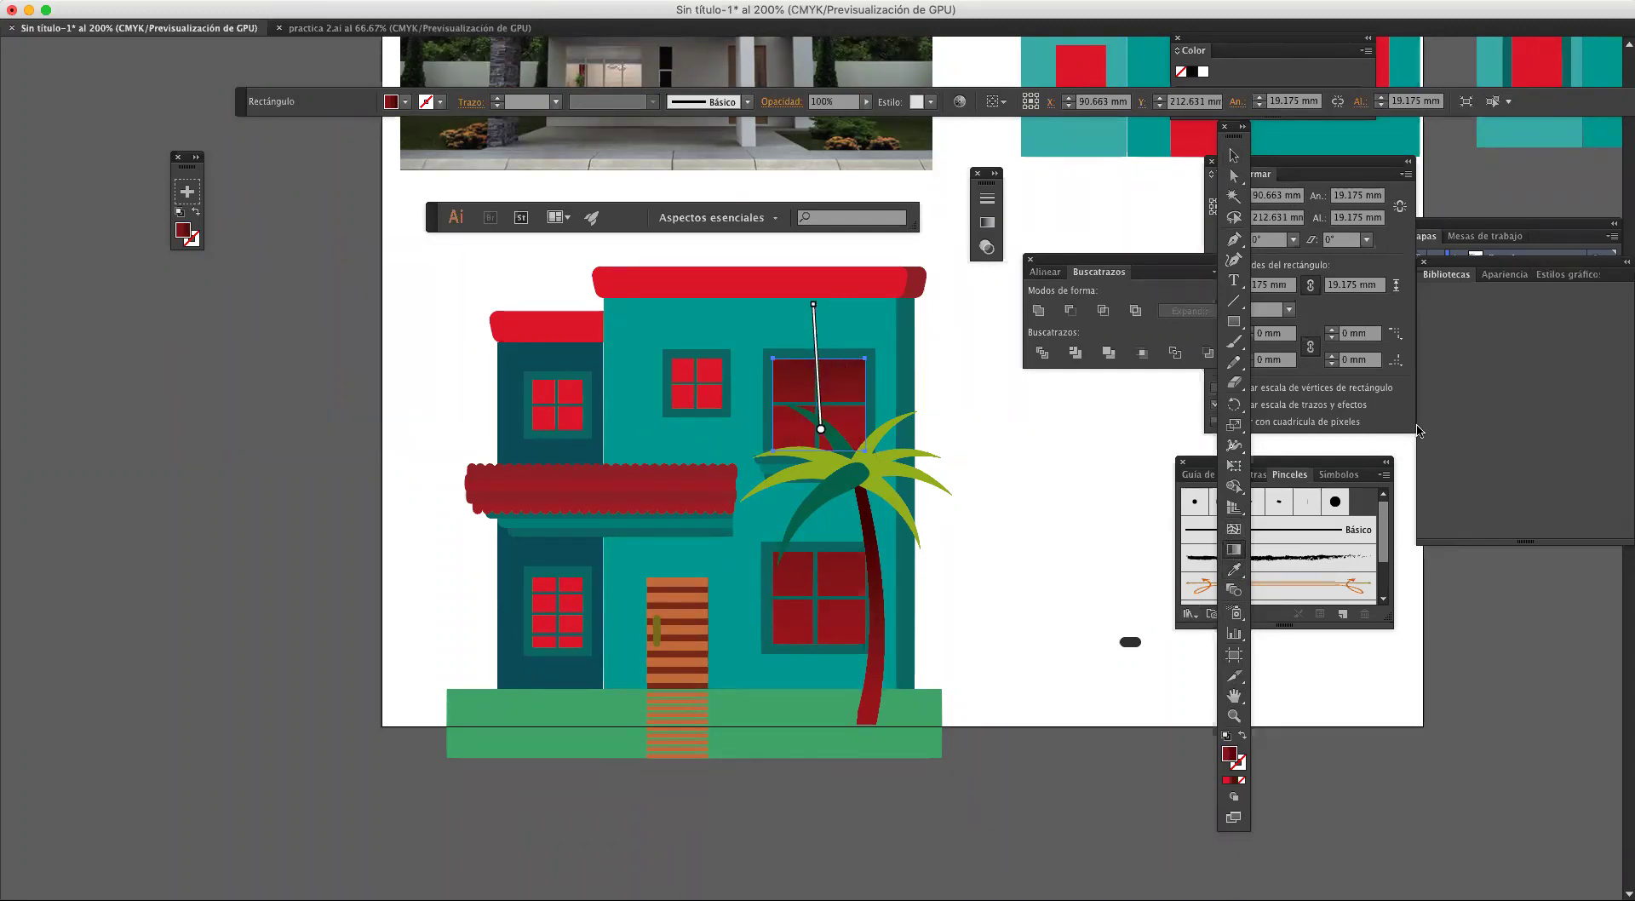
{"action": "left_click", "coordinate": [1233, 156]}
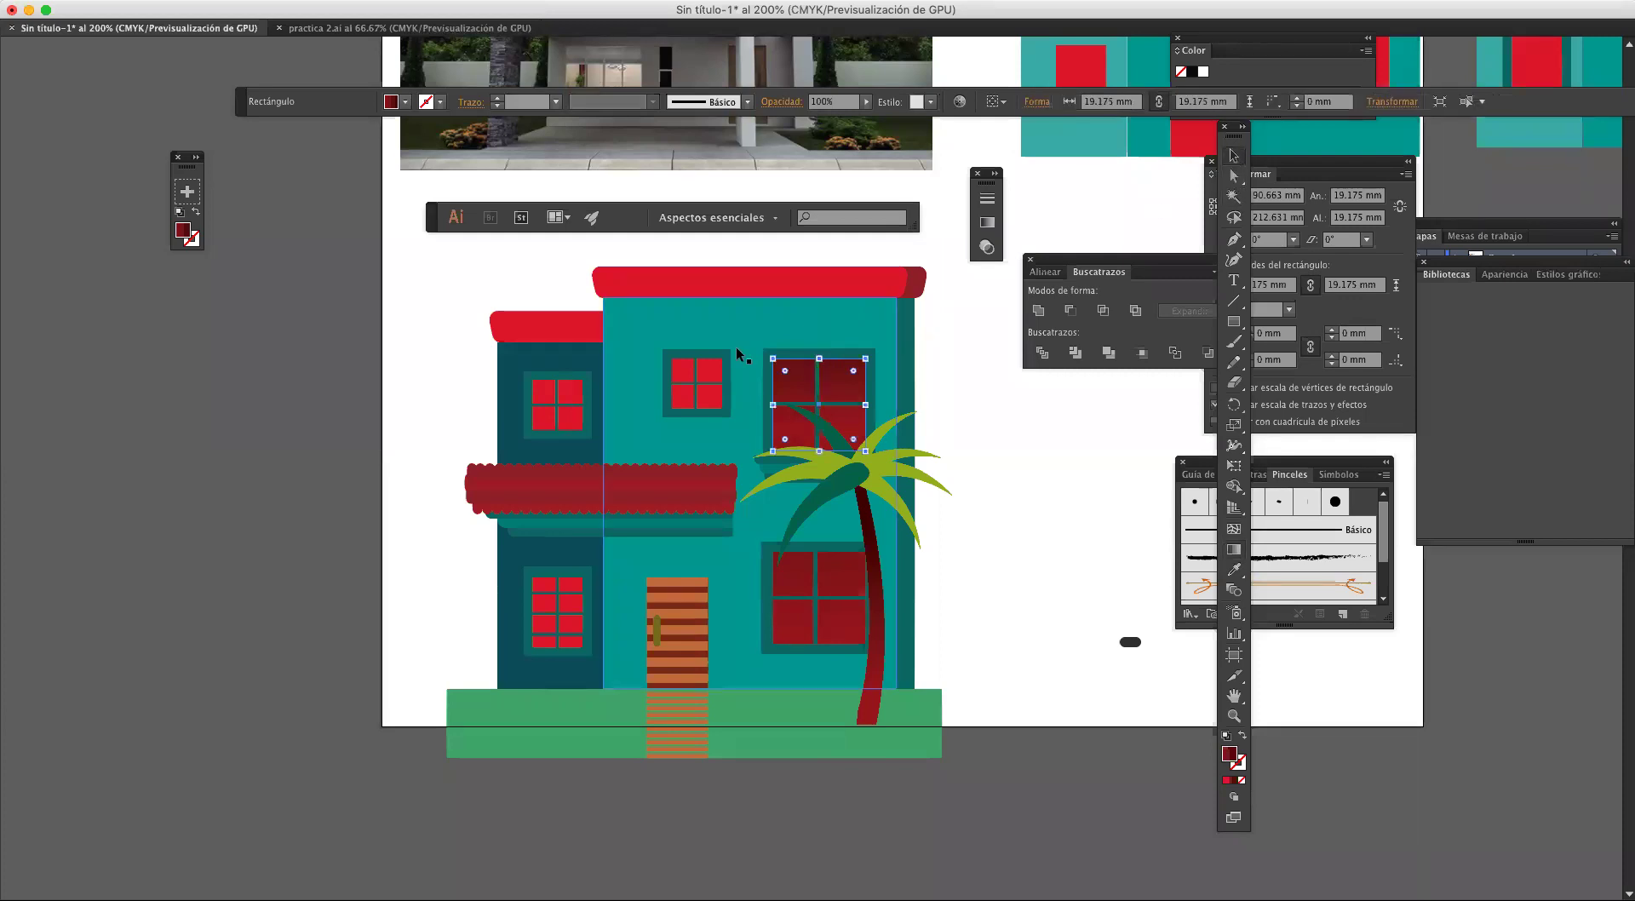
Step: Fill the main wall's small upper window with the dark red gradient, running it diagonally upward from its base to the roof cap
{"action": "left_click", "coordinate": [712, 371]}
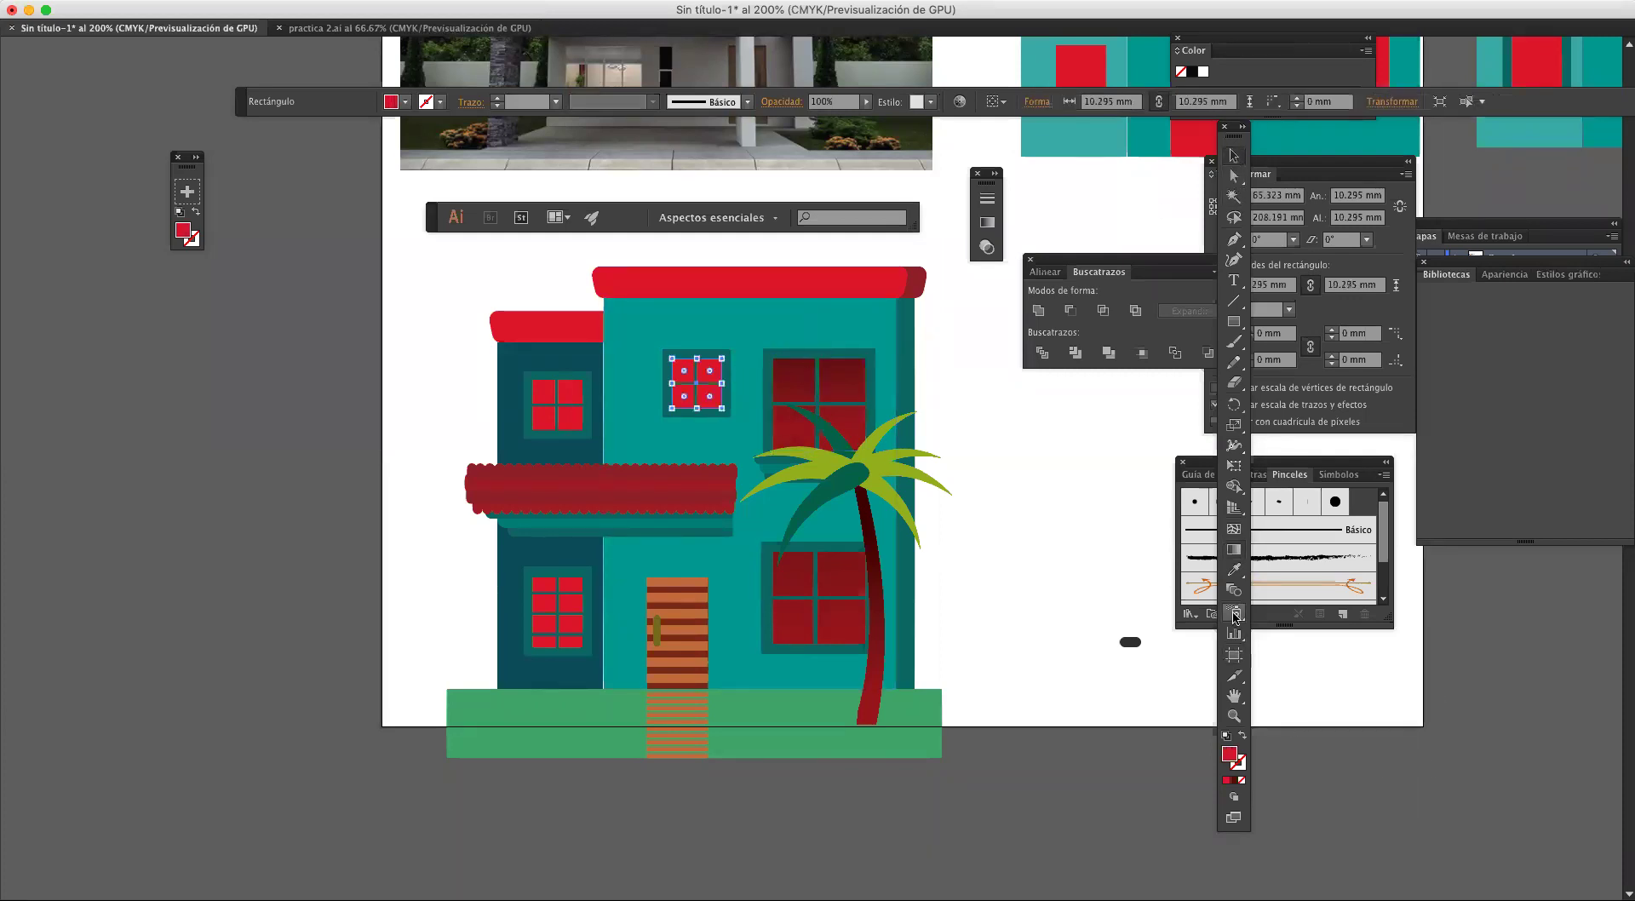
{"action": "left_click", "coordinate": [1232, 550]}
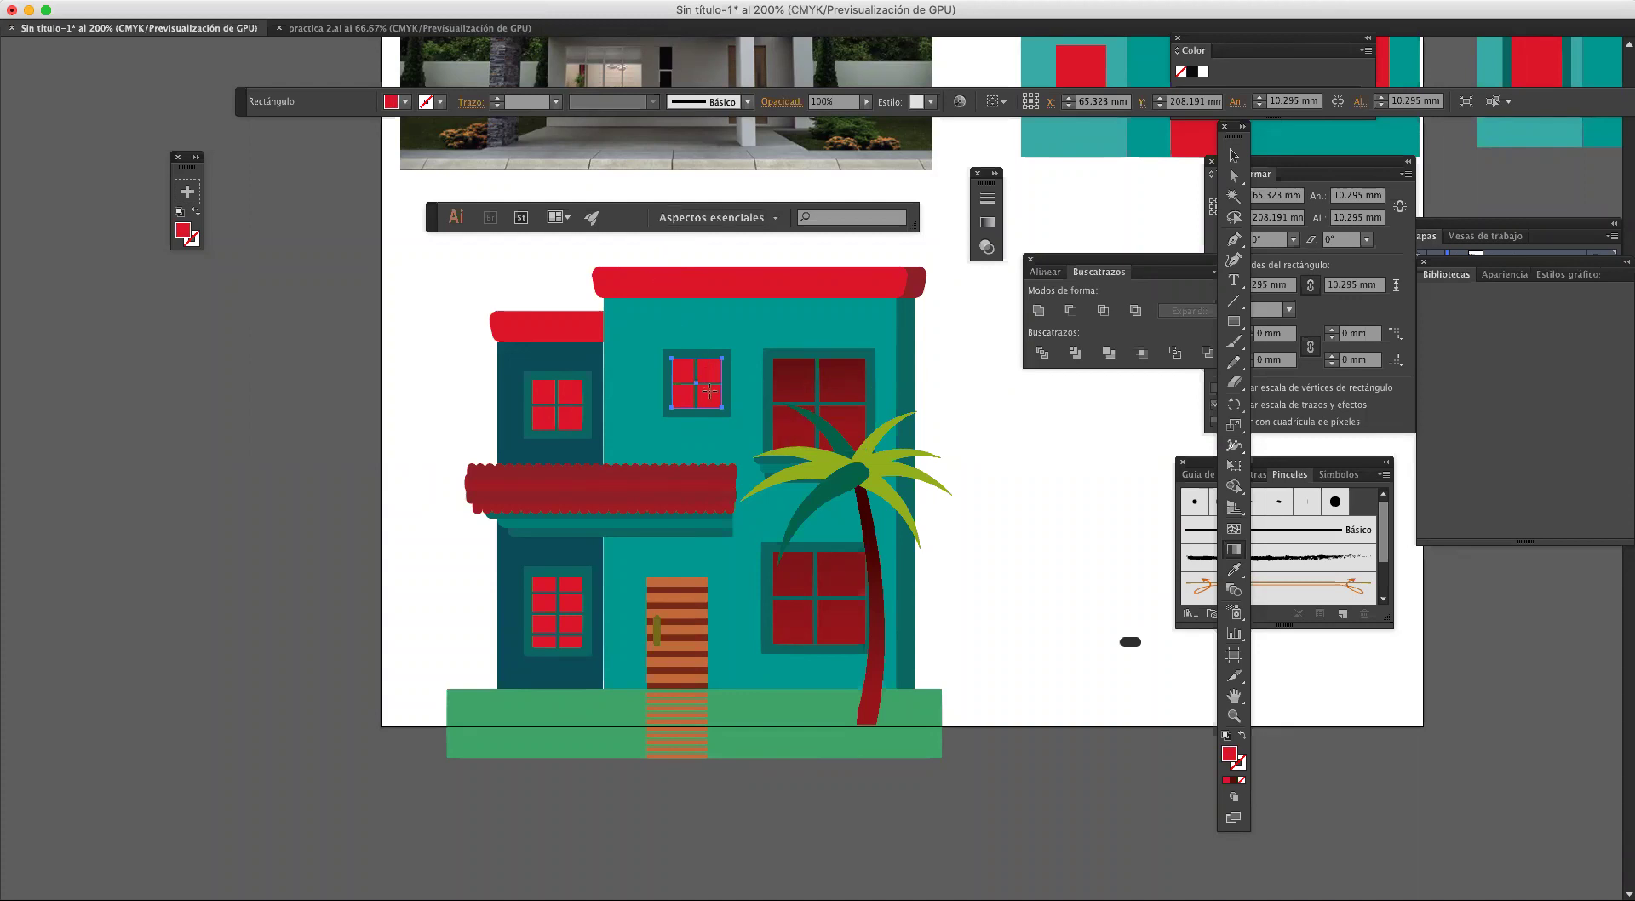
{"action": "left_click_drag", "start_coordinate": [703, 403], "coordinate": [666, 274]}
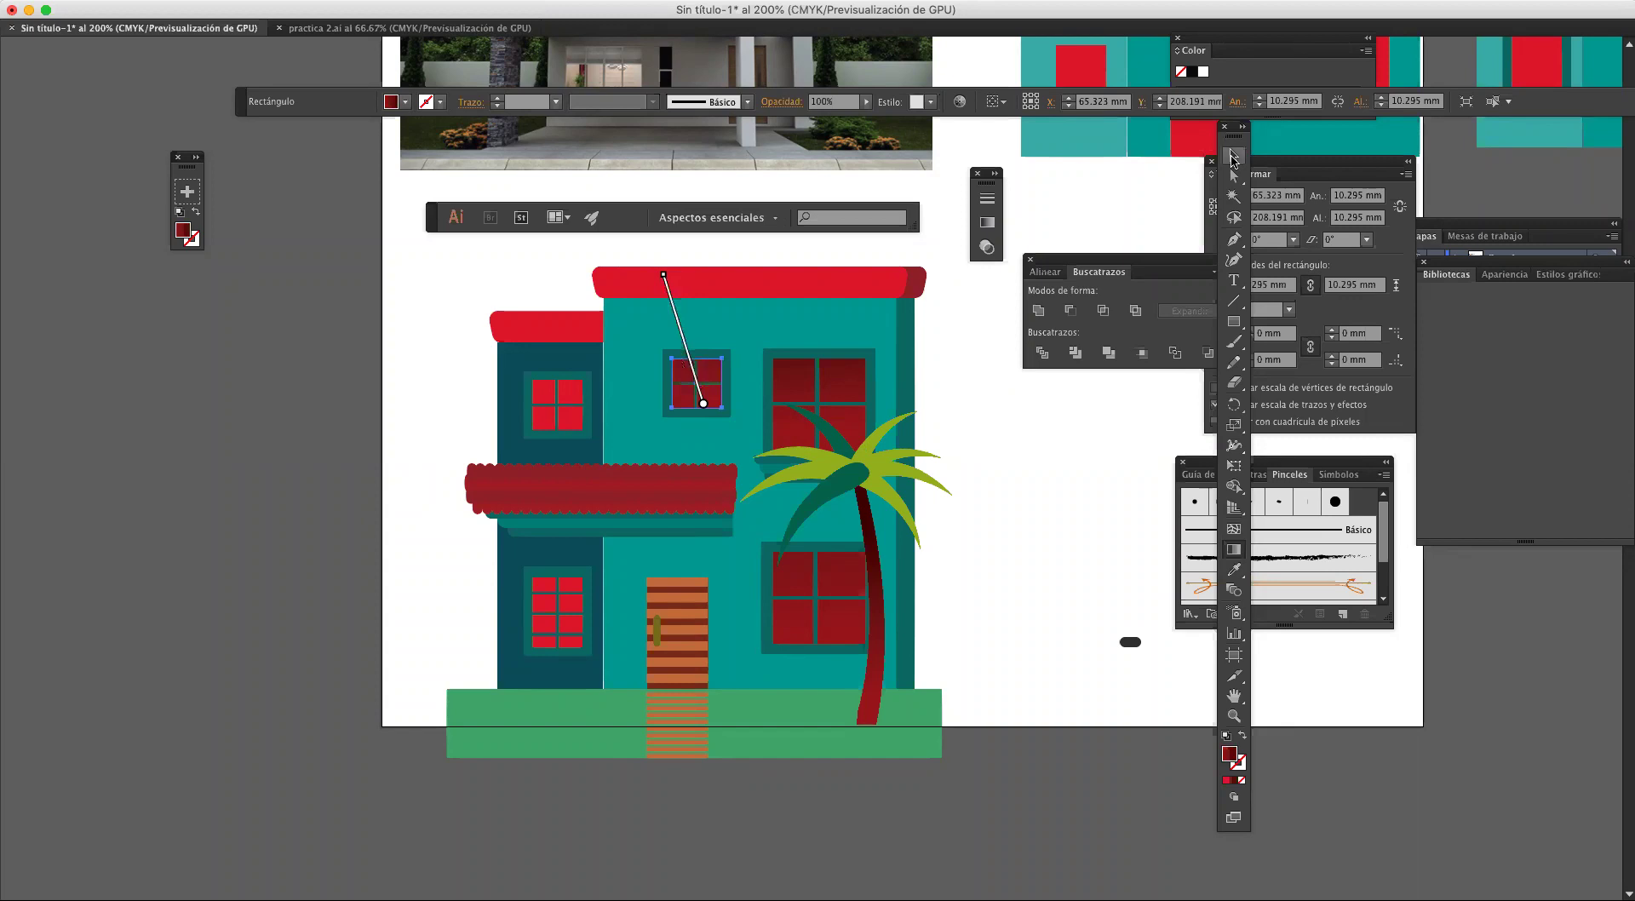
{"action": "left_click", "coordinate": [1234, 157]}
Step: Copy the dark red window gradient onto the left wing's upper window and run it upward from its base to above the roof
{"action": "left_click", "coordinate": [545, 394]}
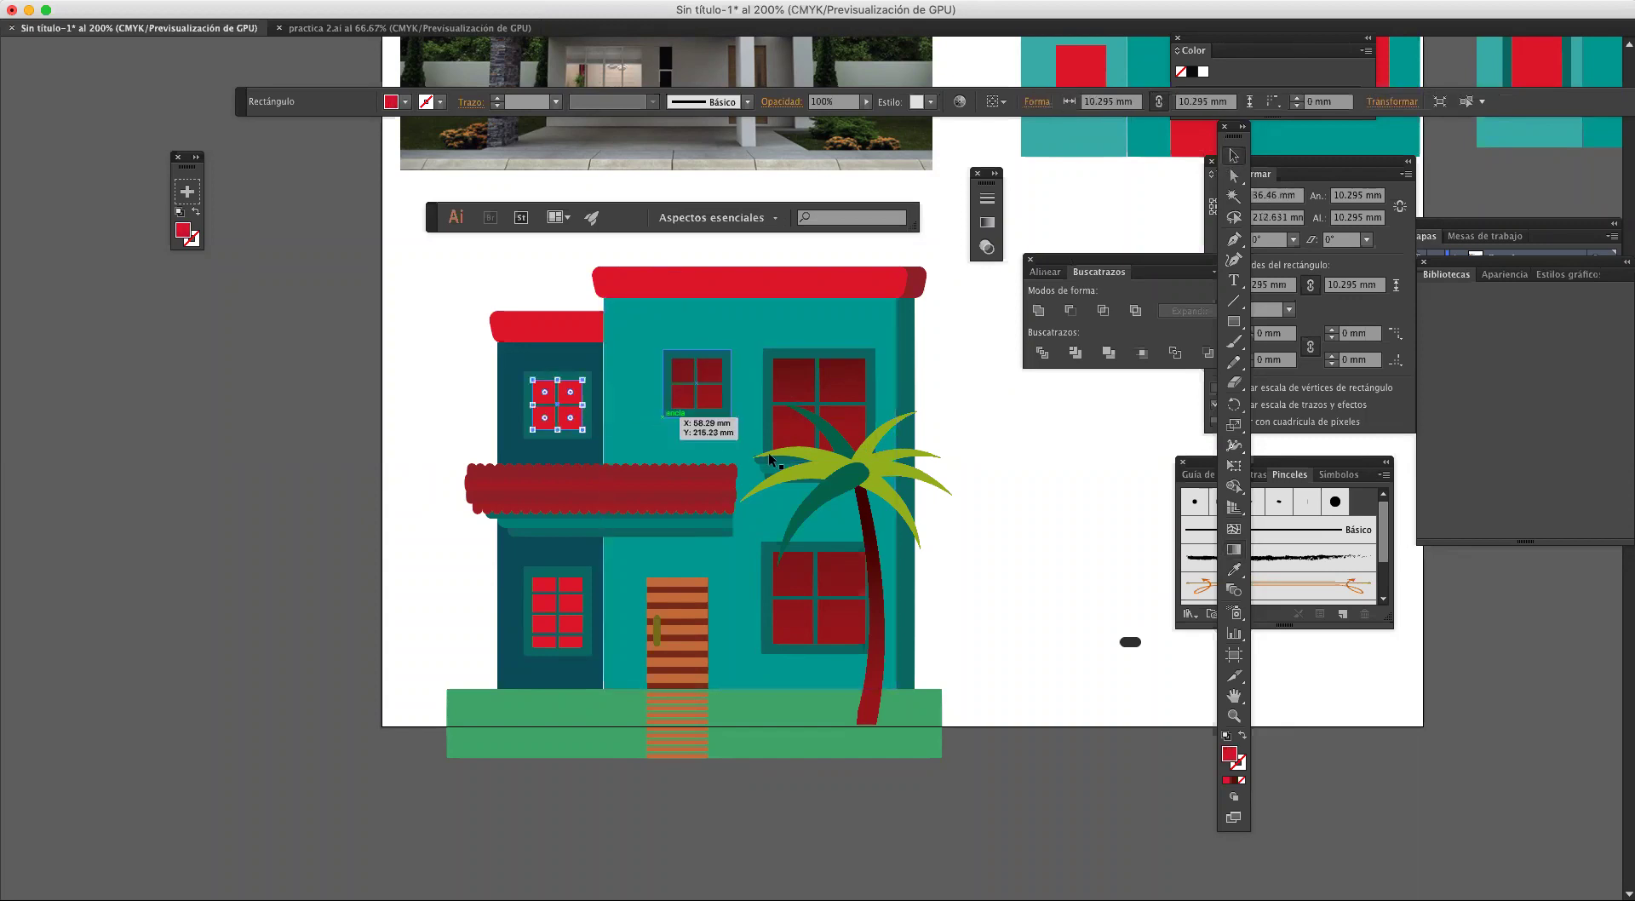
{"action": "key", "text": "i"}
{"action": "left_click", "coordinate": [780, 425]}
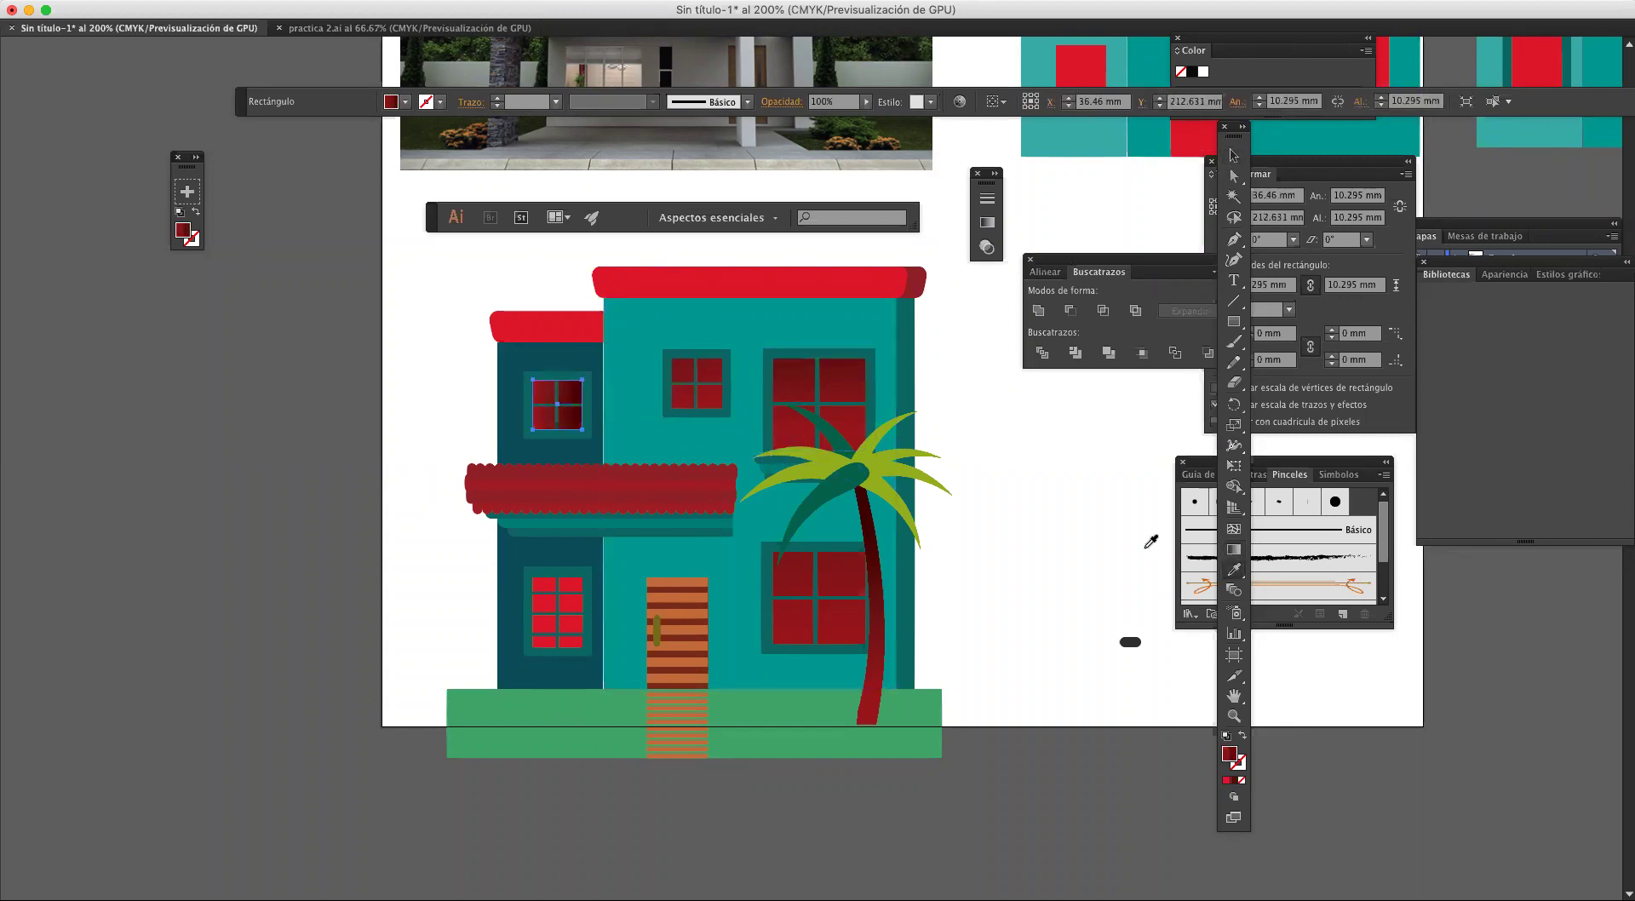
{"action": "left_click", "coordinate": [1232, 551]}
{"action": "left_click_drag", "start_coordinate": [562, 420], "coordinate": [535, 292]}
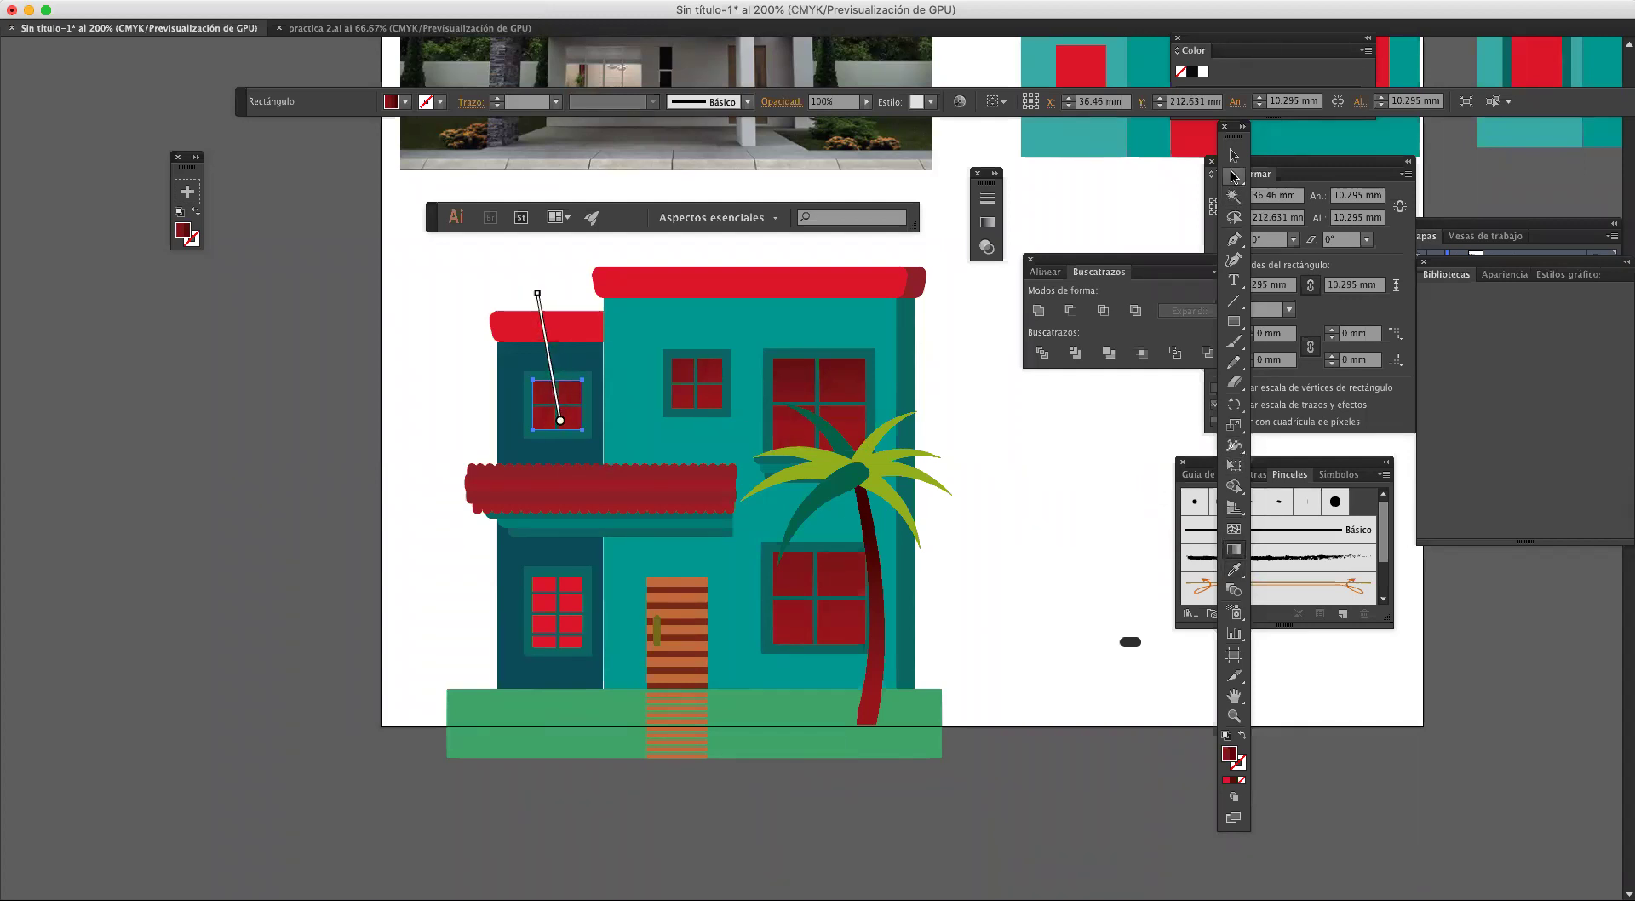
{"action": "left_click", "coordinate": [1233, 155]}
Step: Copy the dark red window gradient onto the left wing's lower window and run it upward from its base to the awning
{"action": "left_click", "coordinate": [574, 600]}
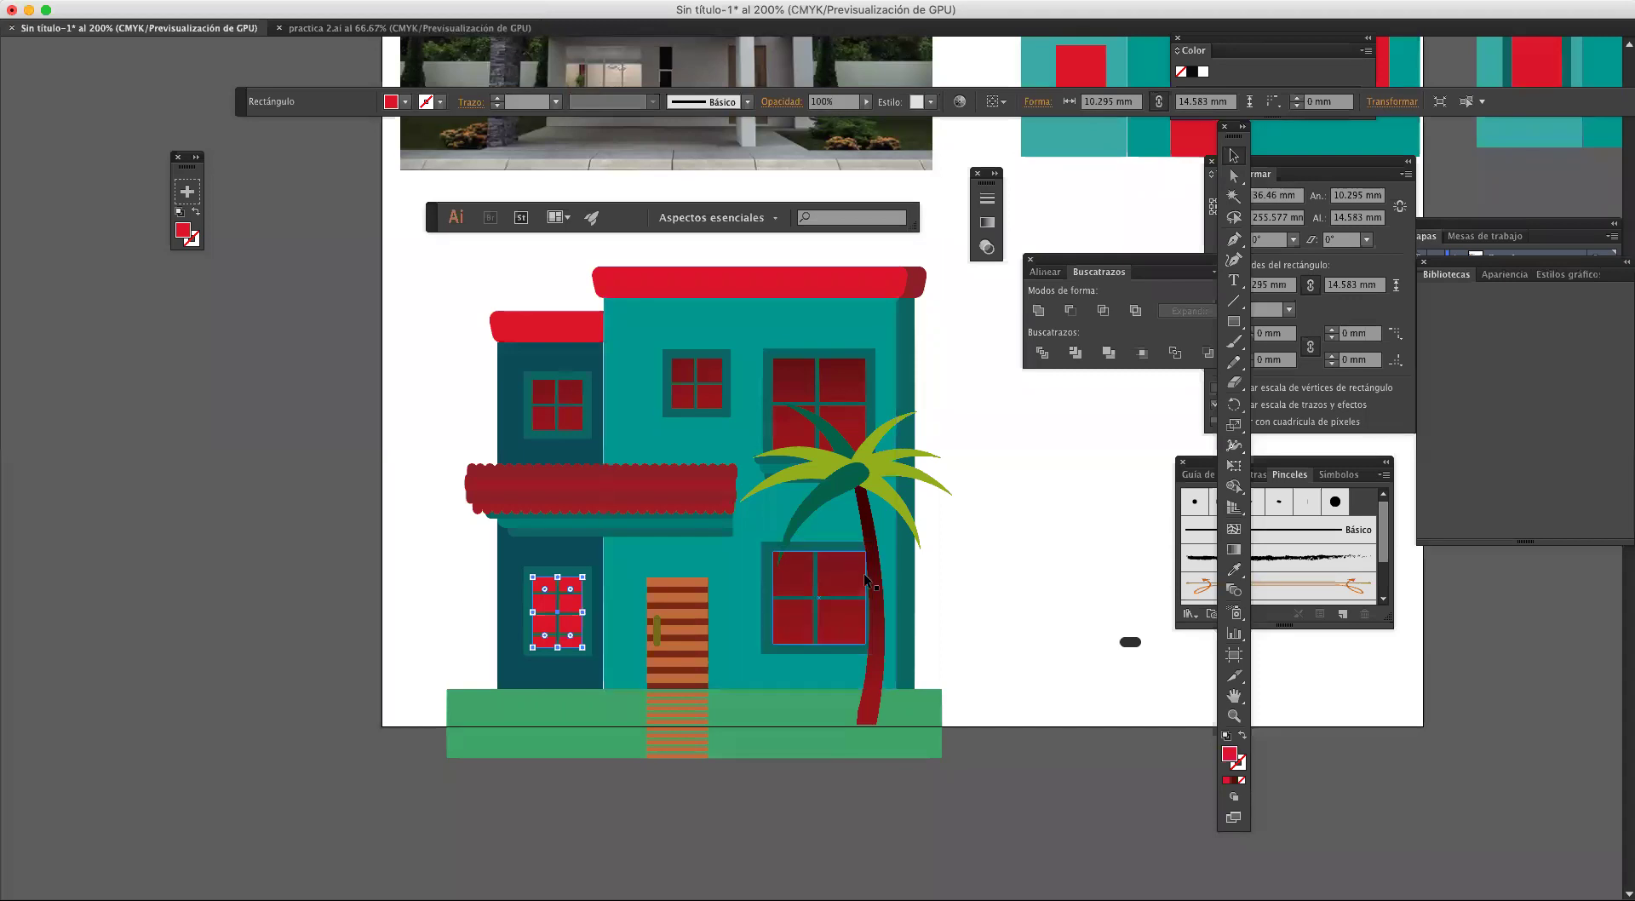
{"action": "key", "text": "Tab"}
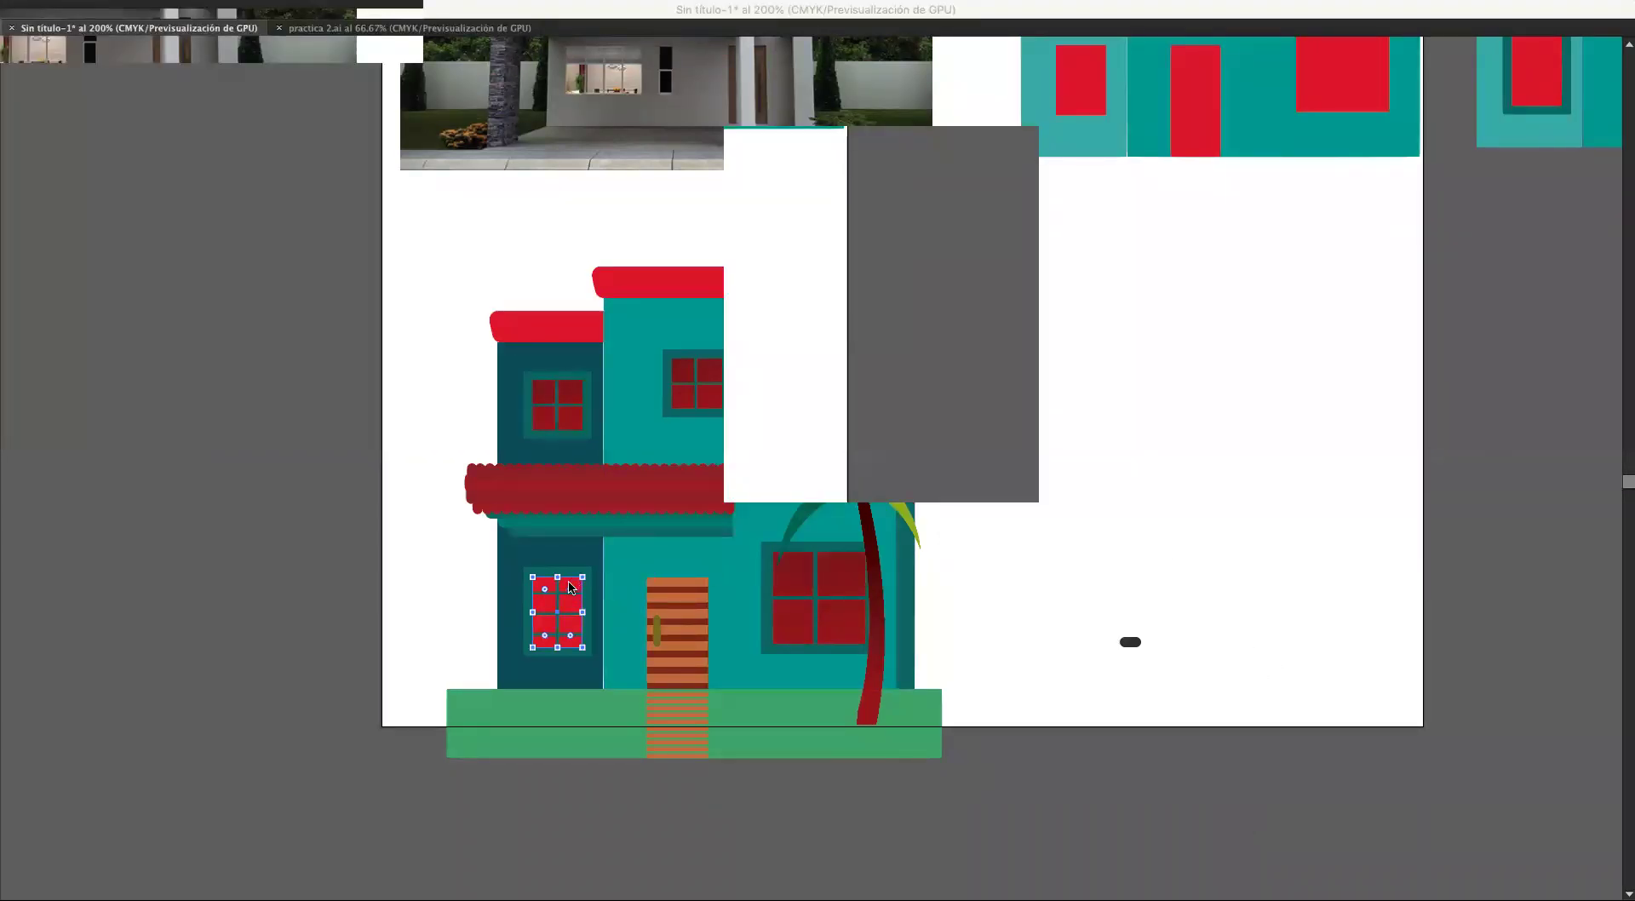
{"action": "key", "text": "Tab"}
{"action": "key", "text": "i"}
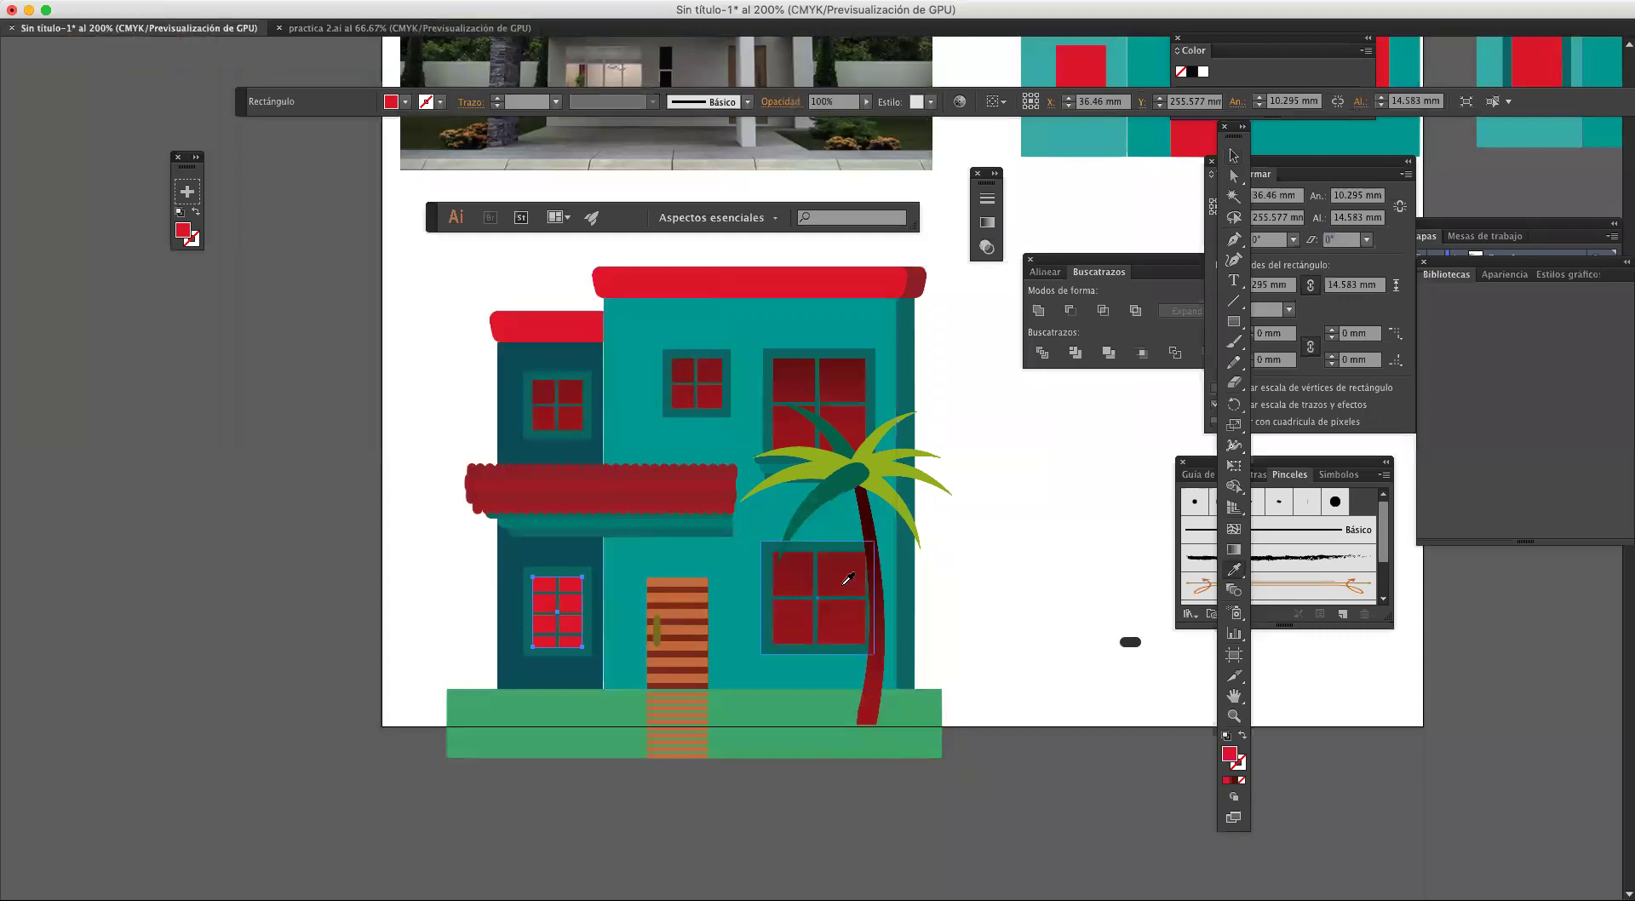
{"action": "left_click", "coordinate": [810, 581]}
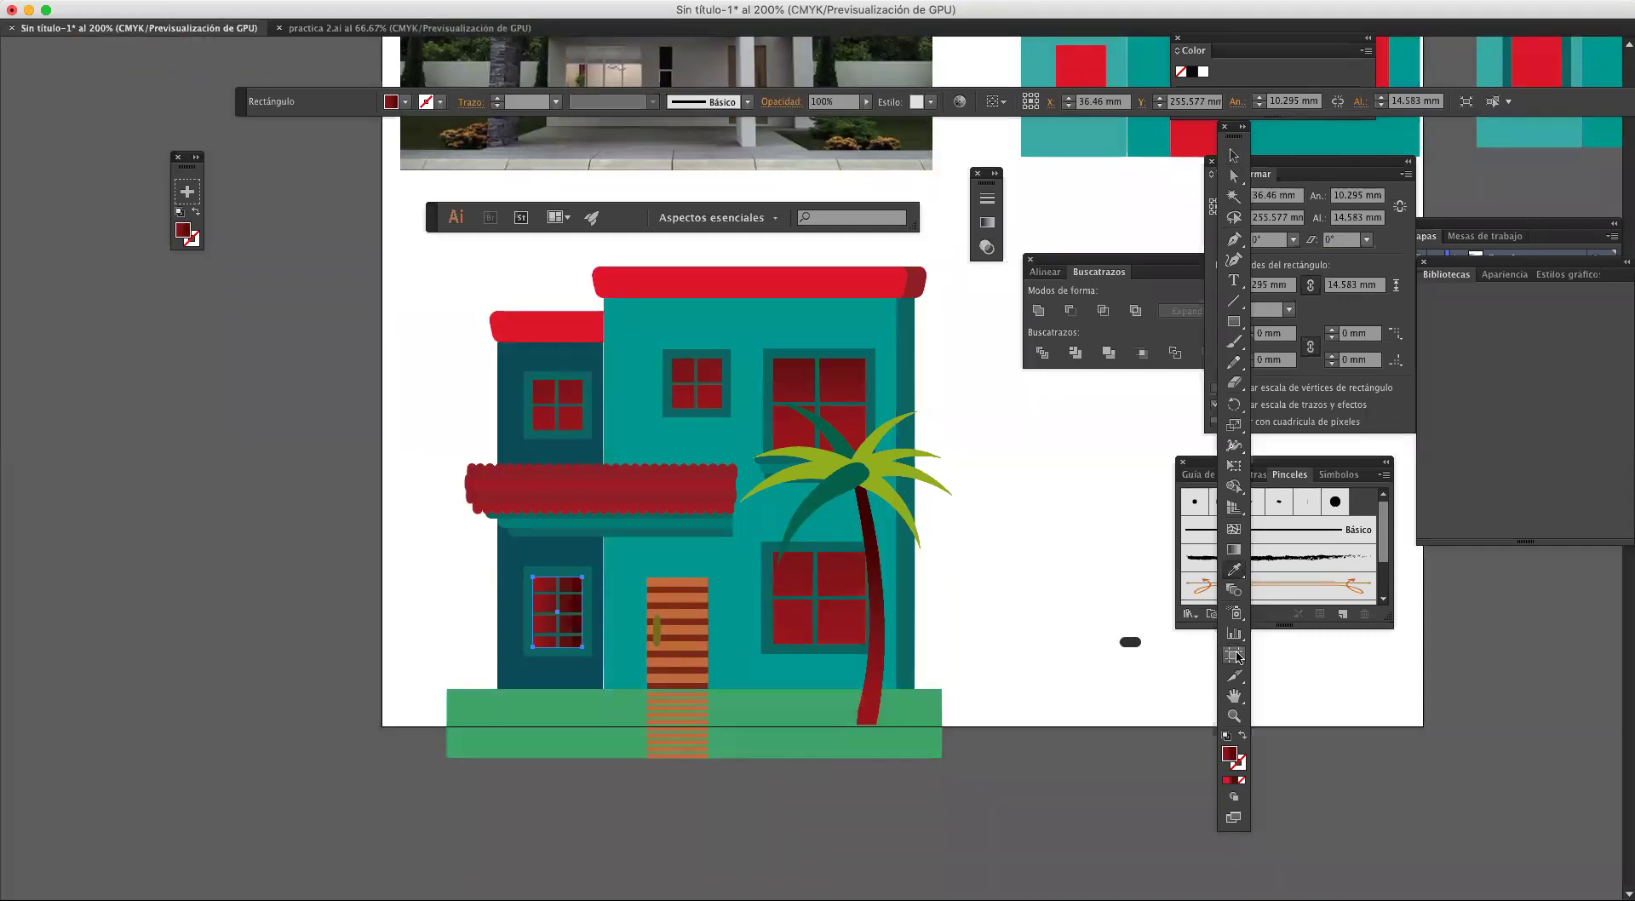
{"action": "left_click", "coordinate": [1234, 550]}
{"action": "left_click_drag", "start_coordinate": [562, 643], "coordinate": [544, 526]}
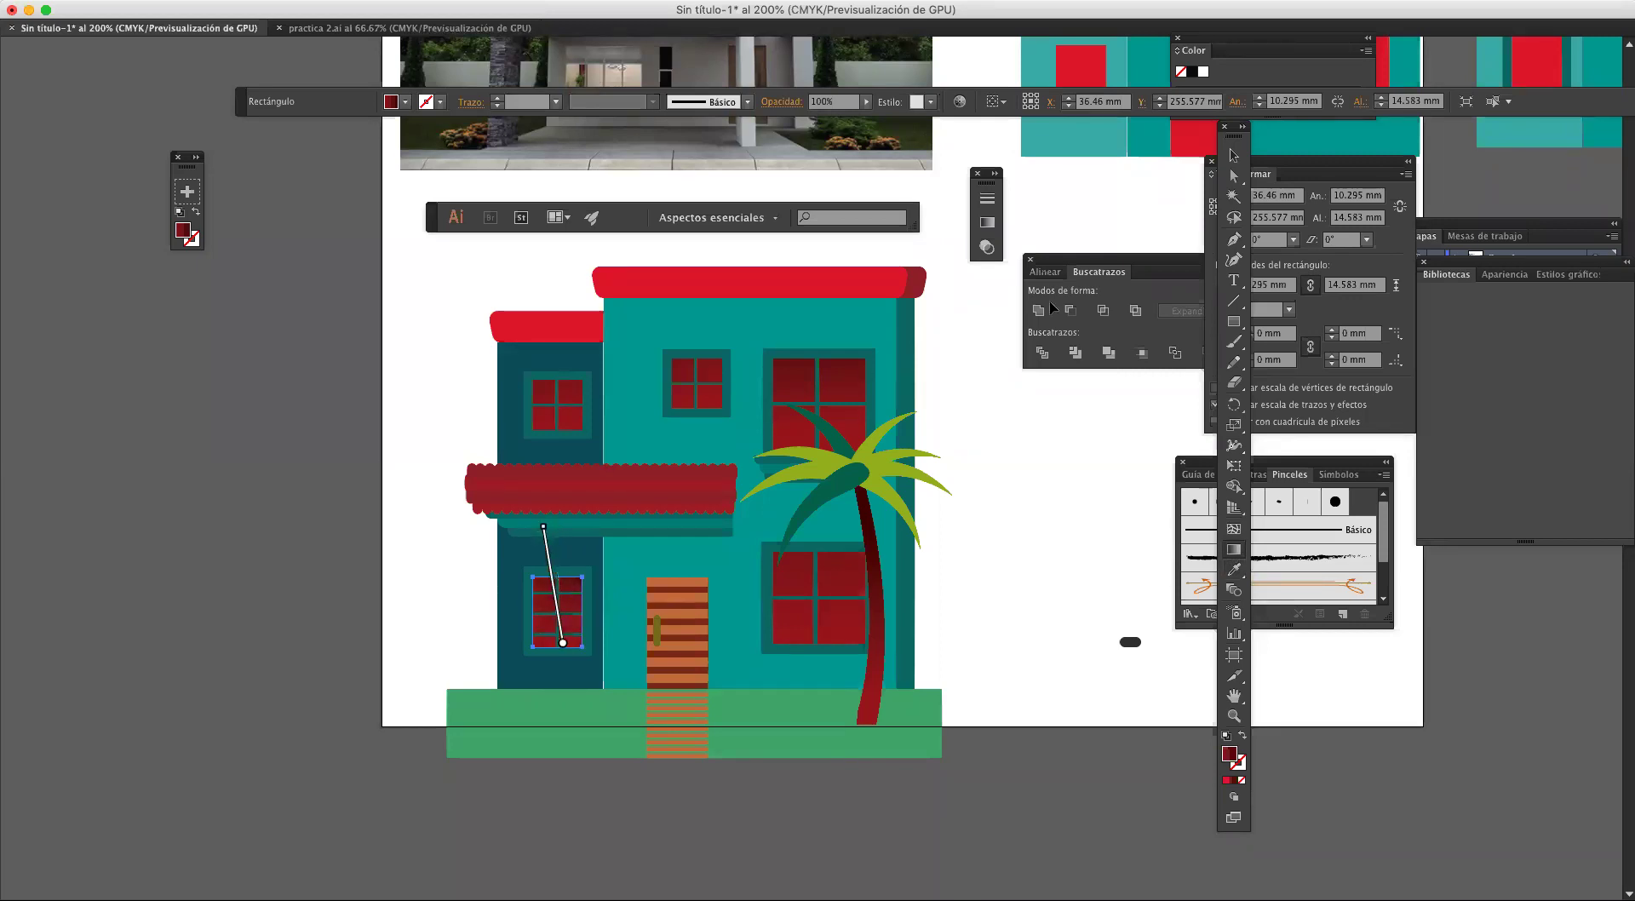
{"action": "key", "text": "v"}
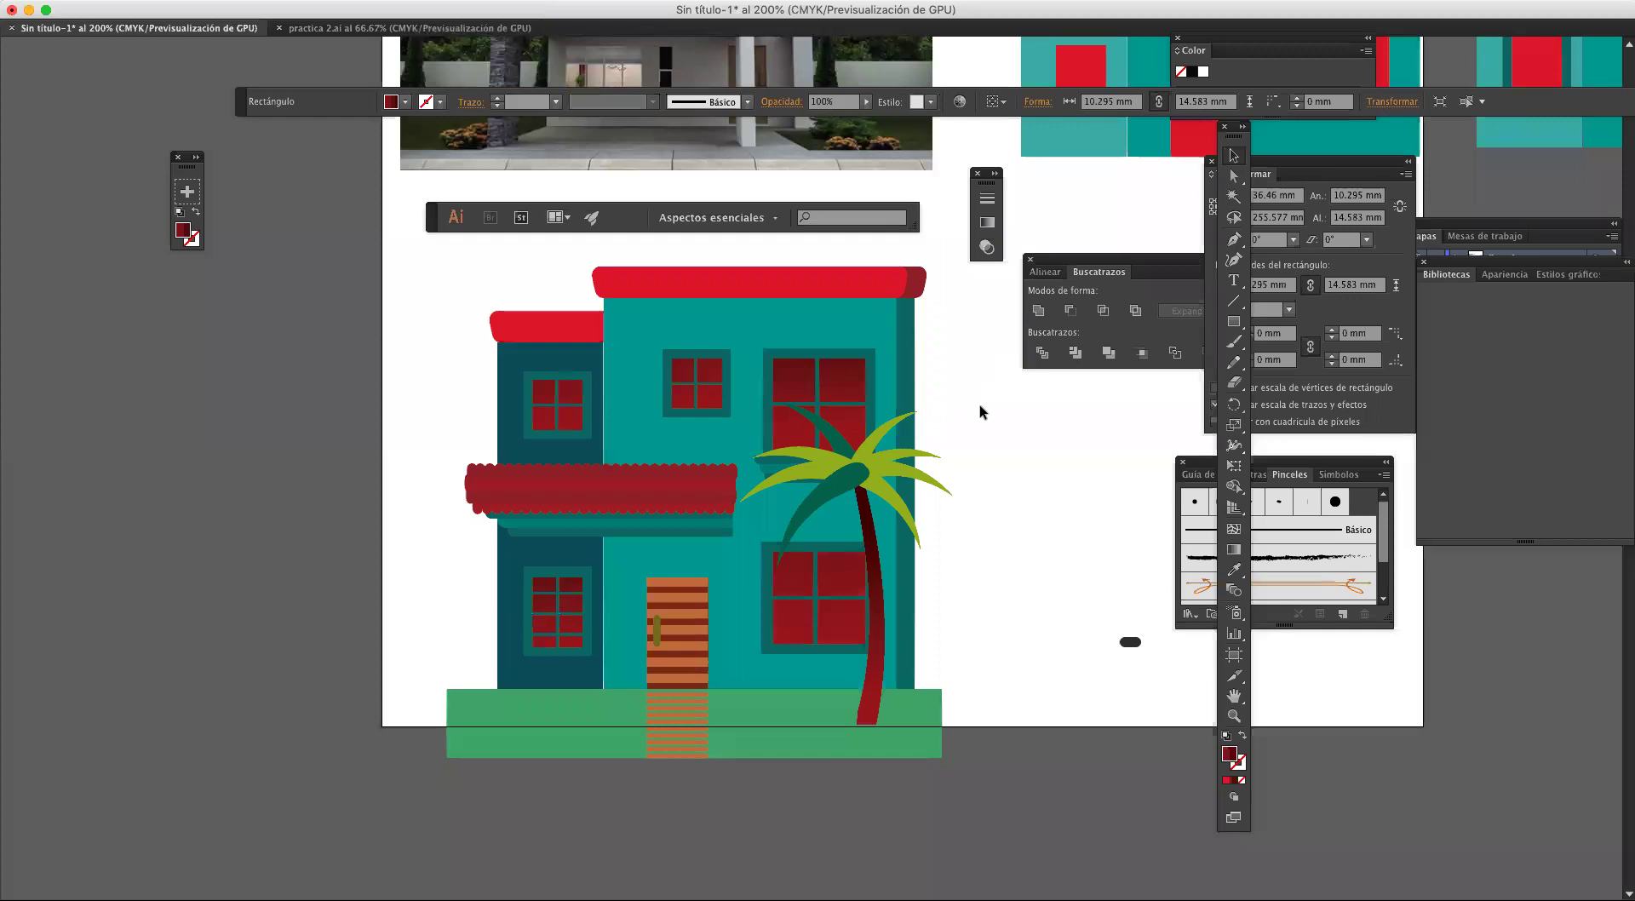
{"action": "left_click", "coordinate": [979, 412]}
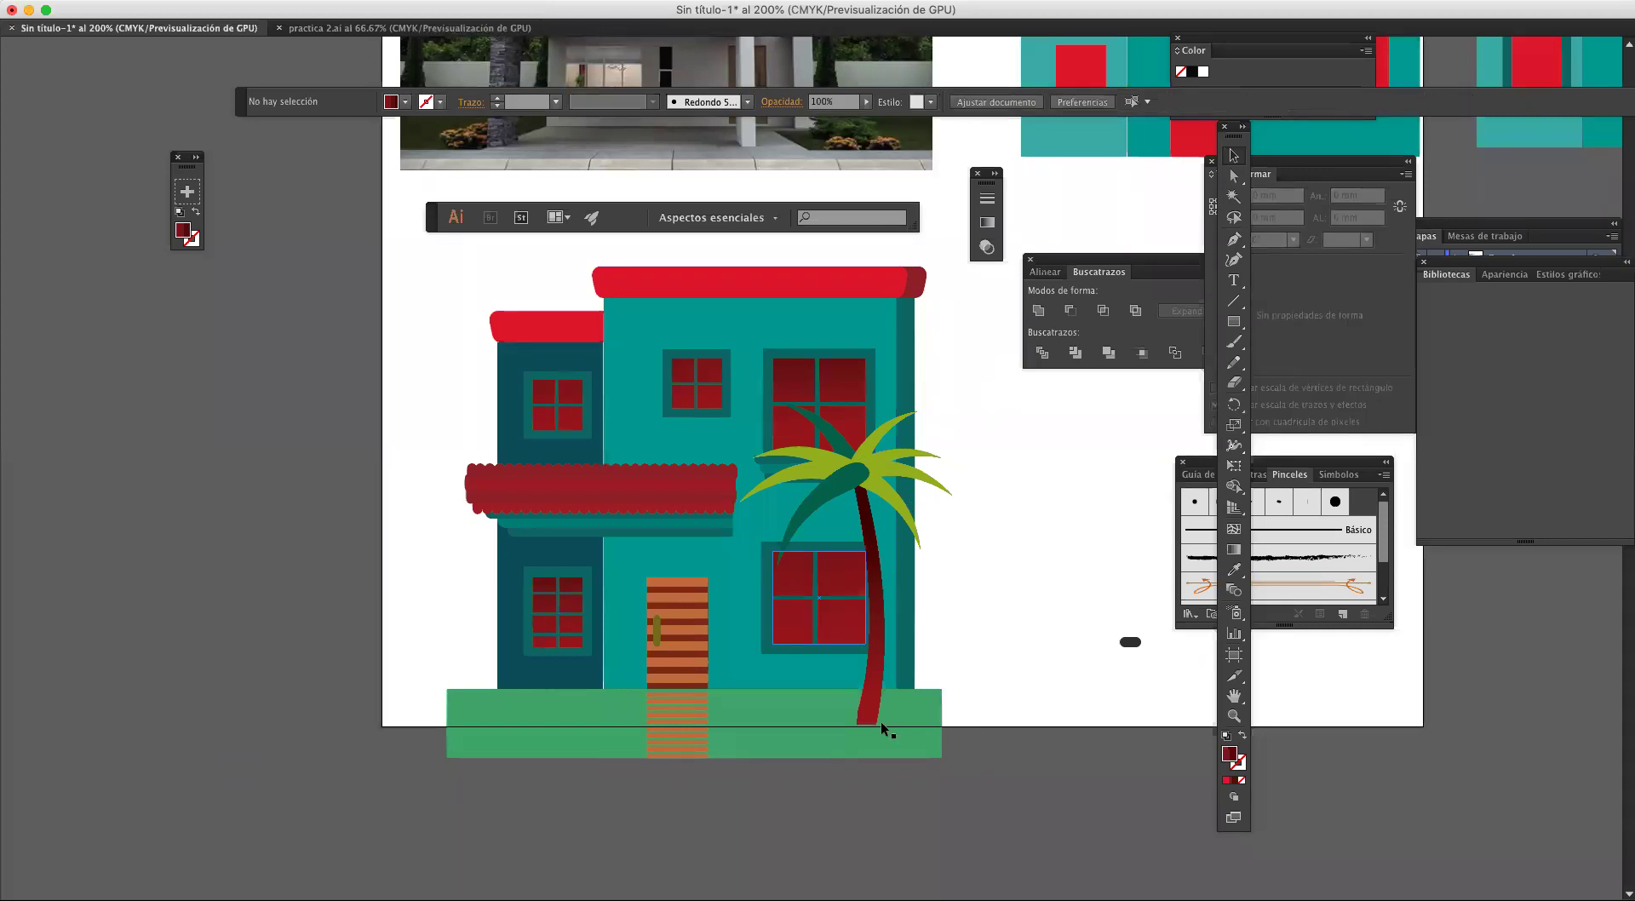
{"action": "left_click_drag", "start_coordinate": [567, 780], "coordinate": [756, 716]}
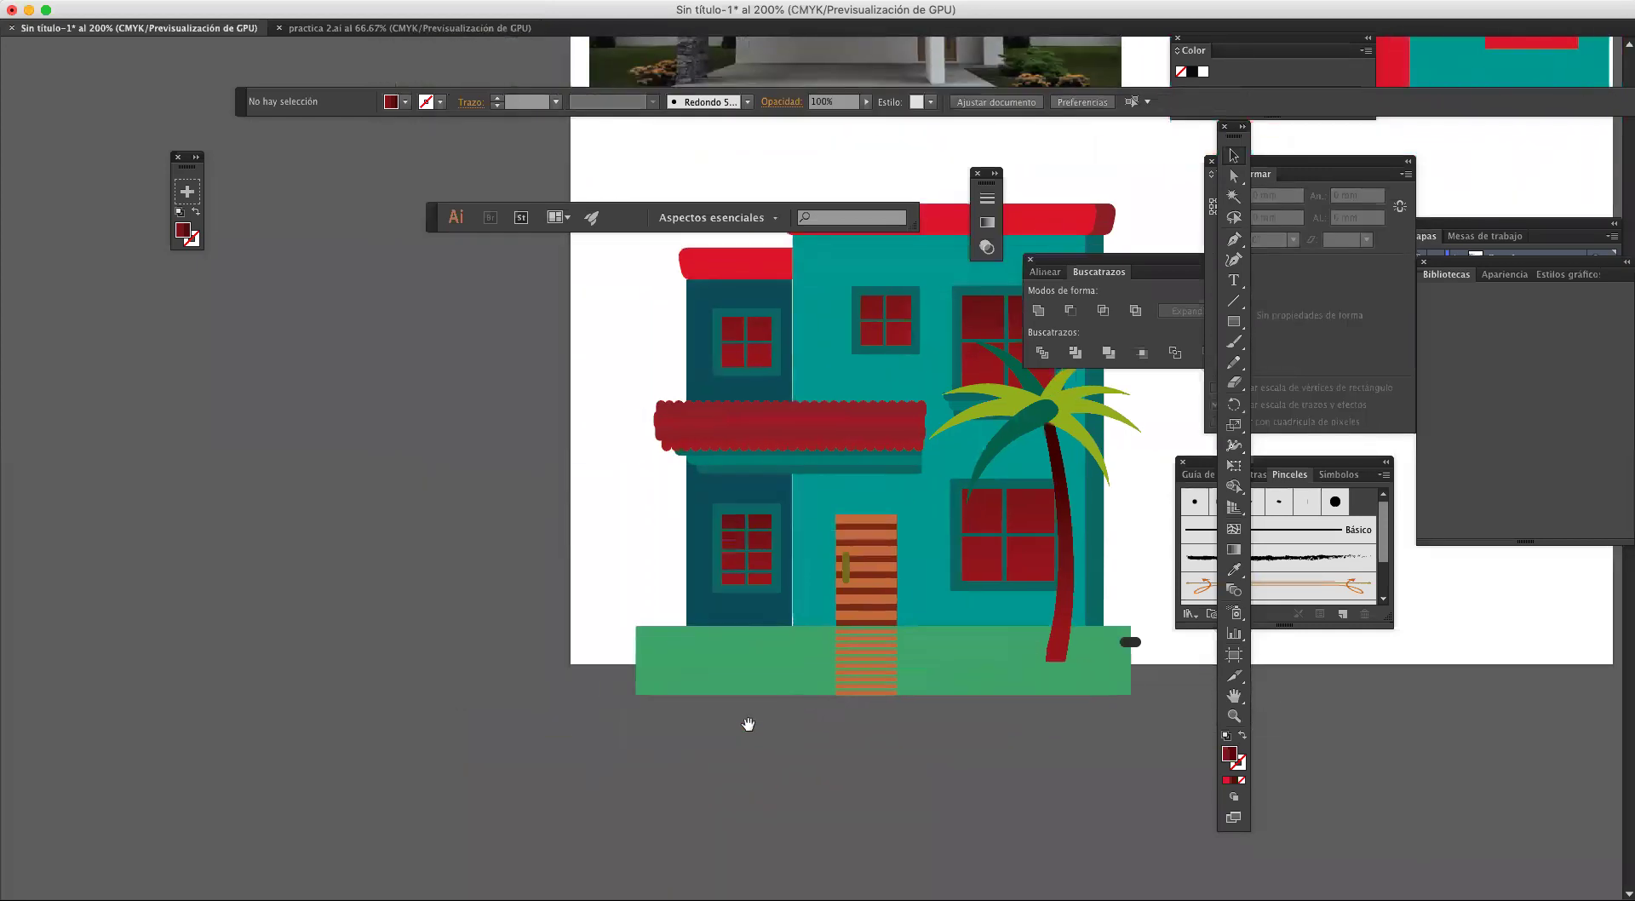
{"action": "left_click", "coordinate": [368, 34]}
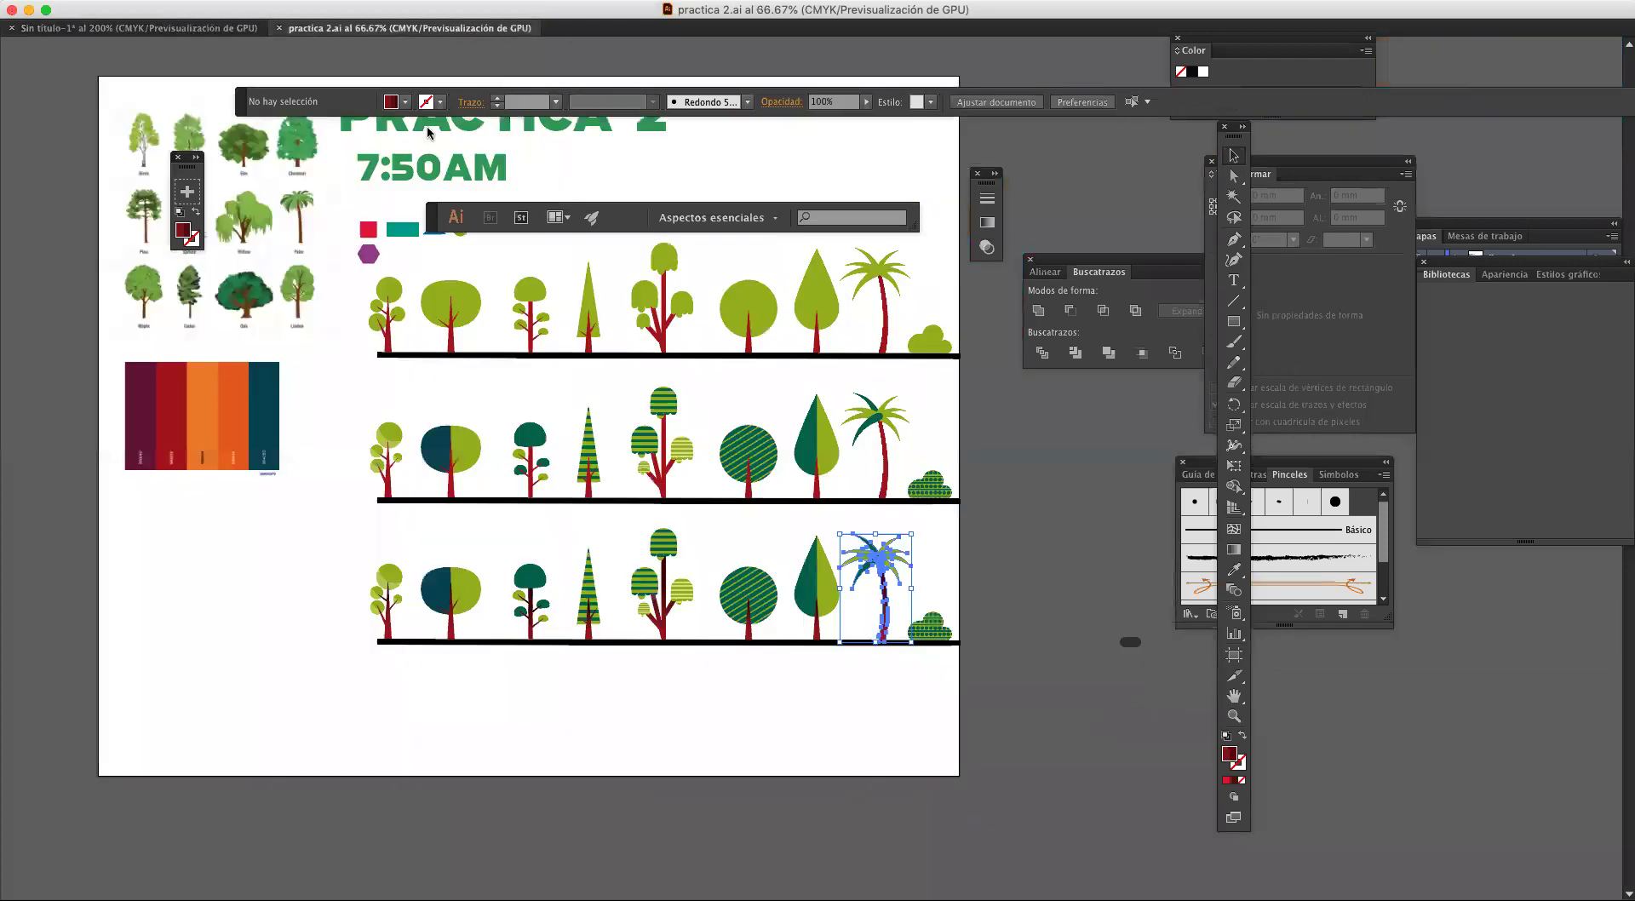
{"action": "left_click", "coordinate": [915, 631]}
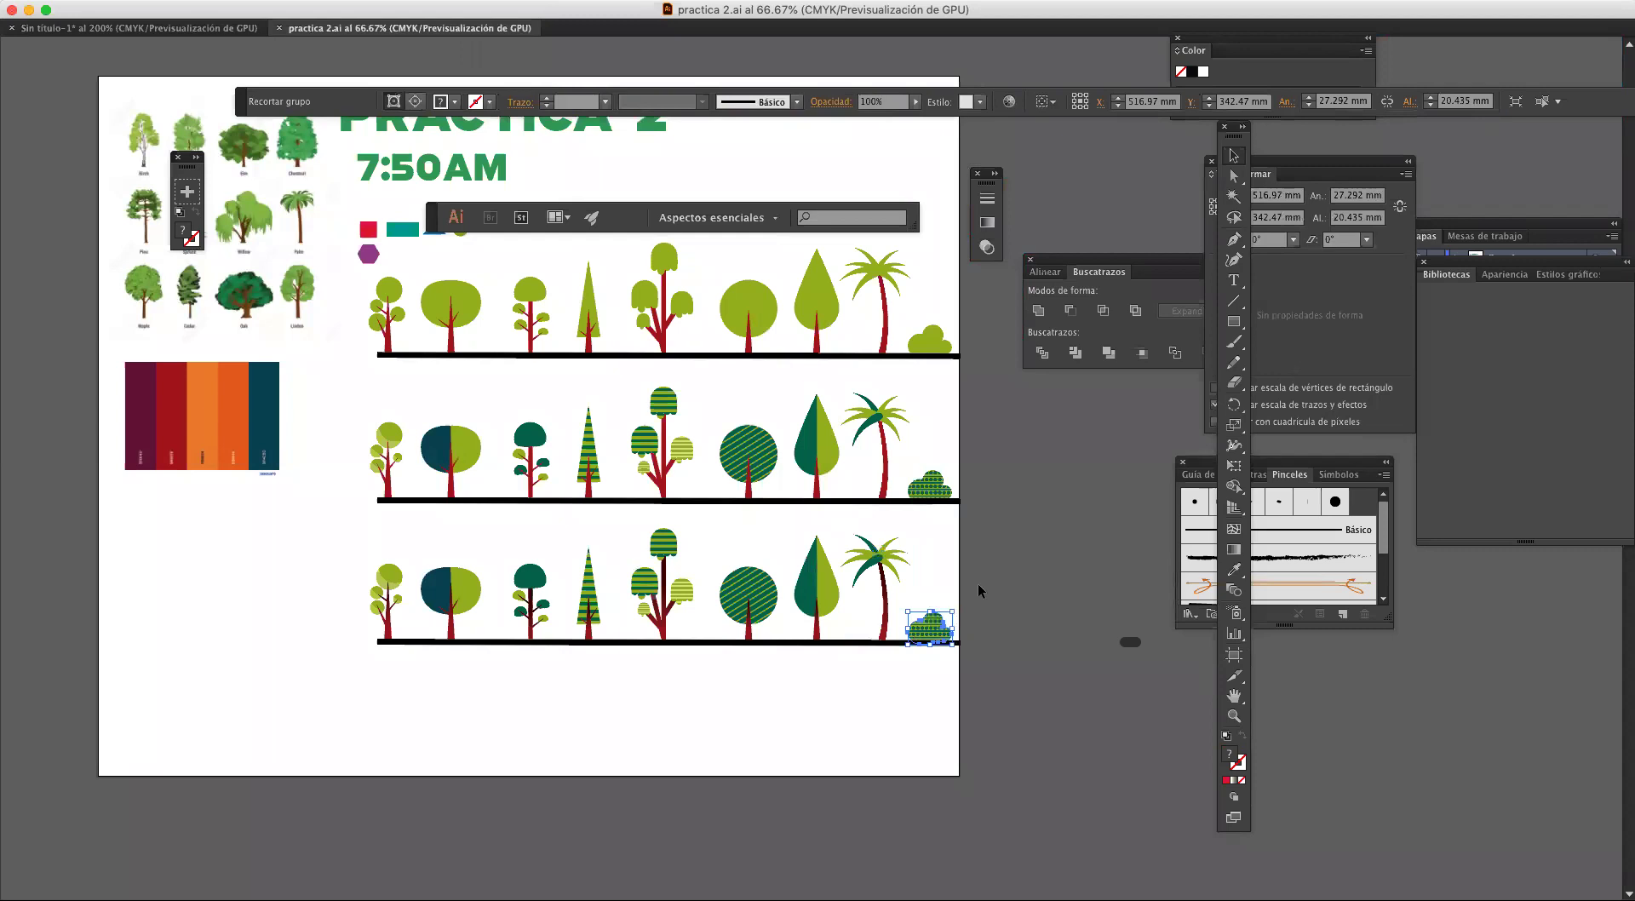
{"action": "key", "text": "super+v"}
{"action": "left_click", "coordinate": [224, 31]}
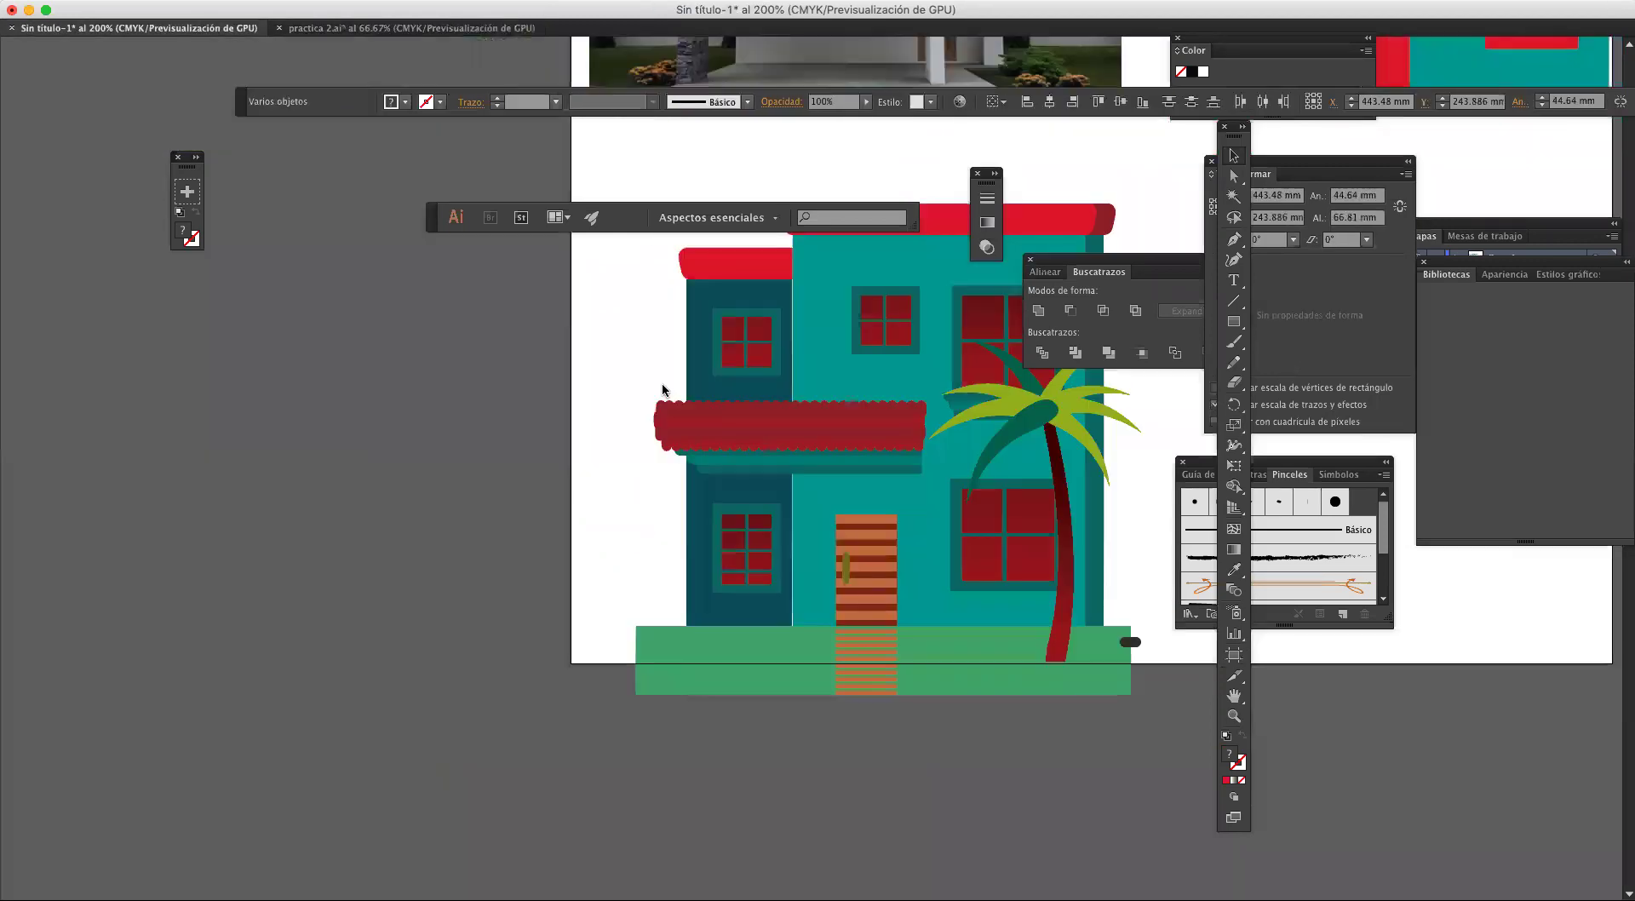
{"action": "left_click", "coordinate": [661, 383]}
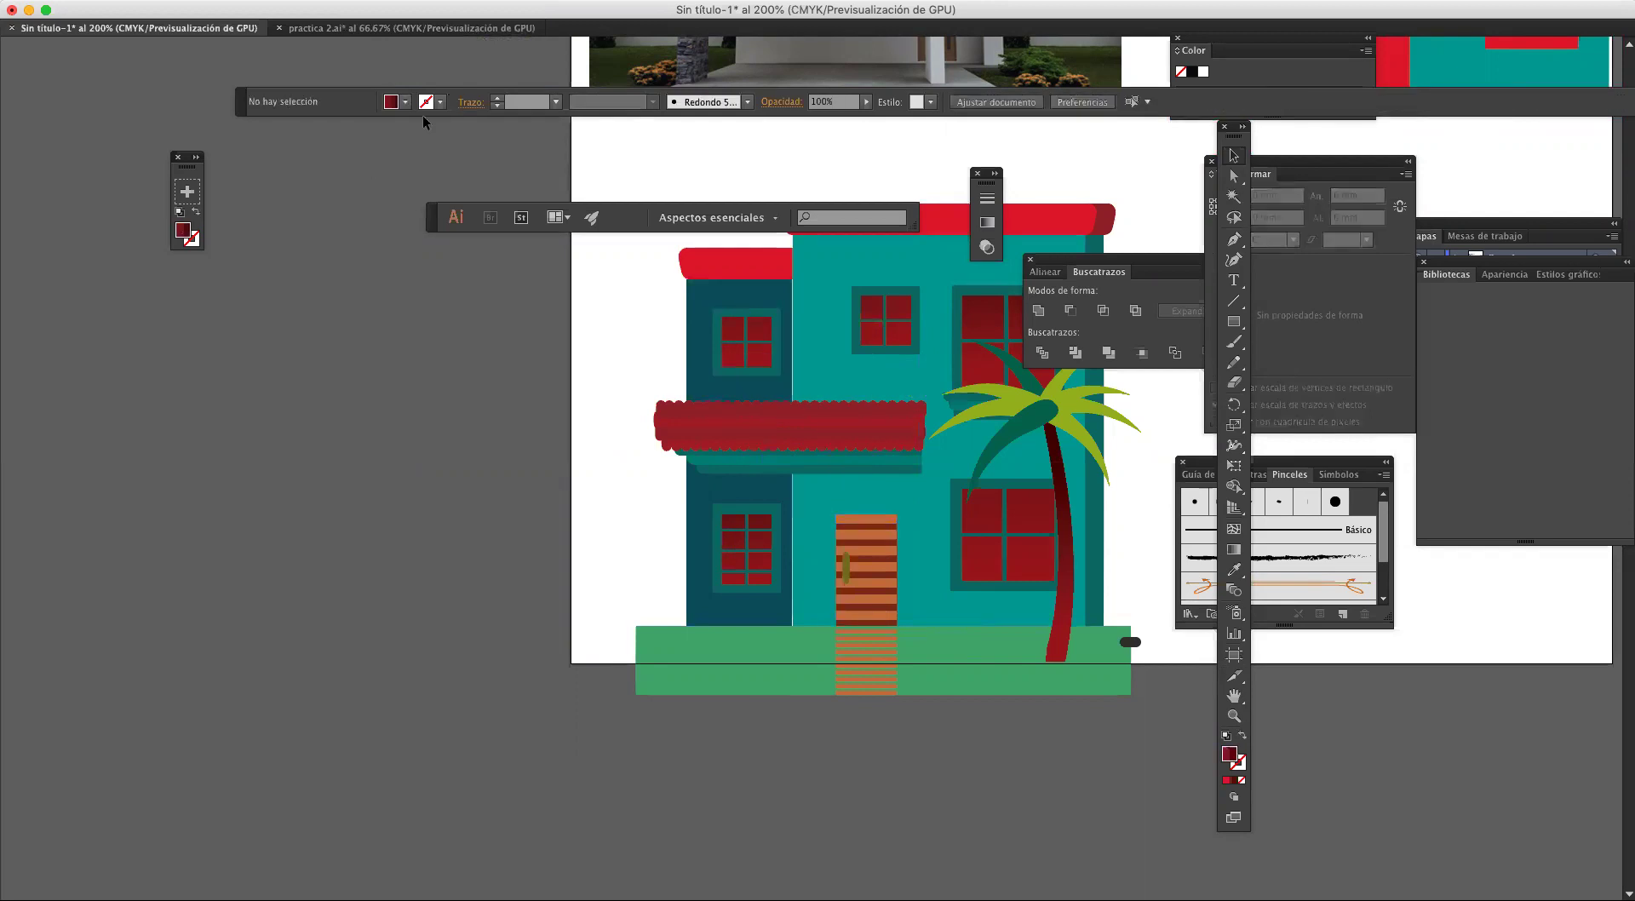
Step: Copy the dotted, striped bush from the lowest tree row in practica 2.ai and paste it into the house document
{"action": "left_click", "coordinate": [393, 30]}
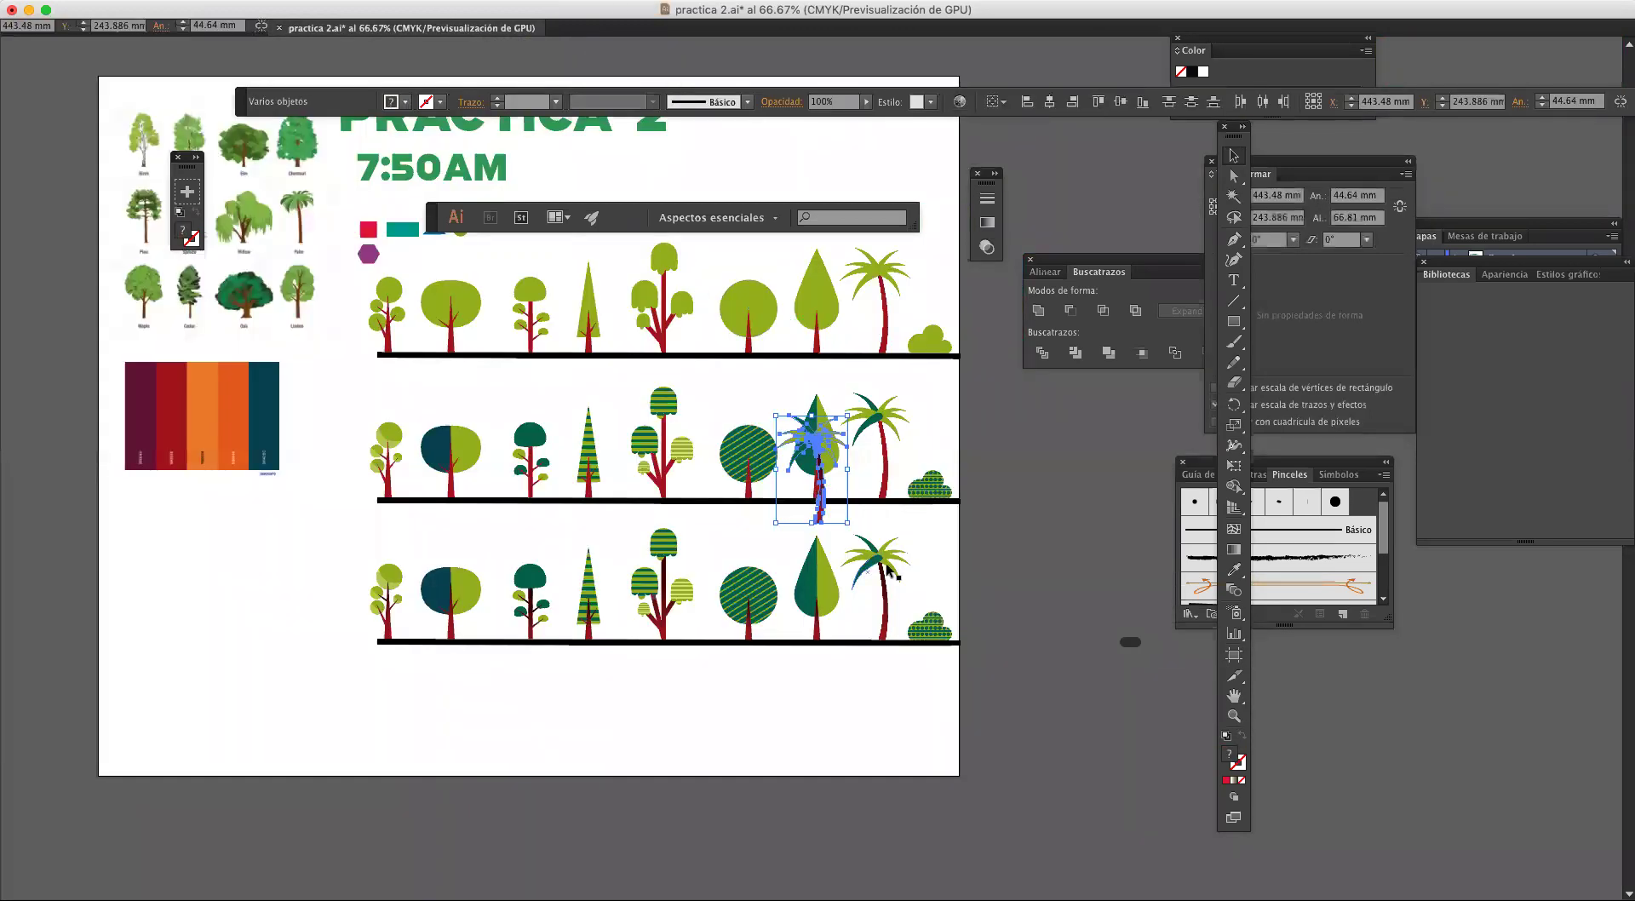
{"action": "left_click", "coordinate": [928, 627]}
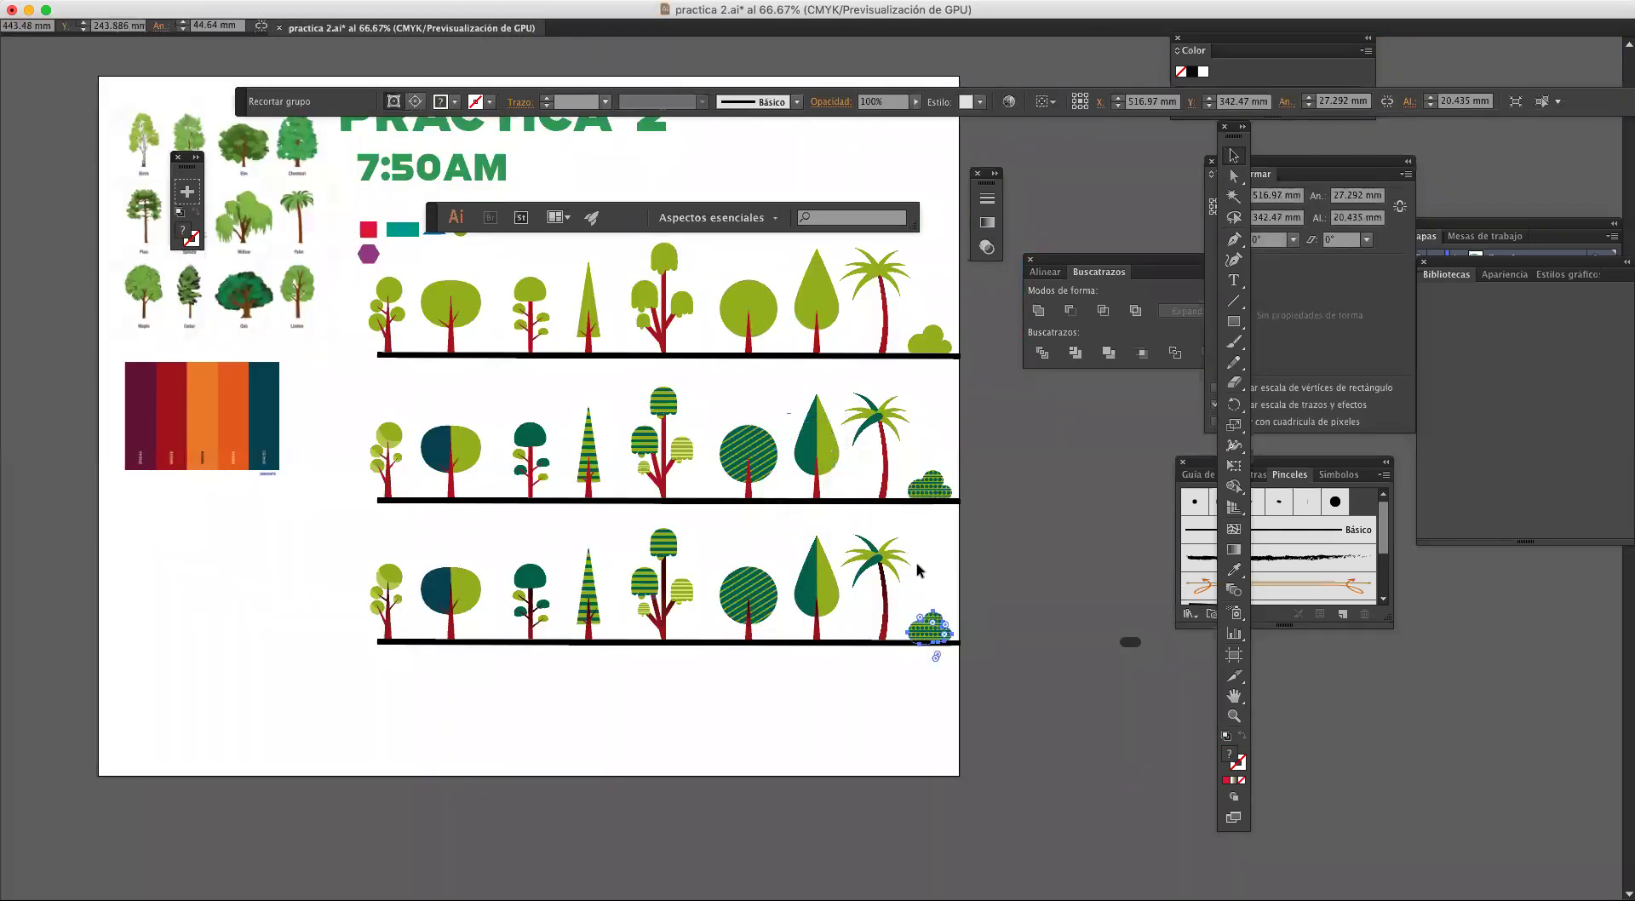
{"action": "key", "text": "super+s"}
{"action": "key", "text": "a"}
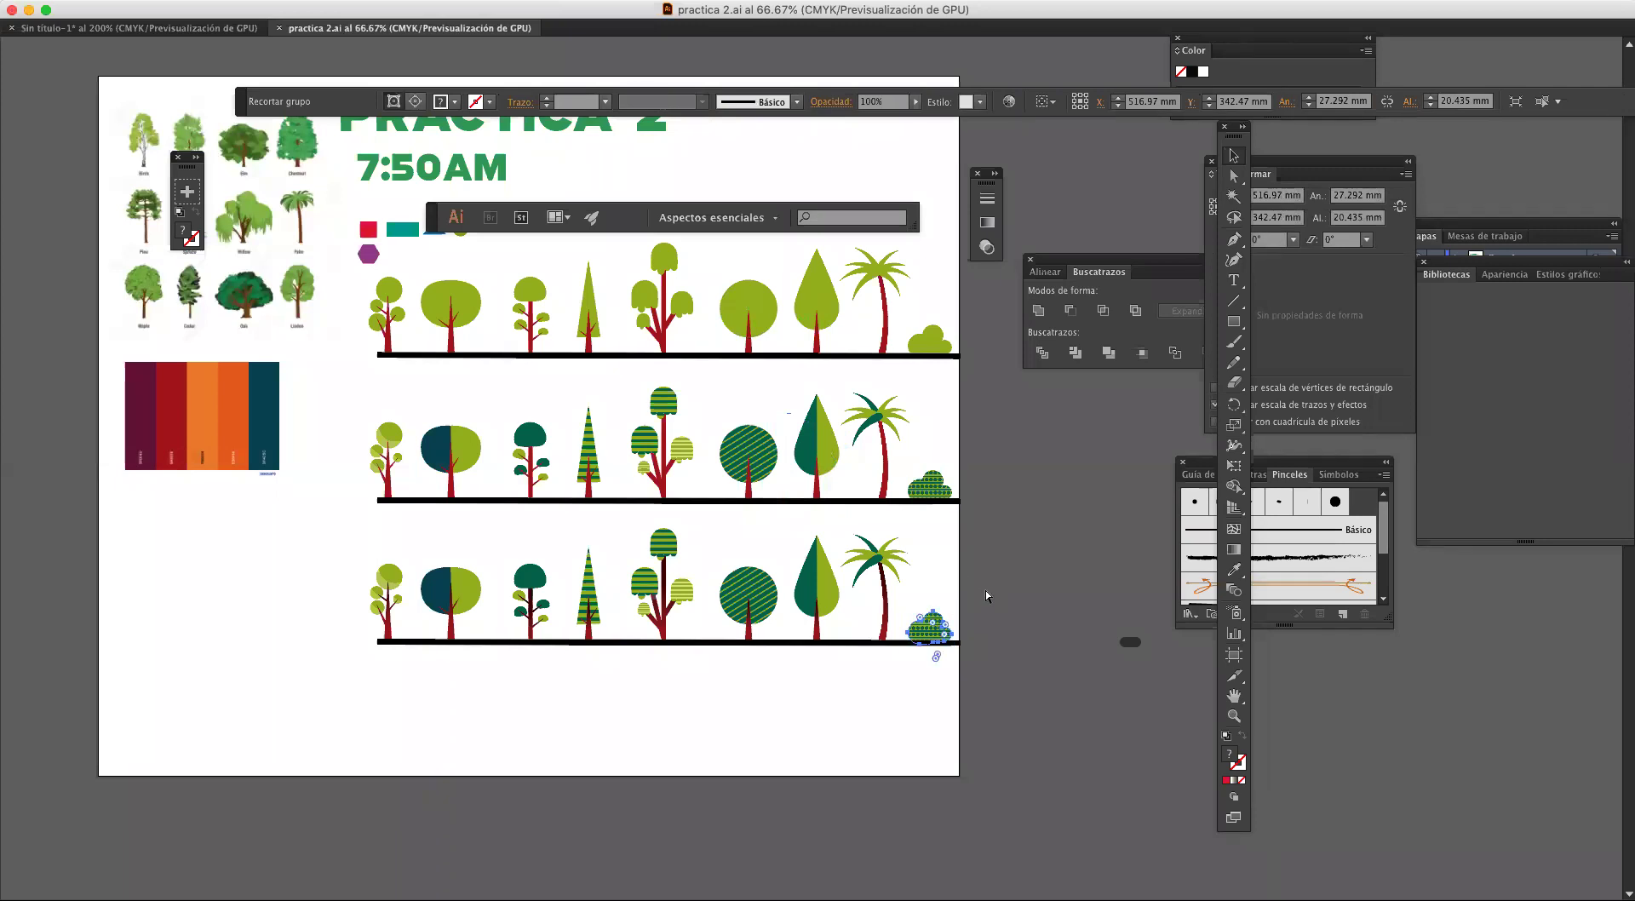
{"action": "key", "text": "v"}
{"action": "left_click", "coordinate": [242, 28]}
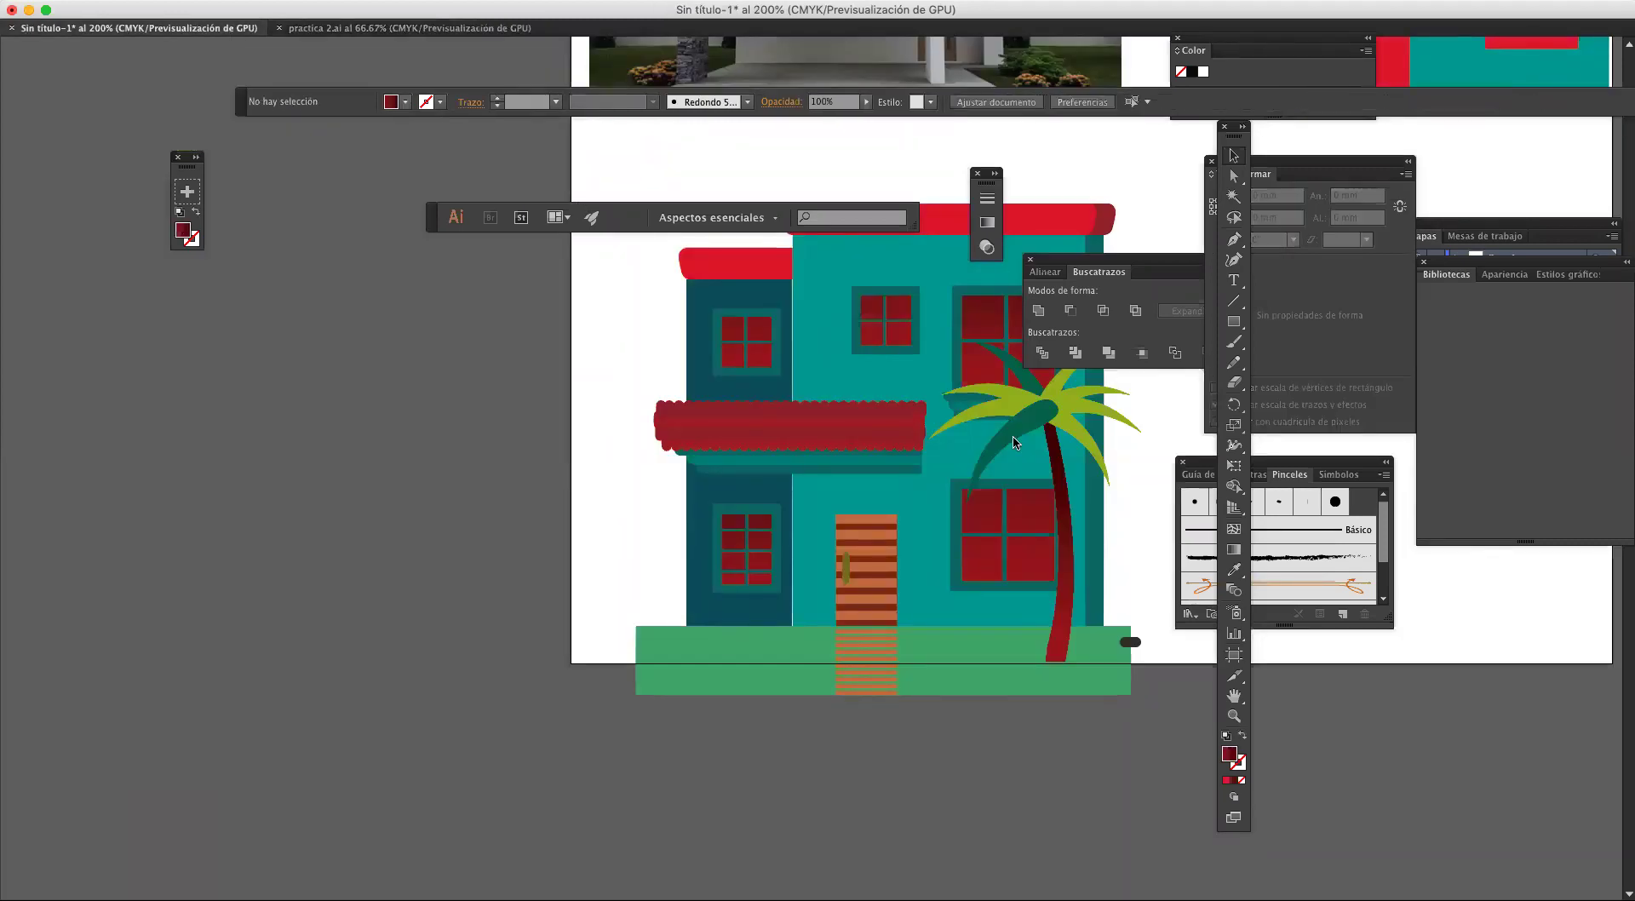
{"action": "key", "text": "super+v"}
Step: Place the bush in front of the left wing's base and scale it down to about 21 mm wide
{"action": "left_click_drag", "start_coordinate": [845, 504], "coordinate": [757, 644]}
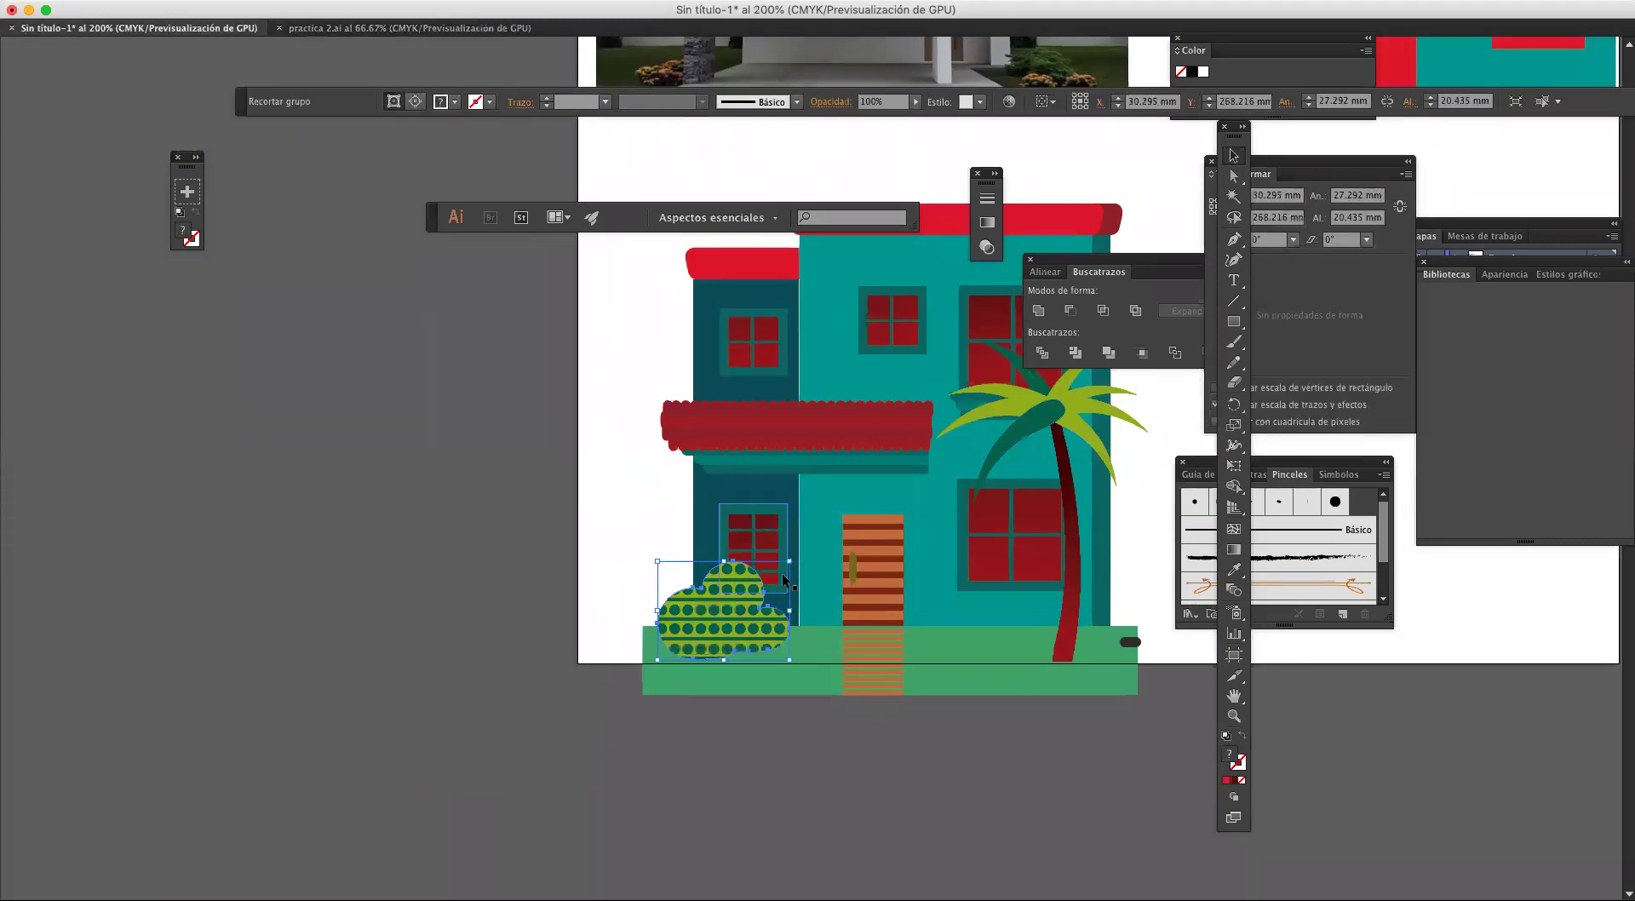
{"action": "left_click_drag", "start_coordinate": [791, 562], "coordinate": [762, 584]}
{"action": "mouse_move", "coordinate": [737, 644]}
{"action": "left_mouse_down"}
{"action": "mouse_move", "coordinate": [723, 619]}
{"action": "mouse_move", "coordinate": [725, 635]}
{"action": "left_mouse_up"}
Step: Try the bush's dark green and lime green as the fill of the ground strip
{"action": "left_click", "coordinate": [770, 655]}
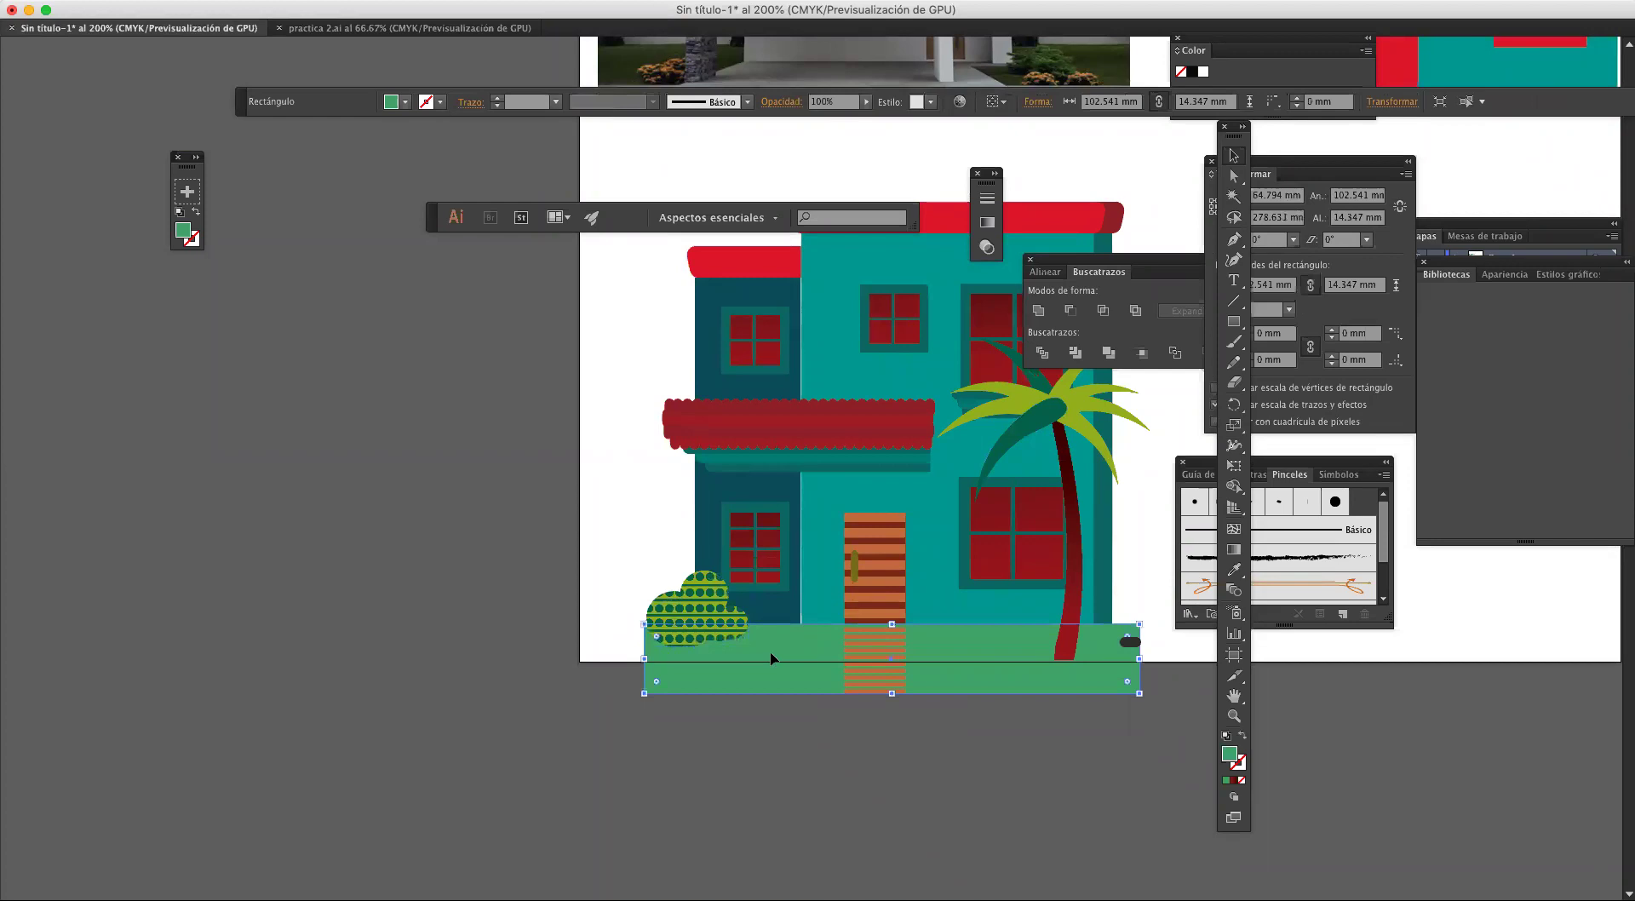
{"action": "key", "text": "i"}
{"action": "left_click", "coordinate": [720, 592]}
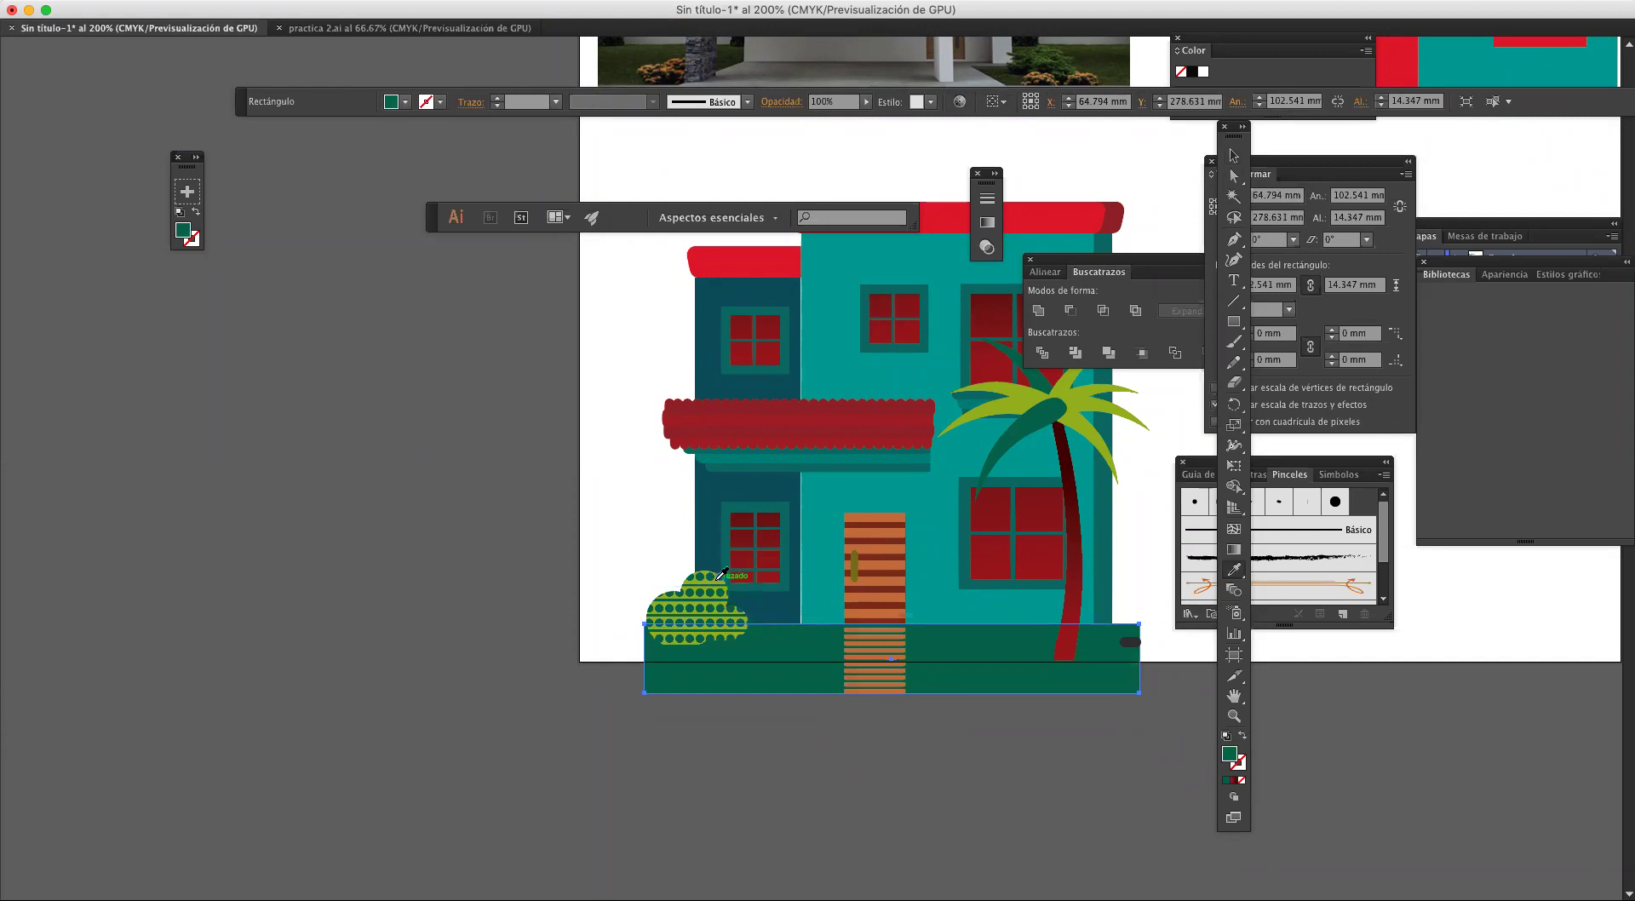
{"action": "scroll", "coordinate": [709, 573], "scroll_direction": "up", "scroll_amount": 2}
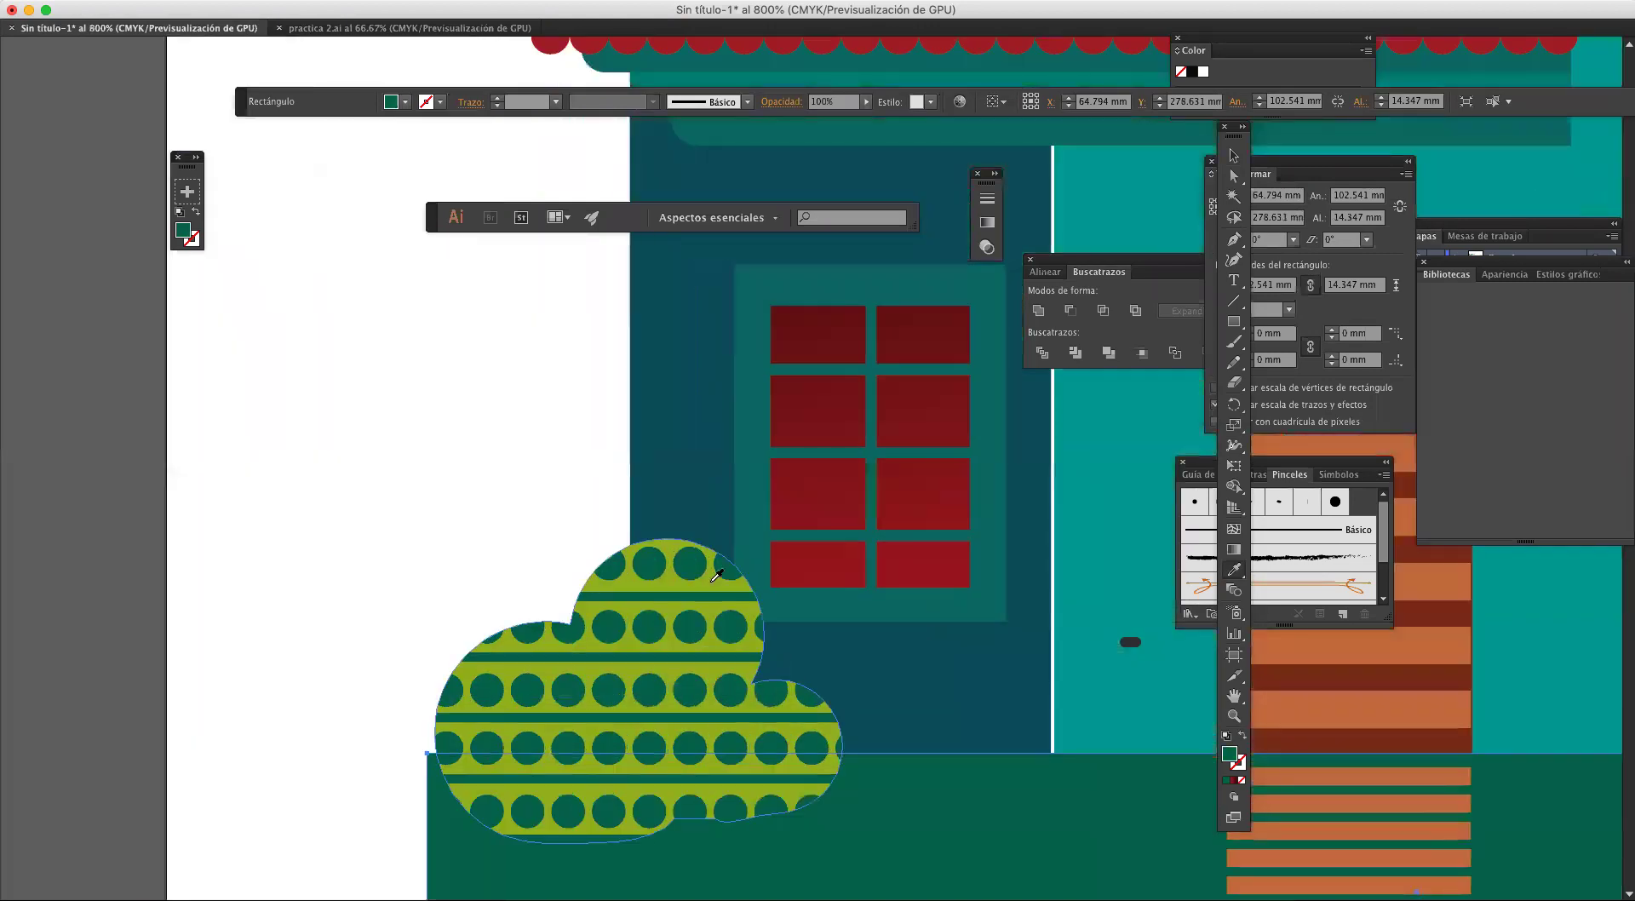
{"action": "left_click", "coordinate": [717, 576]}
{"action": "scroll", "coordinate": [718, 577], "scroll_direction": "down", "scroll_amount": 2}
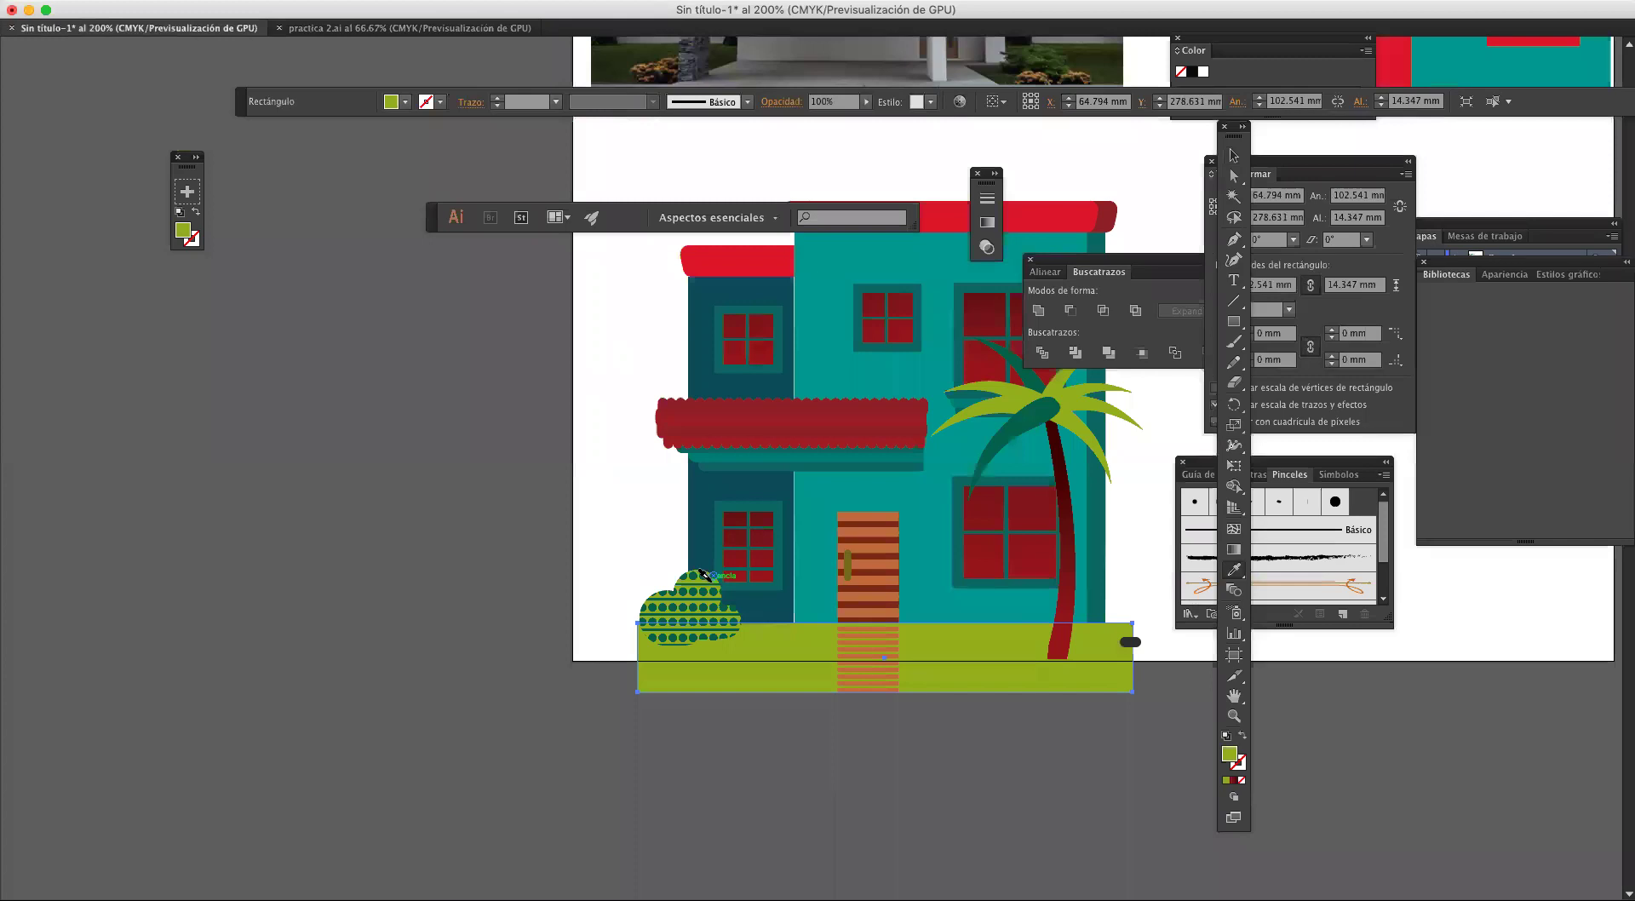
{"action": "scroll", "coordinate": [703, 574], "scroll_direction": "up", "scroll_amount": 2}
{"action": "left_click", "coordinate": [711, 580]}
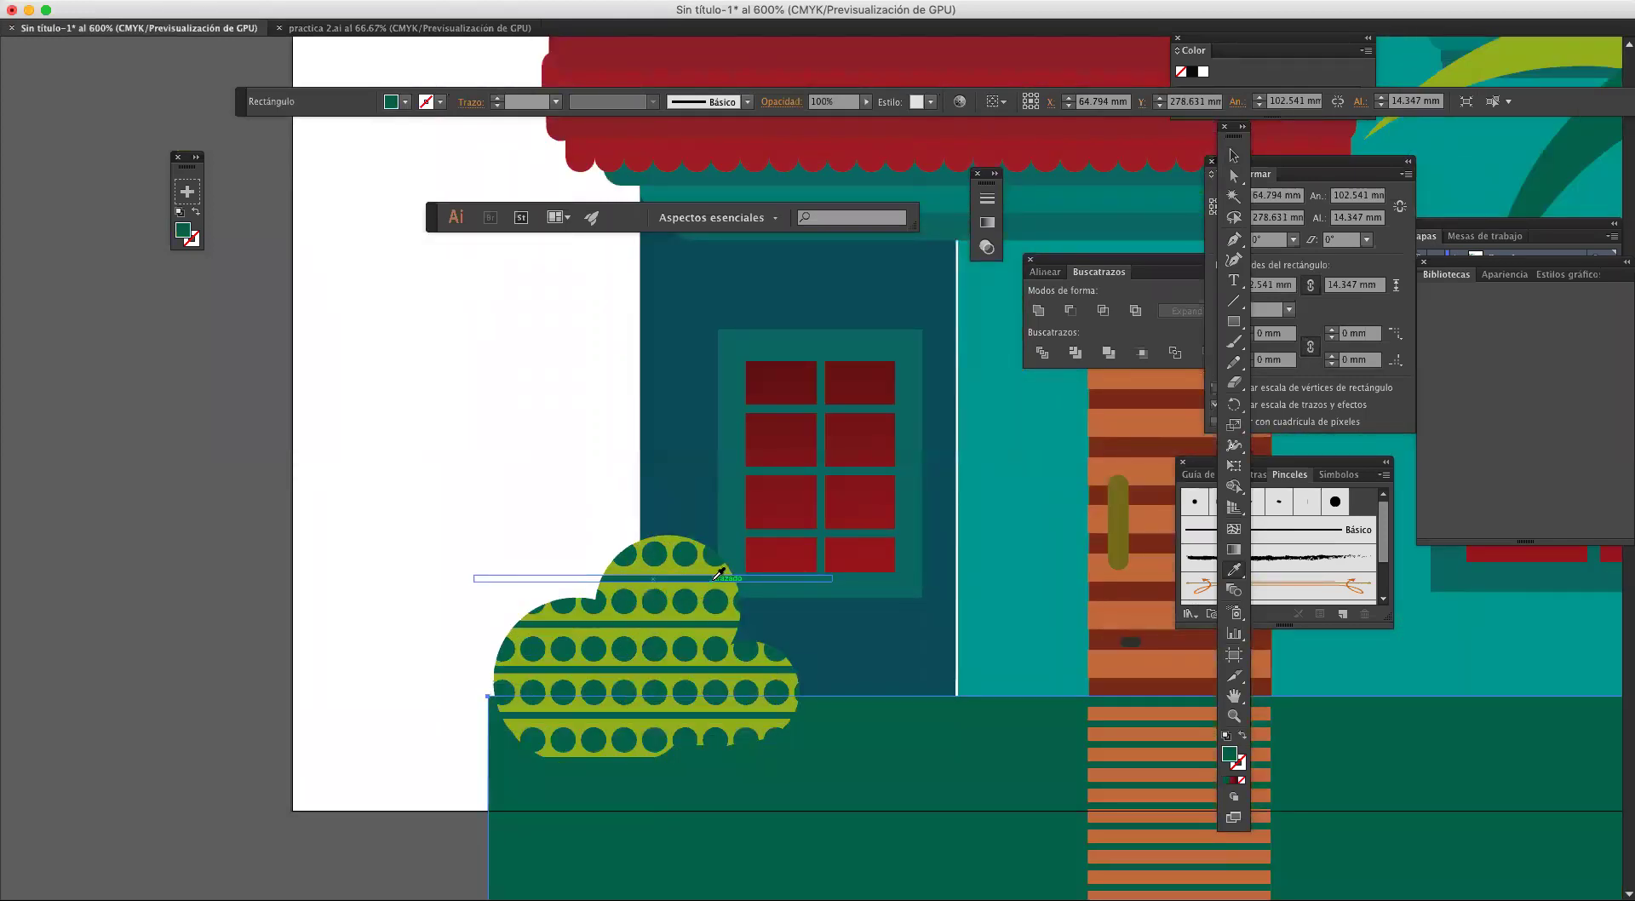
{"action": "key", "text": "super+z"}
Step: Lower the bush so it overlaps the left end of the ground strip
{"action": "left_click", "coordinate": [724, 576], "text": "super"}
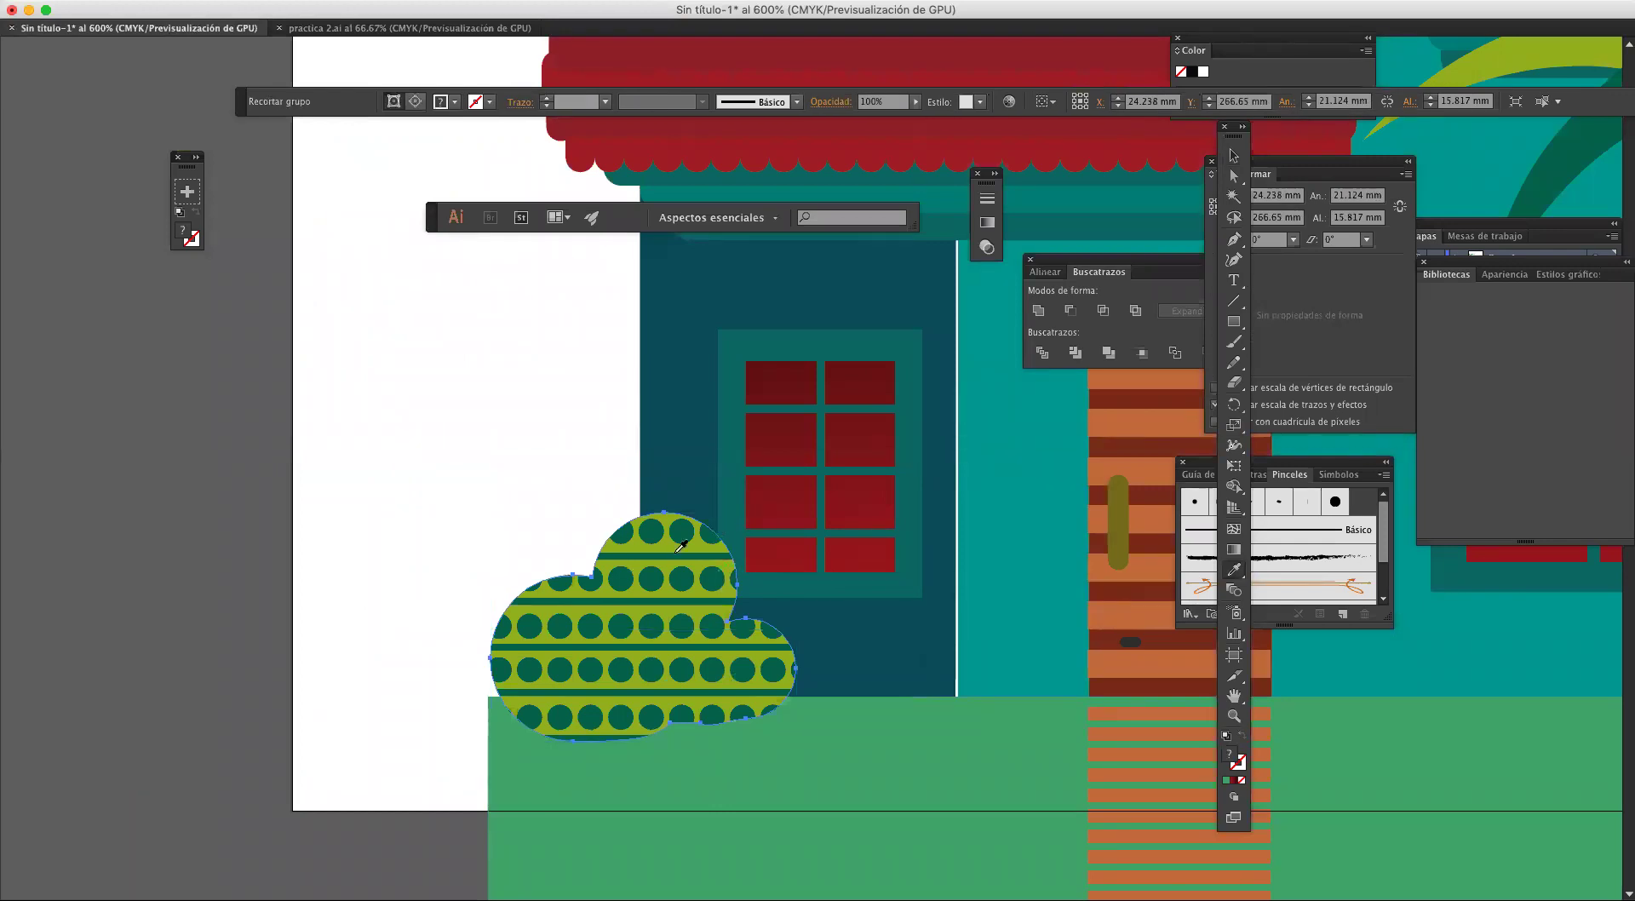
{"action": "left_click_drag", "start_coordinate": [696, 601], "coordinate": [673, 657]}
{"action": "key", "text": "super+minus"}
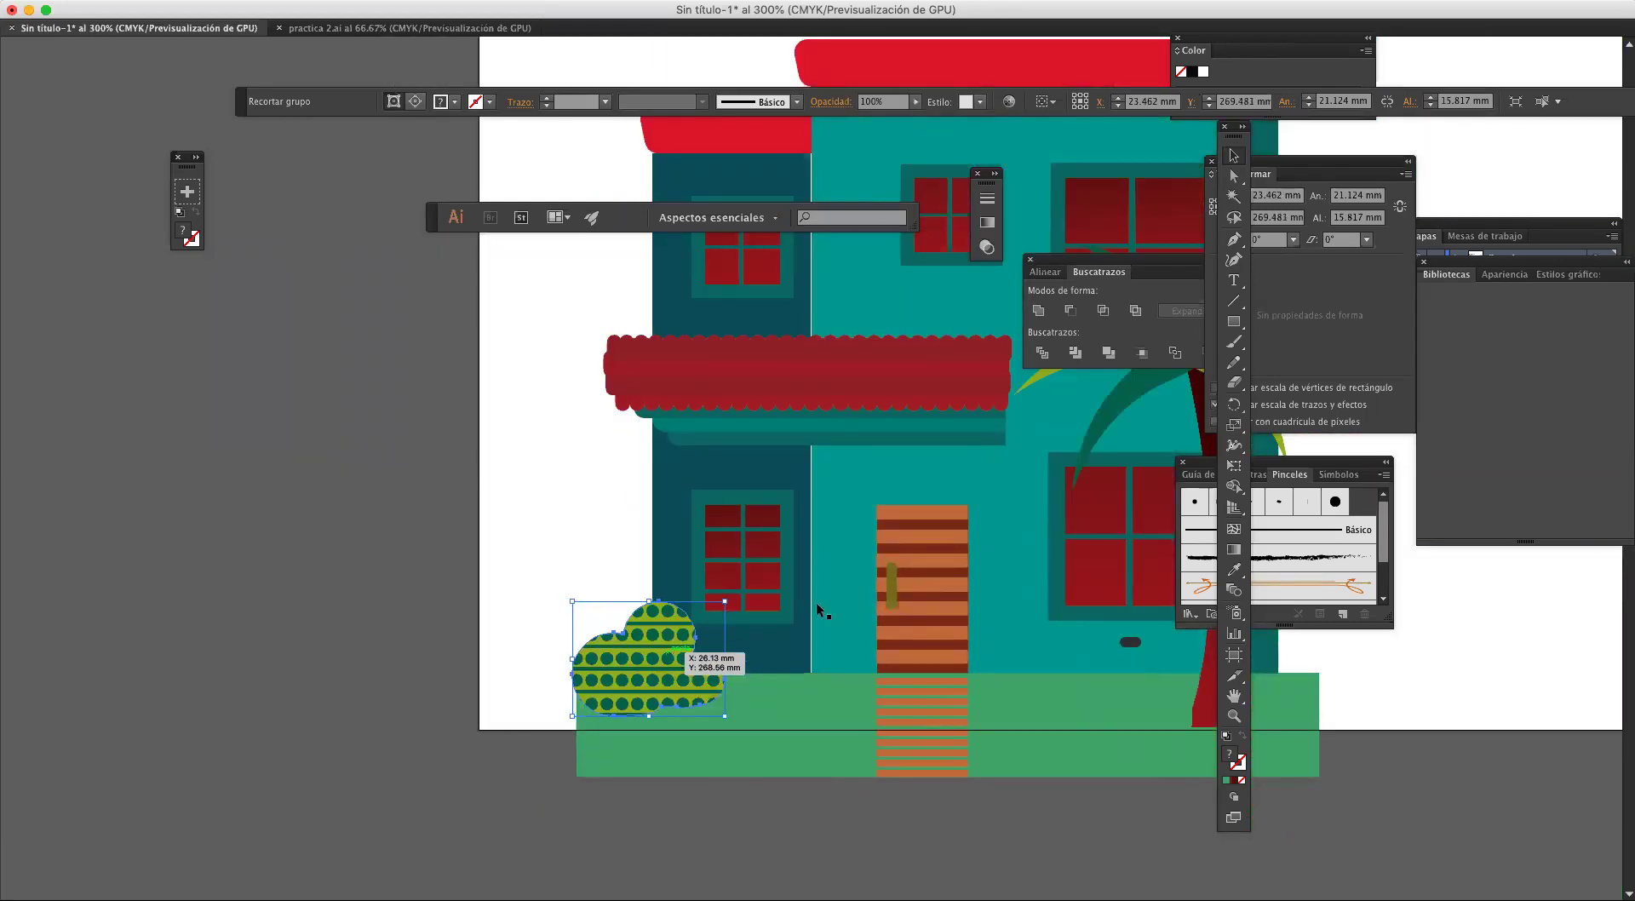
{"action": "key", "text": "super+minus"}
{"action": "left_click", "coordinate": [733, 559]}
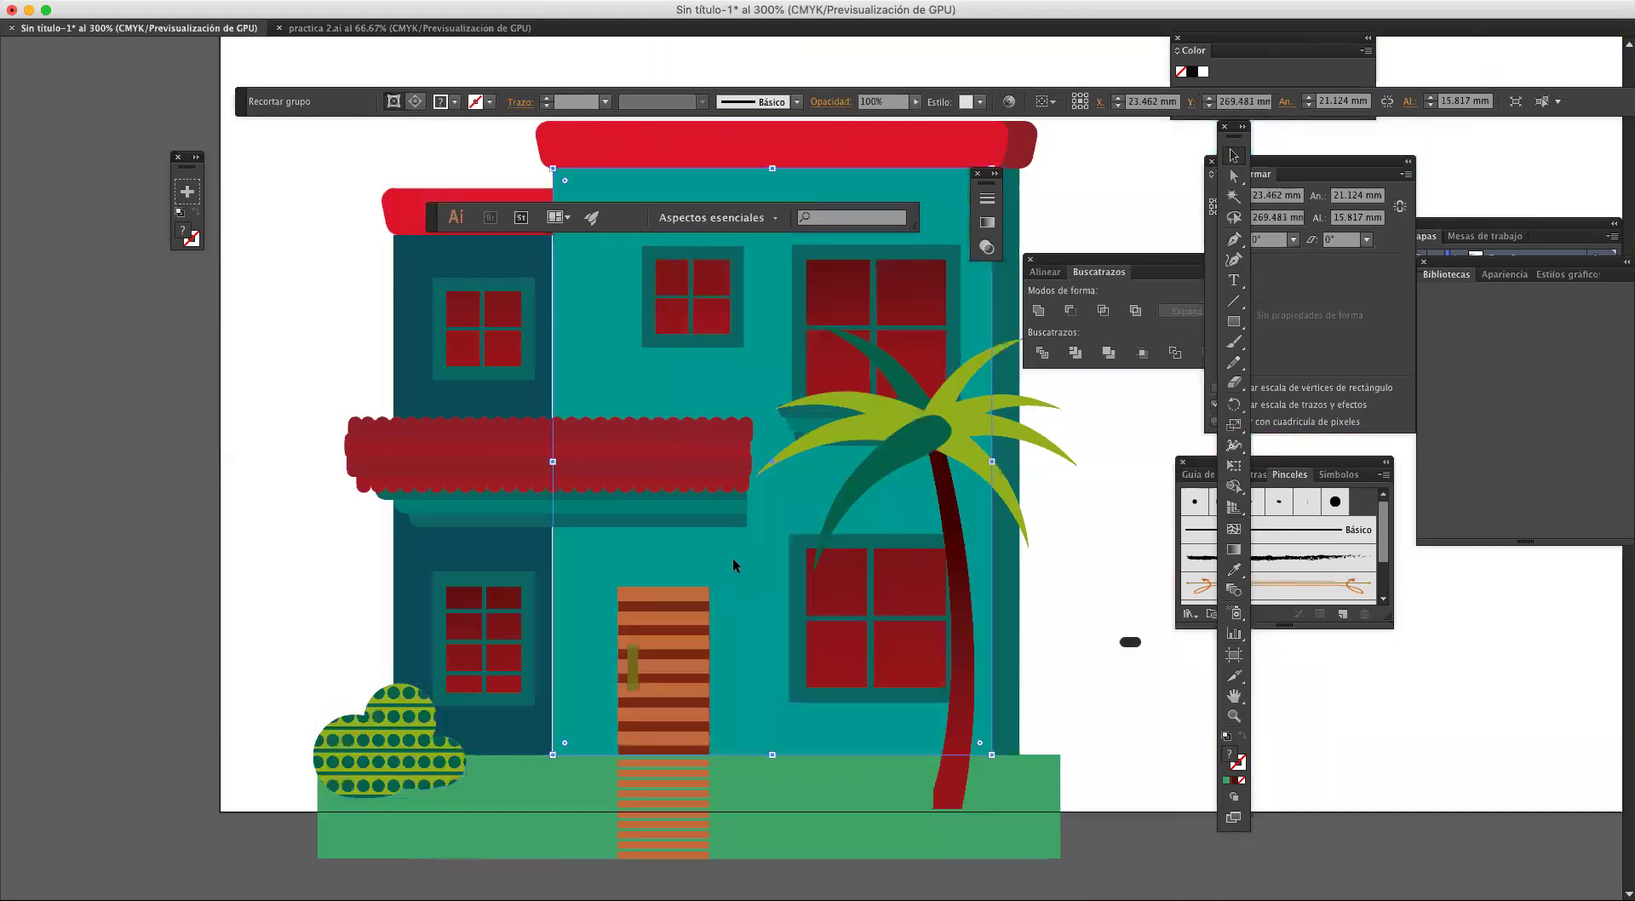
{"action": "scroll", "coordinate": [732, 559], "scroll_direction": "left", "scroll_amount": 1}
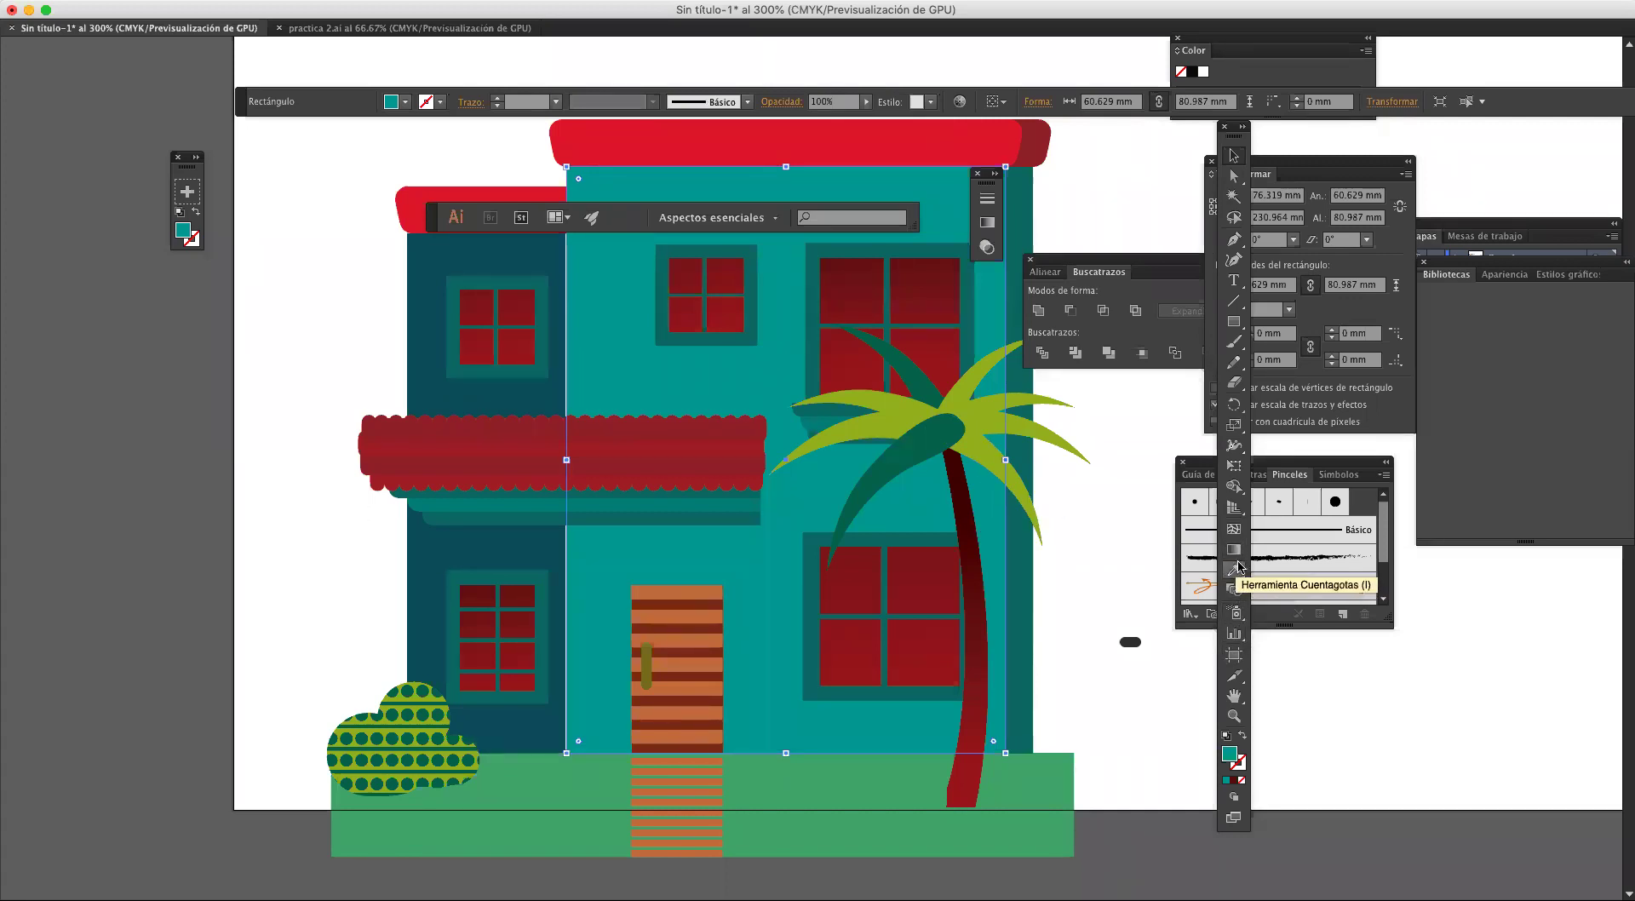
{"action": "left_click", "coordinate": [1240, 566]}
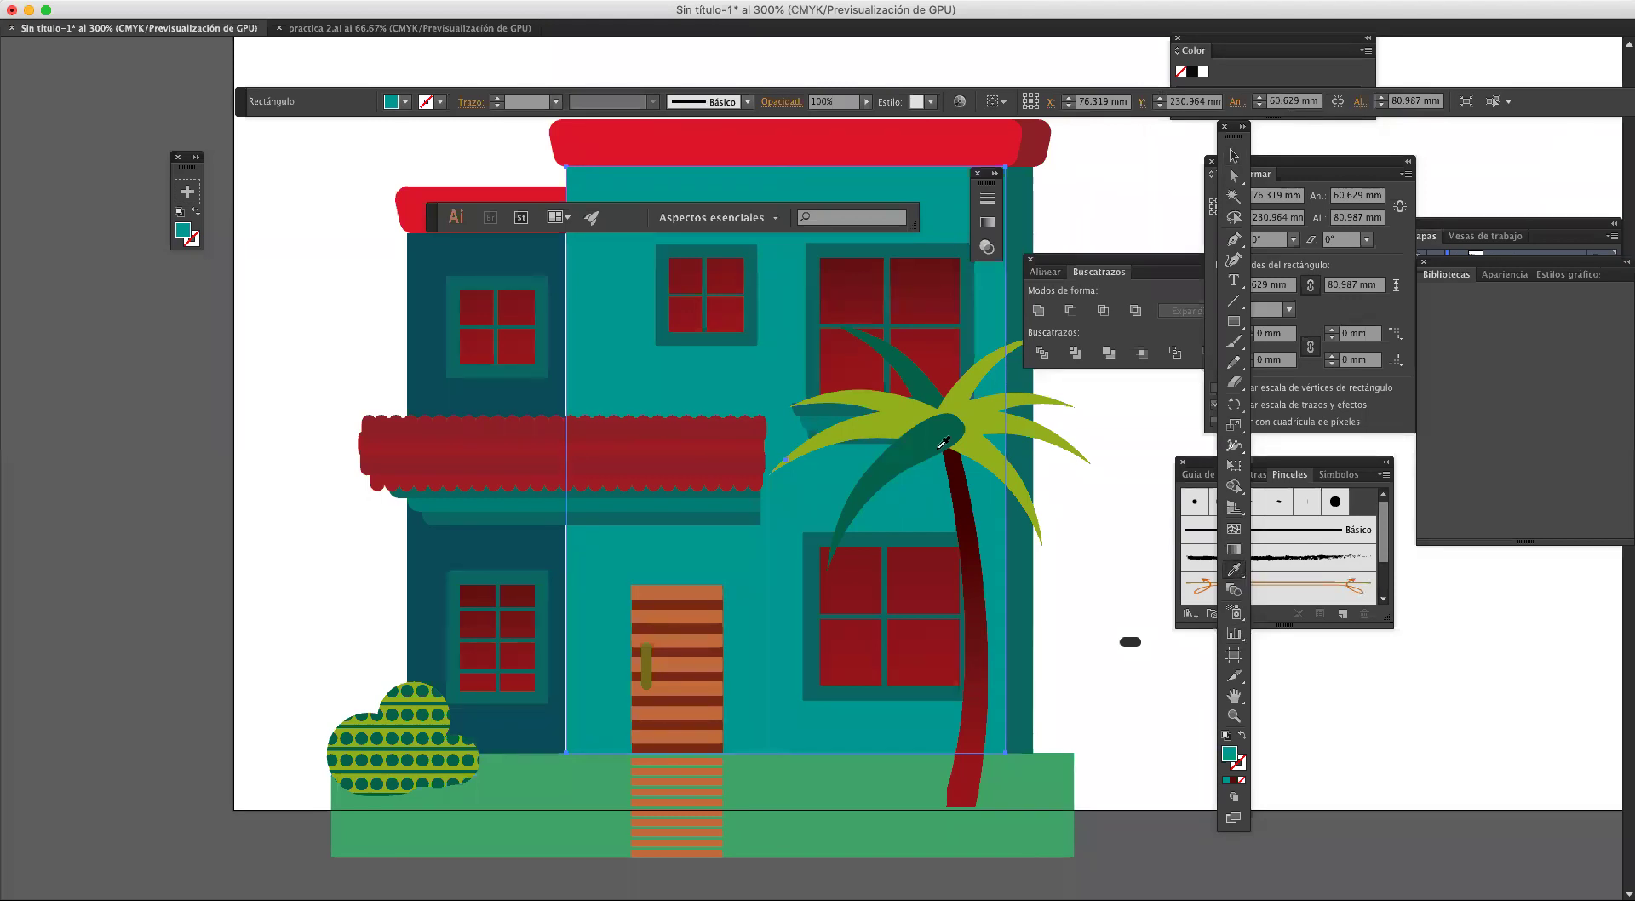
{"action": "scroll", "coordinate": [879, 517], "scroll_direction": "left", "scroll_amount": 1}
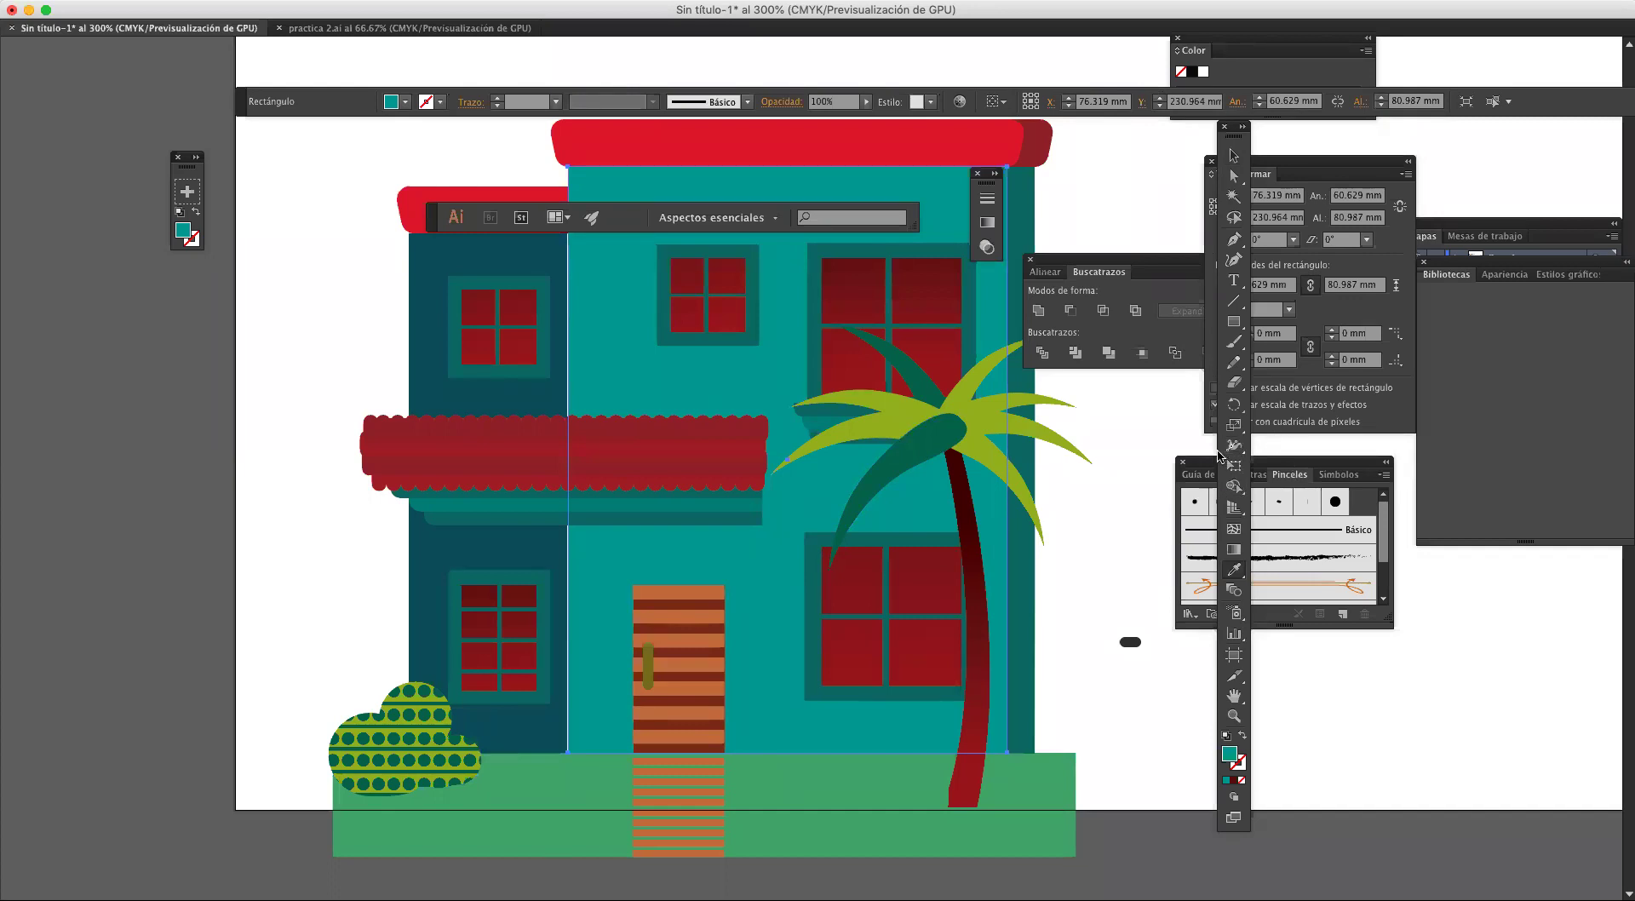
Step: Move the whole house with its palm, bush and ground off the artboard to the right end of the row of house versions
{"action": "scroll", "coordinate": [922, 415], "scroll_direction": "down", "scroll_amount": 3}
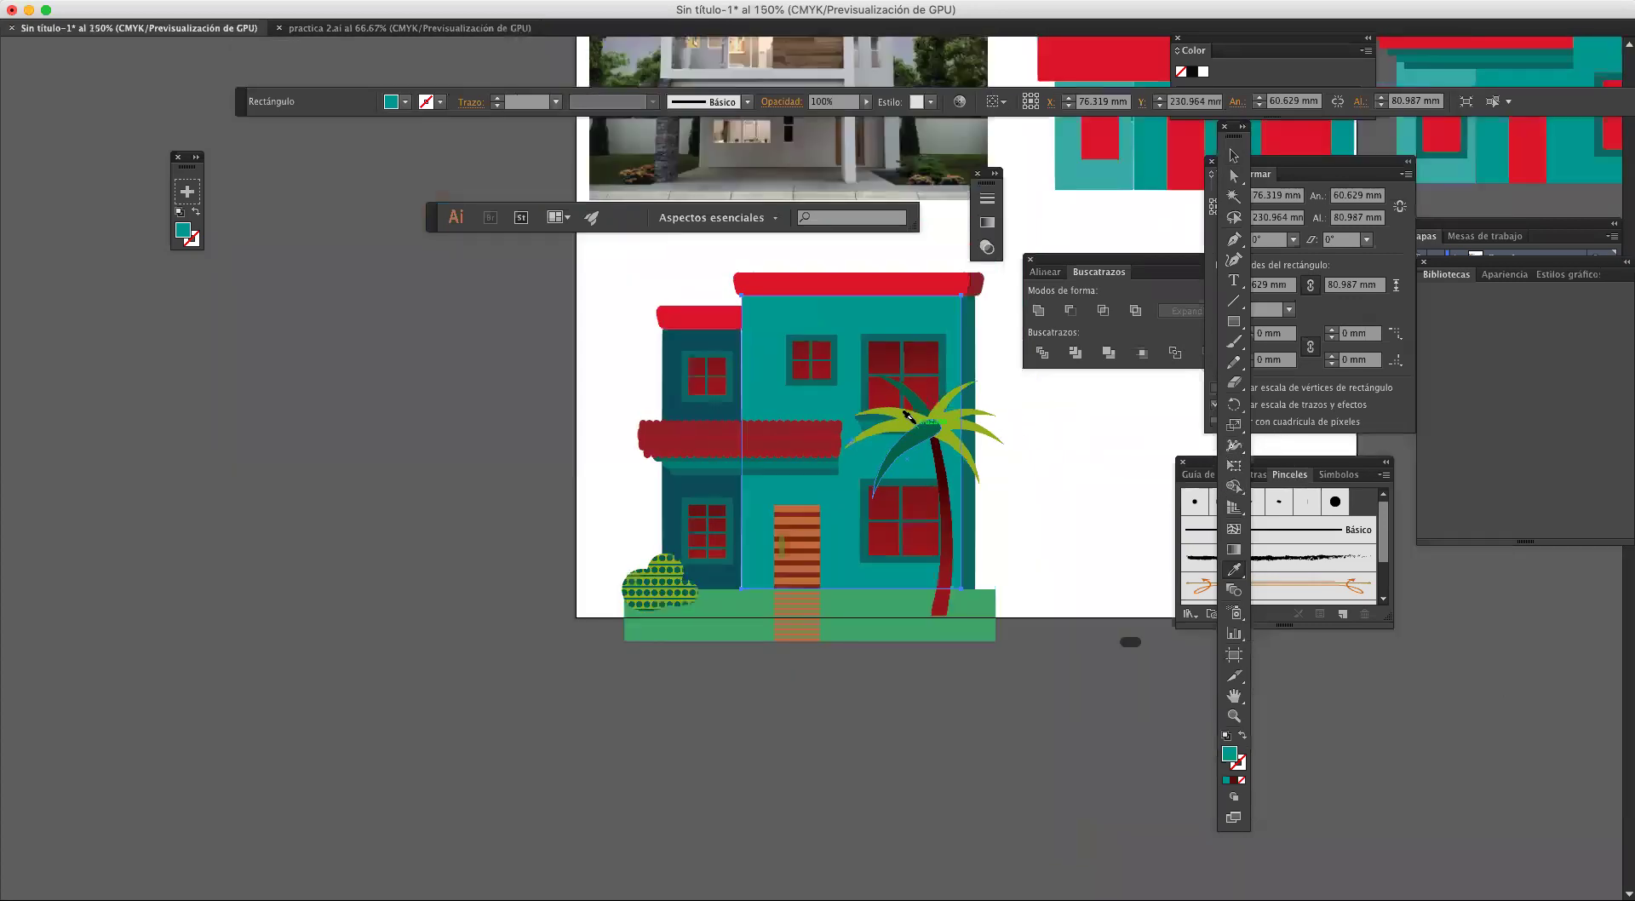
{"action": "scroll", "coordinate": [994, 437], "scroll_direction": "right", "scroll_amount": 5}
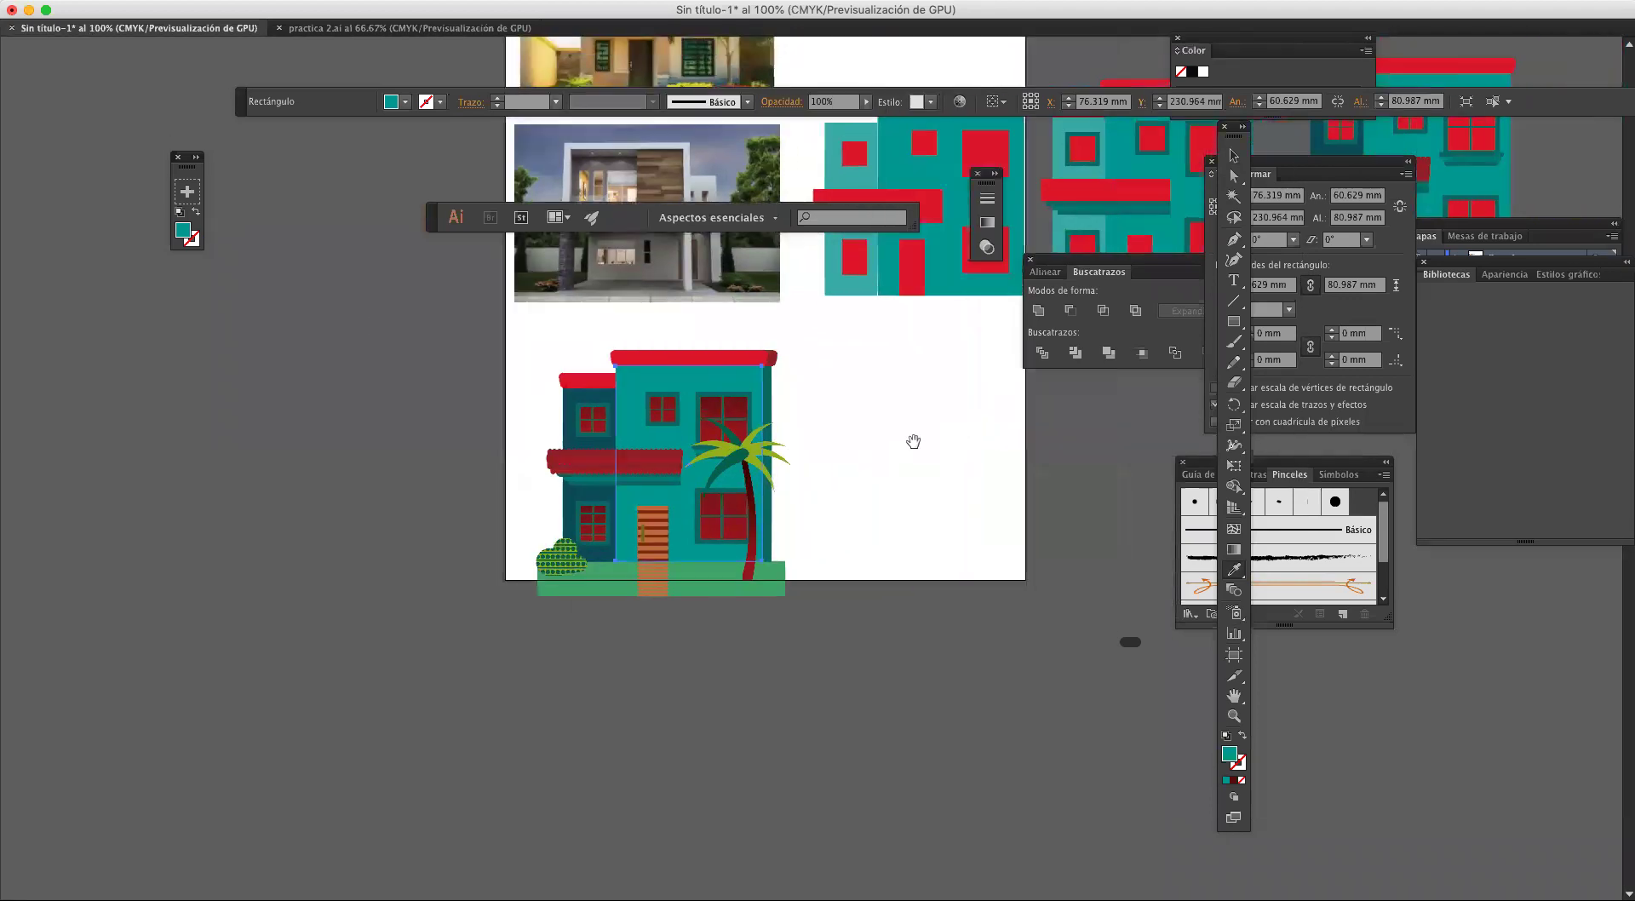
{"action": "left_click", "coordinate": [1234, 155]}
{"action": "left_click_drag", "start_coordinate": [870, 636], "coordinate": [506, 339]}
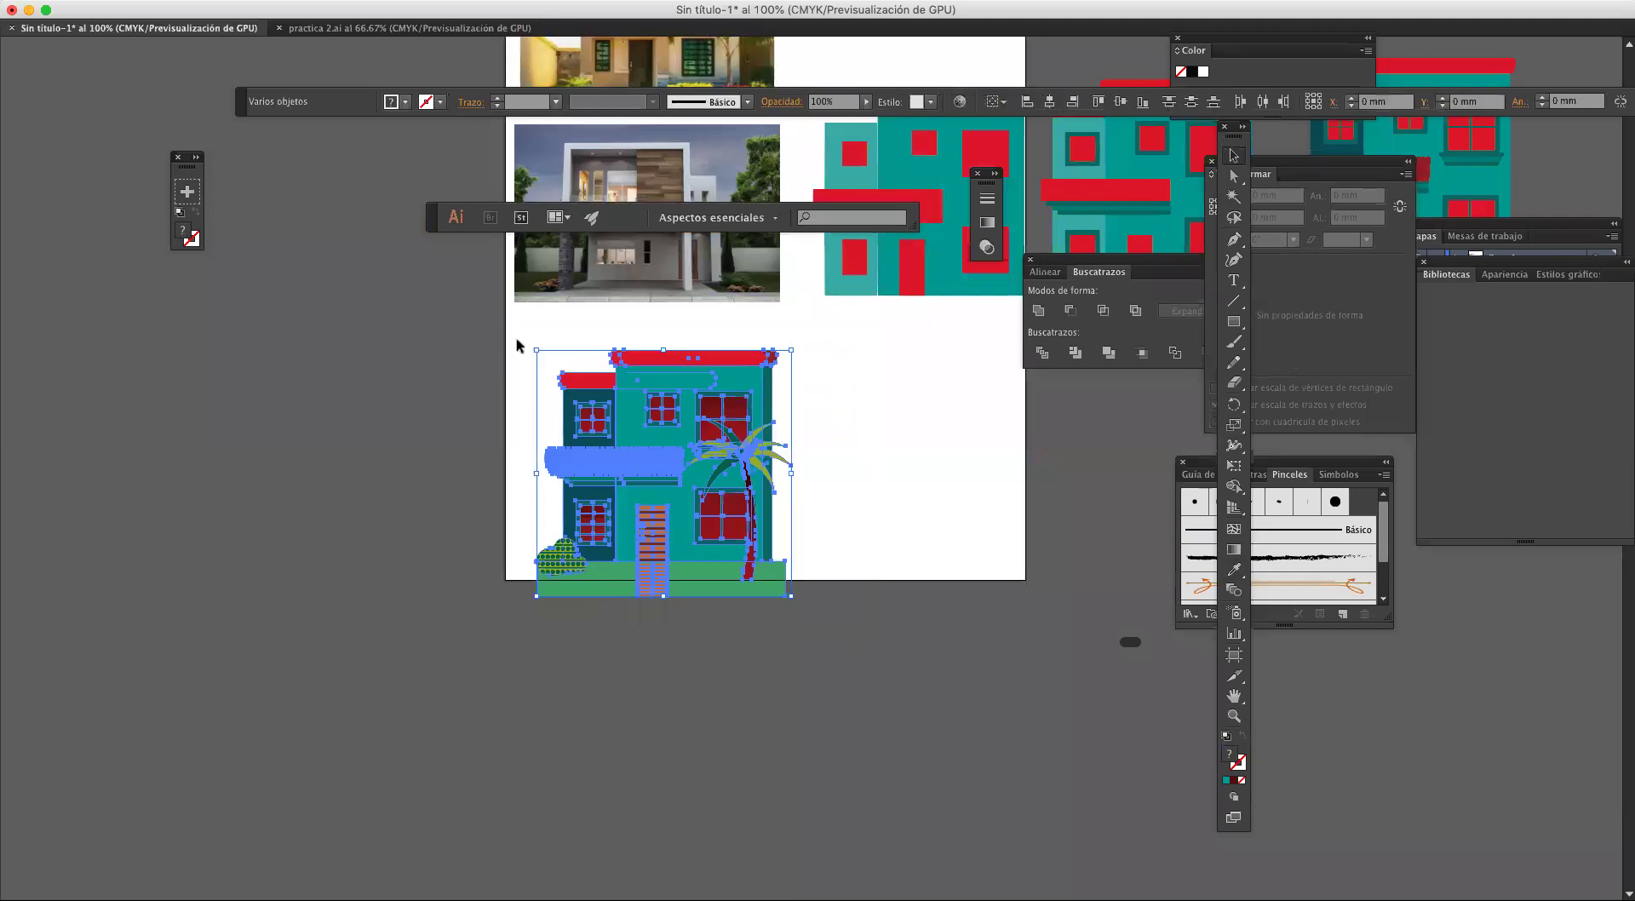
{"action": "left_click_drag", "start_coordinate": [906, 383], "coordinate": [704, 540]}
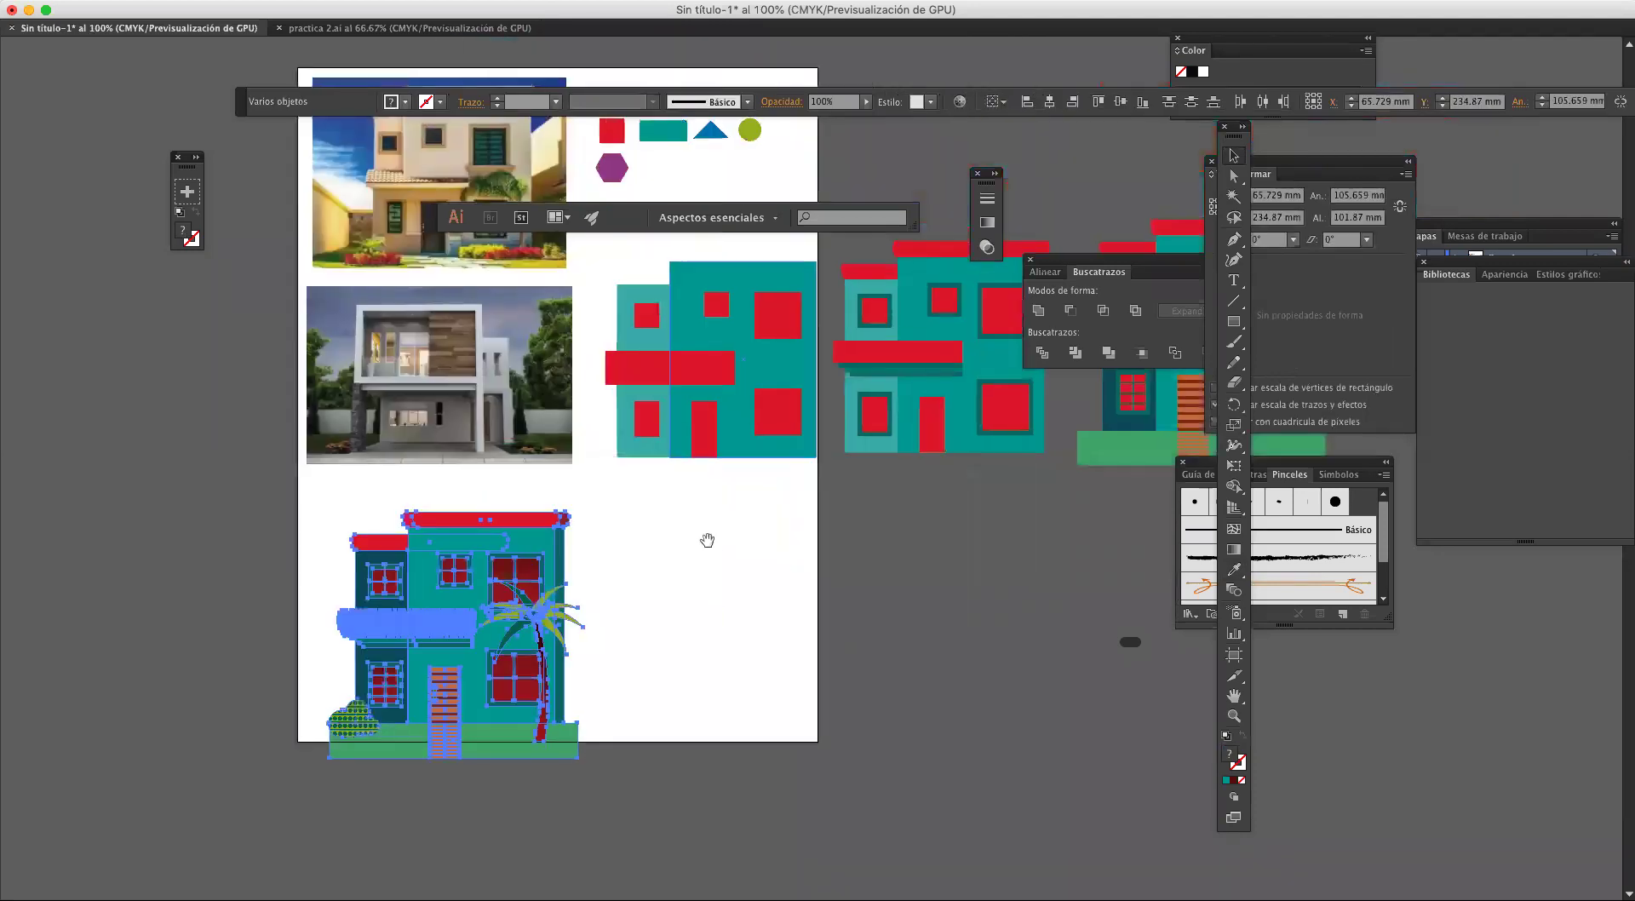
{"action": "scroll", "coordinate": [714, 545], "scroll_direction": "down", "scroll_amount": 2}
{"action": "left_click_drag", "start_coordinate": [595, 577], "coordinate": [1108, 431]}
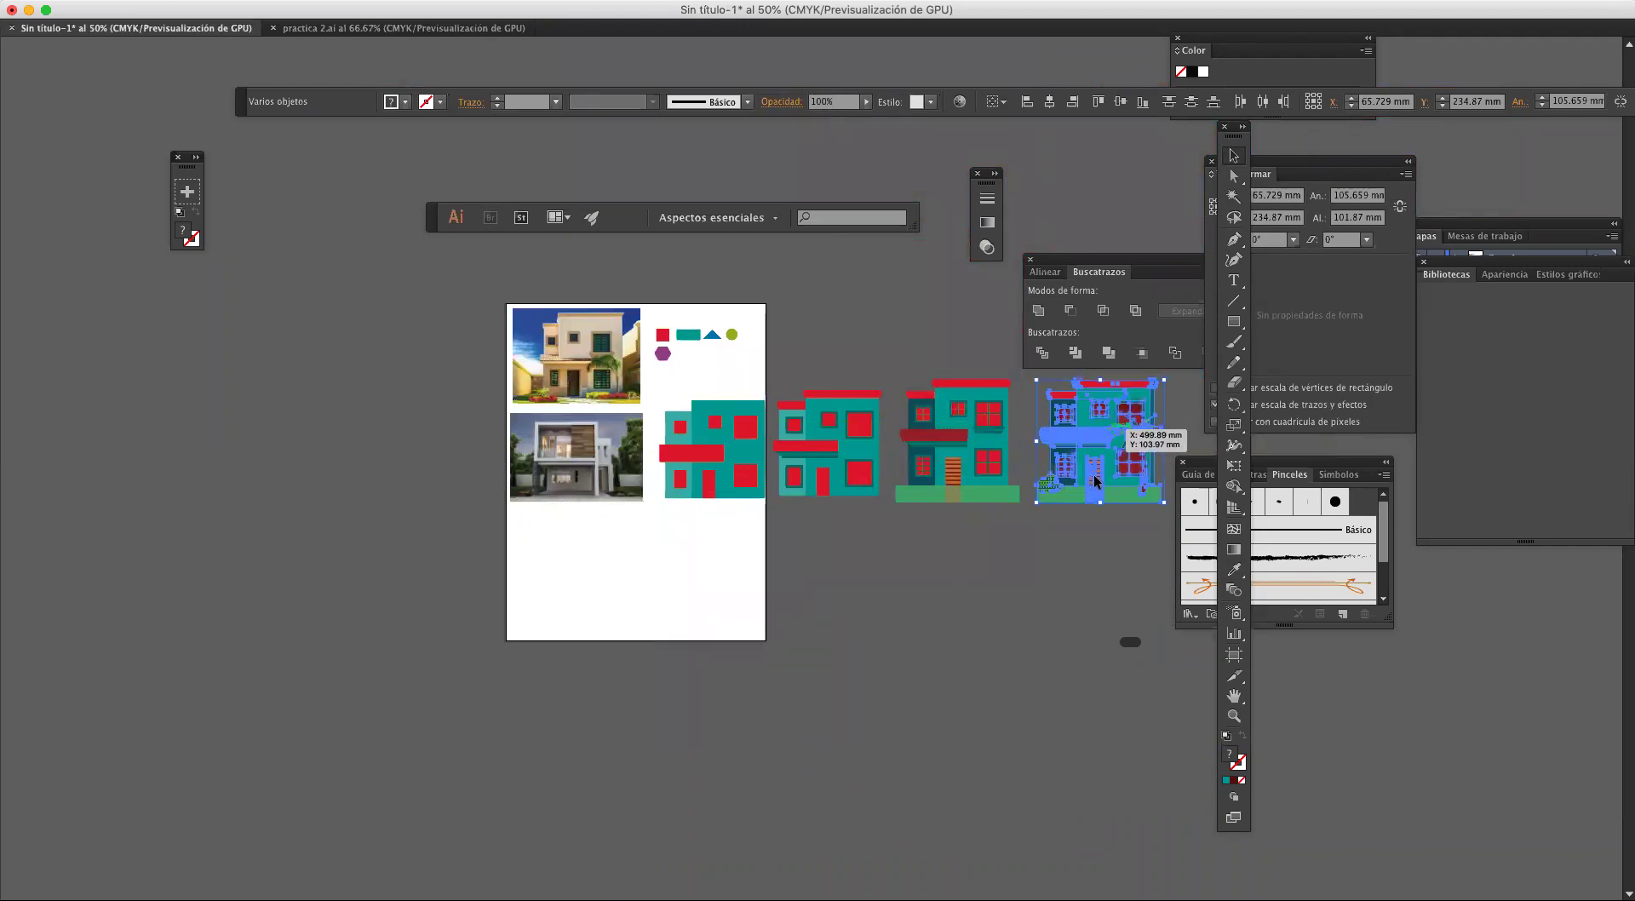
{"action": "left_click", "coordinate": [1050, 548]}
{"action": "left_click_drag", "start_coordinate": [957, 548], "coordinate": [894, 492]}
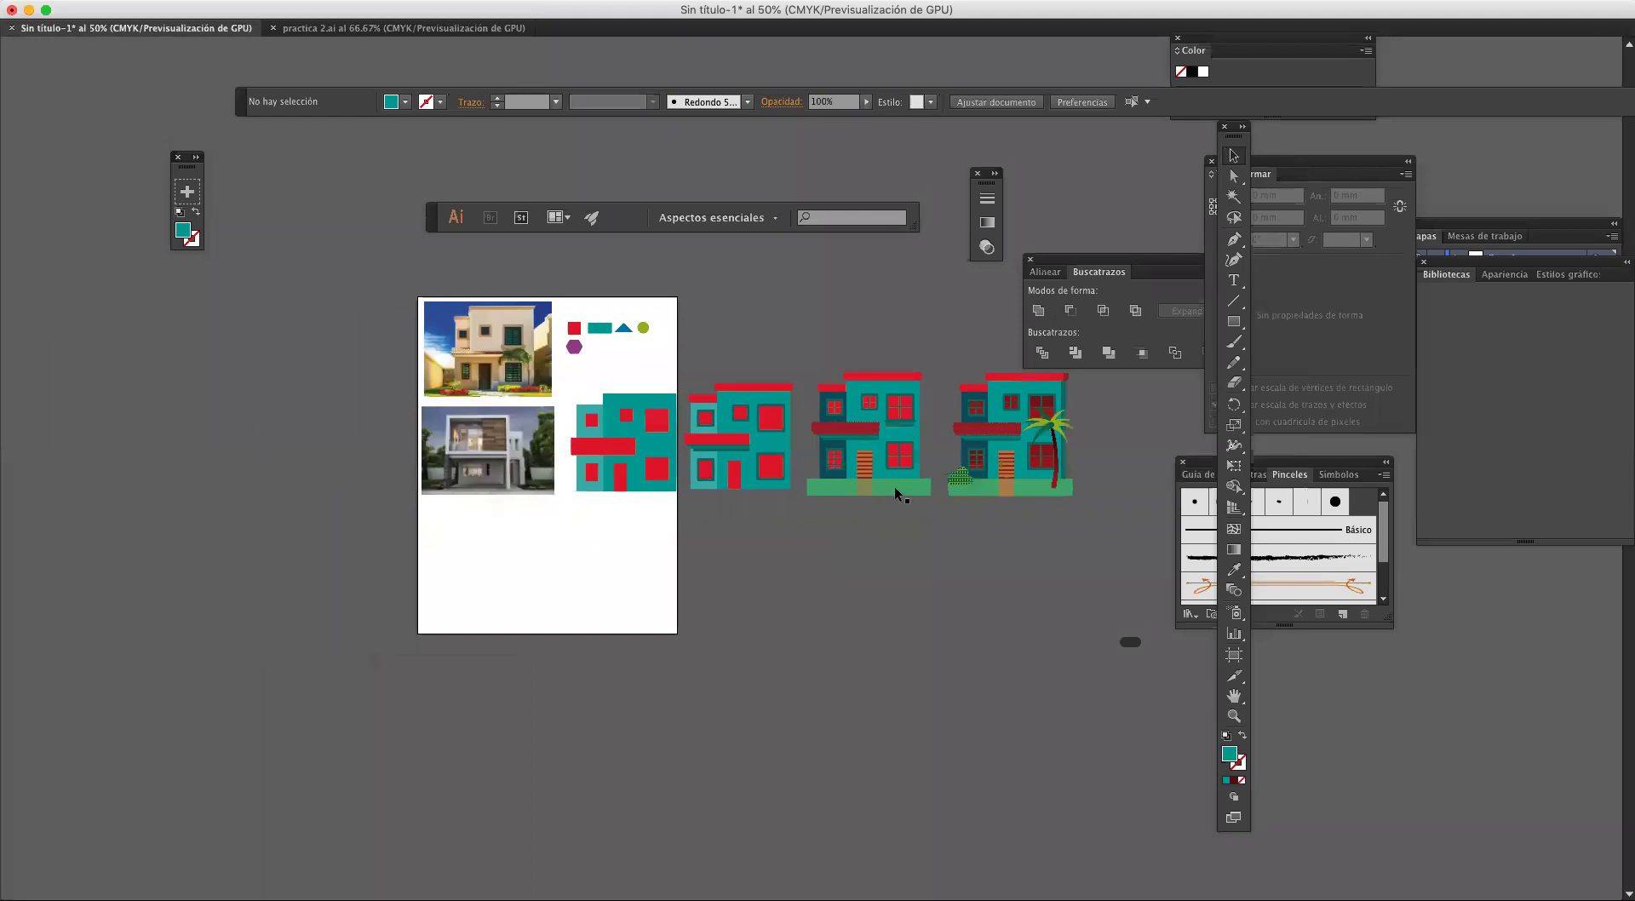
{"action": "key", "text": "super+1"}
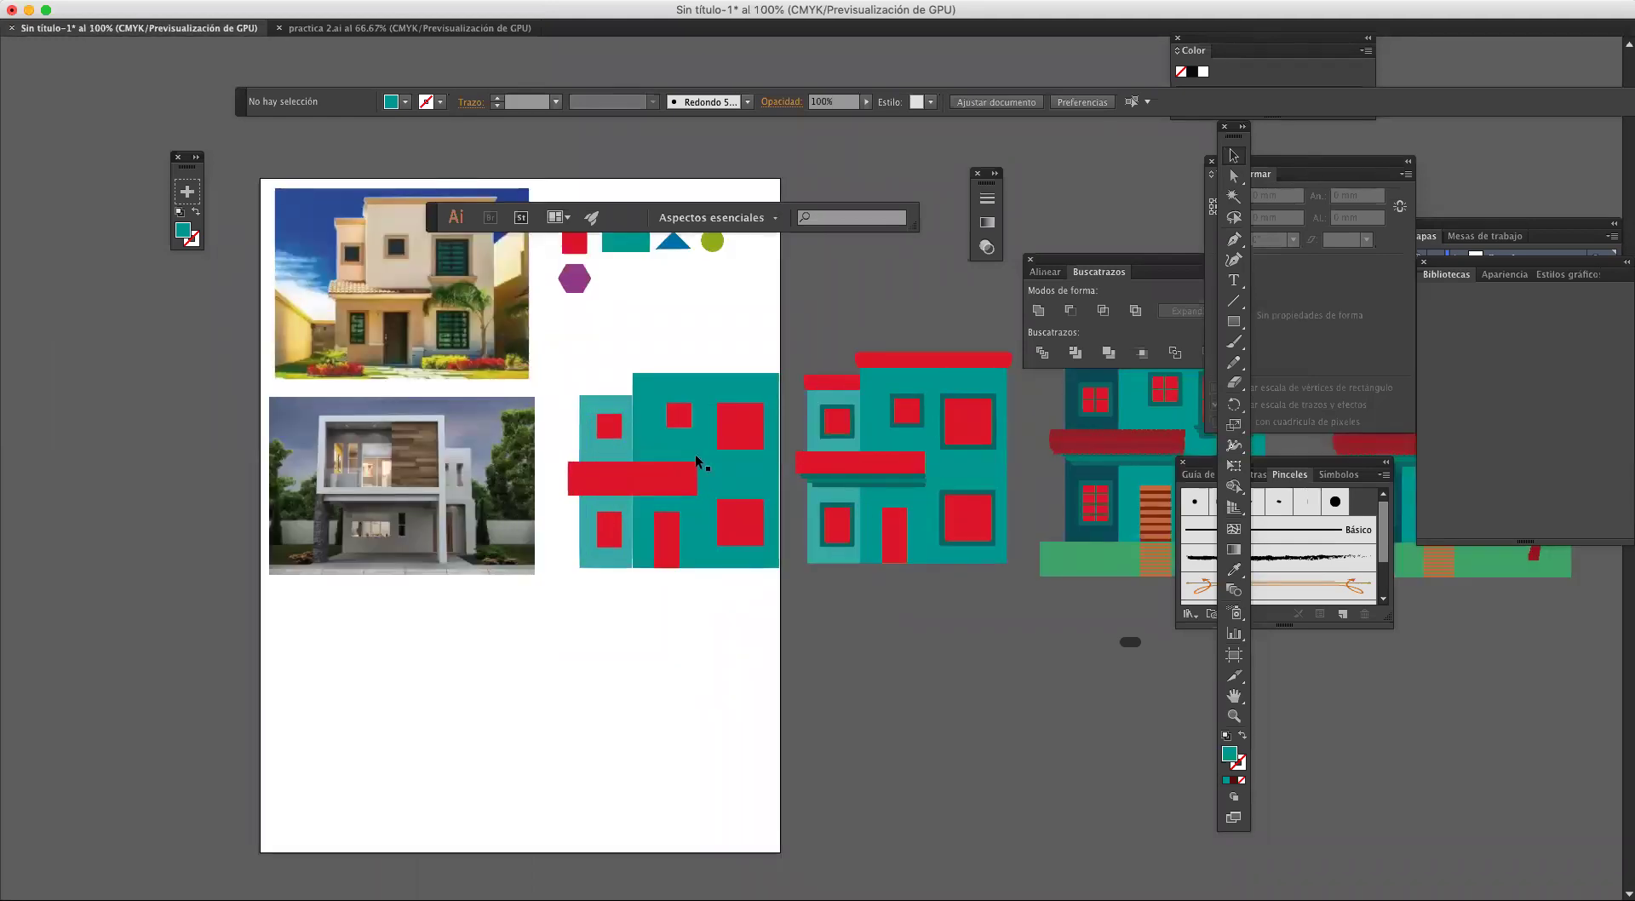
Step: Bring the finished house with its palm, bush and ground onto the artboard beneath the second reference photo
{"action": "scroll", "coordinate": [681, 426], "scroll_direction": "left", "scroll_amount": 5}
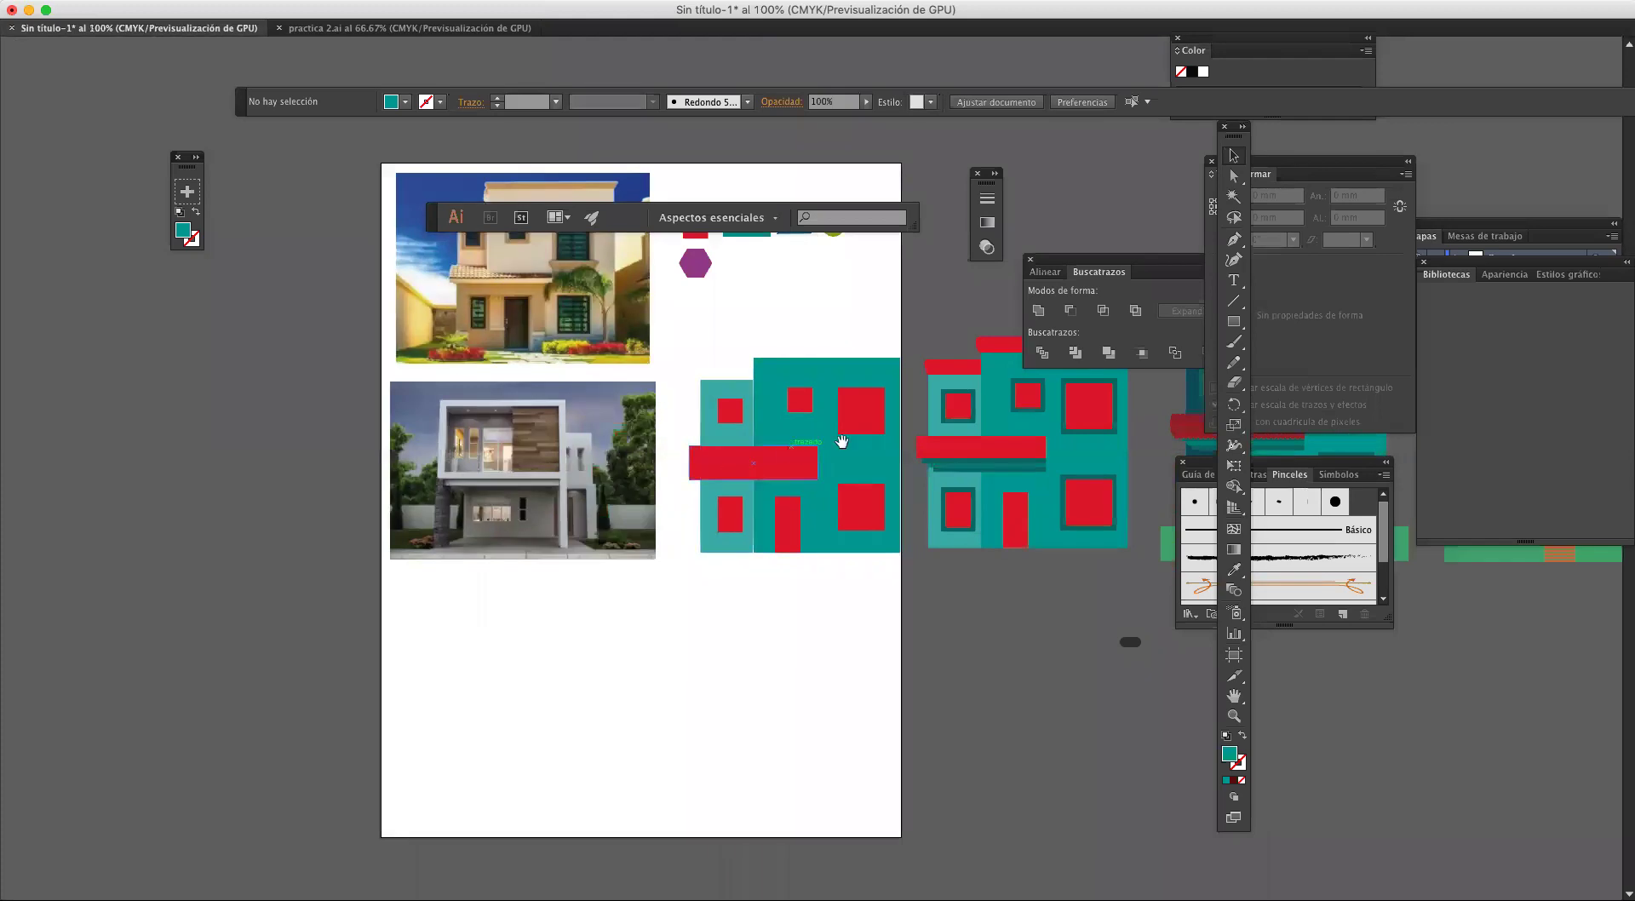
{"action": "left_click_drag", "start_coordinate": [847, 438], "coordinate": [659, 443]}
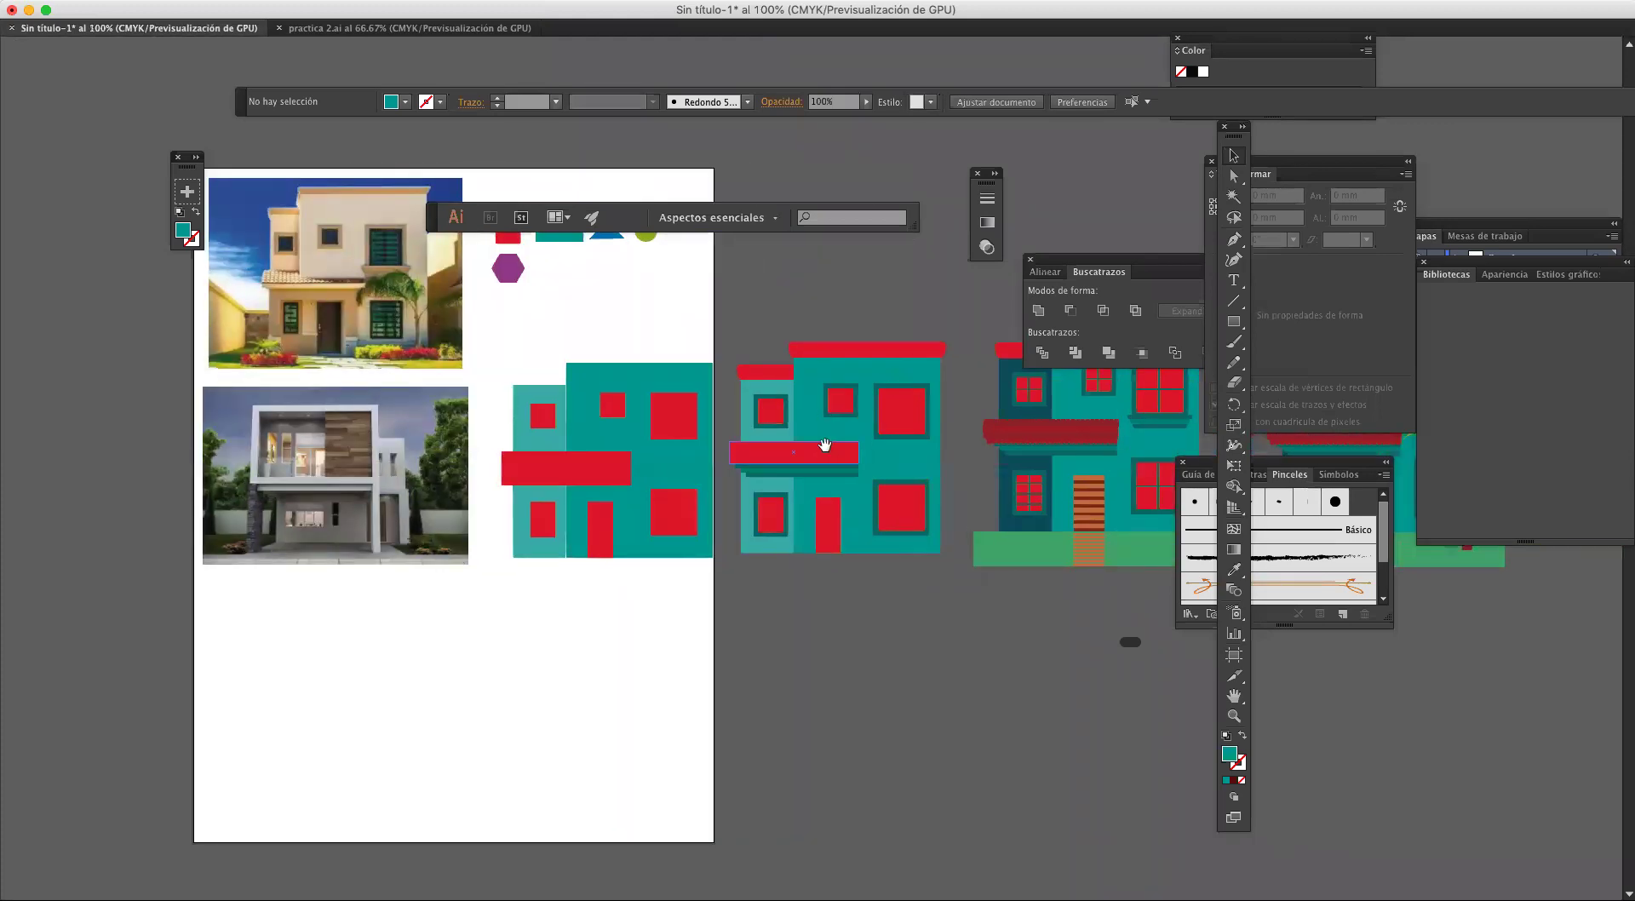
{"action": "left_click_drag", "start_coordinate": [825, 444], "coordinate": [766, 427]}
{"action": "left_click_drag", "start_coordinate": [920, 422], "coordinate": [661, 424]}
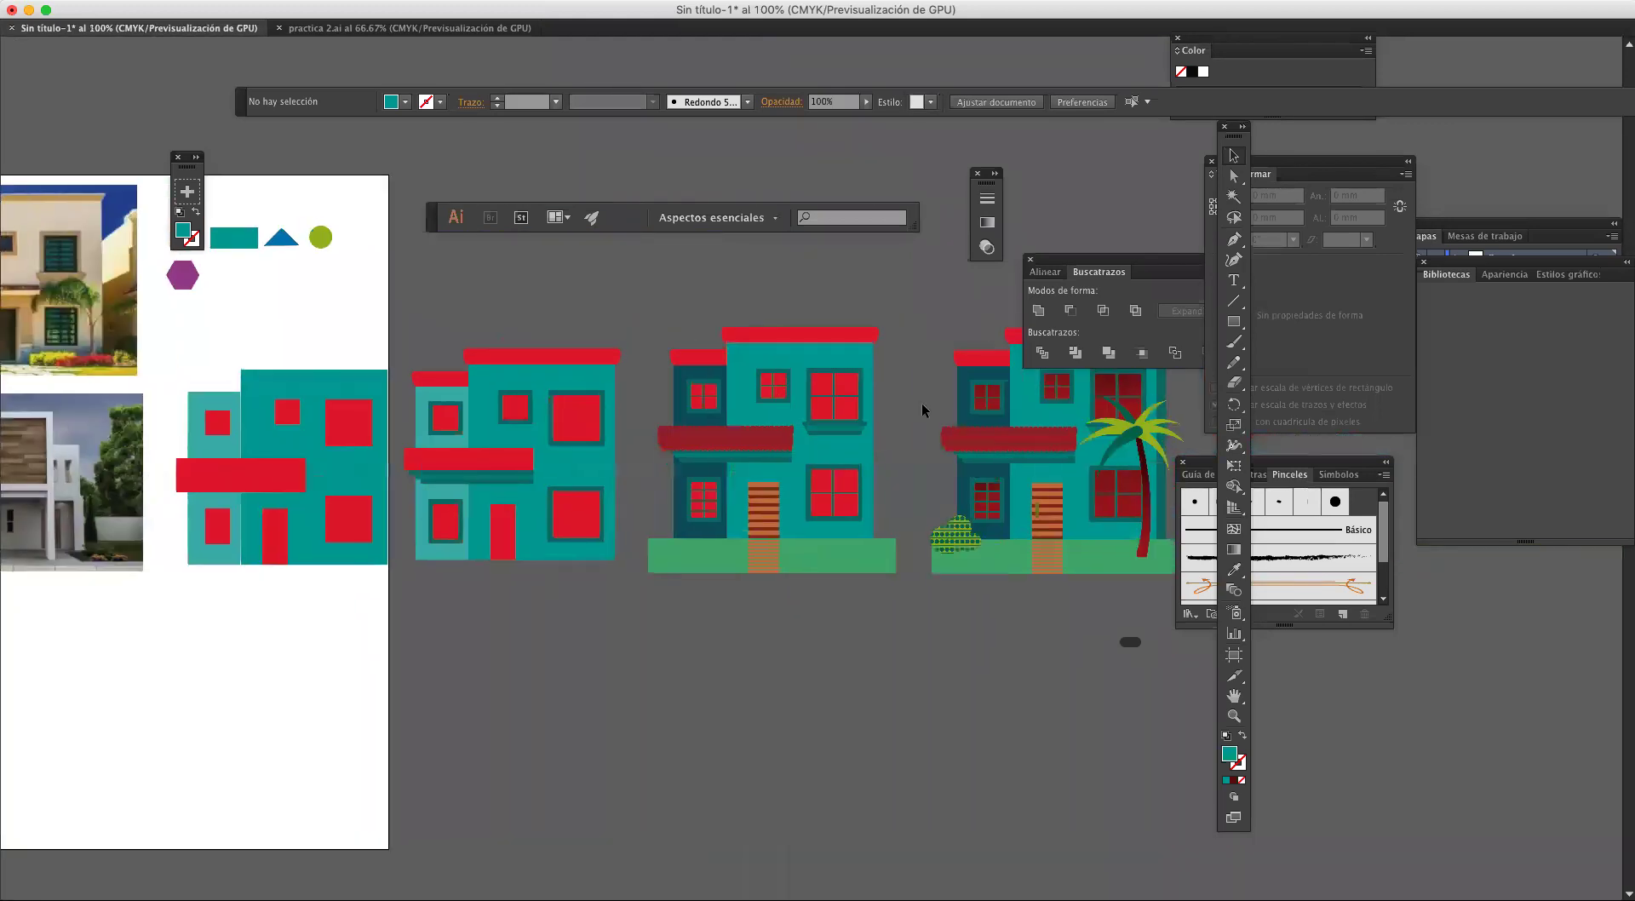
{"action": "scroll", "coordinate": [1090, 594], "scroll_direction": "right", "scroll_amount": 5}
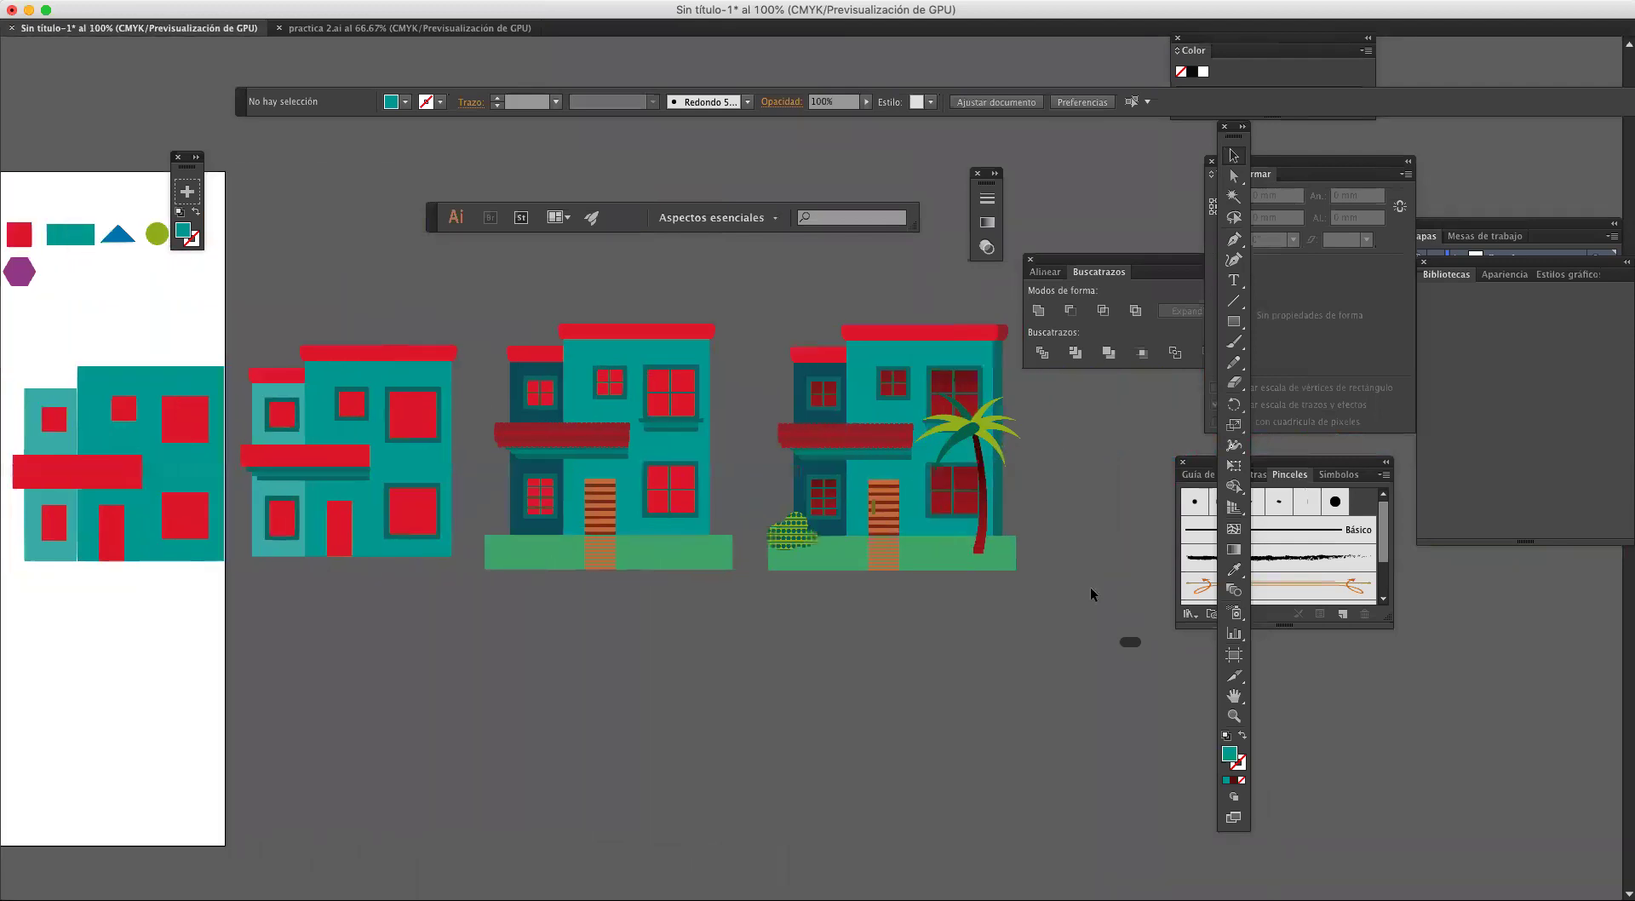
{"action": "left_click_drag", "start_coordinate": [780, 297], "coordinate": [780, 297]}
{"action": "left_click_drag", "start_coordinate": [947, 354], "coordinate": [571, 482]}
{"action": "scroll", "coordinate": [648, 486], "scroll_direction": "left", "scroll_amount": 8}
{"action": "left_click_drag", "start_coordinate": [729, 489], "coordinate": [615, 519]}
{"action": "left_click", "coordinate": [839, 485]}
Step: Select the red glass rectangles of all five windows and paste duplicates of them in front
{"action": "scroll", "coordinate": [557, 473], "scroll_direction": "up", "scroll_amount": 6}
{"action": "left_click", "coordinate": [653, 497]}
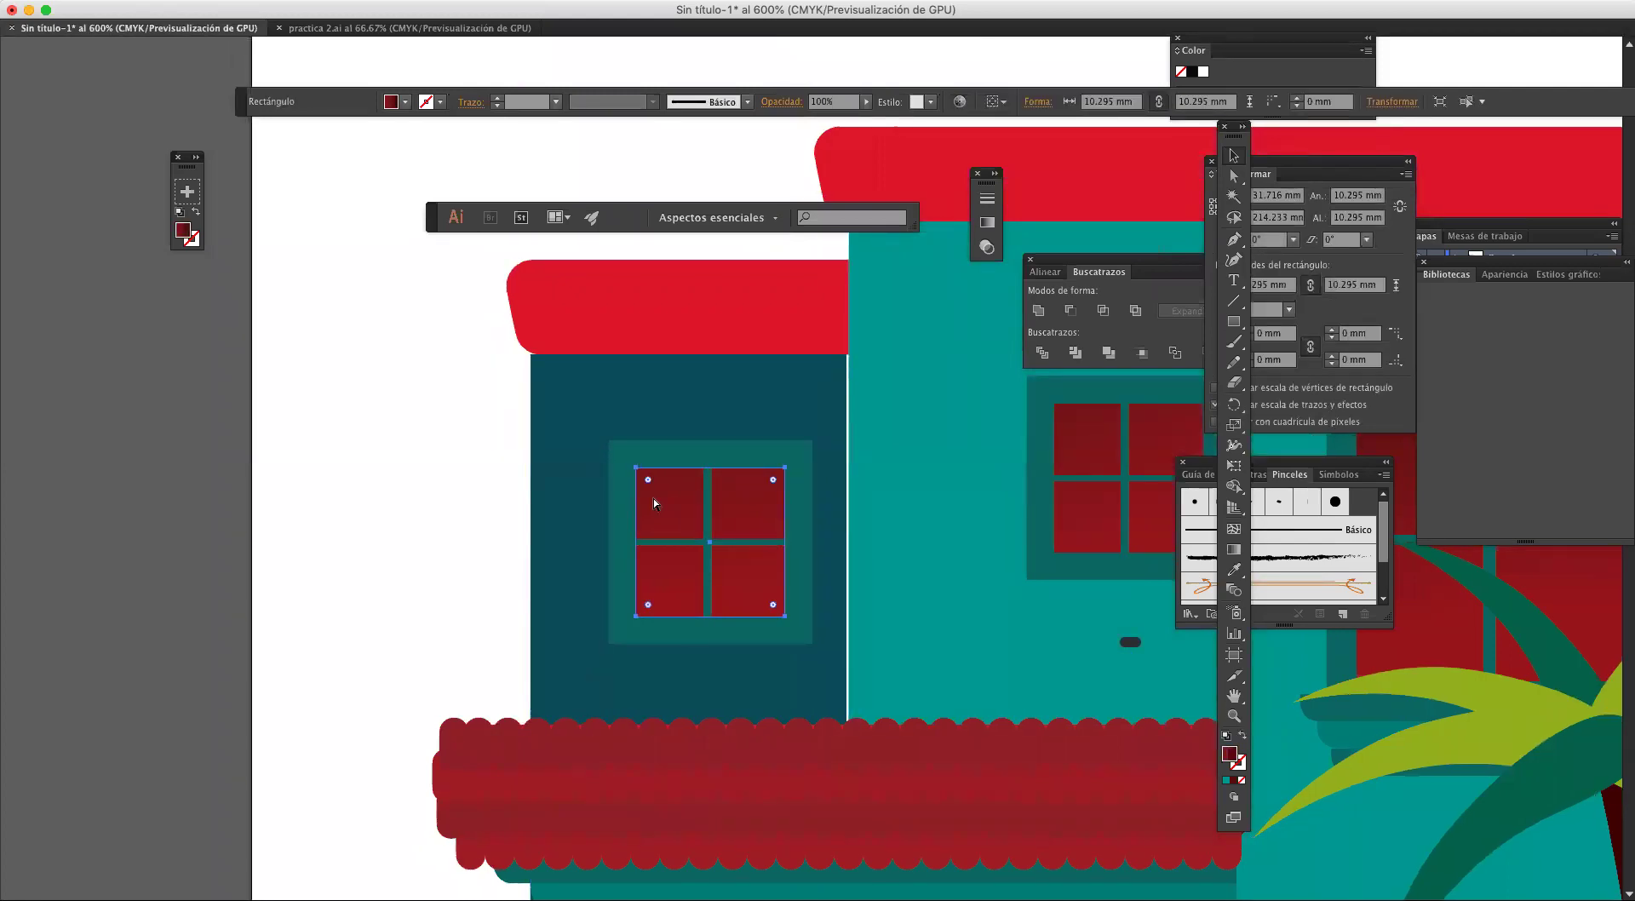
{"action": "right_click", "coordinate": [667, 505]}
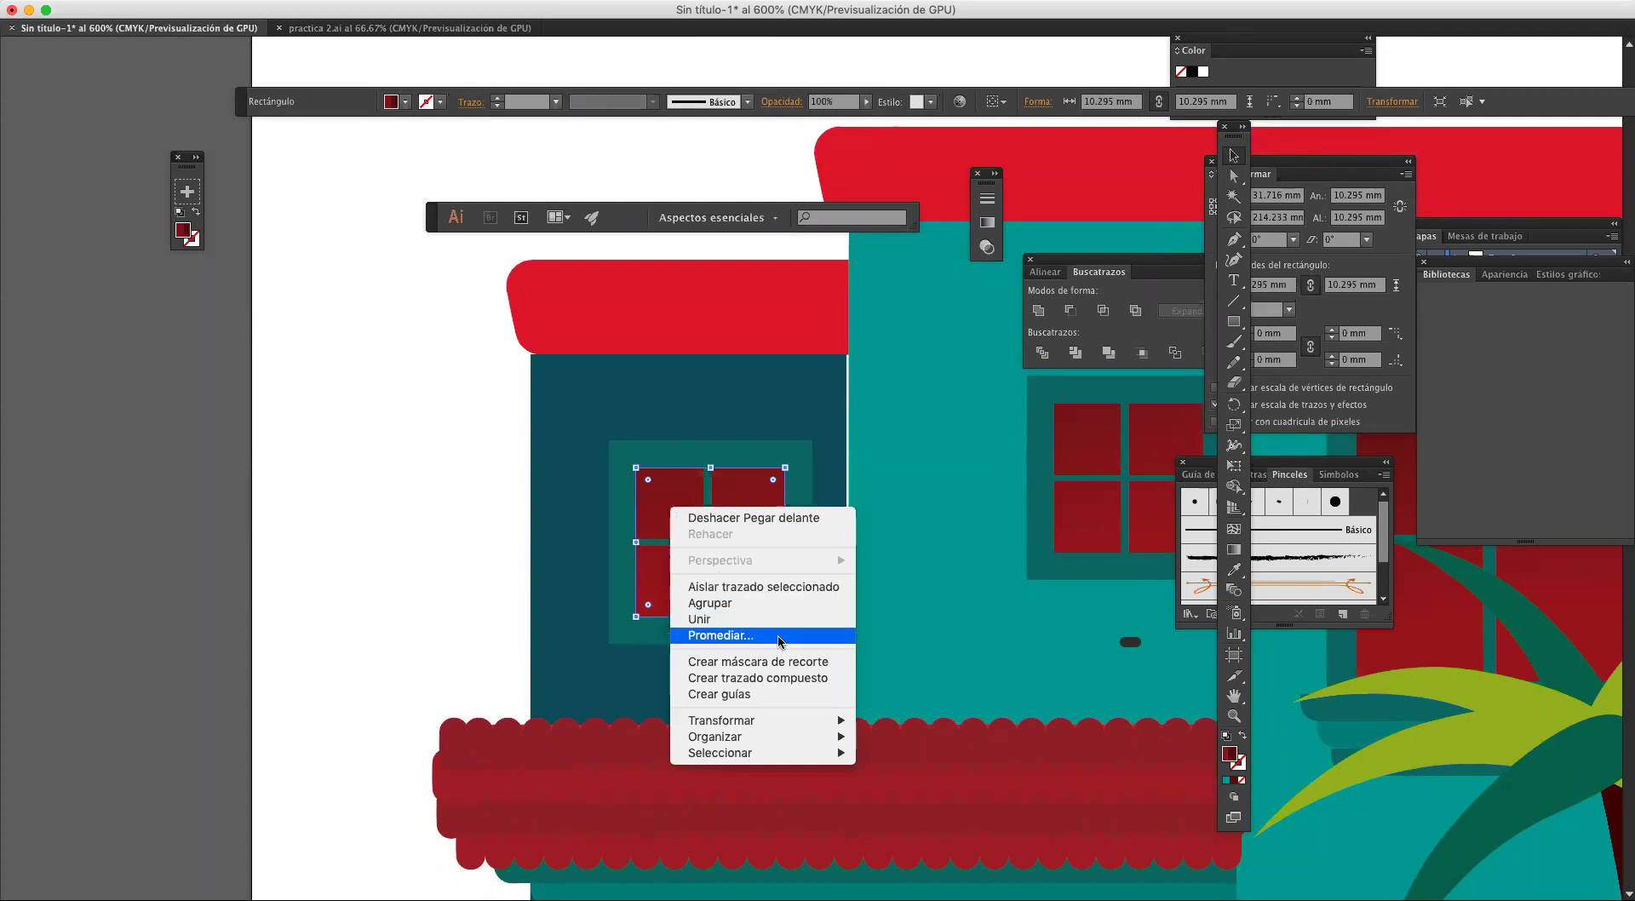
{"action": "left_click", "coordinate": [495, 503]}
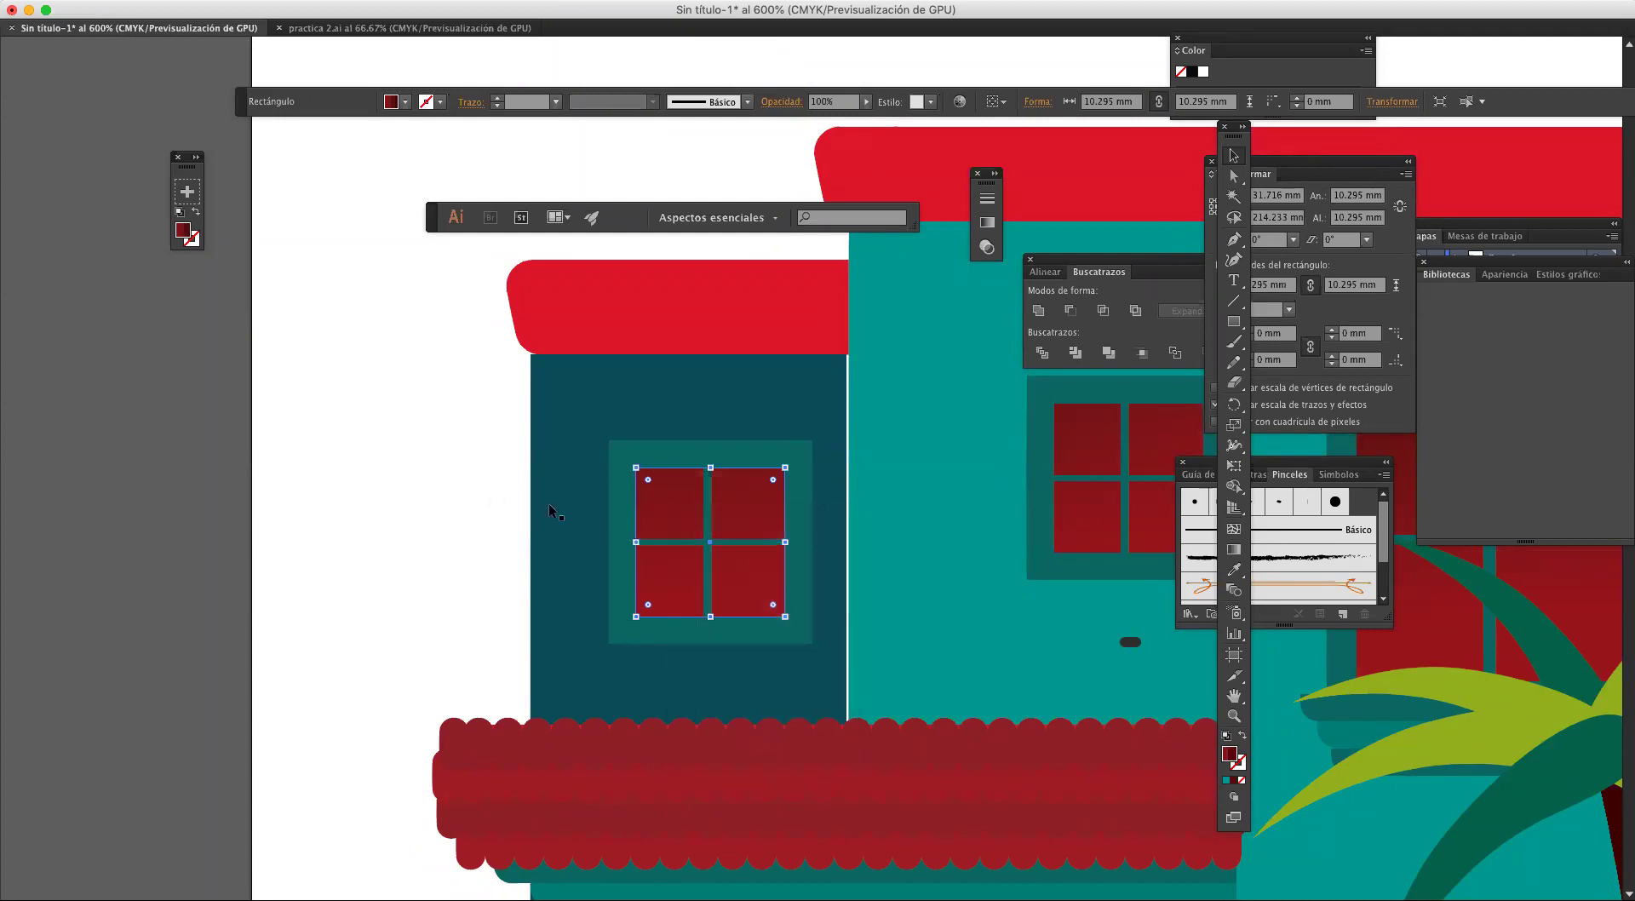
{"action": "scroll", "coordinate": [549, 504], "scroll_direction": "down", "scroll_amount": 3}
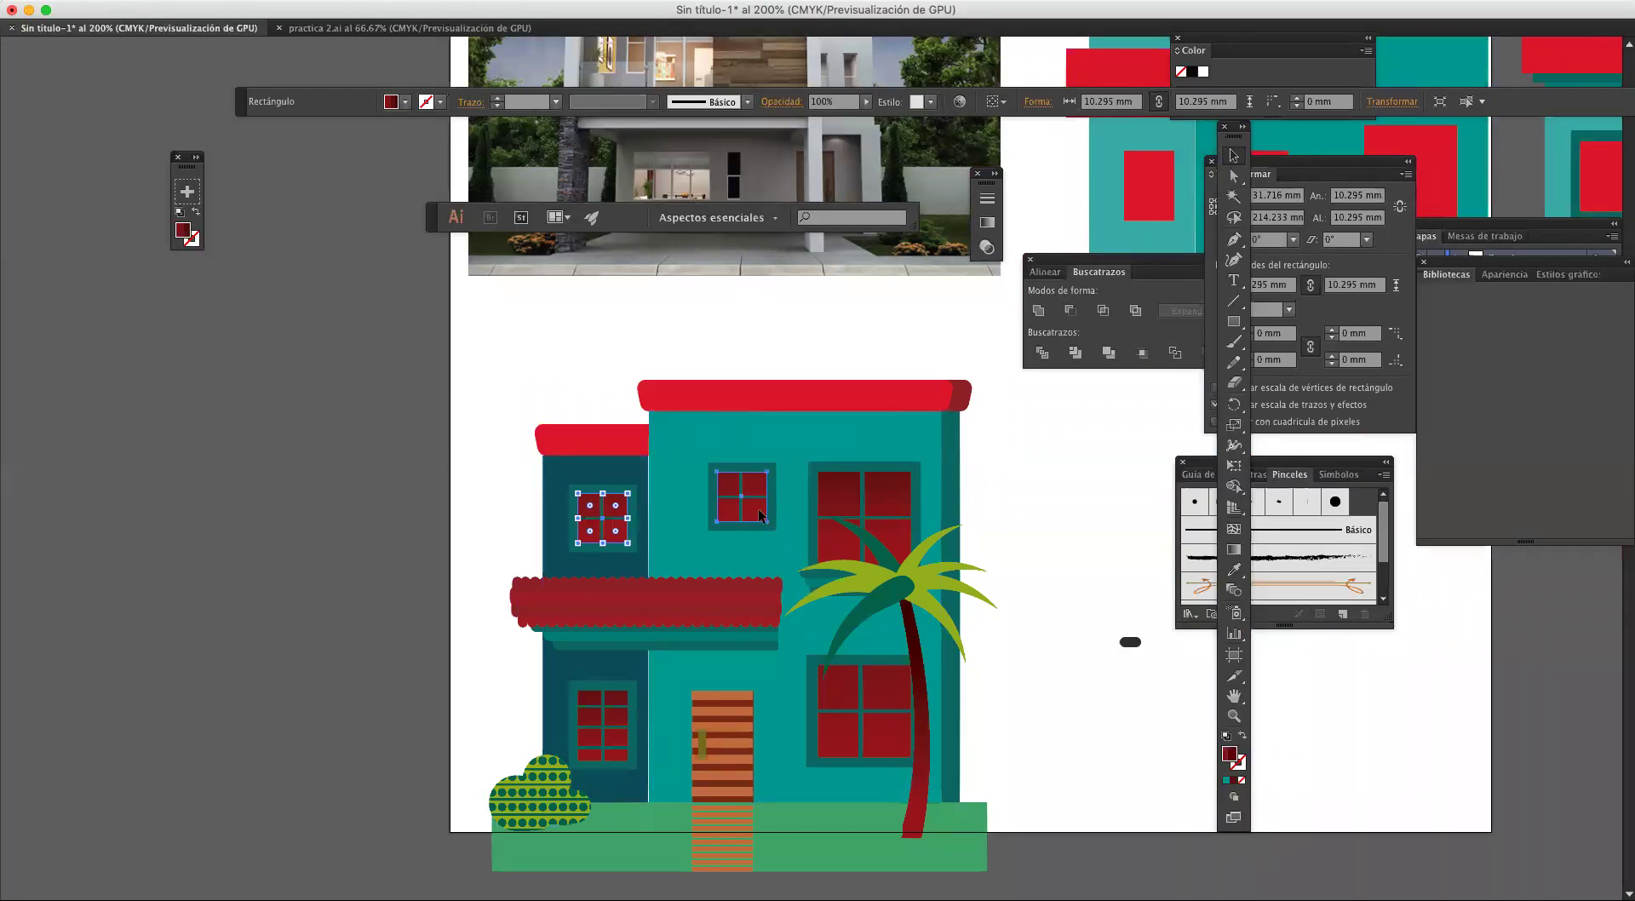
{"action": "left_click", "coordinate": [758, 509], "text": "shift"}
{"action": "left_click", "coordinate": [826, 493], "text": "shift"}
{"action": "left_click", "coordinate": [626, 696], "text": "shift"}
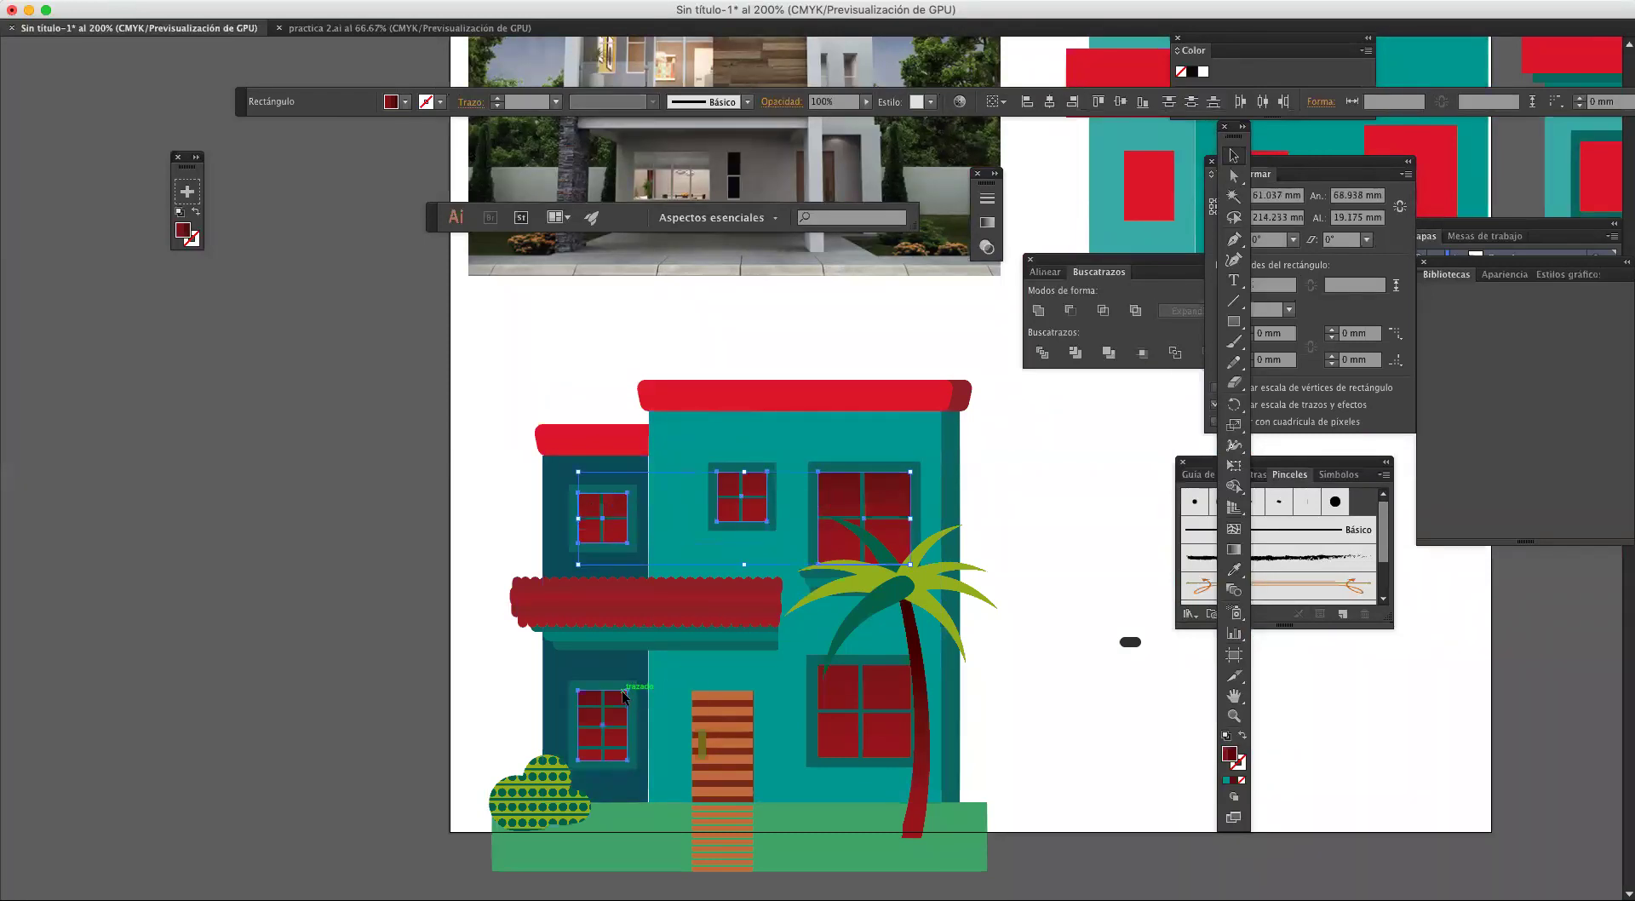
{"action": "left_click", "coordinate": [836, 697], "text": "shift"}
{"action": "key", "text": "a"}
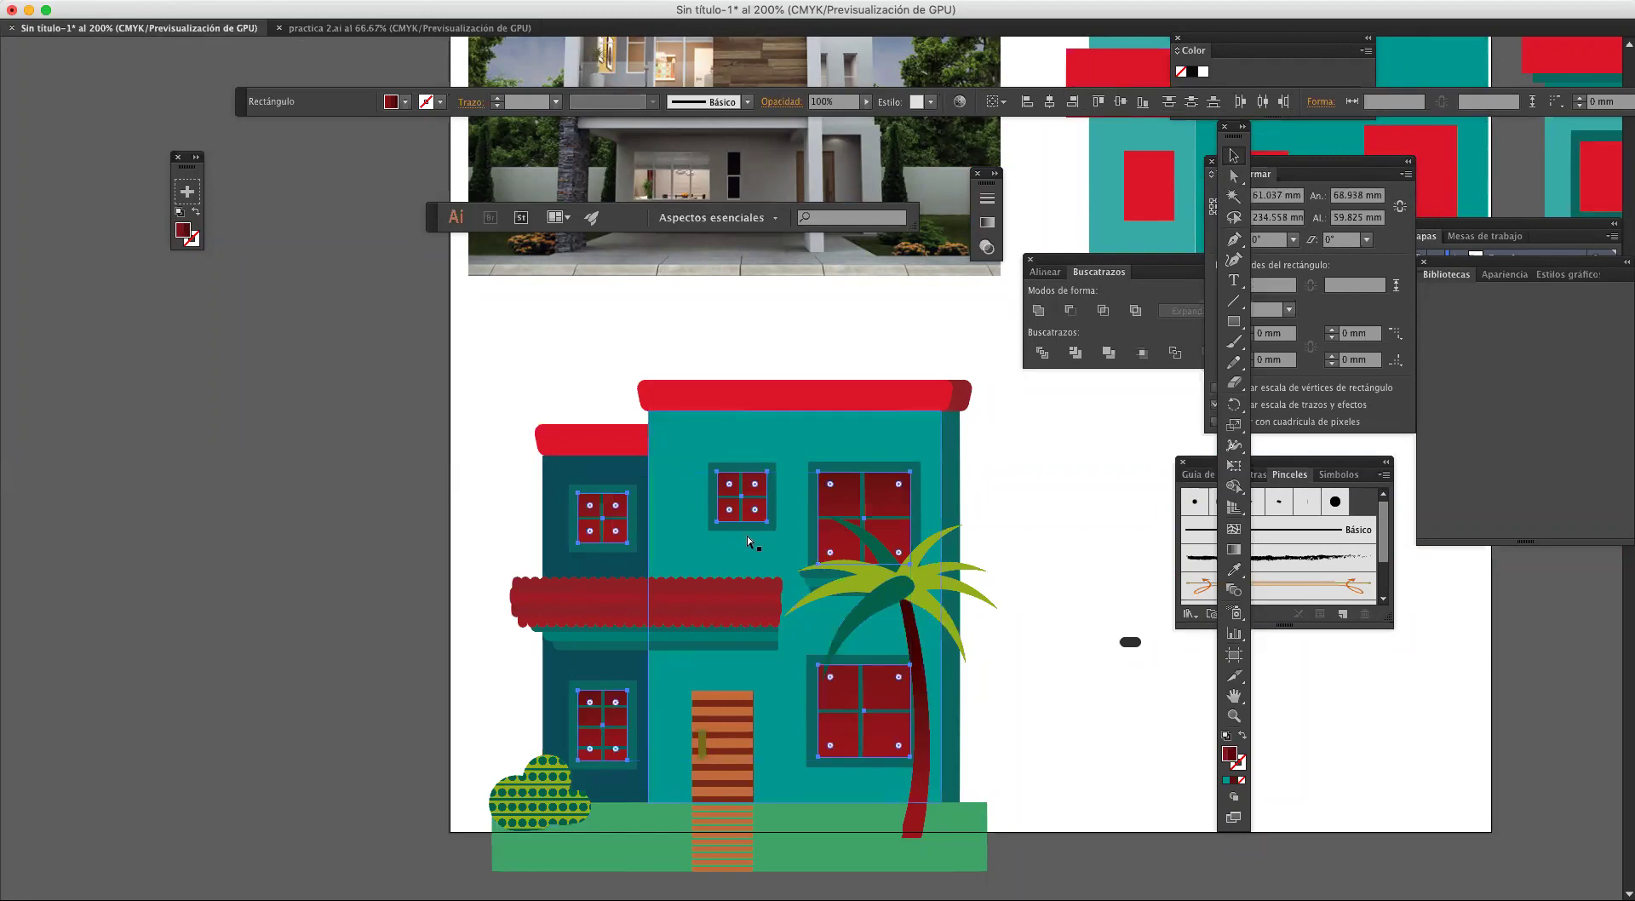
Step: Bring the duplicated glass rectangles to the front and move them off the artboard to the empty area beside it
{"action": "right_click", "coordinate": [761, 498]}
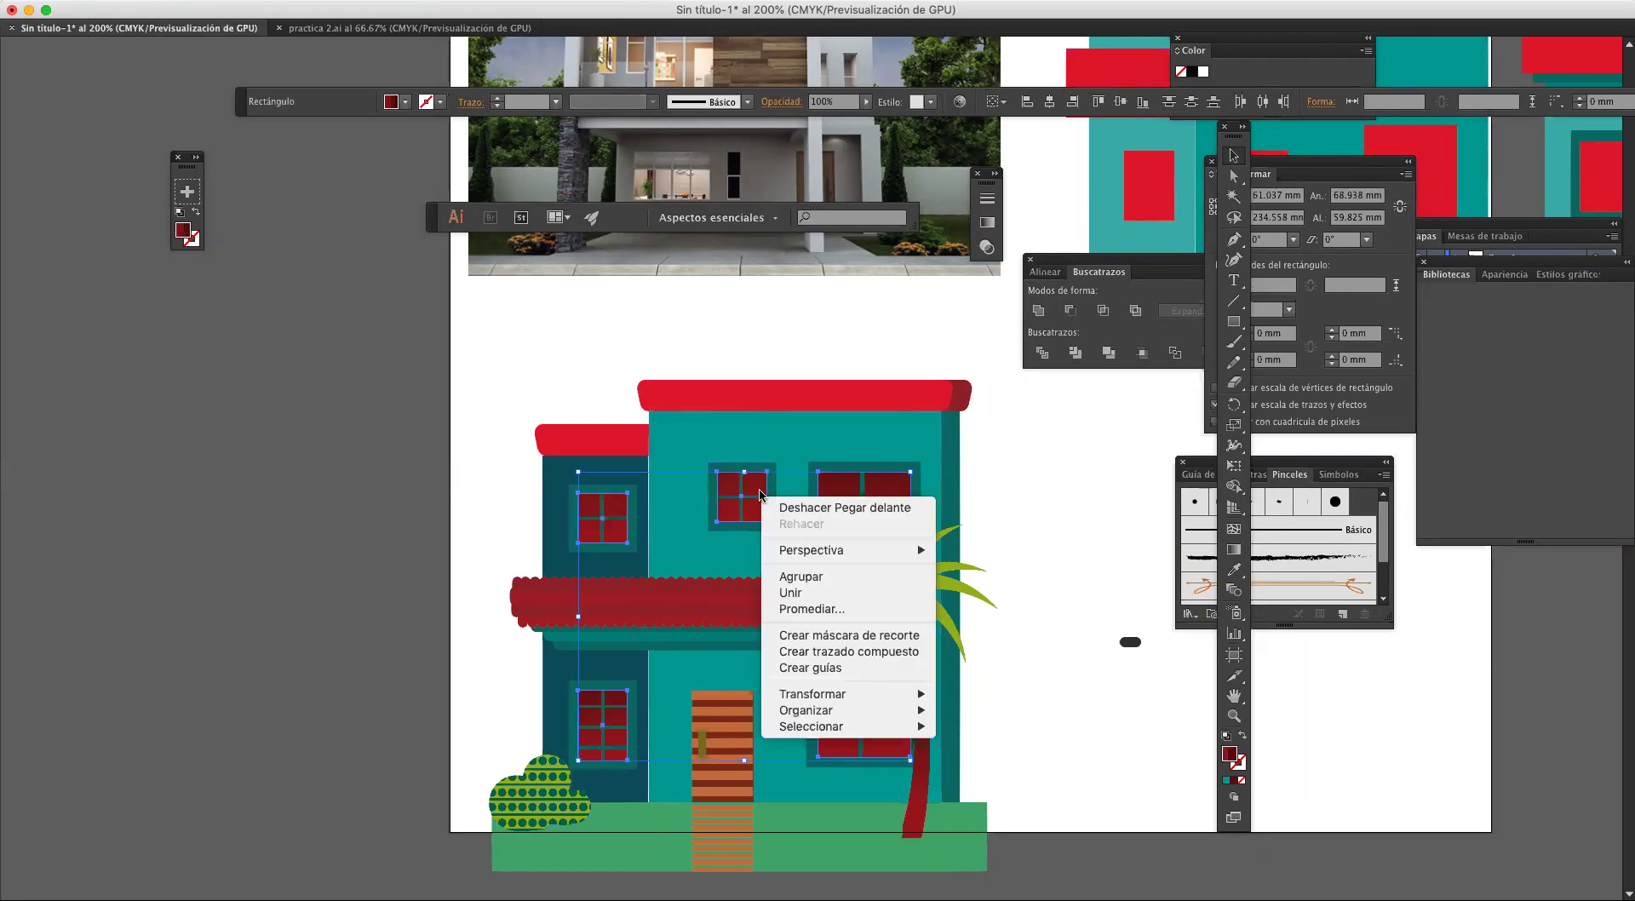
{"action": "mouse_move", "coordinate": [844, 711]}
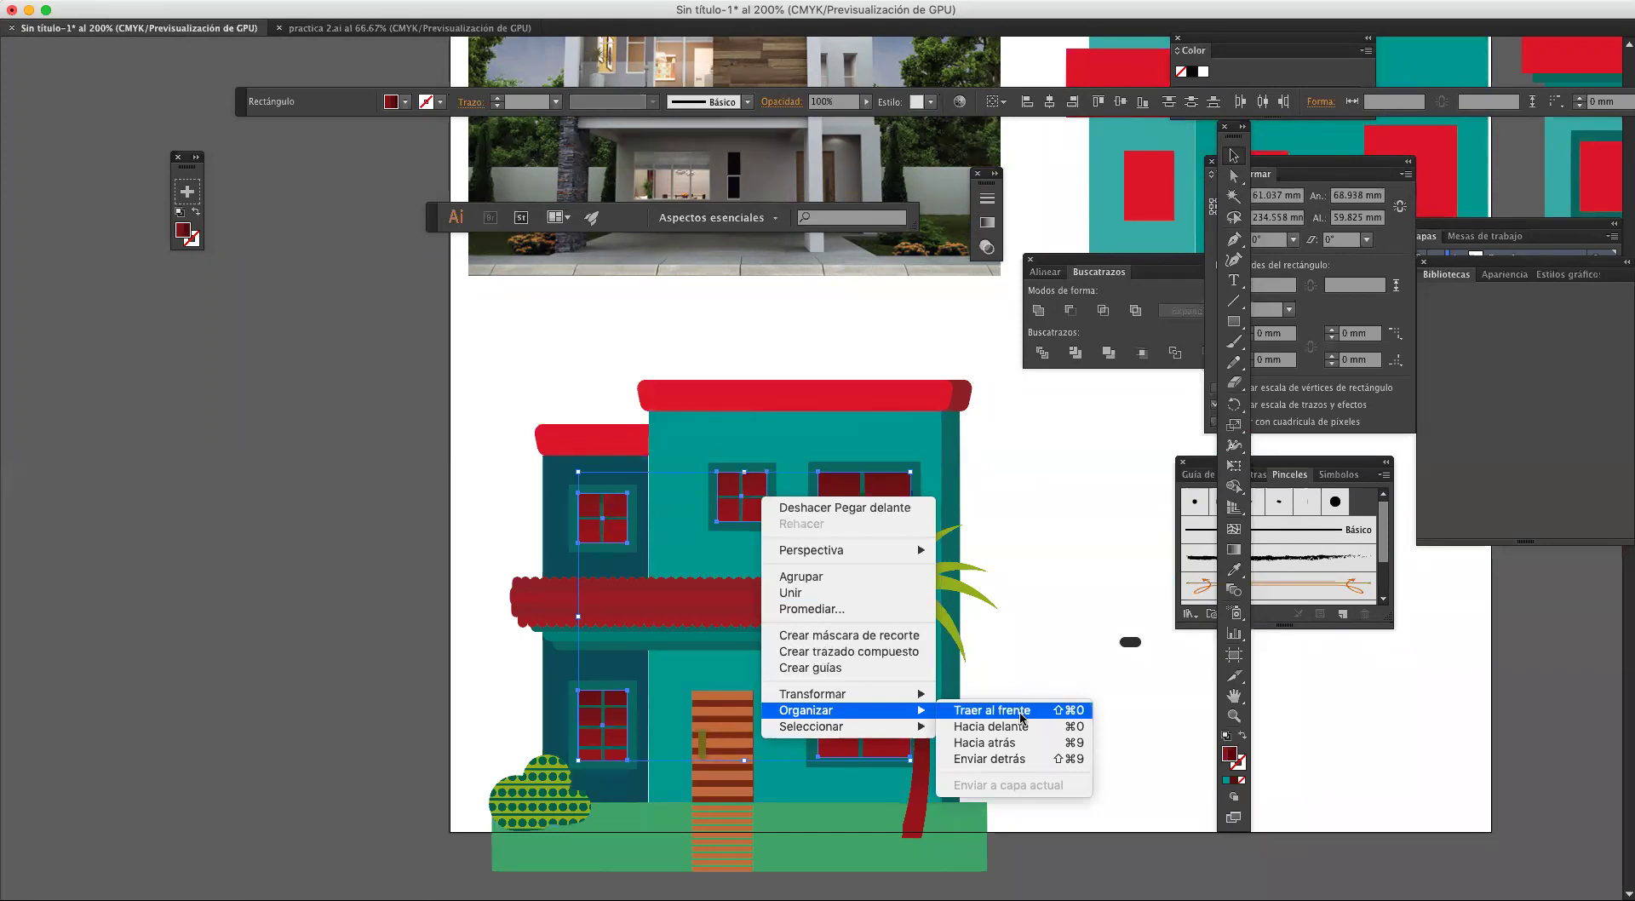
{"action": "left_click", "coordinate": [1014, 711]}
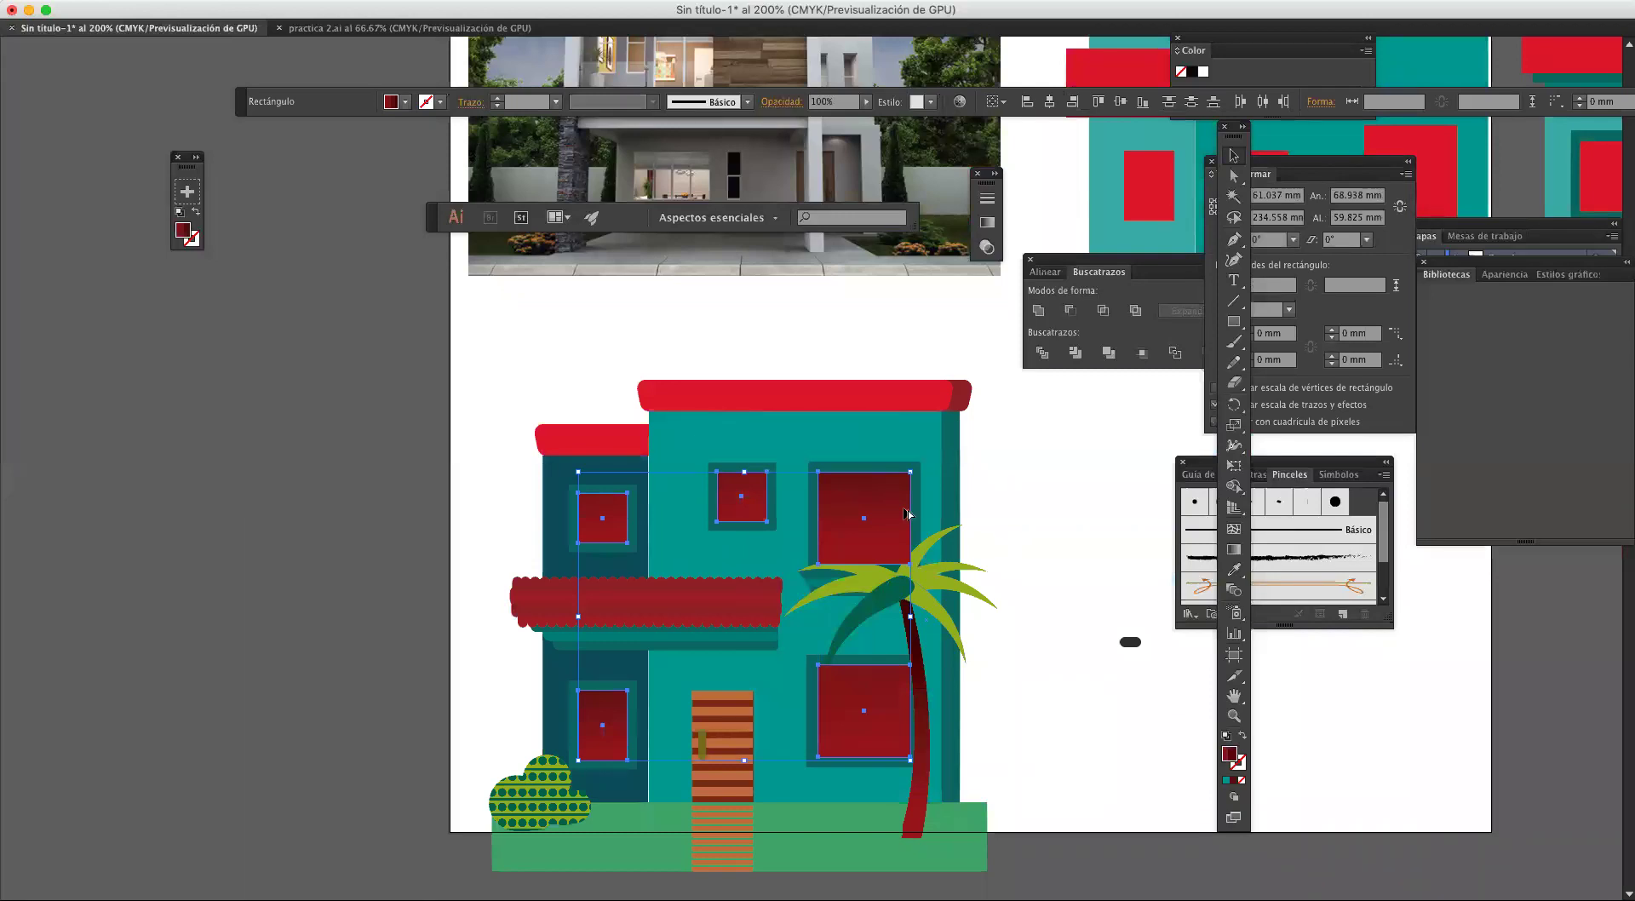
{"action": "scroll", "coordinate": [984, 492], "scroll_direction": "down", "scroll_amount": 3}
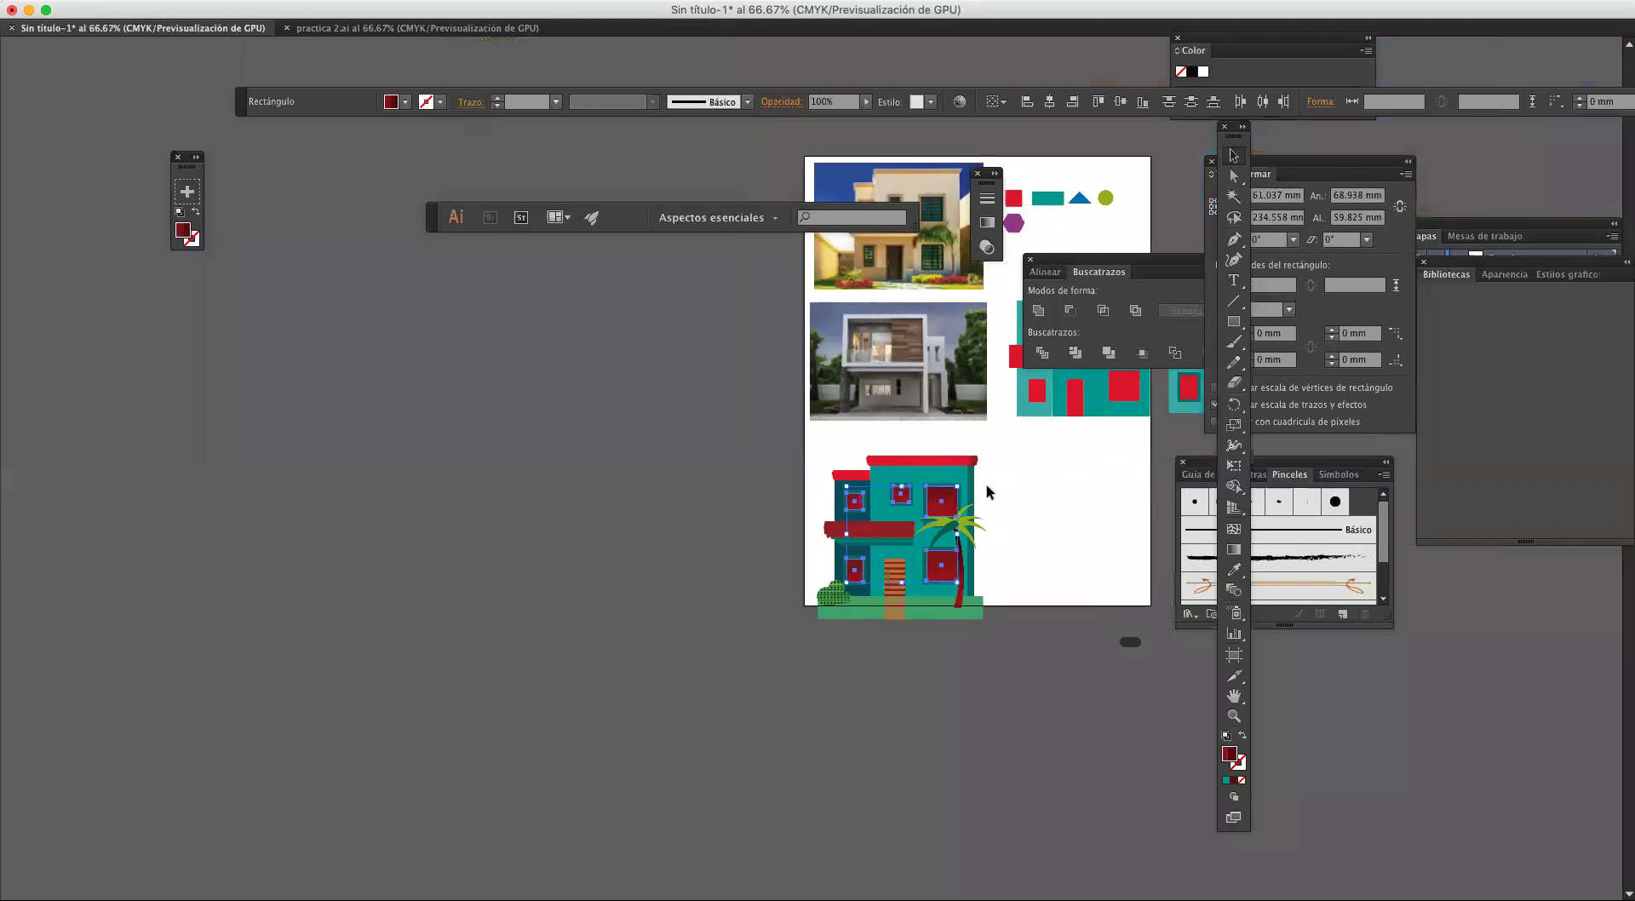
{"action": "mouse_move", "coordinate": [946, 502]}
{"action": "left_mouse_down"}
{"action": "mouse_move", "coordinate": [682, 484]}
{"action": "mouse_move", "coordinate": [648, 459]}
{"action": "mouse_move", "coordinate": [785, 537]}
{"action": "mouse_move", "coordinate": [955, 514]}
{"action": "left_mouse_up"}
{"action": "left_click", "coordinate": [743, 437]}
{"action": "scroll", "coordinate": [736, 436], "scroll_direction": "up", "scroll_amount": 3}
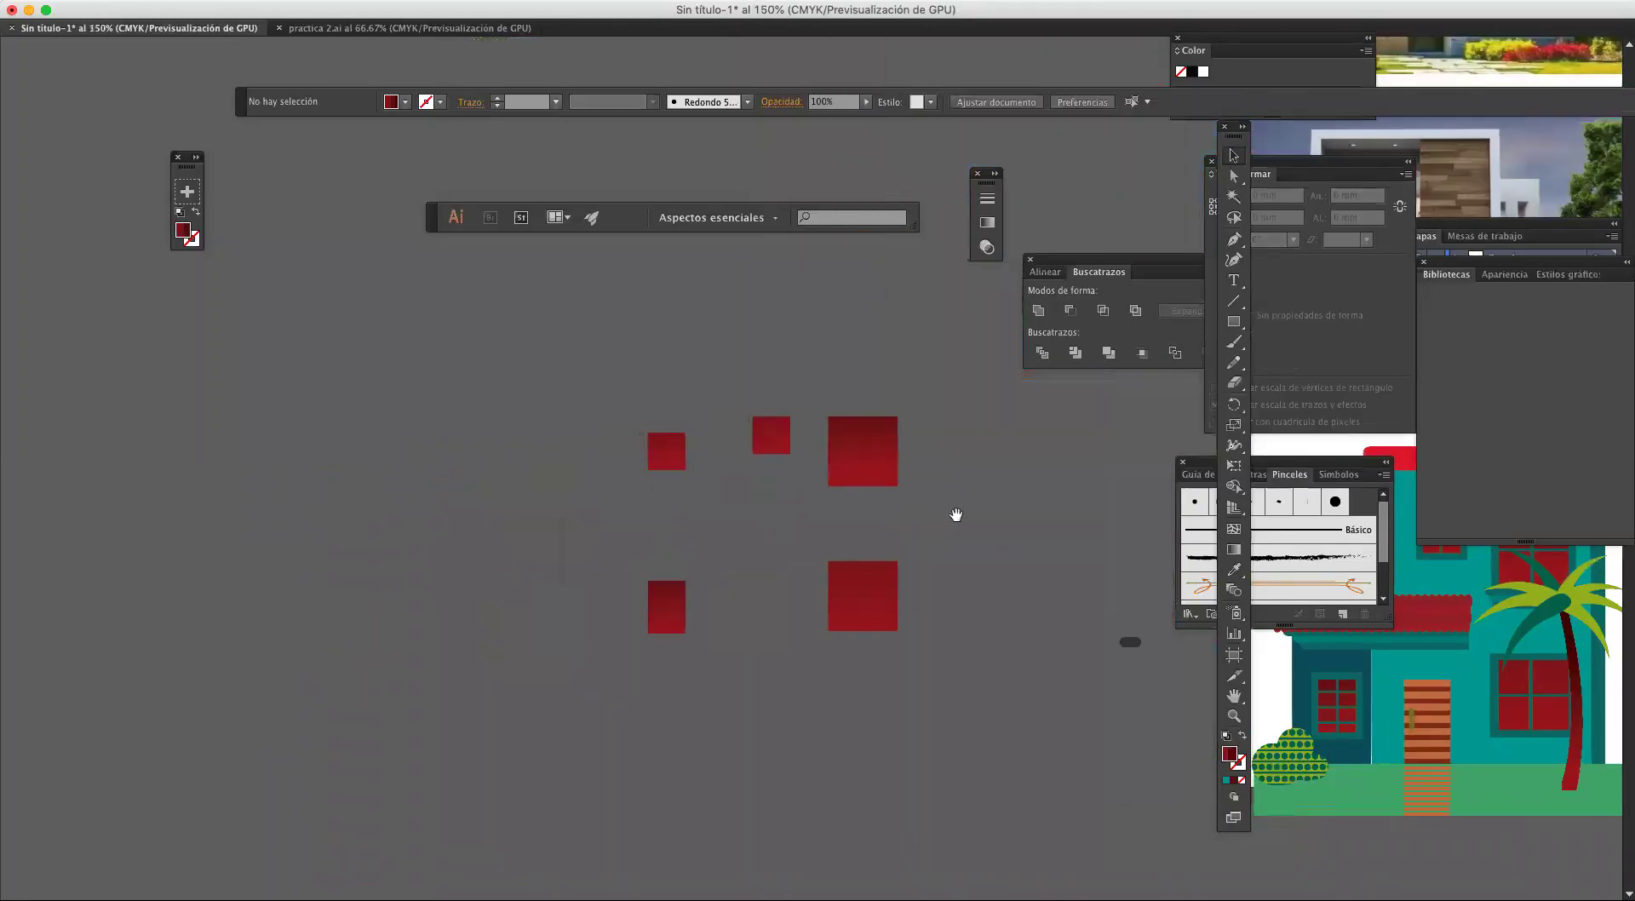
Step: Group the five separated glass rectangles
{"action": "left_click", "coordinate": [1235, 322]}
{"action": "key", "text": "v"}
{"action": "left_click_drag", "start_coordinate": [877, 677], "coordinate": [901, 687]}
{"action": "left_click", "coordinate": [960, 340]}
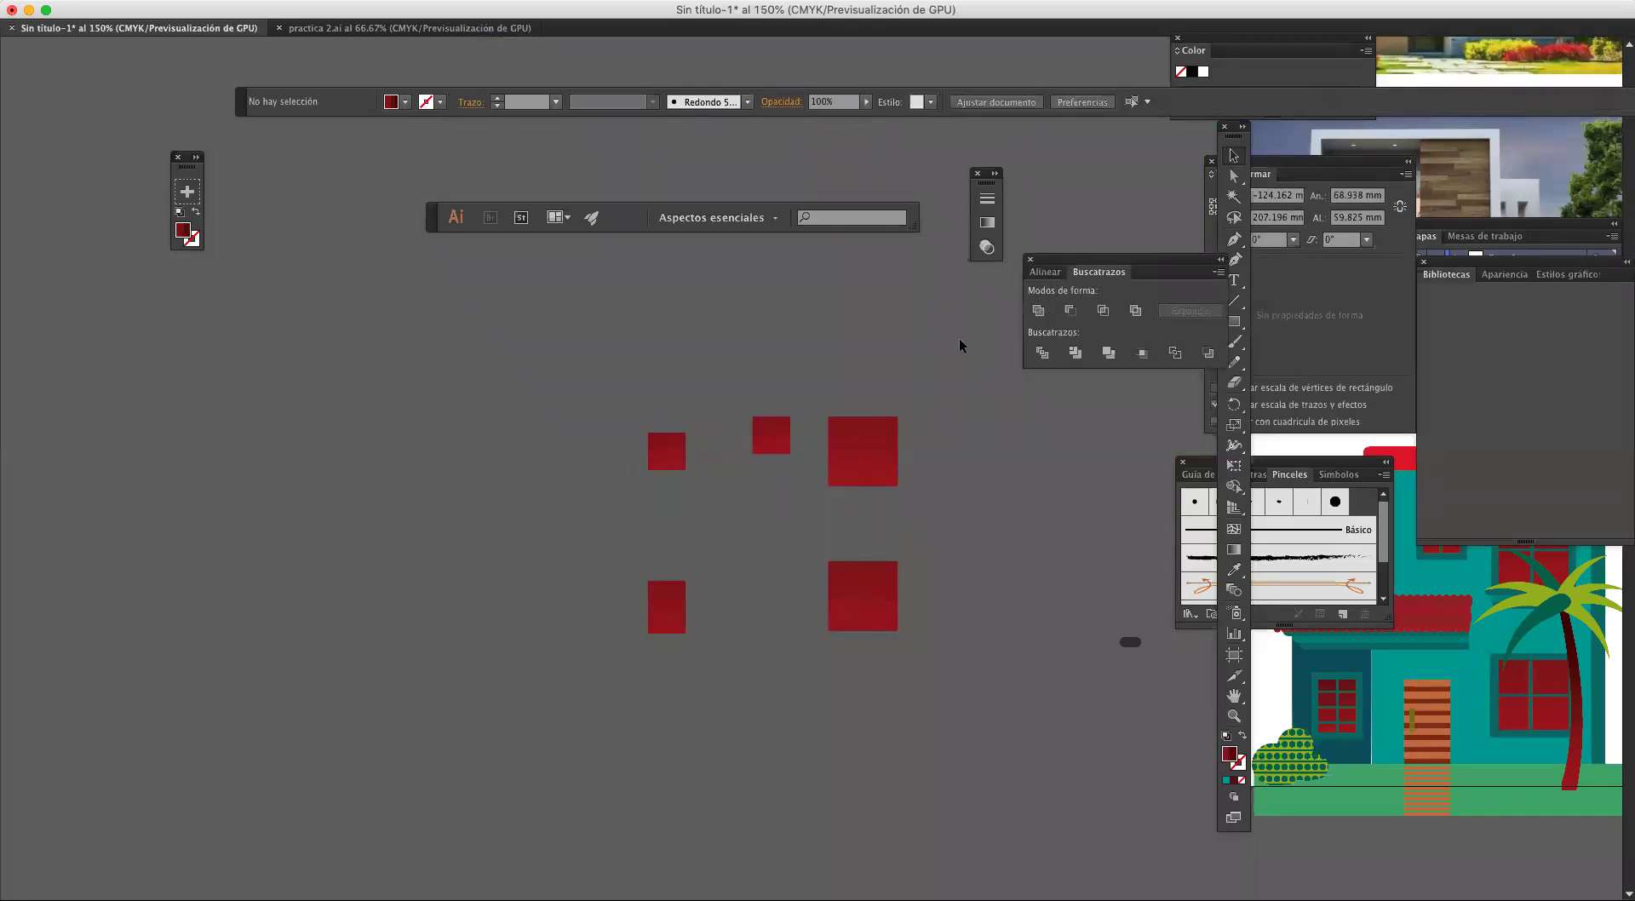
{"action": "left_click", "coordinate": [647, 447]}
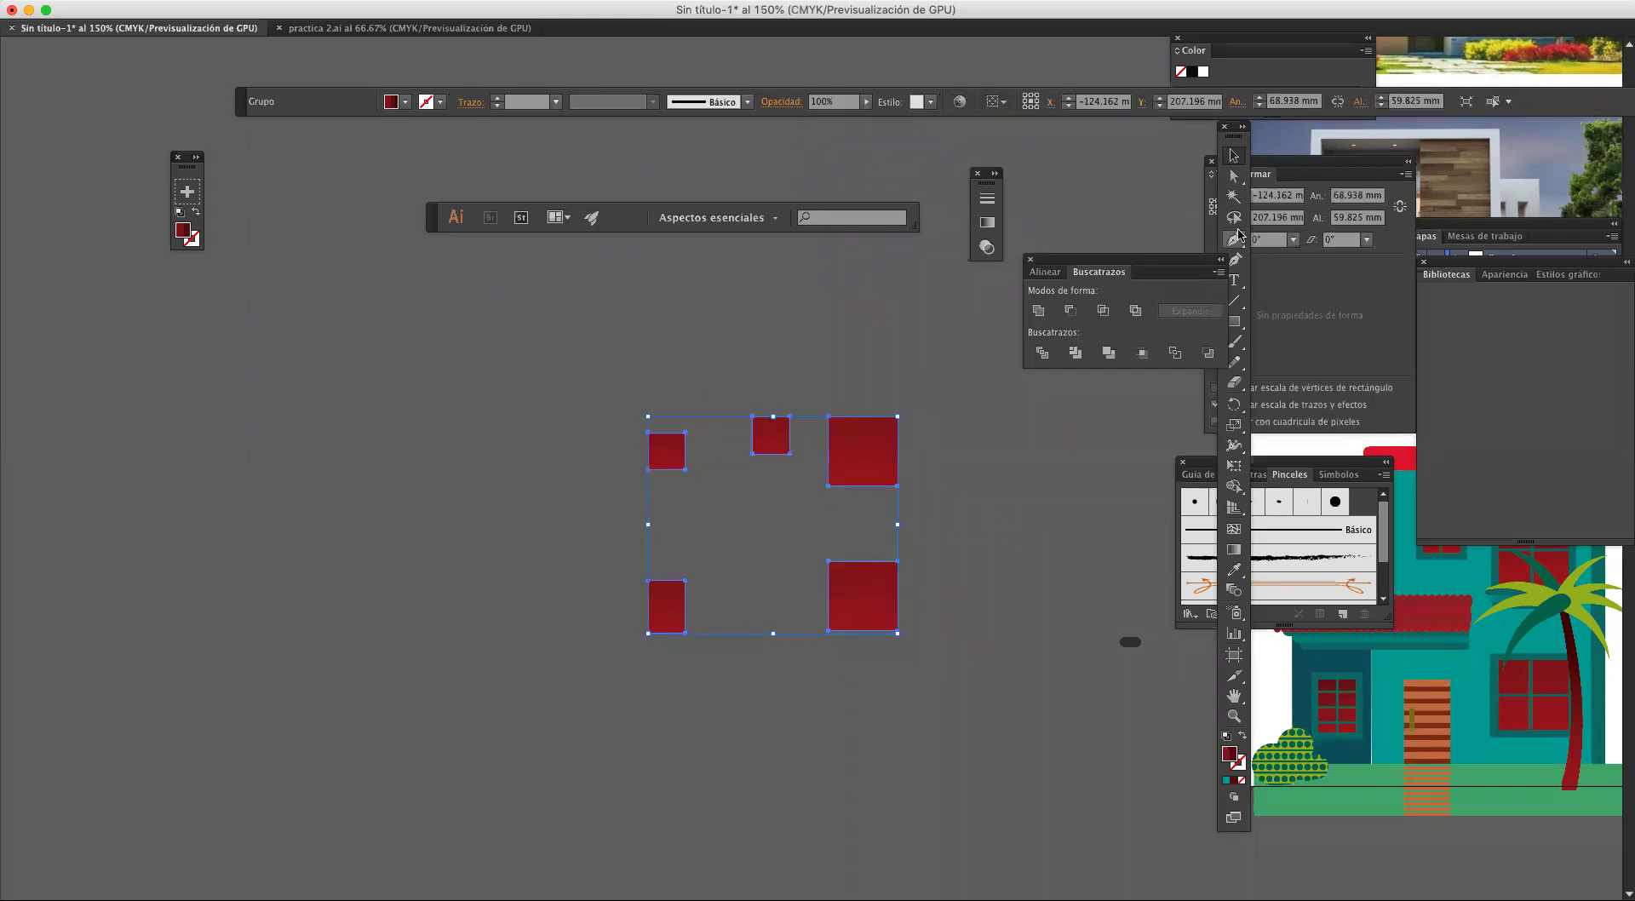
Step: Draw a thin strip about 142 mm long and 2.8 mm high, and build four parallel diagonal strips of varied thickness from it
{"action": "left_click", "coordinate": [1236, 323]}
{"action": "left_click_drag", "start_coordinate": [495, 315], "coordinate": [1008, 319]}
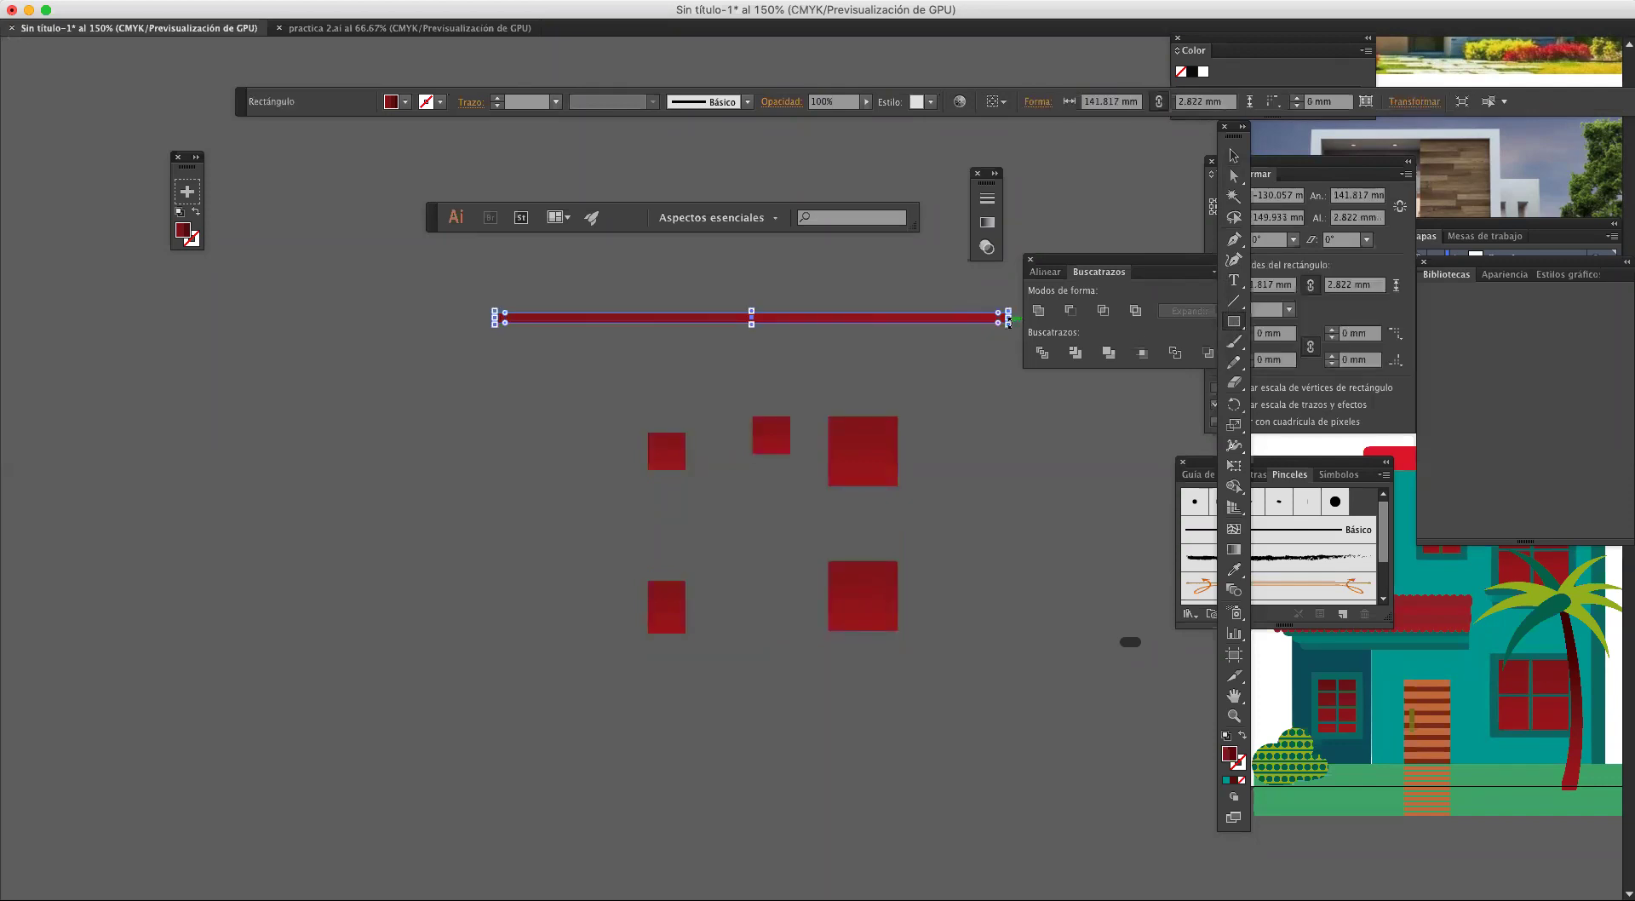
{"action": "left_click", "coordinate": [1235, 159]}
{"action": "left_click_drag", "start_coordinate": [809, 310], "coordinate": [682, 384]}
{"action": "left_click_drag", "start_coordinate": [652, 259], "coordinate": [682, 385]}
{"action": "left_click_drag", "start_coordinate": [928, 265], "coordinate": [862, 165]}
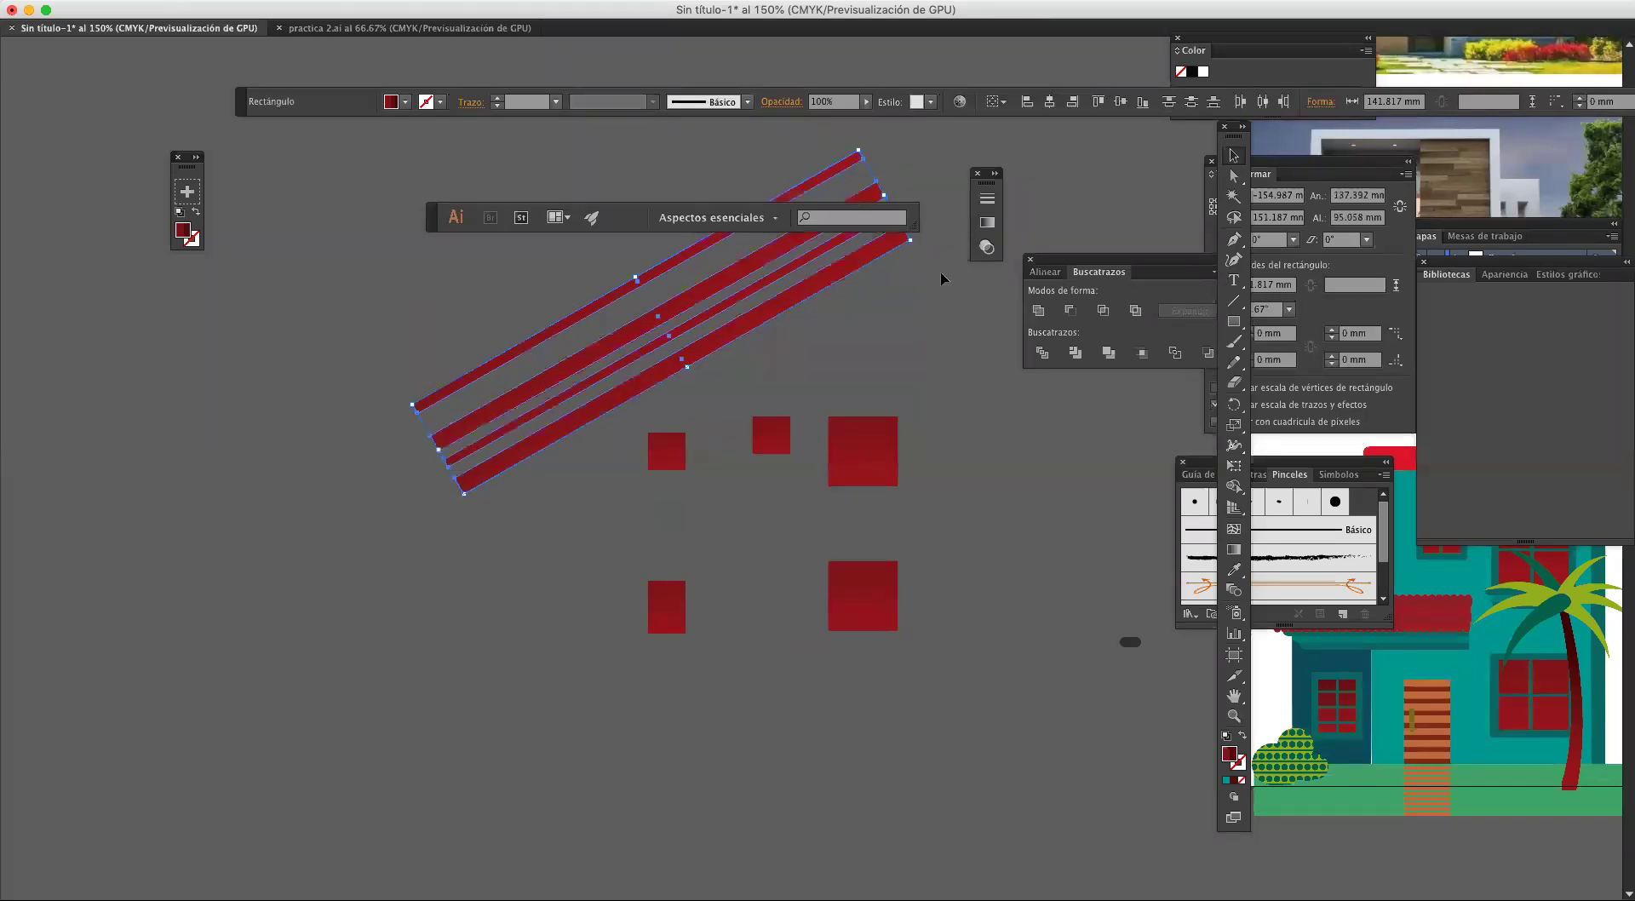
Step: Fill the diagonal strips with white and duplicate the set until it covers all five glass rectangles
{"action": "double_click", "coordinate": [180, 230]}
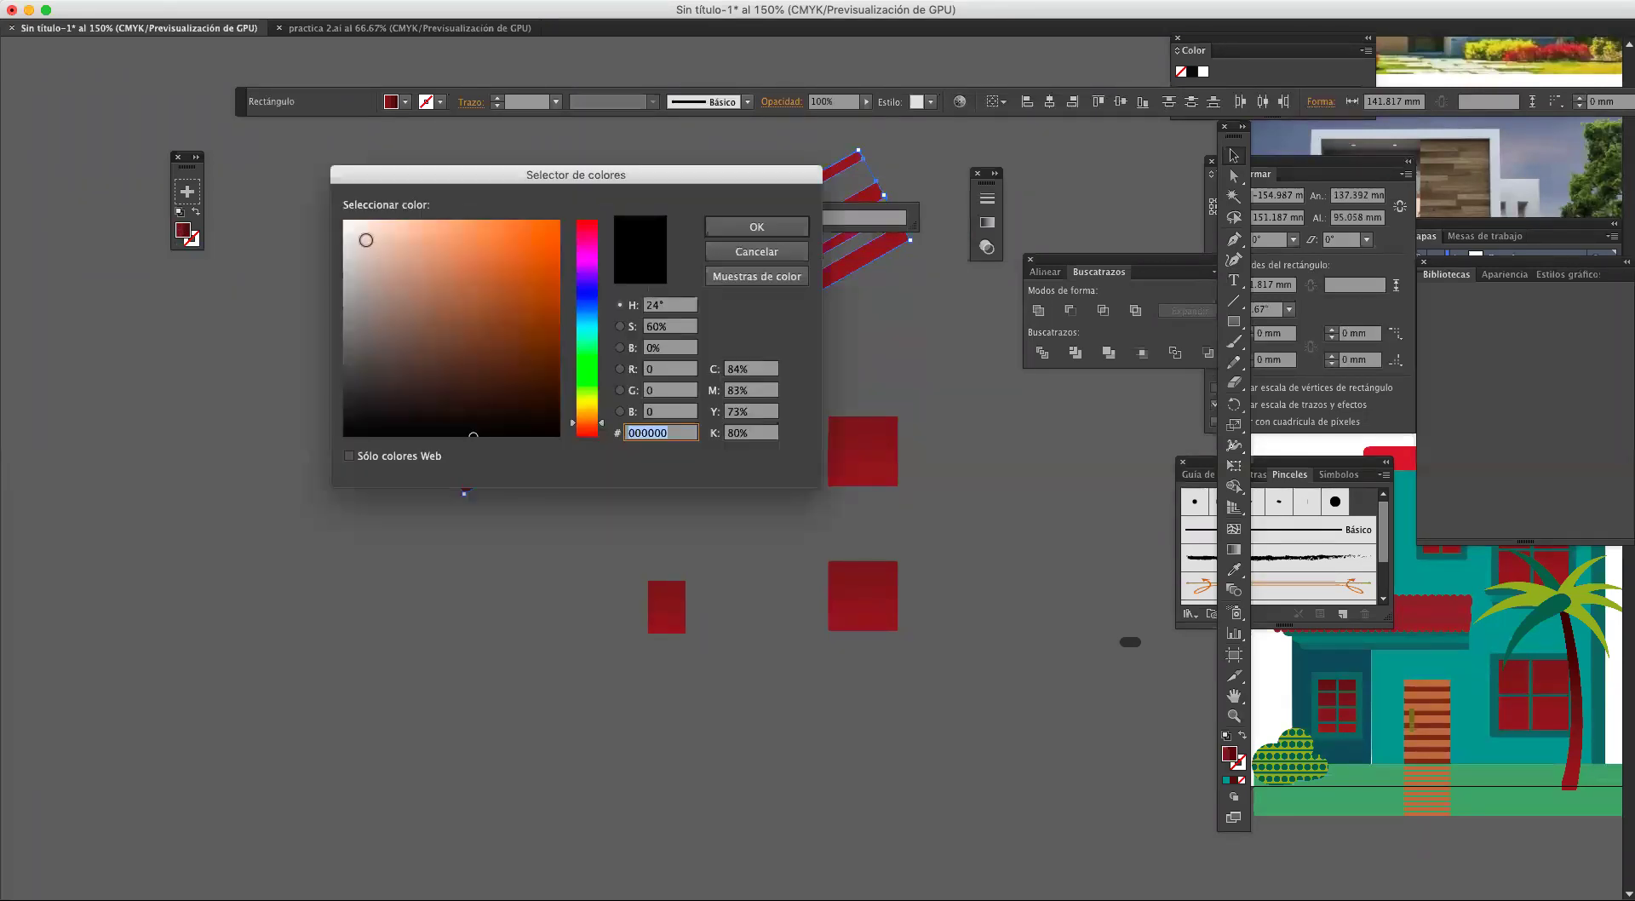
{"action": "left_click_drag", "start_coordinate": [364, 241], "coordinate": [329, 202]}
{"action": "left_click", "coordinate": [752, 228]}
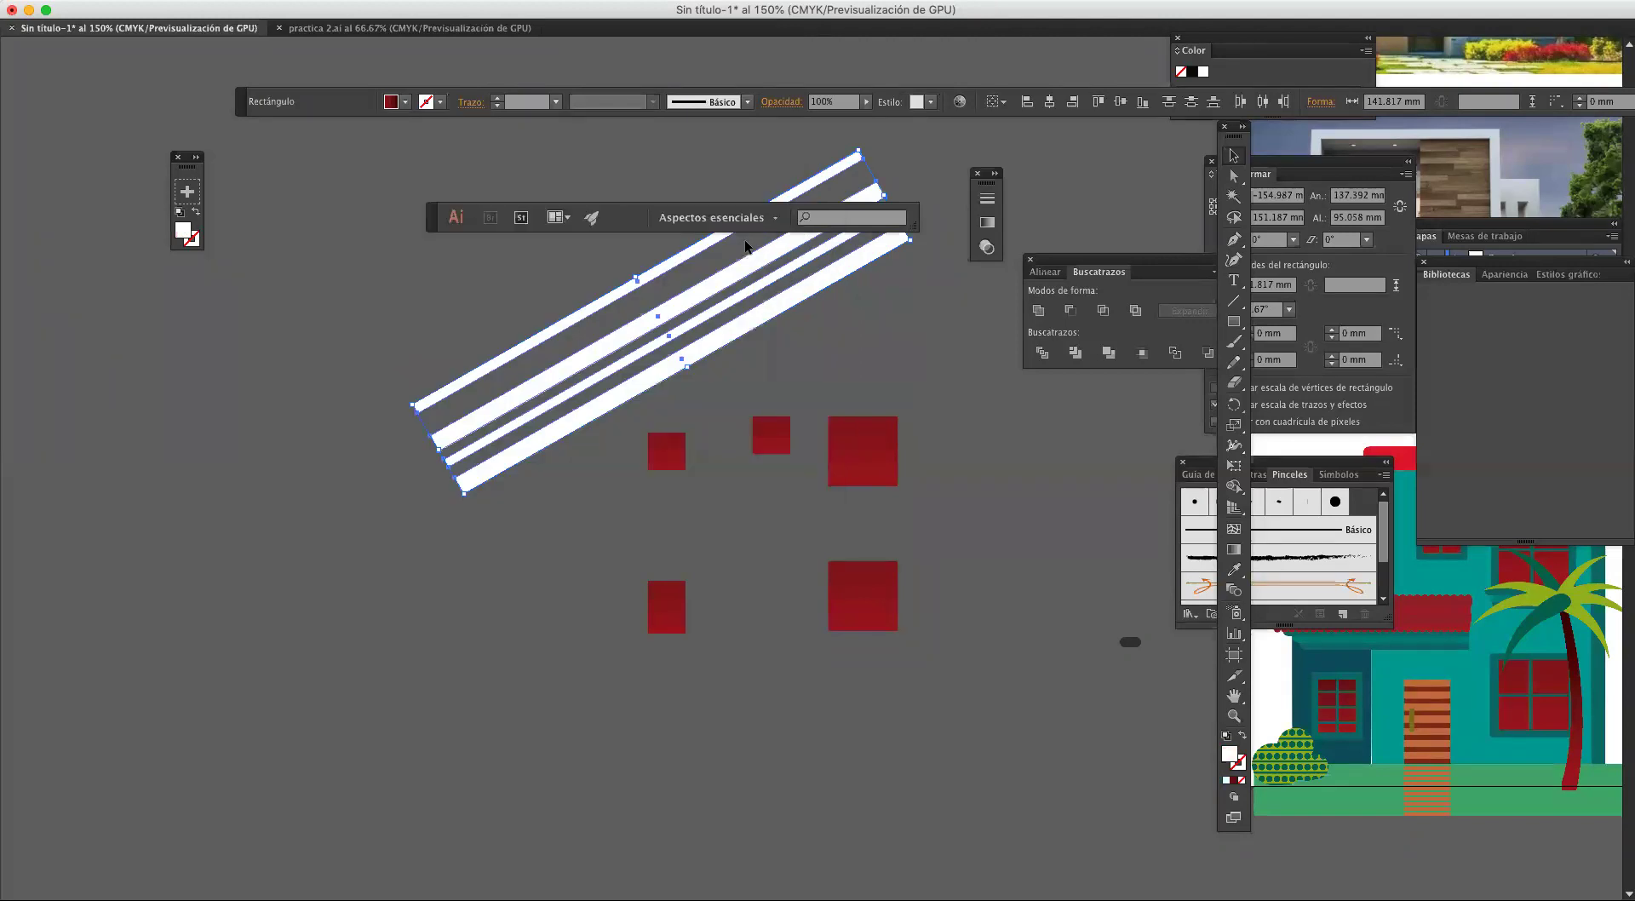
{"action": "left_click", "coordinate": [826, 357]}
{"action": "left_click_drag", "start_coordinate": [666, 384], "coordinate": [792, 554]}
{"action": "left_click_drag", "start_coordinate": [796, 556], "coordinate": [862, 649]}
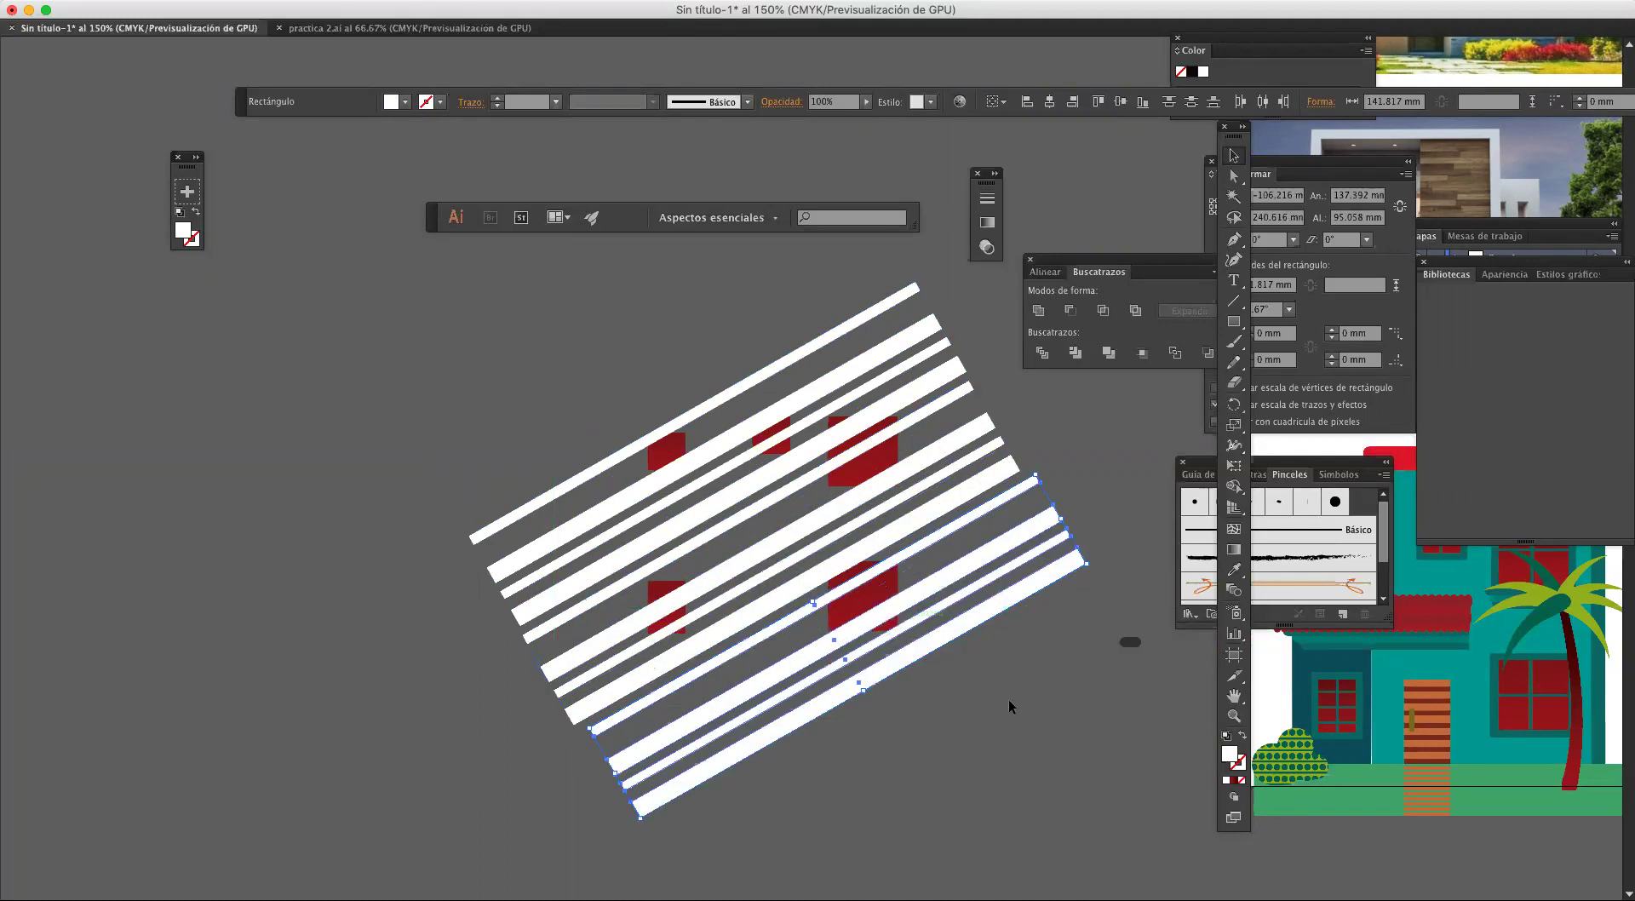
Step: Bring the group of glass rectangles in front of the white strips
{"action": "left_click", "coordinate": [855, 479]}
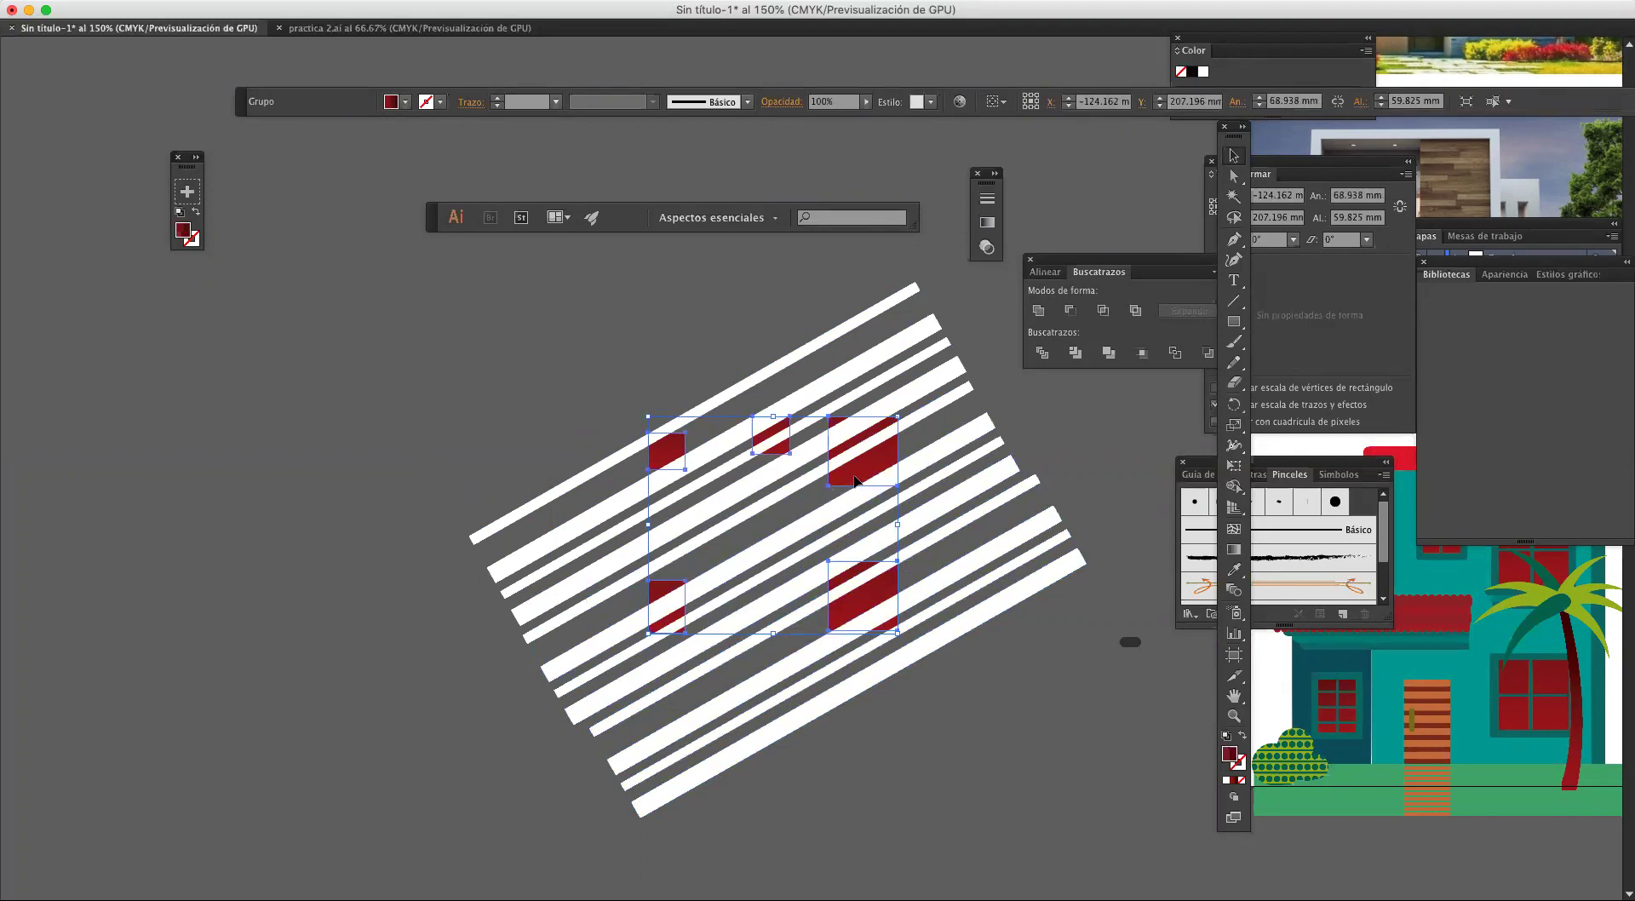
{"action": "right_click", "coordinate": [855, 480]}
{"action": "mouse_move", "coordinate": [941, 629]}
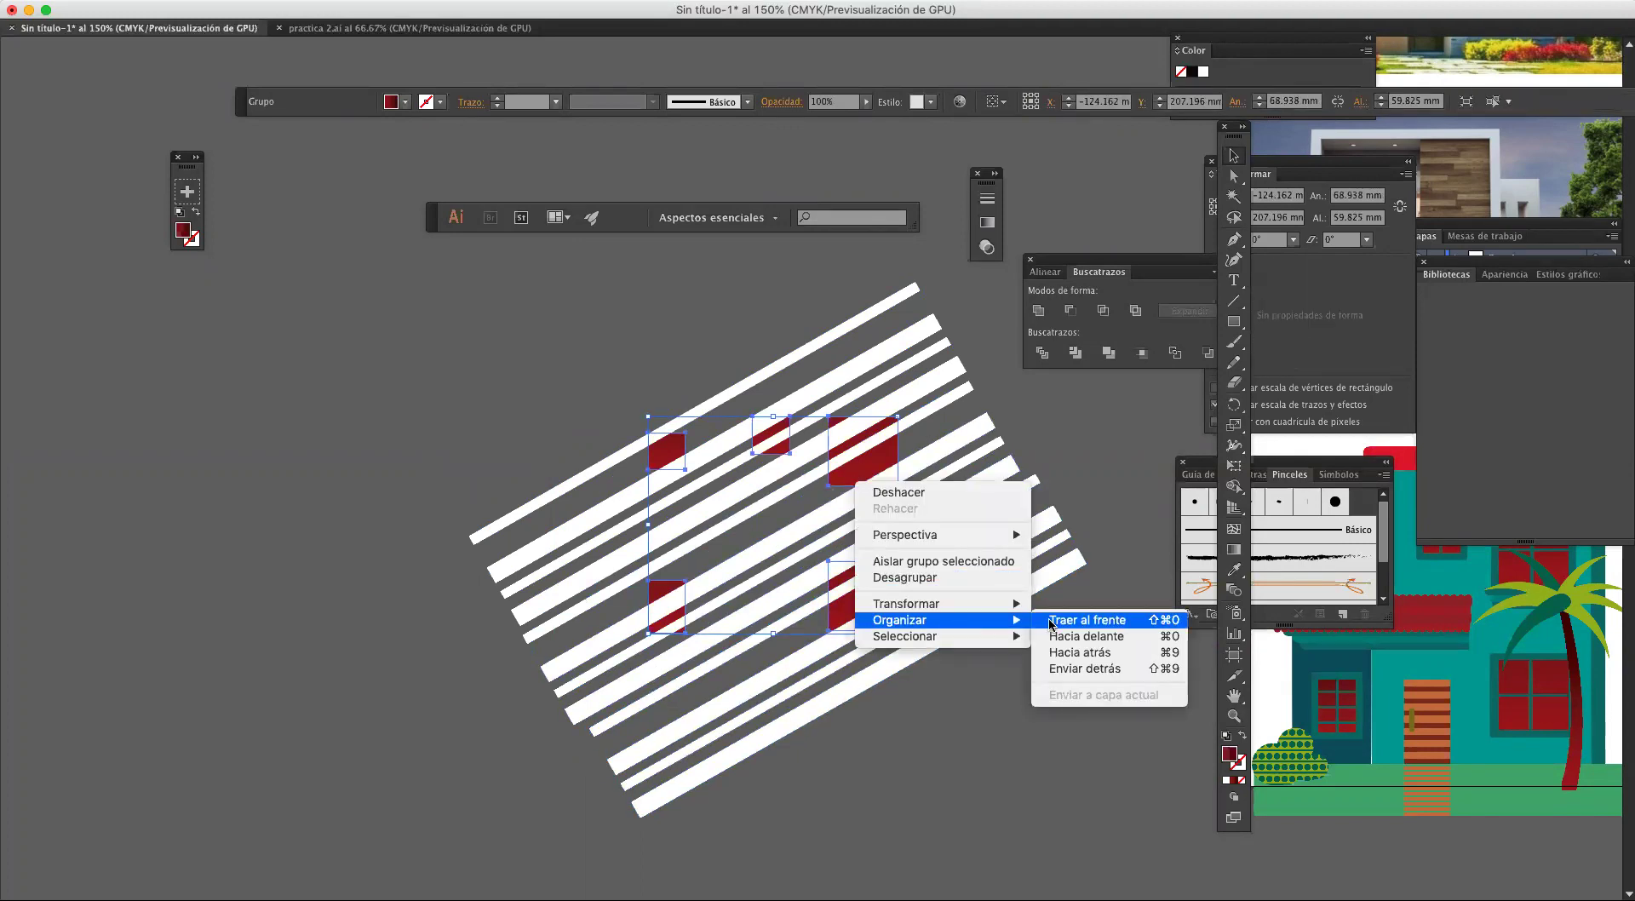
{"action": "left_click", "coordinate": [1086, 621]}
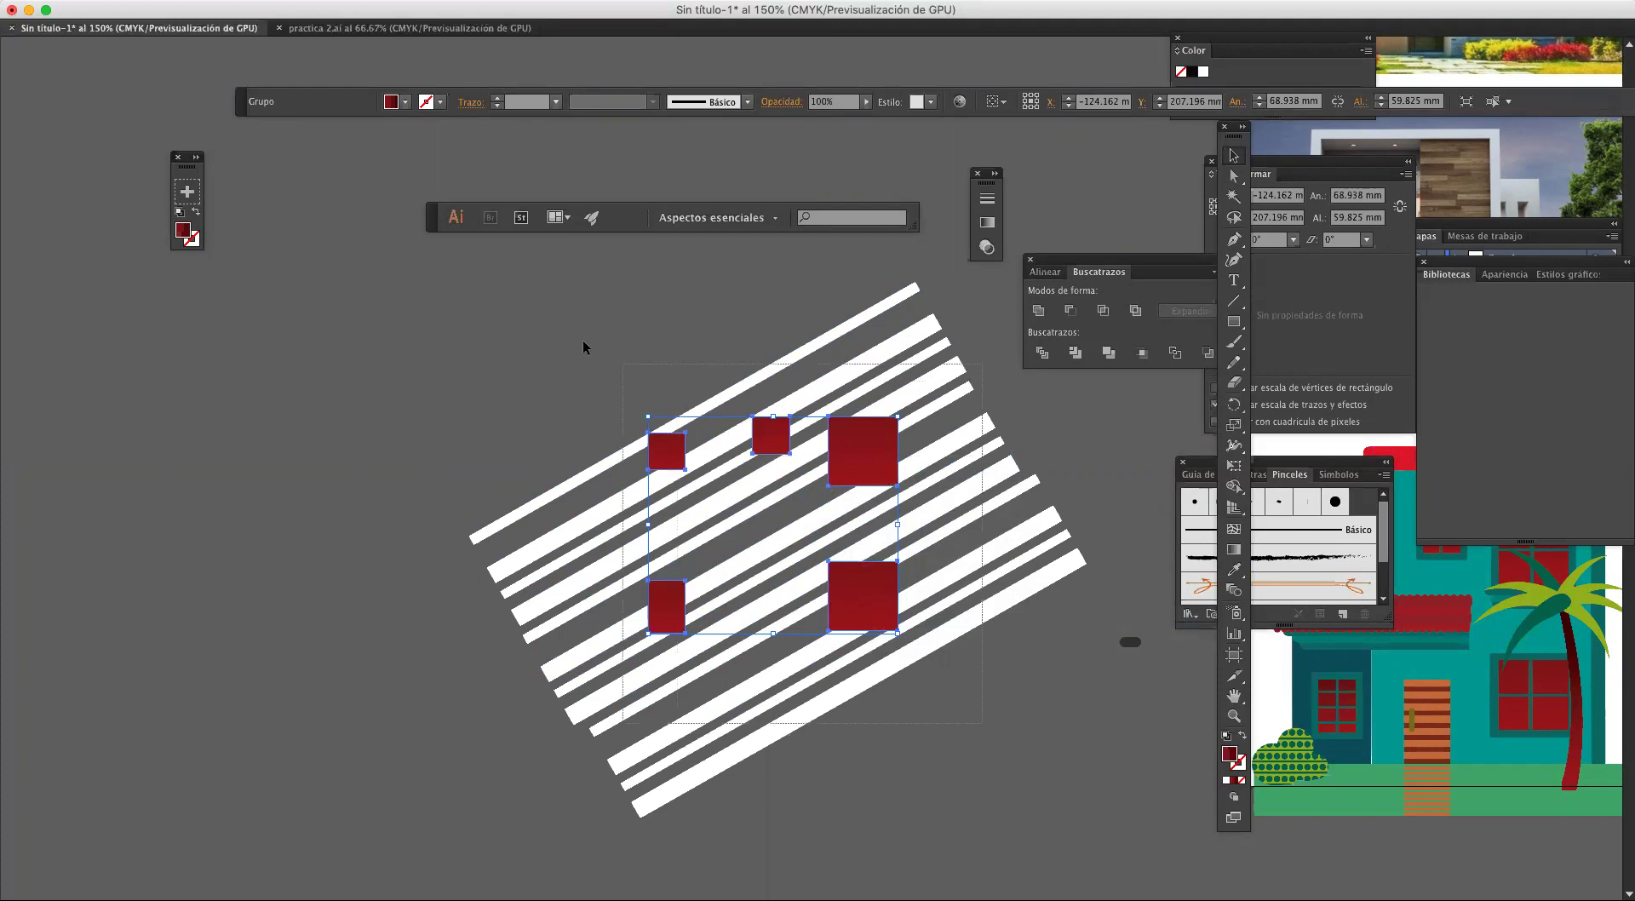
Step: Try to clip the white strips with the glass group, and undo the clipping mask
{"action": "key", "text": "super+a"}
{"action": "right_click", "coordinate": [790, 418]}
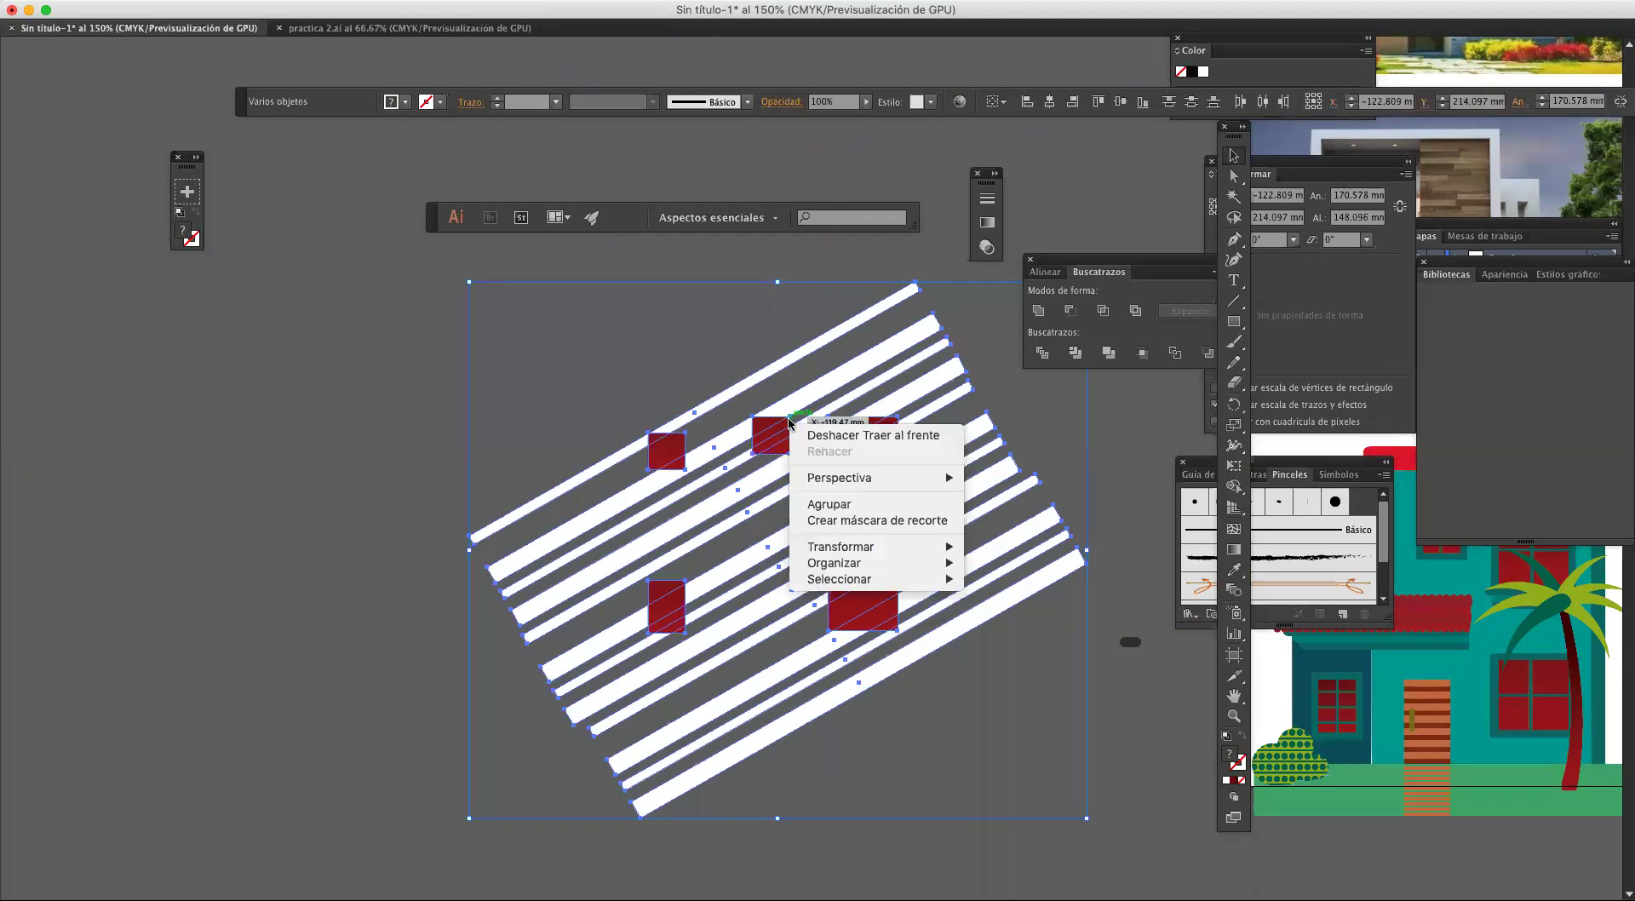
{"action": "left_click", "coordinate": [846, 521]}
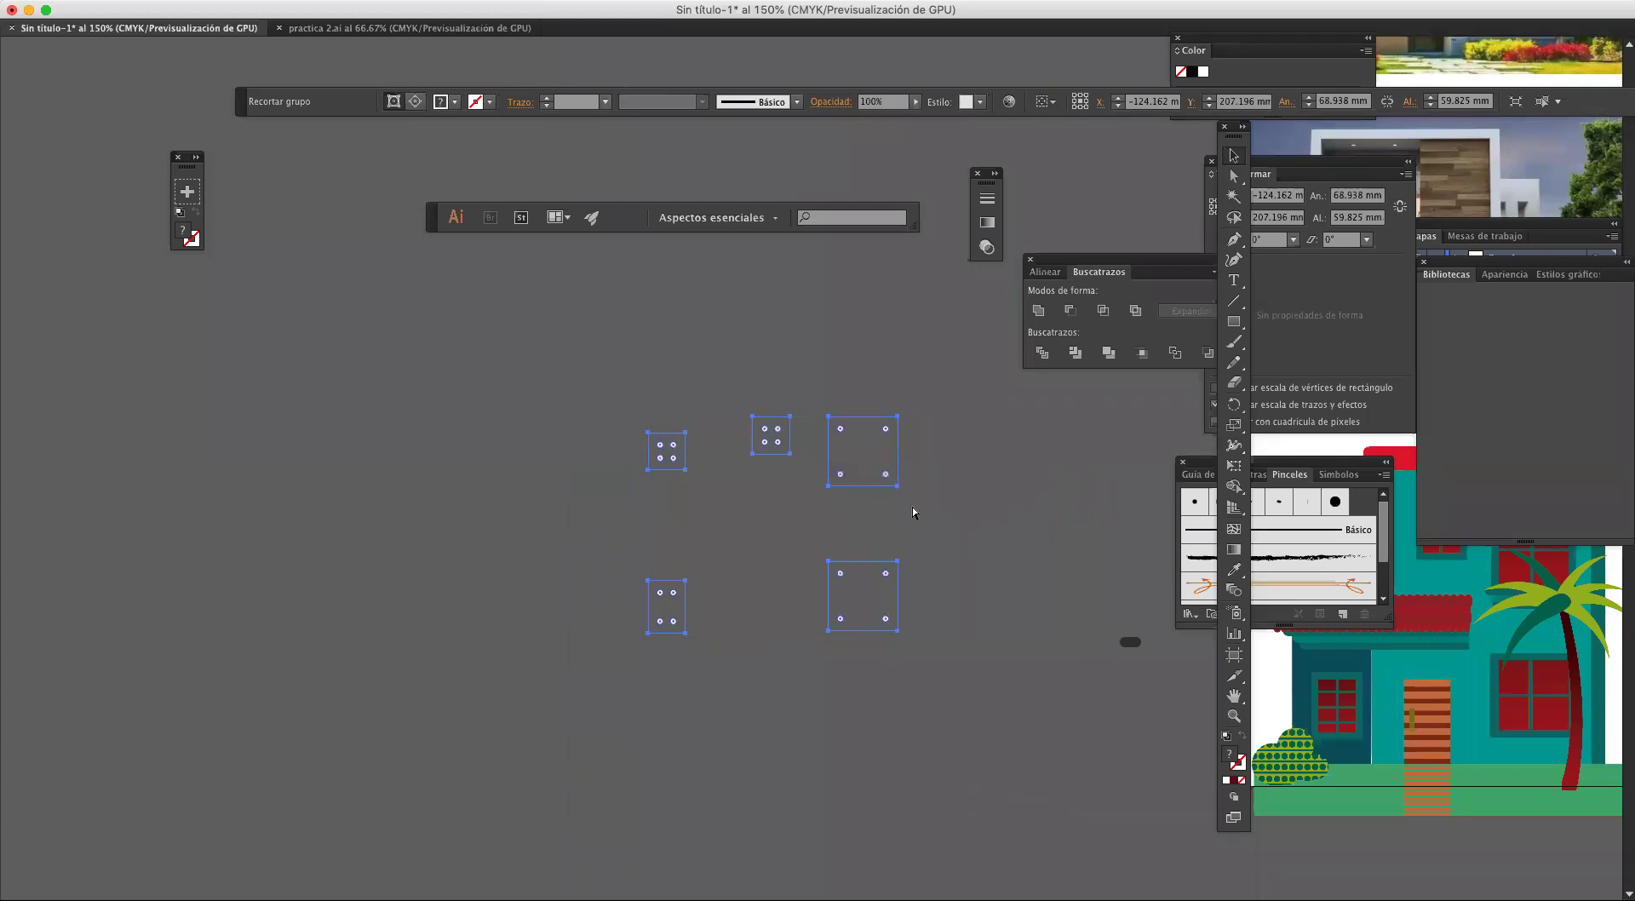
{"action": "key", "text": "super+z"}
{"action": "left_click", "coordinate": [1052, 410]}
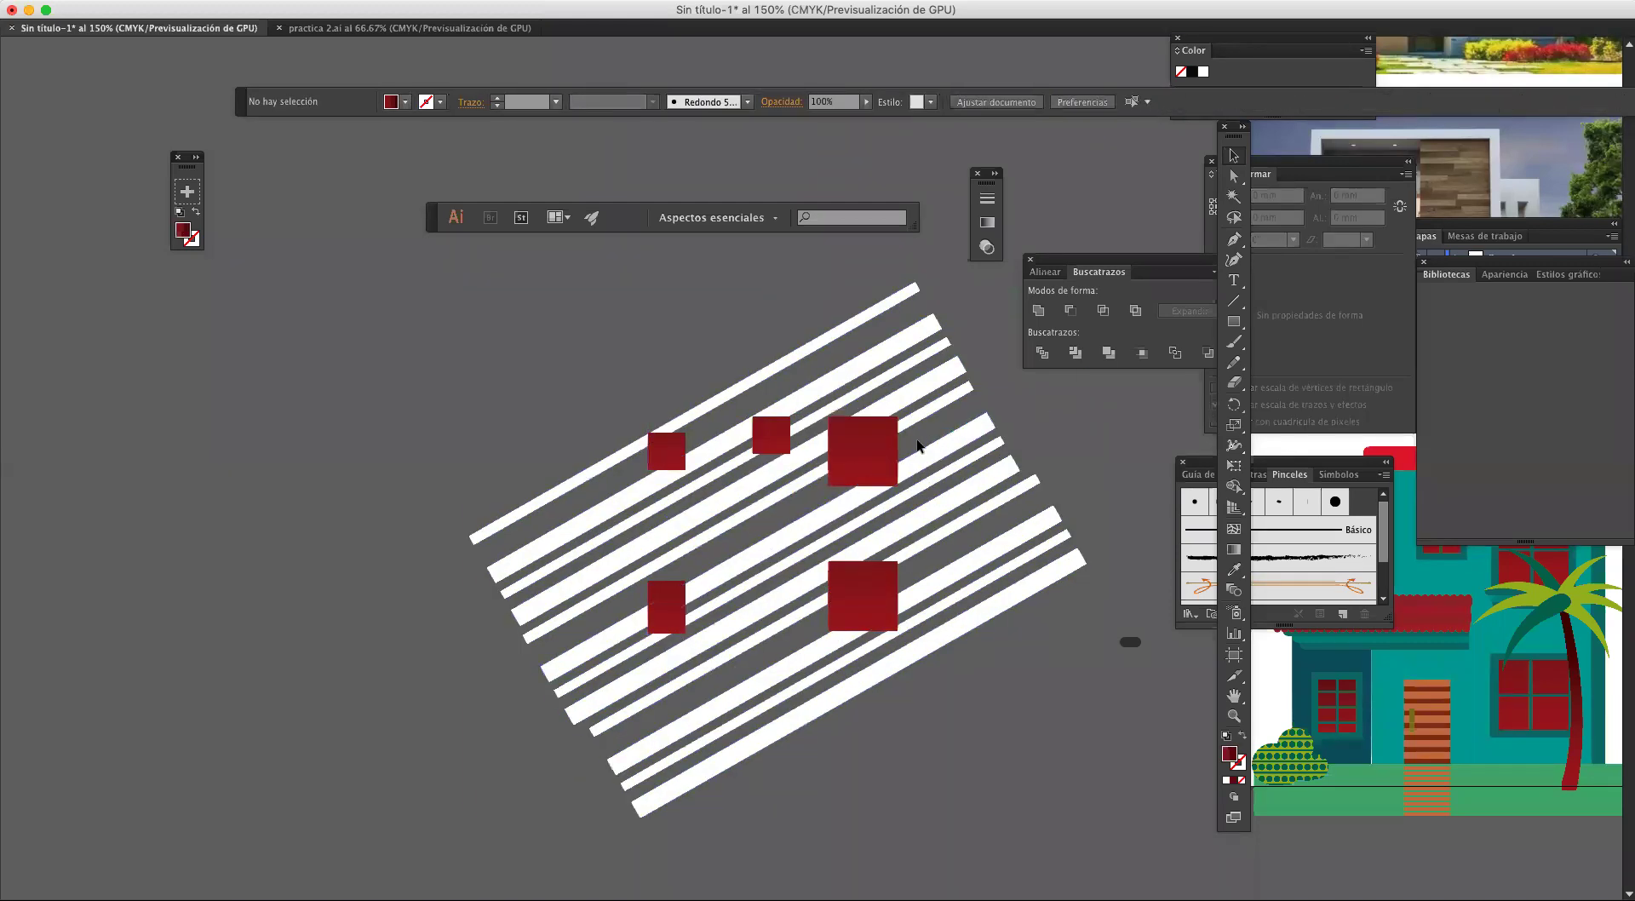
Step: Create a clipping mask from the white strips and the glass group in front of them
{"action": "left_click", "coordinate": [863, 451]}
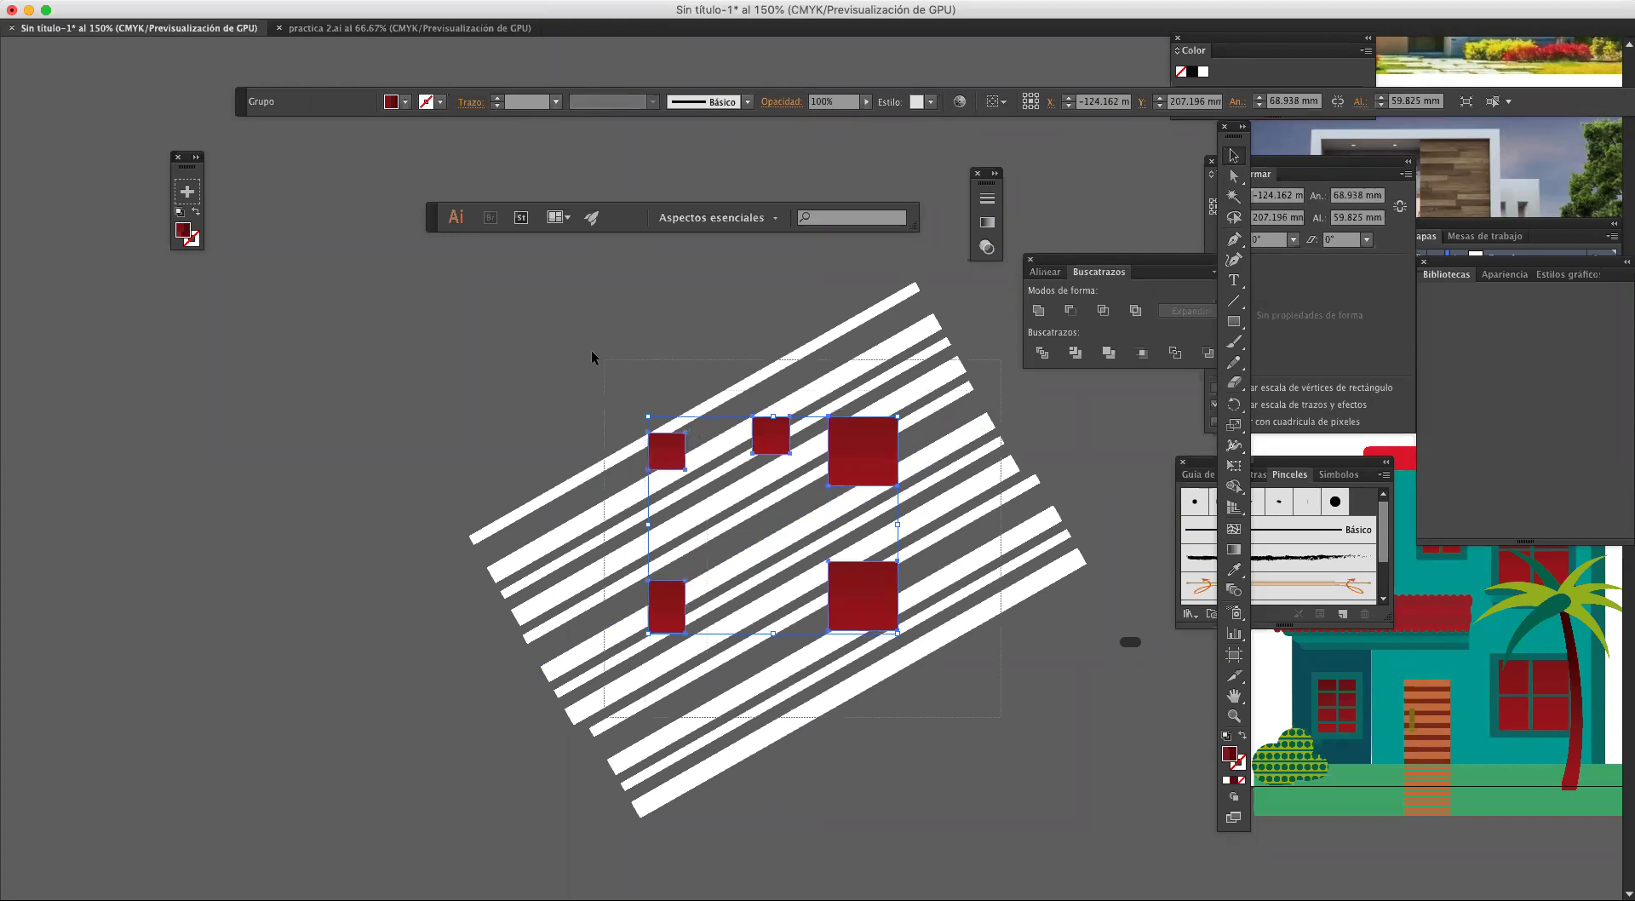
{"action": "key", "text": "super+a"}
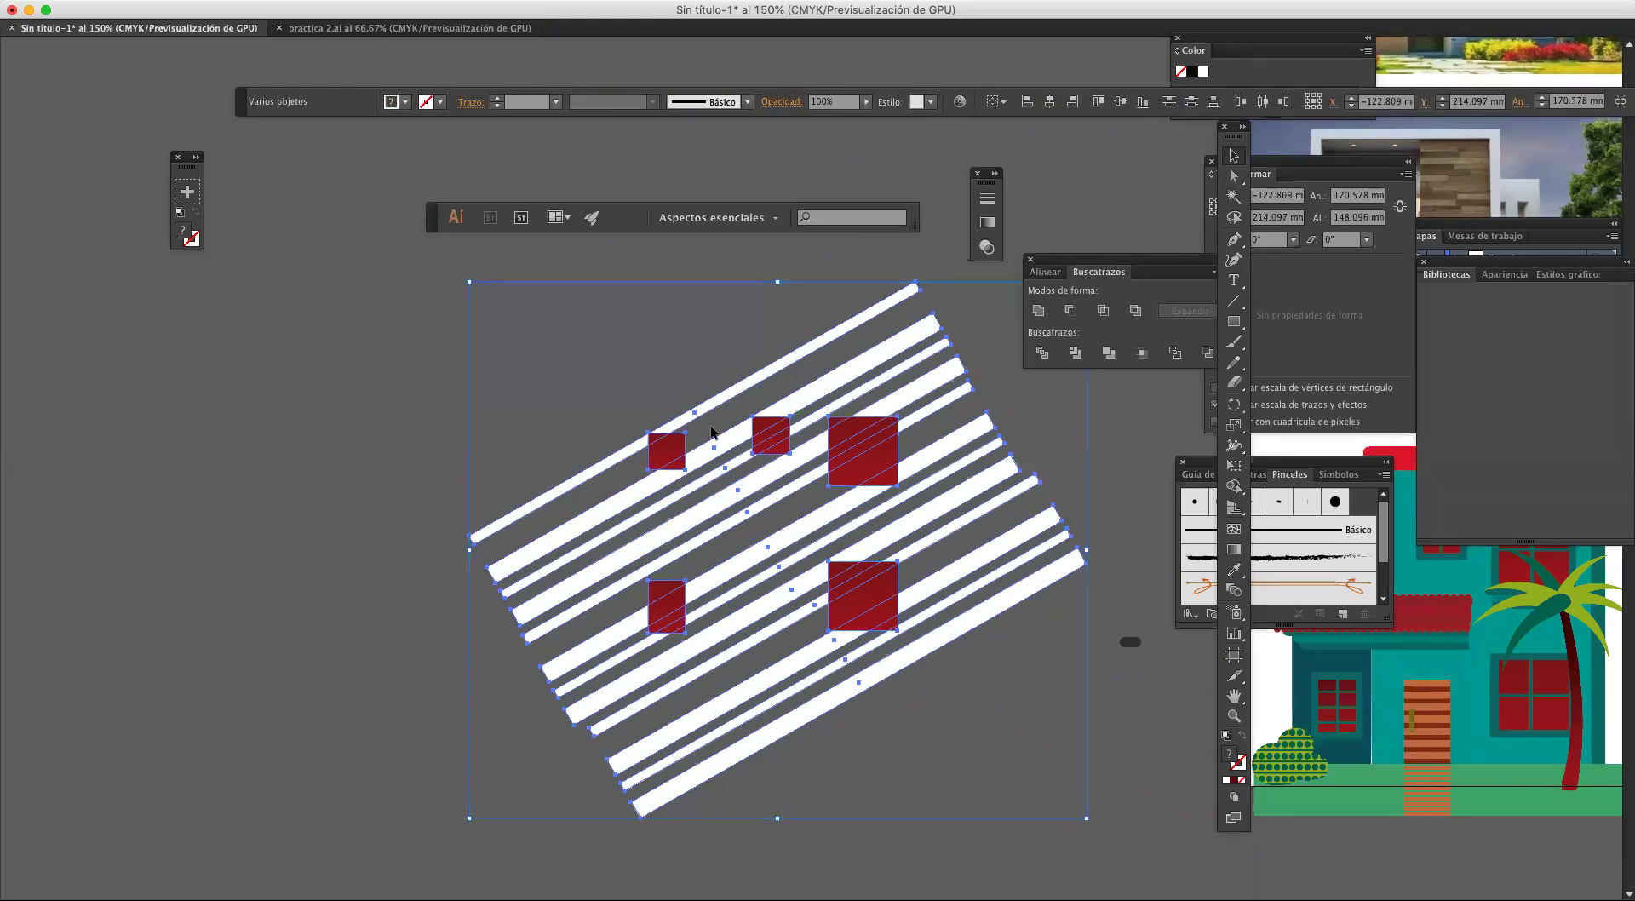
{"action": "right_click", "coordinate": [671, 448]}
{"action": "left_click", "coordinate": [795, 556]}
{"action": "left_click", "coordinate": [852, 472]}
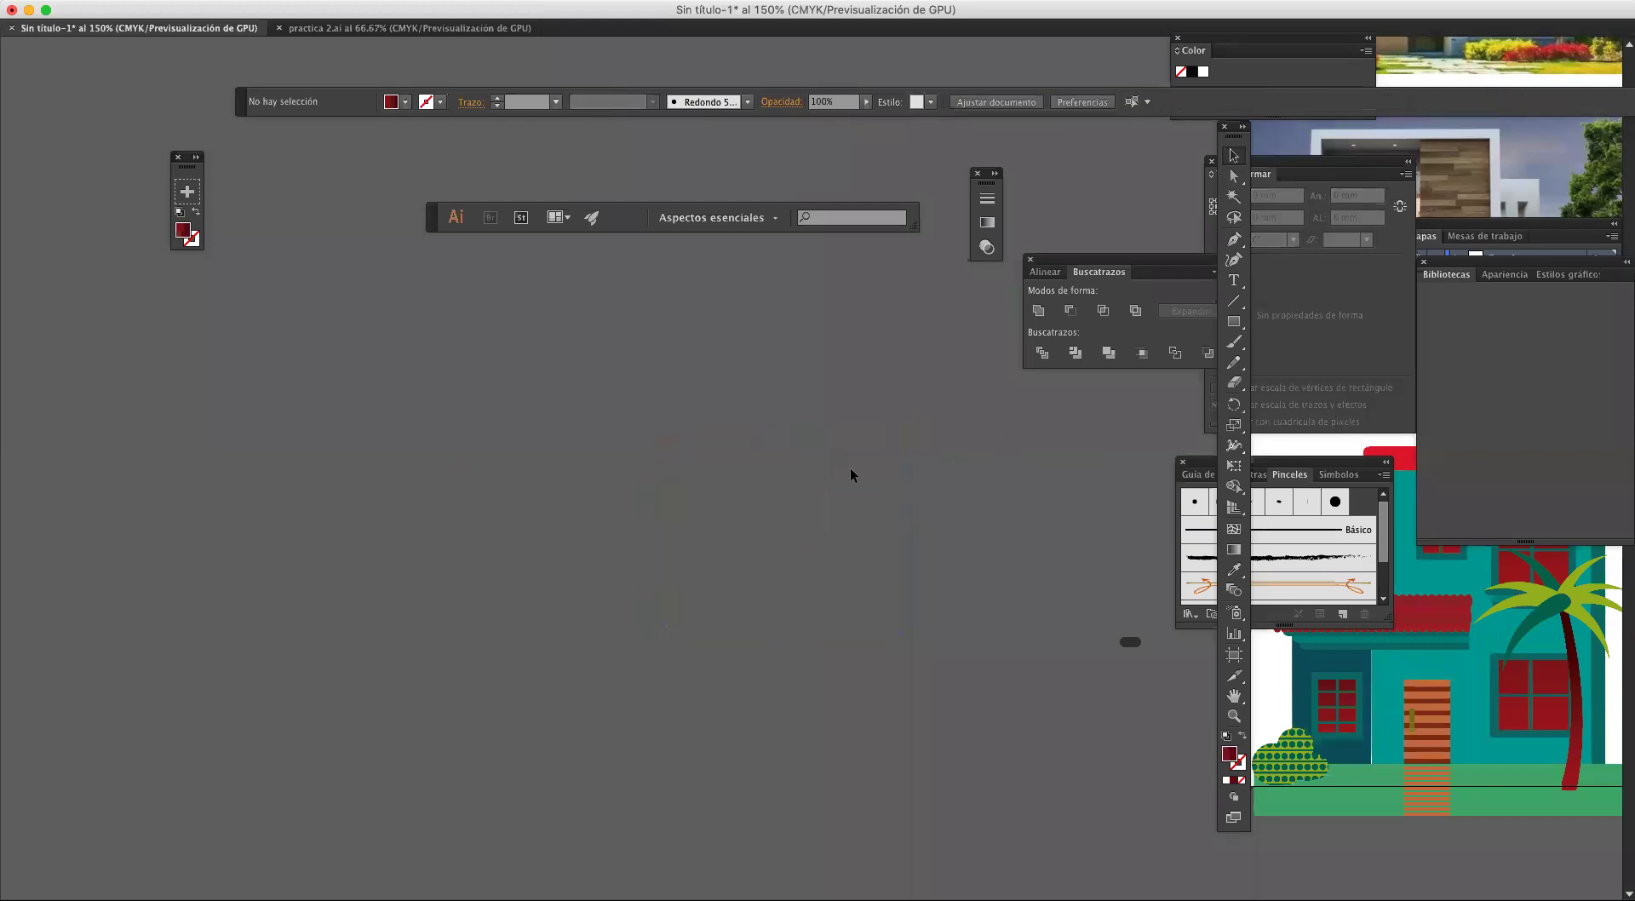
Step: Move the clipped group over the house's five windows and bring it to the front
{"action": "left_click", "coordinate": [849, 488]}
{"action": "left_click_drag", "start_coordinate": [849, 488], "coordinate": [1032, 453]}
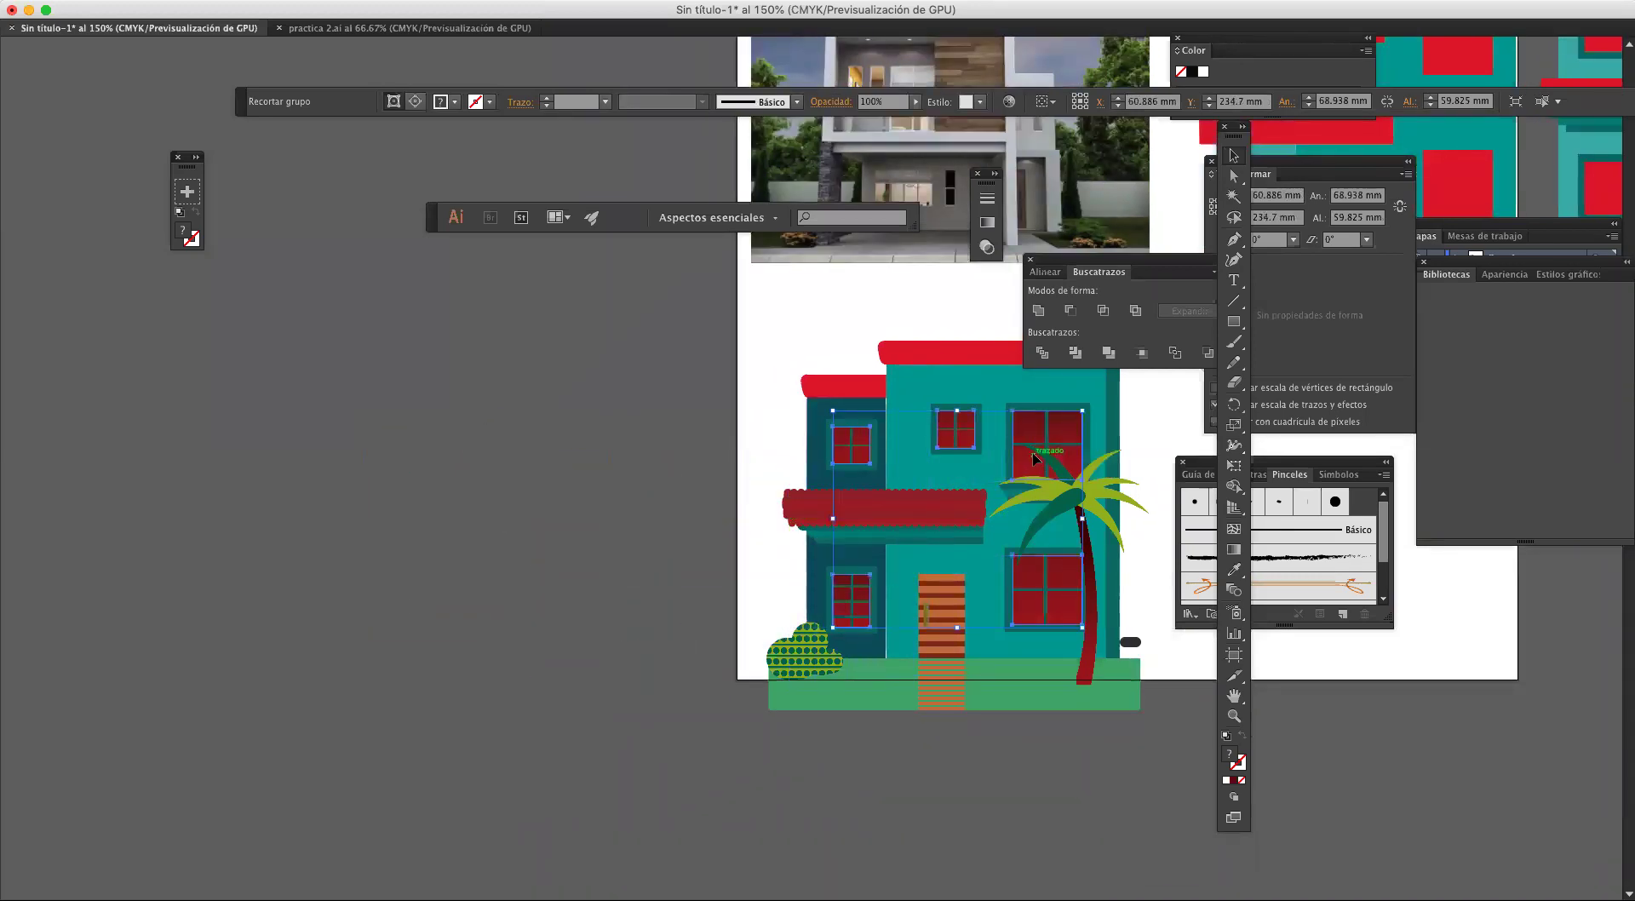
{"action": "right_click", "coordinate": [1033, 458]}
{"action": "mouse_move", "coordinate": [1119, 593]}
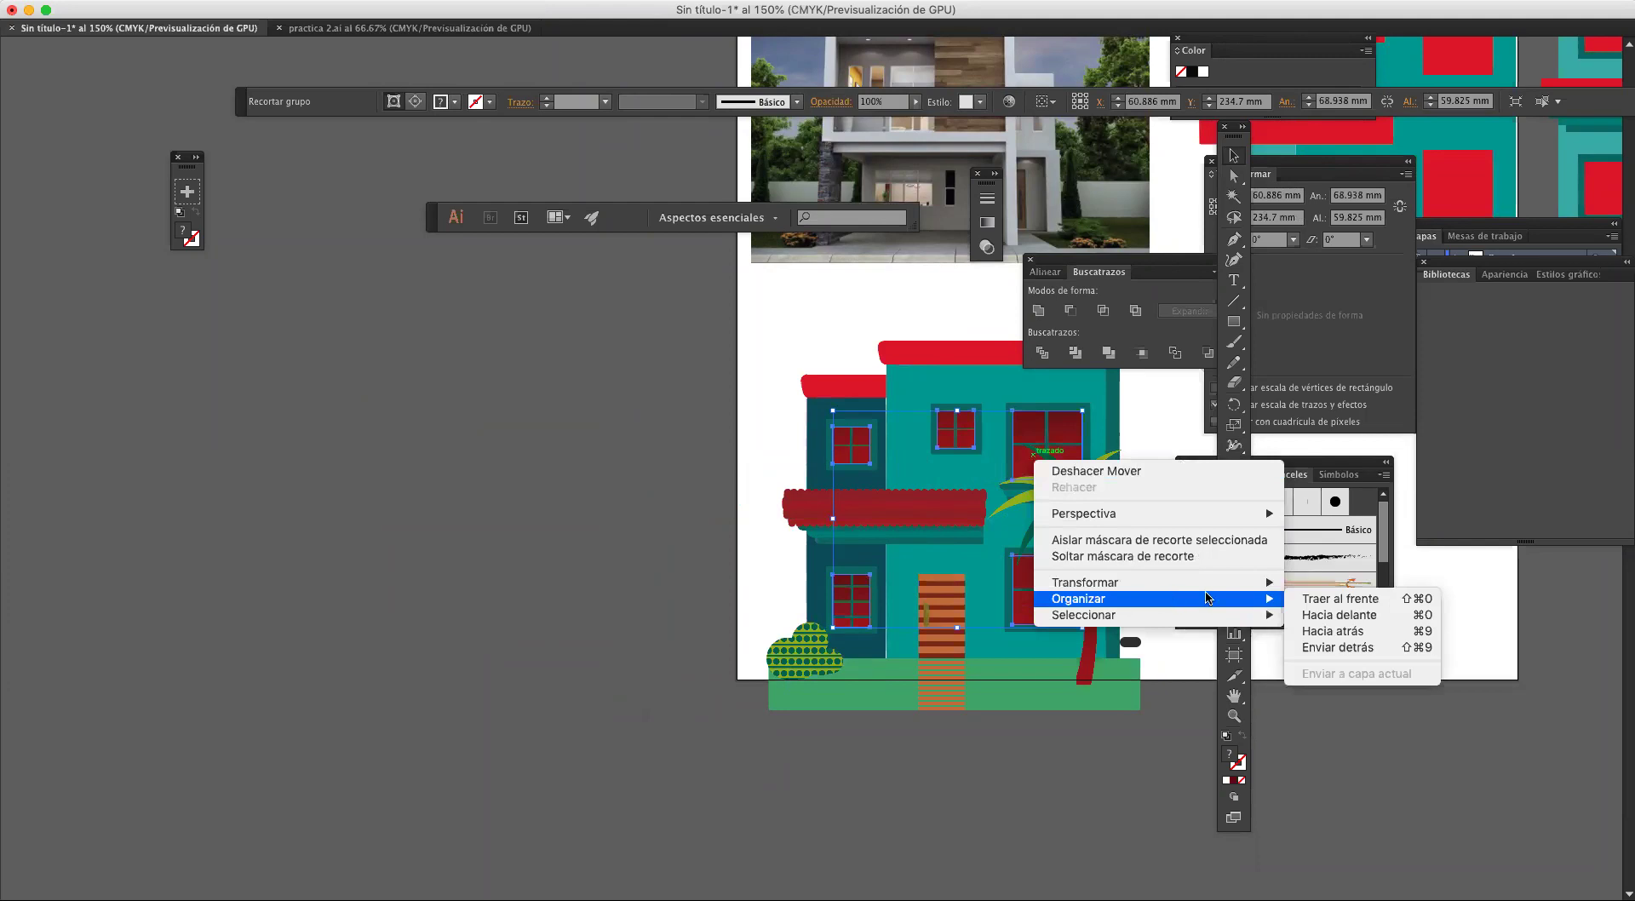
{"action": "left_click", "coordinate": [1340, 599]}
Step: Bring the Layers panel into full view and move the Transform panel clear of the tools
{"action": "left_click_drag", "start_coordinate": [1124, 492], "coordinate": [959, 556]}
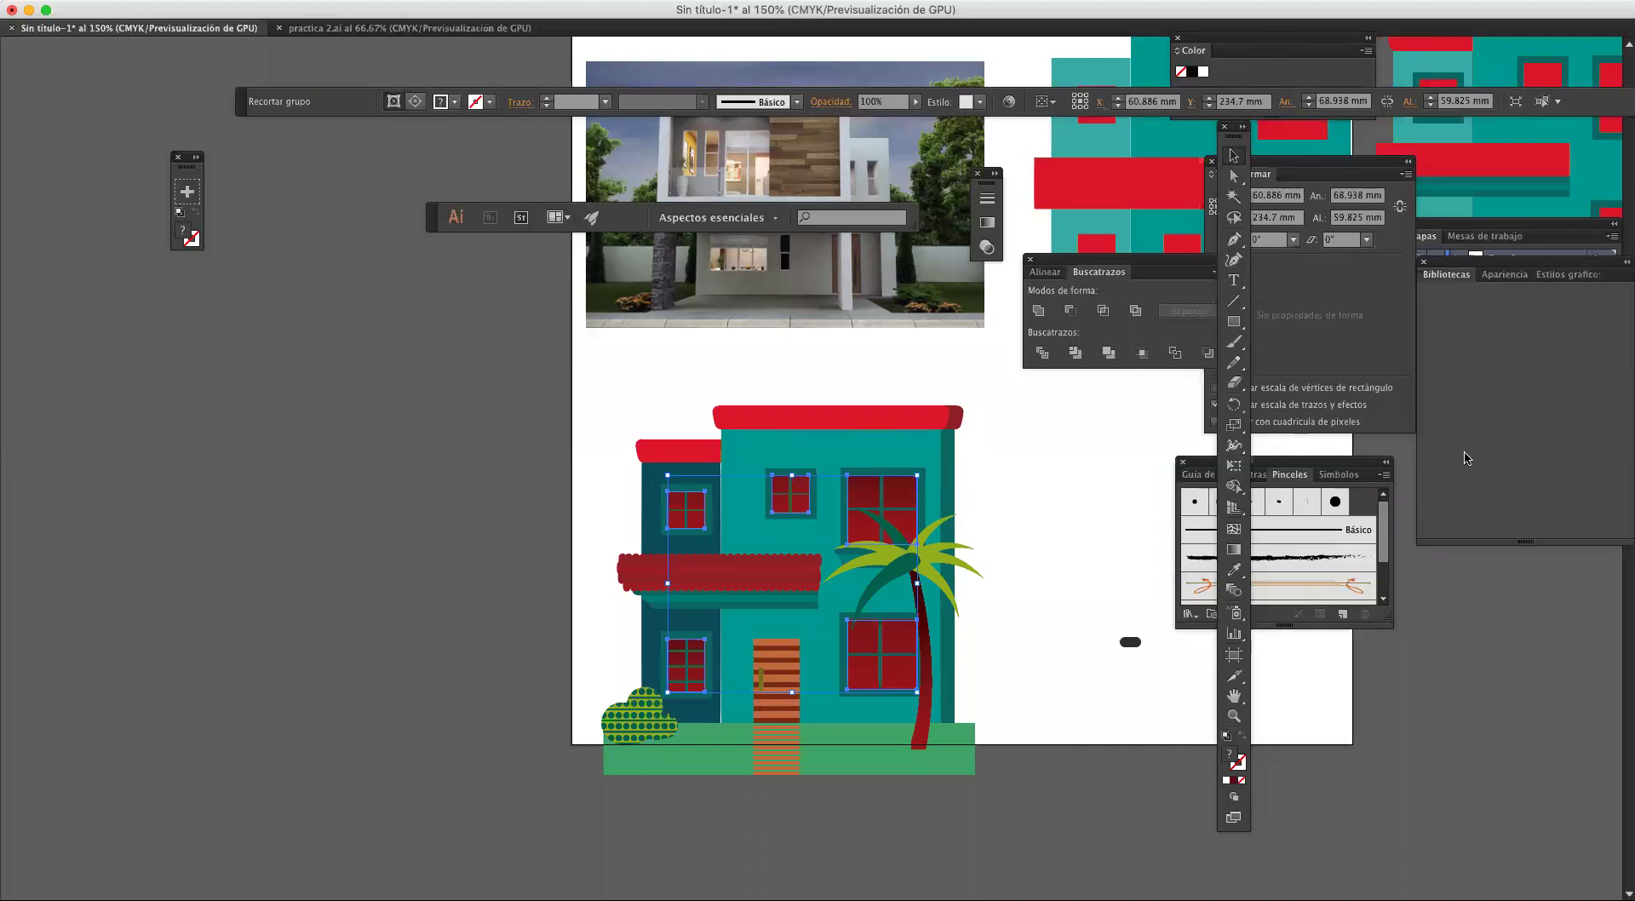
{"action": "left_click", "coordinate": [1457, 227]}
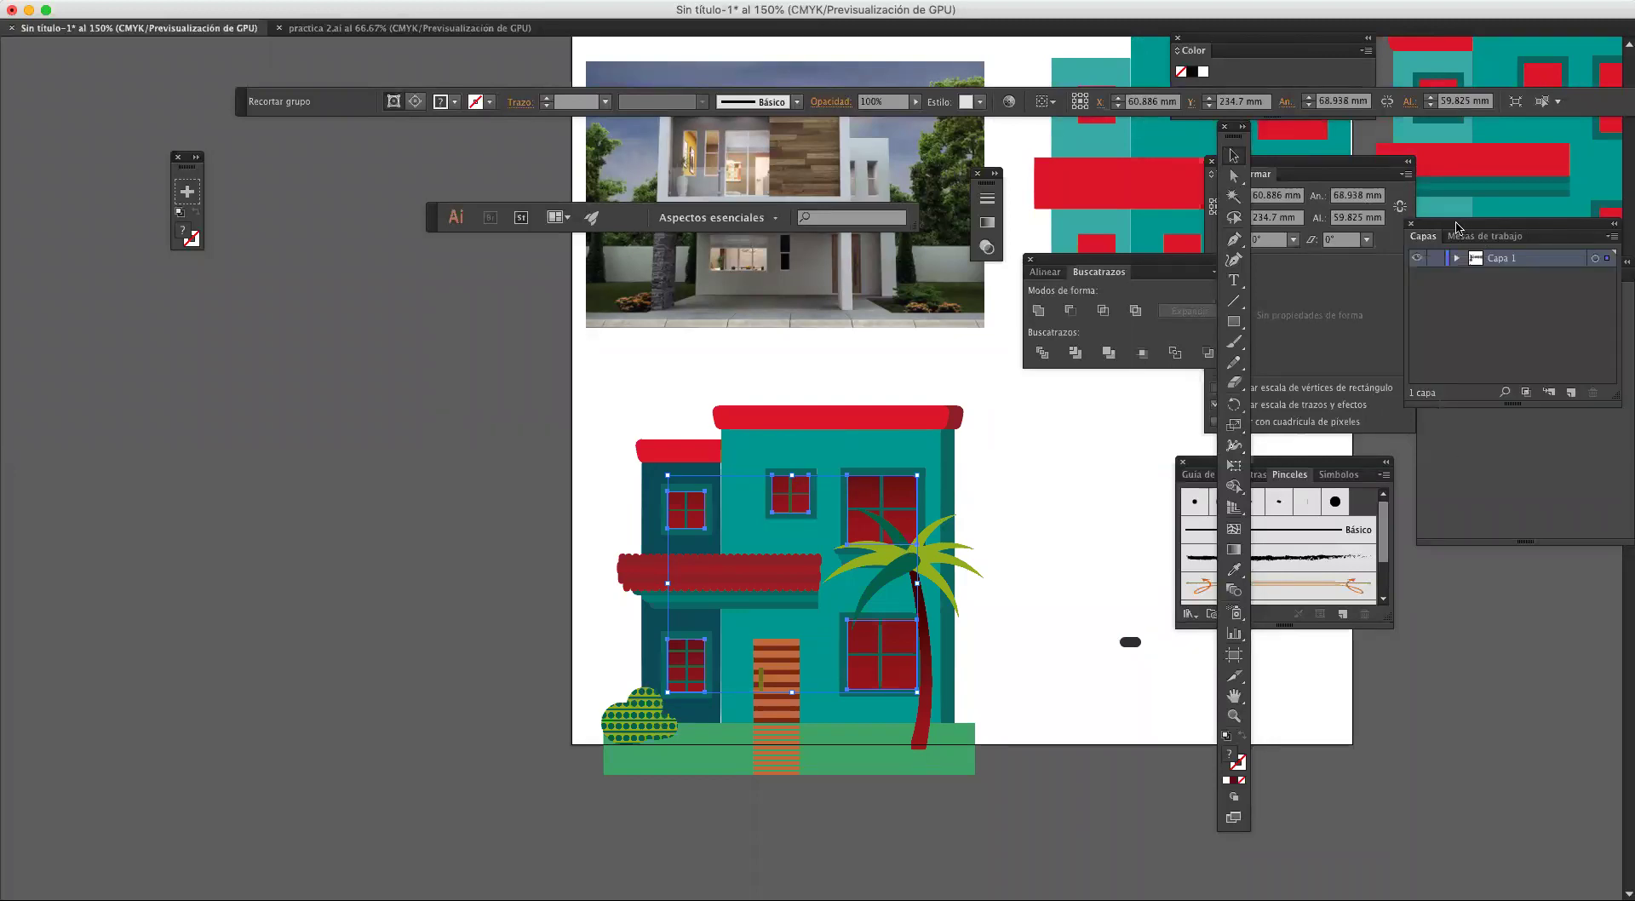
{"action": "left_click", "coordinate": [1311, 288]}
{"action": "left_click_drag", "start_coordinate": [1295, 174], "coordinate": [1420, 196]}
Step: Undo the move and the clipping mask of the reflections, and deselect the released strips and glass rectangles
{"action": "key", "text": "a"}
{"action": "left_click_drag", "start_coordinate": [846, 523], "coordinate": [986, 499]}
{"action": "key", "text": "ctrl+y"}
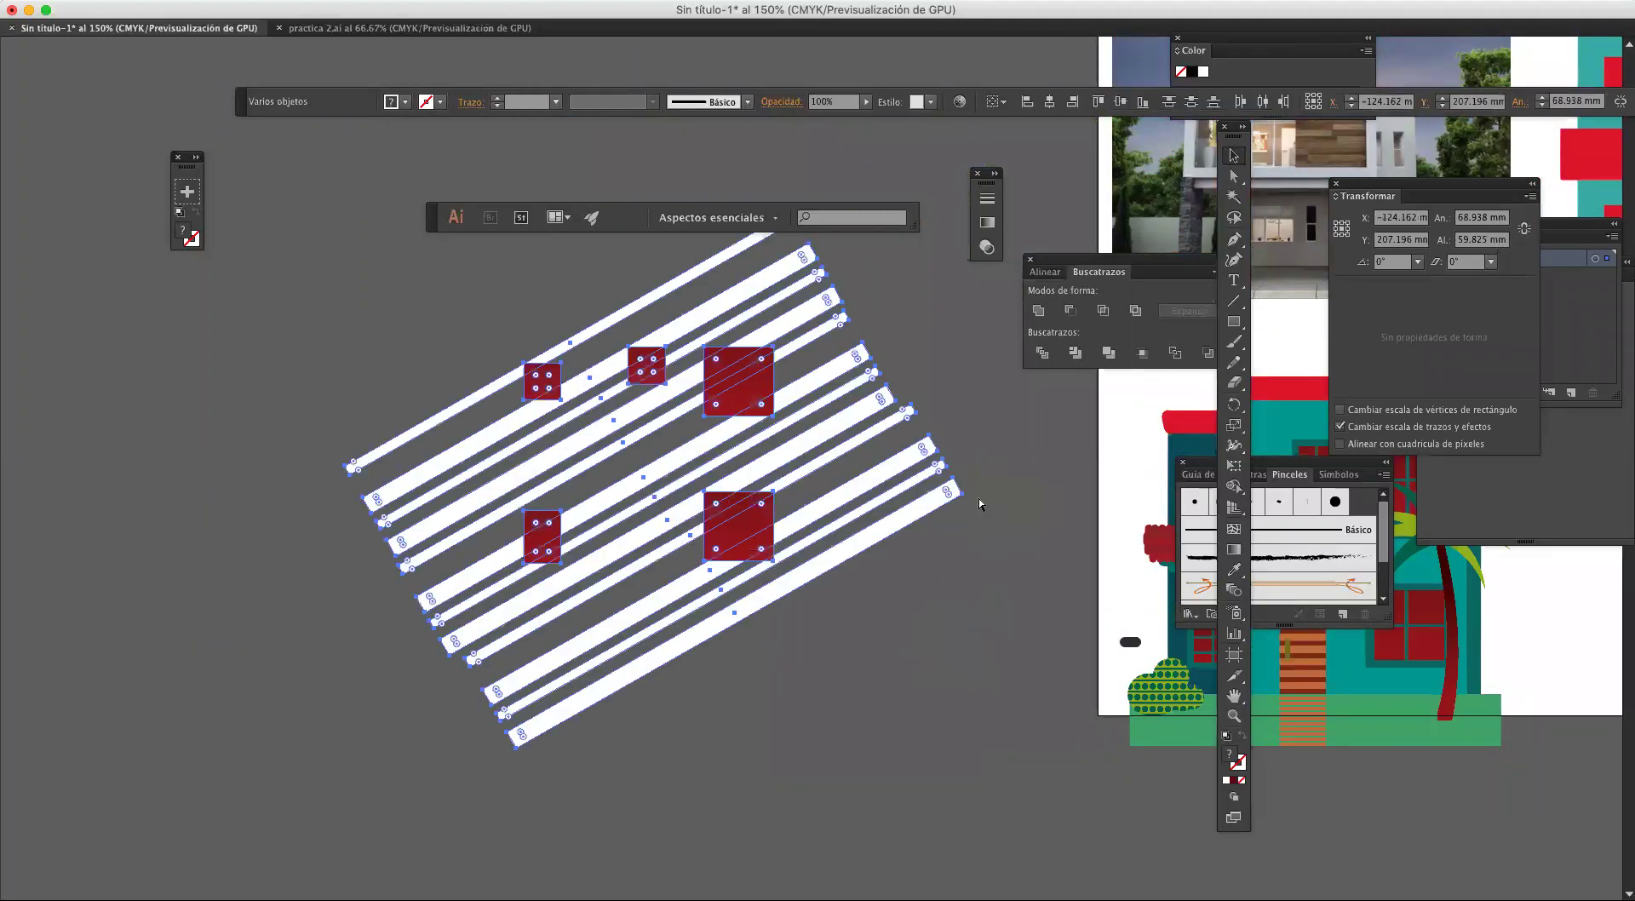
{"action": "left_click", "coordinate": [824, 724]}
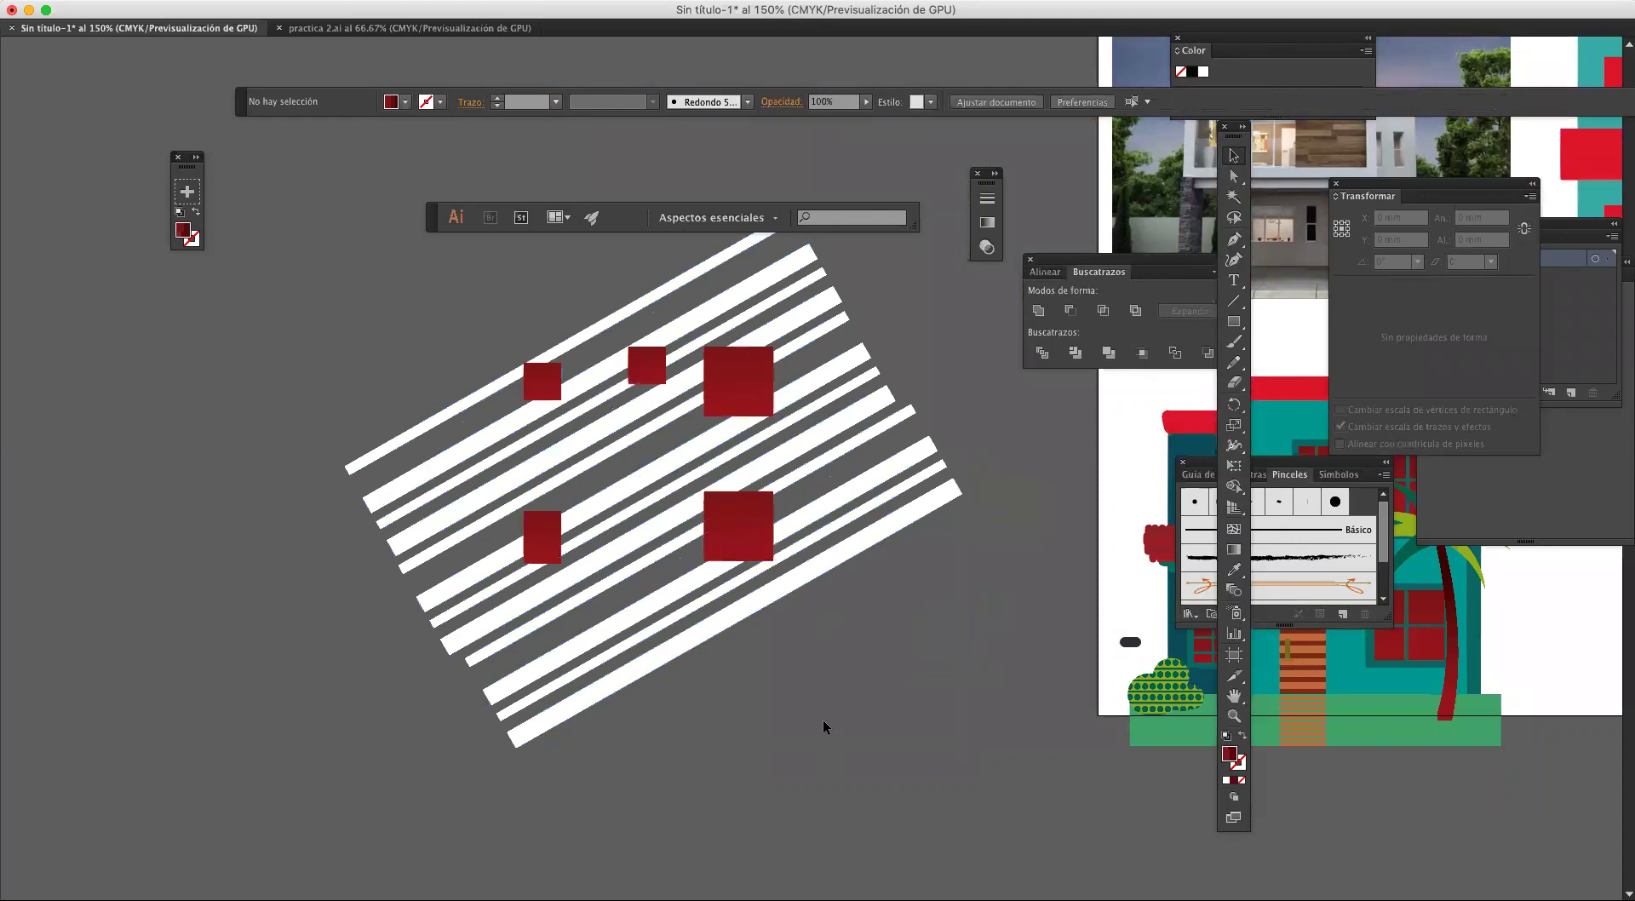
Step: Fill the group of five glass rectangles with solid orange #e35523
{"action": "left_click", "coordinate": [556, 545]}
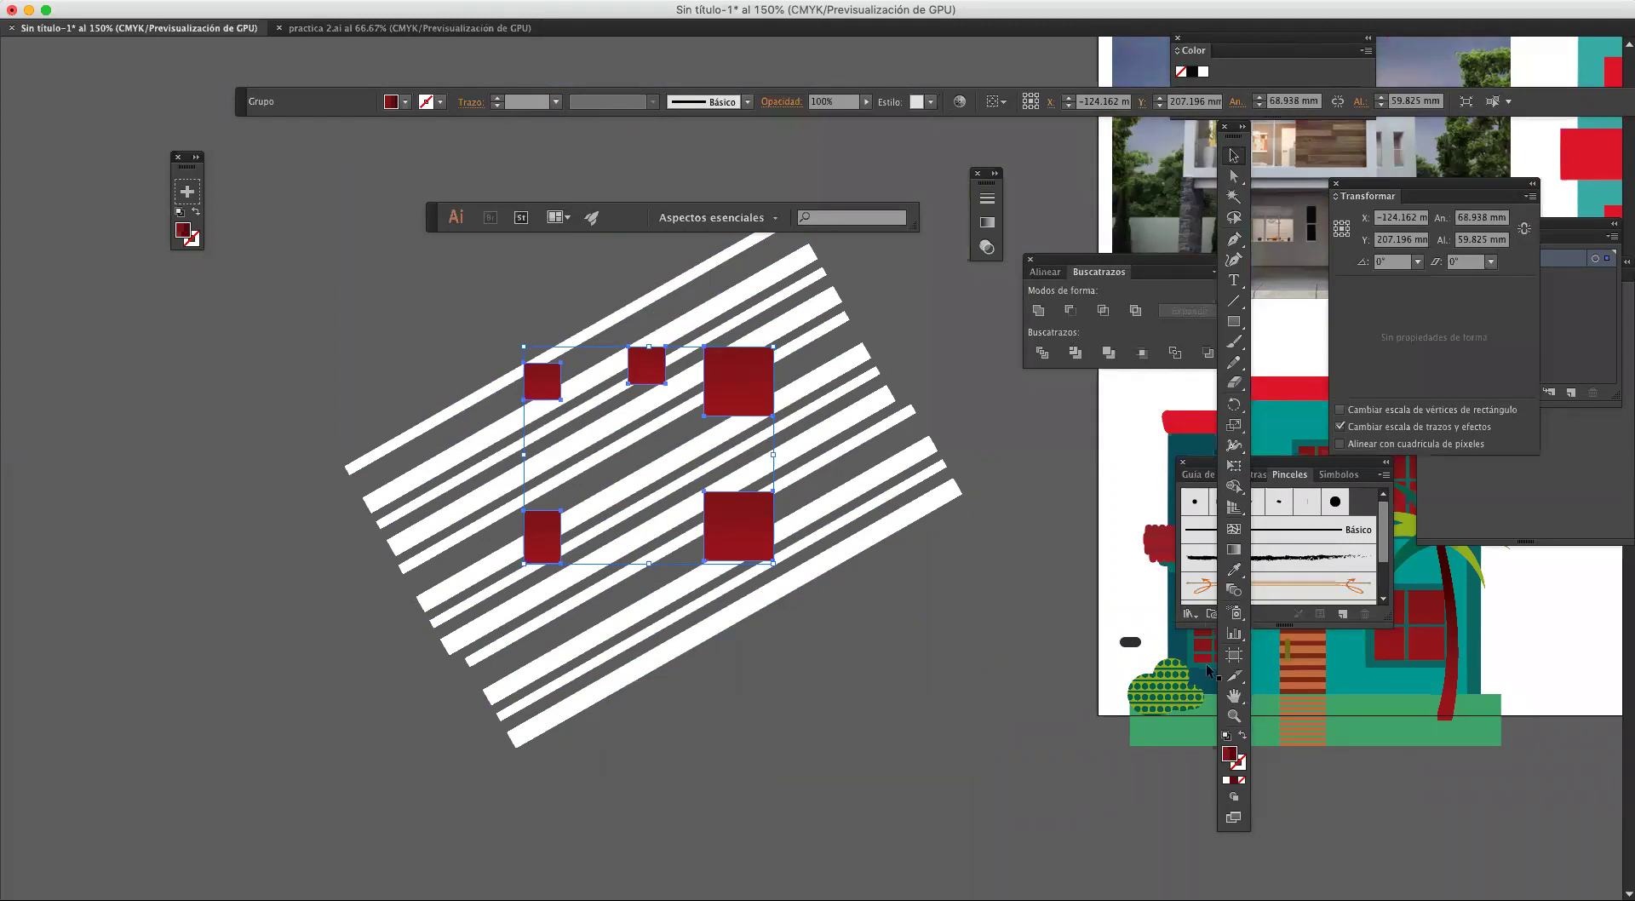
{"action": "double_click", "coordinate": [1229, 754]}
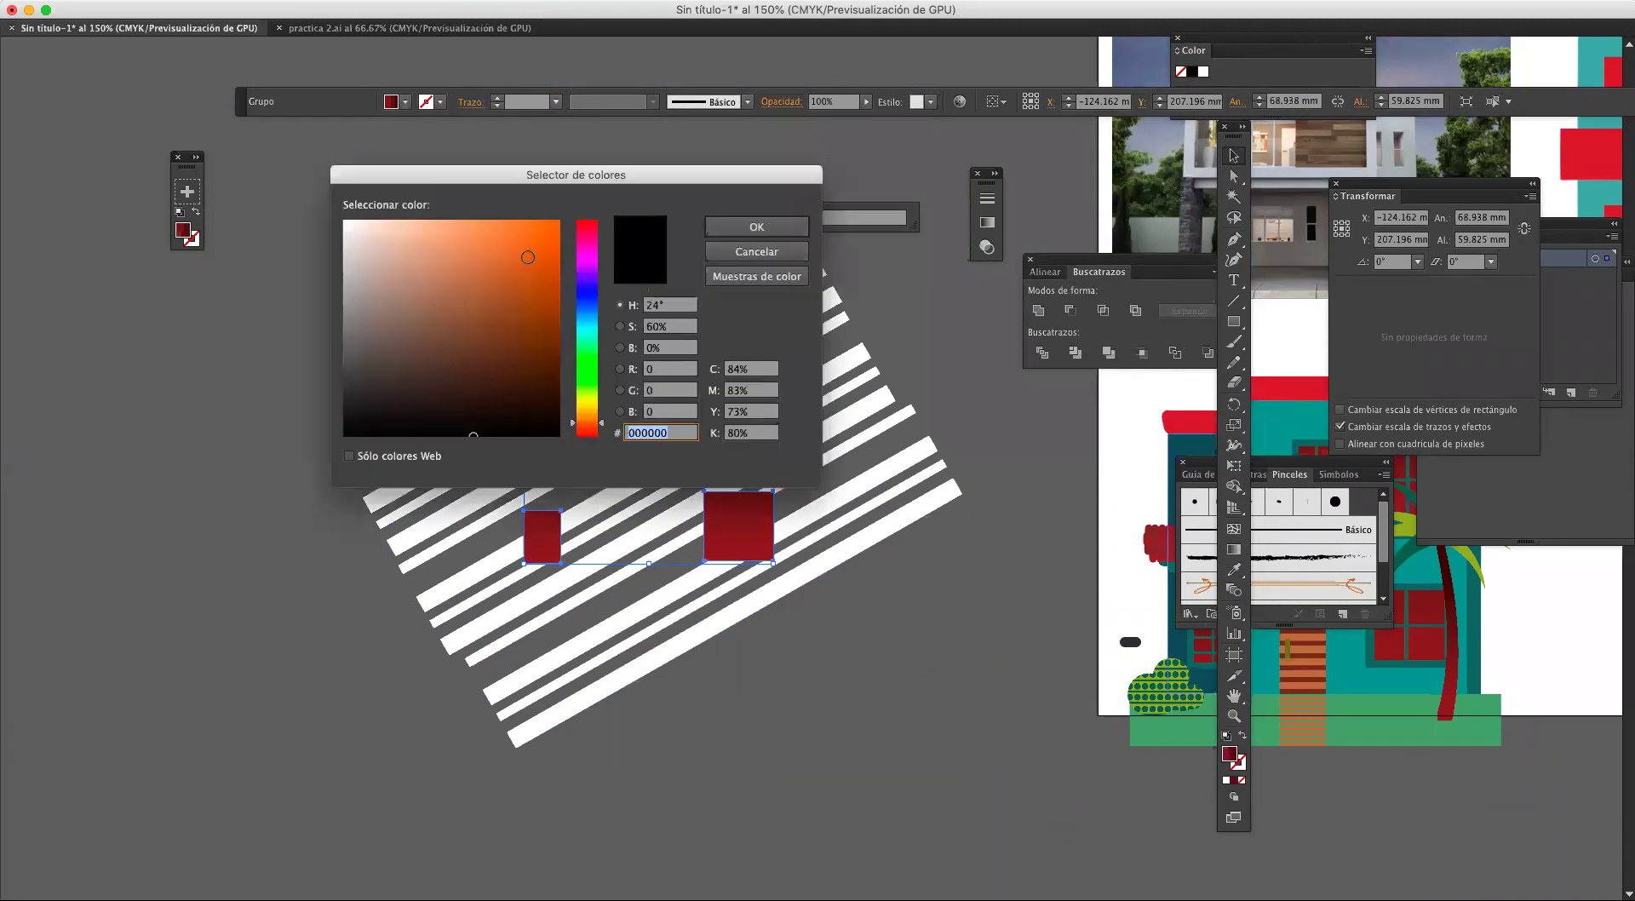
{"action": "type", "text": "e35523"}
{"action": "left_click", "coordinate": [757, 227]}
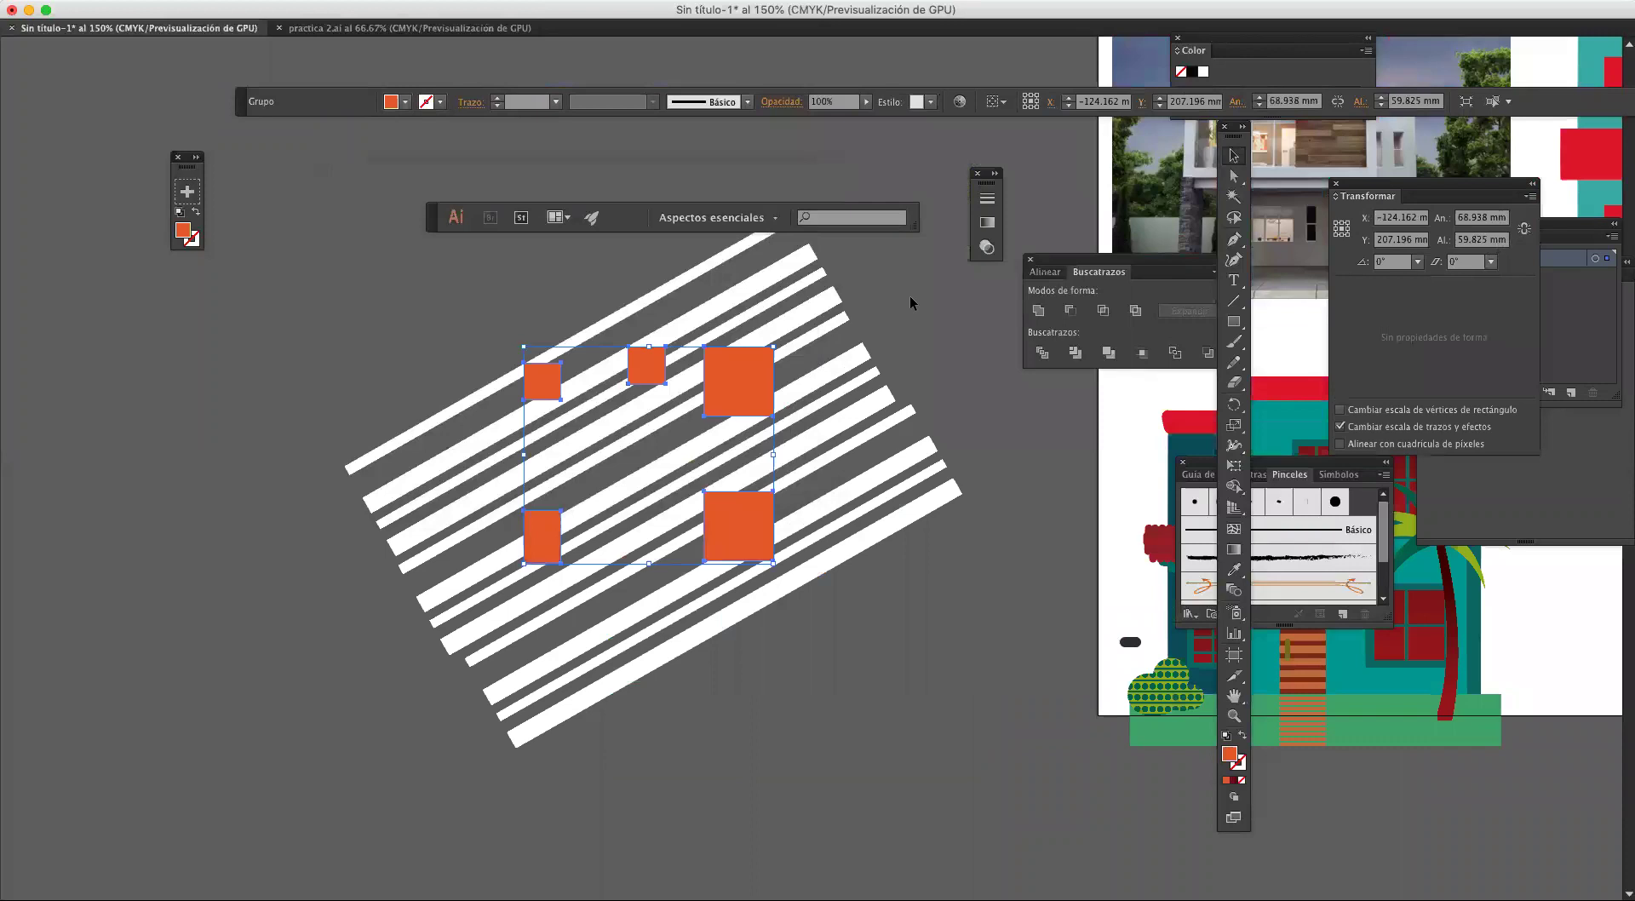
Step: Try to clip all the white strips with the orange glass group, and undo the clipping mask
{"action": "key", "text": "super+a"}
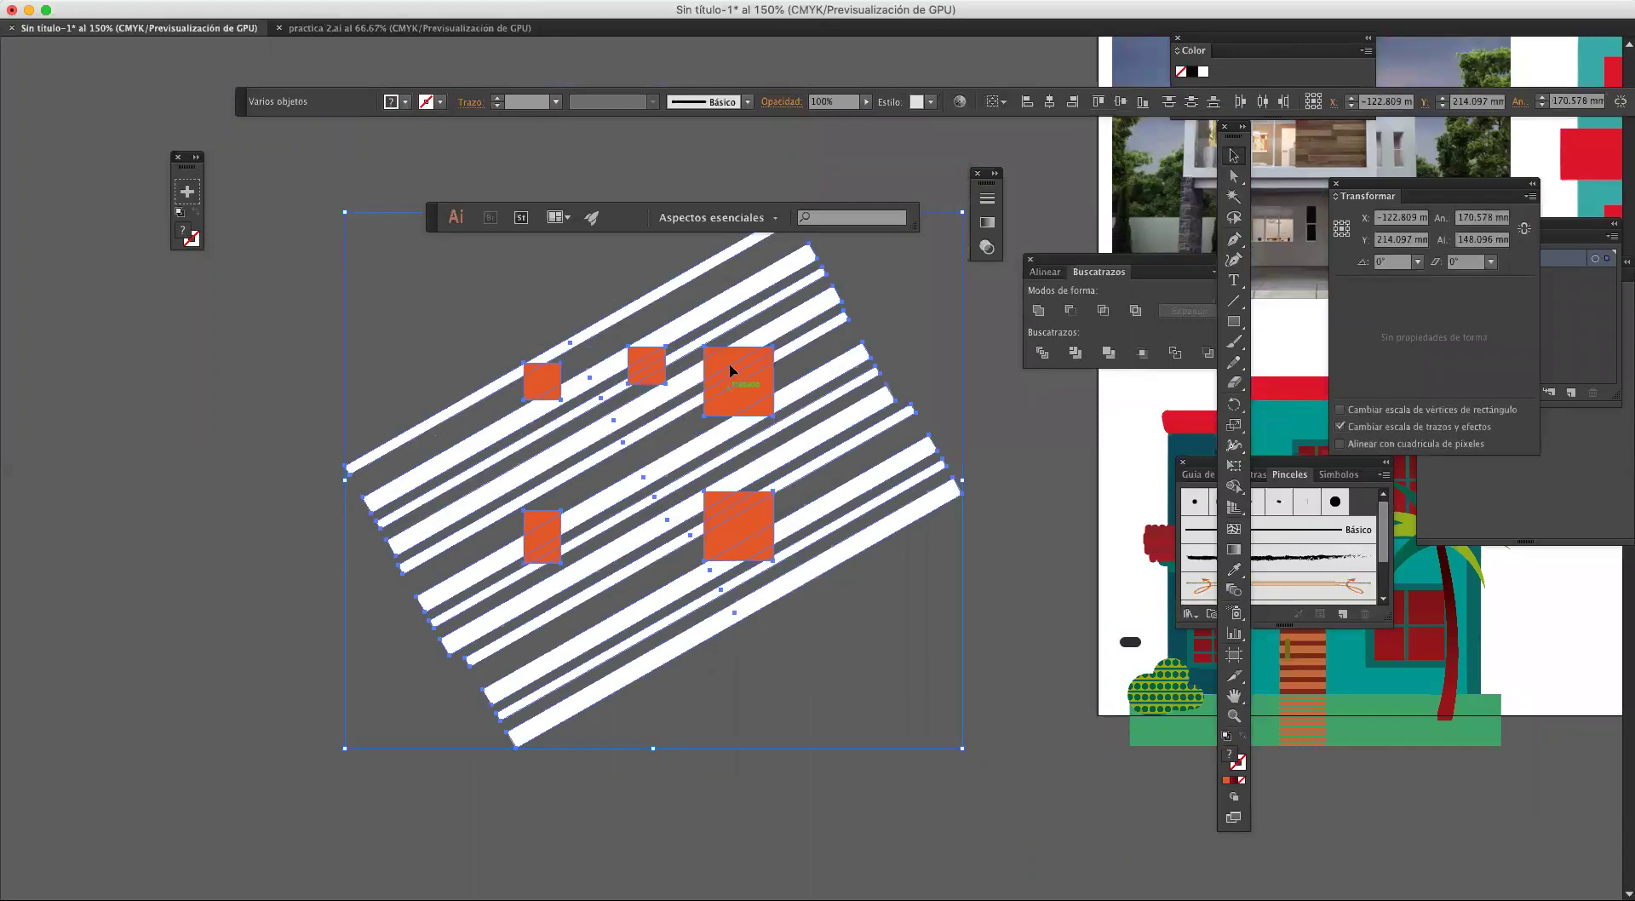
{"action": "right_click", "coordinate": [730, 368]}
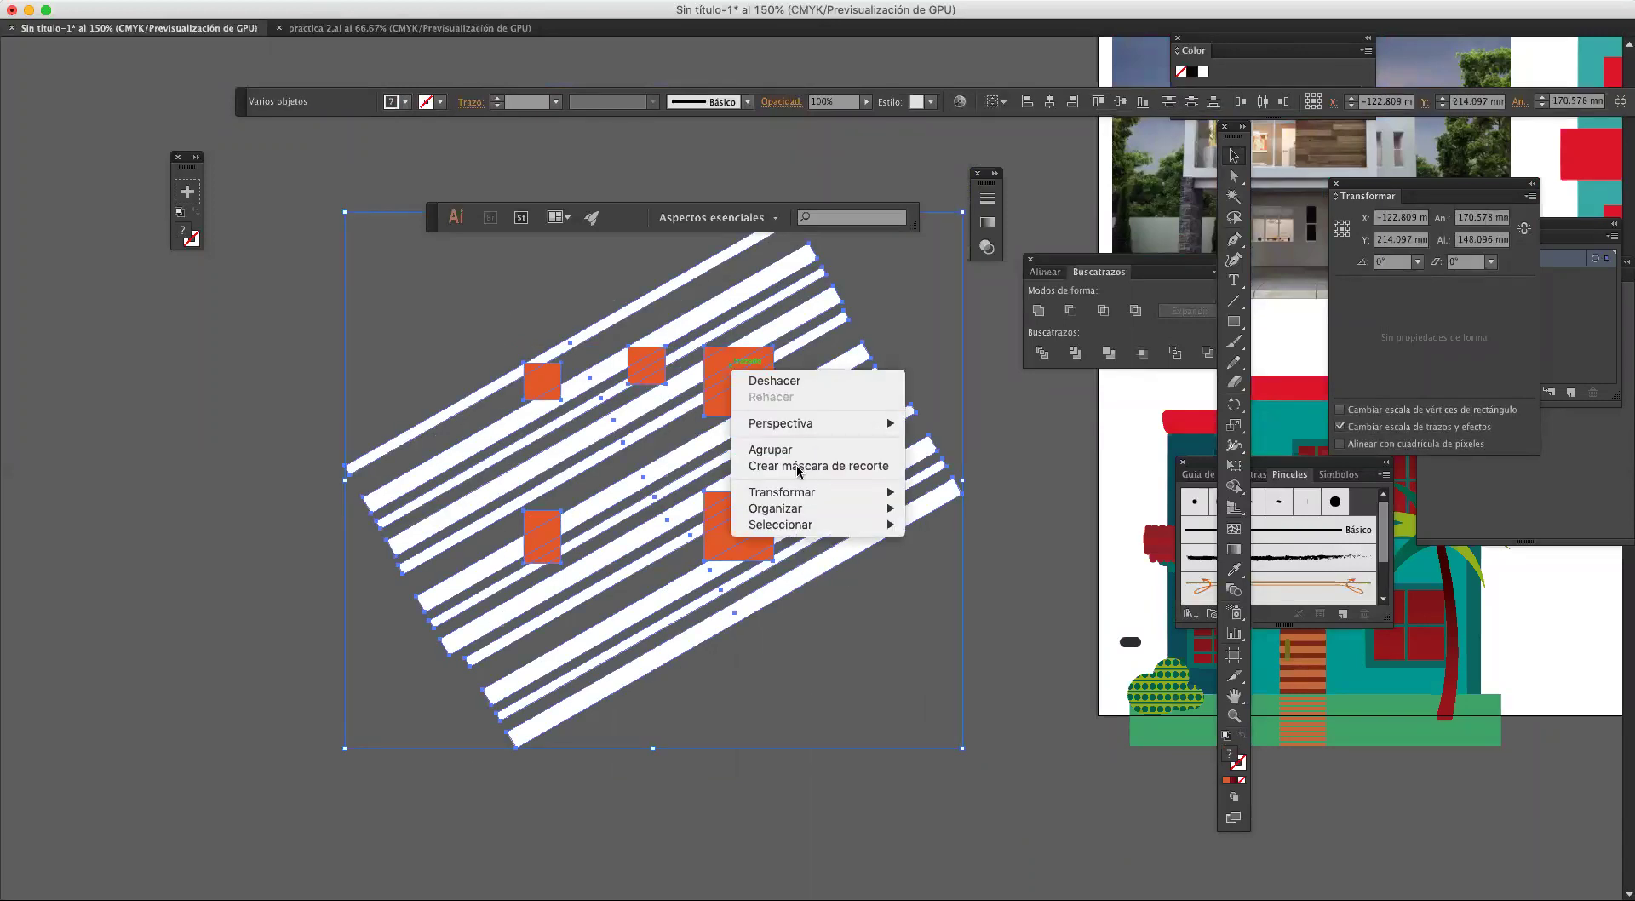
{"action": "left_click", "coordinate": [799, 471]}
{"action": "left_click", "coordinate": [786, 417]}
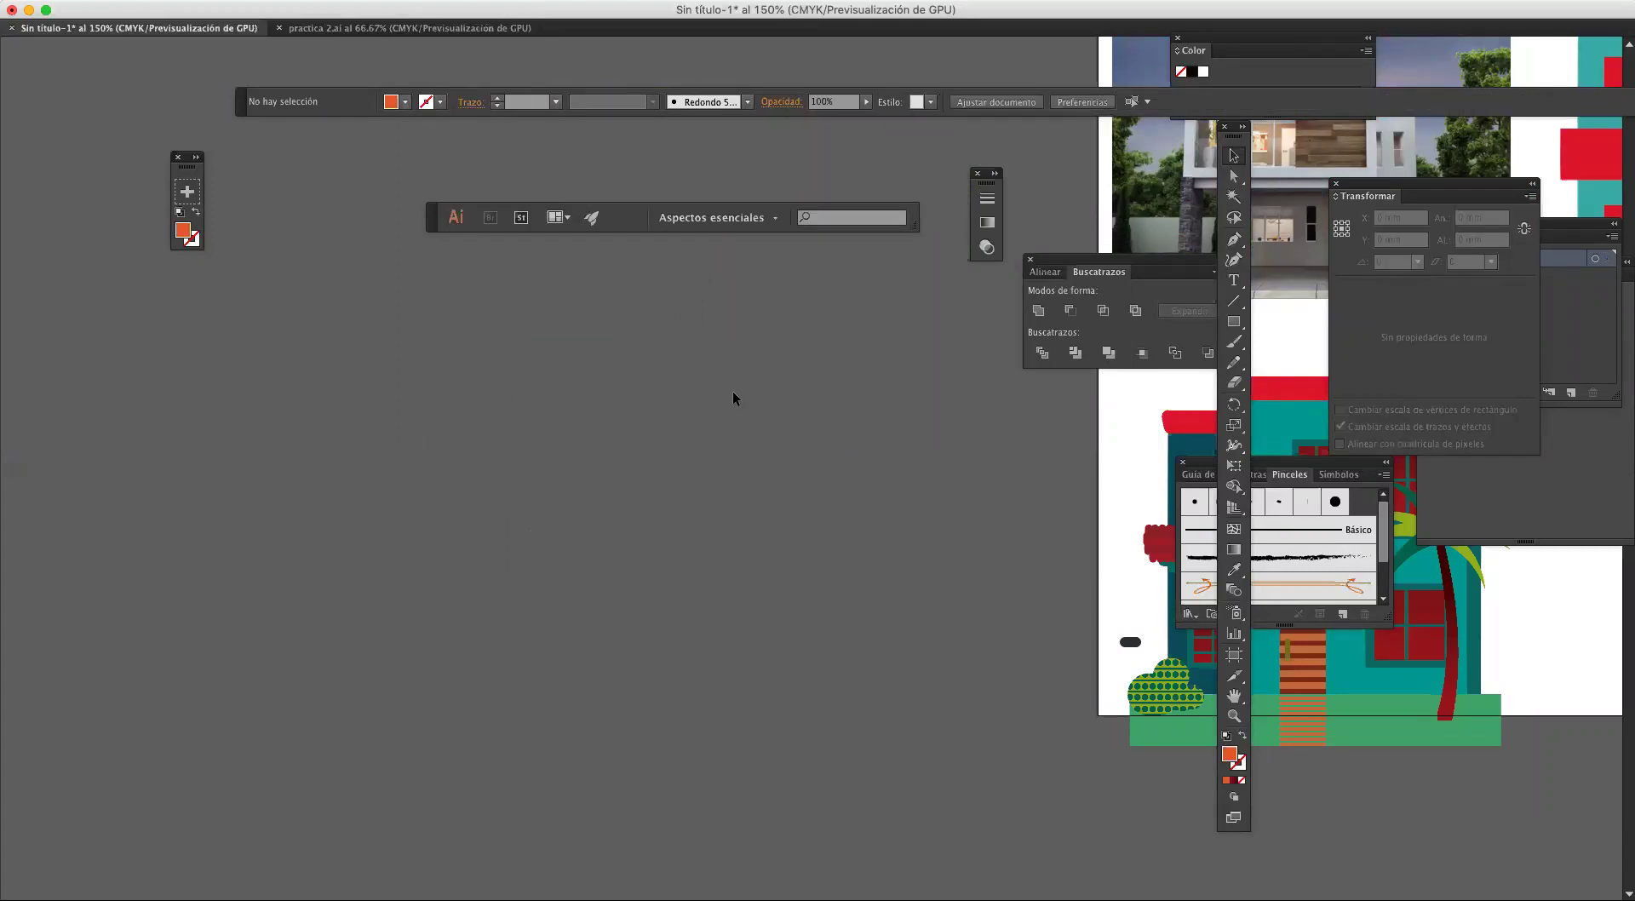
{"action": "left_click", "coordinate": [720, 373]}
{"action": "key", "text": "ctrl+z"}
{"action": "key", "text": "ctrl+z"}
{"action": "key", "text": "ctrl+z"}
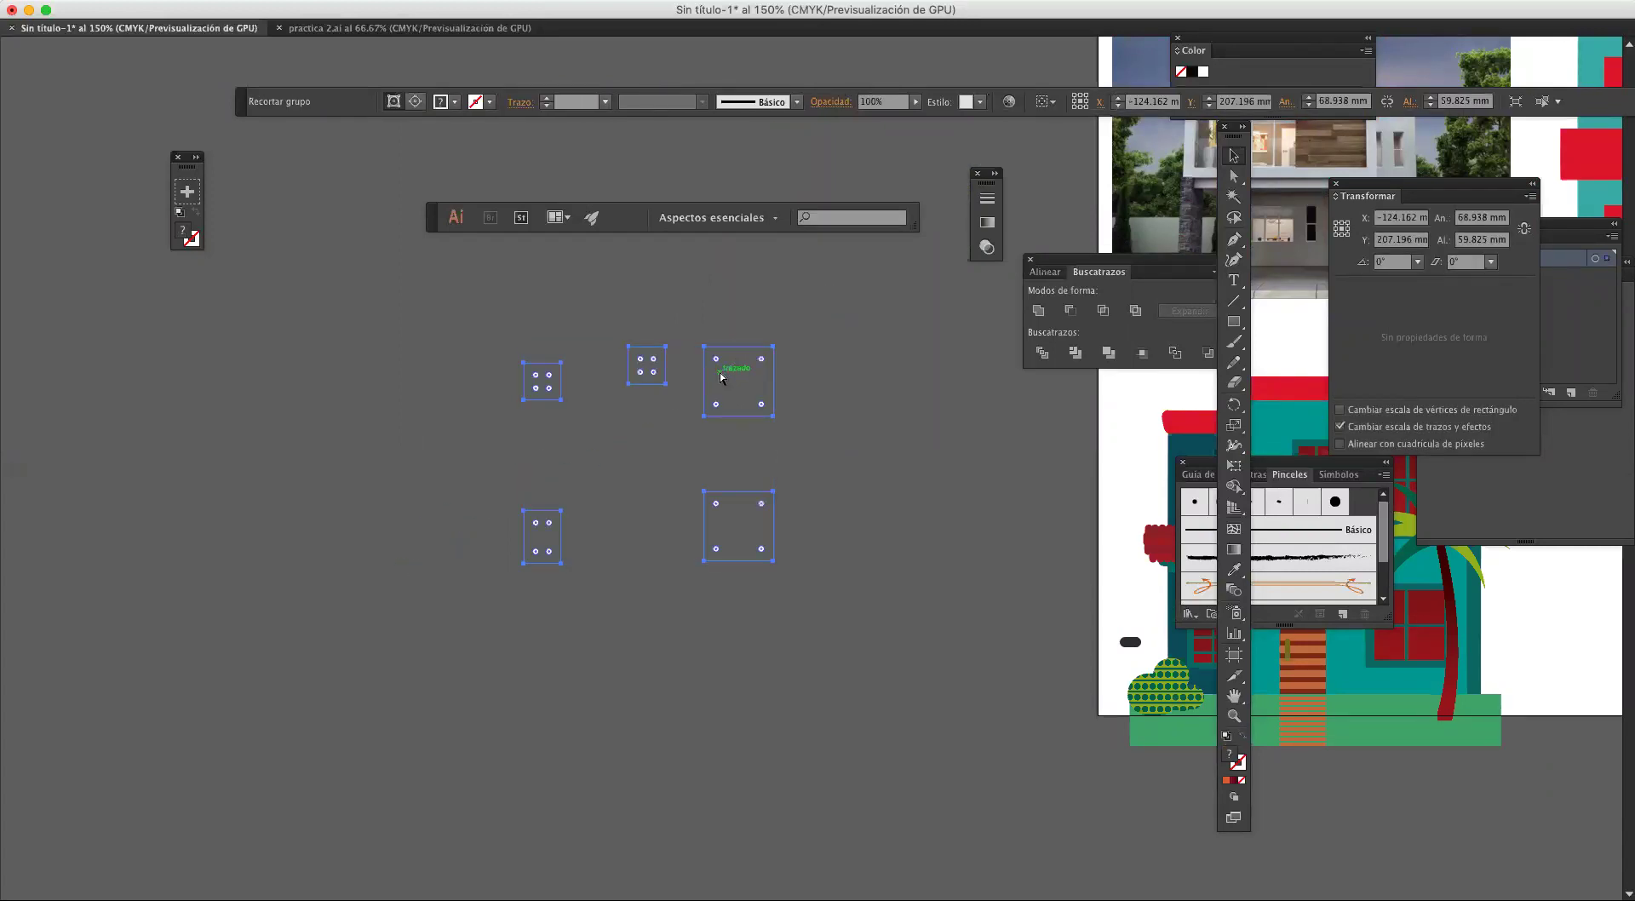
Step: Ungroup the five orange glass rectangles so each can be selected individually
{"action": "left_click", "coordinate": [724, 375]}
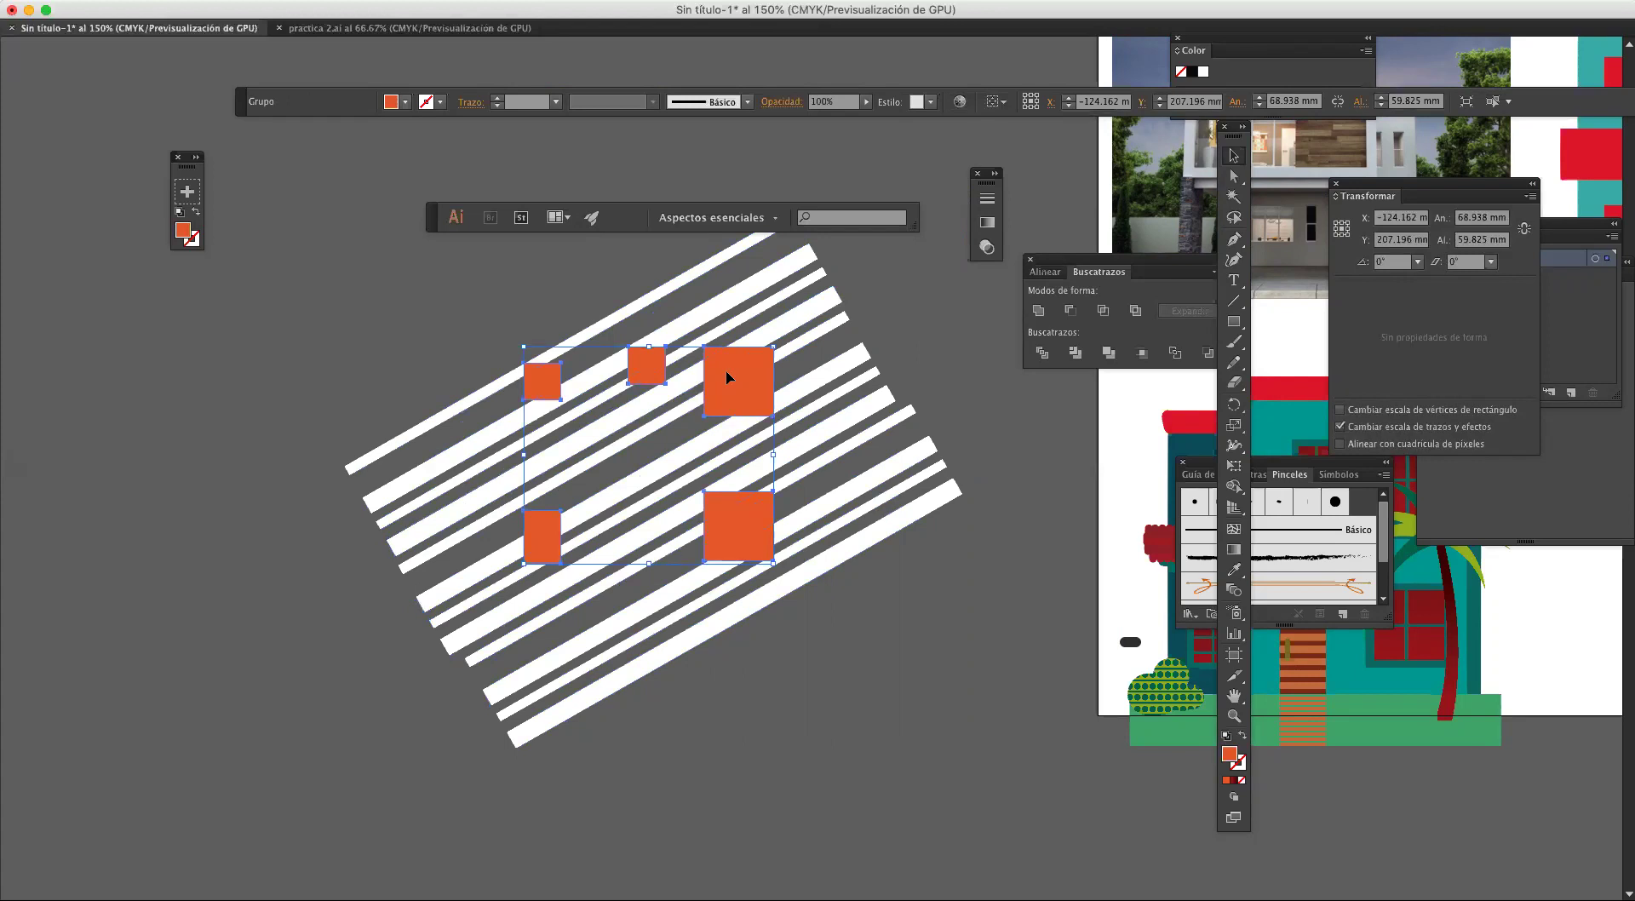
{"action": "right_click", "coordinate": [726, 376]}
{"action": "left_click", "coordinate": [761, 474]}
{"action": "left_click", "coordinate": [903, 337]}
{"action": "left_click", "coordinate": [749, 384]}
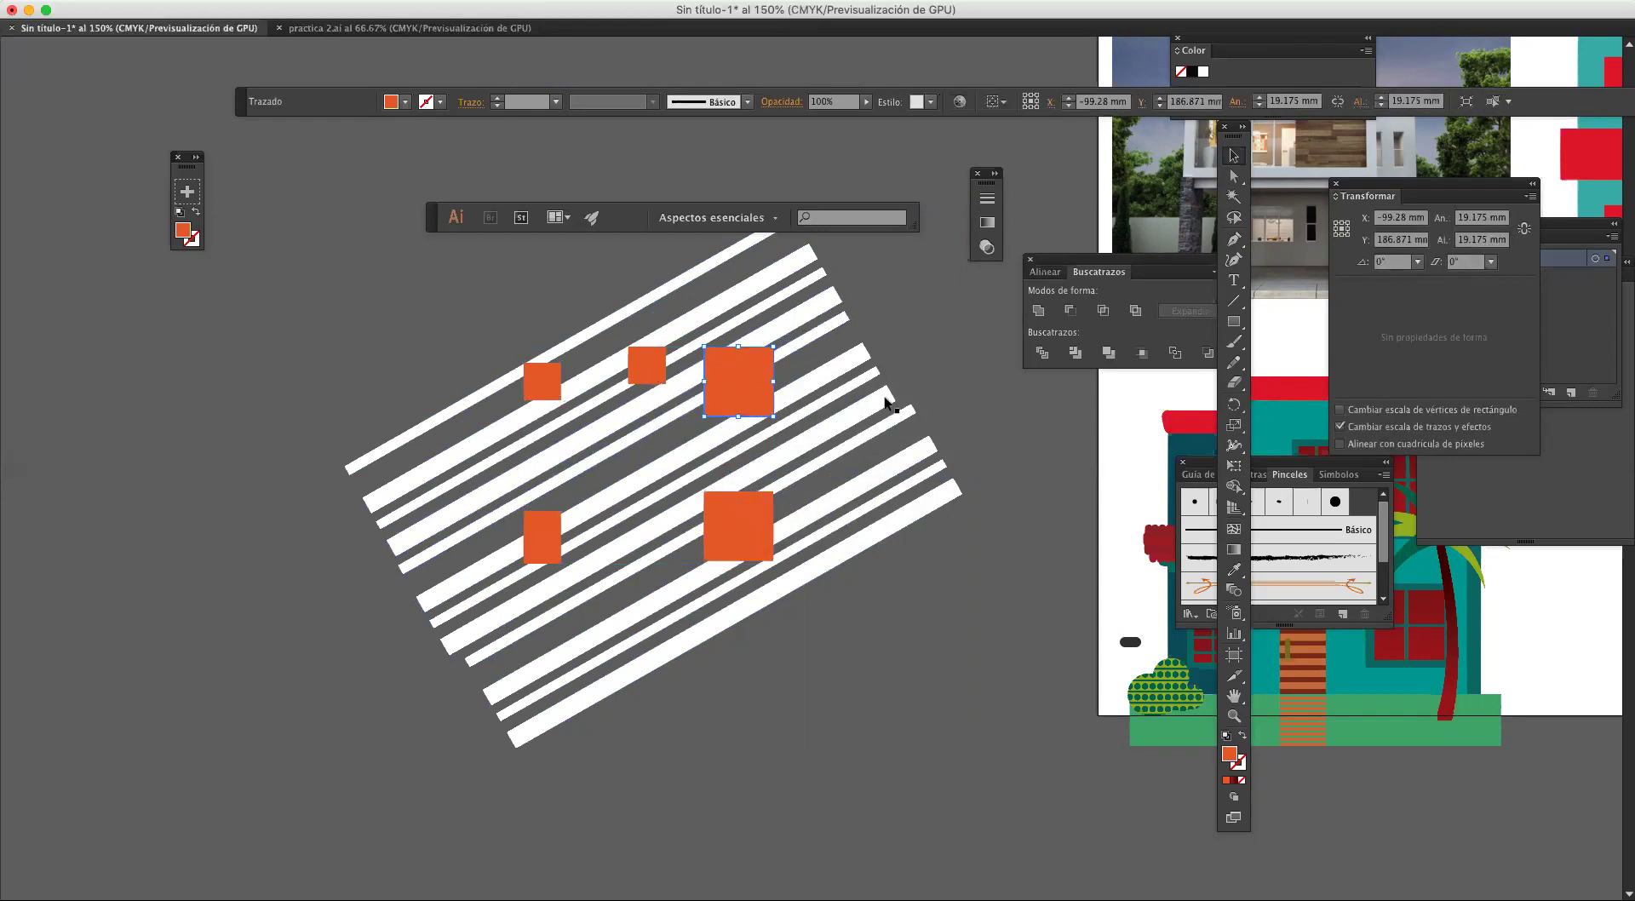
Step: Try duplicating the strips and orange rectangles below the original set
{"action": "scroll", "coordinate": [887, 443], "scroll_direction": "down", "scroll_amount": 5}
{"action": "scroll", "coordinate": [886, 457], "scroll_direction": "up", "scroll_amount": 4}
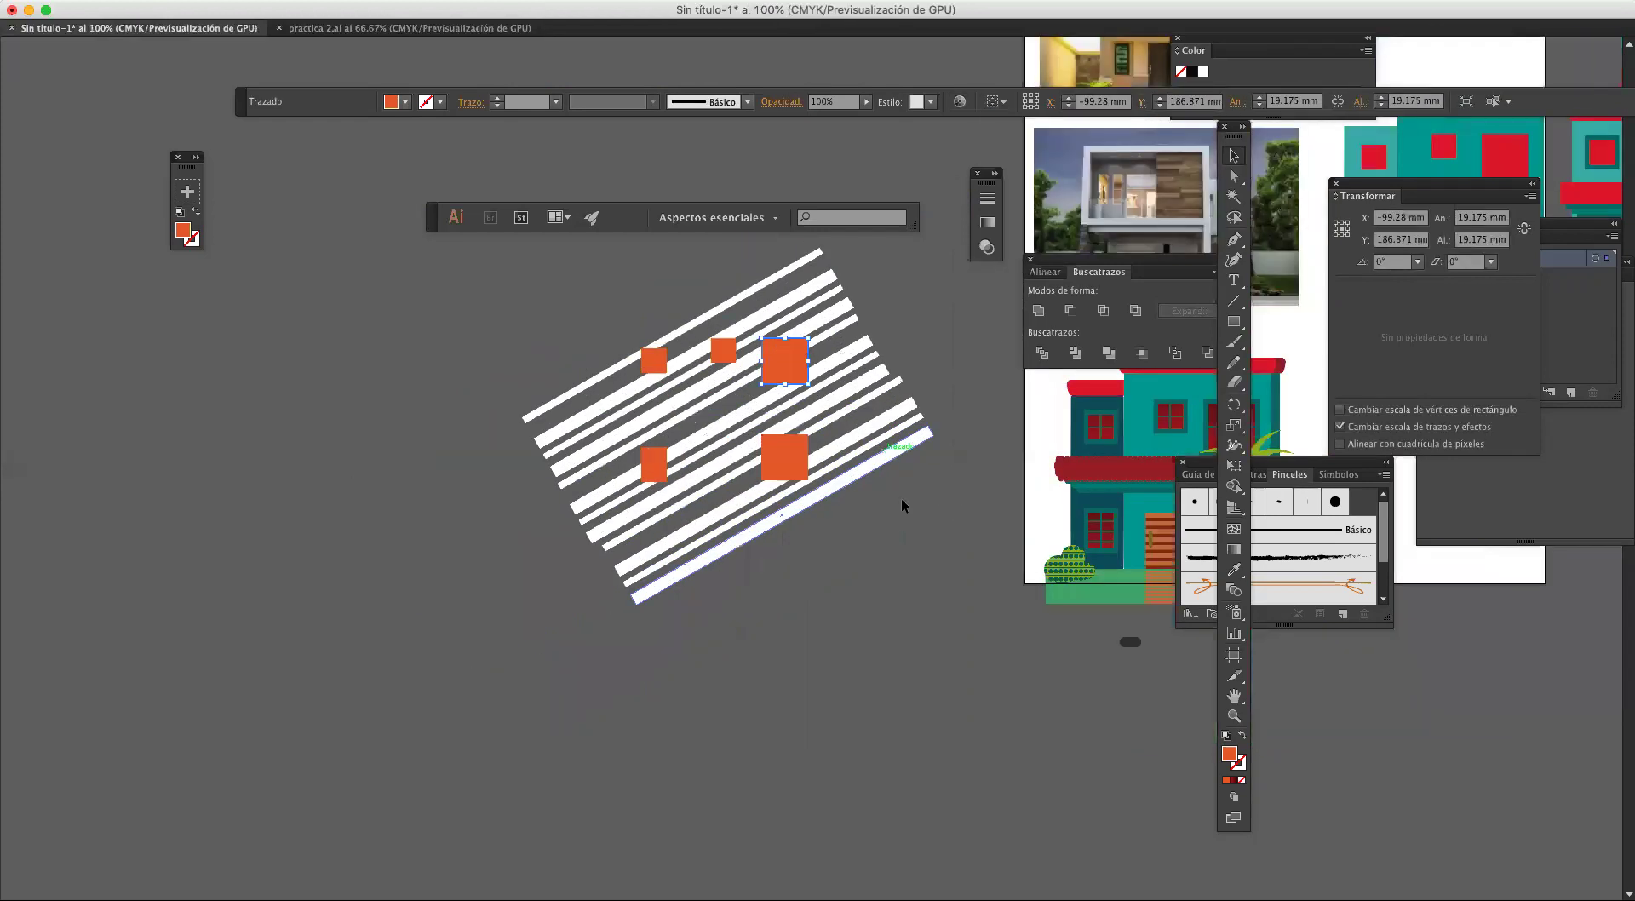
{"action": "key", "text": "super+a"}
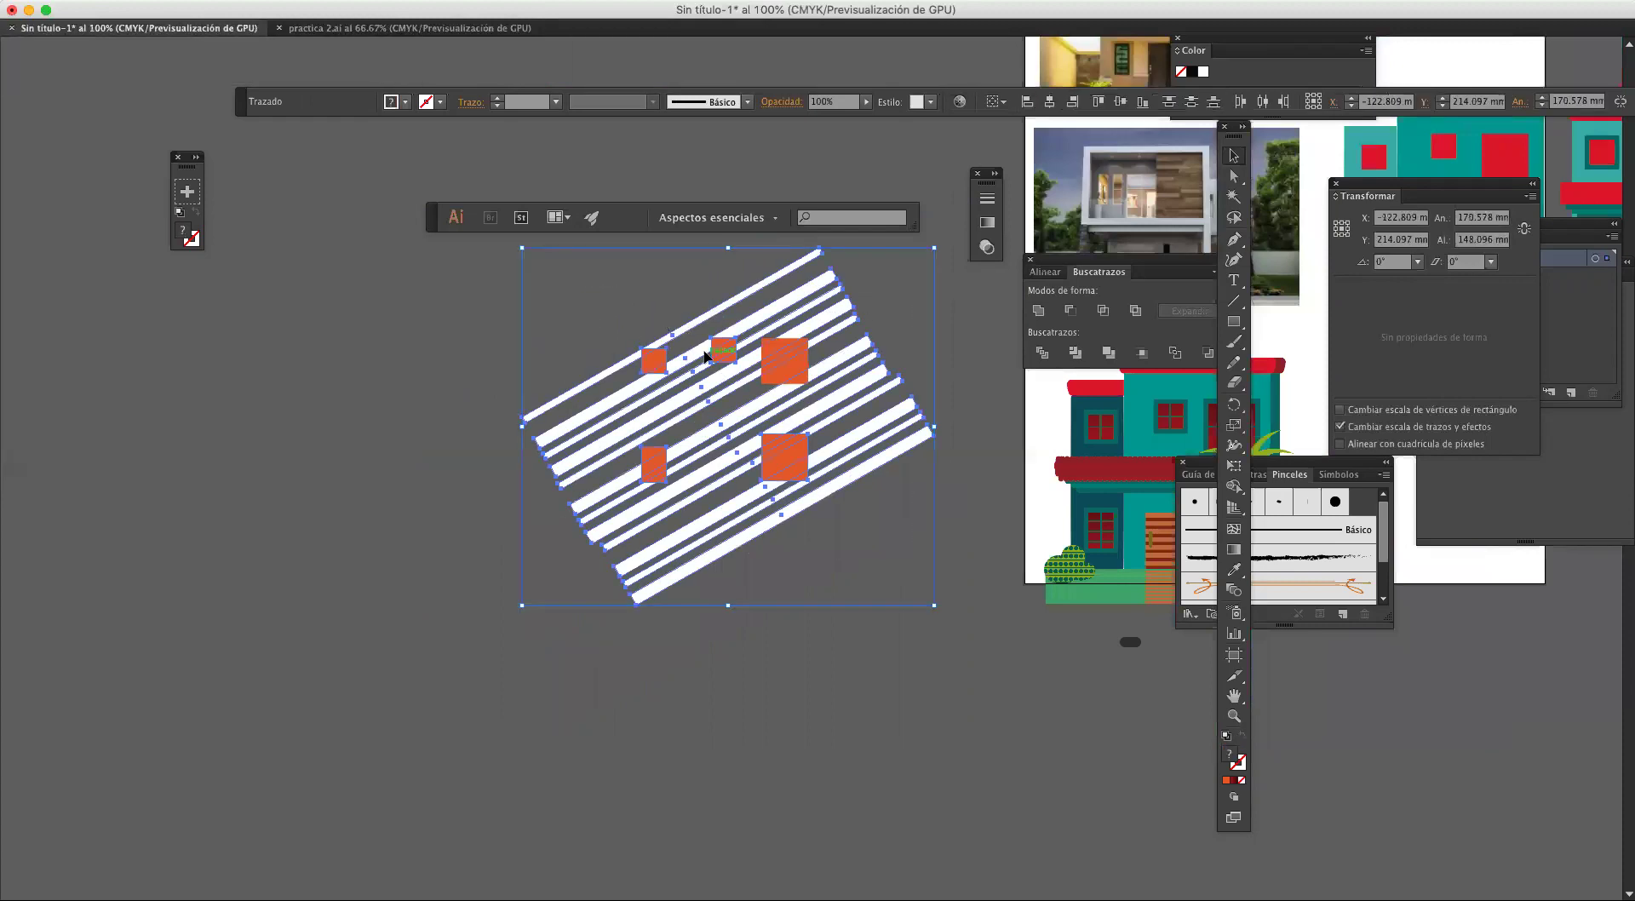
{"action": "left_click_drag", "start_coordinate": [720, 358], "coordinate": [704, 702]}
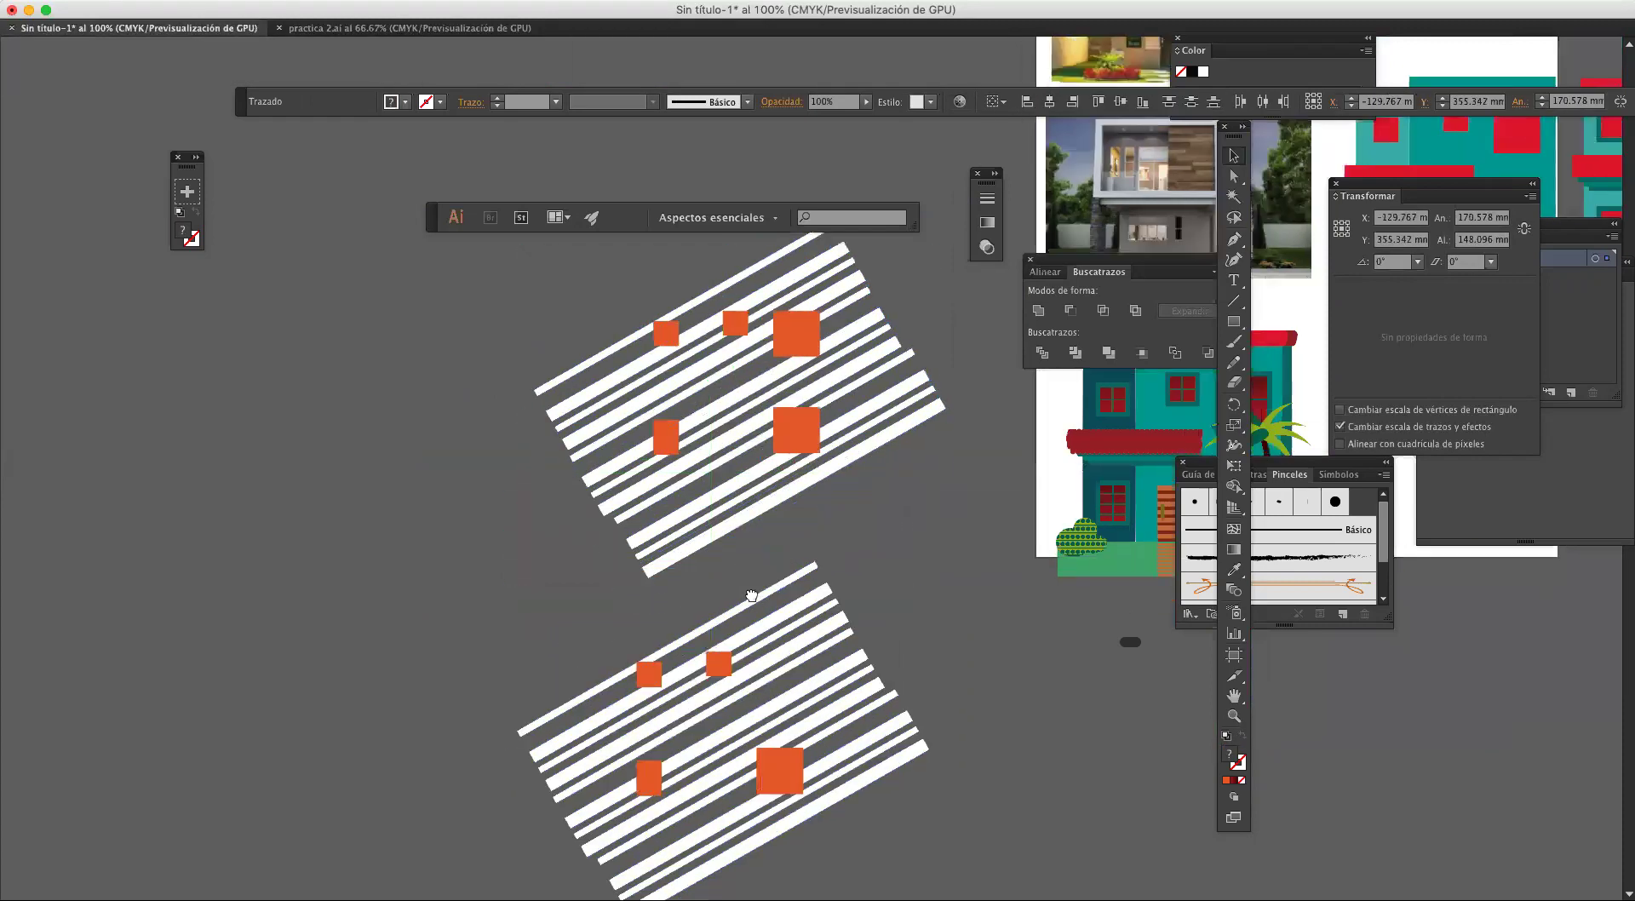
{"action": "scroll", "coordinate": [814, 418], "scroll_direction": "down", "scroll_amount": 5}
{"action": "left_click", "coordinate": [701, 367]}
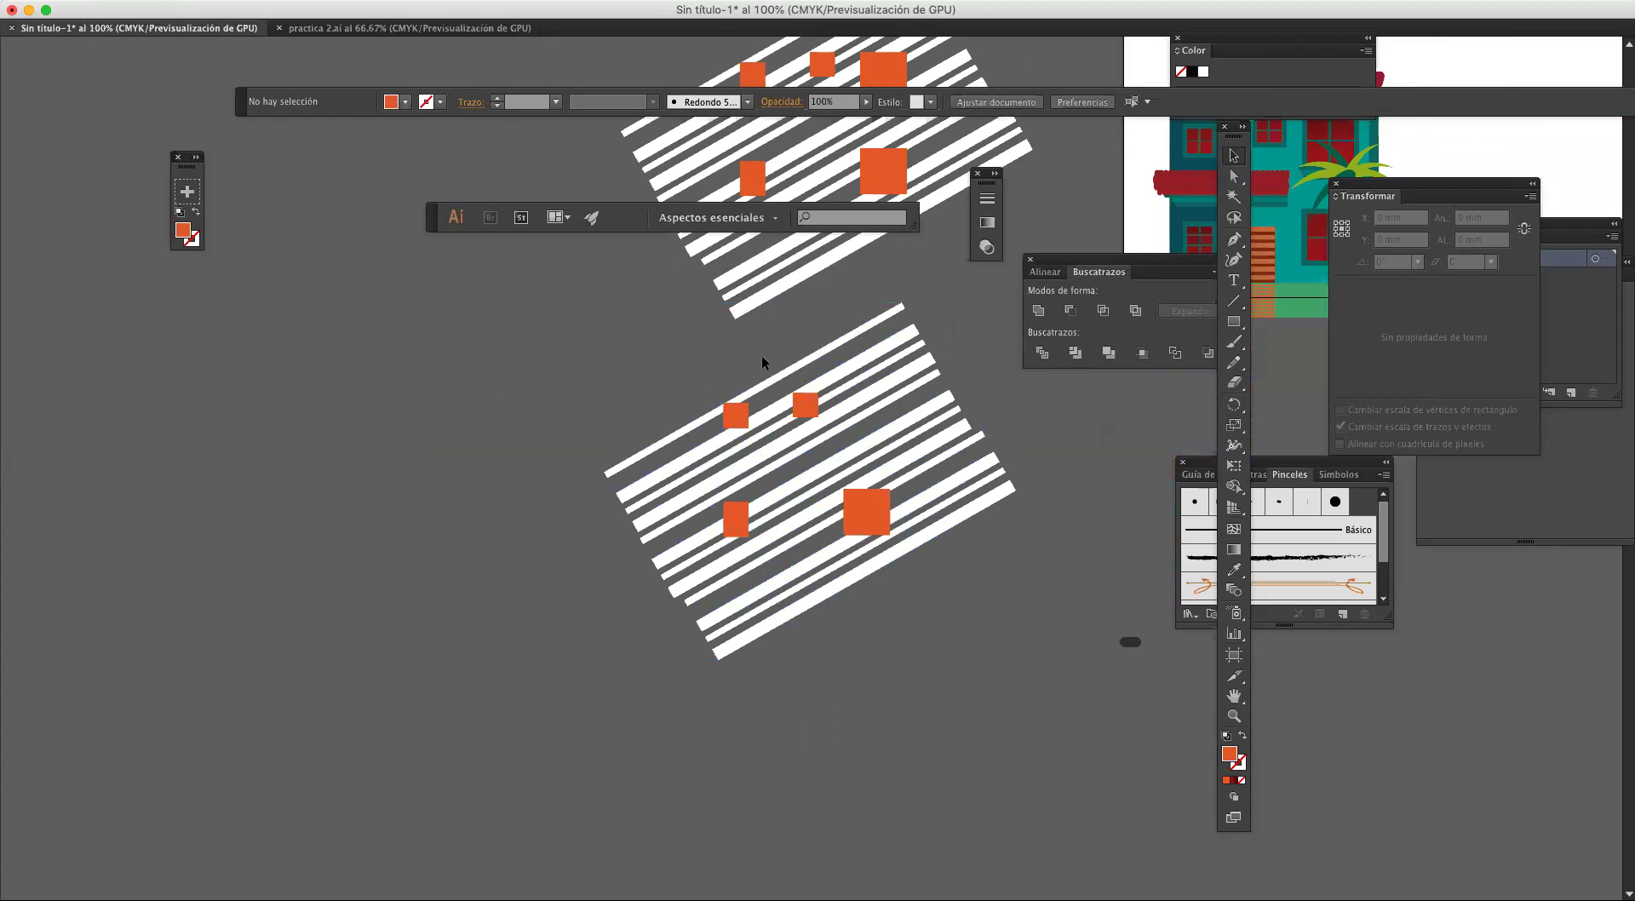
Step: Clip the copy's two uppermost strips with its small upper-left rectangle, and undo the clipping and the duplication
{"action": "left_click", "coordinate": [737, 415]}
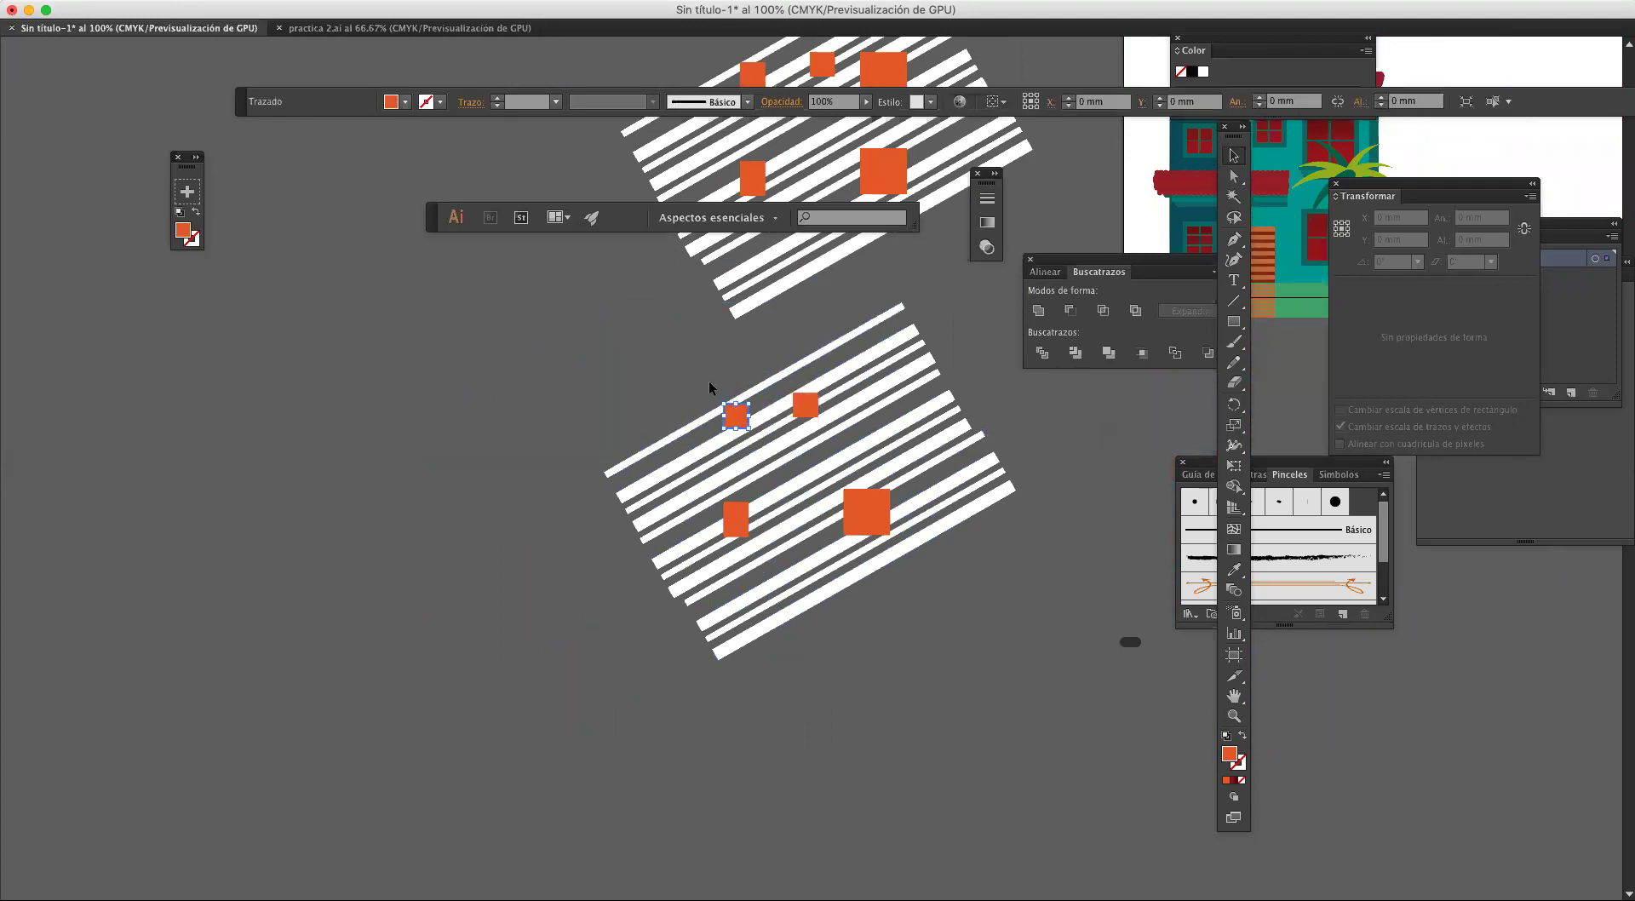
{"action": "left_click", "coordinate": [747, 433], "text": "shift"}
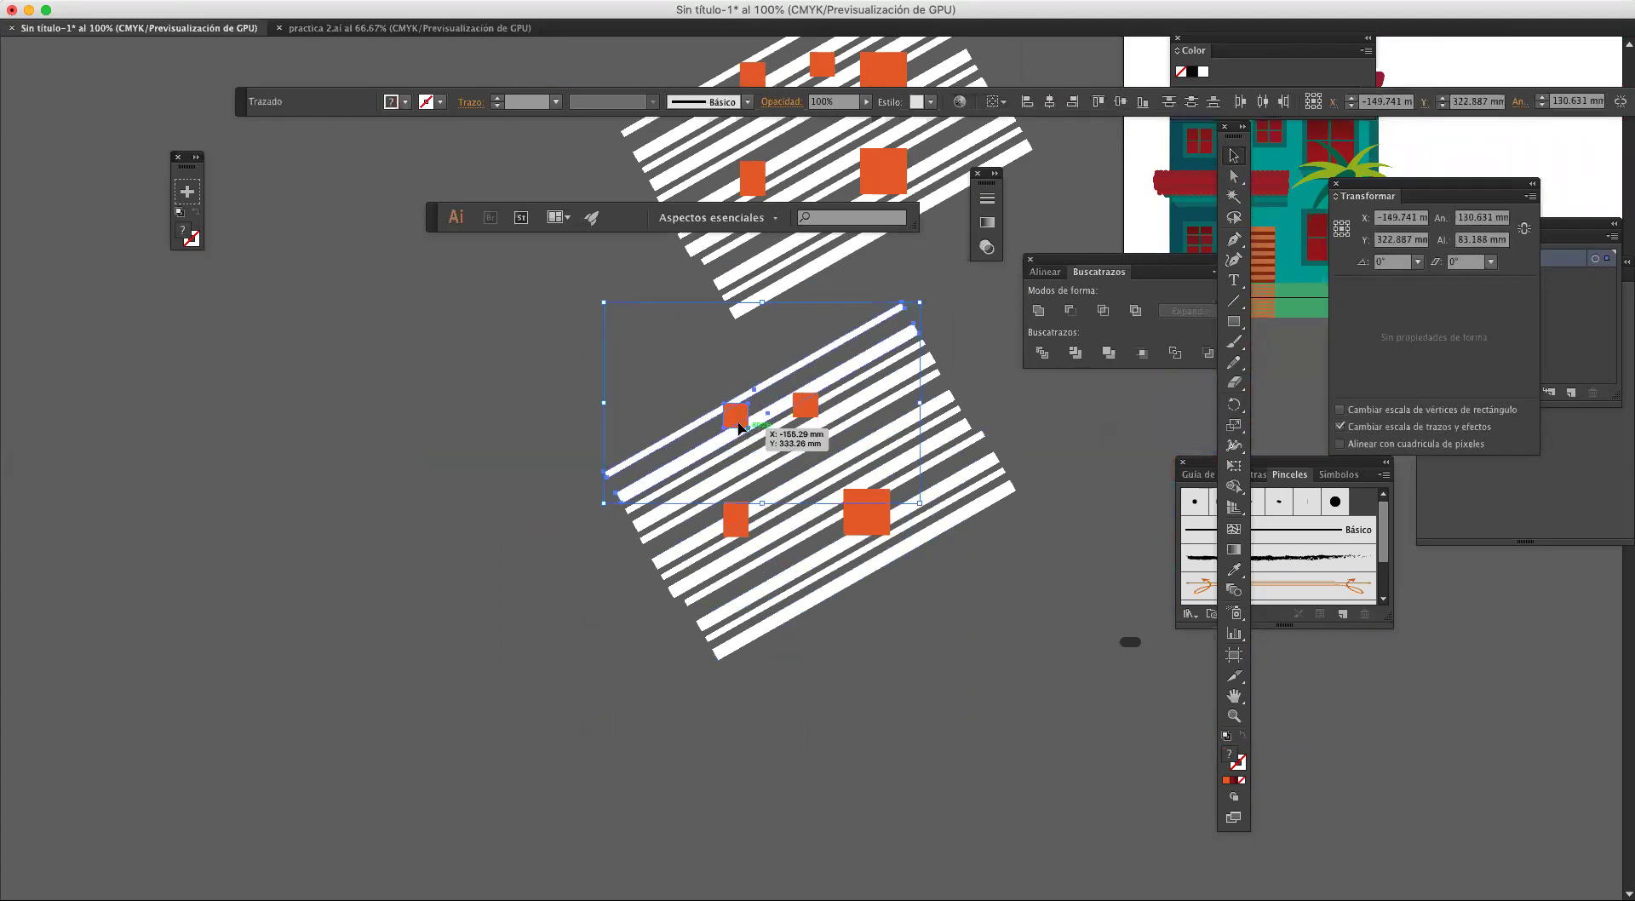
{"action": "right_click", "coordinate": [739, 429]}
{"action": "left_click", "coordinate": [841, 569]}
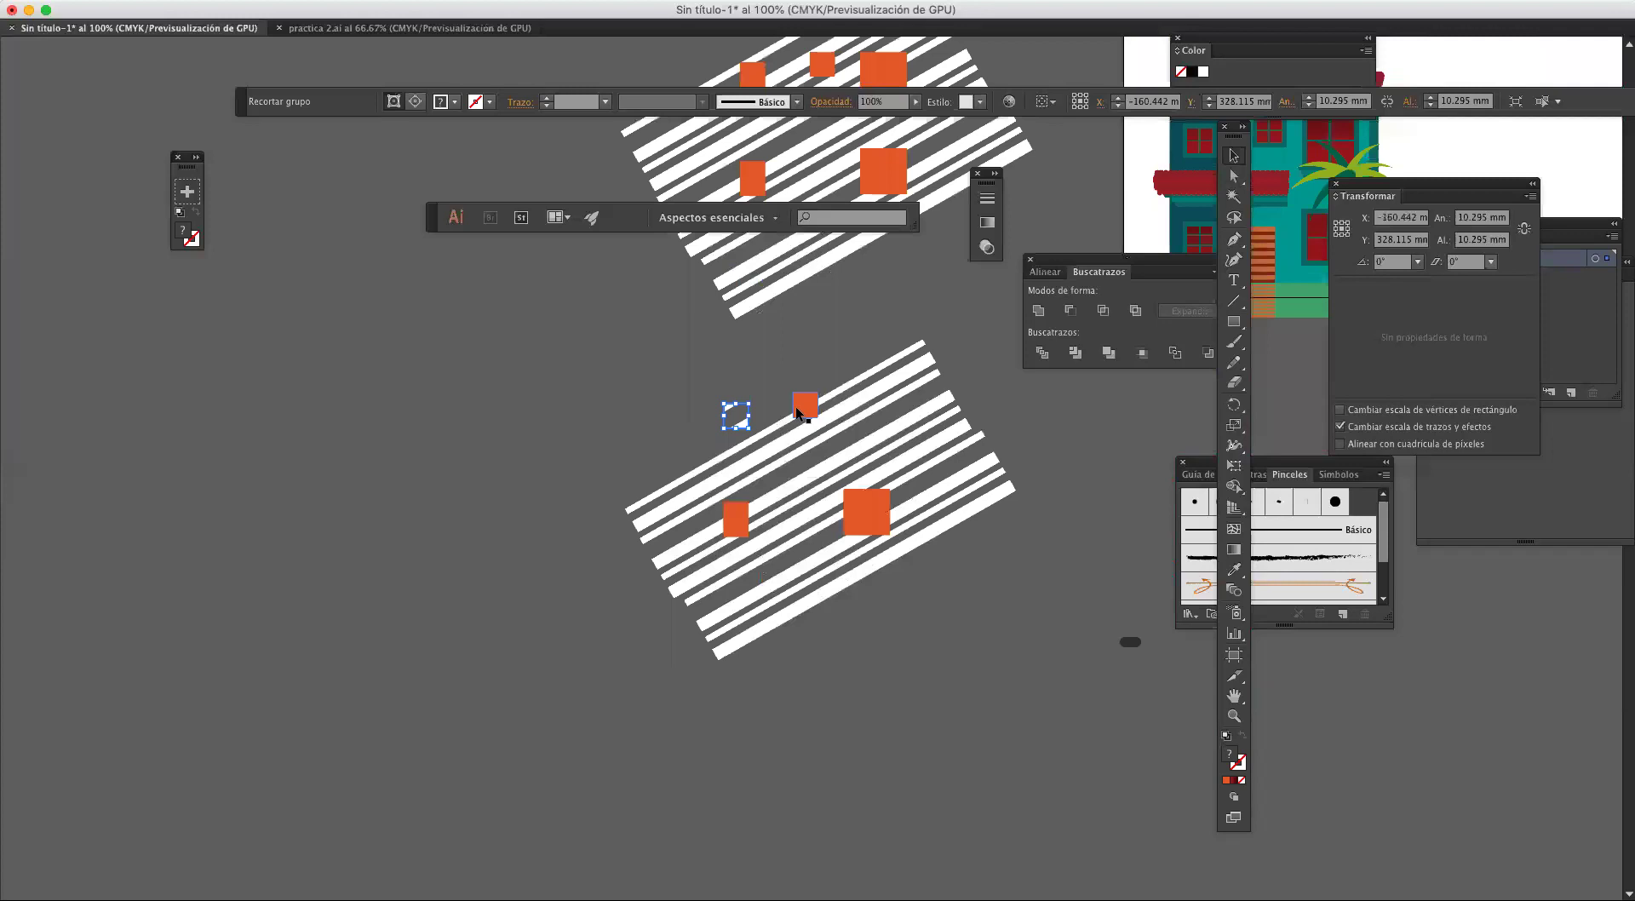
{"action": "key", "text": "super+z"}
{"action": "key", "text": "super+z"}
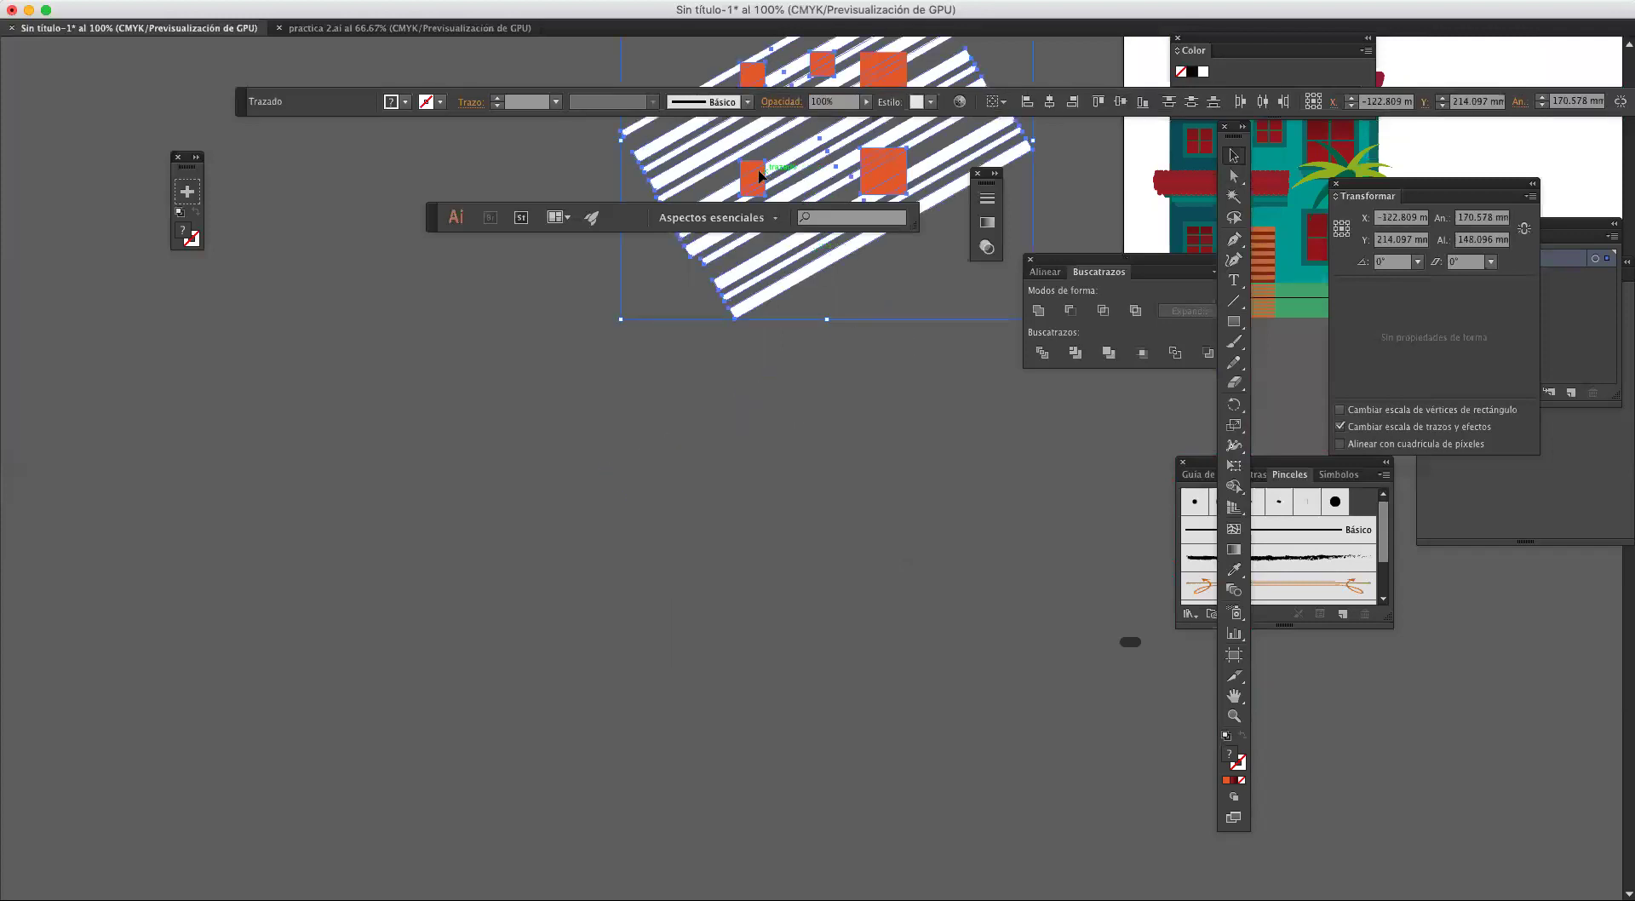
Step: Duplicate the full set of white strips and all five orange rectangles below the originals, and deselect the copy
{"action": "left_click_drag", "start_coordinate": [767, 177], "coordinate": [764, 569]}
{"action": "key", "text": "super+z"}
{"action": "scroll", "coordinate": [673, 85], "scroll_direction": "up", "scroll_amount": 2}
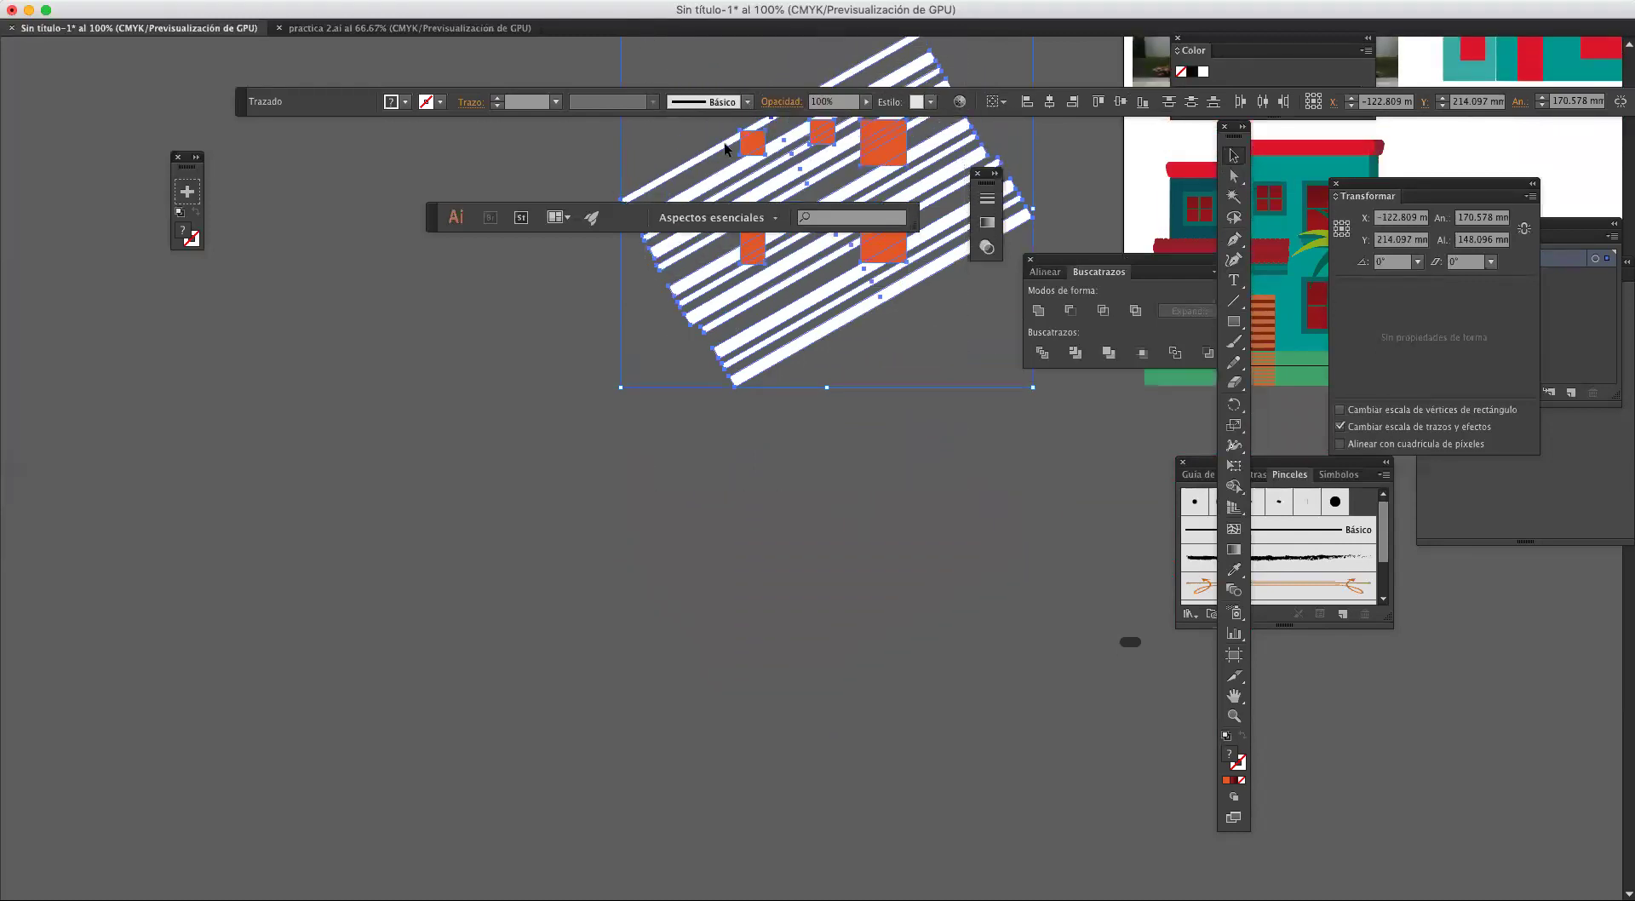
{"action": "left_click_drag", "start_coordinate": [752, 264], "coordinate": [811, 639]}
{"action": "scroll", "coordinate": [621, 446], "scroll_direction": "right", "scroll_amount": 5}
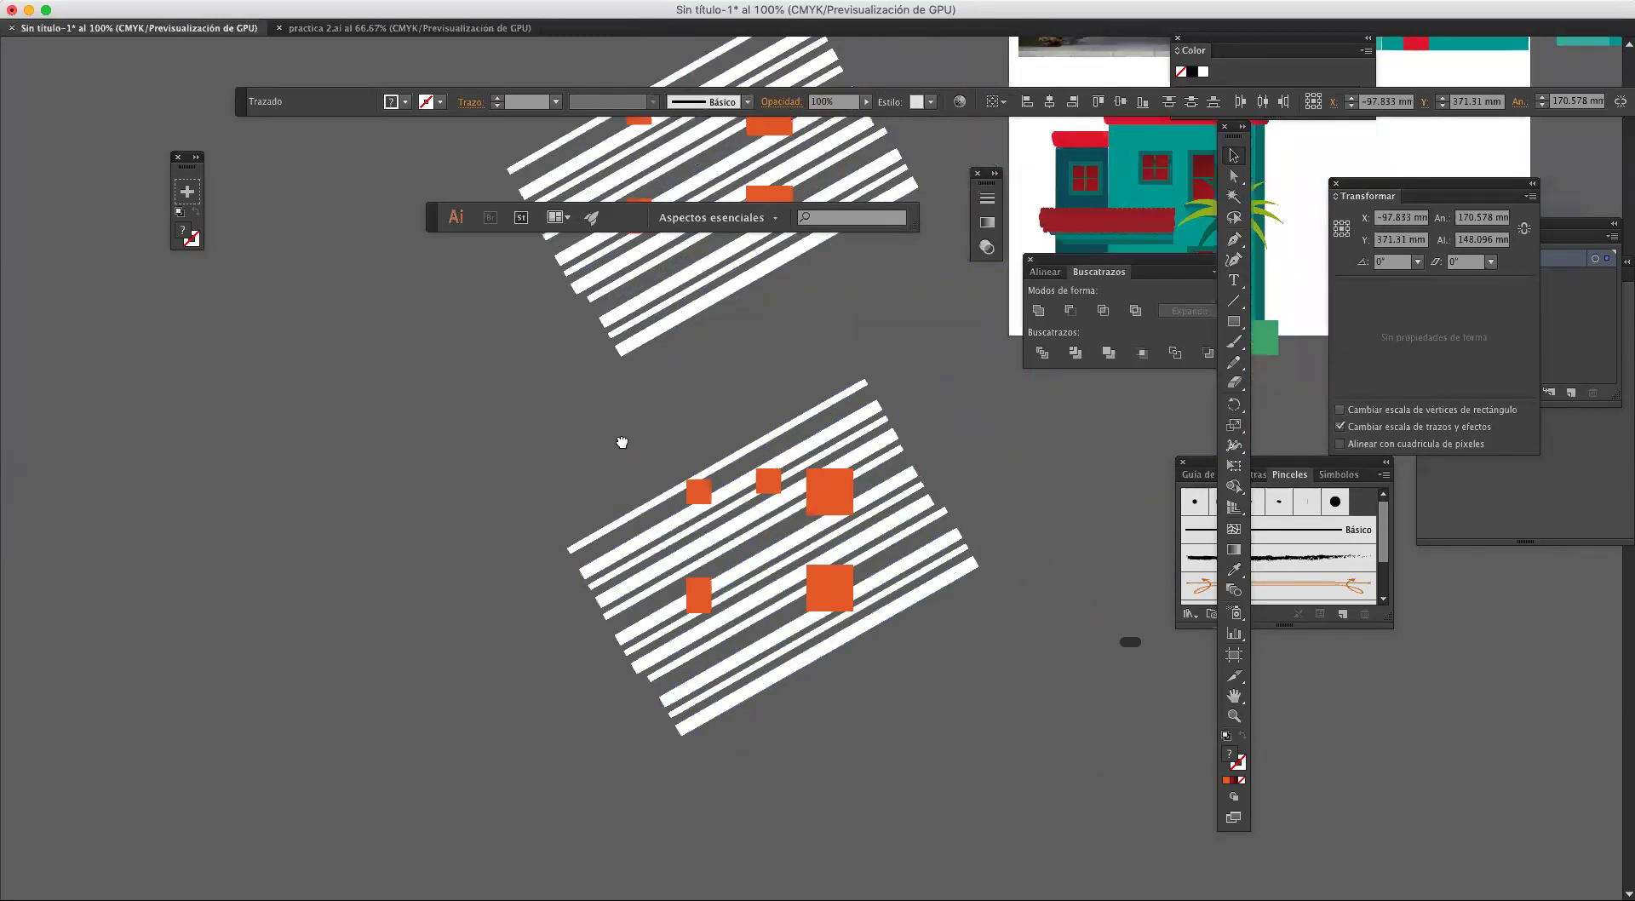
{"action": "left_click", "coordinate": [649, 397]}
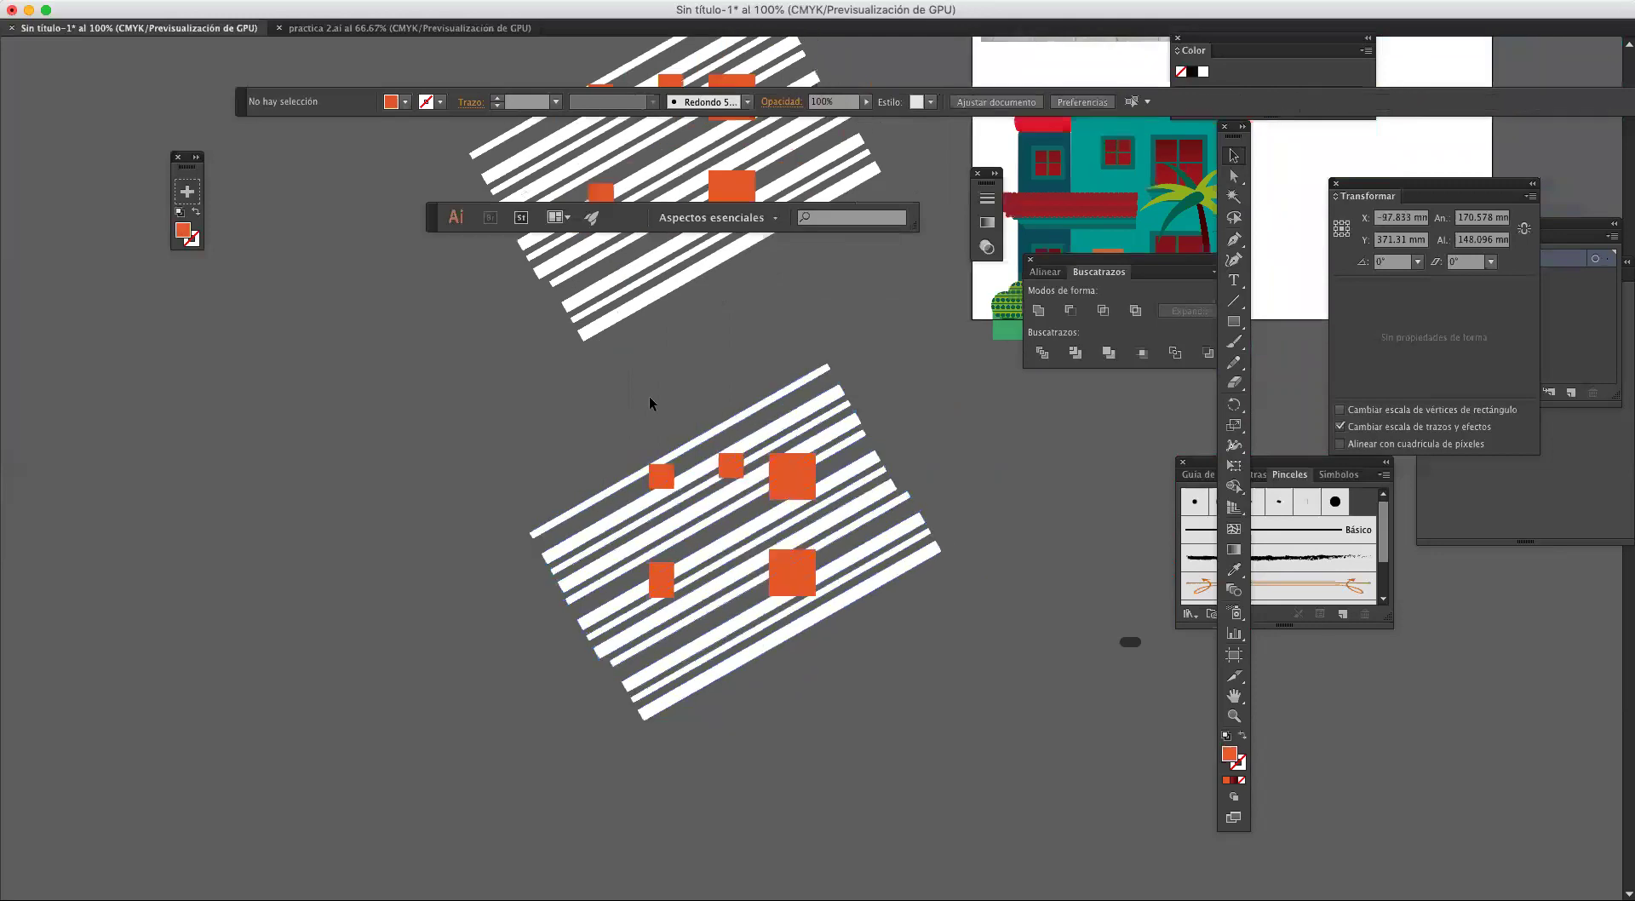
Step: Create a clipping mask in the copy from its two uppermost strips and the small upper-left rectangle
{"action": "left_click", "coordinate": [683, 478]}
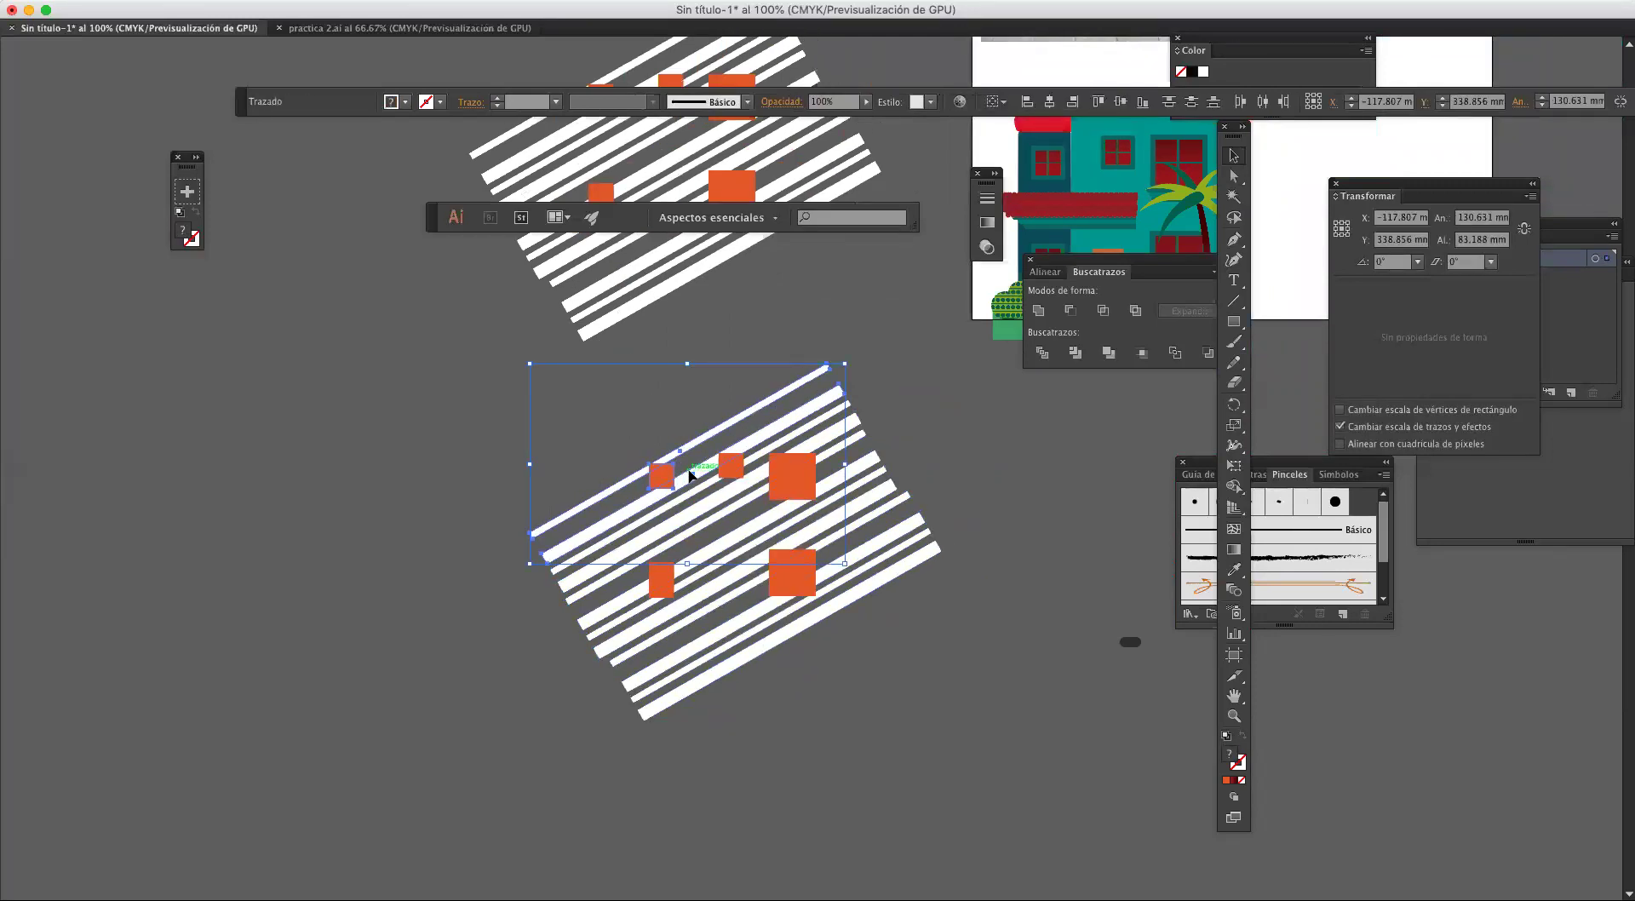
{"action": "right_click", "coordinate": [672, 475]}
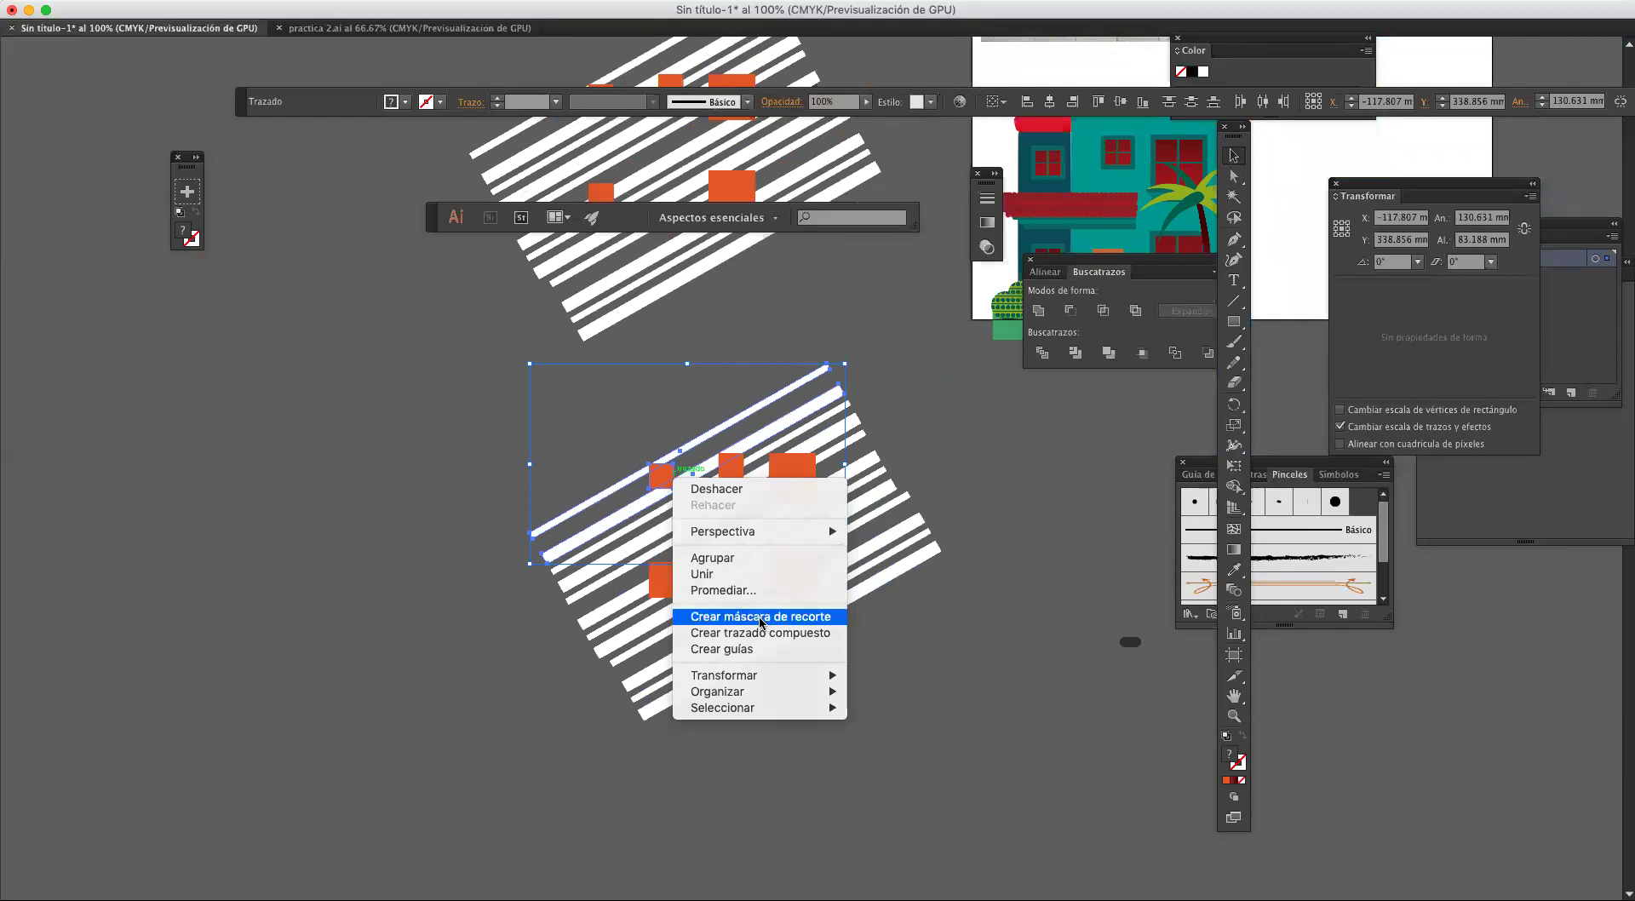
{"action": "left_click", "coordinate": [761, 619]}
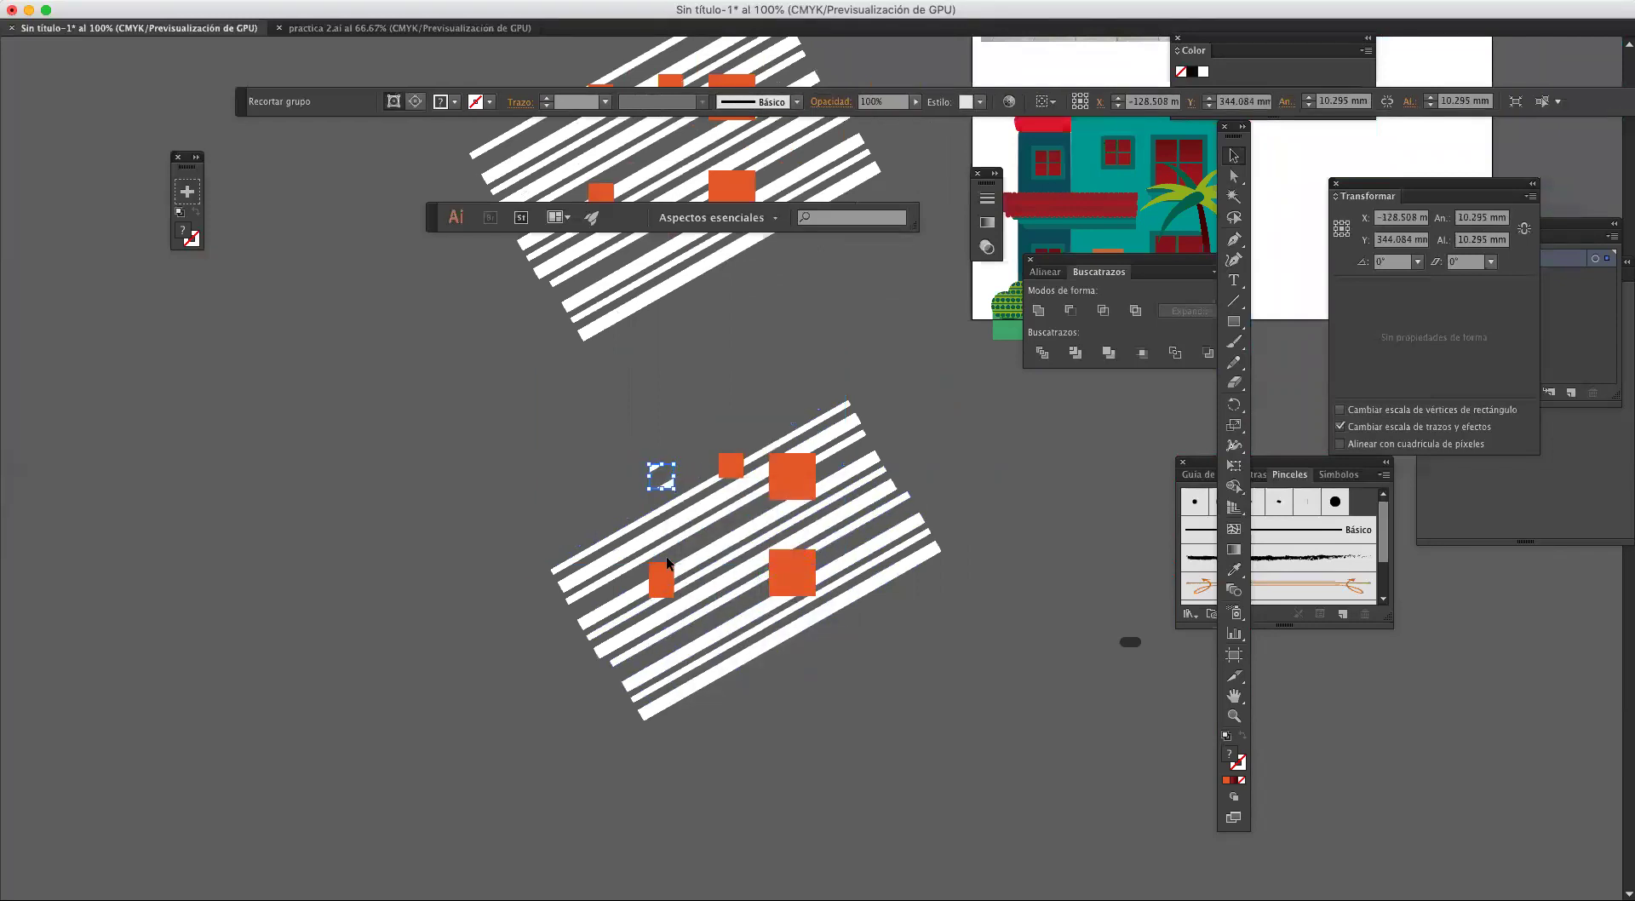
Step: Create a clipping mask from the strips crossing the small lower-left rectangle and that rectangle
{"action": "left_click", "coordinate": [672, 588]}
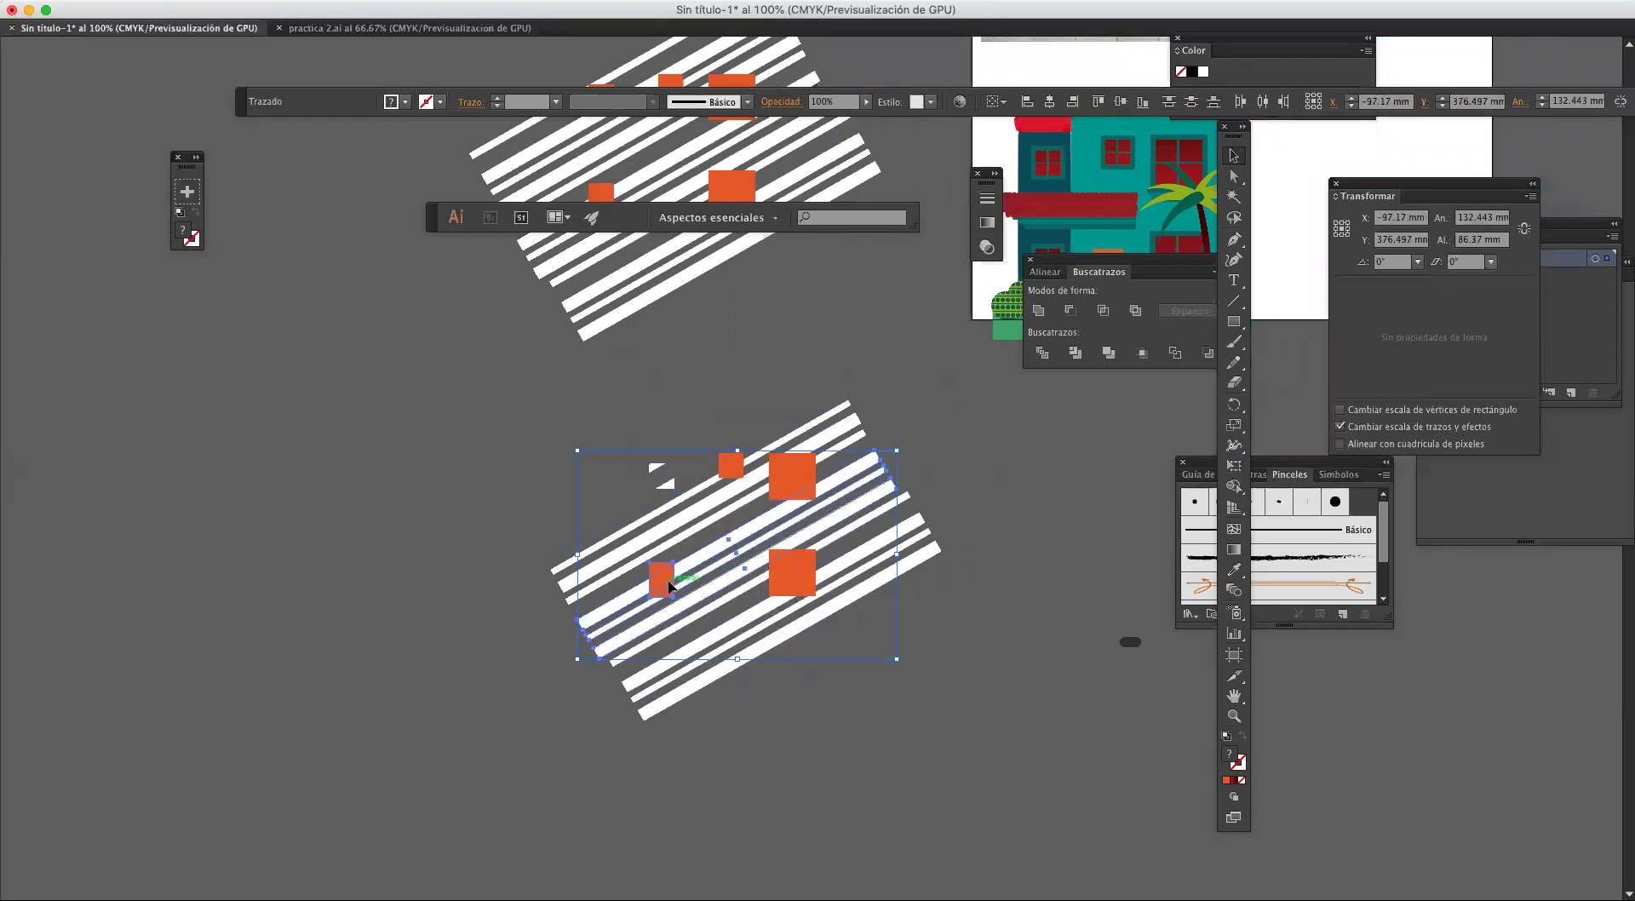
{"action": "right_click", "coordinate": [670, 586]}
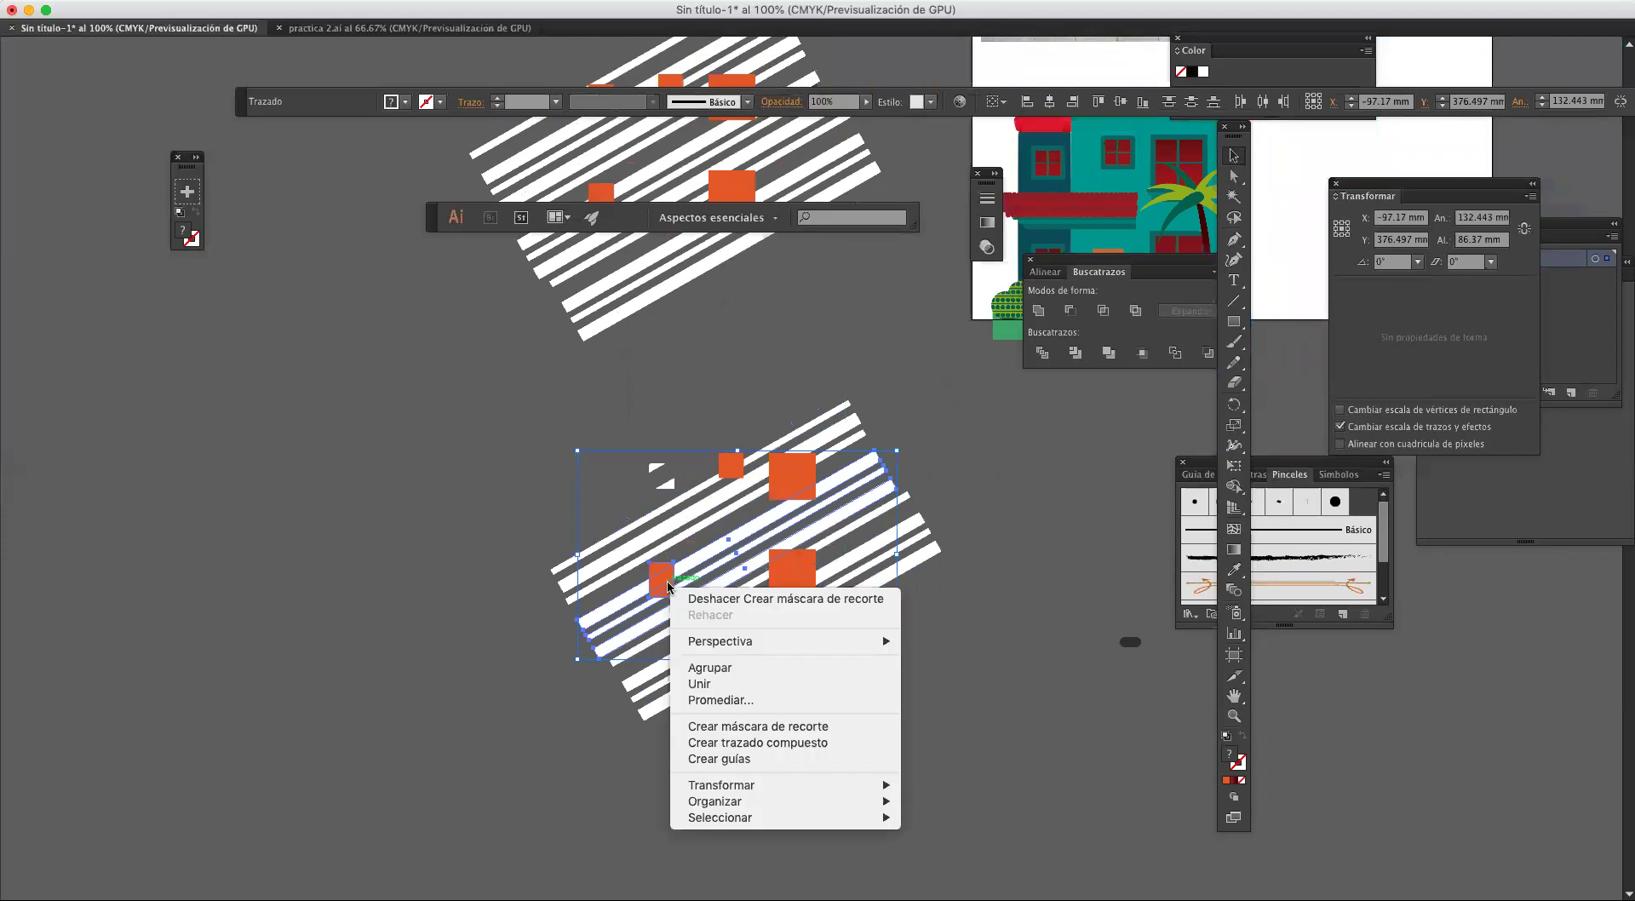
{"action": "left_click", "coordinate": [754, 729]}
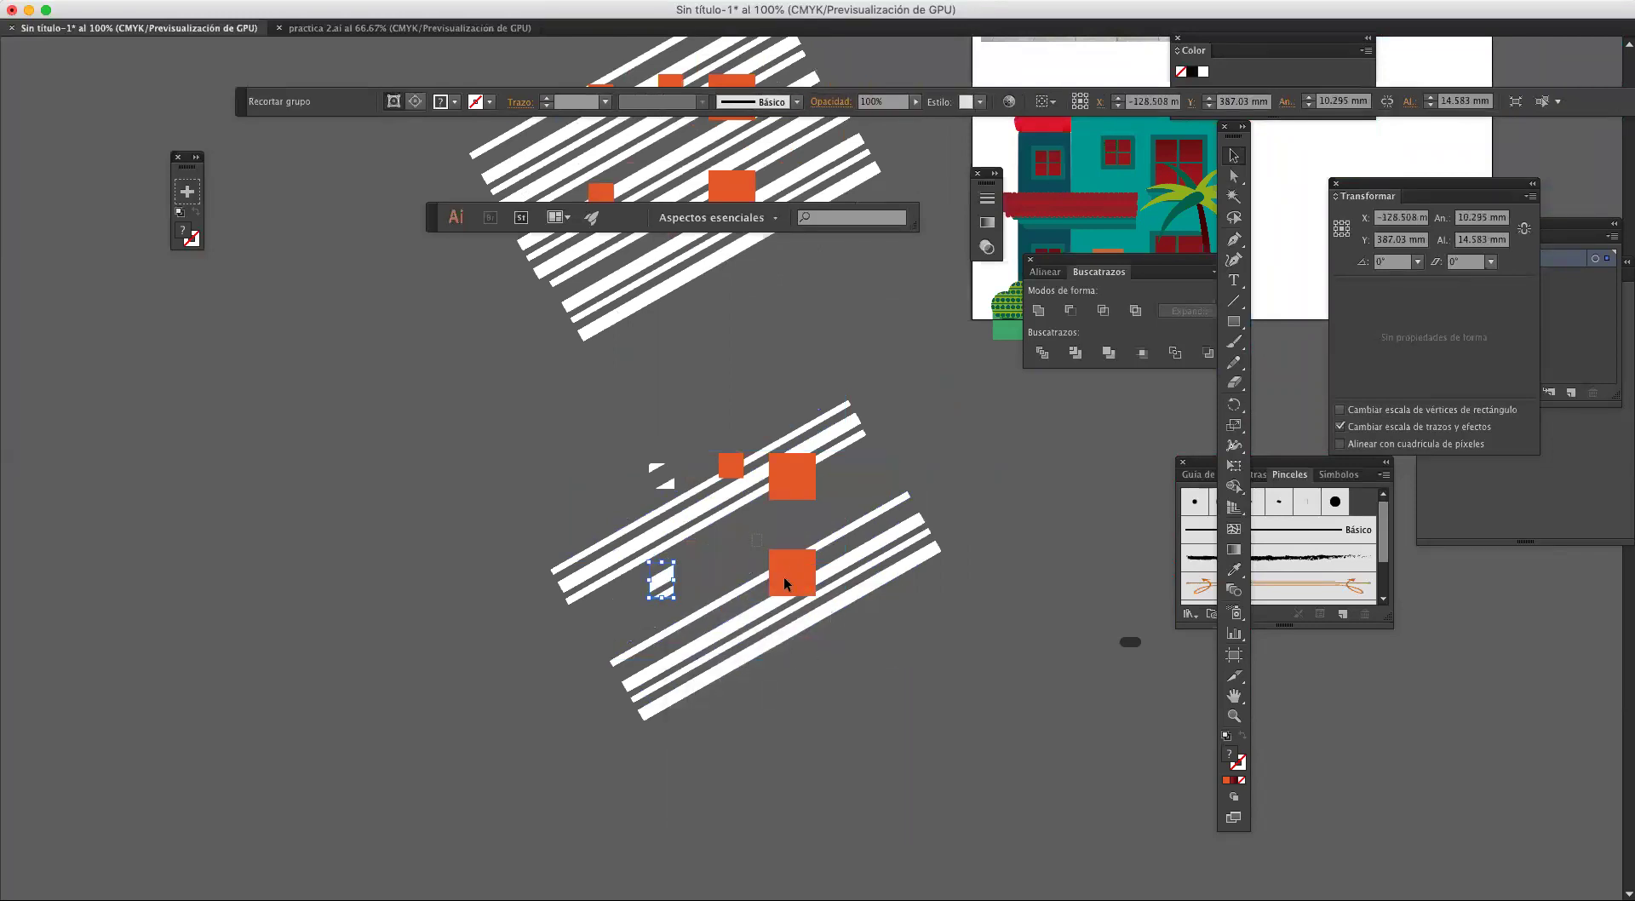
Step: Shift the copy's four lowest strips slightly up and to the left across the lower large rectangle
{"action": "left_click", "coordinate": [830, 601]}
{"action": "left_click", "coordinate": [903, 648]}
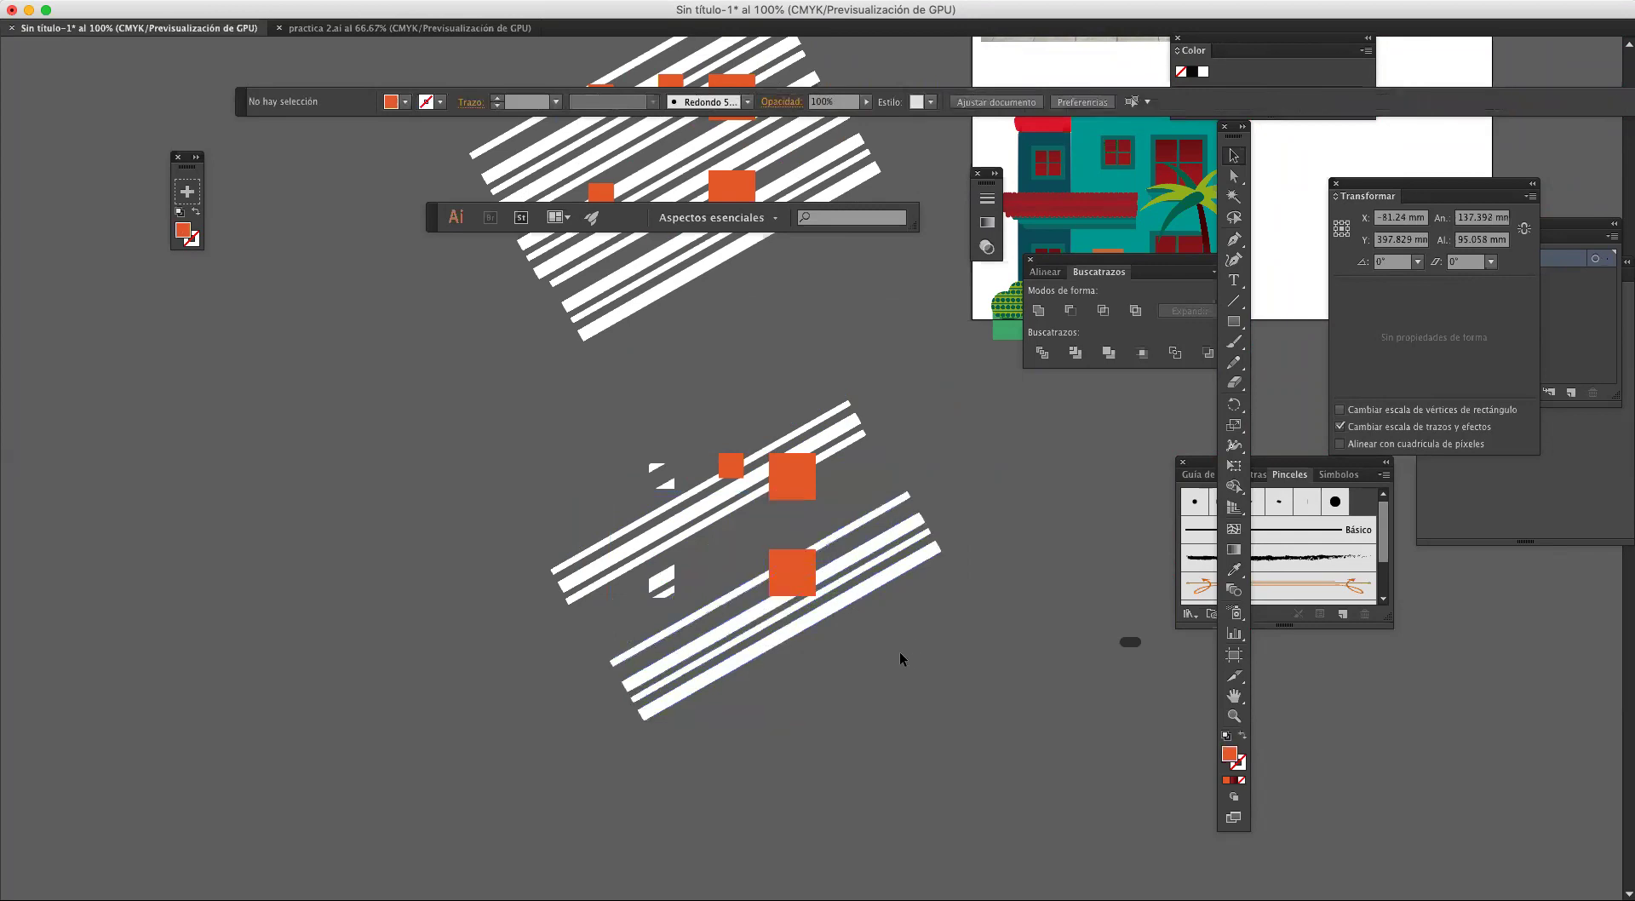
{"action": "left_click_drag", "start_coordinate": [862, 527], "coordinate": [850, 509]}
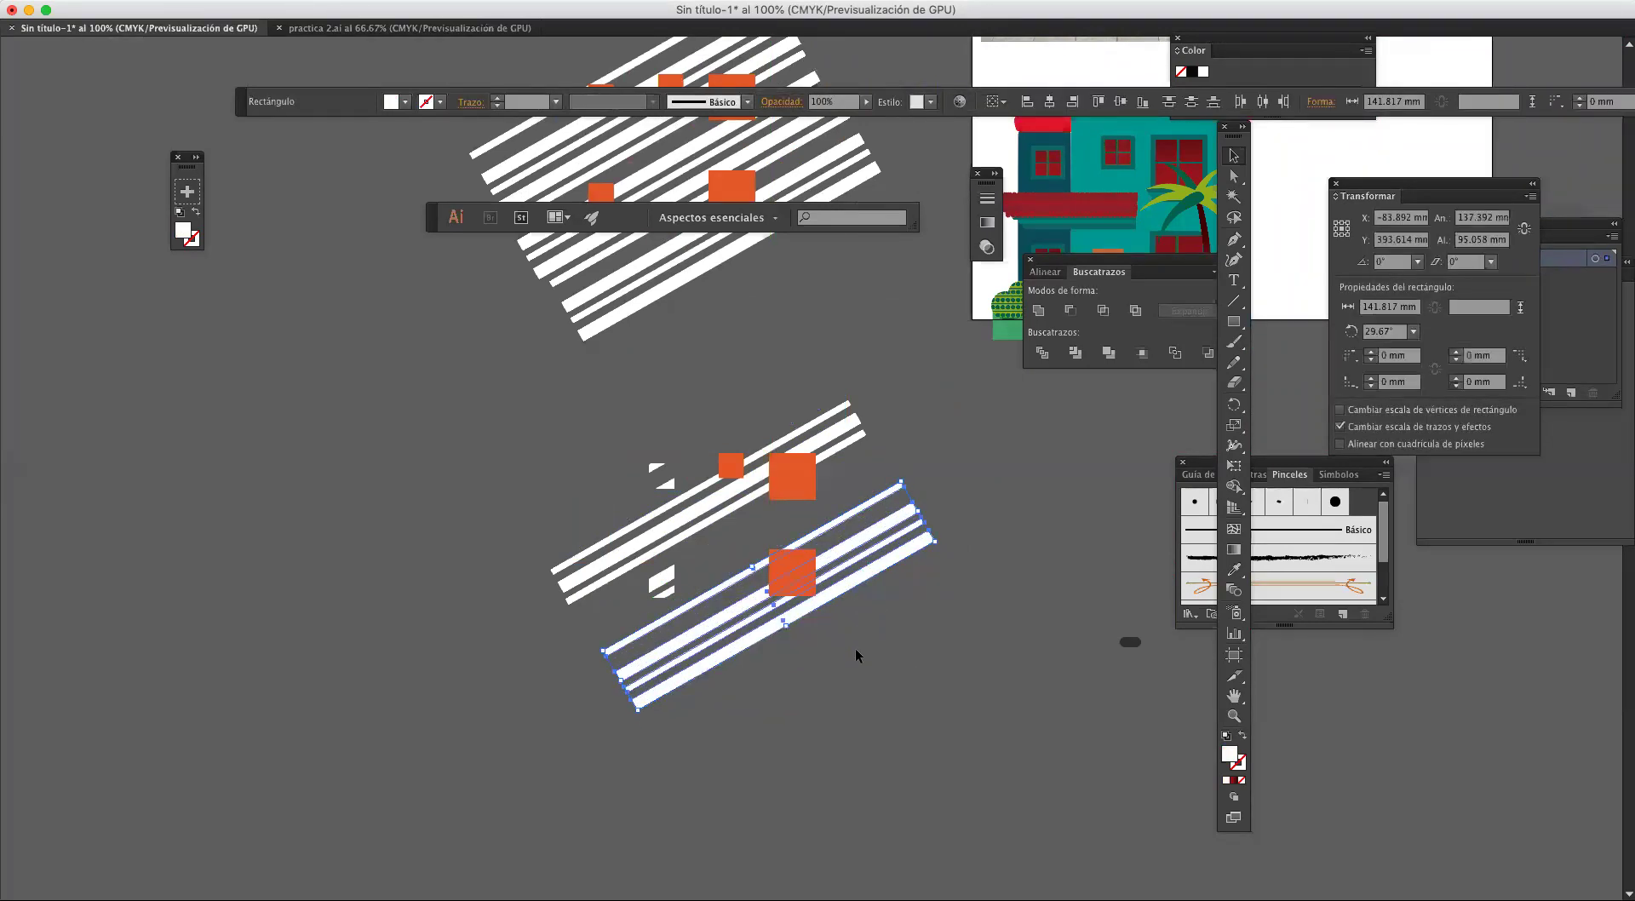
Step: Create a clipping mask from the four lowest strips and the lower large rectangle
{"action": "left_click", "coordinate": [778, 607]}
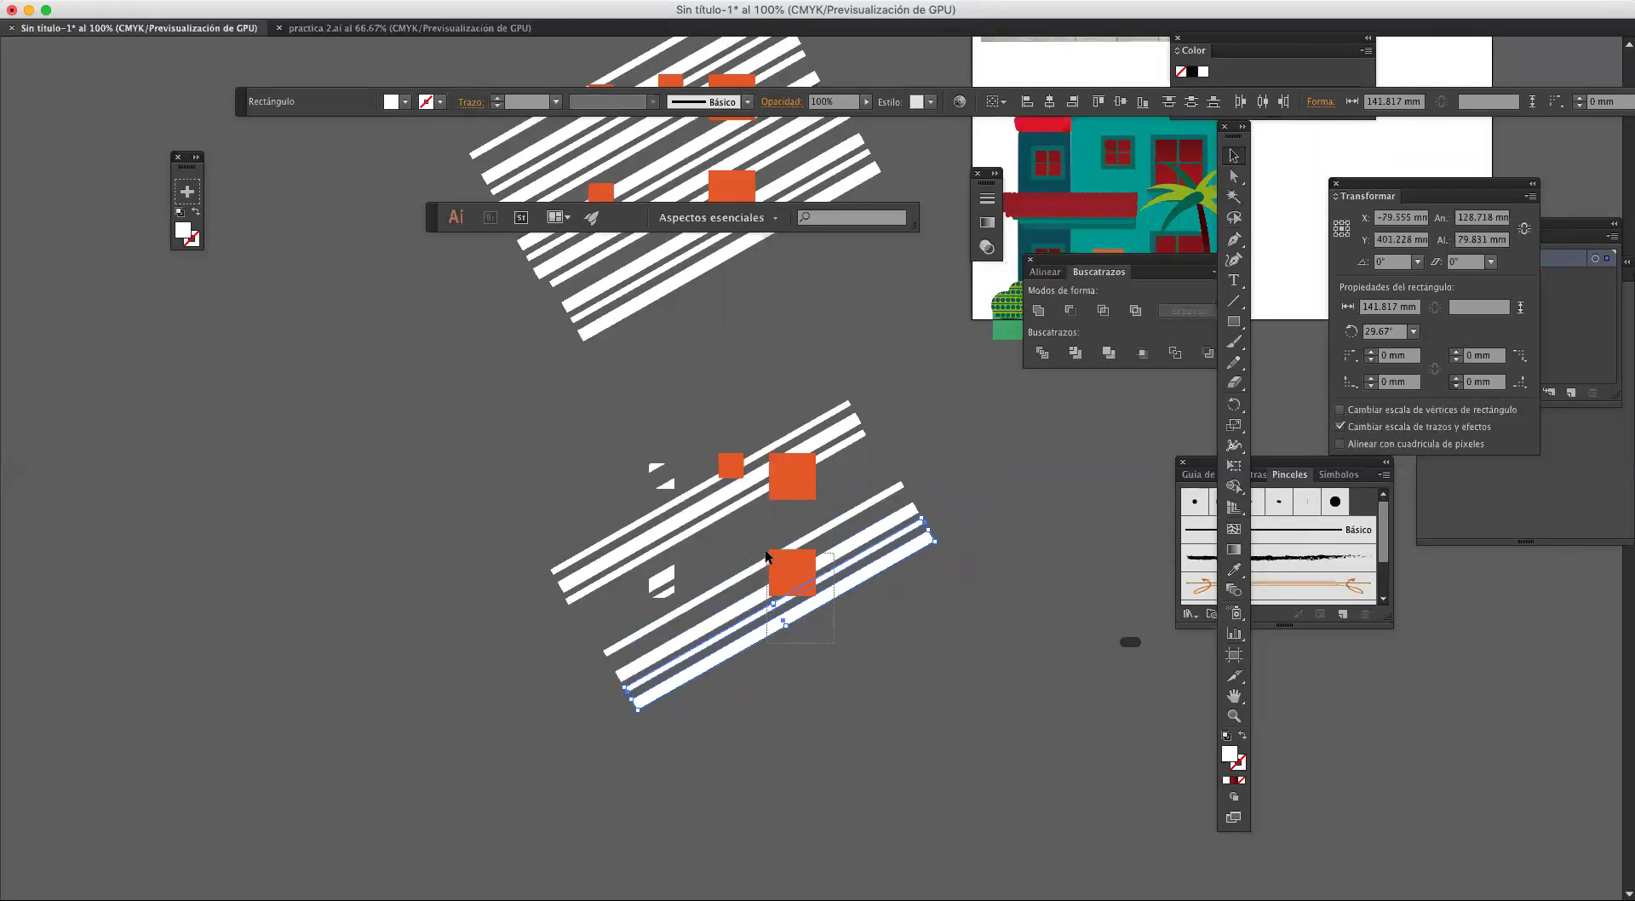
{"action": "left_click", "coordinate": [789, 559], "text": "shift"}
{"action": "right_click", "coordinate": [791, 565]}
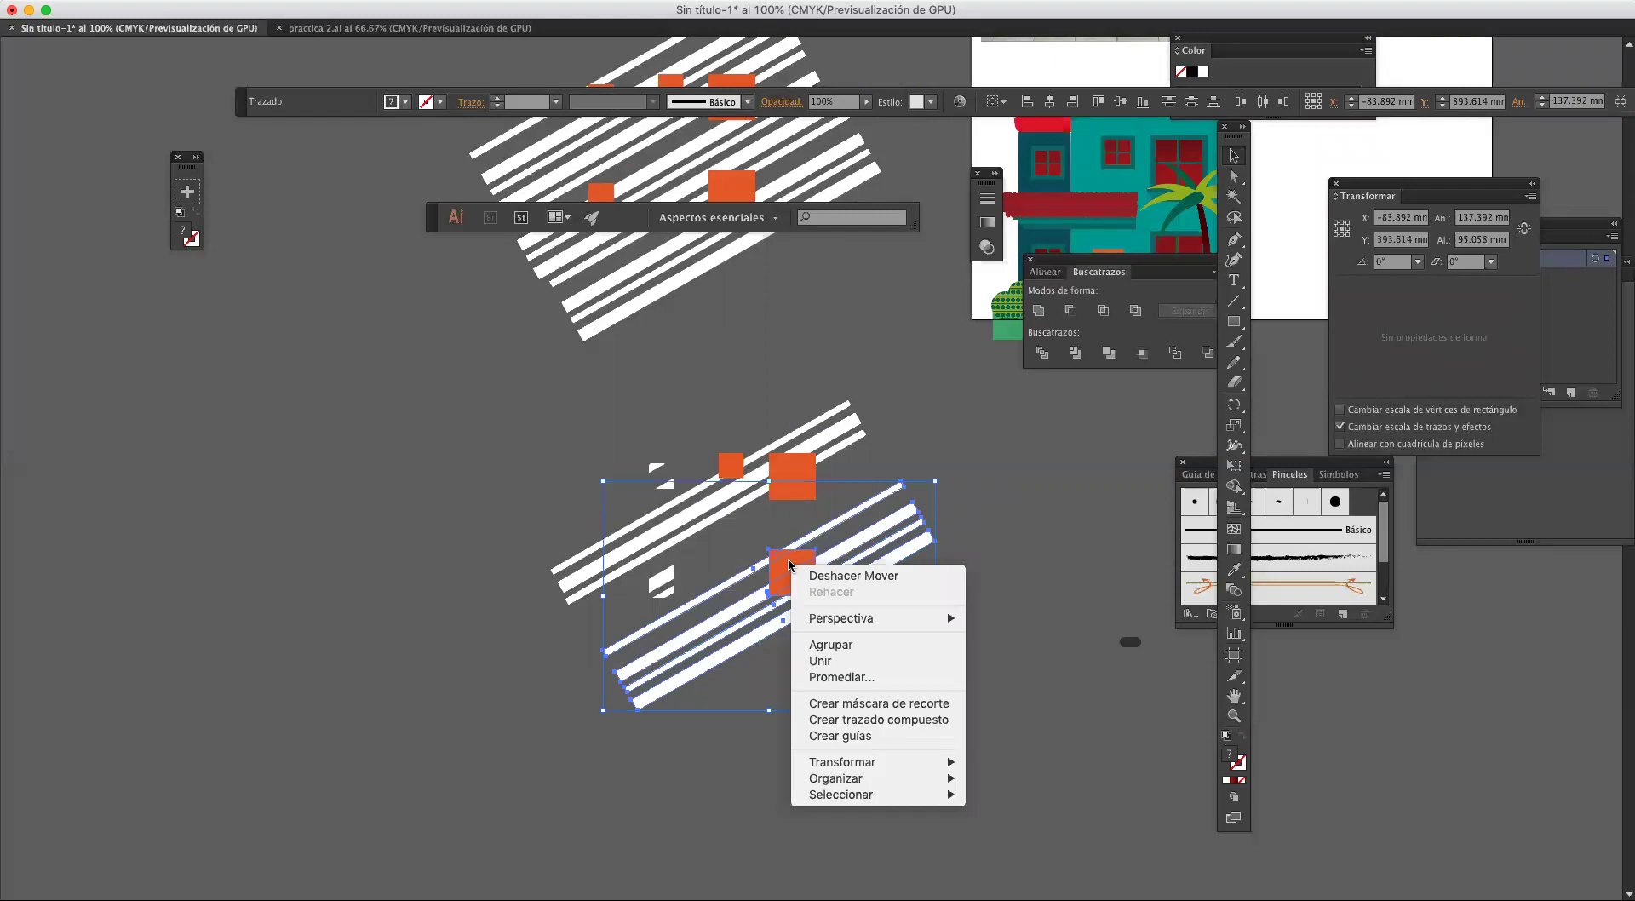
{"action": "left_click", "coordinate": [887, 704]}
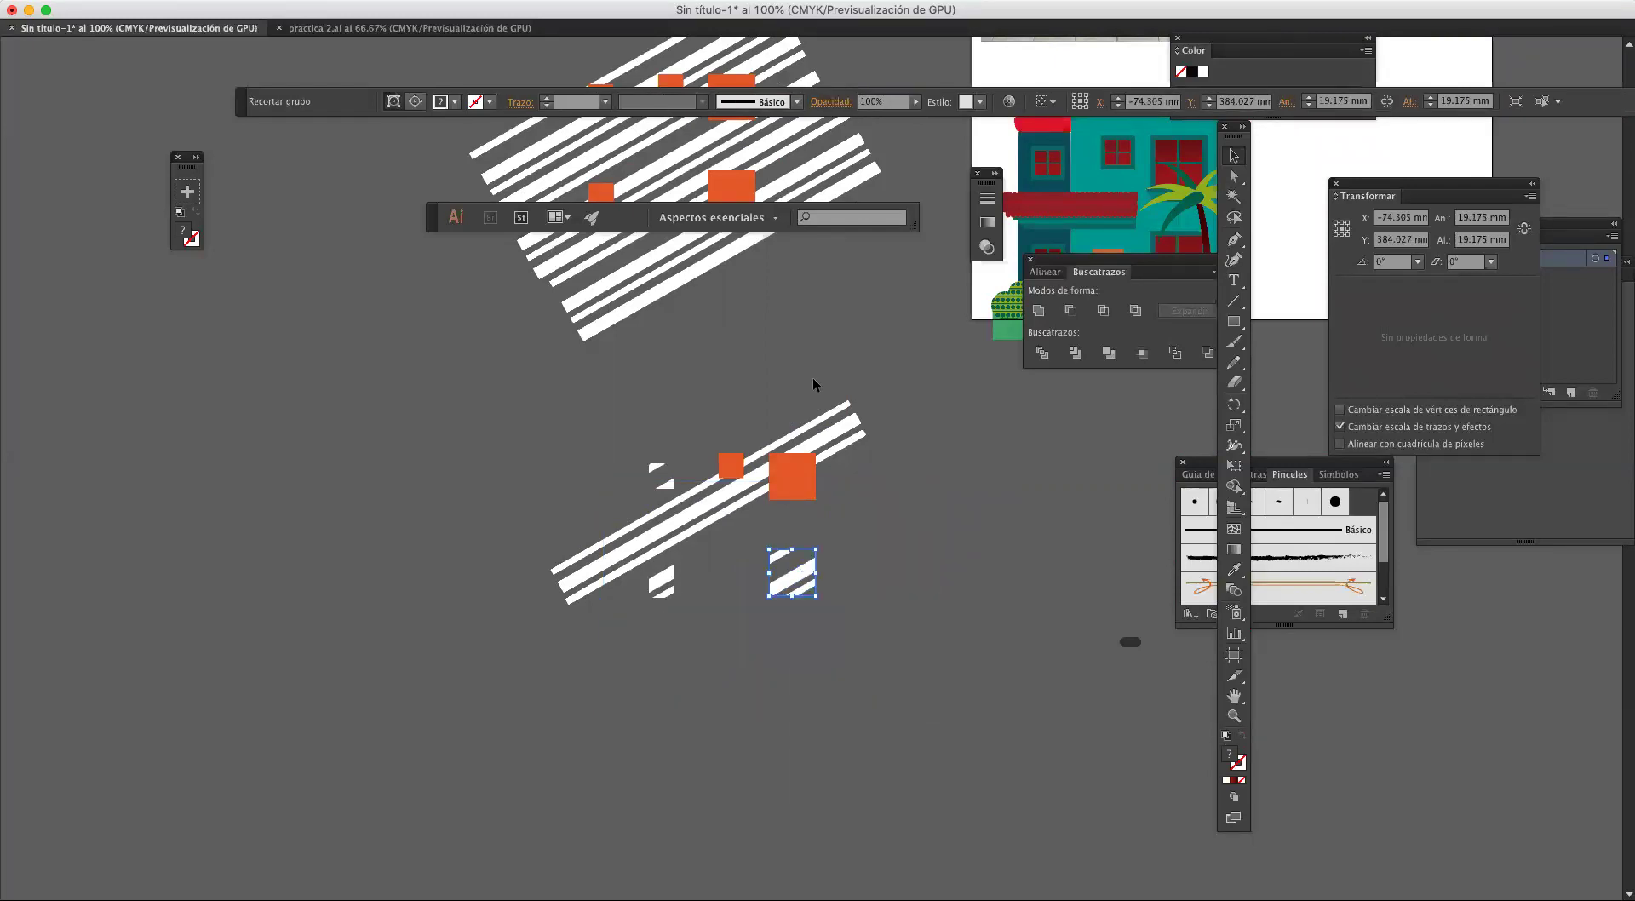
Step: Duplicate the remaining diagonal strips slightly up and to the left, and clip the lower set with the upper large rectangle
{"action": "left_click", "coordinate": [852, 434]}
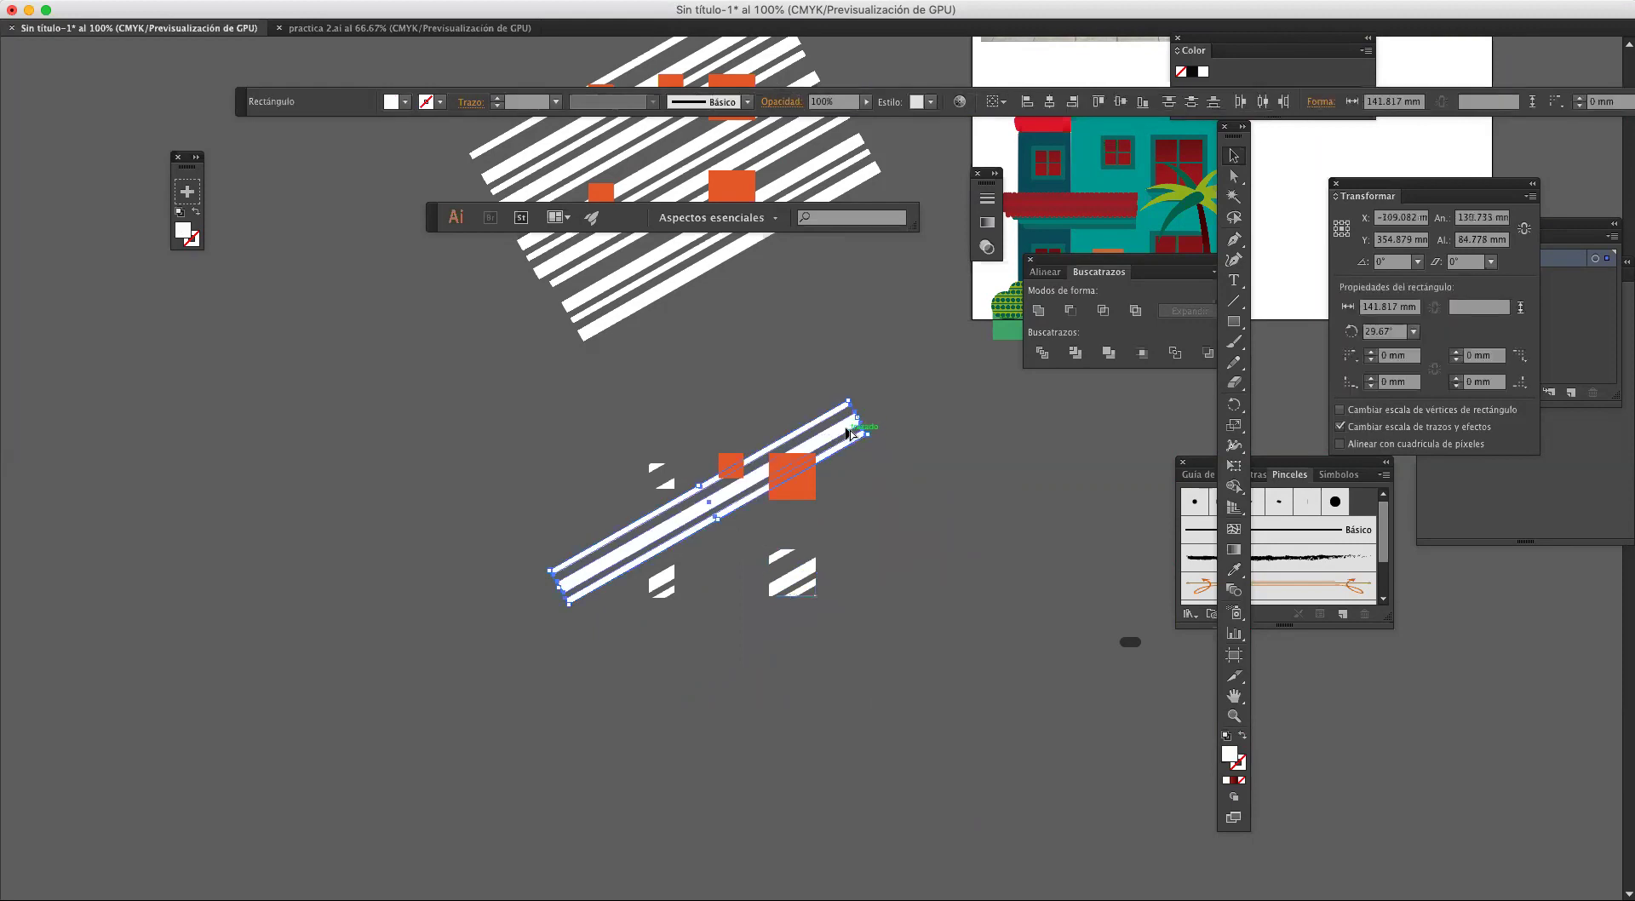
{"action": "mouse_move", "coordinate": [855, 439]}
{"action": "left_mouse_down"}
{"action": "mouse_move", "coordinate": [871, 448]}
{"action": "mouse_move", "coordinate": [869, 426]}
{"action": "mouse_move", "coordinate": [823, 400]}
{"action": "mouse_move", "coordinate": [833, 416]}
{"action": "left_mouse_up"}
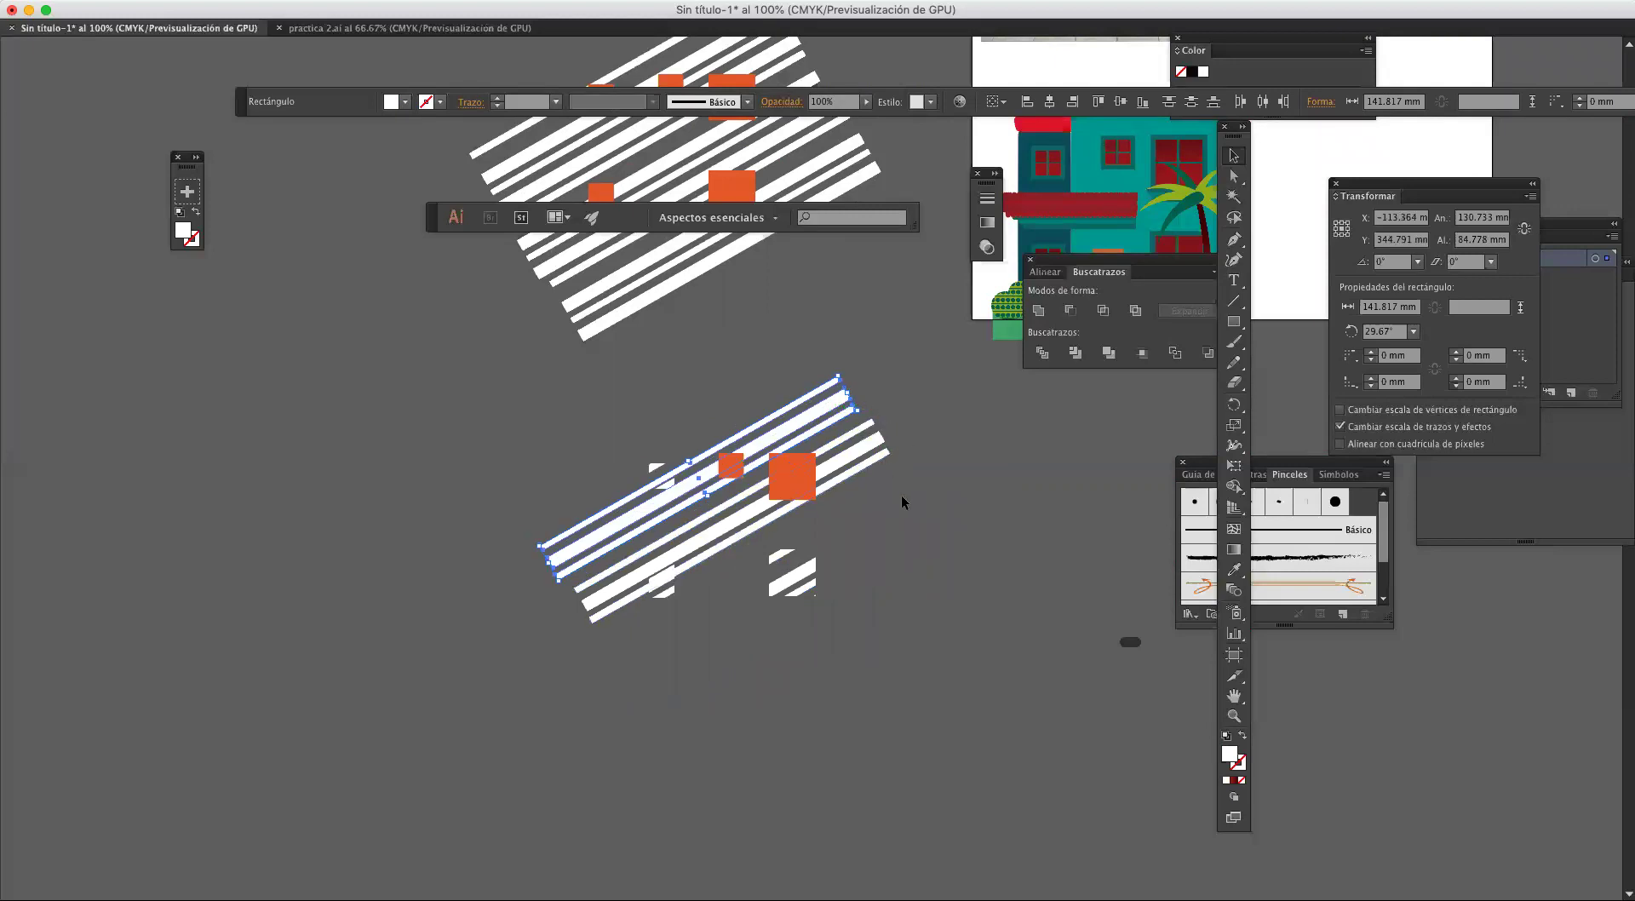
{"action": "left_click", "coordinate": [843, 446]}
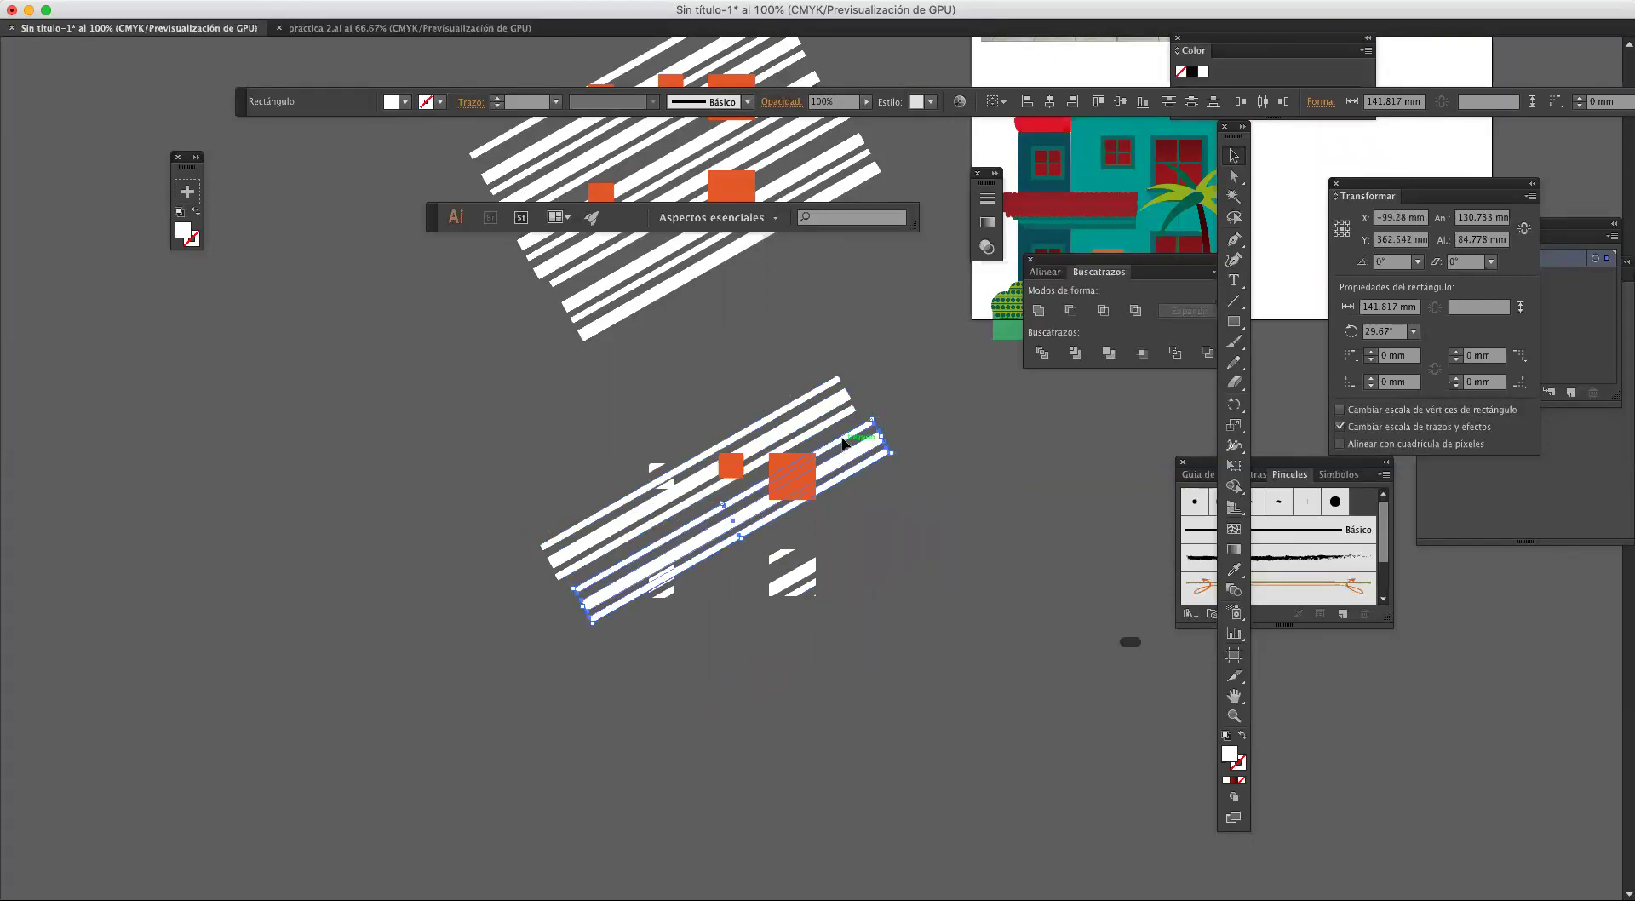
{"action": "left_click", "coordinate": [804, 471], "text": "shift"}
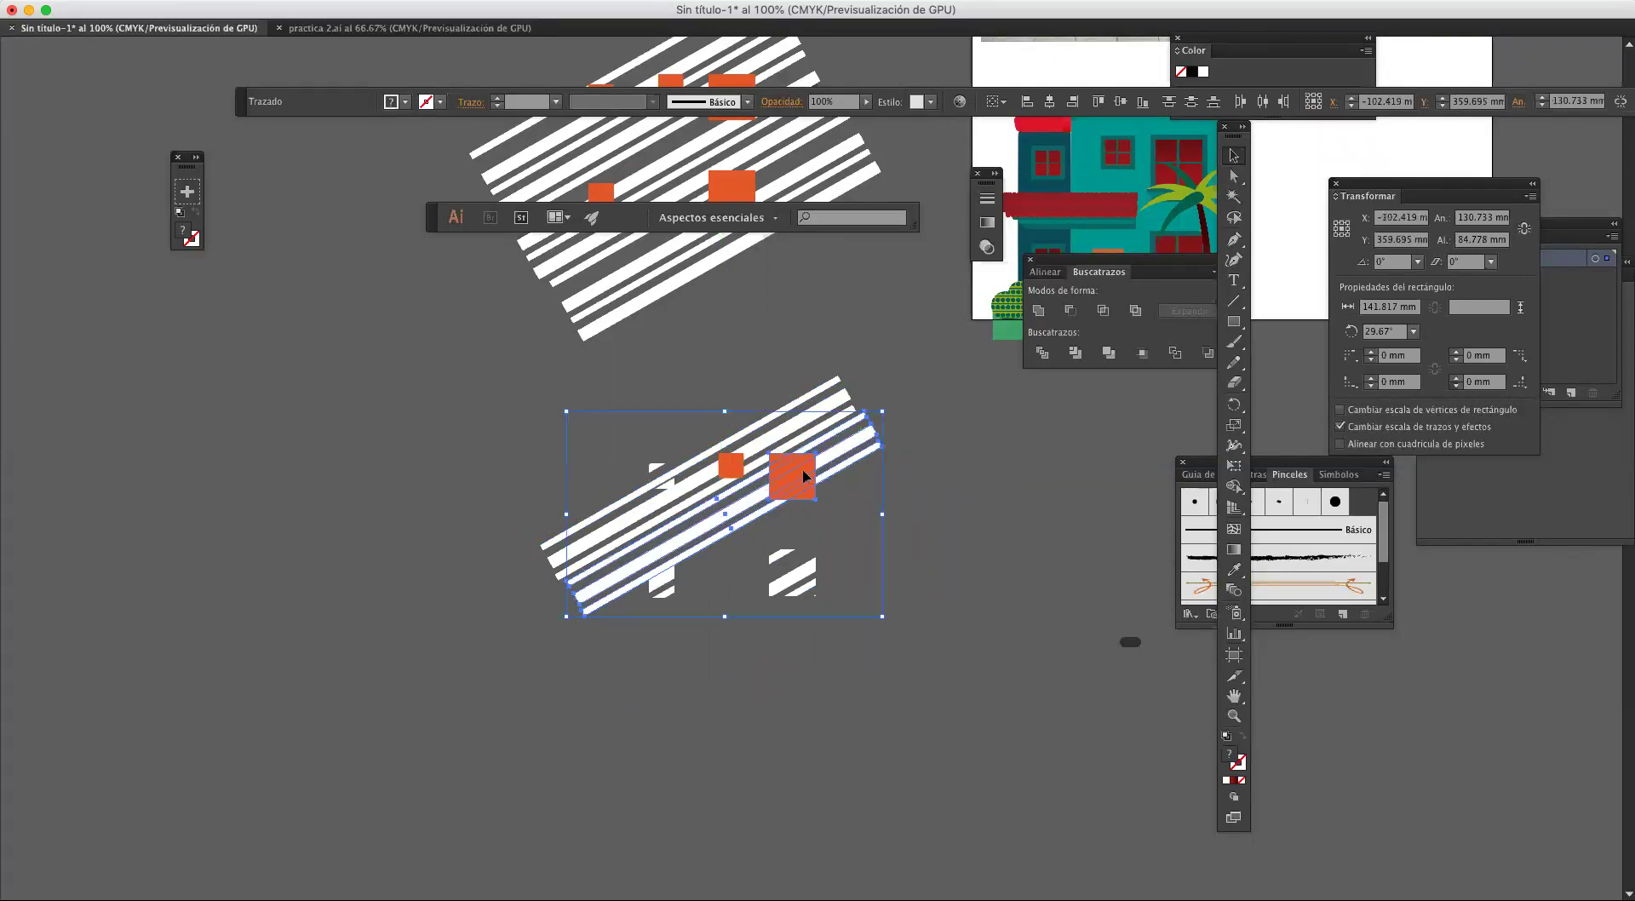
{"action": "right_click", "coordinate": [805, 476]}
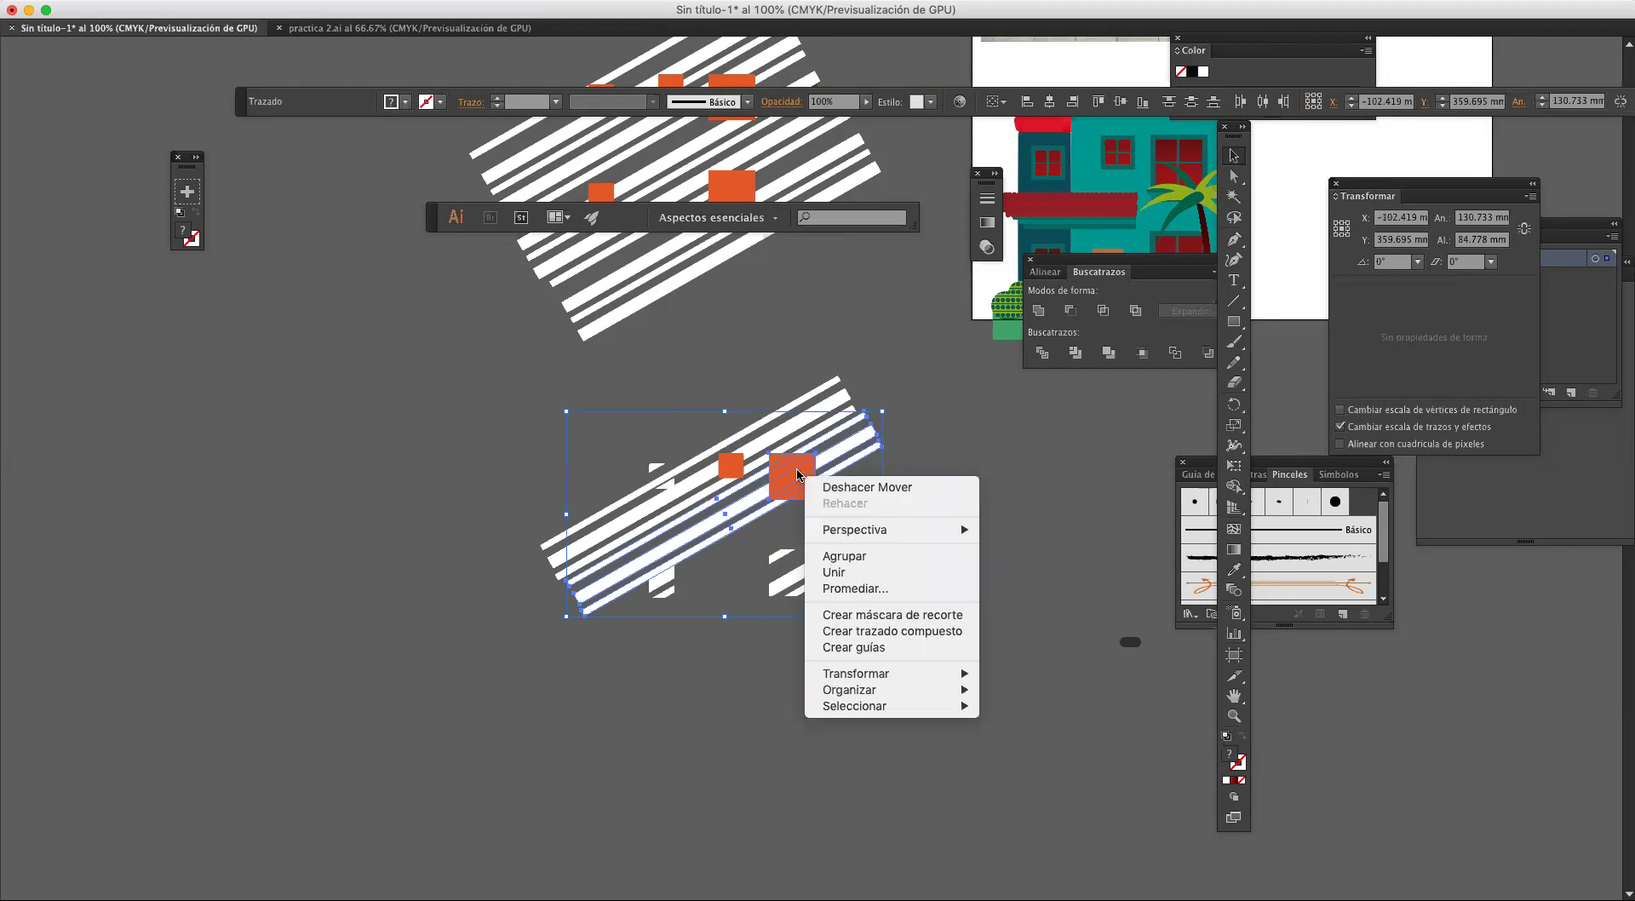
{"action": "left_click", "coordinate": [844, 613]}
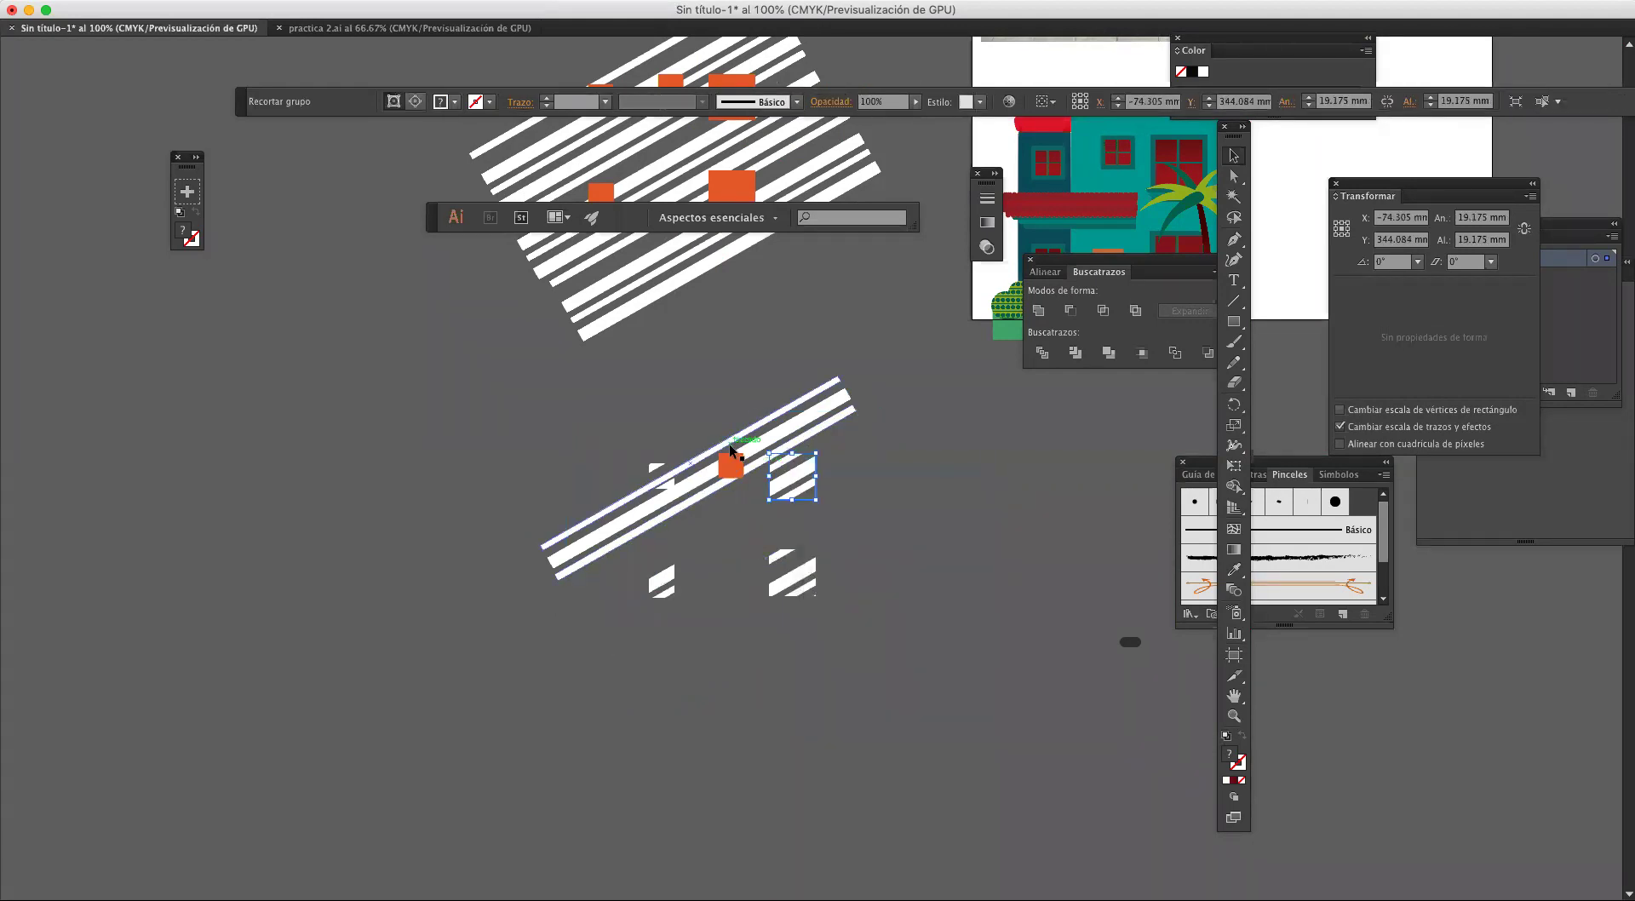
Step: Create a clipping mask from the last remaining strips and the small upper rectangle beside the large one
{"action": "left_click", "coordinate": [731, 497]}
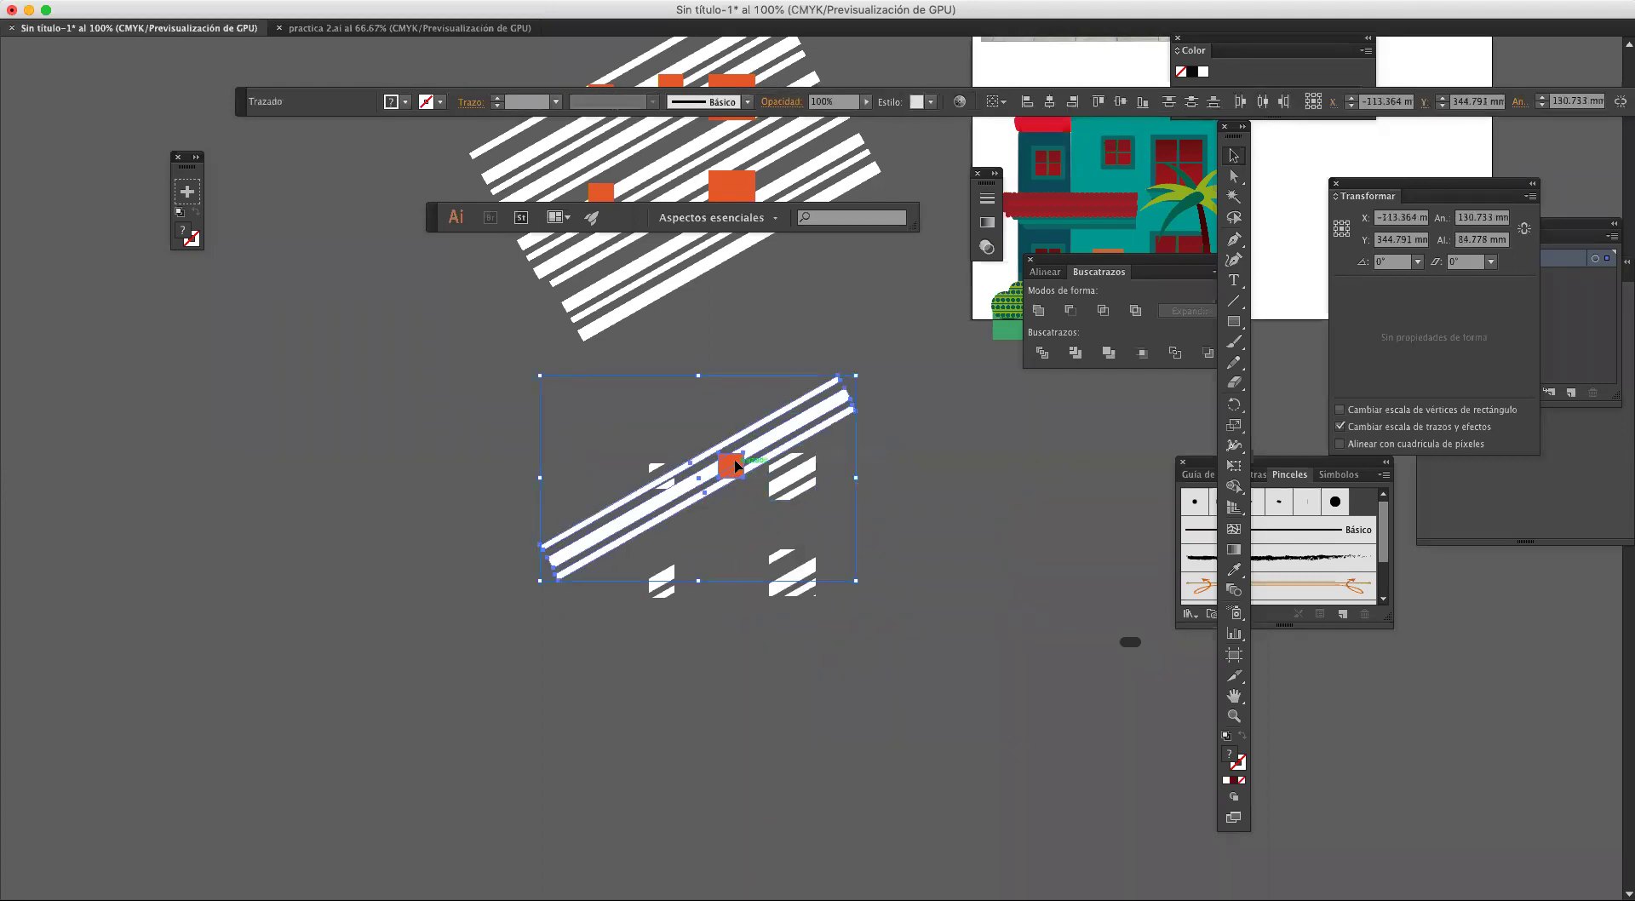
{"action": "right_click", "coordinate": [736, 466]}
{"action": "left_click", "coordinate": [828, 611]}
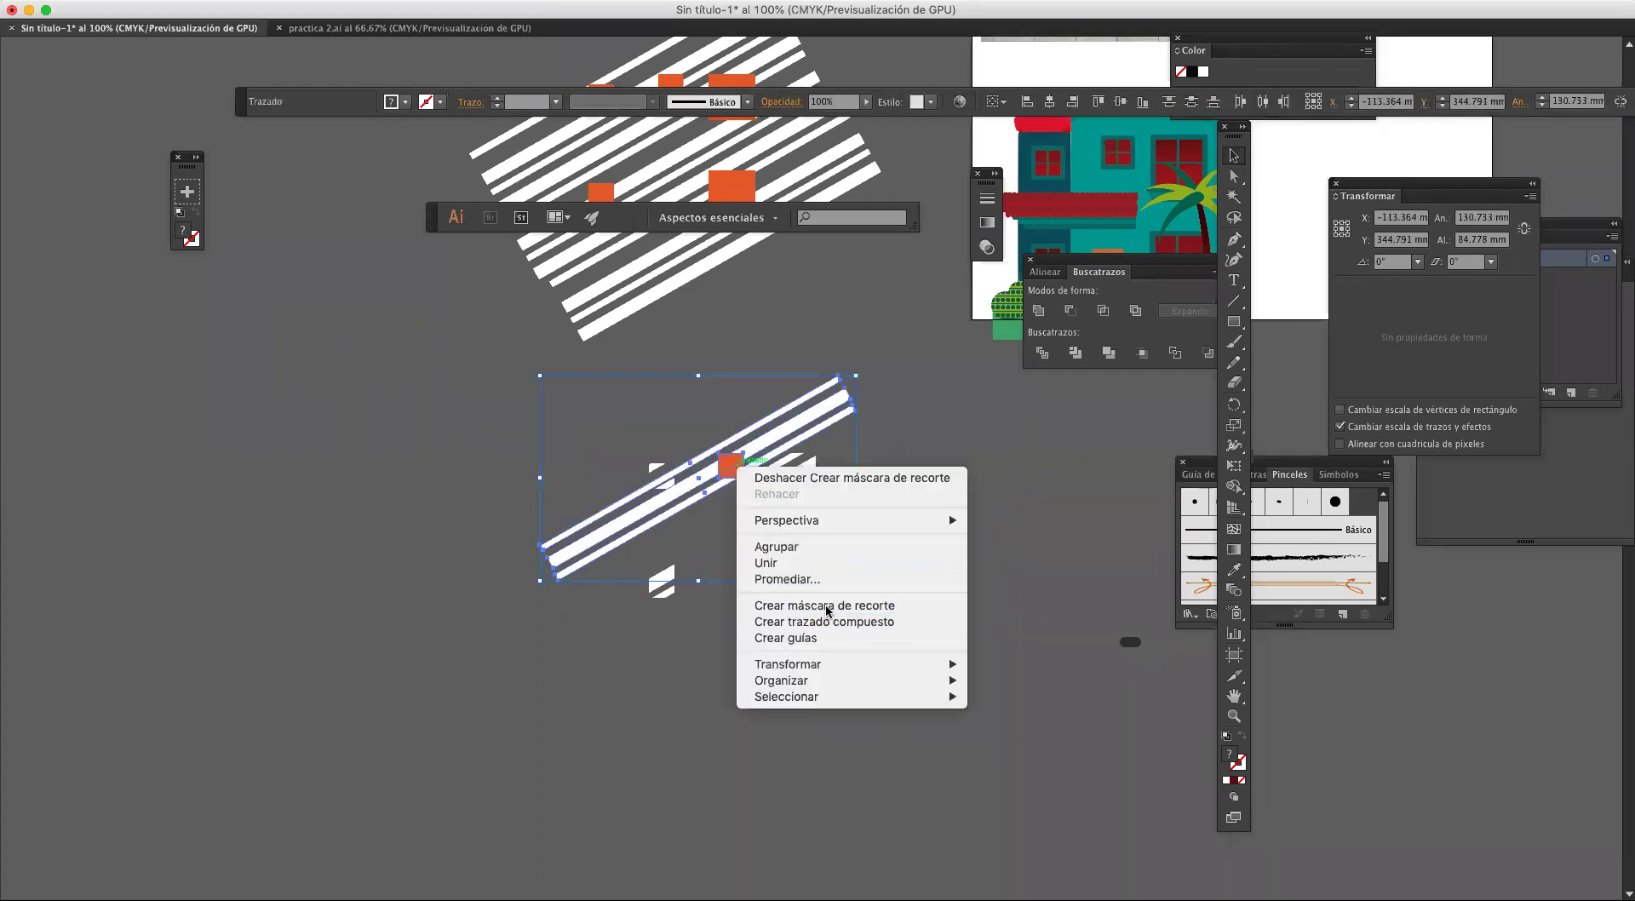
Step: Cut all the clipped reflections, paste them onto the finished house and align them with its five windows
{"action": "left_click", "coordinate": [622, 424]}
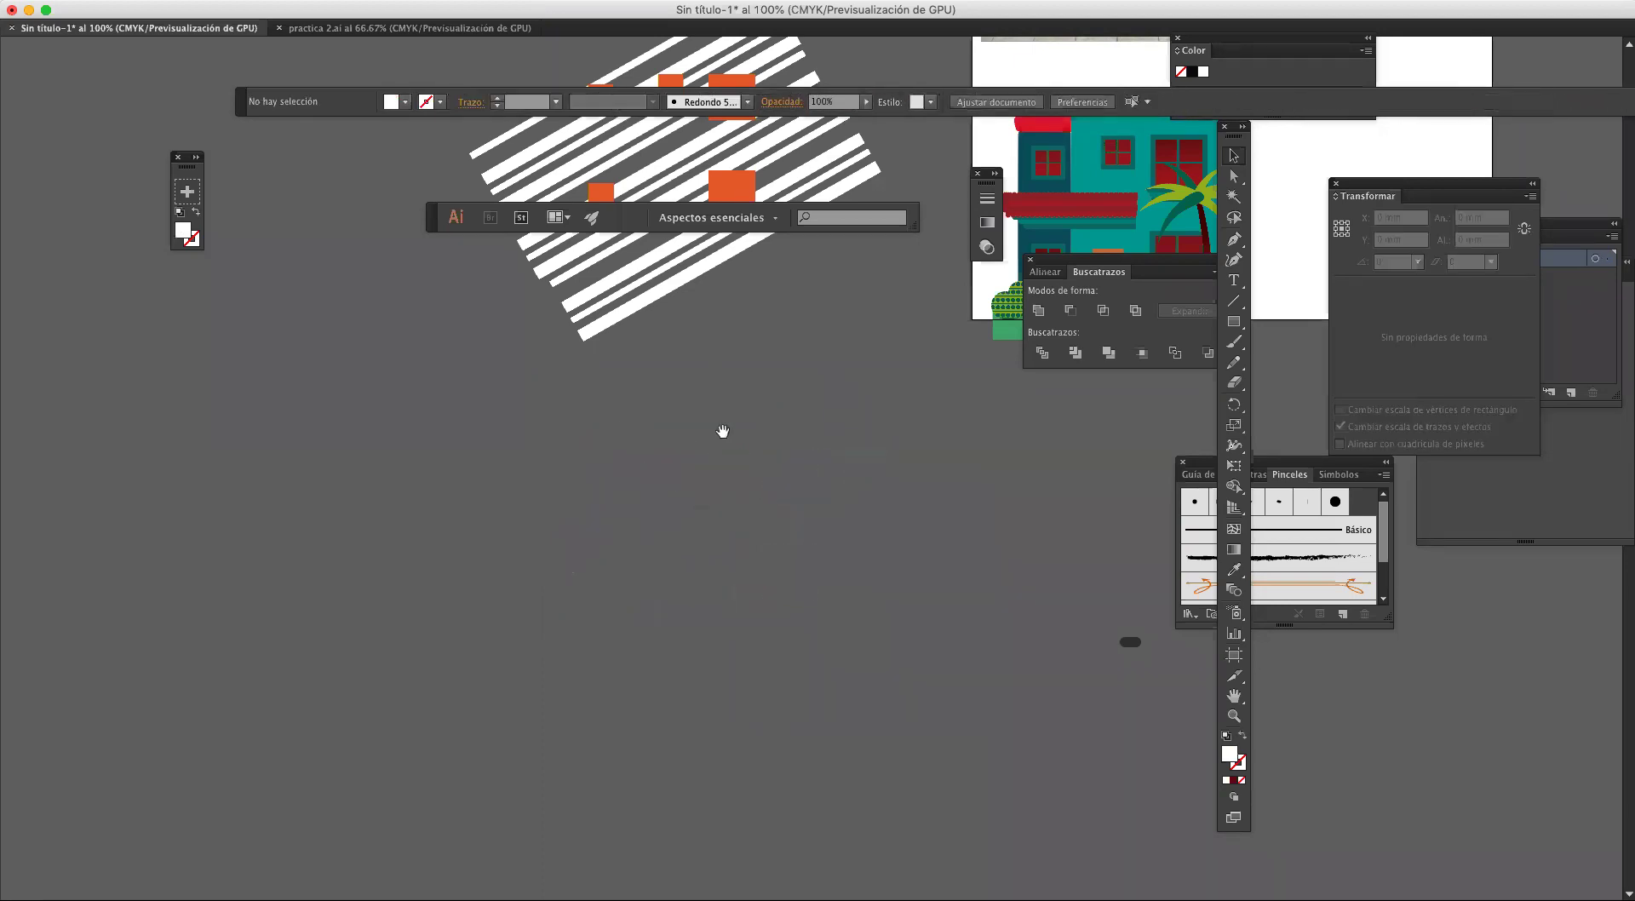
{"action": "left_click_drag", "start_coordinate": [869, 413], "coordinate": [592, 715]}
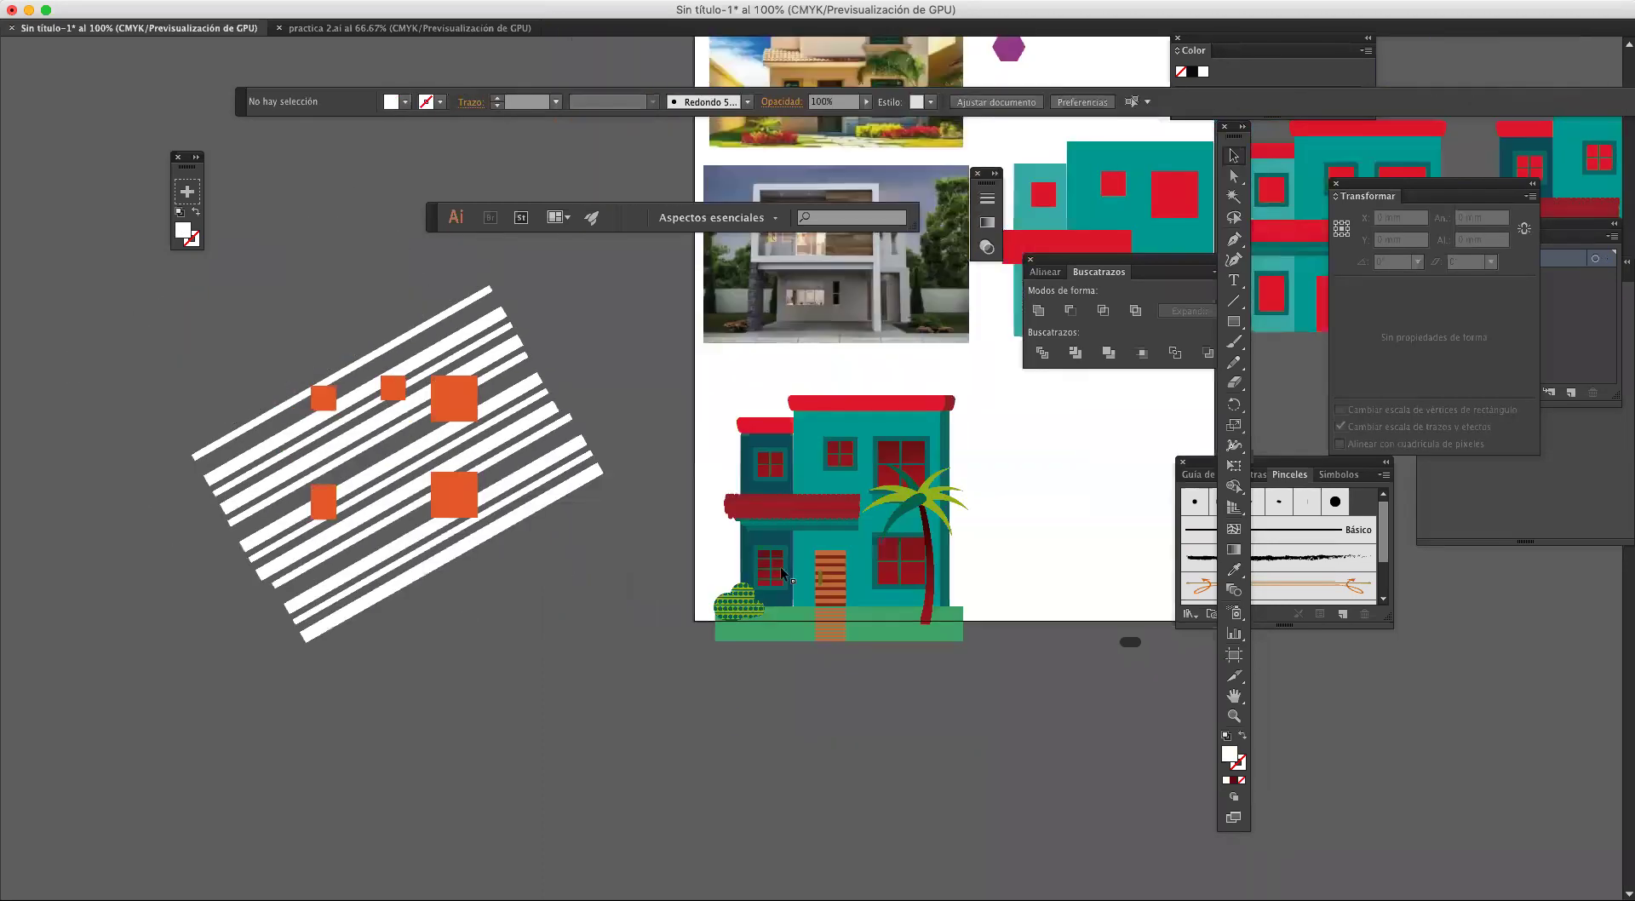
{"action": "scroll", "coordinate": [886, 533], "scroll_direction": "up", "scroll_amount": 1}
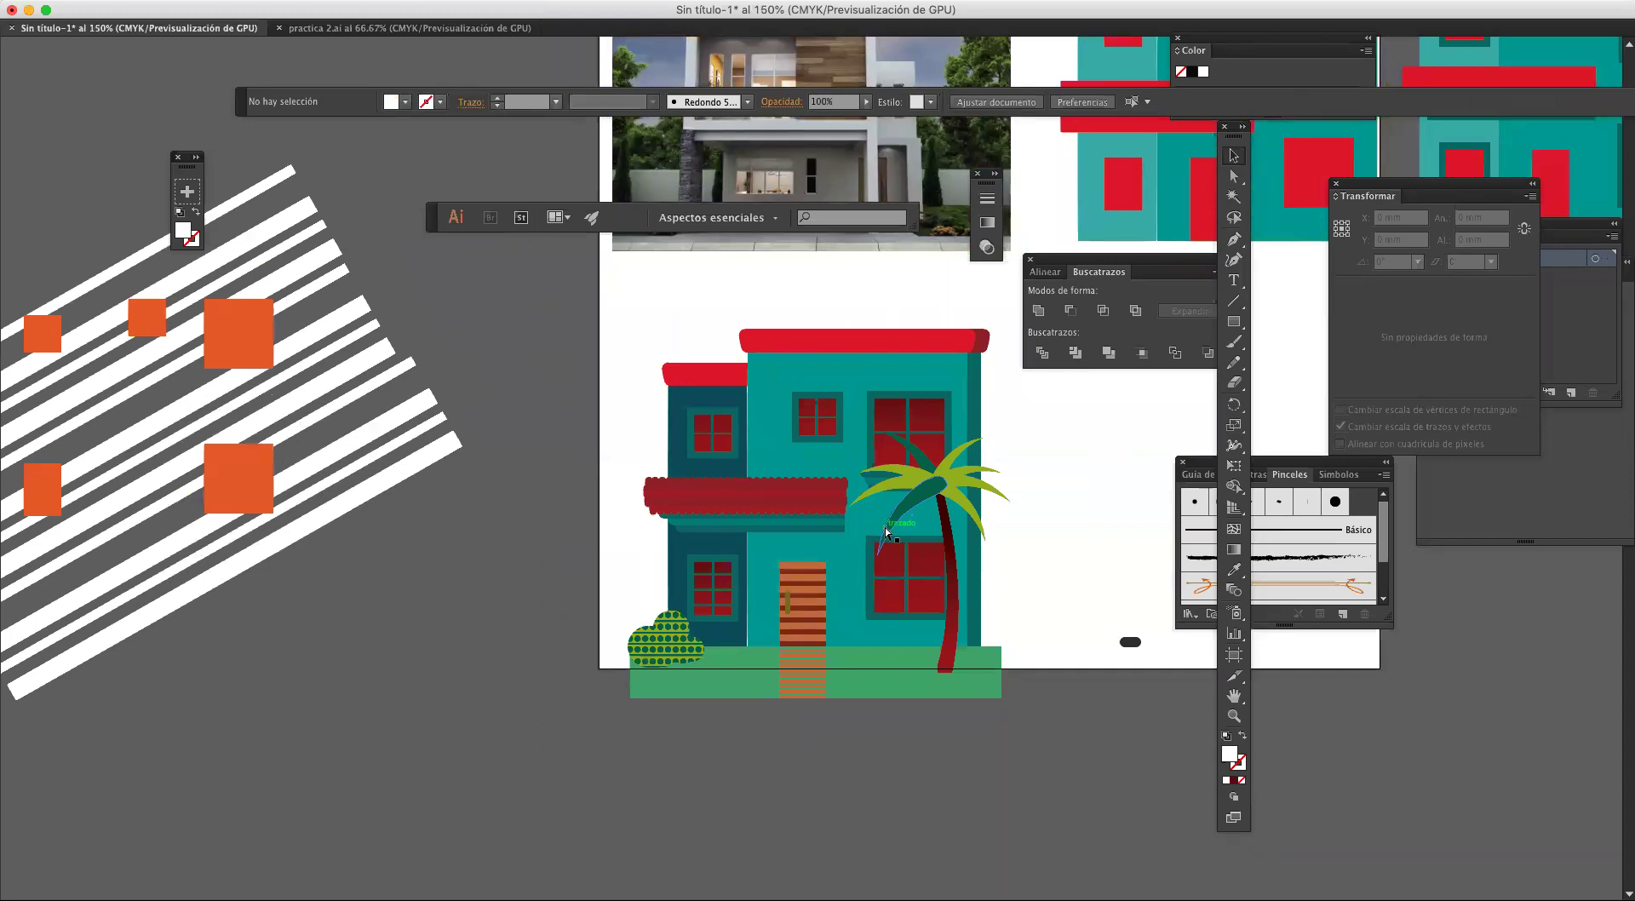
{"action": "key", "text": "super+v"}
{"action": "left_click_drag", "start_coordinate": [817, 373], "coordinate": [824, 415]}
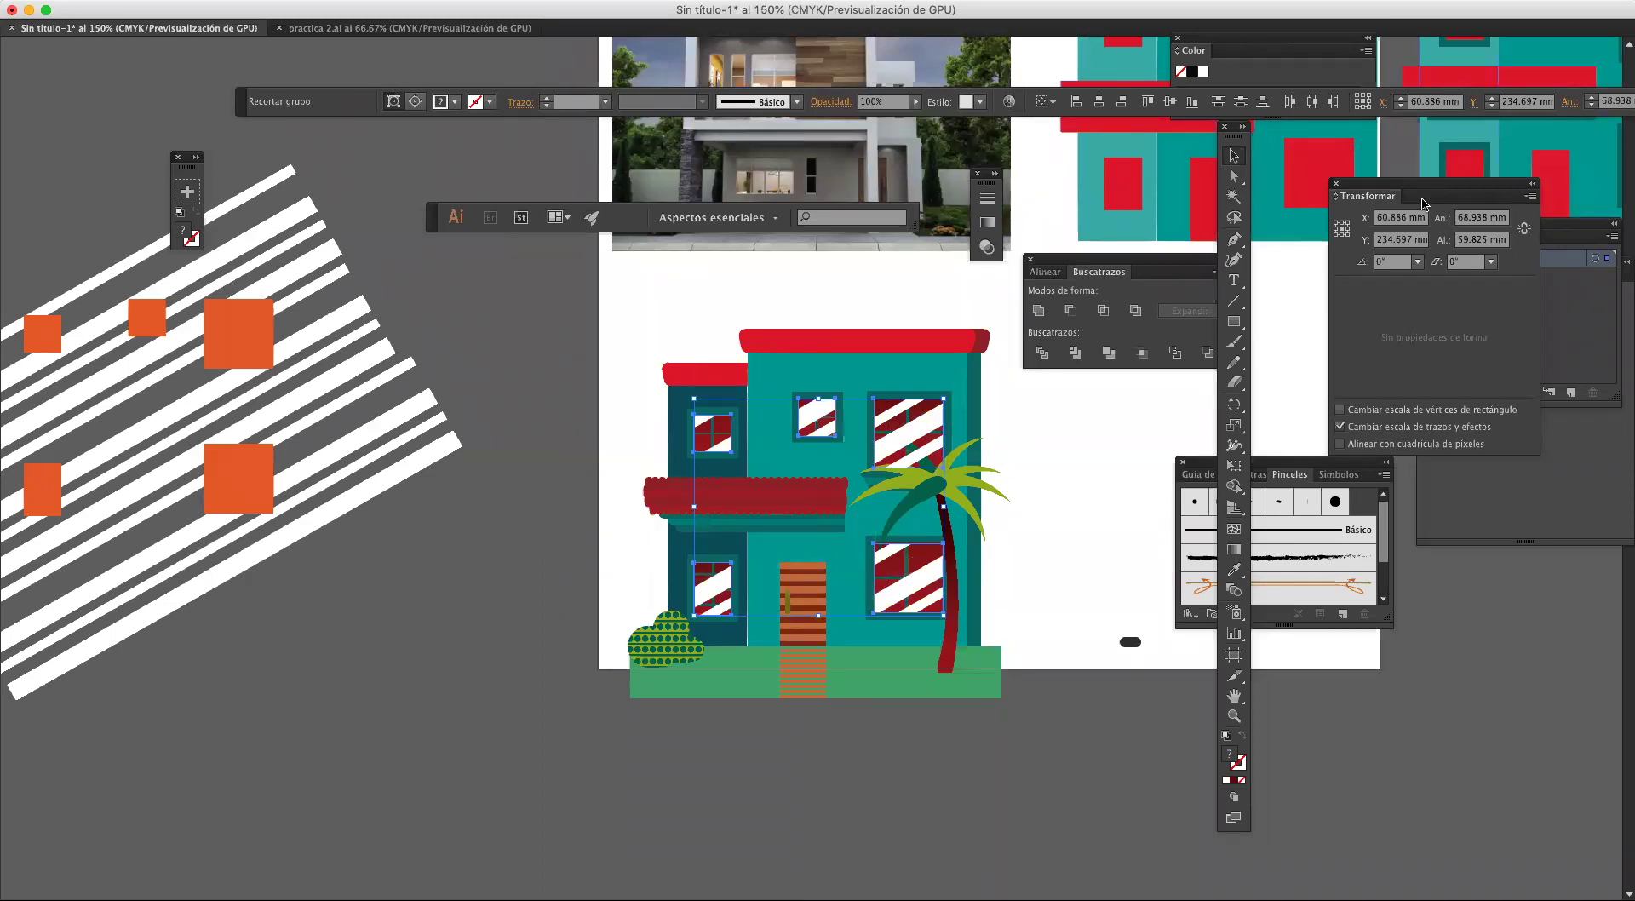
Step: Move the Transform panel clear of the Layers panel and dock the Align and Pathfinder panel group beneath Layers
{"action": "left_click_drag", "start_coordinate": [1429, 195], "coordinate": [1467, 168]}
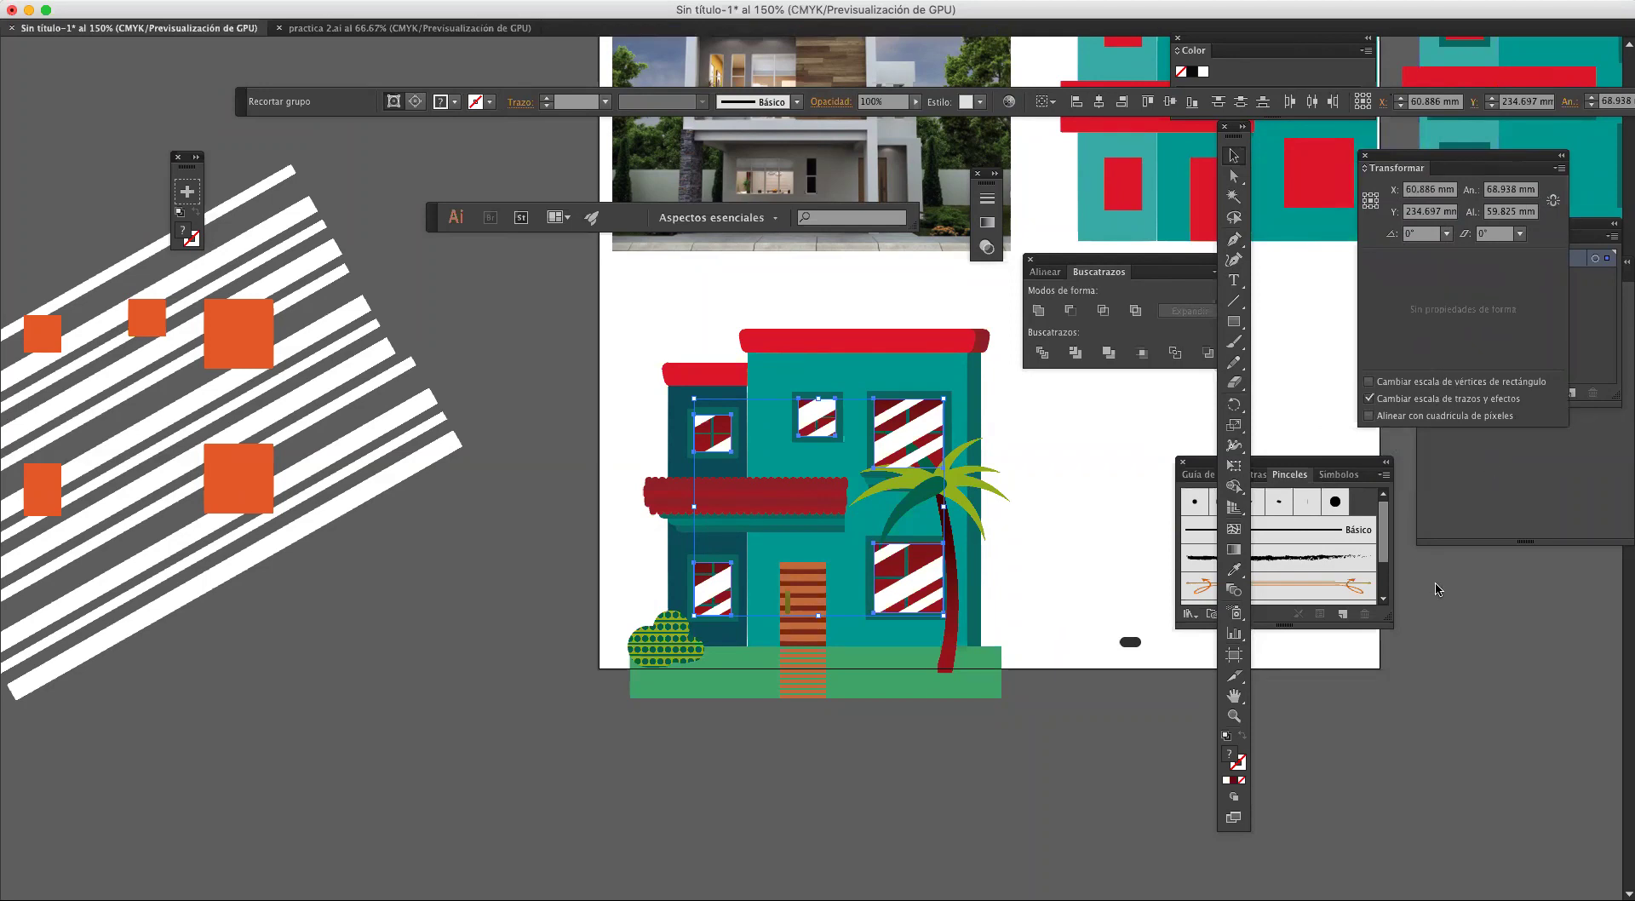
{"action": "left_click", "coordinate": [1460, 527]}
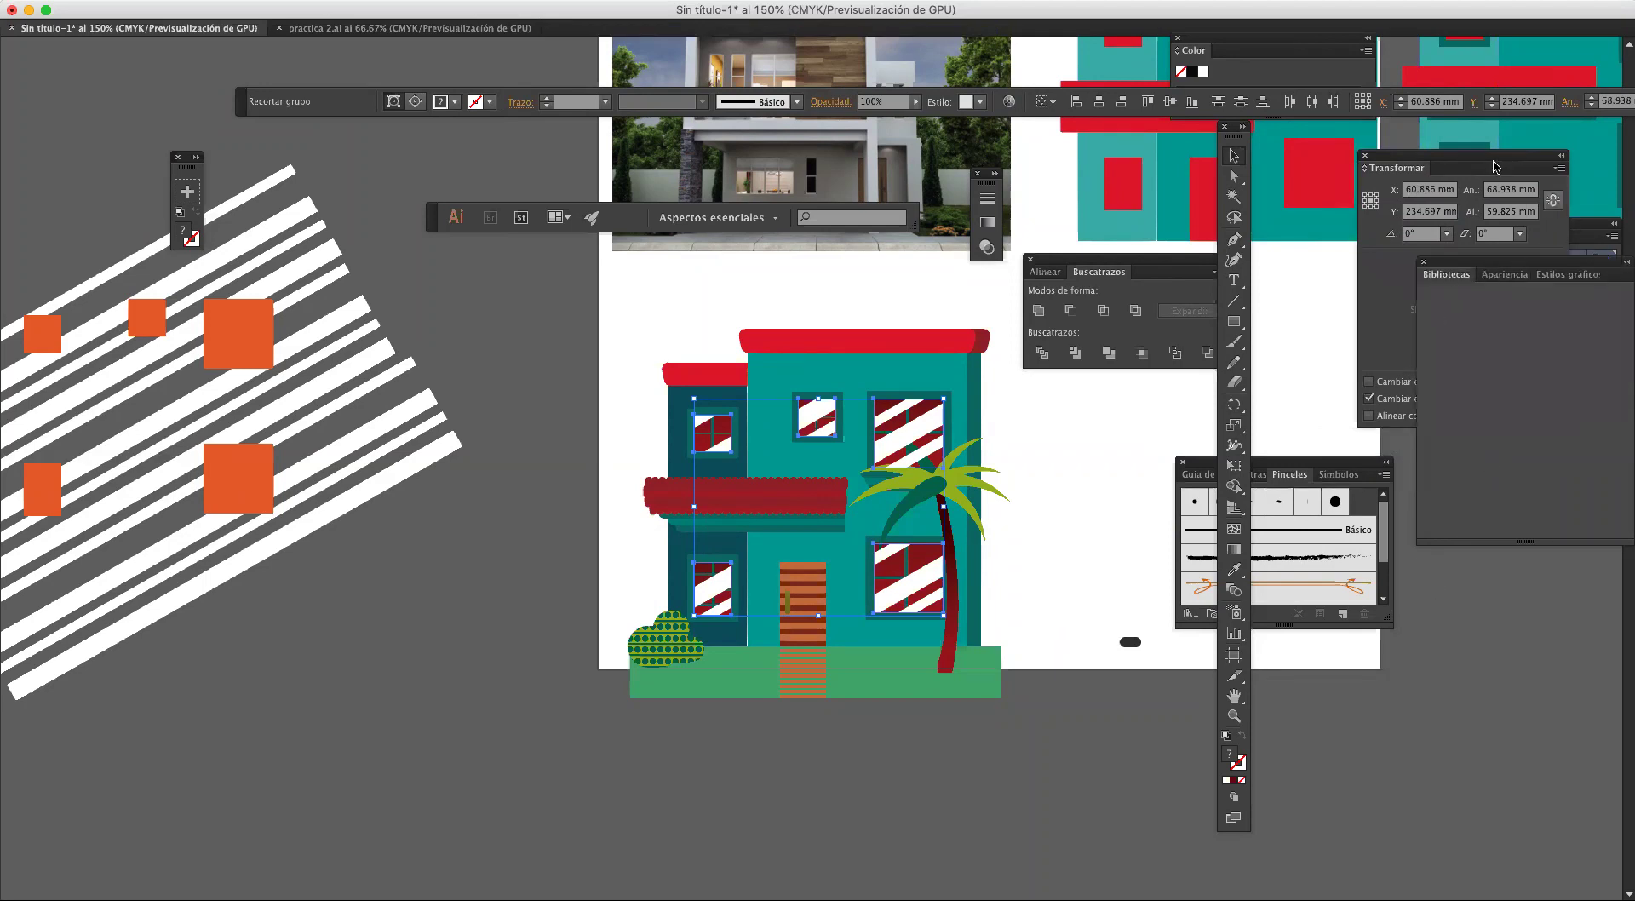
{"action": "left_click_drag", "start_coordinate": [1477, 157], "coordinate": [1310, 226]}
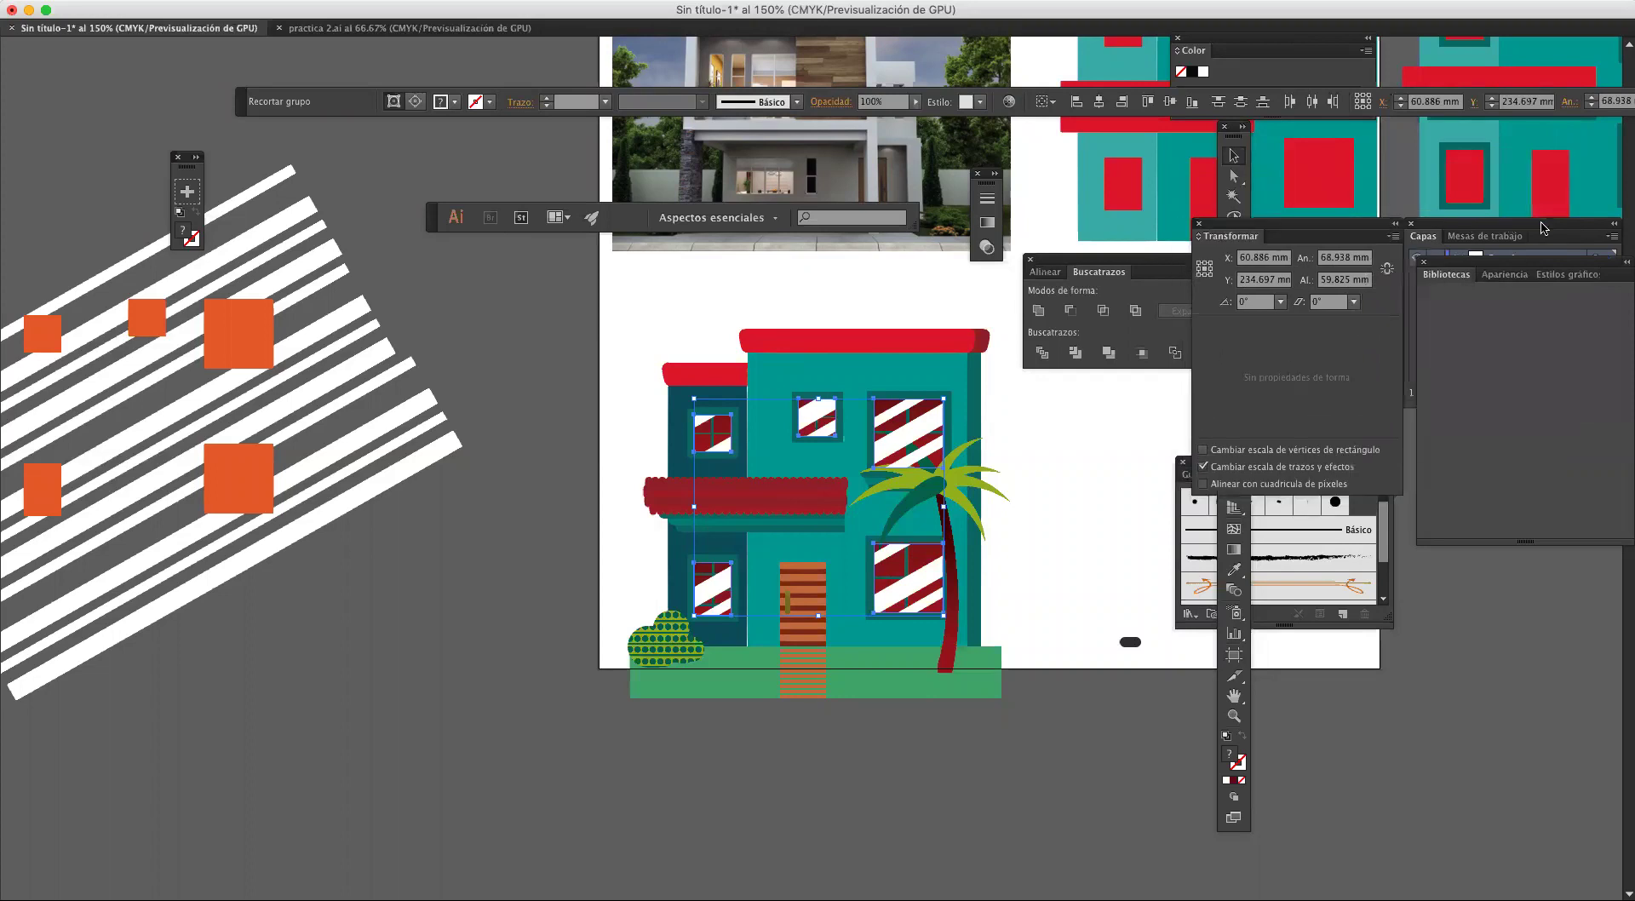
{"action": "left_click", "coordinate": [1544, 228]}
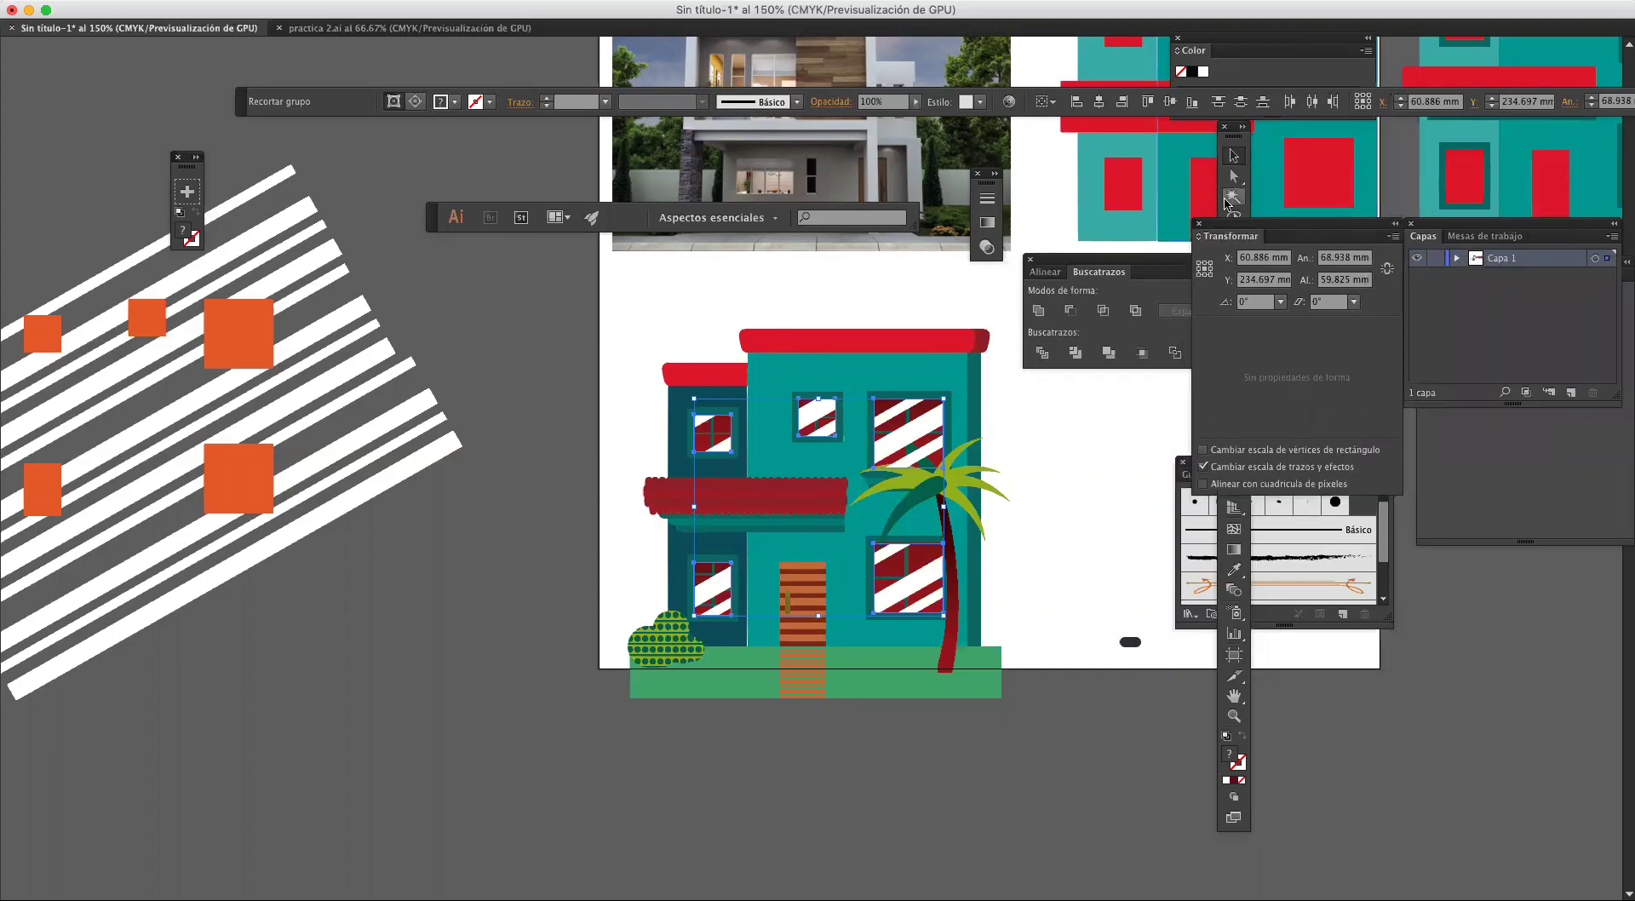
{"action": "left_click", "coordinate": [1177, 271]}
{"action": "left_click_drag", "start_coordinate": [1167, 266], "coordinate": [1516, 401]}
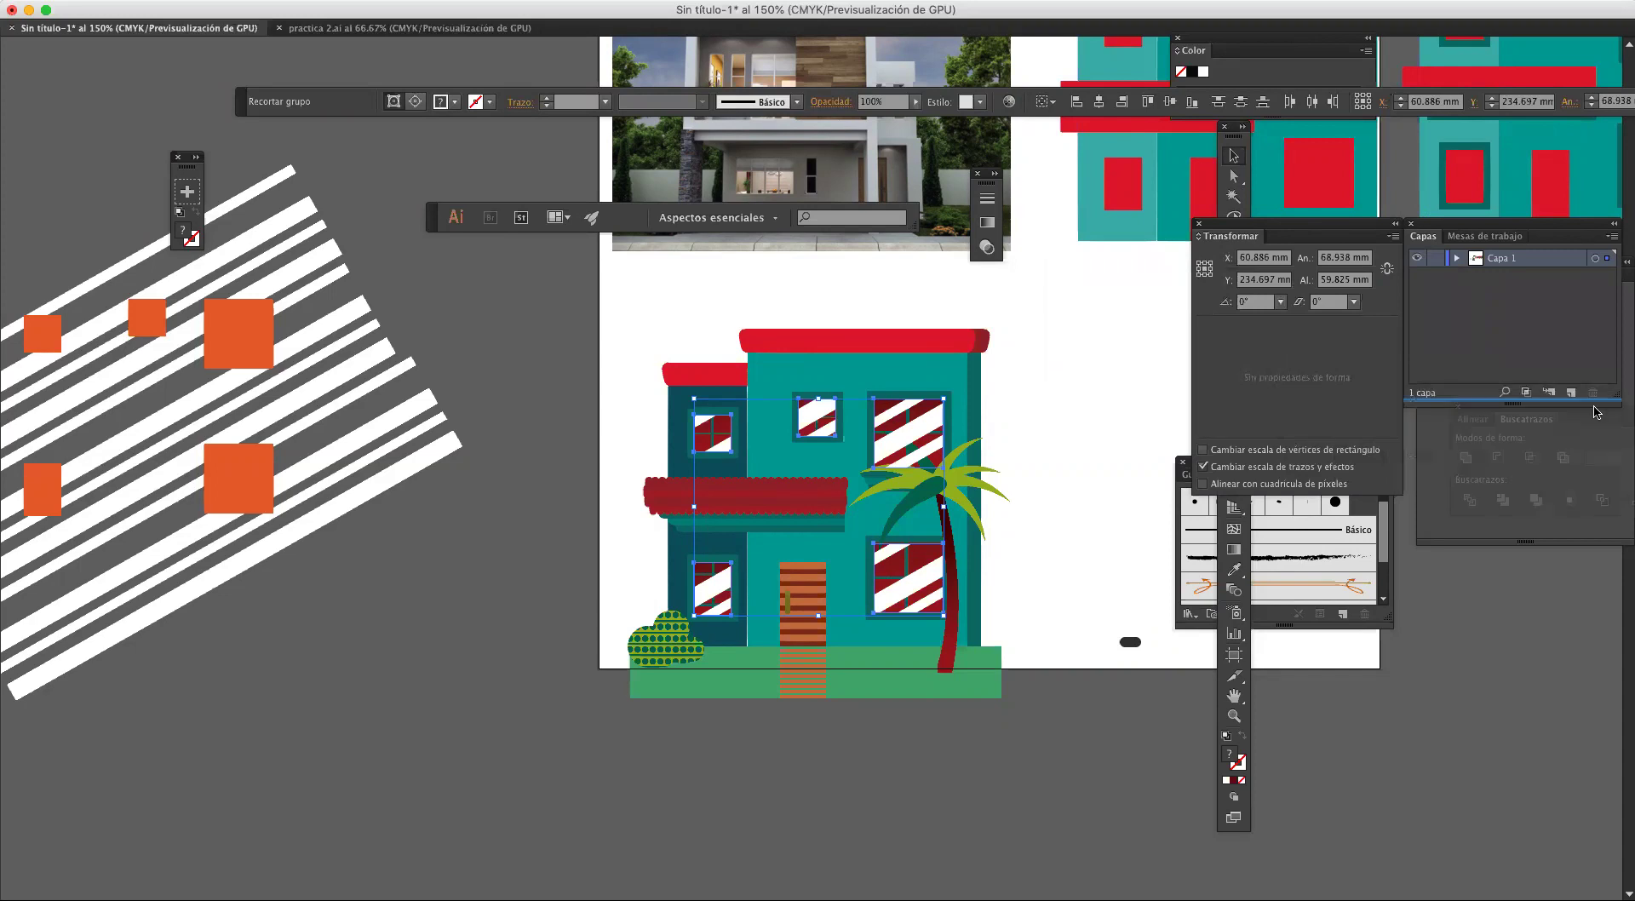
Step: Set the opacity of the window reflections to 29% and deselect them
{"action": "left_click", "coordinate": [987, 247]}
{"action": "left_click_drag", "start_coordinate": [957, 213], "coordinate": [908, 230]}
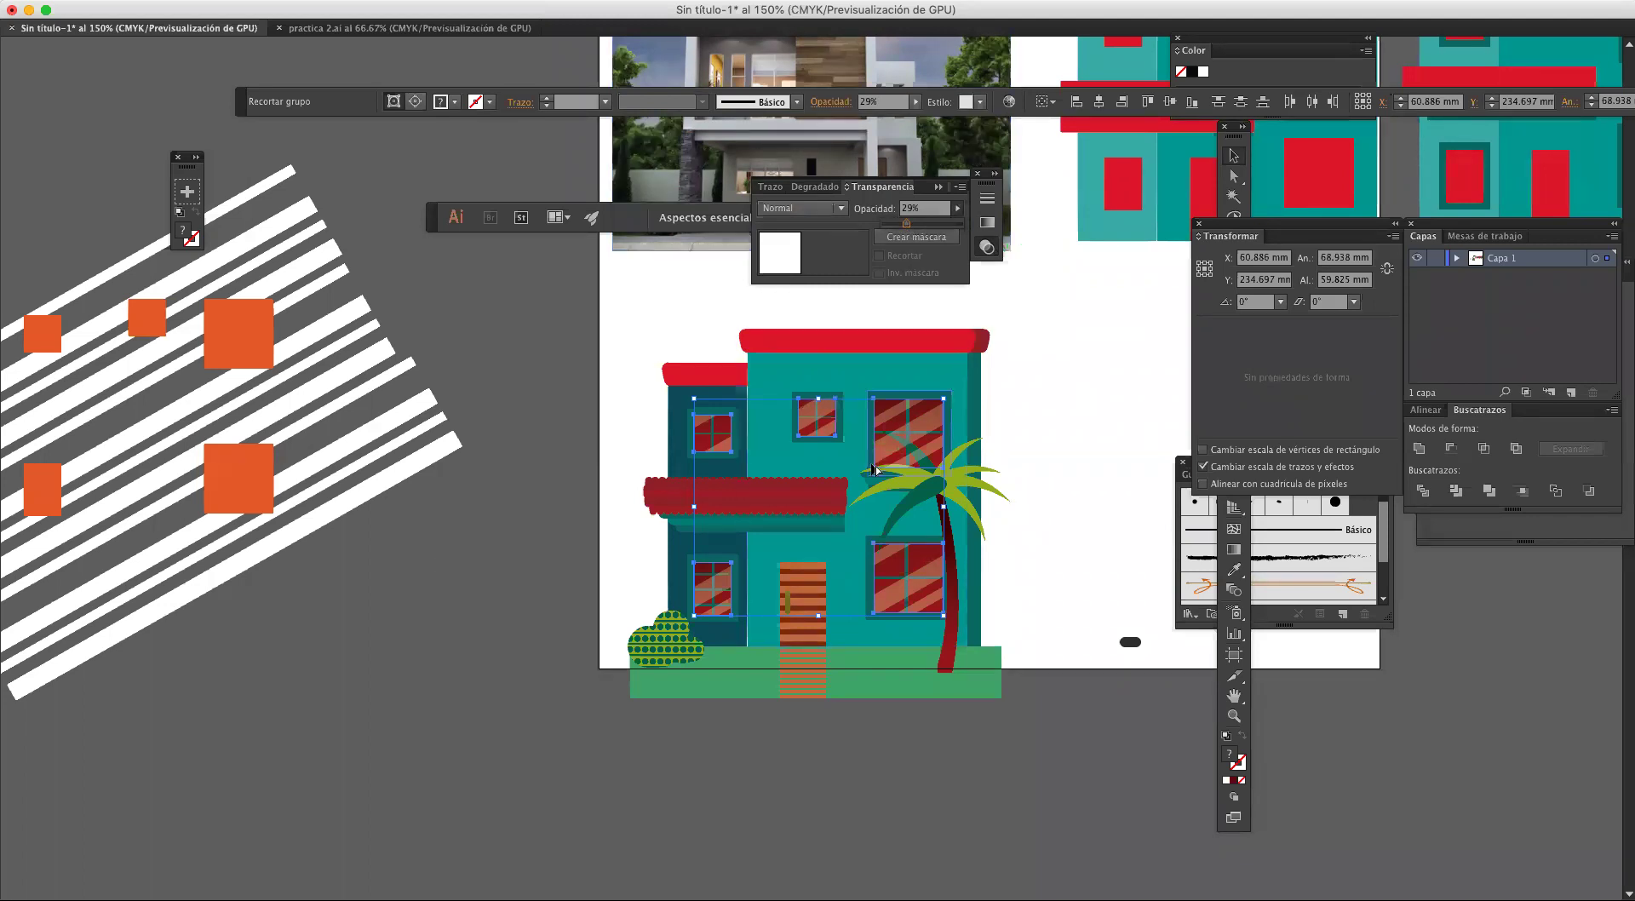
{"action": "scroll", "coordinate": [875, 466], "scroll_direction": "up", "scroll_amount": 2}
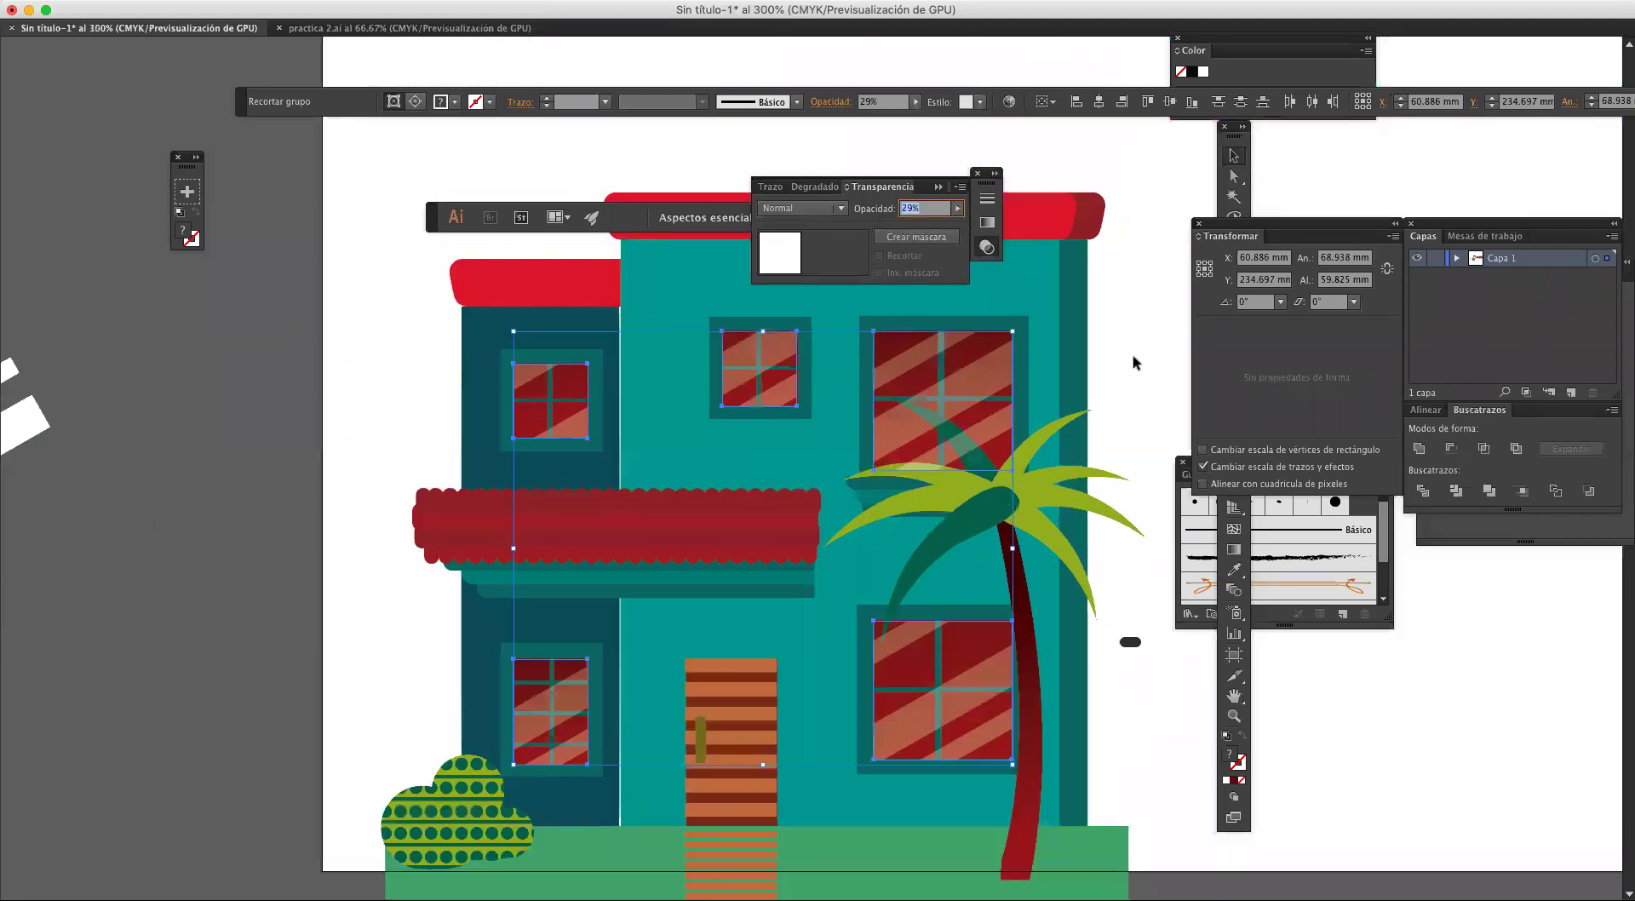
{"action": "scroll", "coordinate": [1134, 362], "scroll_direction": "left", "scroll_amount": 1}
{"action": "key", "text": "a"}
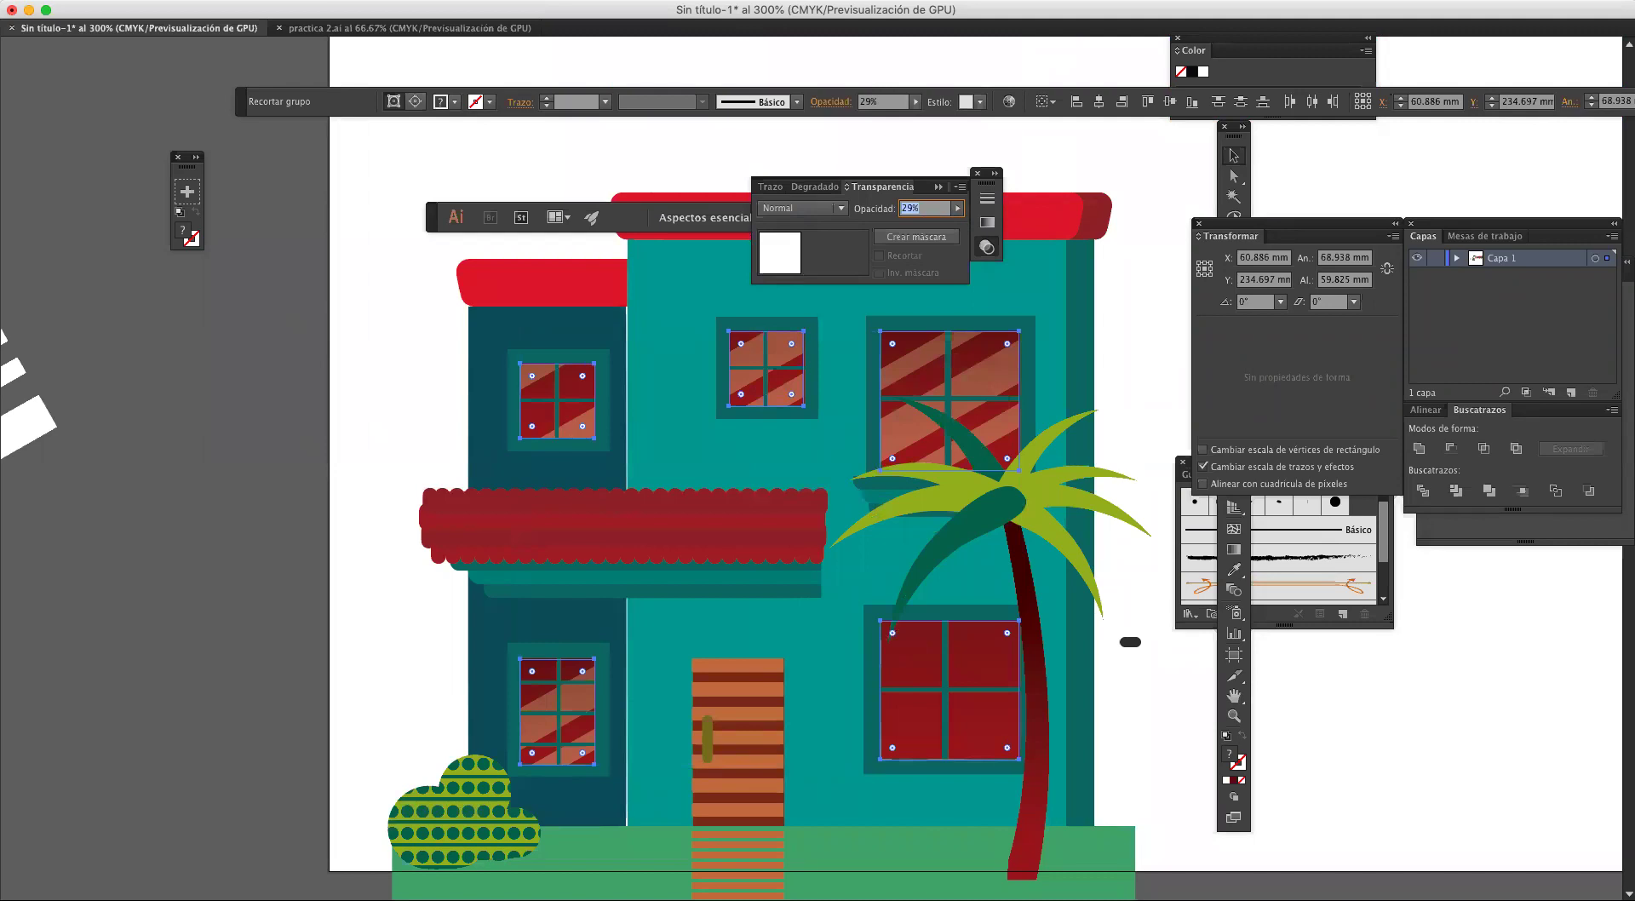
{"action": "key", "text": "super+g"}
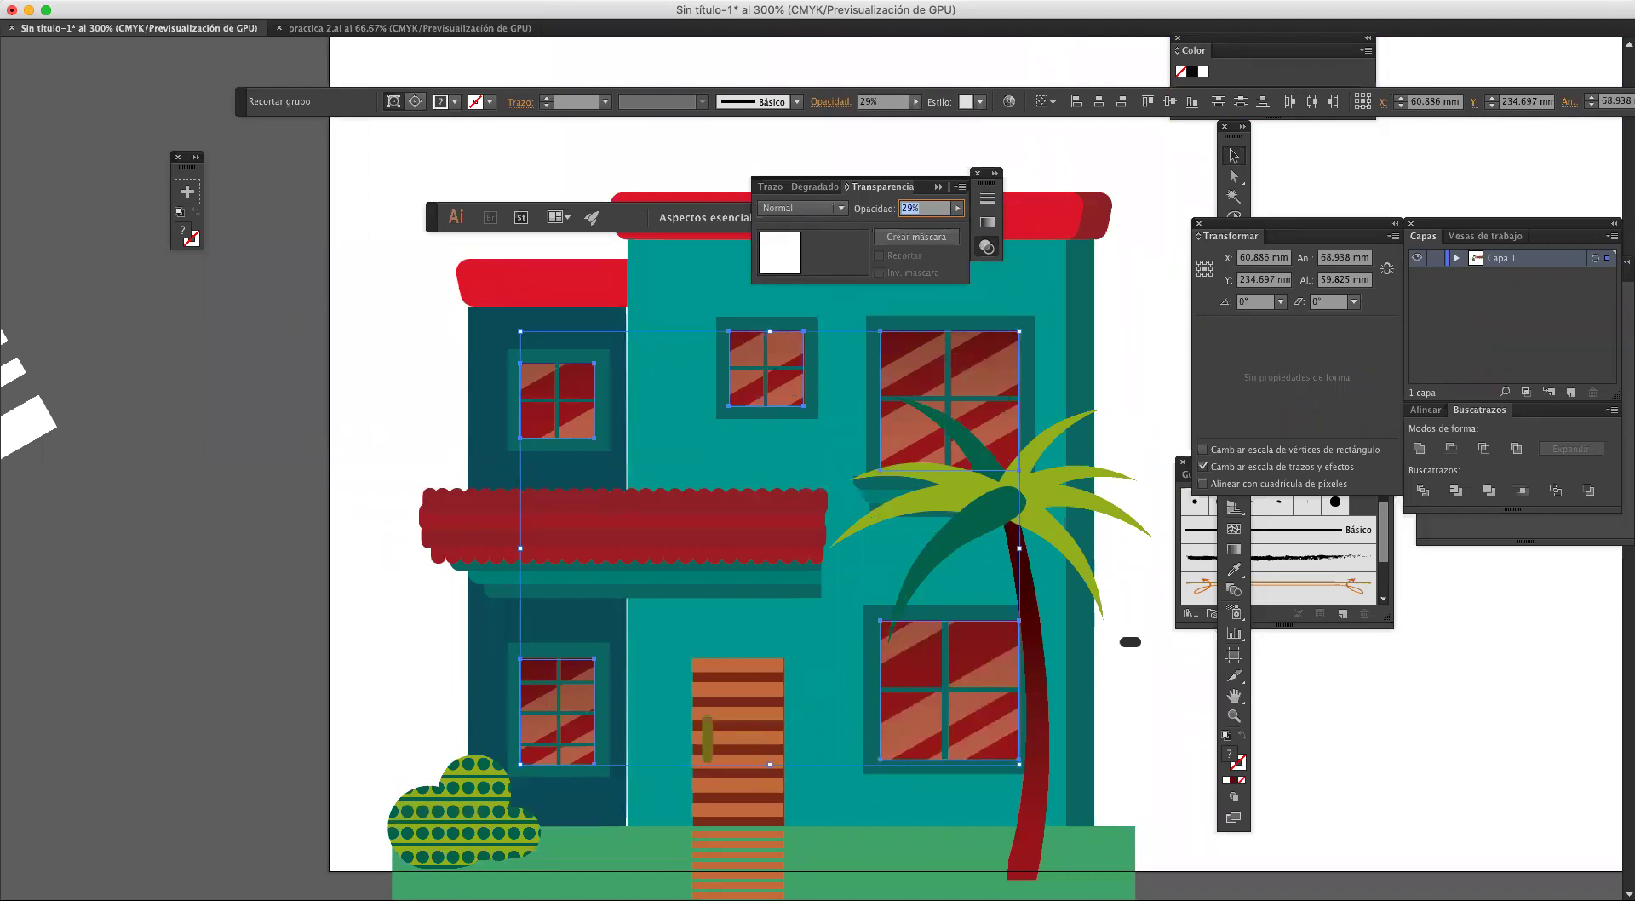
{"action": "left_click", "coordinate": [1166, 291]}
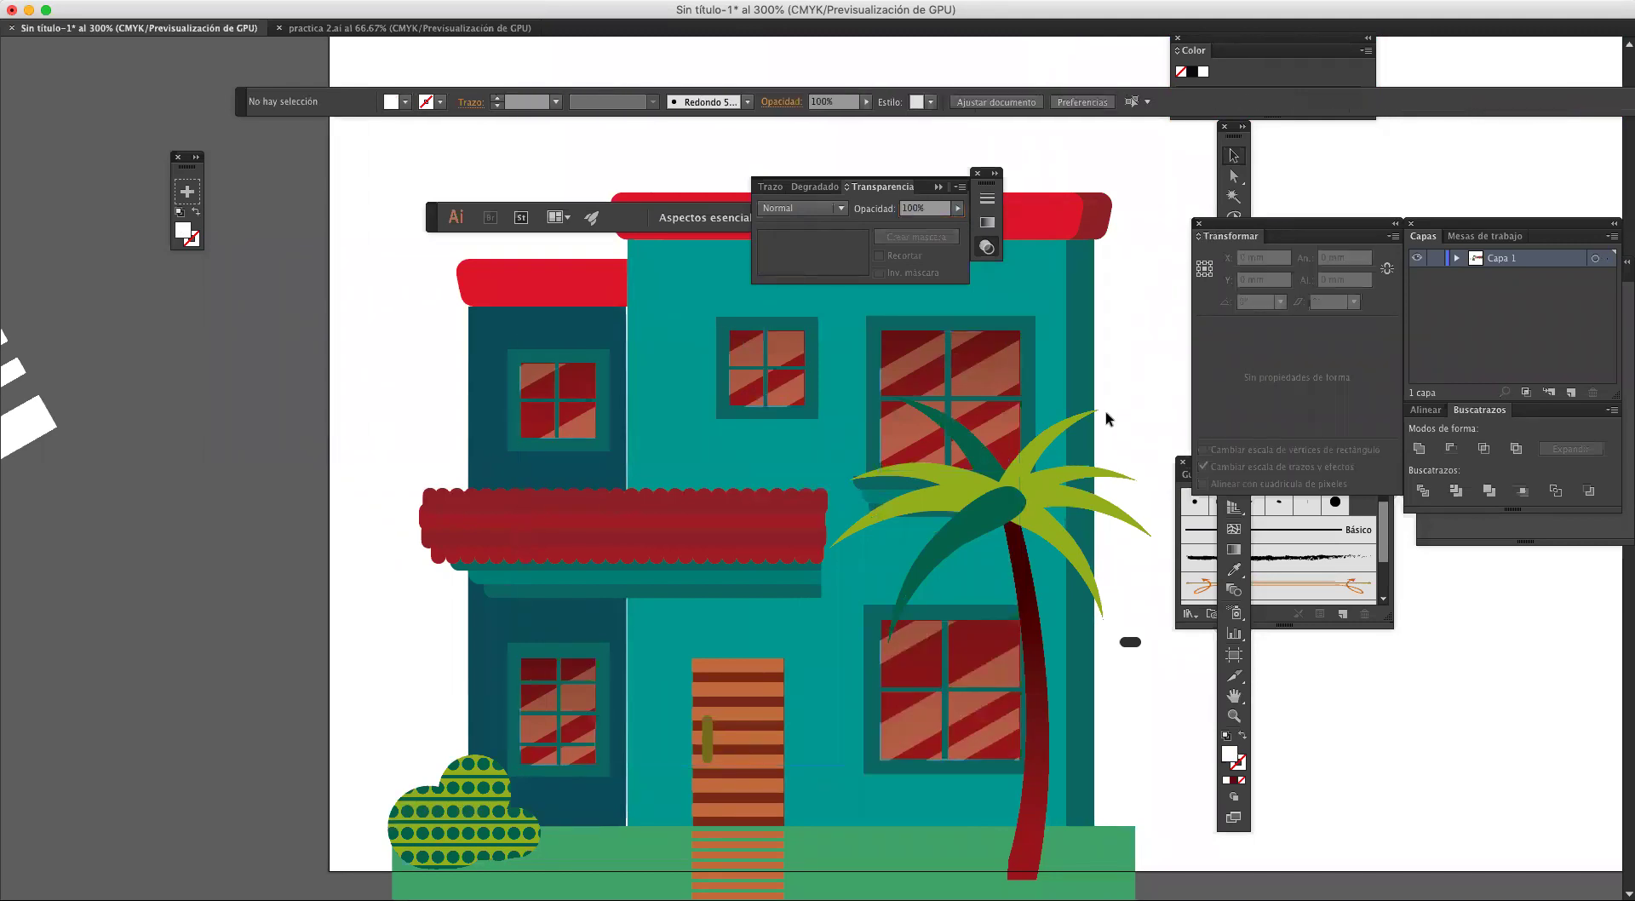
Step: Move the house with reflections off the artboard to the end of the row of earlier house versions
{"action": "scroll", "coordinate": [1106, 418], "scroll_direction": "down", "scroll_amount": 3}
{"action": "scroll", "coordinate": [1107, 418], "scroll_direction": "up", "scroll_amount": 1}
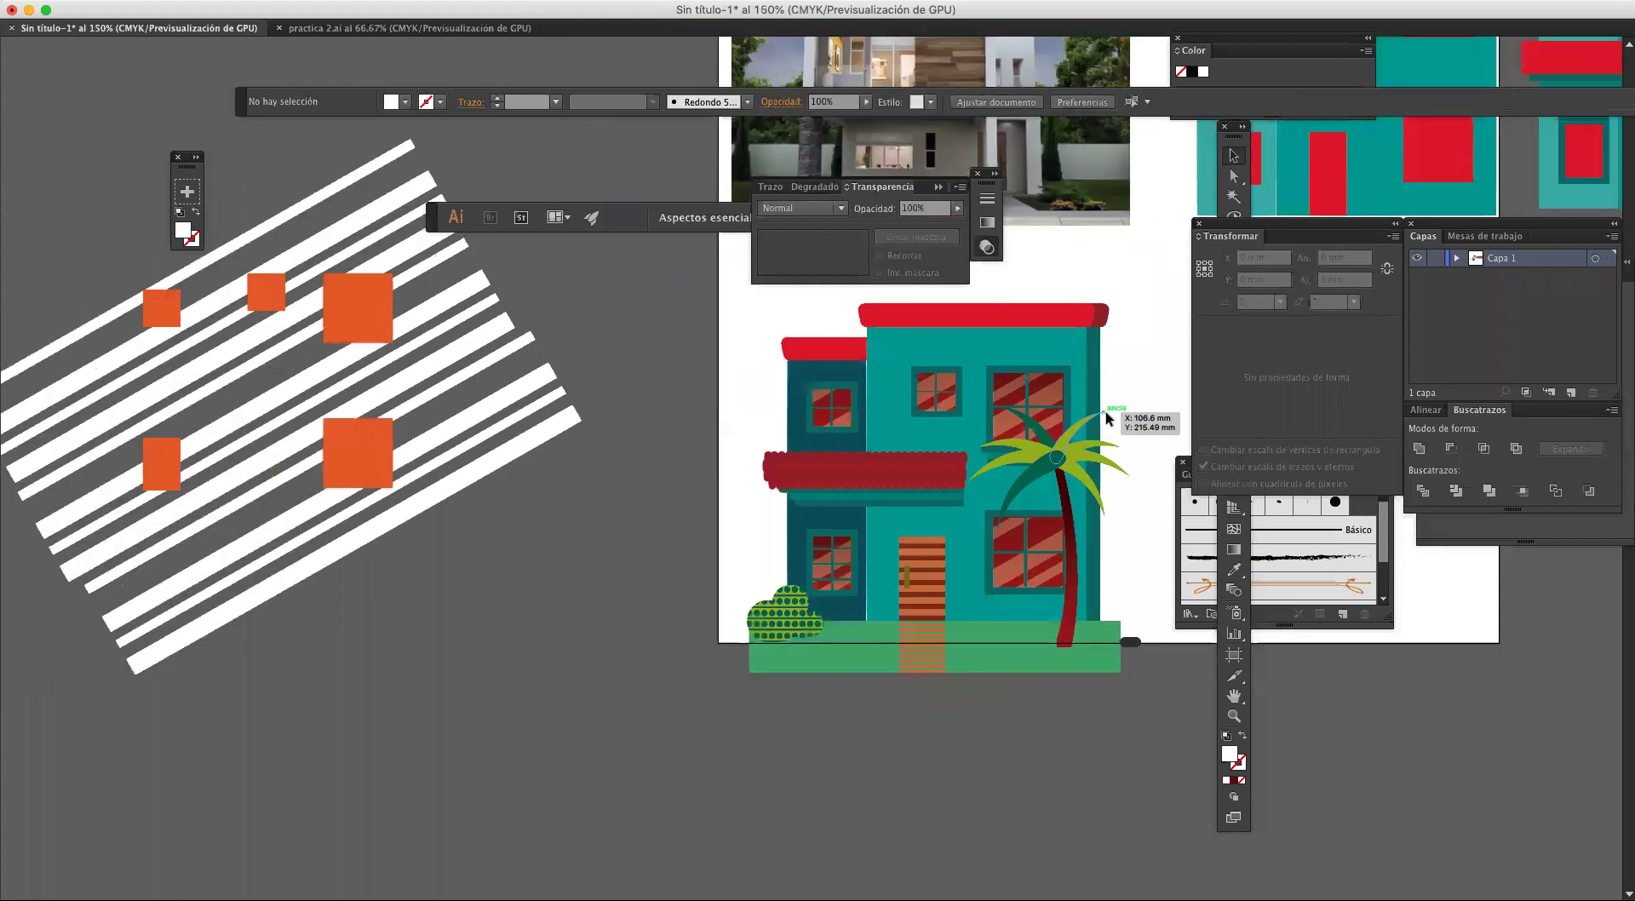
{"action": "scroll", "coordinate": [1080, 362], "scroll_direction": "right", "scroll_amount": 5}
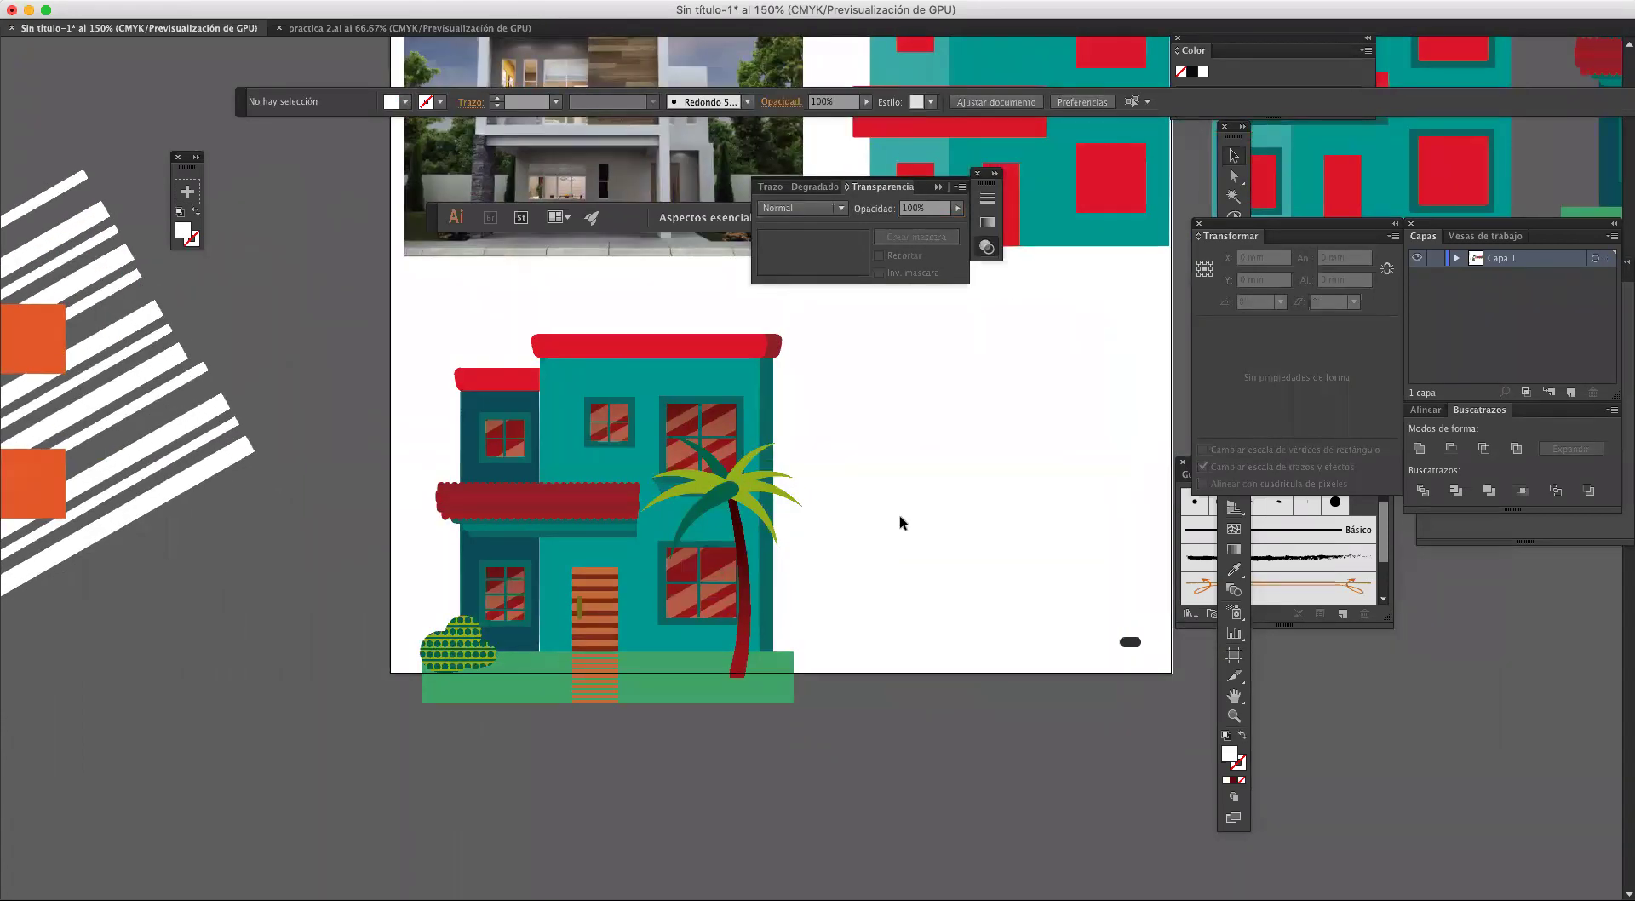
{"action": "scroll", "coordinate": [902, 521], "scroll_direction": "down", "scroll_amount": 2}
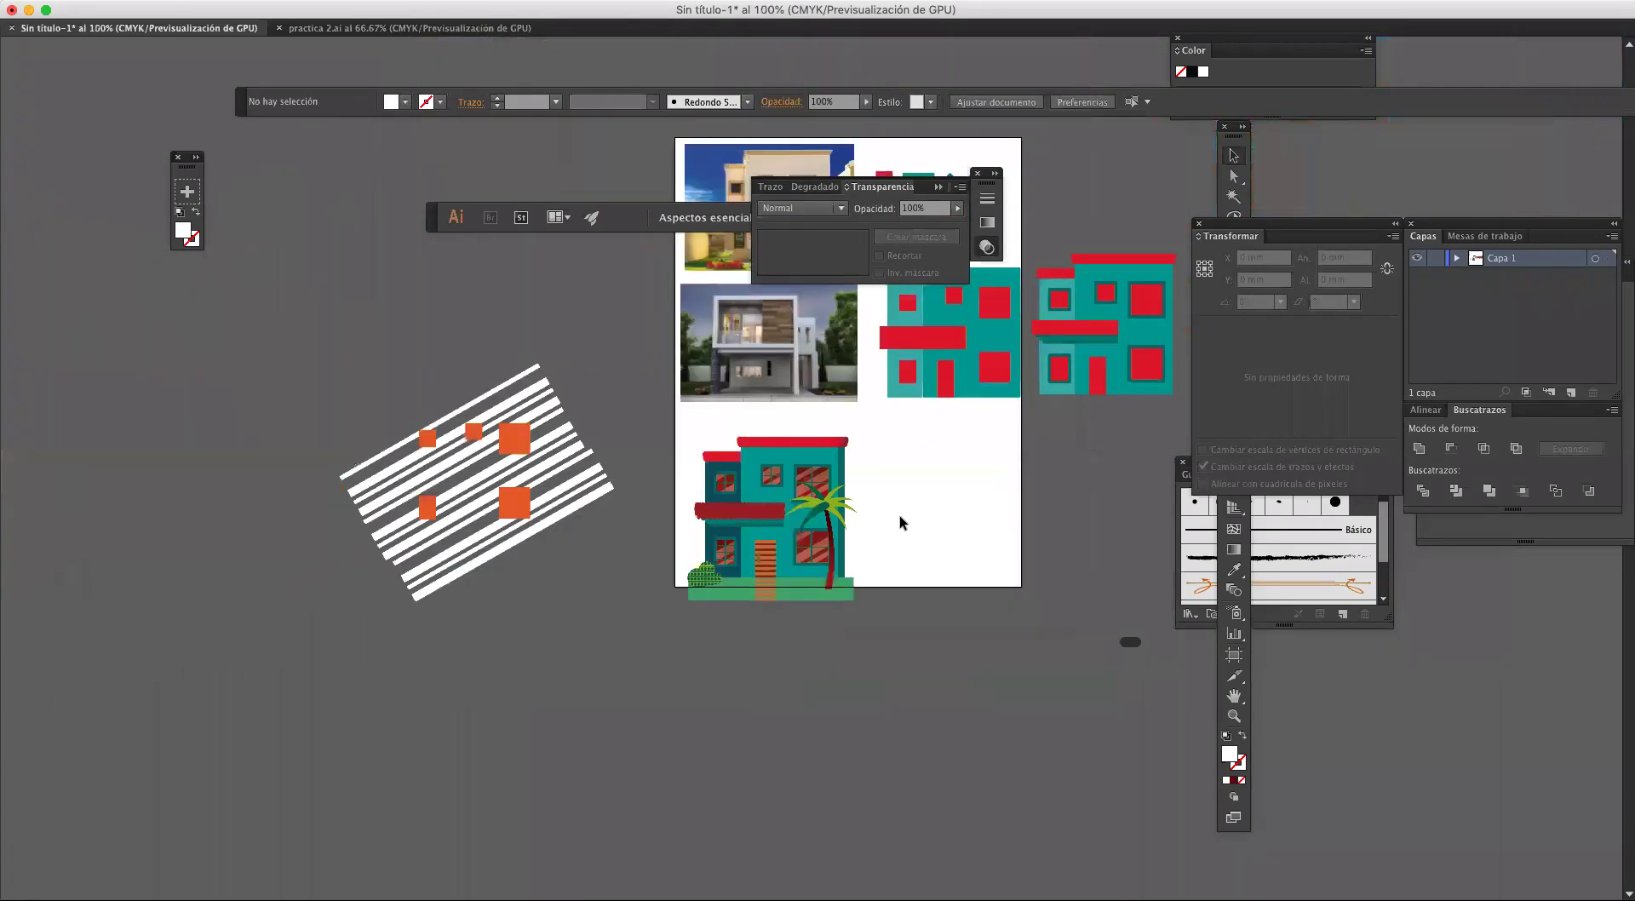
{"action": "left_click_drag", "start_coordinate": [754, 537], "coordinate": [677, 429]}
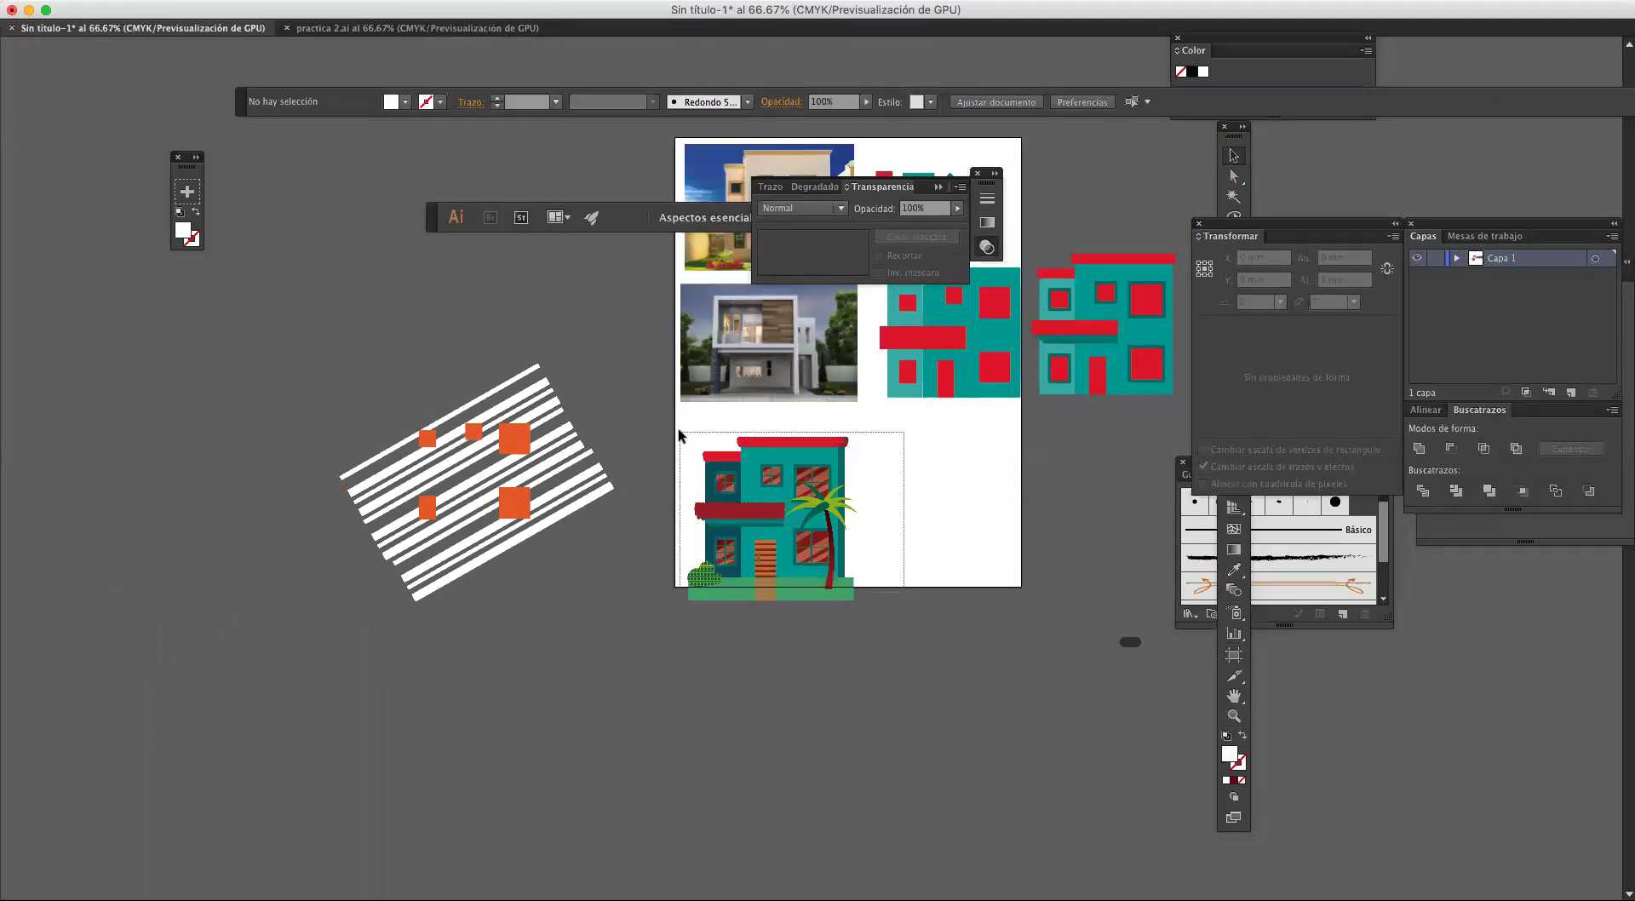
{"action": "left_click_drag", "start_coordinate": [862, 438], "coordinate": [1173, 364]}
{"action": "left_click_drag", "start_coordinate": [1173, 364], "coordinate": [1007, 365]}
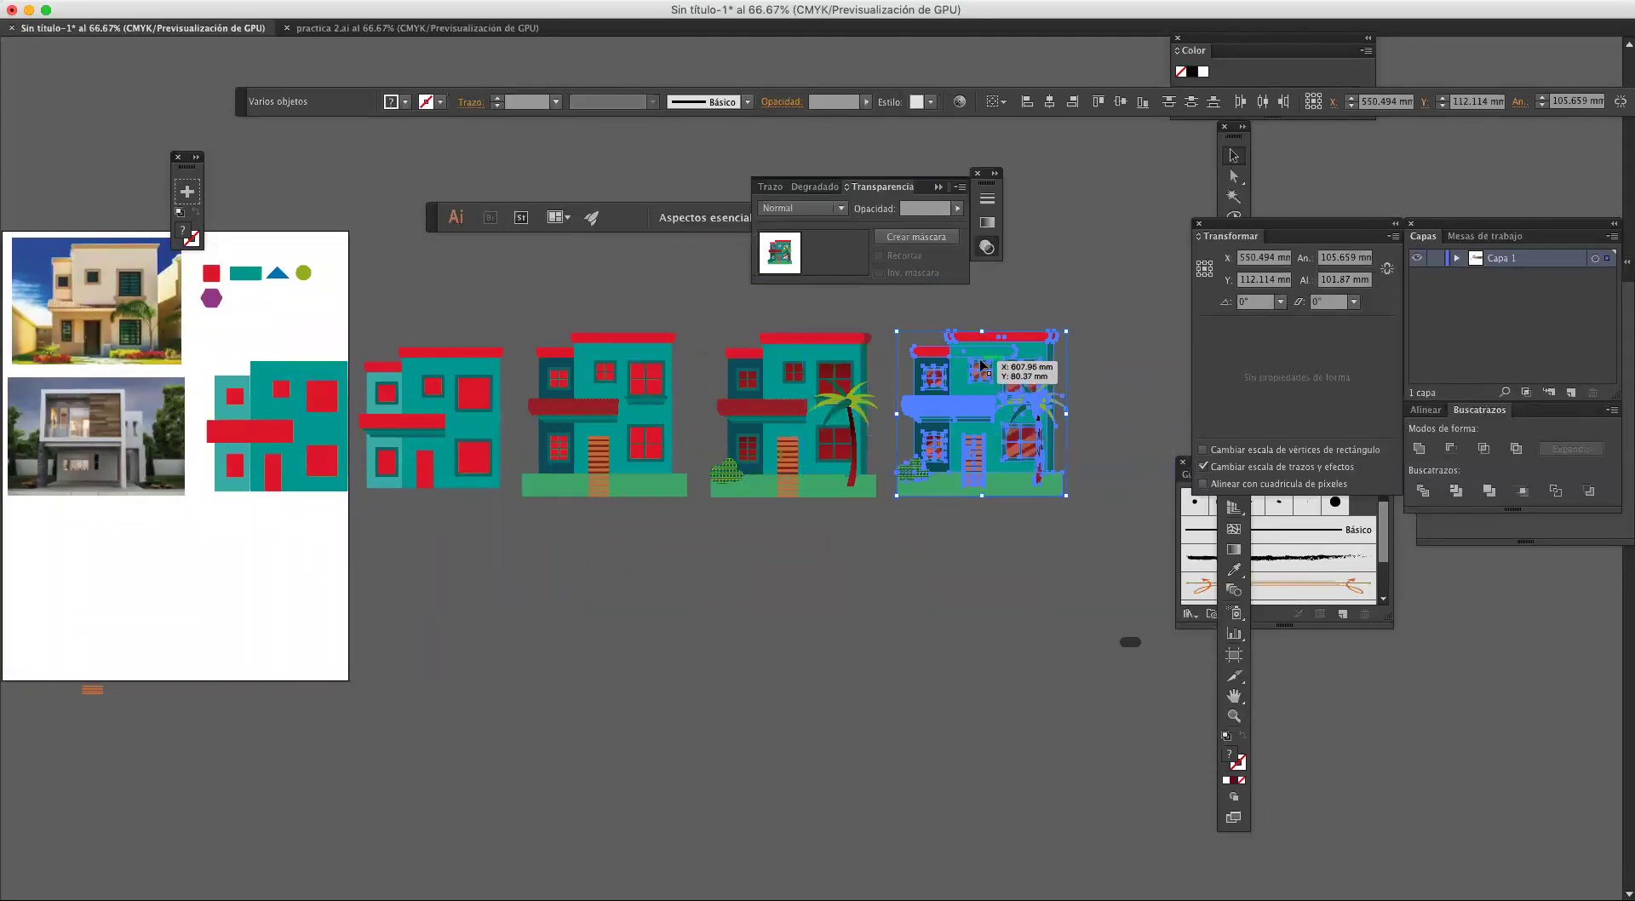
{"action": "left_click", "coordinate": [847, 577]}
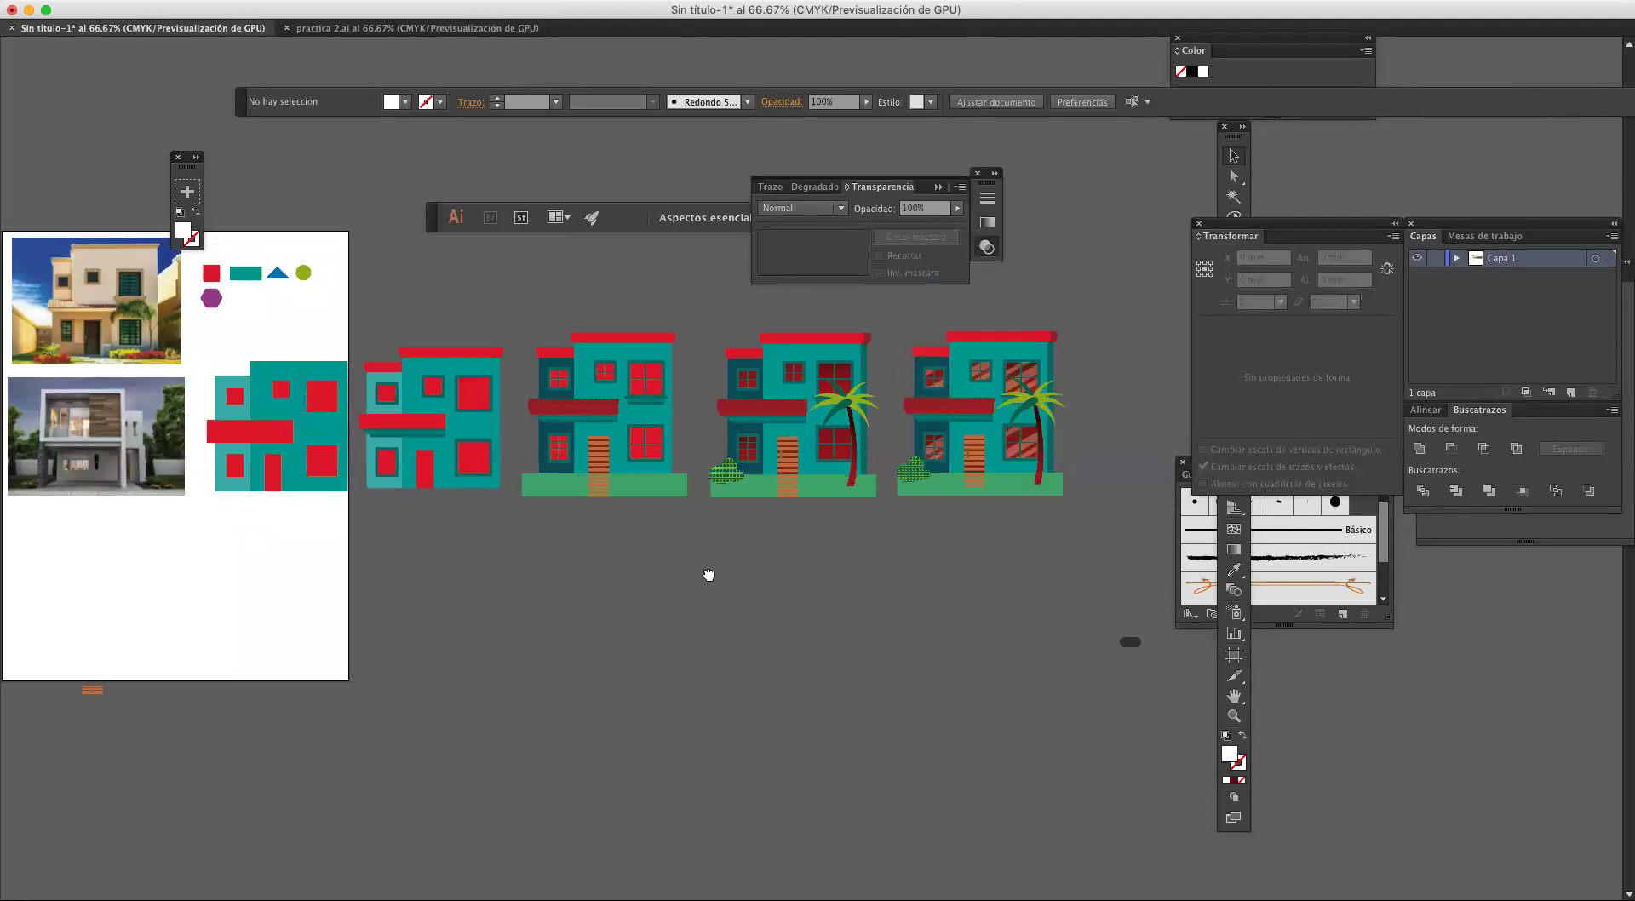
Step: Examine the two reference photos and compare them with the row of house versions at each stage
{"action": "scroll", "coordinate": [708, 572], "scroll_direction": "left", "scroll_amount": 10}
{"action": "left_click", "coordinate": [599, 482]}
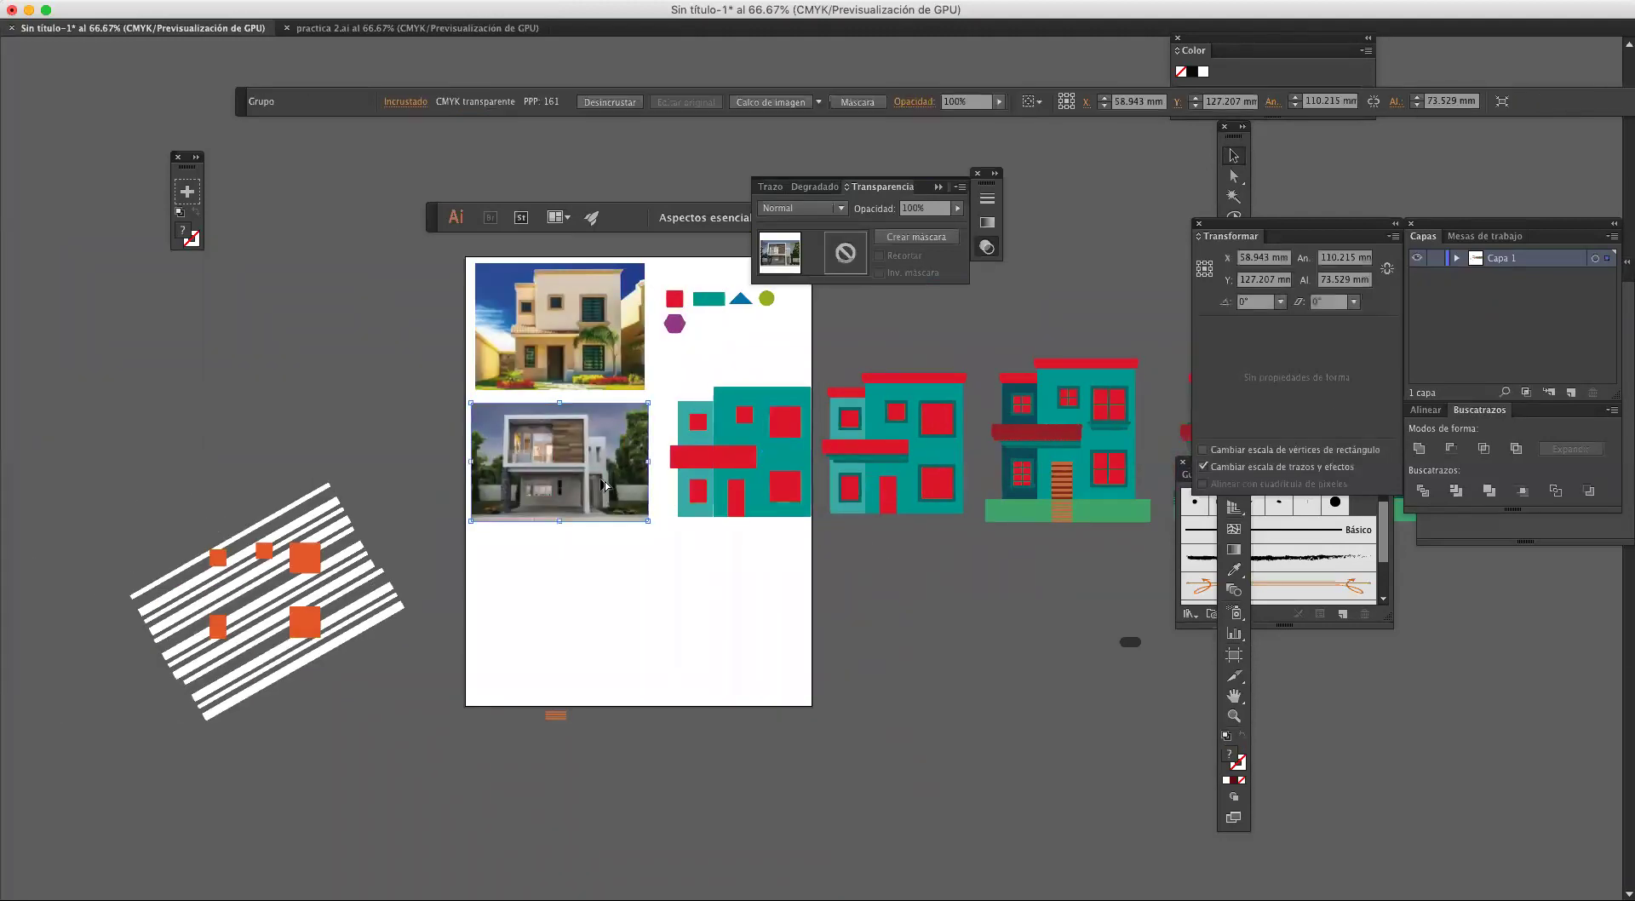
{"action": "scroll", "coordinate": [601, 483], "scroll_direction": "up", "scroll_amount": 1}
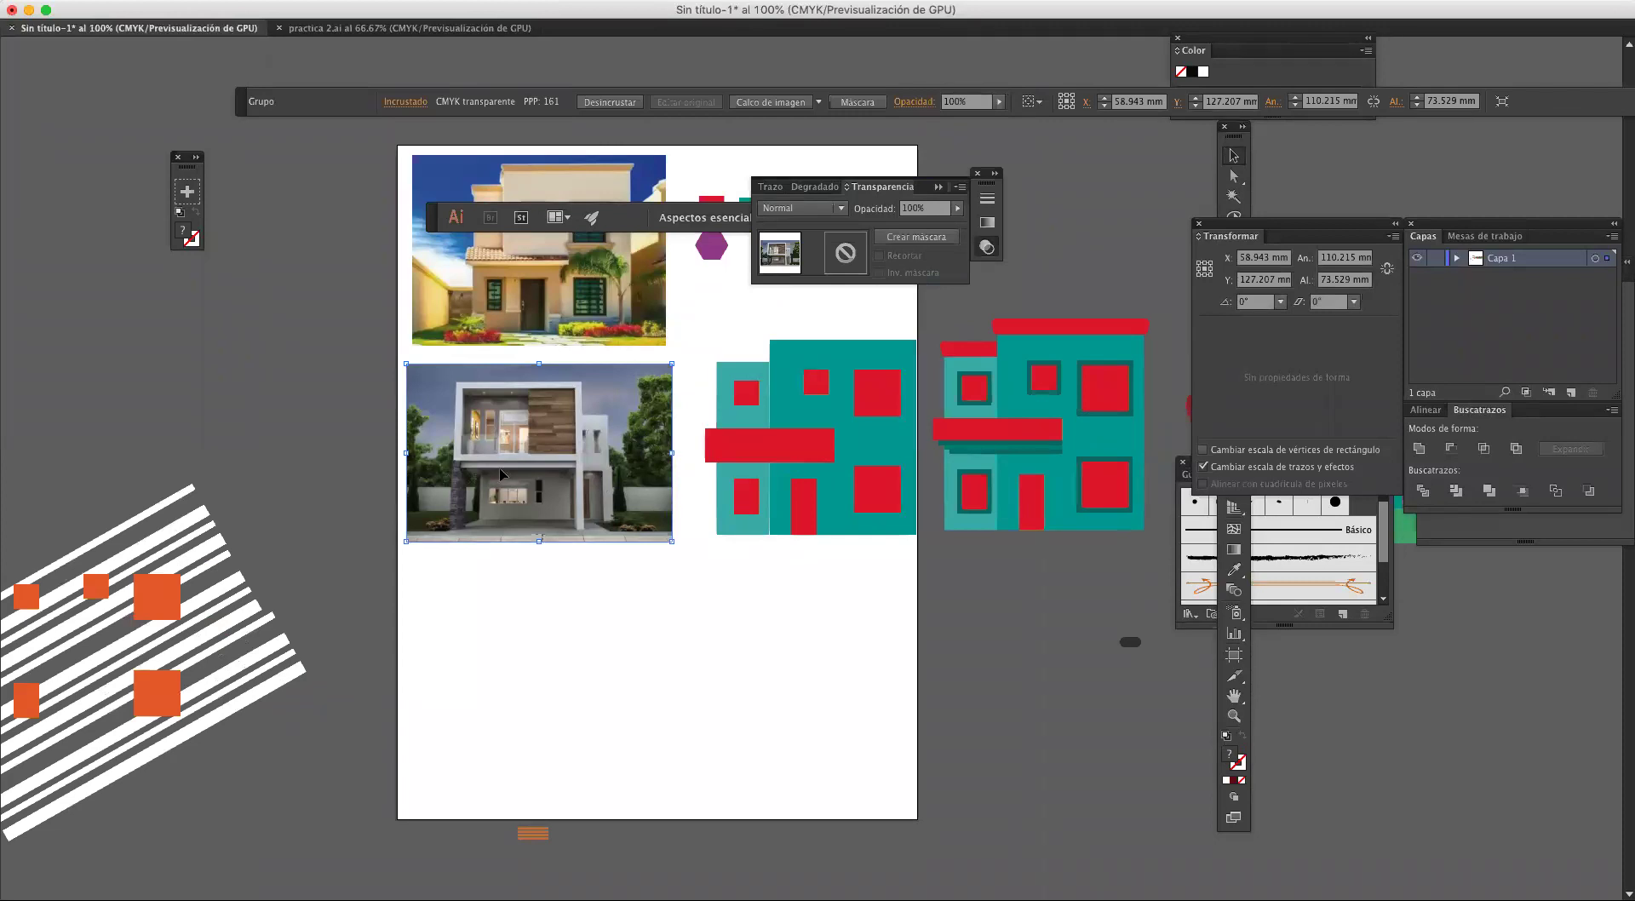
{"action": "scroll", "coordinate": [482, 443], "scroll_direction": "up", "scroll_amount": 3}
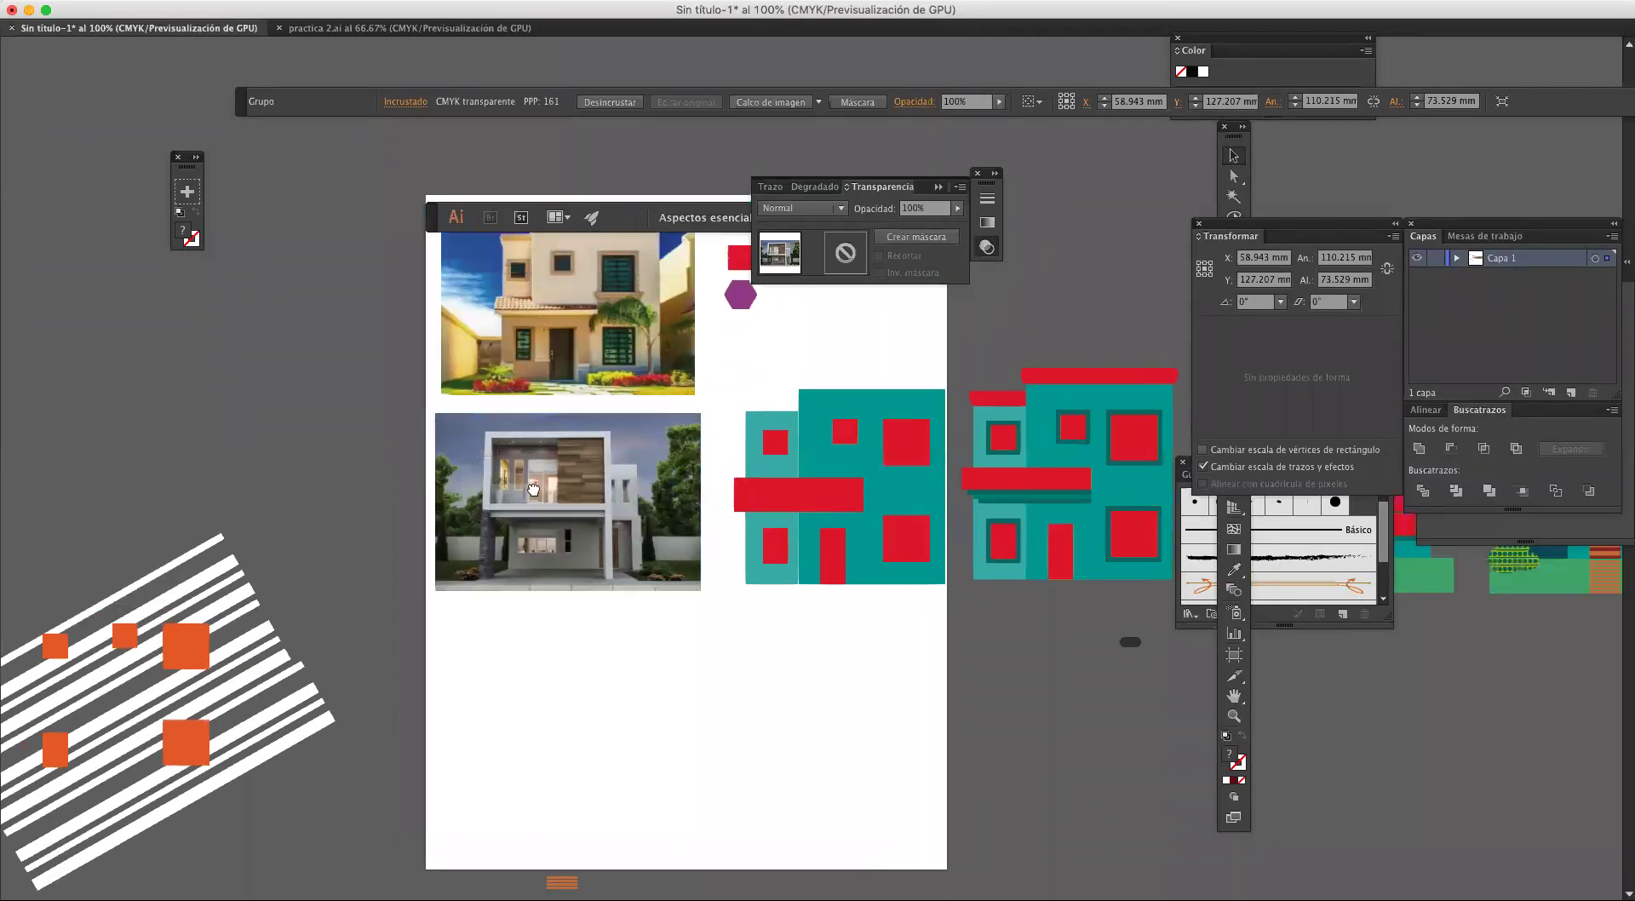
{"action": "scroll", "coordinate": [742, 451], "scroll_direction": "right", "scroll_amount": 10}
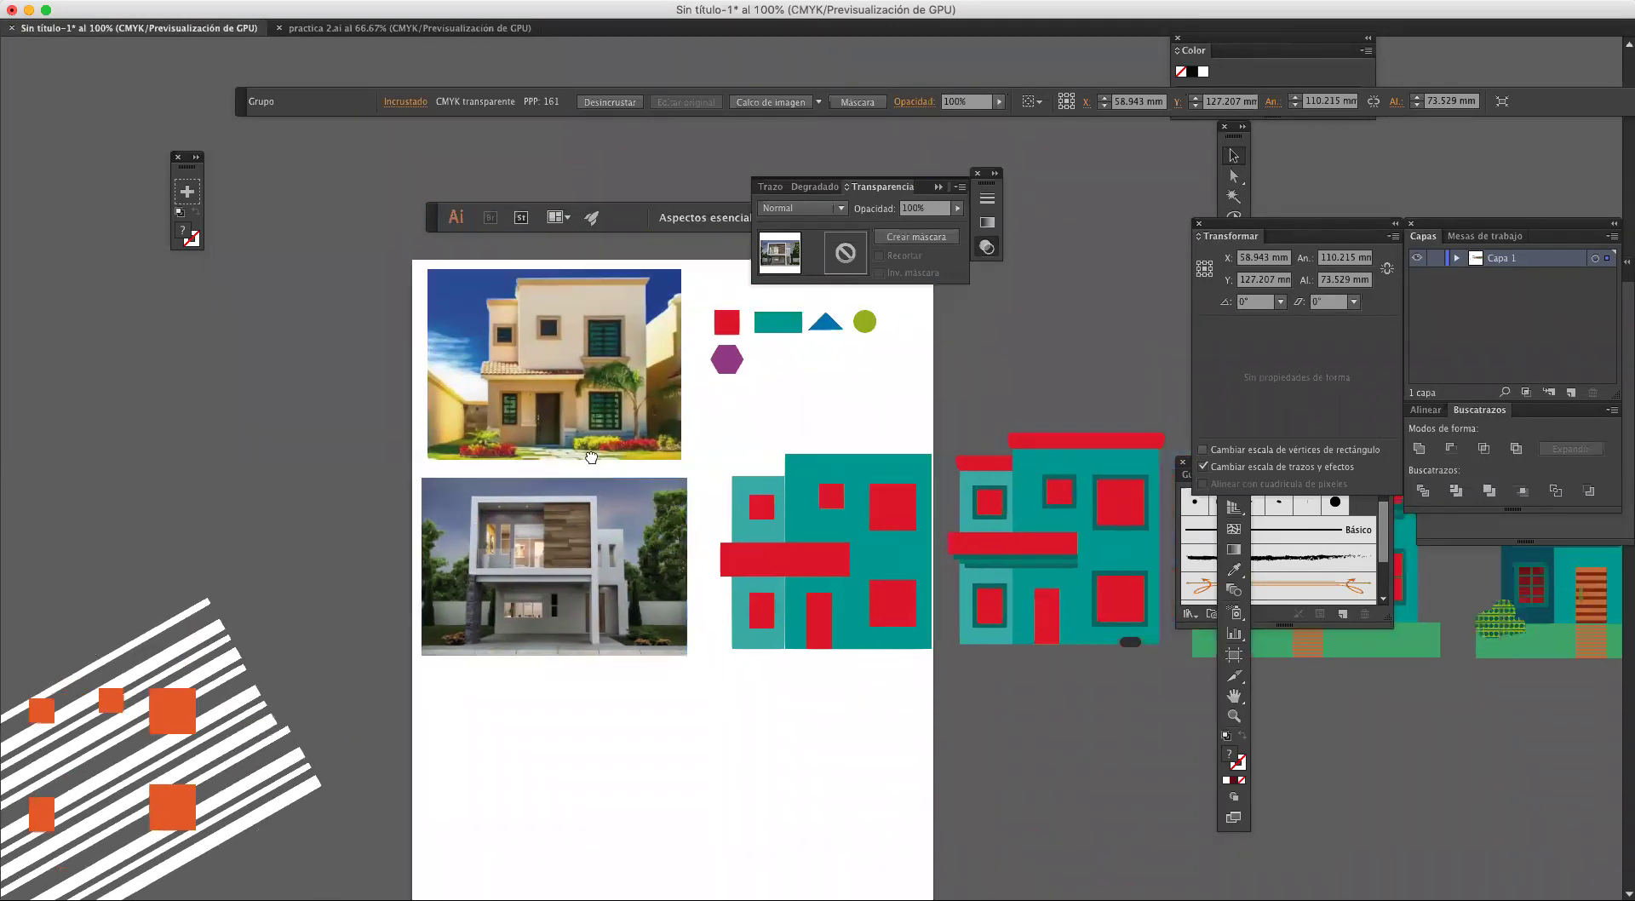
{"action": "scroll", "coordinate": [653, 451], "scroll_direction": "left", "scroll_amount": 10}
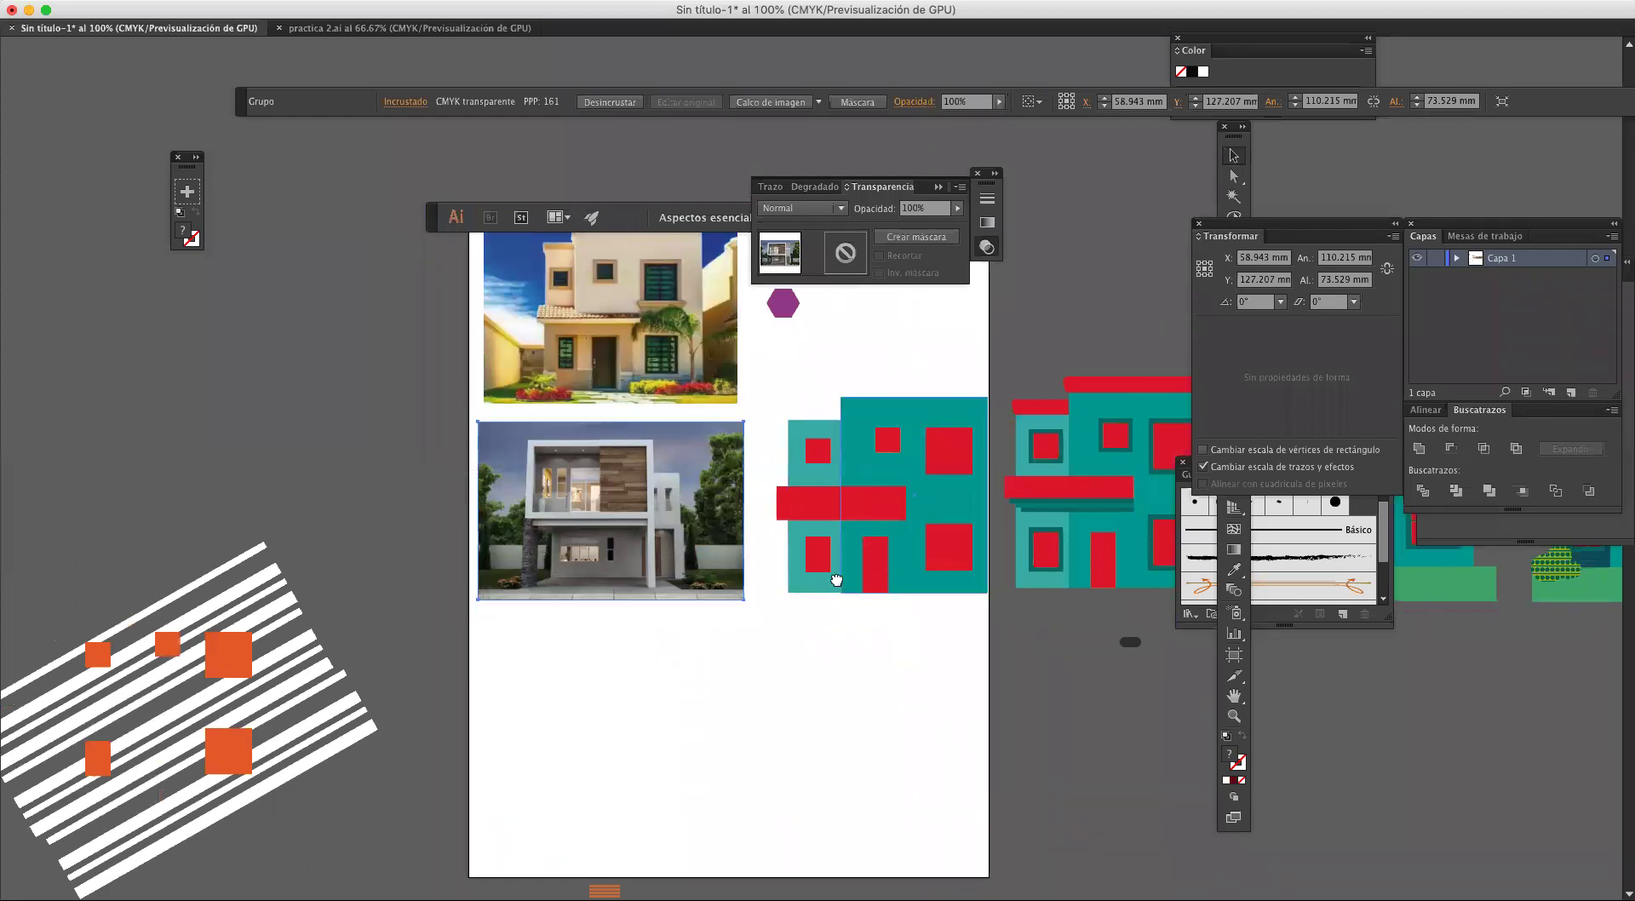
{"action": "scroll", "coordinate": [838, 580], "scroll_direction": "right", "scroll_amount": 10}
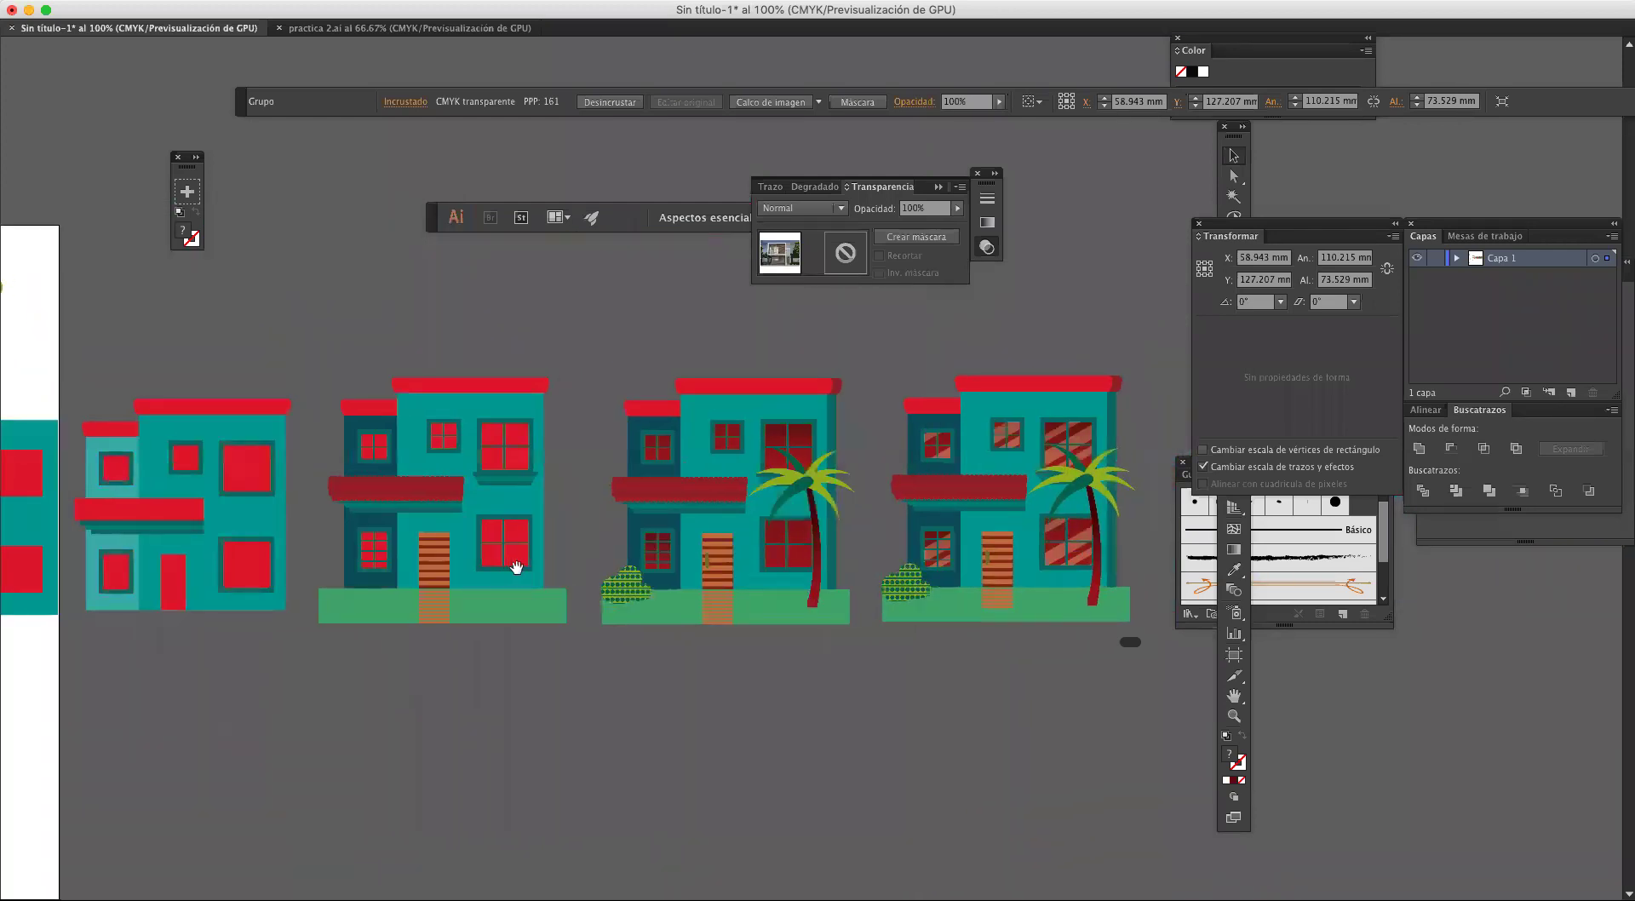
{"action": "scroll", "coordinate": [517, 568], "scroll_direction": "left", "scroll_amount": 8}
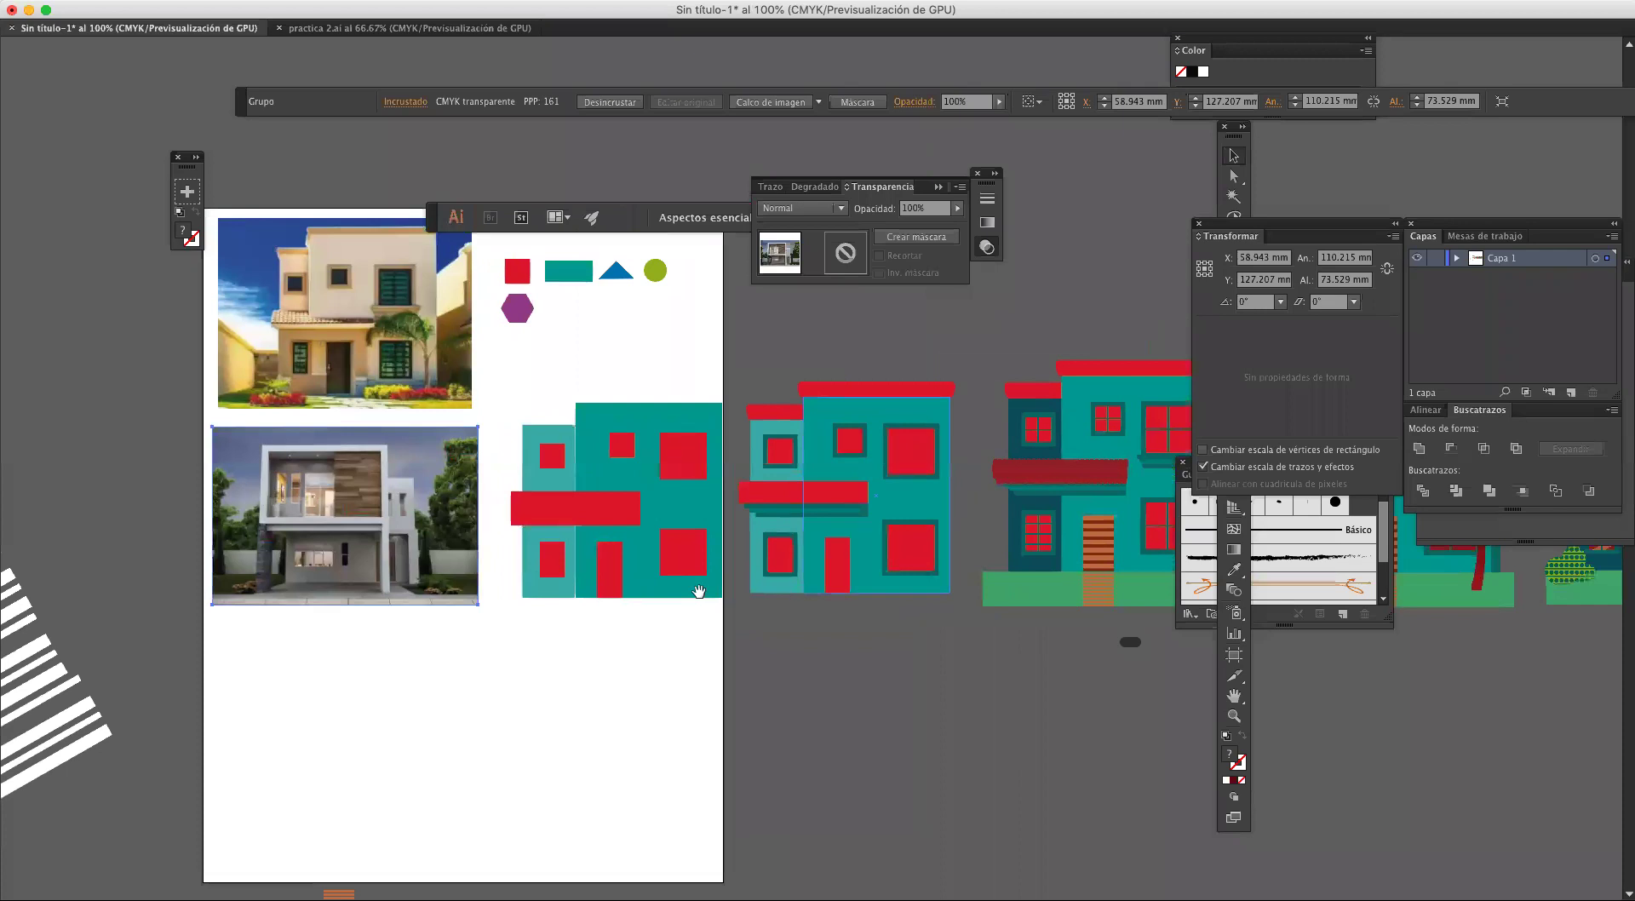
Step: Deselect the reference photo and review the house versions in order, from flat basic shapes to the one with window reflections
{"action": "scroll", "coordinate": [699, 591], "scroll_direction": "left", "scroll_amount": 2}
{"action": "left_click", "coordinate": [858, 620]}
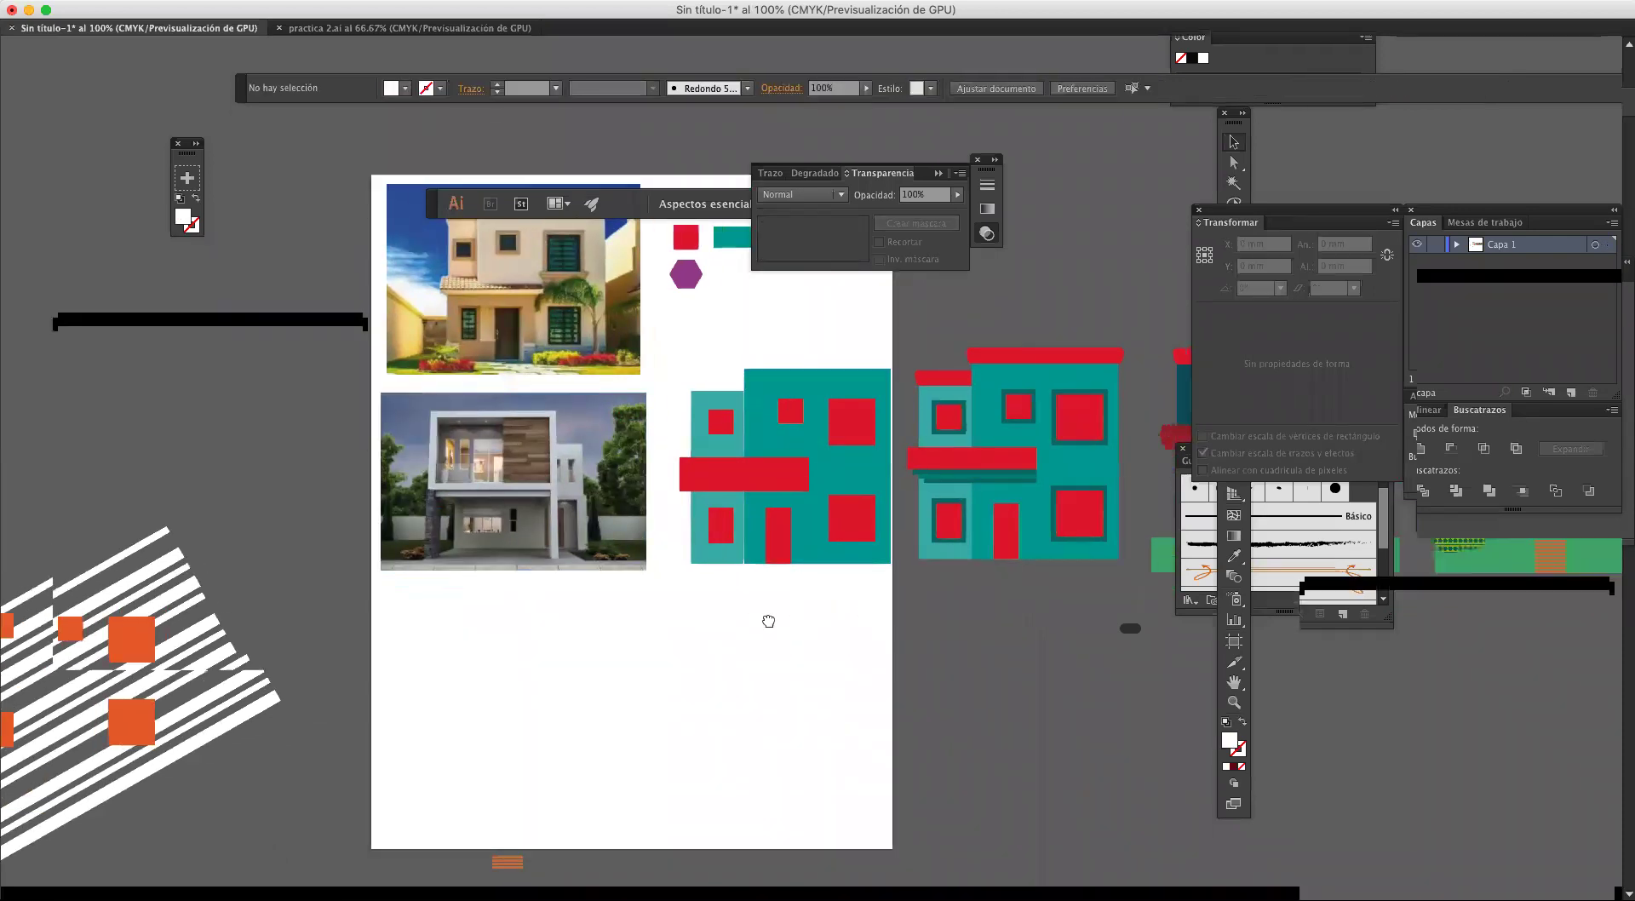
{"action": "scroll", "coordinate": [769, 621], "scroll_direction": "right", "scroll_amount": 9}
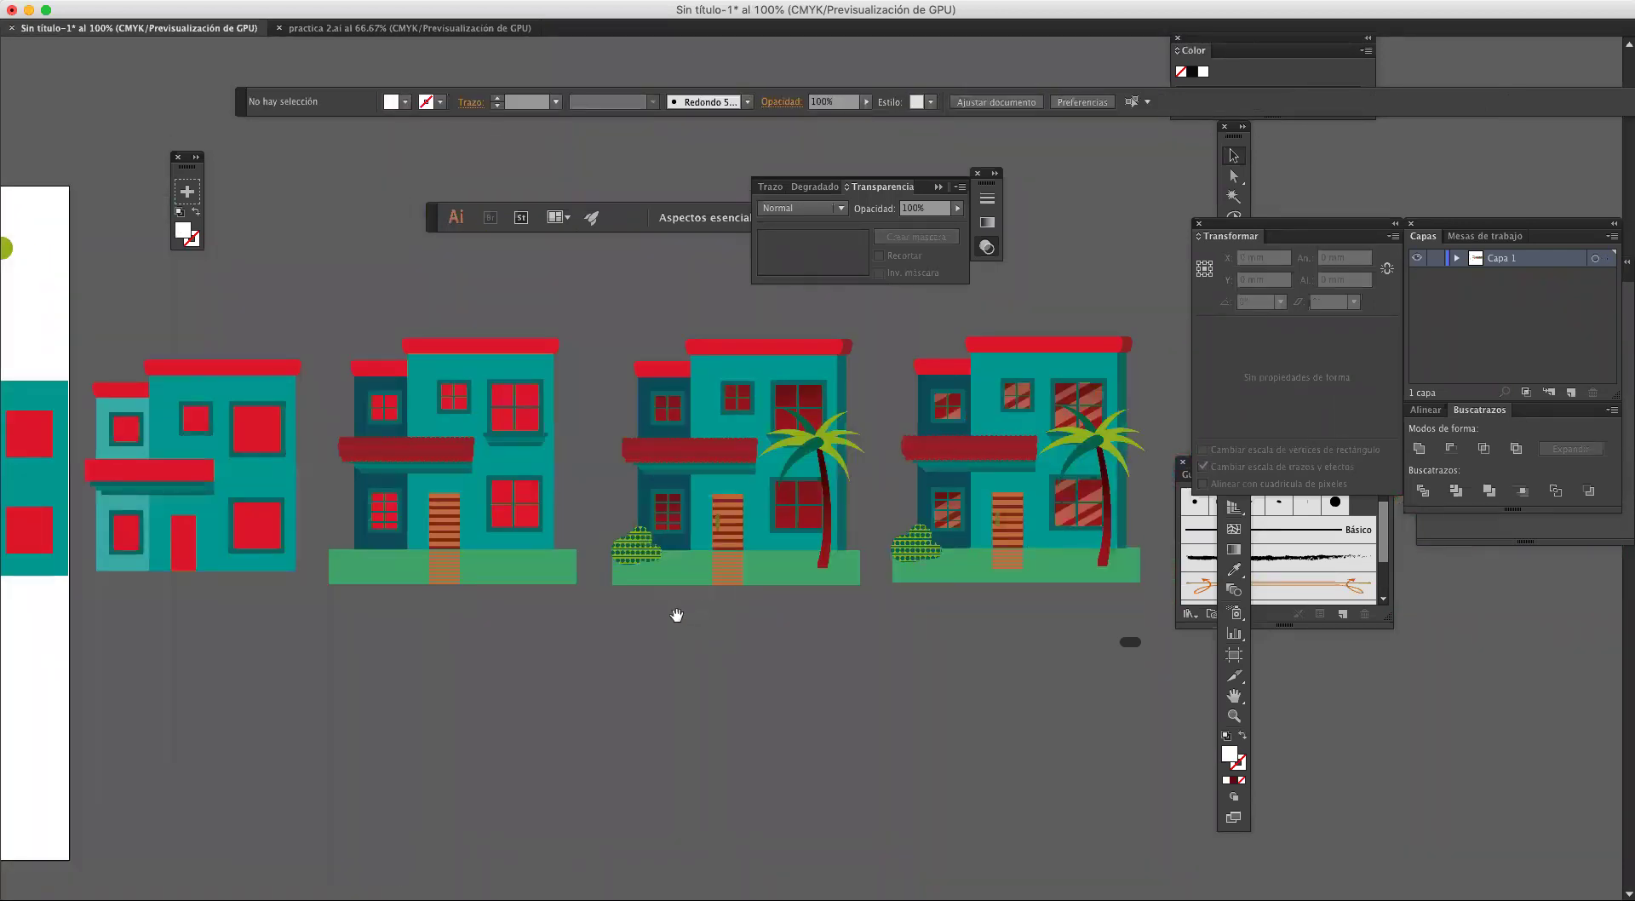
{"action": "scroll", "coordinate": [677, 615], "scroll_direction": "left", "scroll_amount": 9}
{"action": "scroll", "coordinate": [886, 673], "scroll_direction": "down", "scroll_amount": 1}
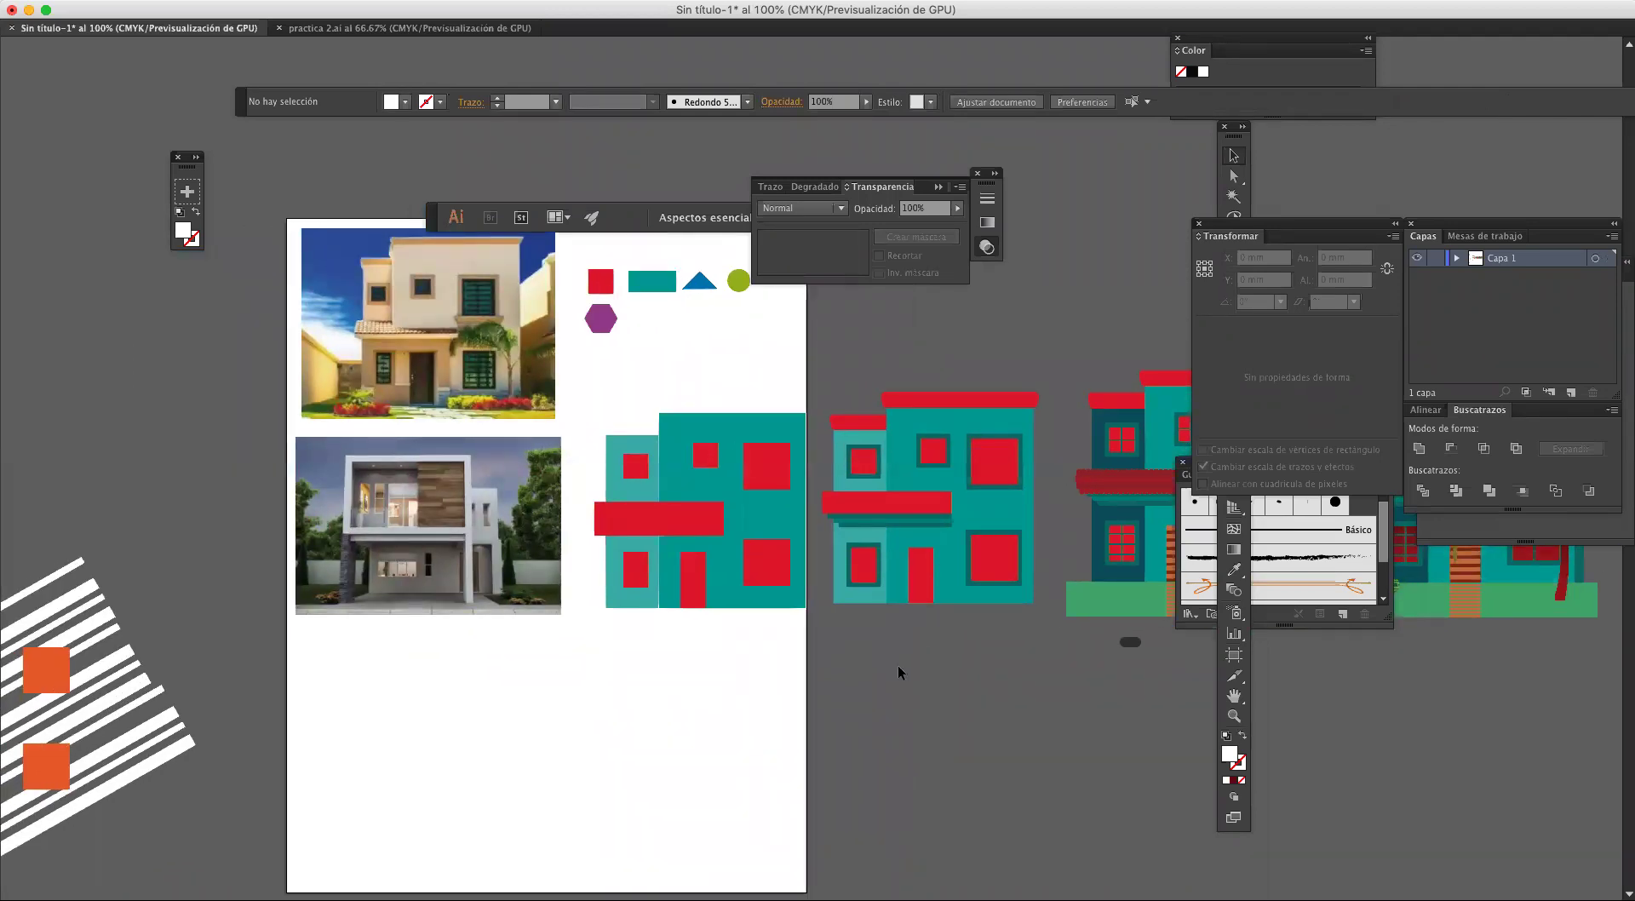
{"action": "left_click_drag", "start_coordinate": [752, 657], "coordinate": [828, 602]}
{"action": "scroll", "coordinate": [923, 620], "scroll_direction": "right", "scroll_amount": 5}
{"action": "scroll", "coordinate": [686, 641], "scroll_direction": "right", "scroll_amount": 2}
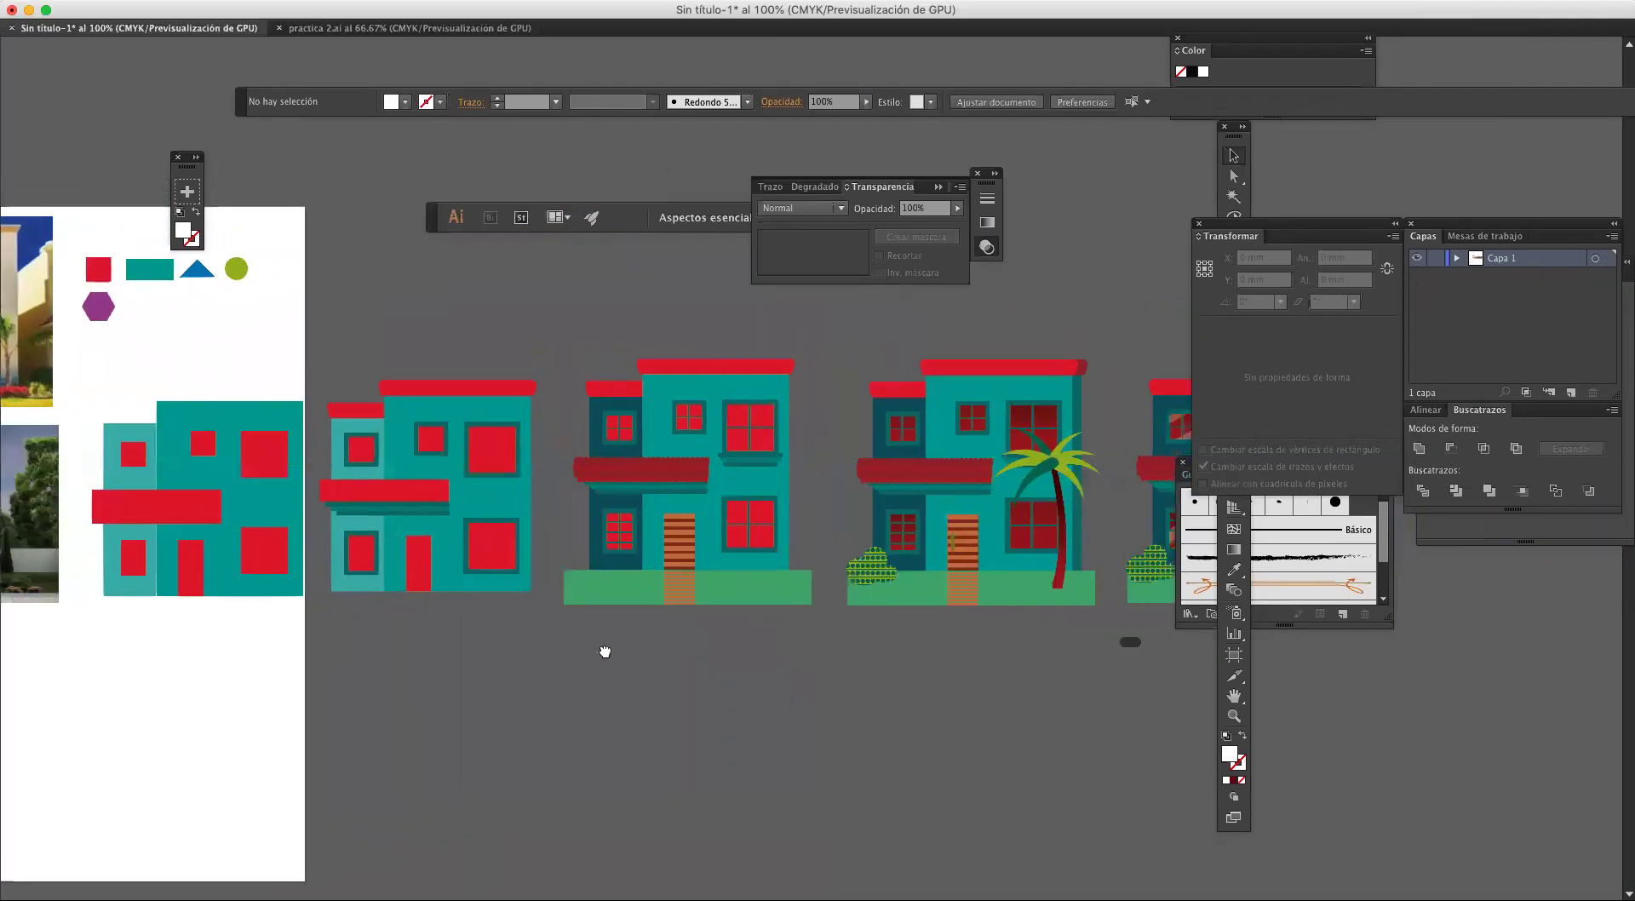
{"action": "scroll", "coordinate": [685, 649], "scroll_direction": "left", "scroll_amount": 6}
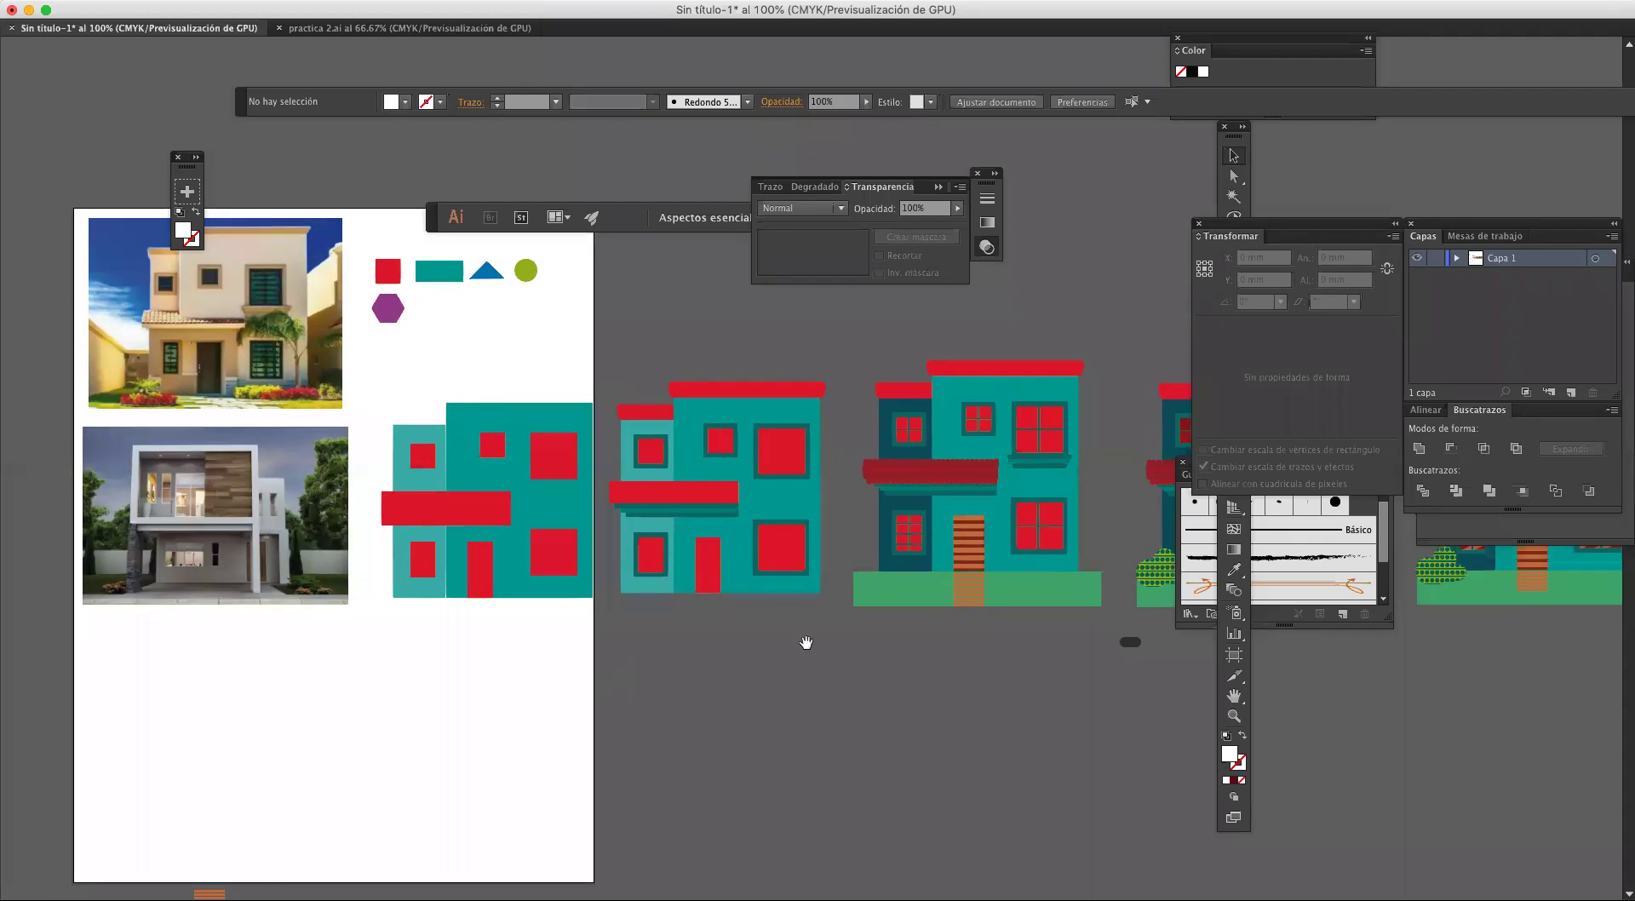
{"action": "scroll", "coordinate": [851, 613], "scroll_direction": "right", "scroll_amount": 5}
{"action": "scroll", "coordinate": [605, 627], "scroll_direction": "right", "scroll_amount": 2}
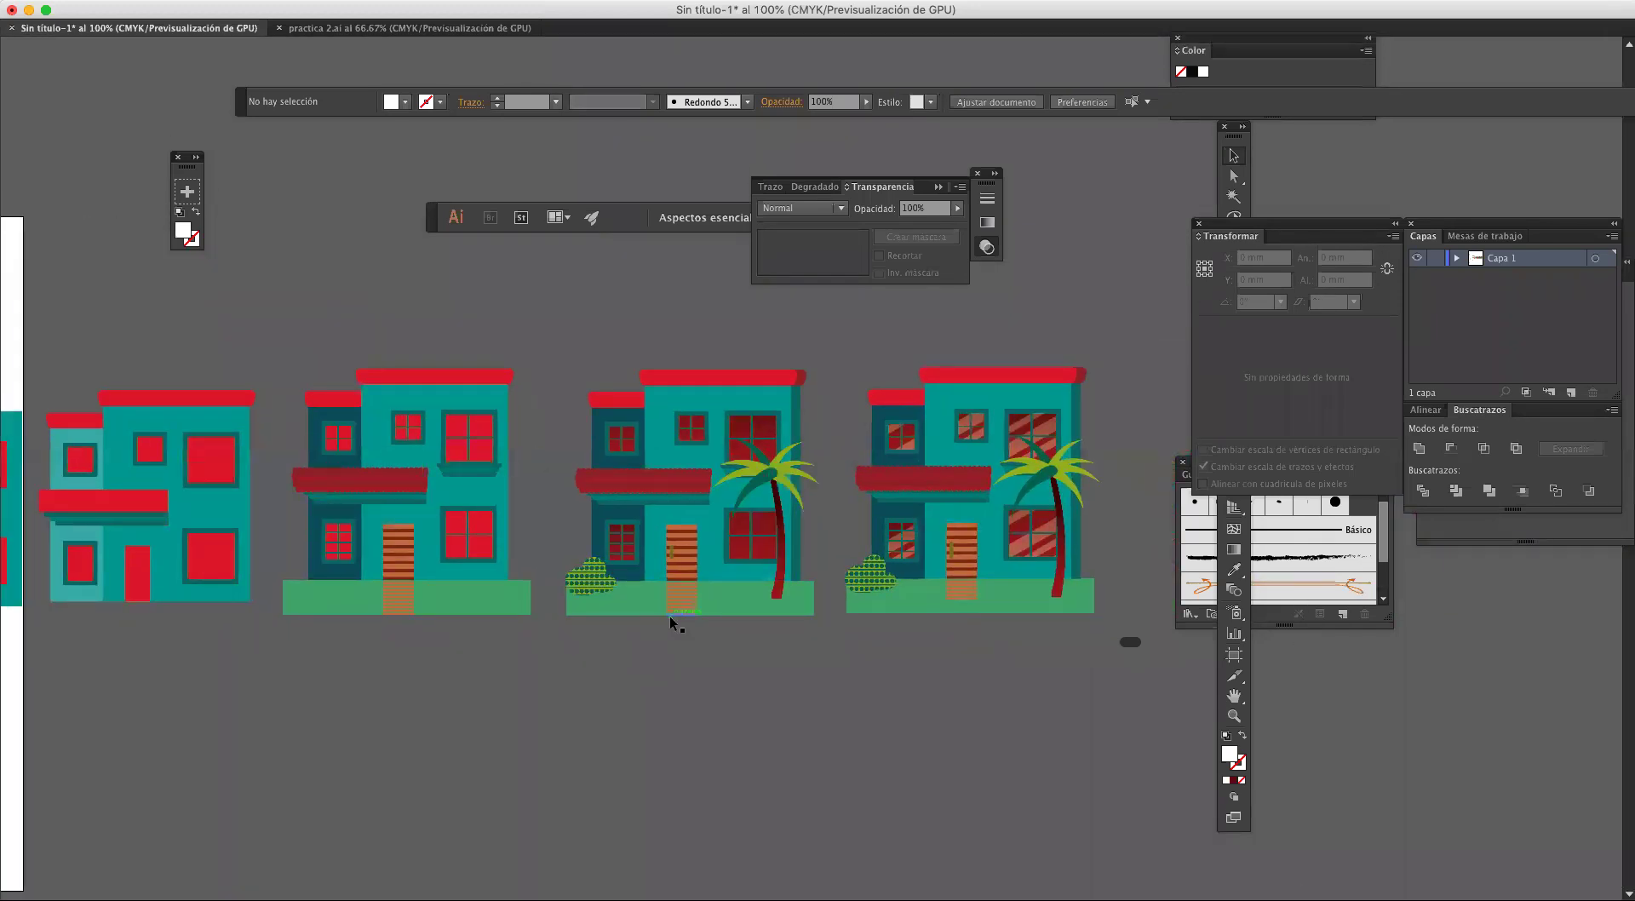
{"action": "scroll", "coordinate": [616, 639], "scroll_direction": "left", "scroll_amount": 3}
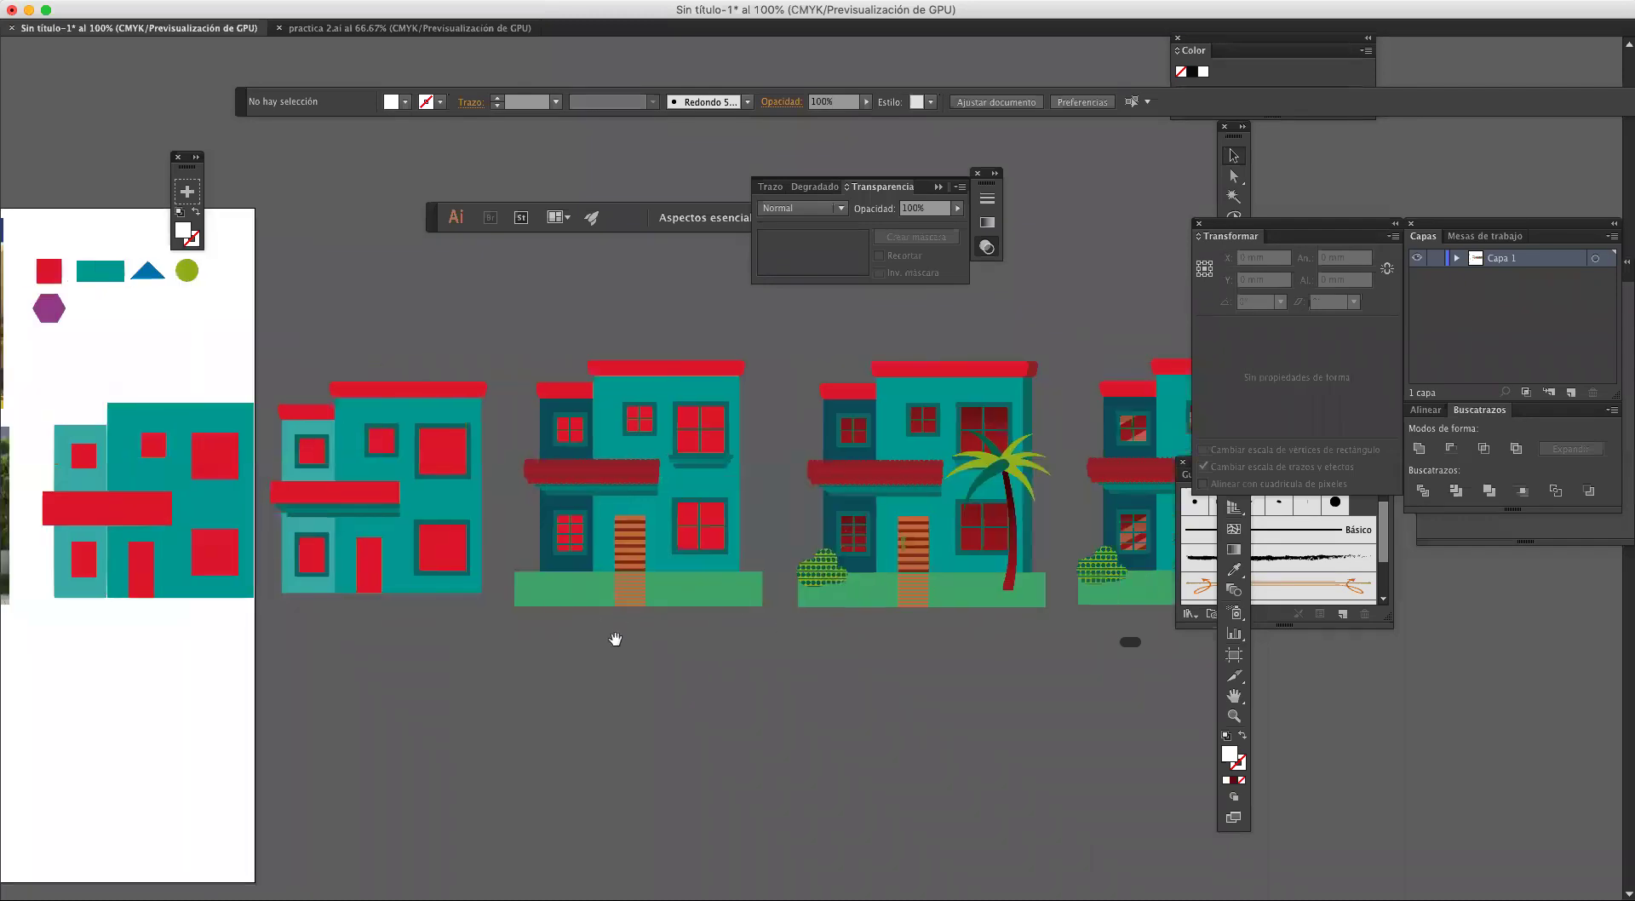
{"action": "scroll", "coordinate": [616, 639], "scroll_direction": "left", "scroll_amount": 5}
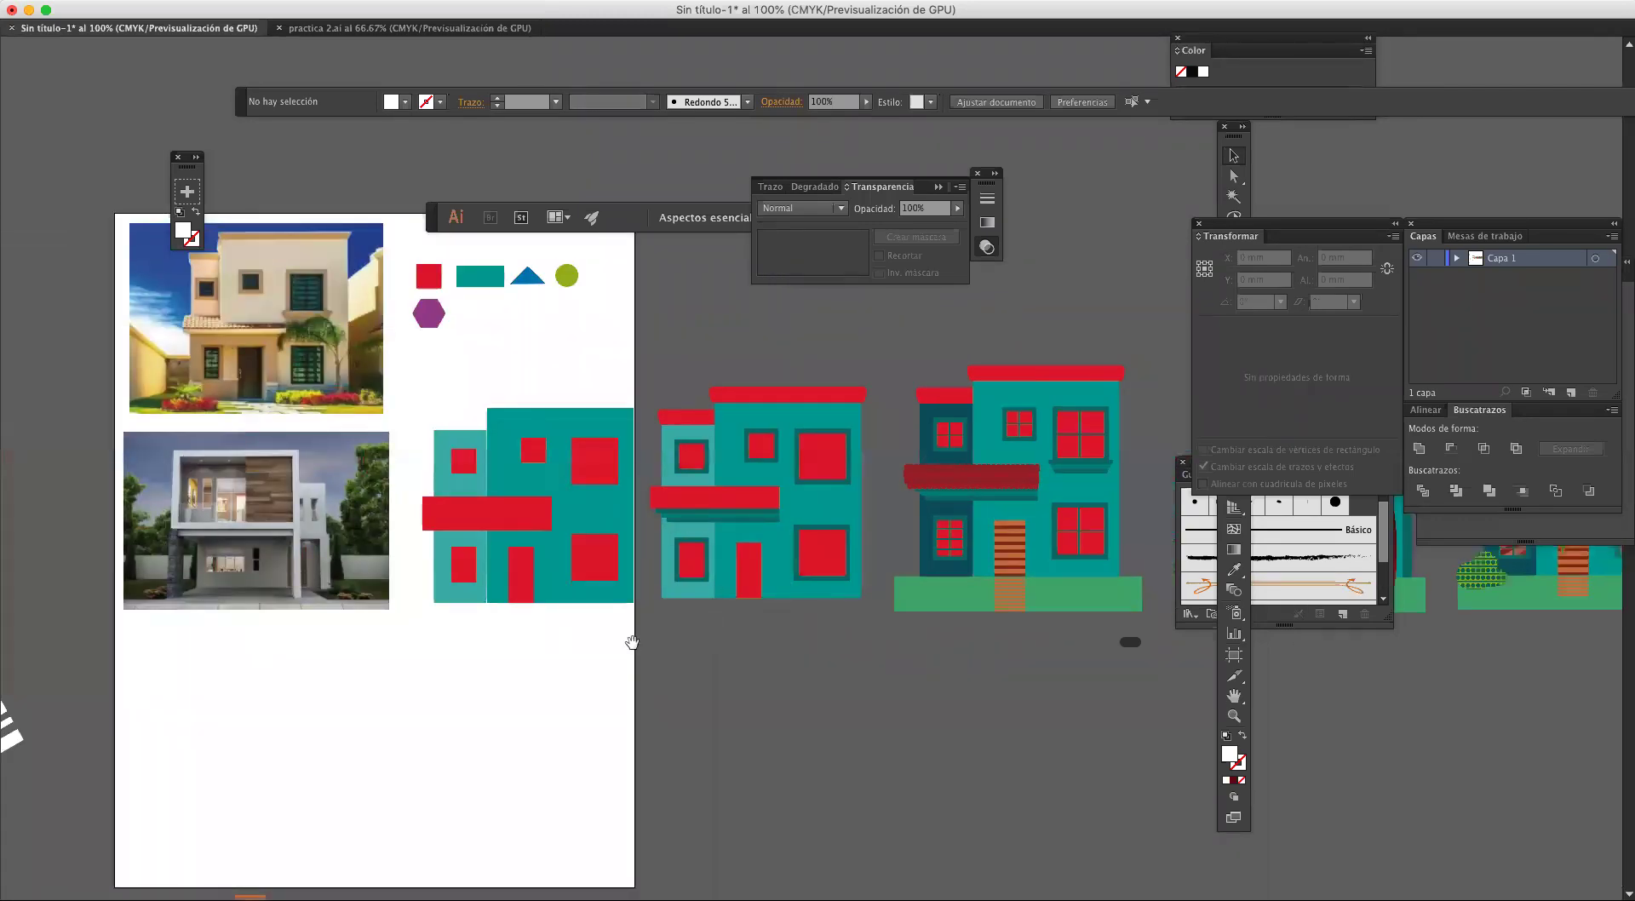
{"action": "scroll", "coordinate": [632, 642], "scroll_direction": "left", "scroll_amount": 3}
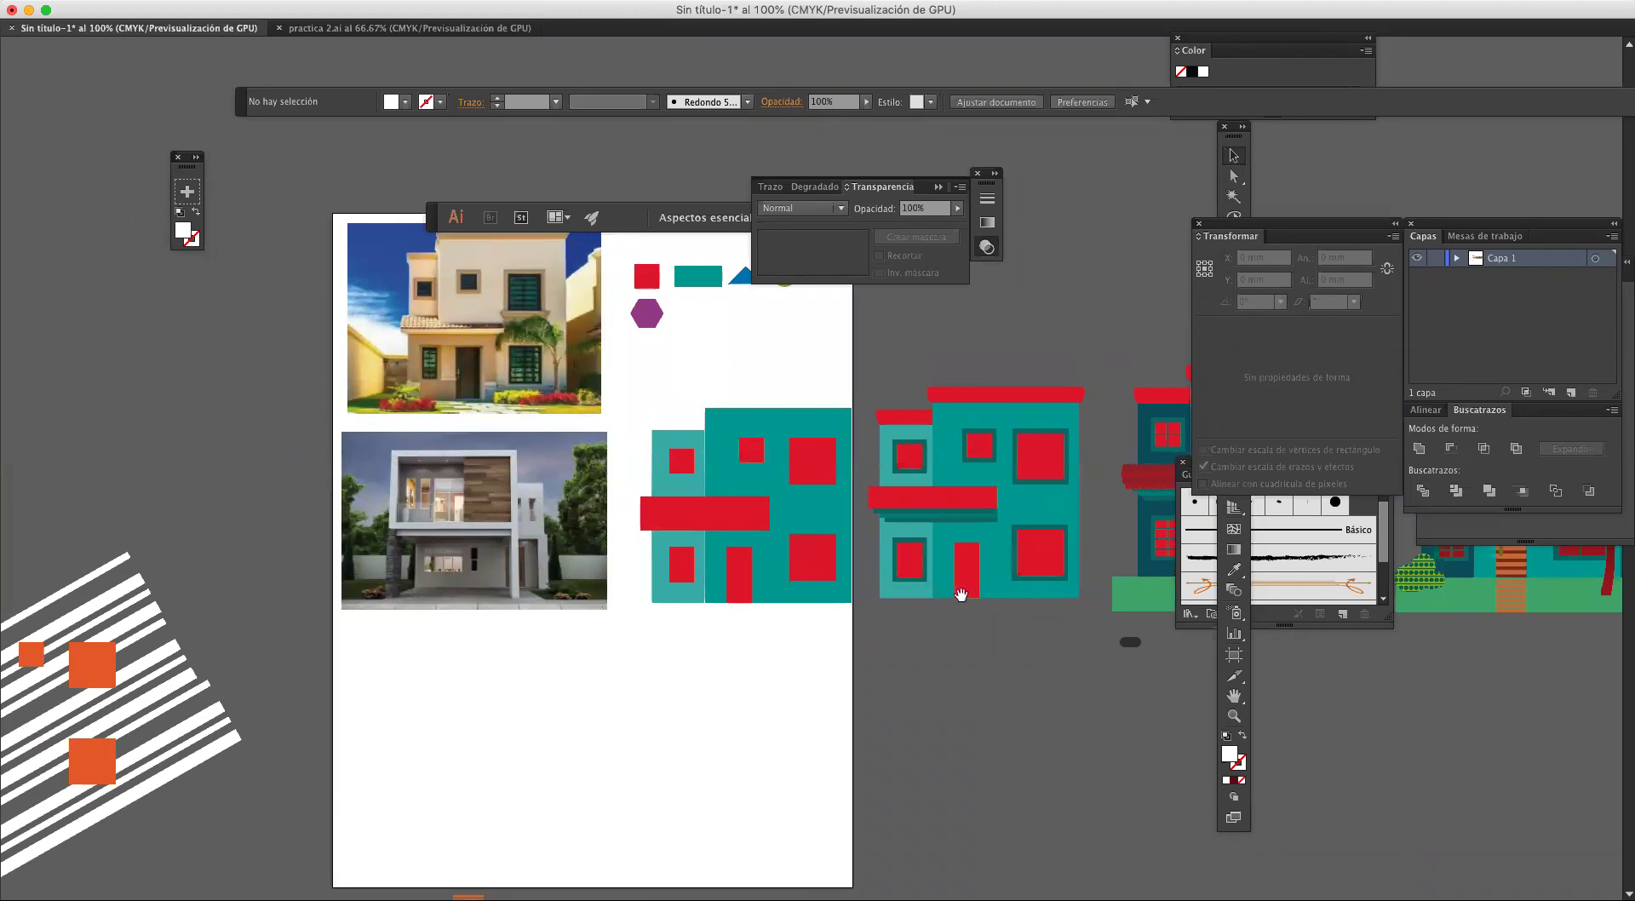
{"action": "scroll", "coordinate": [923, 620], "scroll_direction": "right", "scroll_amount": 9}
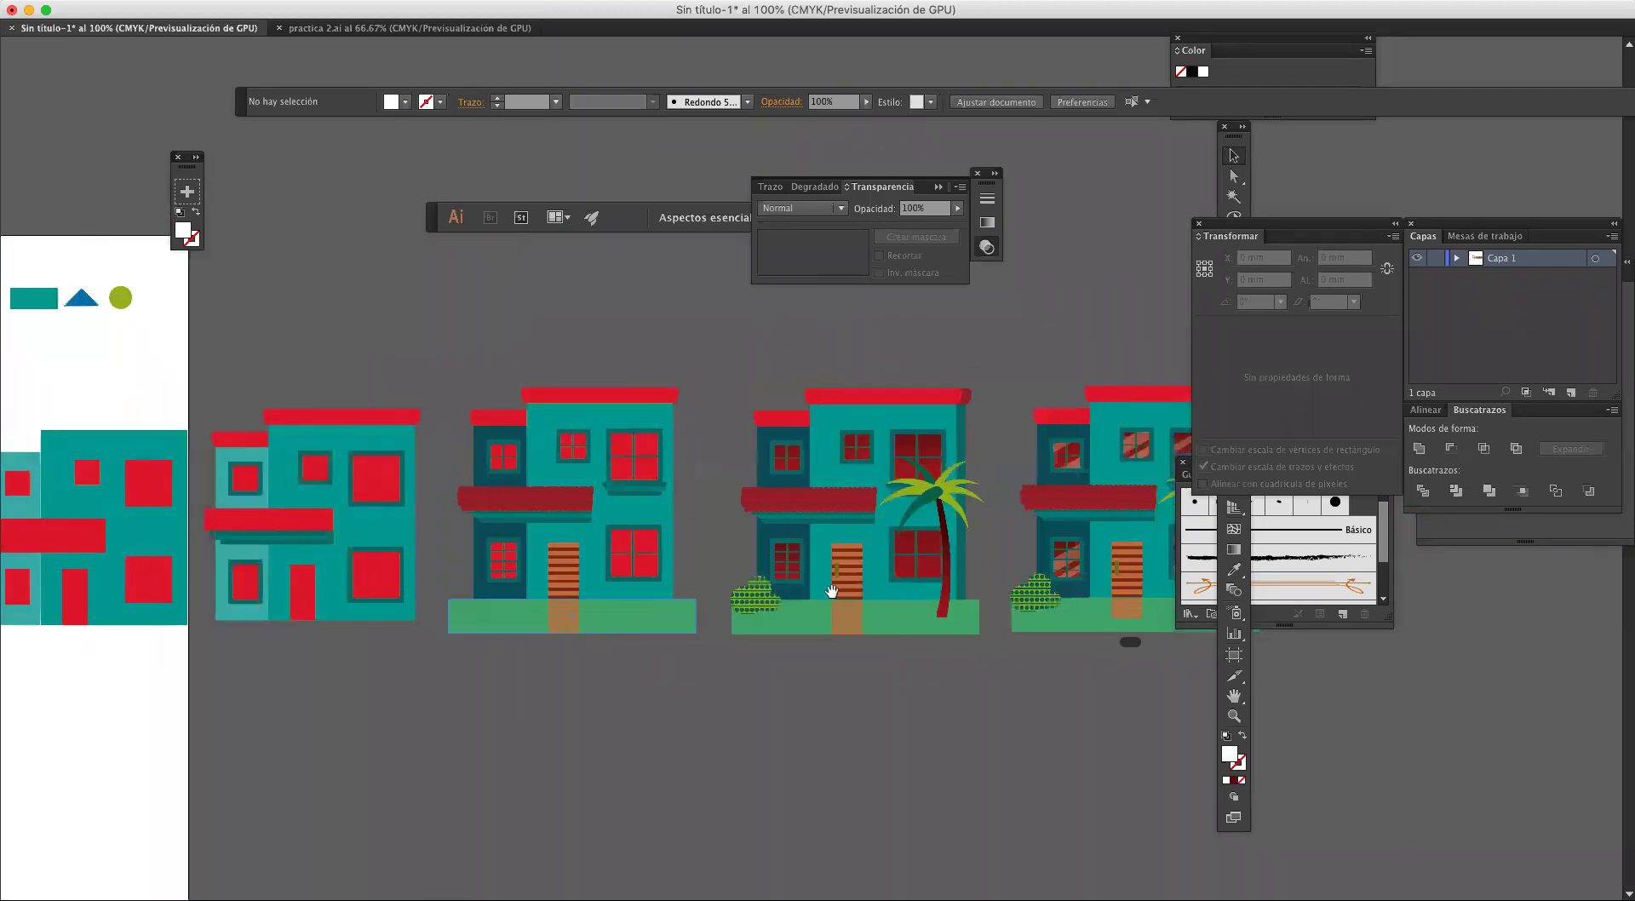
{"action": "scroll", "coordinate": [832, 590], "scroll_direction": "right", "scroll_amount": 5}
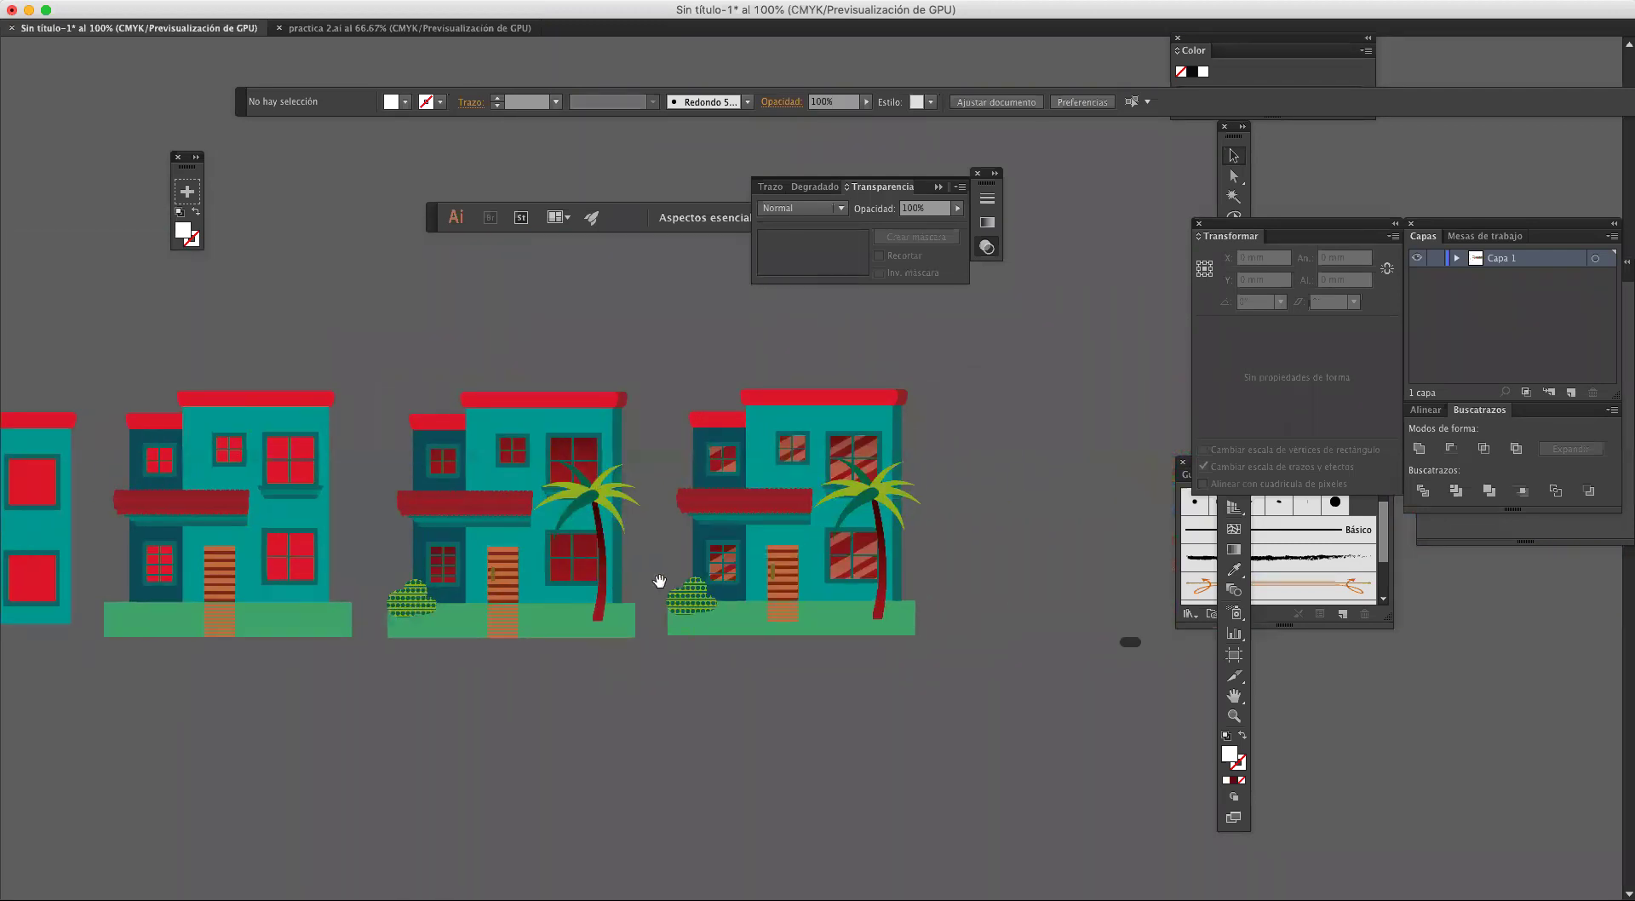
{"action": "scroll", "coordinate": [585, 596], "scroll_direction": "left", "scroll_amount": 3}
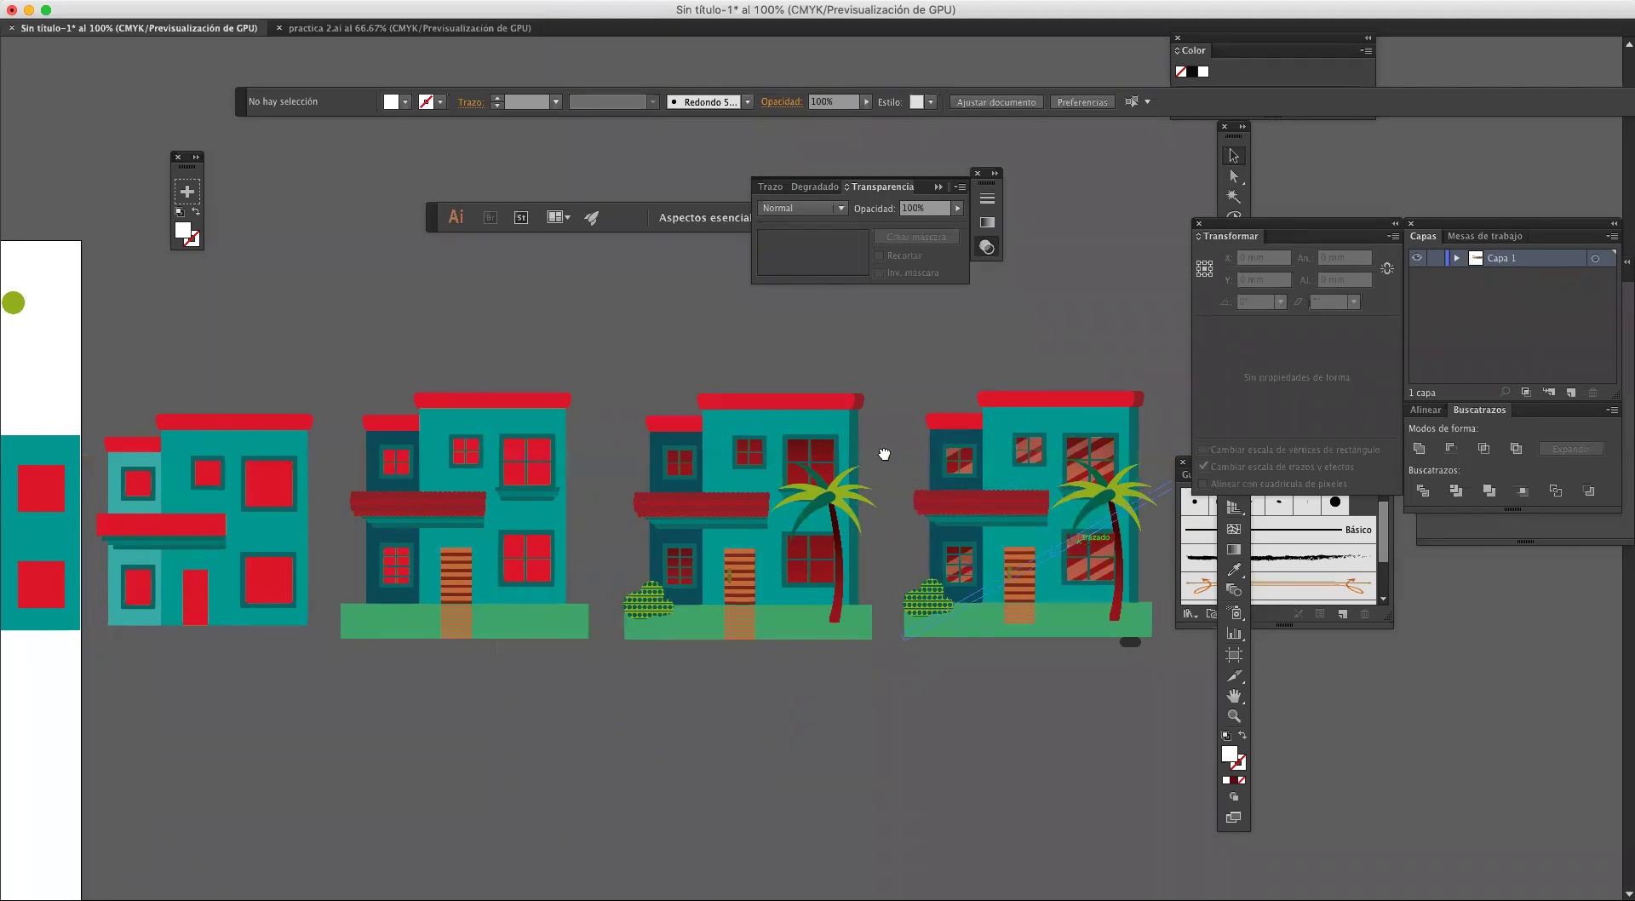
{"action": "left_click_drag", "start_coordinate": [883, 462], "coordinate": [916, 412]}
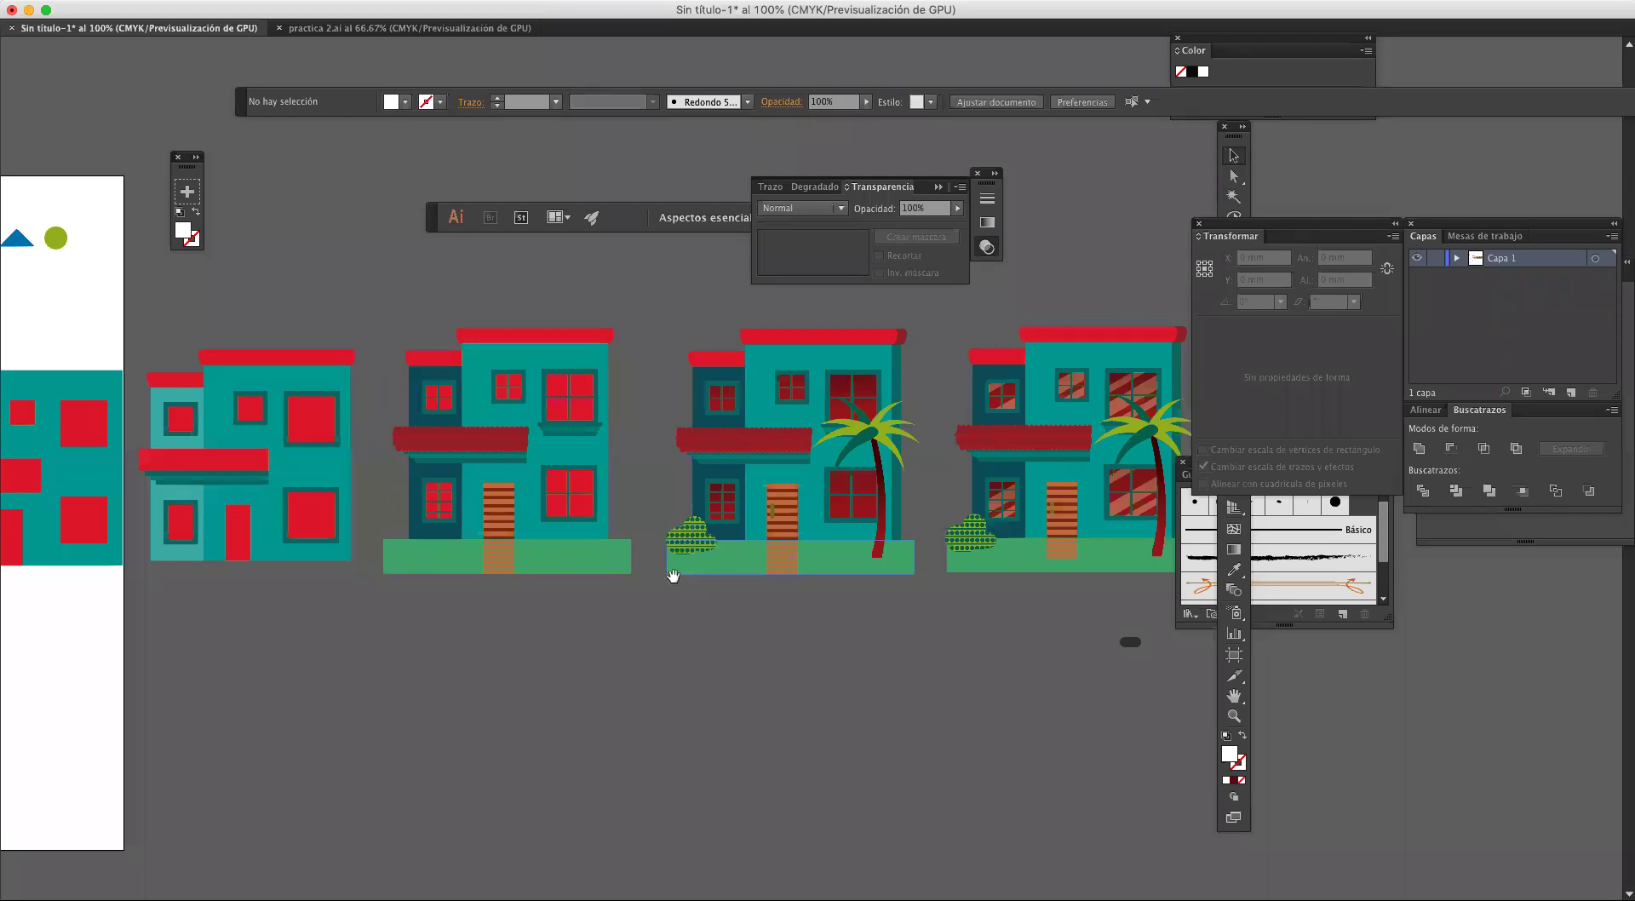
{"action": "left_click_drag", "start_coordinate": [643, 573], "coordinate": [1046, 579]}
Step: Inspect the two reference photos on the artboard in turn, leaving the modern white house photo selected
{"action": "scroll", "coordinate": [511, 569], "scroll_direction": "left", "scroll_amount": 10}
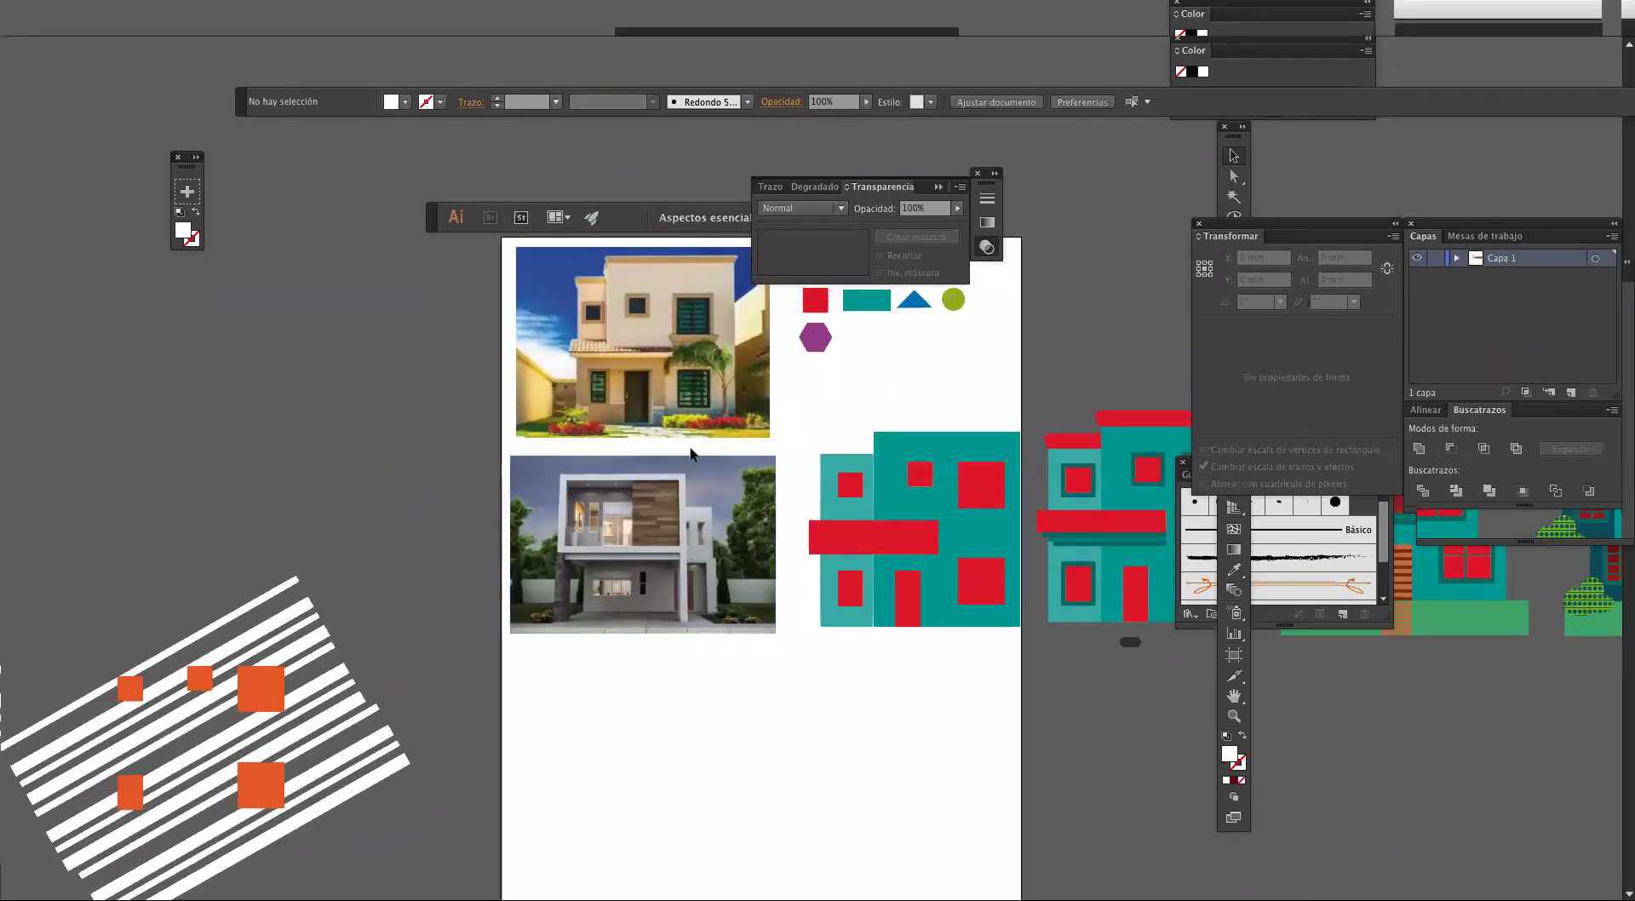
{"action": "left_click", "coordinate": [682, 577]}
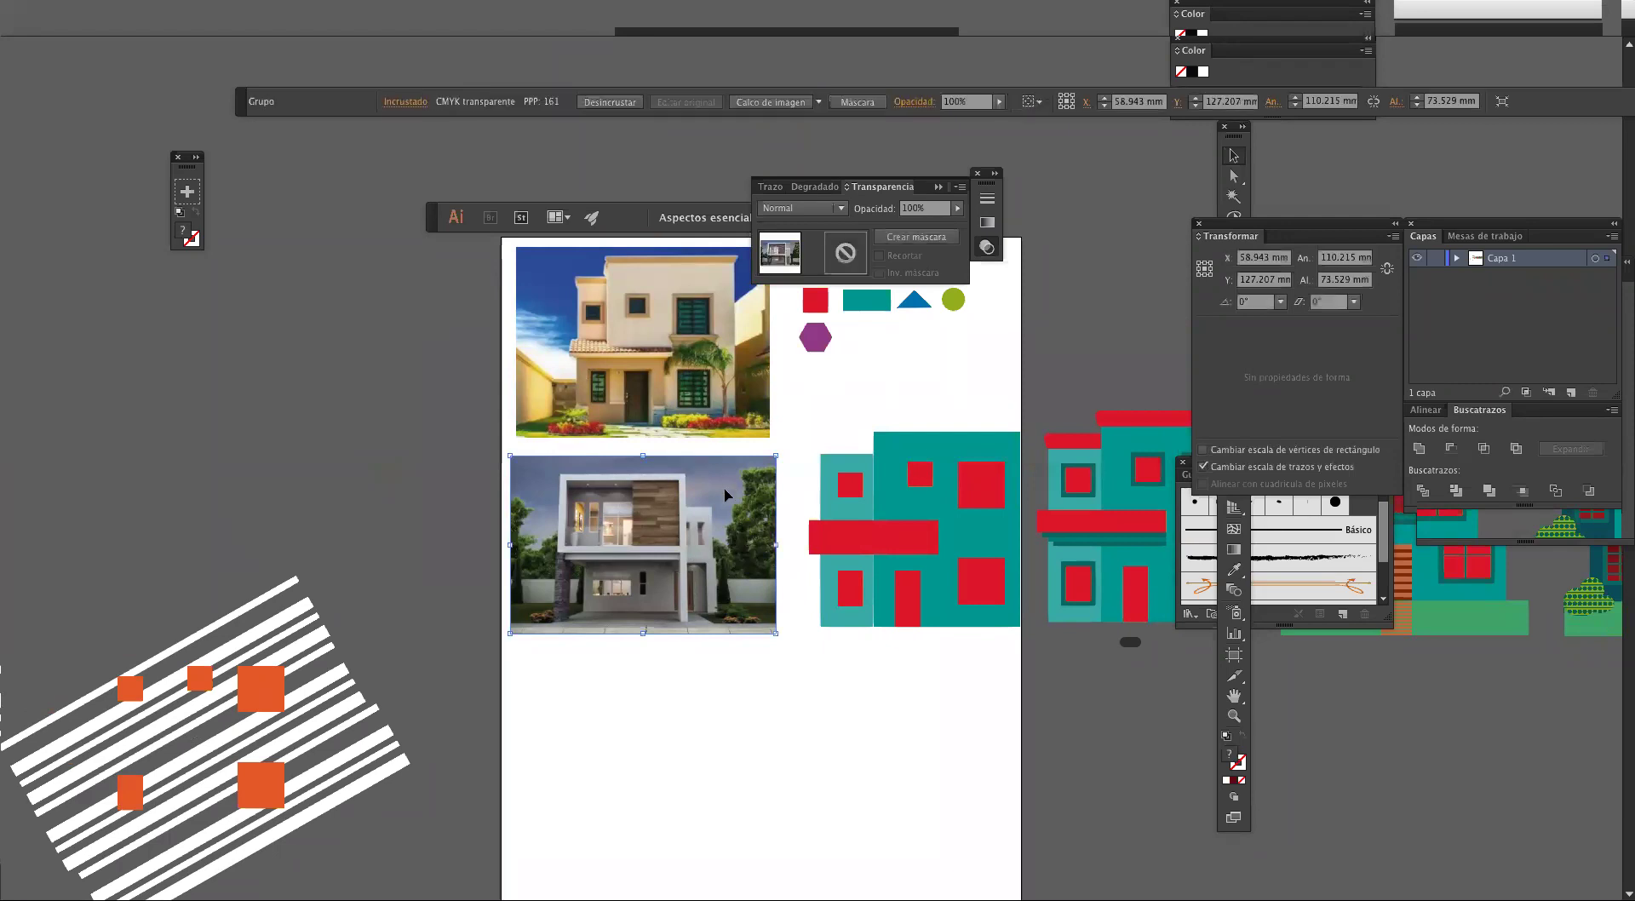
{"action": "left_click", "coordinate": [709, 430]}
{"action": "left_click", "coordinate": [695, 449]}
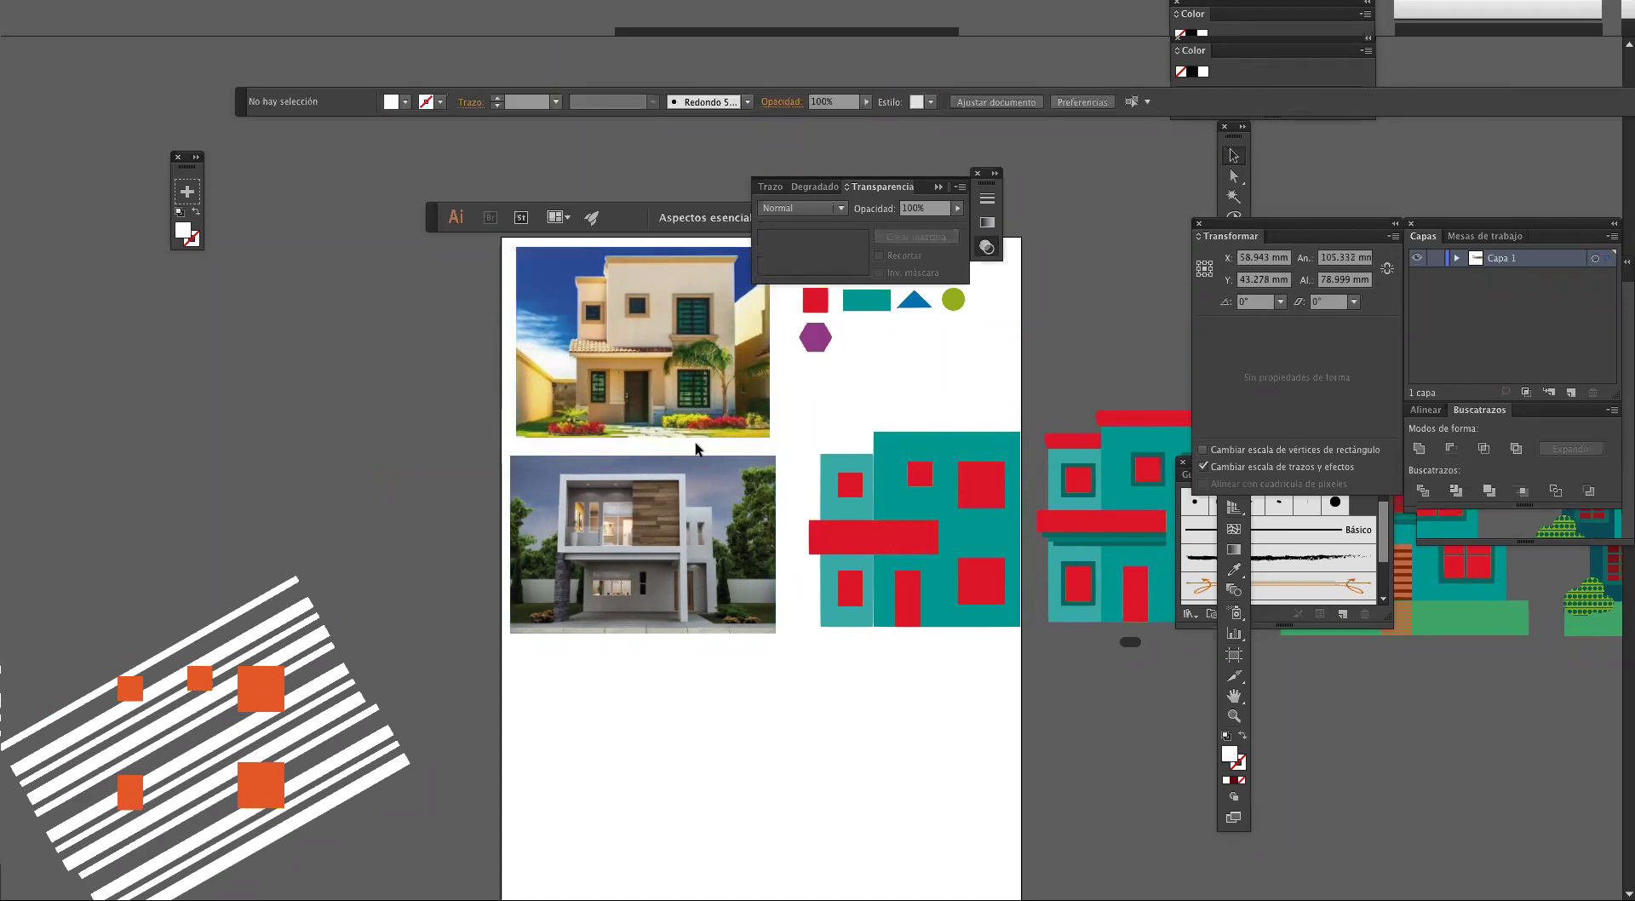
{"action": "key", "text": "f"}
{"action": "left_click", "coordinate": [623, 537]}
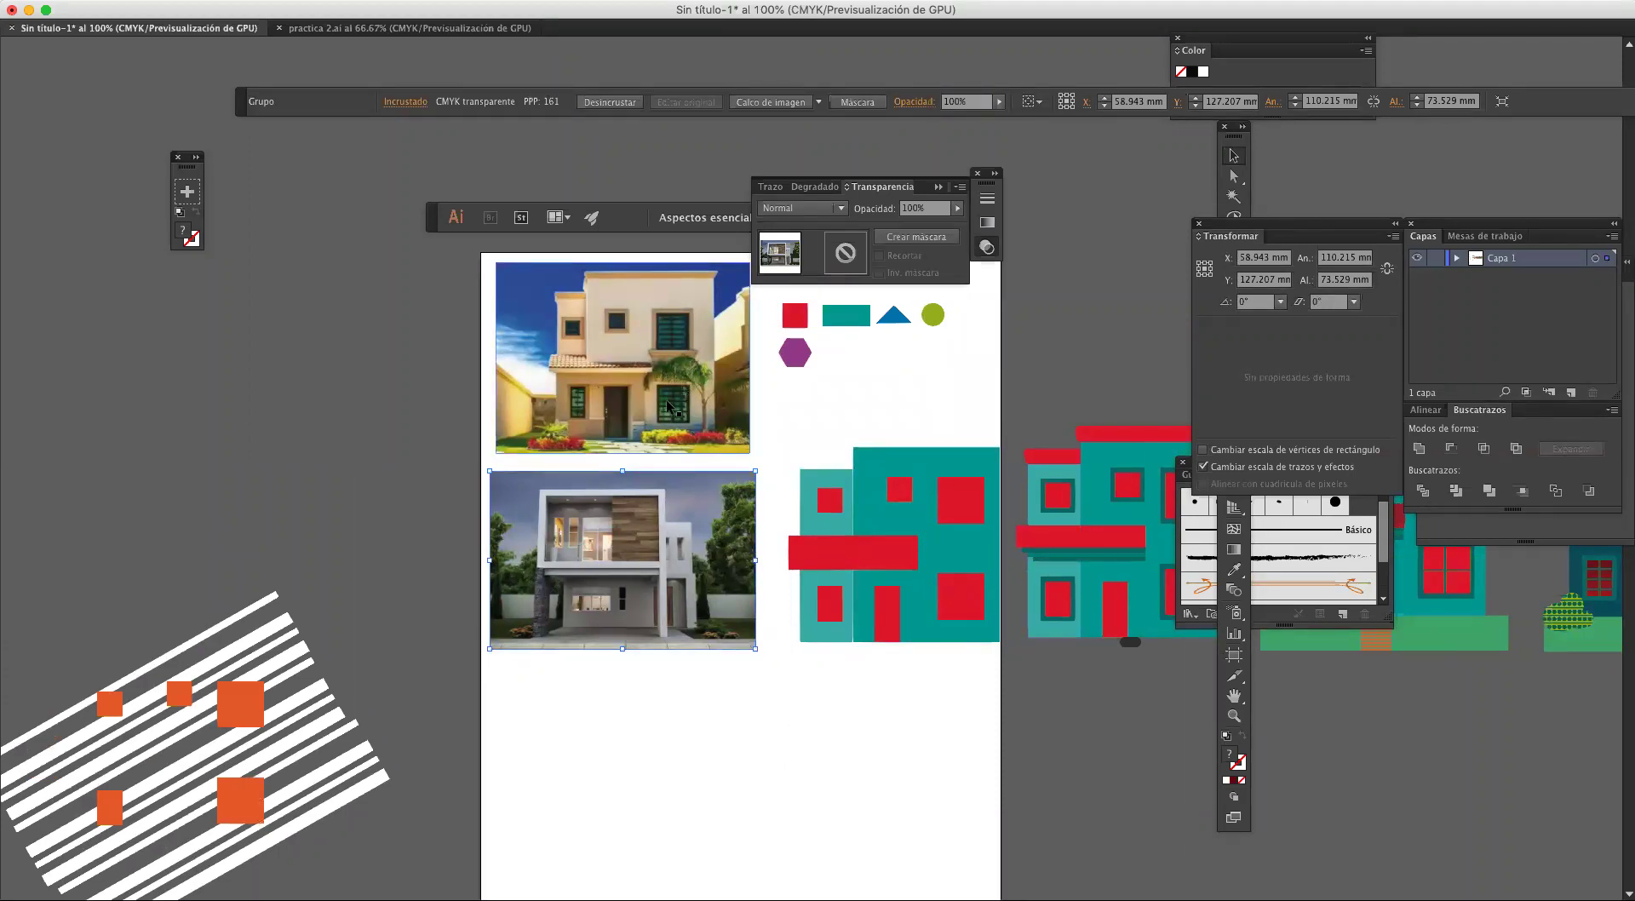
Step: Compare the added details across the house stages, such as shadows, palm tree and reflections, and view the whole row beside the artboard
{"action": "scroll", "coordinate": [771, 432], "scroll_direction": "right", "scroll_amount": 10}
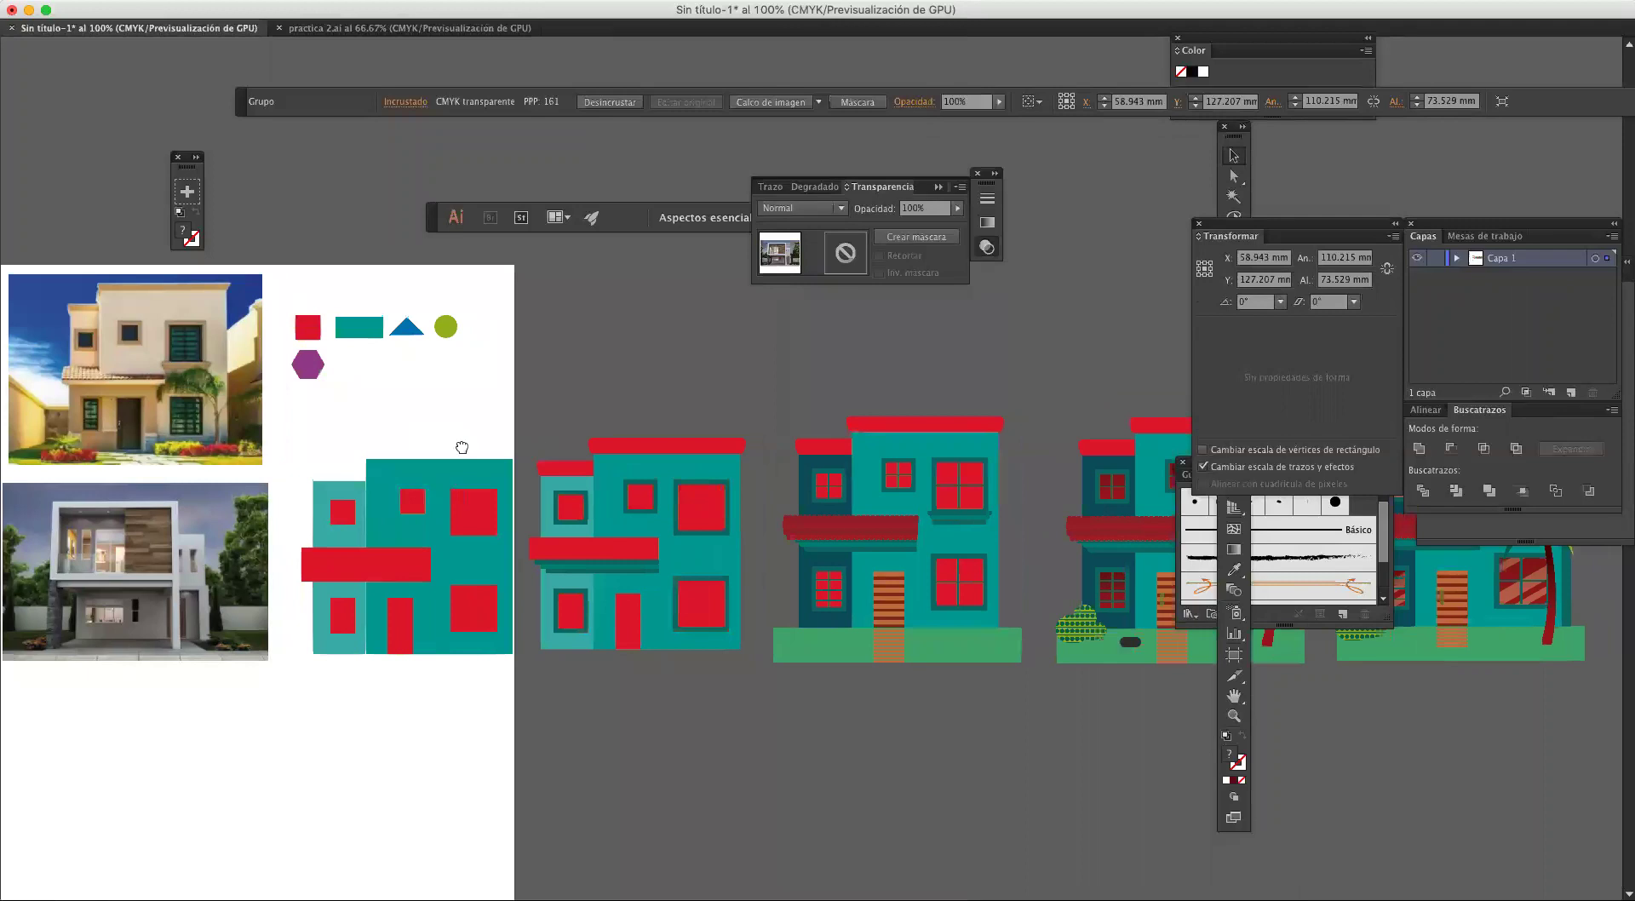
{"action": "scroll", "coordinate": [569, 456], "scroll_direction": "right", "scroll_amount": 4}
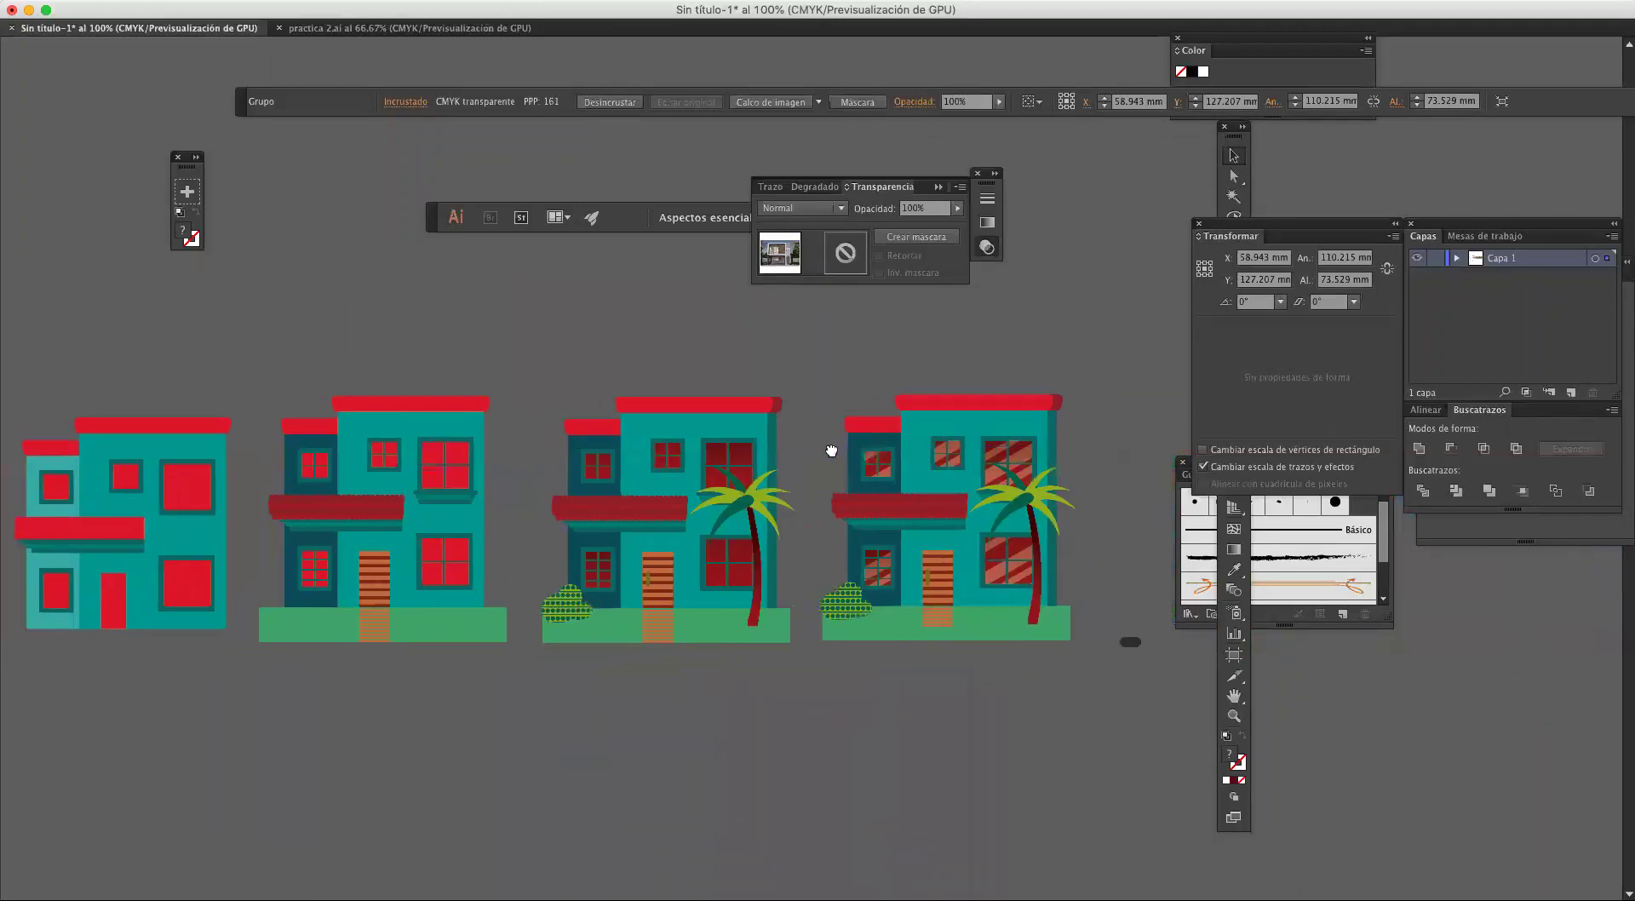
{"action": "scroll", "coordinate": [828, 454], "scroll_direction": "left", "scroll_amount": 5}
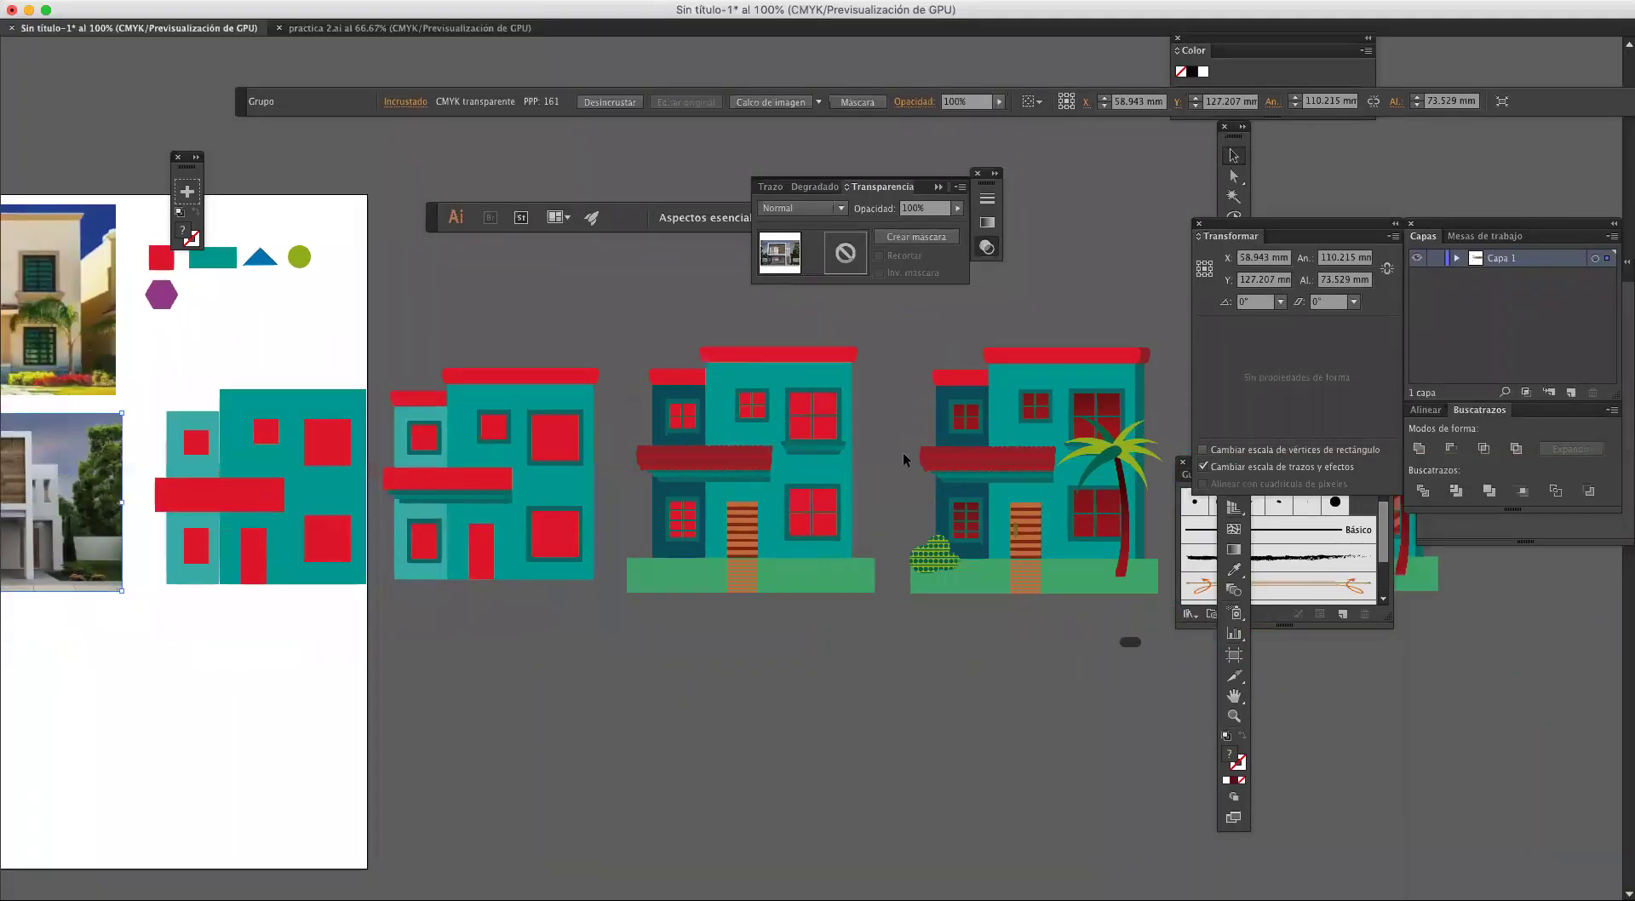
{"action": "scroll", "coordinate": [822, 464], "scroll_direction": "left", "scroll_amount": 2}
{"action": "scroll", "coordinate": [847, 501], "scroll_direction": "right", "scroll_amount": 6}
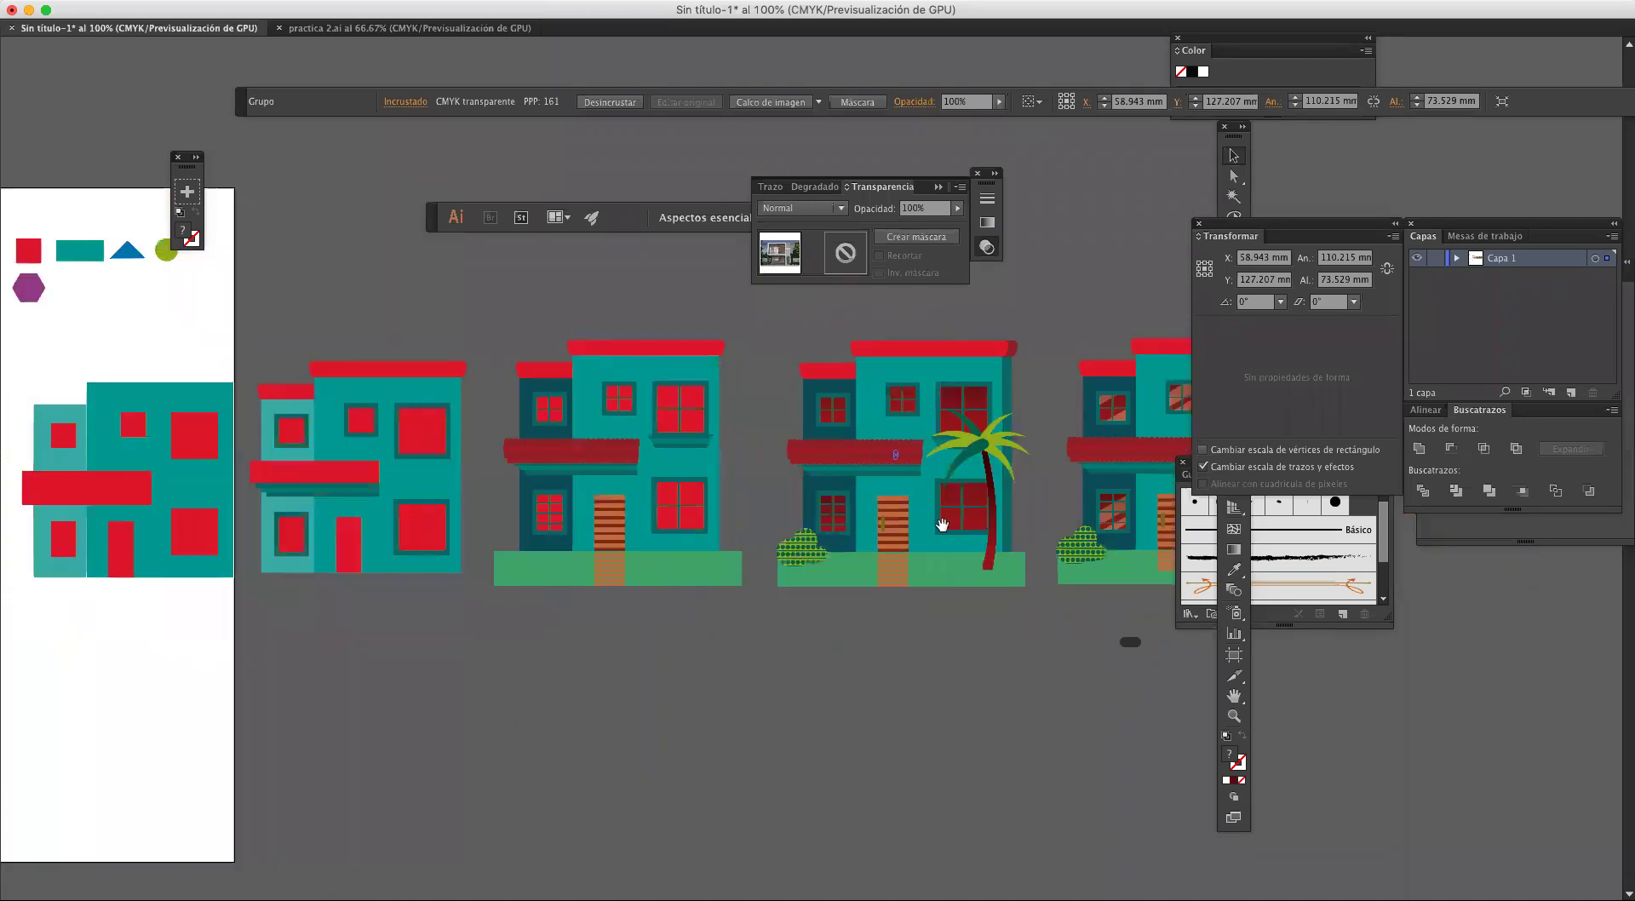
{"action": "scroll", "coordinate": [753, 509], "scroll_direction": "right", "scroll_amount": 3}
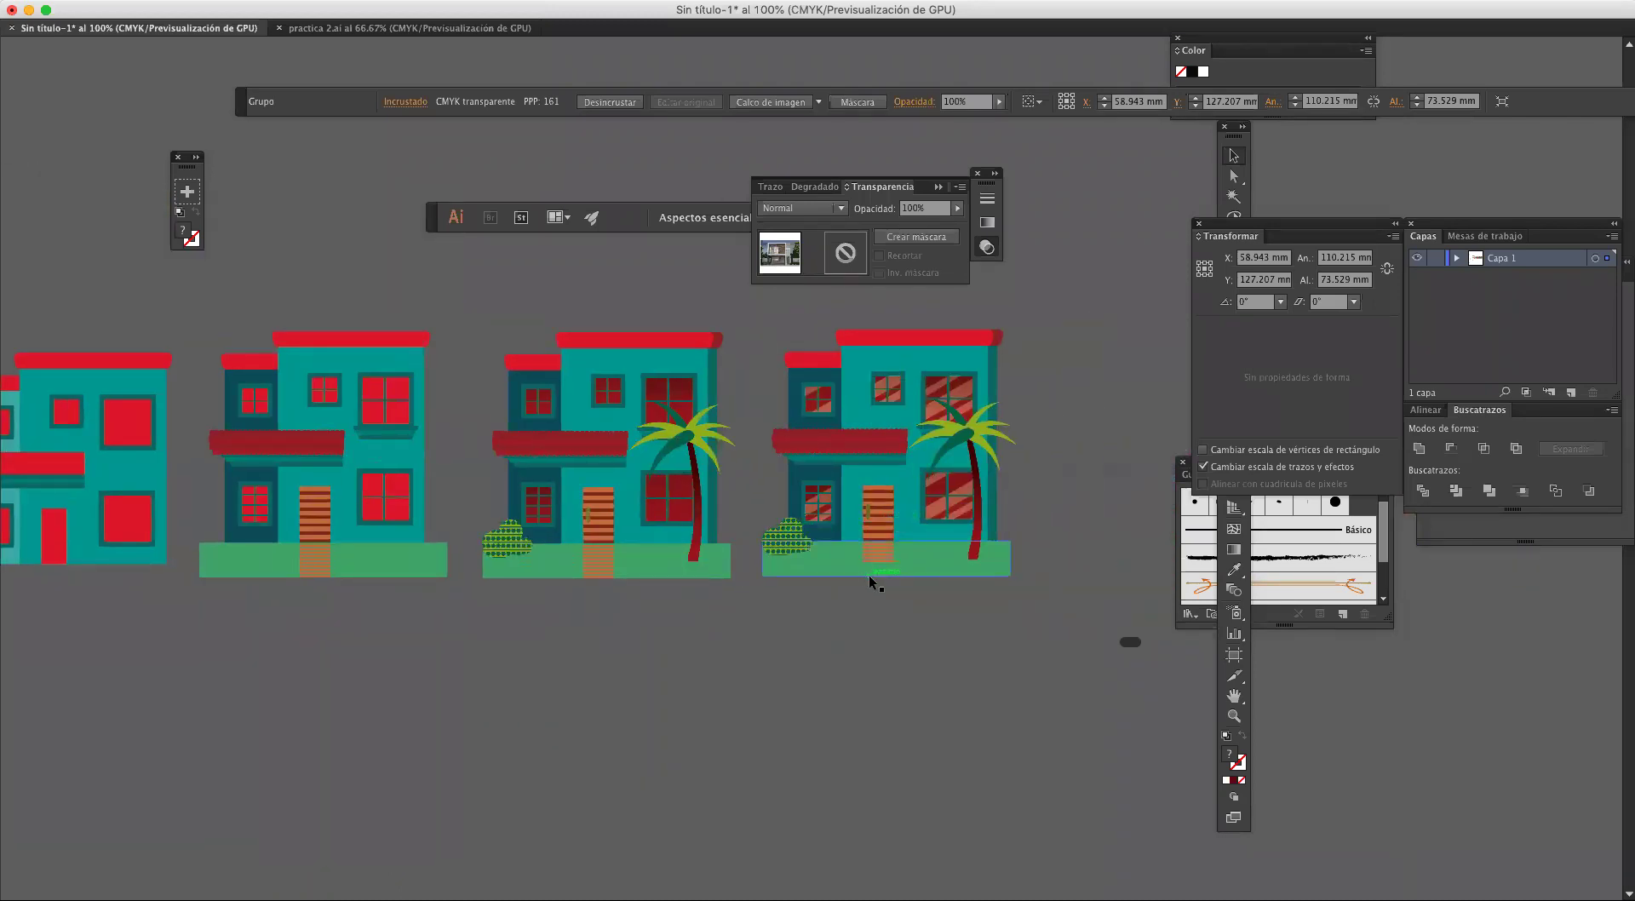
{"action": "left_click_drag", "start_coordinate": [860, 577], "coordinate": [763, 607]}
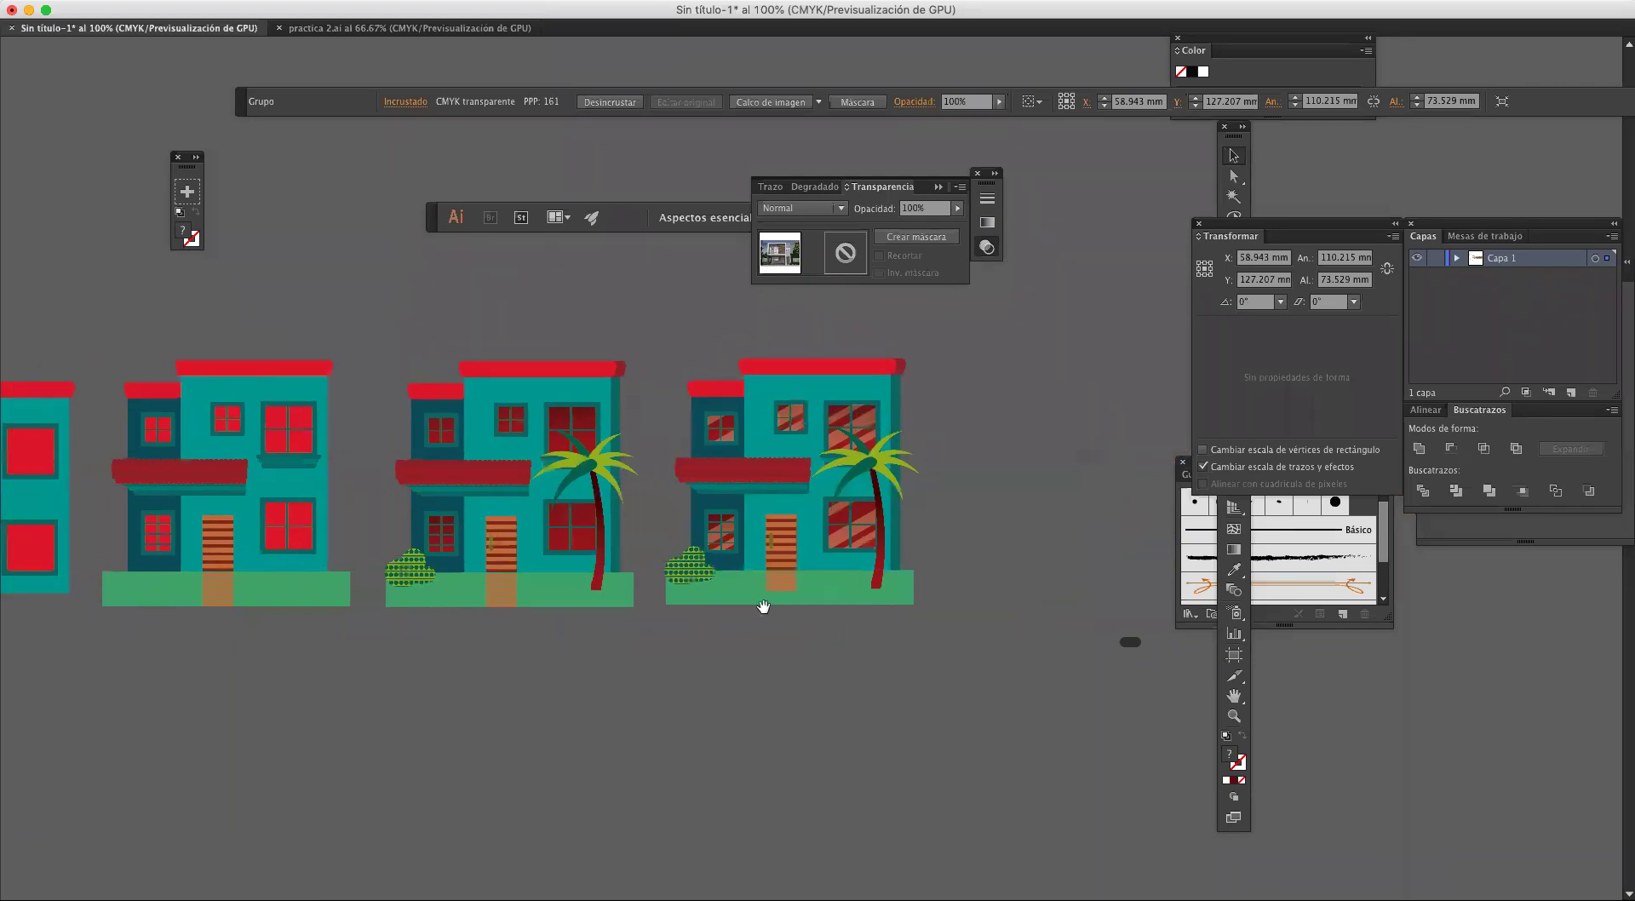
{"action": "left_click_drag", "start_coordinate": [661, 627], "coordinate": [744, 628]}
{"action": "left_click_drag", "start_coordinate": [585, 635], "coordinate": [785, 635]}
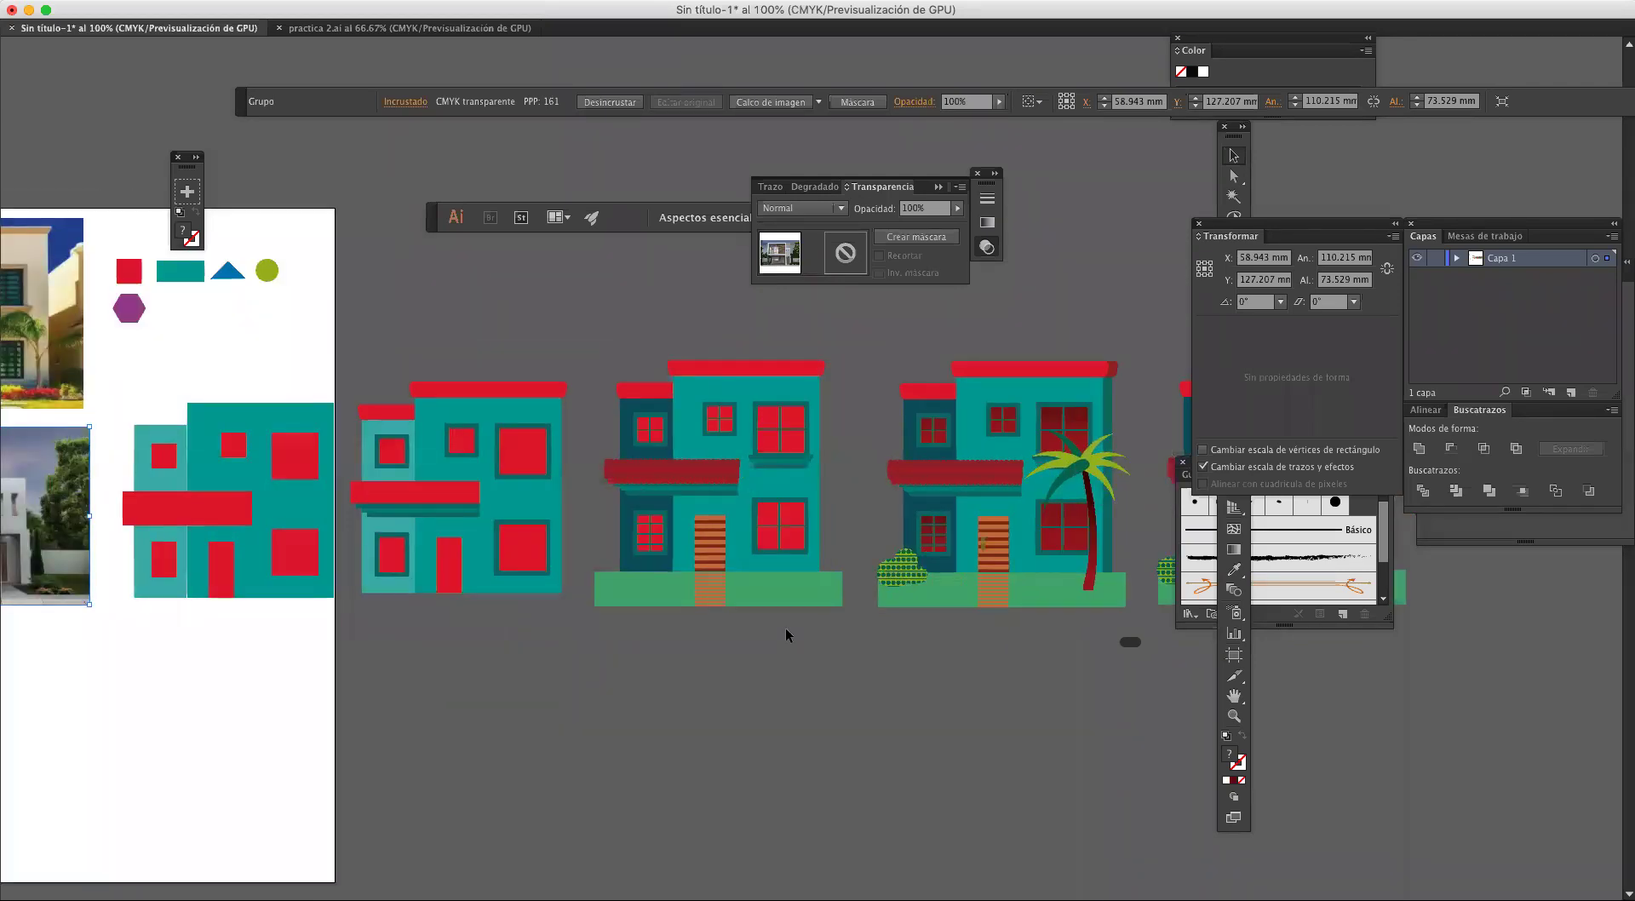
{"action": "scroll", "coordinate": [785, 630], "scroll_direction": "down", "scroll_amount": 2}
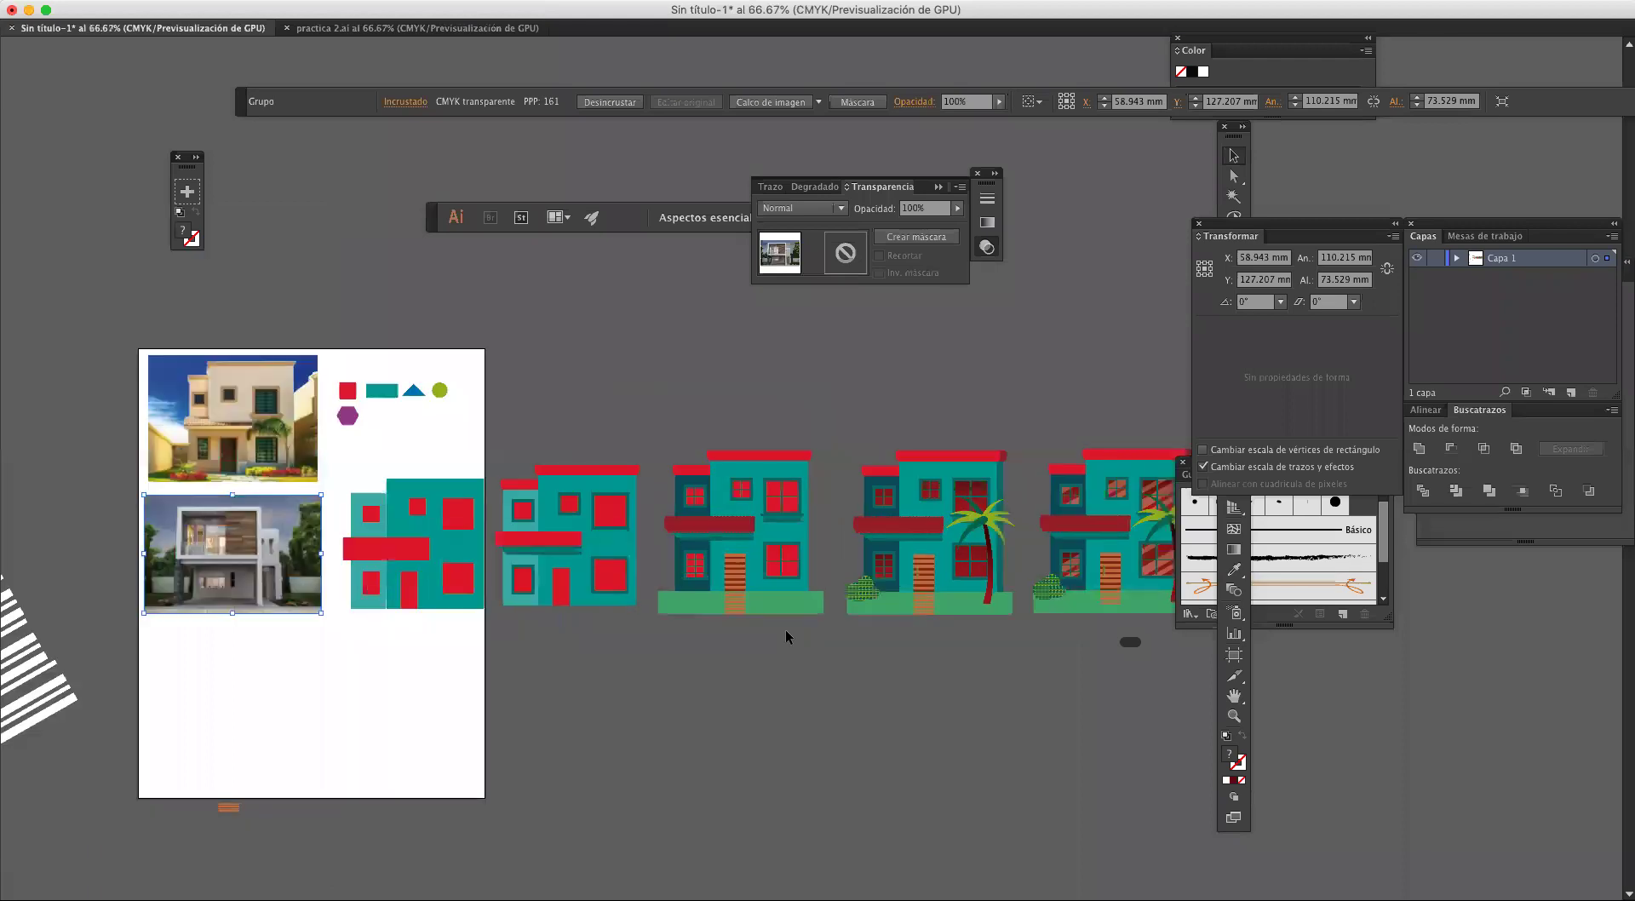